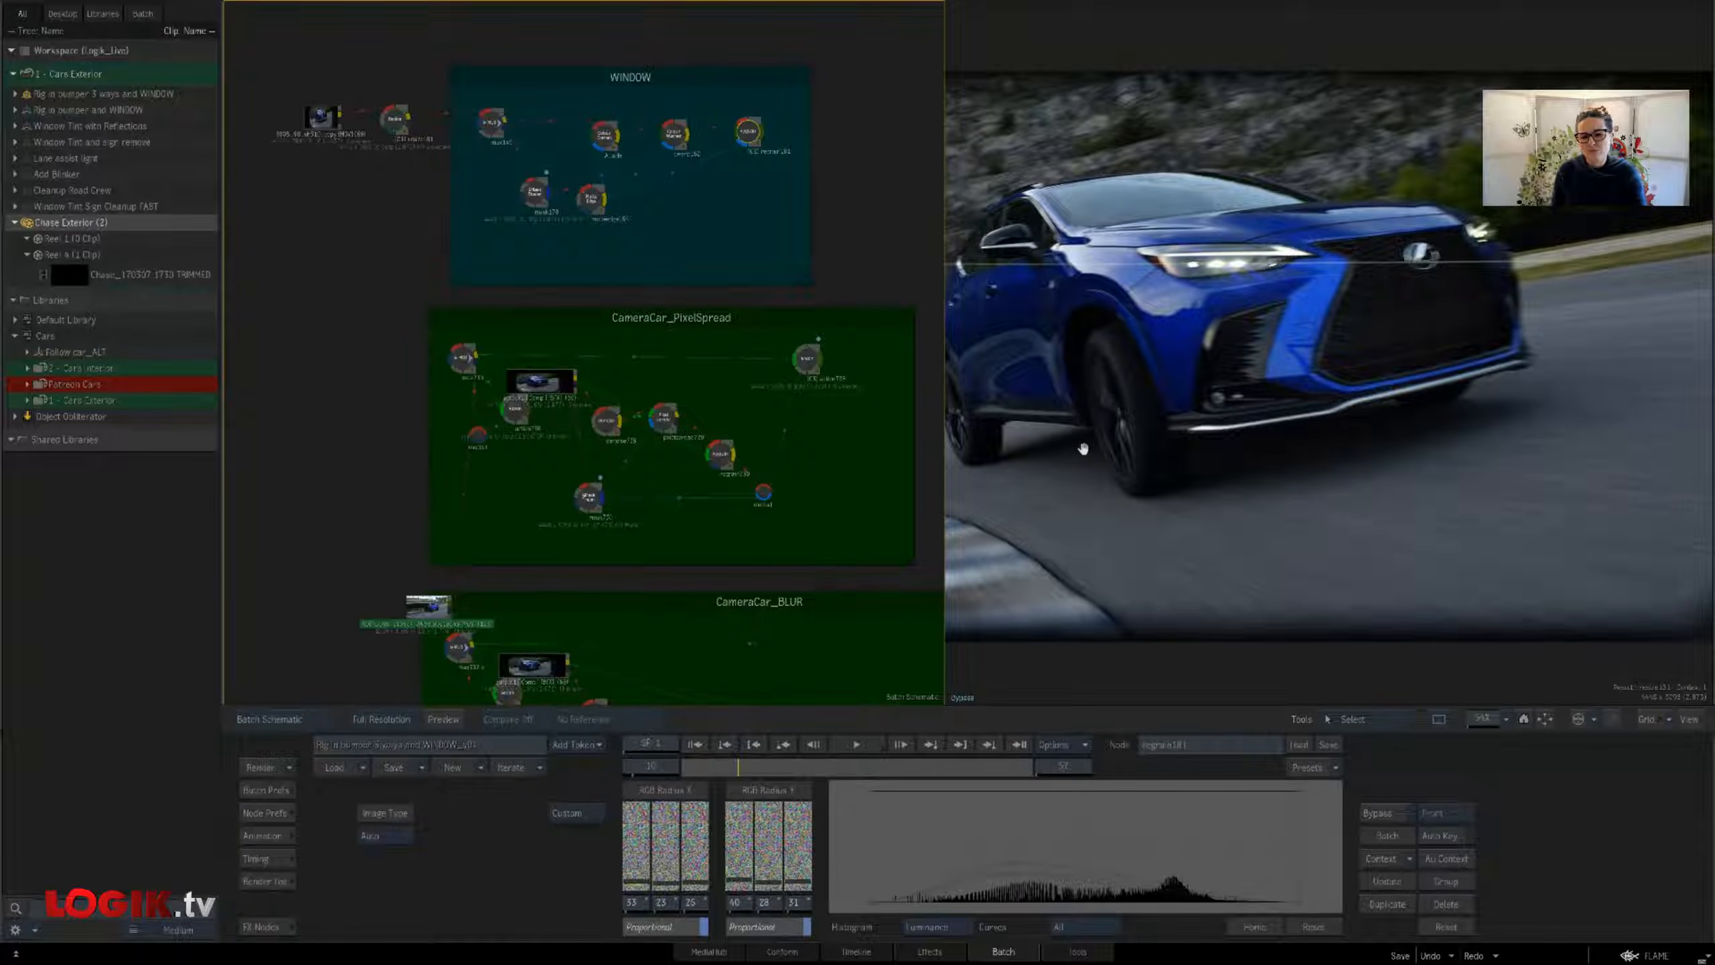
Select the "Rig in bumper 3 ways and WINDOW" batch group in the workspace and hide the media library
{"action": "left_click_drag", "start_coordinate": [1082, 449], "coordinate": [1136, 464]}
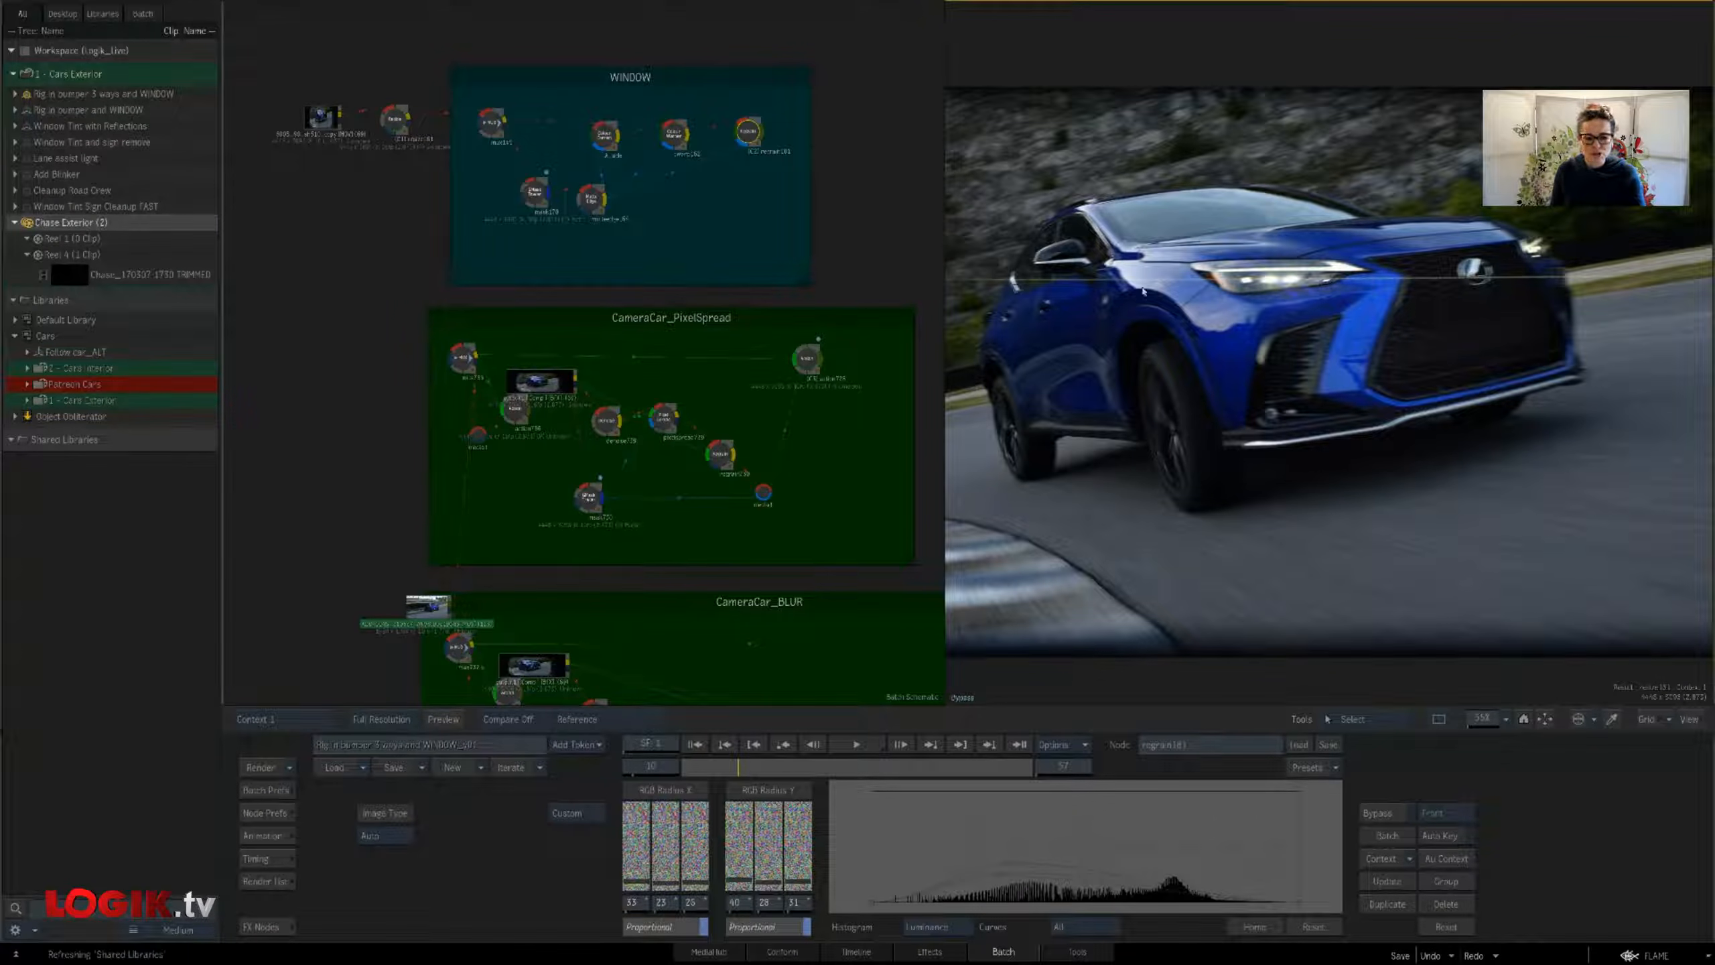
{"action": "left_click_drag", "start_coordinate": [706, 500], "coordinate": [650, 480]}
{"action": "left_click_drag", "start_coordinate": [781, 425], "coordinate": [854, 497]}
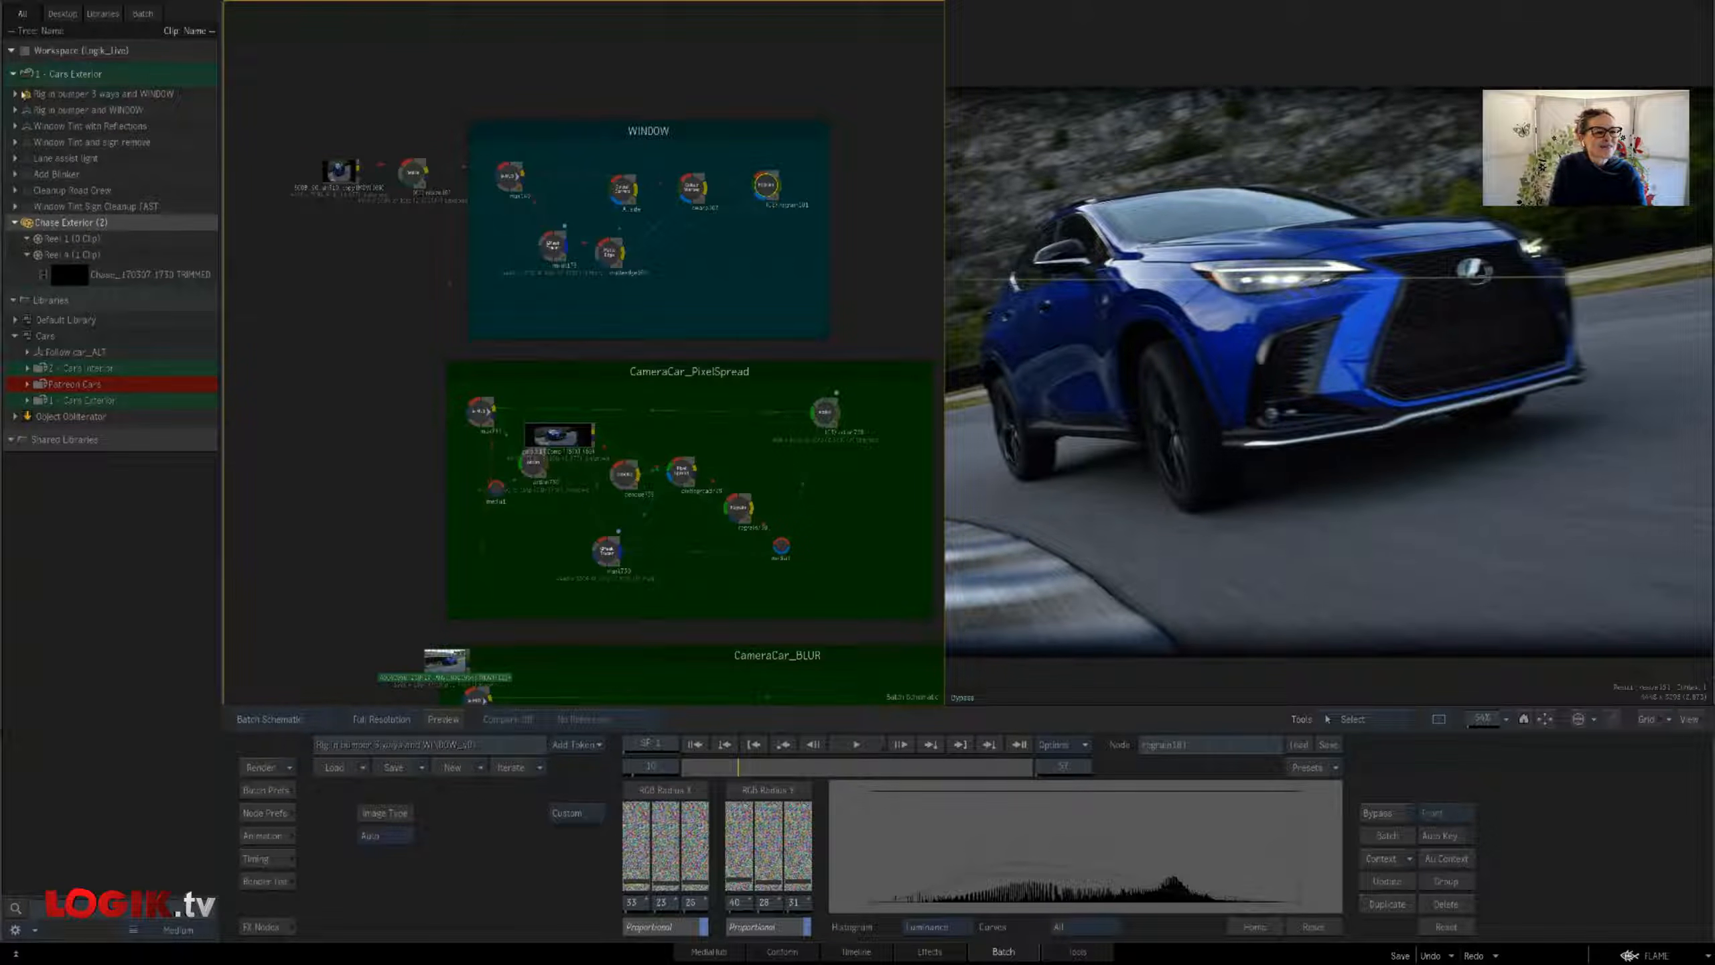
{"action": "left_click", "coordinate": [26, 95]}
{"action": "left_click_drag", "start_coordinate": [670, 384], "coordinate": [628, 353]}
{"action": "left_click_drag", "start_coordinate": [863, 475], "coordinate": [861, 466]}
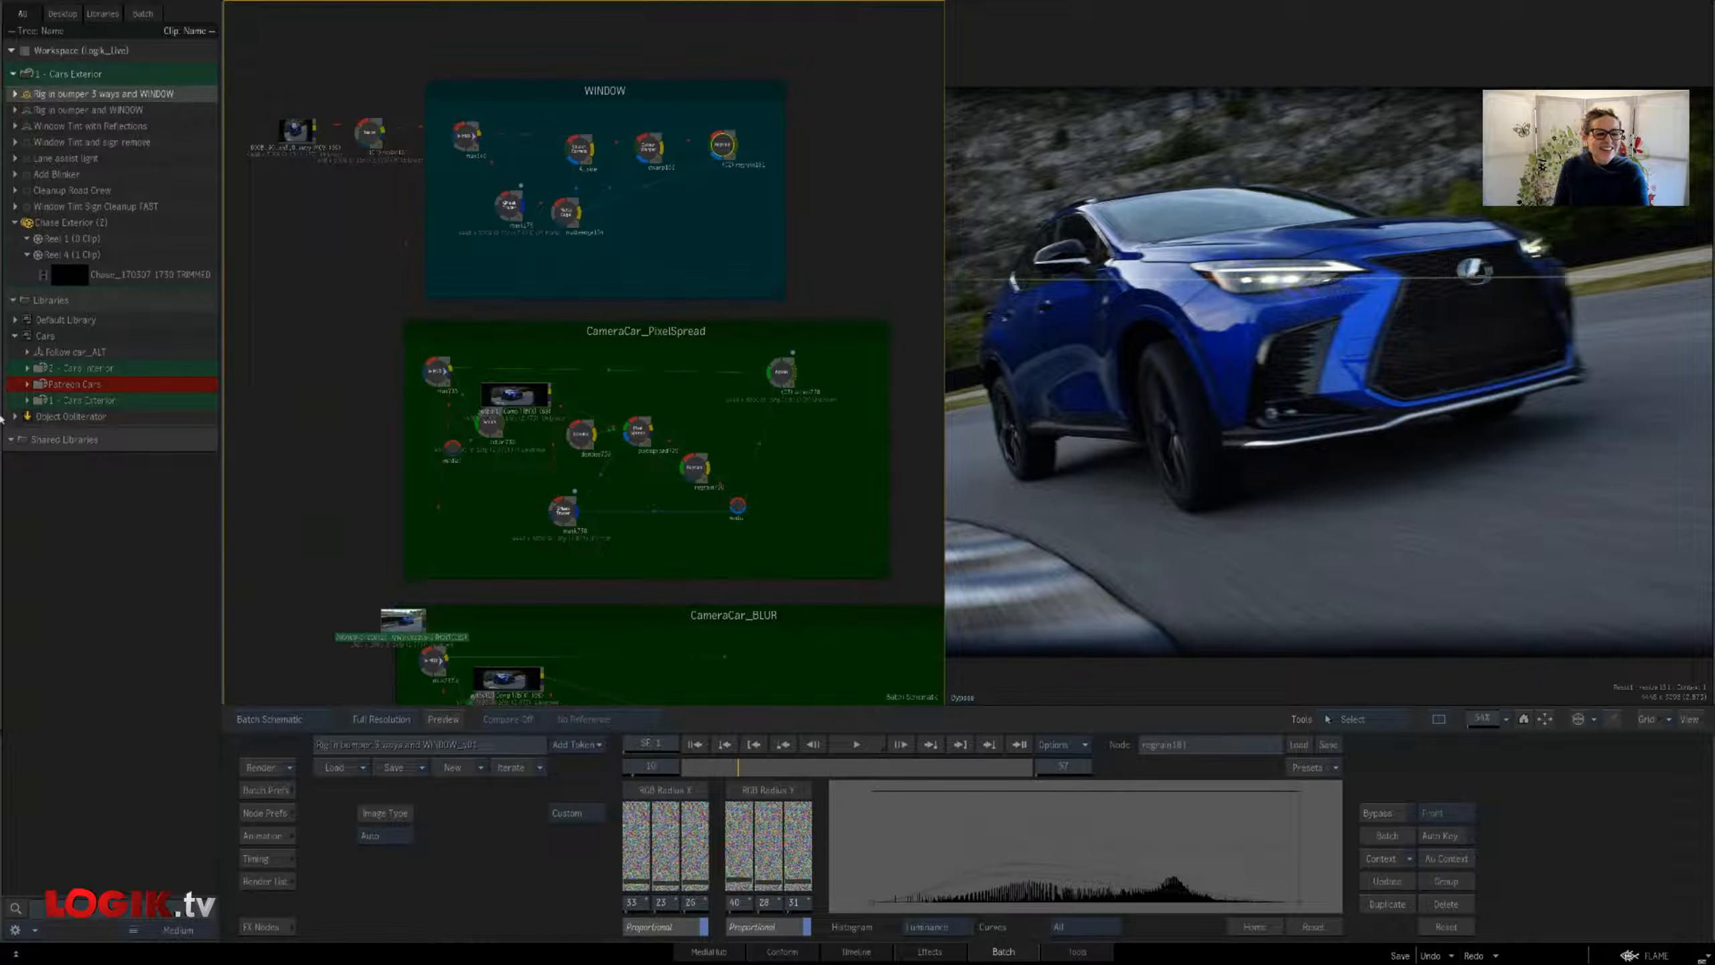
{"action": "mouse_move", "coordinate": [1, 419]}
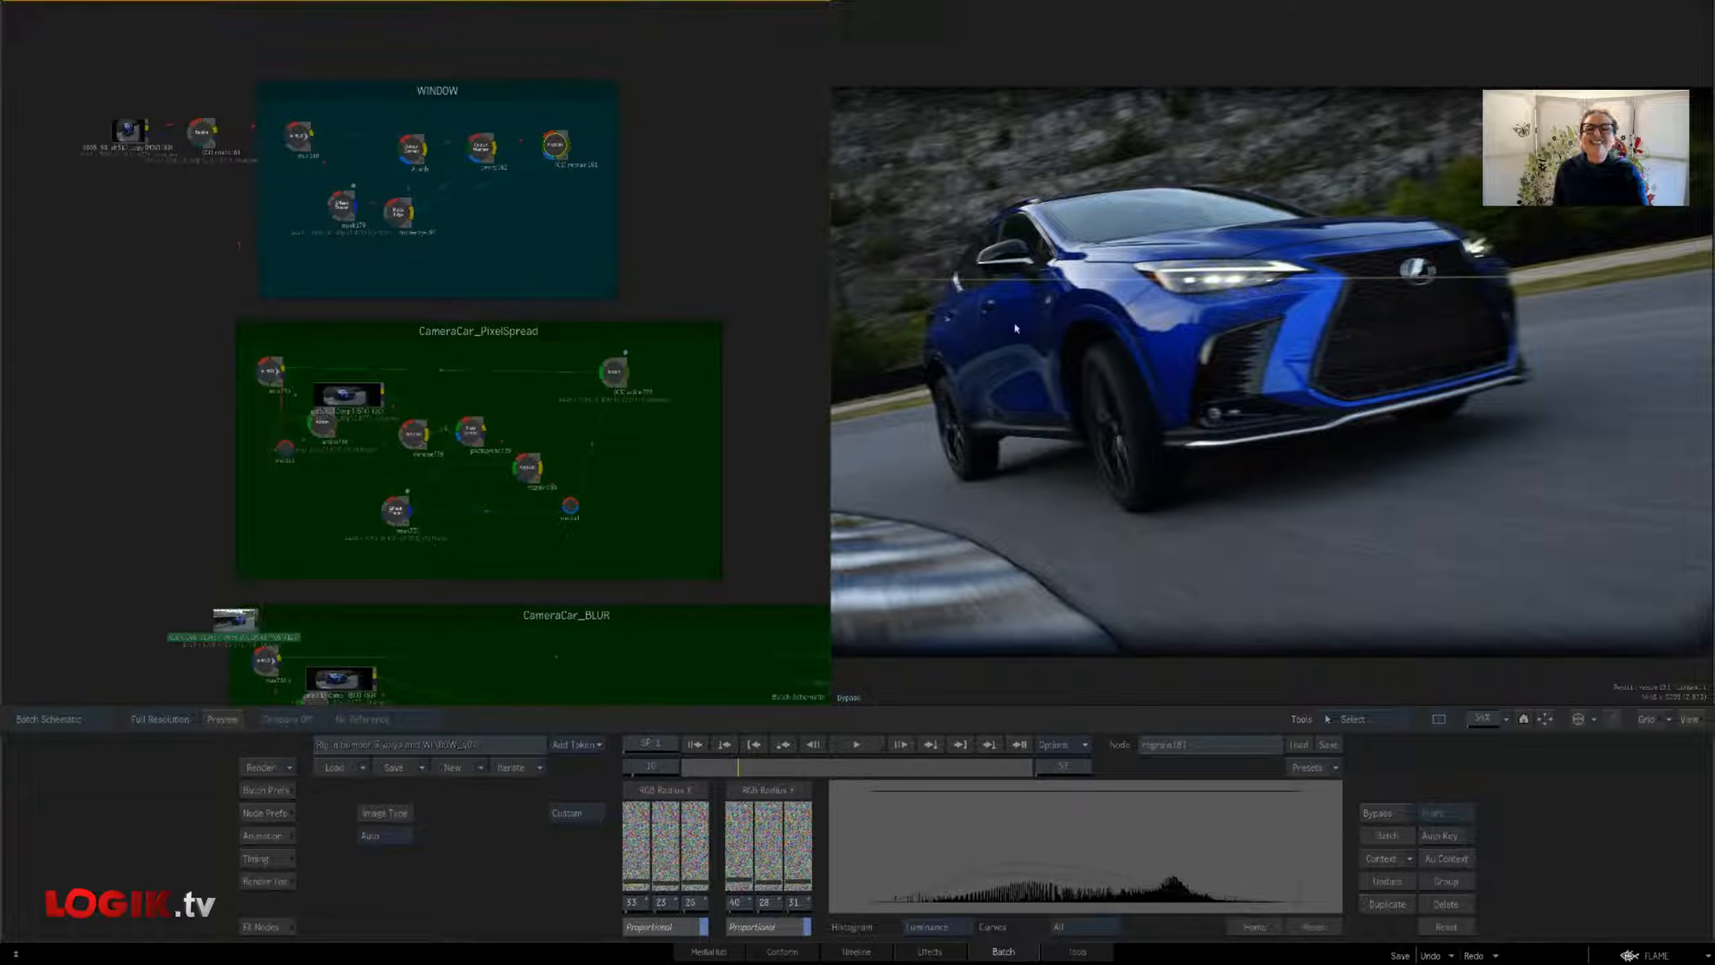
Scrub through the car shot to review the windscreen and front bumper
{"action": "left_click_drag", "start_coordinate": [726, 288], "coordinate": [738, 316]}
{"action": "left_click_drag", "start_coordinate": [1100, 403], "coordinate": [1106, 440]}
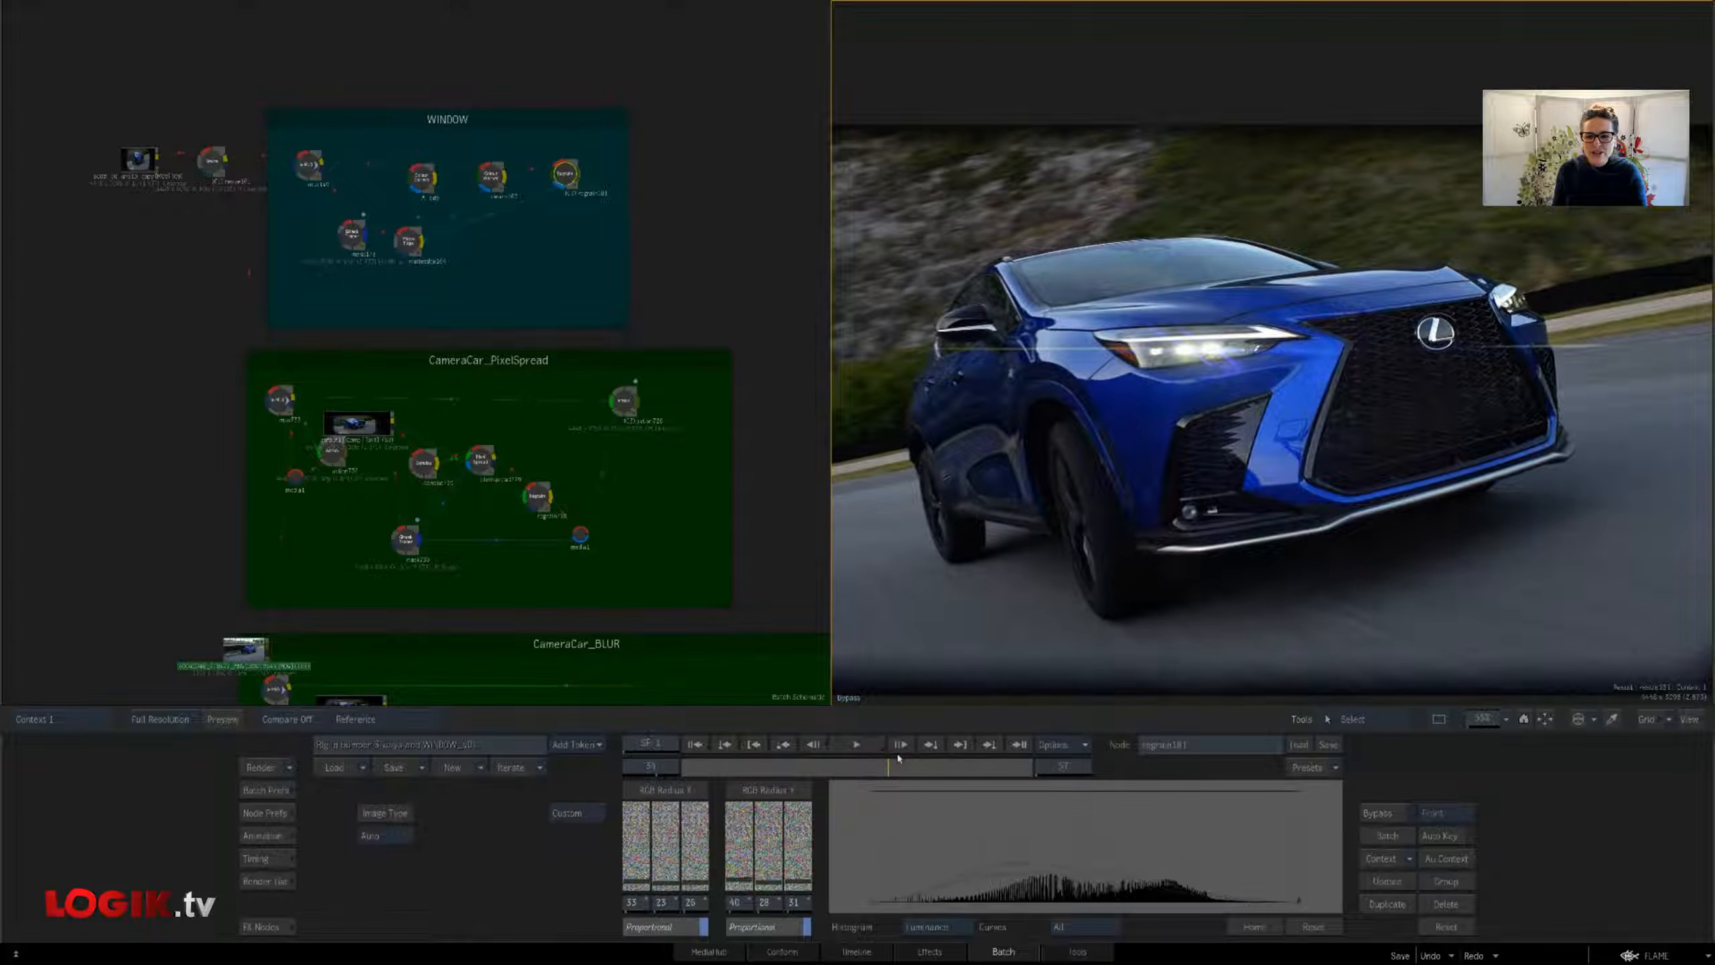
{"action": "left_click_drag", "start_coordinate": [1202, 540], "coordinate": [1201, 539]}
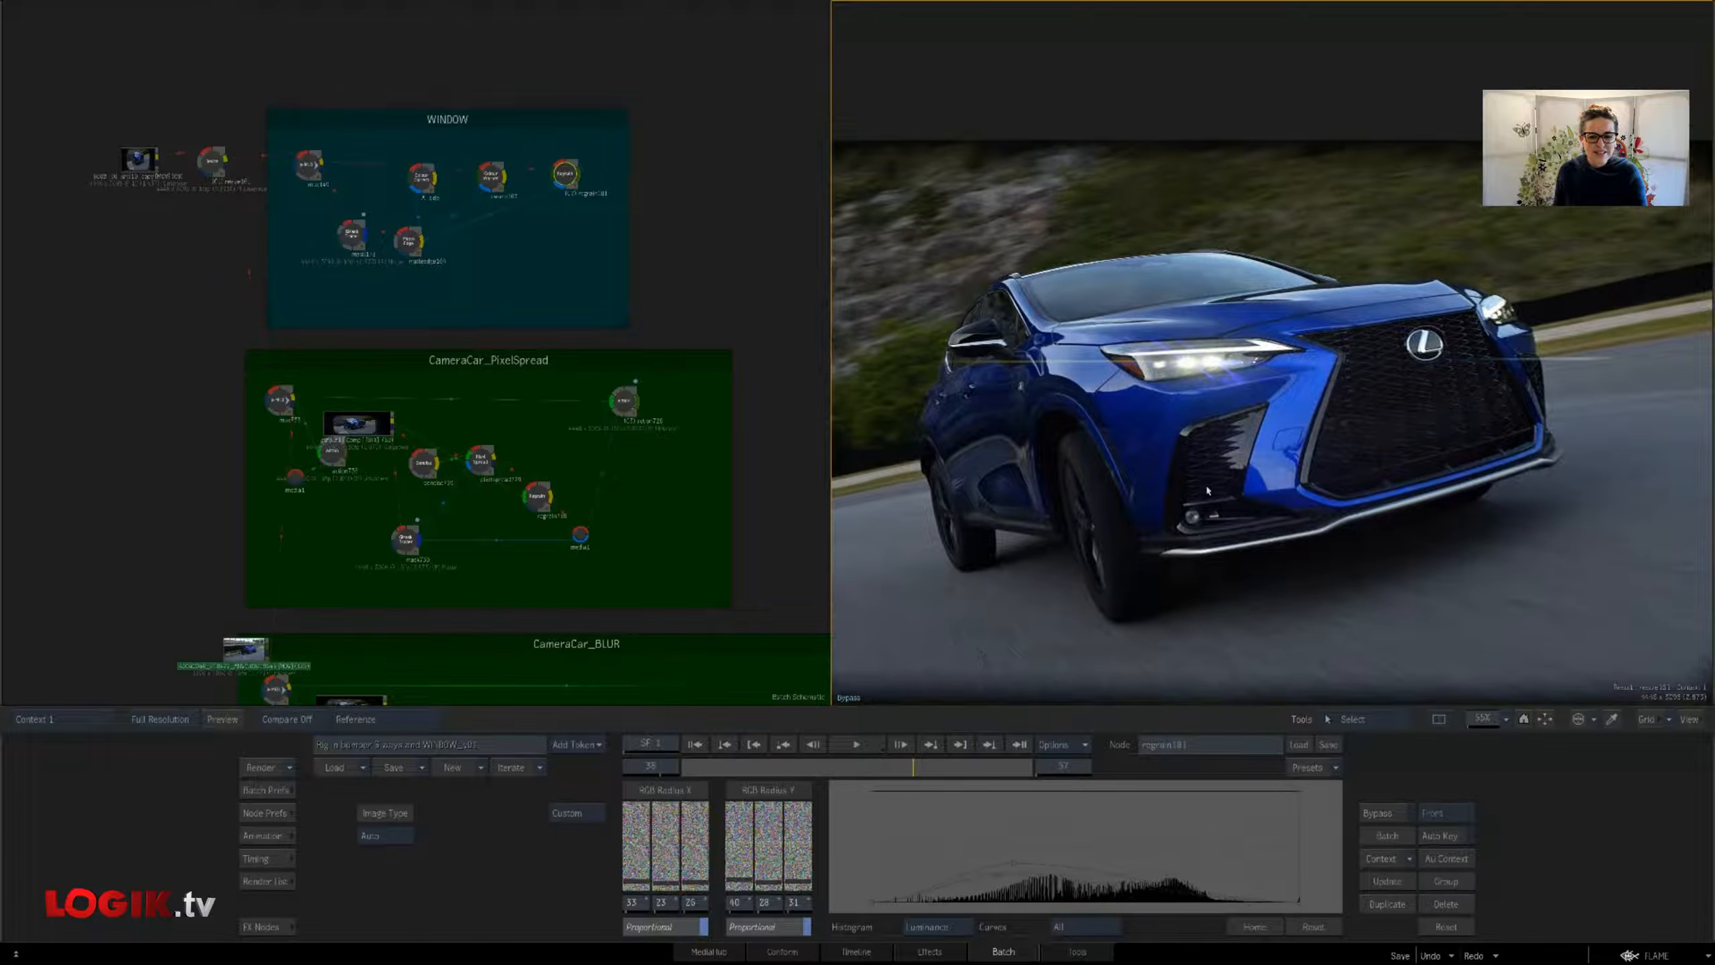
Inspect the WINDOW group's colour correction result and the gmask3 shape inside its GMask Tracer node
{"action": "left_click", "coordinate": [422, 178]}
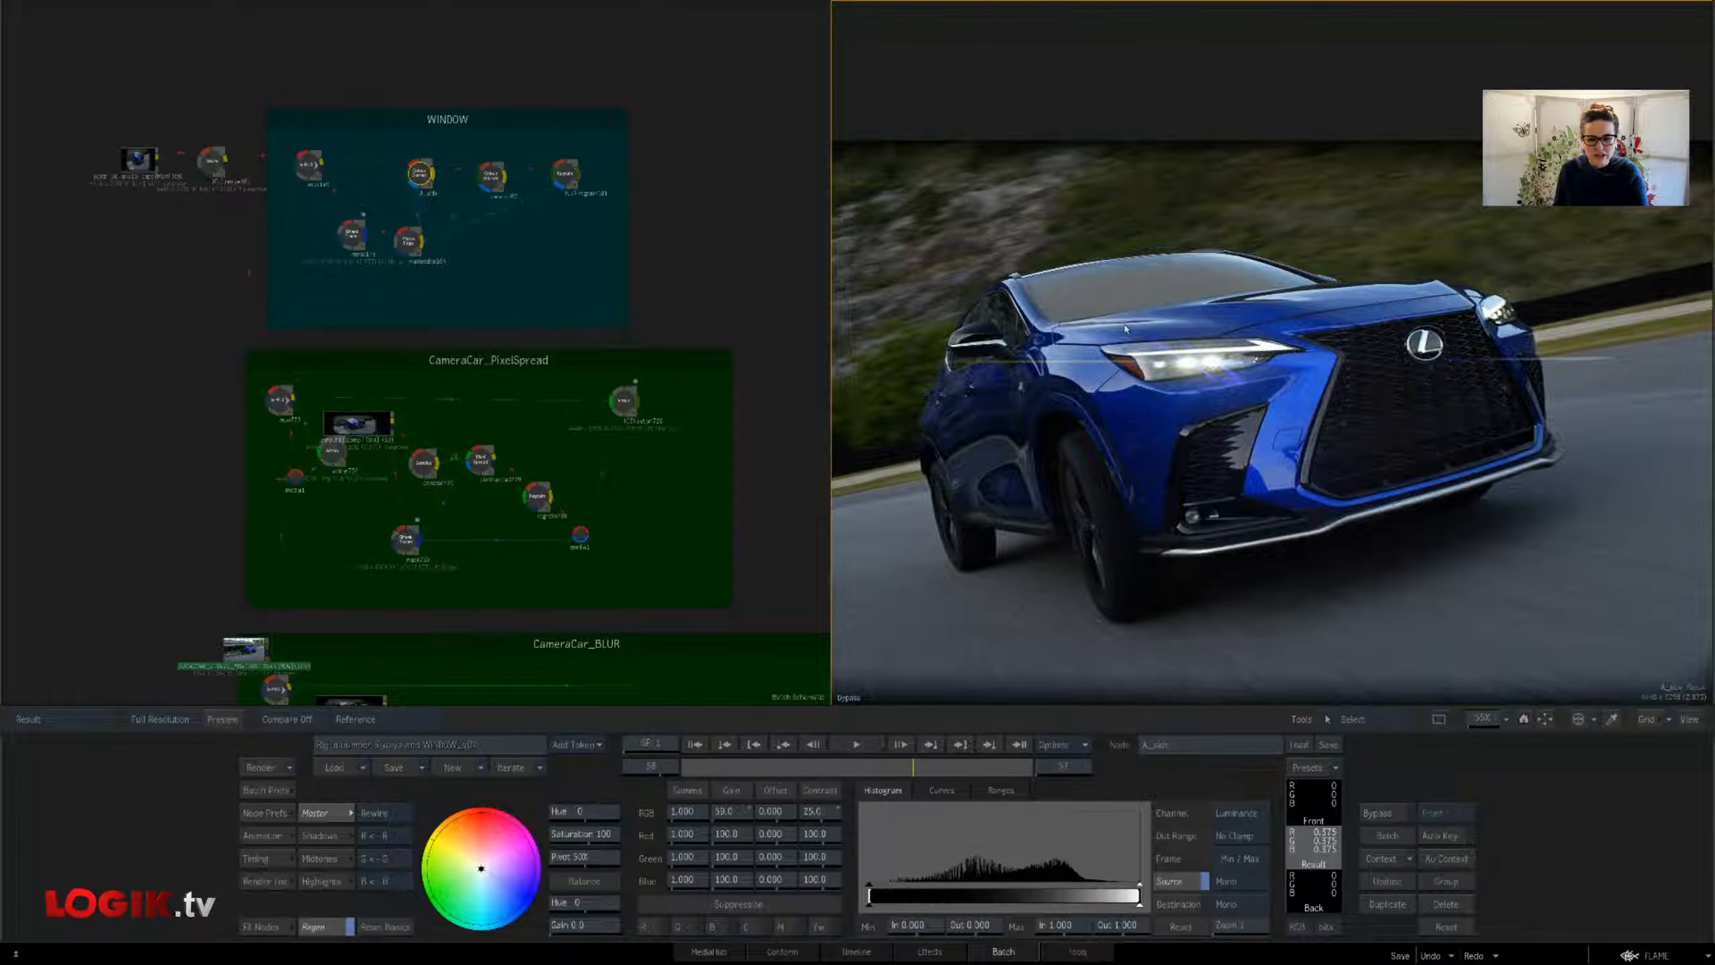
{"action": "left_click", "coordinate": [352, 235]}
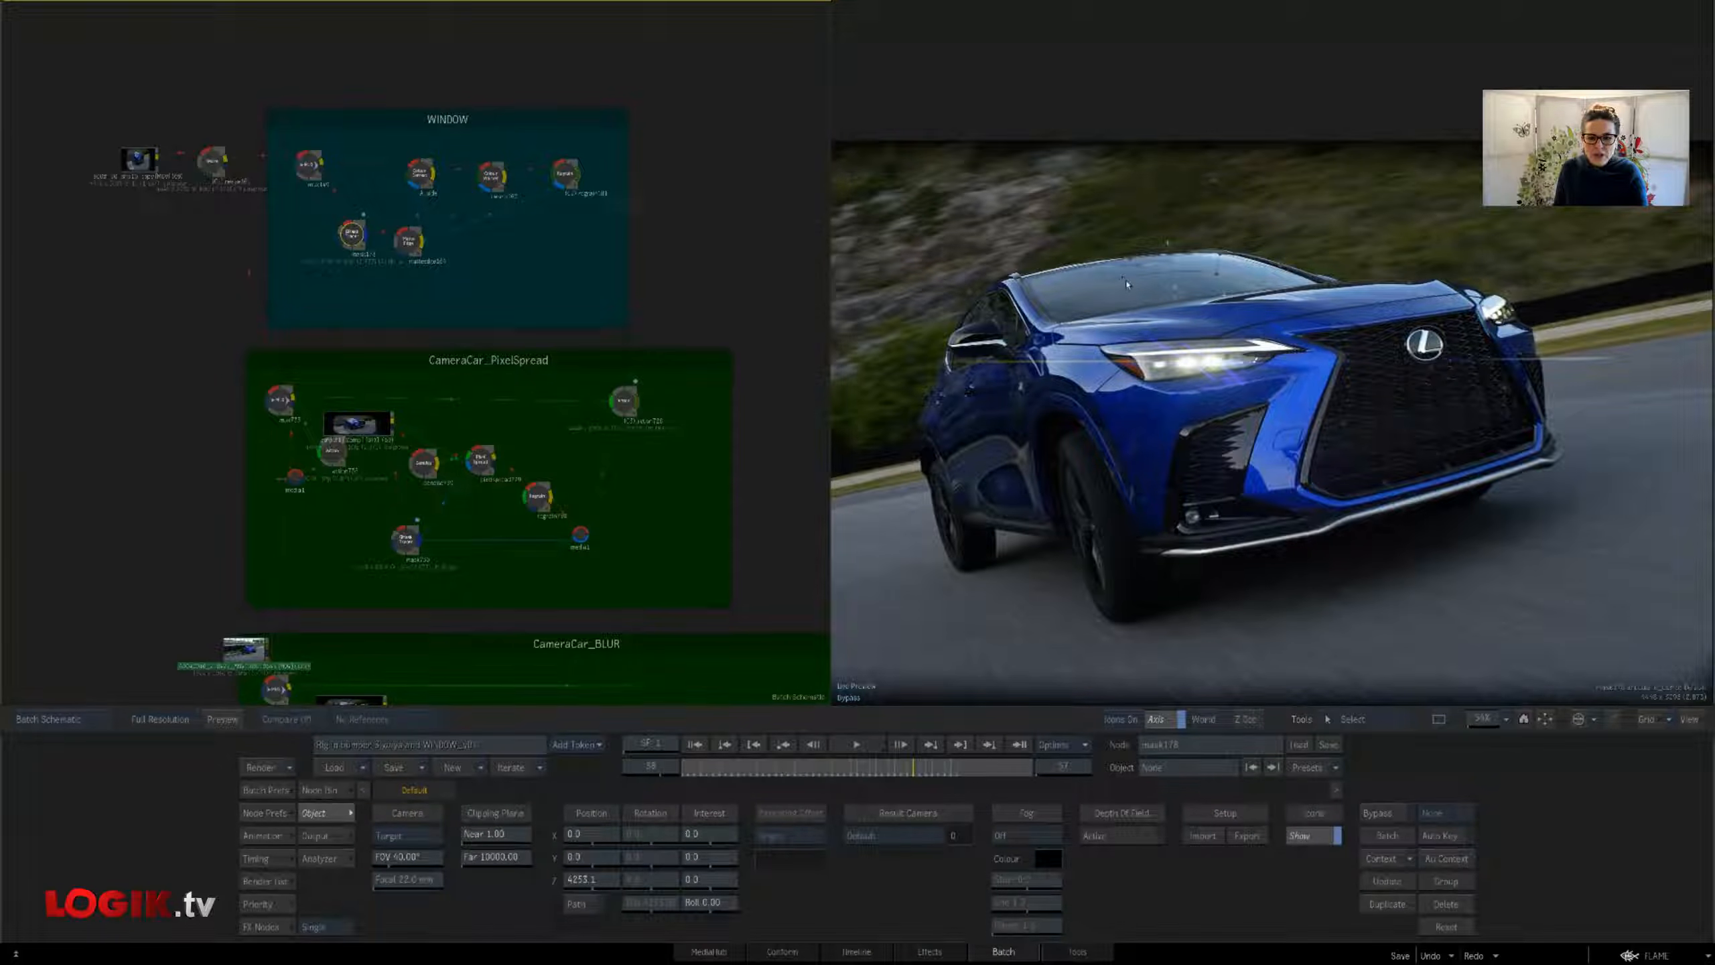
{"action": "key", "text": "1"}
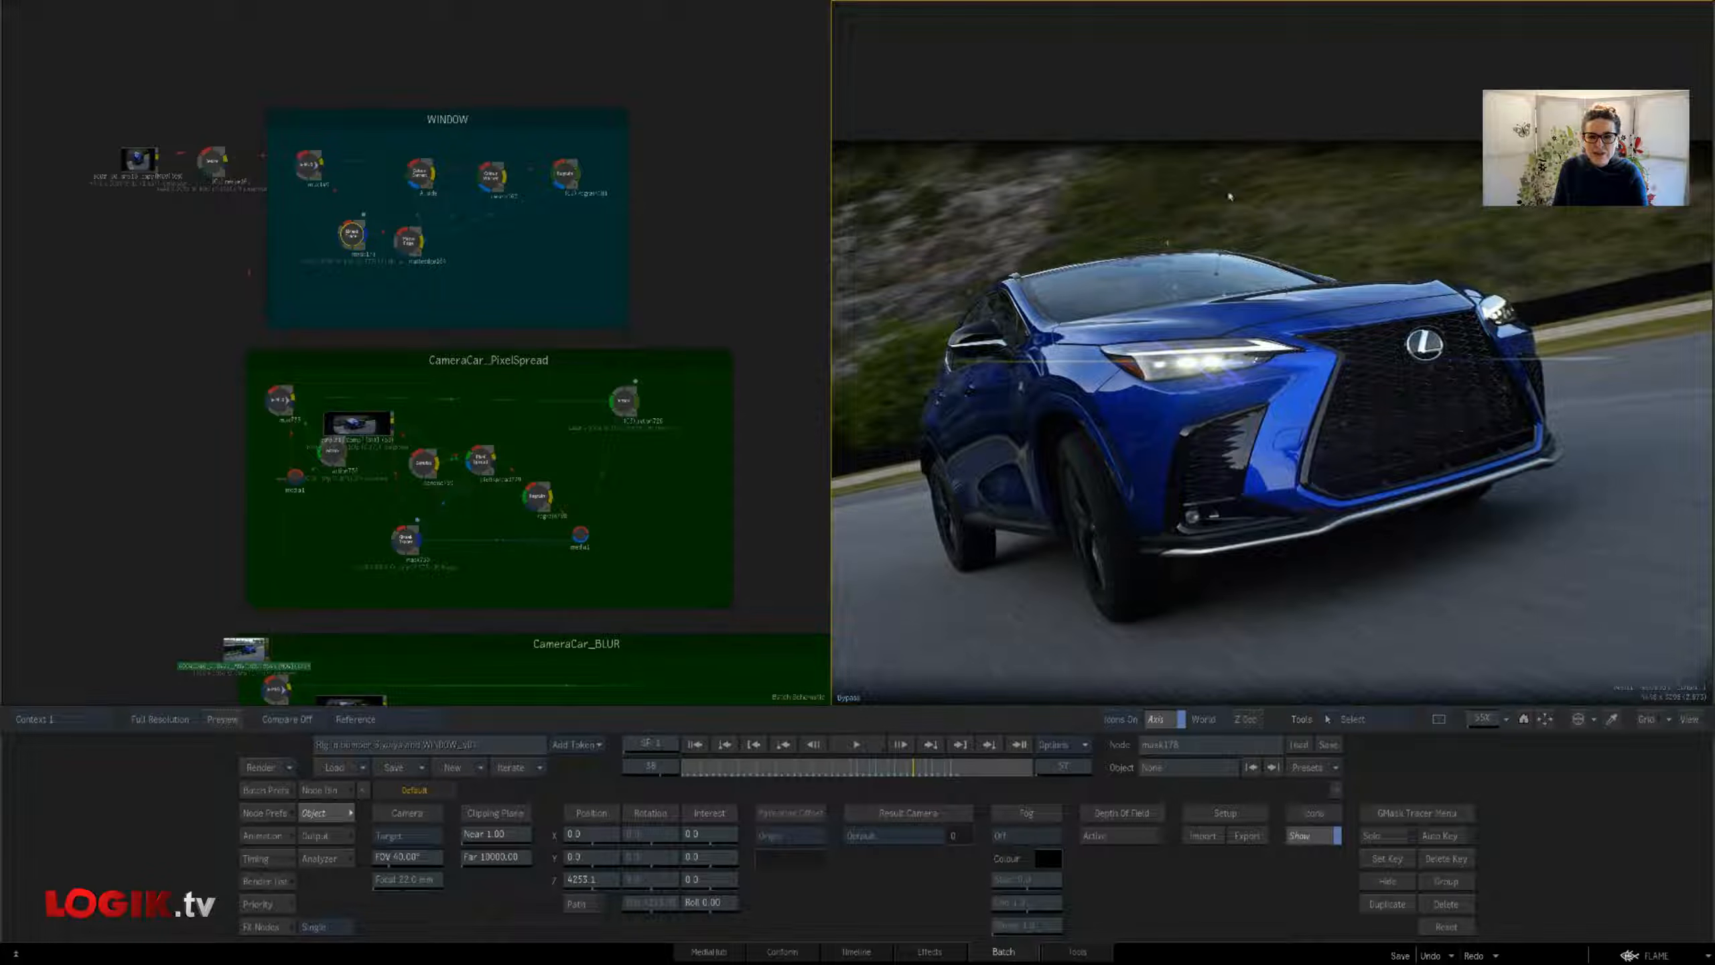
{"action": "key", "text": "grave"}
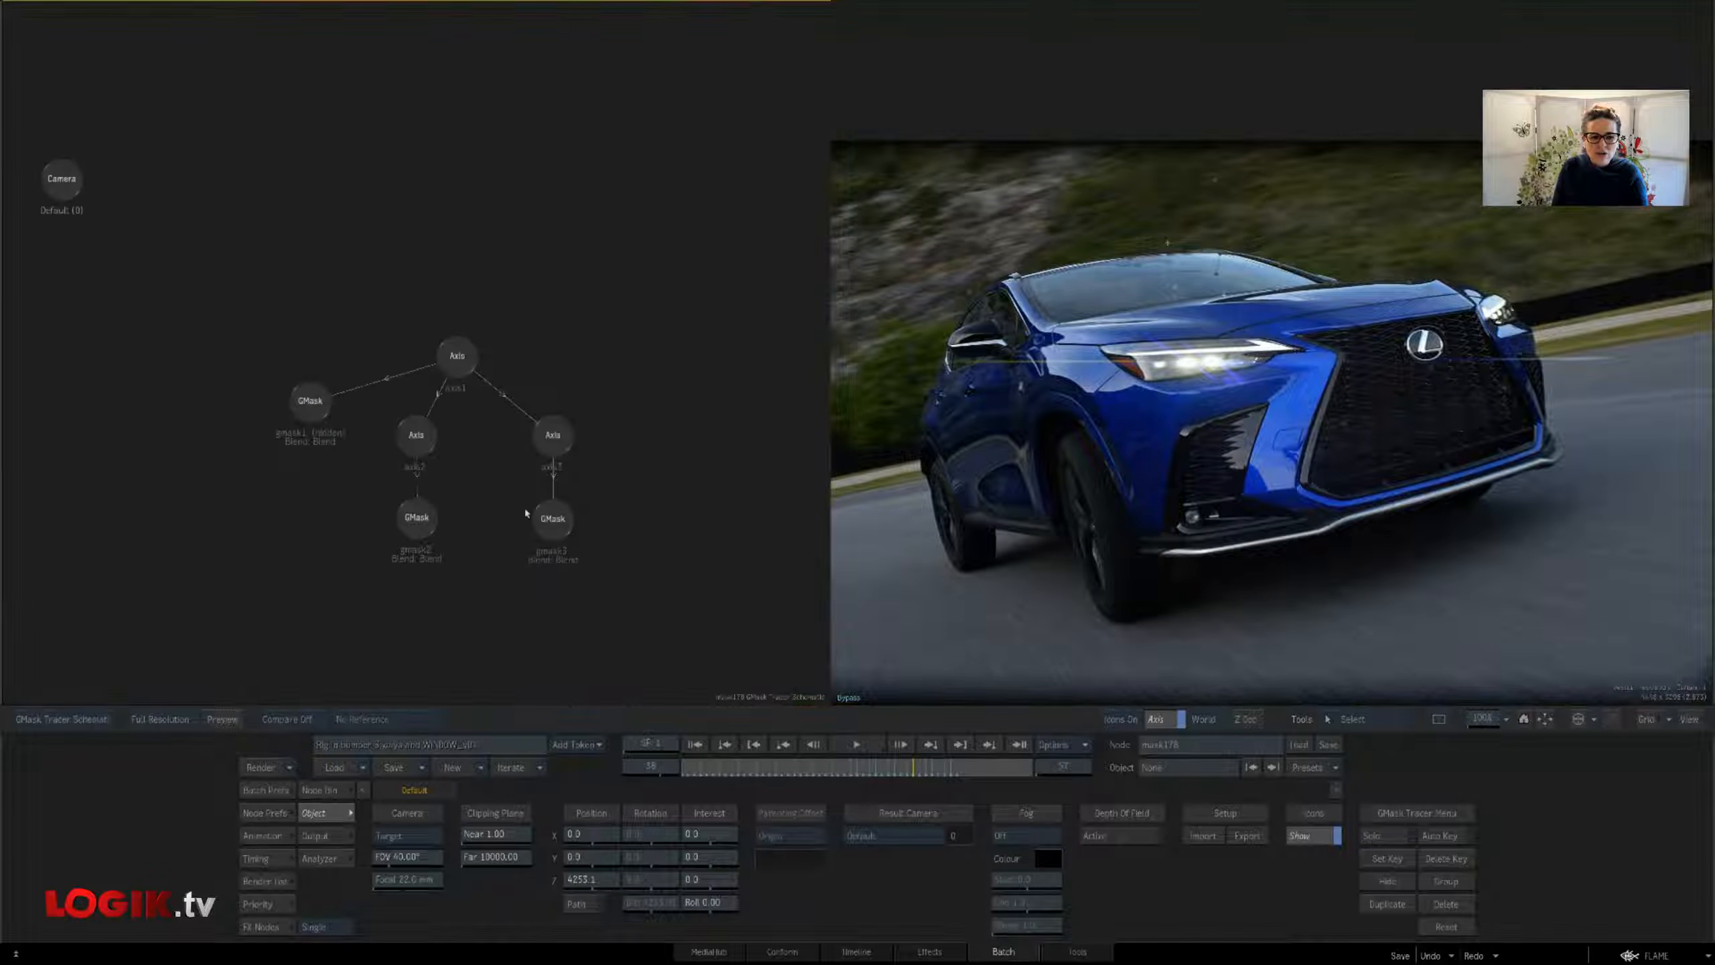
{"action": "left_click", "coordinate": [550, 522]}
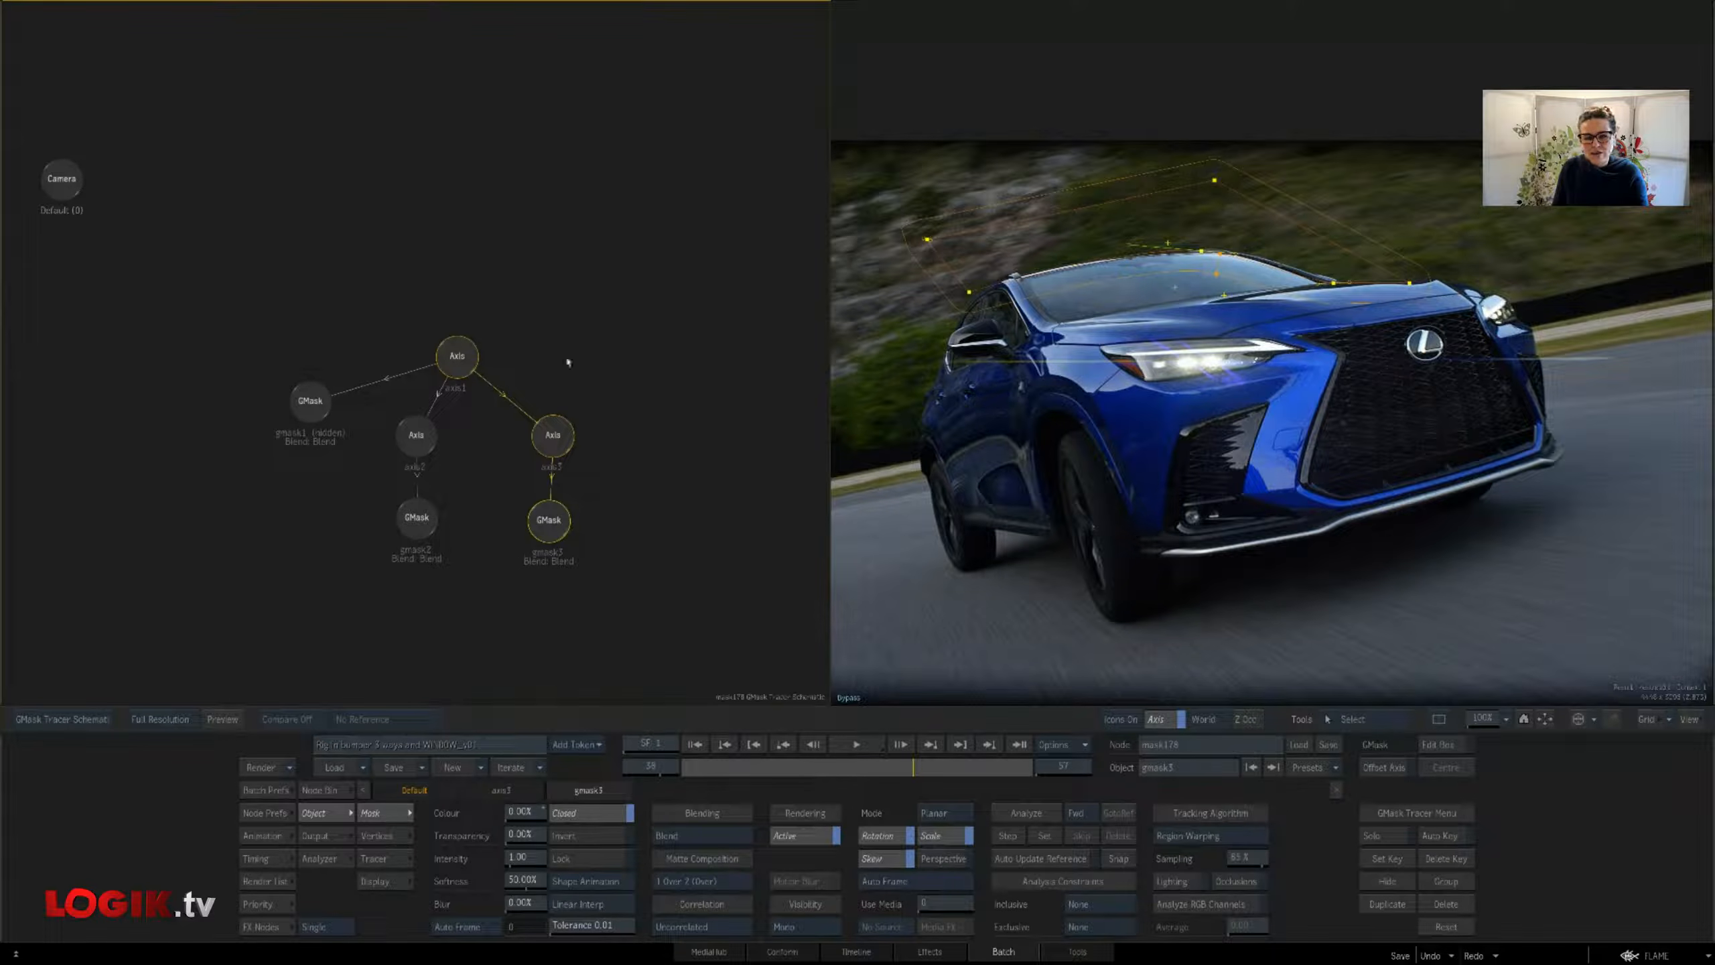
{"action": "key", "text": "Escape"}
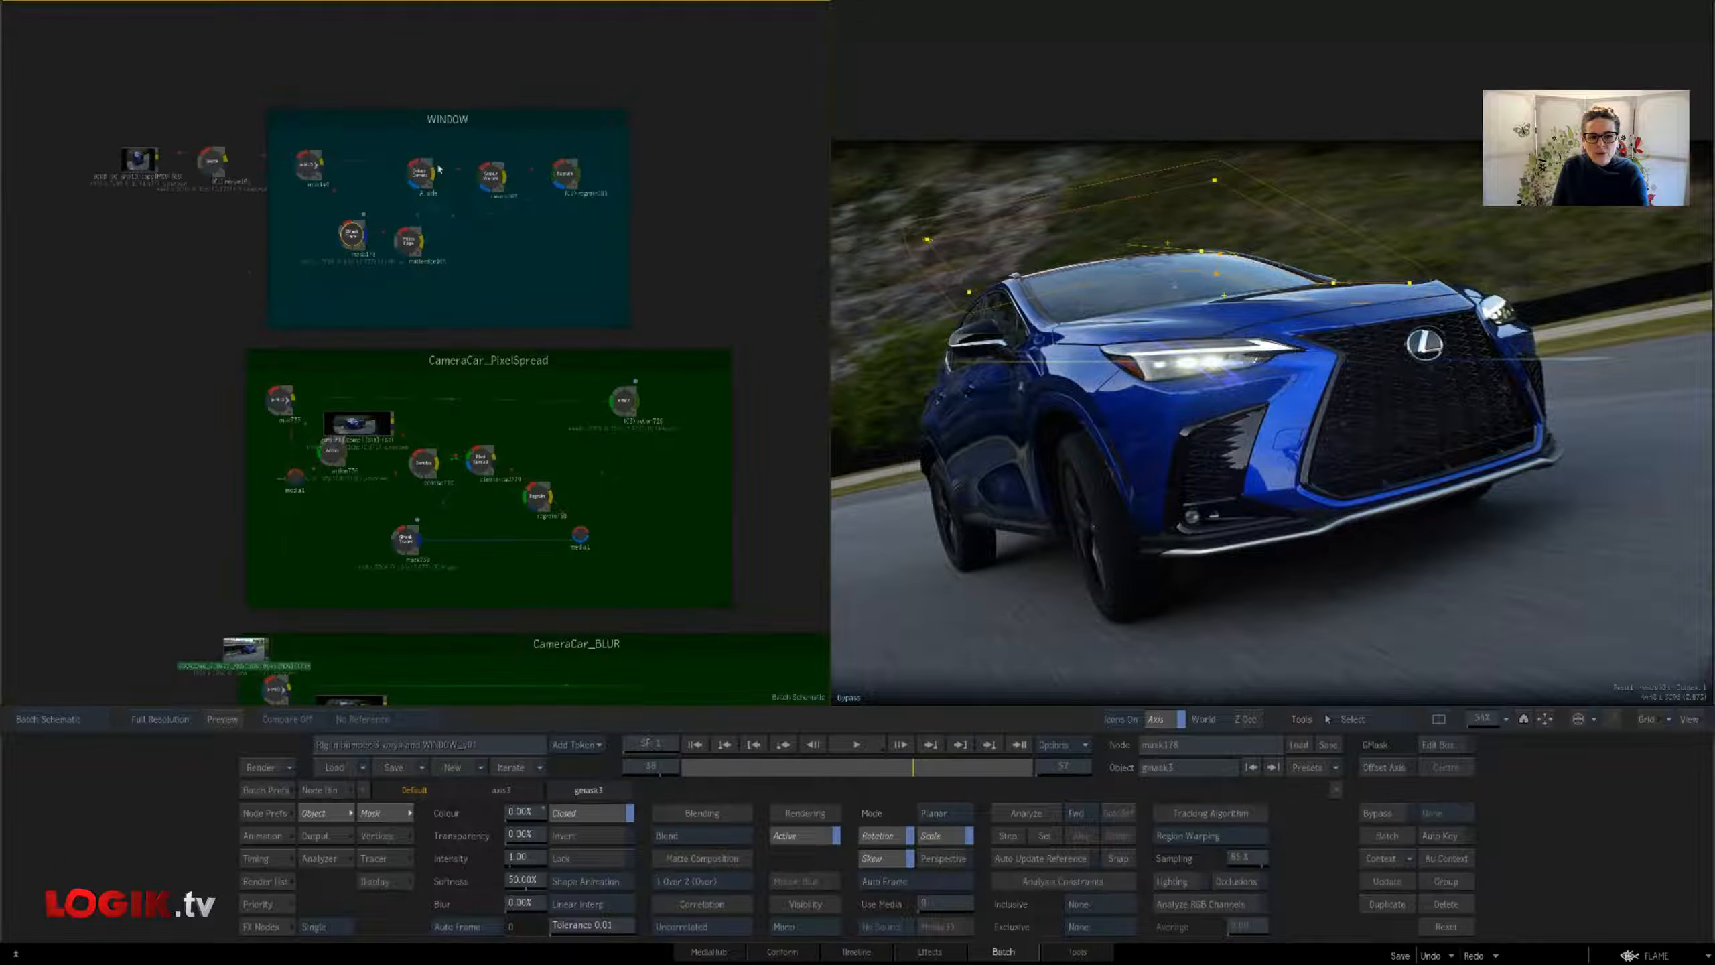
Review the settings of the colour correction, colour warper and regrain nodes in the WINDOW group
{"action": "left_click", "coordinate": [421, 177]}
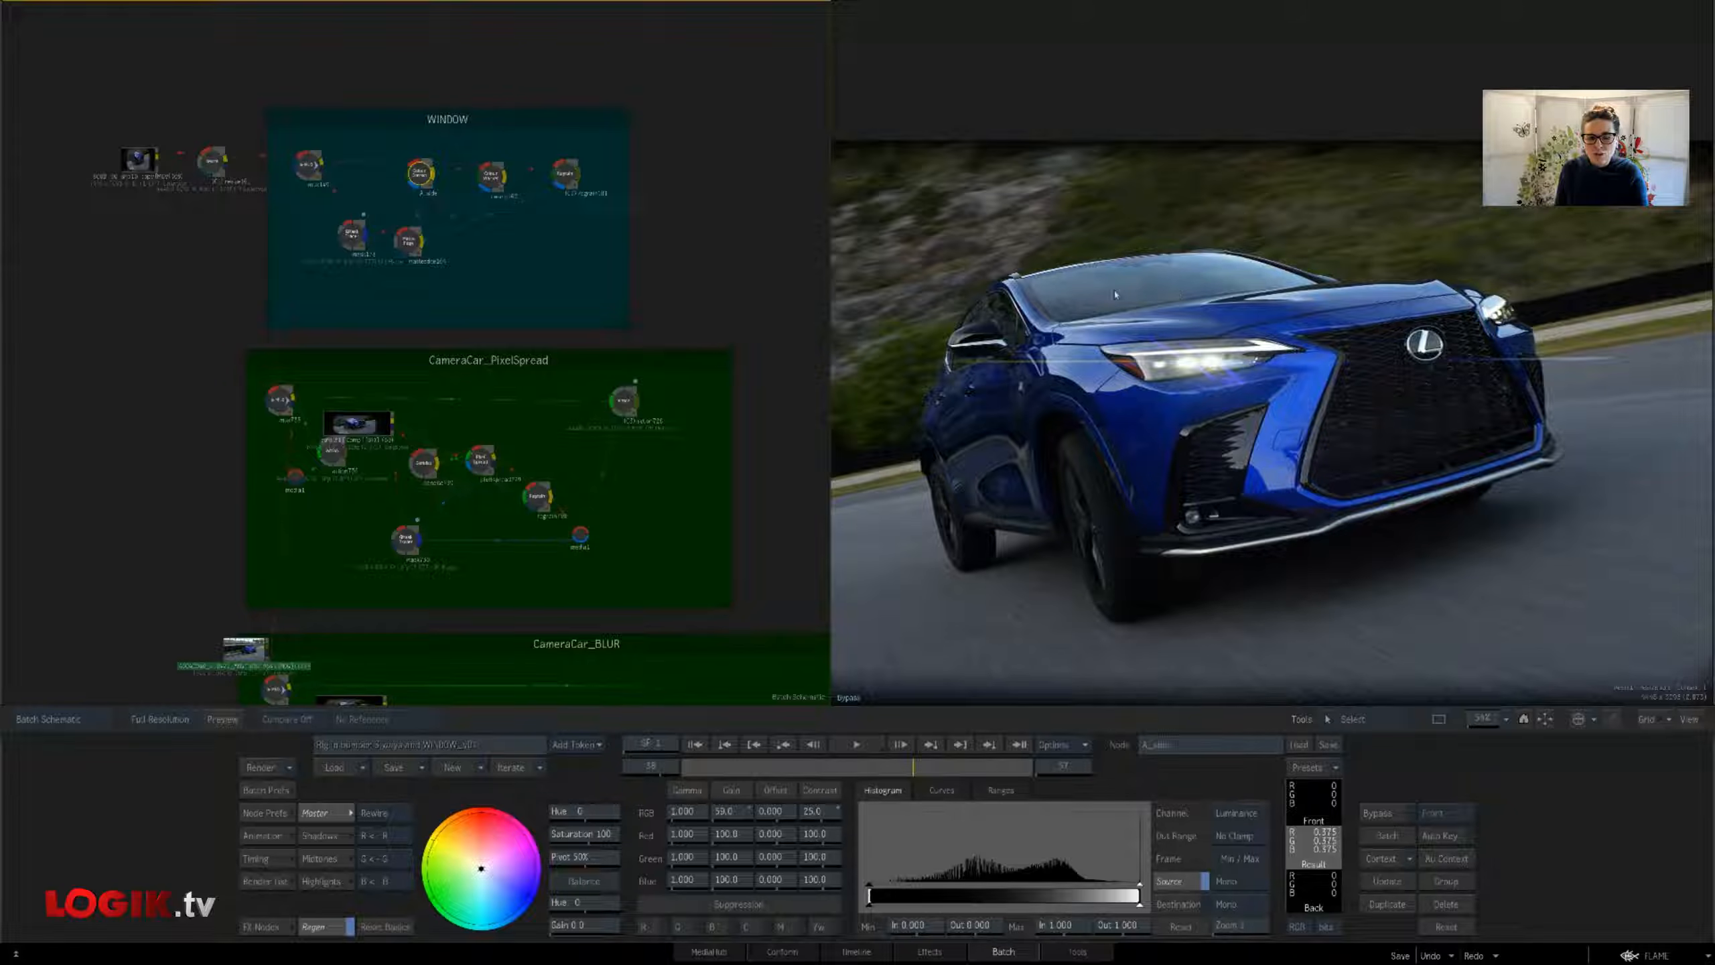
{"action": "left_click", "coordinate": [1136, 306]}
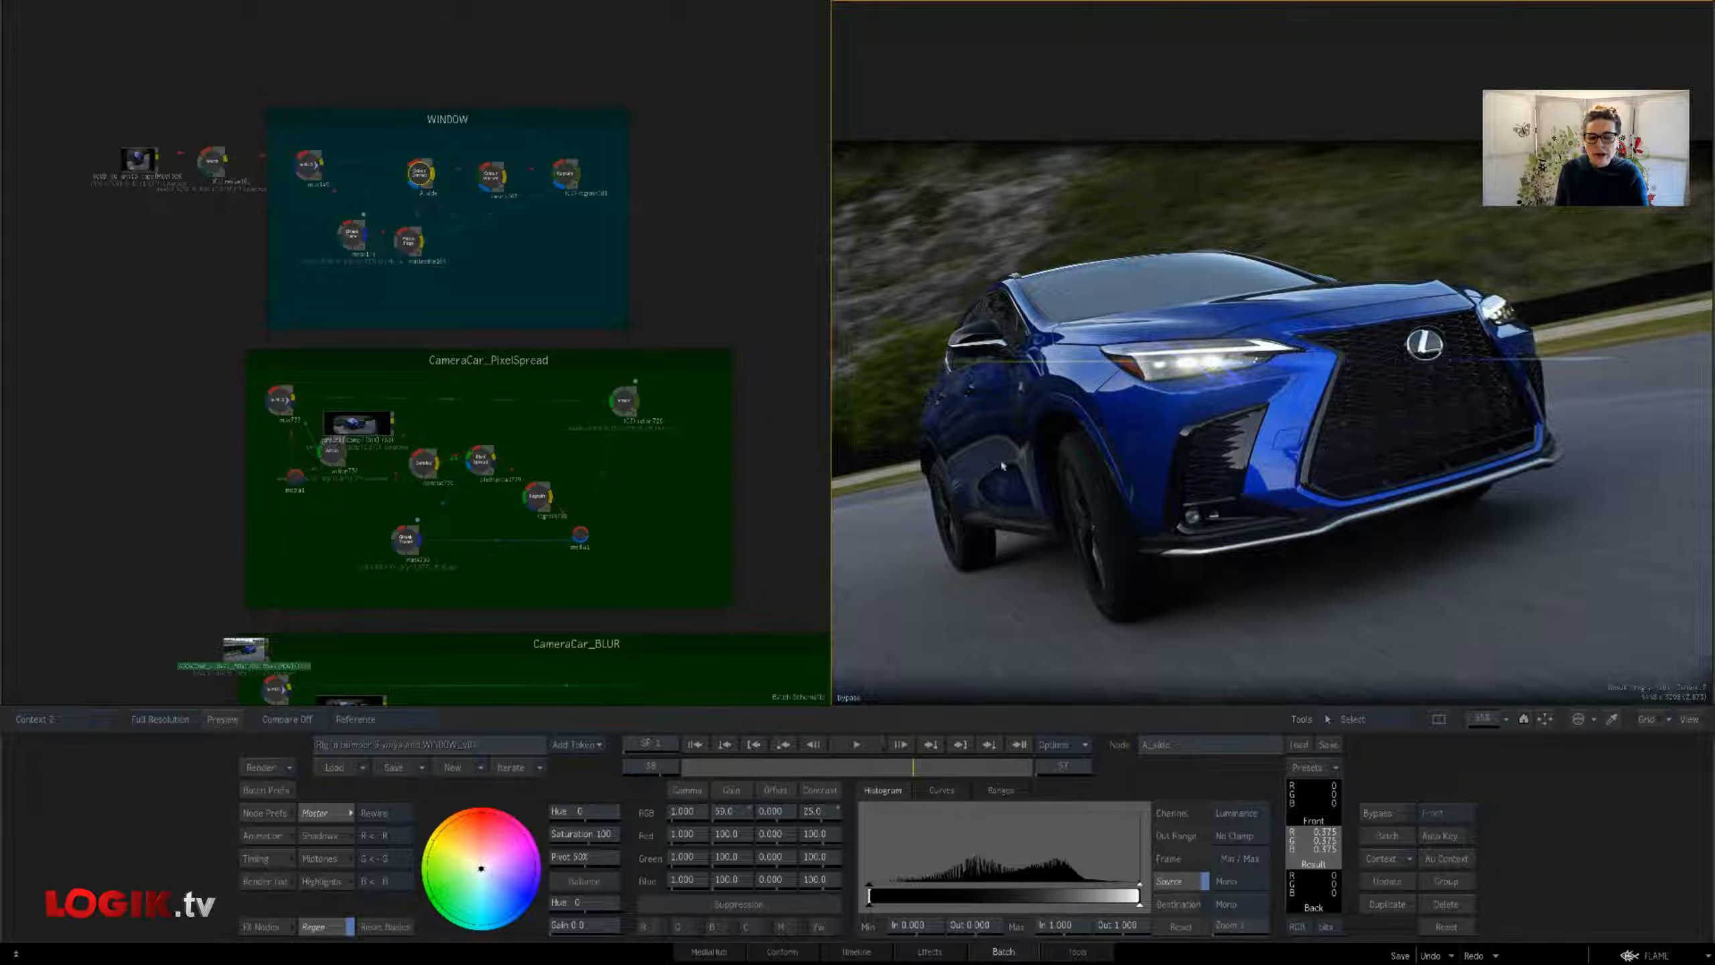
{"action": "left_click", "coordinate": [491, 179]}
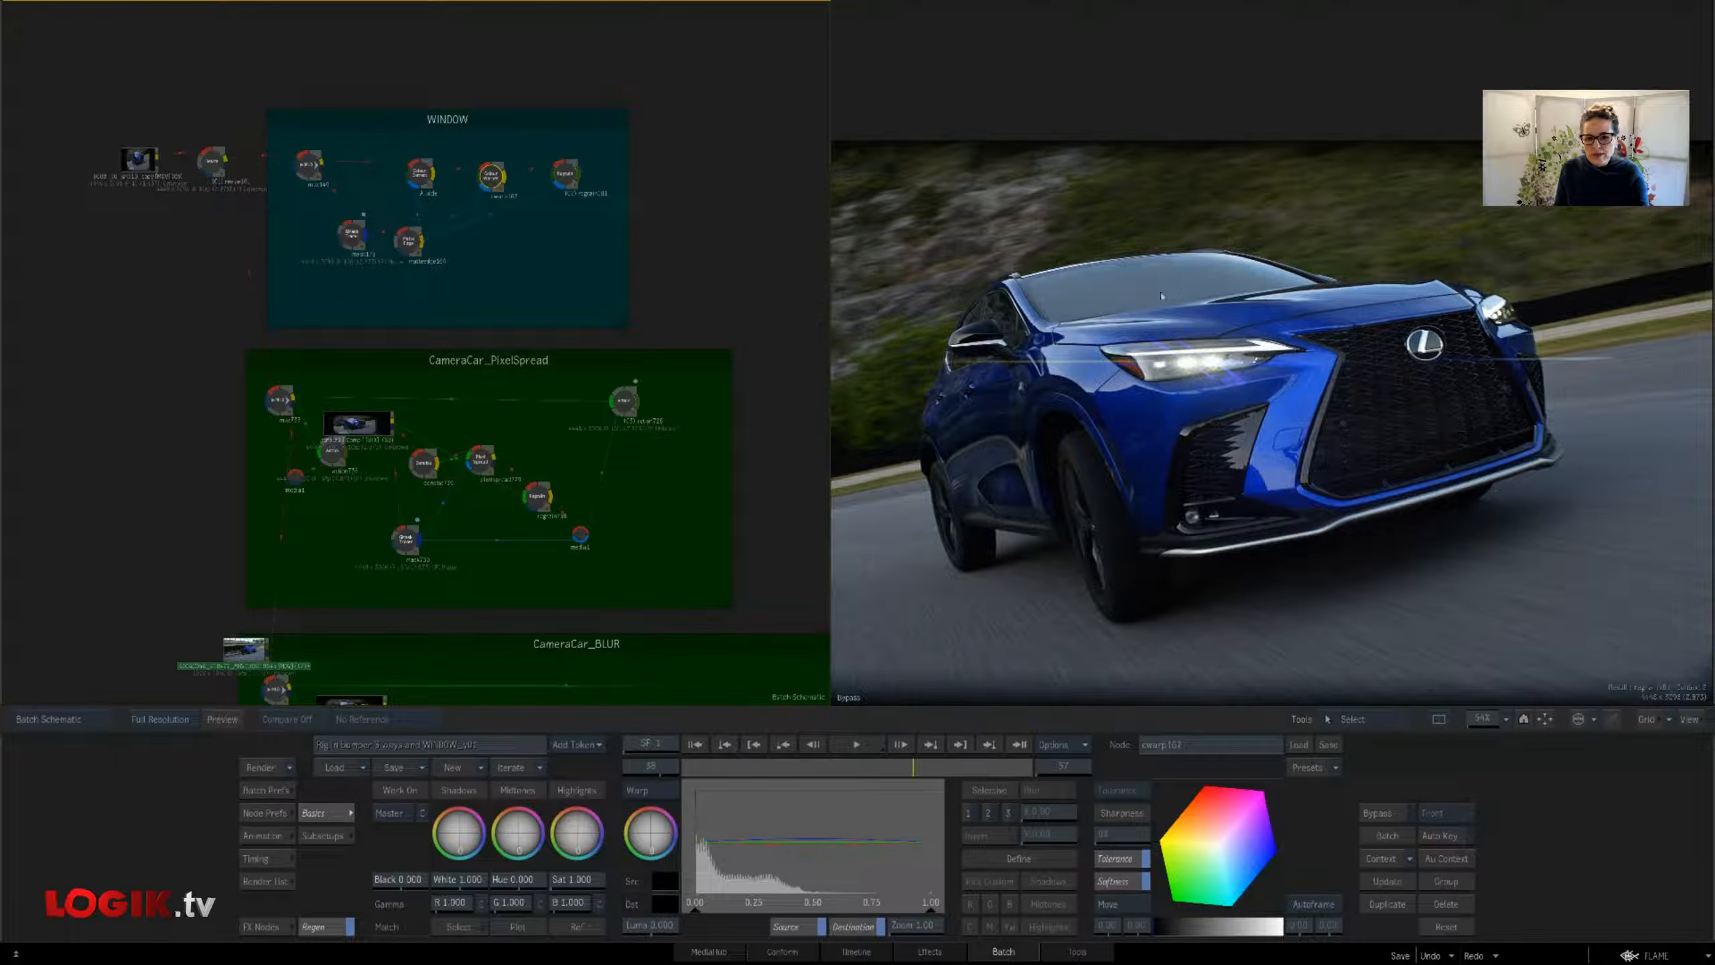
{"action": "left_click", "coordinate": [564, 174]}
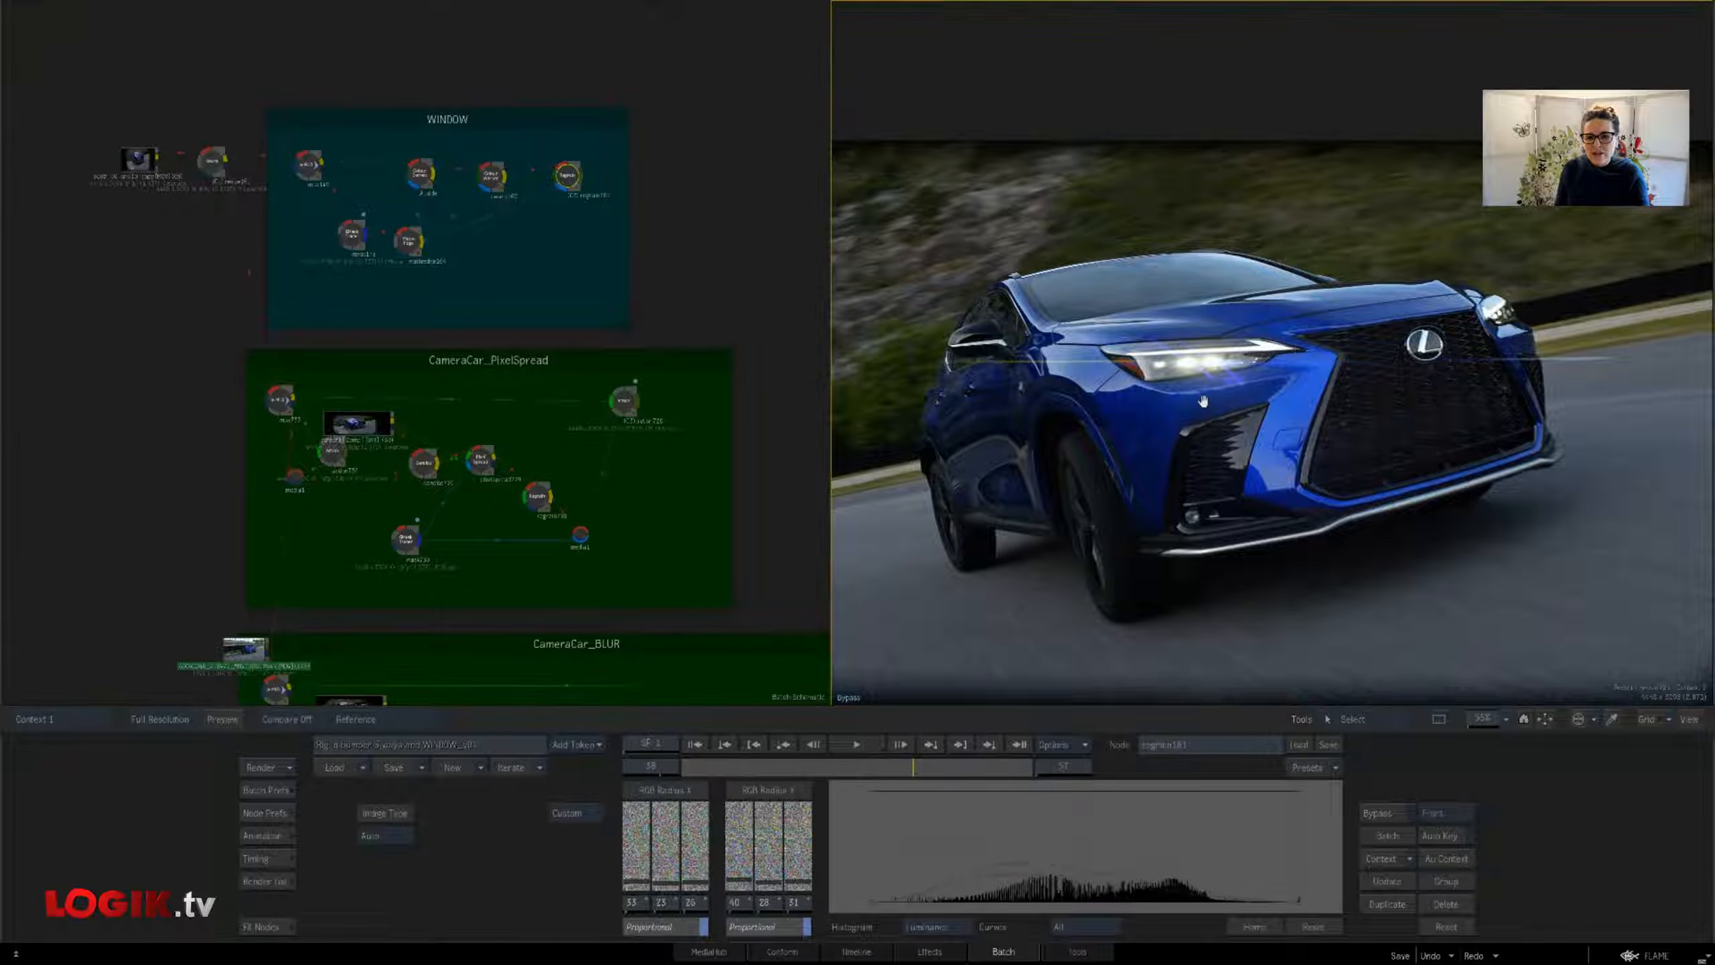
Compare the windscreen before and after the treatment by alternating between Context 1 and Context 2
{"action": "key", "text": "1"}
{"action": "key", "text": "2"}
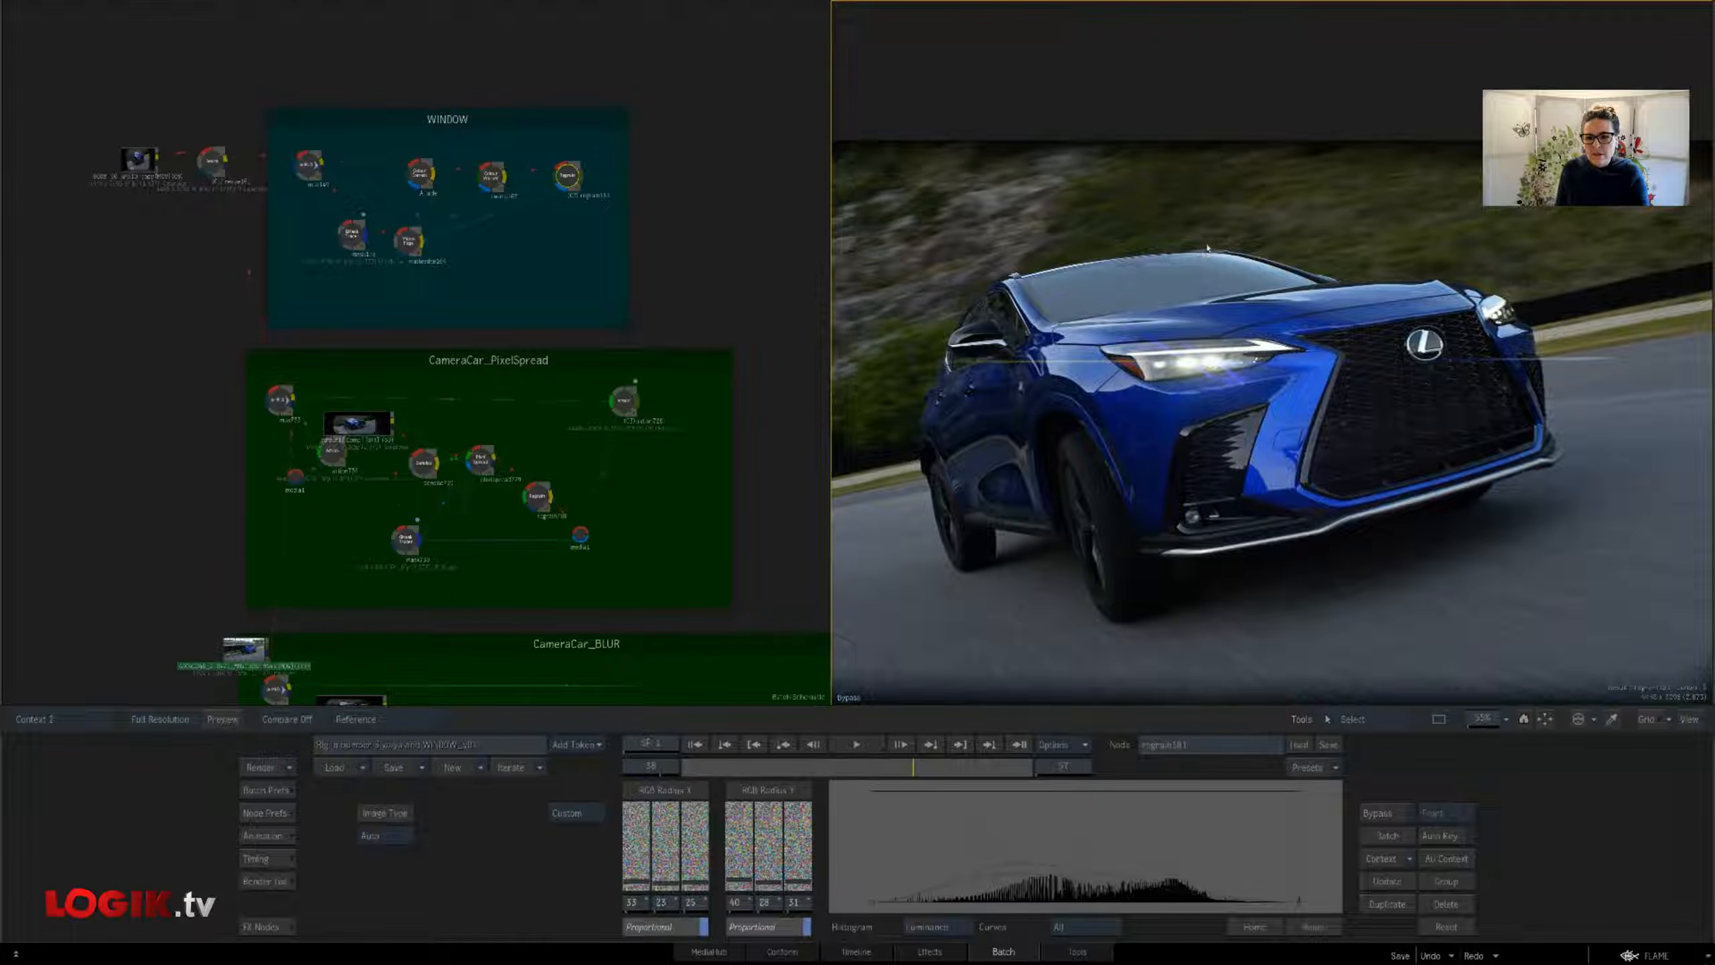
{"action": "key", "text": "1"}
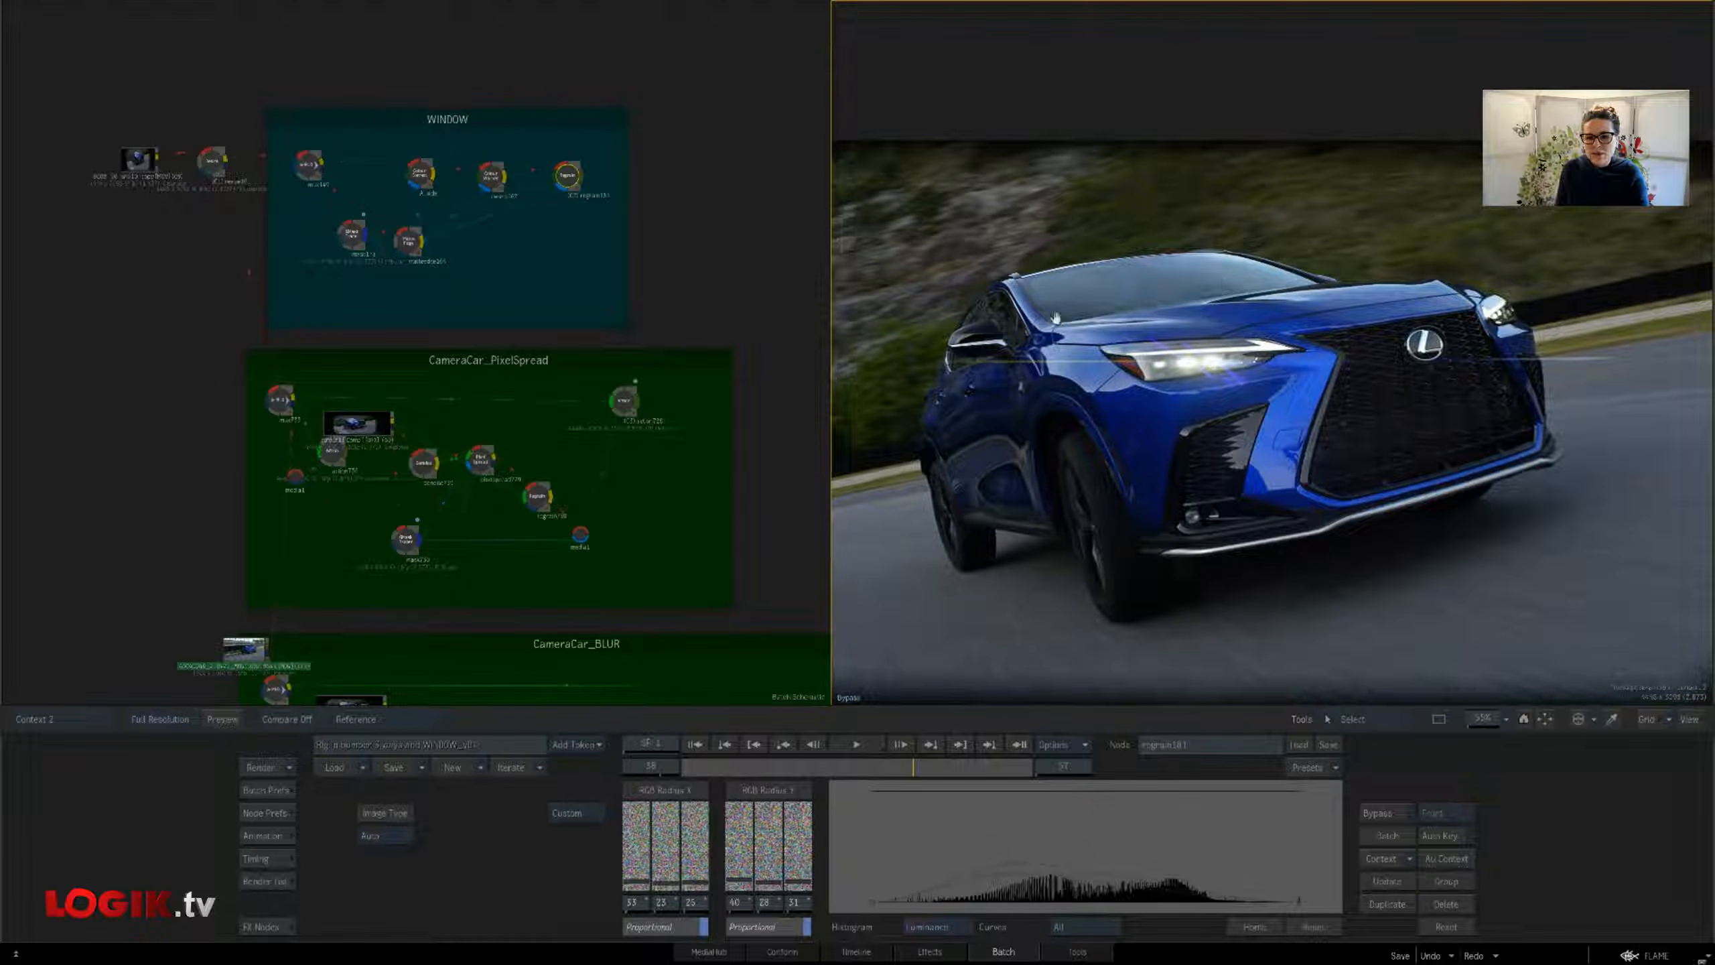
{"action": "key", "text": "2"}
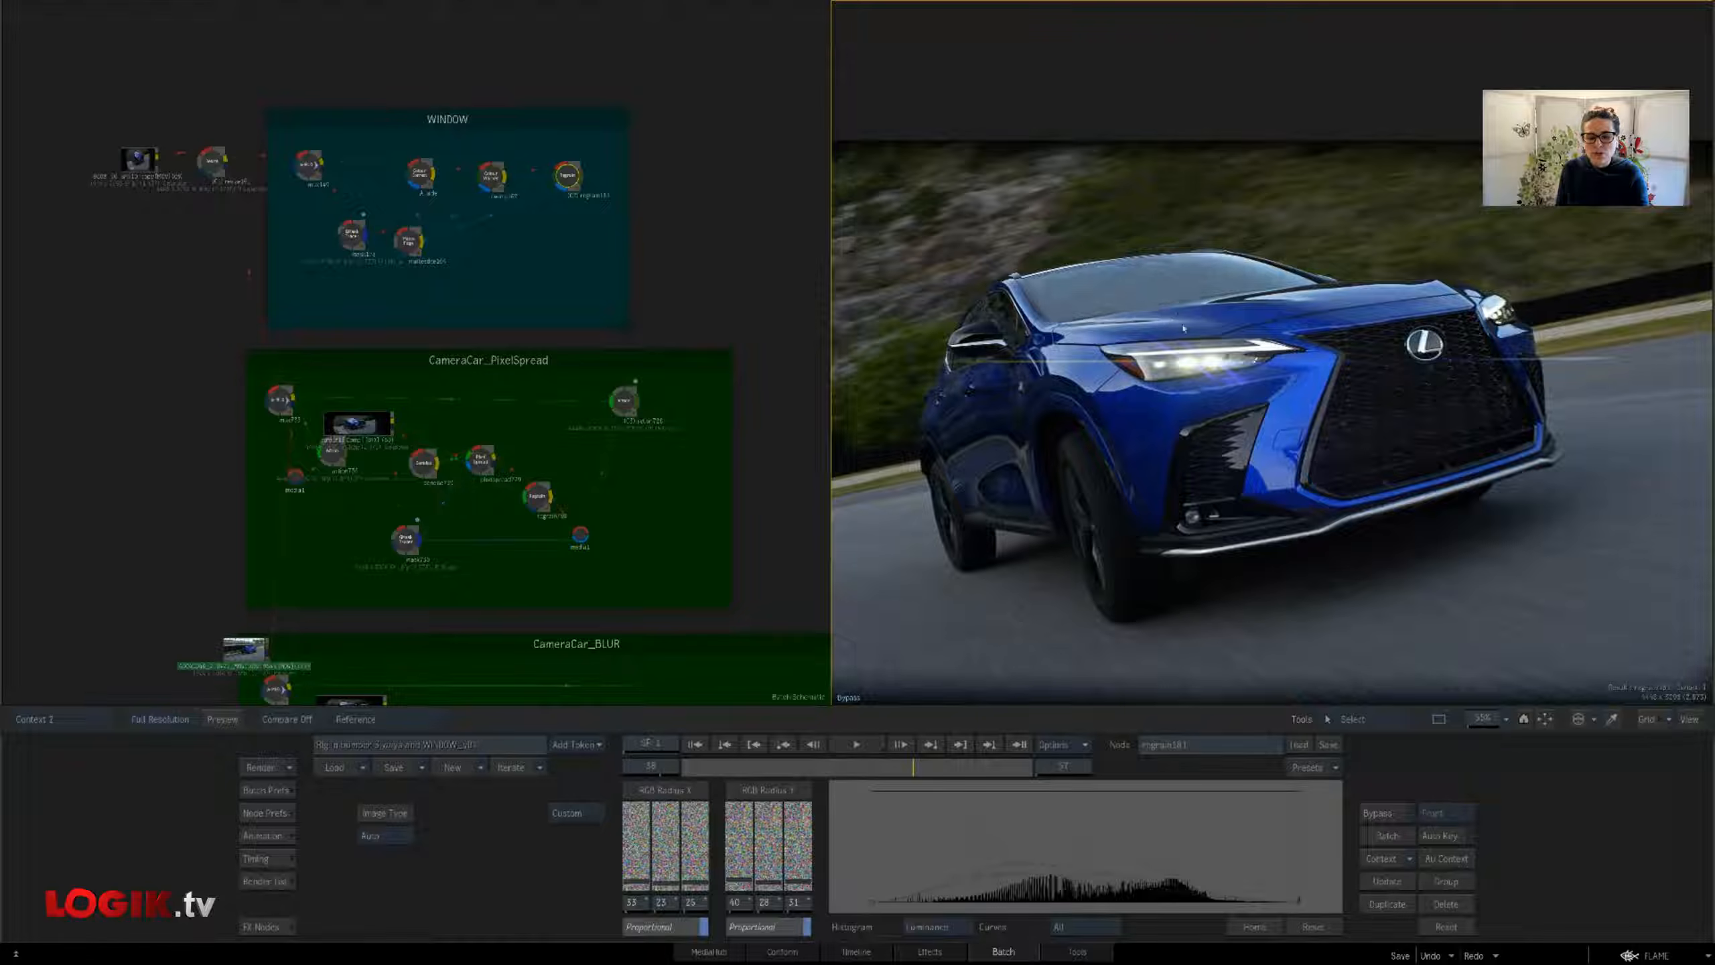
Scrub the shot to frame 20 and examine the front bumper up close in Context 1
{"action": "left_click_drag", "start_coordinate": [735, 289], "coordinate": [735, 261]}
{"action": "mouse_move", "coordinate": [756, 443]}
{"action": "left_mouse_down"}
{"action": "mouse_move", "coordinate": [743, 373]}
{"action": "mouse_move", "coordinate": [745, 400]}
{"action": "mouse_move", "coordinate": [726, 384]}
{"action": "mouse_move", "coordinate": [734, 424]}
{"action": "left_mouse_up"}
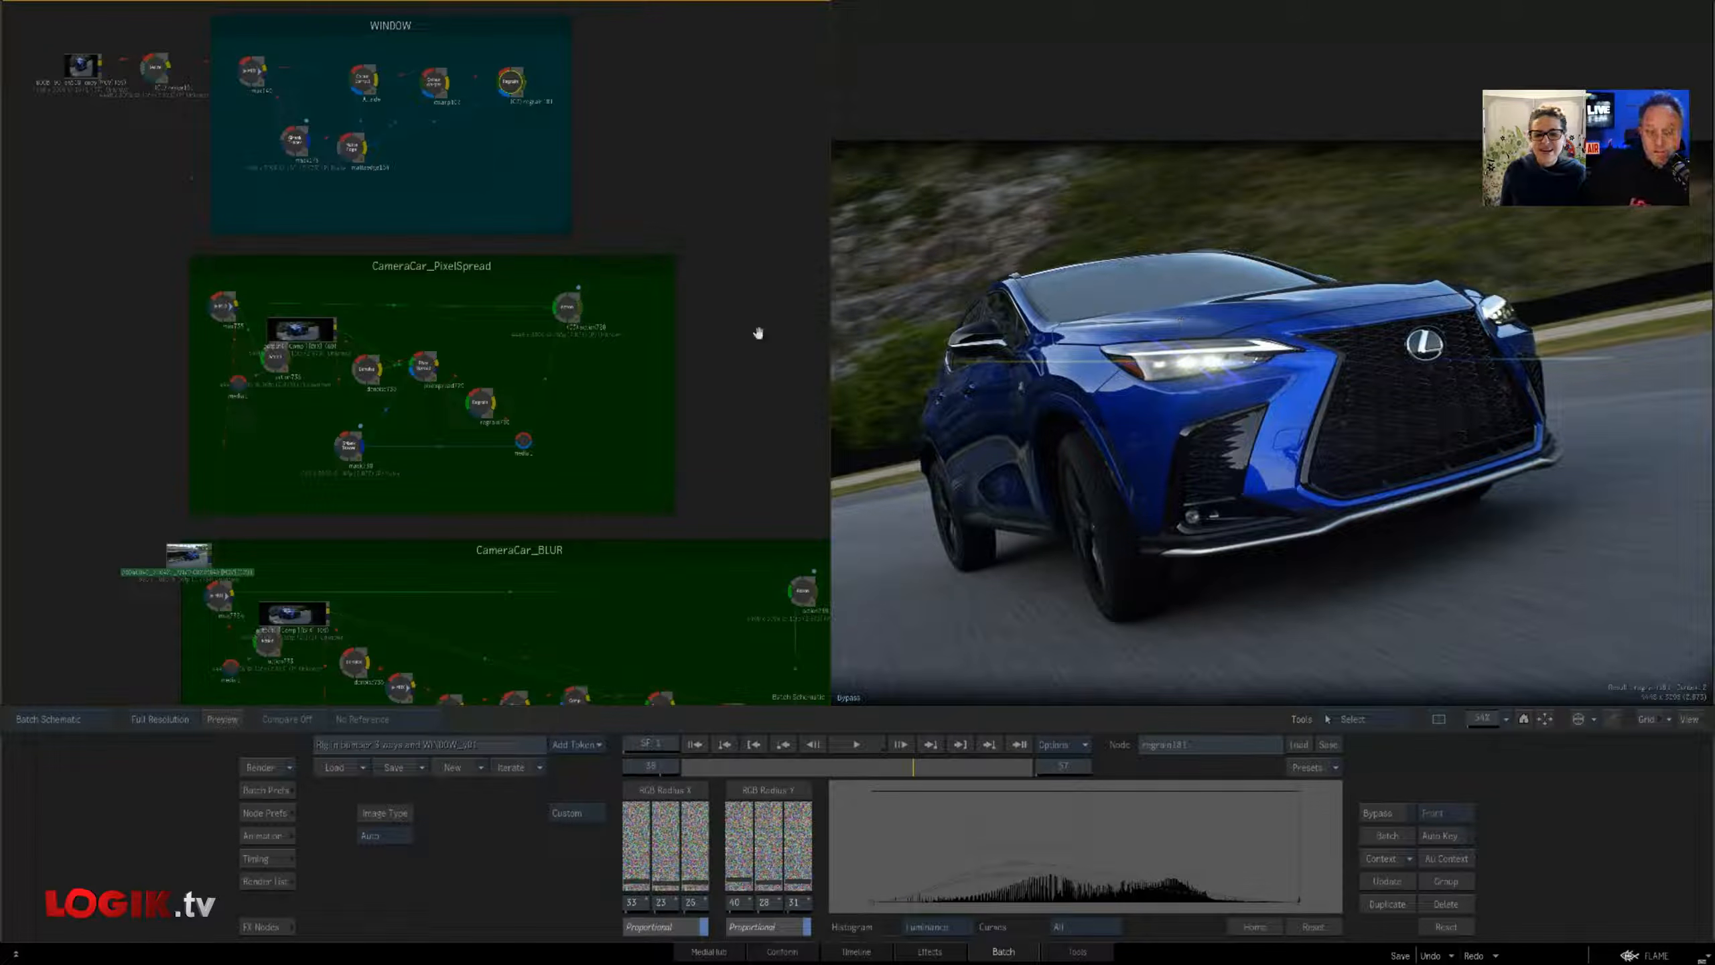
{"action": "left_click_drag", "start_coordinate": [670, 363], "coordinate": [697, 402]}
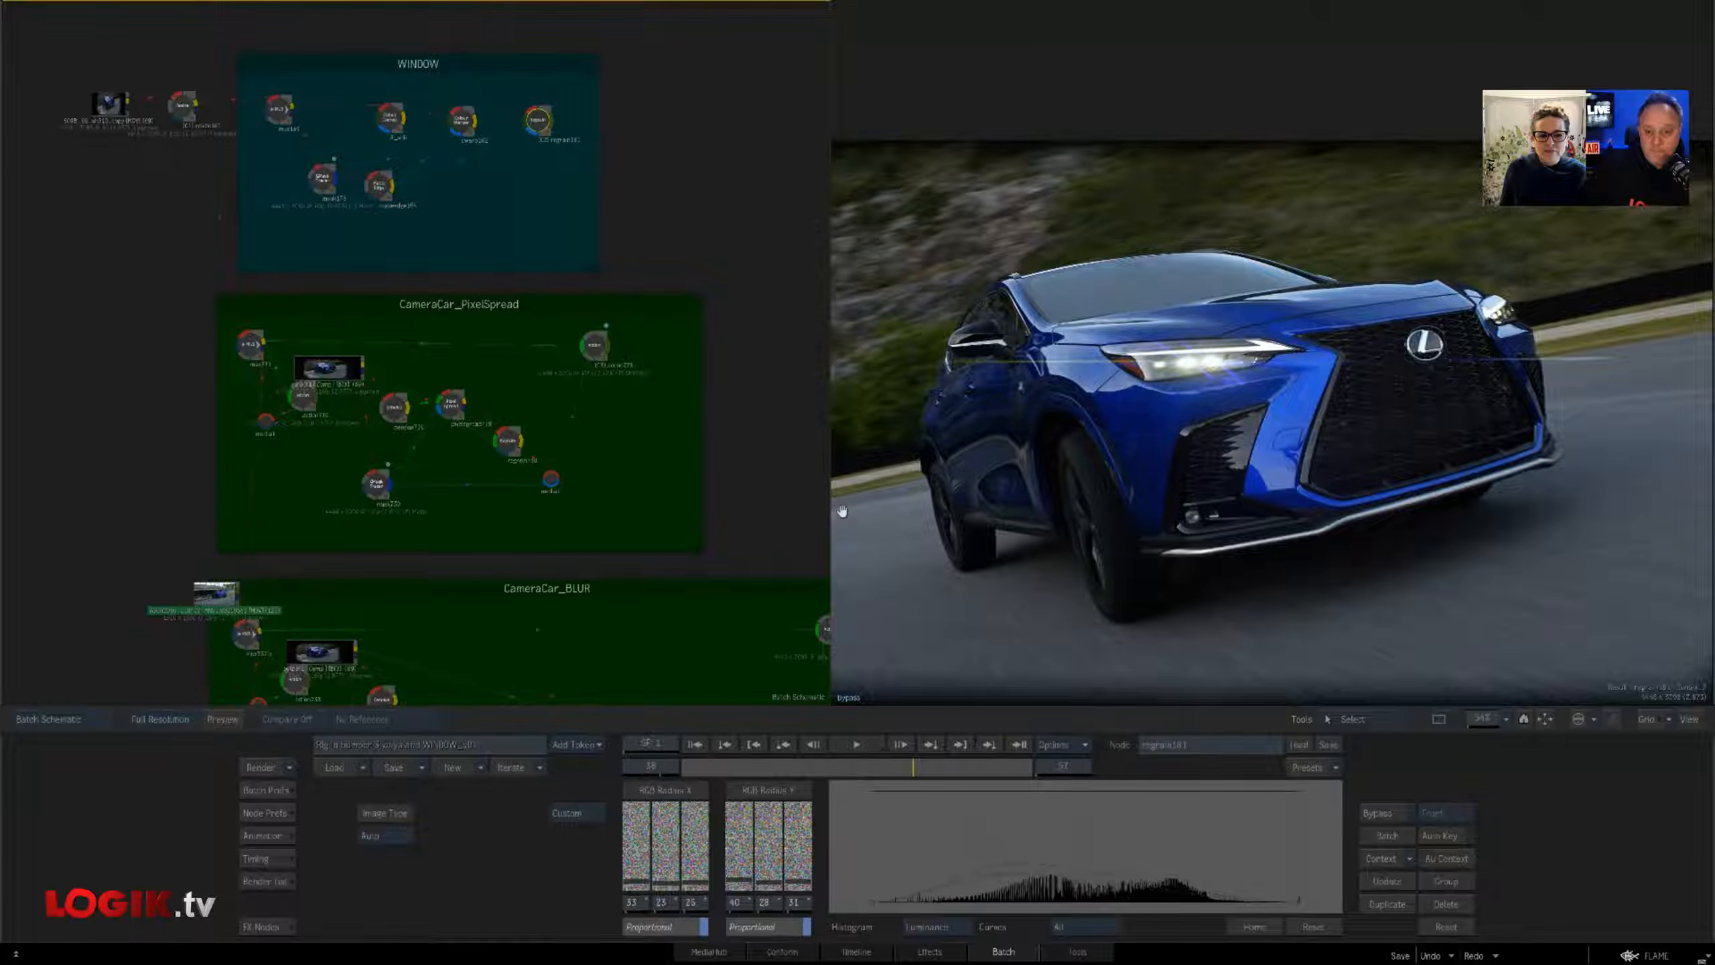
{"action": "left_click_drag", "start_coordinate": [594, 452], "coordinate": [592, 415]}
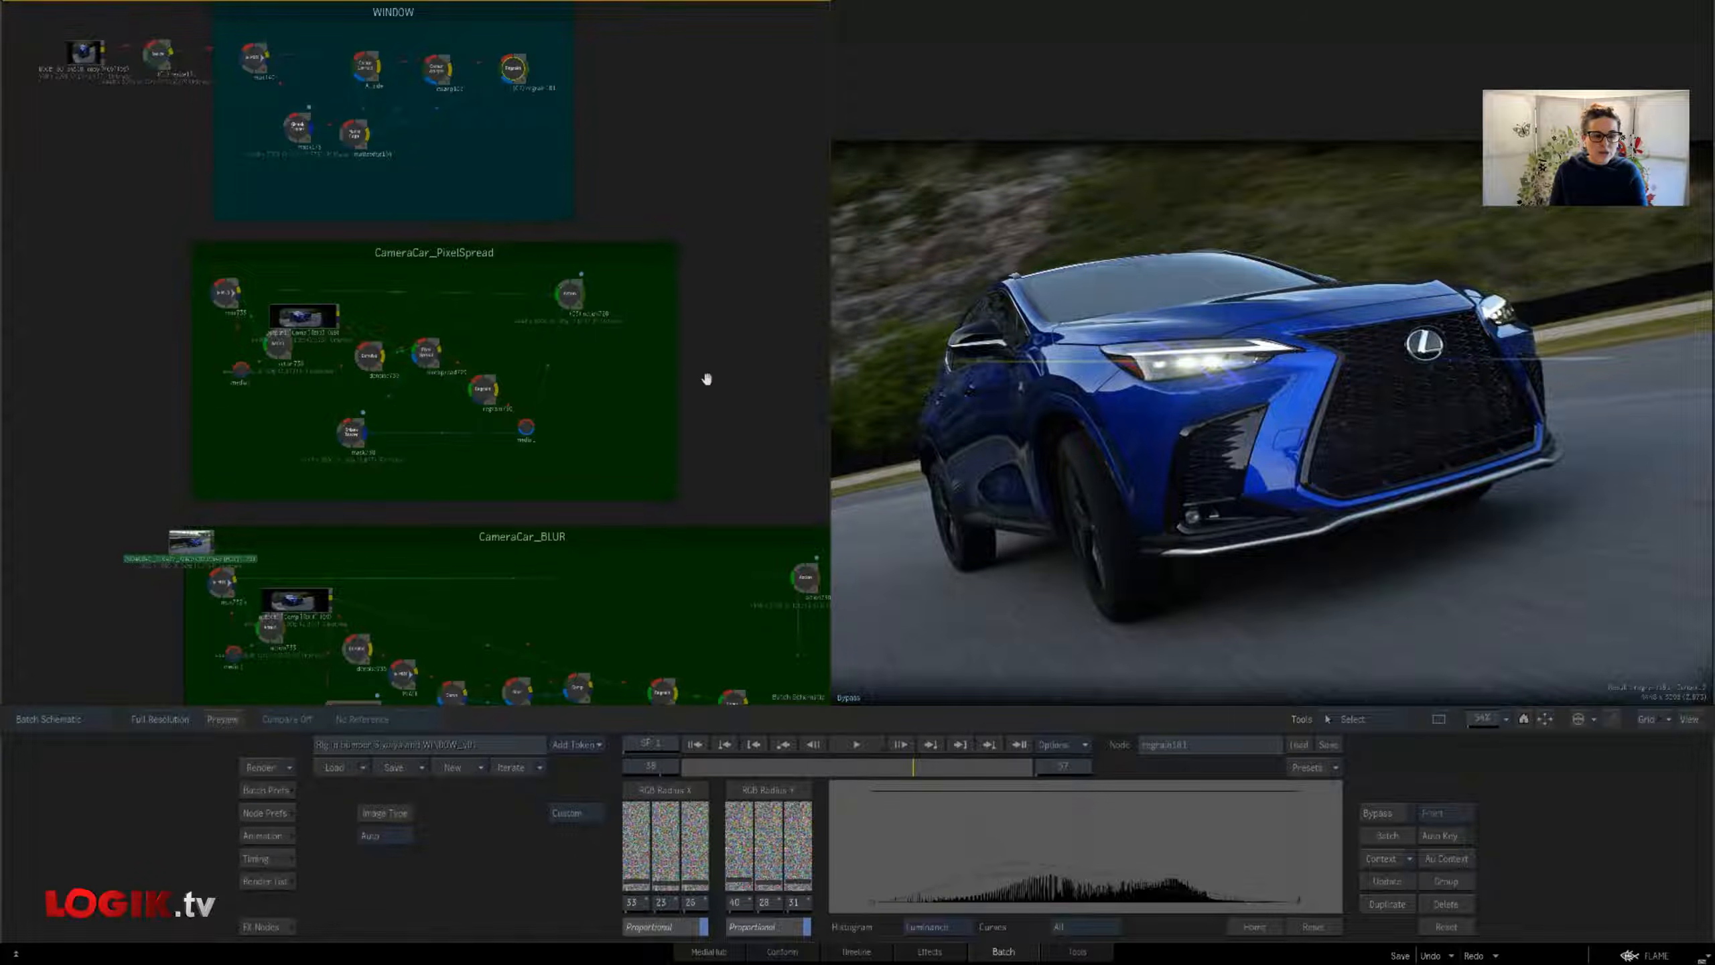
{"action": "scroll", "coordinate": [737, 354], "scroll_direction": "down", "scroll_amount": 2}
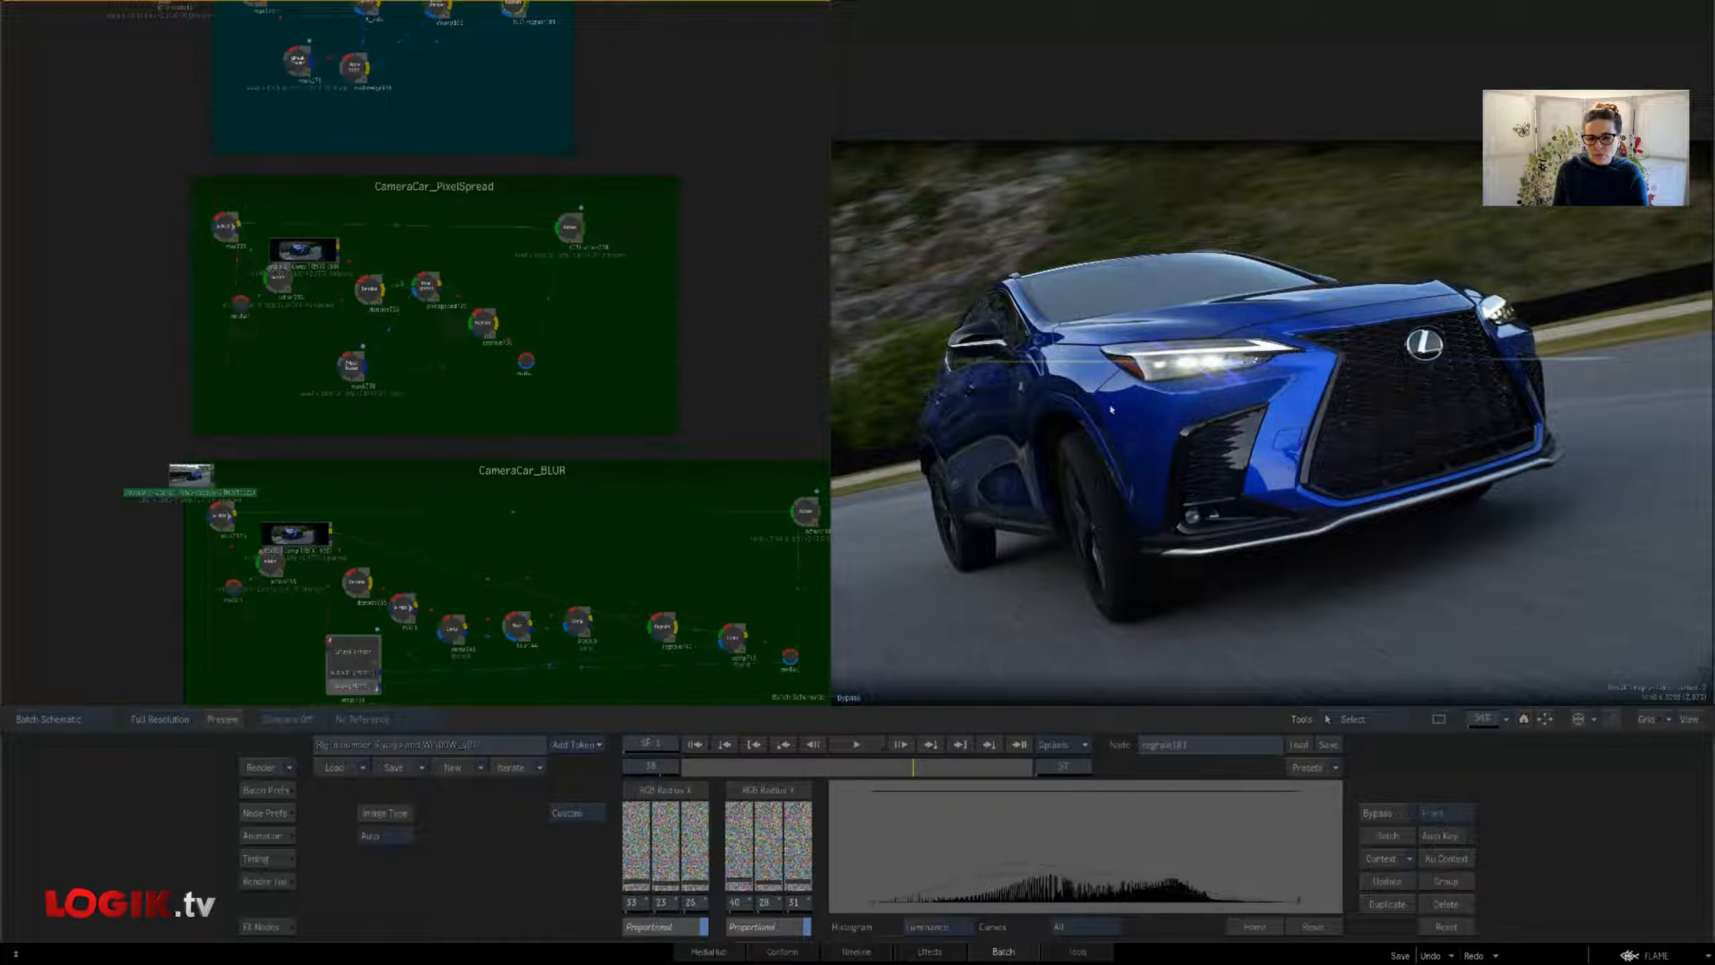
{"action": "left_click", "coordinate": [1294, 457]}
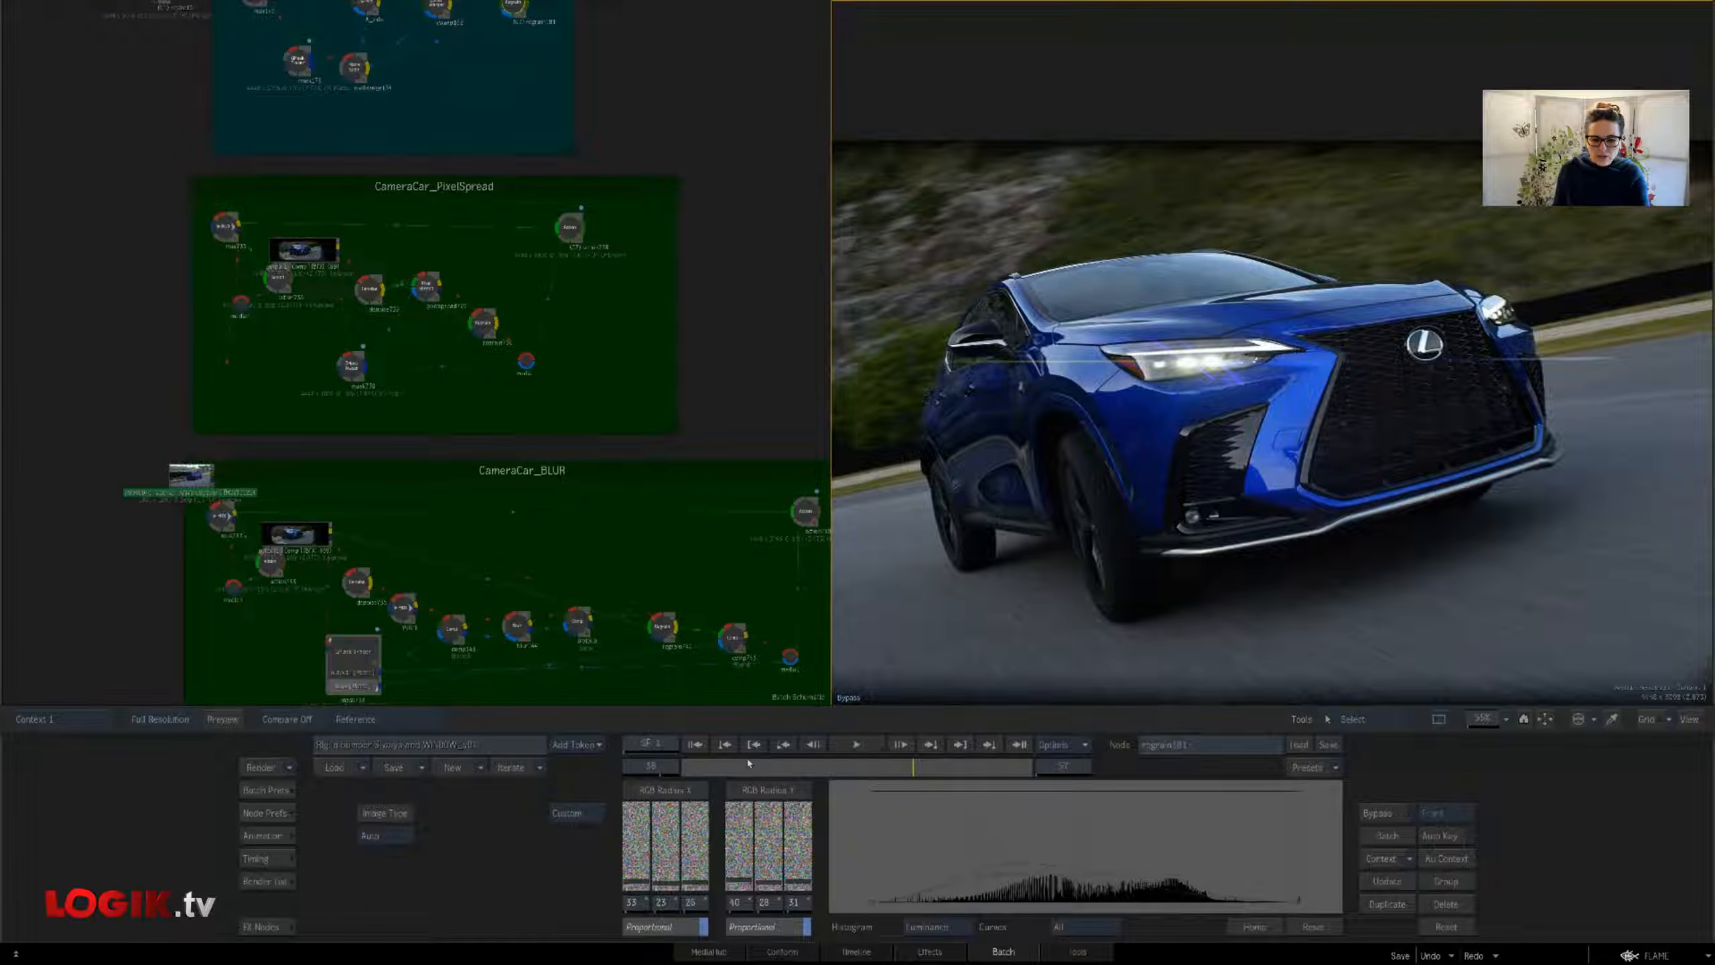
{"action": "left_click_drag", "start_coordinate": [766, 768], "coordinate": [908, 769]}
{"action": "left_click_drag", "start_coordinate": [782, 776], "coordinate": [801, 806]}
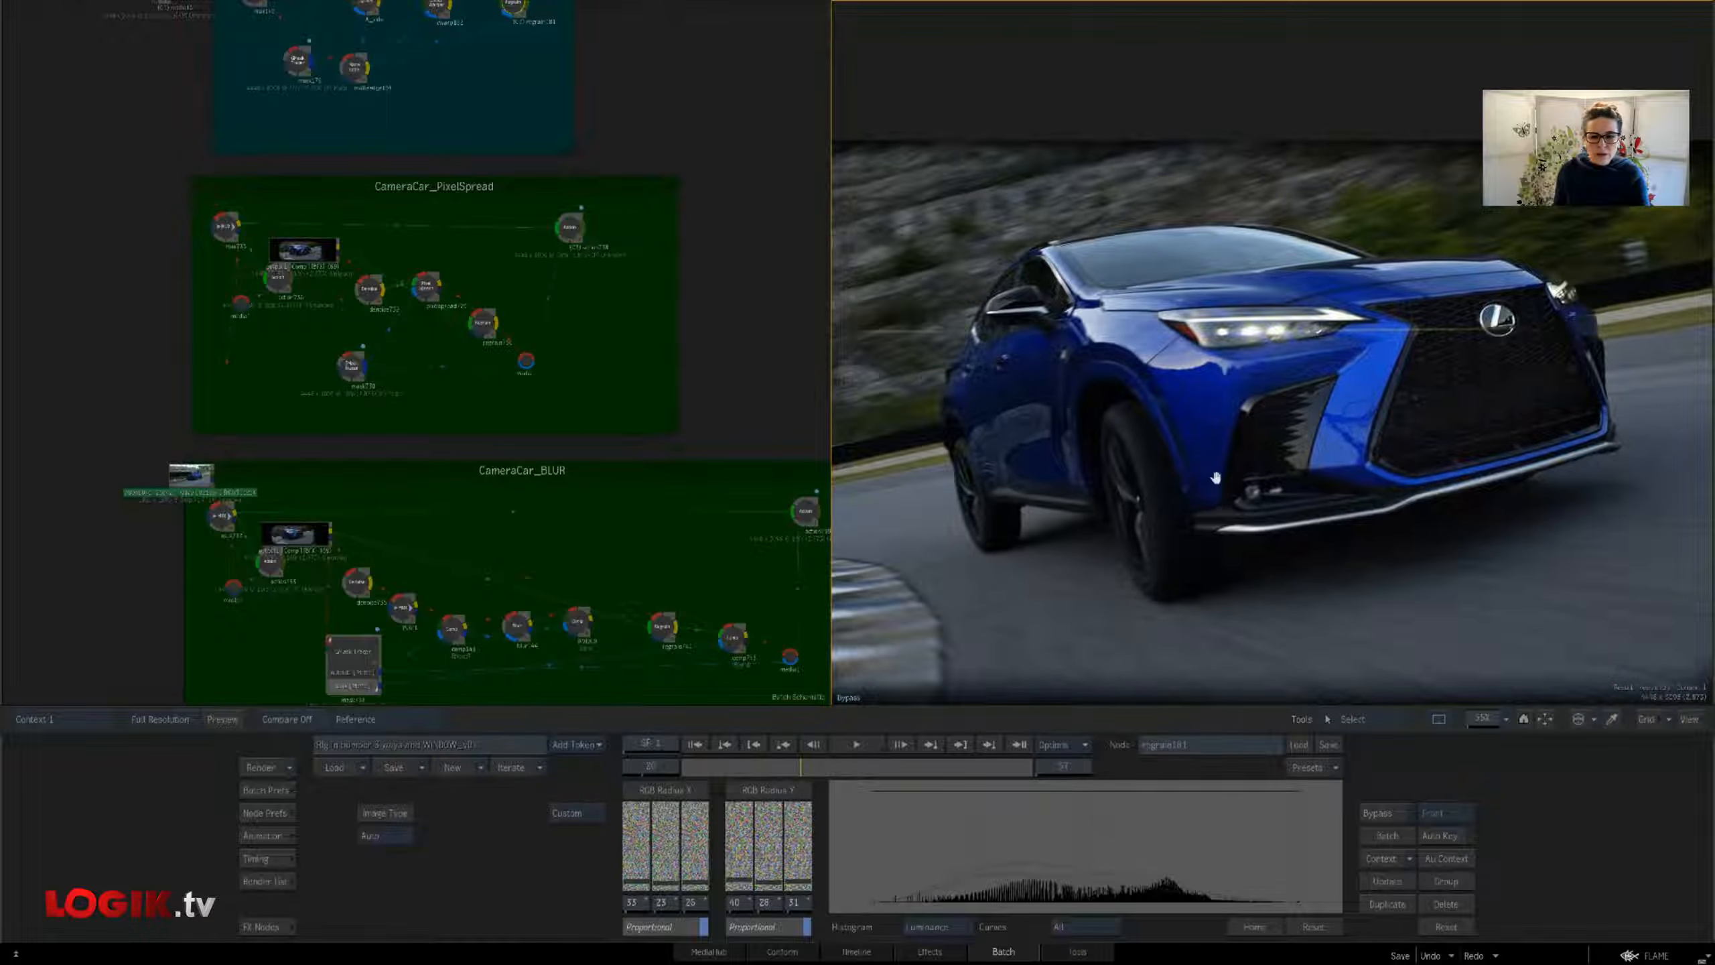
{"action": "scroll", "coordinate": [1380, 424], "scroll_direction": "up", "scroll_amount": 3}
{"action": "left_click_drag", "start_coordinate": [1486, 667], "coordinate": [1469, 560]}
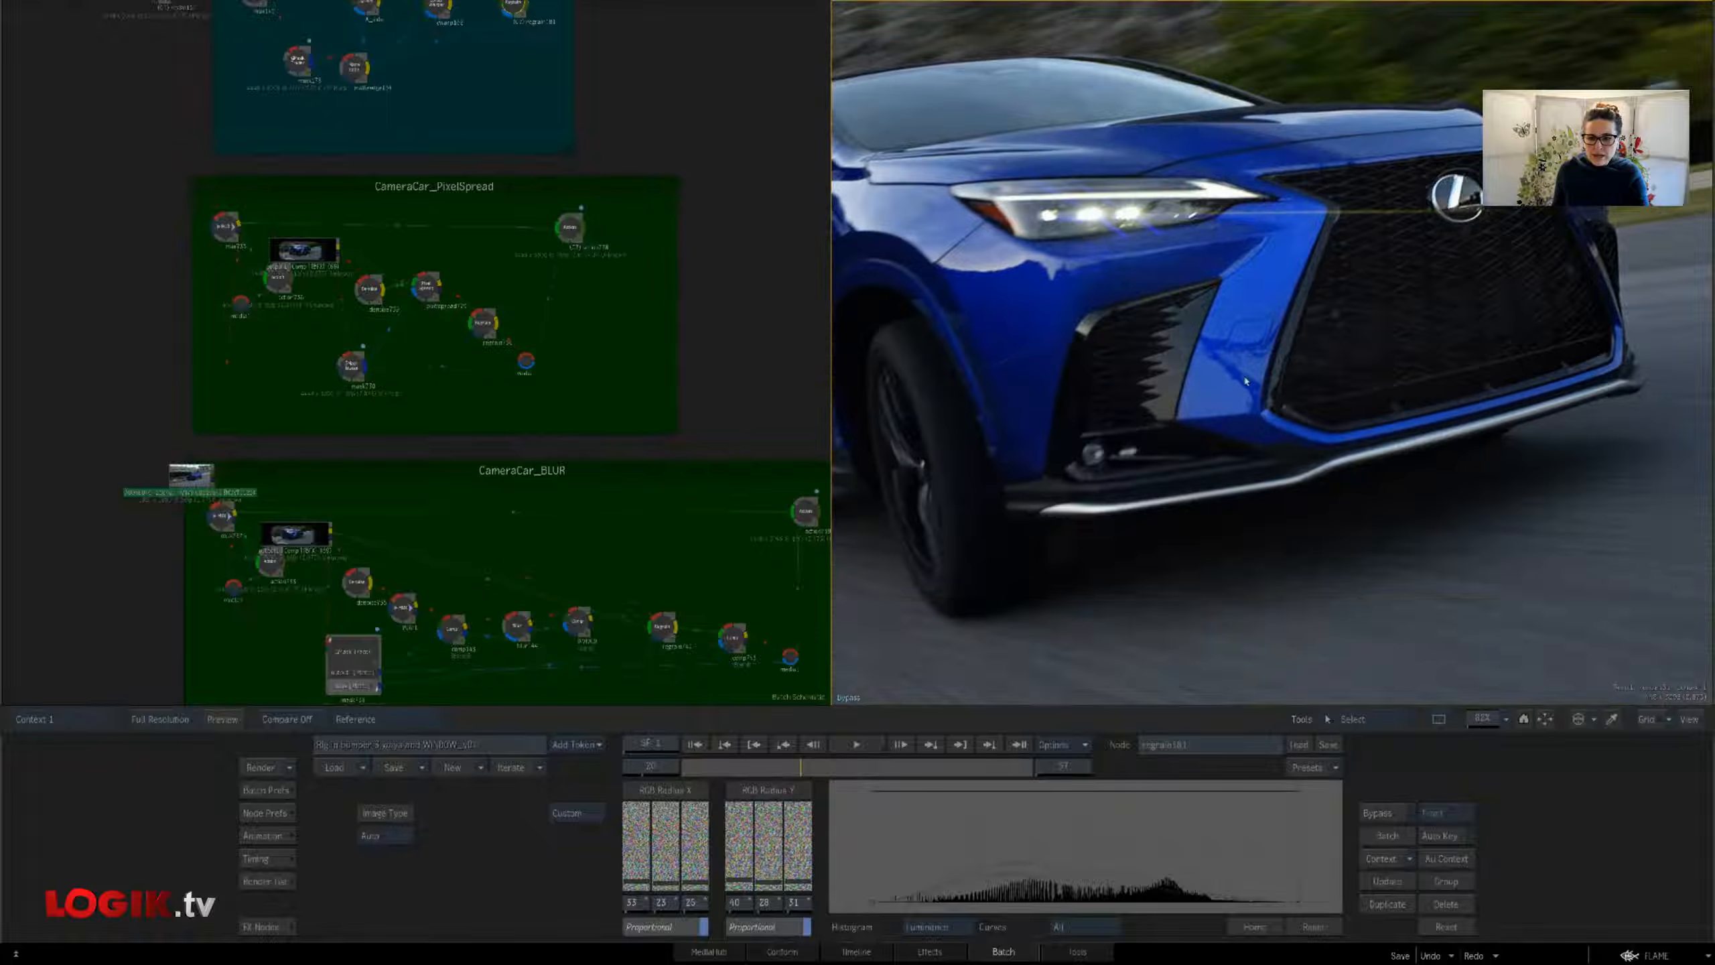
Reposition the comp clip node beneath the Action node in the CameraCar_PixelSpread group
{"action": "left_click_drag", "start_coordinate": [526, 377], "coordinate": [549, 447]}
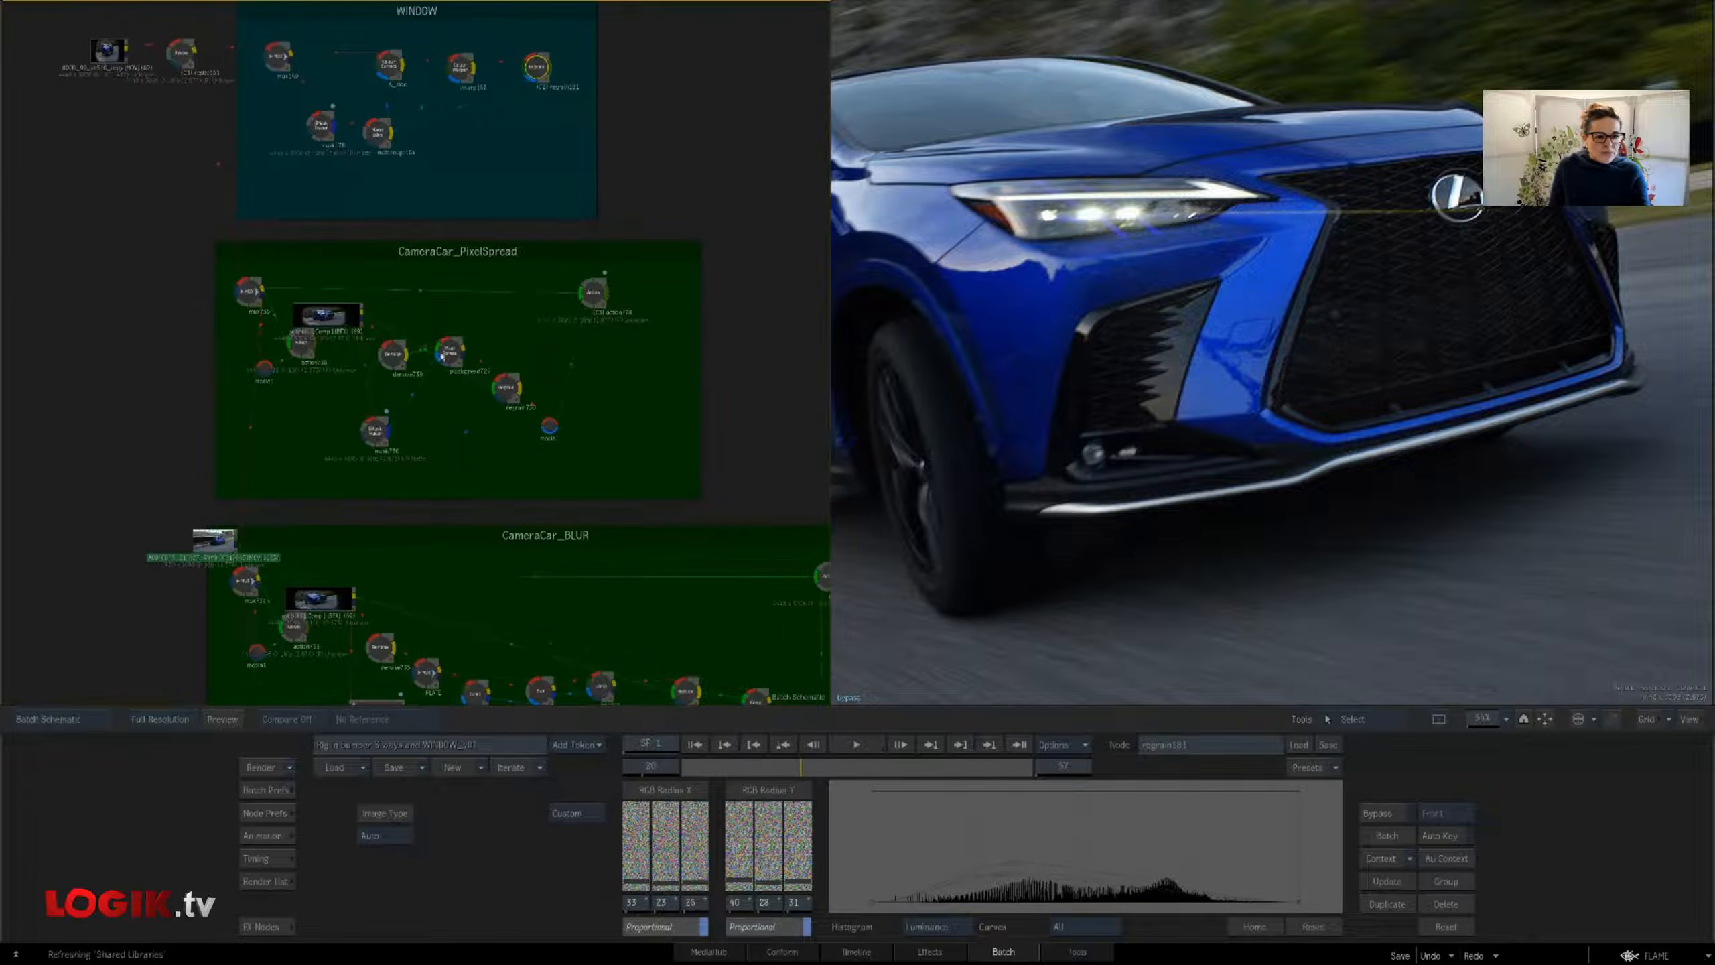
{"action": "left_click_drag", "start_coordinate": [697, 417], "coordinate": [618, 383]}
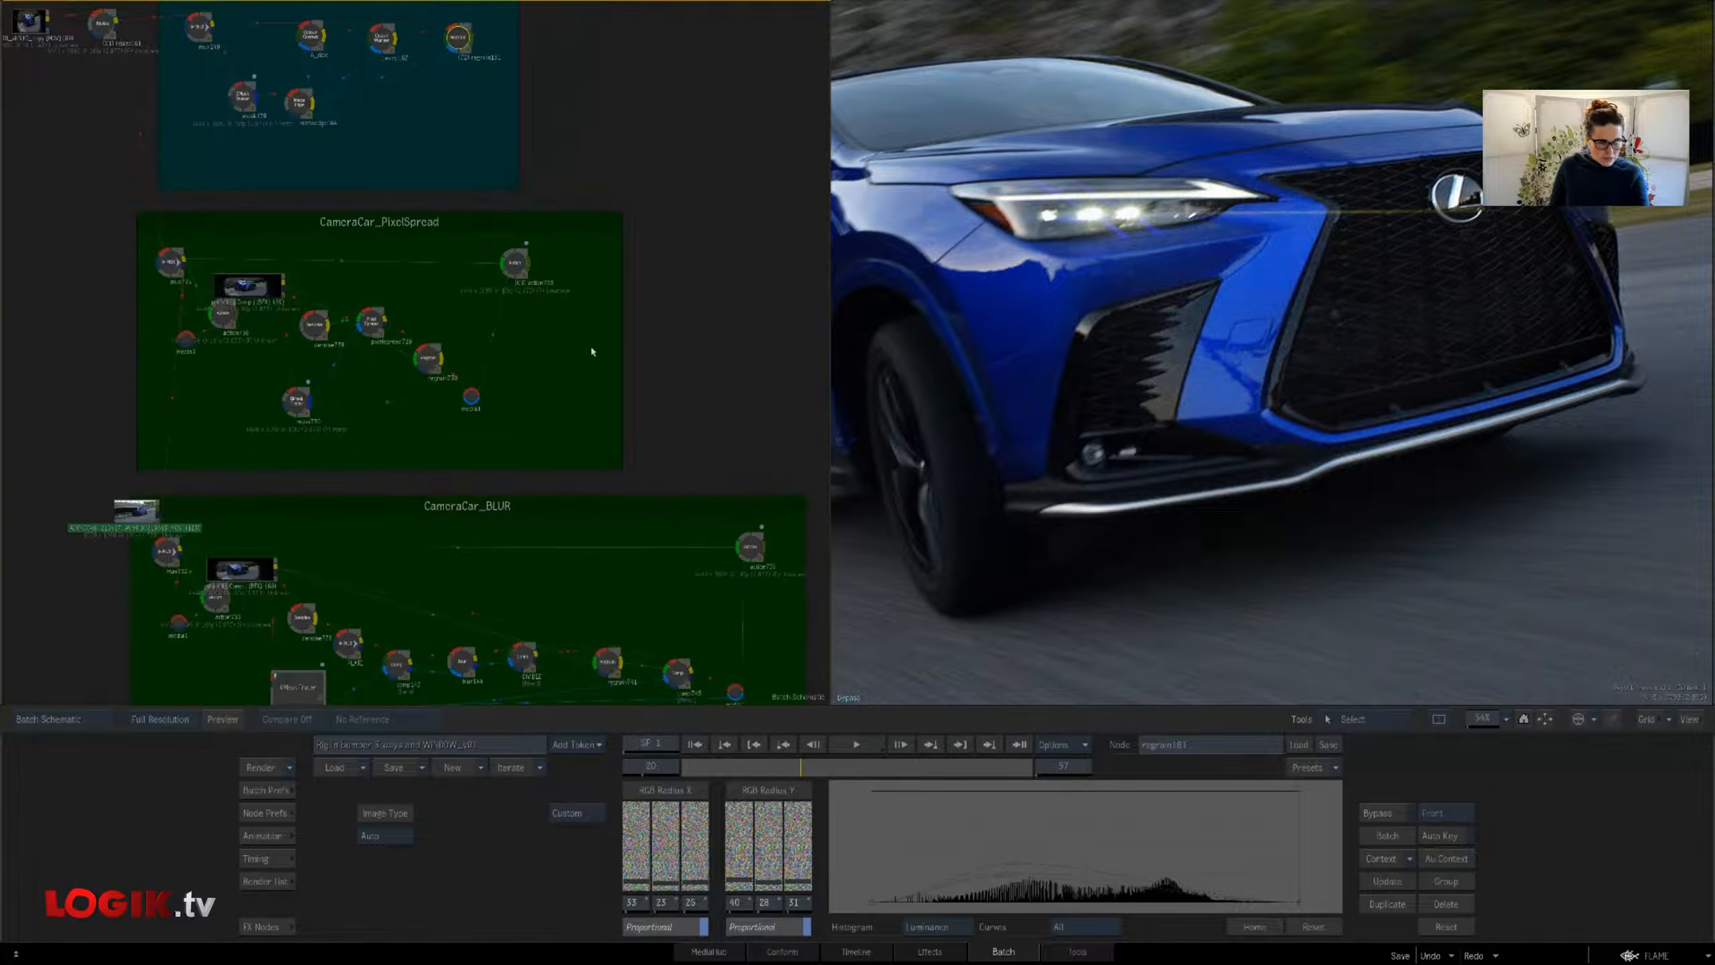
{"action": "left_click_drag", "start_coordinate": [341, 348], "coordinate": [291, 263]}
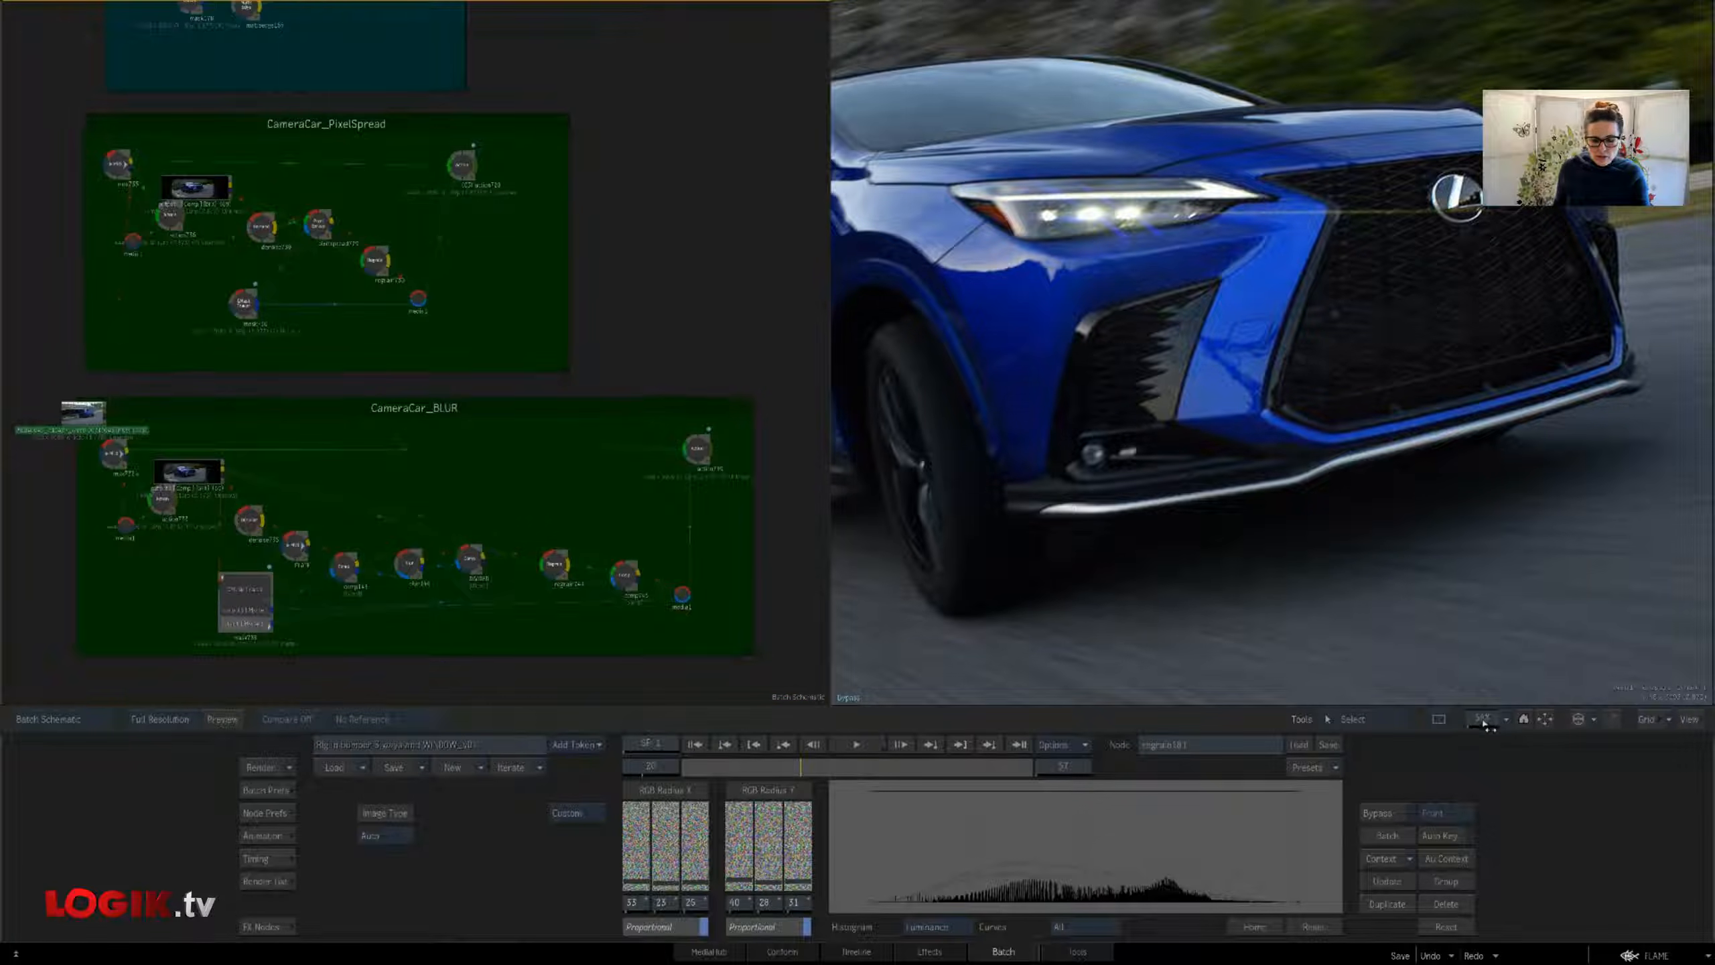
{"action": "left_click_drag", "start_coordinate": [1484, 721], "coordinate": [1477, 724]}
{"action": "left_click_drag", "start_coordinate": [708, 318], "coordinate": [715, 322]}
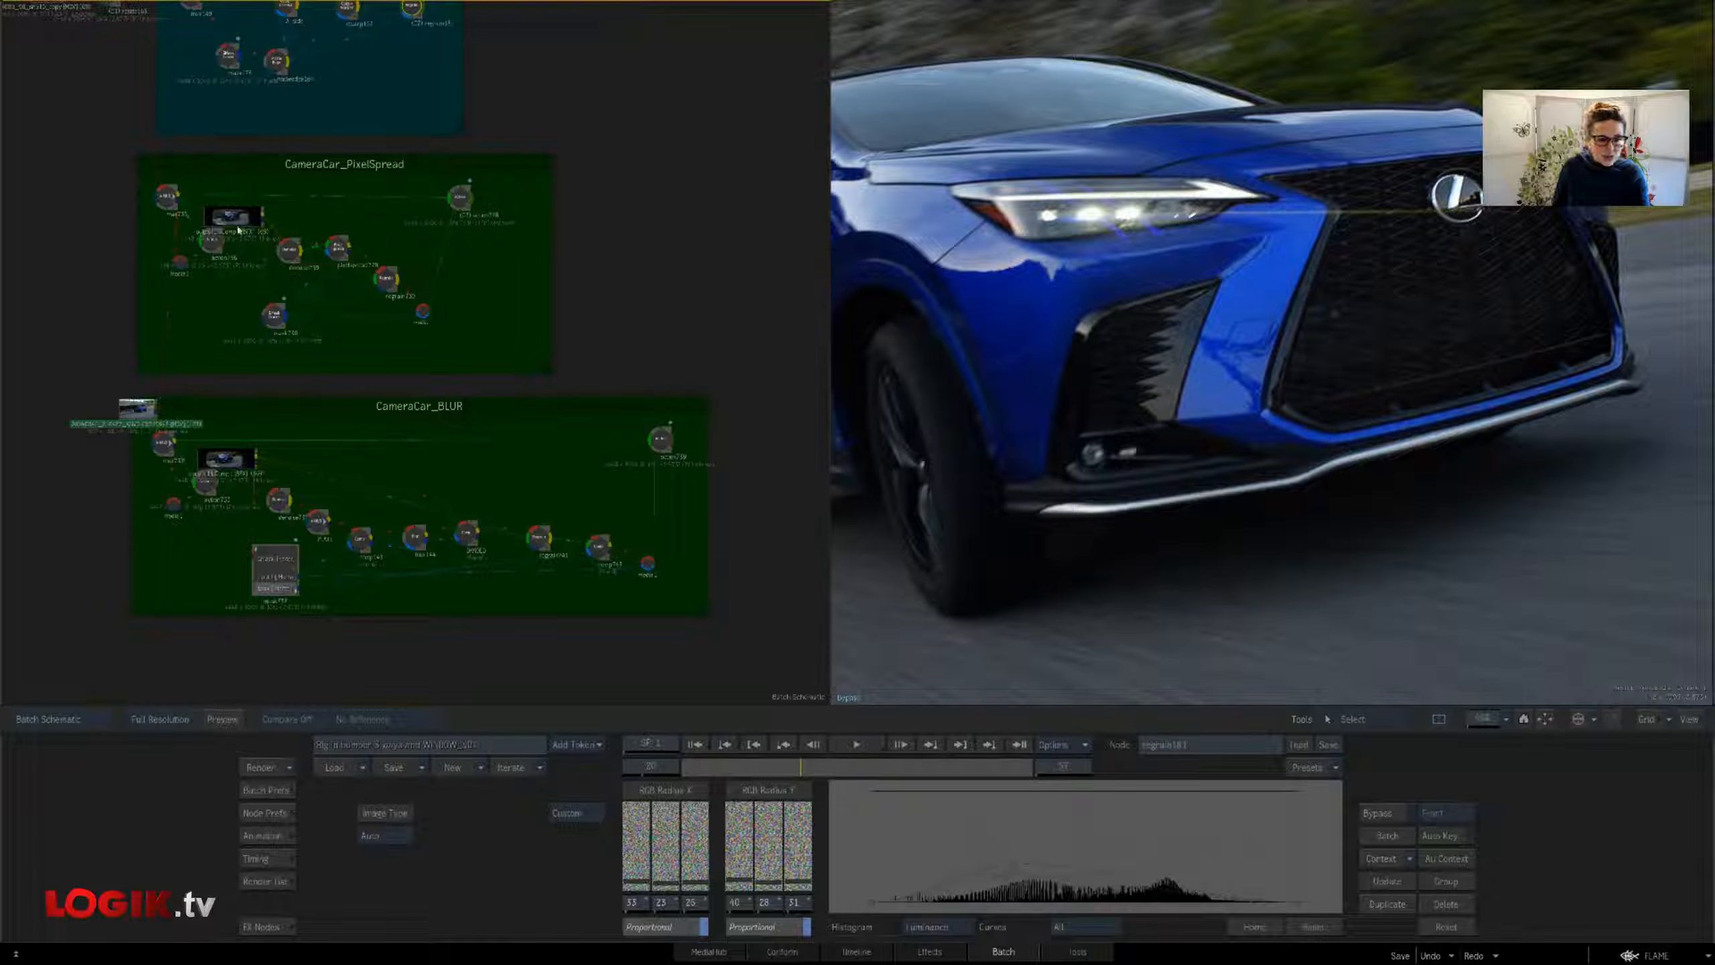
{"action": "left_click_drag", "start_coordinate": [238, 230], "coordinate": [611, 233]}
{"action": "left_click_drag", "start_coordinate": [475, 272], "coordinate": [180, 294]}
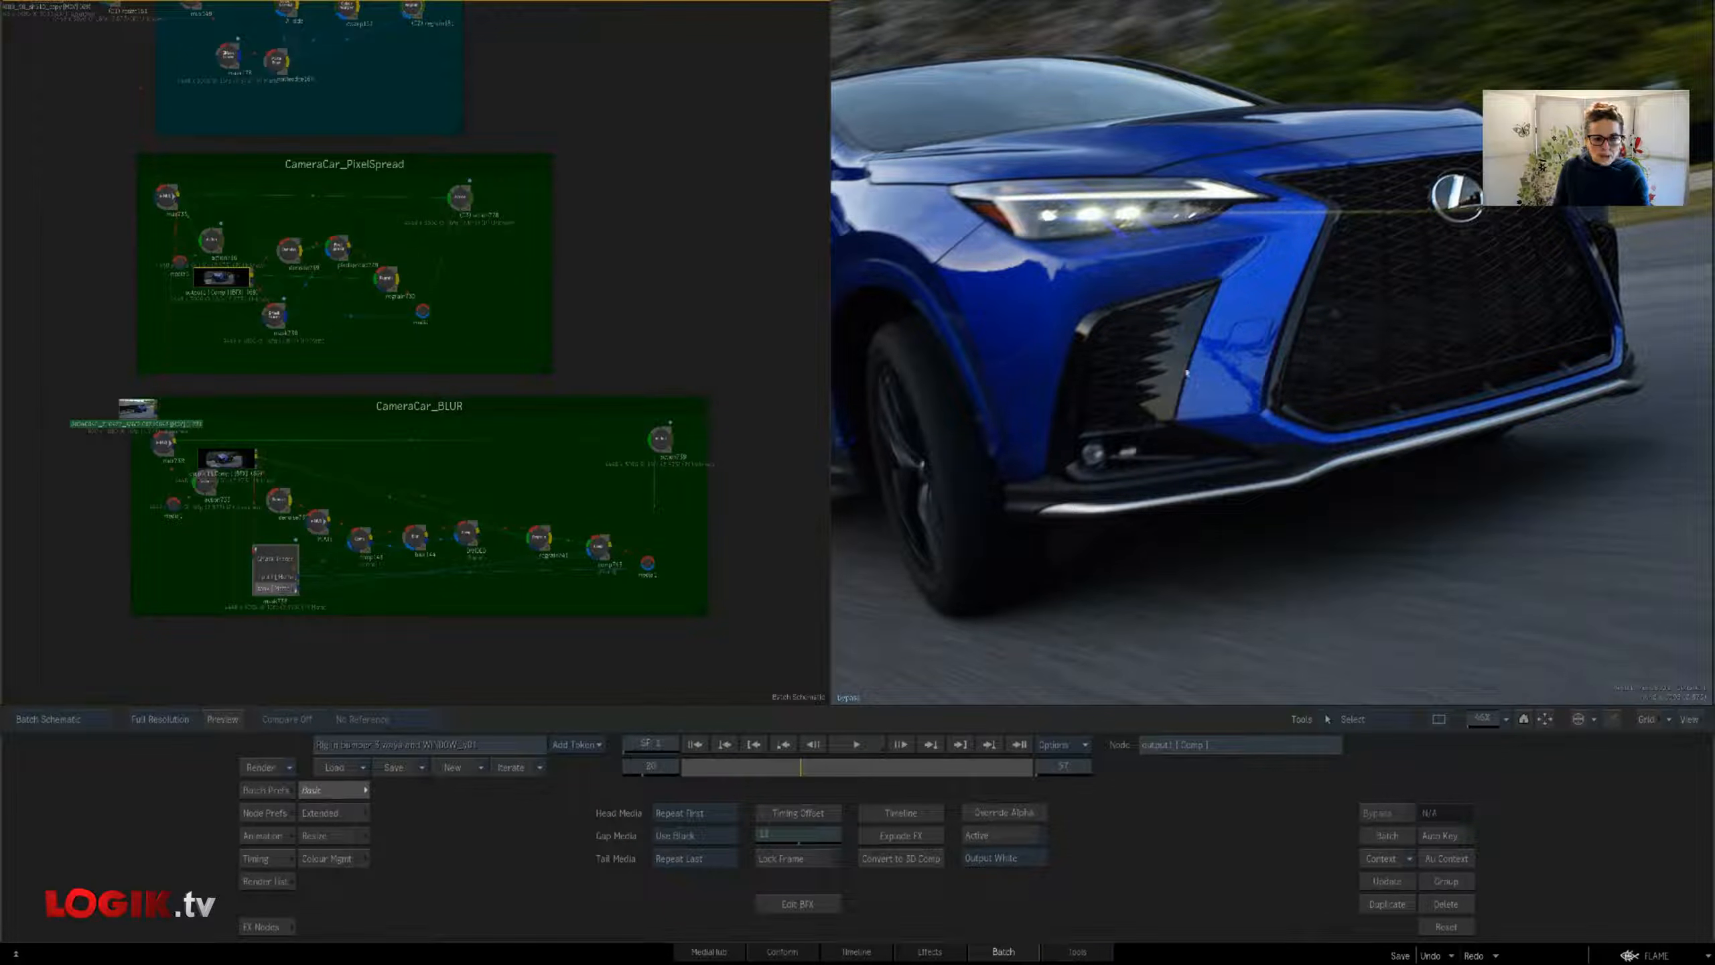
Examine the CameraCar_PixelSpread Action node's output at frame 25 and open the neighbouring Denoise node
{"action": "left_click", "coordinate": [215, 237]}
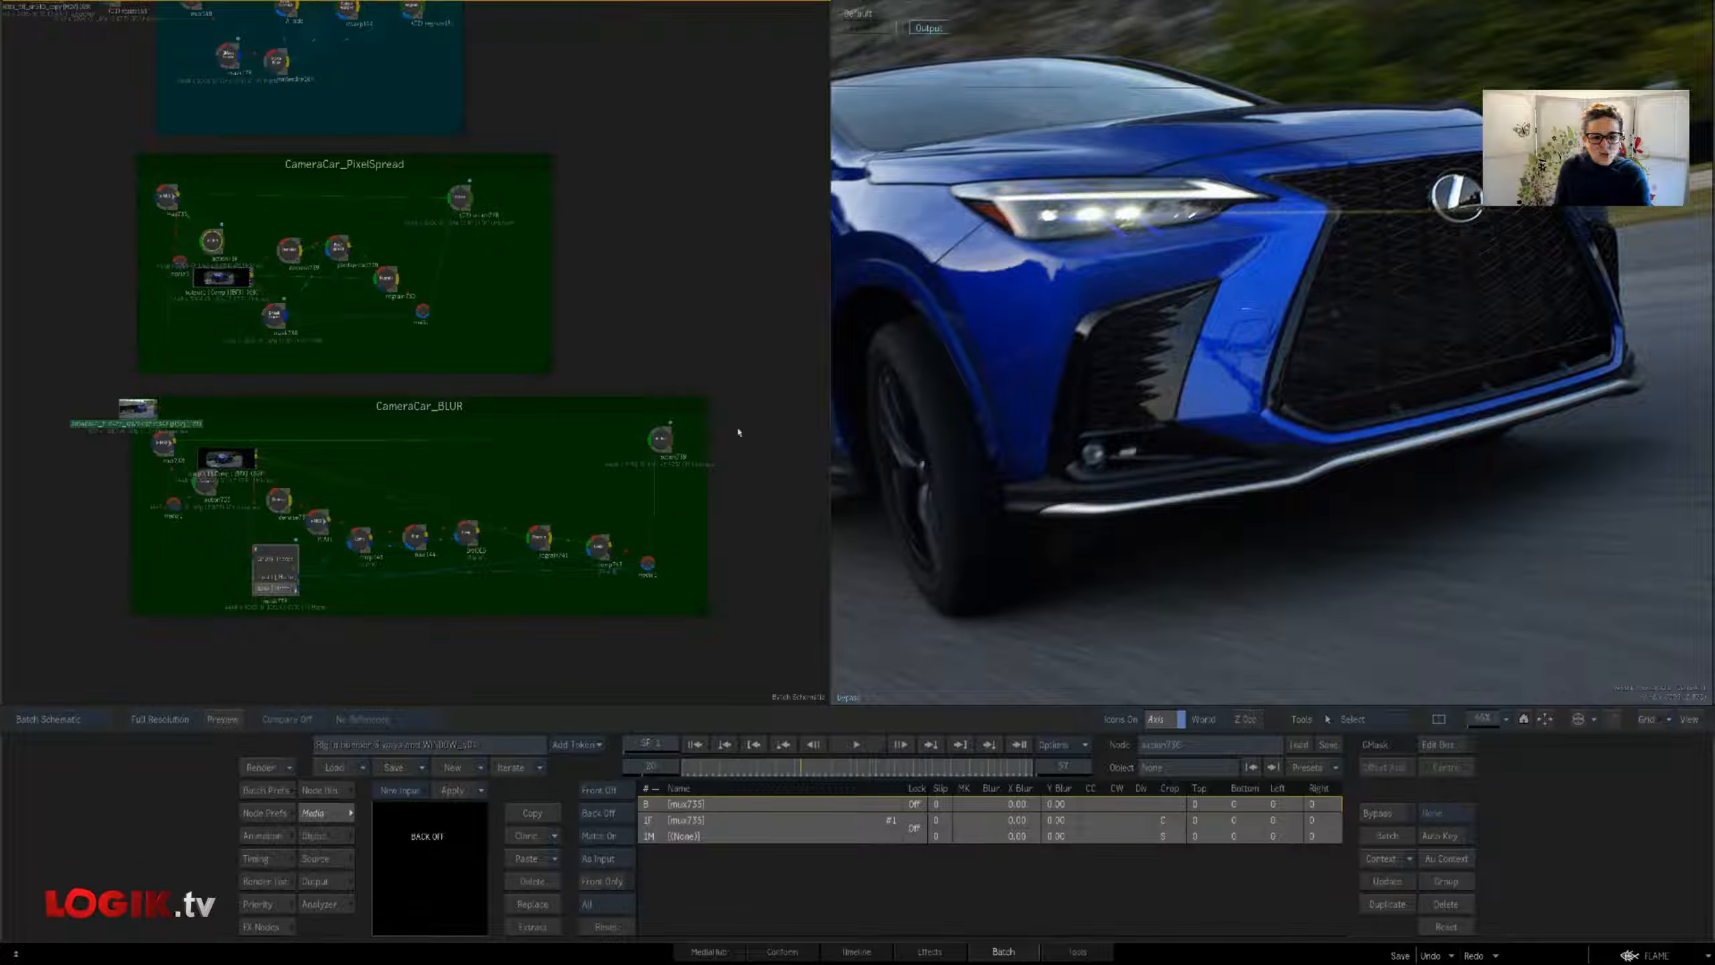
{"action": "left_click_drag", "start_coordinate": [1177, 444], "coordinate": [926, 701]}
{"action": "left_click_drag", "start_coordinate": [799, 767], "coordinate": [819, 810]}
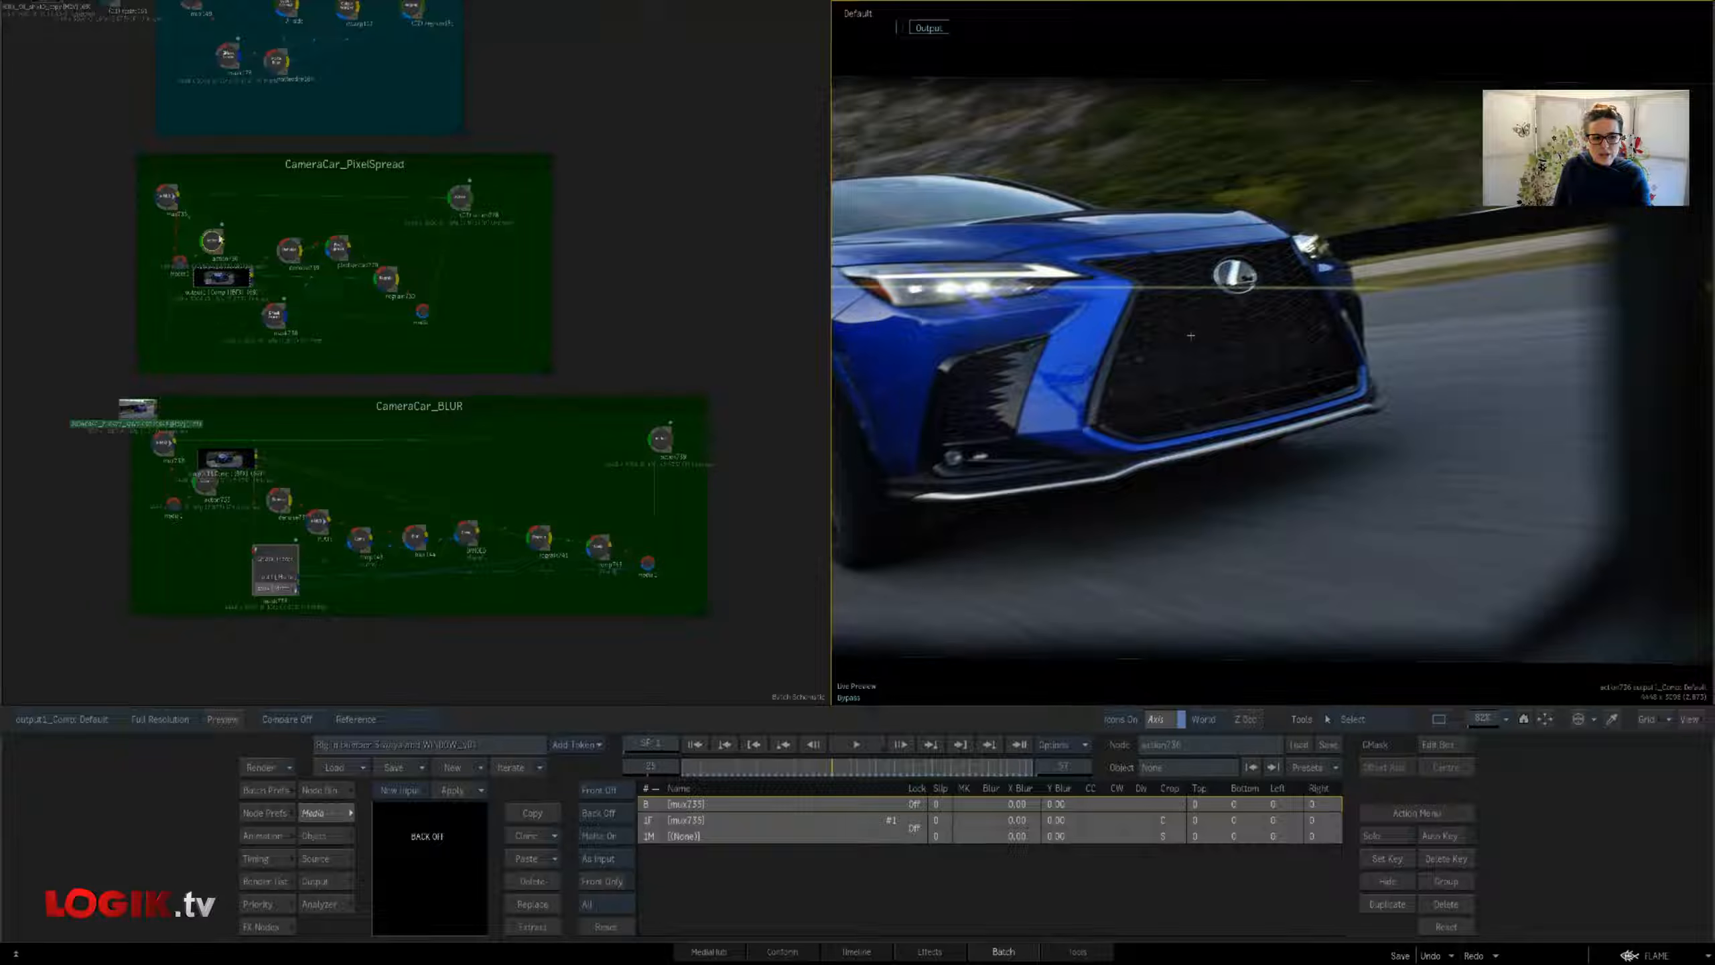
{"action": "left_click", "coordinate": [212, 245]}
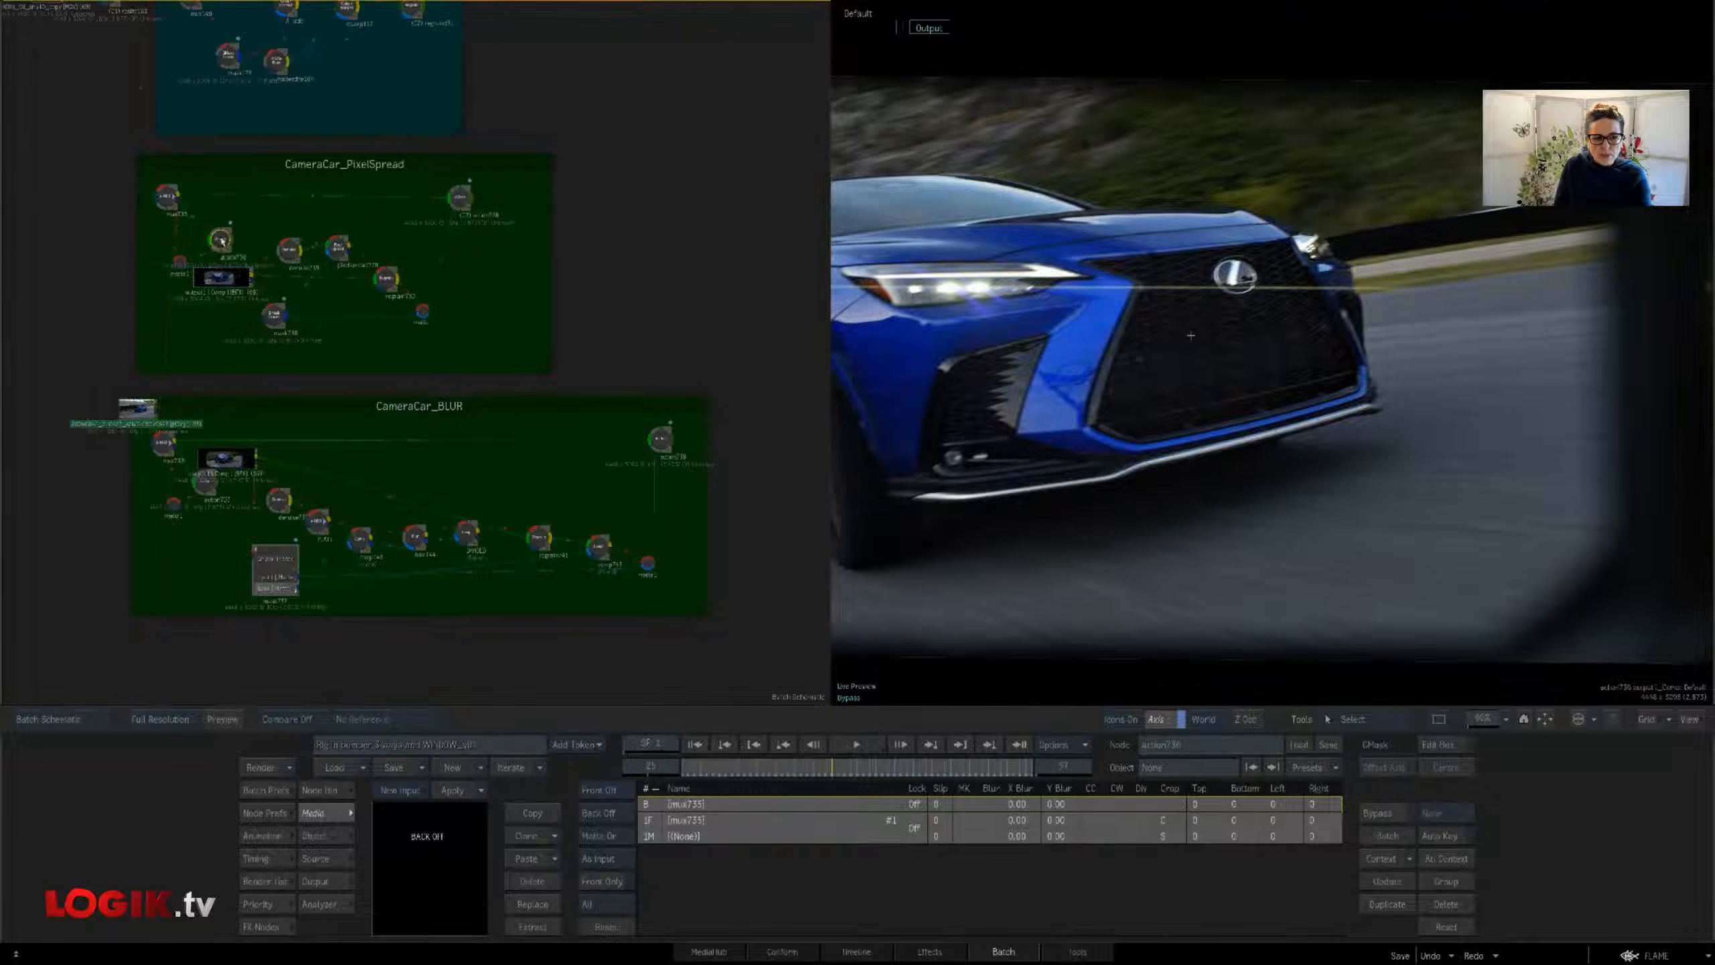
{"action": "left_click", "coordinate": [288, 254]}
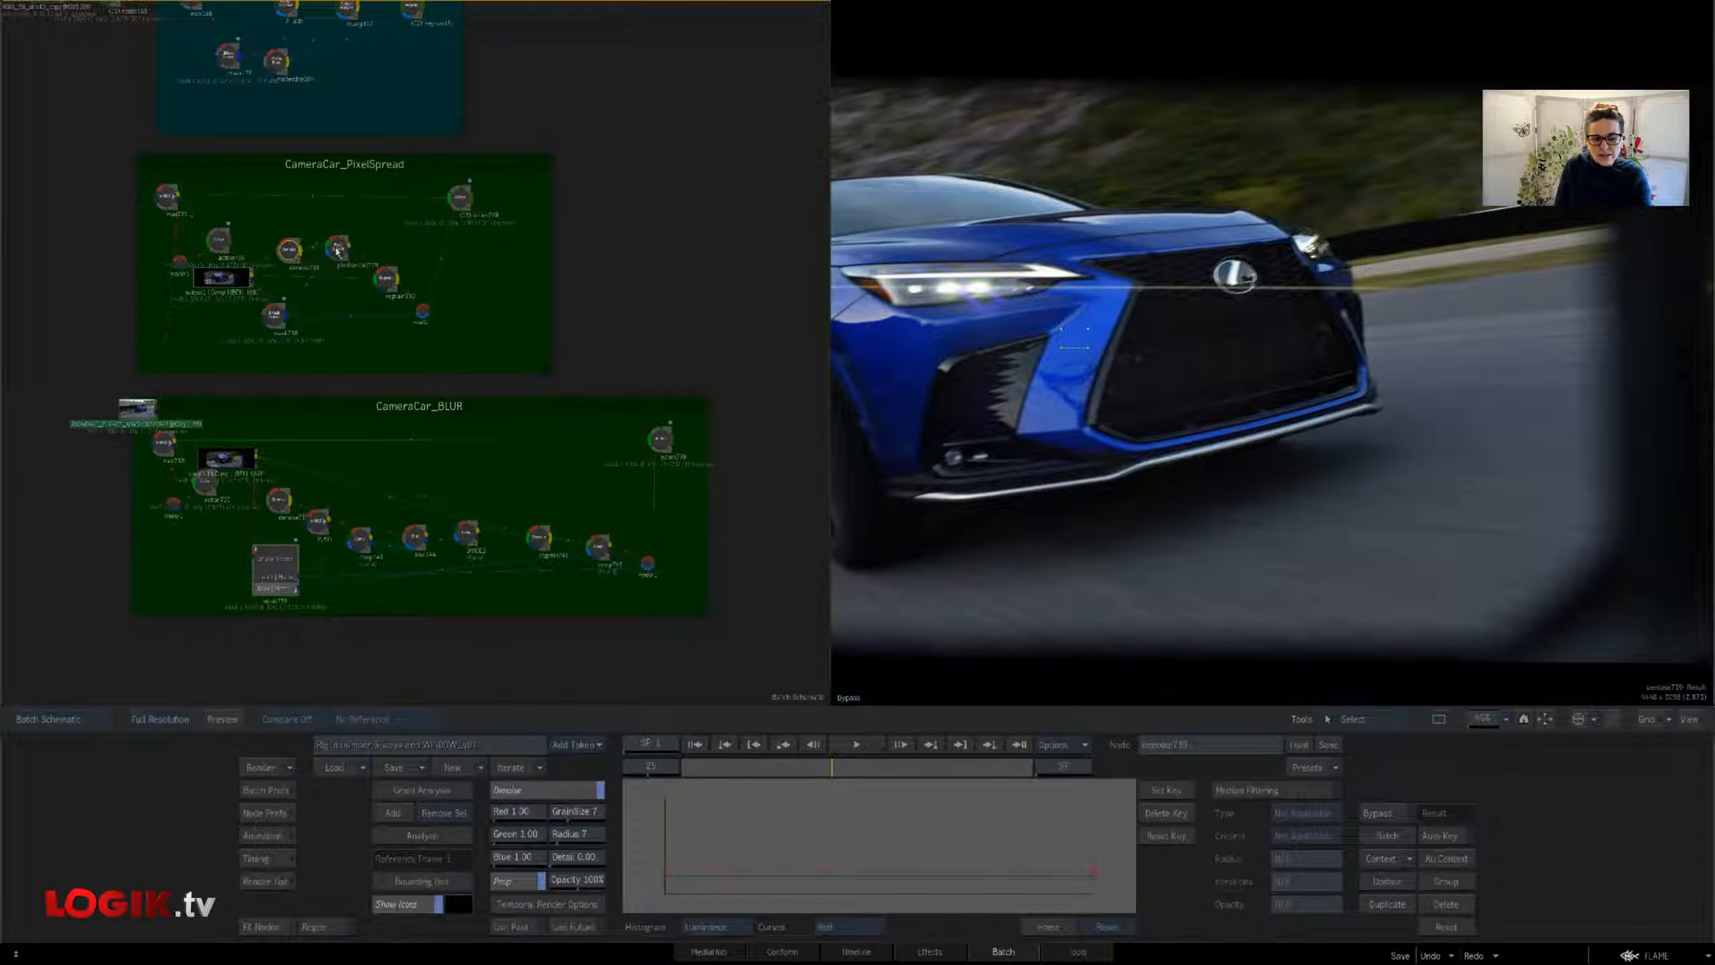
Examine the Pixel Spread, regrain and final Action results in the CameraCar_PixelSpread group against Context 1
{"action": "left_click", "coordinate": [337, 248]}
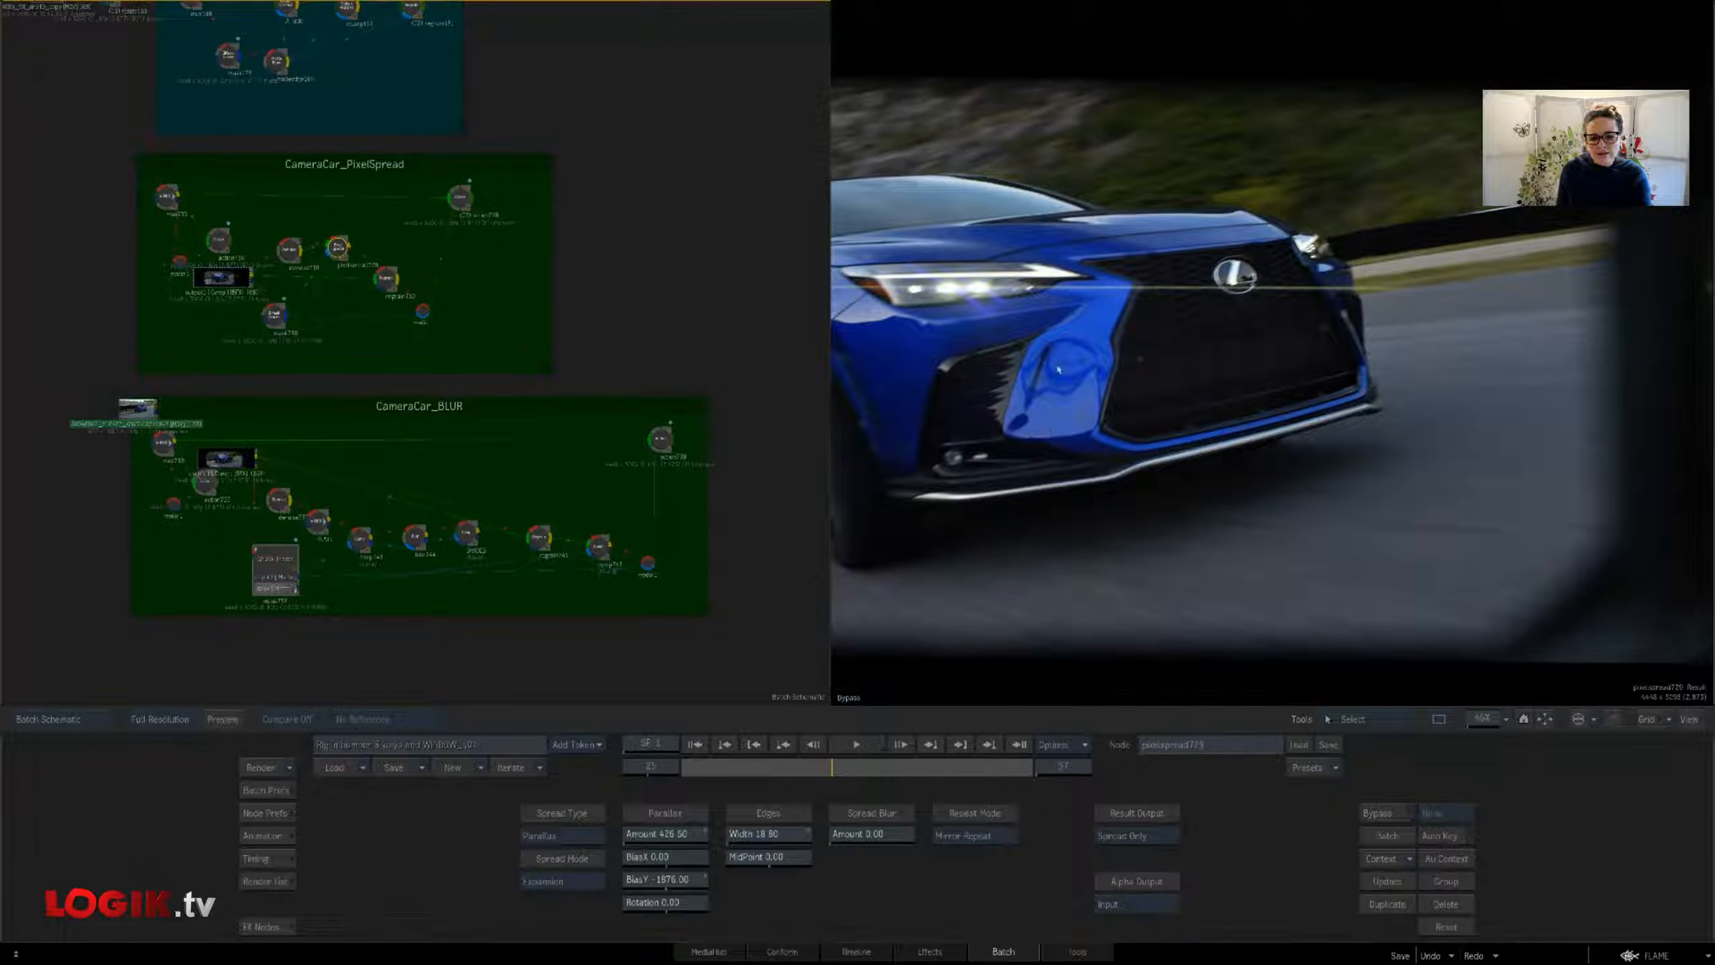
{"action": "key", "text": "1"}
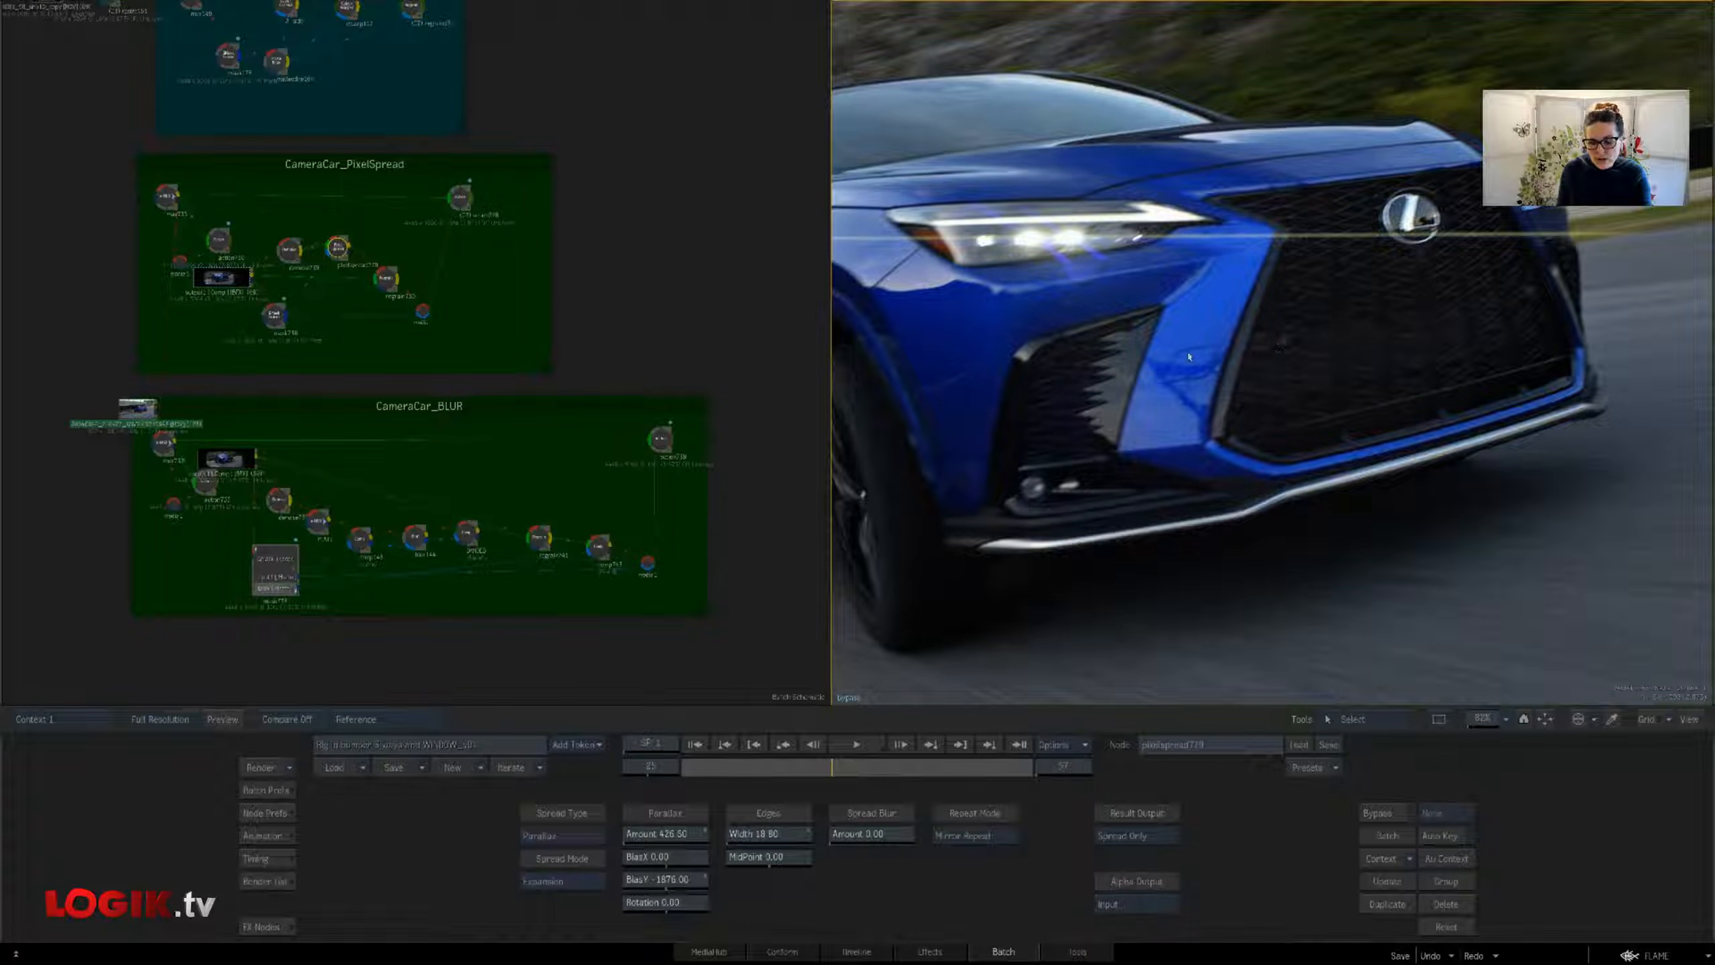
{"action": "left_click", "coordinate": [387, 278]}
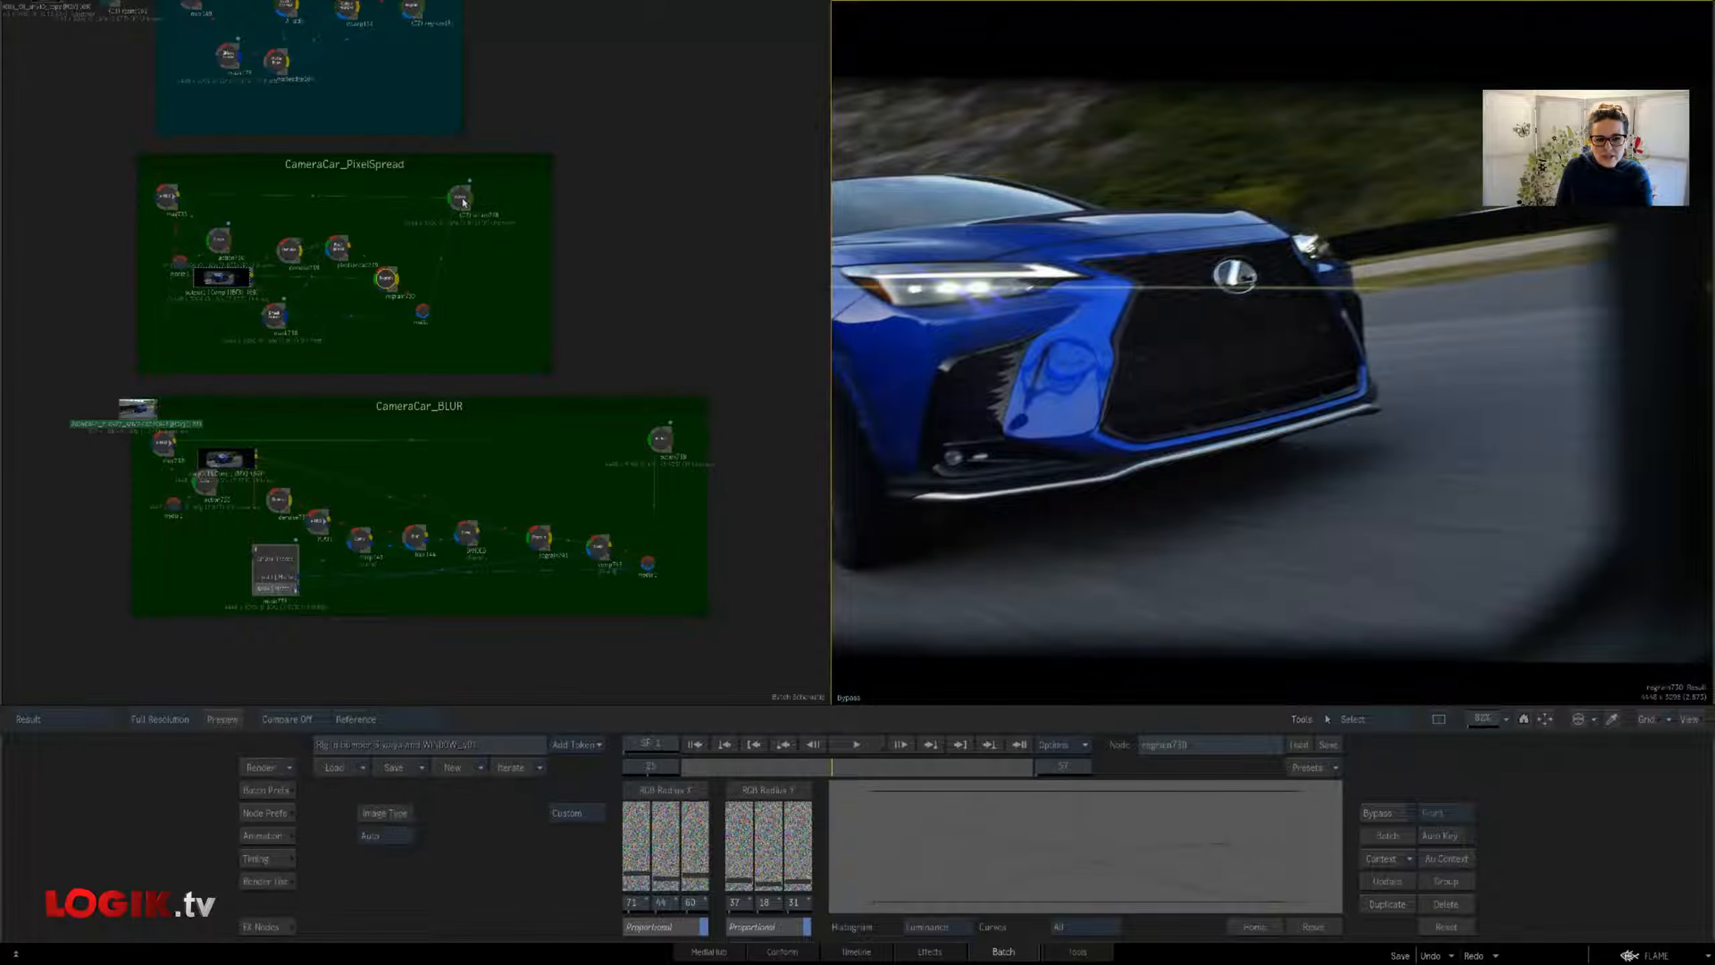
{"action": "left_click", "coordinate": [463, 199]}
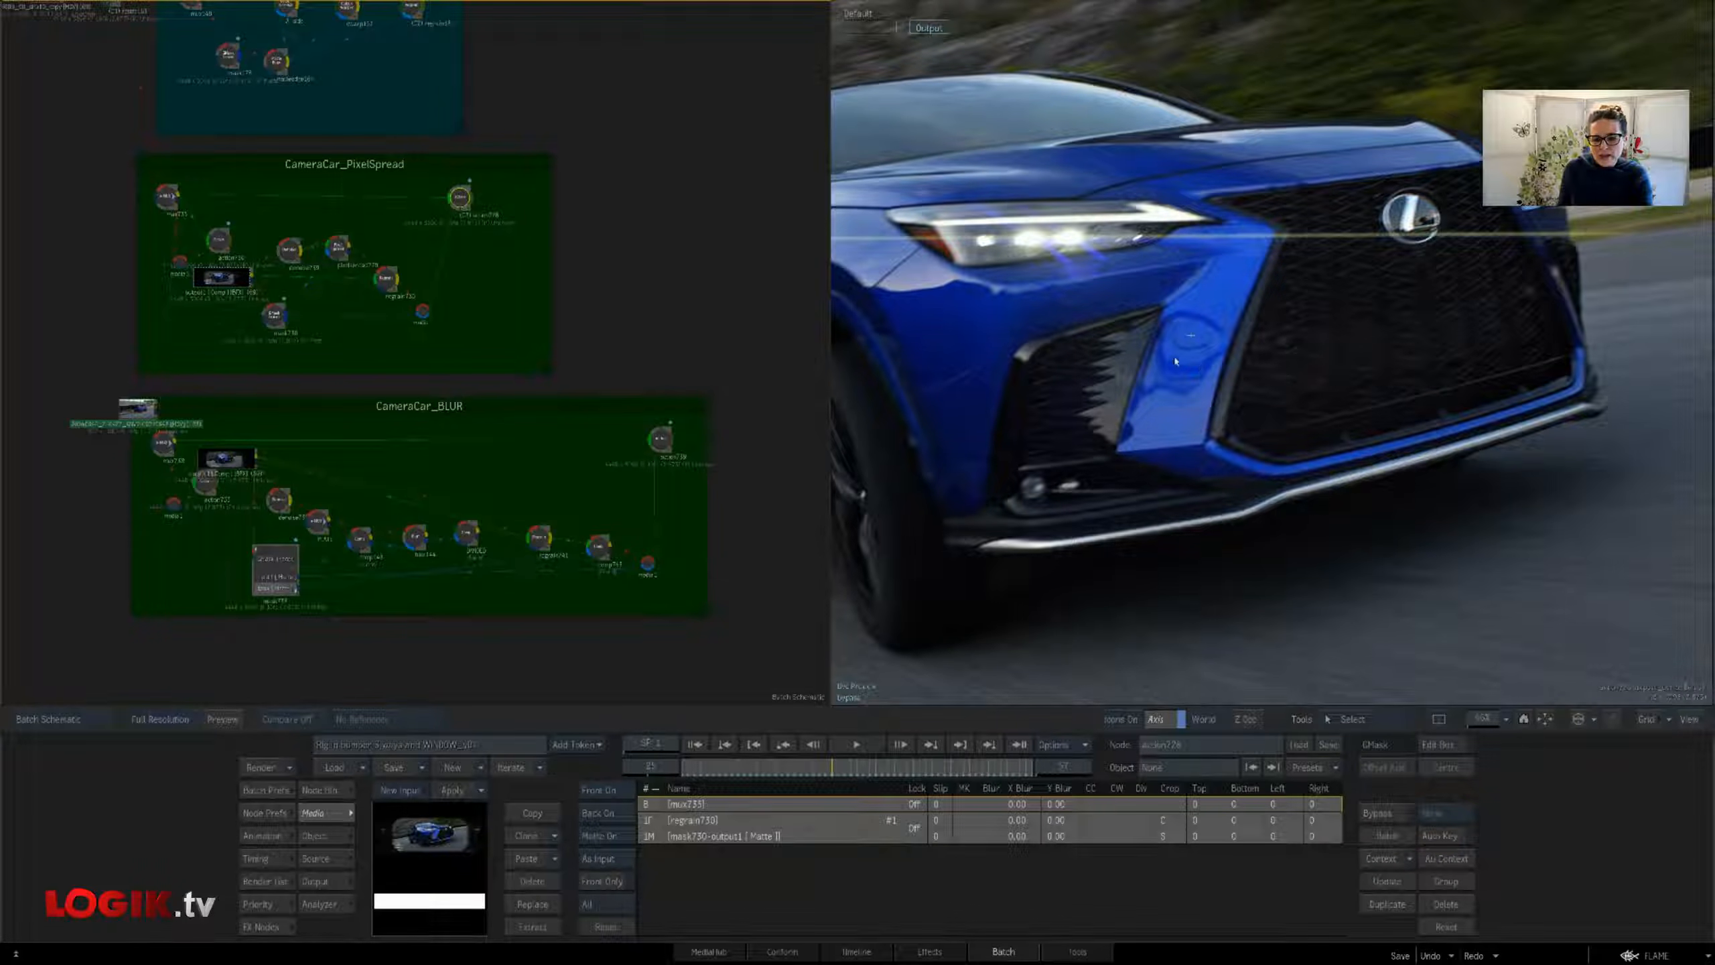
Examine the results along the CameraCar_BLUR chain, from its Action and Denoise nodes through blur, divide and regrain to the final comp
{"action": "left_click_drag", "start_coordinate": [619, 322], "coordinate": [654, 238]}
{"action": "left_click", "coordinate": [240, 401]}
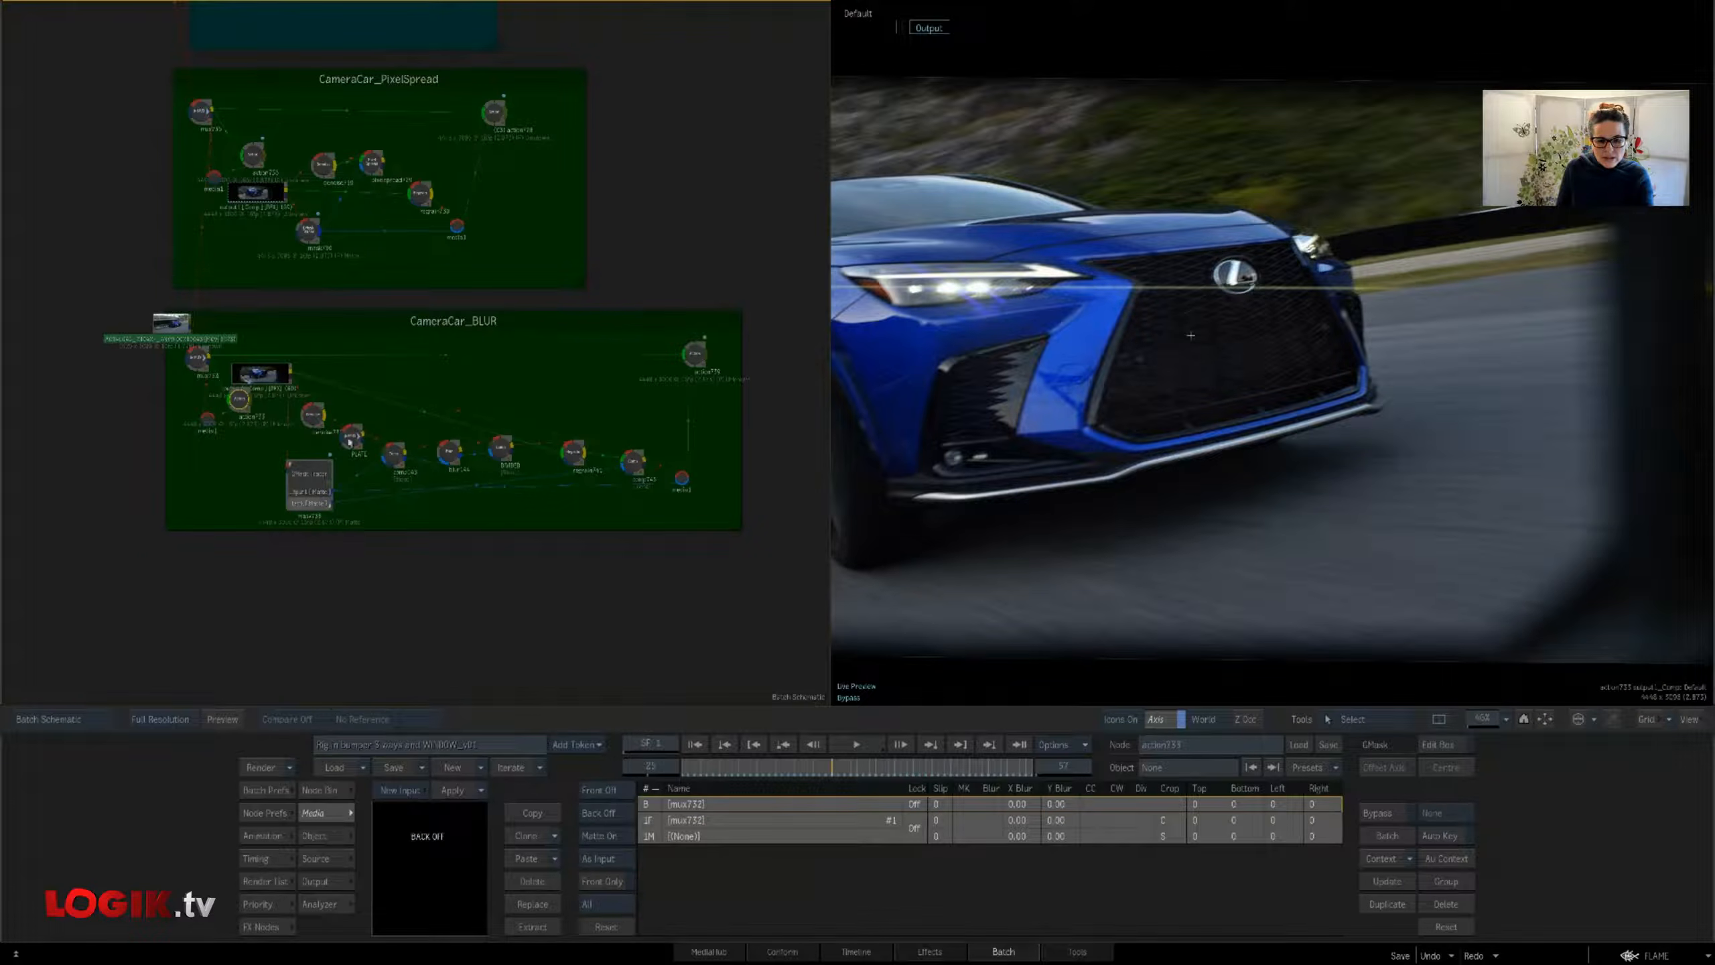
{"action": "left_click", "coordinate": [315, 415]}
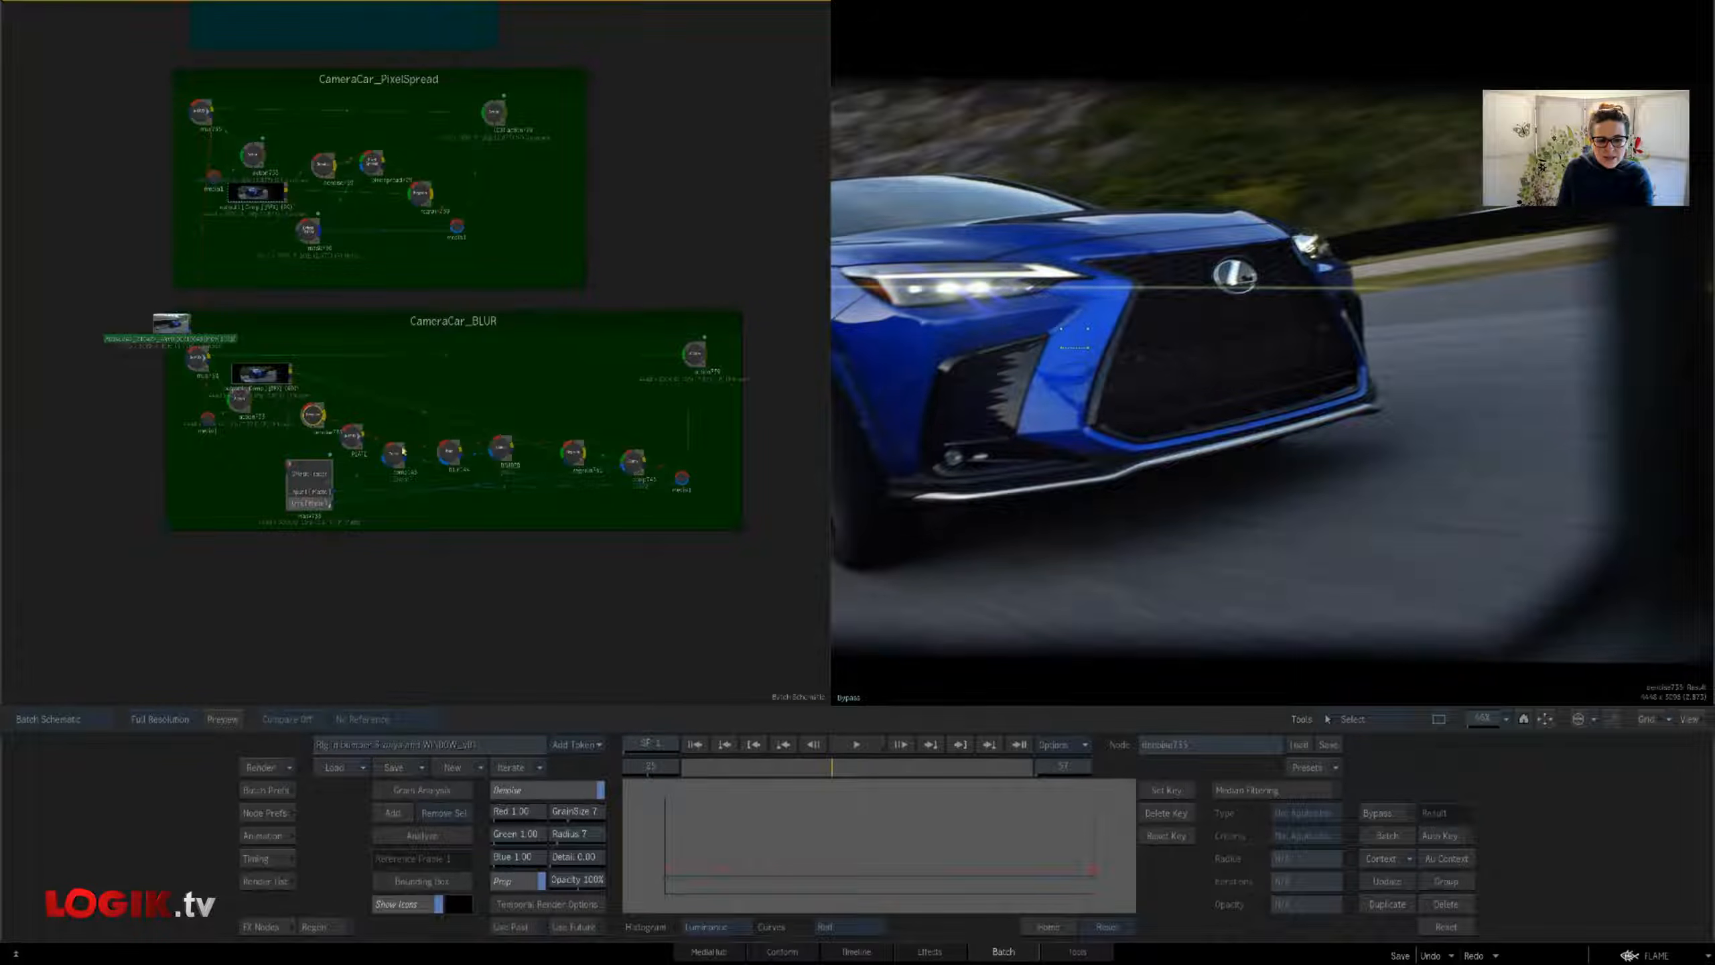
{"action": "left_click", "coordinate": [395, 459]}
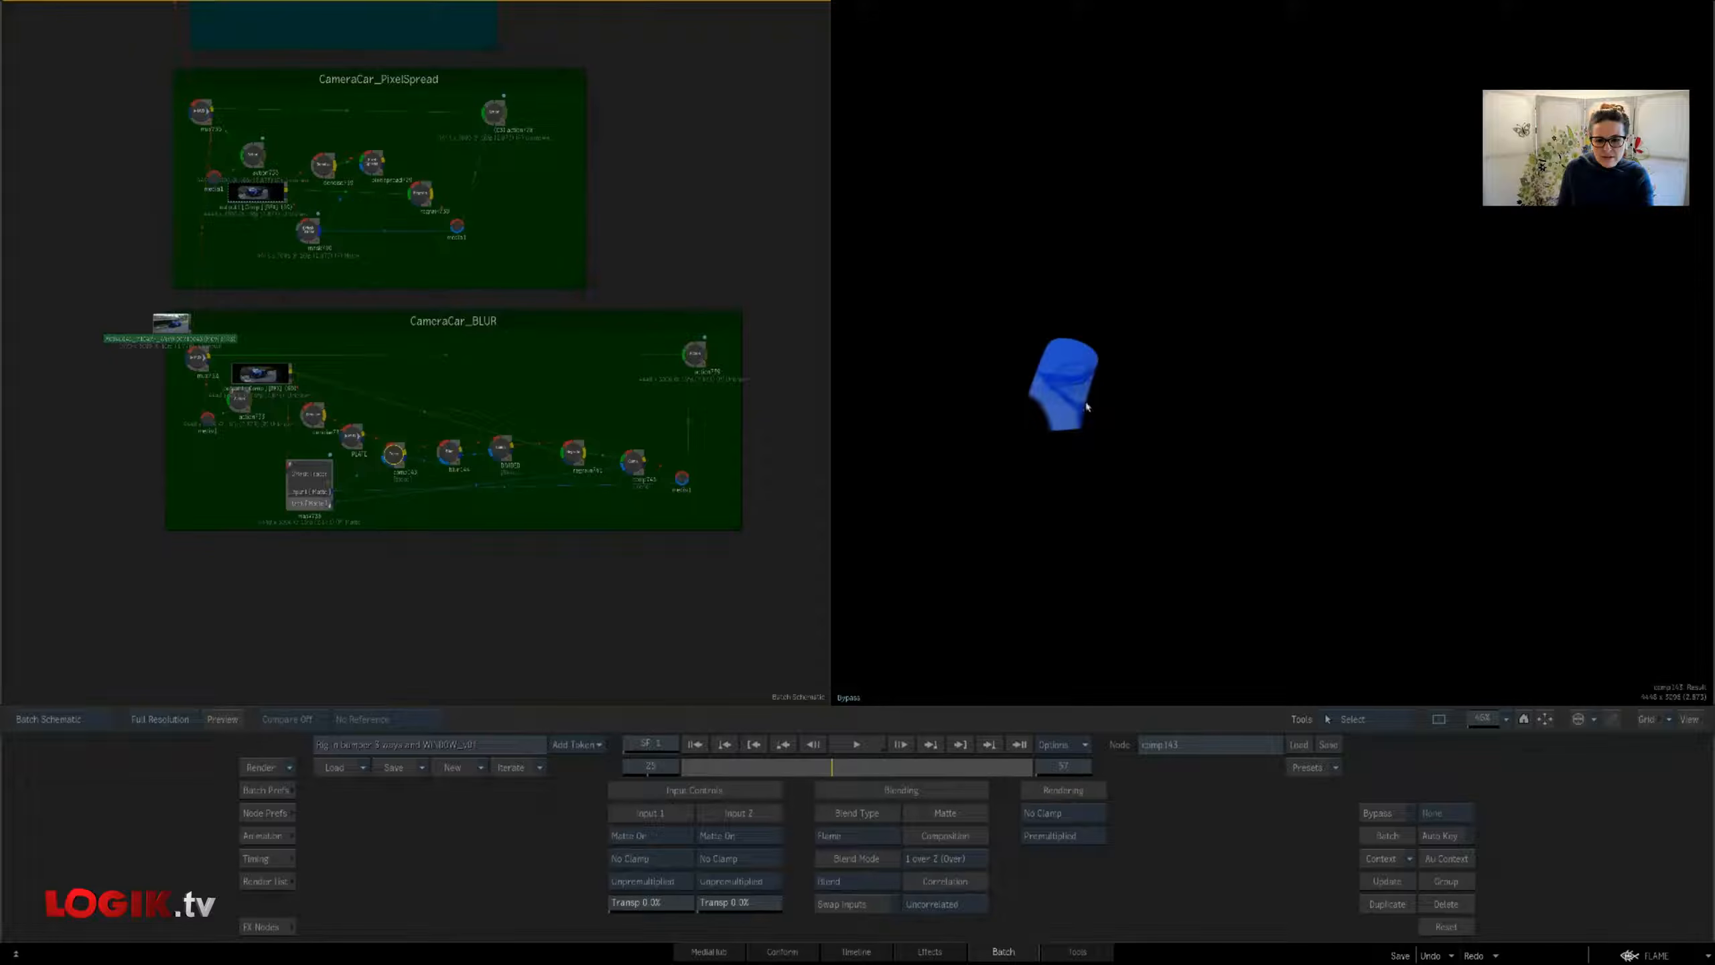
{"action": "left_click", "coordinate": [450, 455]}
{"action": "left_click", "coordinate": [498, 452]}
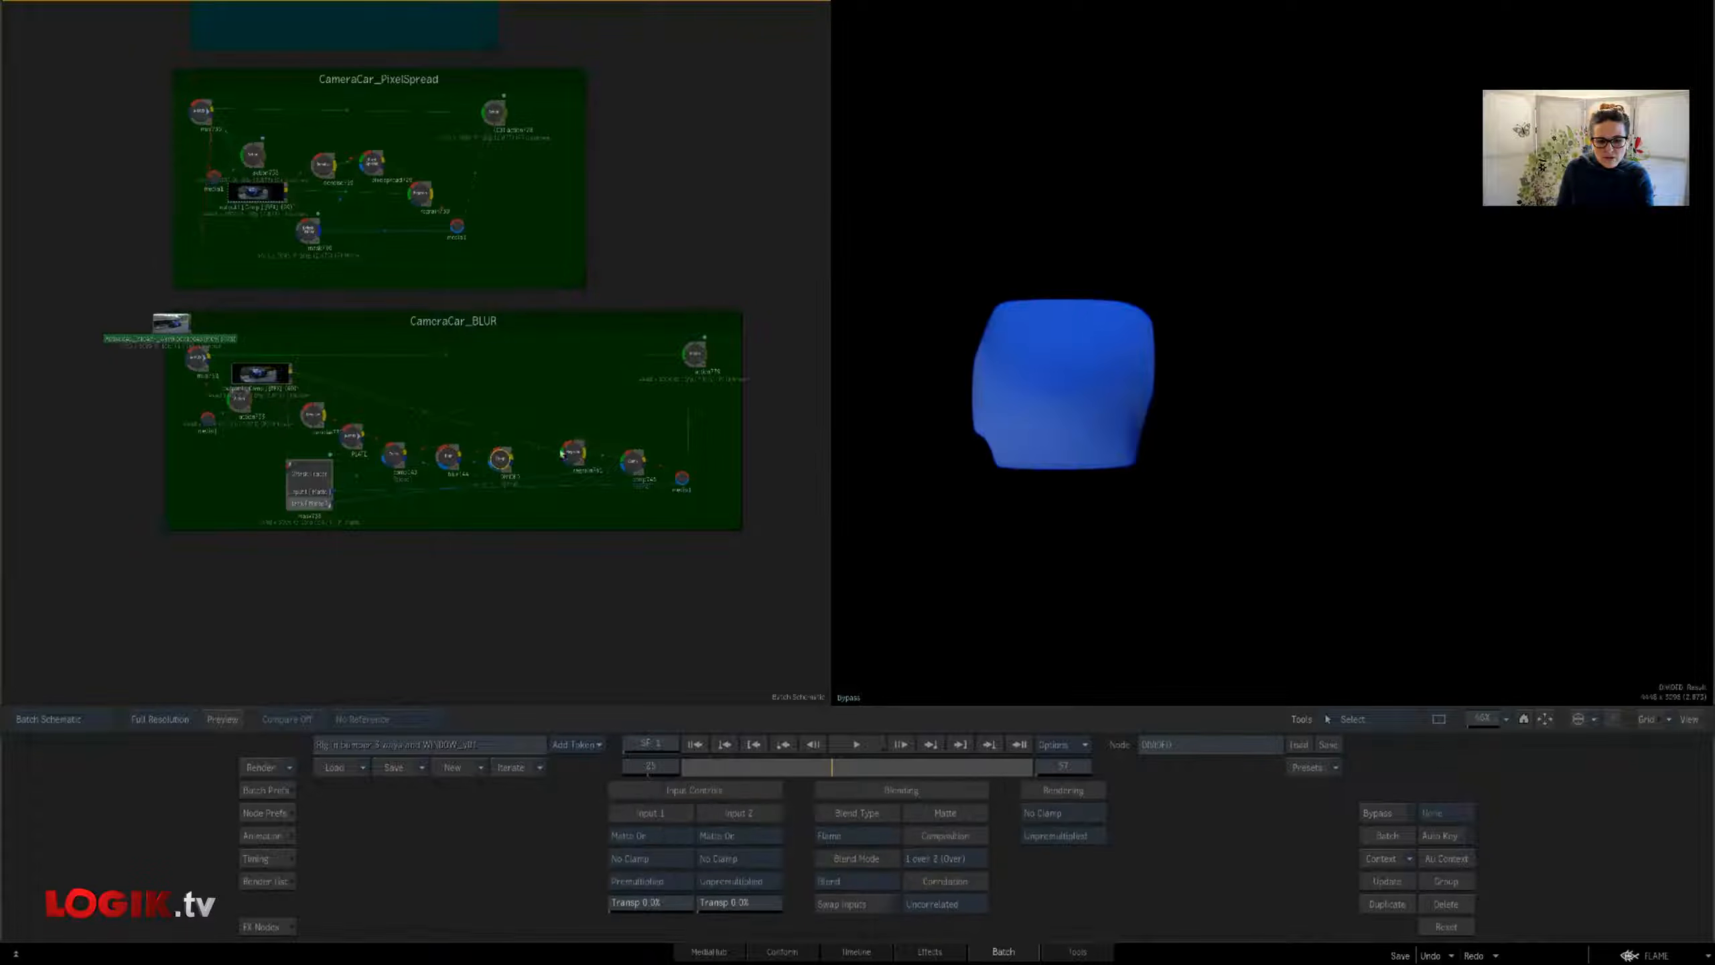
{"action": "left_click", "coordinate": [567, 458]}
{"action": "left_click", "coordinate": [638, 461]}
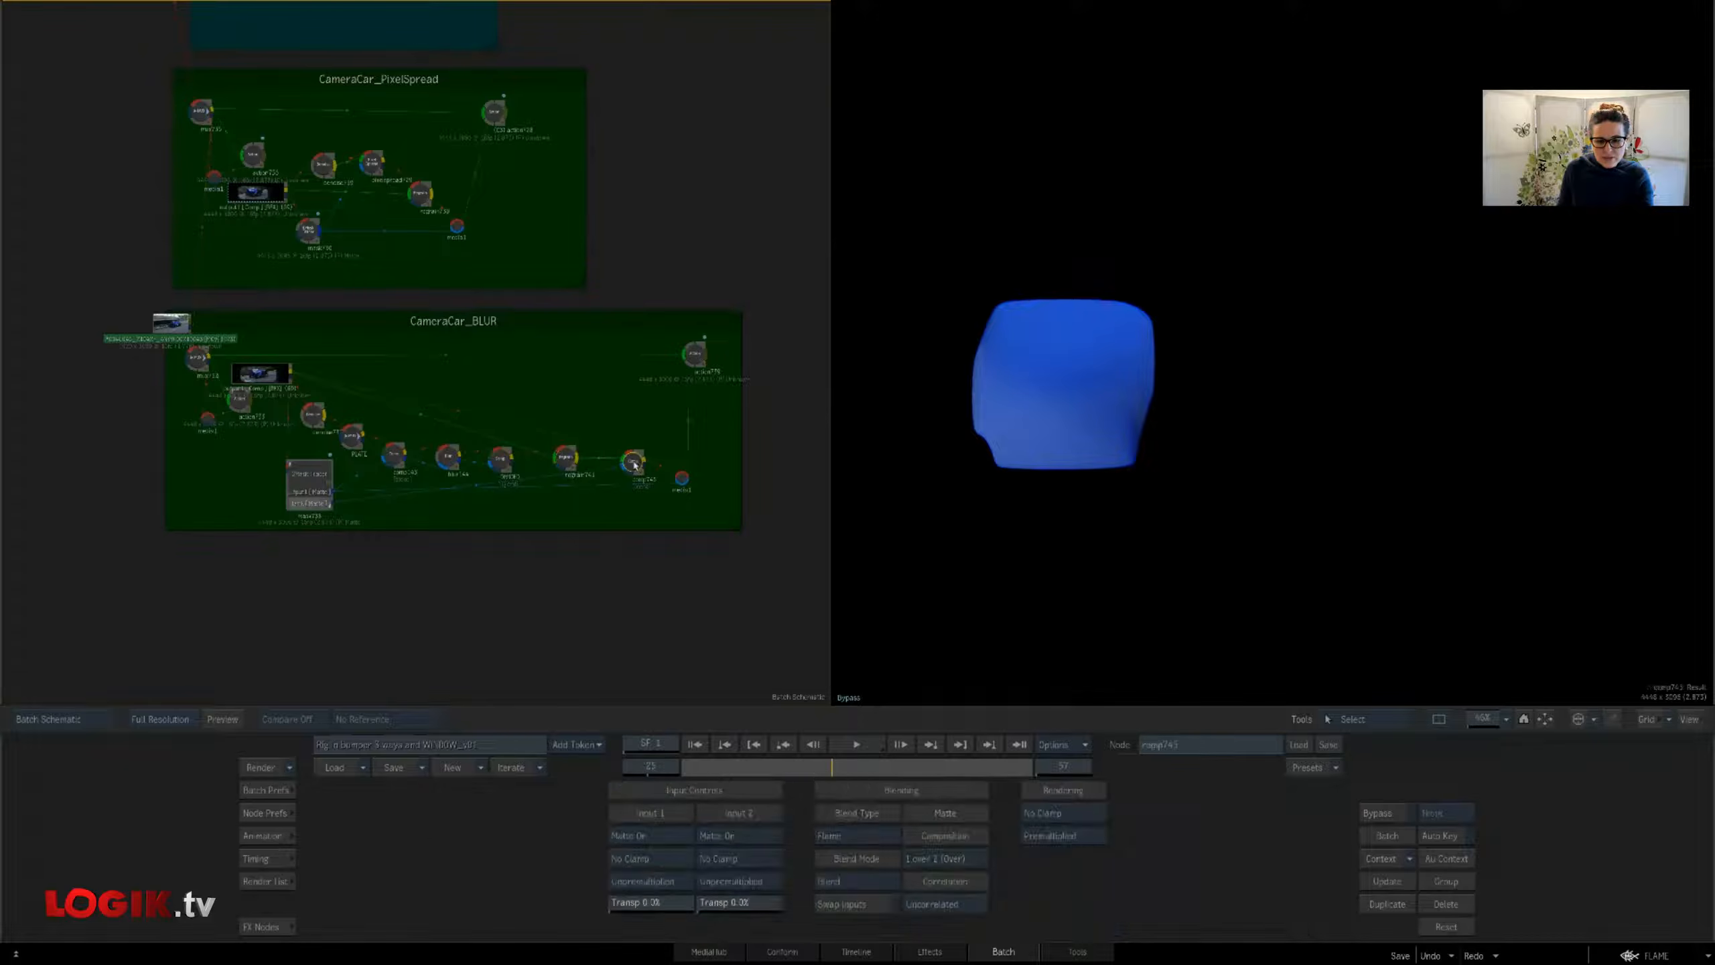
View Context 1 and Context 2, and assign the CameraCar_BLUR group's final Action node to Context 2
{"action": "key", "text": "1"}
{"action": "key", "text": "2"}
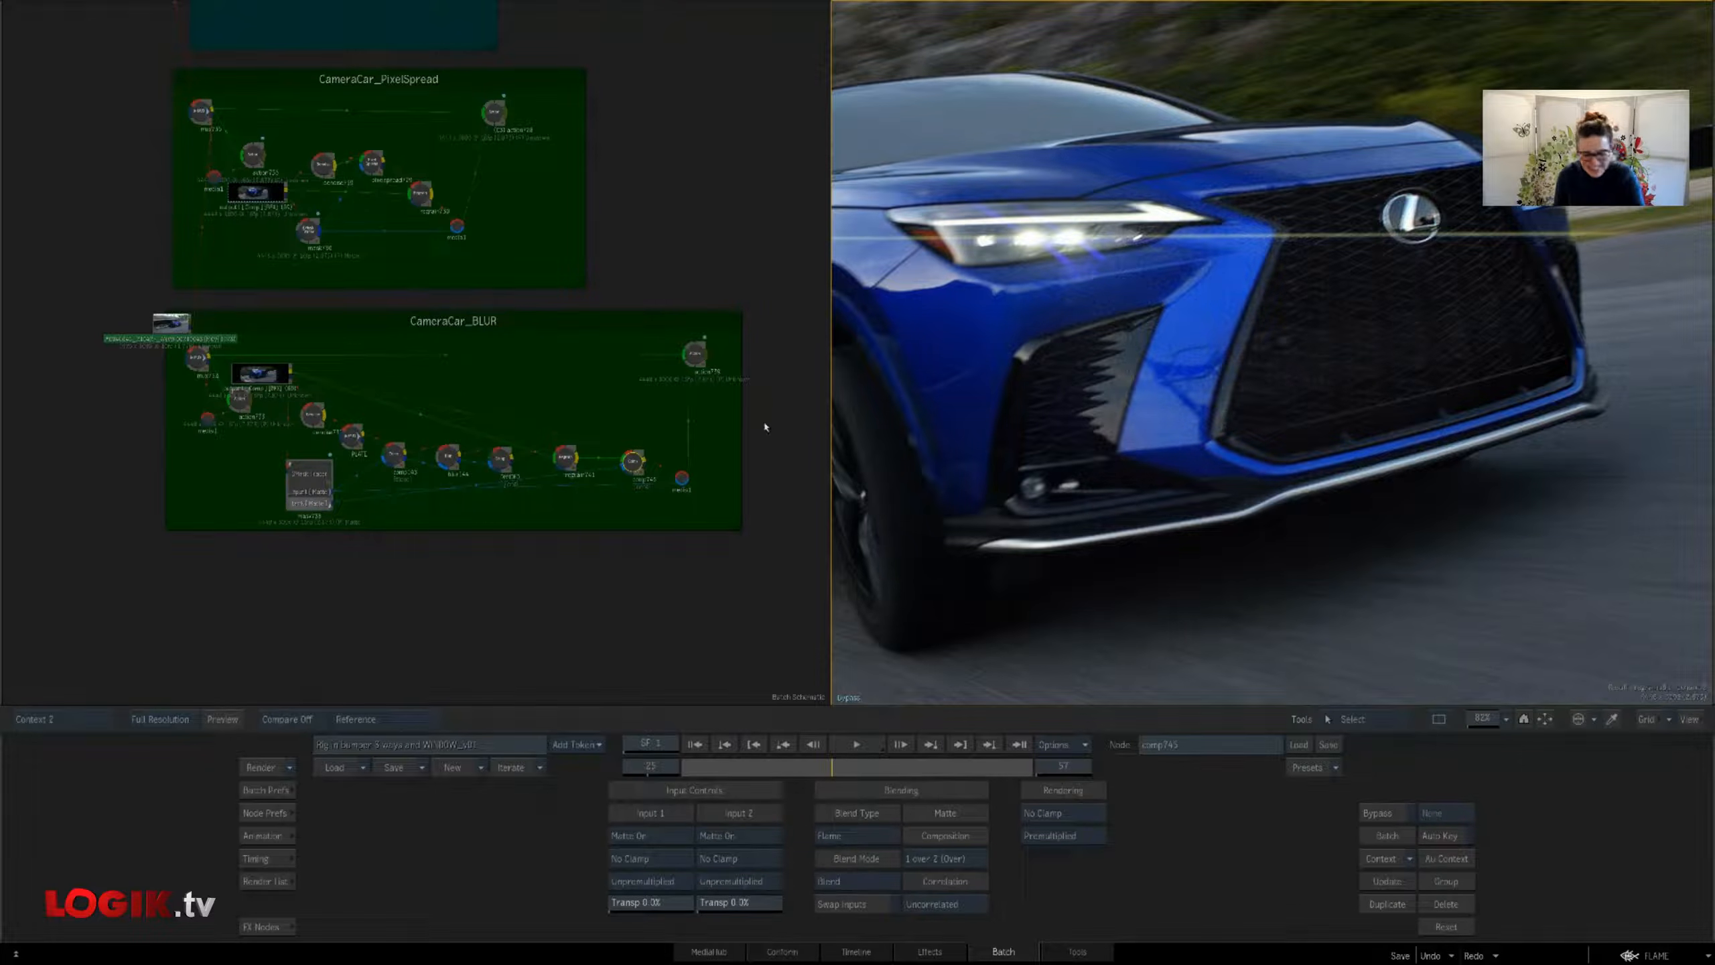
{"action": "key", "text": "c"}
{"action": "left_click", "coordinate": [696, 360]}
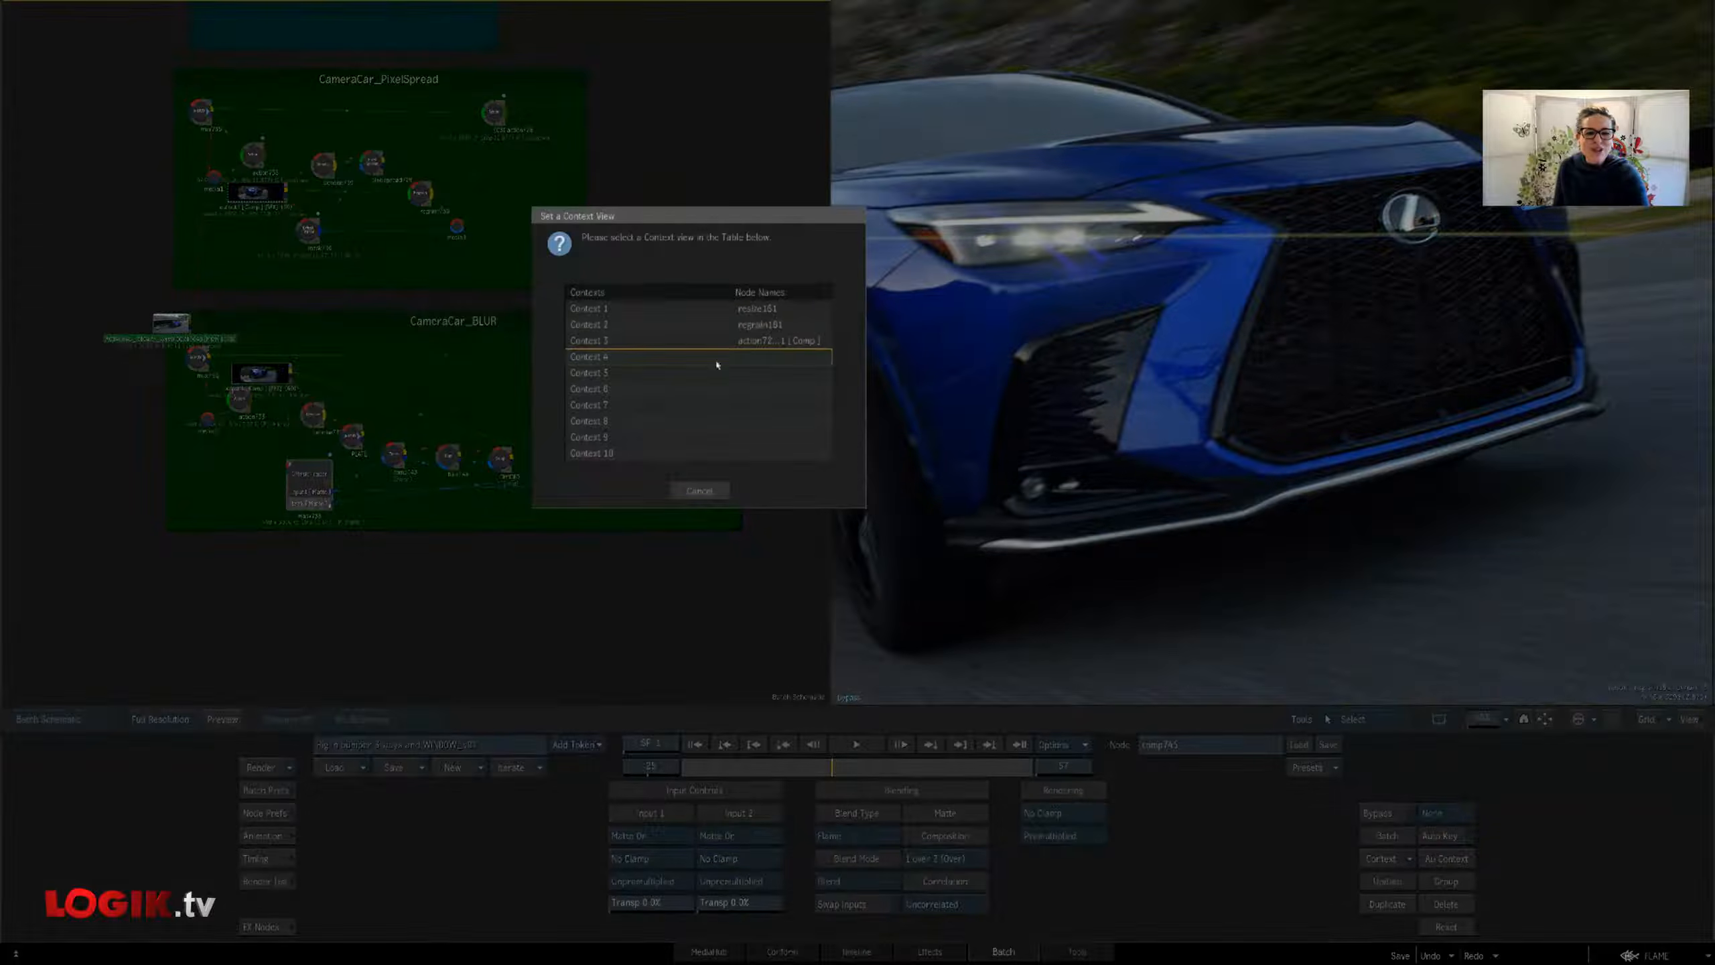
{"action": "double_click", "coordinate": [770, 328]}
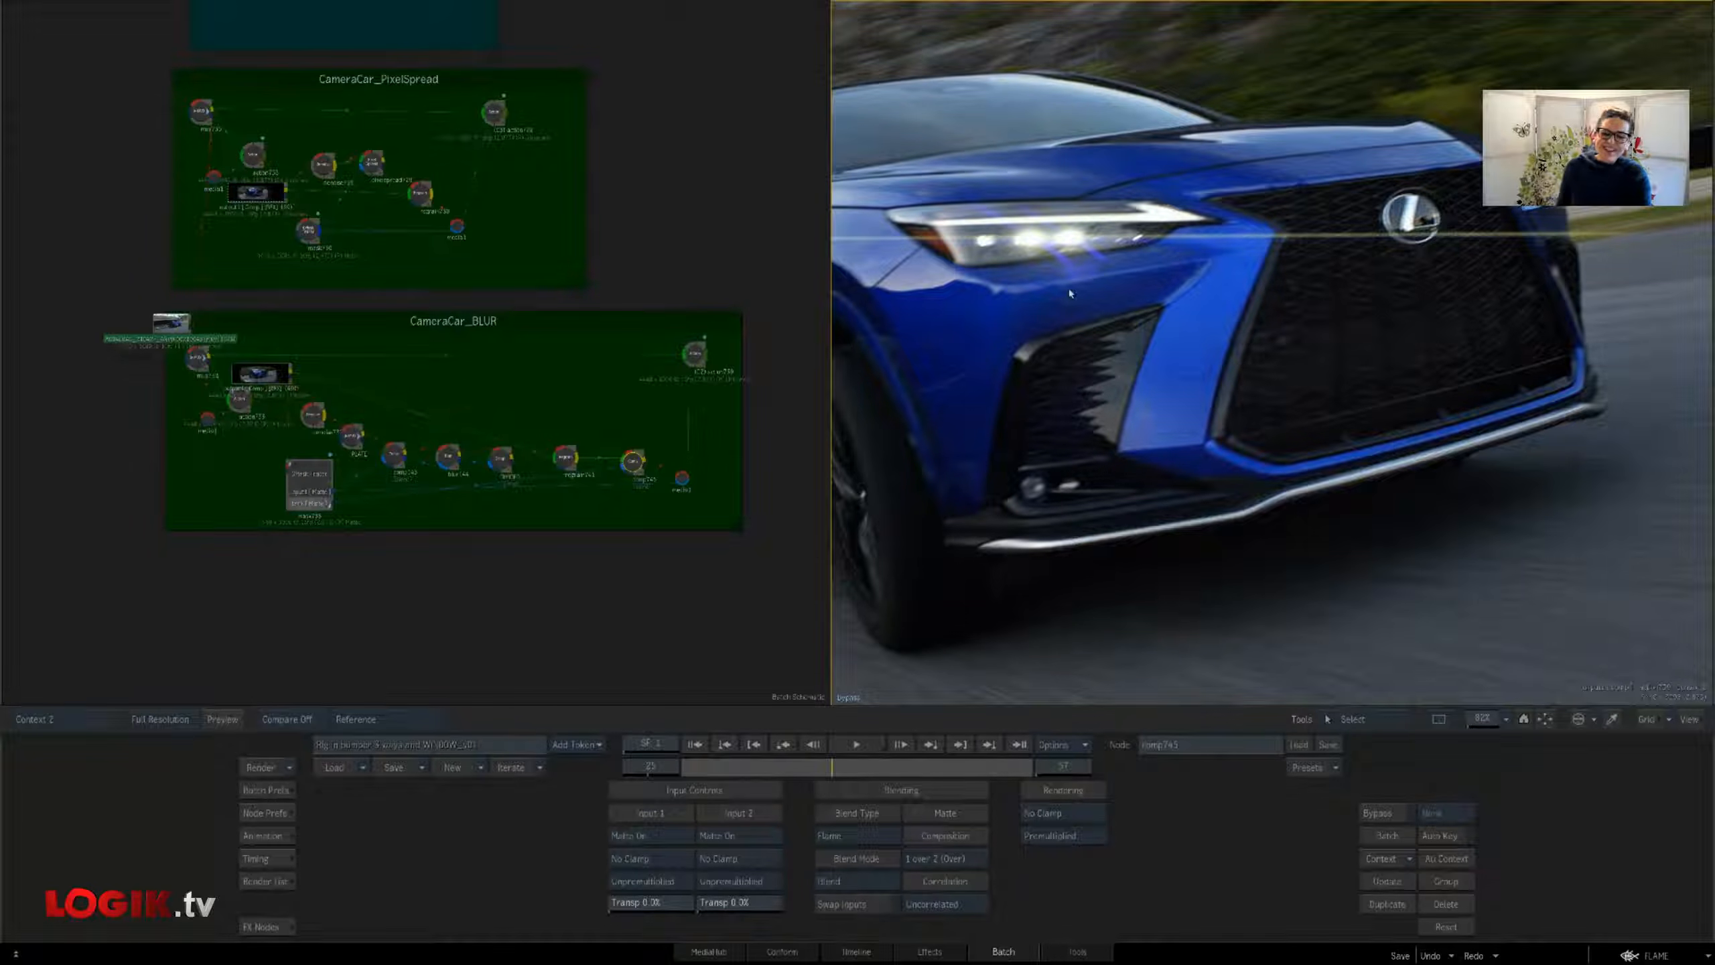
Review the CameraCar_BLUR mask, premultiplied comp, Blur, divide, regrain and last comp in order, ending on the output Action node
{"action": "left_click", "coordinate": [395, 455]}
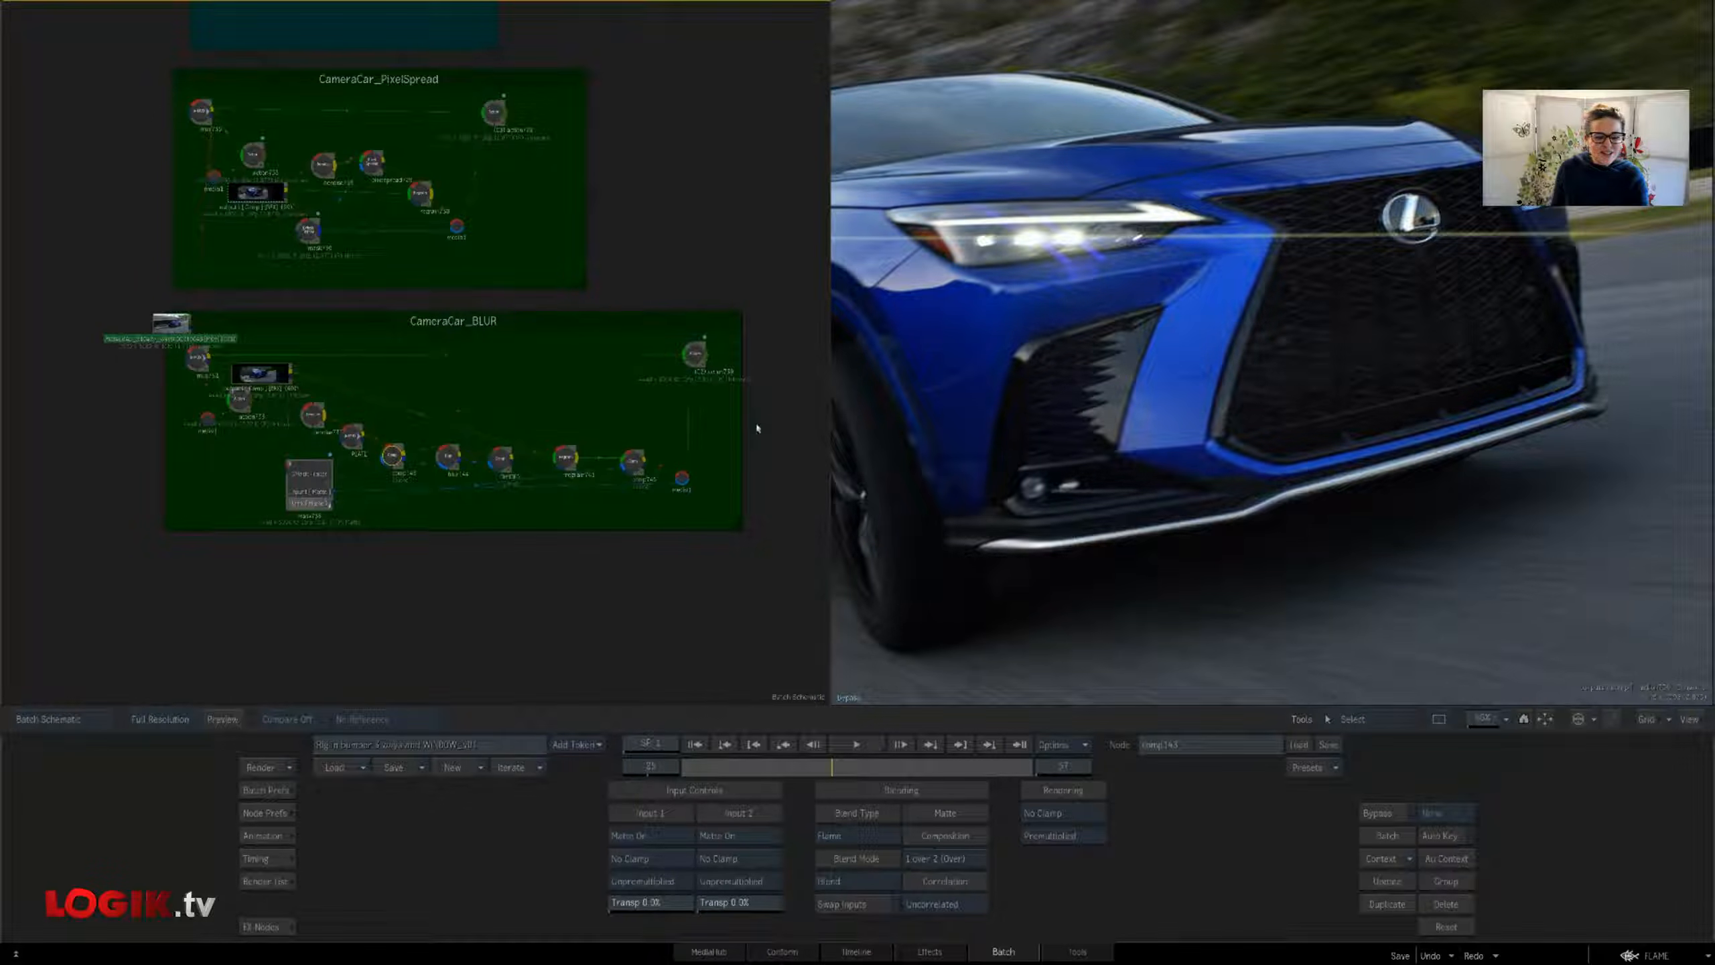
{"action": "left_click", "coordinate": [1188, 475]}
{"action": "left_click", "coordinate": [309, 475]}
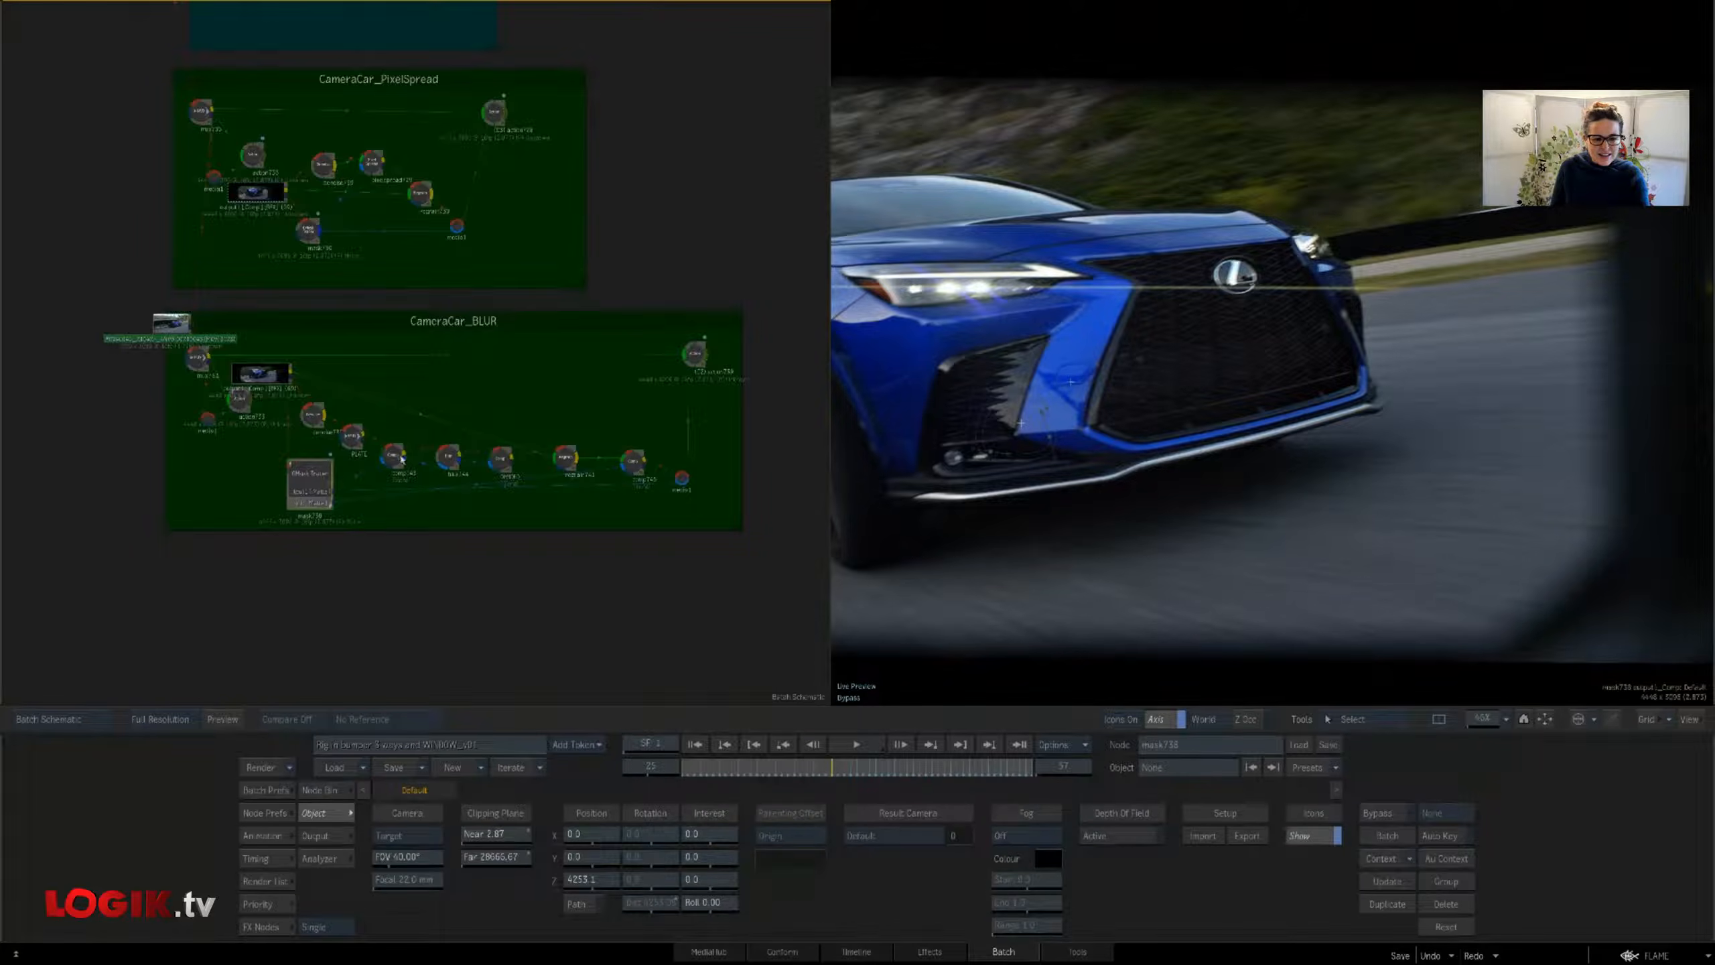
{"action": "left_click", "coordinate": [401, 460]}
{"action": "left_click", "coordinate": [449, 460]}
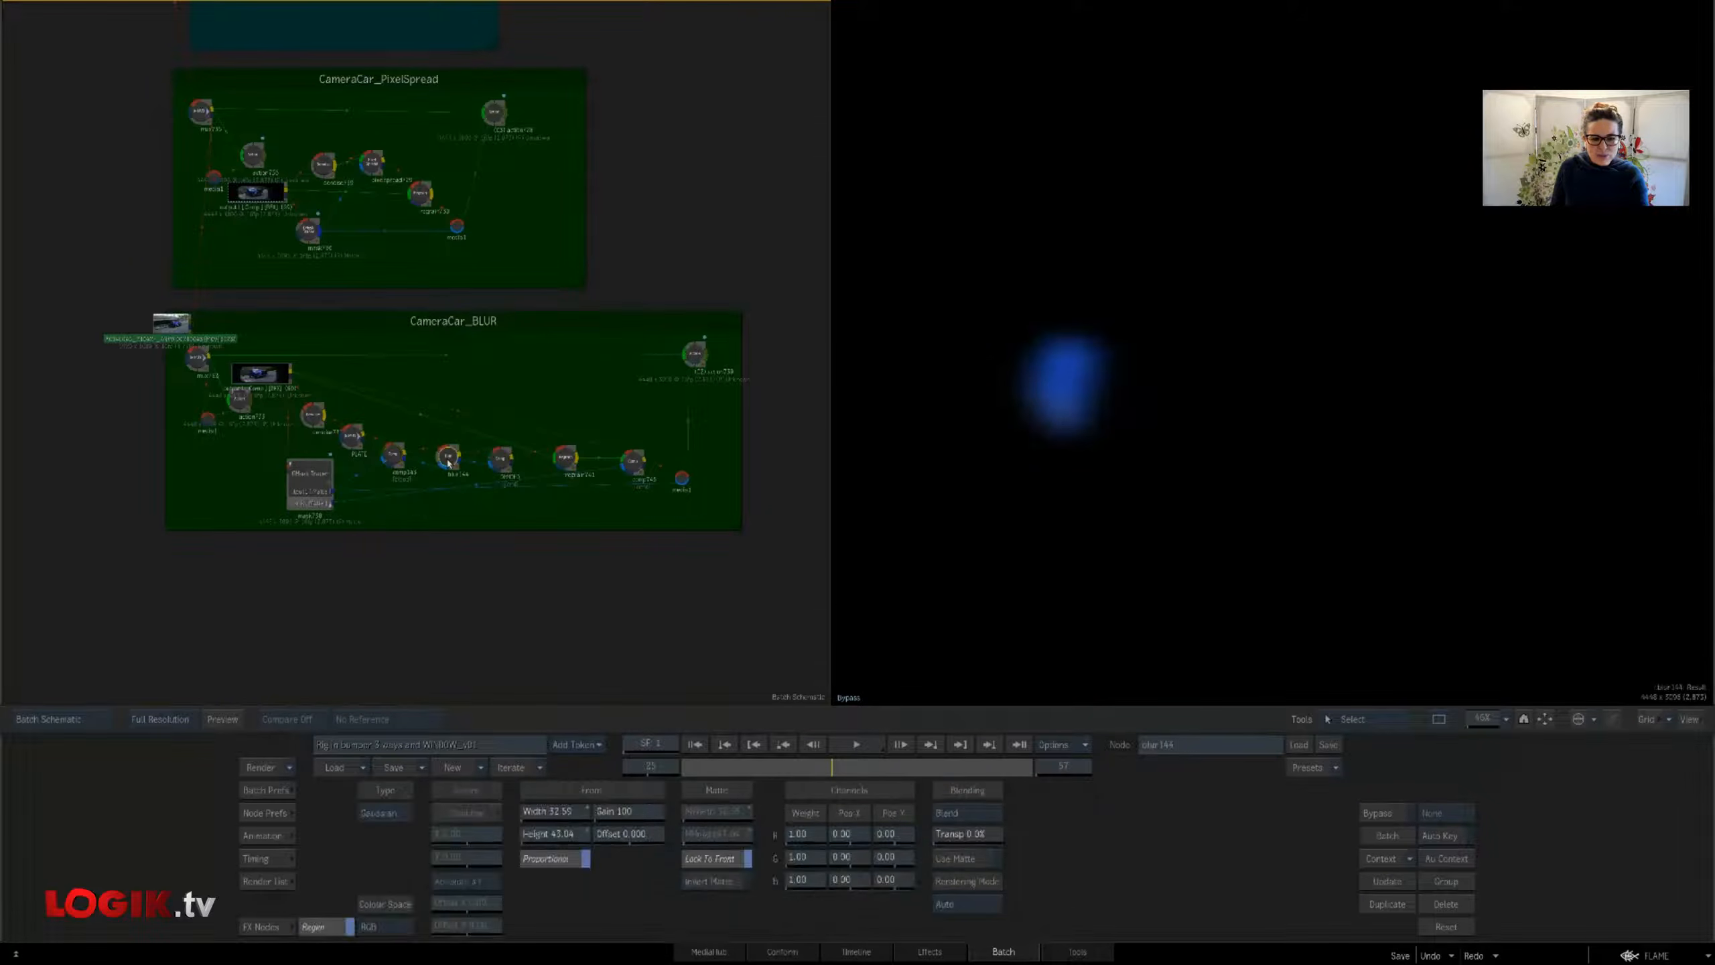
{"action": "left_click", "coordinate": [502, 460]}
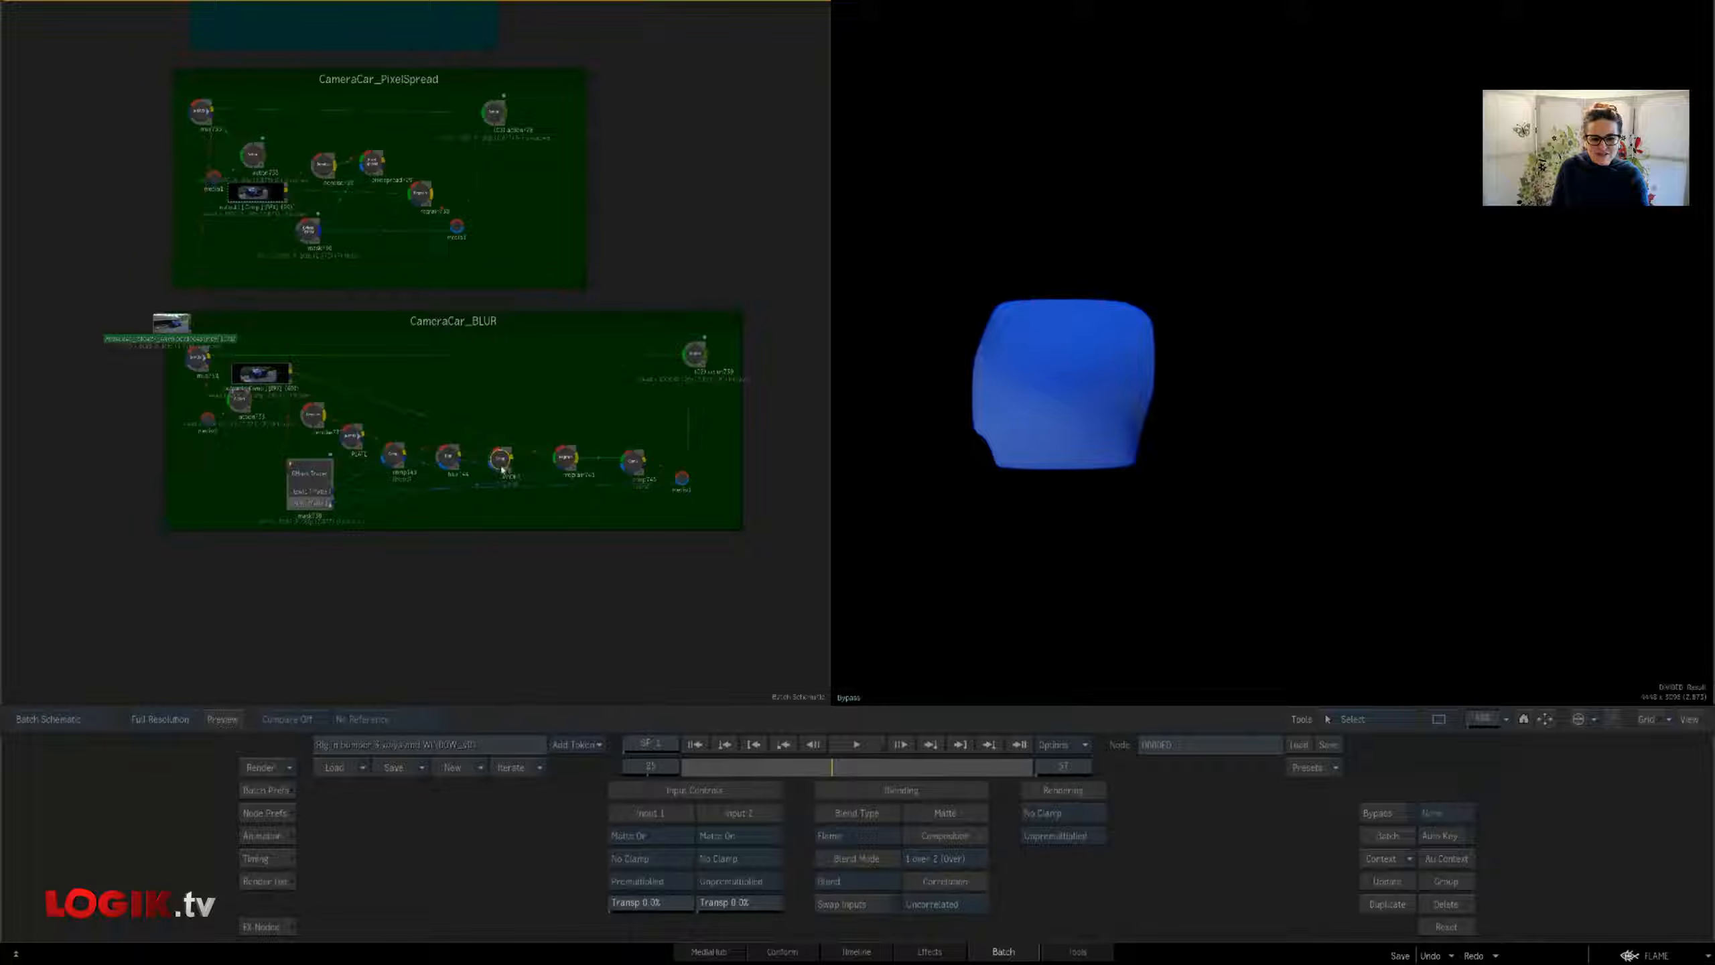
{"action": "left_click", "coordinate": [564, 461]}
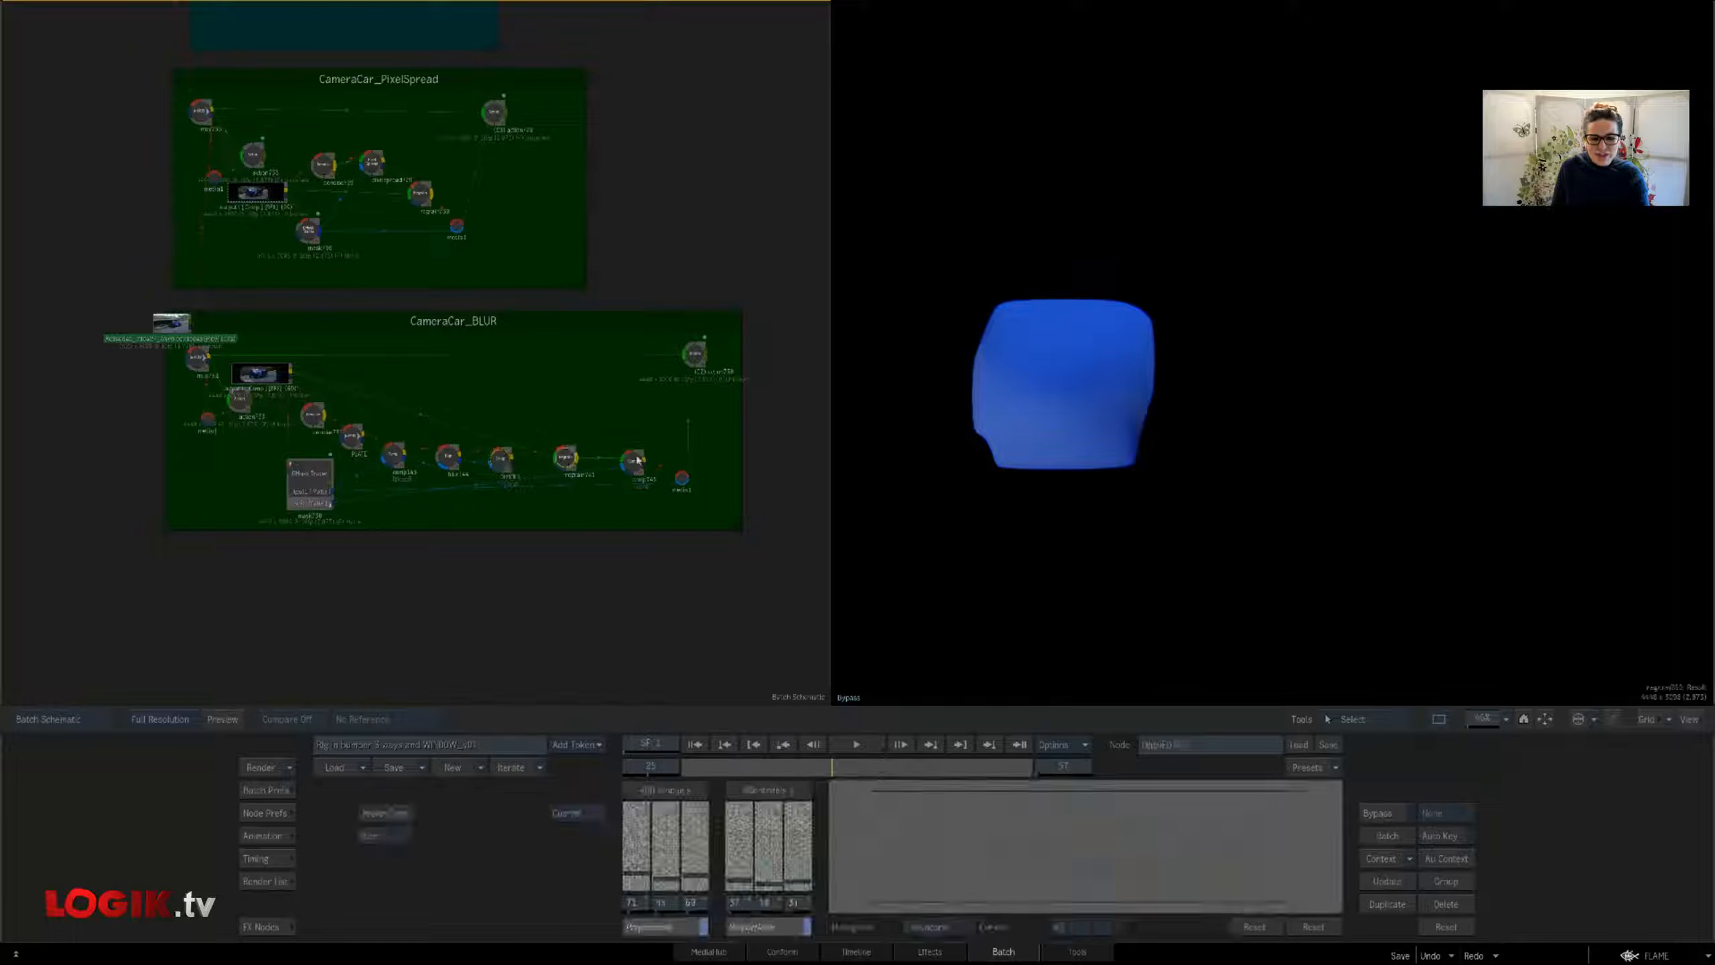
{"action": "left_click", "coordinate": [633, 461]}
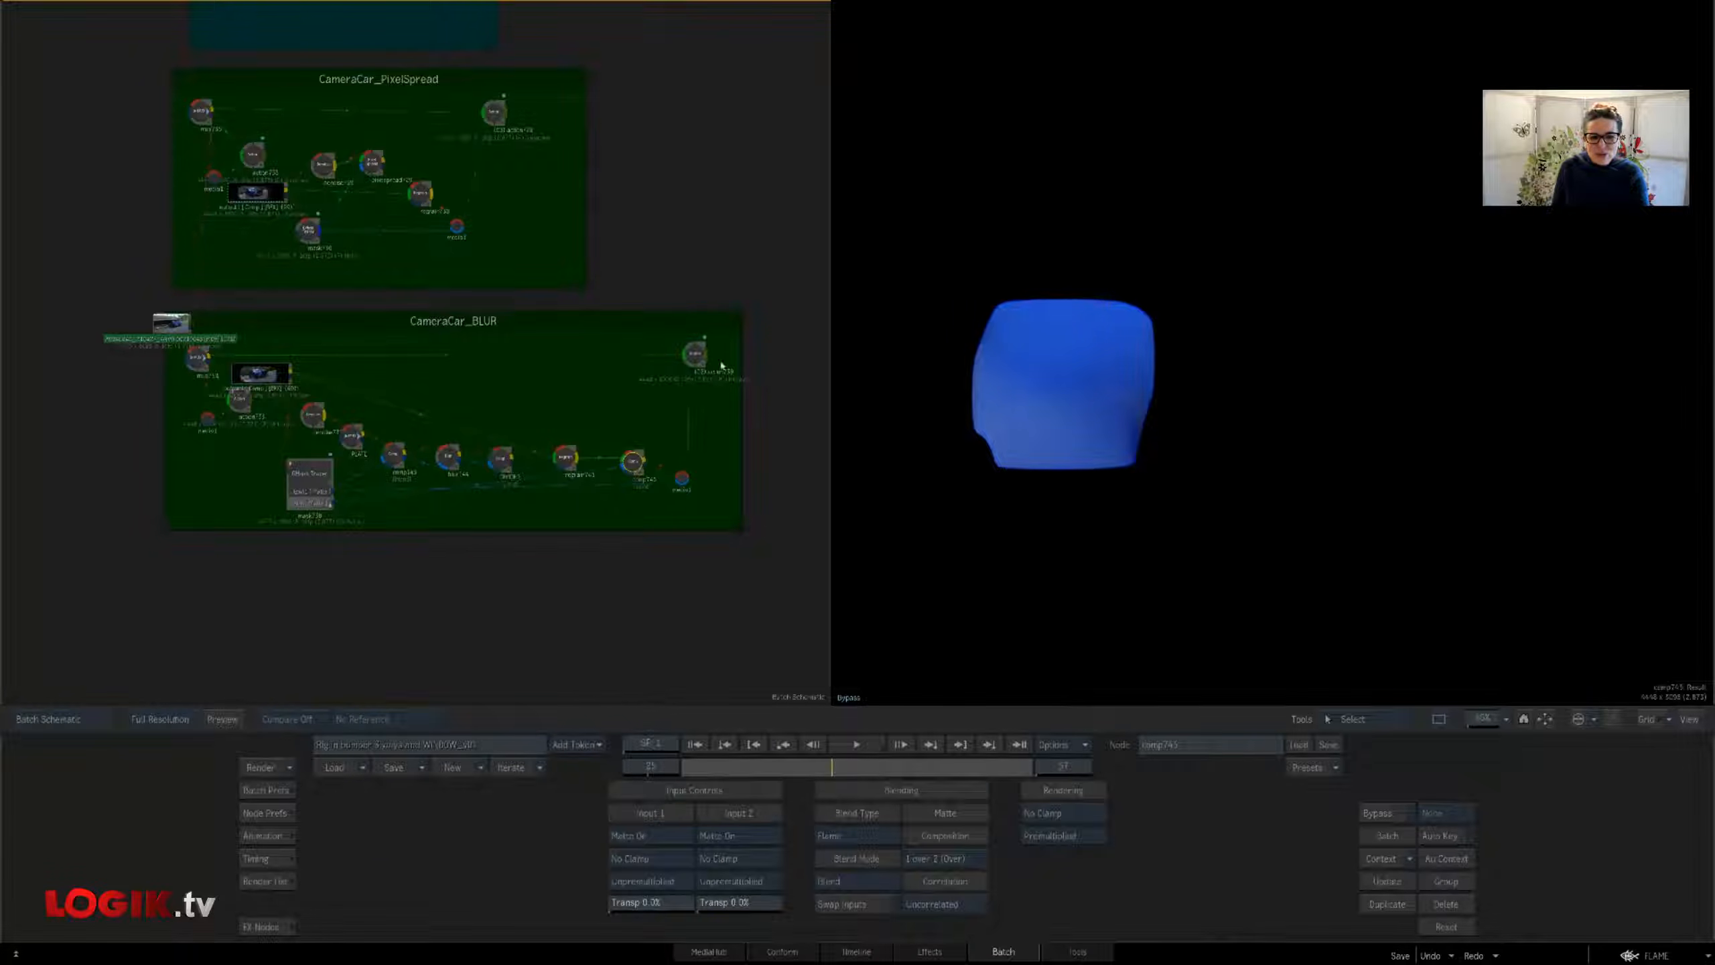
{"action": "left_click", "coordinate": [695, 353]}
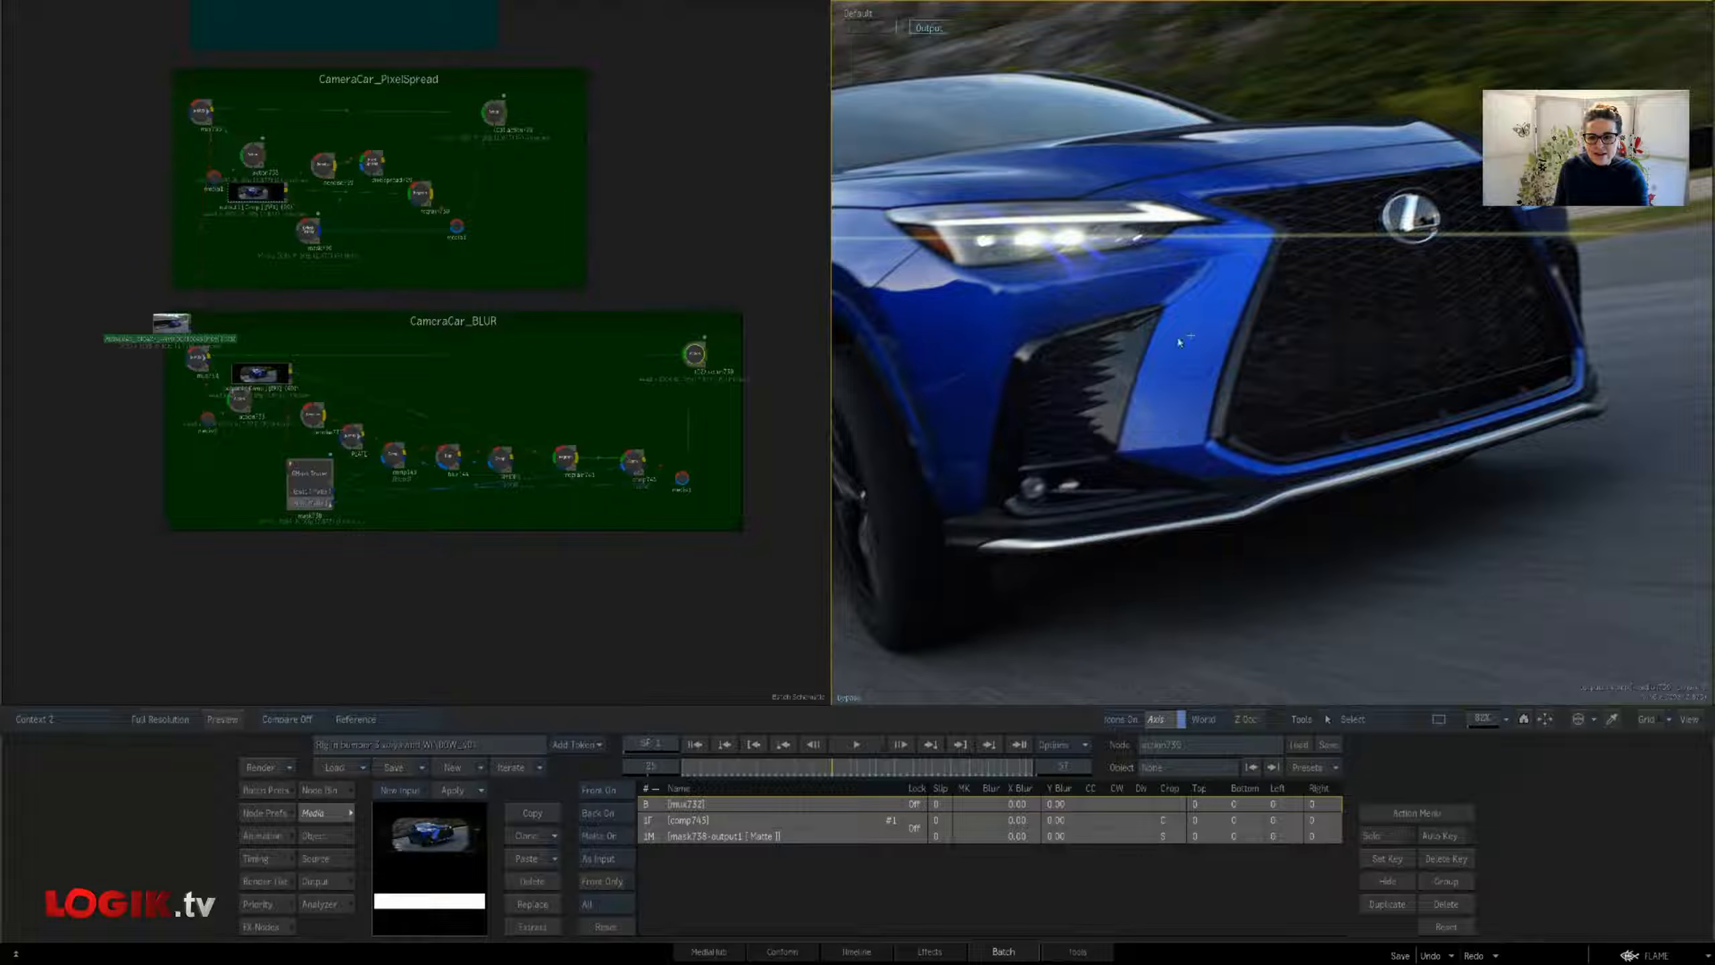
Compare the repaired bumper with Context 1 and scrub the shot to frame 24
{"action": "key", "text": "1"}
{"action": "key", "text": "1"}
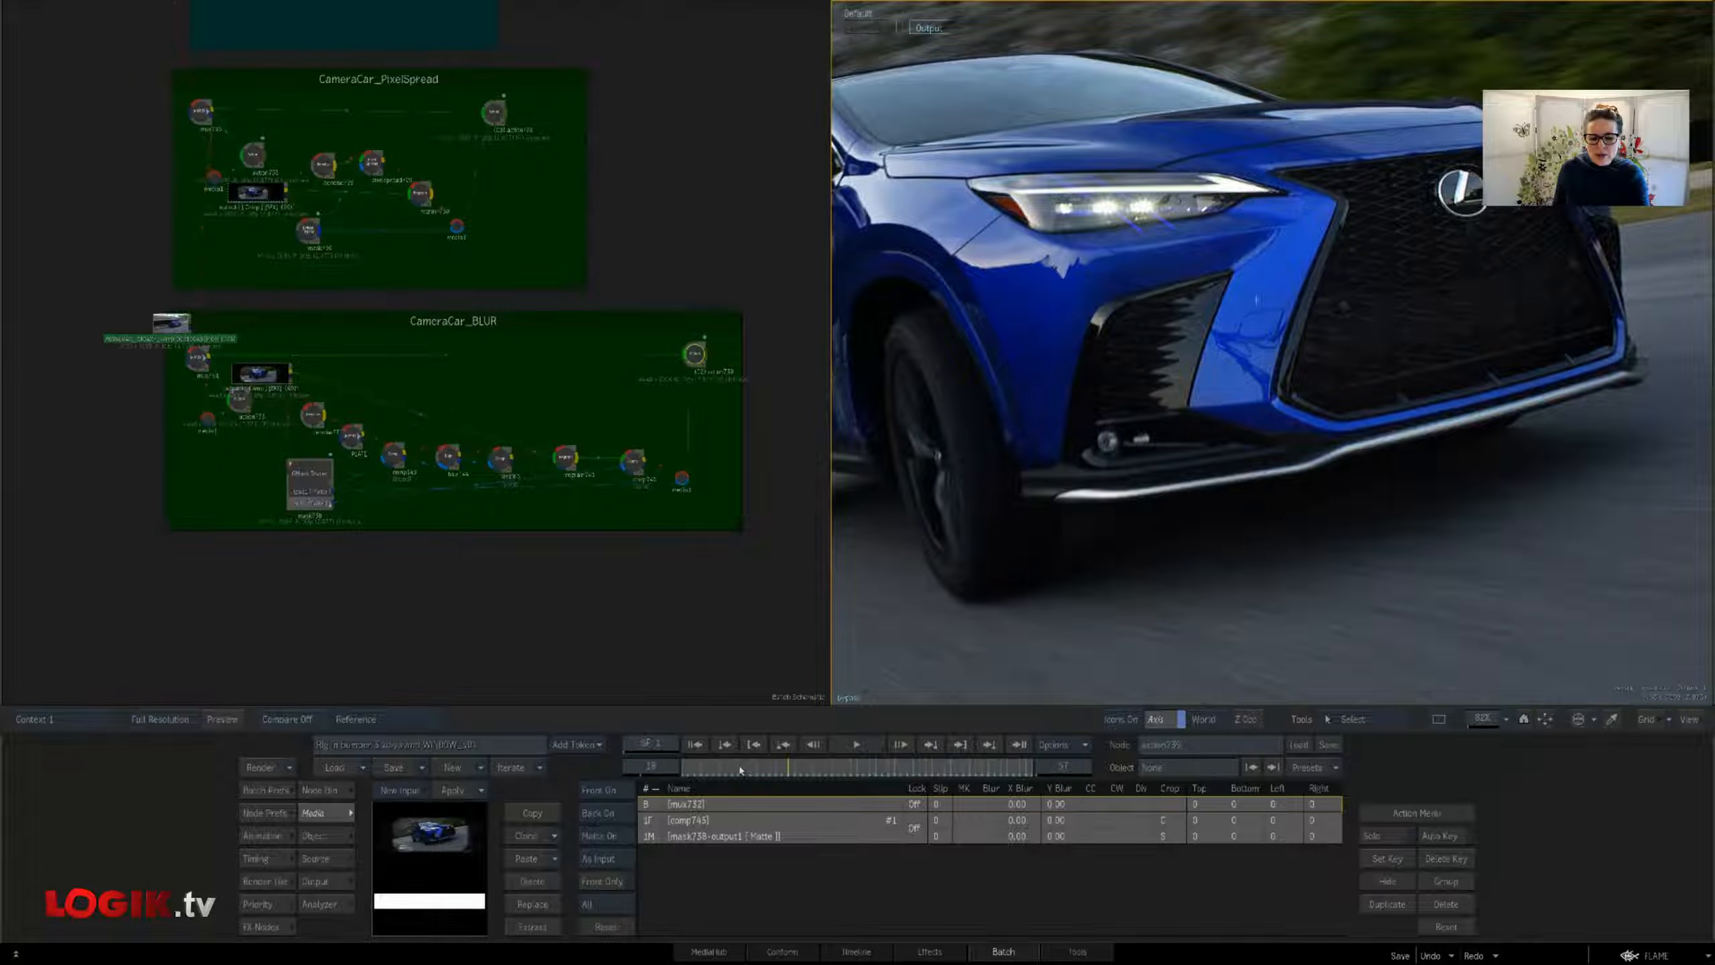
{"action": "left_click_drag", "start_coordinate": [741, 769], "coordinate": [825, 789]}
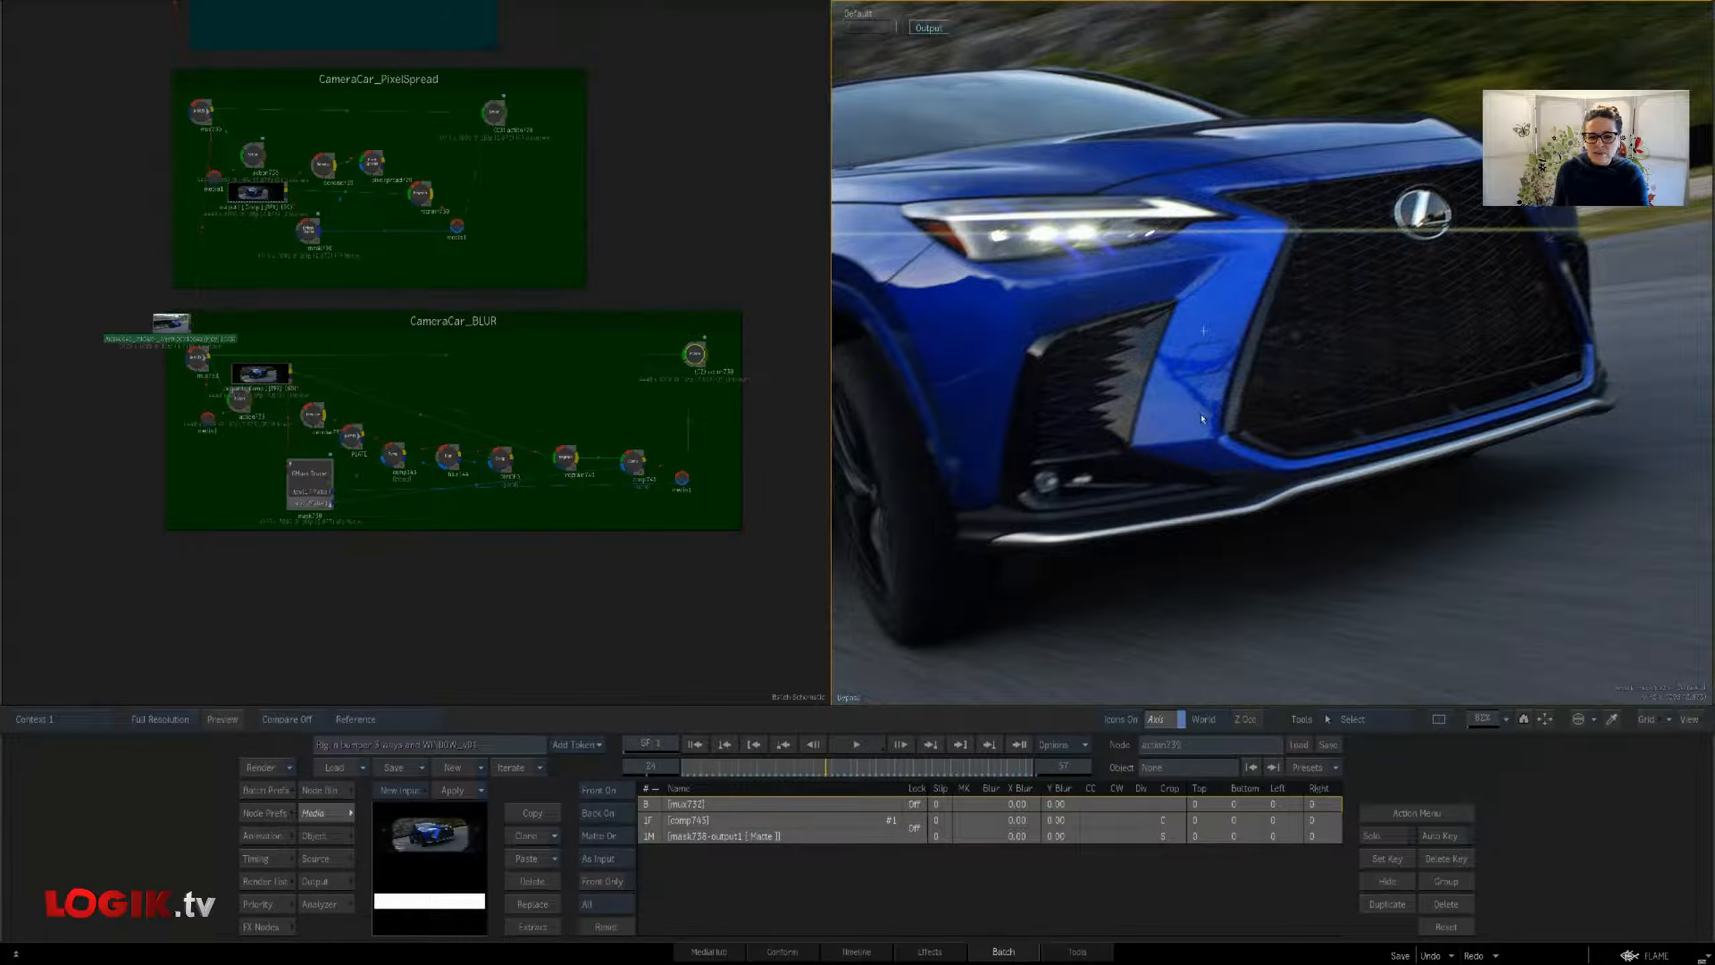
Open the batch group "Rig in bumper 3 ways and WINDOW" from the workspace and look over its WINDOW and CameraCar groups
{"action": "left_click_drag", "start_coordinate": [670, 558], "coordinate": [685, 595]}
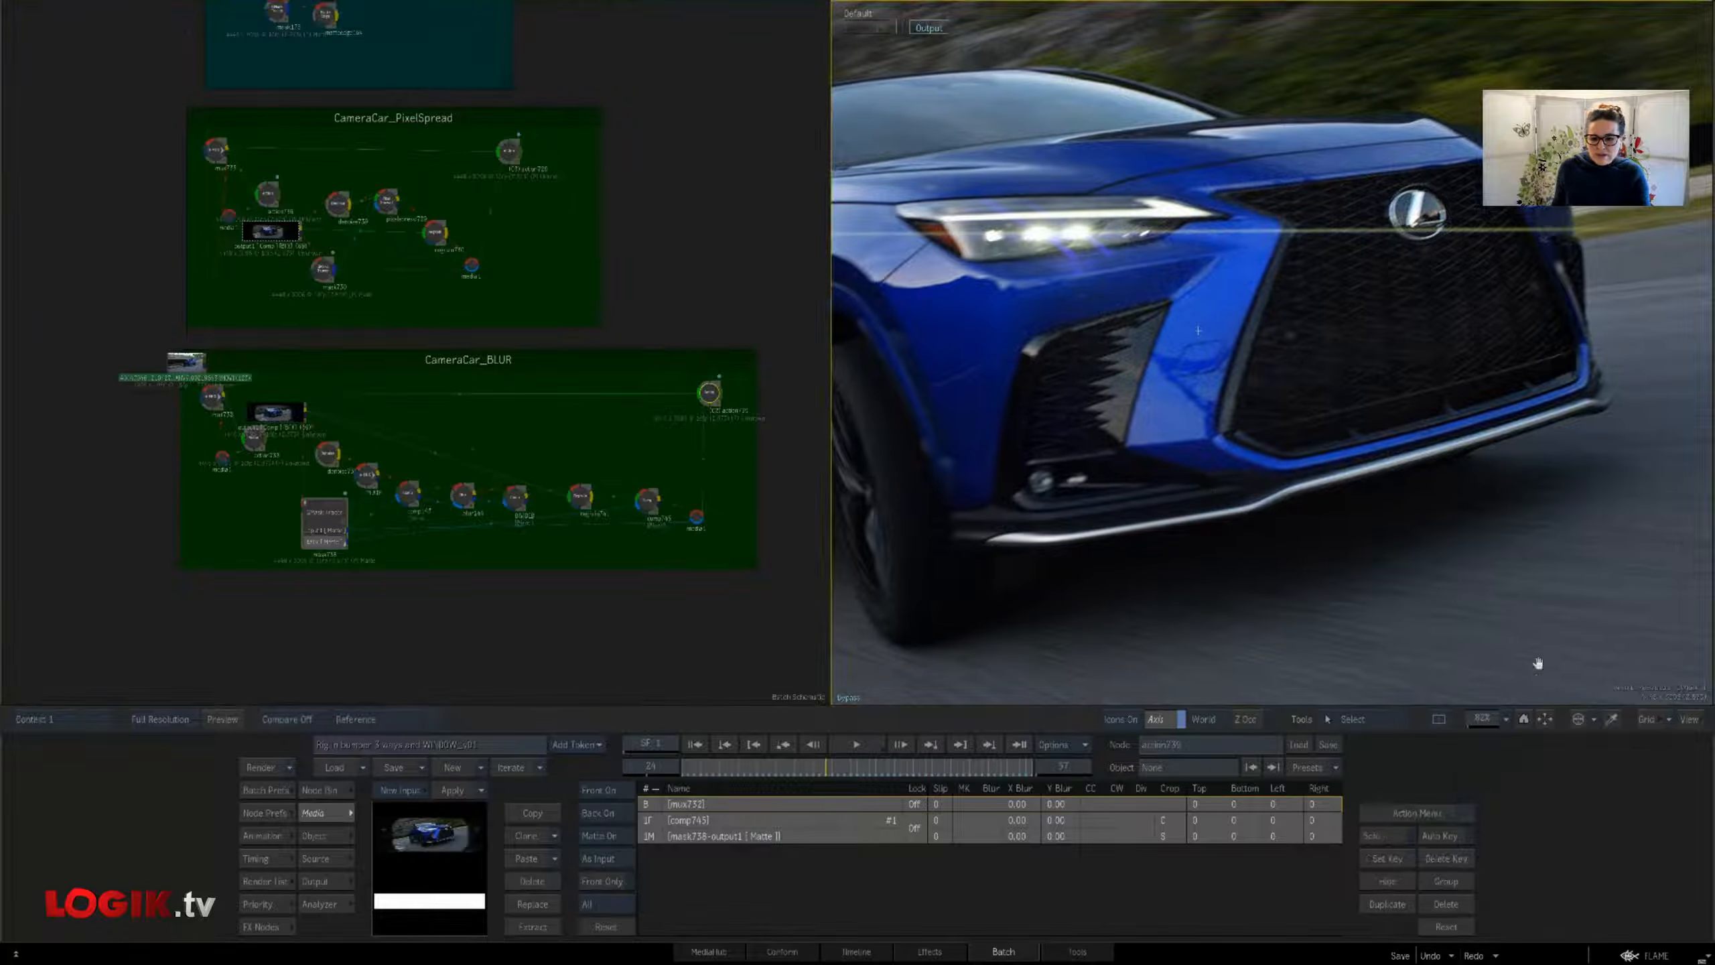
{"action": "left_click_drag", "start_coordinate": [1485, 720], "coordinate": [1475, 720]}
{"action": "left_click_drag", "start_coordinate": [614, 553], "coordinate": [638, 577]}
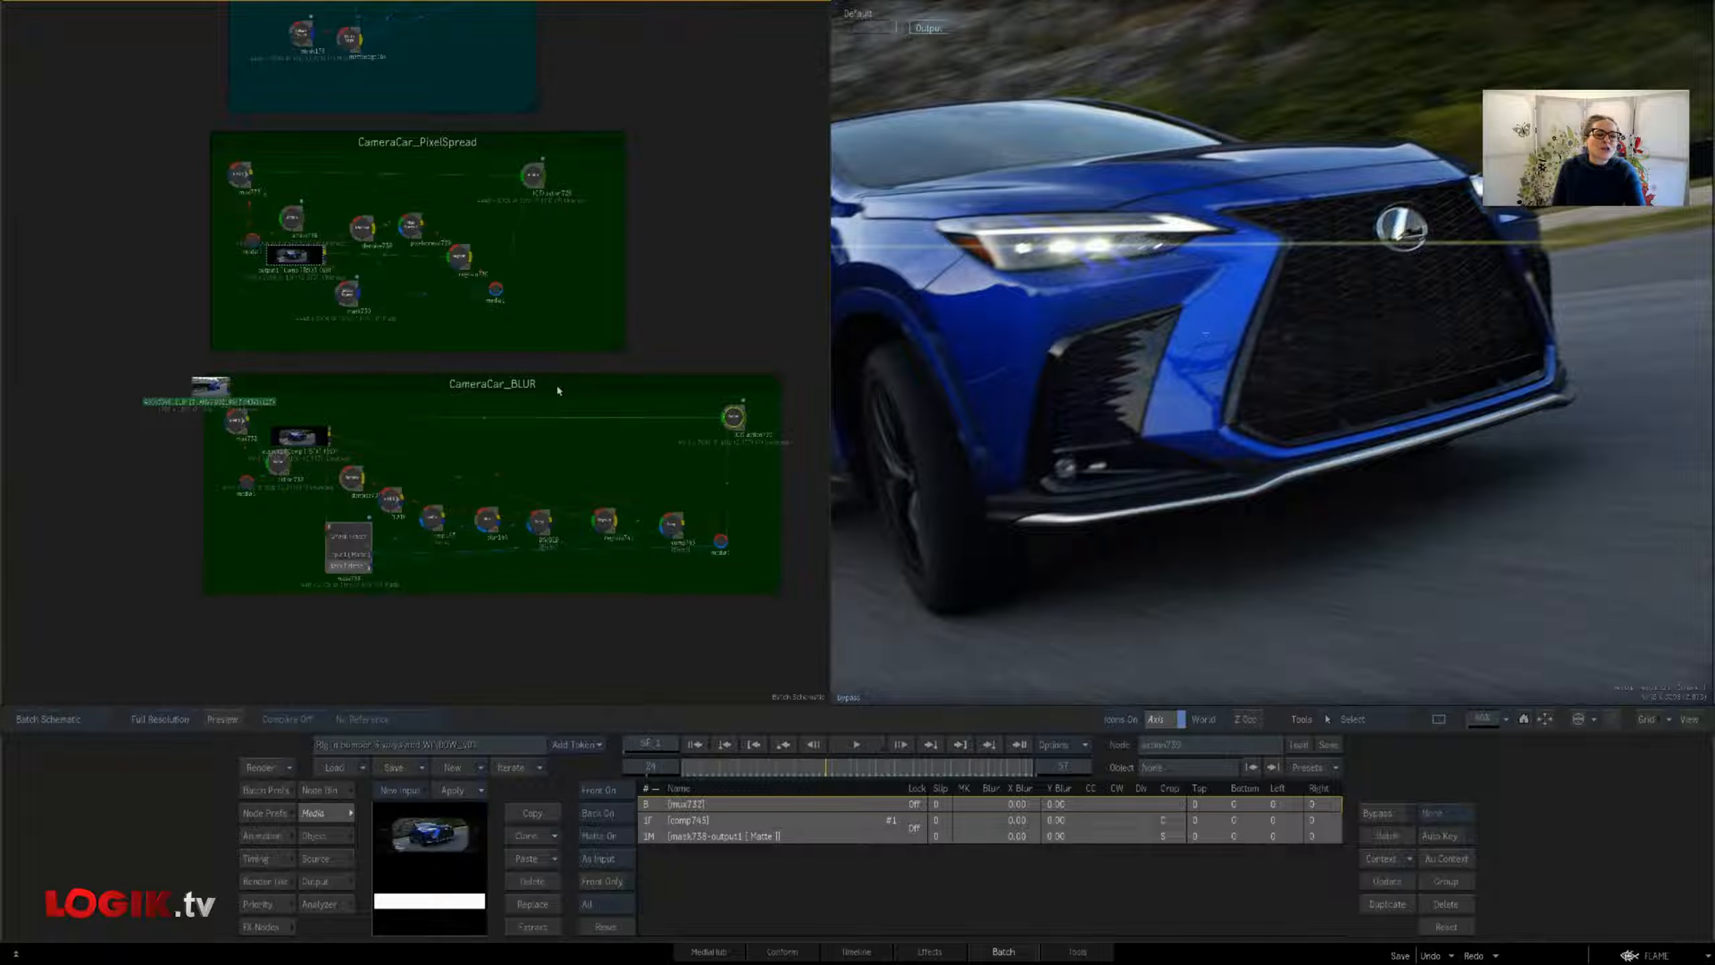
{"action": "mouse_move", "coordinate": [1, 398]}
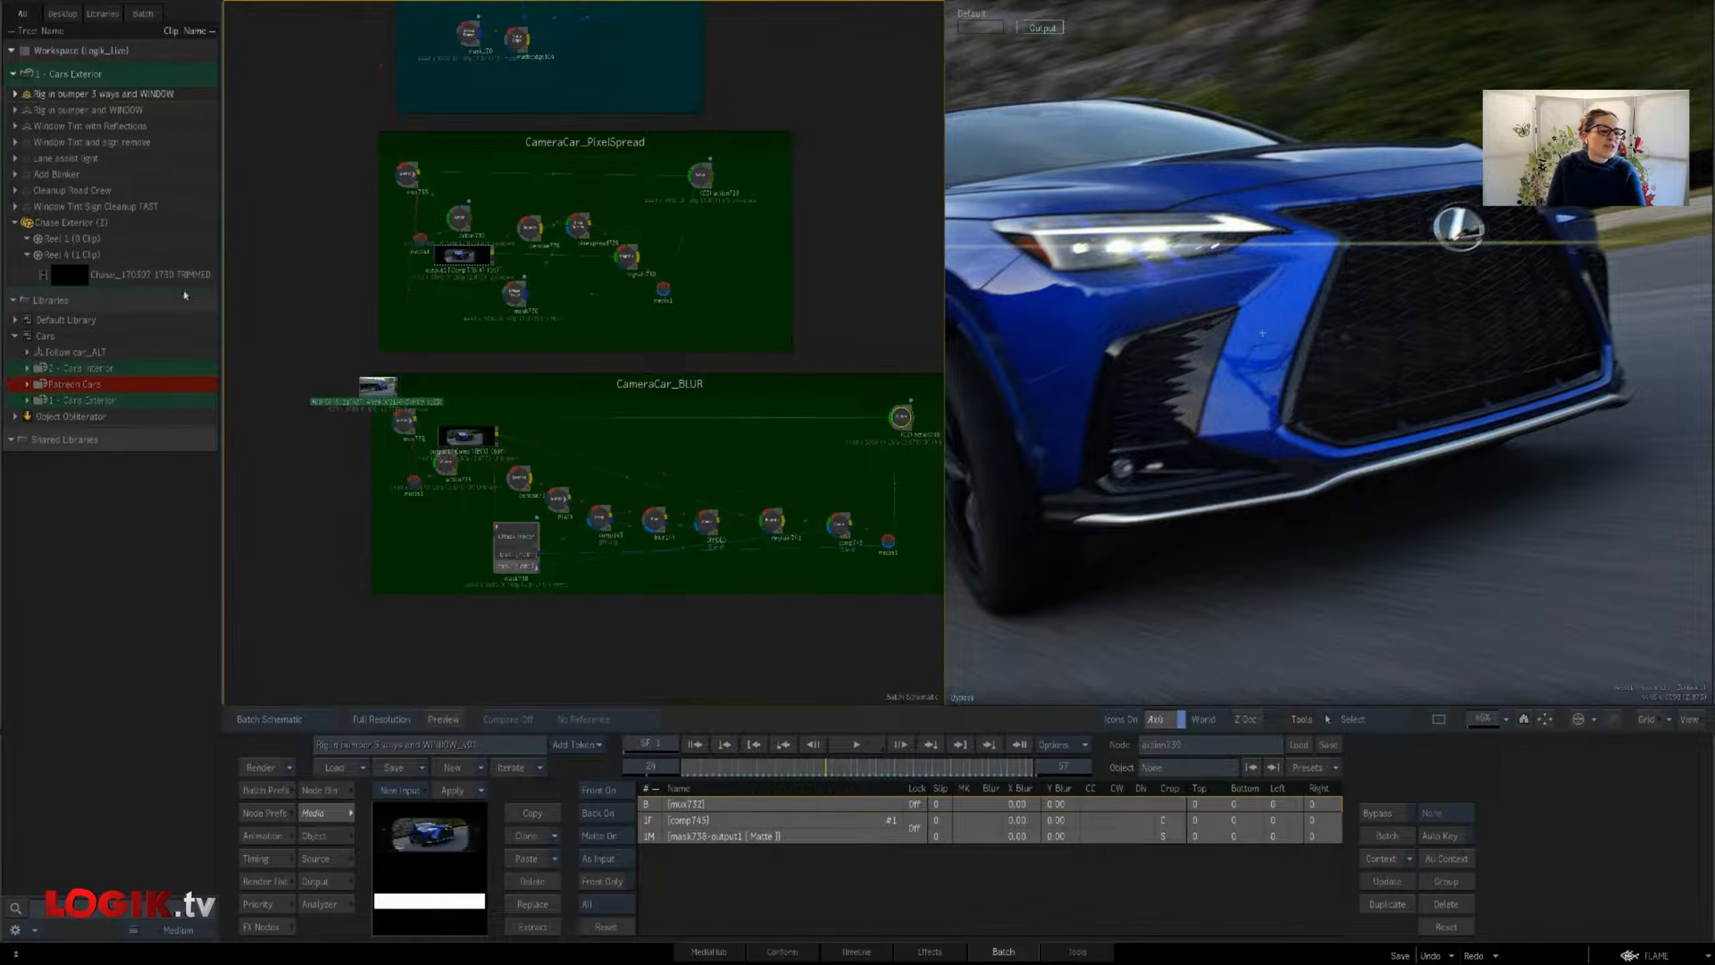
{"action": "double_click", "coordinate": [26, 110]}
{"action": "left_click_drag", "start_coordinate": [988, 463], "coordinate": [909, 546]}
{"action": "double_click", "coordinate": [101, 94]}
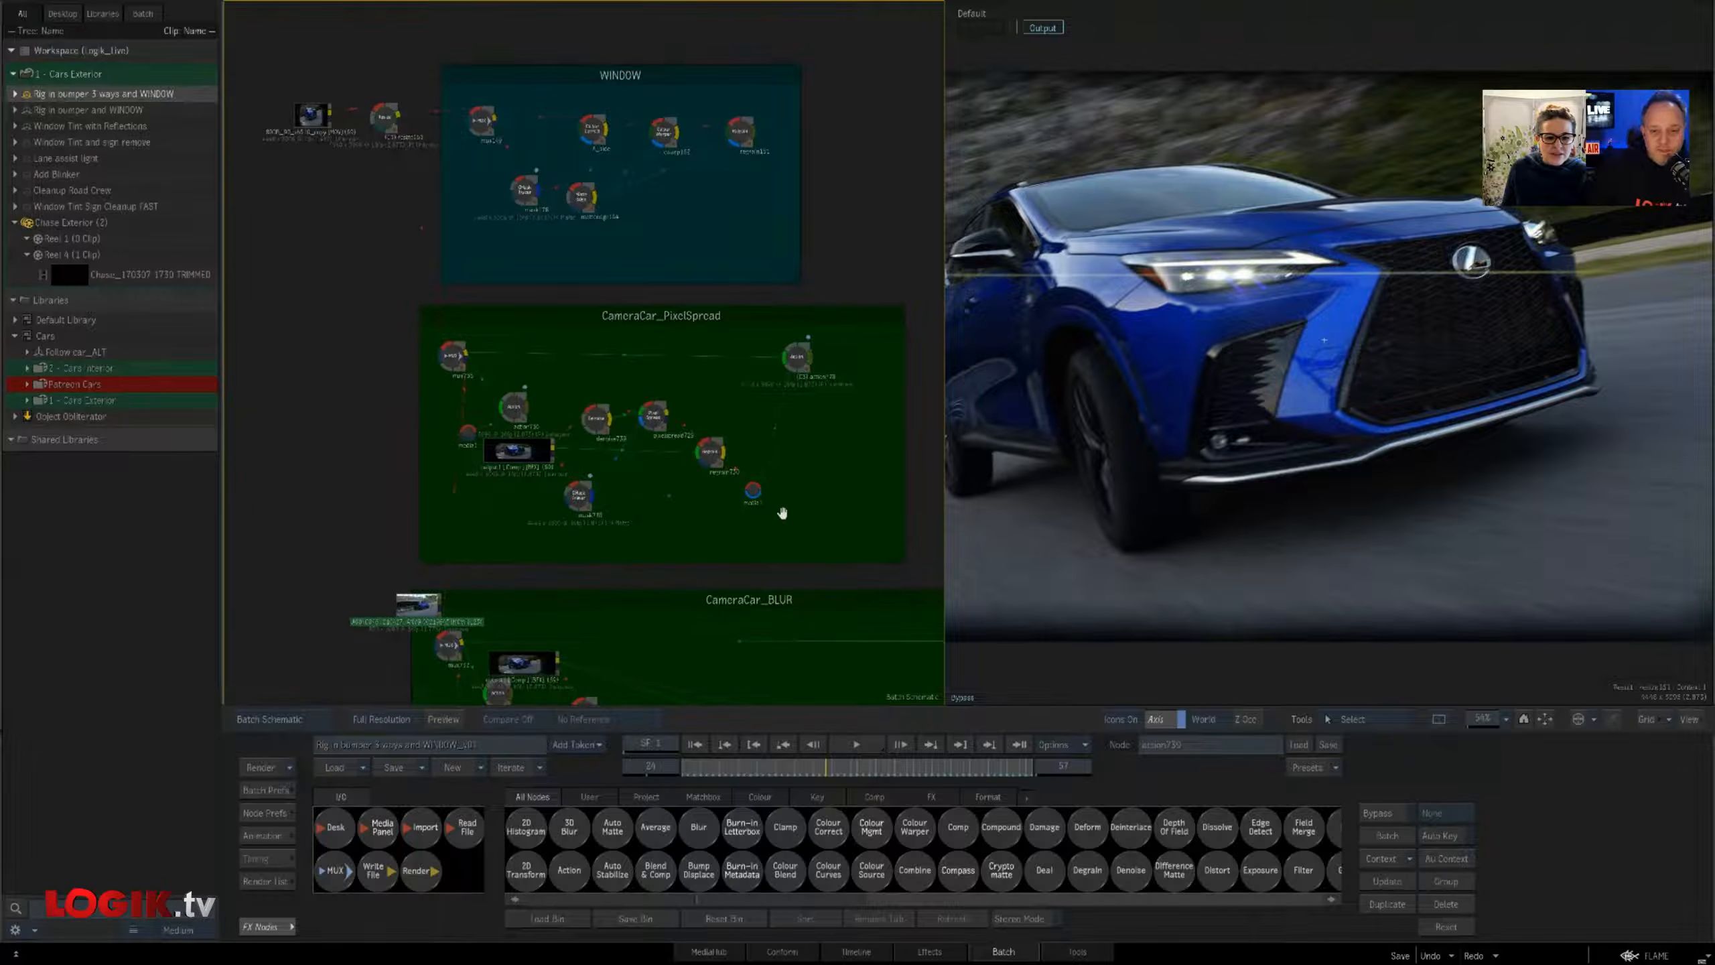
{"action": "left_click_drag", "start_coordinate": [782, 502], "coordinate": [731, 219]}
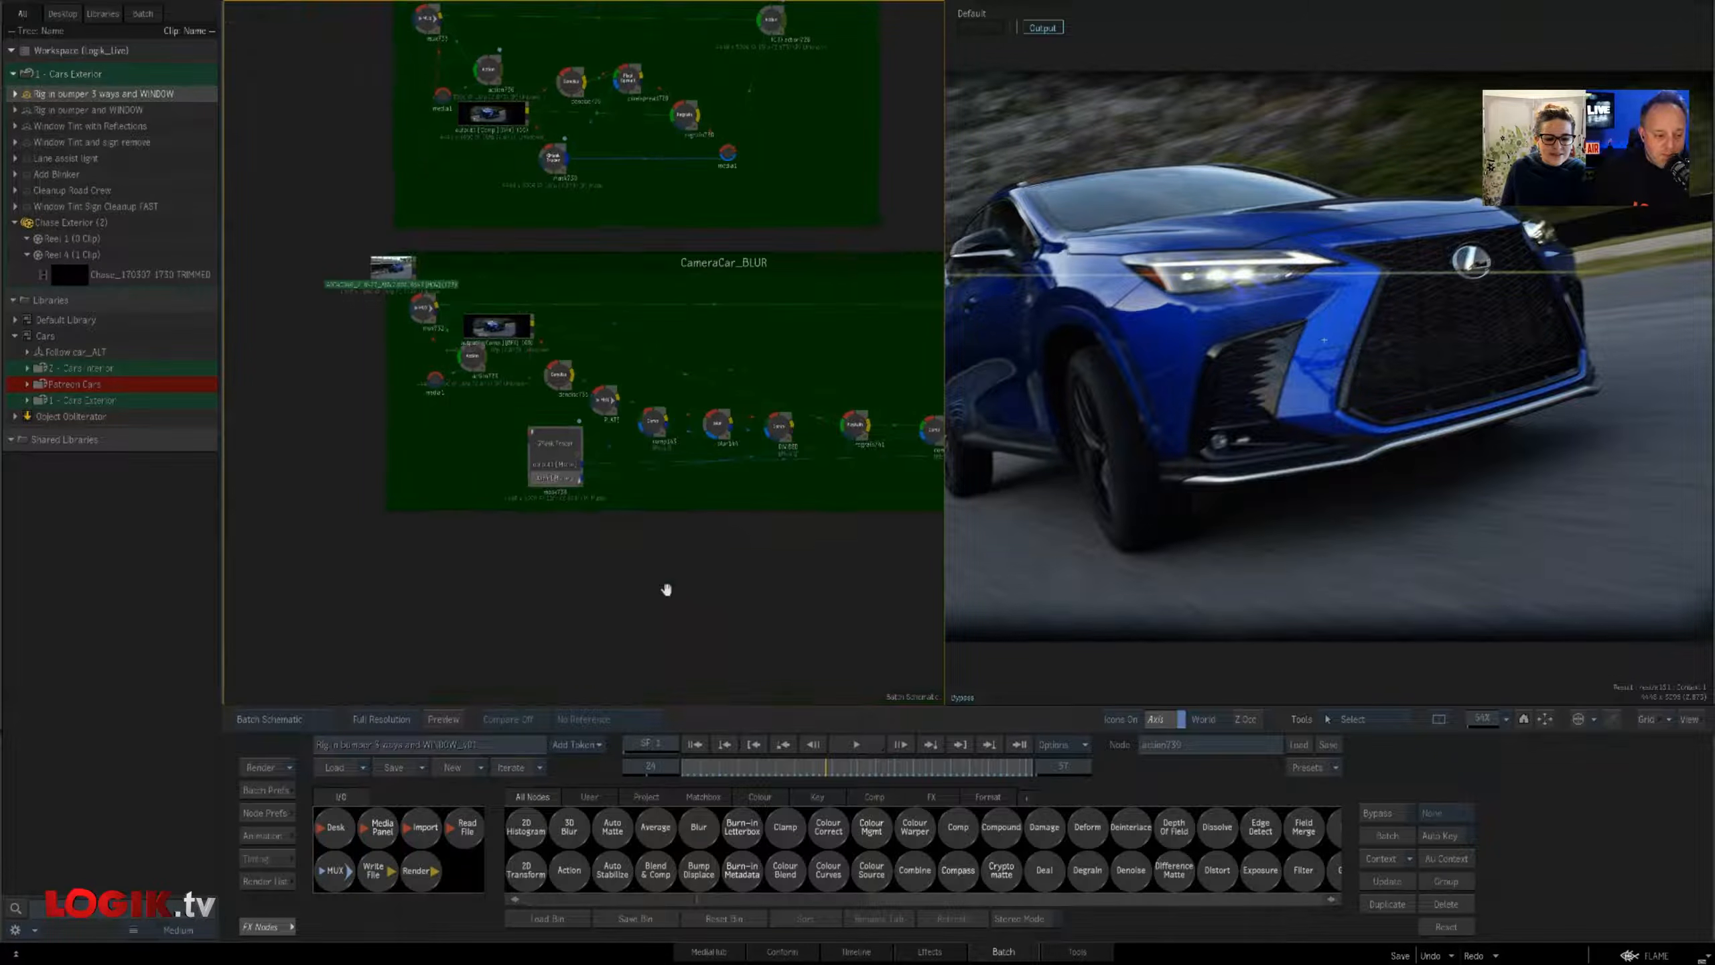
Show the User node bin and open the batch group "Rig in bumper and WINDOW"
{"action": "left_click", "coordinate": [647, 798]}
{"action": "left_click", "coordinate": [591, 801]}
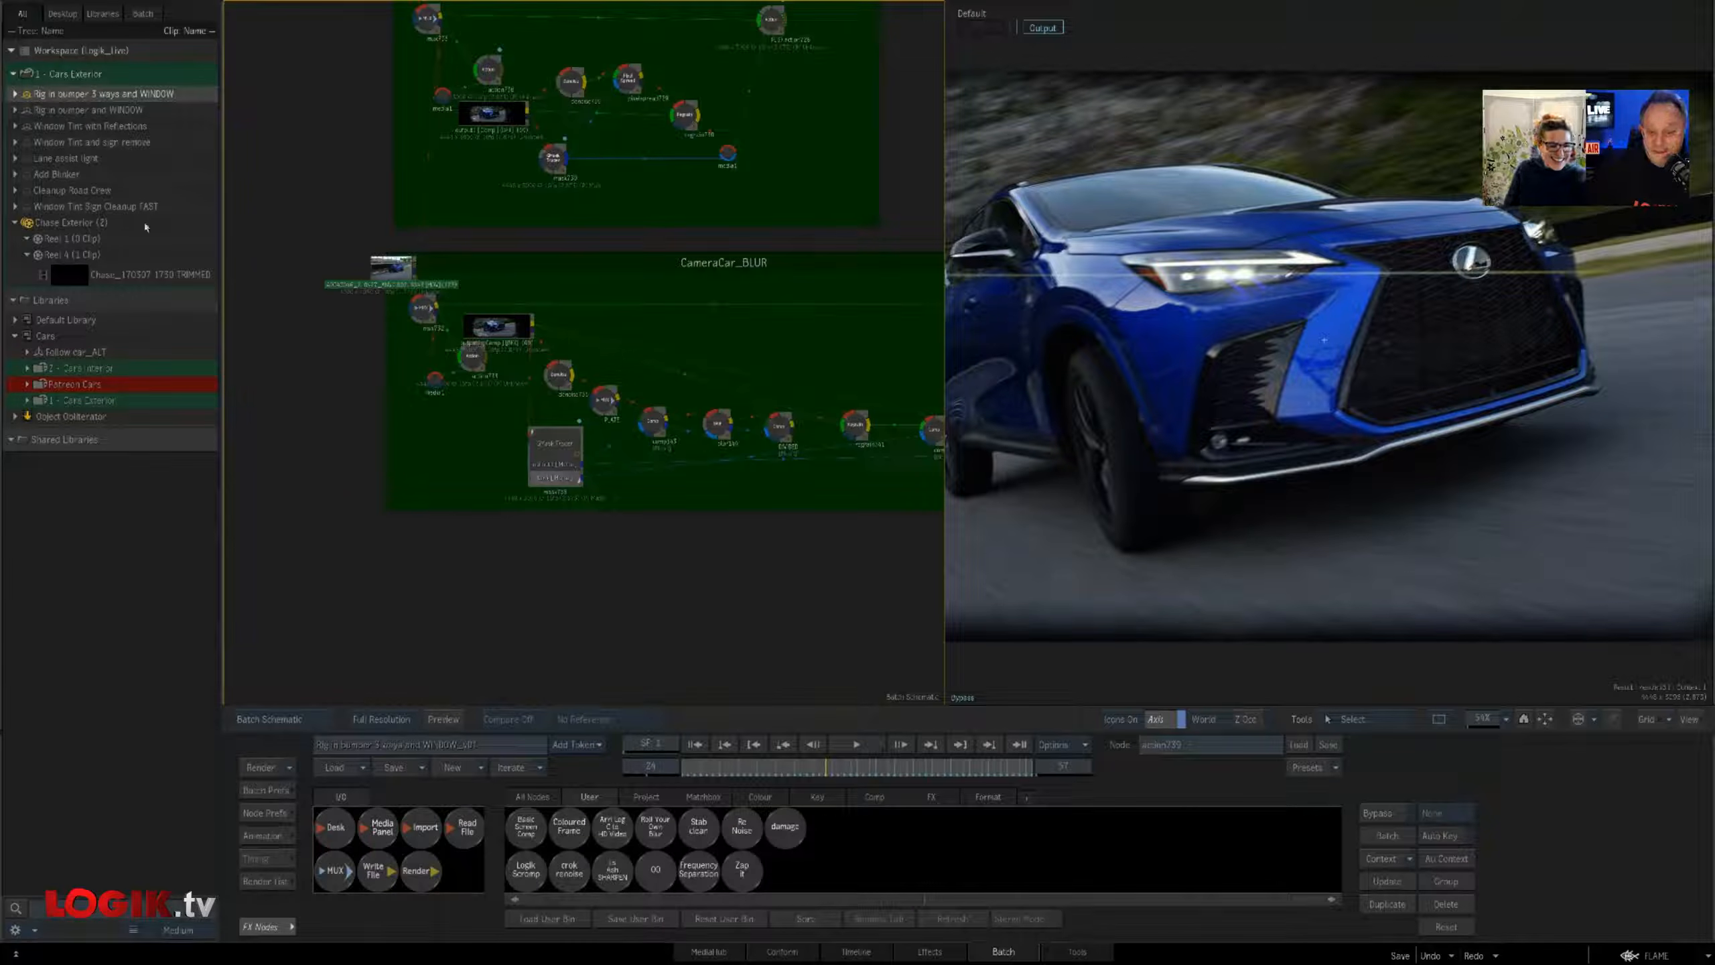
{"action": "double_click", "coordinate": [88, 109]}
{"action": "left_click_drag", "start_coordinate": [661, 445], "coordinate": [689, 391]}
{"action": "mouse_move", "coordinate": [1, 463]}
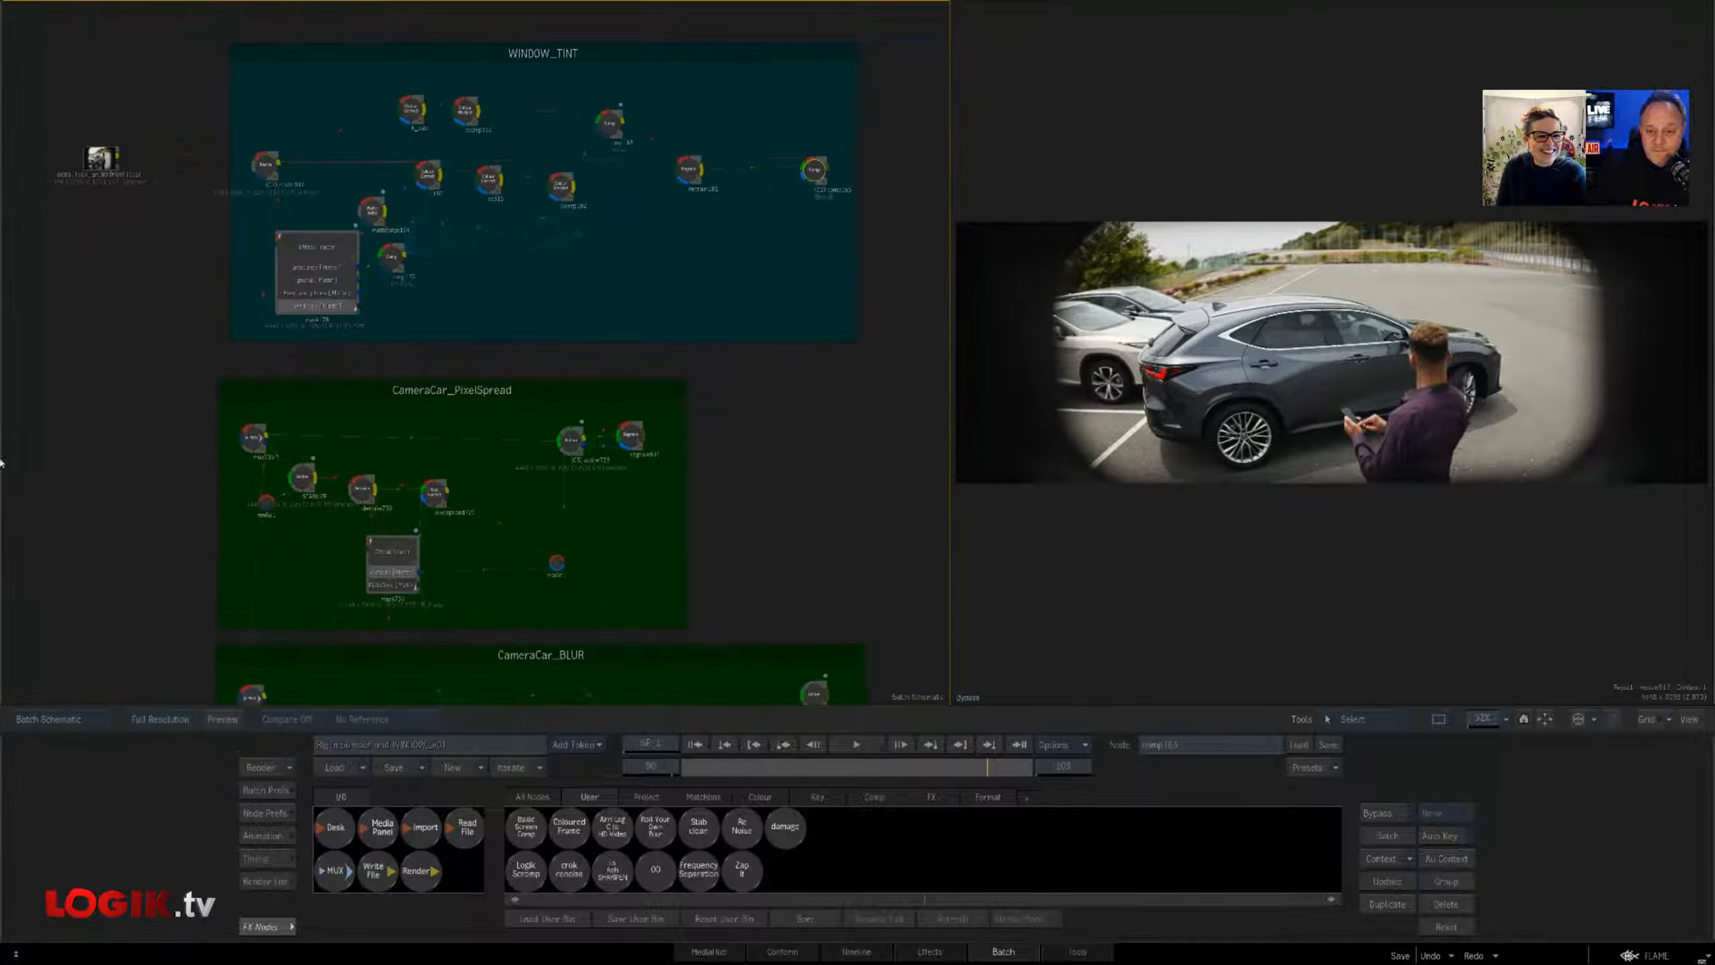
Widen the result viewer and examine the parked grey car up close beside the WINDOW_TINT schematic
{"action": "left_click_drag", "start_coordinate": [748, 463], "coordinate": [742, 403]}
{"action": "left_click", "coordinate": [1233, 464]}
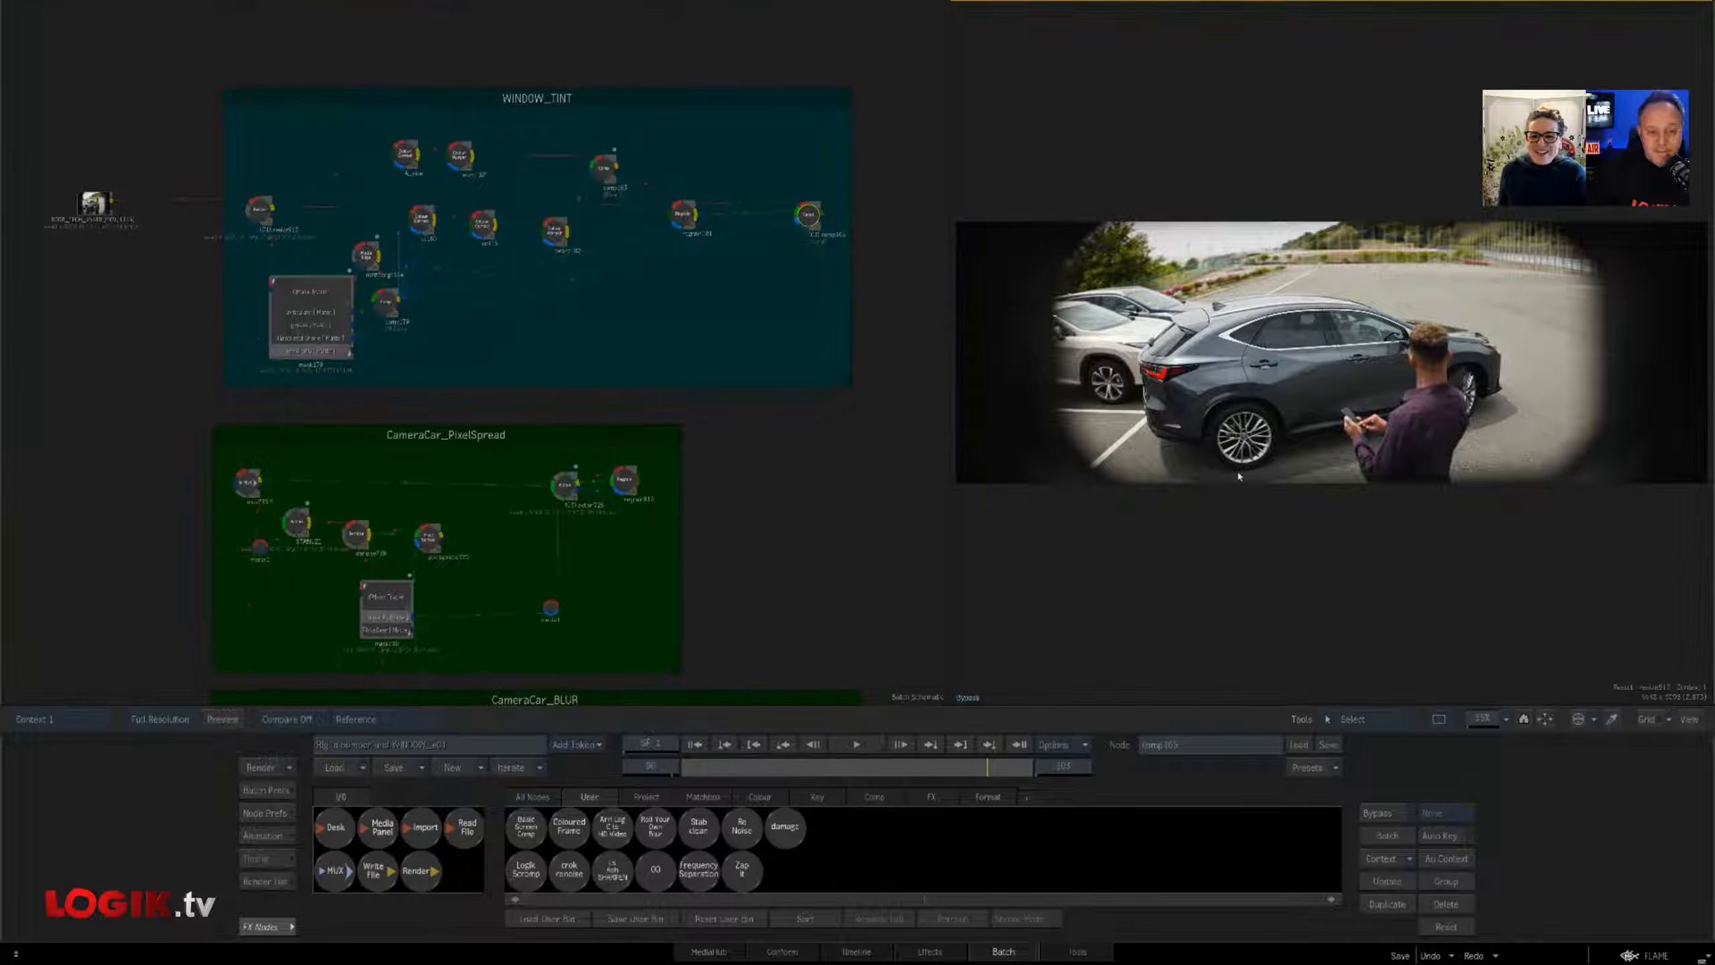
{"action": "left_click_drag", "start_coordinate": [820, 549], "coordinate": [784, 509]}
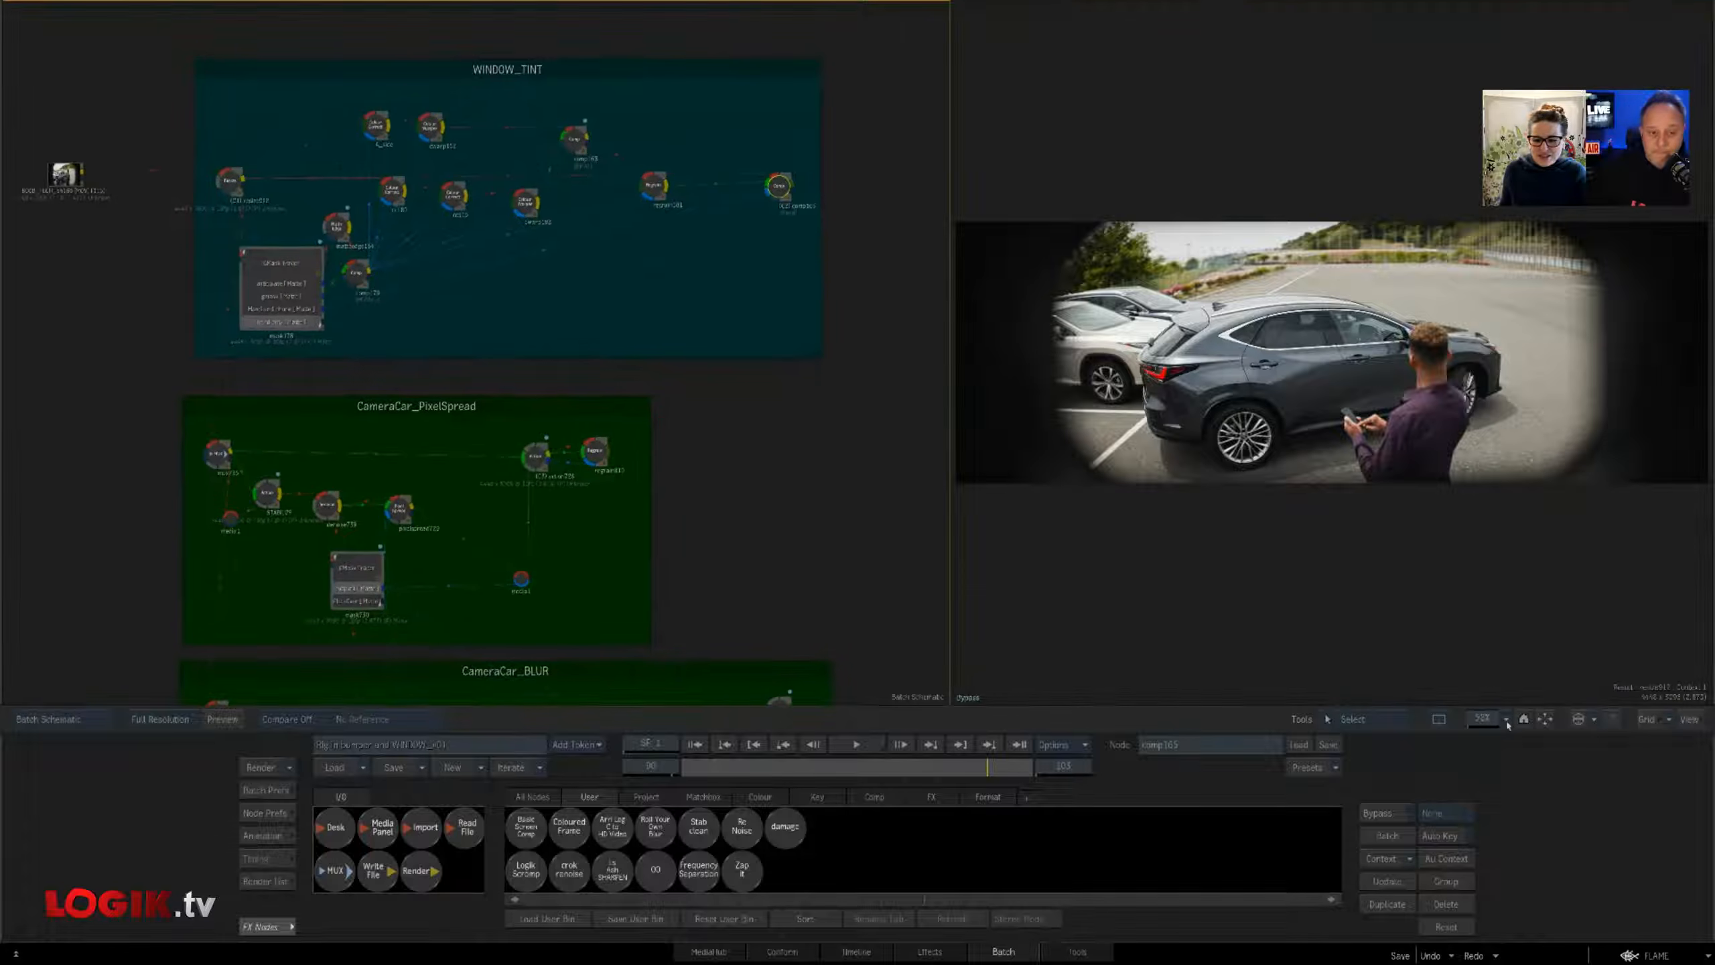
{"action": "mouse_move", "coordinate": [1482, 722]}
{"action": "left_mouse_down"}
{"action": "mouse_move", "coordinate": [1506, 722]}
{"action": "mouse_move", "coordinate": [1483, 722]}
{"action": "left_mouse_up"}
{"action": "left_click_drag", "start_coordinate": [1455, 667], "coordinate": [1502, 725]}
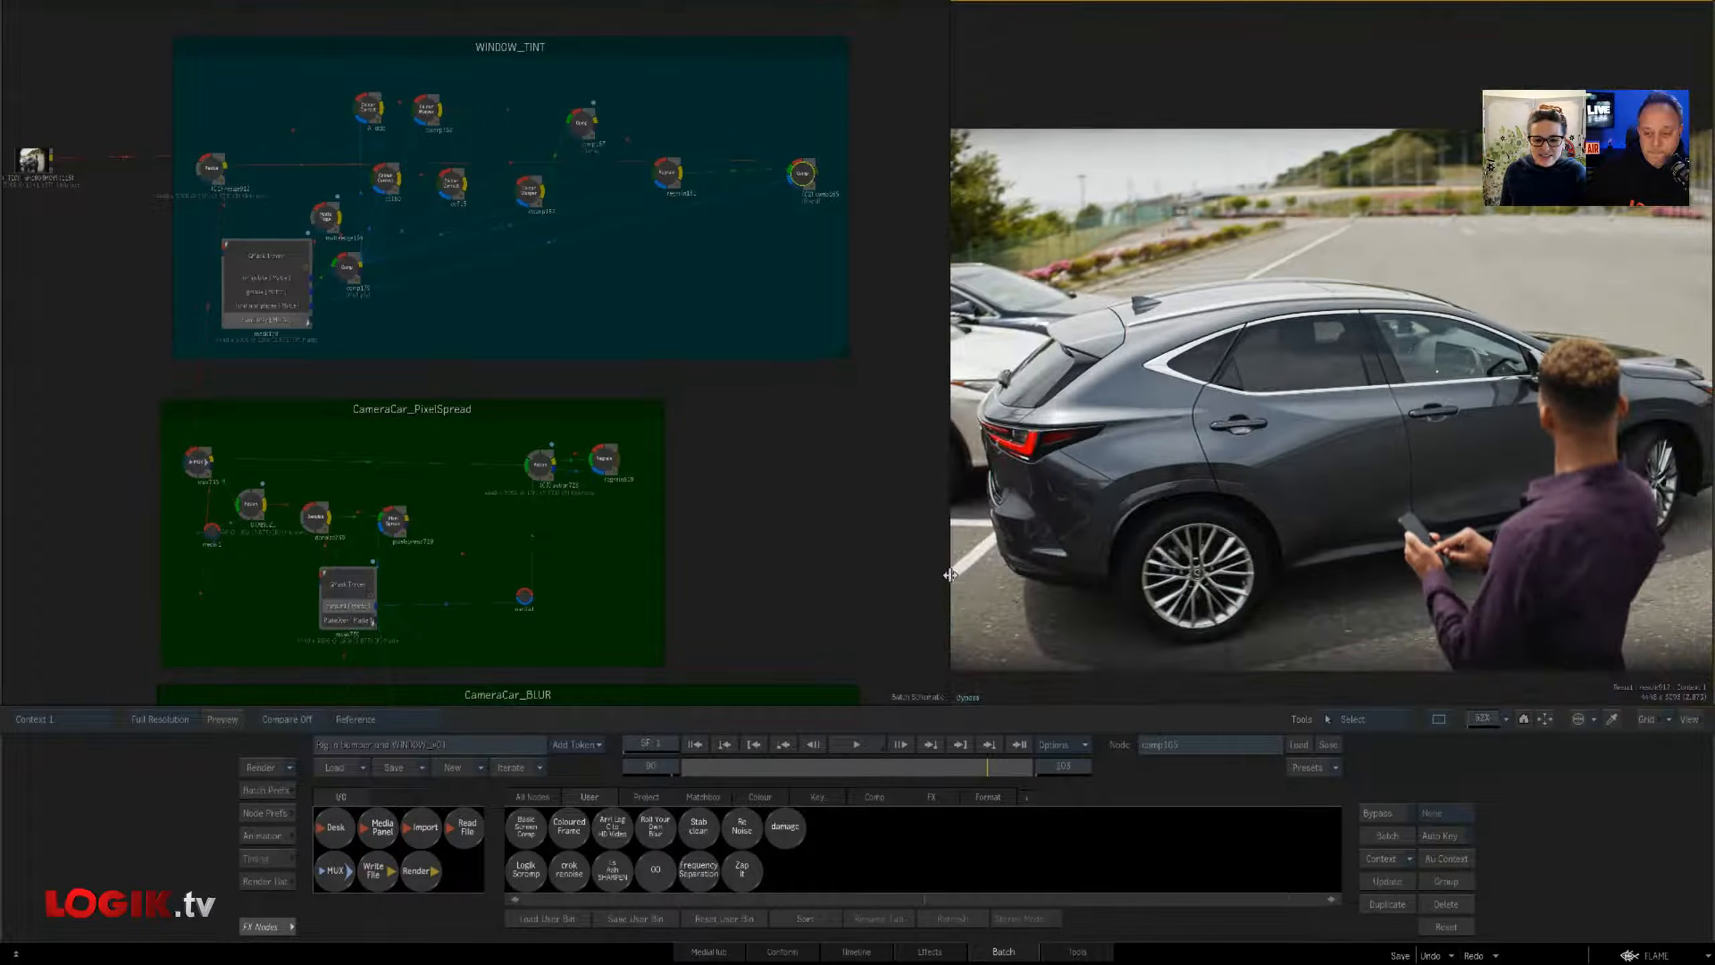
{"action": "left_click_drag", "start_coordinate": [951, 579], "coordinate": [760, 582]}
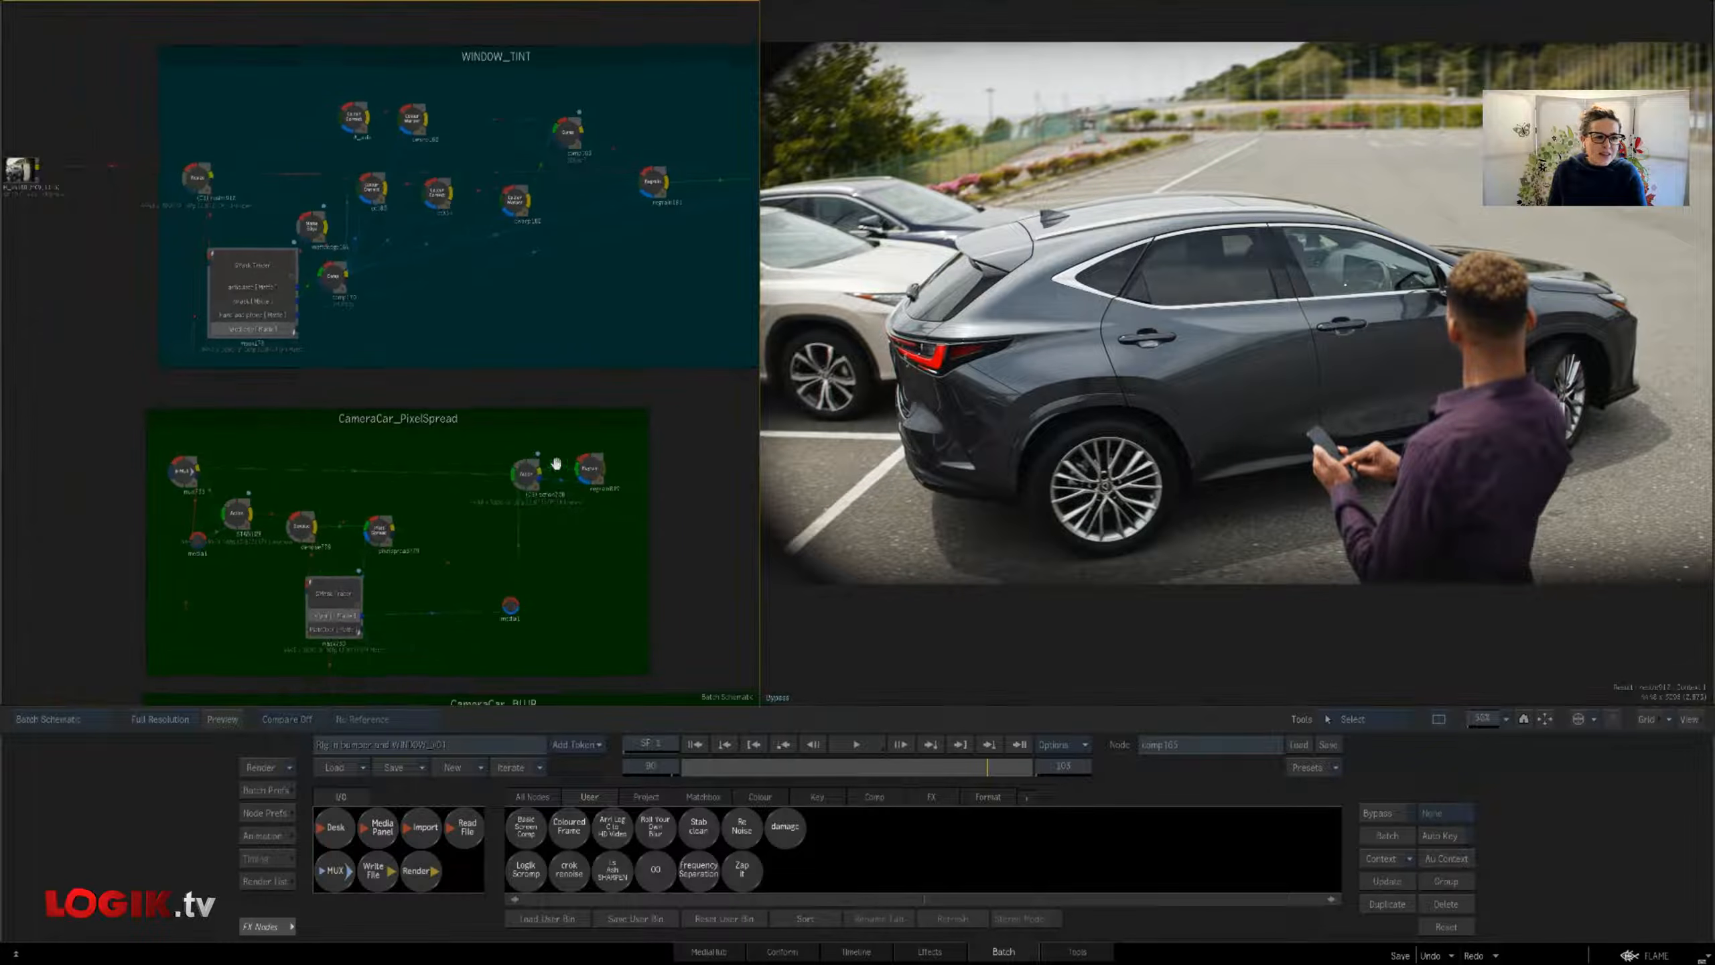
{"action": "left_click", "coordinate": [1228, 405]}
{"action": "left_click_drag", "start_coordinate": [1278, 400], "coordinate": [1257, 378]}
Scrub the shot to frame 75 and open the first Colour Correct node in the WINDOW_TINT group
{"action": "left_click_drag", "start_coordinate": [722, 767], "coordinate": [932, 782]}
{"action": "left_click_drag", "start_coordinate": [631, 229], "coordinate": [601, 230]}
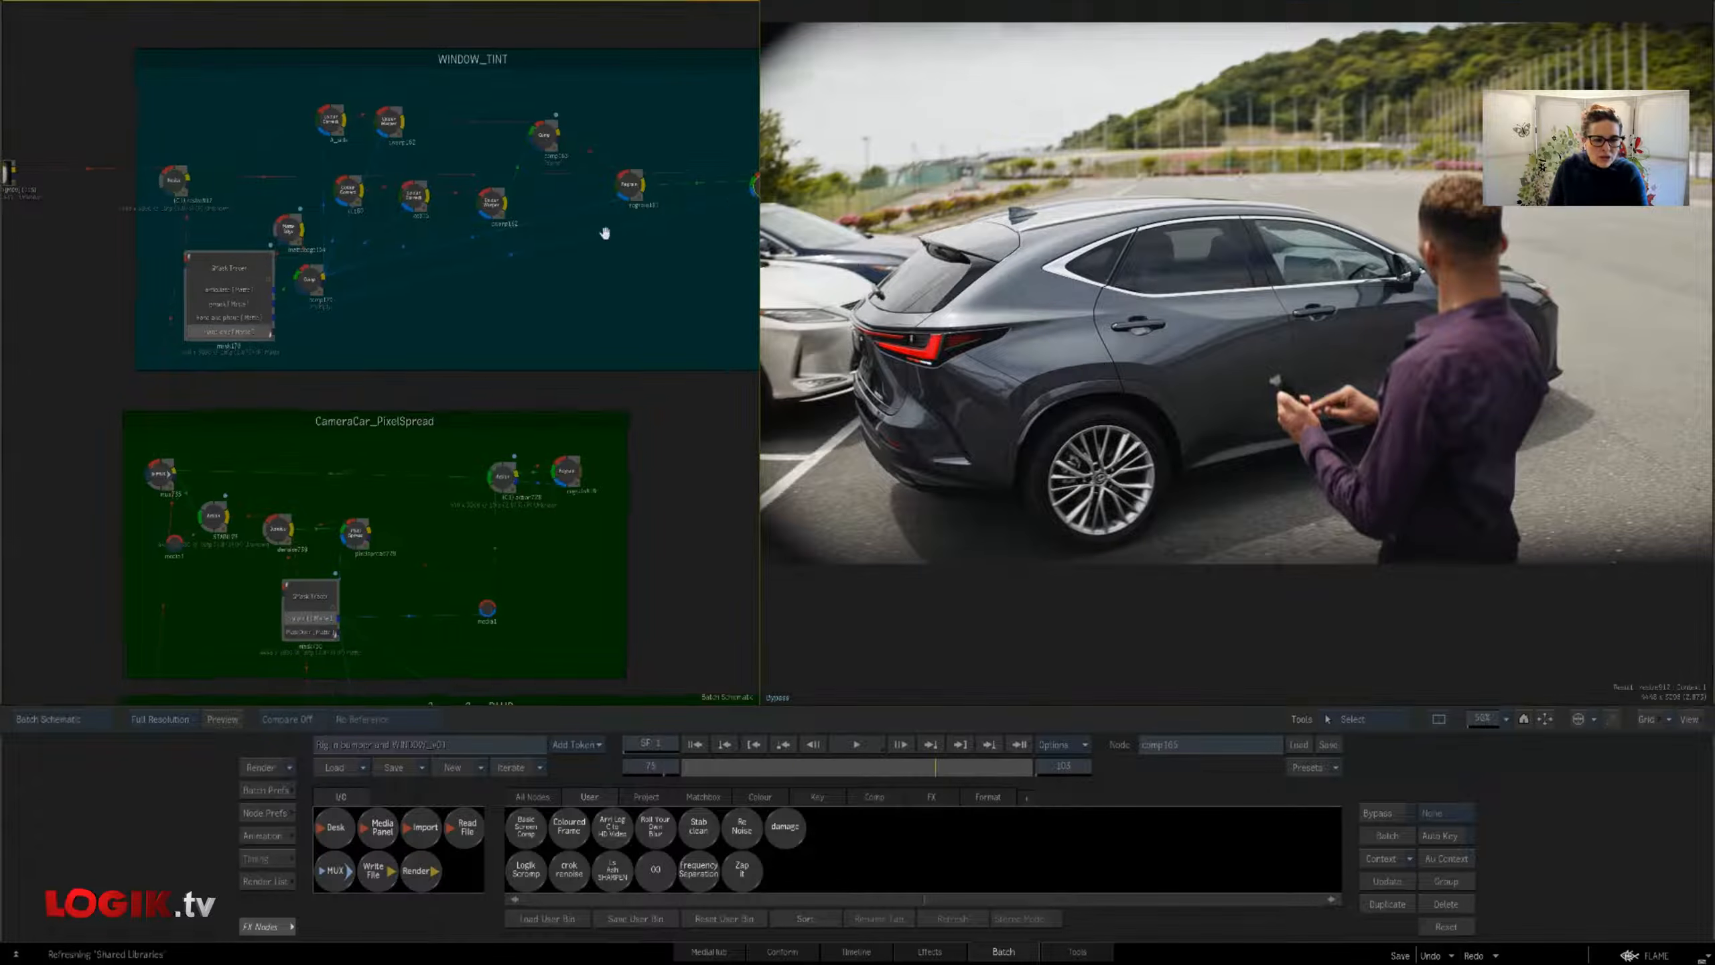
{"action": "left_click", "coordinate": [318, 122]}
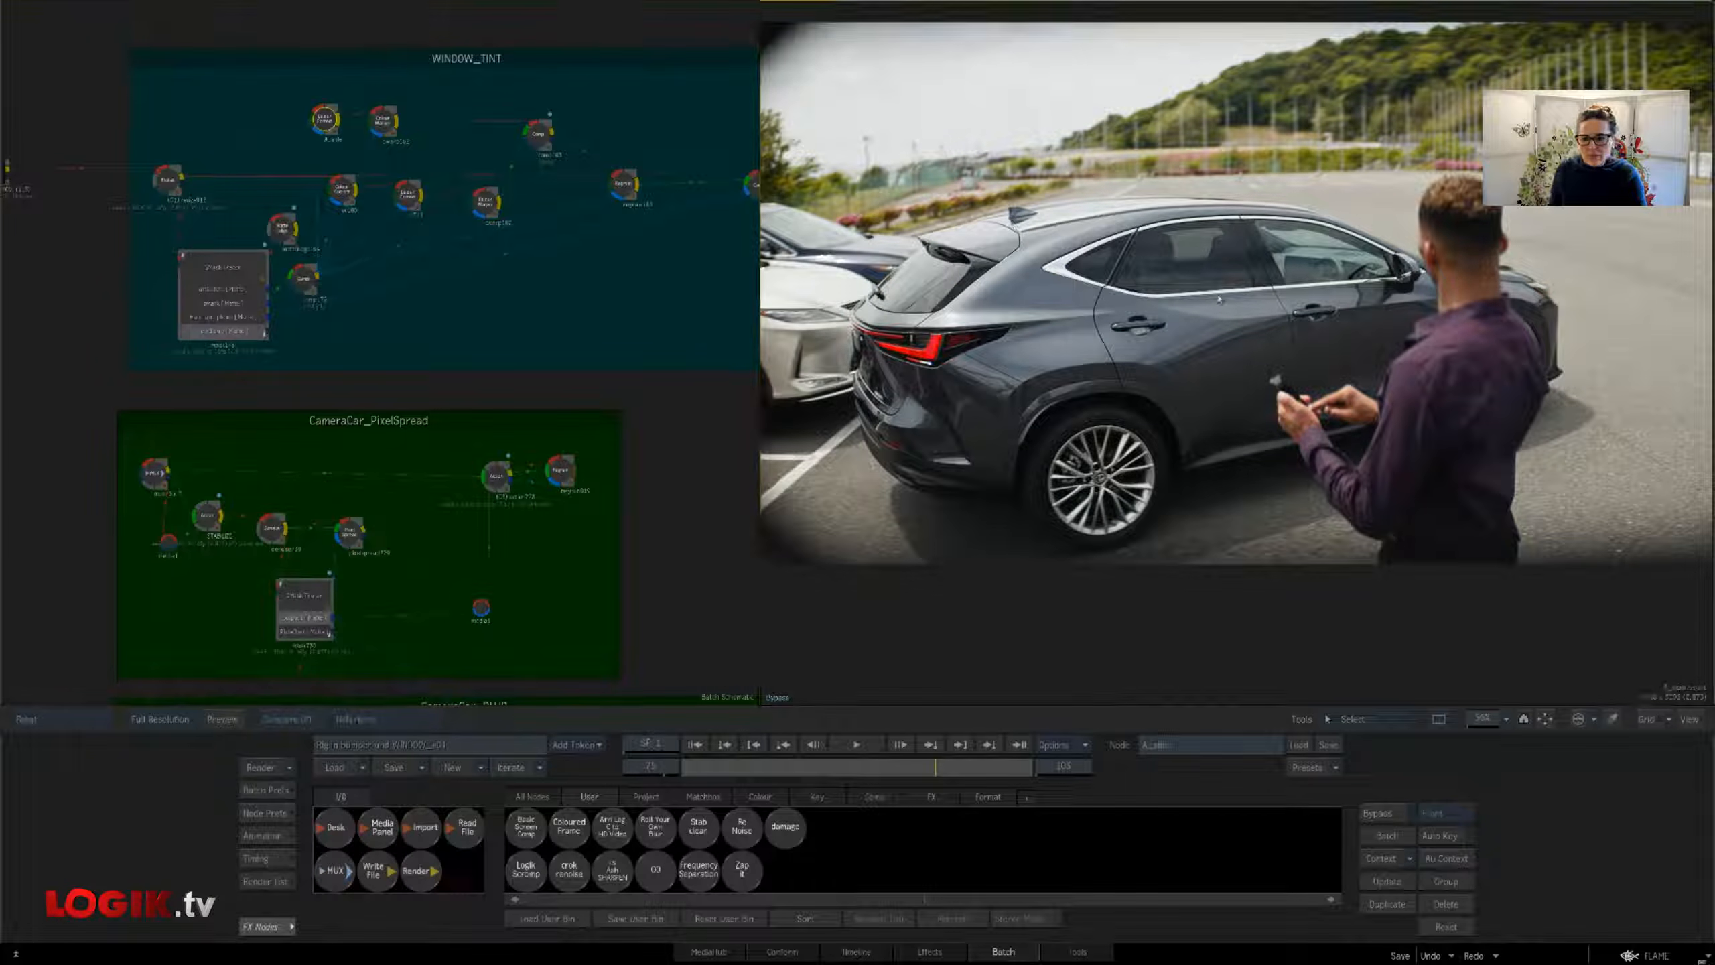
{"action": "double_click", "coordinate": [325, 119]}
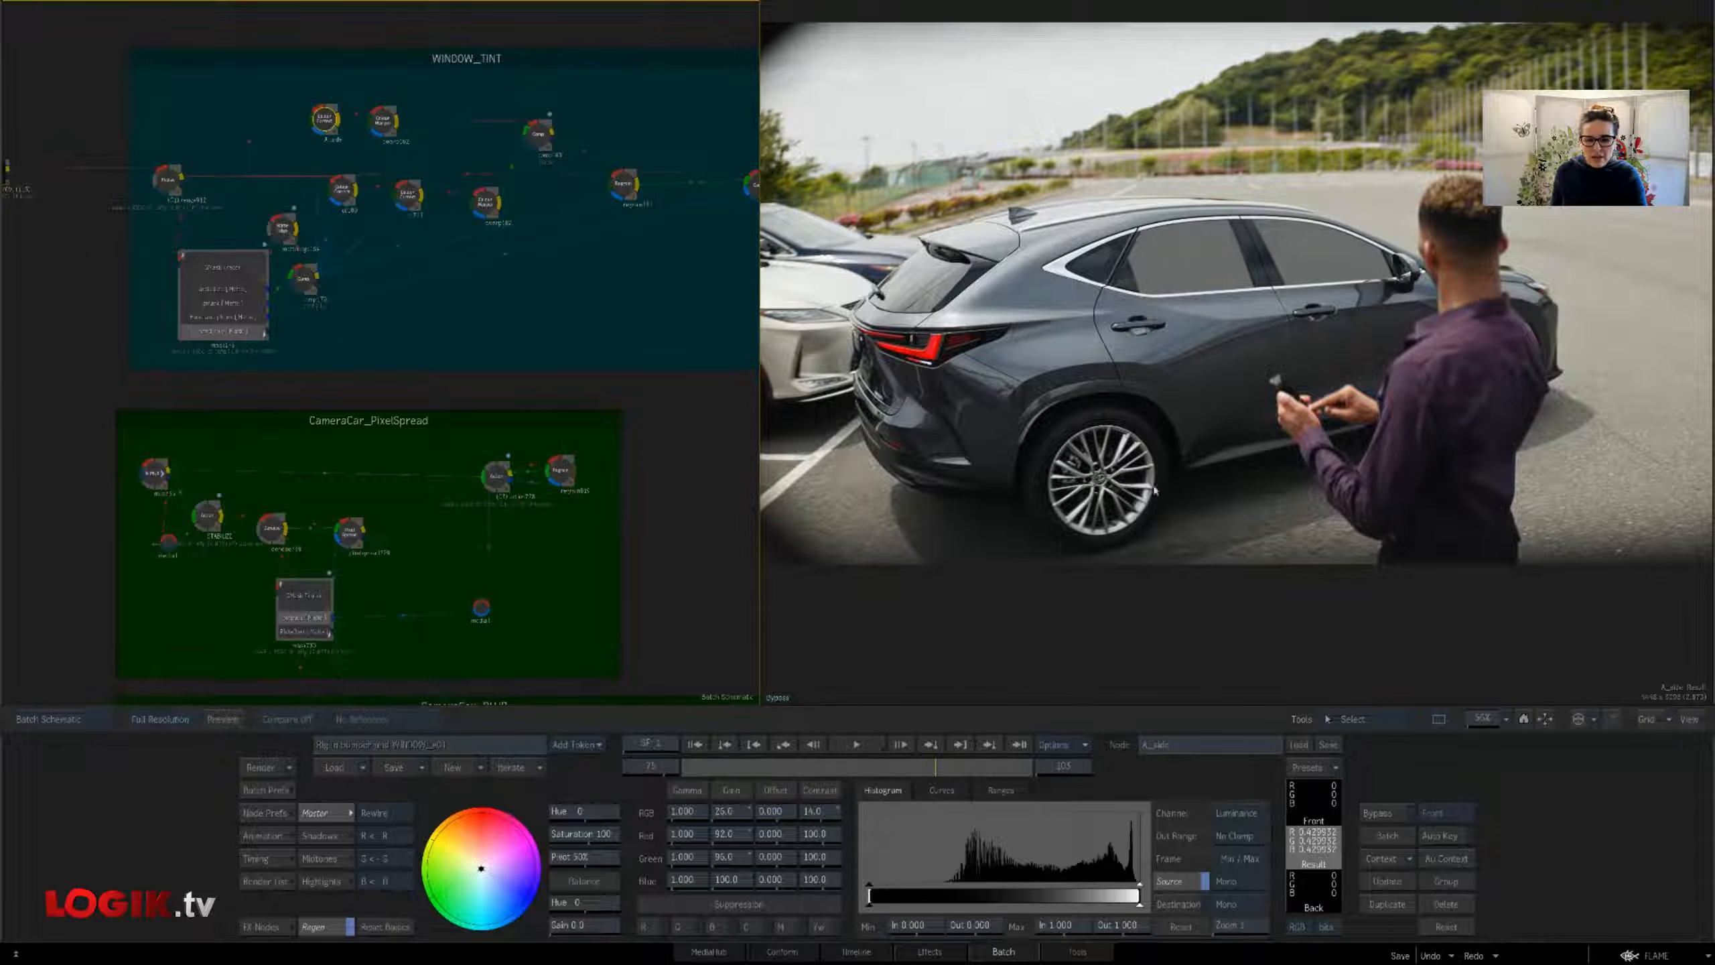
Compare the front input with the result of the first Colour Correct node in the WINDOW_TINT group
{"action": "key", "text": "F1"}
{"action": "key", "text": "F4"}
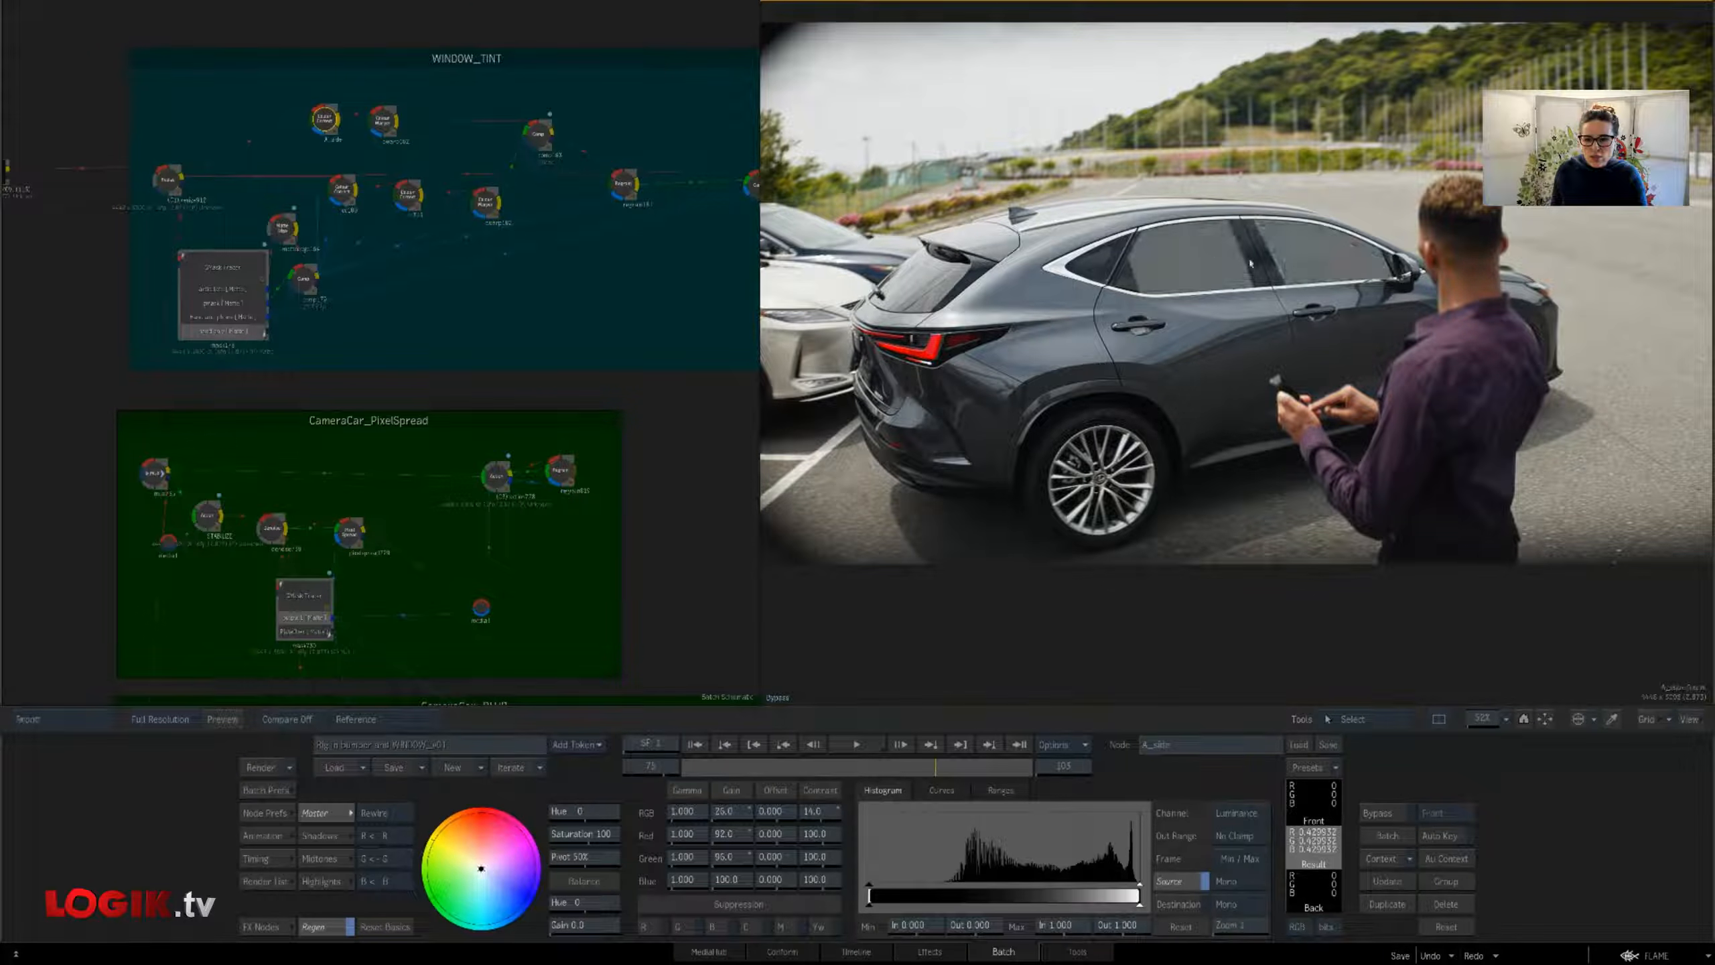
{"action": "key", "text": "F1"}
{"action": "key", "text": "F4"}
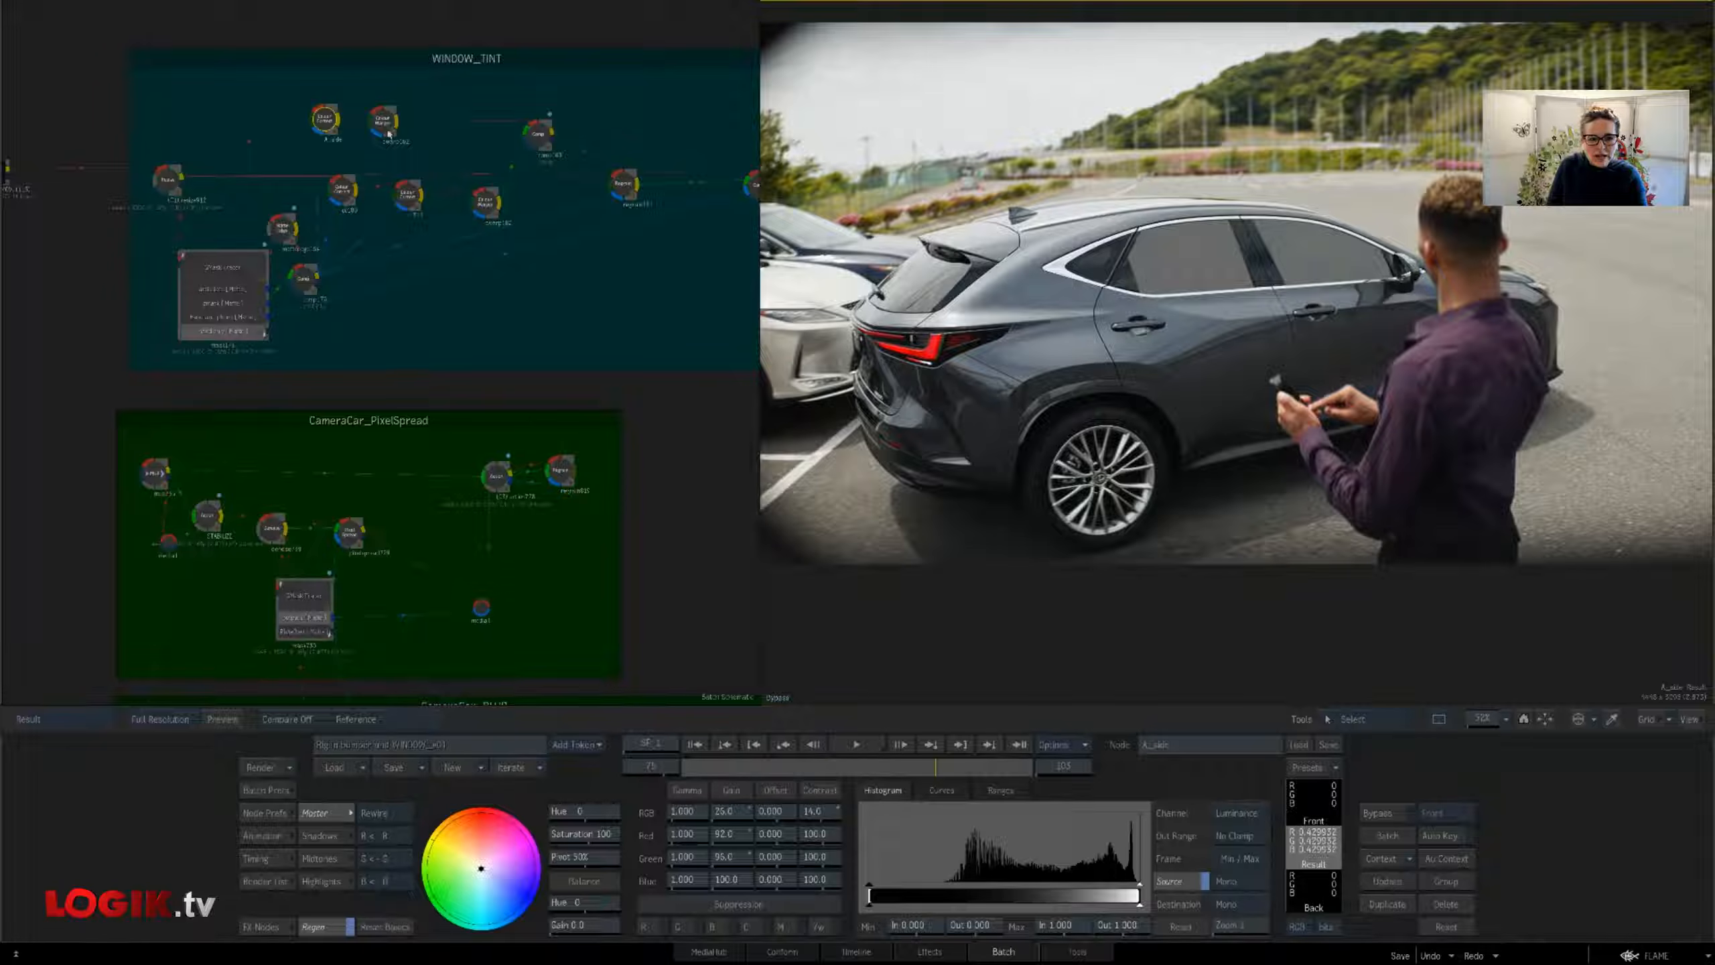
Step through the Colour Warper, Colour Correct, Comp and Regrain nodes in the WINDOW_TINT group
{"action": "left_click_drag", "start_coordinate": [386, 130], "coordinate": [394, 130]}
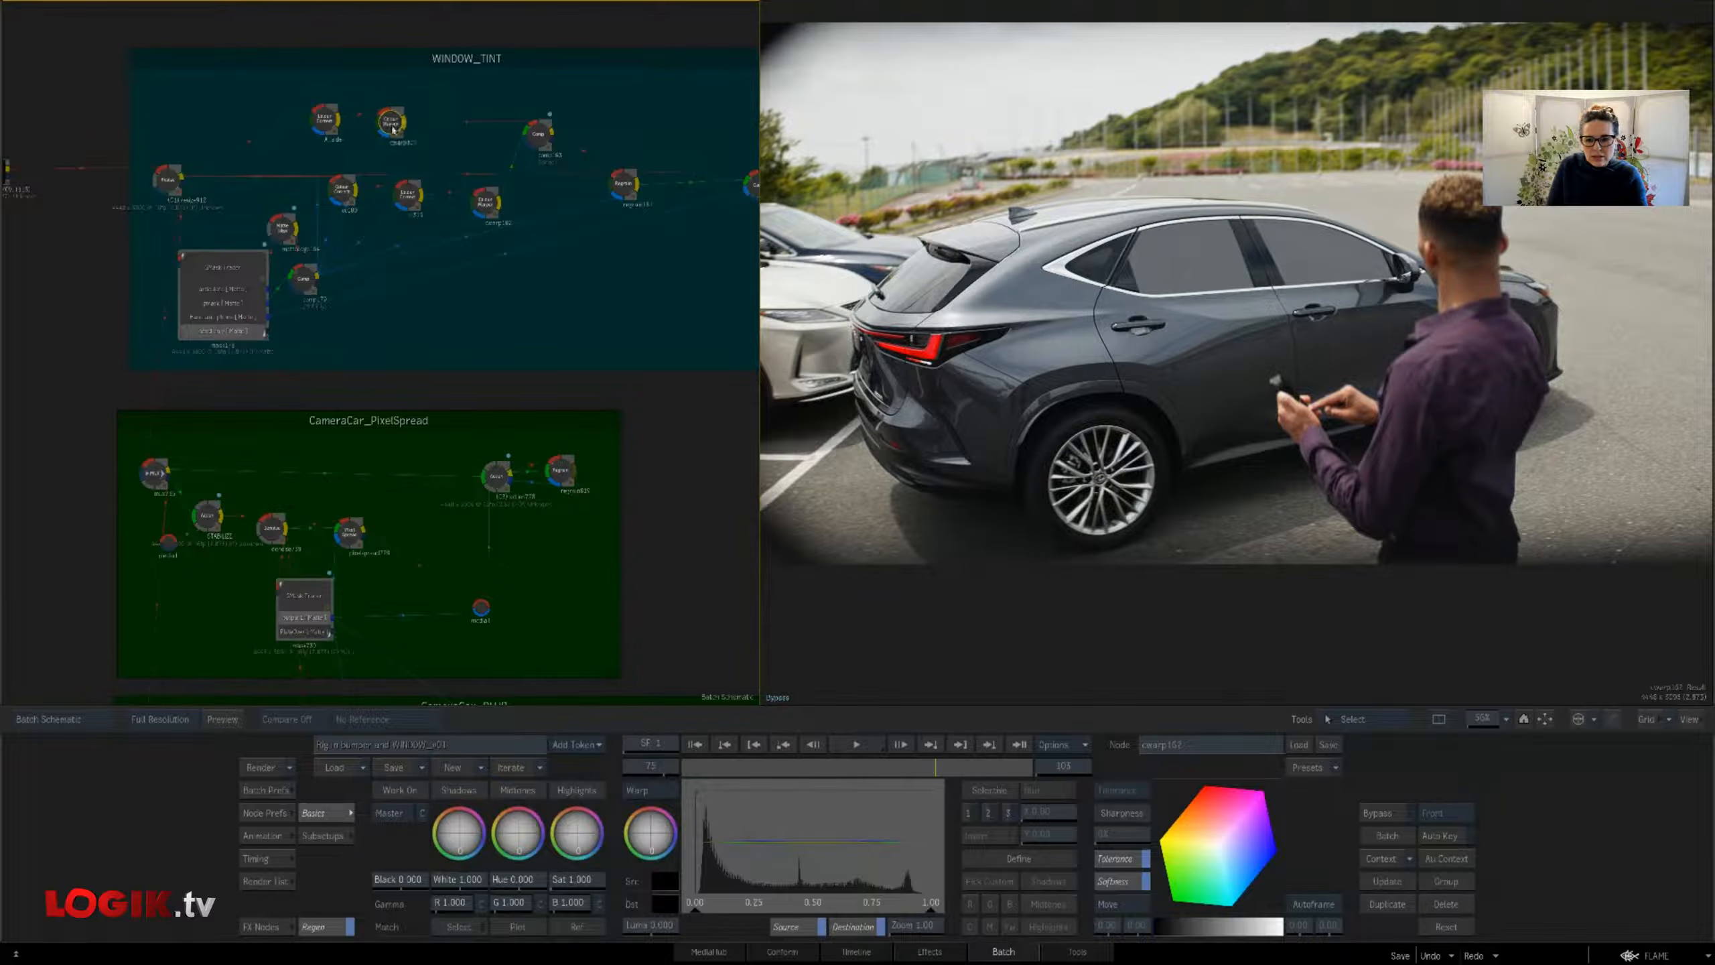
{"action": "left_click", "coordinate": [332, 122]}
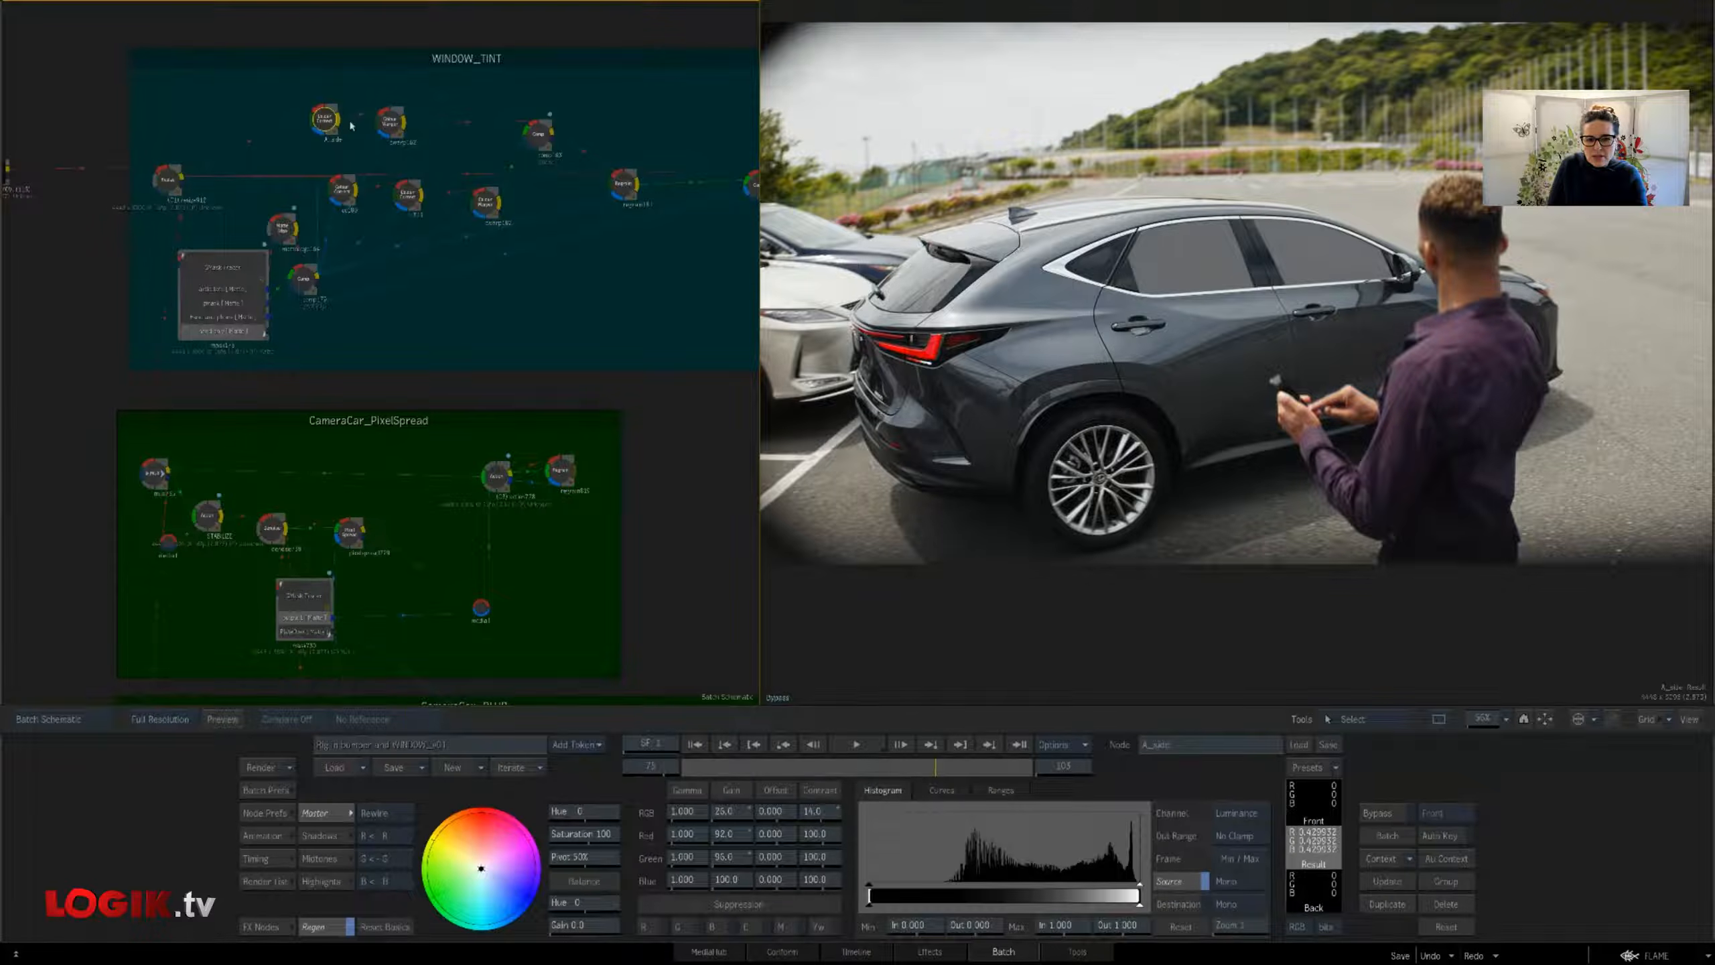
{"action": "left_click", "coordinate": [390, 123]}
{"action": "left_click", "coordinate": [540, 139]}
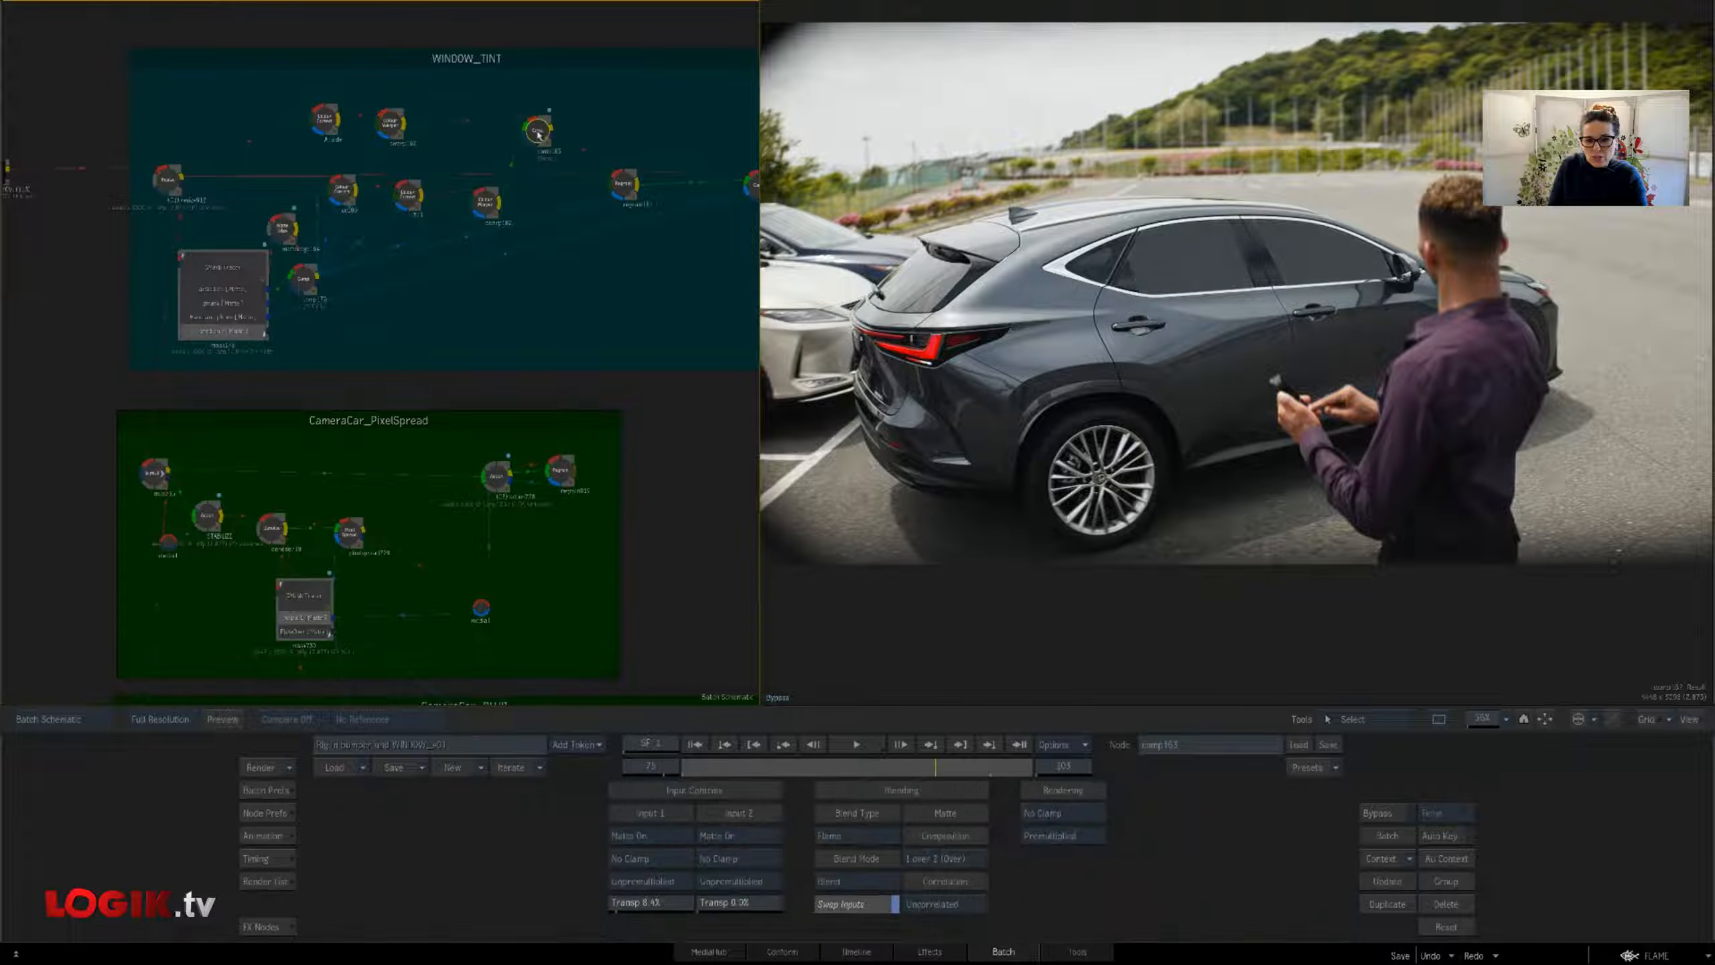
{"action": "left_click", "coordinate": [622, 192]}
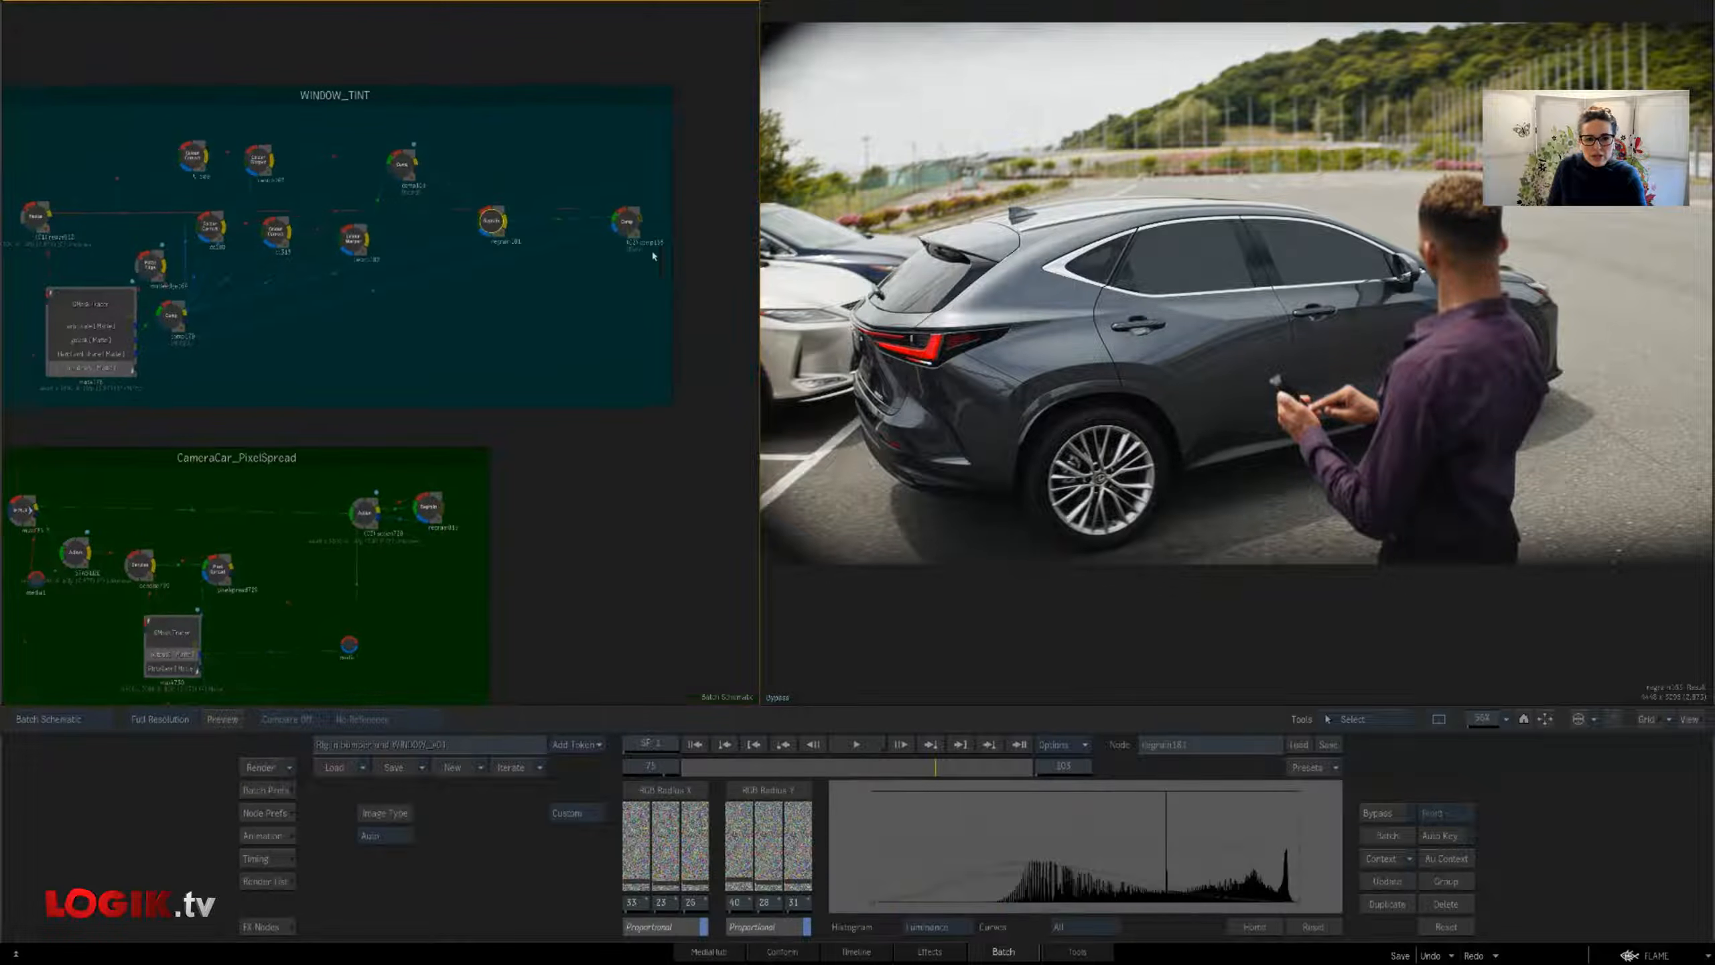
Show the Context 2 view and scrub through the shot to check the tinted windows
{"action": "key", "text": "2"}
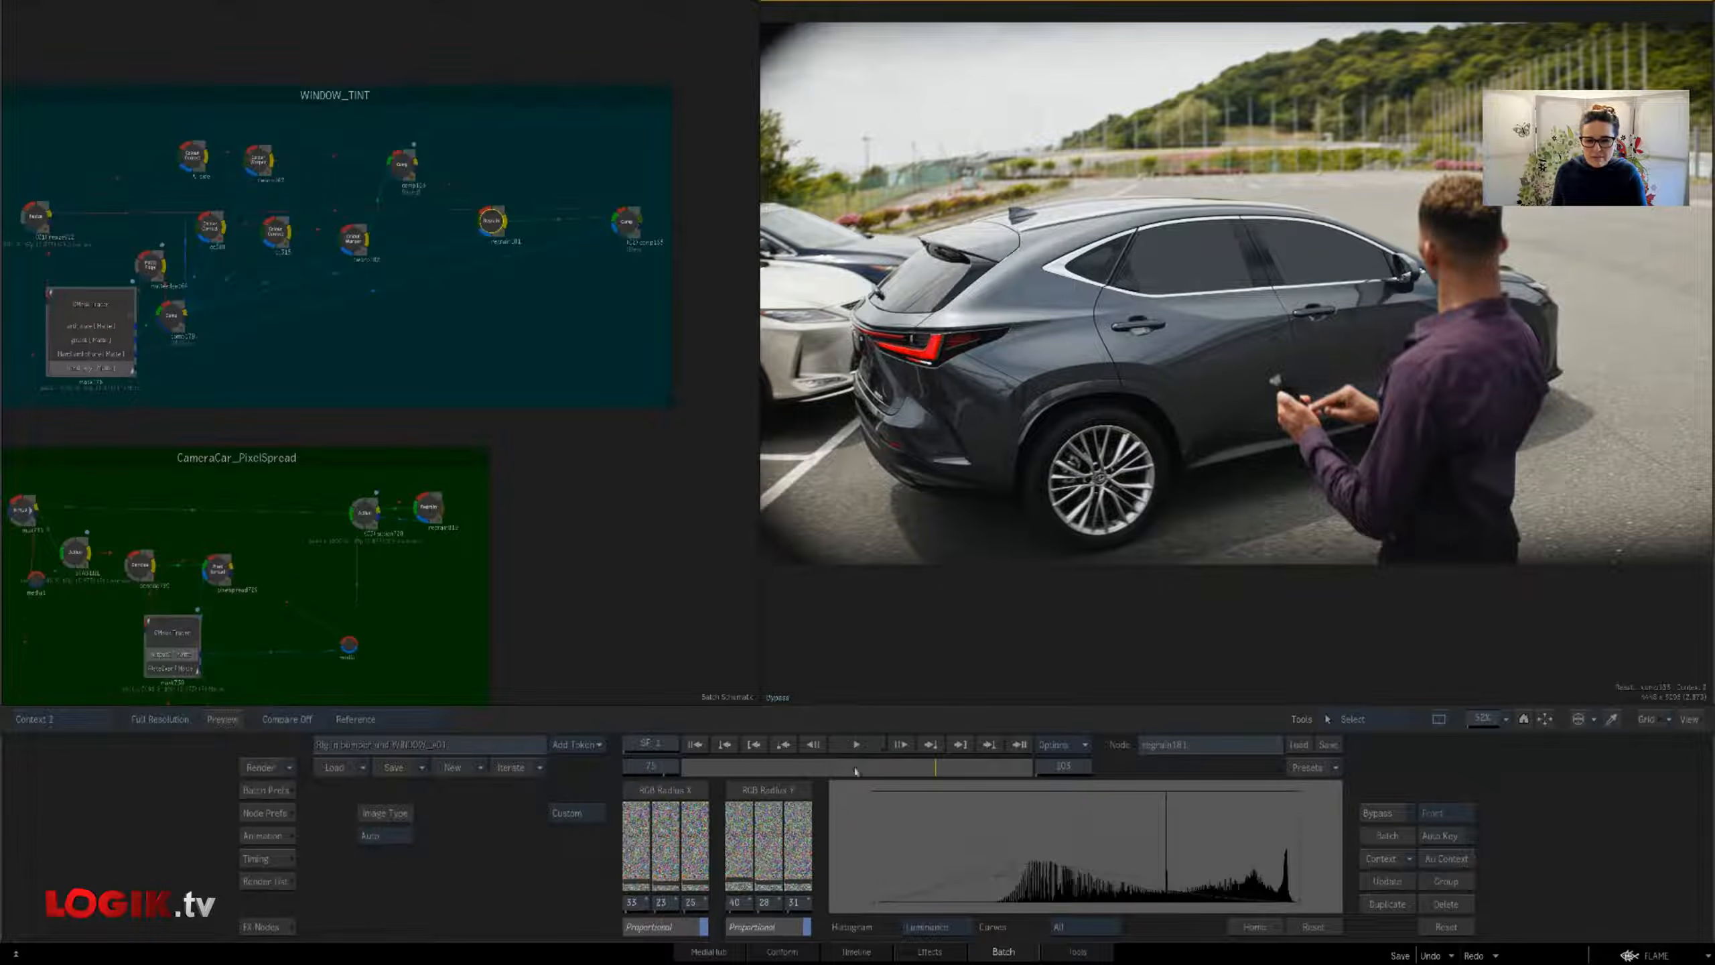
{"action": "left_click", "coordinate": [855, 771]}
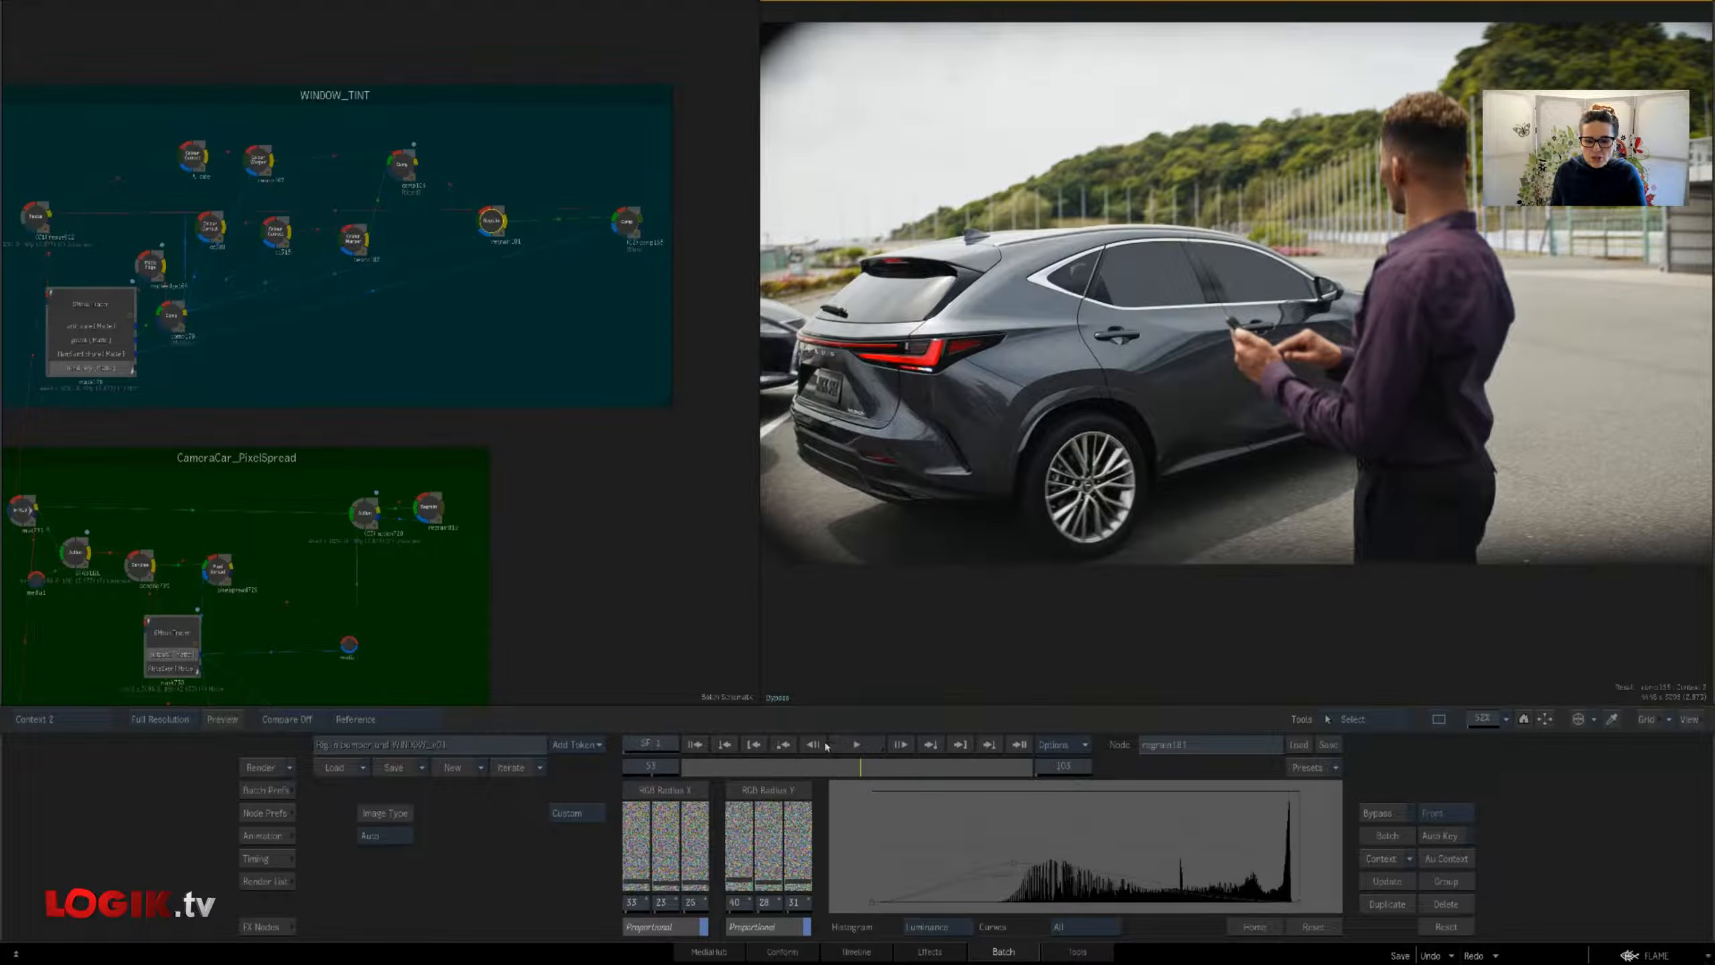
{"action": "left_click_drag", "start_coordinate": [804, 768], "coordinate": [783, 768]}
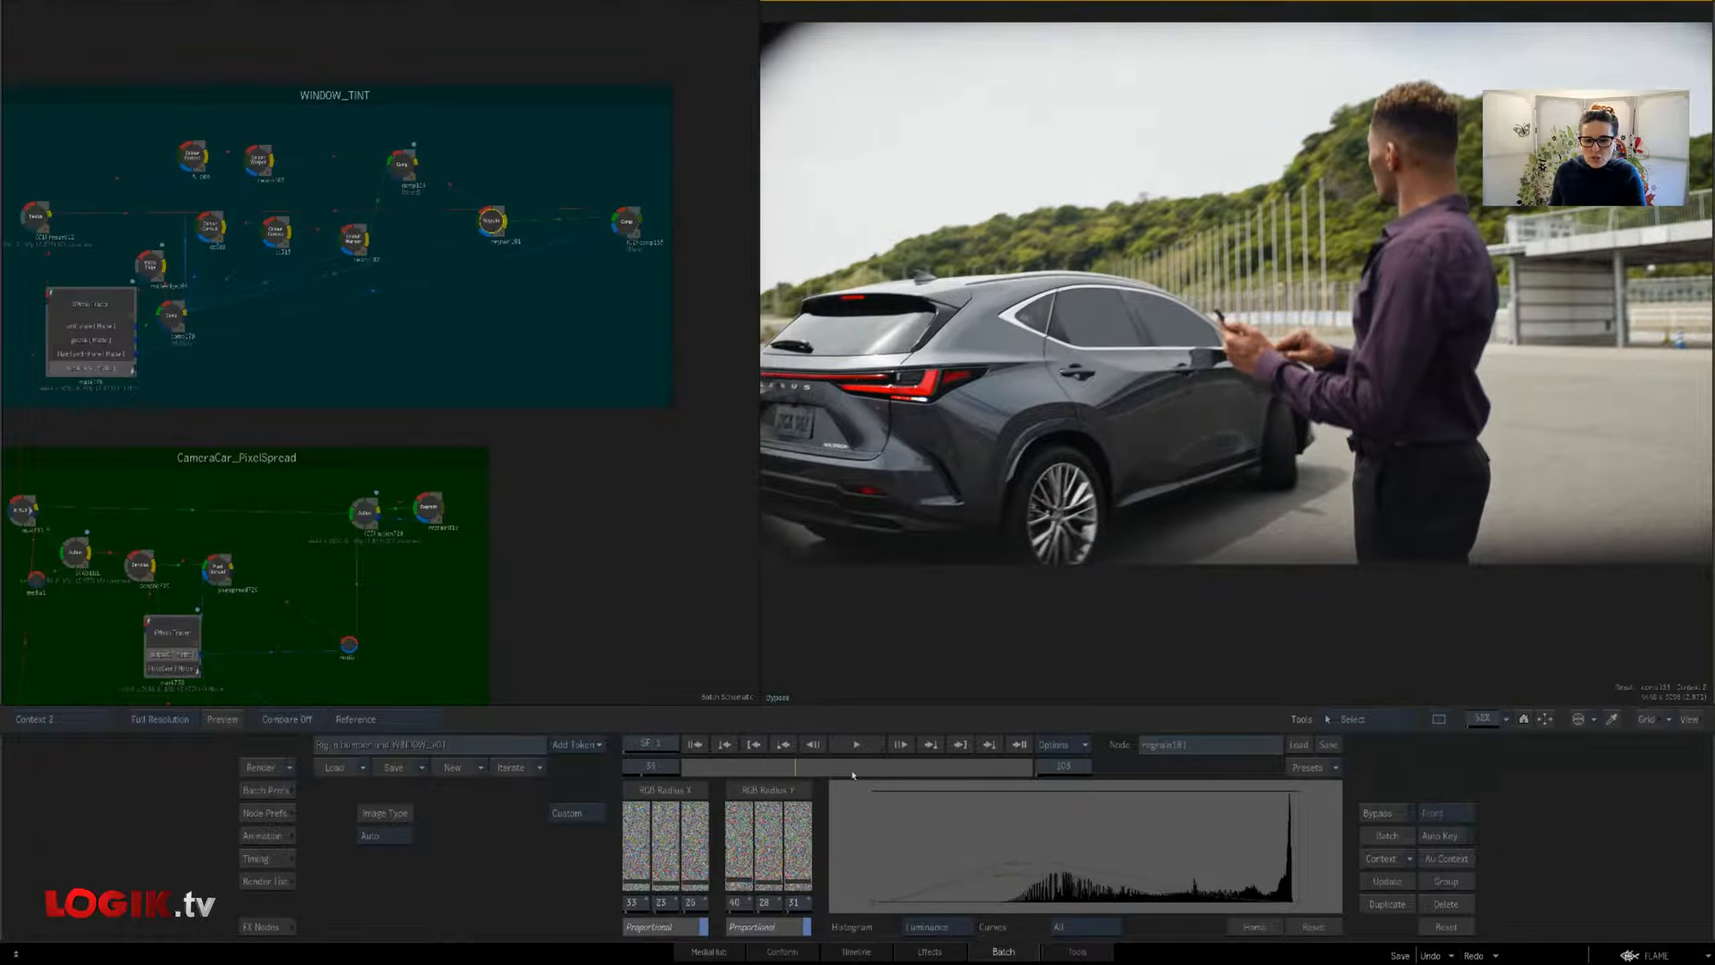
Set the RGB gain of the first Colour Correct node in the WINDOW_TINT group to 100
{"action": "left_click_drag", "start_coordinate": [411, 487], "coordinate": [621, 470]}
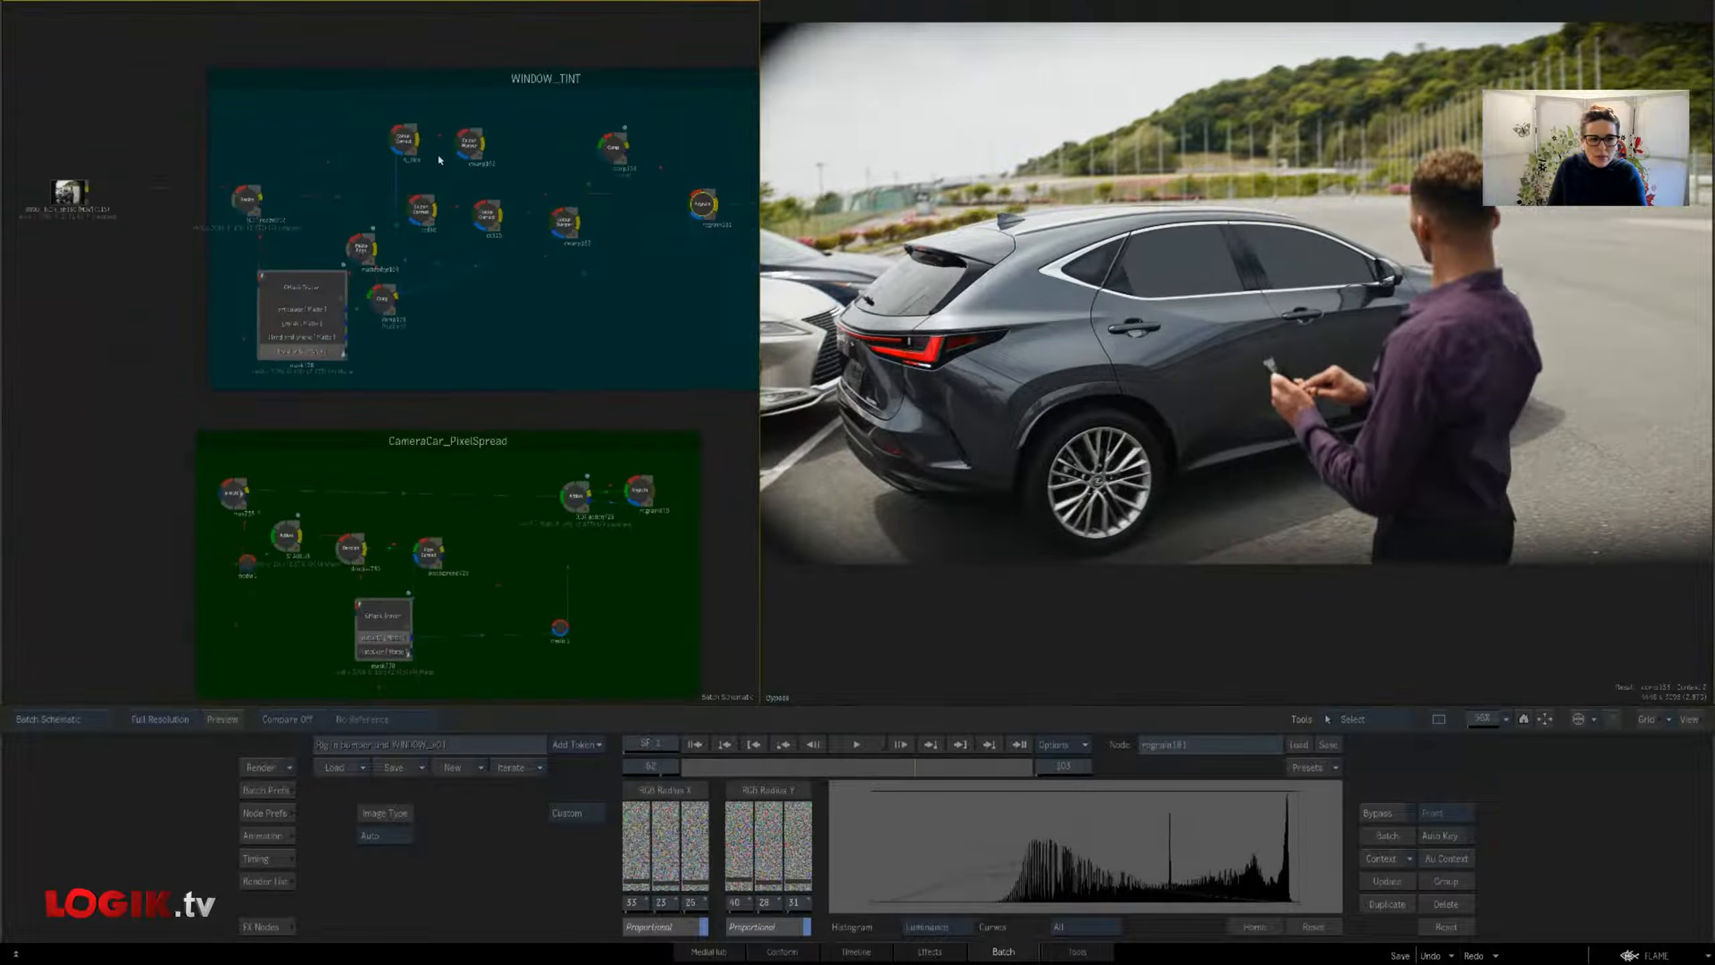
{"action": "left_click", "coordinate": [405, 142]}
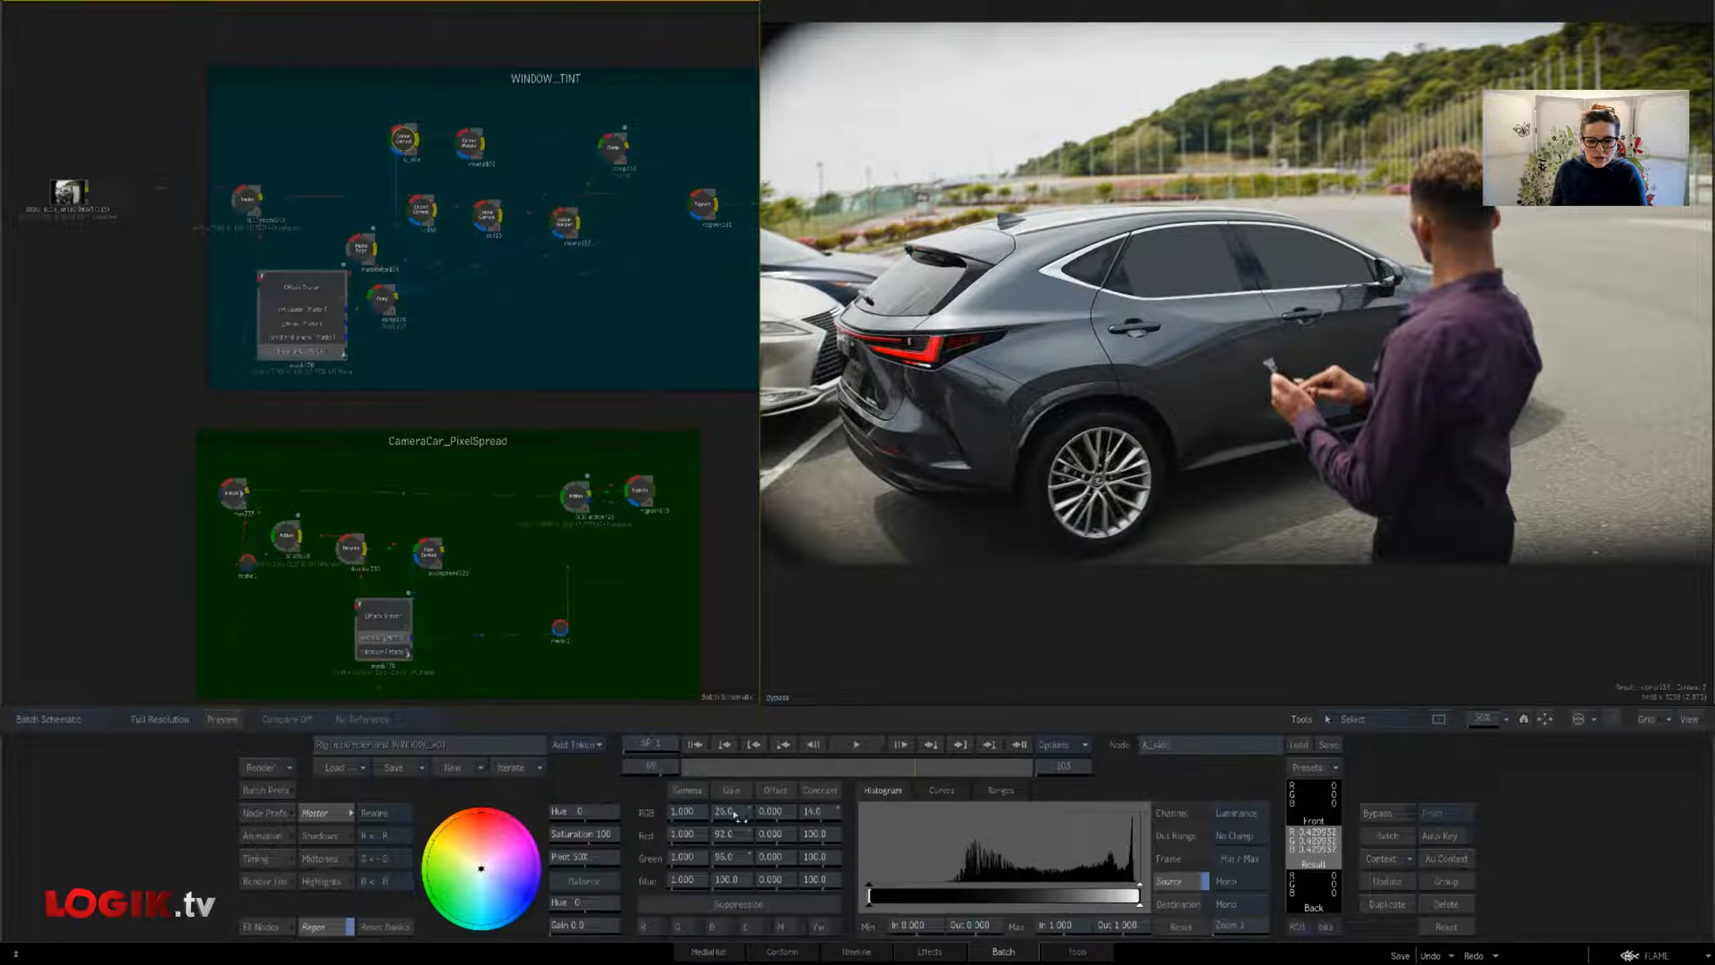
{"action": "left_click_drag", "start_coordinate": [743, 817], "coordinate": [794, 843]}
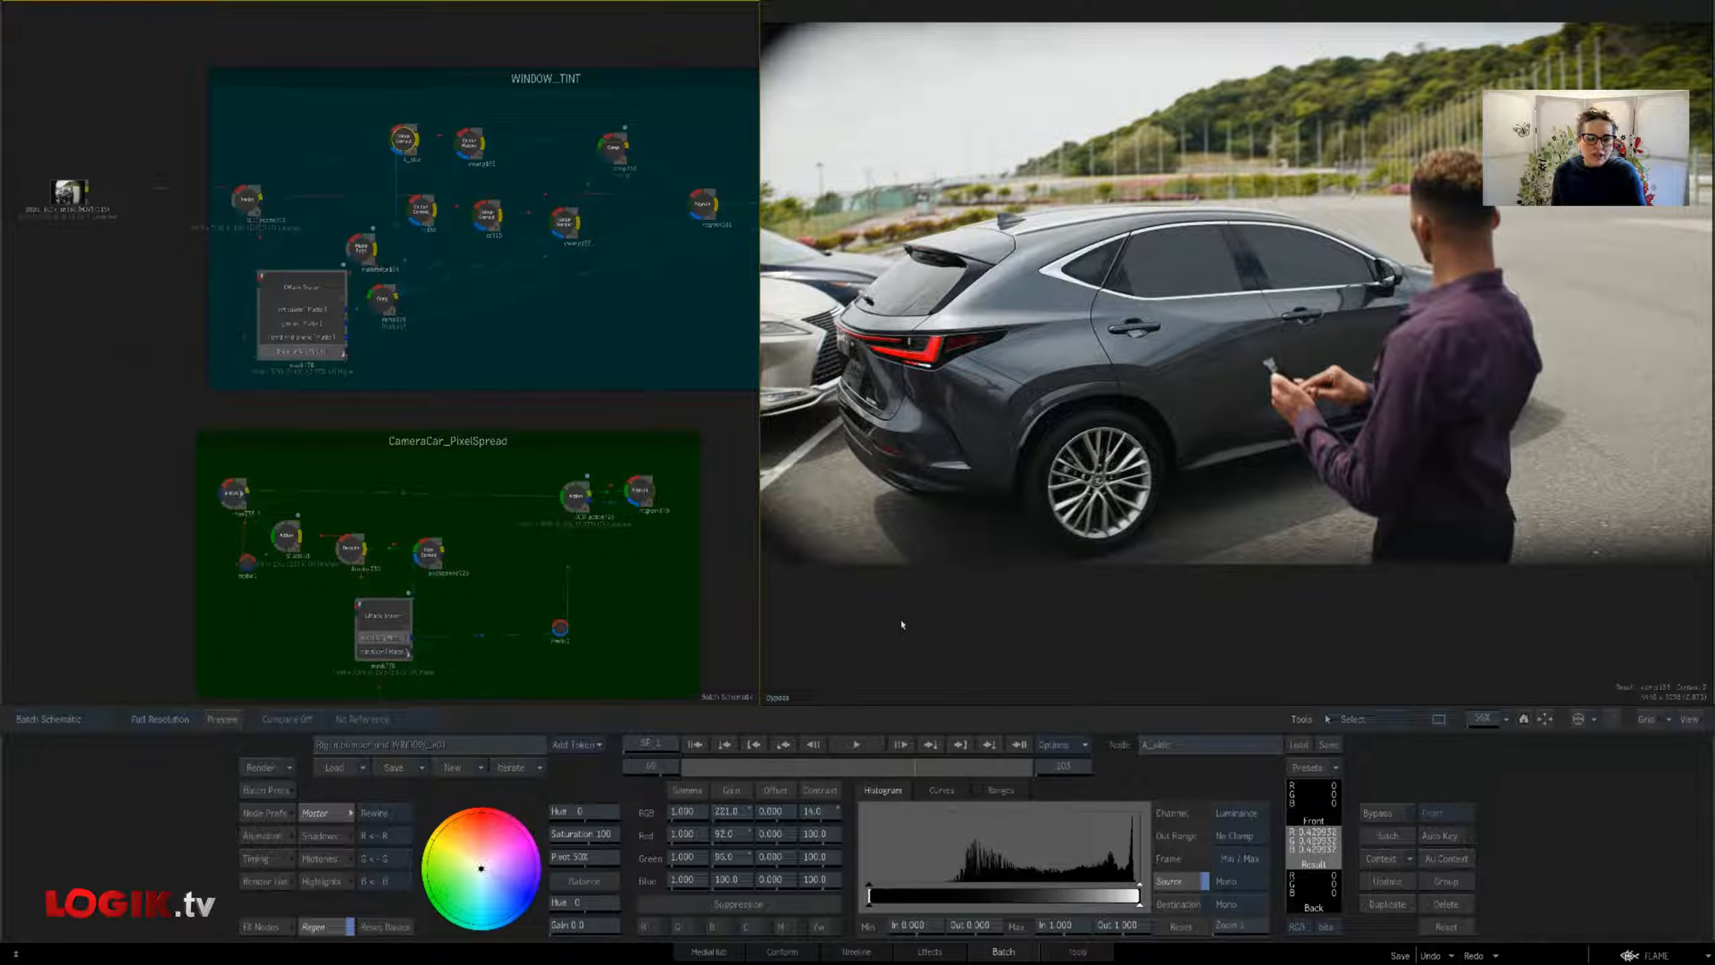
{"action": "left_click_drag", "start_coordinate": [735, 521], "coordinate": [674, 502]}
{"action": "left_click_drag", "start_coordinate": [737, 811], "coordinate": [743, 813]}
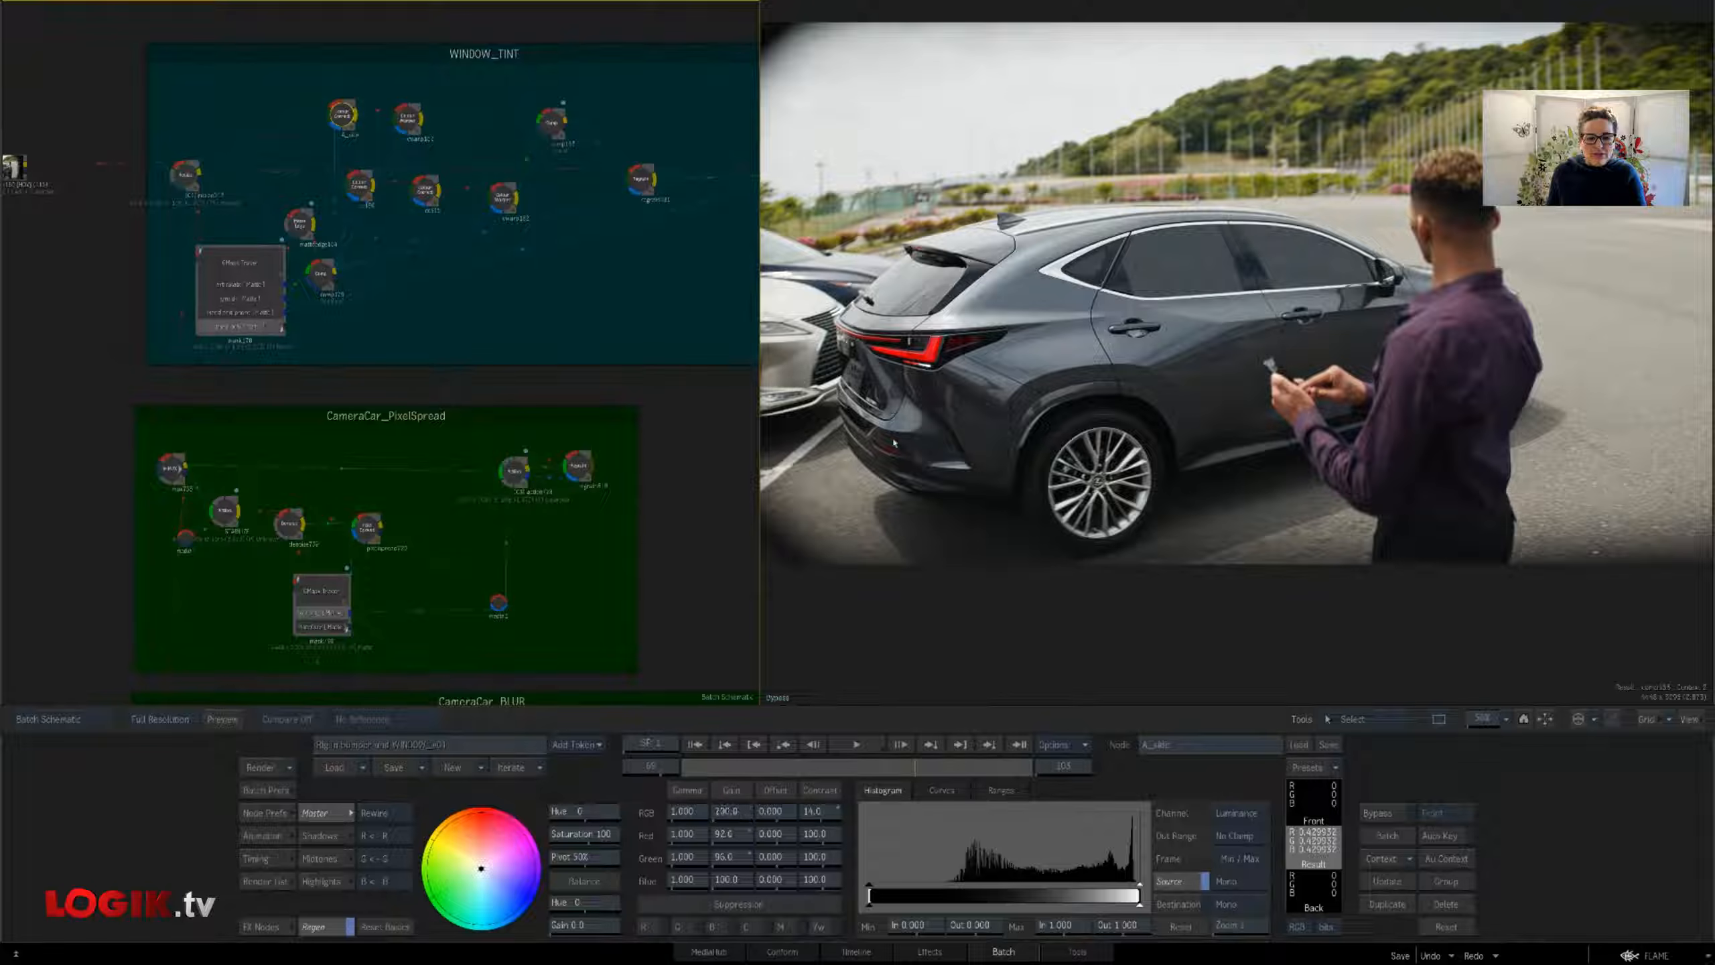
Inspect the stabilising Action, Pixel Spread and final Action nodes of the CameraCar_PixelSpread group, with the shot at frame 72
{"action": "left_click_drag", "start_coordinate": [520, 370], "coordinate": [619, 125]}
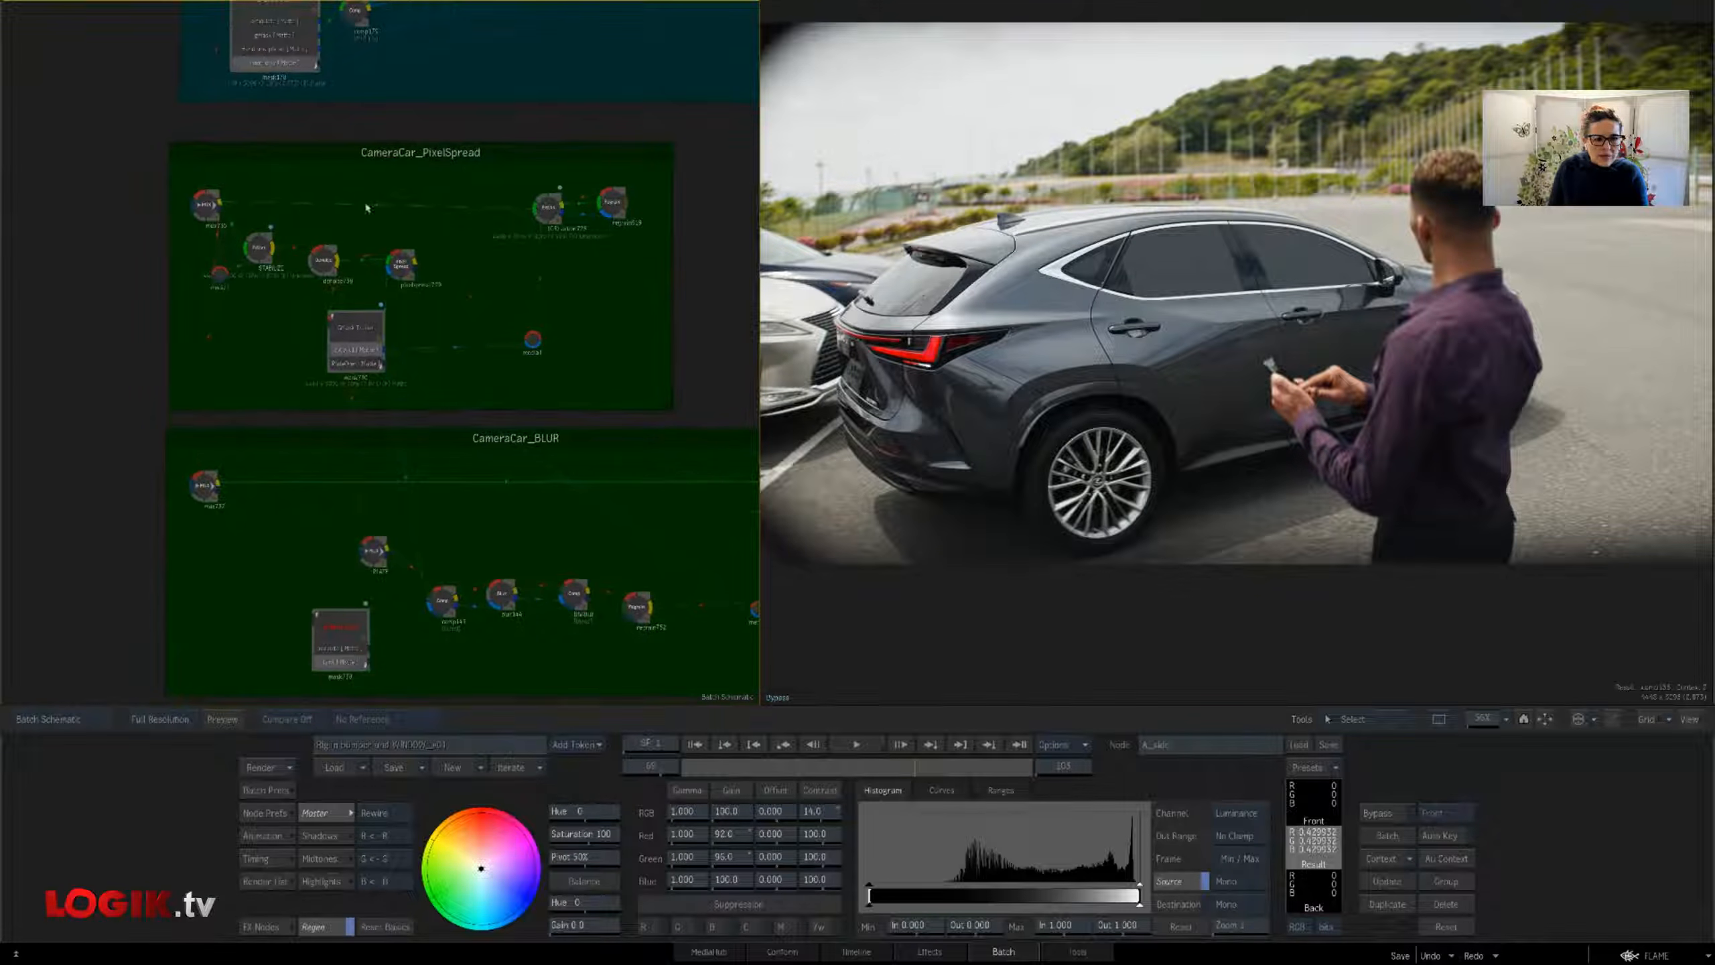
{"action": "left_click_drag", "start_coordinate": [979, 594], "coordinate": [1040, 527]}
{"action": "left_click_drag", "start_coordinate": [1475, 719], "coordinate": [1498, 721]}
{"action": "left_click_drag", "start_coordinate": [1056, 477], "coordinate": [1320, 552]}
{"action": "left_click_drag", "start_coordinate": [544, 381], "coordinate": [473, 367]}
{"action": "double_click", "coordinate": [197, 241]}
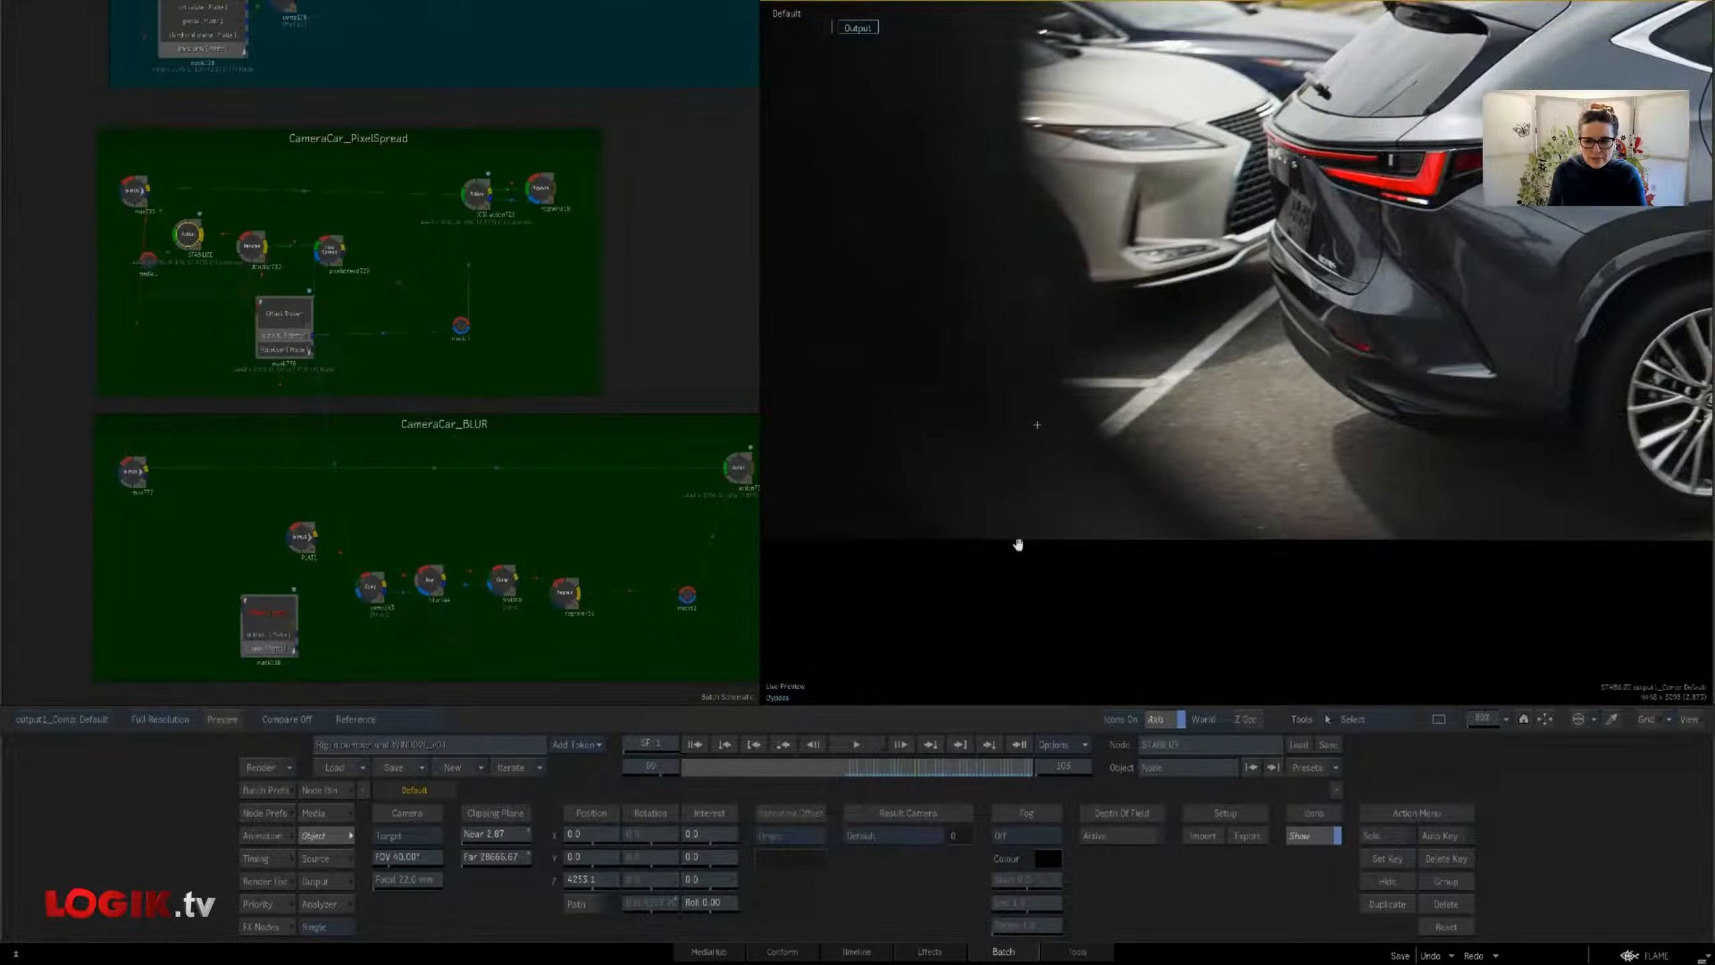
{"action": "left_click_drag", "start_coordinate": [1018, 544], "coordinate": [557, 699]}
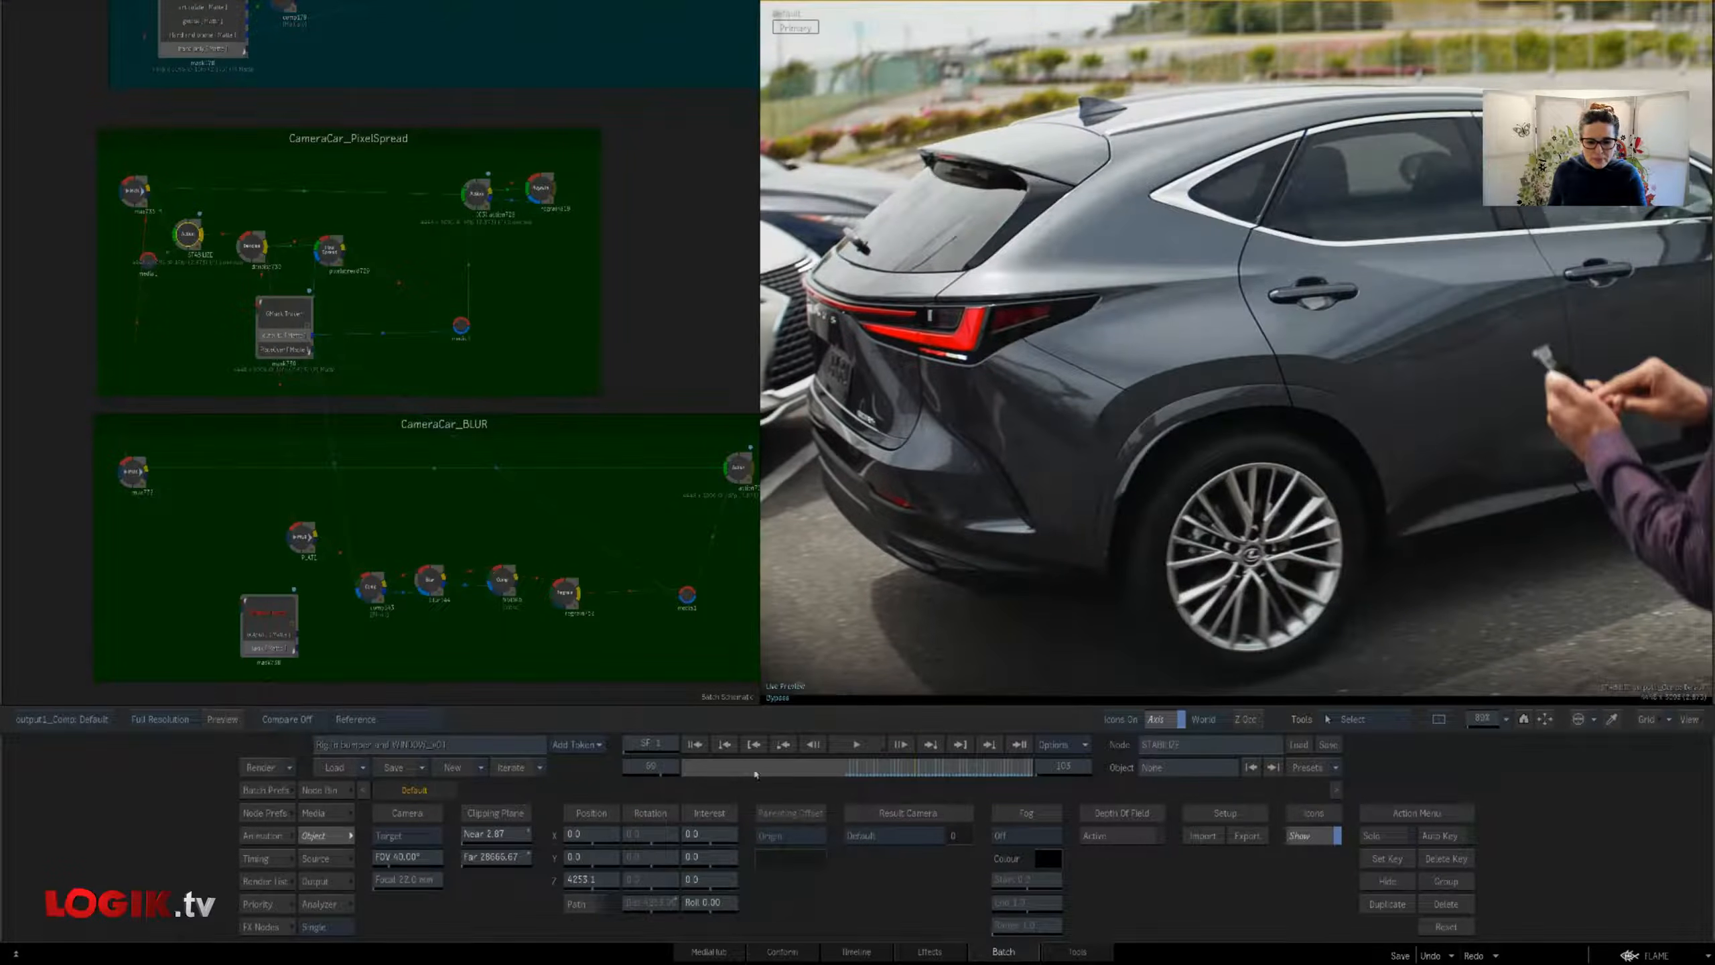
{"action": "left_click_drag", "start_coordinate": [871, 771], "coordinate": [914, 791]}
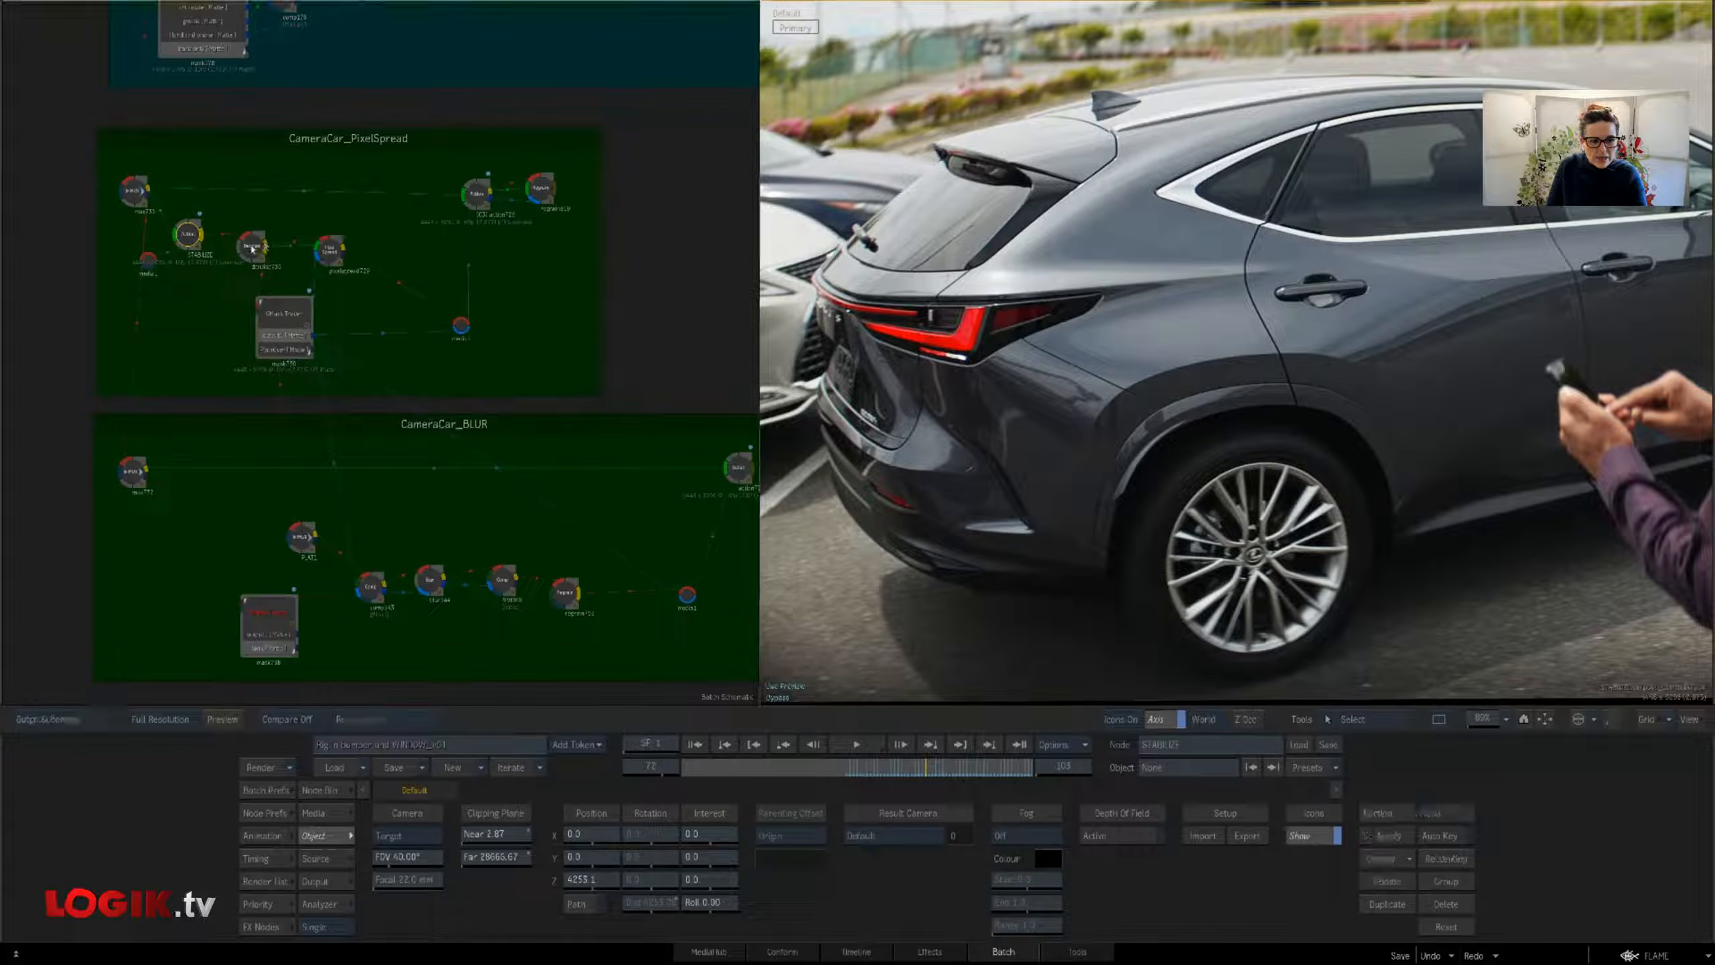
{"action": "left_click", "coordinate": [329, 250]}
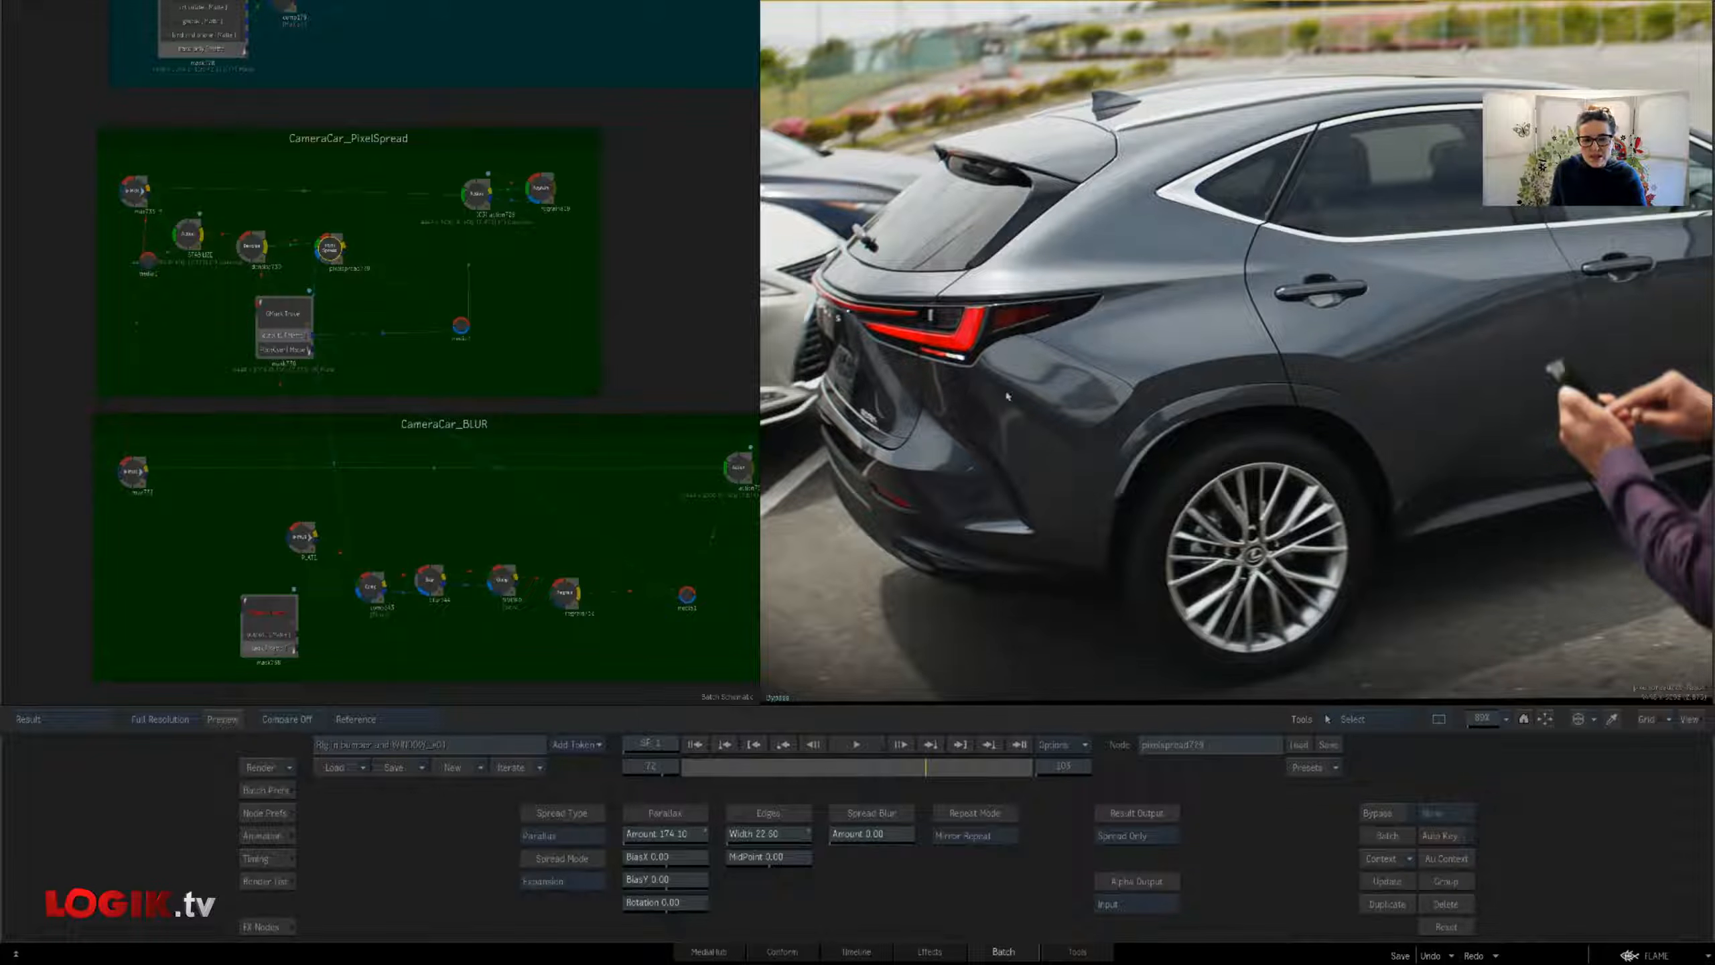
{"action": "left_click", "coordinate": [477, 198]}
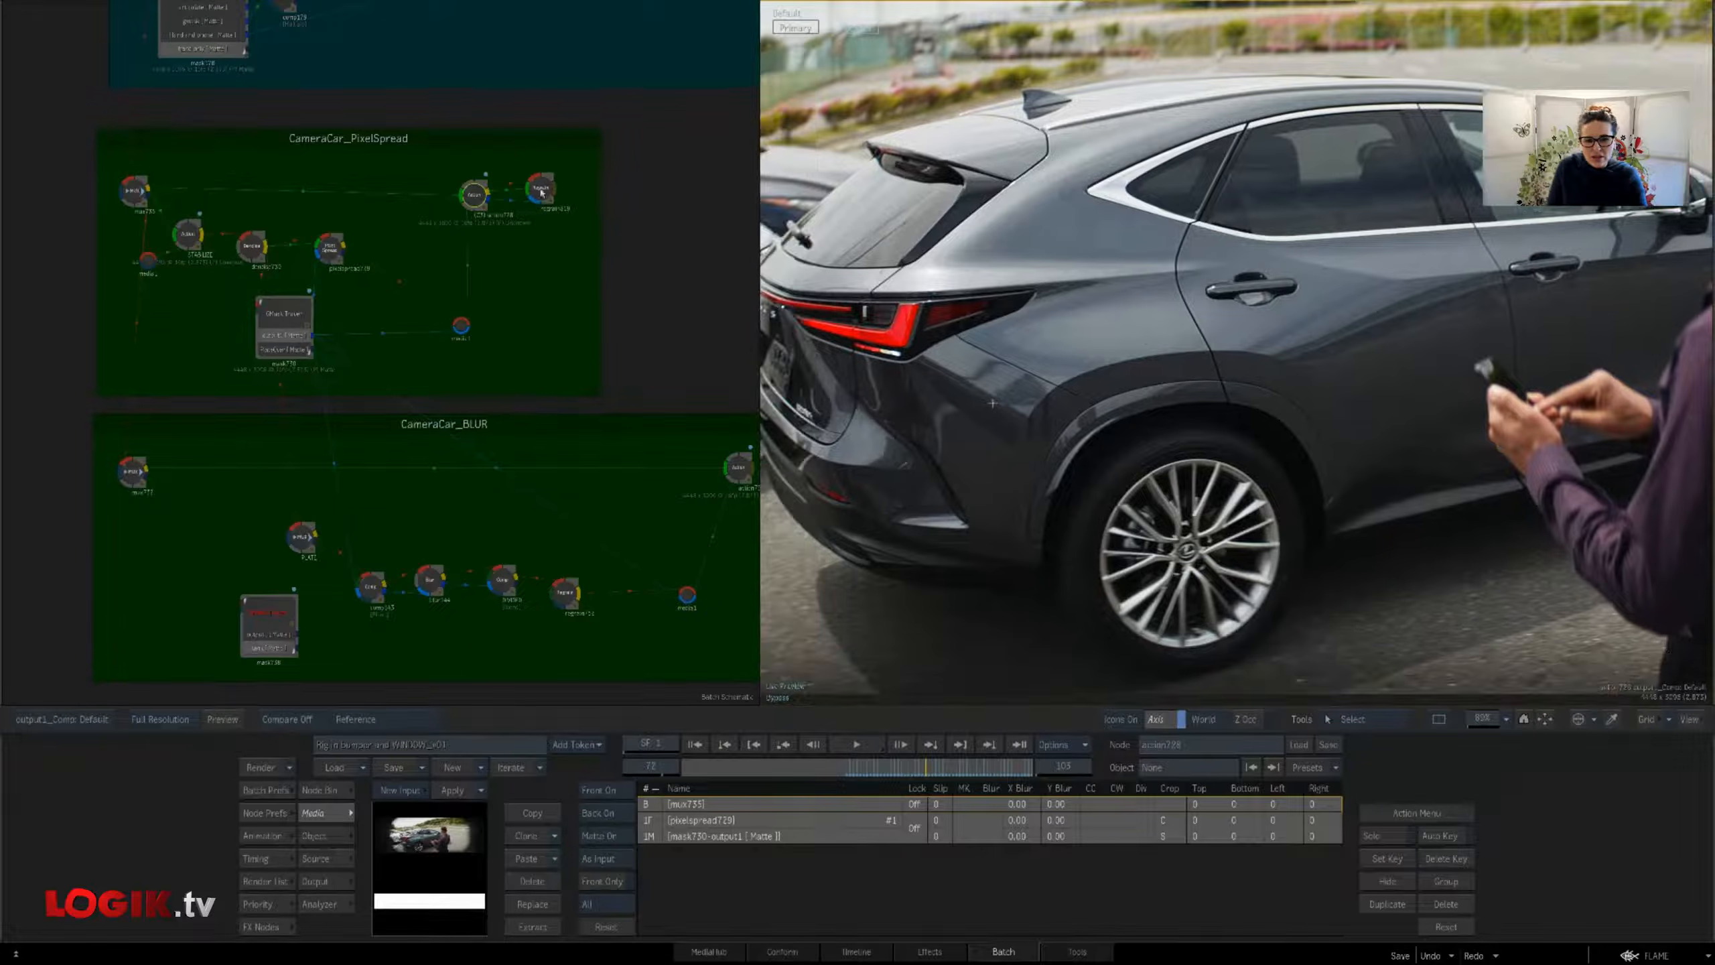
Assign the Regrain node at the end of the CameraCar_PixelSpread group to Context 3
{"action": "left_click", "coordinate": [552, 217]}
{"action": "key", "text": "c"}
{"action": "left_click", "coordinate": [539, 194]}
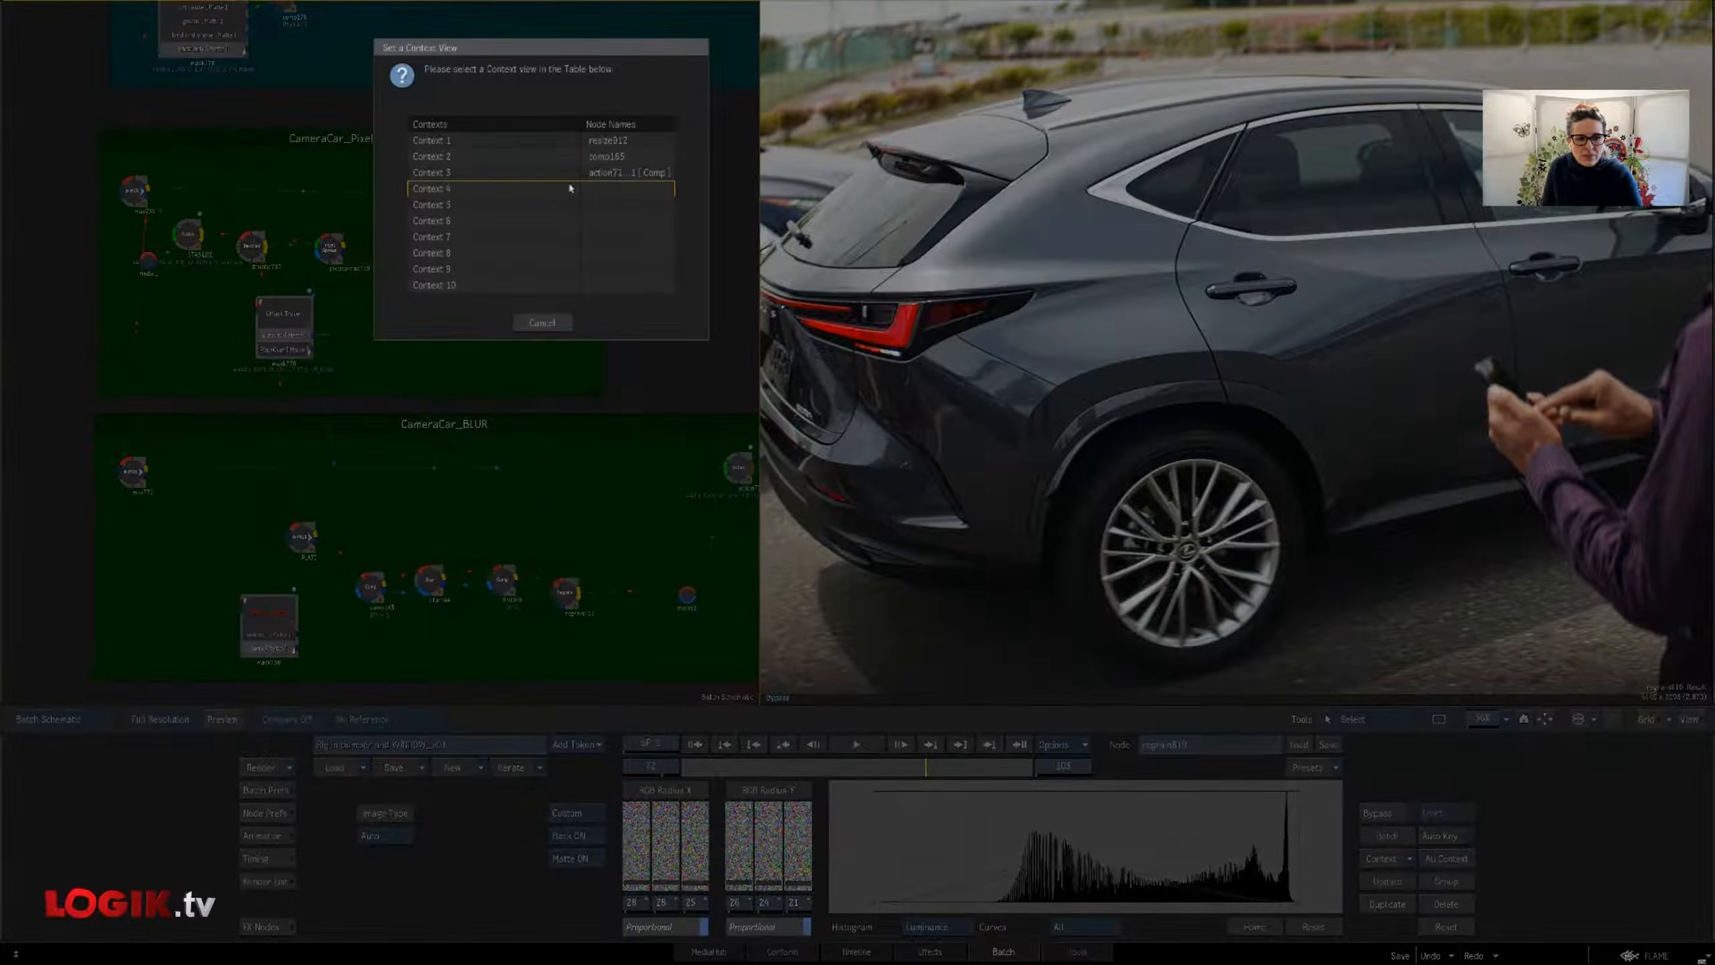
{"action": "left_click", "coordinate": [614, 173]}
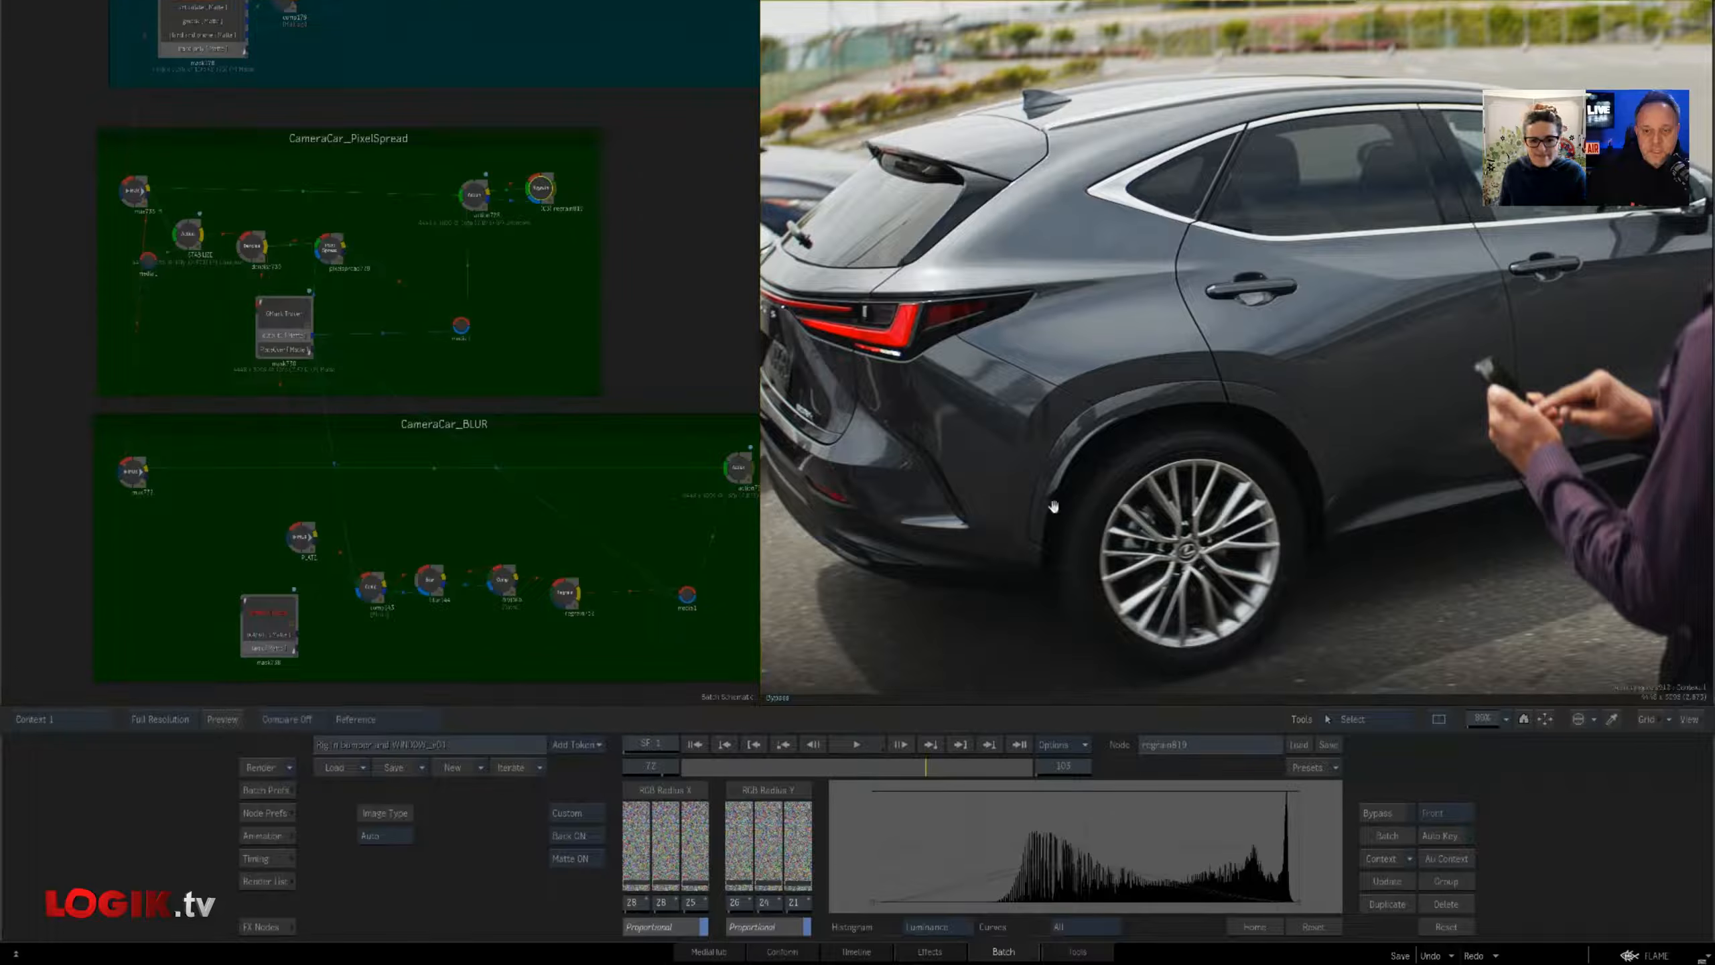
Scrub through the shot in the Context 3 view to check the cleaned rear bumper from several angles
{"action": "left_click_drag", "start_coordinate": [1033, 519], "coordinate": [1127, 461]}
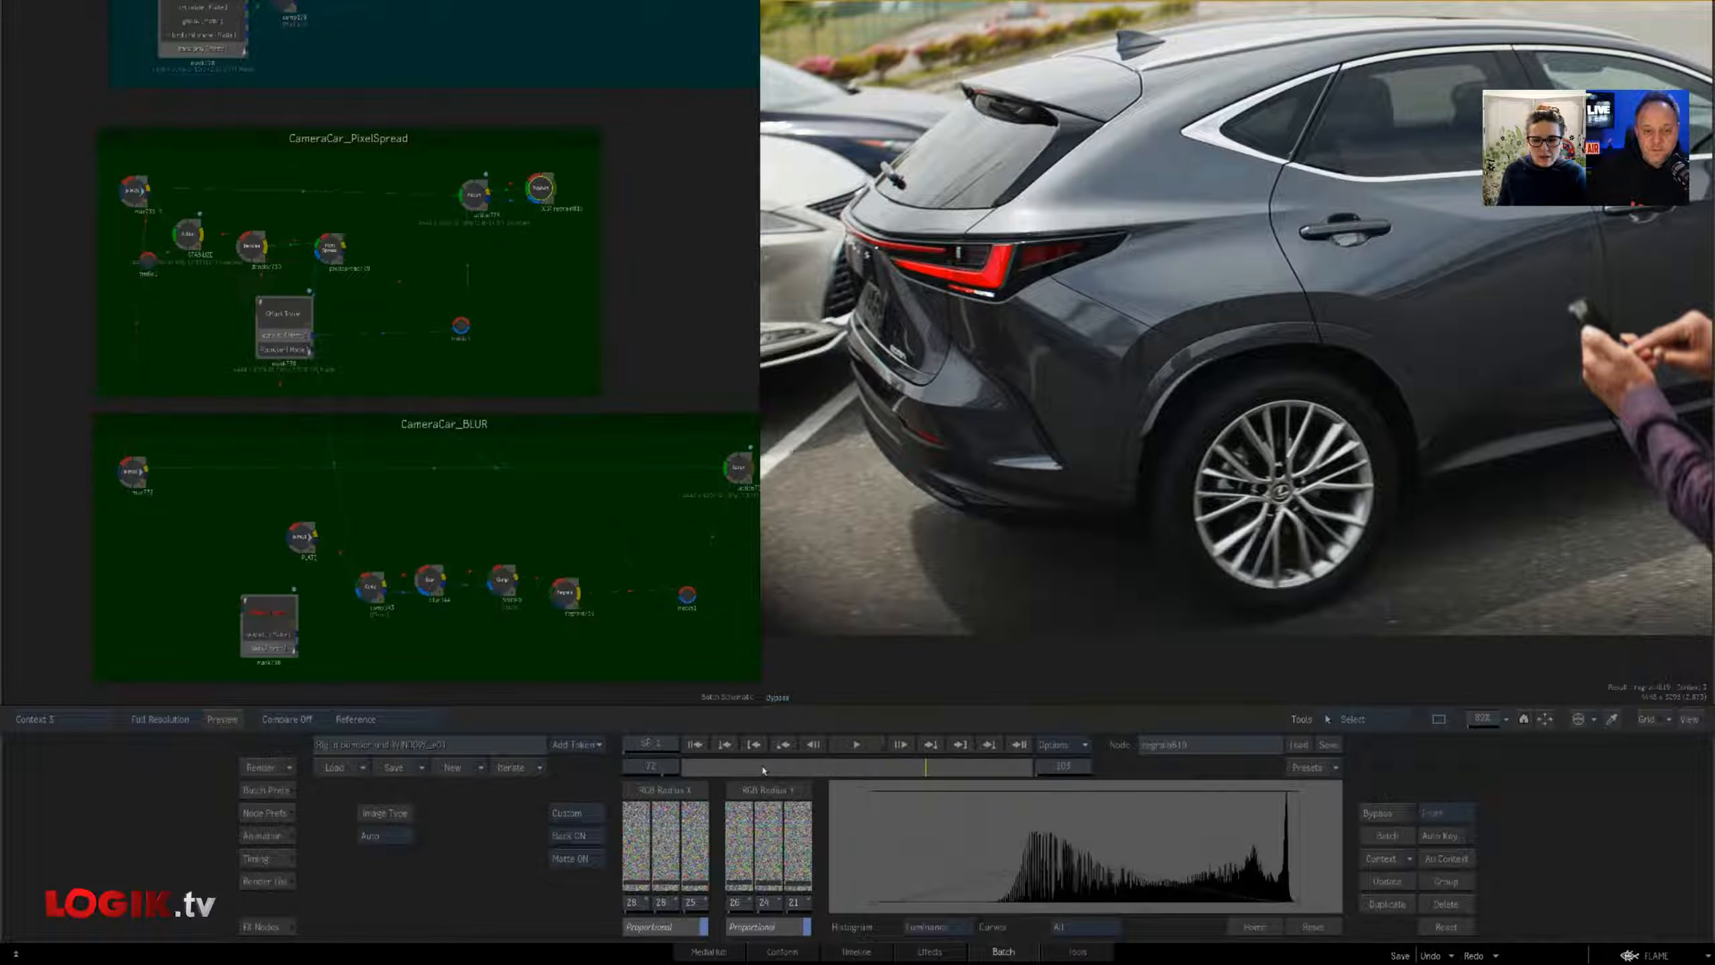
{"action": "left_click", "coordinate": [760, 768]}
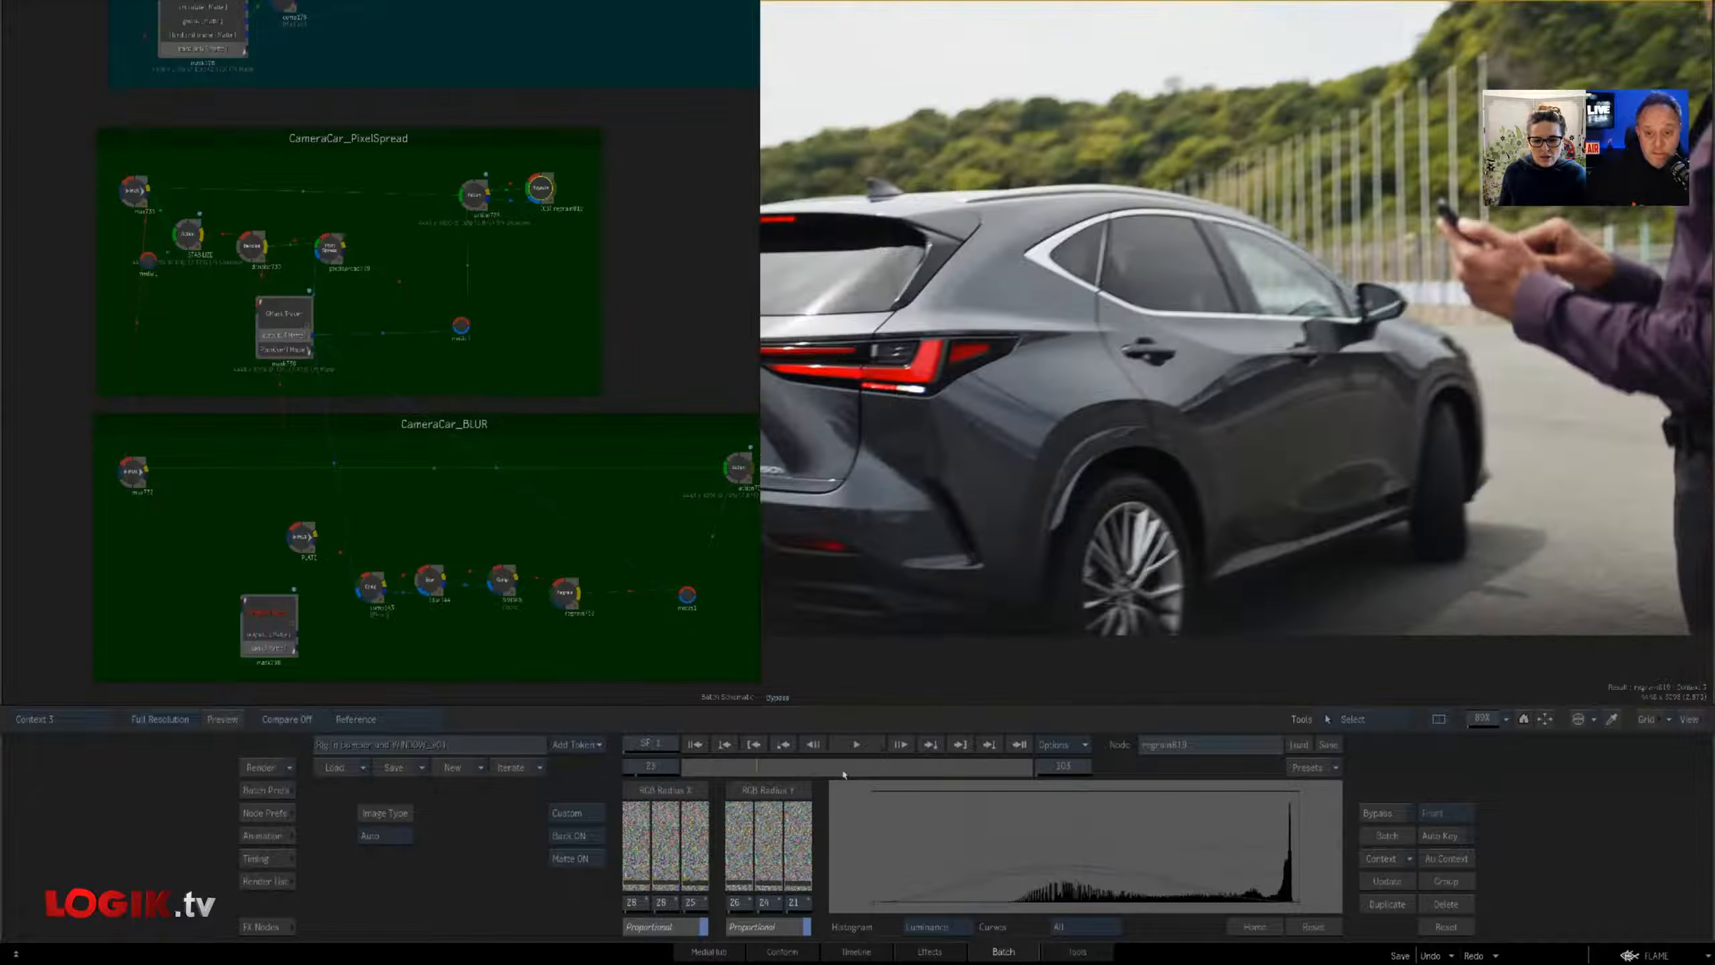
{"action": "left_click", "coordinate": [844, 775]}
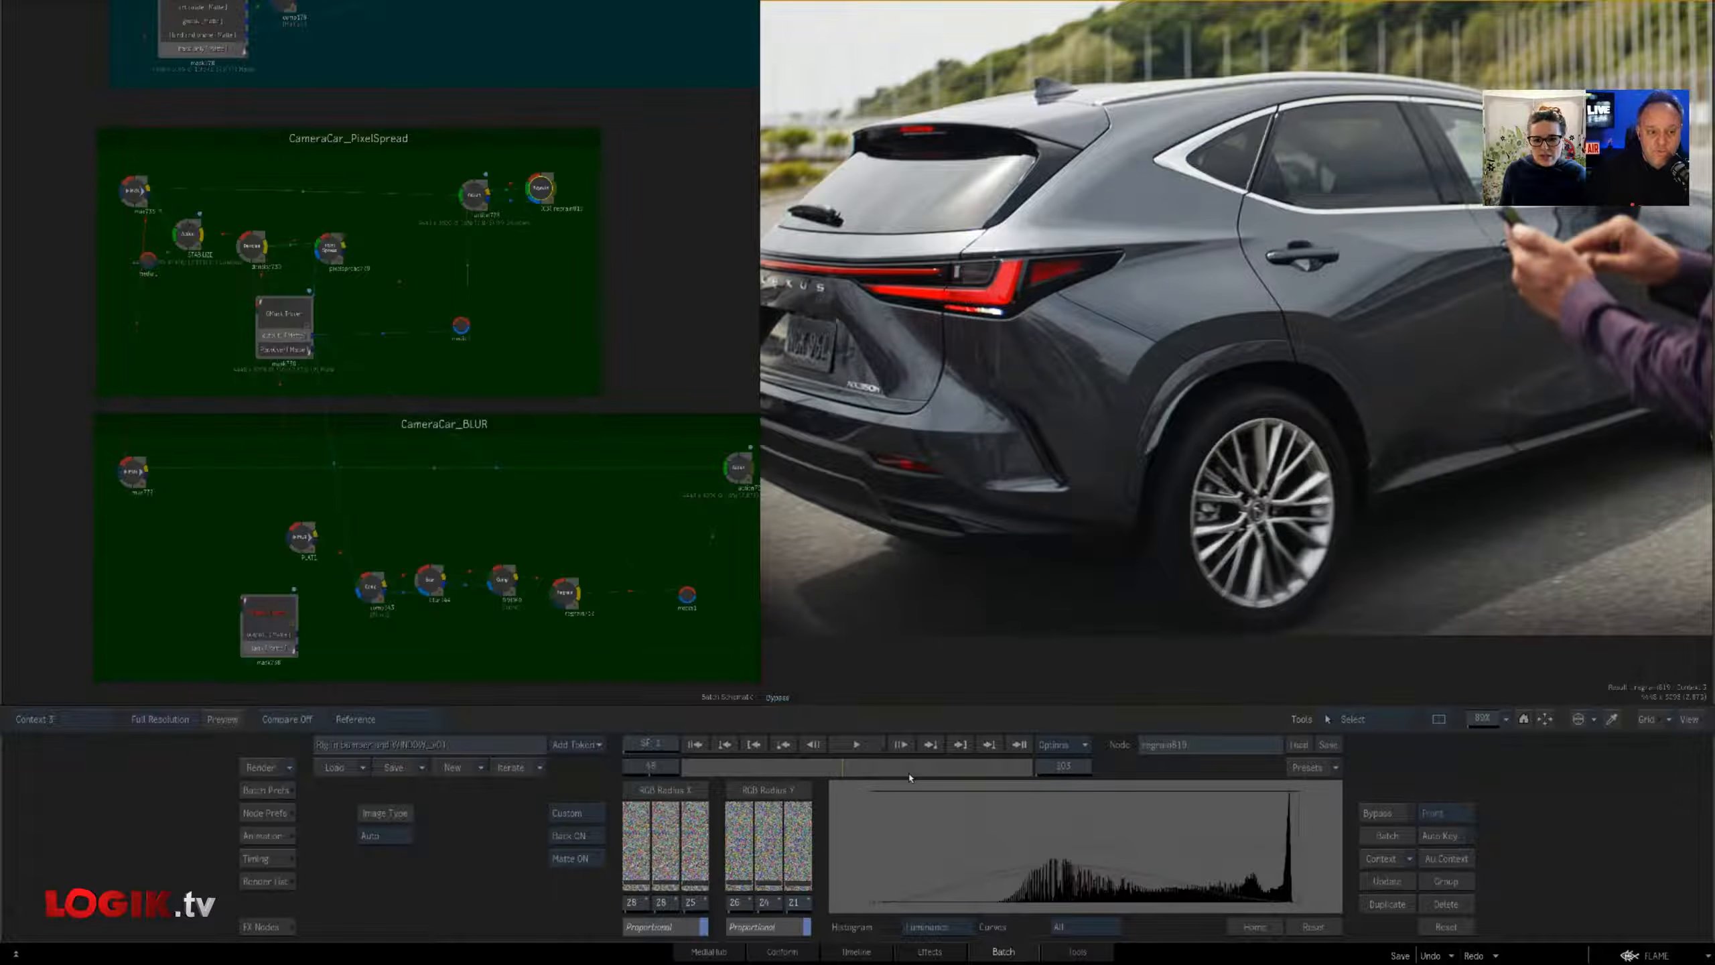
{"action": "mouse_move", "coordinate": [909, 774]}
{"action": "left_mouse_down"}
{"action": "mouse_move", "coordinate": [1005, 776]}
{"action": "mouse_move", "coordinate": [882, 779]}
{"action": "left_mouse_up"}
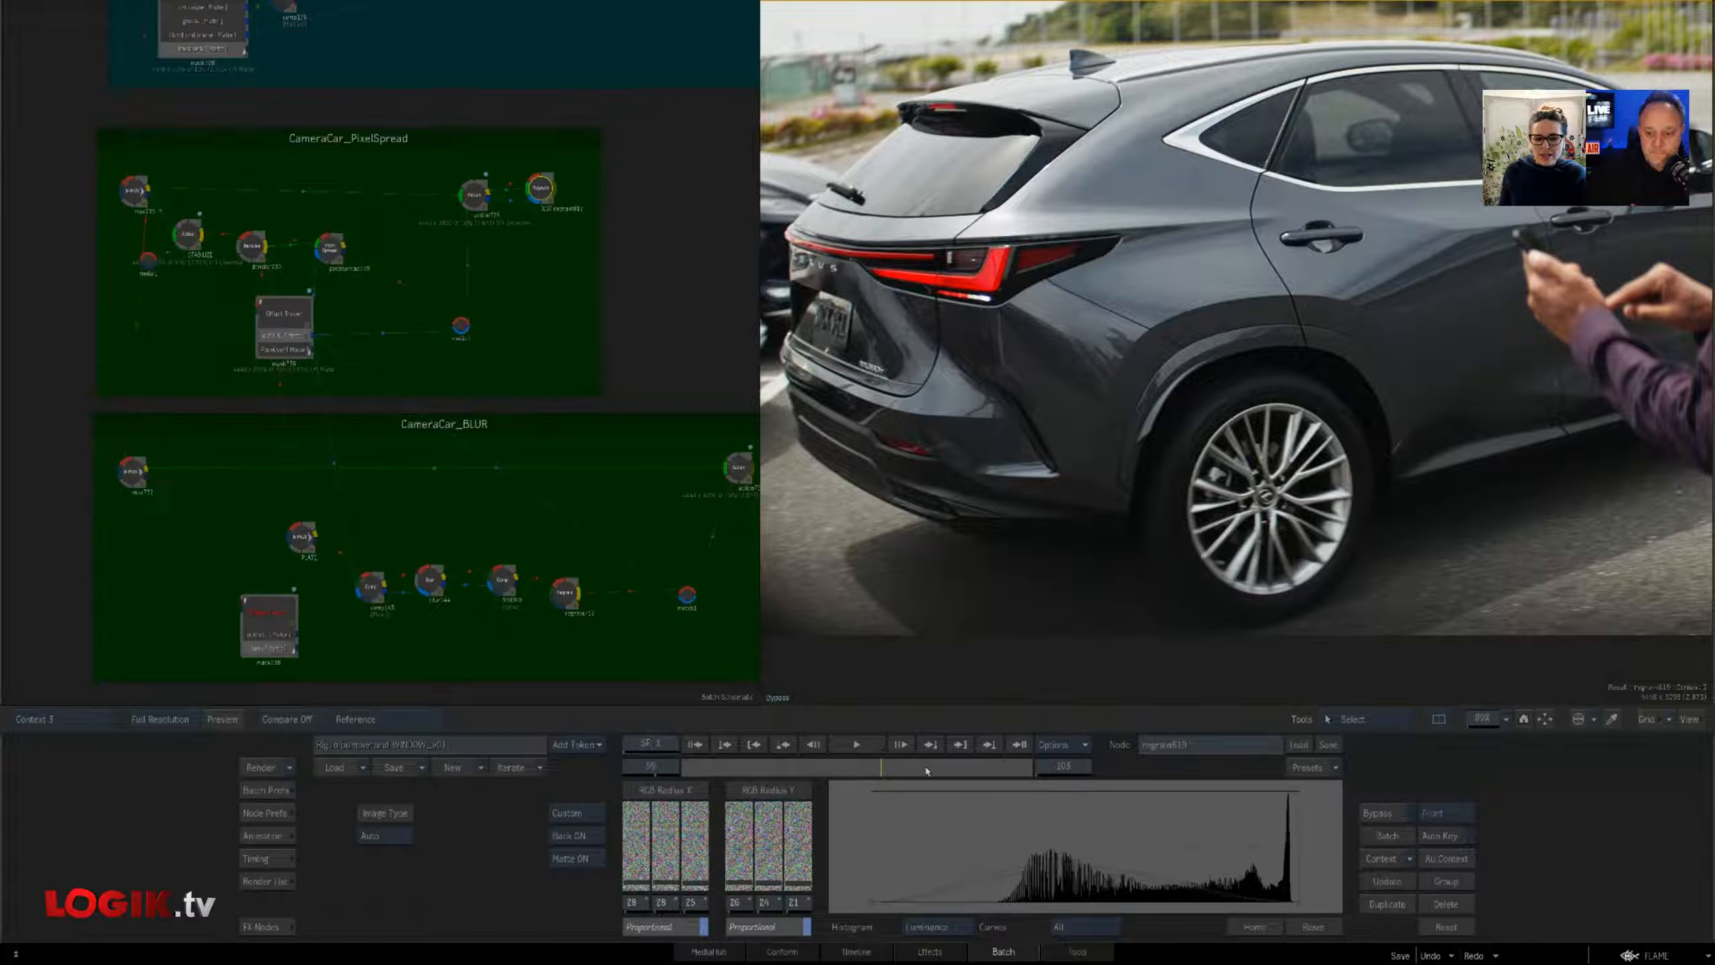
{"action": "left_click_drag", "start_coordinate": [927, 771], "coordinate": [951, 777]}
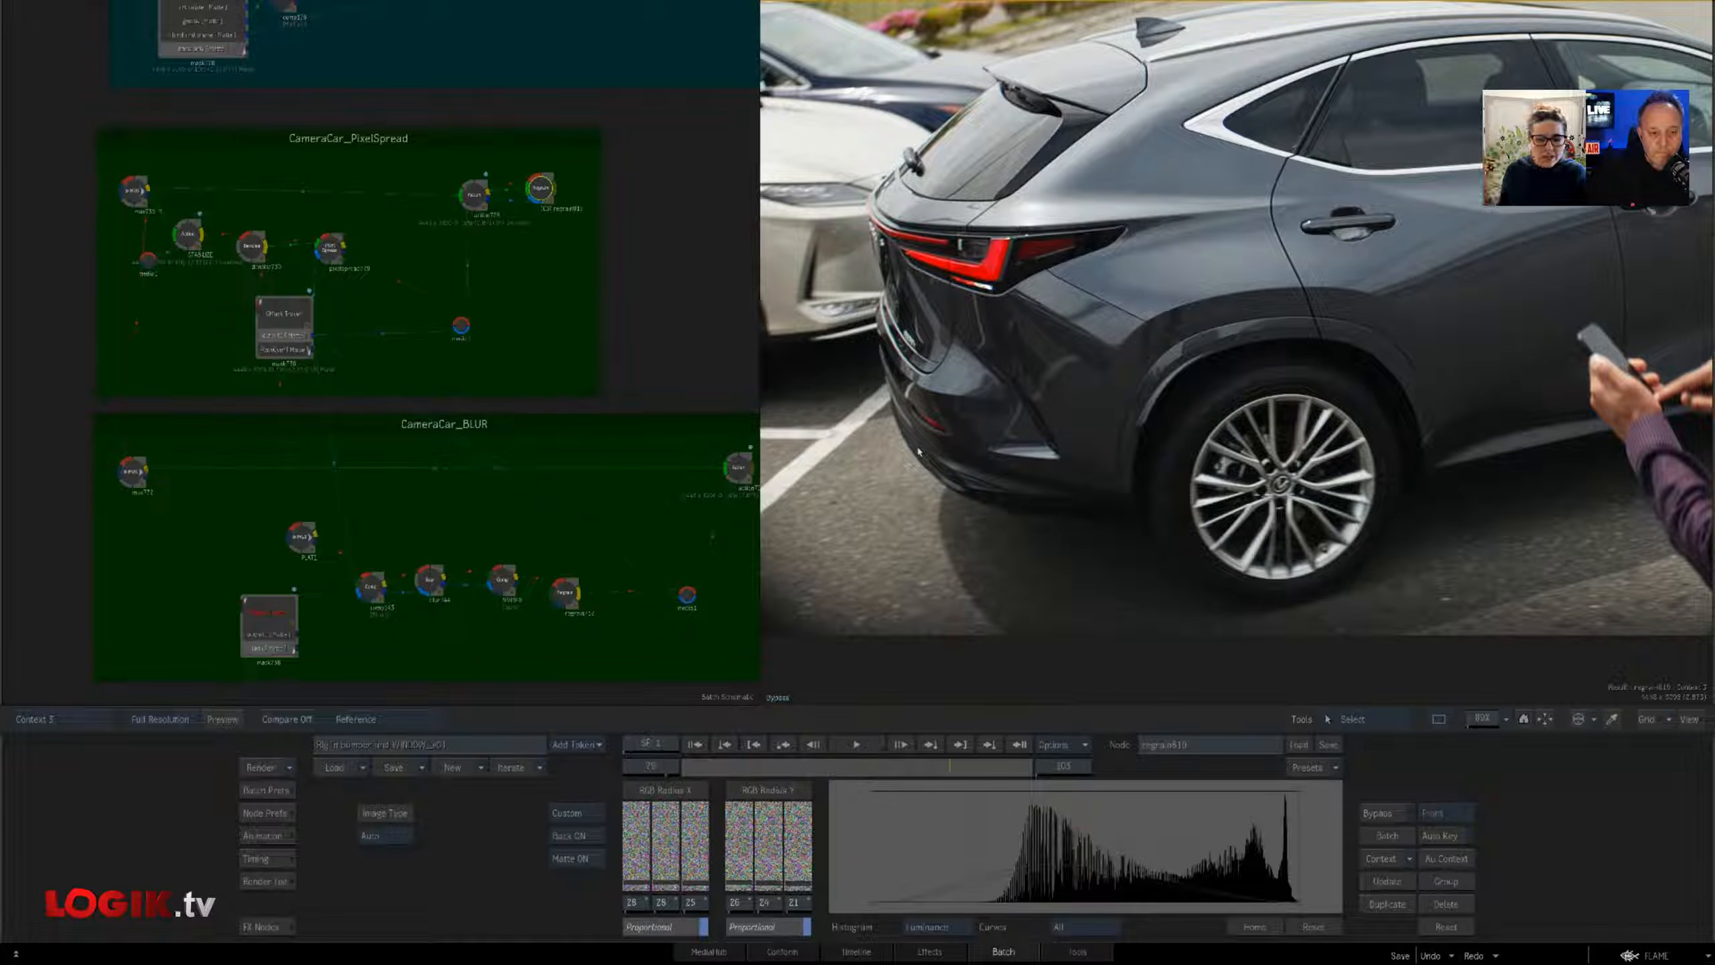
Examine the rear of the car, and inspect the PLATE Mux, first Comp and Blur nodes of the CameraCar_BLUR group
{"action": "left_click_drag", "start_coordinate": [628, 497], "coordinate": [573, 376]}
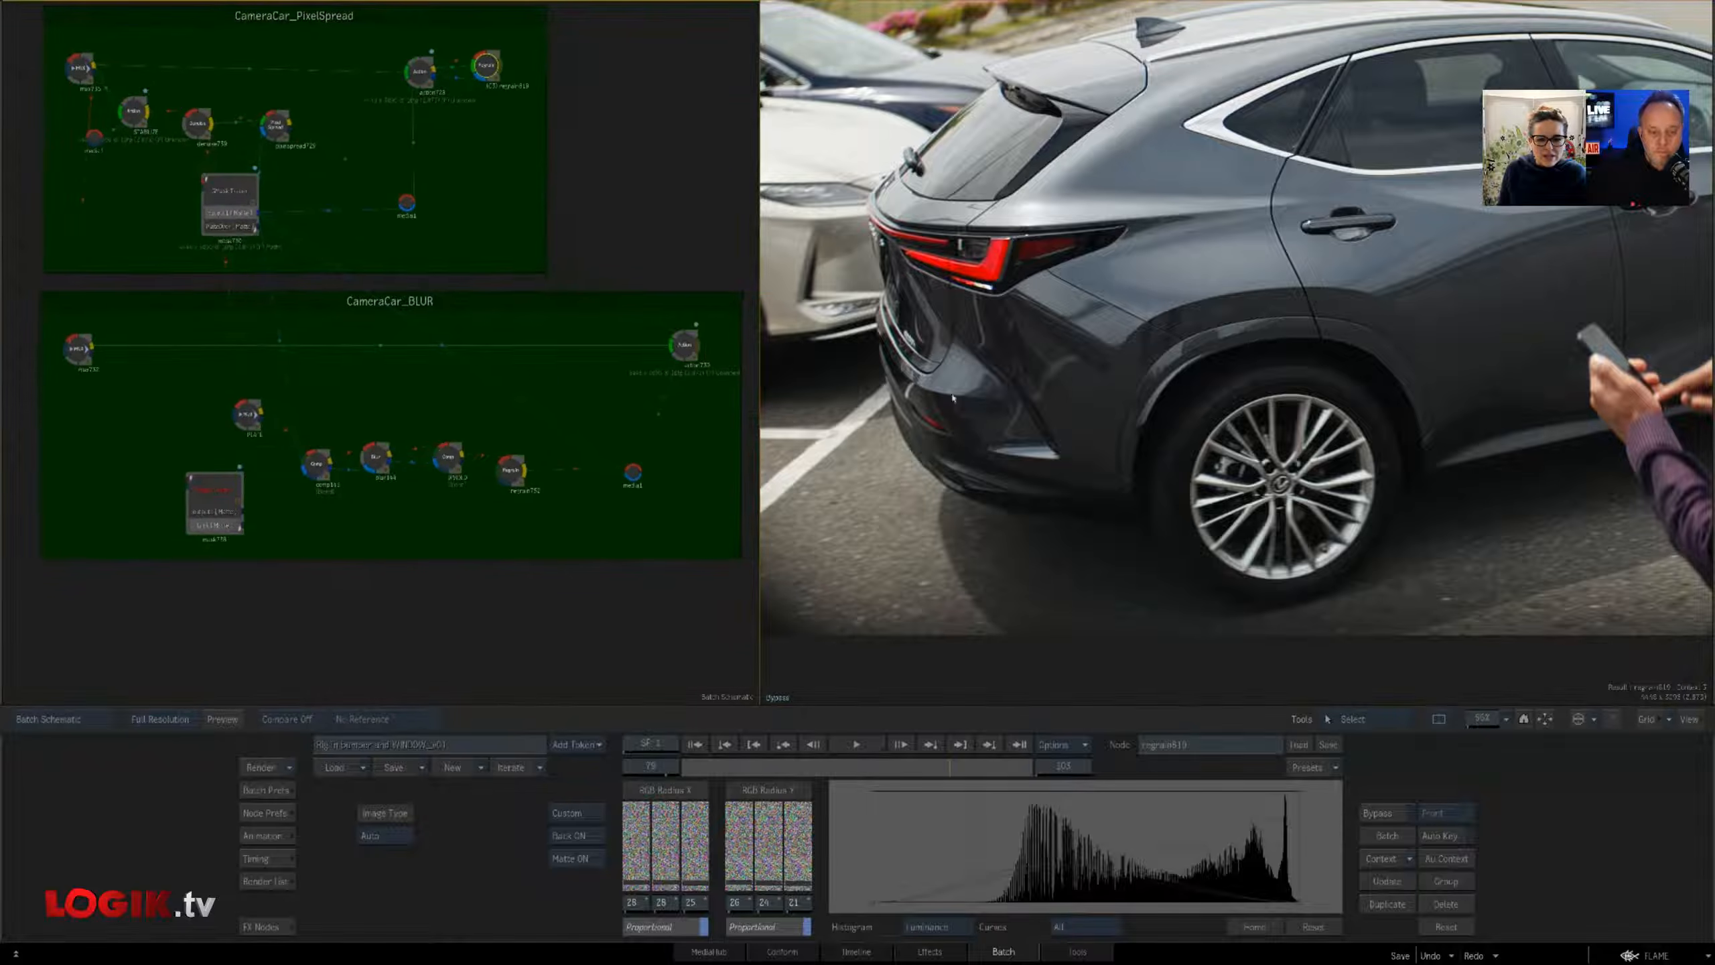
{"action": "left_click_drag", "start_coordinate": [1014, 527], "coordinate": [1015, 522]}
{"action": "left_click_drag", "start_coordinate": [1482, 723], "coordinate": [1472, 721]}
{"action": "left_click_drag", "start_coordinate": [1451, 613], "coordinate": [1430, 646]}
{"action": "left_click_drag", "start_coordinate": [1488, 722], "coordinate": [1494, 721]}
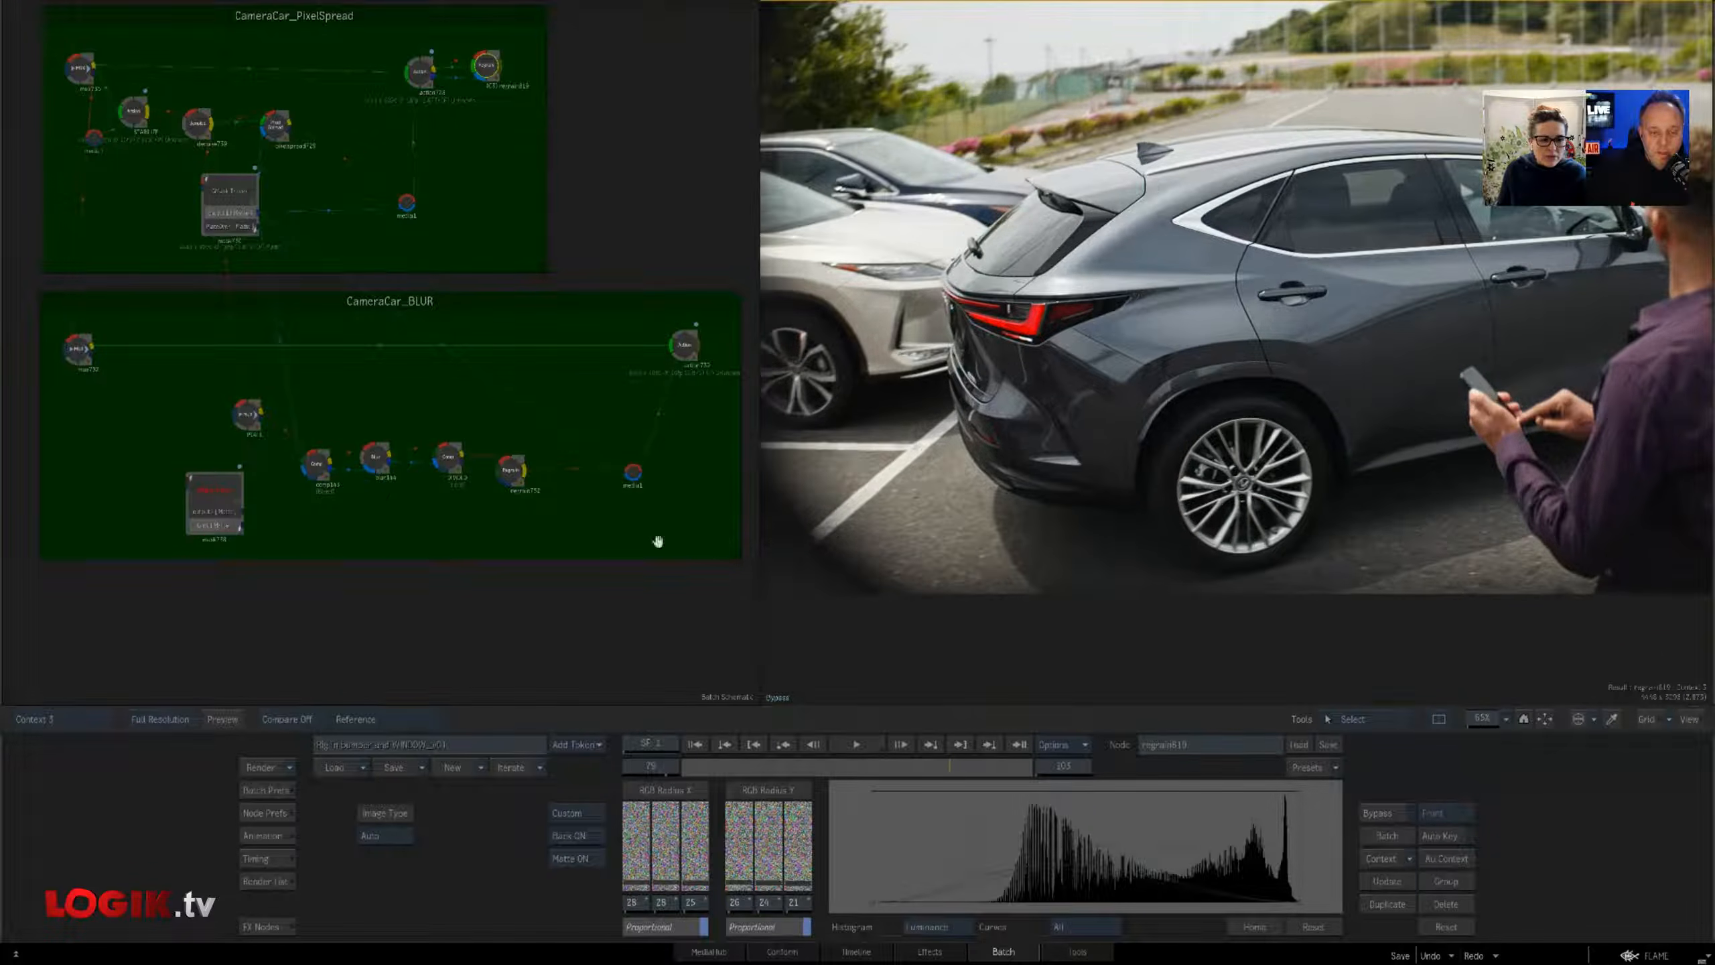
{"action": "left_click_drag", "start_coordinate": [489, 487], "coordinate": [505, 510]}
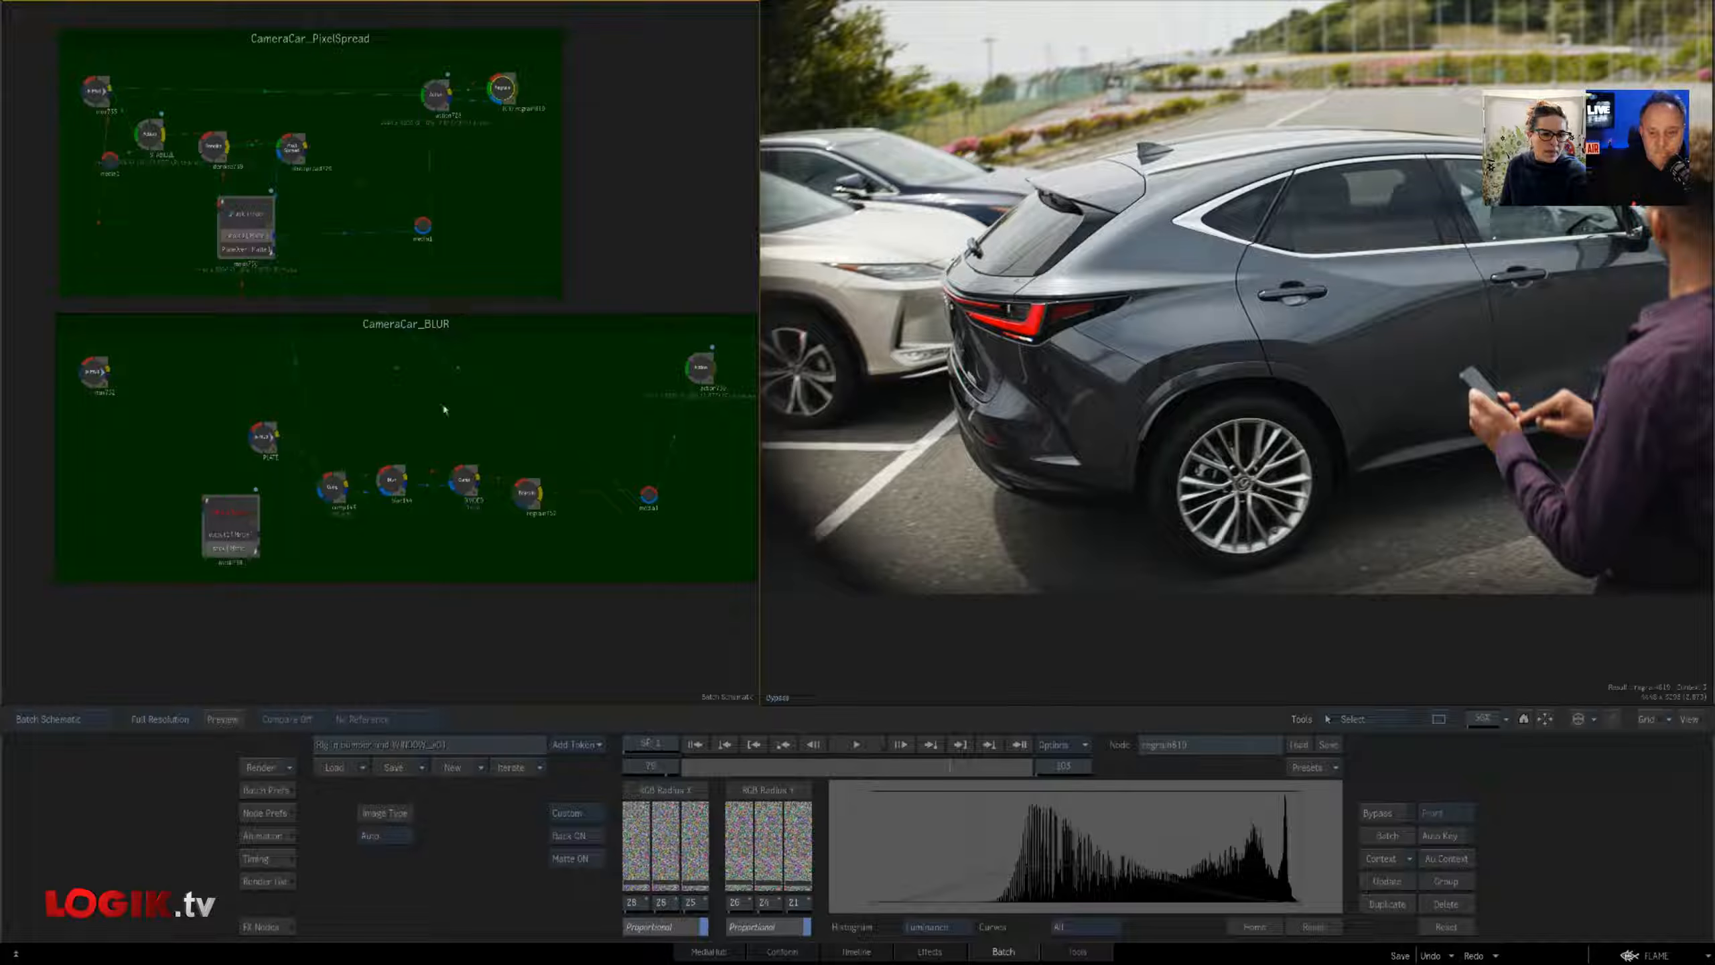
{"action": "left_click", "coordinate": [264, 439]}
{"action": "left_click", "coordinate": [336, 487]}
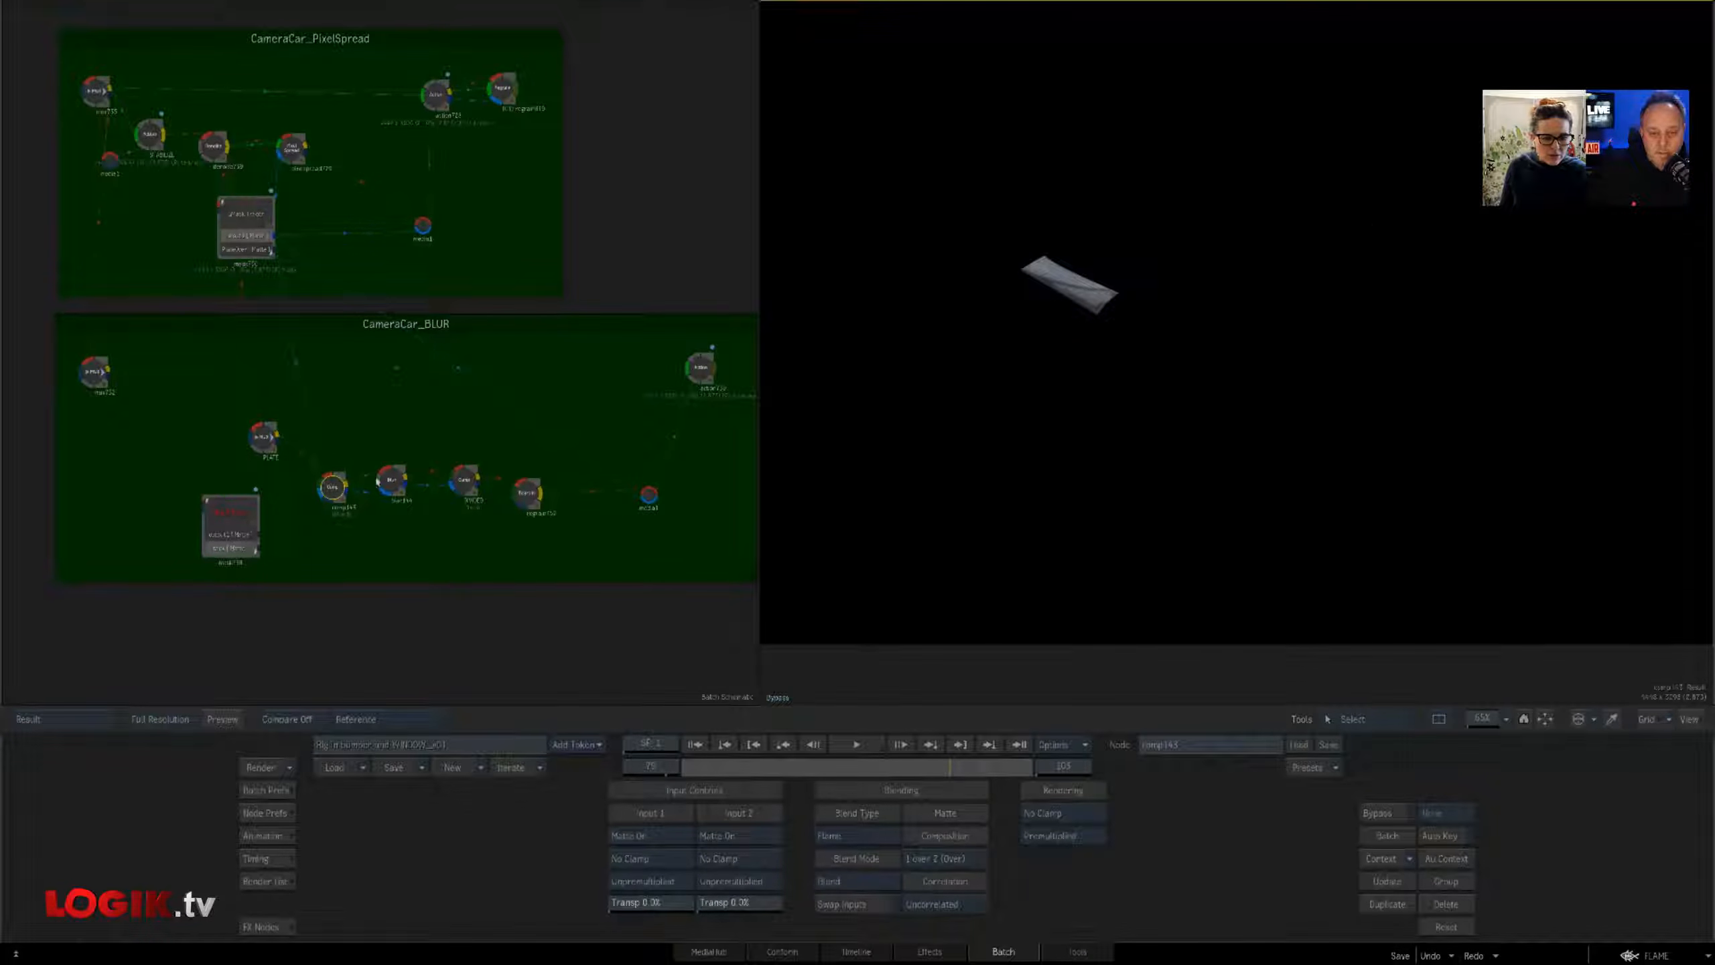
{"action": "left_click", "coordinate": [393, 484]}
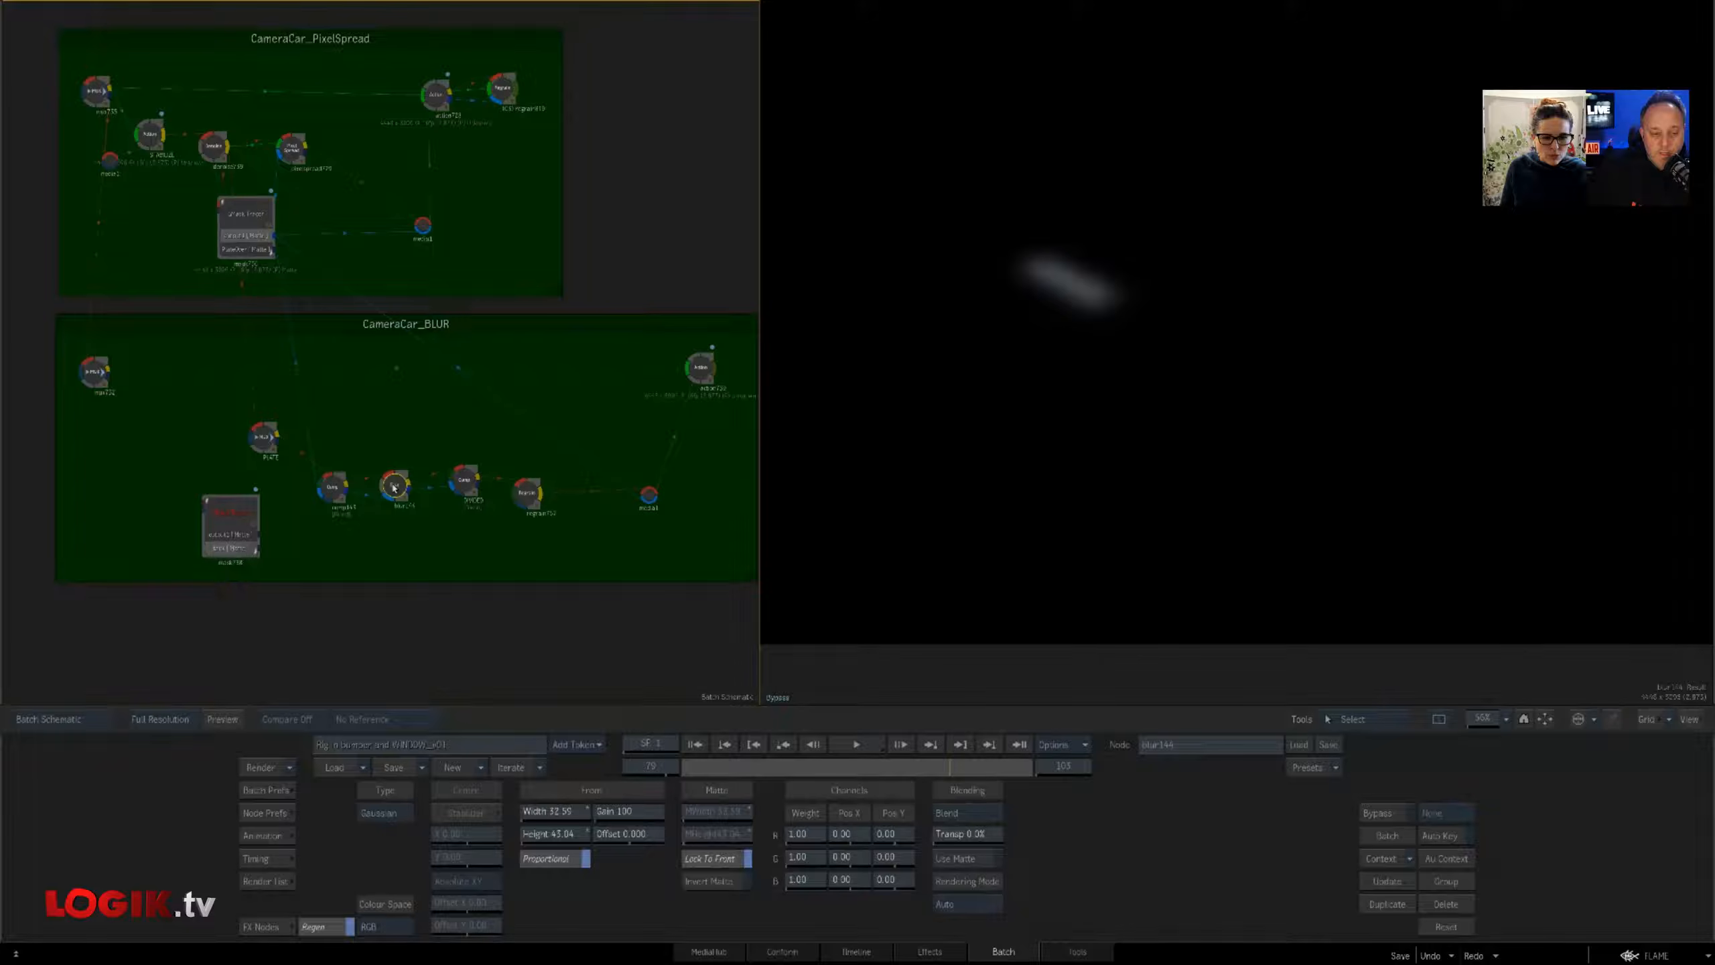
Show the PLATE Mux result, and widen and magnify the schematic around the CameraCar_BLUR nodes
{"action": "left_click", "coordinate": [329, 486]}
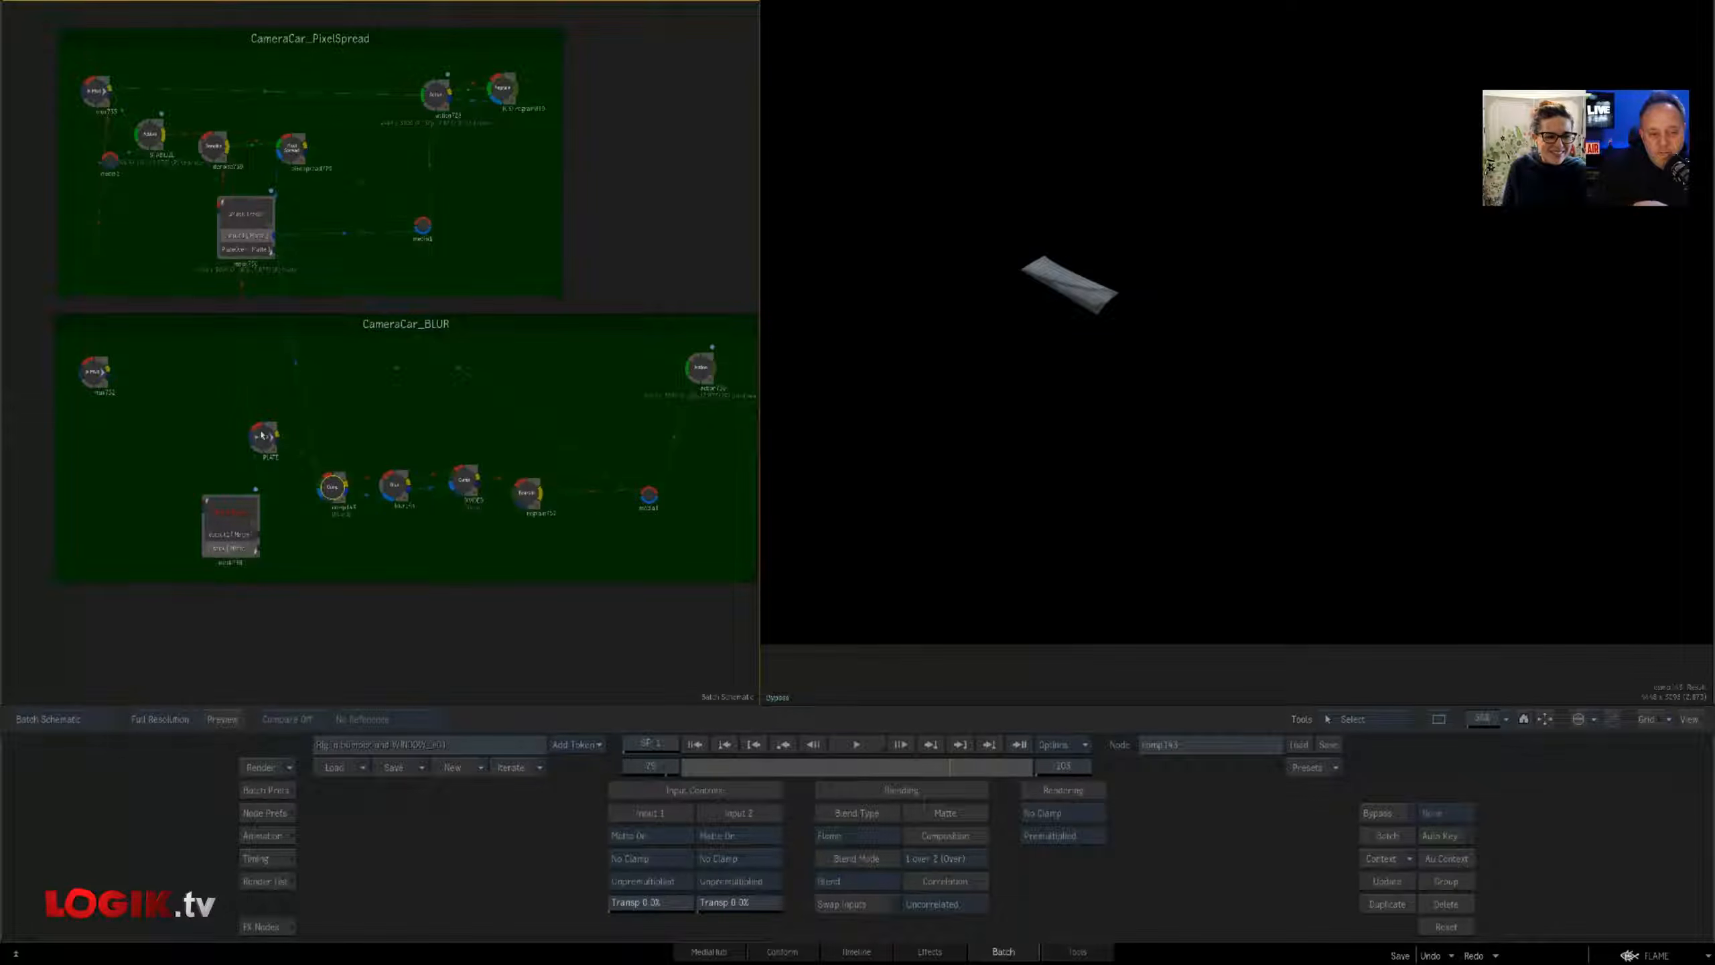
{"action": "left_click_drag", "start_coordinate": [263, 436], "coordinate": [253, 447]}
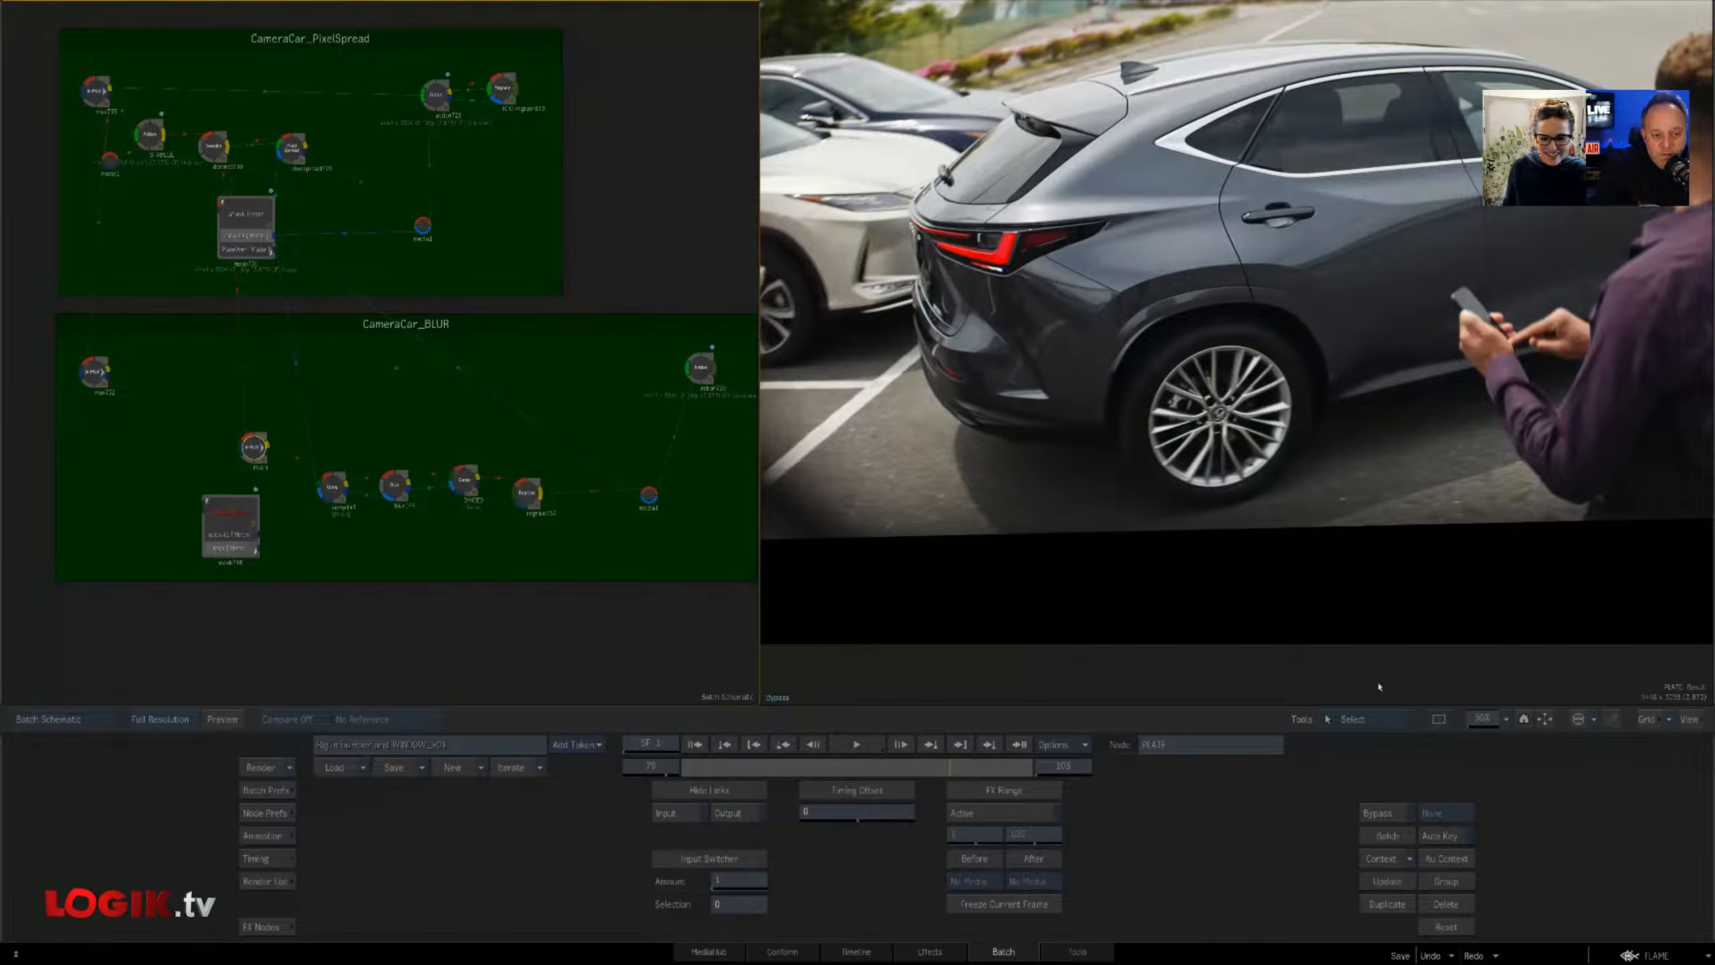
{"action": "left_click_drag", "start_coordinate": [760, 644], "coordinate": [874, 587]}
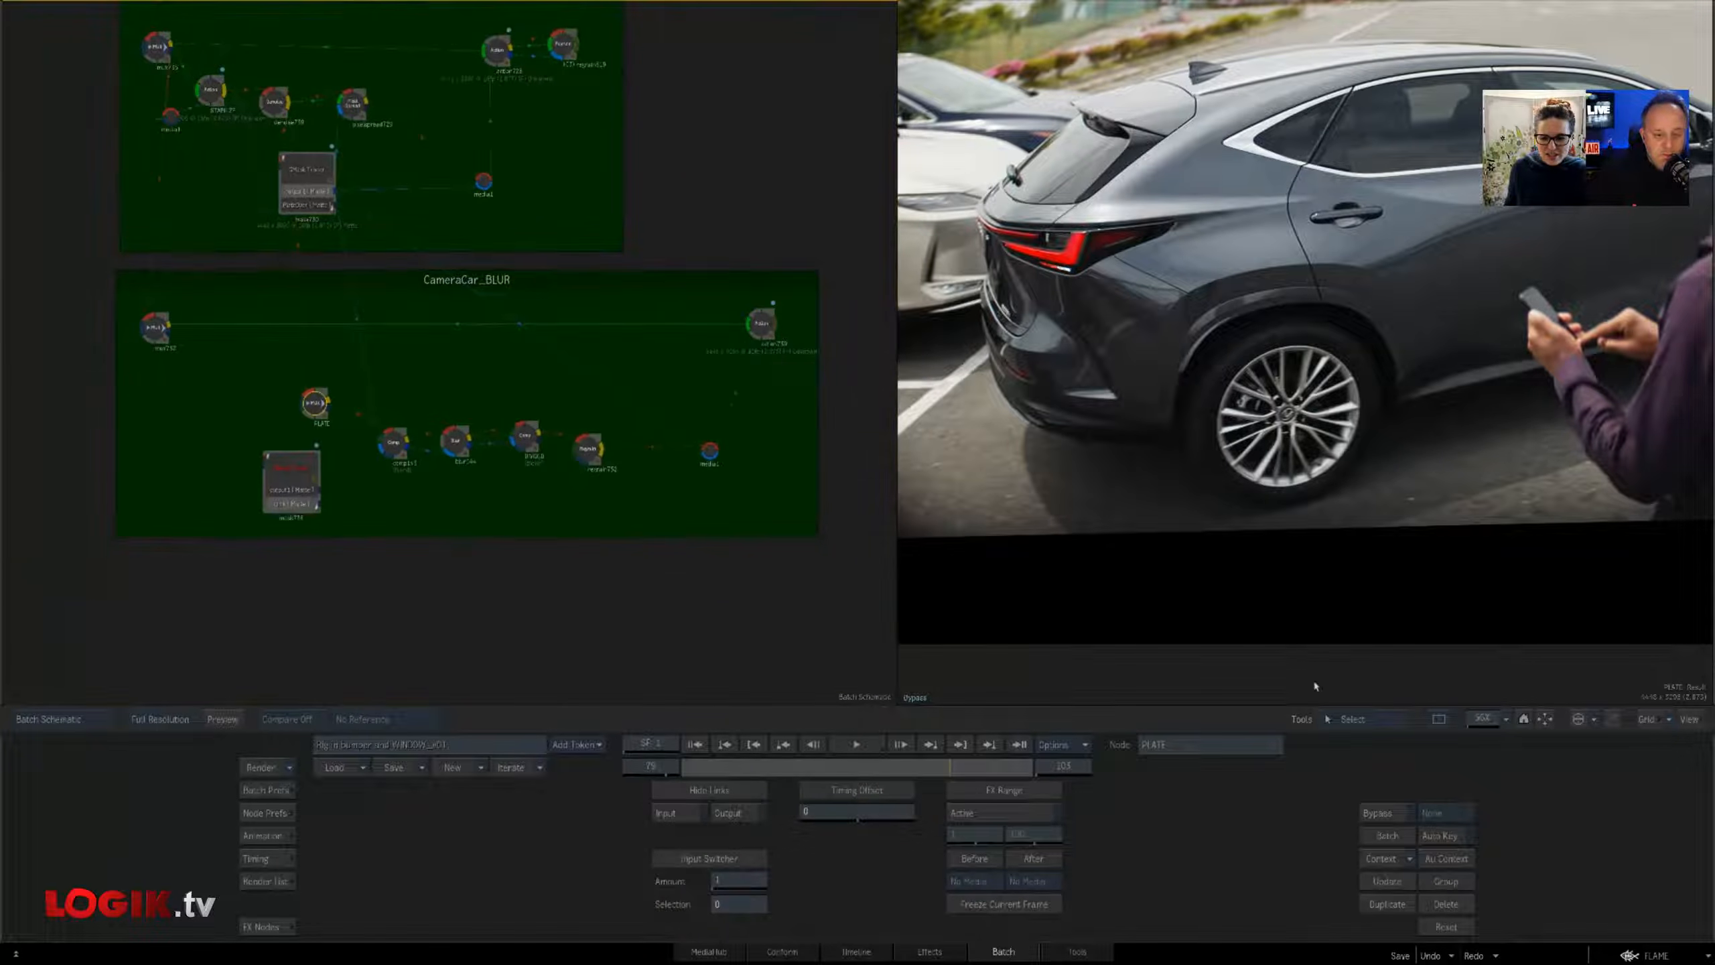
{"action": "left_click_drag", "start_coordinate": [1474, 717], "coordinate": [1489, 719]}
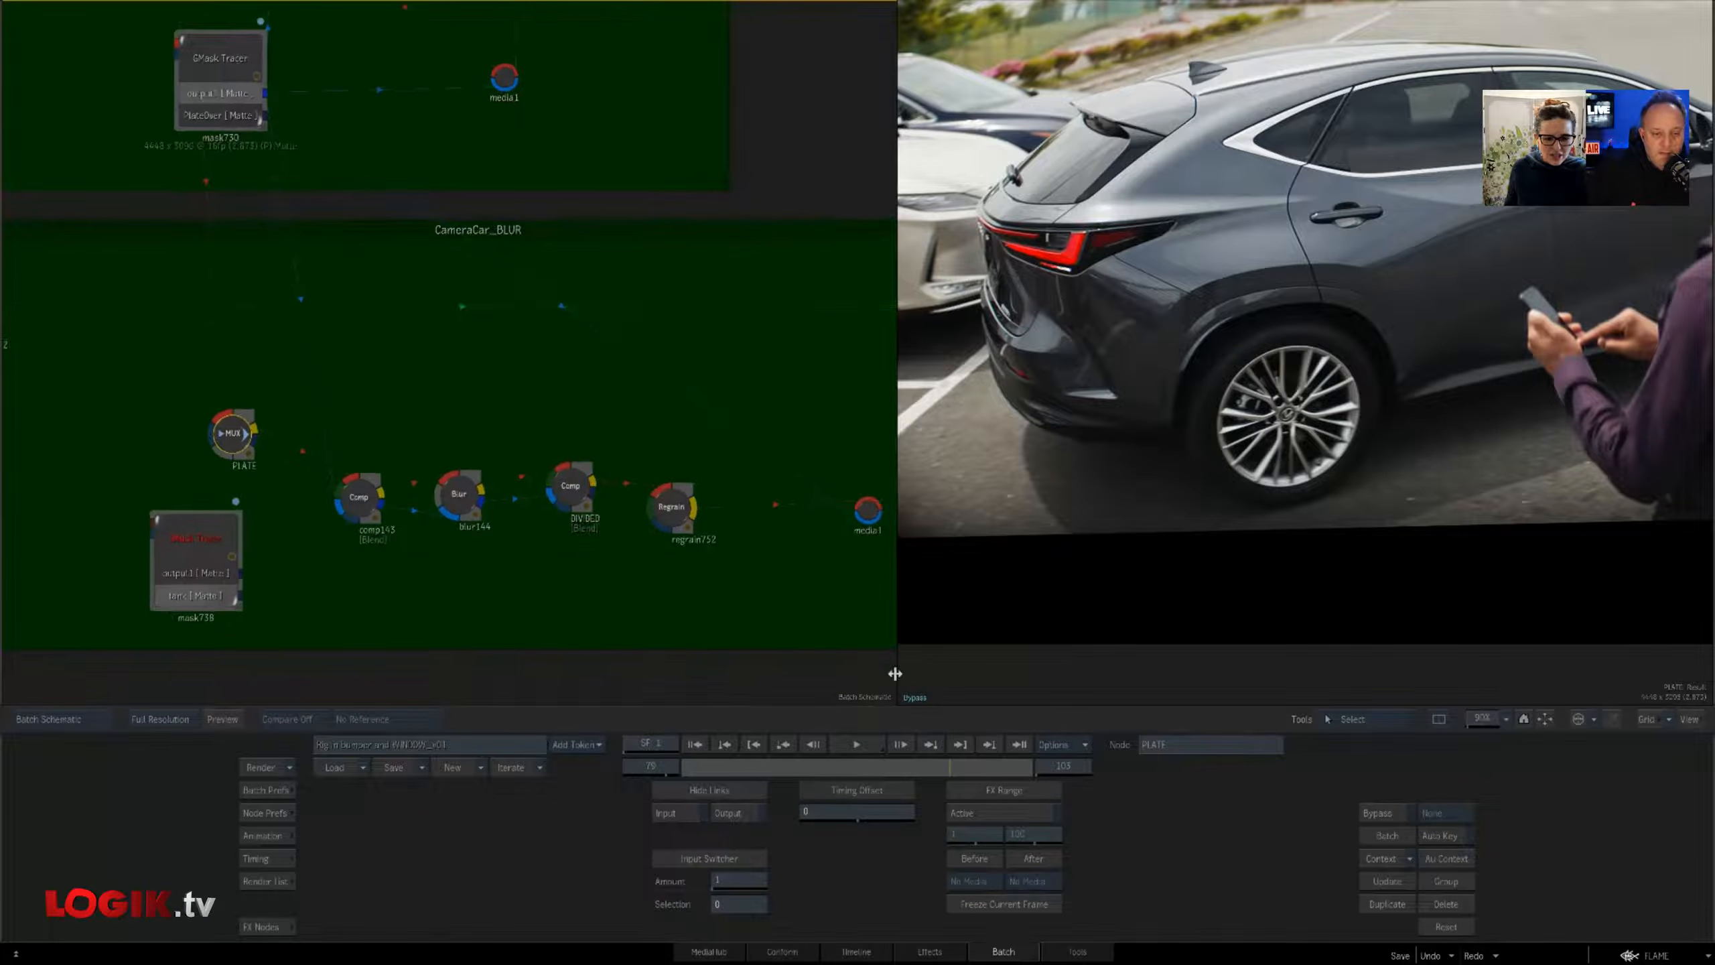
Examine the results of the first Comp, Blur, DIVIDED Comp and Regrain nodes in the CameraCar_BLUR group
{"action": "left_click_drag", "start_coordinate": [894, 673], "coordinate": [1061, 674]}
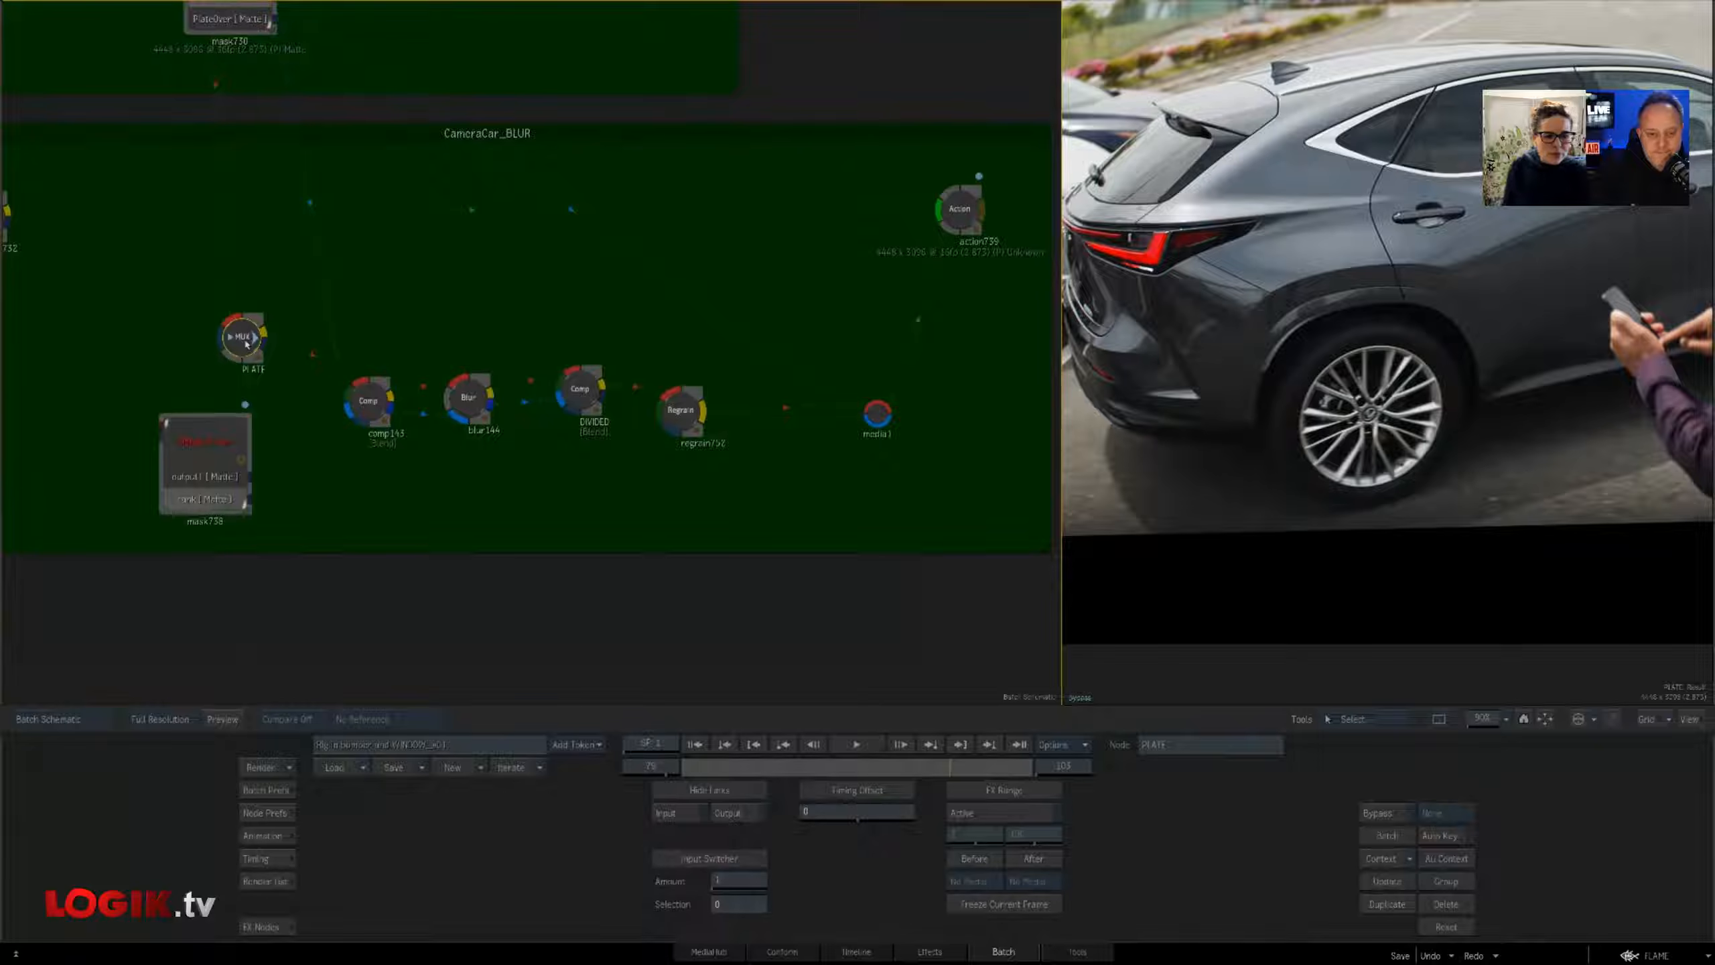
{"action": "left_click", "coordinate": [368, 402]}
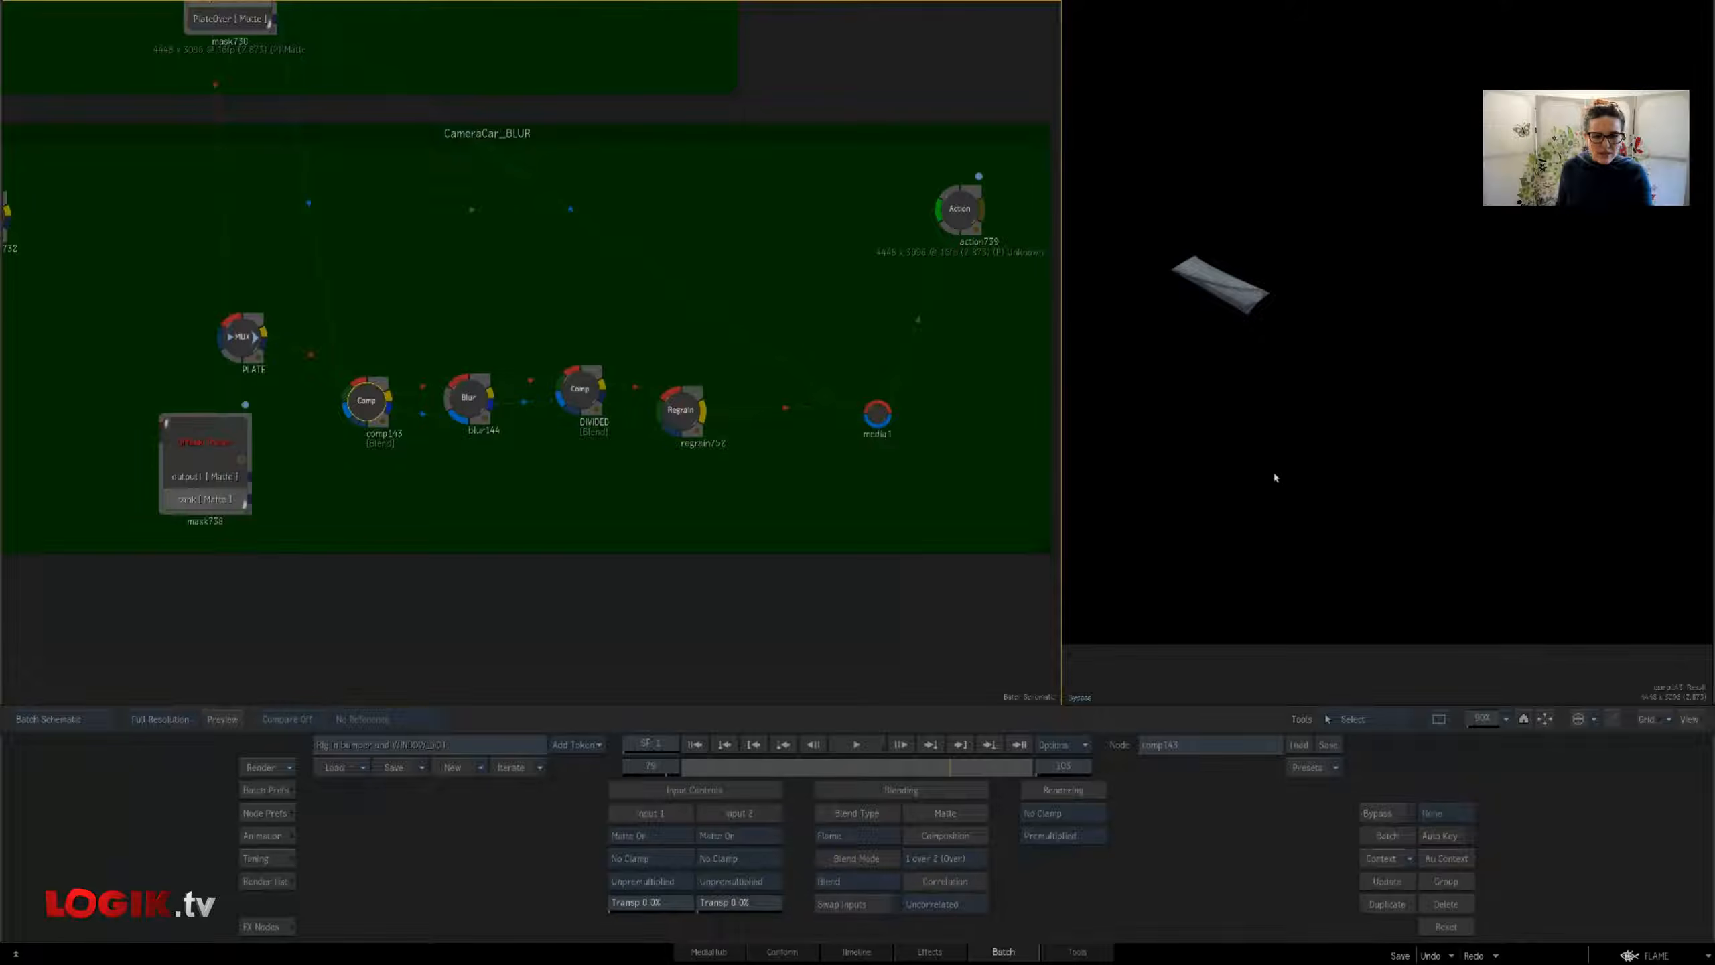
{"action": "left_click", "coordinate": [1257, 473]}
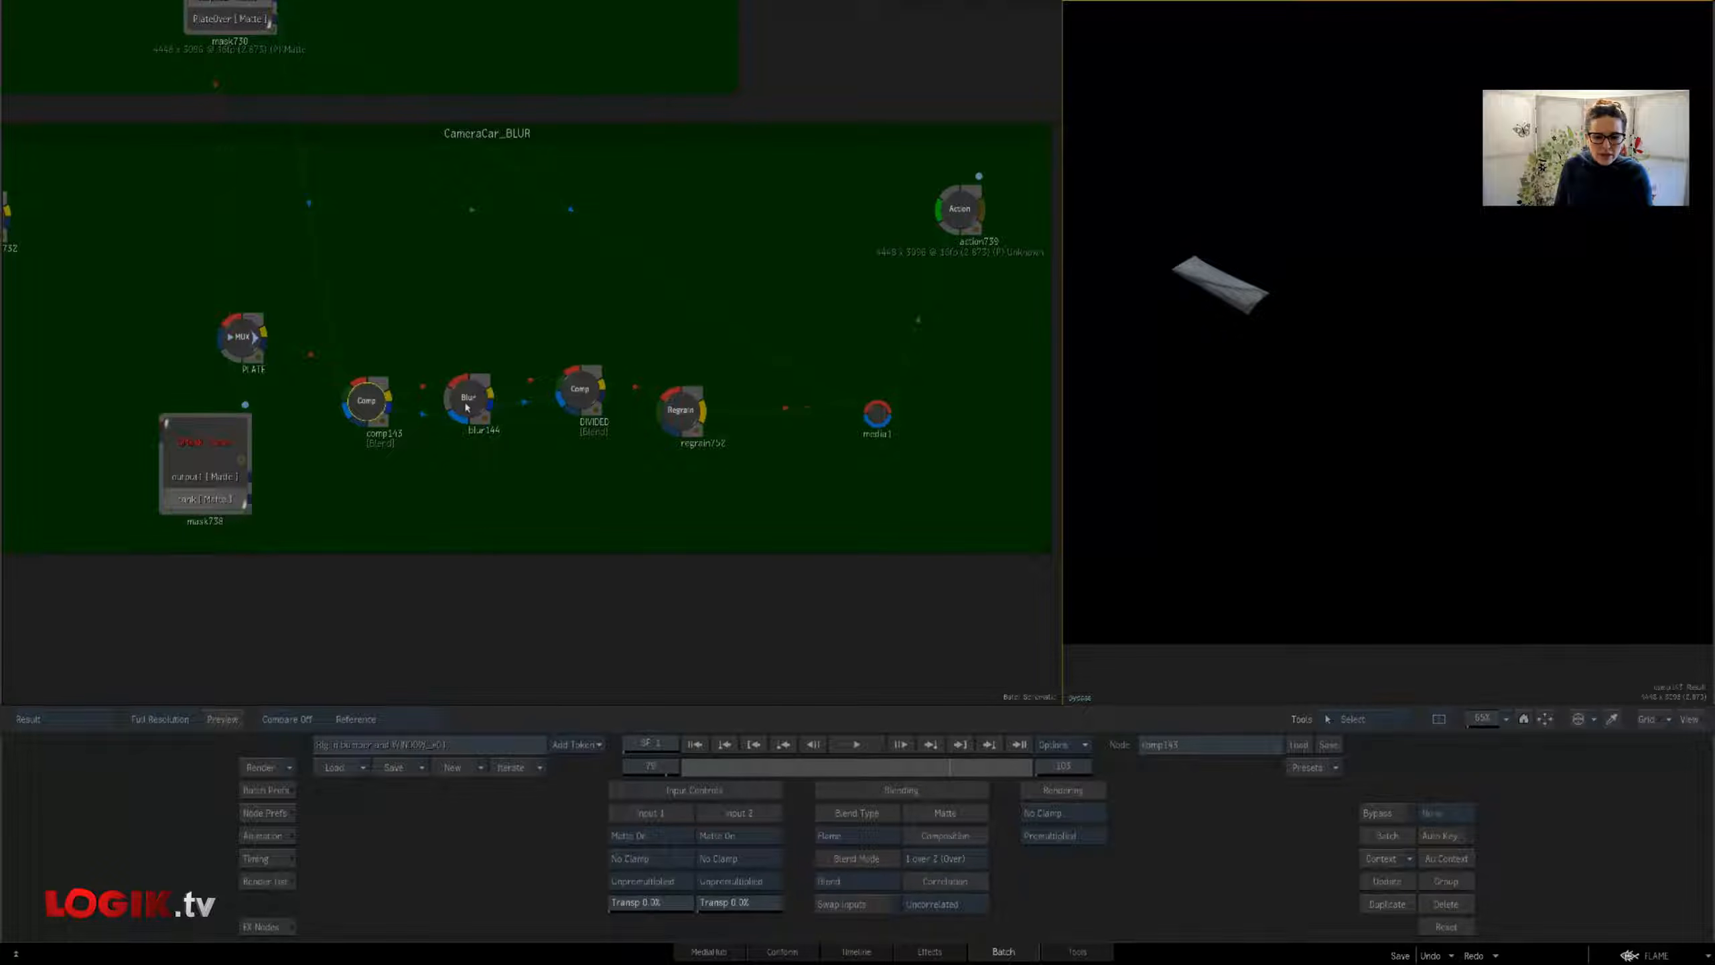
{"action": "left_click", "coordinate": [466, 407]}
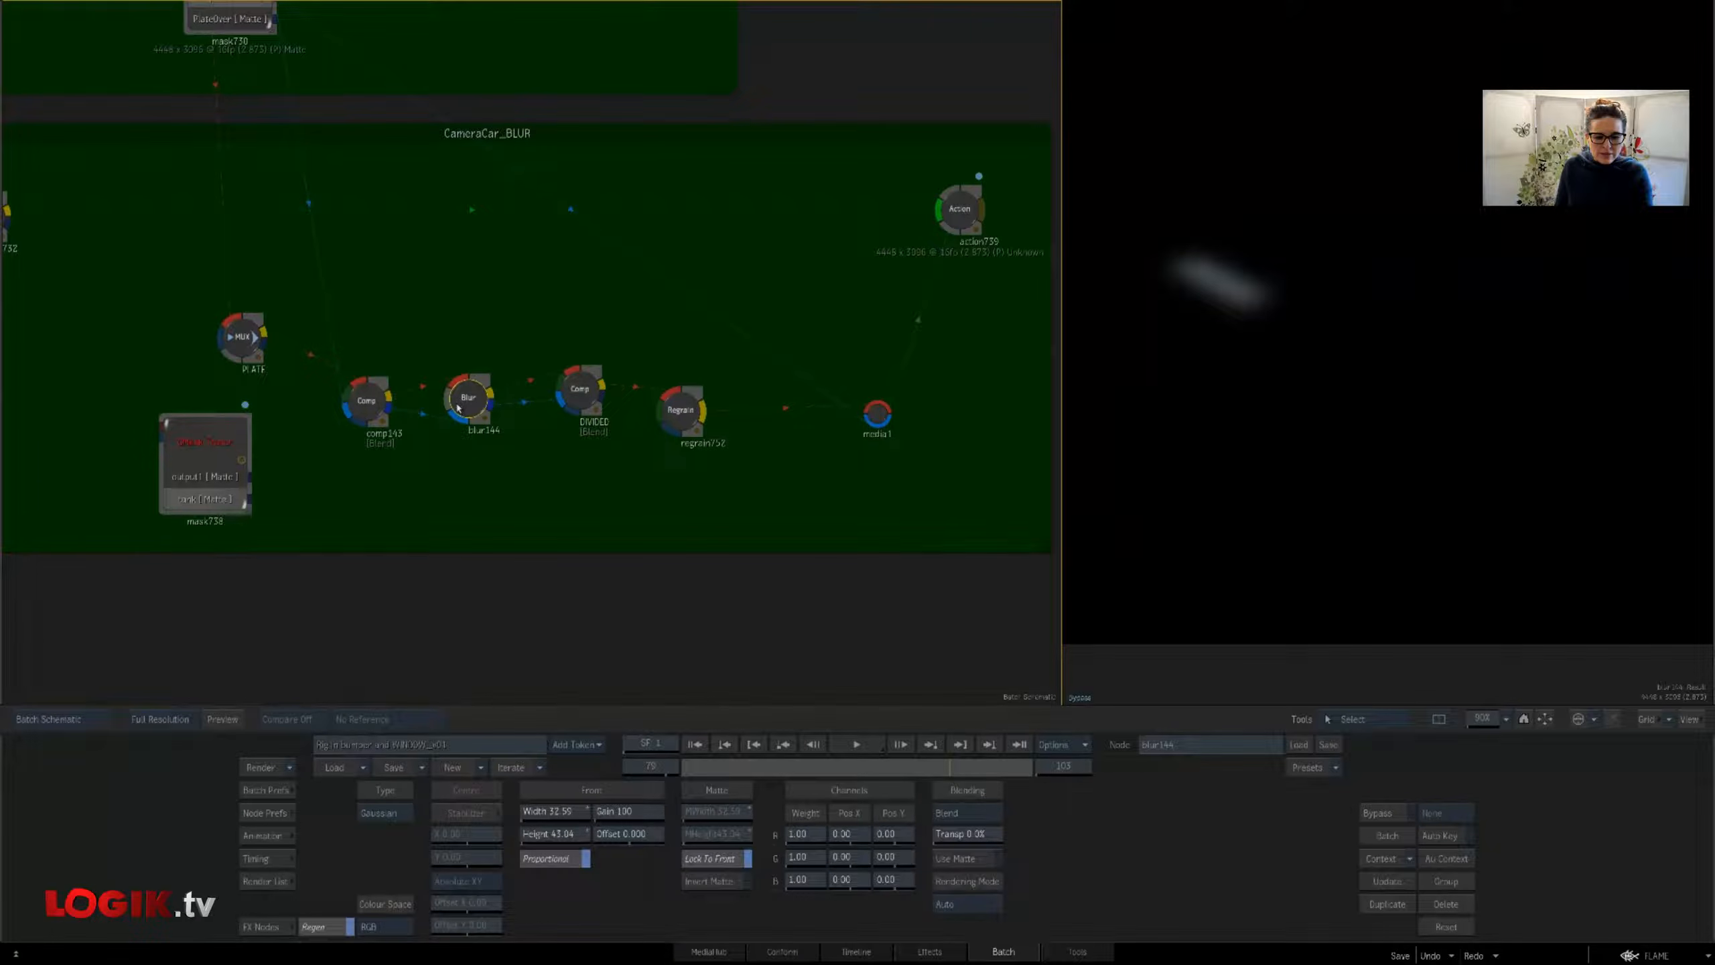
{"action": "left_click_drag", "start_coordinate": [580, 399], "coordinate": [577, 408]}
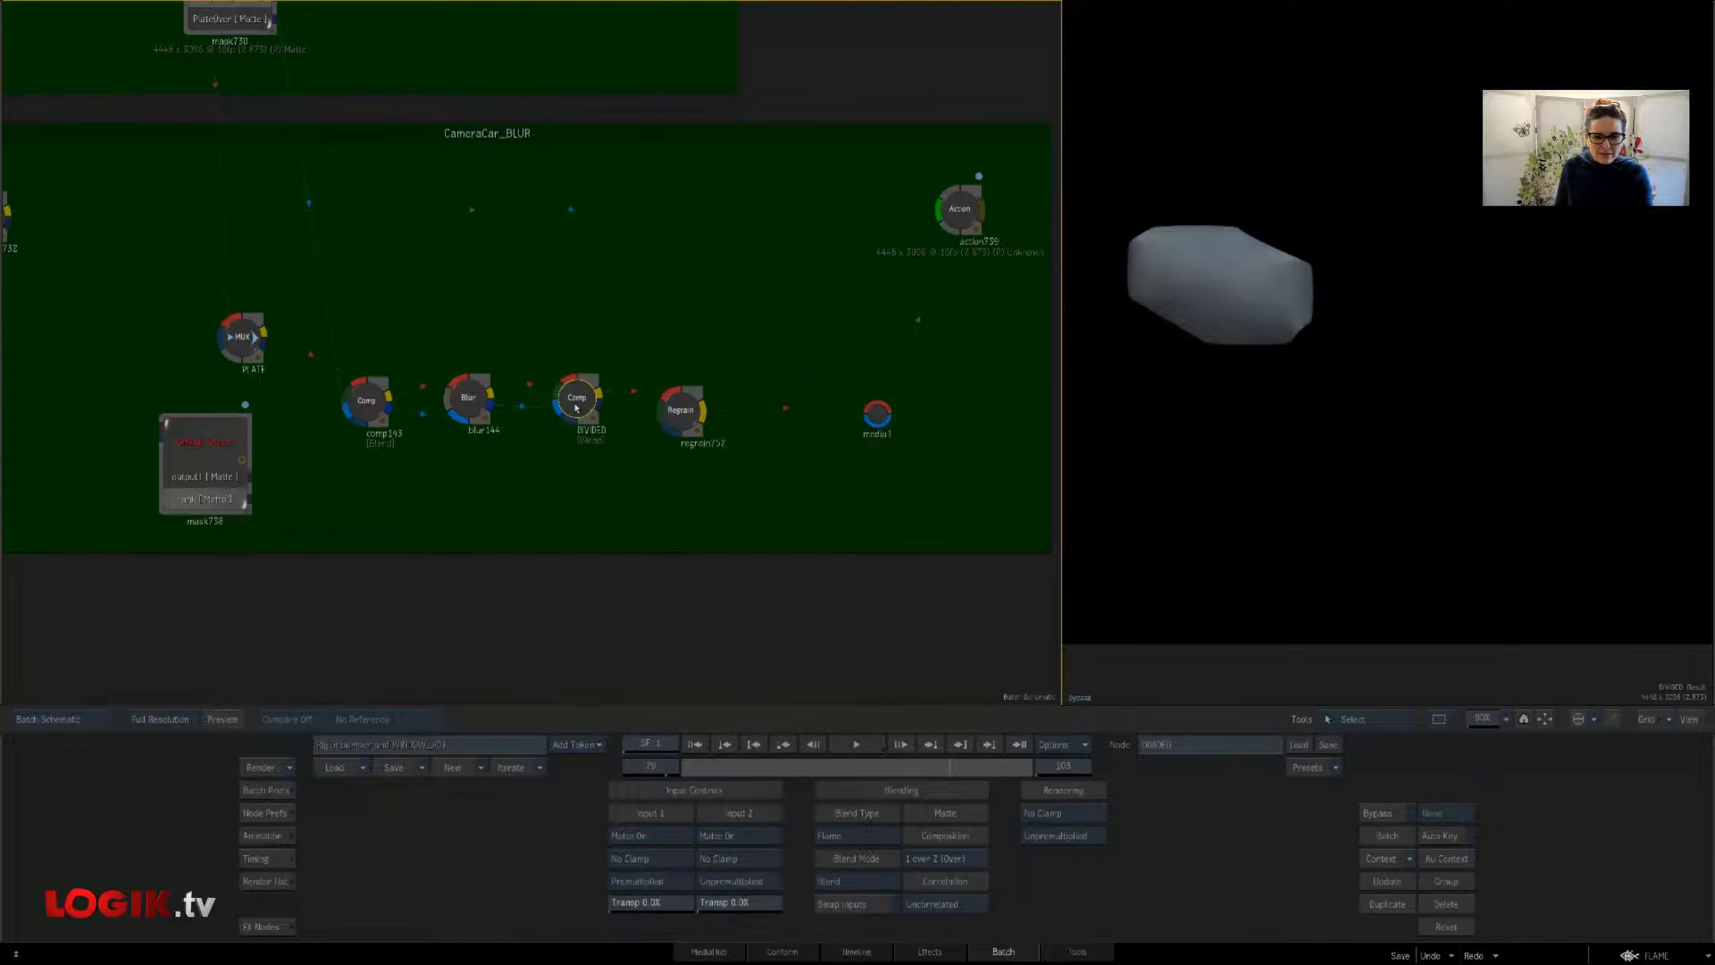
{"action": "left_click", "coordinate": [679, 408]}
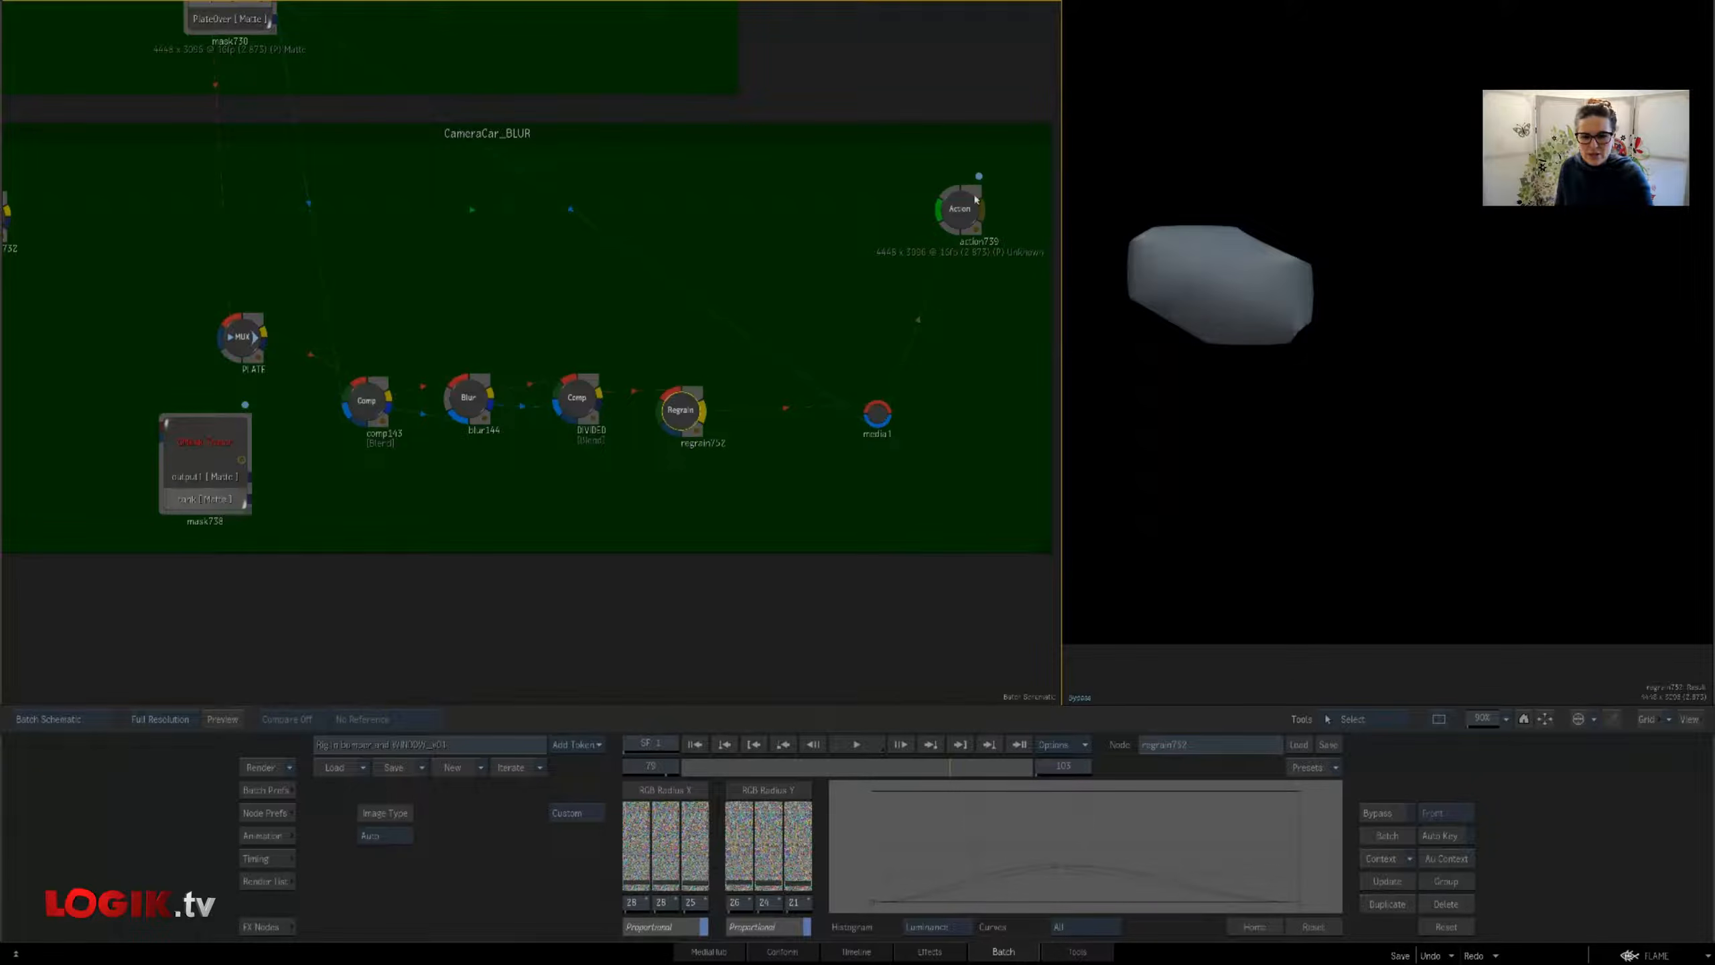
Assign the CameraCar_BLUR Action node to Context 2 and compare it with Context 1
{"action": "left_click", "coordinate": [961, 208]}
{"action": "left_click", "coordinate": [1020, 171]}
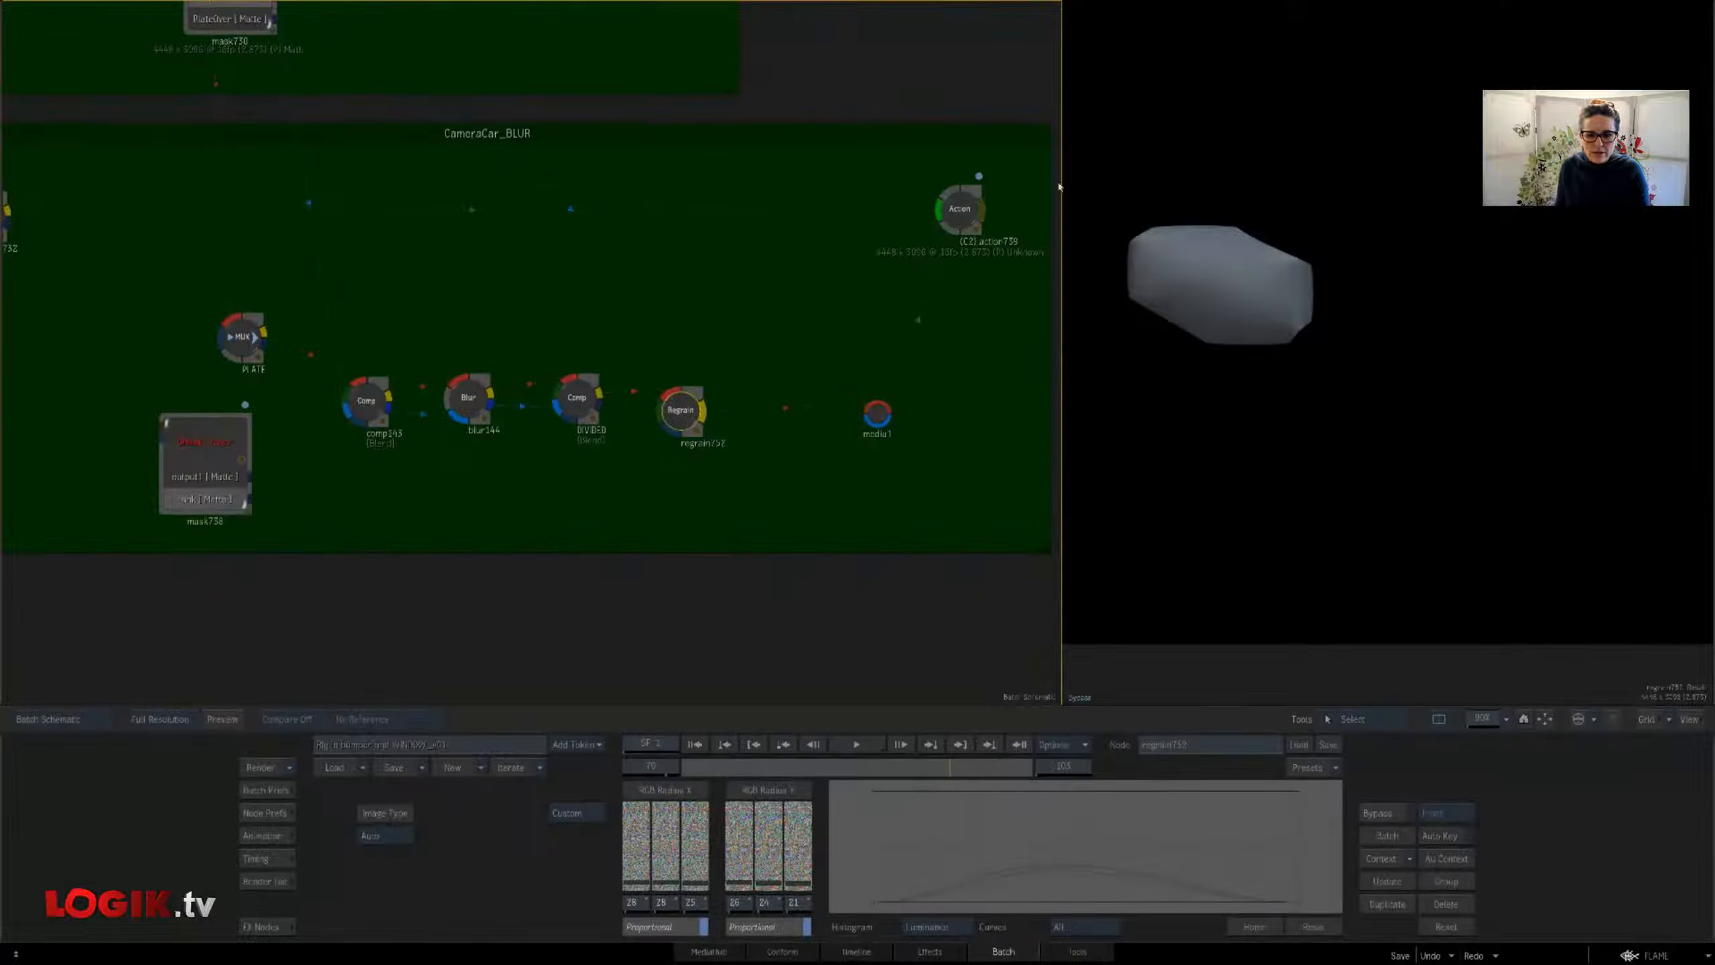
{"action": "key", "text": "1"}
{"action": "key", "text": "2"}
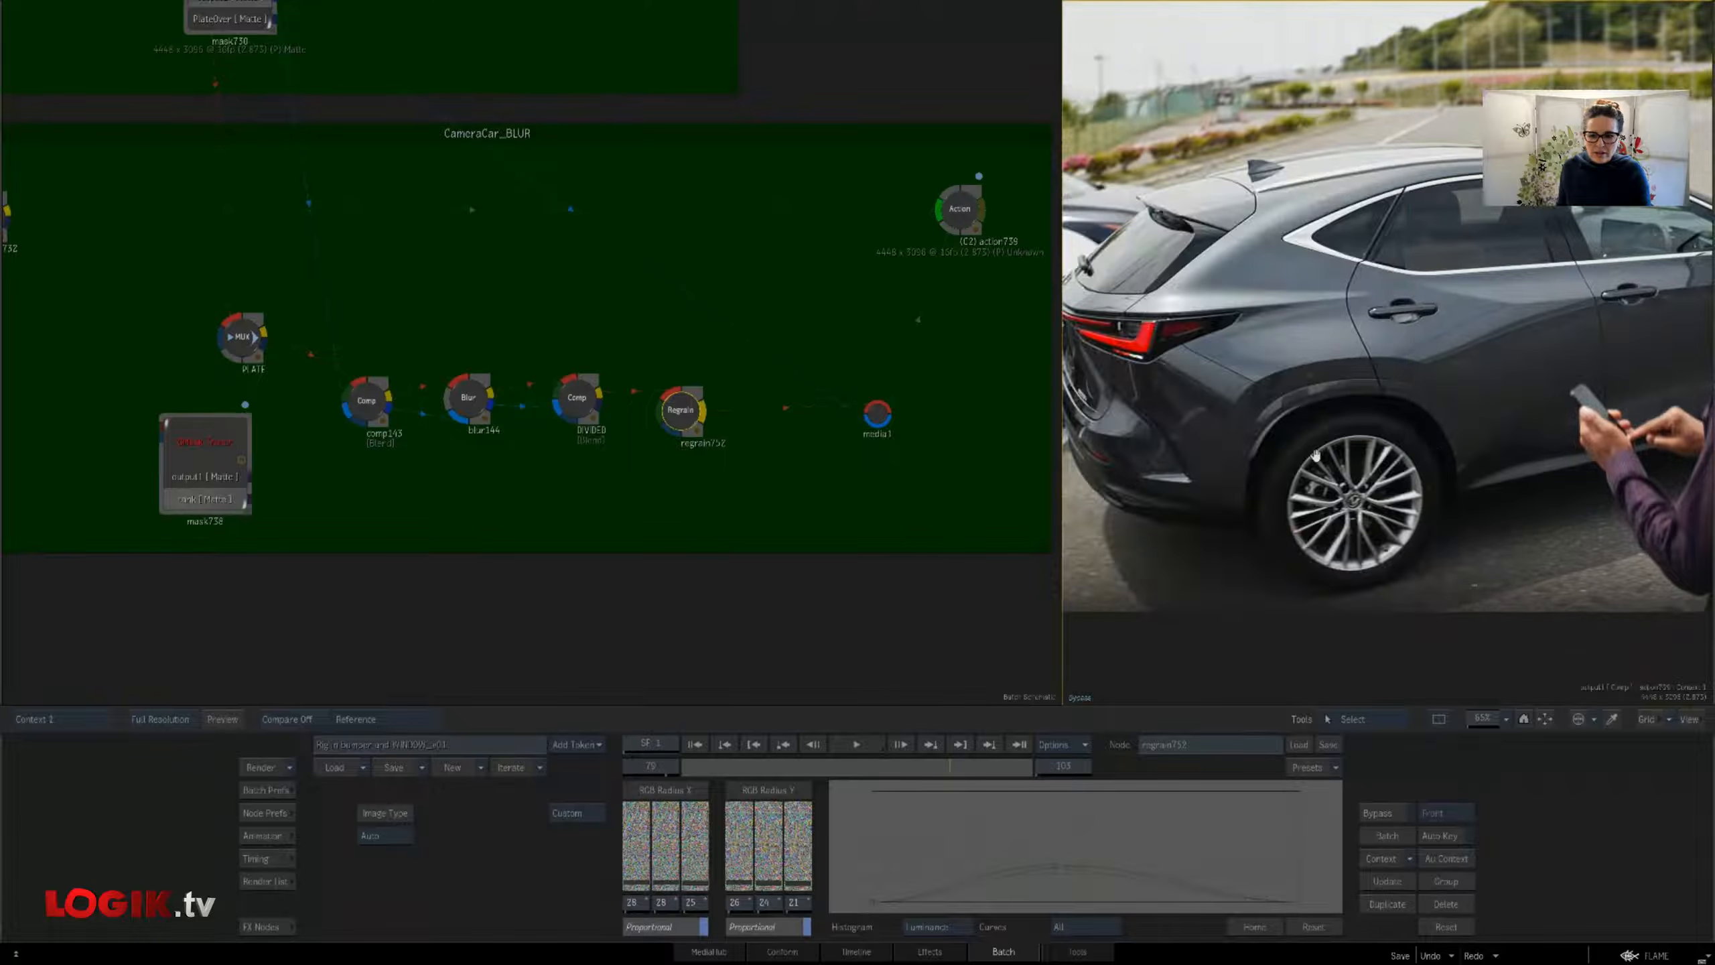
{"action": "key", "text": "1"}
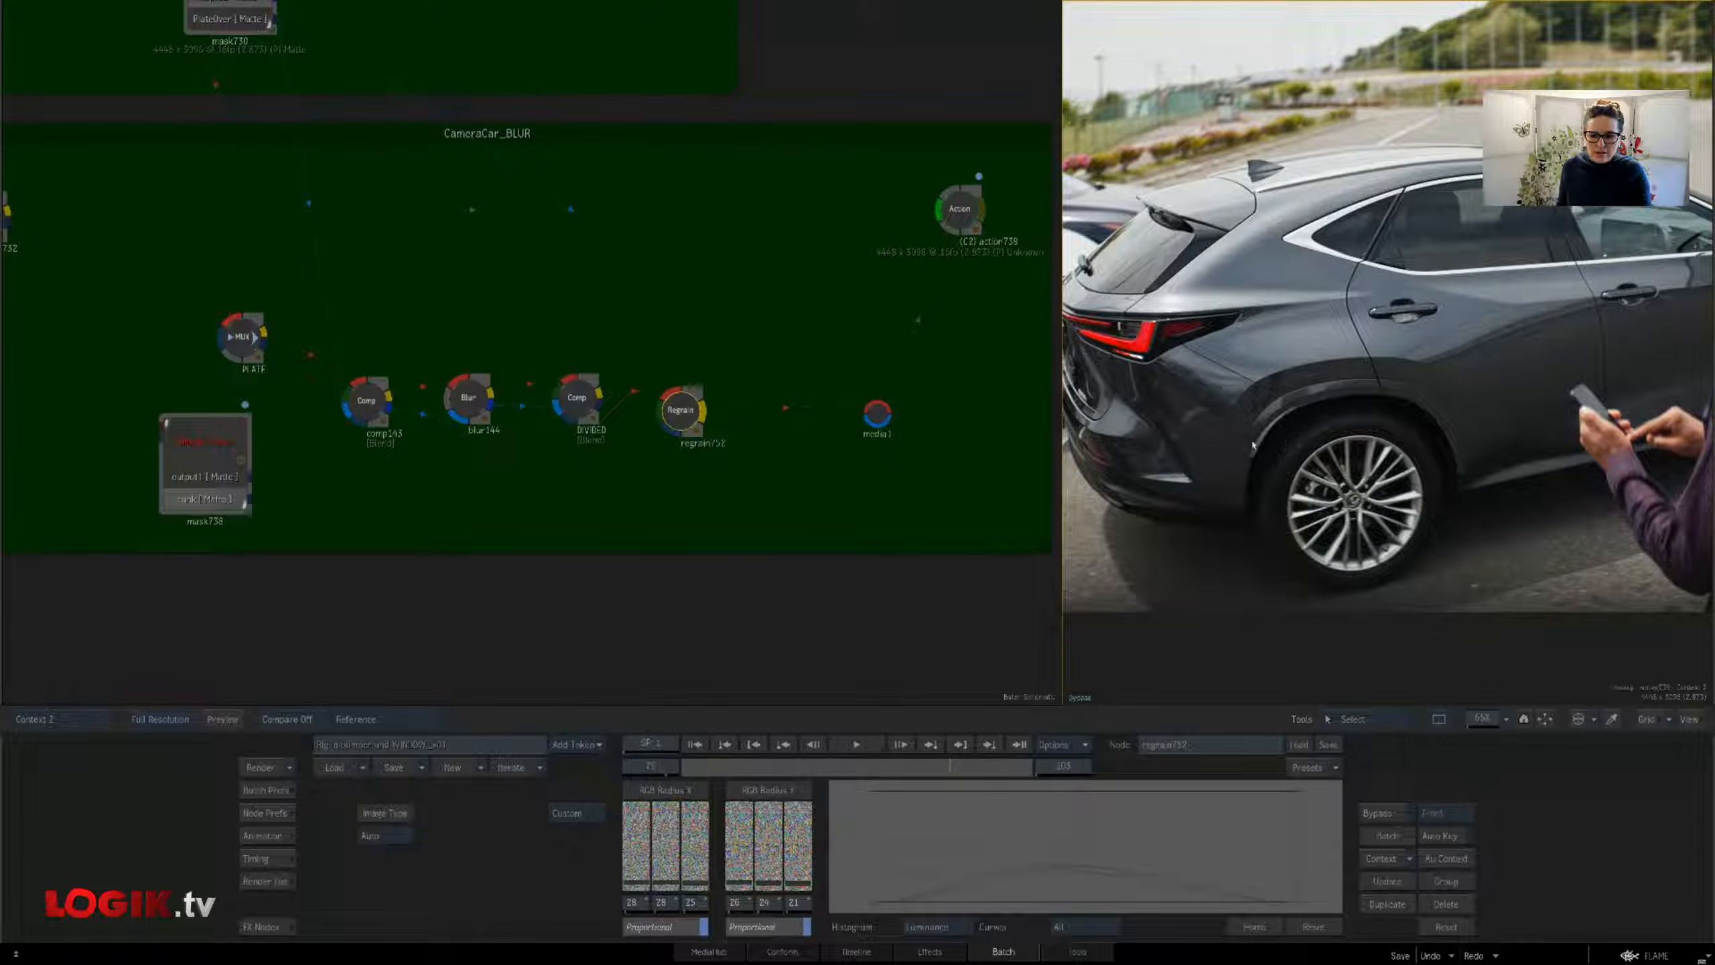
{"action": "key", "text": "2"}
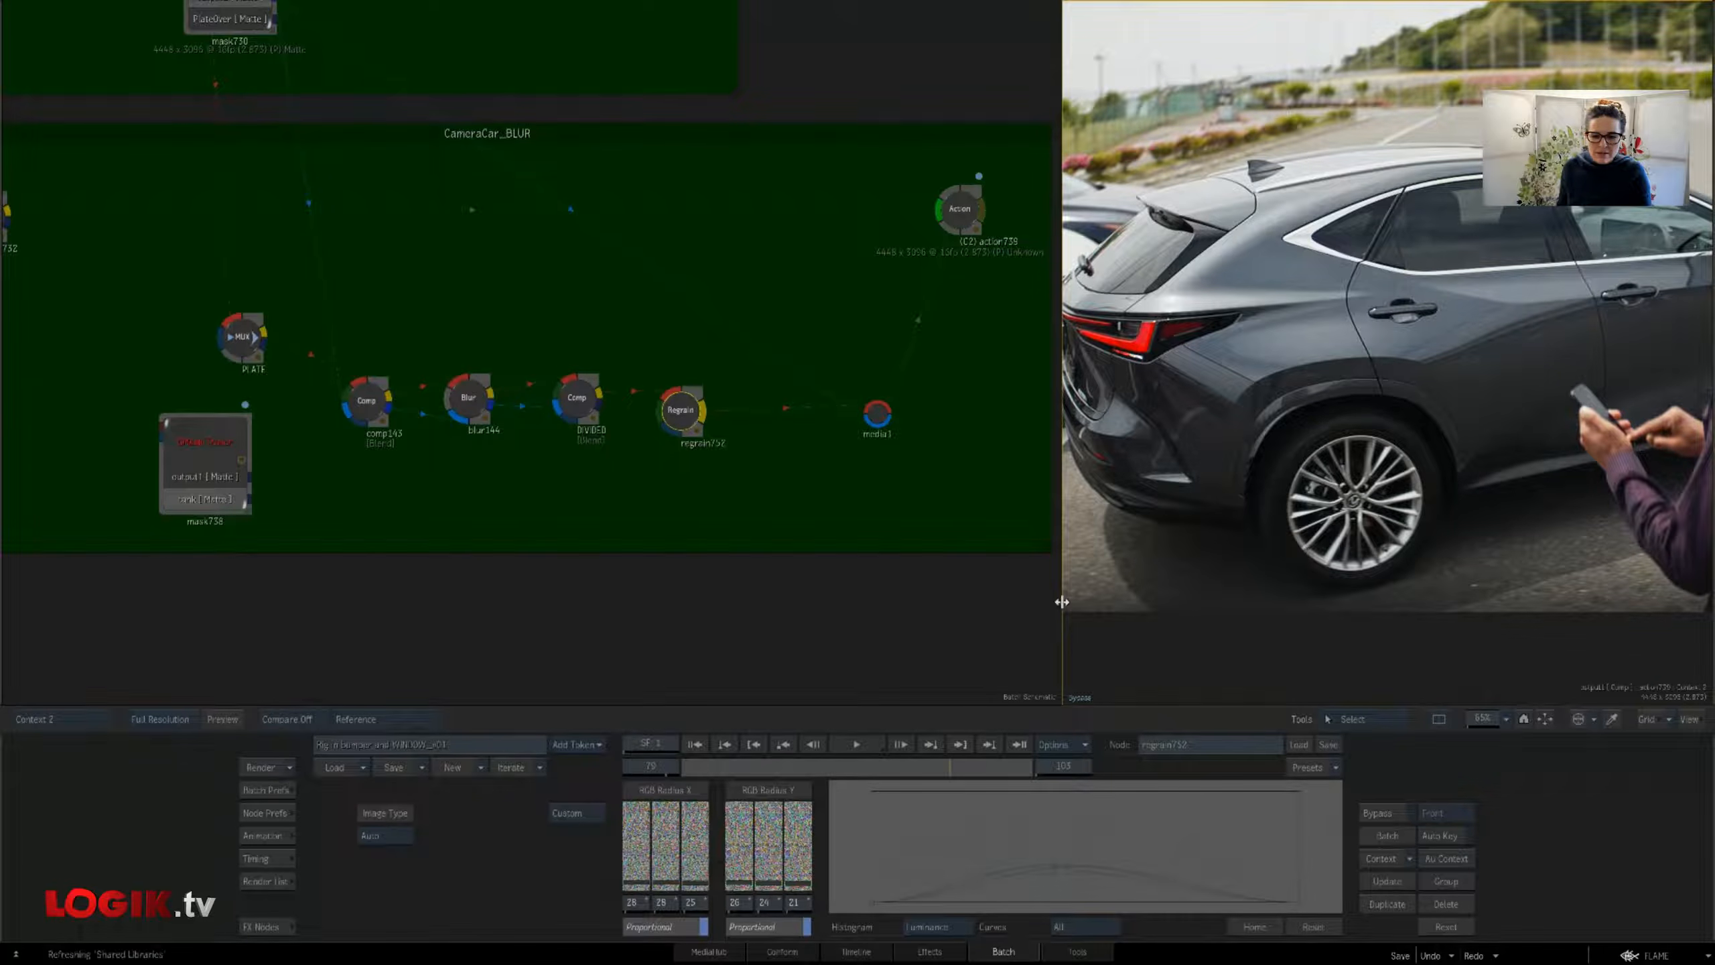
Enlarge the Context 2 view and inspect the car's rear quarter up close at an earlier frame
{"action": "left_click_drag", "start_coordinate": [1060, 594], "coordinate": [861, 594]}
{"action": "left_click_drag", "start_coordinate": [1482, 730], "coordinate": [1519, 721]}
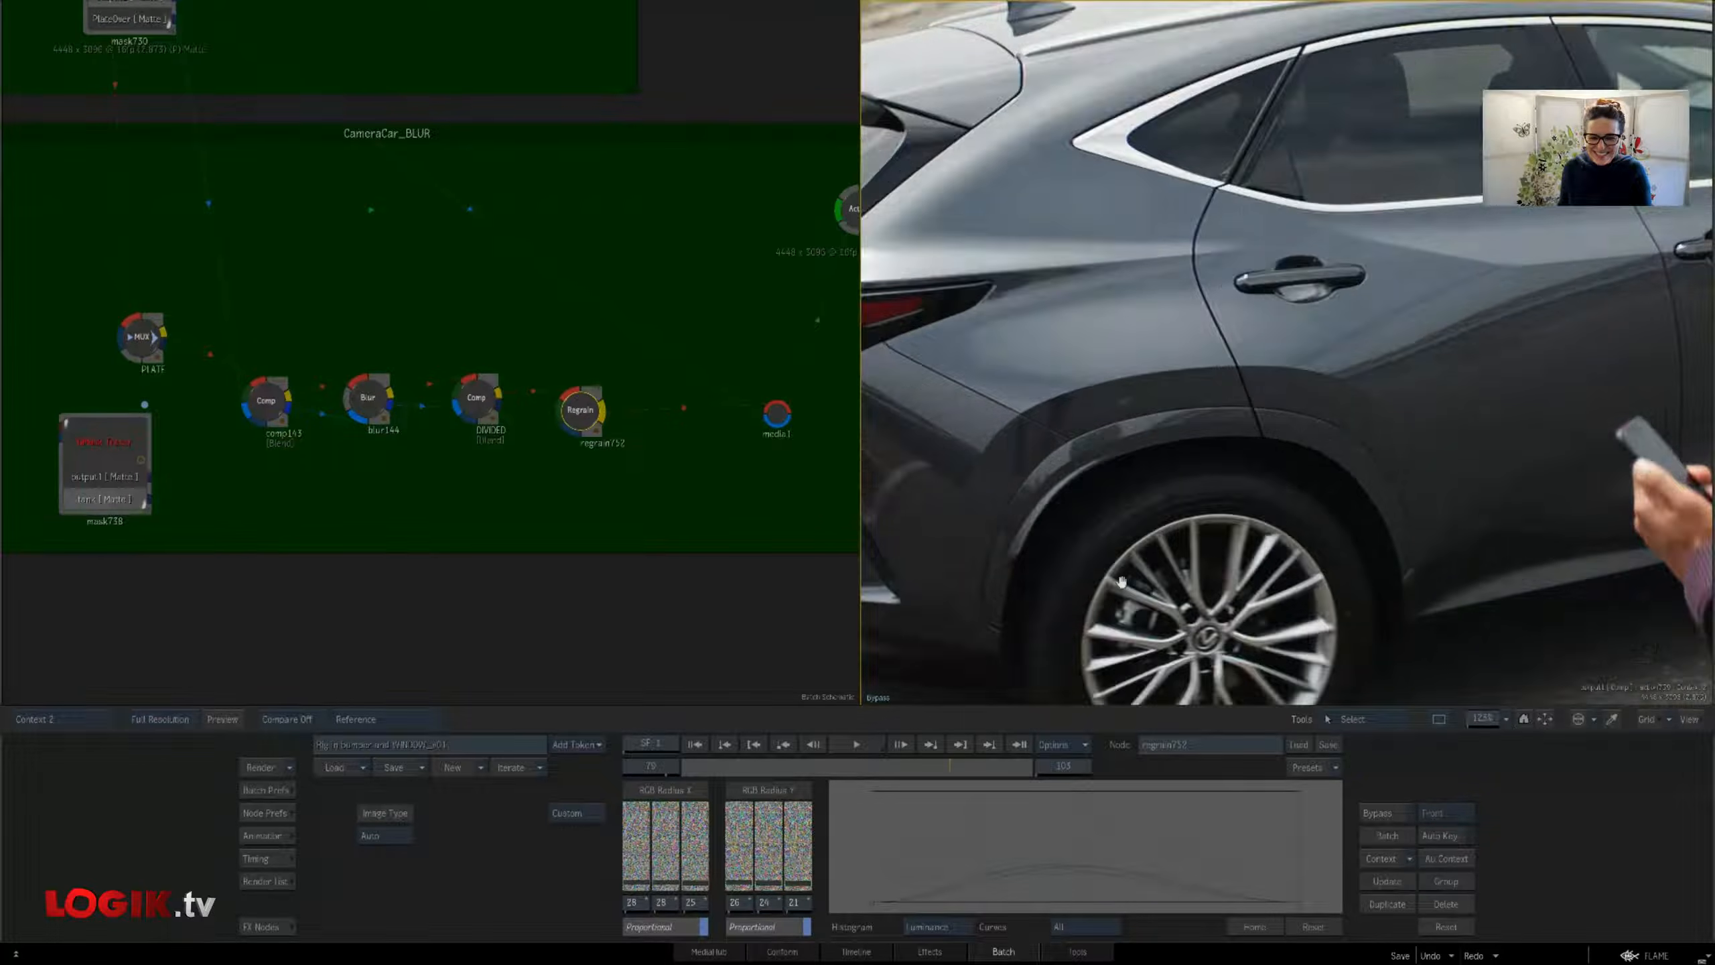
{"action": "left_click_drag", "start_coordinate": [866, 479], "coordinate": [1153, 457]}
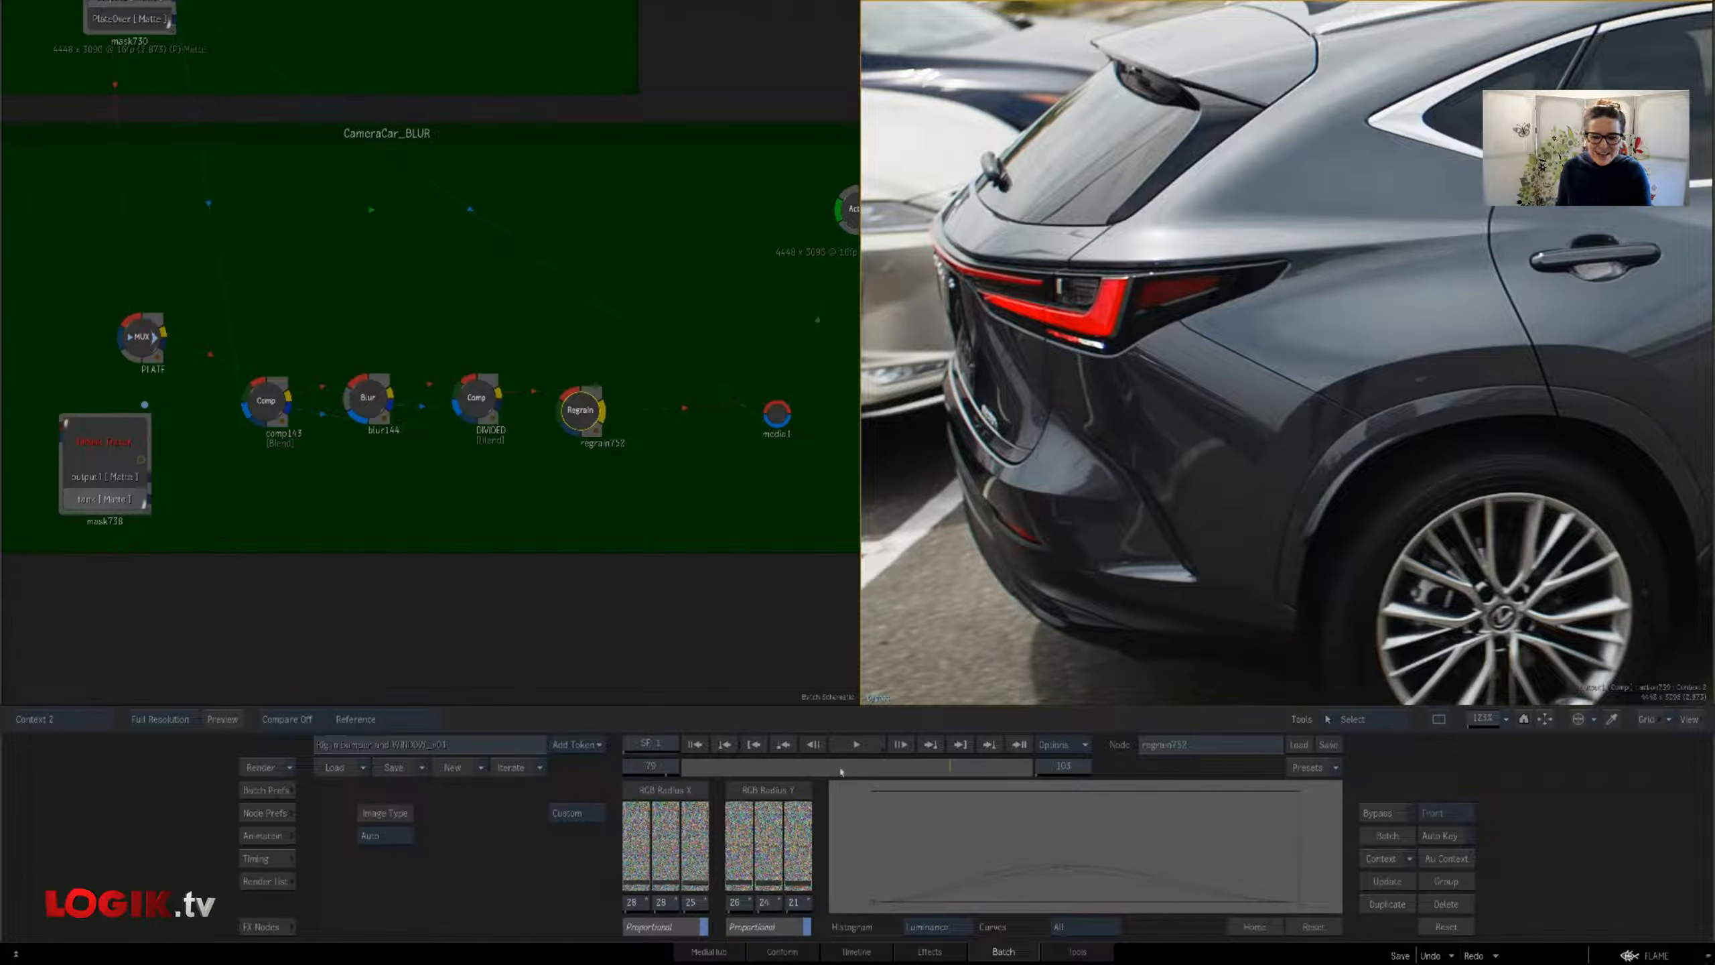
{"action": "left_click", "coordinate": [844, 769]}
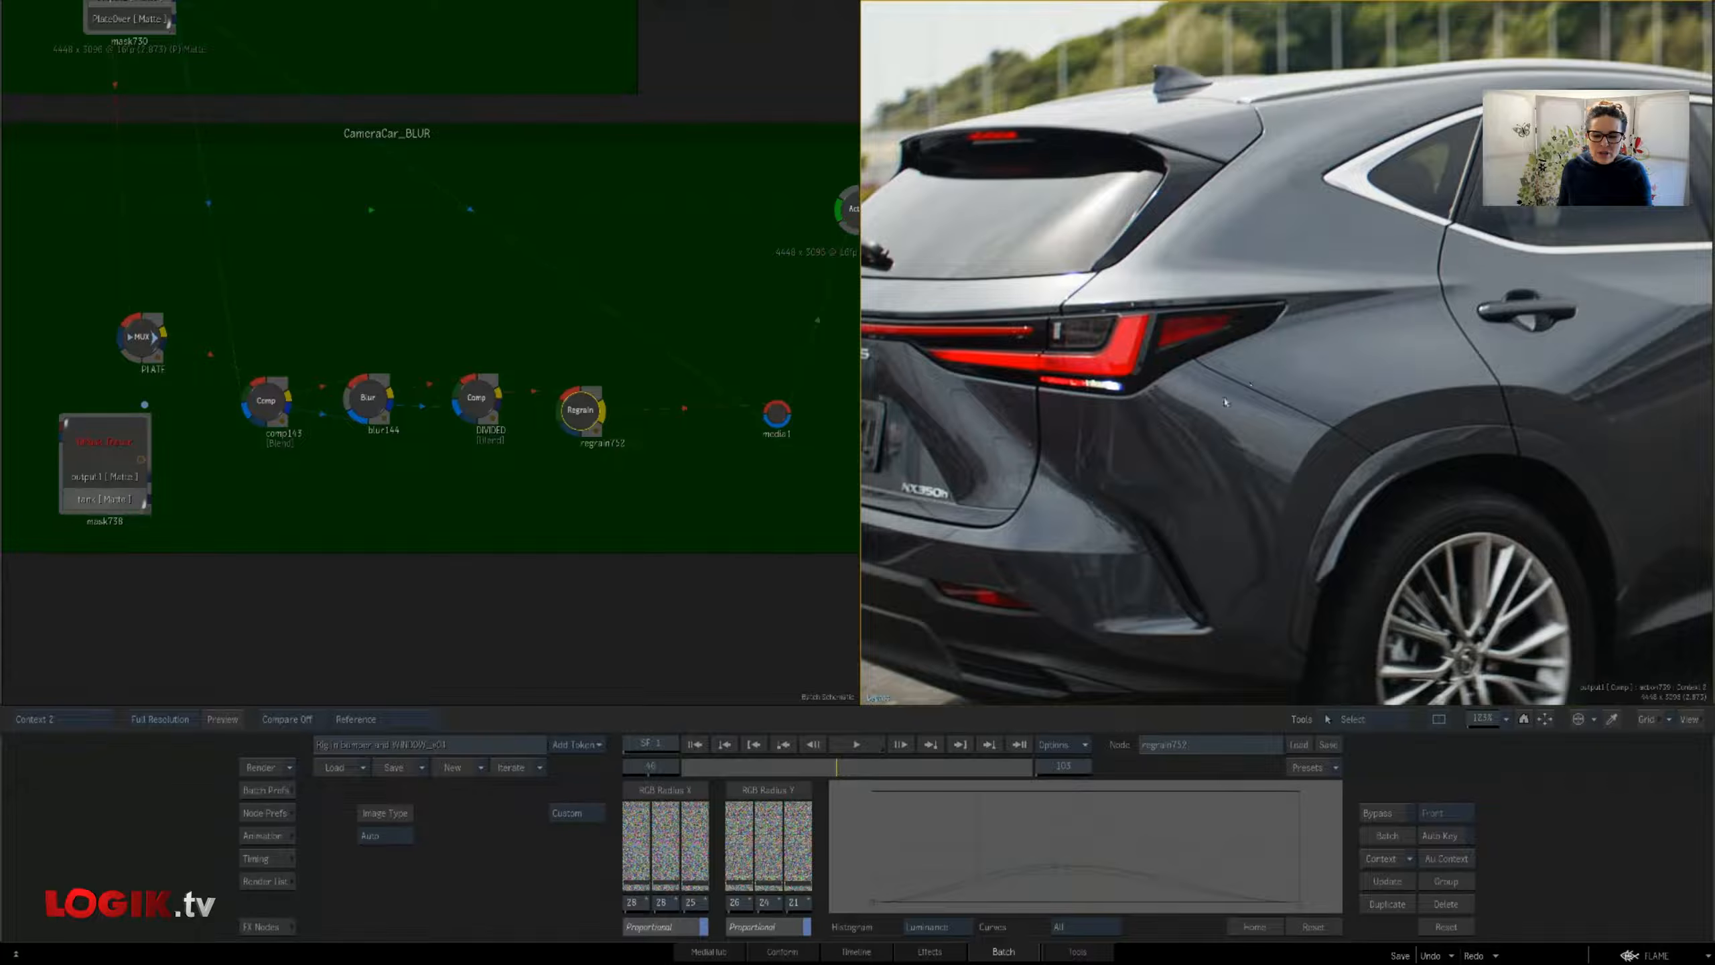
{"action": "left_click", "coordinate": [1439, 719]}
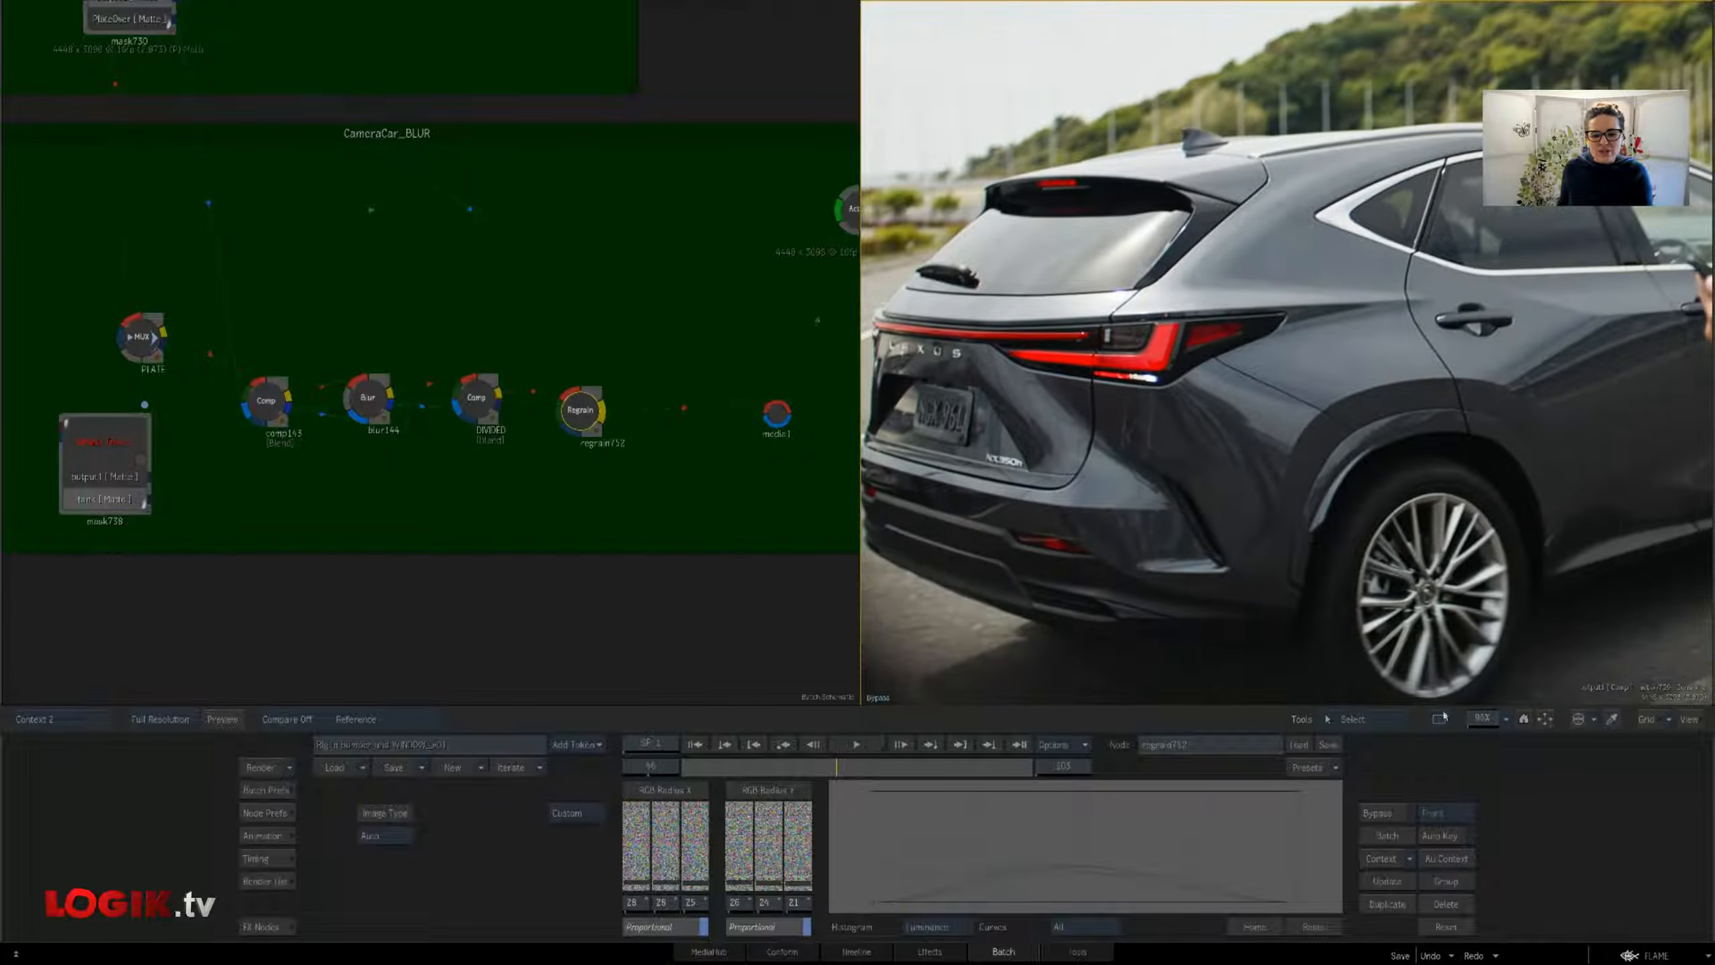
Check the blurred rear bumper at a different frame, comparing Context 1 with Context 2
{"action": "left_click_drag", "start_coordinate": [670, 566], "coordinate": [684, 548]}
{"action": "left_click_drag", "start_coordinate": [1483, 721], "coordinate": [1470, 727]}
{"action": "left_click_drag", "start_coordinate": [701, 504], "coordinate": [709, 556]}
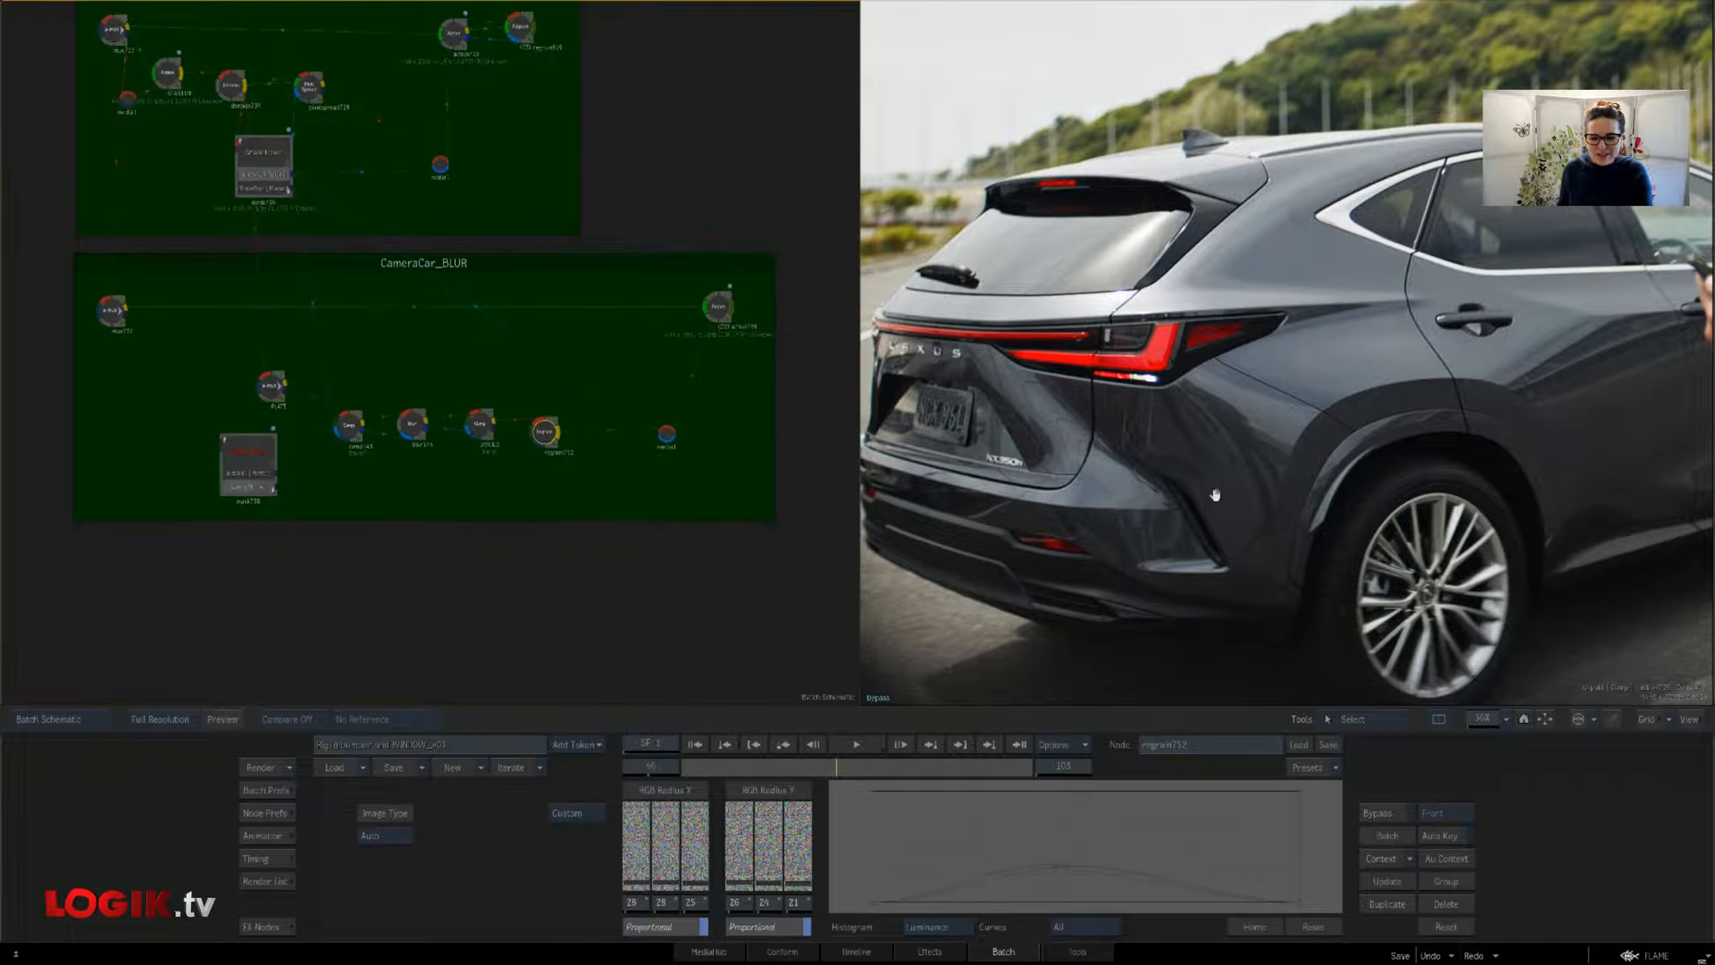
{"action": "left_click_drag", "start_coordinate": [1215, 495], "coordinate": [1199, 487]}
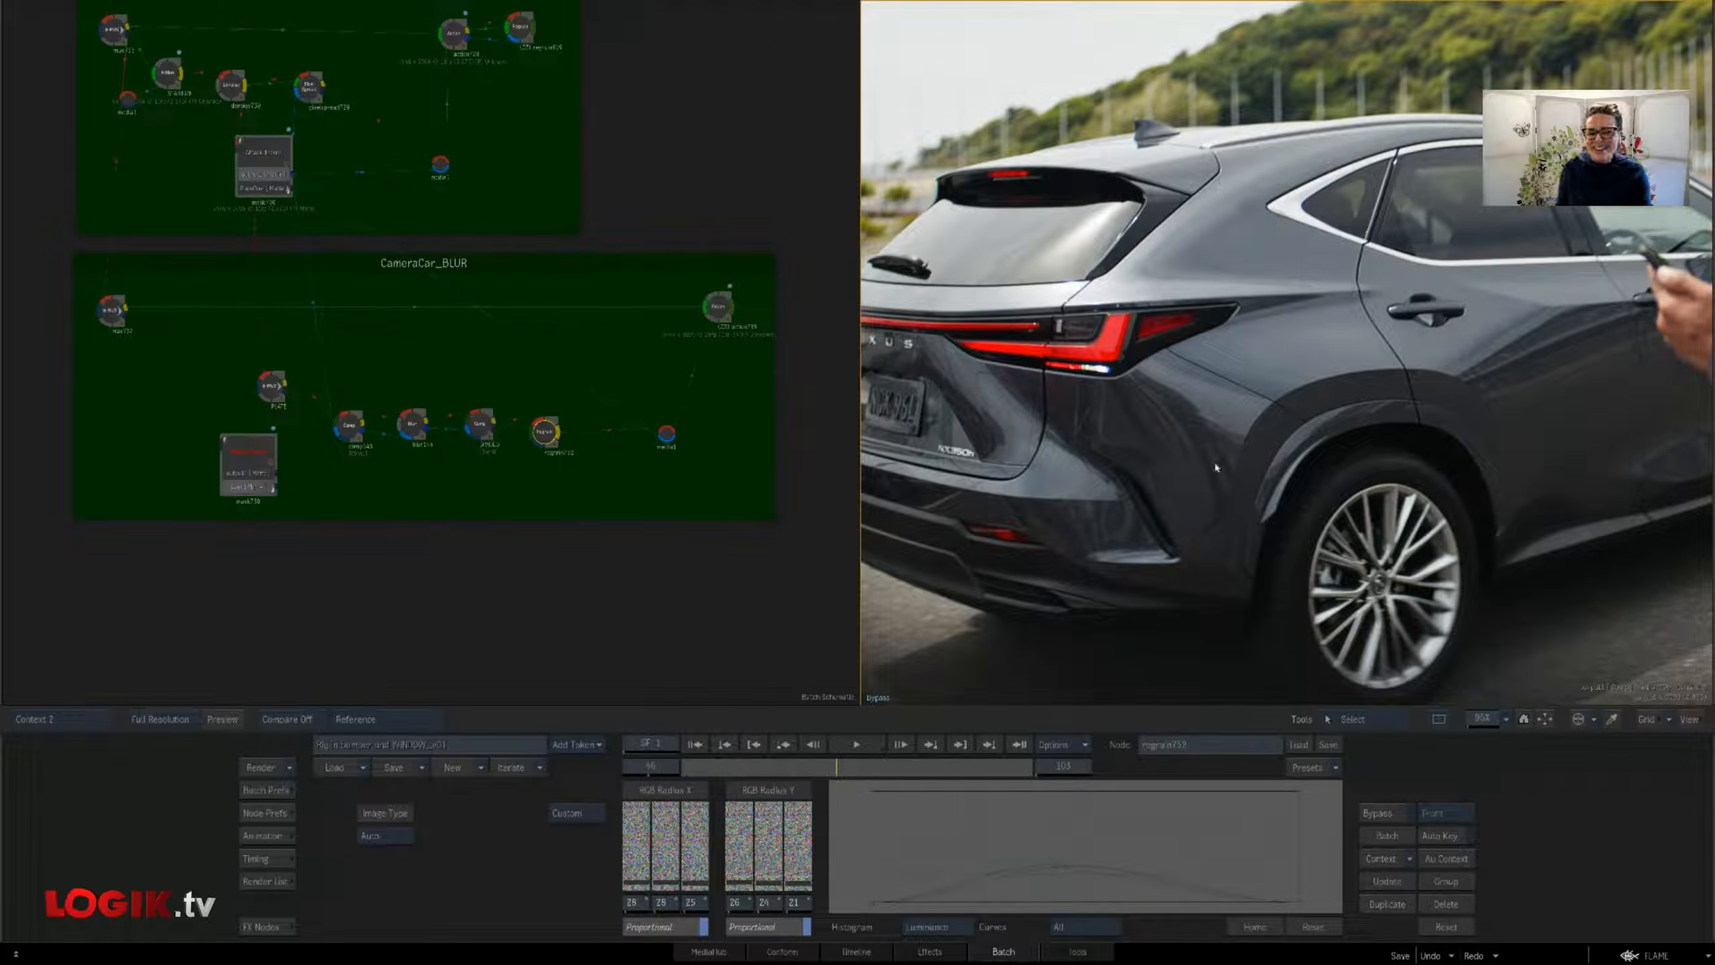
{"action": "left_click", "coordinate": [923, 768]}
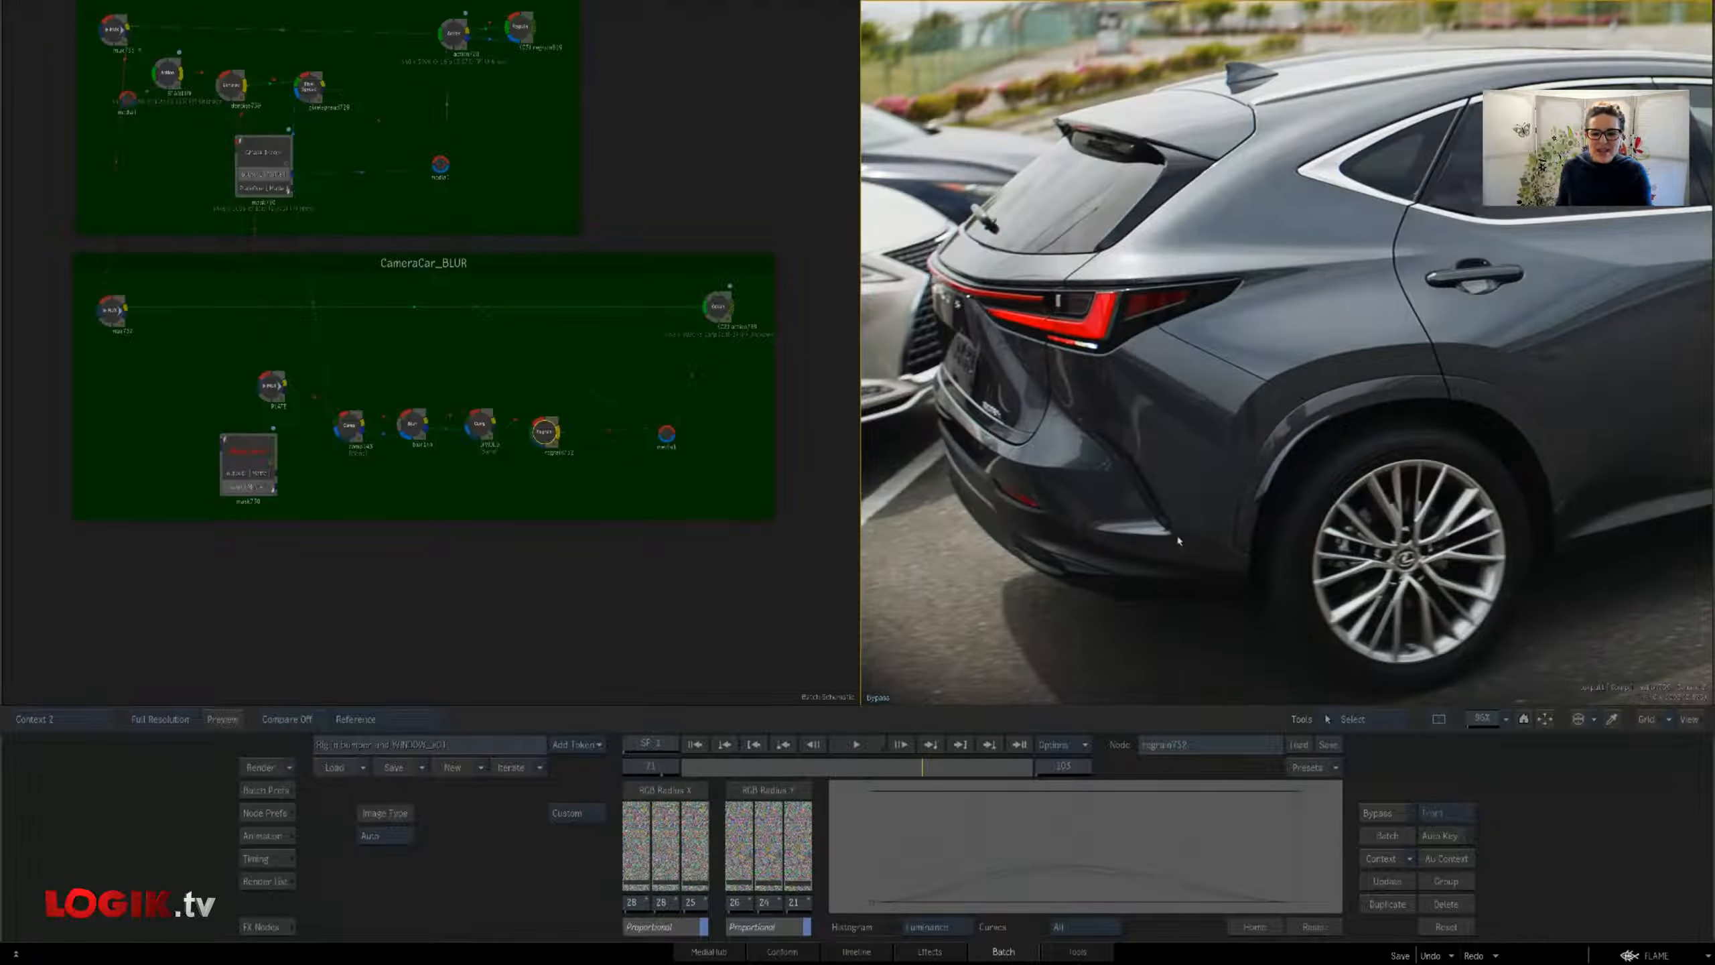
{"action": "key", "text": "1"}
{"action": "key", "text": "1"}
{"action": "key", "text": "2"}
Review the WINDOW_TINT, CameraCar_PixelSpread and CameraCar_BLUR groups, and open the Window Tint with Reflections batch
{"action": "mouse_move", "coordinate": [660, 581]}
{"action": "left_mouse_down"}
{"action": "mouse_move", "coordinate": [686, 564]}
{"action": "mouse_move", "coordinate": [658, 525]}
{"action": "mouse_move", "coordinate": [681, 587]}
{"action": "left_mouse_up"}
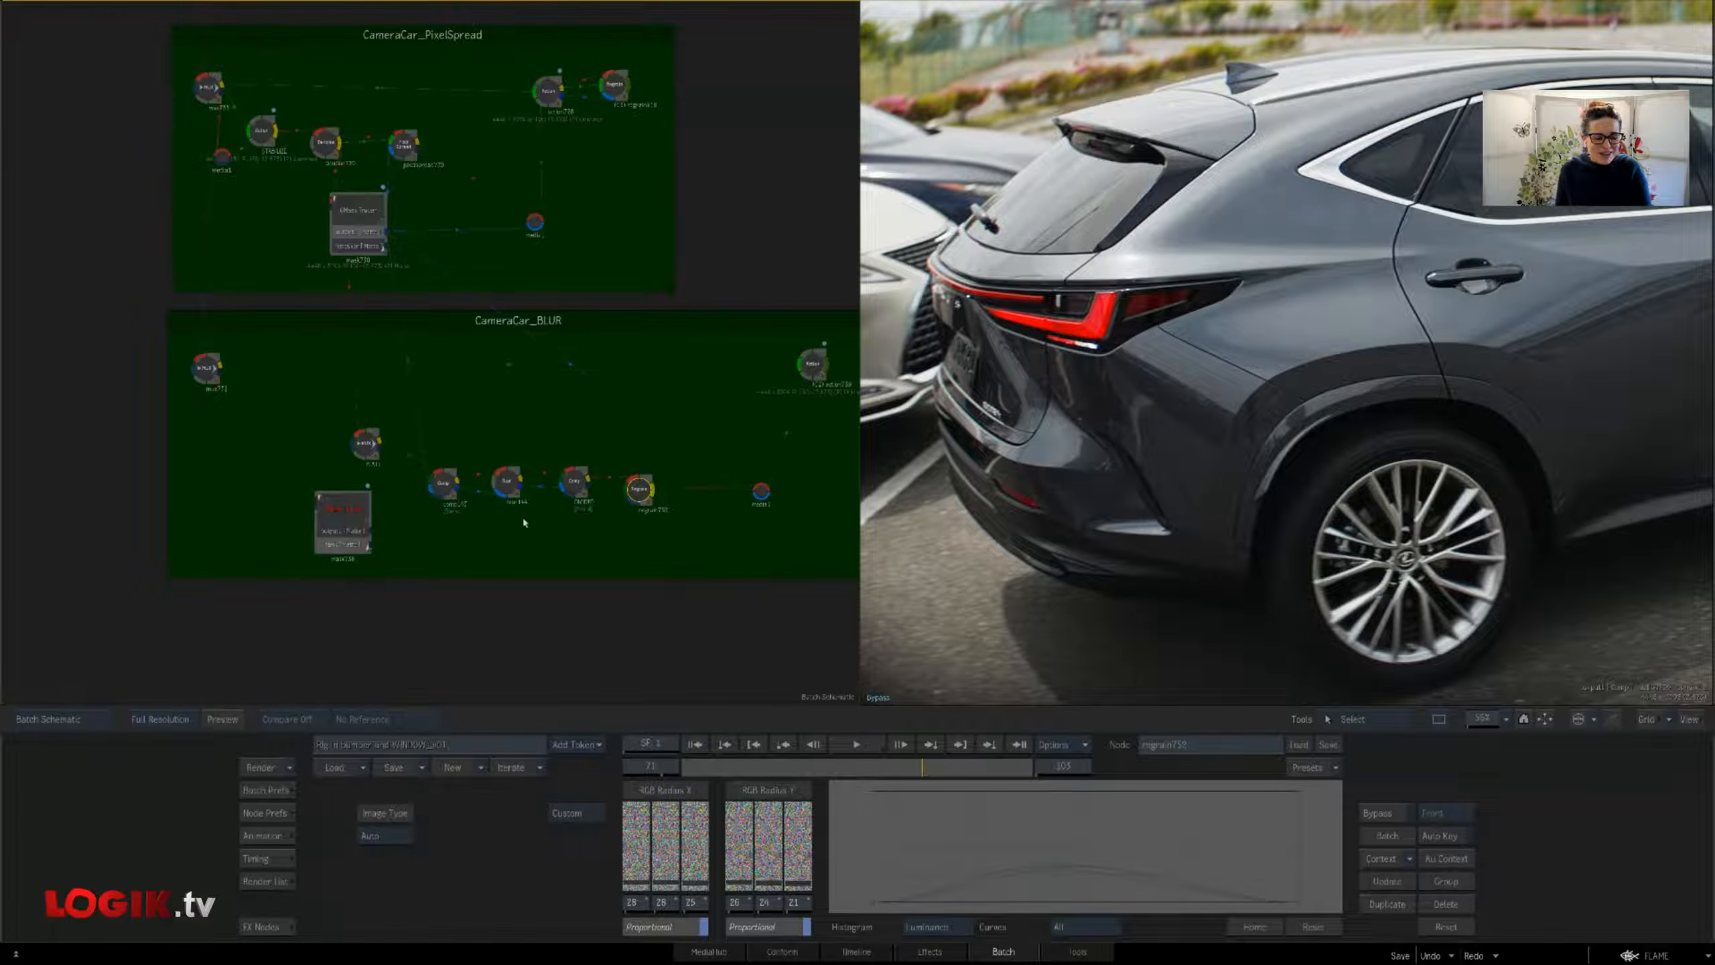
{"action": "left_click_drag", "start_coordinate": [578, 503], "coordinate": [581, 559]}
{"action": "left_click_drag", "start_coordinate": [1481, 719], "coordinate": [1458, 720]}
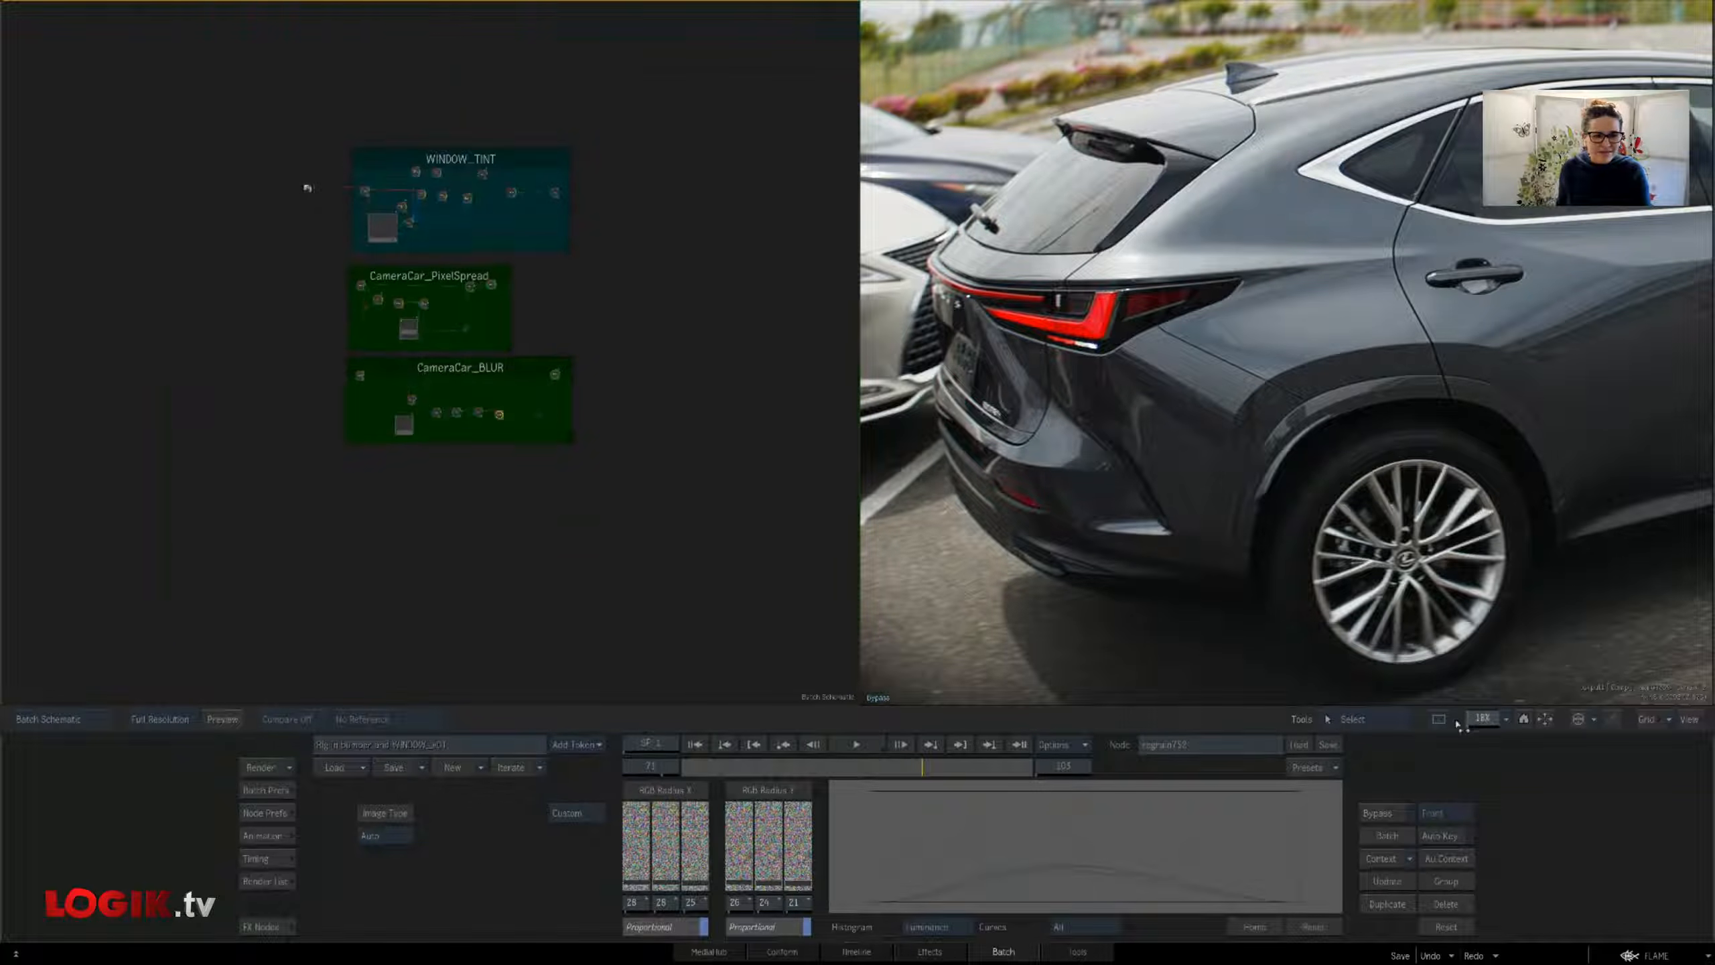
{"action": "left_click_drag", "start_coordinate": [596, 469], "coordinate": [604, 480]}
{"action": "left_click_drag", "start_coordinate": [1482, 723], "coordinate": [1507, 723]}
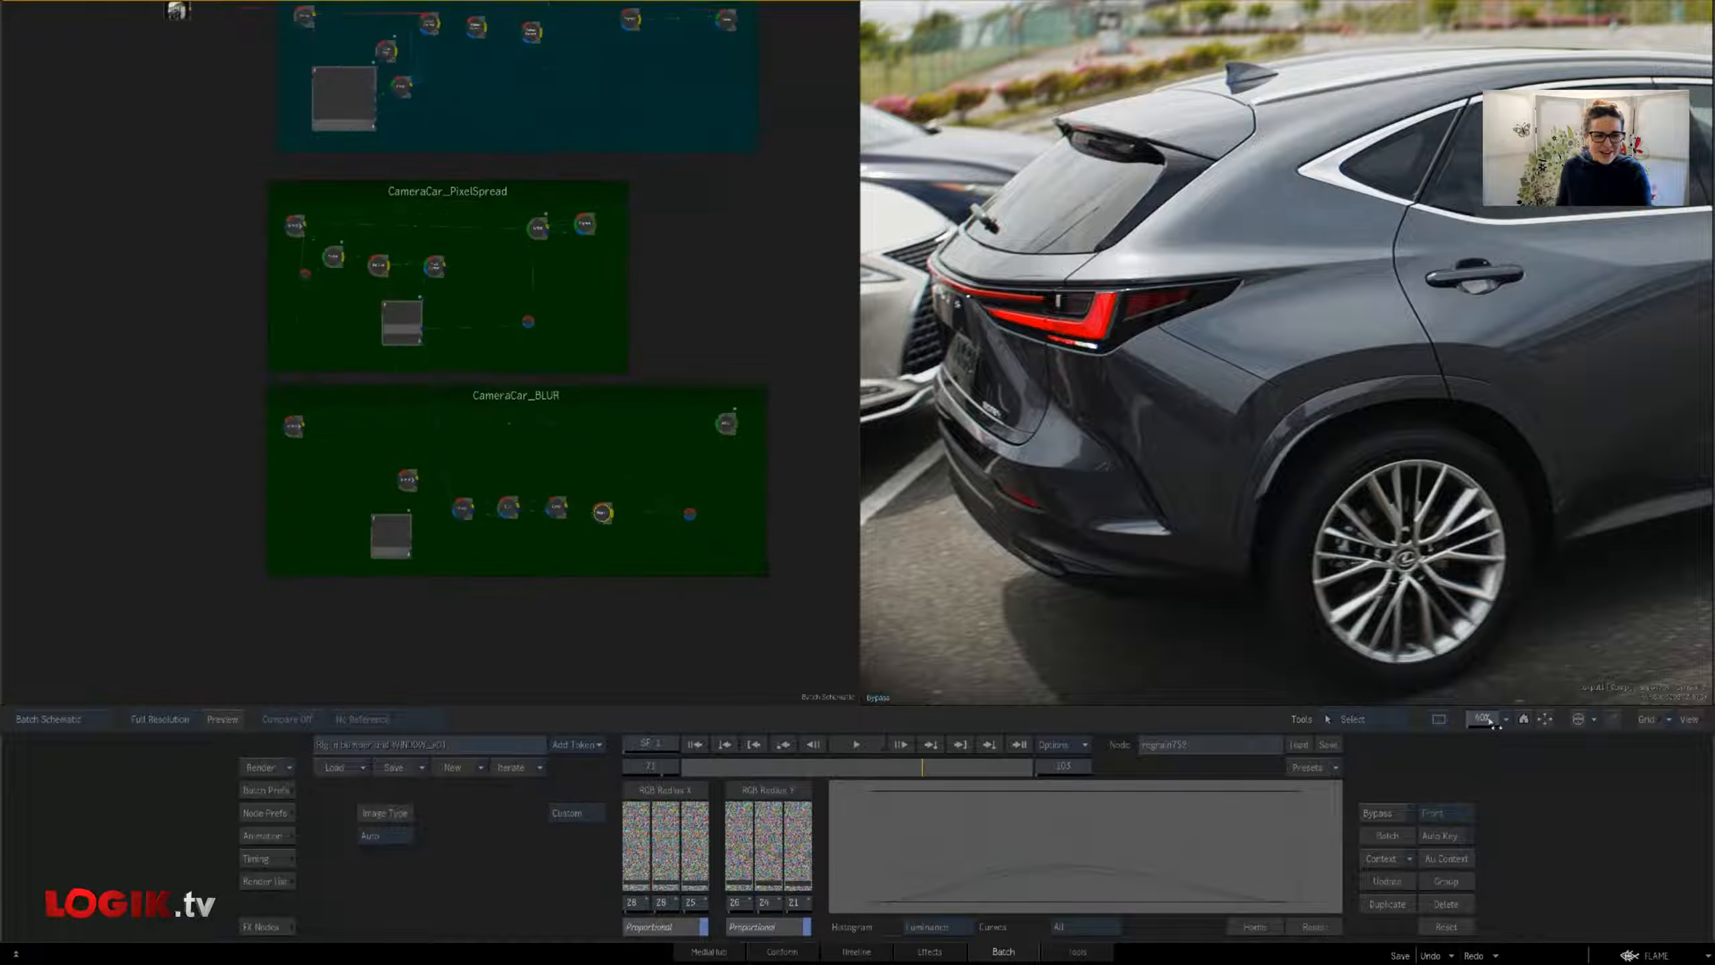
{"action": "left_click_drag", "start_coordinate": [614, 365], "coordinate": [622, 456]}
{"action": "mouse_move", "coordinate": [1, 473]}
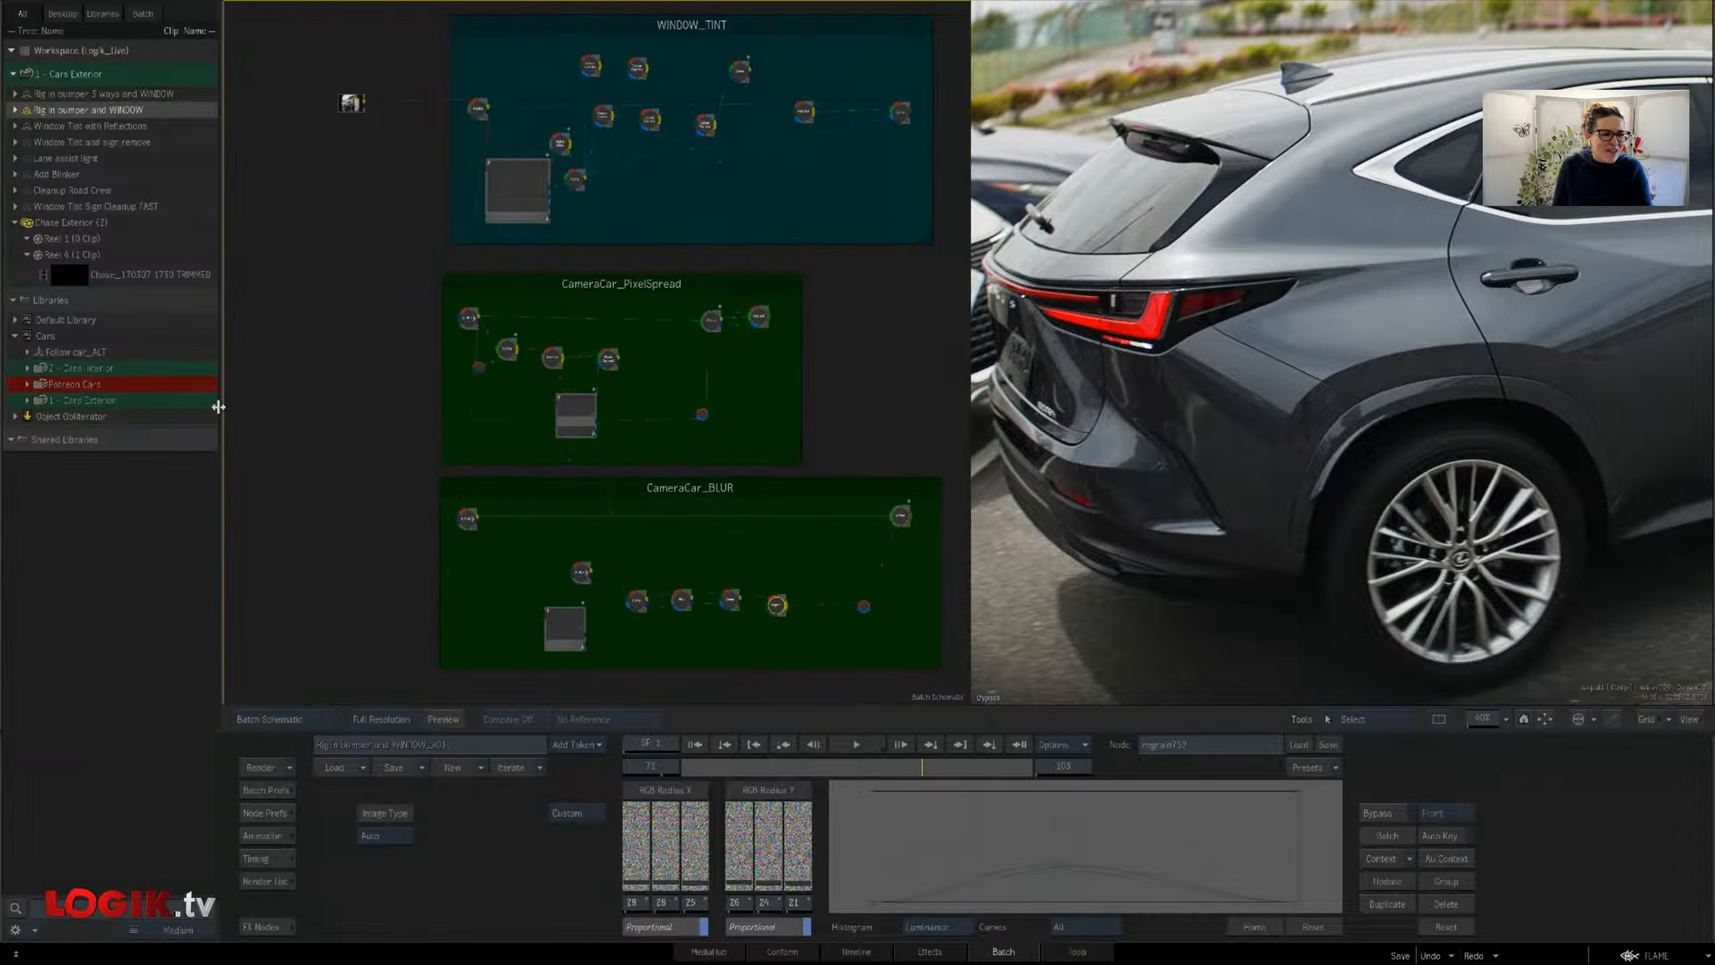
{"action": "double_click", "coordinate": [87, 126]}
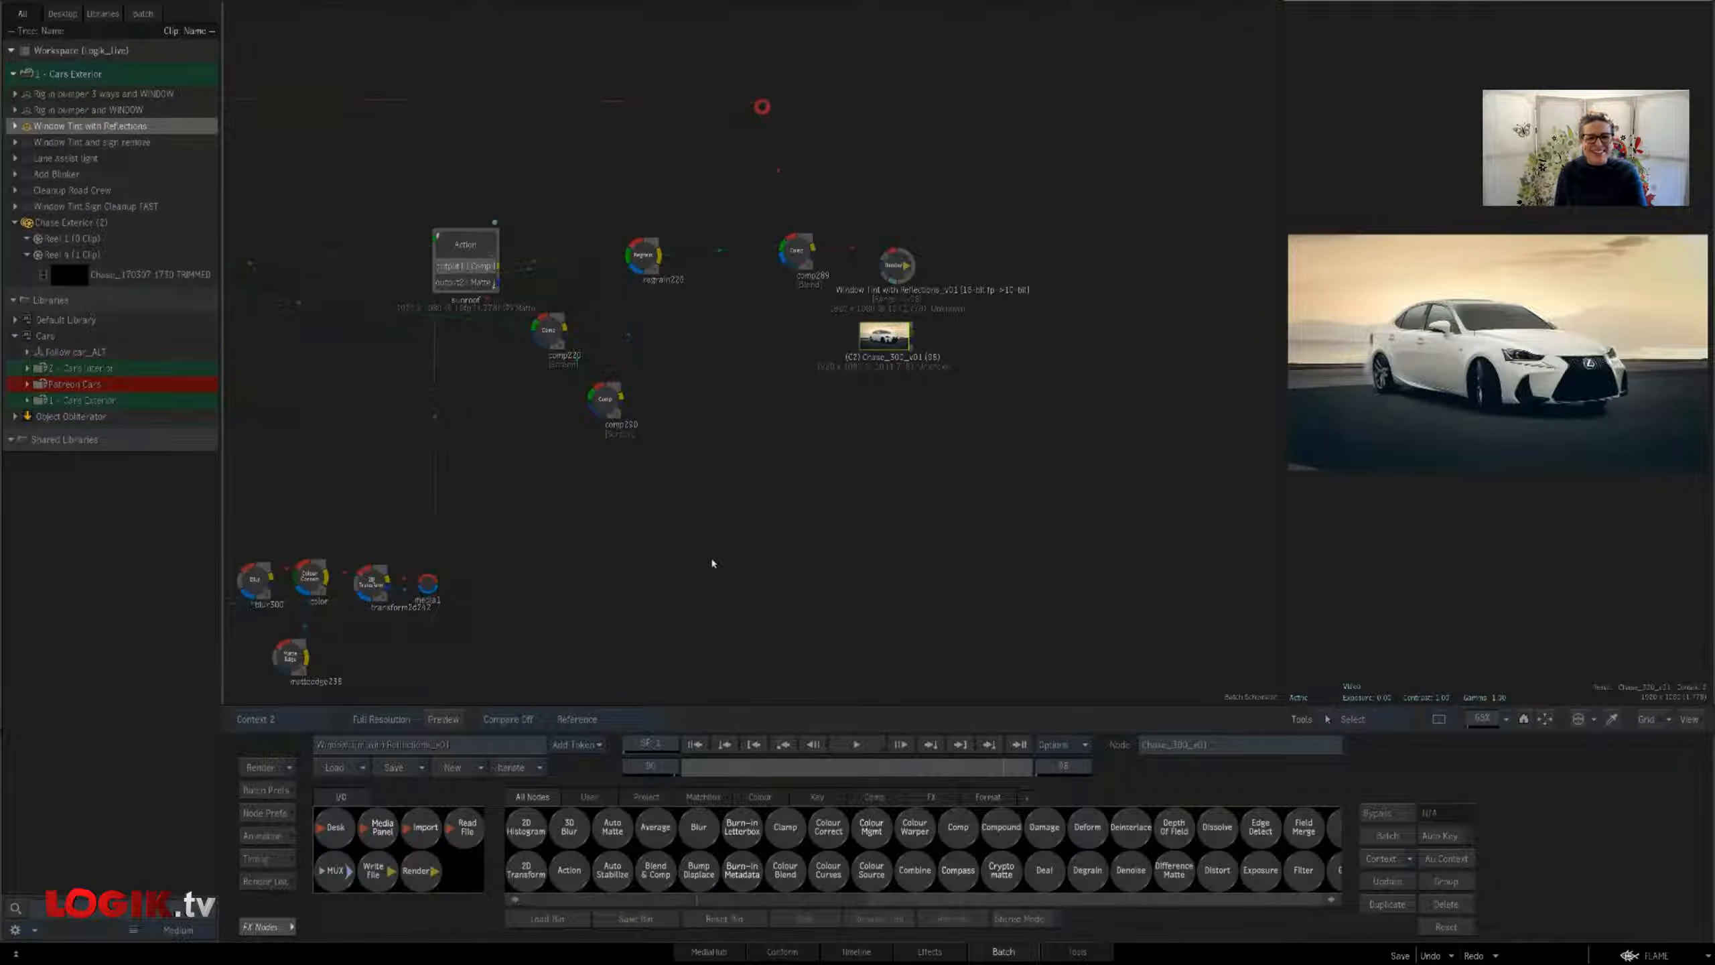
Examine the Window Tint with Reflections node tree from its output back to the source clip
{"action": "left_click_drag", "start_coordinate": [1283, 541], "coordinate": [988, 553]}
{"action": "left_click_drag", "start_coordinate": [699, 542], "coordinate": [954, 513]}
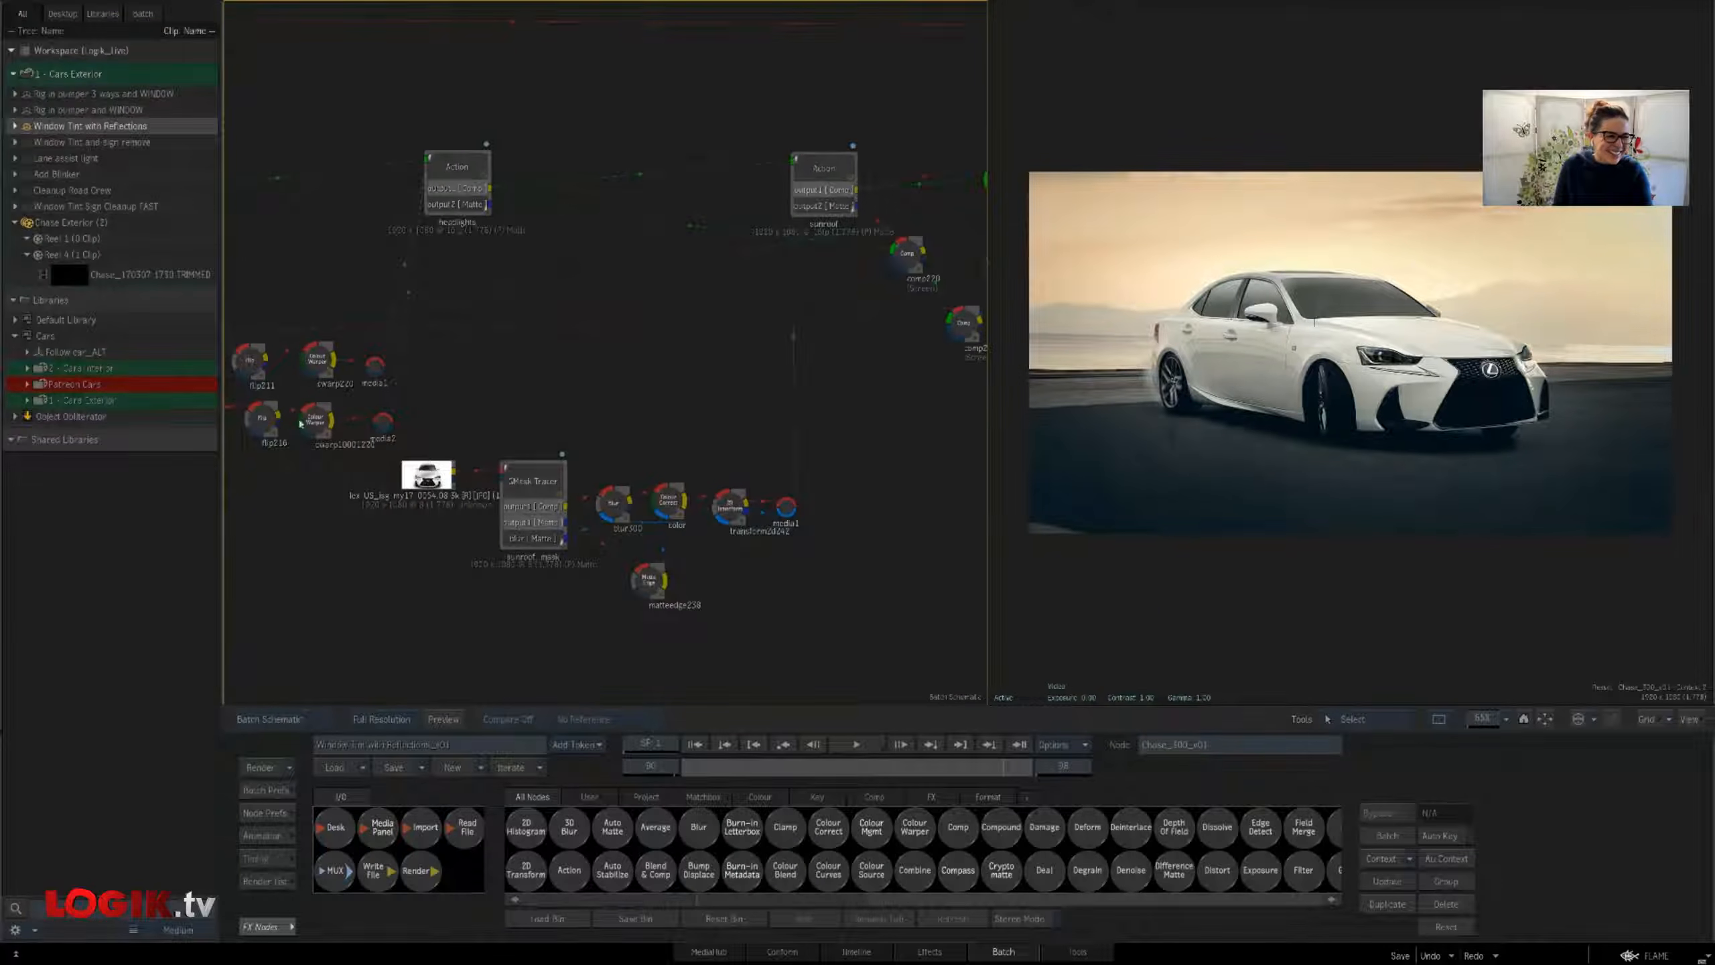
{"action": "mouse_move", "coordinate": [1, 426]}
{"action": "left_click_drag", "start_coordinate": [407, 372], "coordinate": [977, 492]}
{"action": "left_click_drag", "start_coordinate": [1477, 727], "coordinate": [1472, 728]}
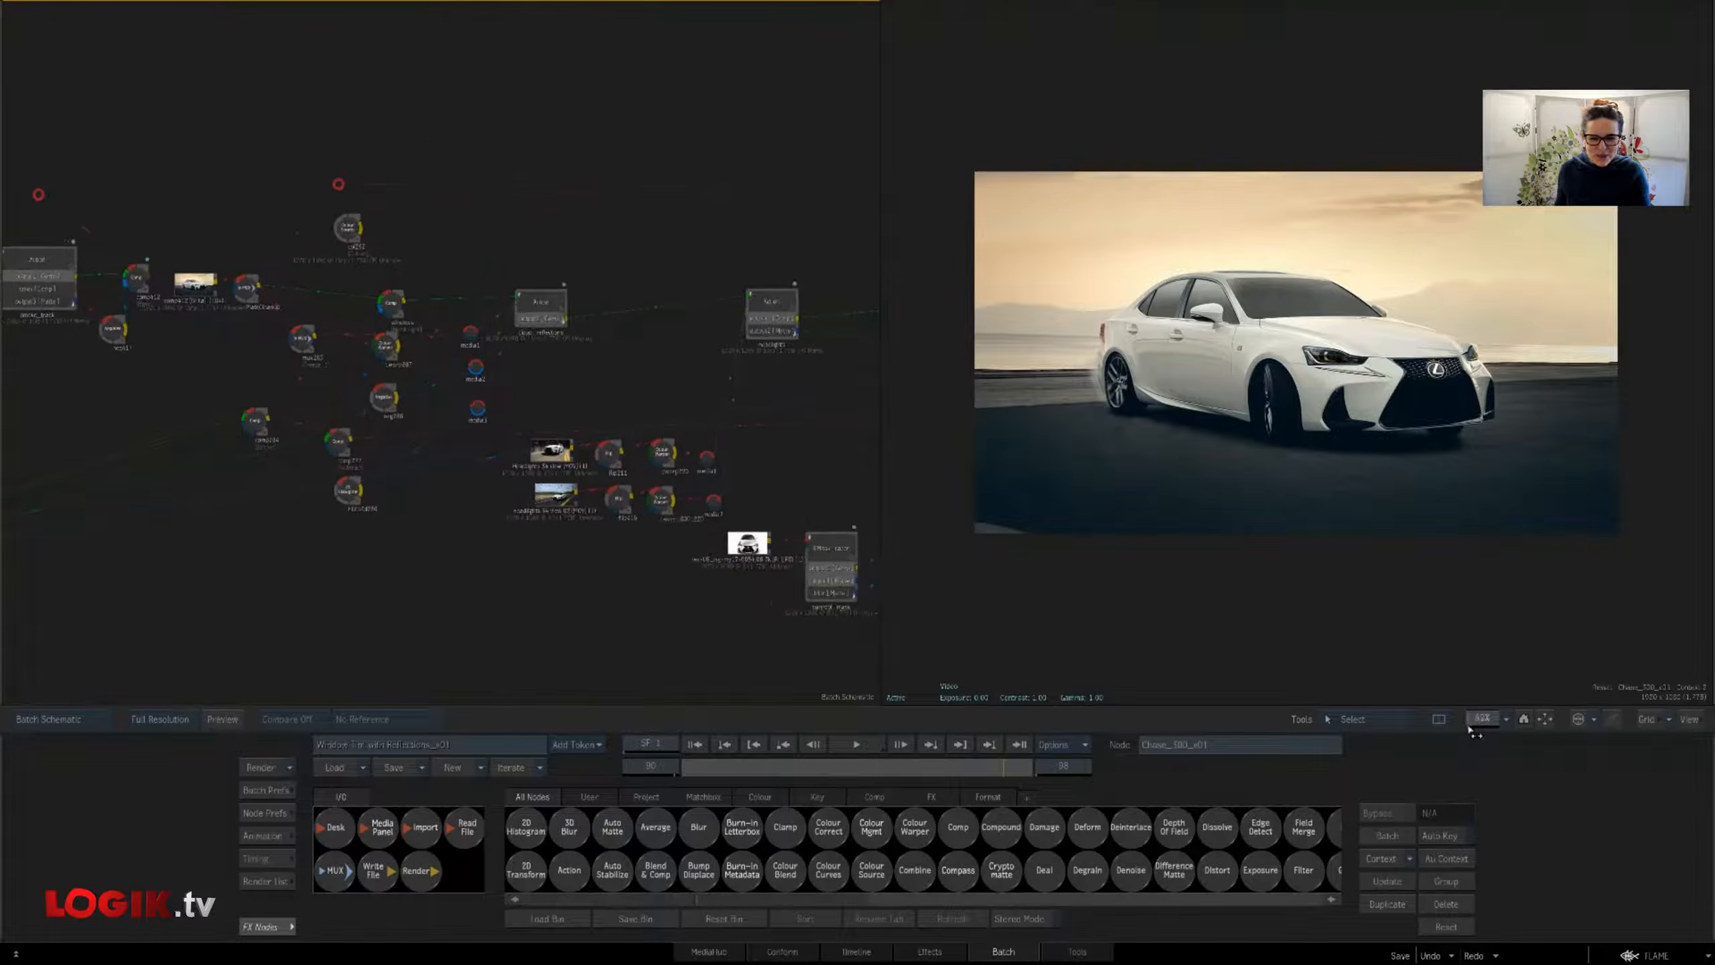
{"action": "left_click_drag", "start_coordinate": [352, 553], "coordinate": [587, 536]}
{"action": "left_click_drag", "start_coordinate": [482, 545], "coordinate": [917, 542]}
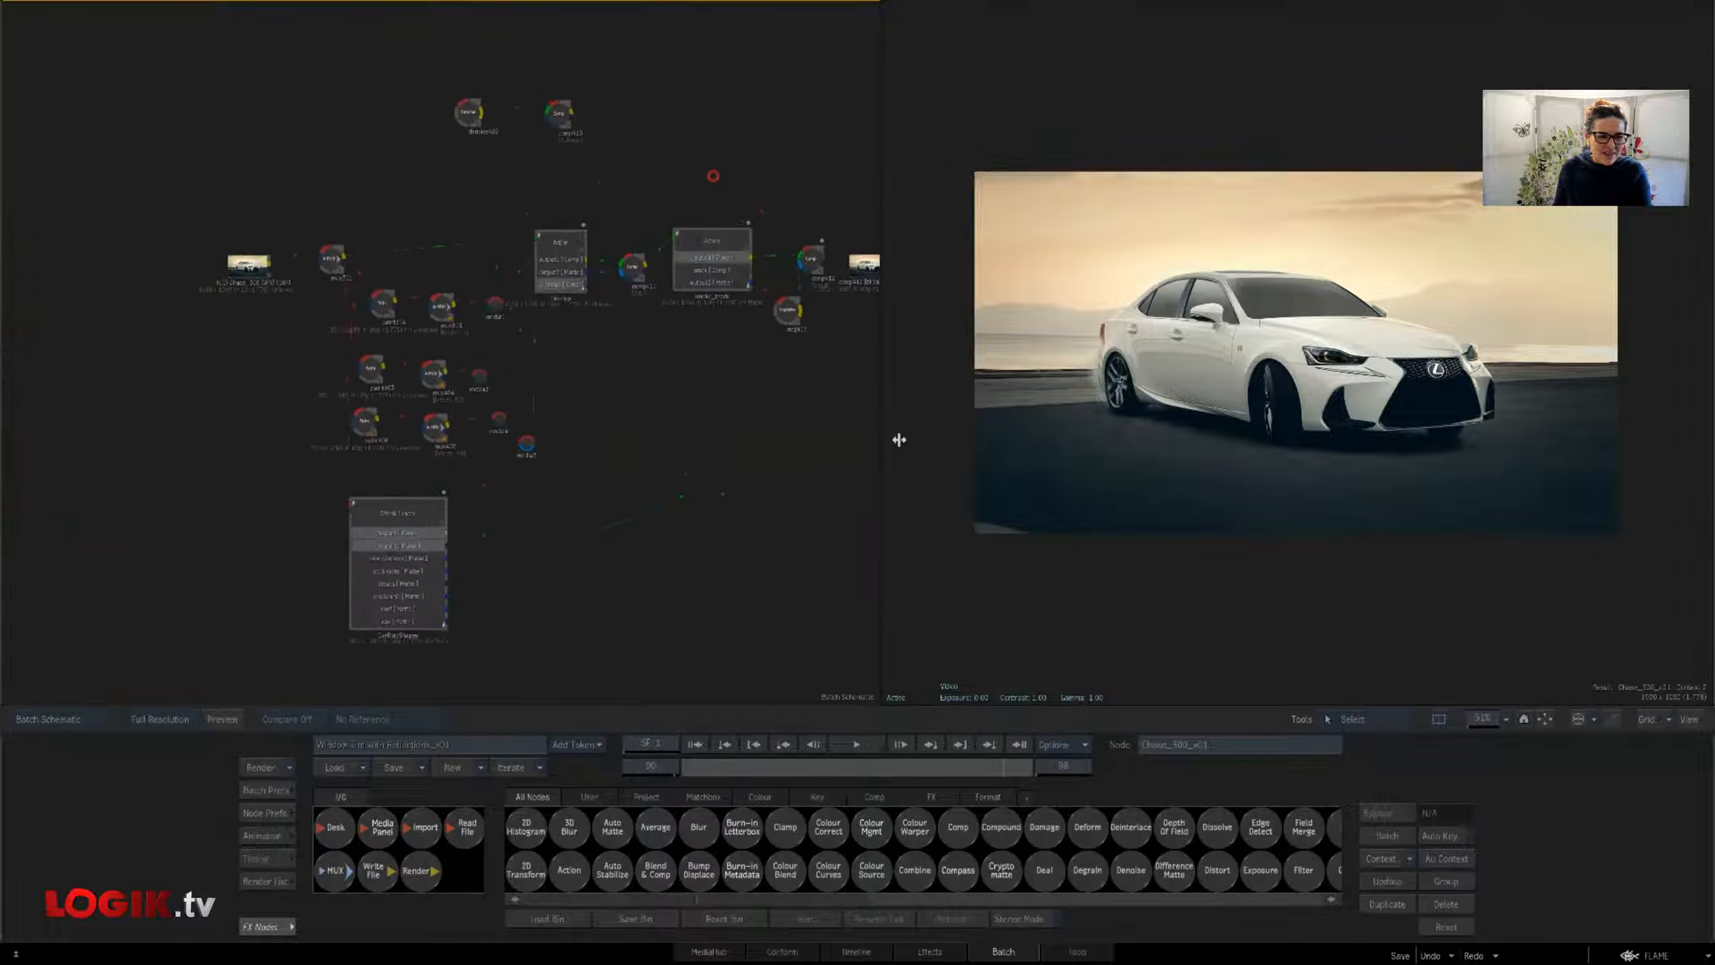
{"action": "left_click_drag", "start_coordinate": [695, 478], "coordinate": [234, 440]}
{"action": "left_click_drag", "start_coordinate": [551, 501], "coordinate": [804, 478]}
Show the Context 1 plate of the white car and scrub through the shot
{"action": "left_click", "coordinate": [1160, 503]}
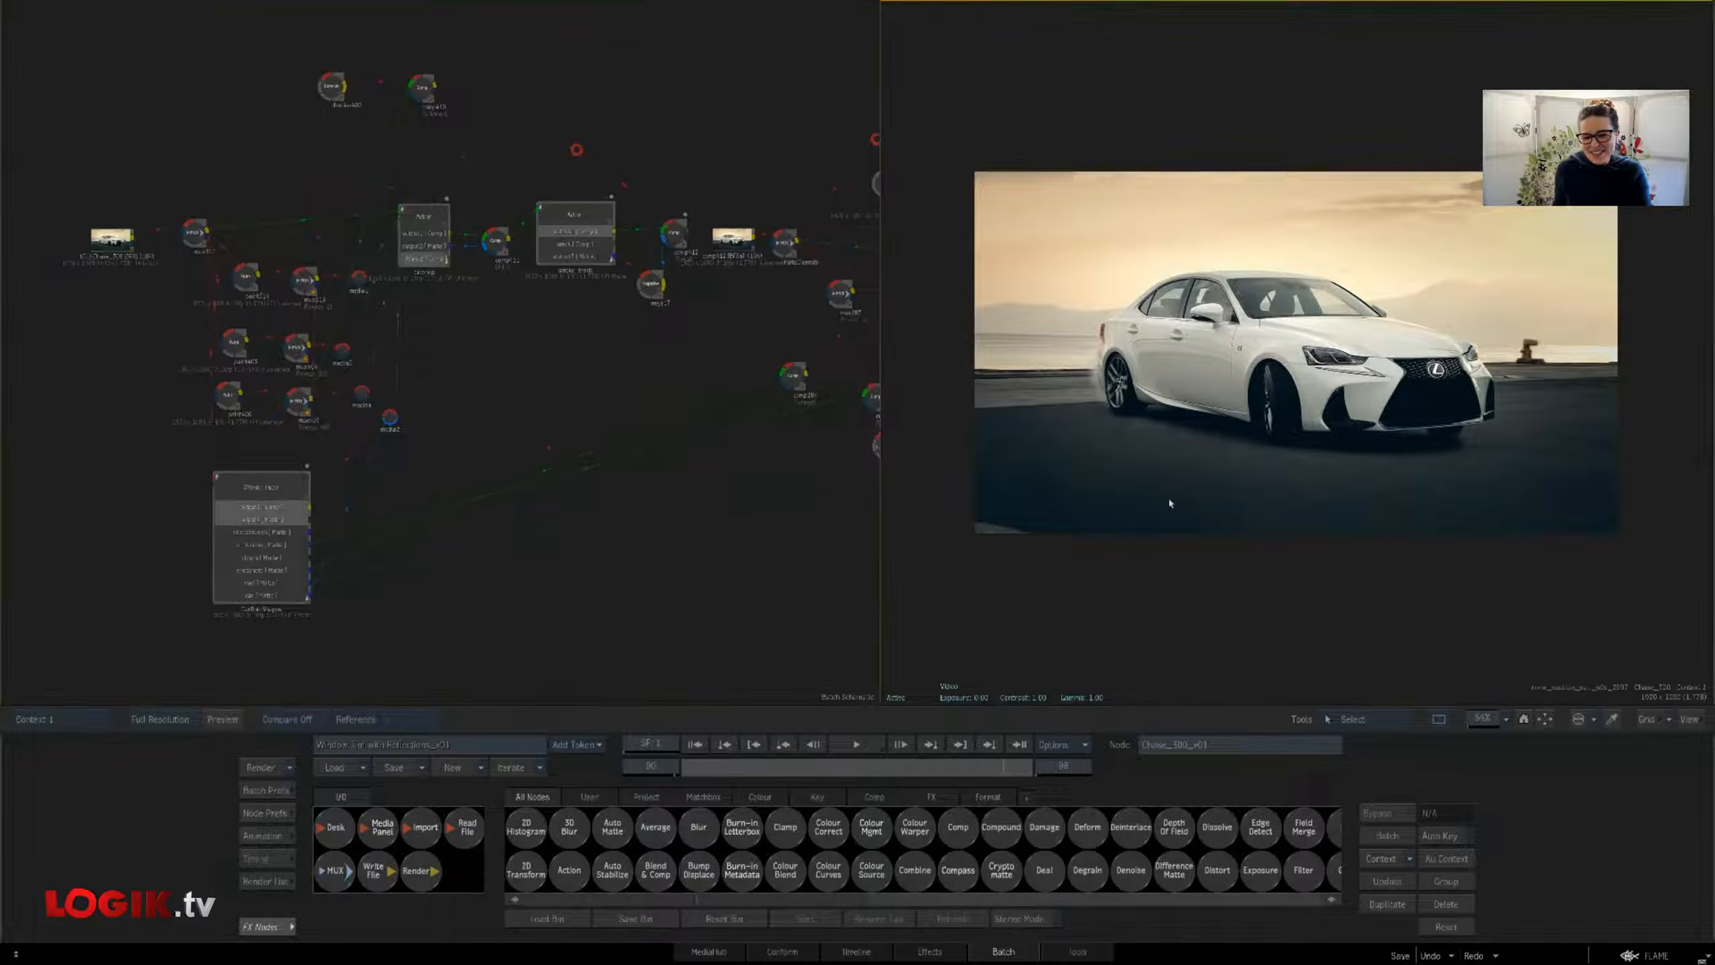
{"action": "left_click_drag", "start_coordinate": [696, 773], "coordinate": [997, 811]}
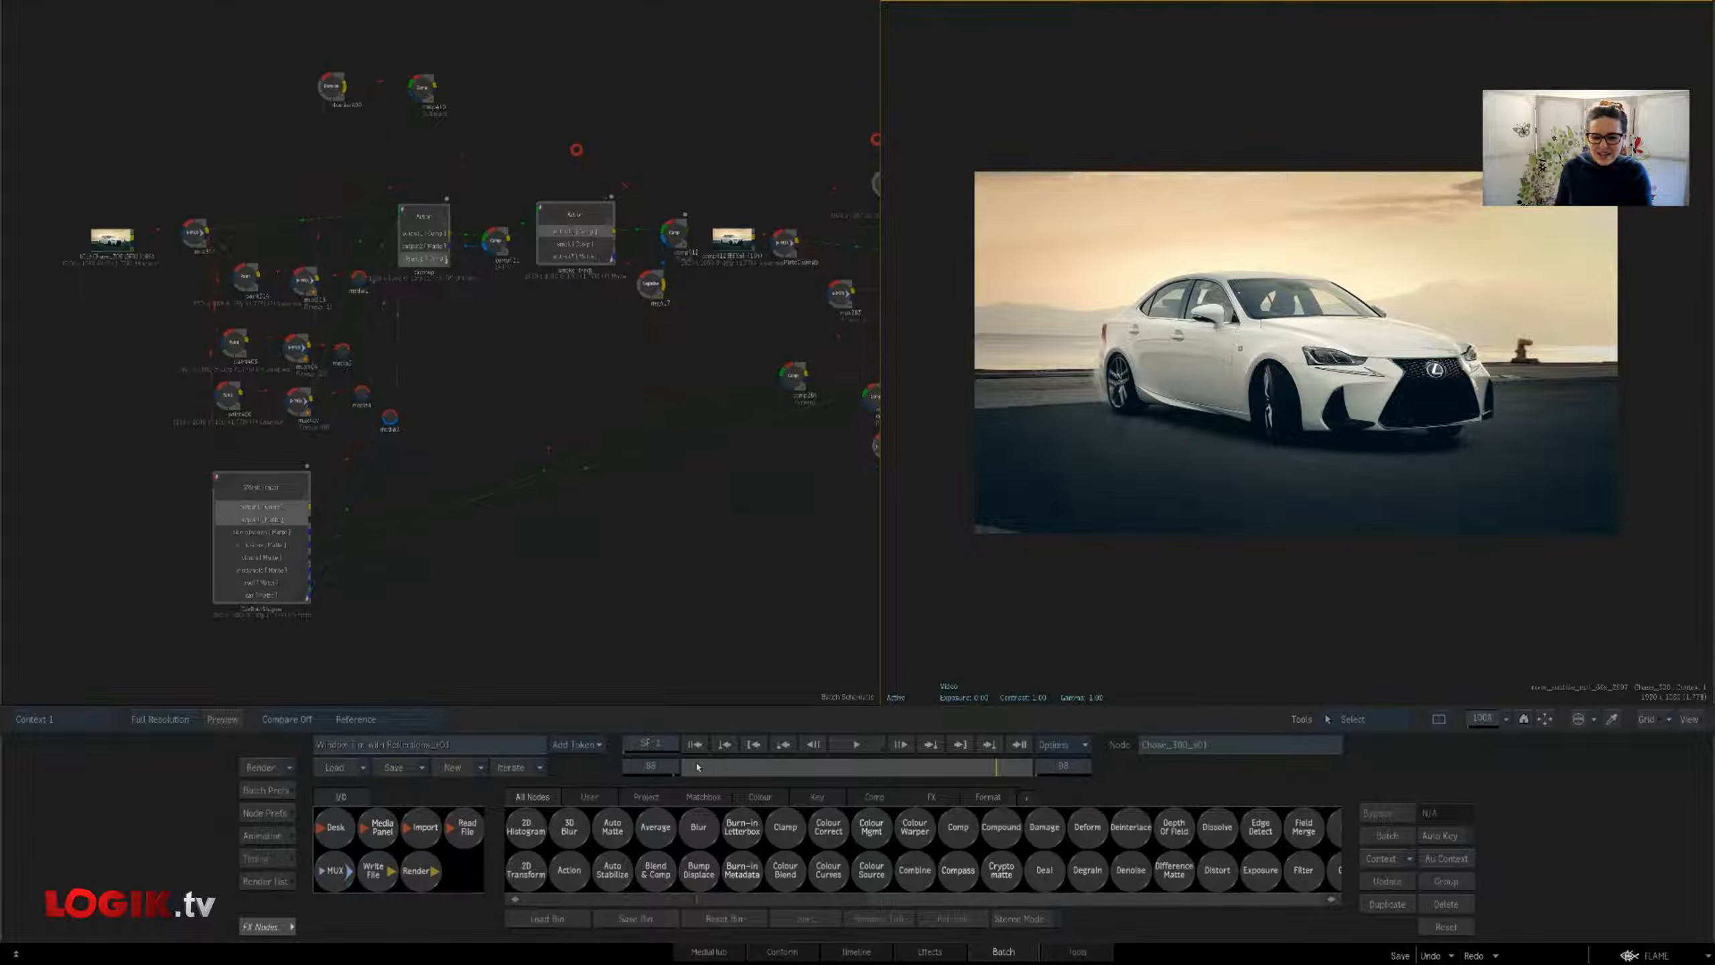
{"action": "left_click_drag", "start_coordinate": [698, 768], "coordinate": [964, 778]}
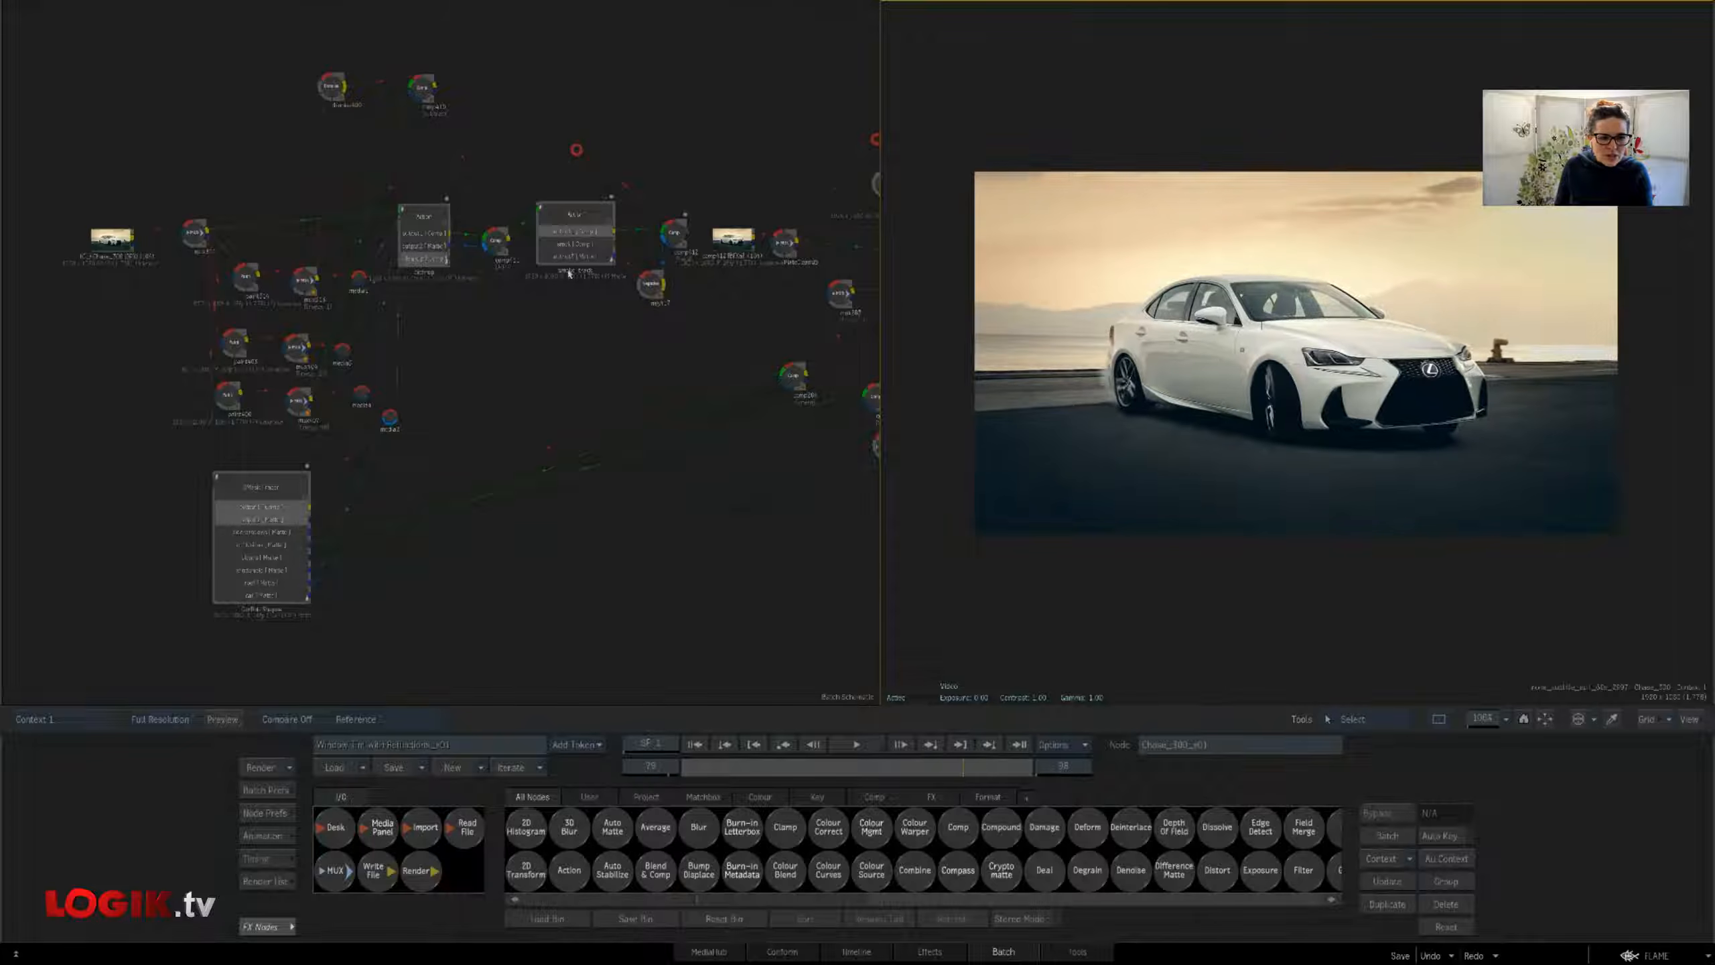
Inspect the cleanup Action node and show the result of the comp clip after it
{"action": "left_click_drag", "start_coordinate": [726, 302], "coordinate": [618, 303]}
{"action": "left_click", "coordinate": [332, 246]}
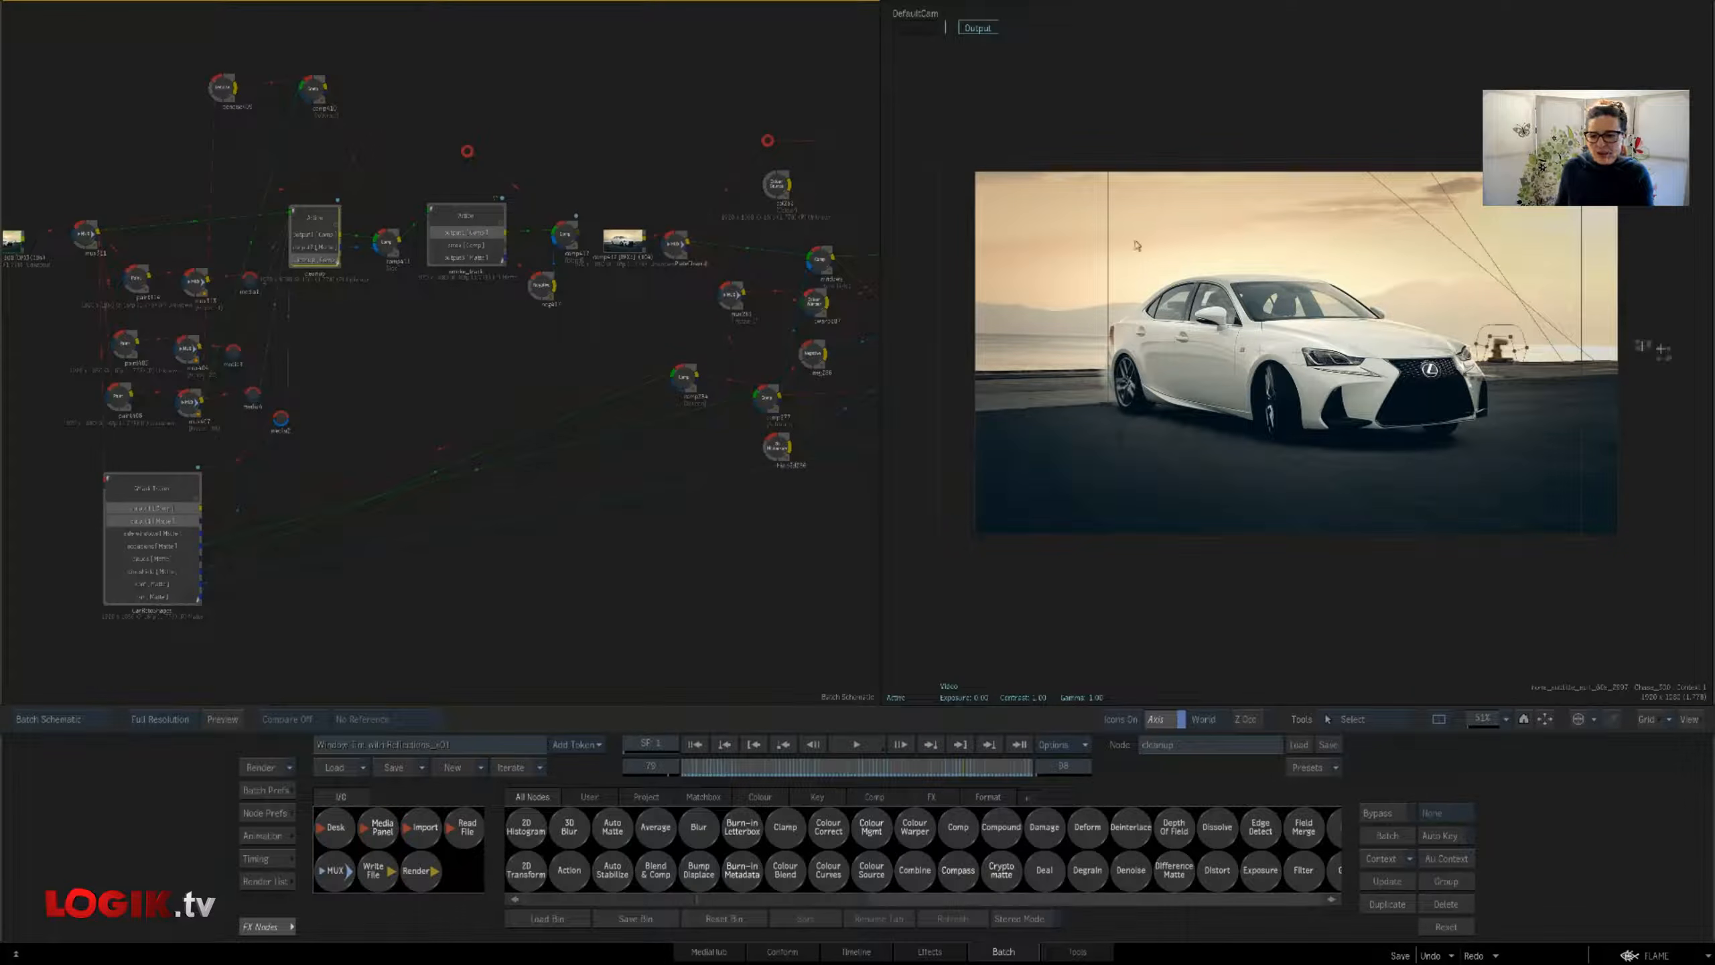
{"action": "left_click", "coordinate": [618, 241]}
{"action": "left_click_drag", "start_coordinate": [689, 438], "coordinate": [473, 450]}
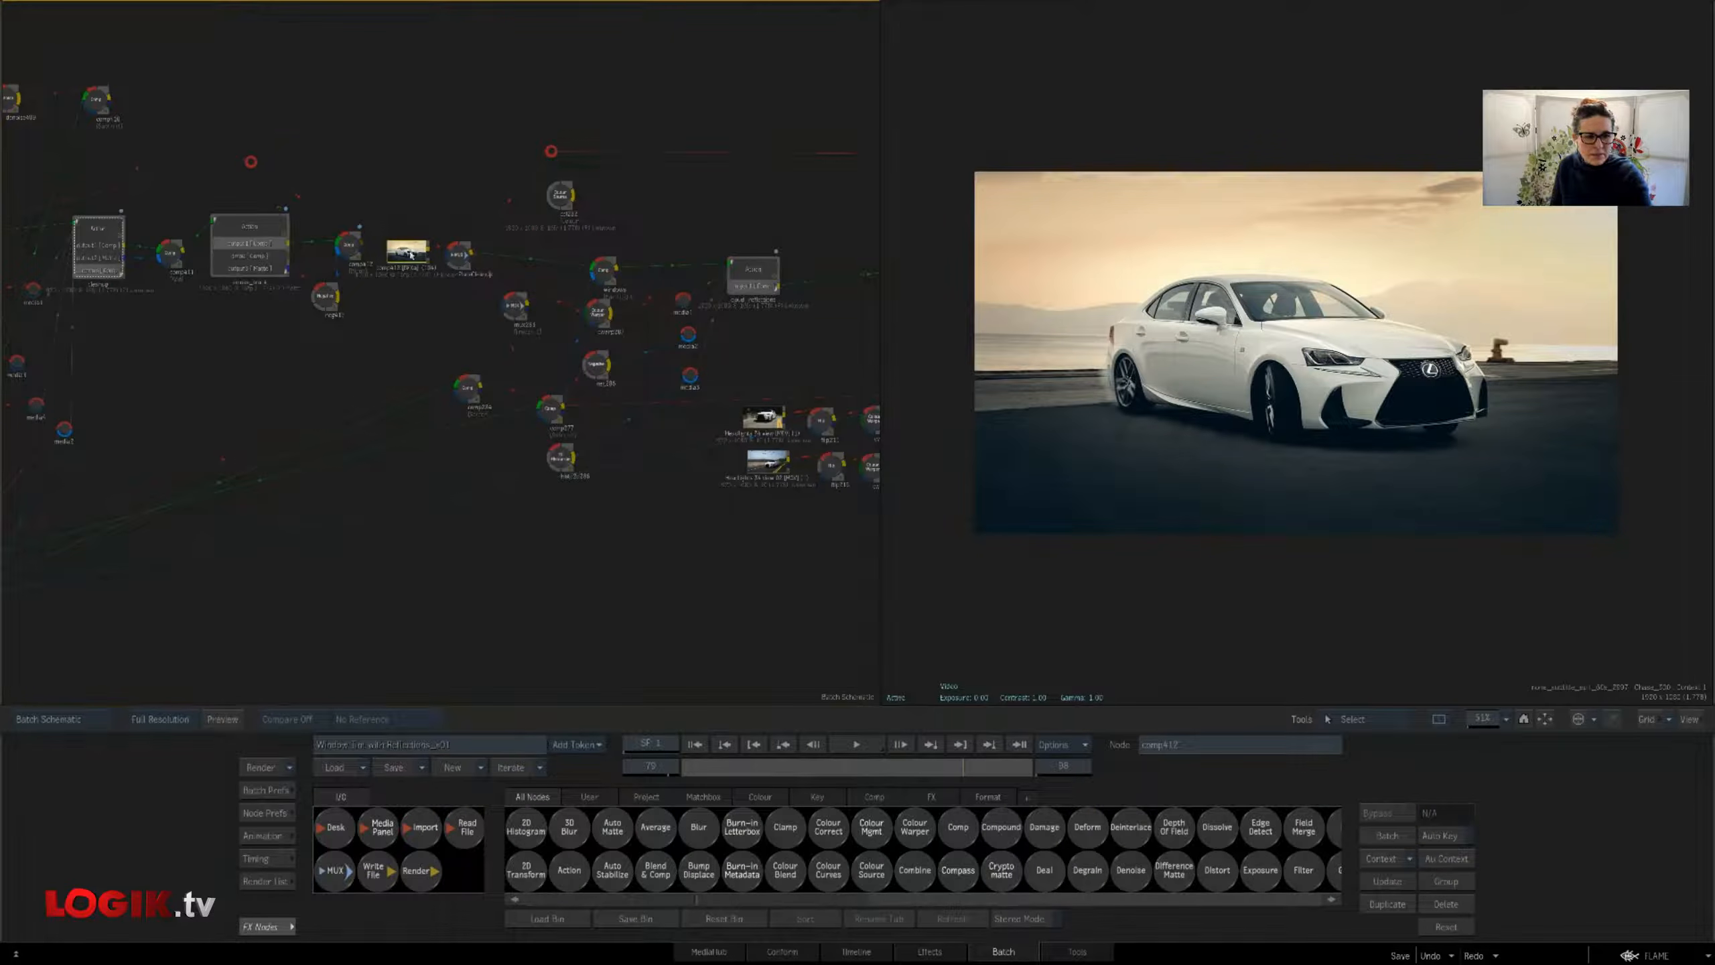
{"action": "key", "text": "F4"}
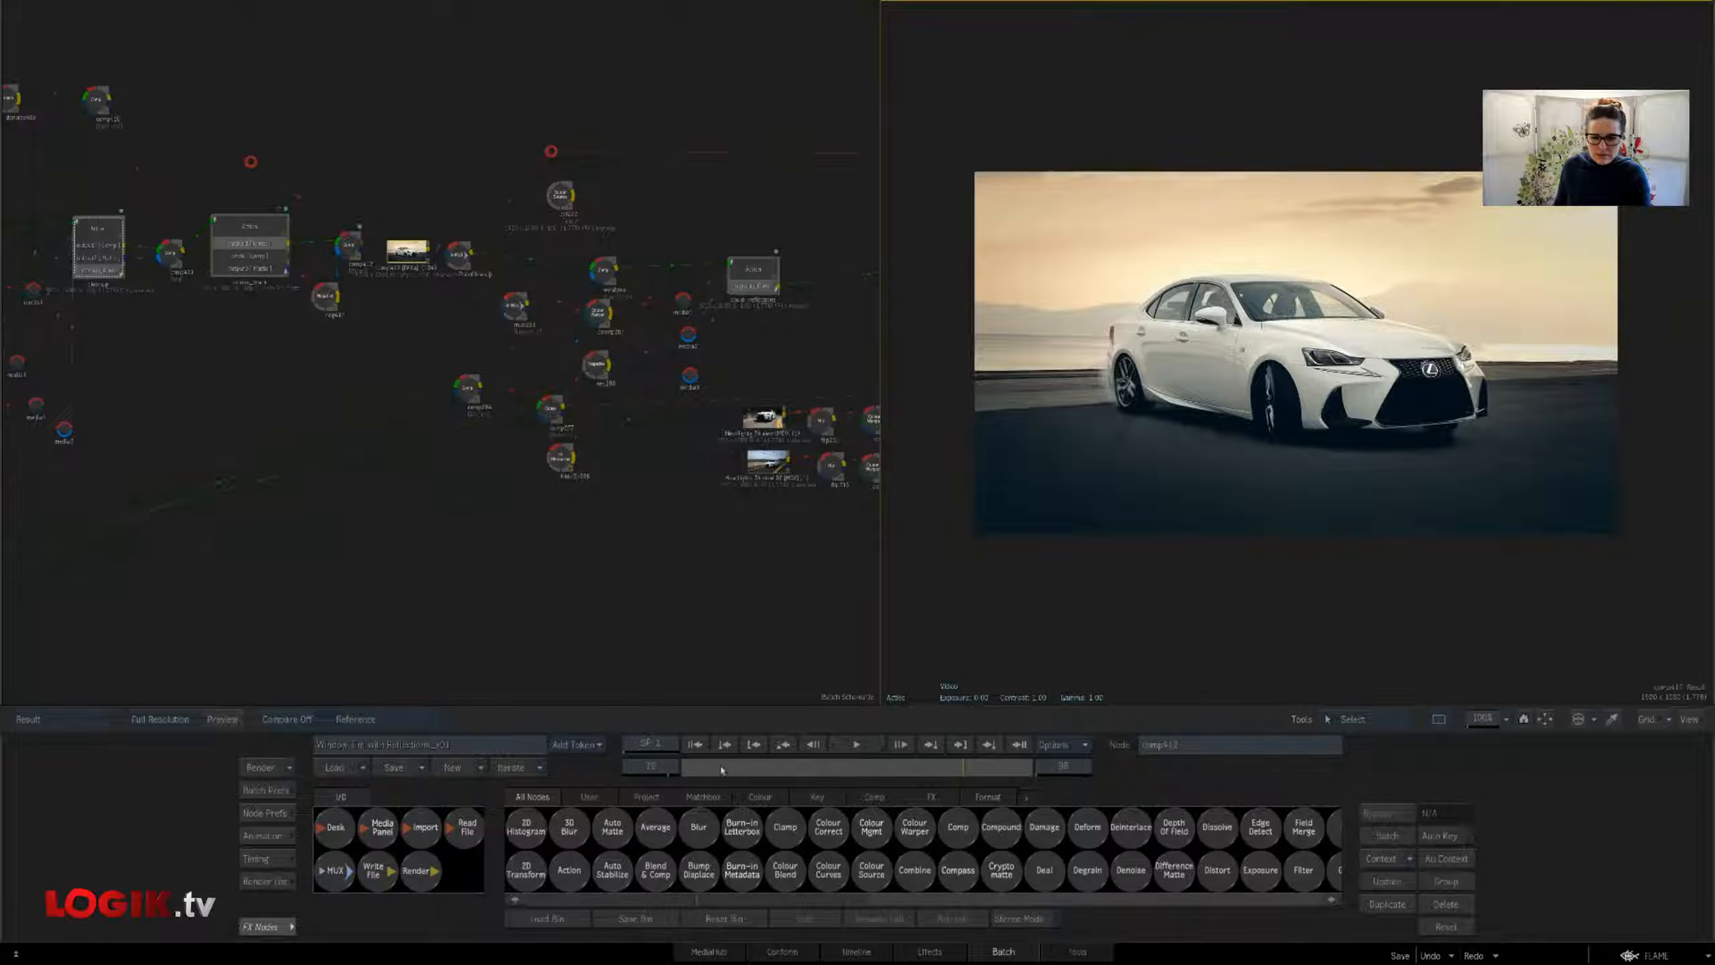
Locate the reflections Action node further along the tree and show its output and back media
{"action": "left_click_drag", "start_coordinate": [700, 541], "coordinate": [430, 552]}
{"action": "left_click_drag", "start_coordinate": [579, 568], "coordinate": [466, 531]}
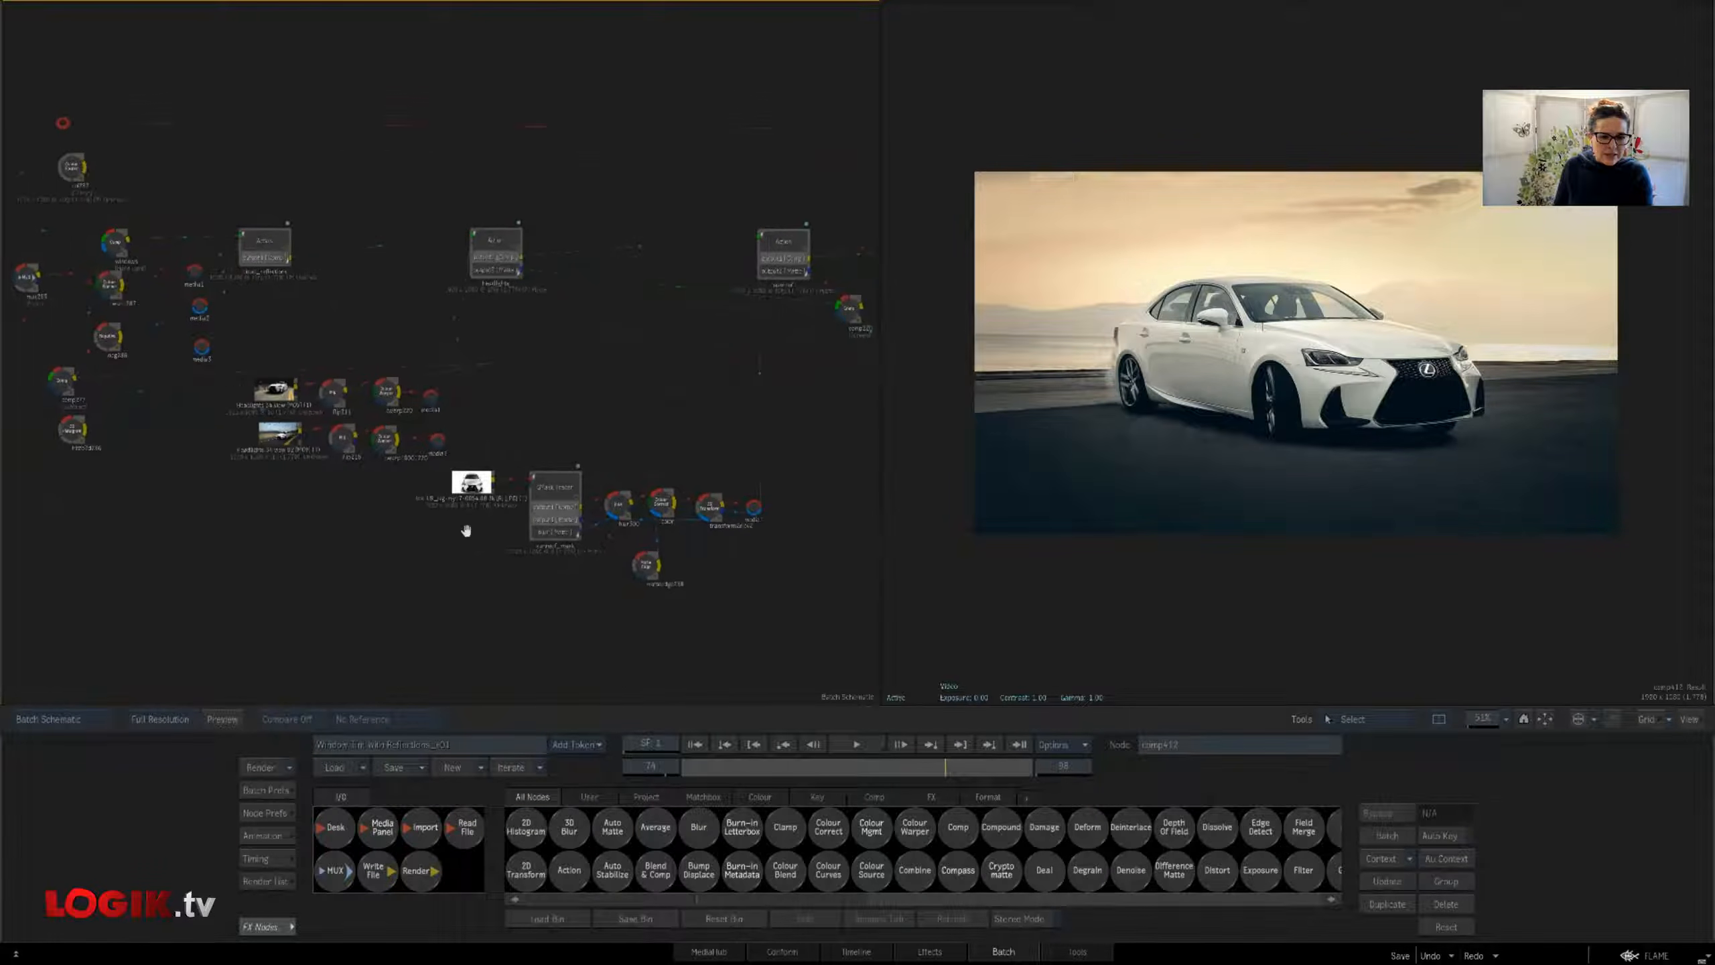
{"action": "left_click_drag", "start_coordinate": [744, 417], "coordinate": [699, 420]}
{"action": "left_click_drag", "start_coordinate": [270, 225], "coordinate": [424, 216]}
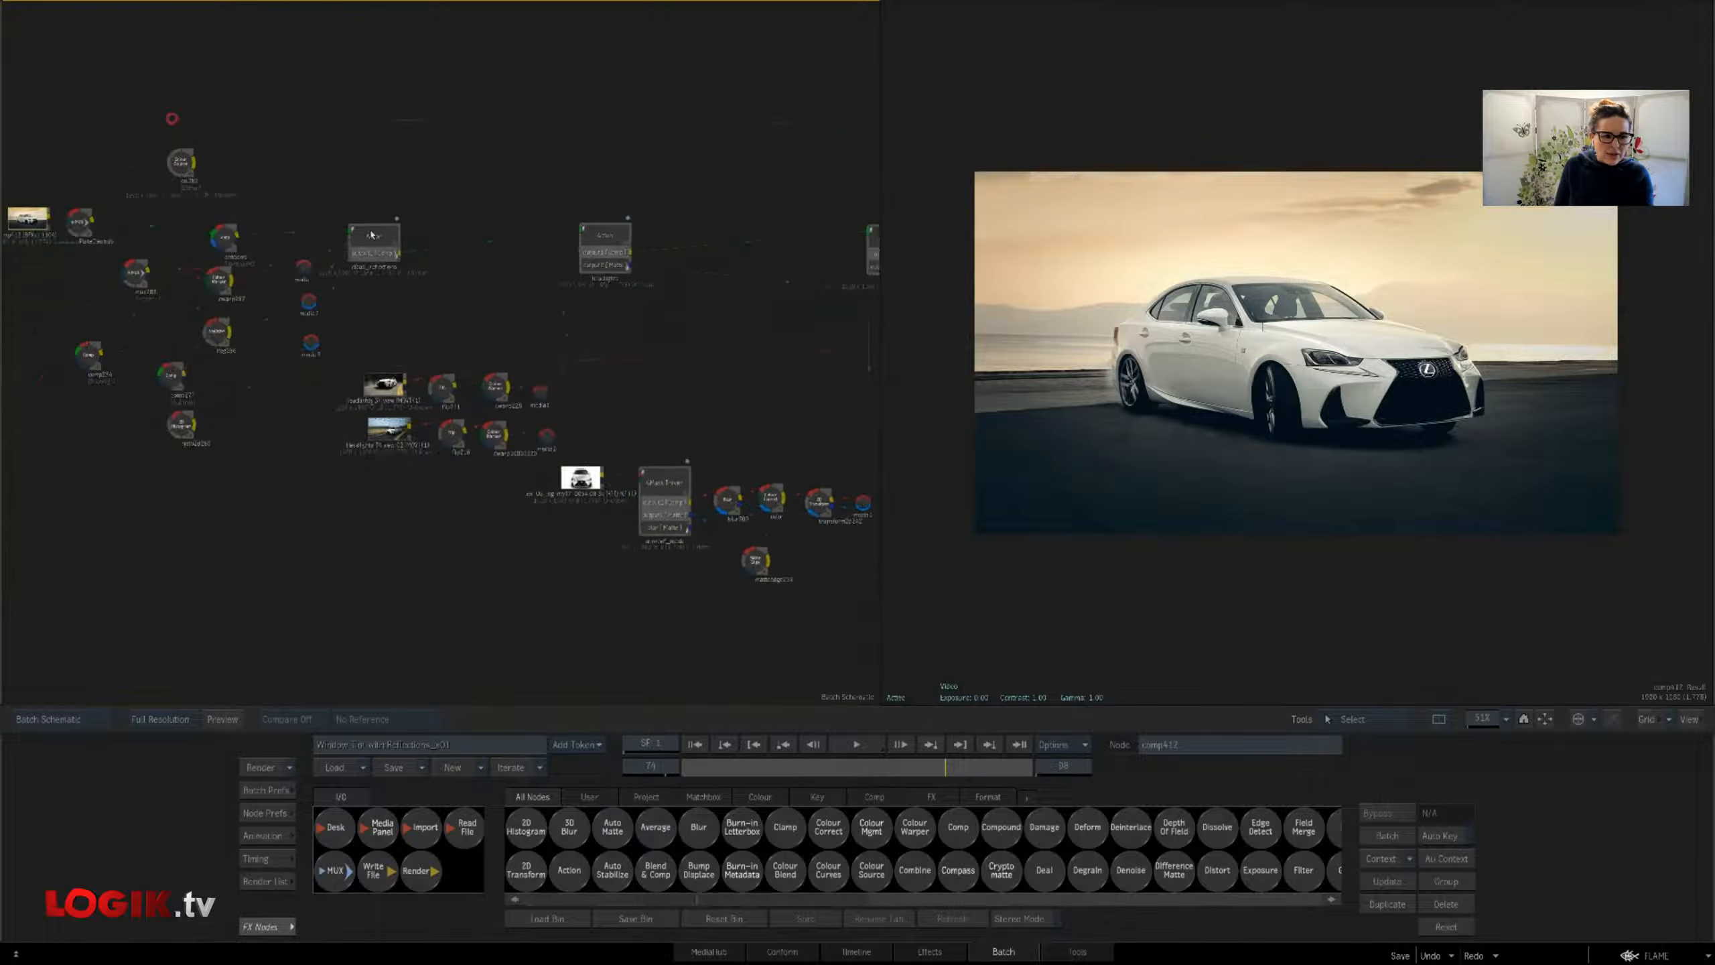
{"action": "left_click", "coordinate": [375, 238]}
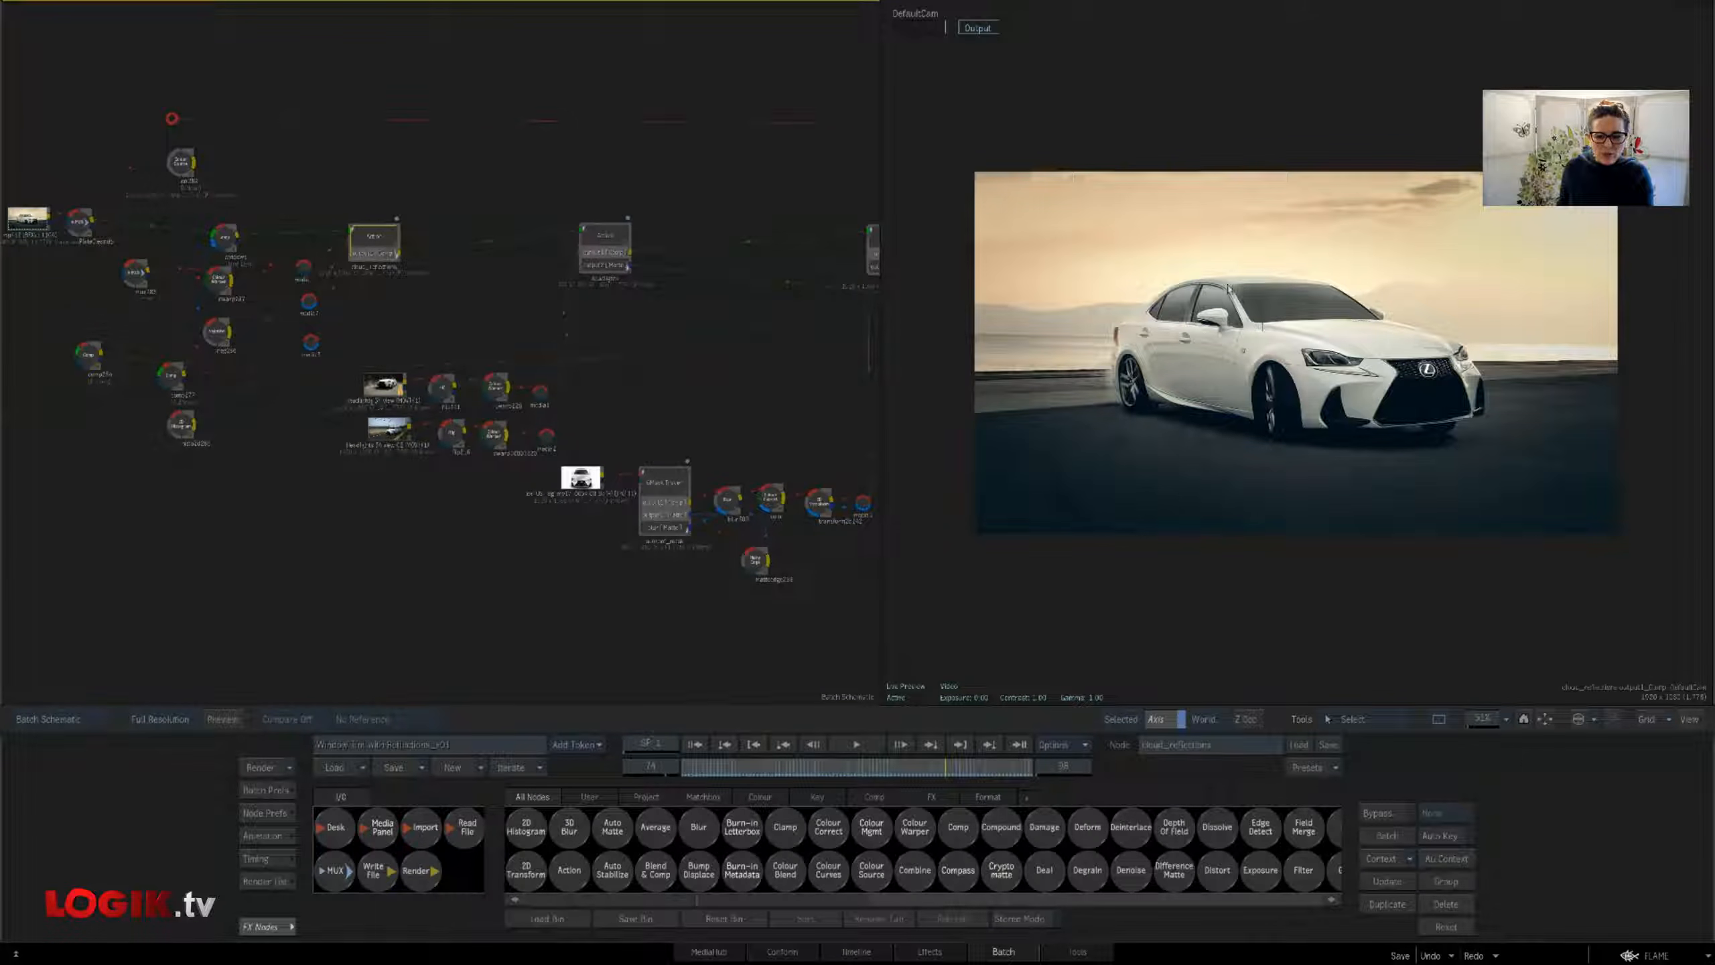
{"action": "left_click", "coordinate": [1269, 340]}
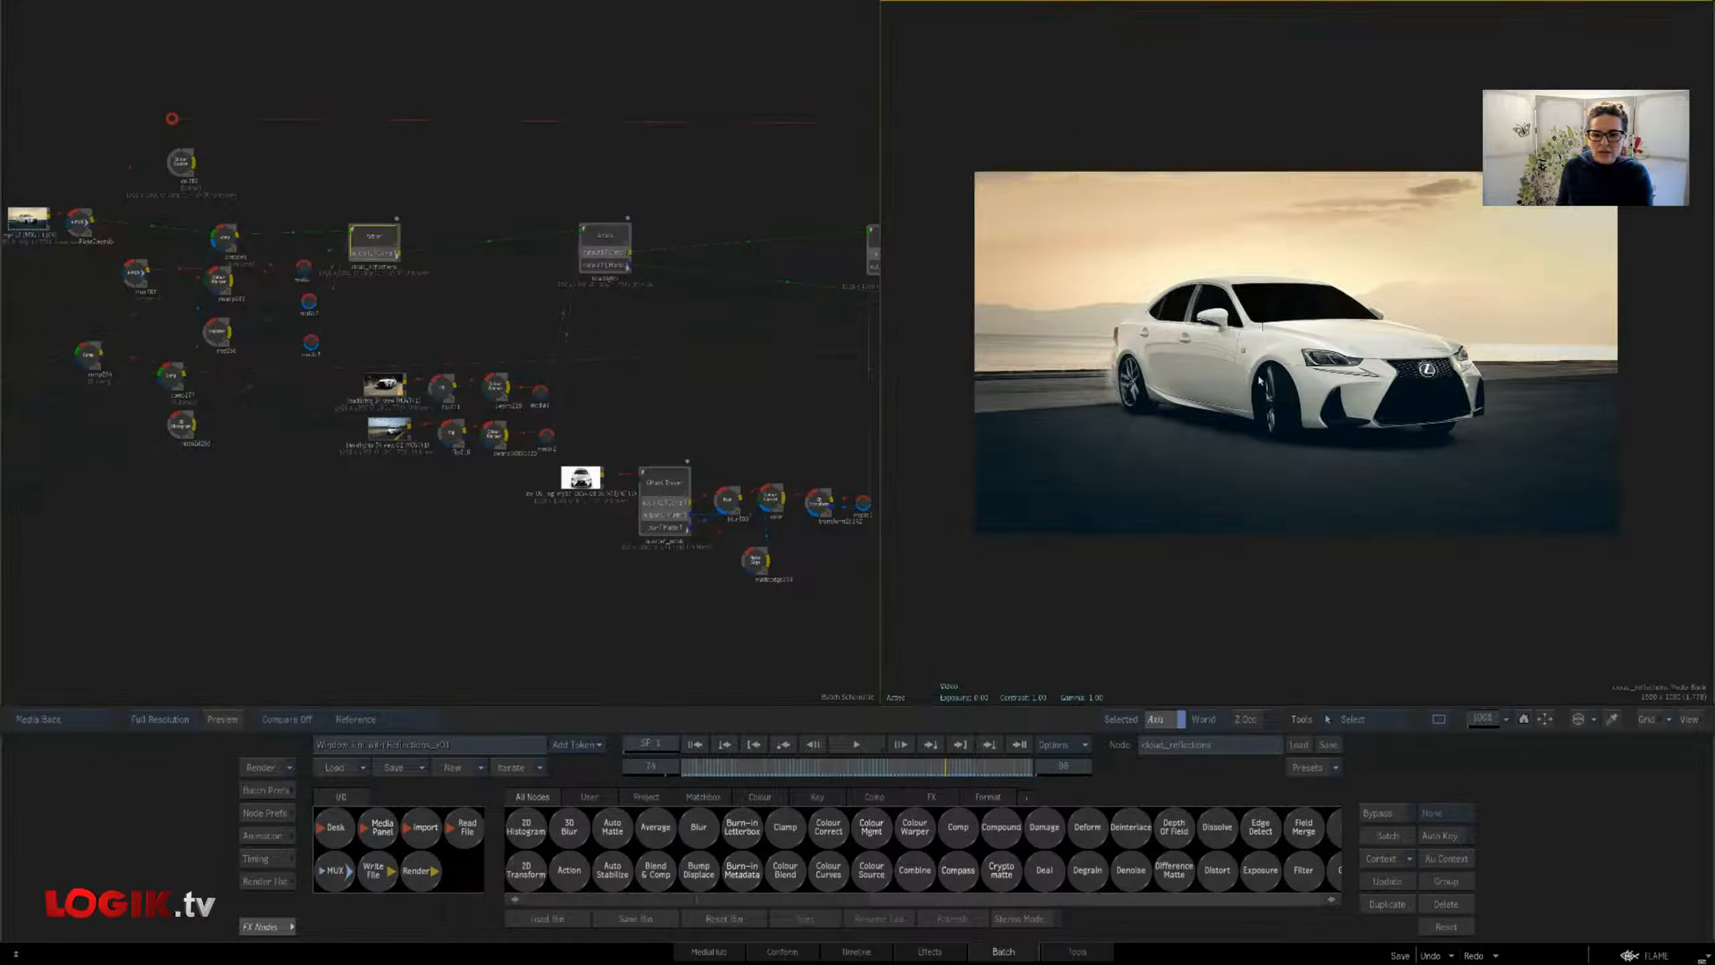
Show the back media of the cloud_reflections Action and enlarge the white car to inspect its untextured dark windows
{"action": "key", "text": "F2"}
{"action": "left_click", "coordinate": [462, 284]}
{"action": "left_click_drag", "start_coordinate": [421, 409], "coordinate": [532, 401]}
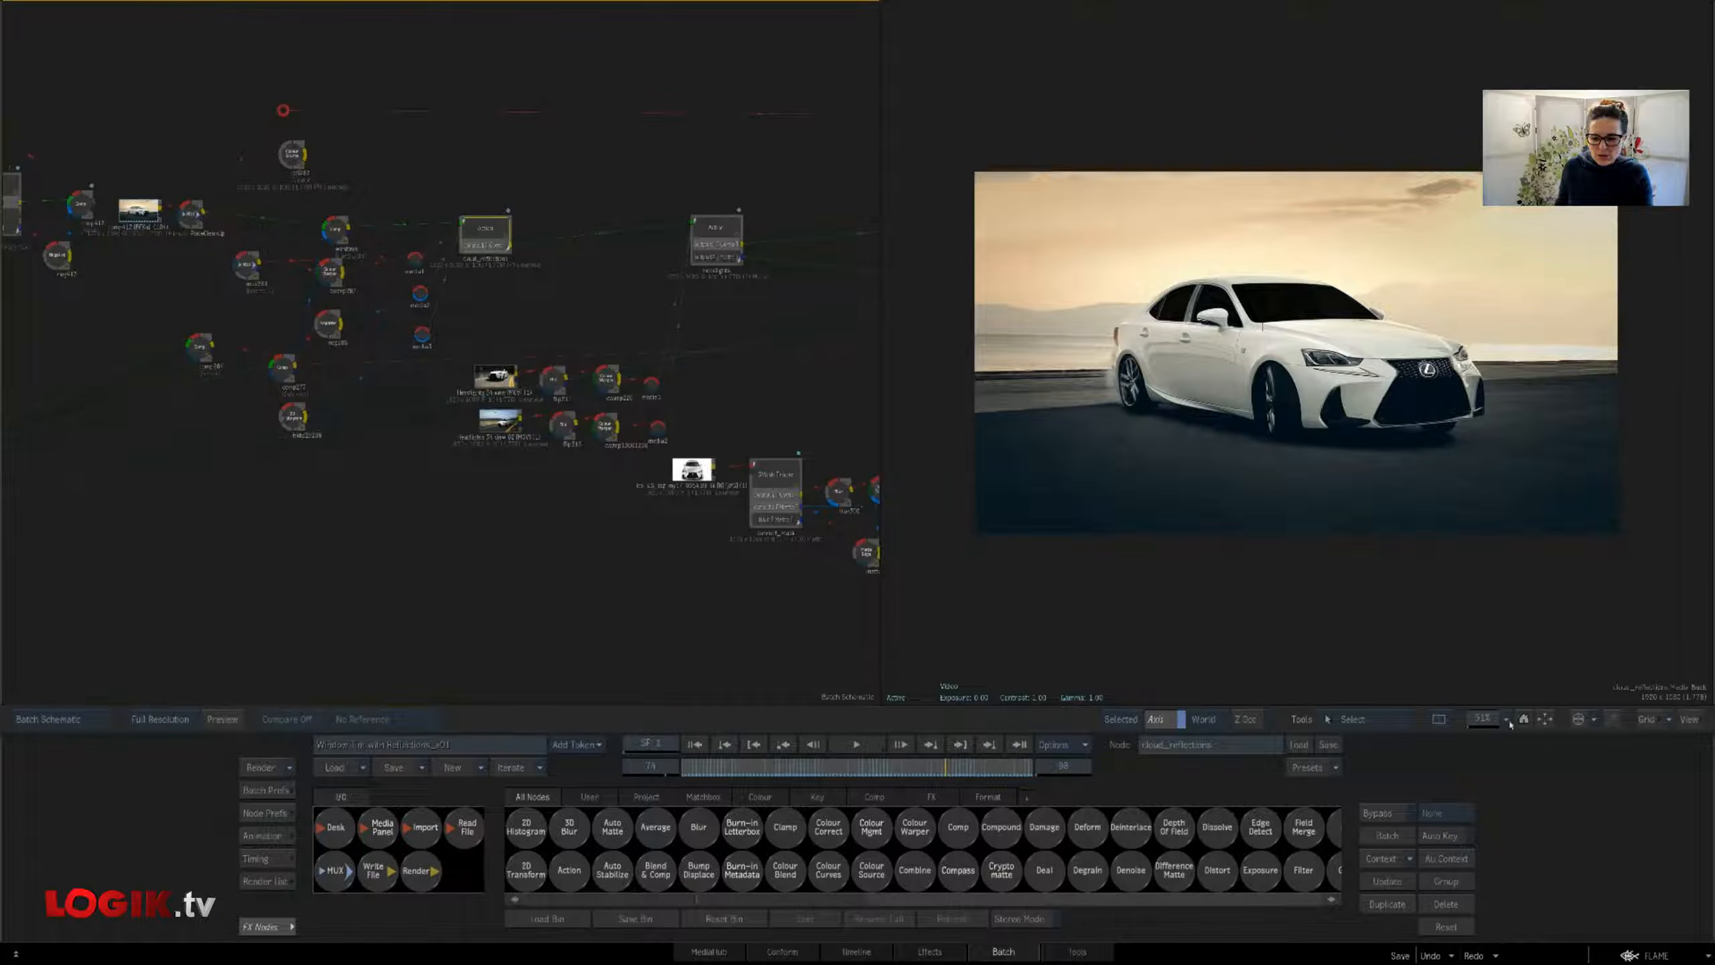
{"action": "left_click_drag", "start_coordinate": [1482, 720], "coordinate": [1512, 722]}
{"action": "left_click", "coordinate": [1480, 667]}
{"action": "left_click_drag", "start_coordinate": [1194, 353], "coordinate": [1247, 397]}
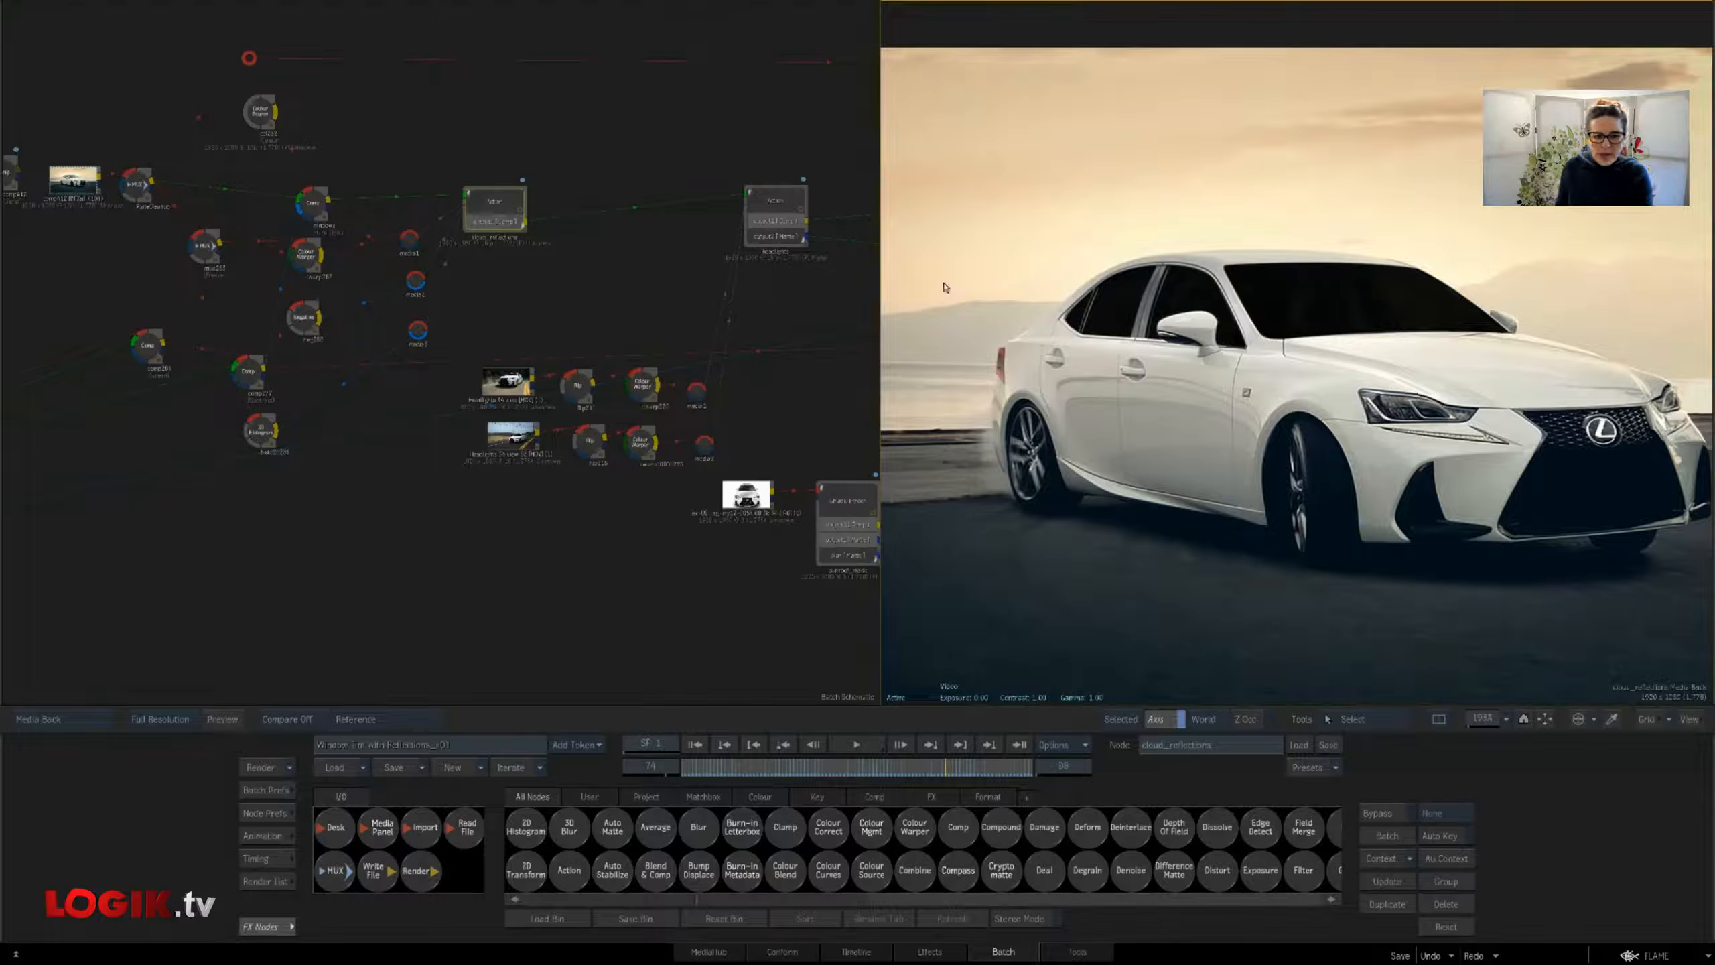
Open the cloud_reflections Action with its result shown and examine its window reflection setups, including the windshield_clouds surface
{"action": "key", "text": "F4"}
{"action": "double_click", "coordinate": [494, 203]}
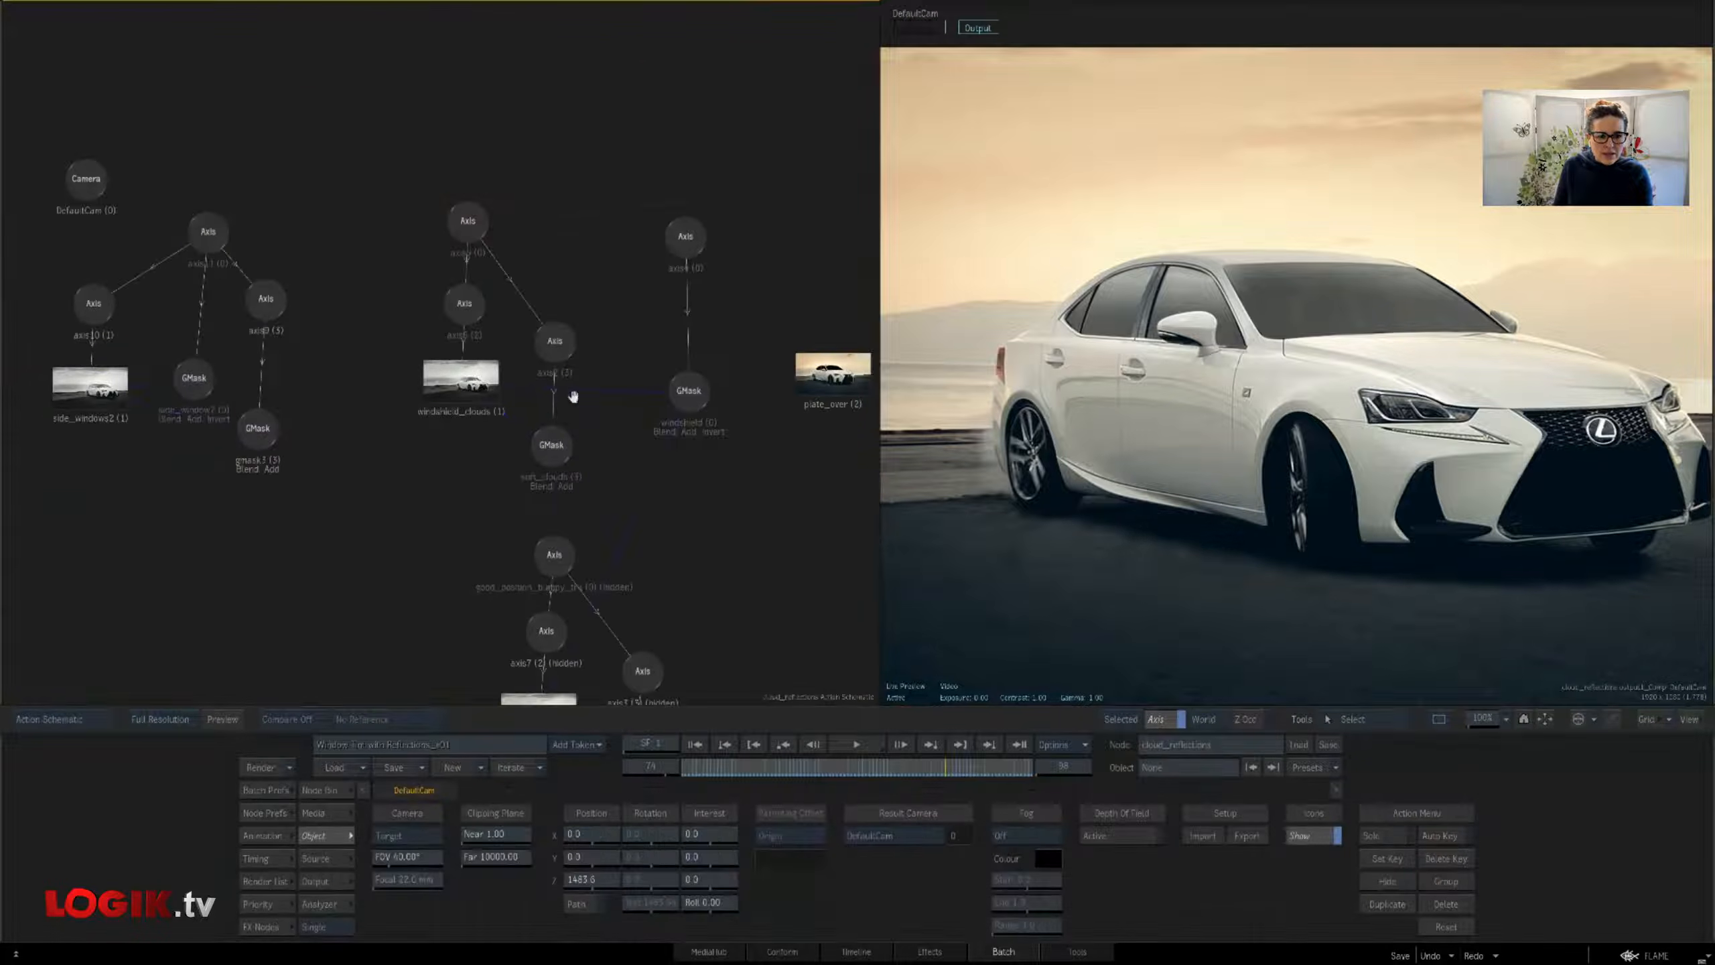
{"action": "left_click_drag", "start_coordinate": [573, 397], "coordinate": [537, 340]}
{"action": "left_click_drag", "start_coordinate": [331, 444], "coordinate": [373, 436]}
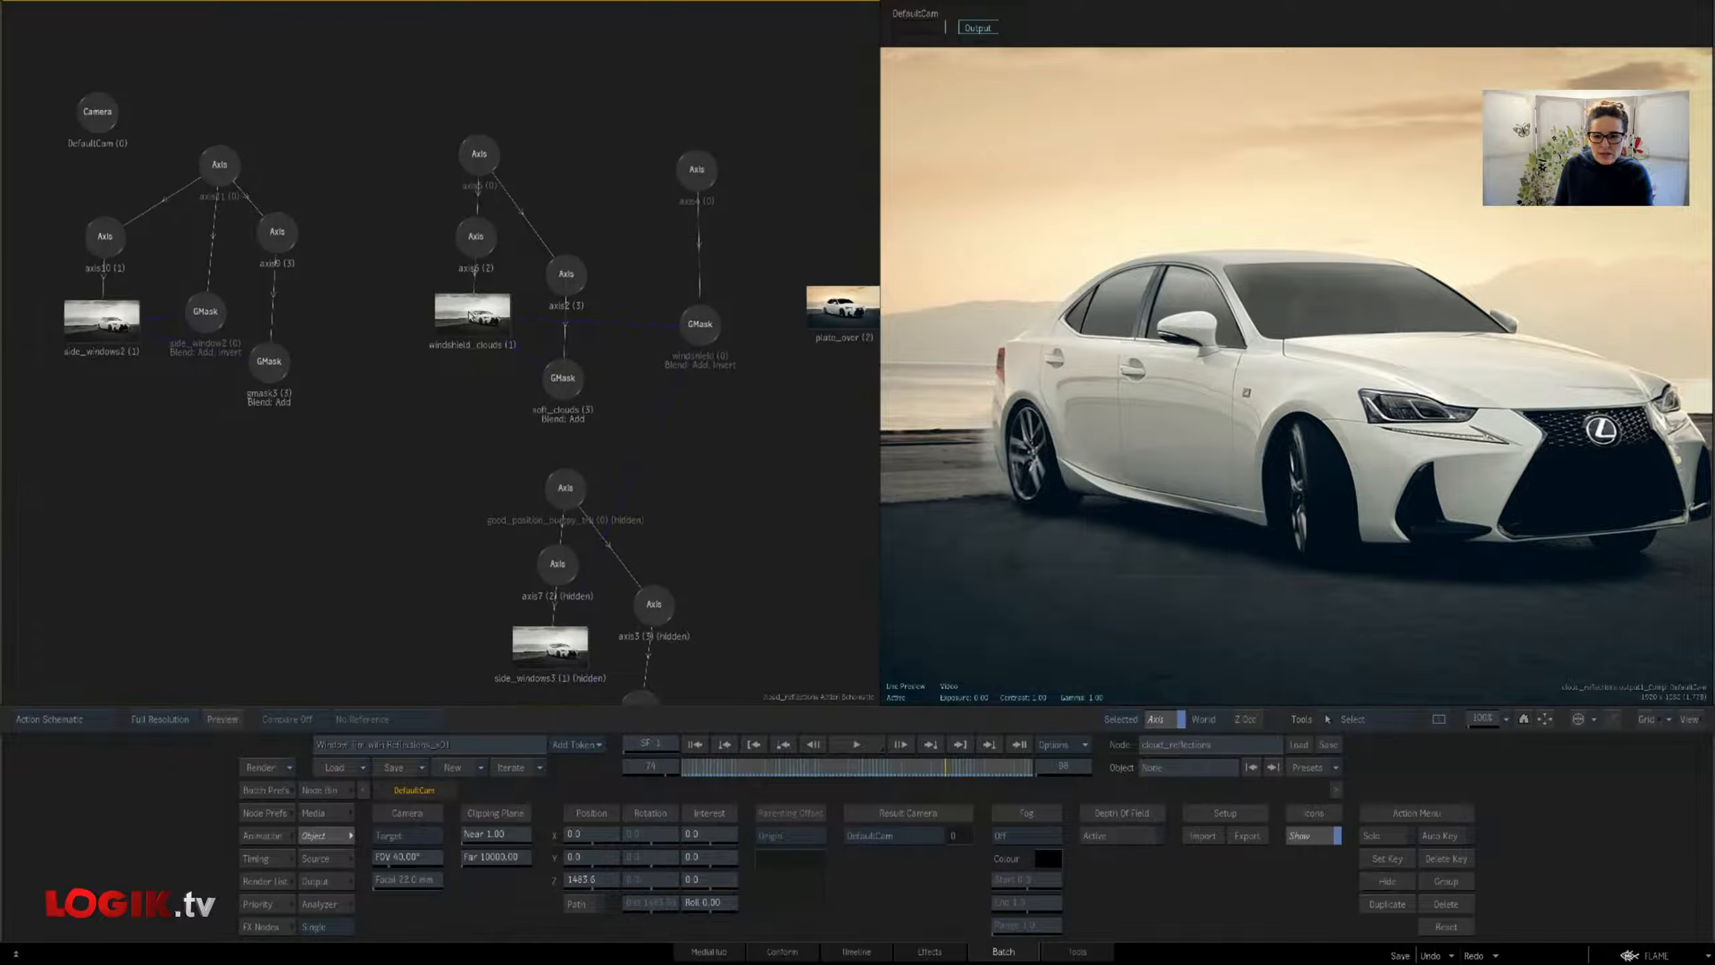
{"action": "left_click", "coordinate": [470, 316]}
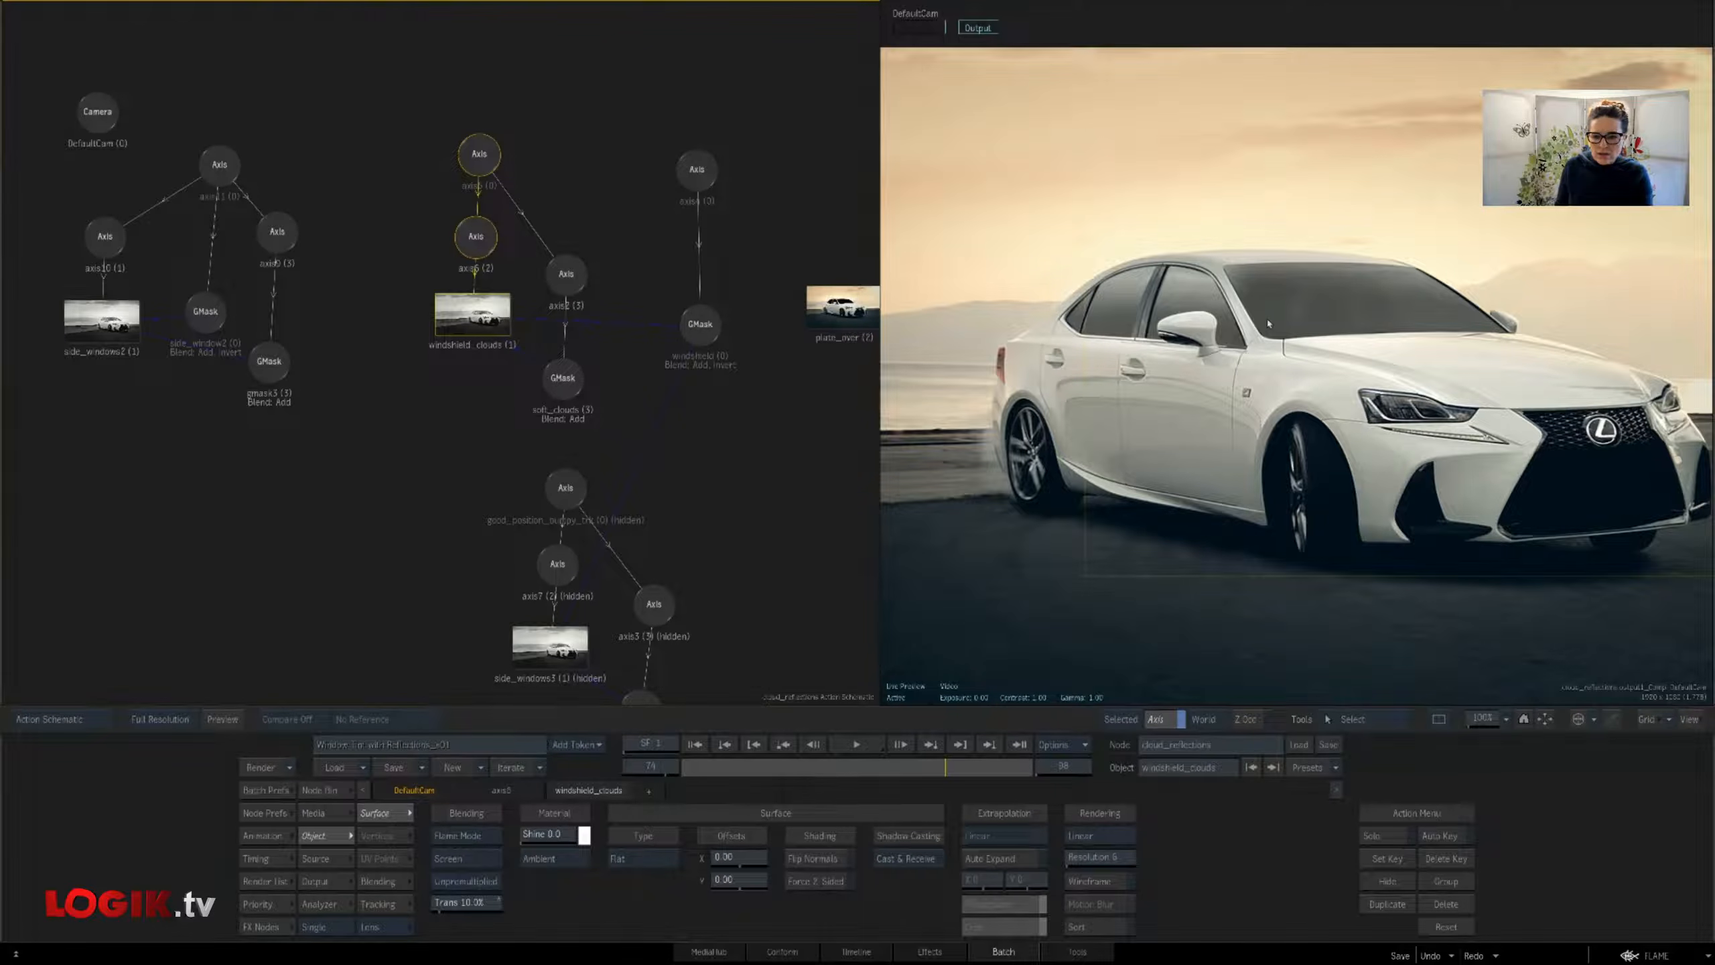
{"action": "left_click", "coordinate": [1339, 324]}
{"action": "left_click_drag", "start_coordinate": [768, 407], "coordinate": [534, 401]}
{"action": "left_click_drag", "start_coordinate": [777, 398], "coordinate": [676, 393]}
Hide and unhide the darks_from_plate surface to compare its effect on the windows
{"action": "left_click", "coordinate": [631, 307]}
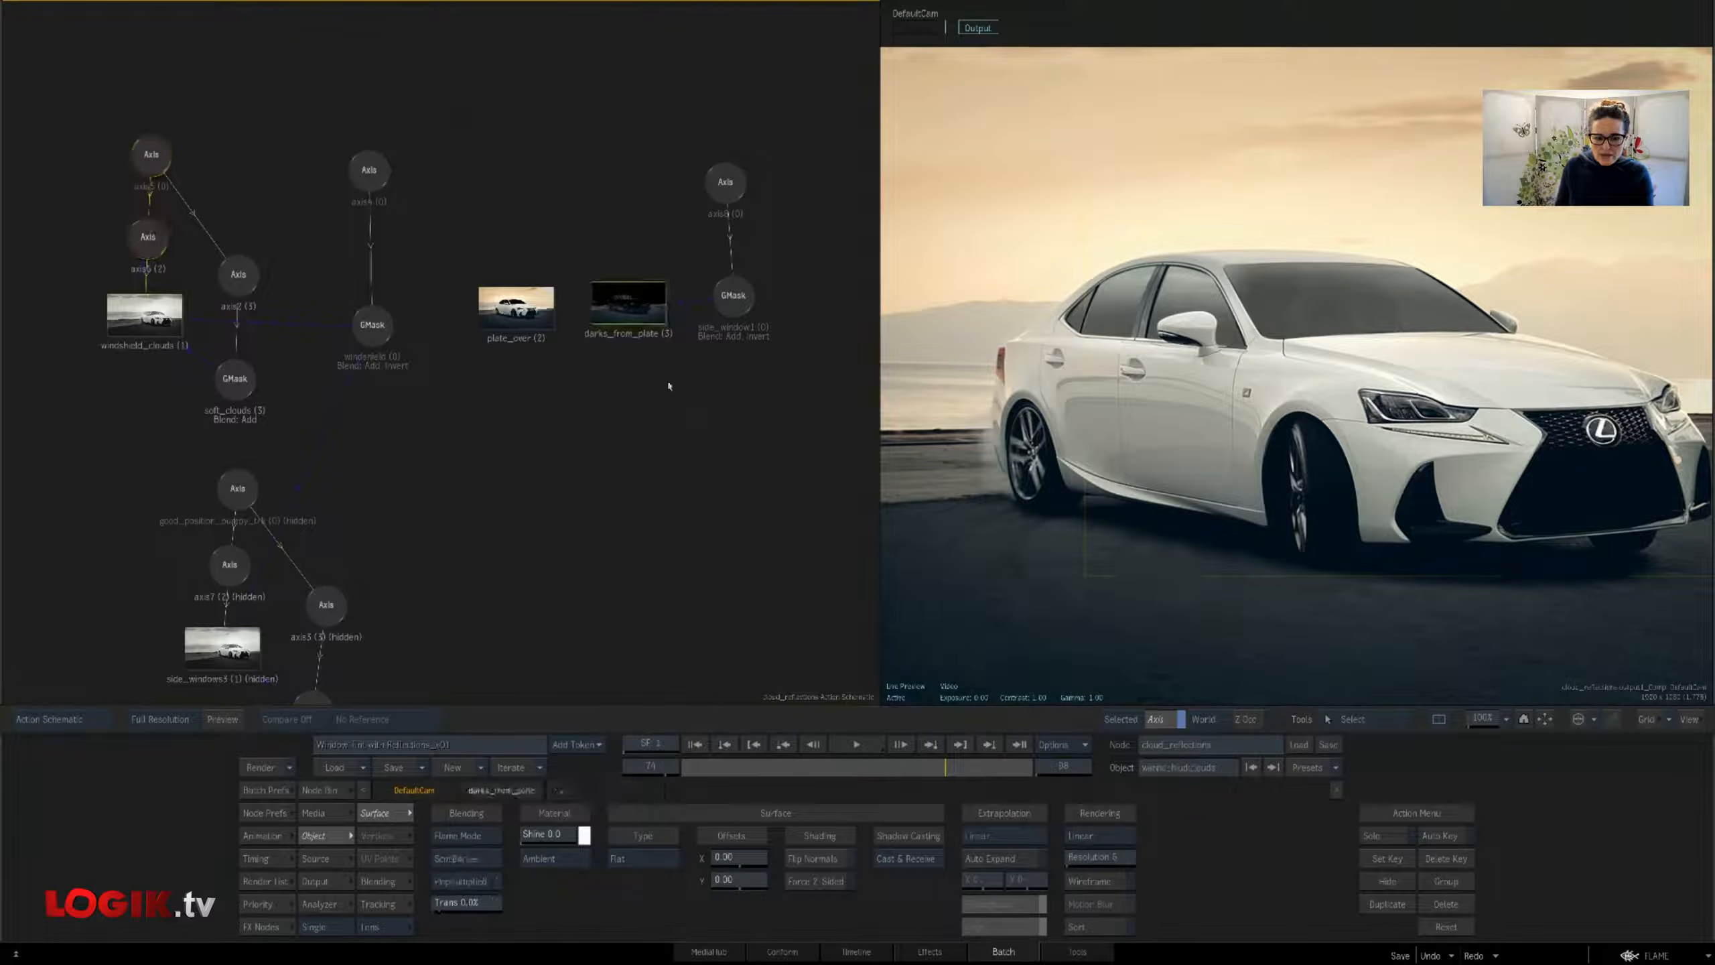
{"action": "left_click_drag", "start_coordinate": [605, 306], "coordinate": [595, 313]}
{"action": "key", "text": "shift+h"}
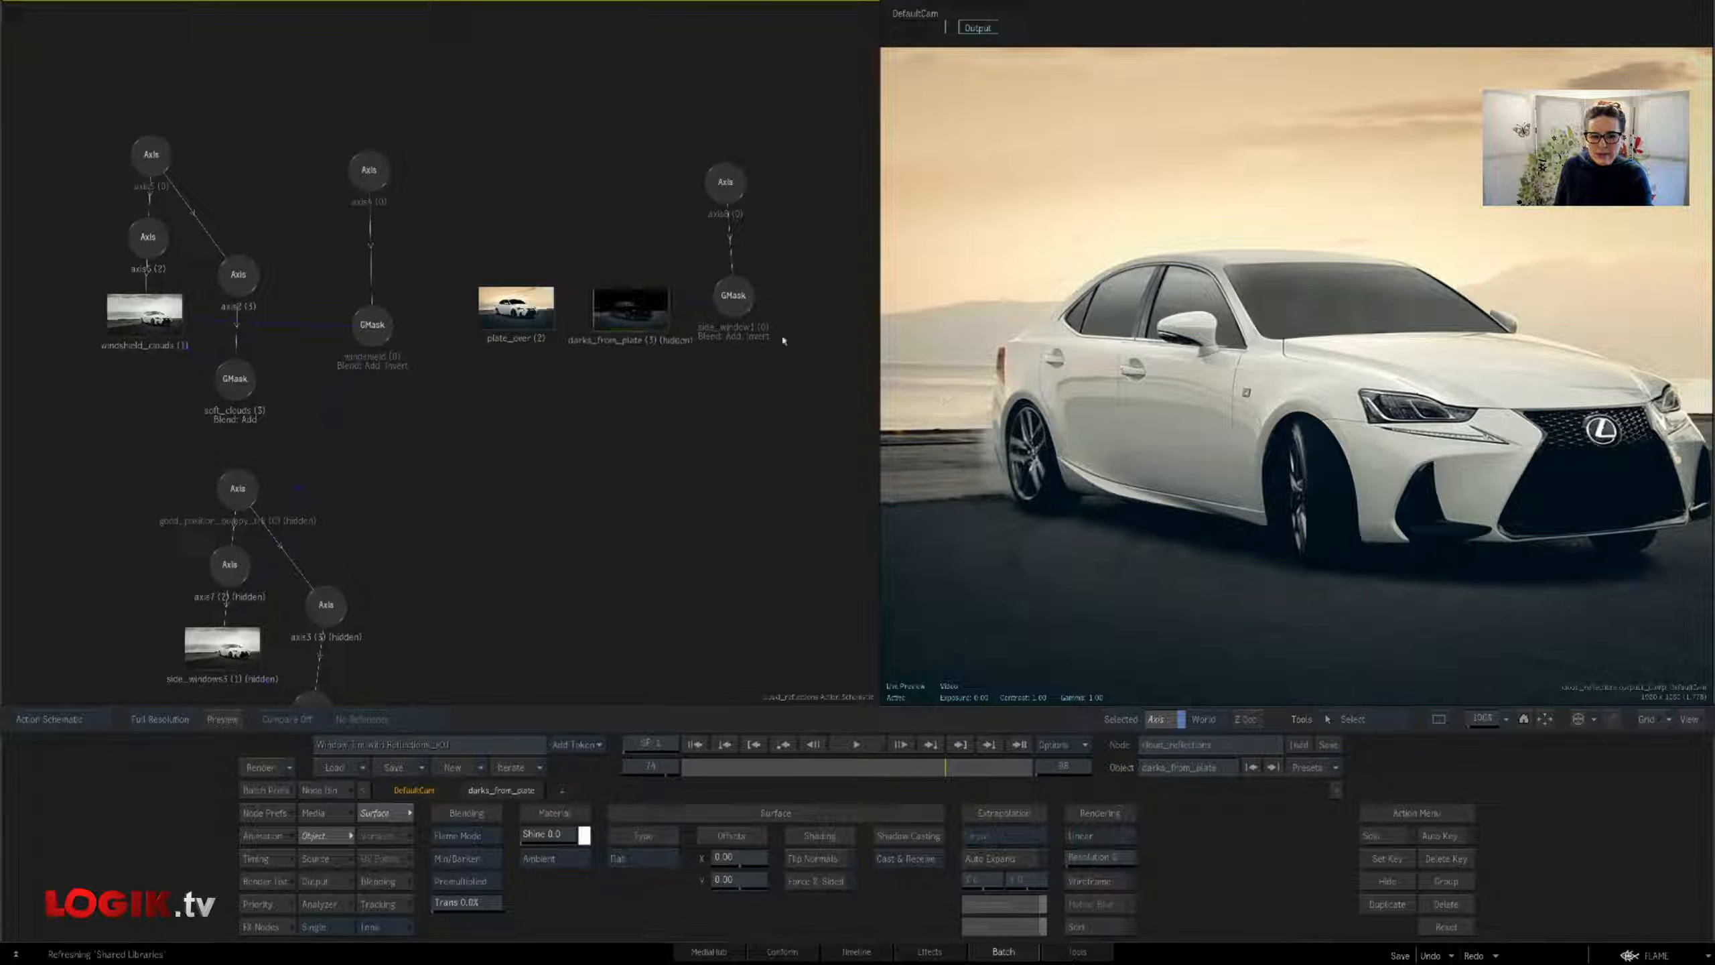
{"action": "key", "text": "shift+h"}
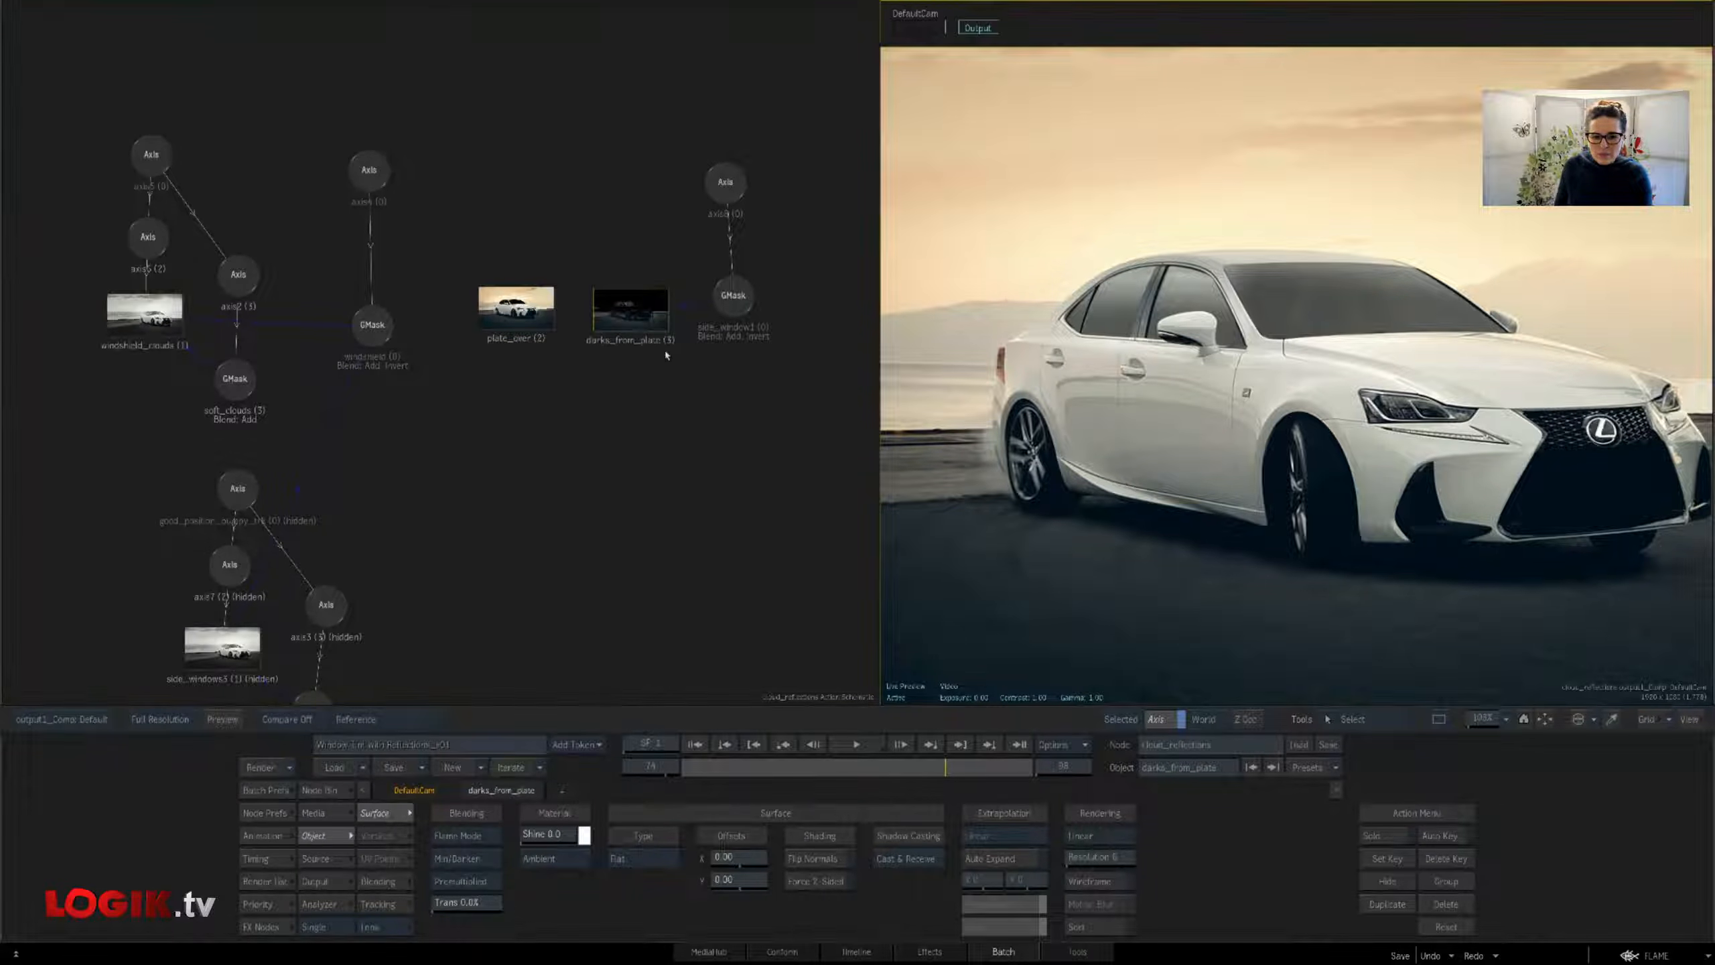
Return to the batch schematic, inspect the headlights Action and follow the tree to its end
{"action": "key", "text": "Escape"}
{"action": "left_click_drag", "start_coordinate": [695, 384], "coordinate": [518, 388]}
{"action": "left_click", "coordinate": [416, 216]}
{"action": "left_click_drag", "start_coordinate": [738, 355], "coordinate": [405, 367]}
{"action": "left_click_drag", "start_coordinate": [841, 364], "coordinate": [633, 371]}
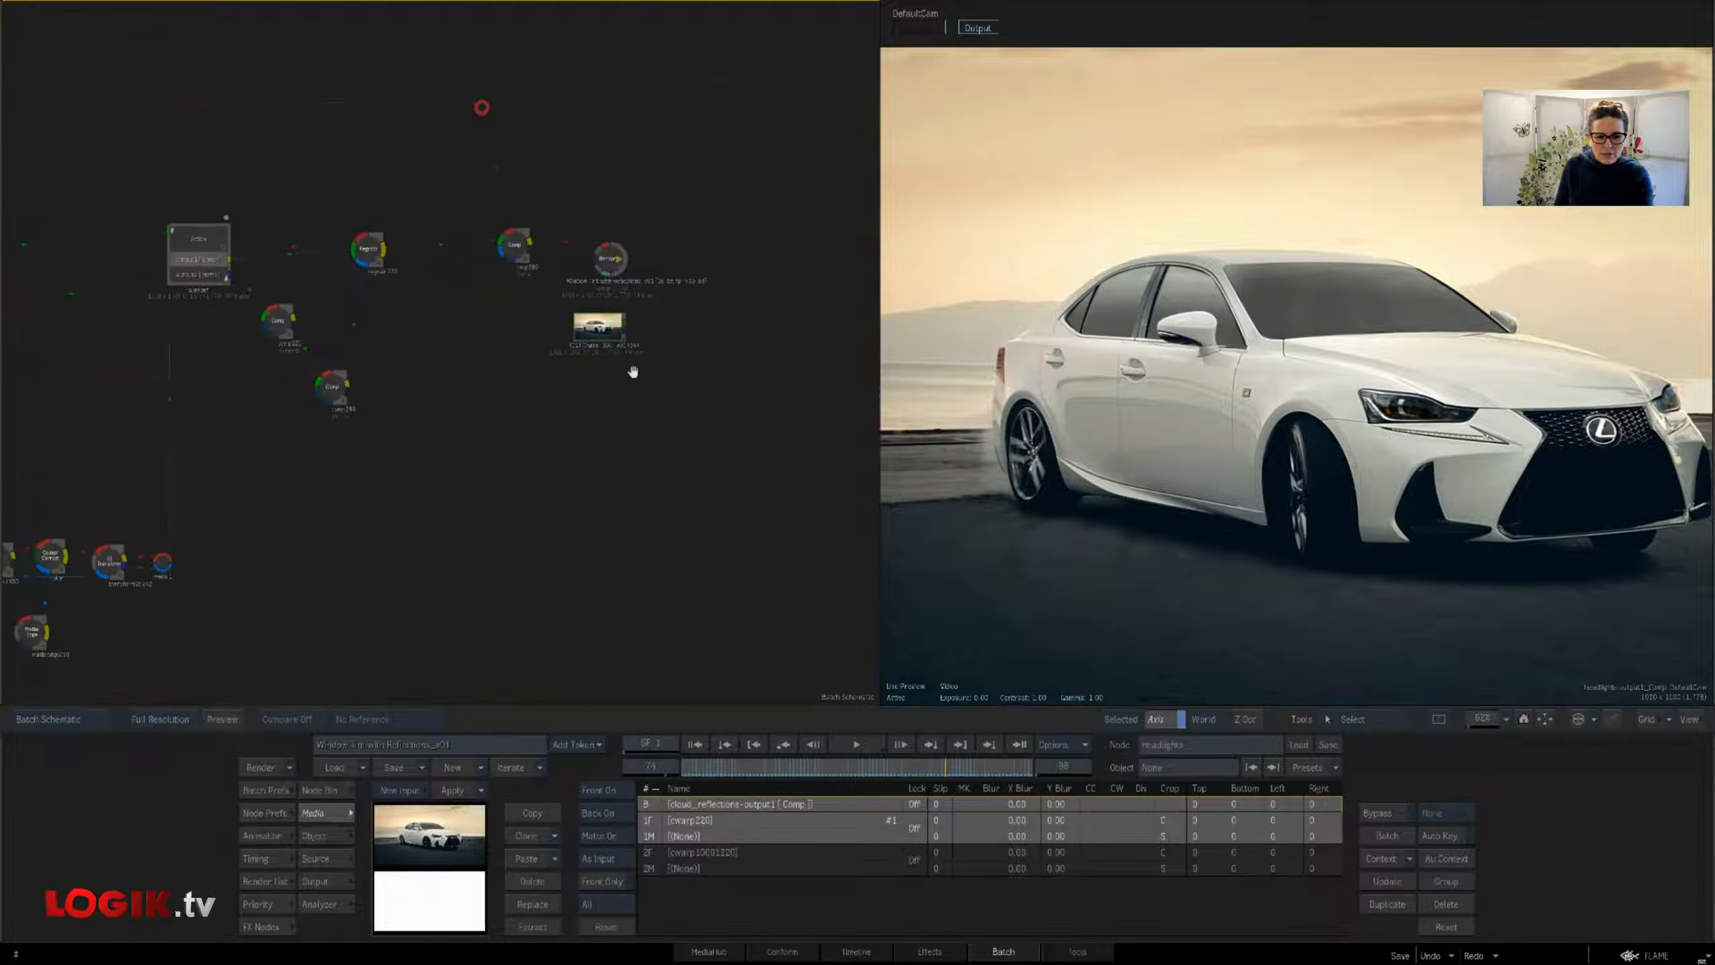
Show the Context 2 composite of the car and save the workspace
{"action": "key", "text": "2"}
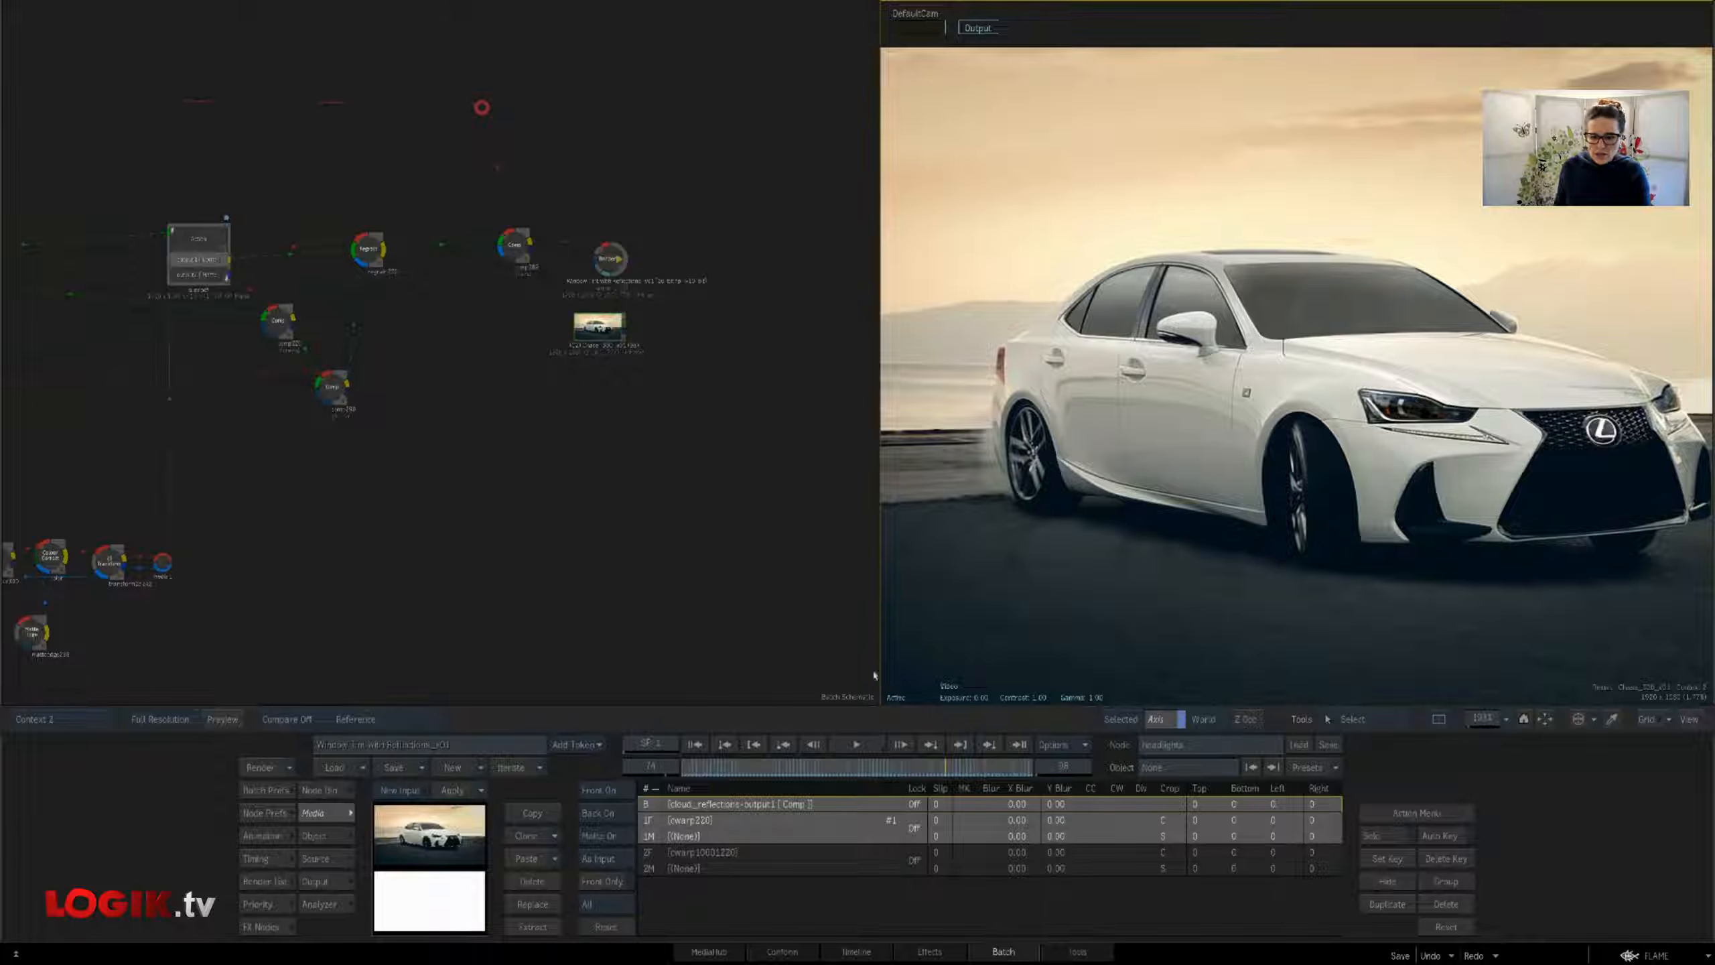
{"action": "key", "text": "ctrl+s"}
{"action": "key", "text": "2"}
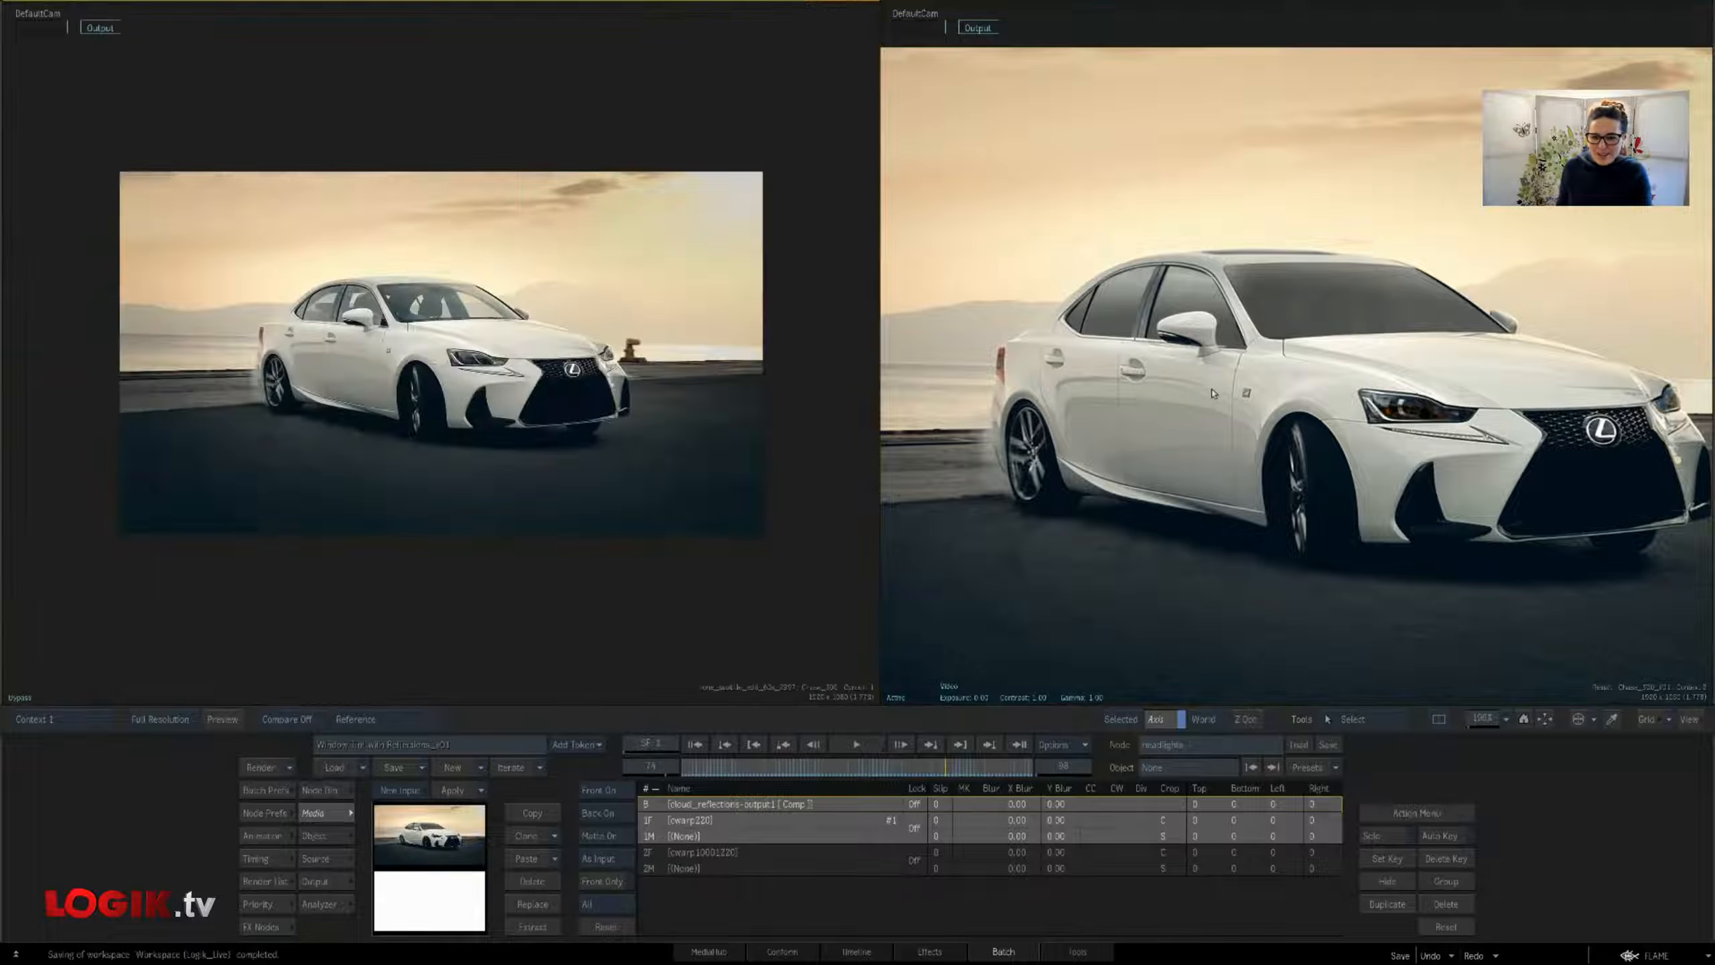
{"action": "key", "text": "Escape"}
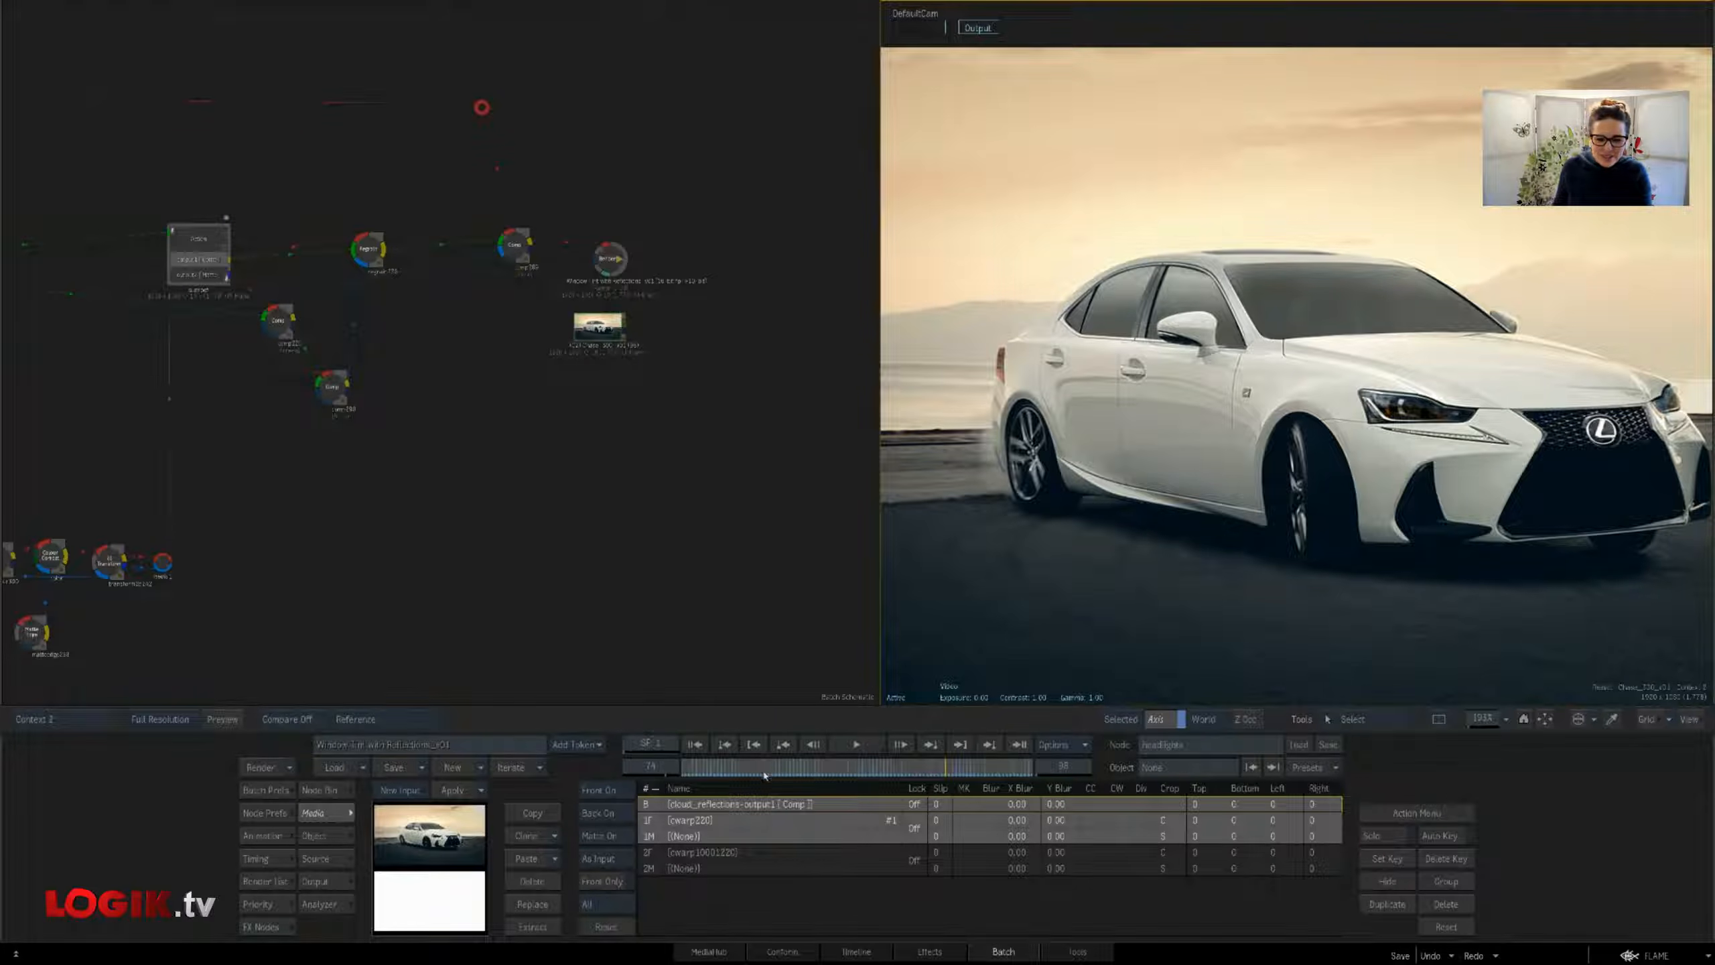
Reframe the Context 2 composite to show the whole shot and scrub through it
{"action": "left_click_drag", "start_coordinate": [775, 772], "coordinate": [854, 777]}
{"action": "left_click_drag", "start_coordinate": [1487, 721], "coordinate": [1452, 727]}
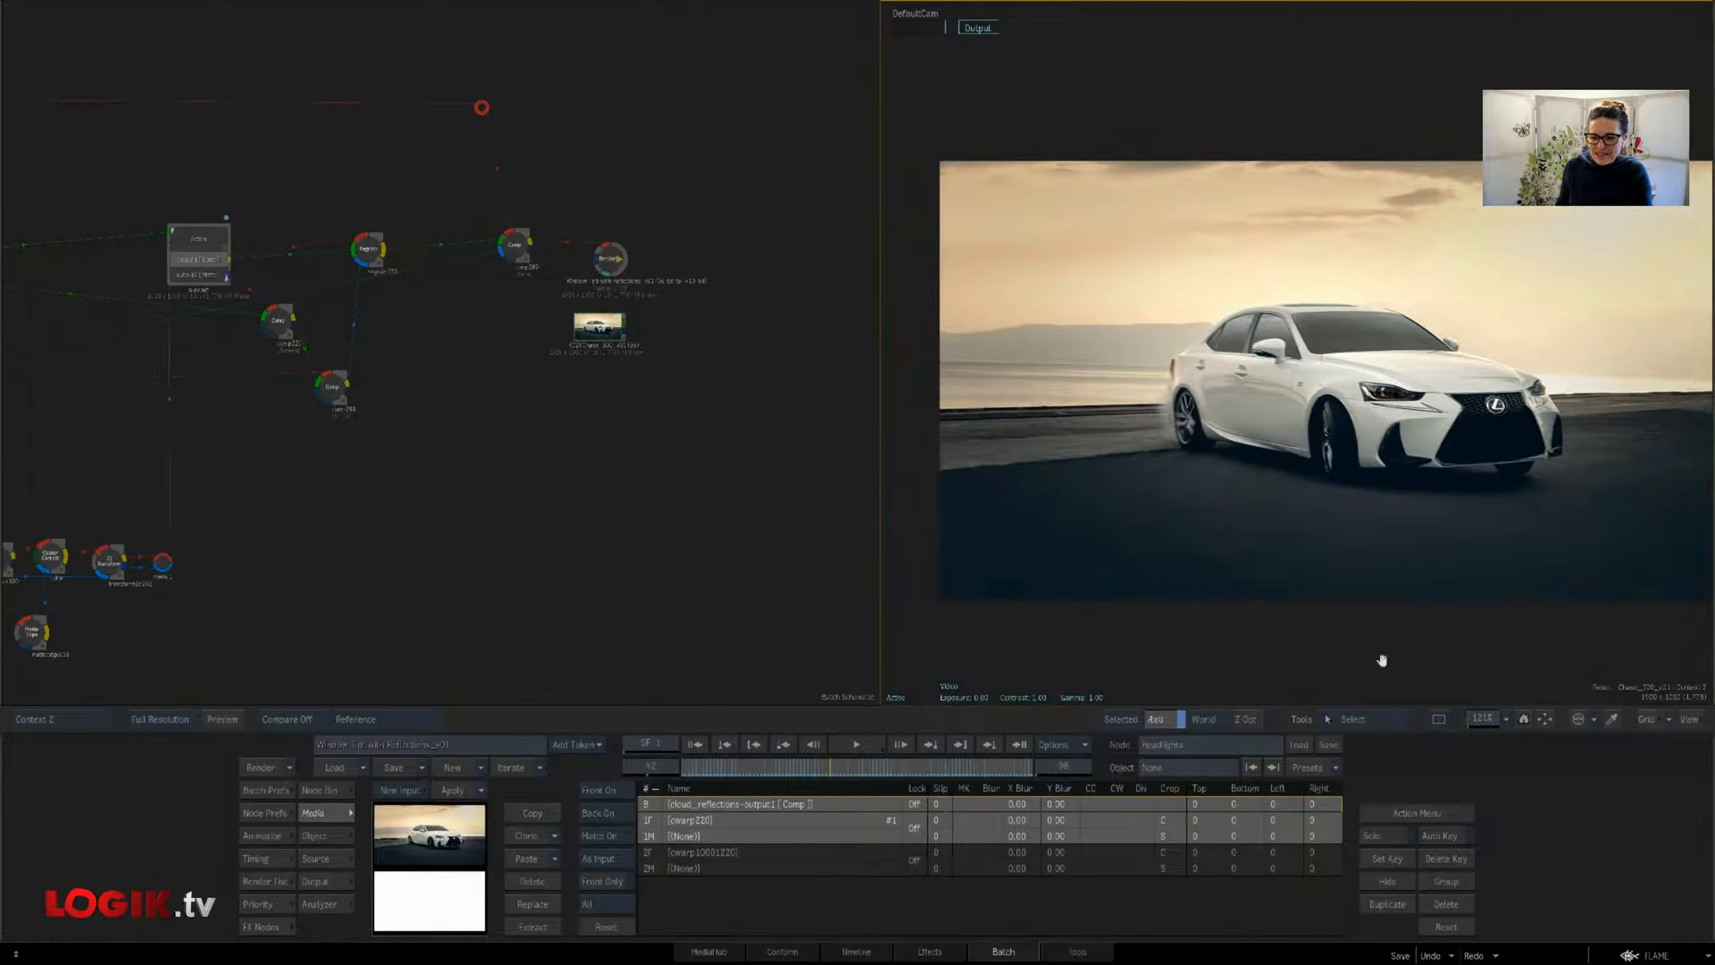
{"action": "left_click_drag", "start_coordinate": [1350, 507], "coordinate": [1281, 464]}
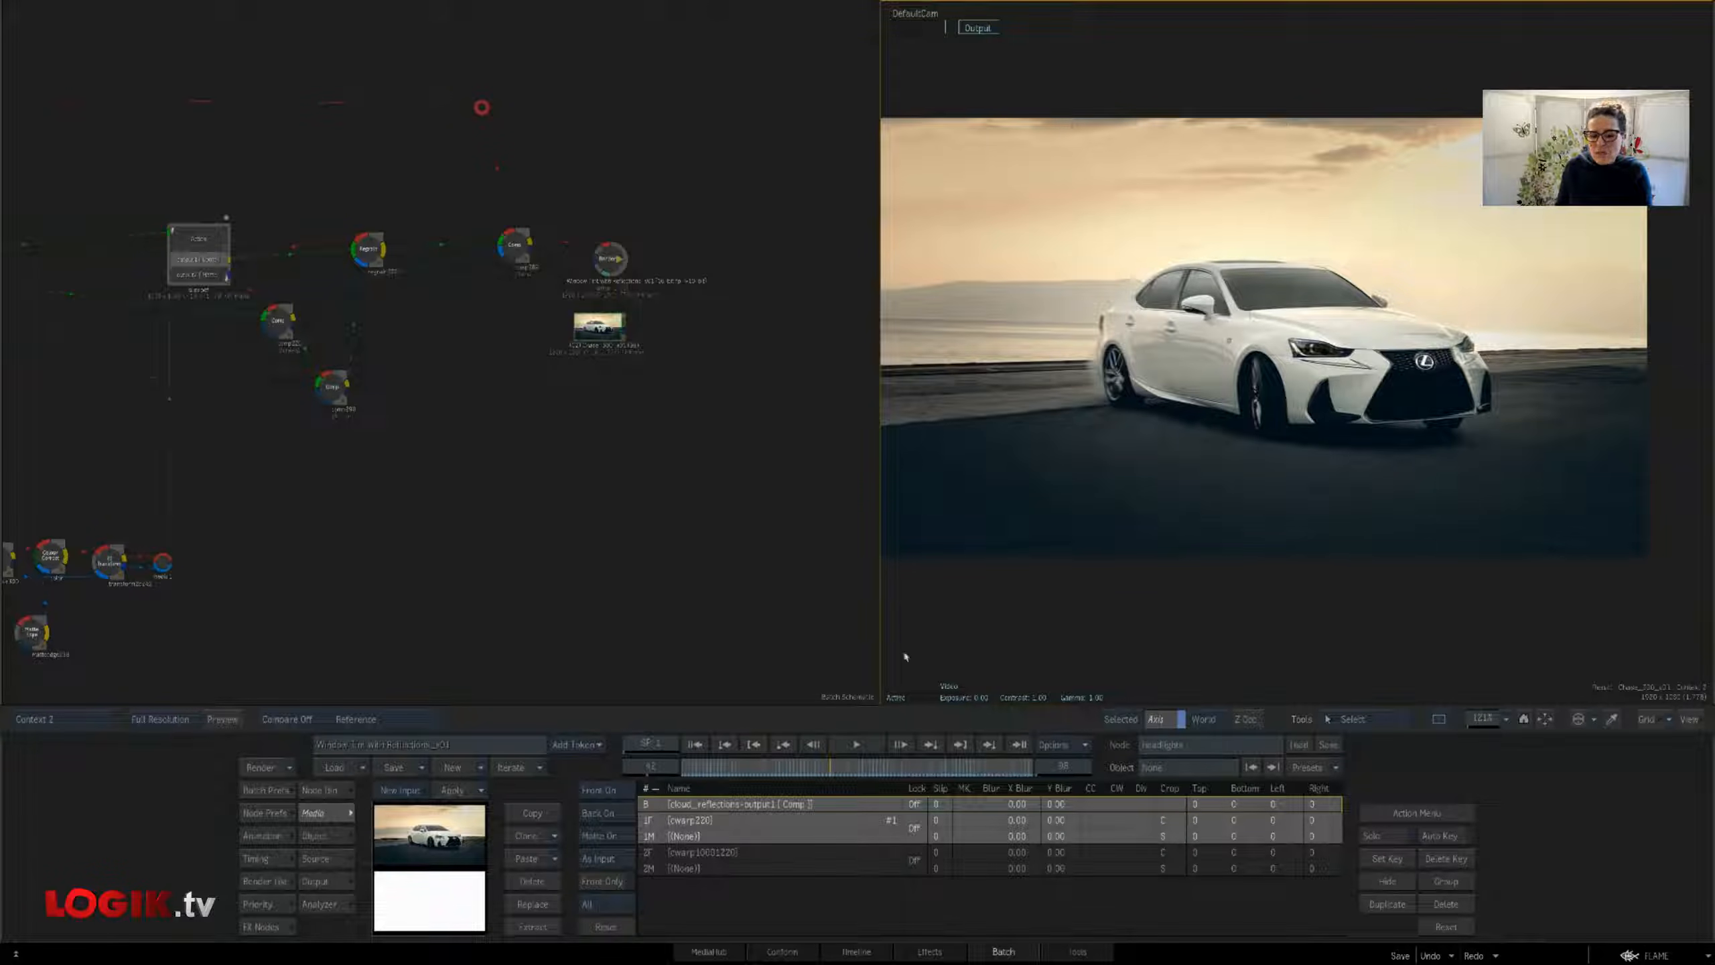
{"action": "left_click_drag", "start_coordinate": [753, 769], "coordinate": [914, 790]}
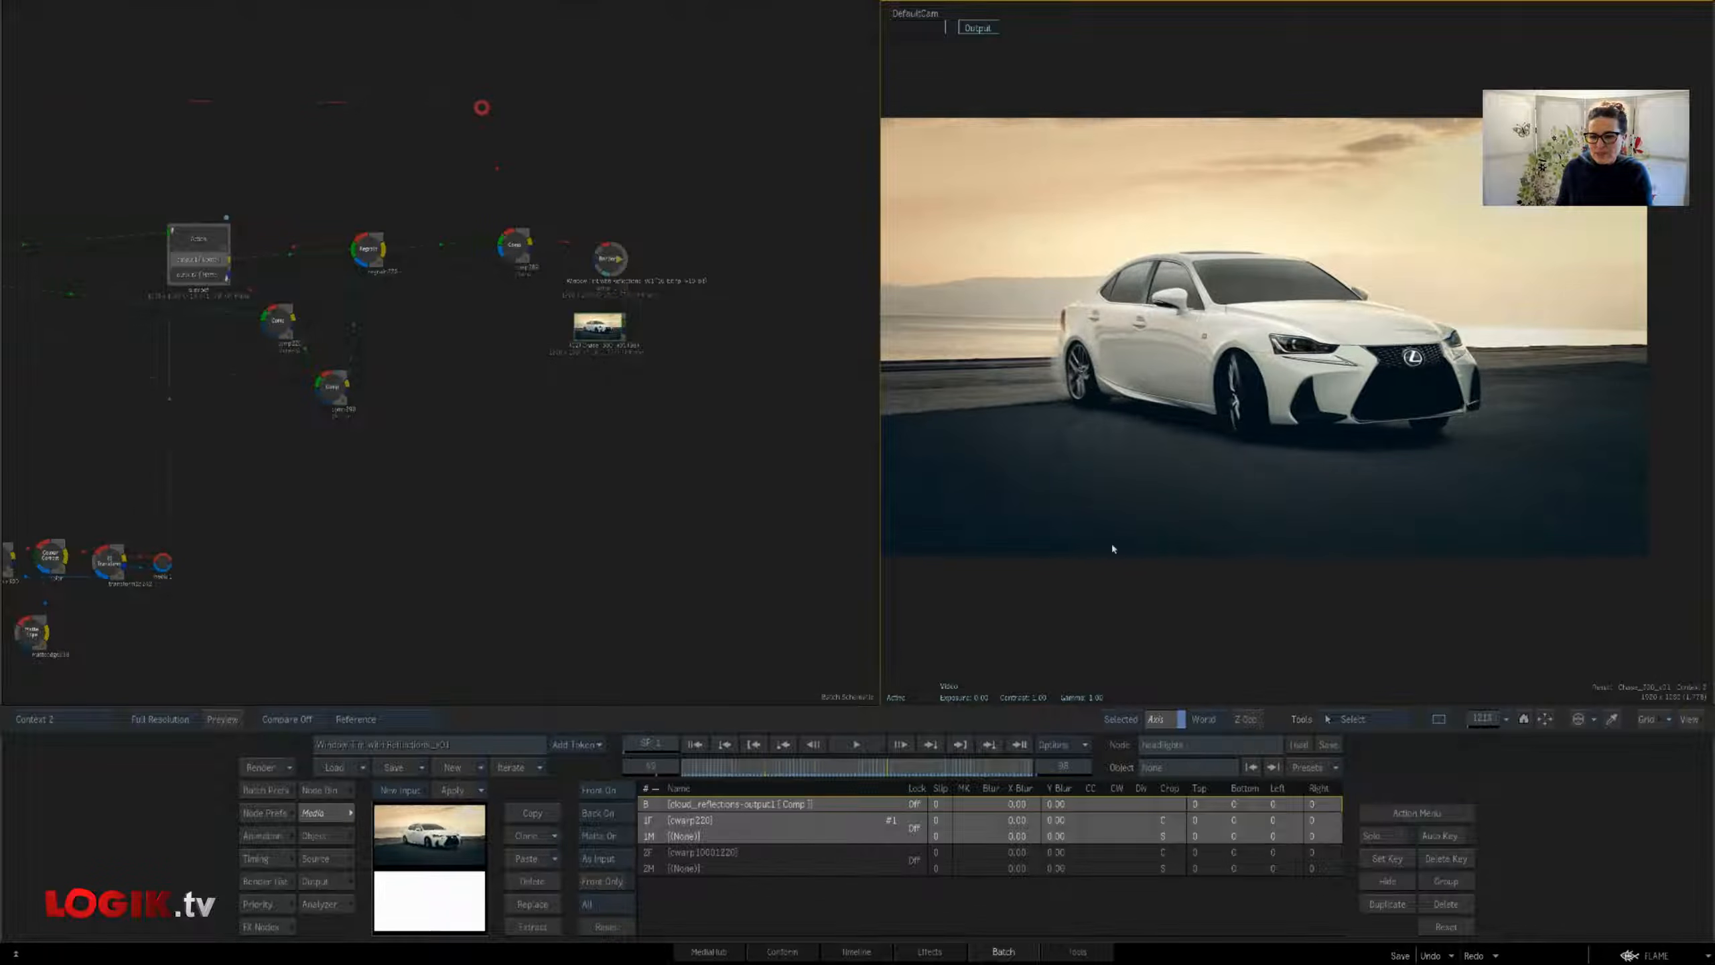
Scrub through the shot again and show the Context 1 plate for comparison with the tinted windows
{"action": "key", "text": "space"}
{"action": "left_click_drag", "start_coordinate": [657, 557], "coordinate": [926, 556]}
{"action": "mouse_move", "coordinate": [547, 555]}
{"action": "left_mouse_down"}
{"action": "mouse_move", "coordinate": [587, 533]}
{"action": "mouse_move", "coordinate": [920, 538]}
{"action": "left_mouse_up"}
{"action": "left_click_drag", "start_coordinate": [648, 460], "coordinate": [857, 461]}
{"action": "key", "text": "1"}
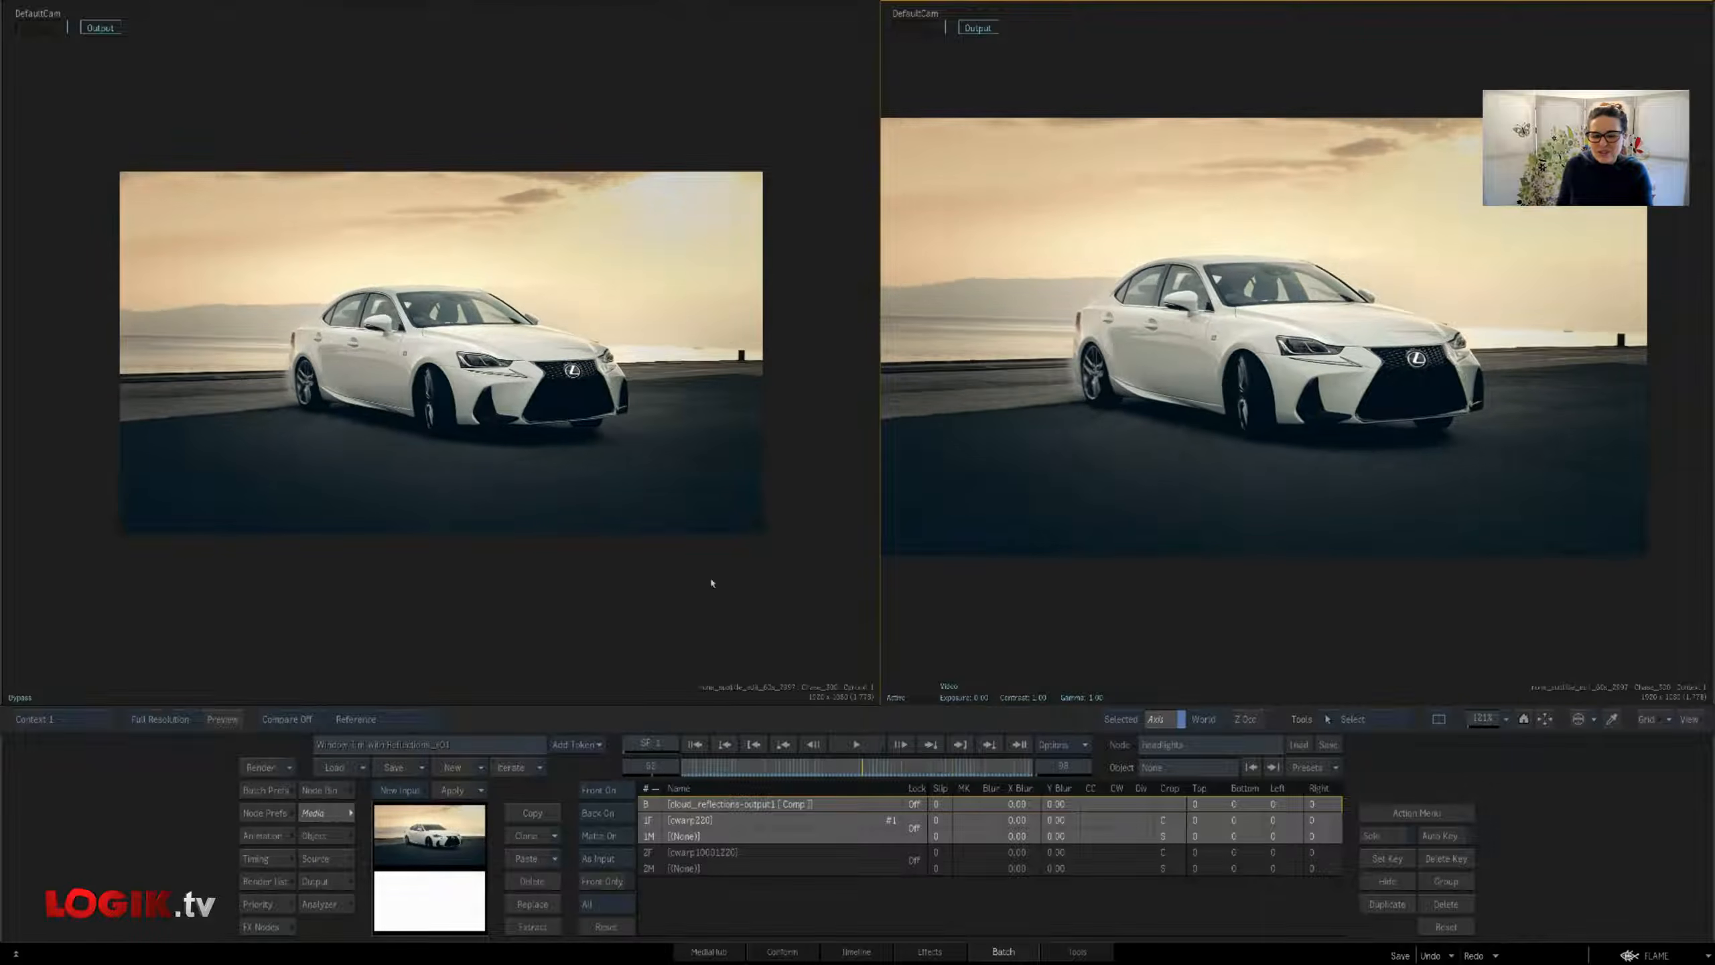
{"action": "key", "text": "Escape"}
{"action": "left_click_drag", "start_coordinate": [476, 536], "coordinate": [614, 506]}
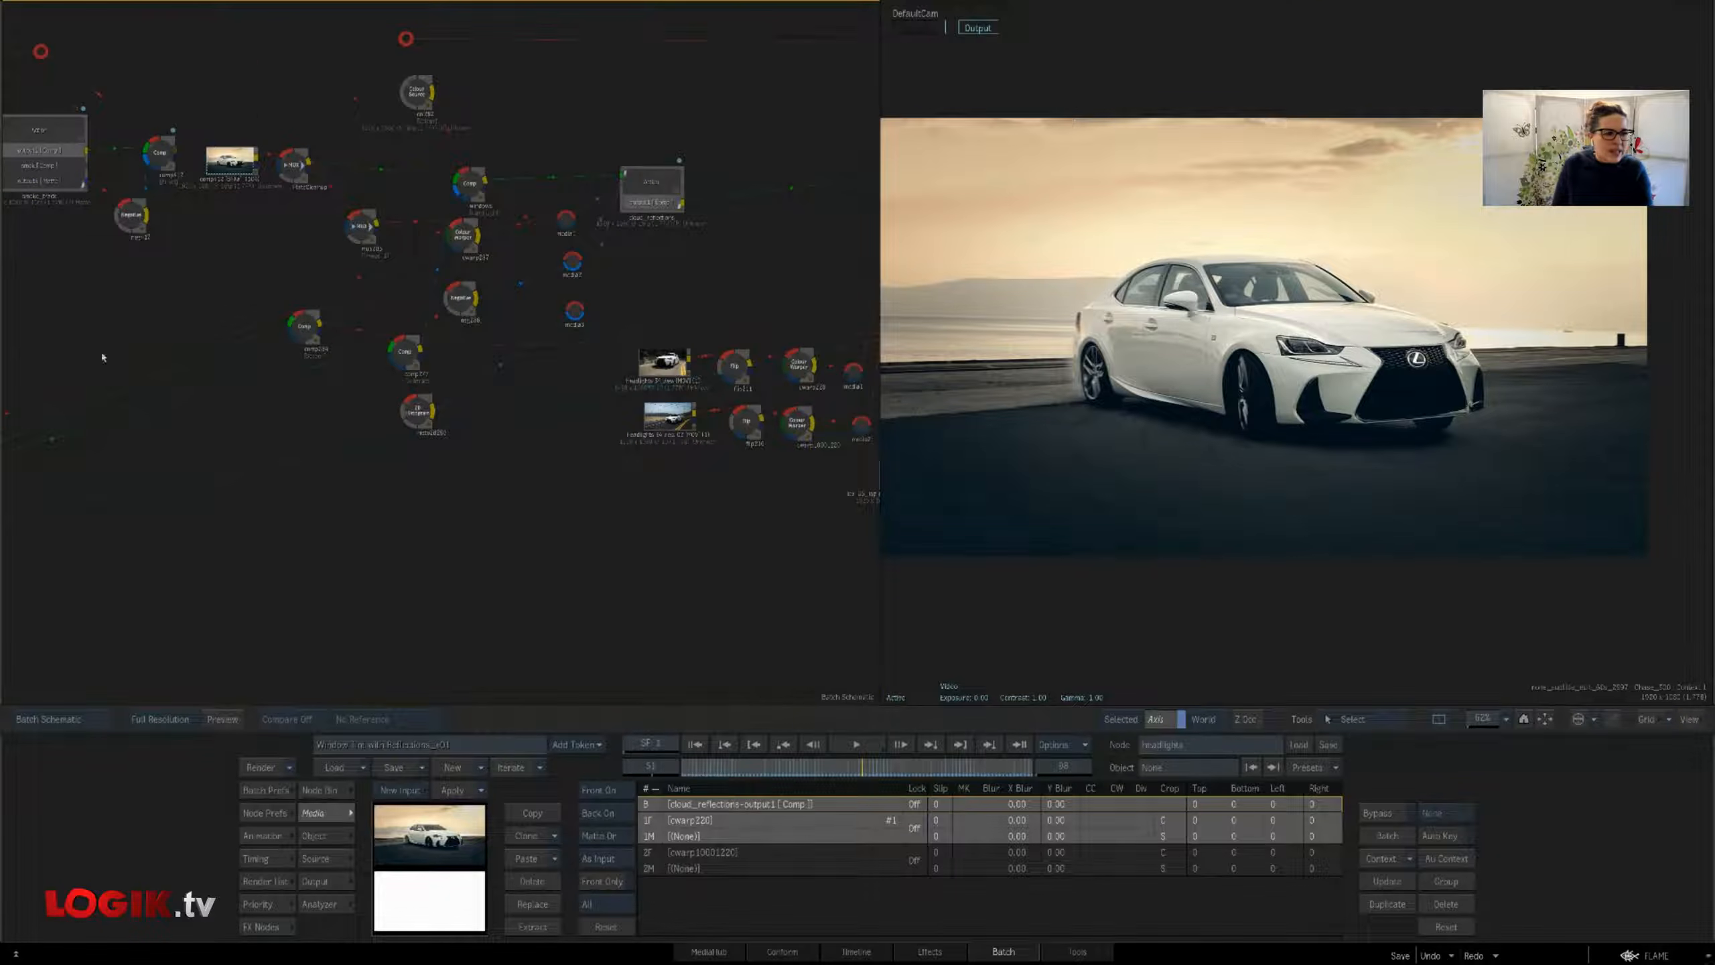
{"action": "key", "text": "Tab"}
{"action": "double_click", "coordinate": [31, 143]}
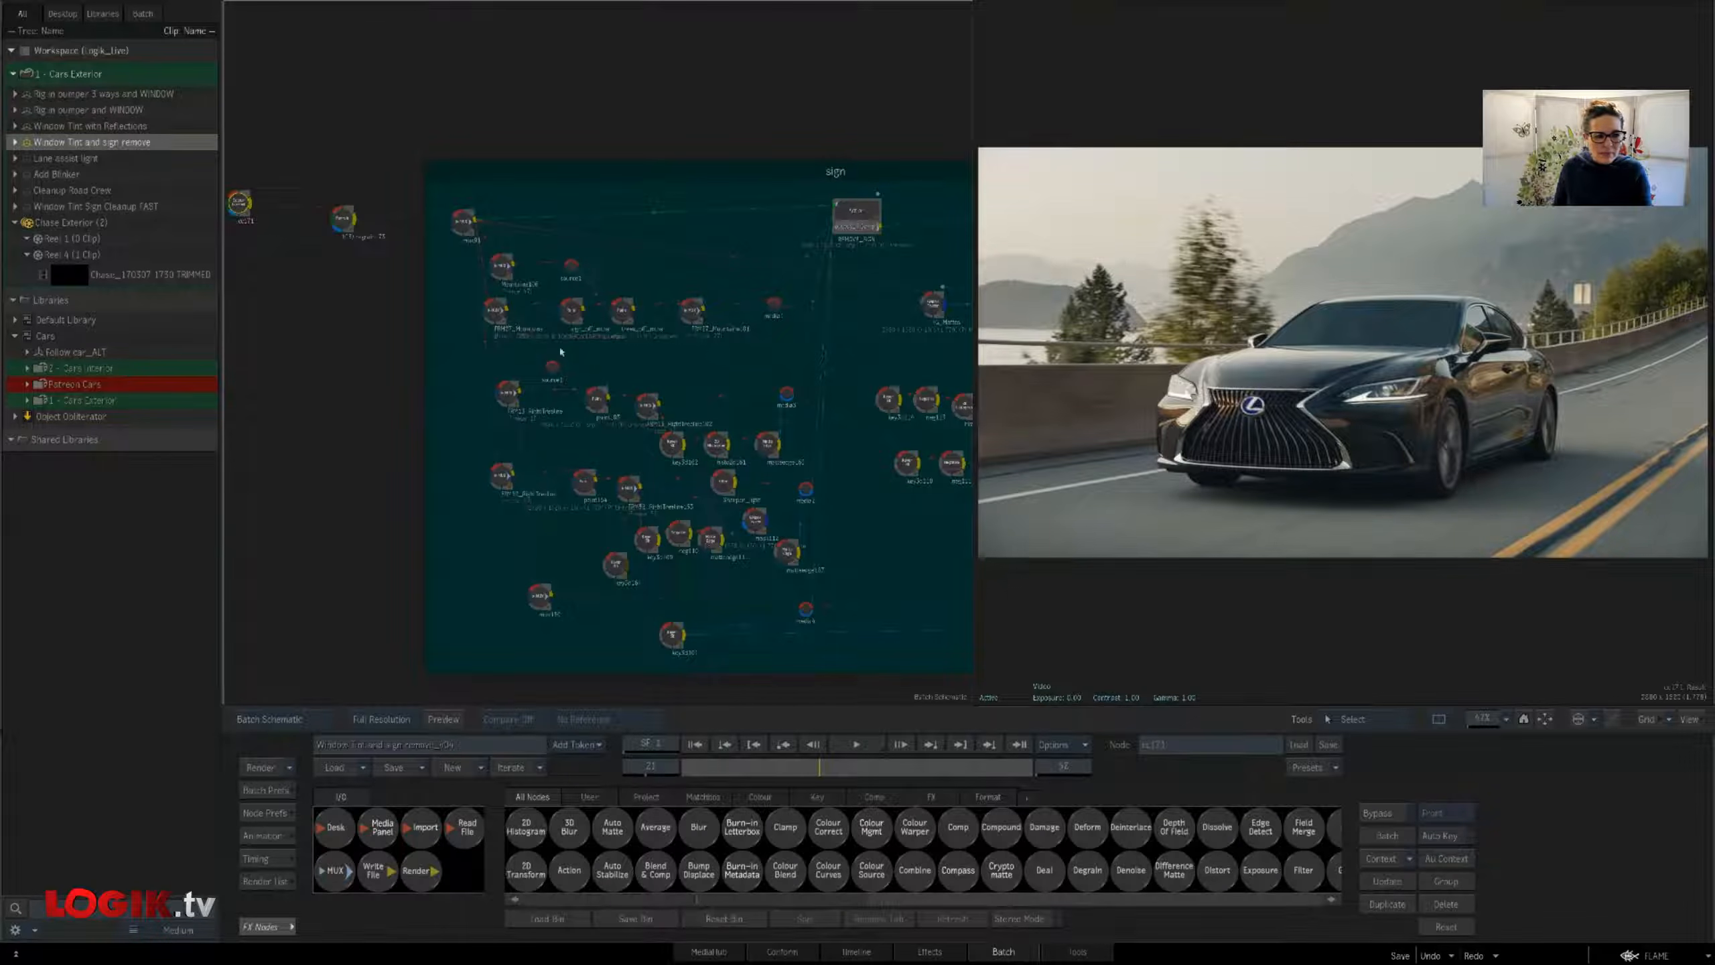
{"action": "double_click", "coordinate": [26, 128]}
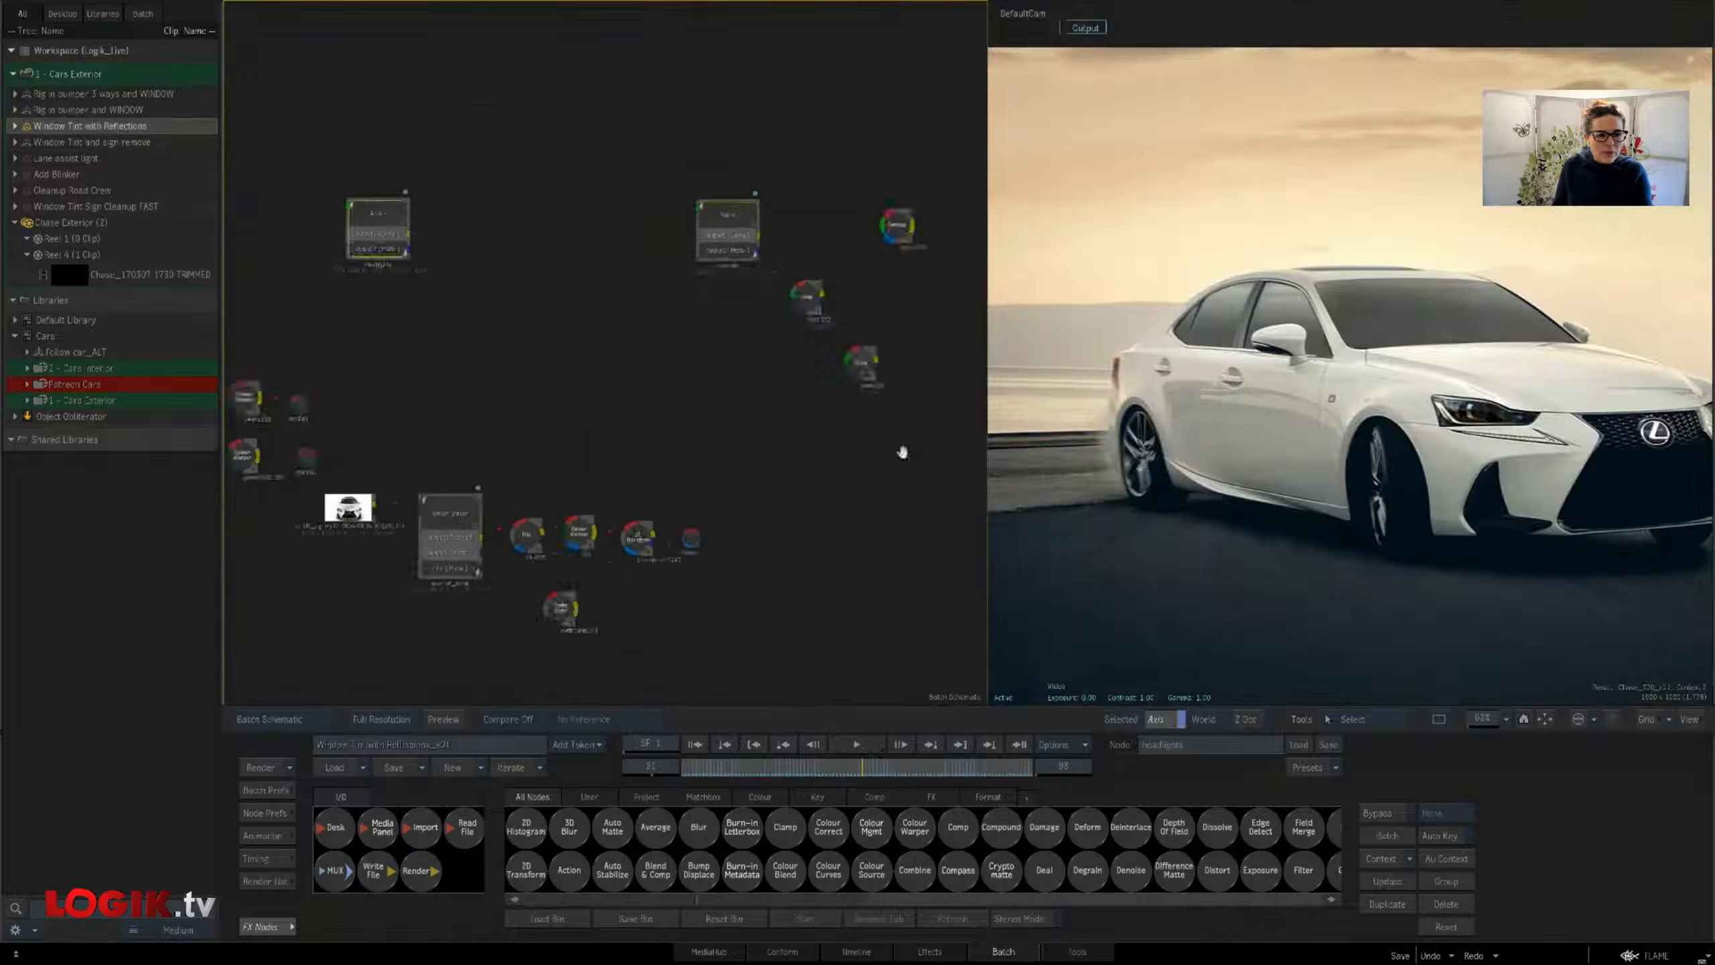
{"action": "key", "text": "Tab"}
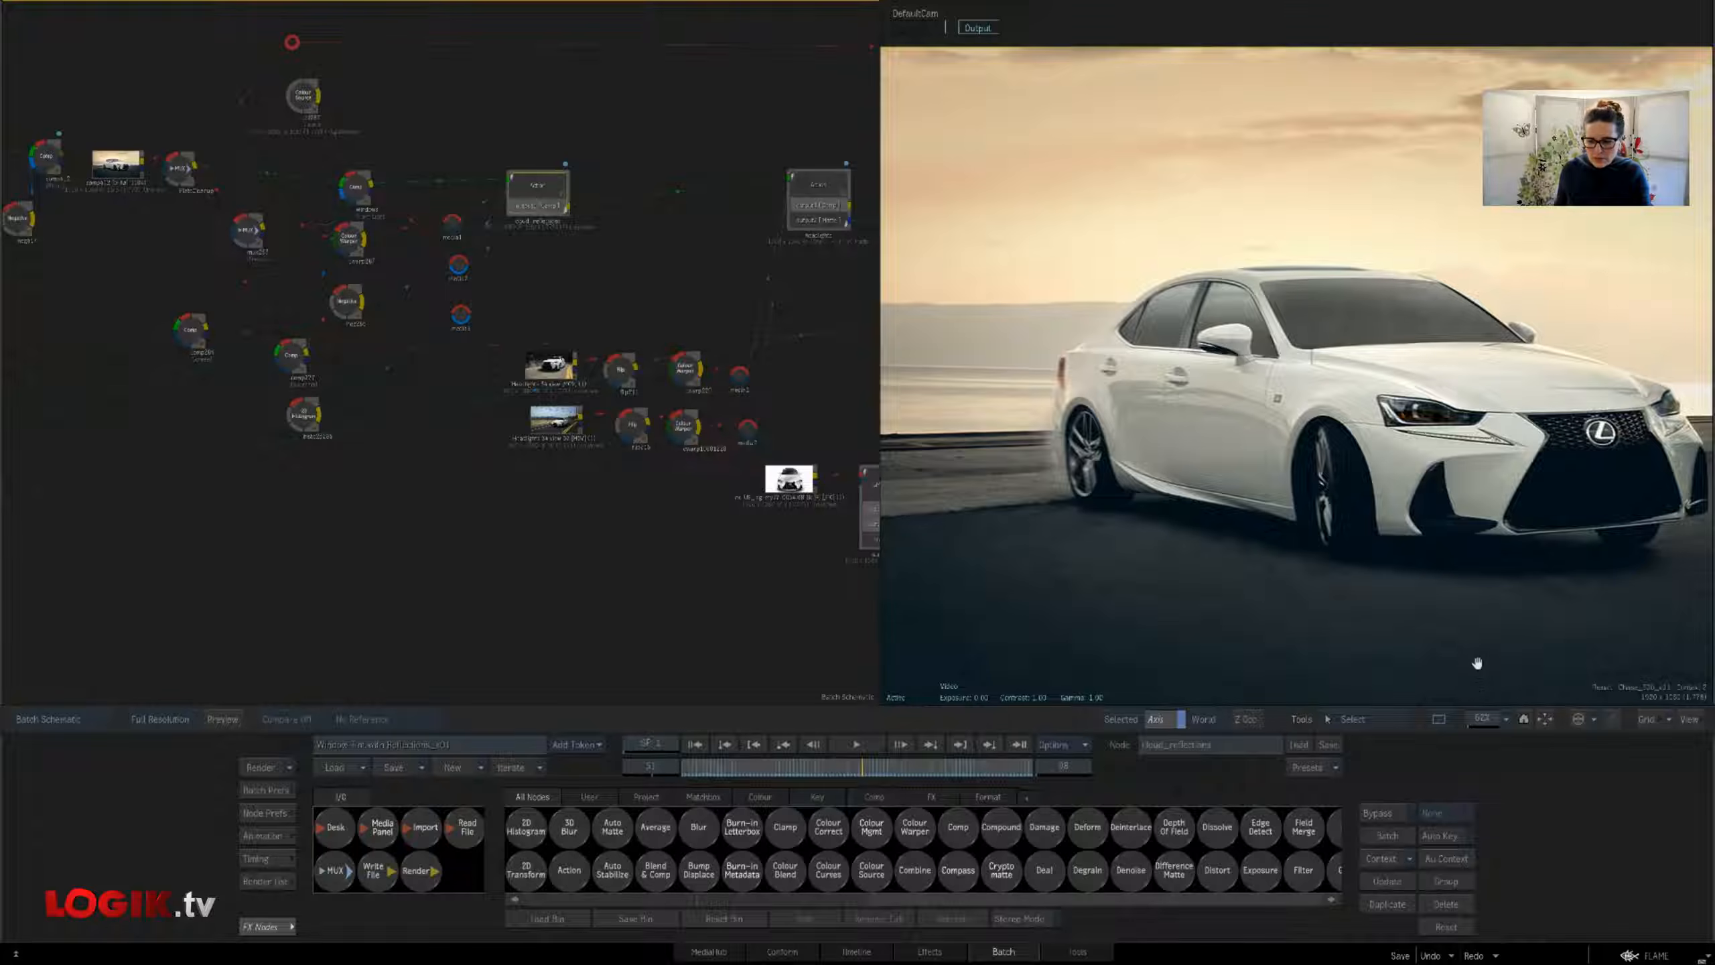
Move the comp clip node slightly lower in the schematic, beside the PlateCleanup MUX
{"action": "left_click_drag", "start_coordinate": [1477, 664], "coordinate": [1450, 631]}
{"action": "left_click_drag", "start_coordinate": [1487, 721], "coordinate": [1456, 723]}
{"action": "left_click_drag", "start_coordinate": [455, 290], "coordinate": [455, 299]}
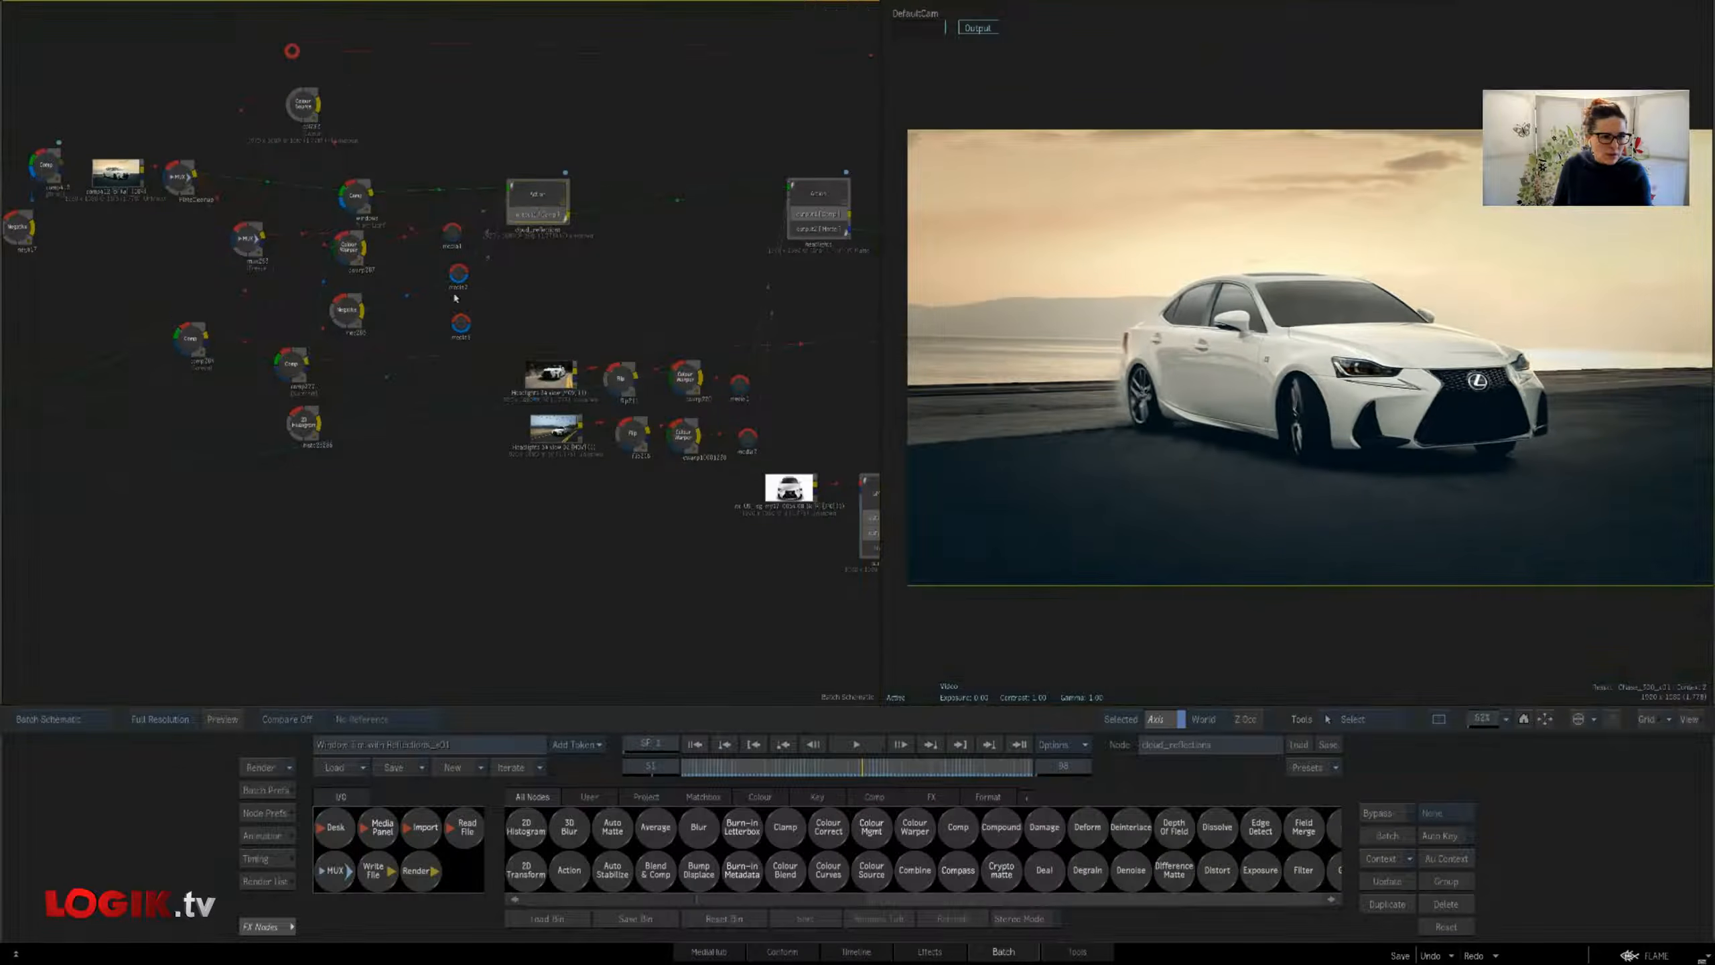
{"action": "left_click", "coordinate": [120, 164]}
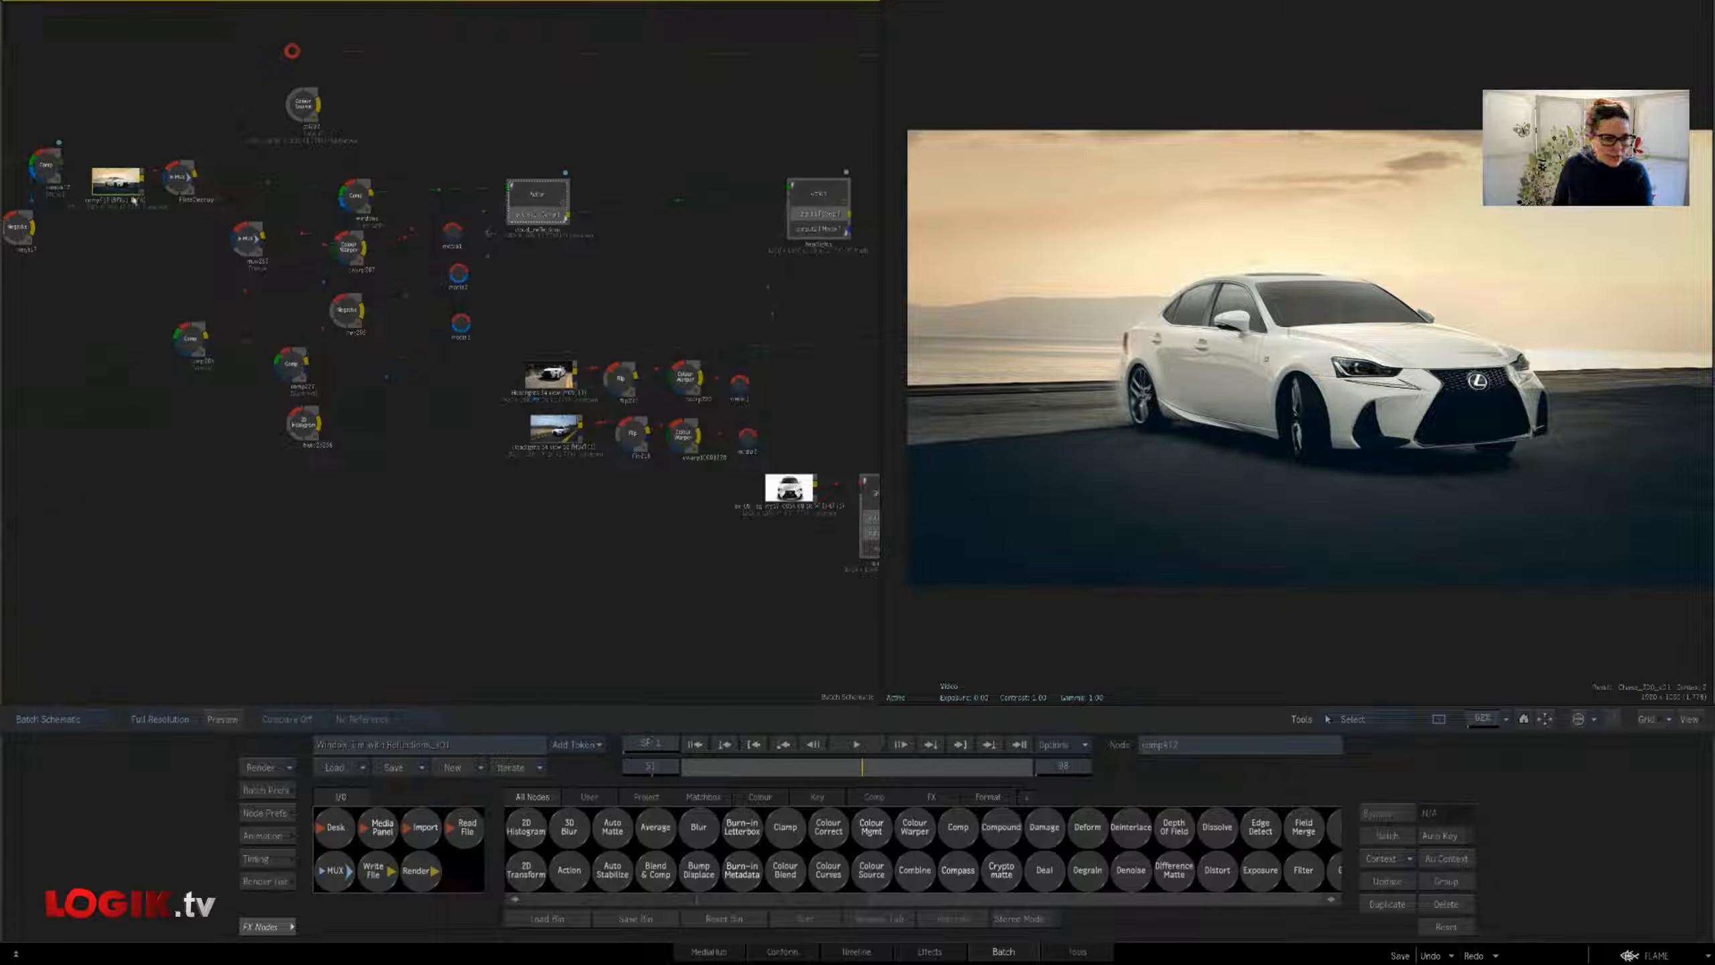
{"action": "left_click_drag", "start_coordinate": [134, 200], "coordinate": [138, 222]}
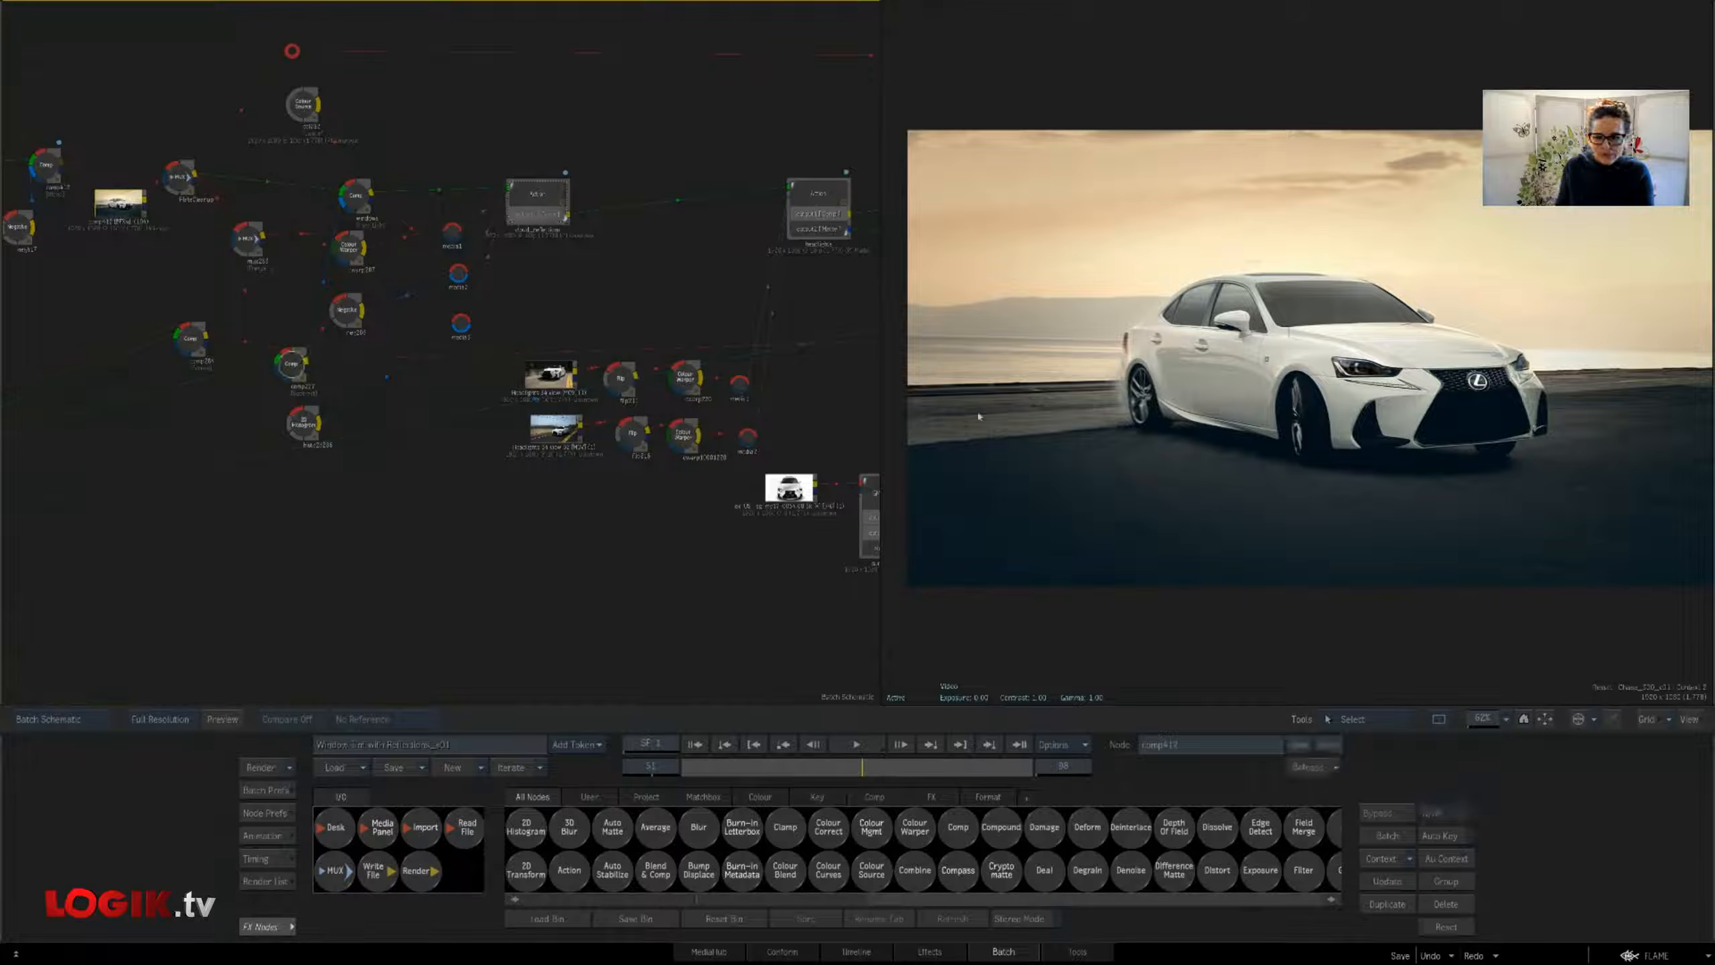
Inspect the nodes feeding the window tint and show the result of the windows Comp node
{"action": "left_click", "coordinate": [347, 310]}
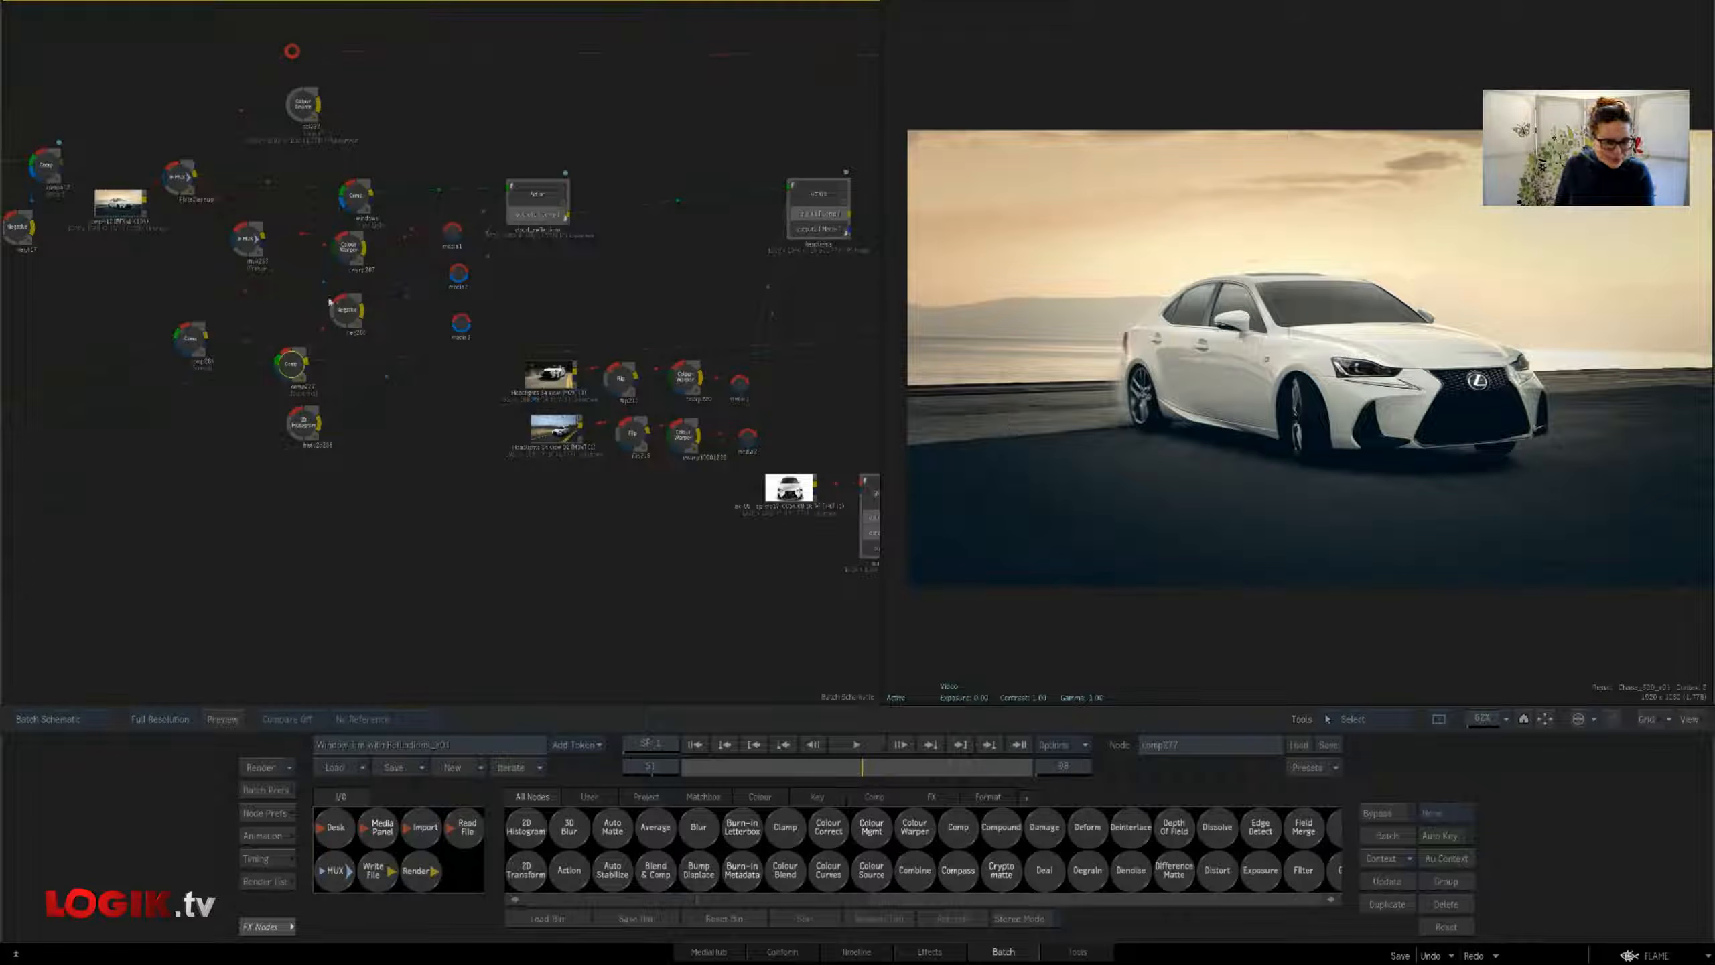
{"action": "left_click", "coordinate": [290, 425]}
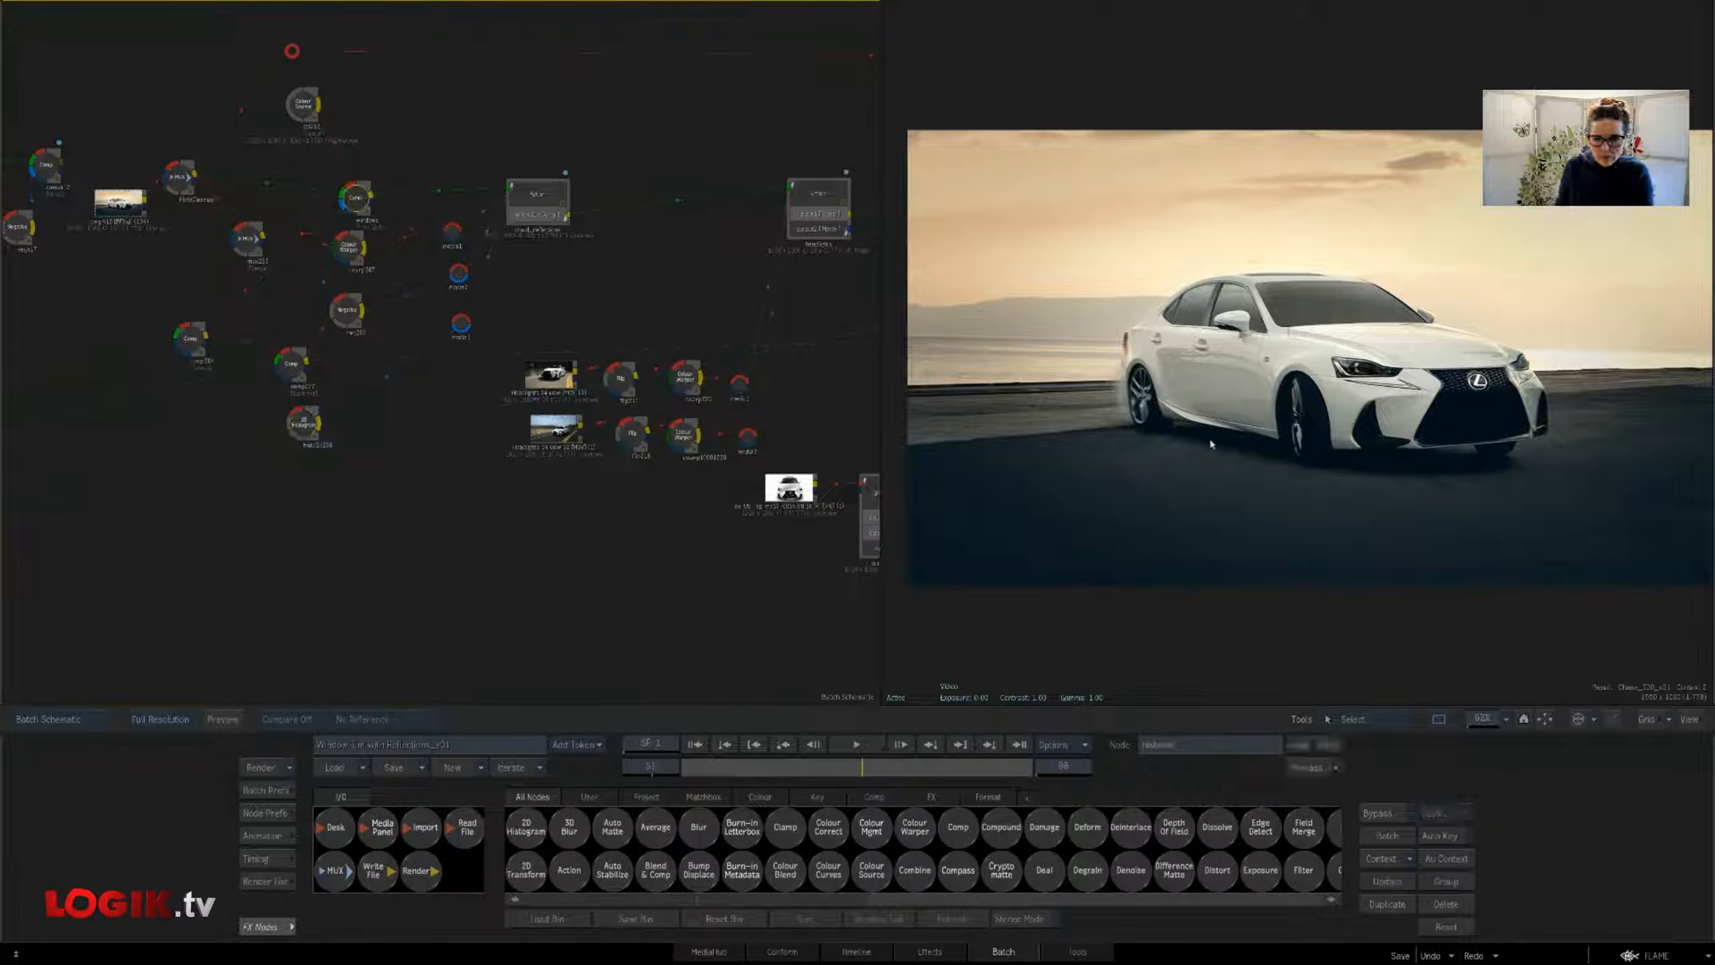
{"action": "key", "text": "F4"}
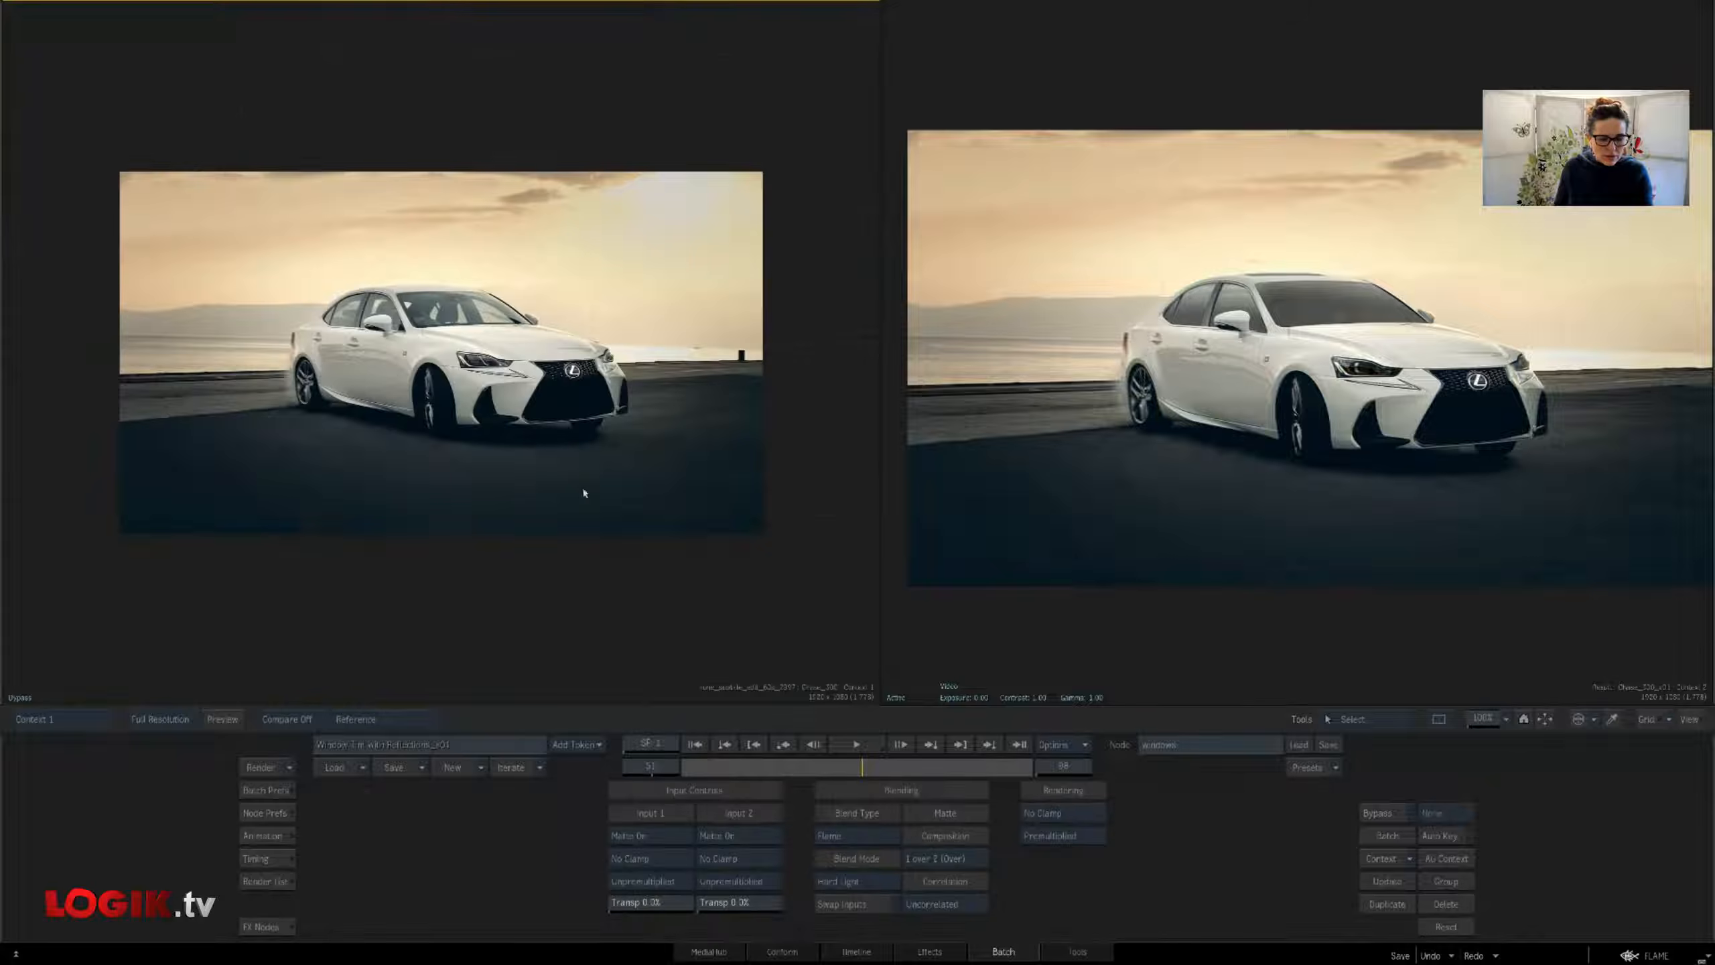
{"action": "key", "text": "Escape"}
{"action": "key", "text": "F4"}
{"action": "left_click_drag", "start_coordinate": [608, 414], "coordinate": [595, 414]}
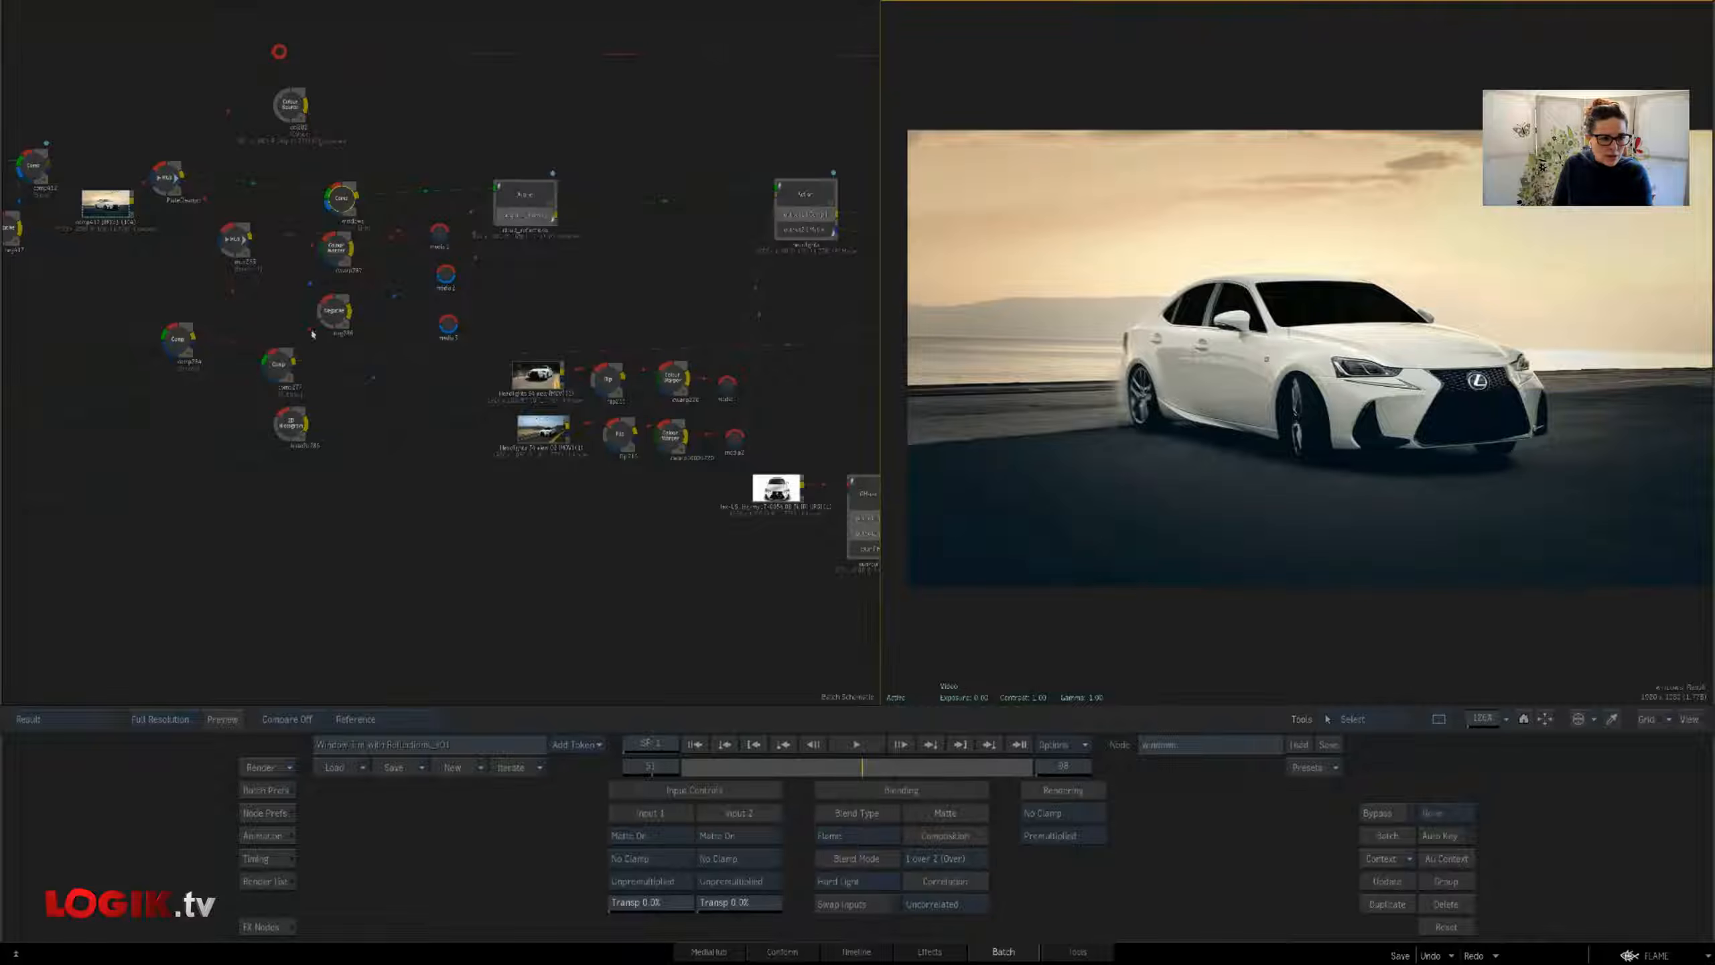
Show the window matte from the Comp below, scrub through it, and view its inverted version from the Negative node
{"action": "left_click", "coordinate": [278, 364]}
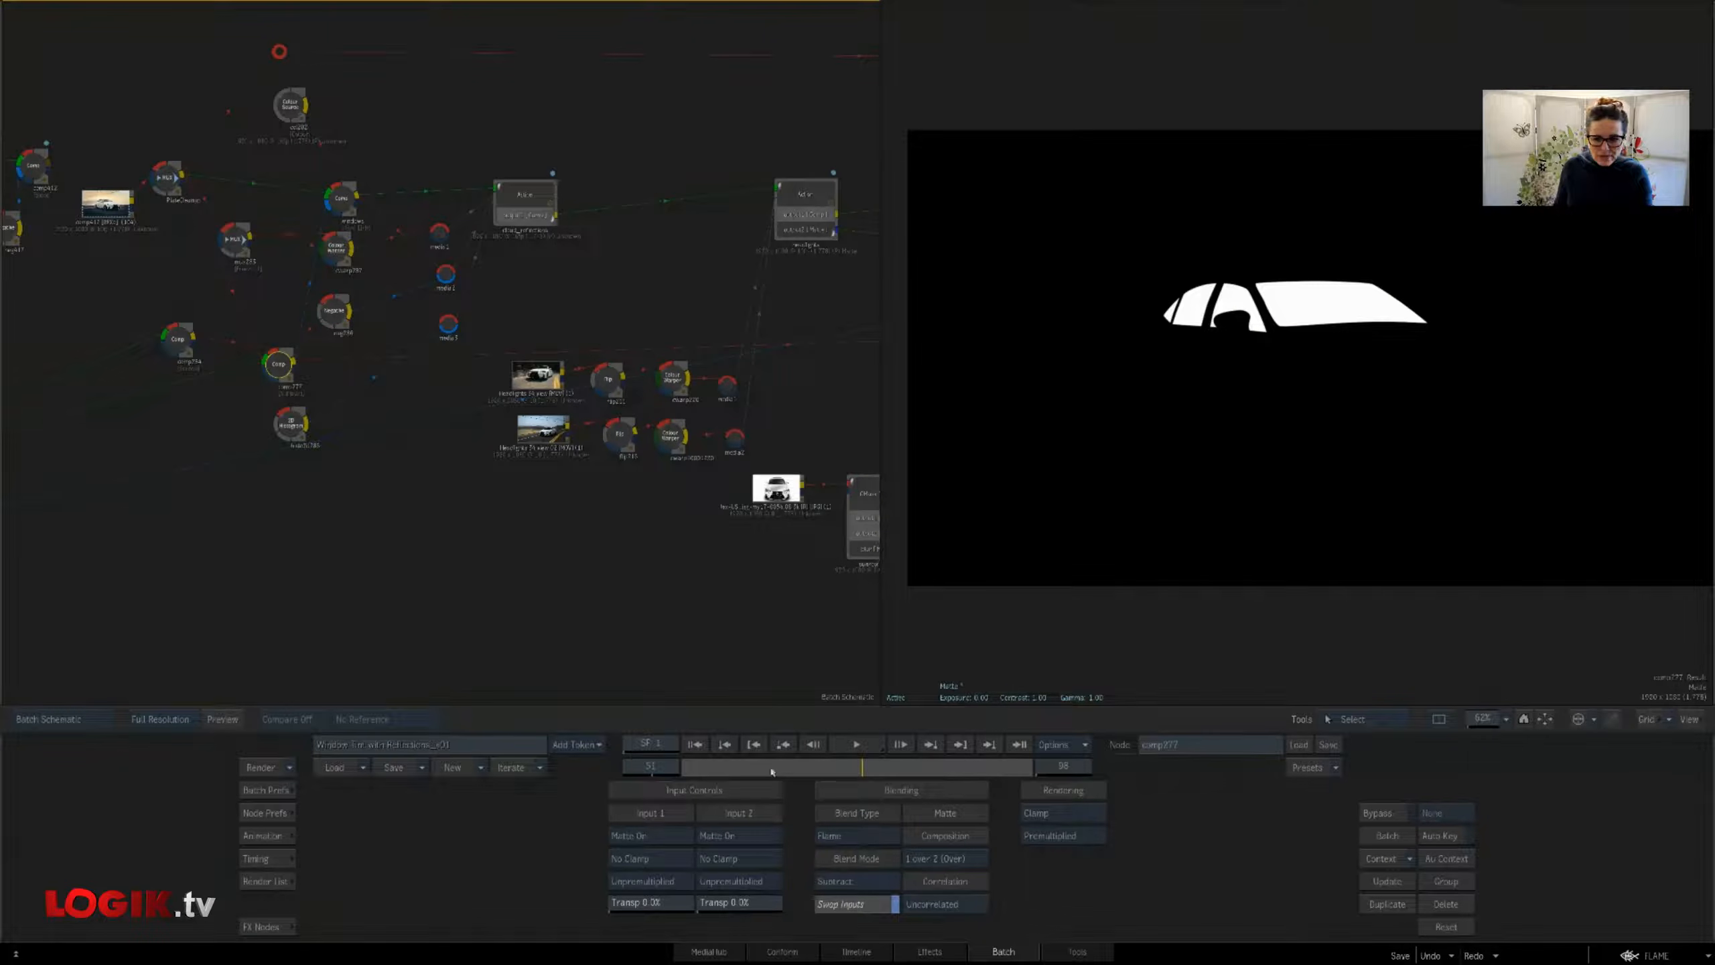
{"action": "left_click_drag", "start_coordinate": [772, 772], "coordinate": [807, 745]}
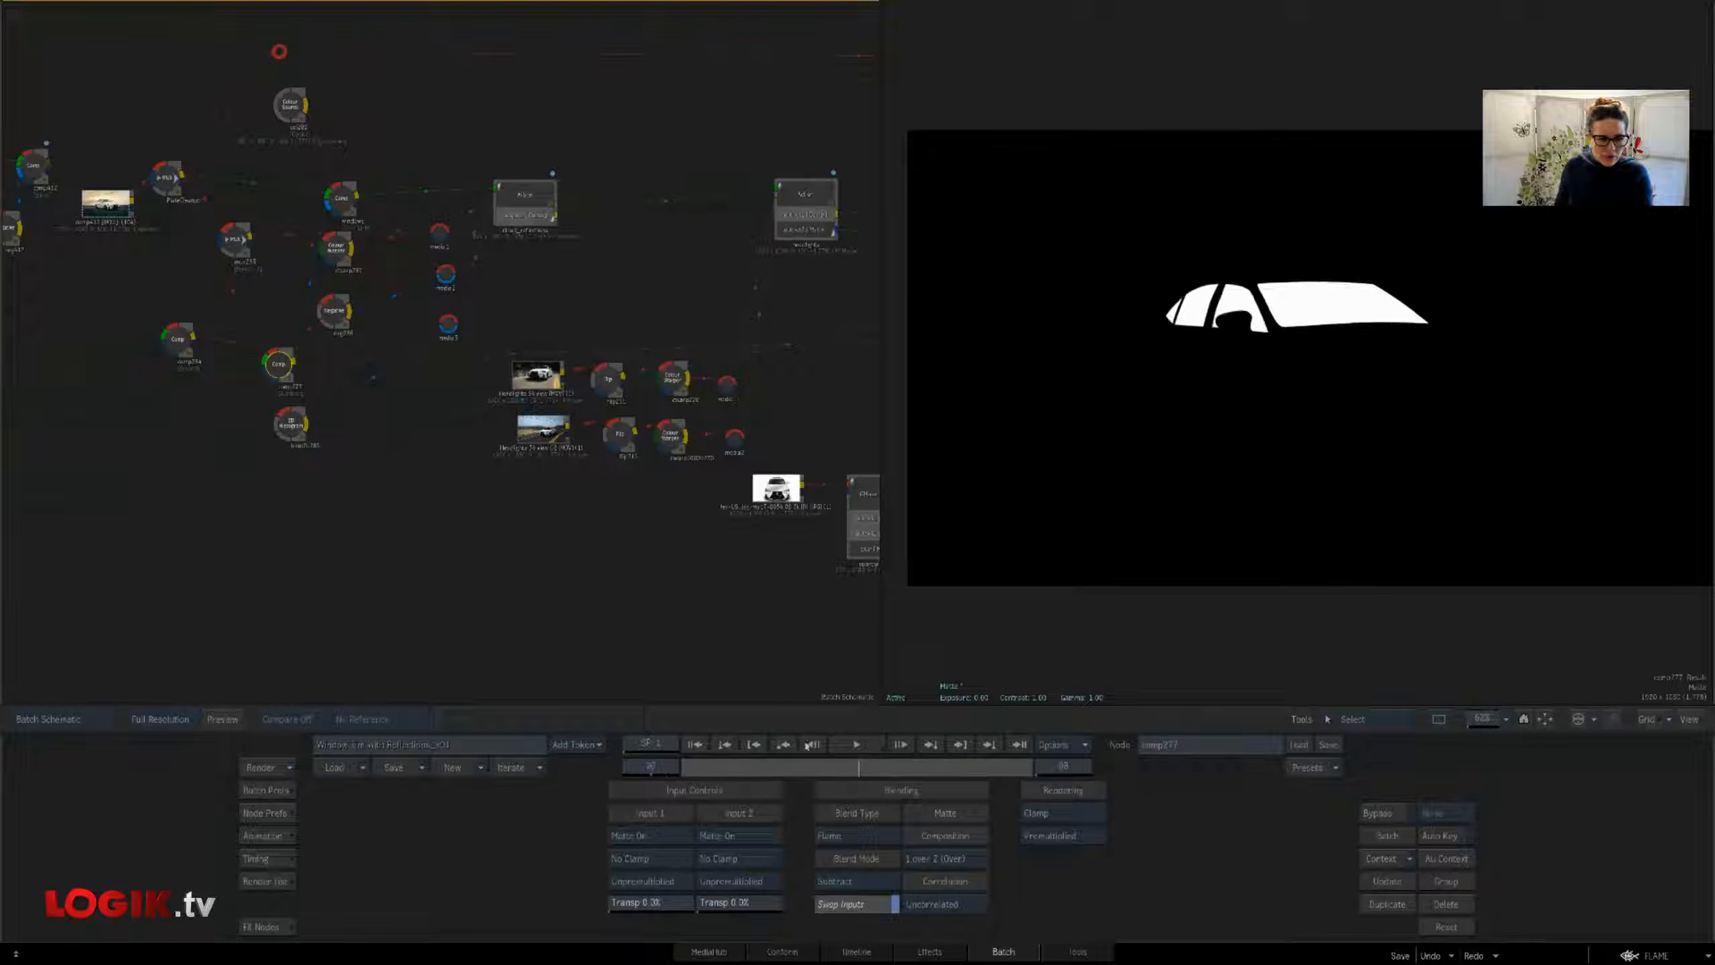
{"action": "left_click_drag", "start_coordinate": [334, 312], "coordinate": [345, 326]}
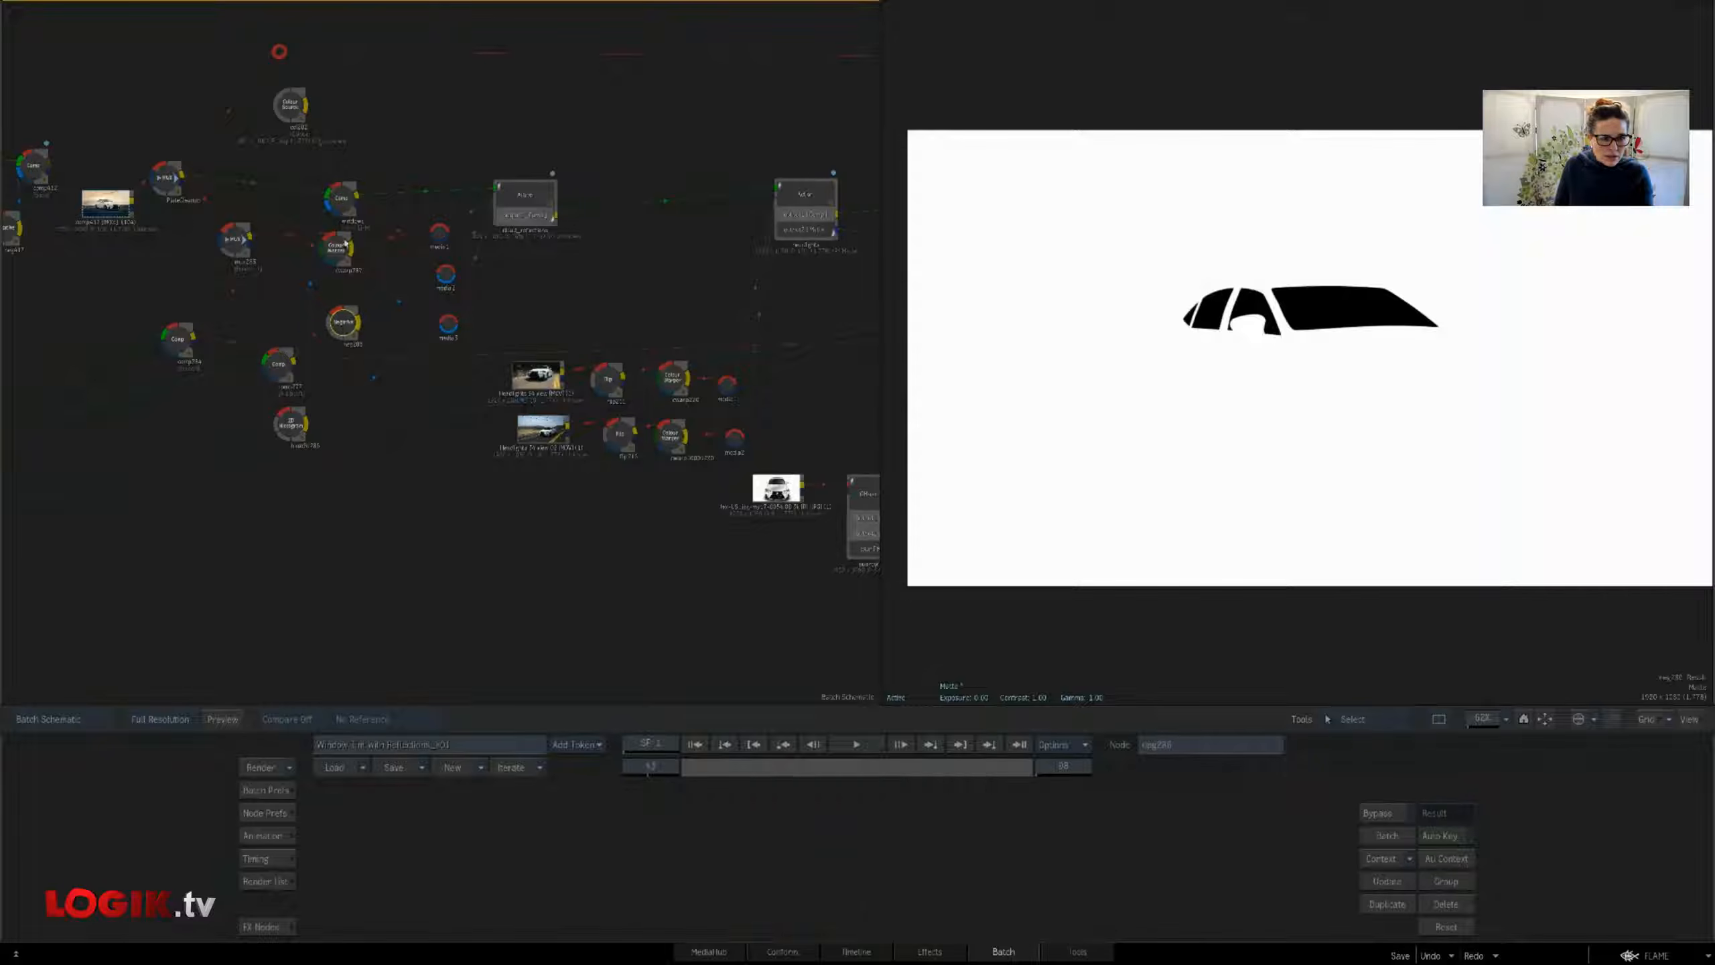
{"action": "left_click_drag", "start_coordinate": [346, 244], "coordinate": [360, 246]}
Reopen the cloud_reflections Action and examine its media list and the order of surfaces in the Priority Editor
{"action": "left_click", "coordinate": [519, 196]}
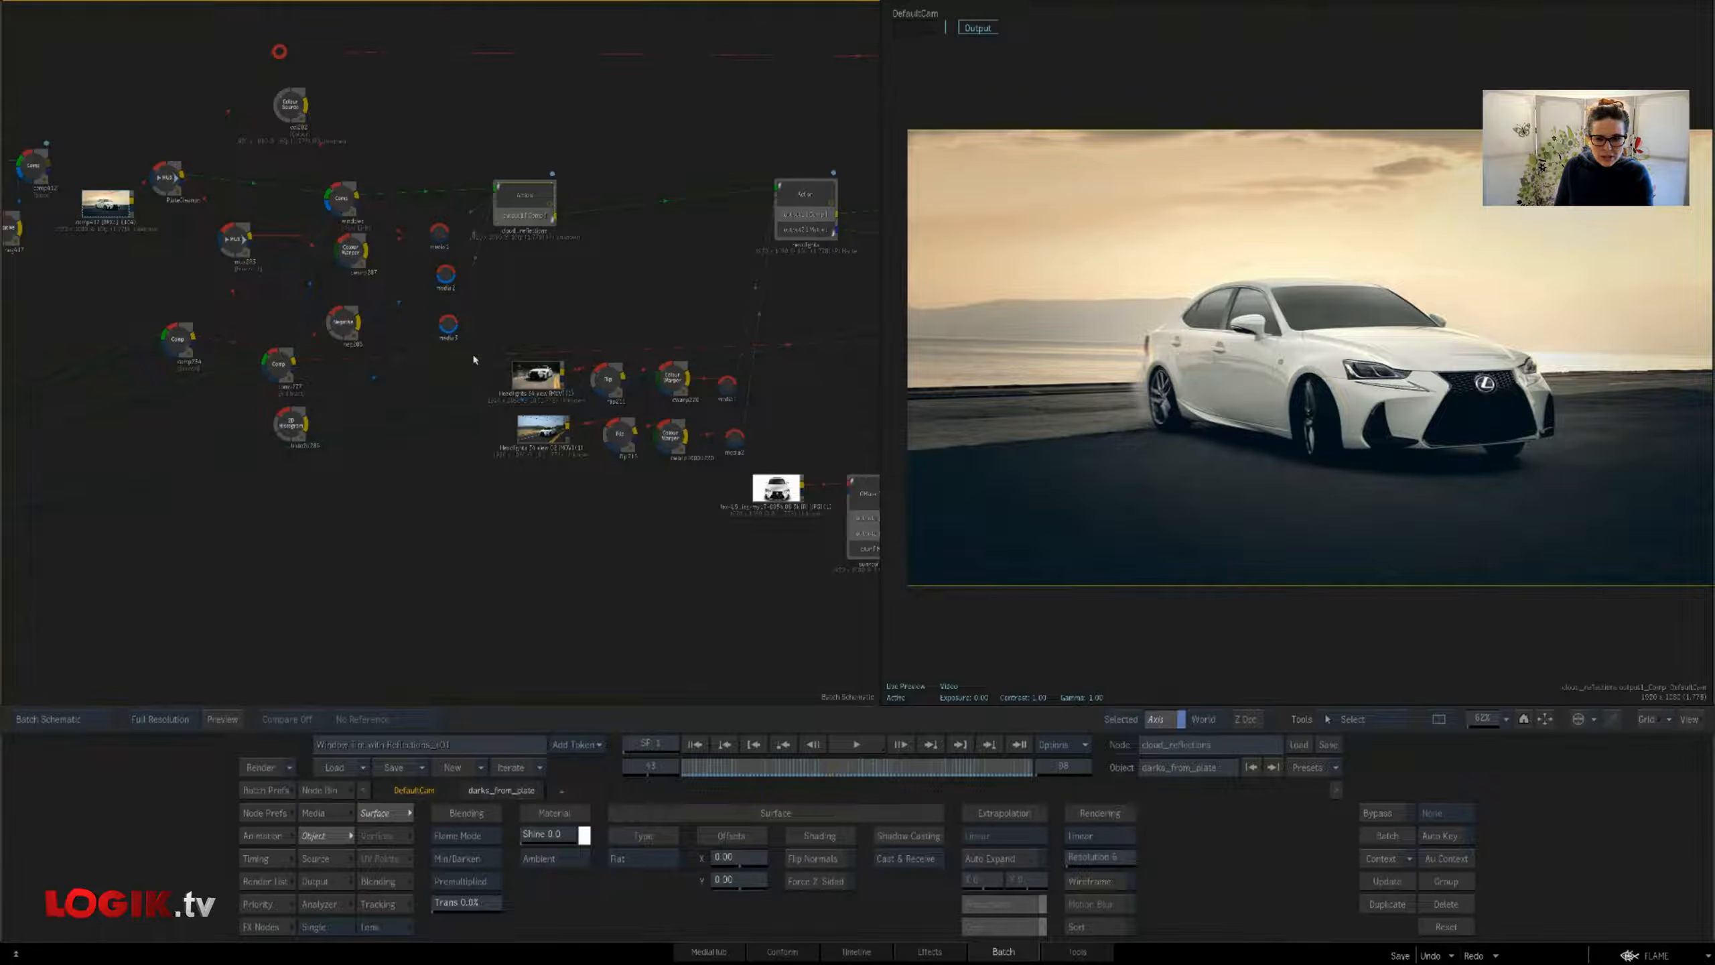
{"action": "key", "text": "Escape"}
{"action": "left_click_drag", "start_coordinate": [455, 465], "coordinate": [514, 416]}
{"action": "left_click", "coordinate": [313, 812]}
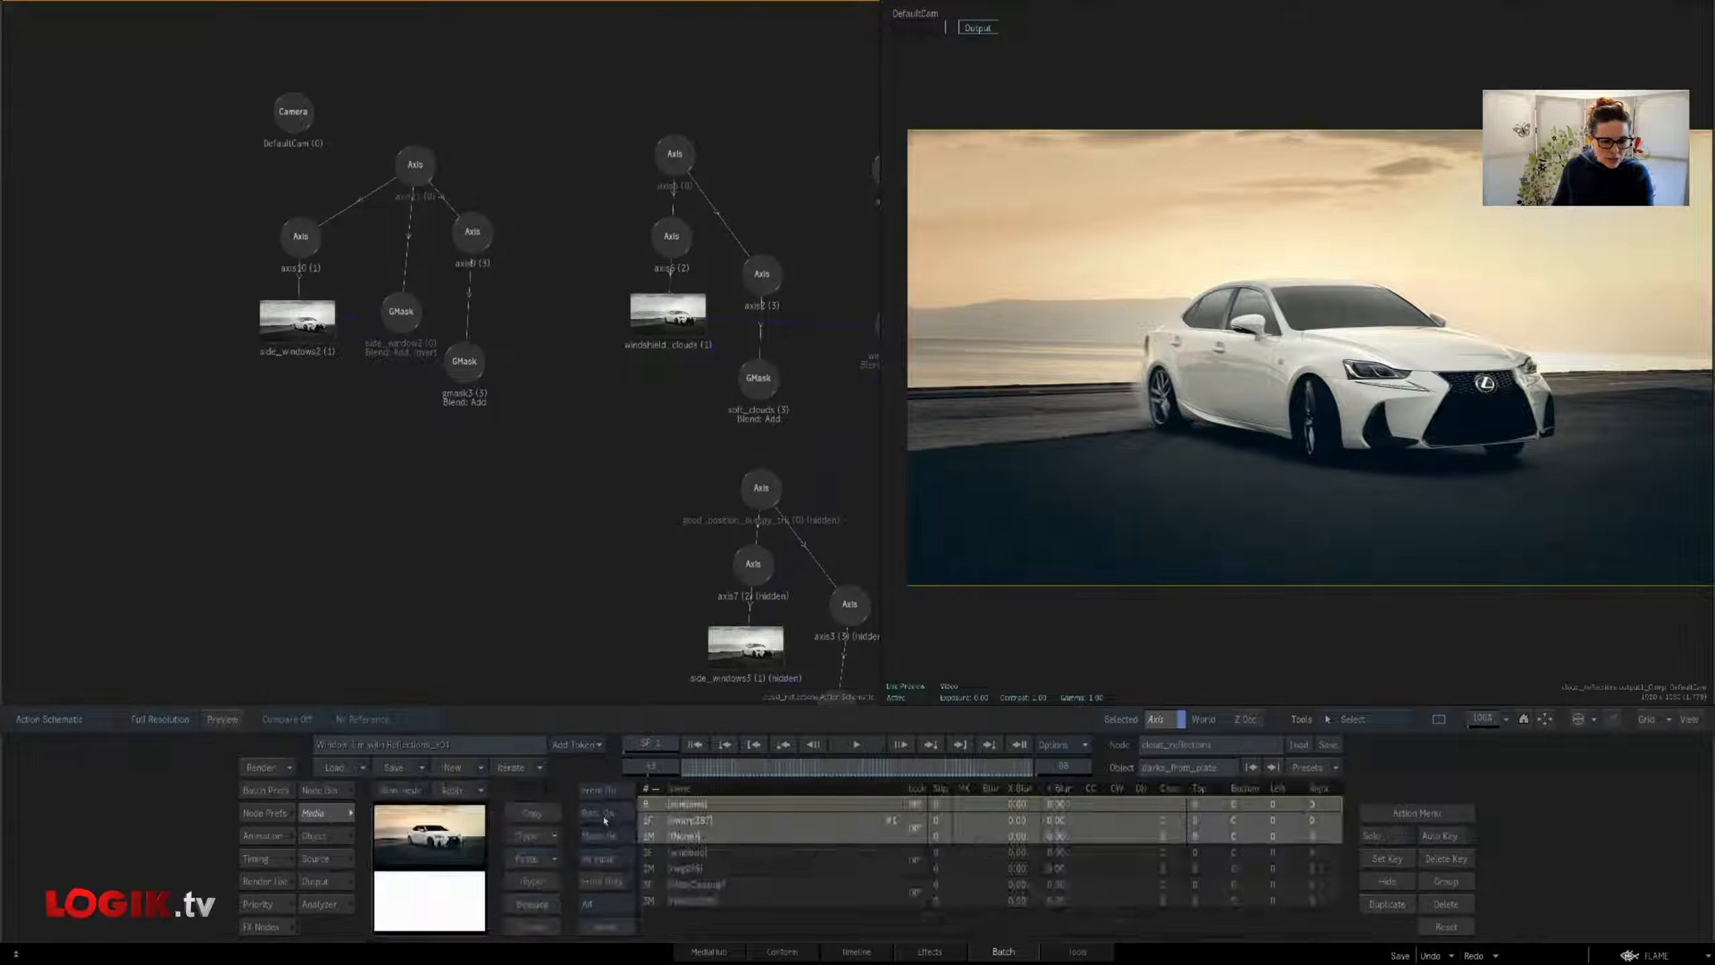
{"action": "left_click", "coordinate": [258, 903]}
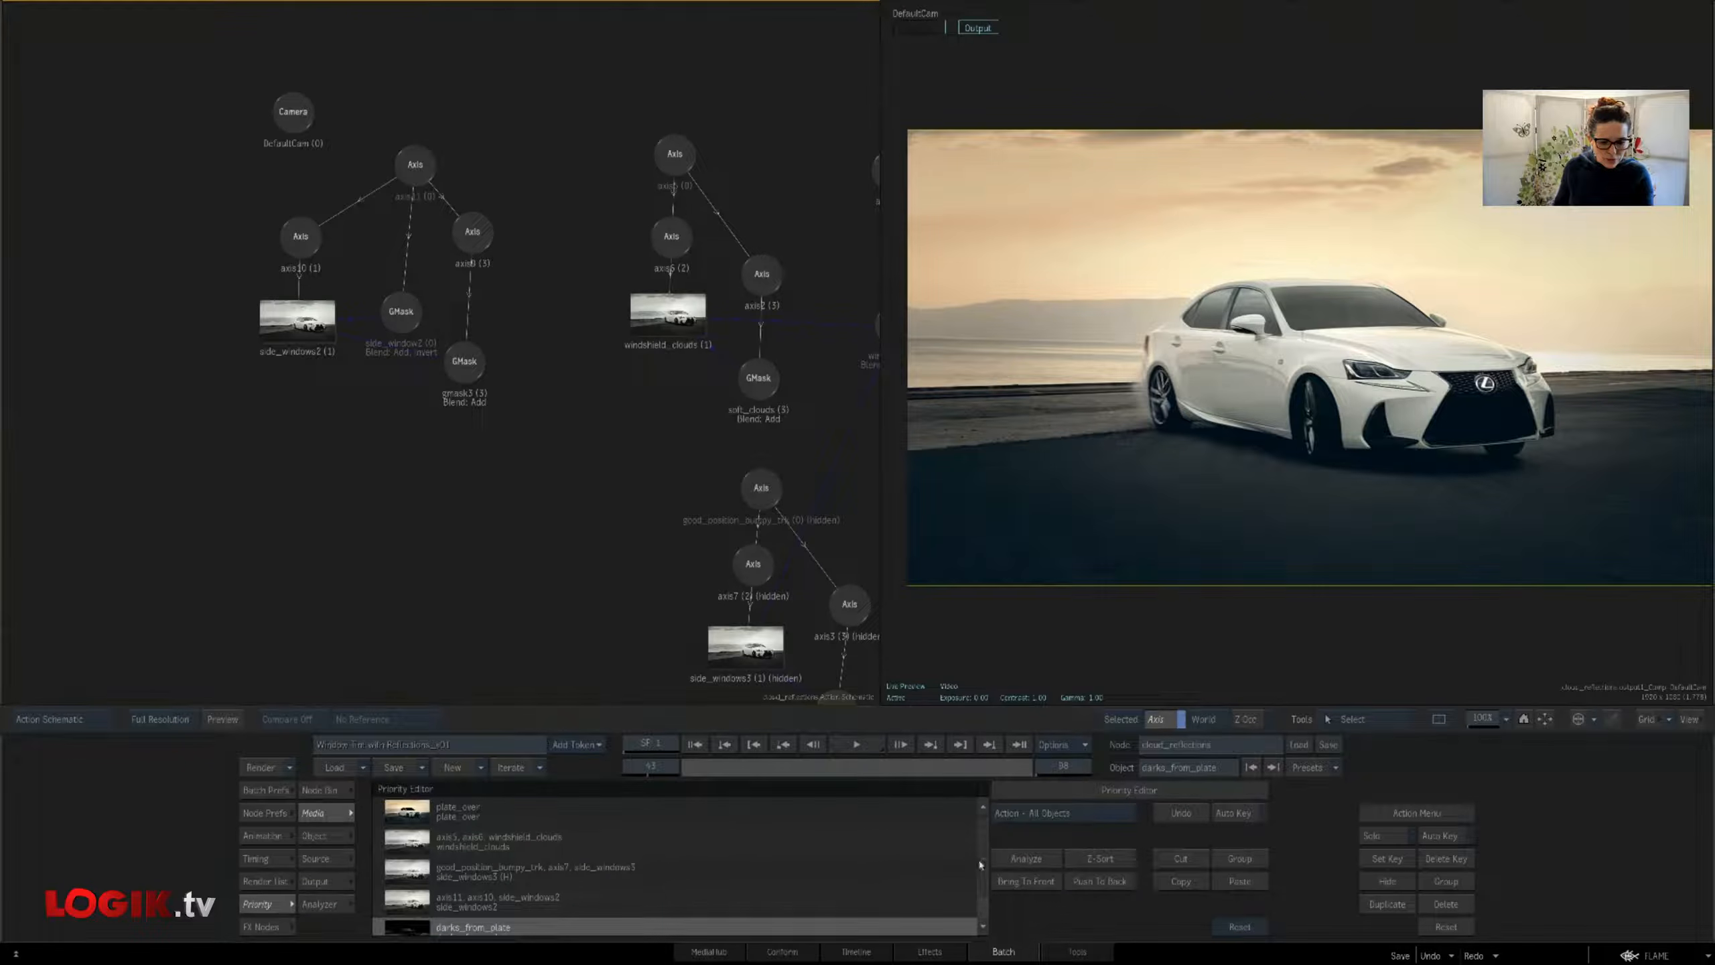
{"action": "left_click_drag", "start_coordinate": [980, 865], "coordinate": [980, 884]}
{"action": "key", "text": "Escape"}
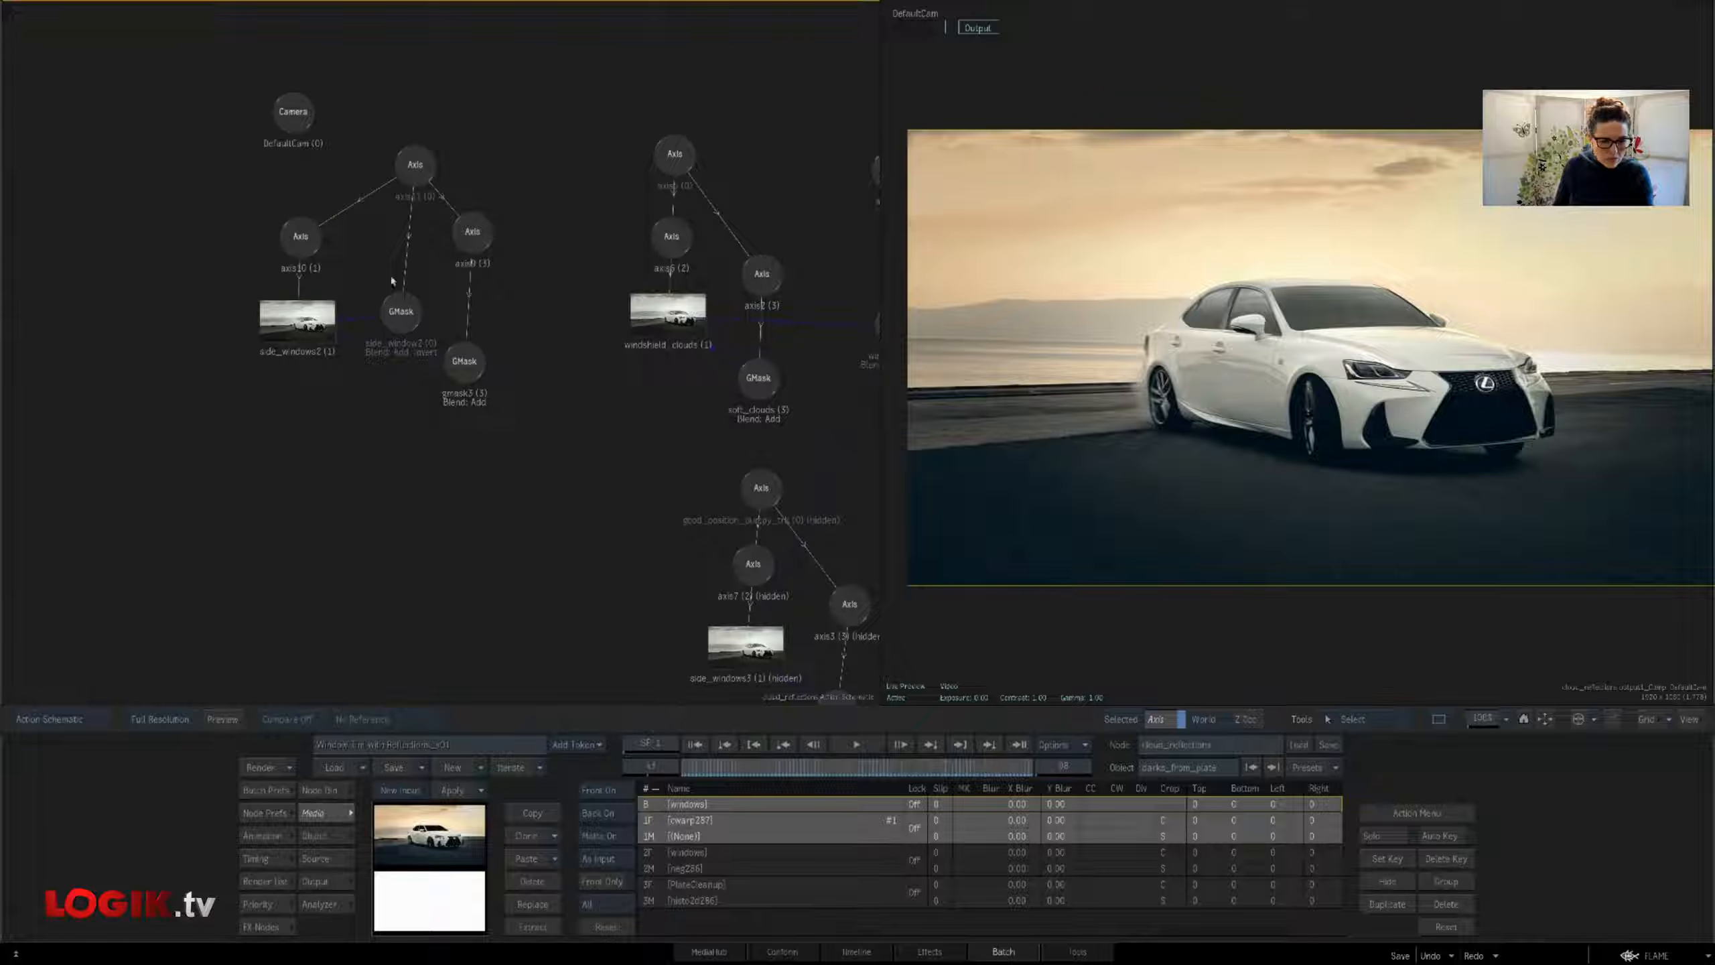
Hide the side_windows2 surface in the cloud_reflections Action
{"action": "left_click", "coordinate": [331, 333]}
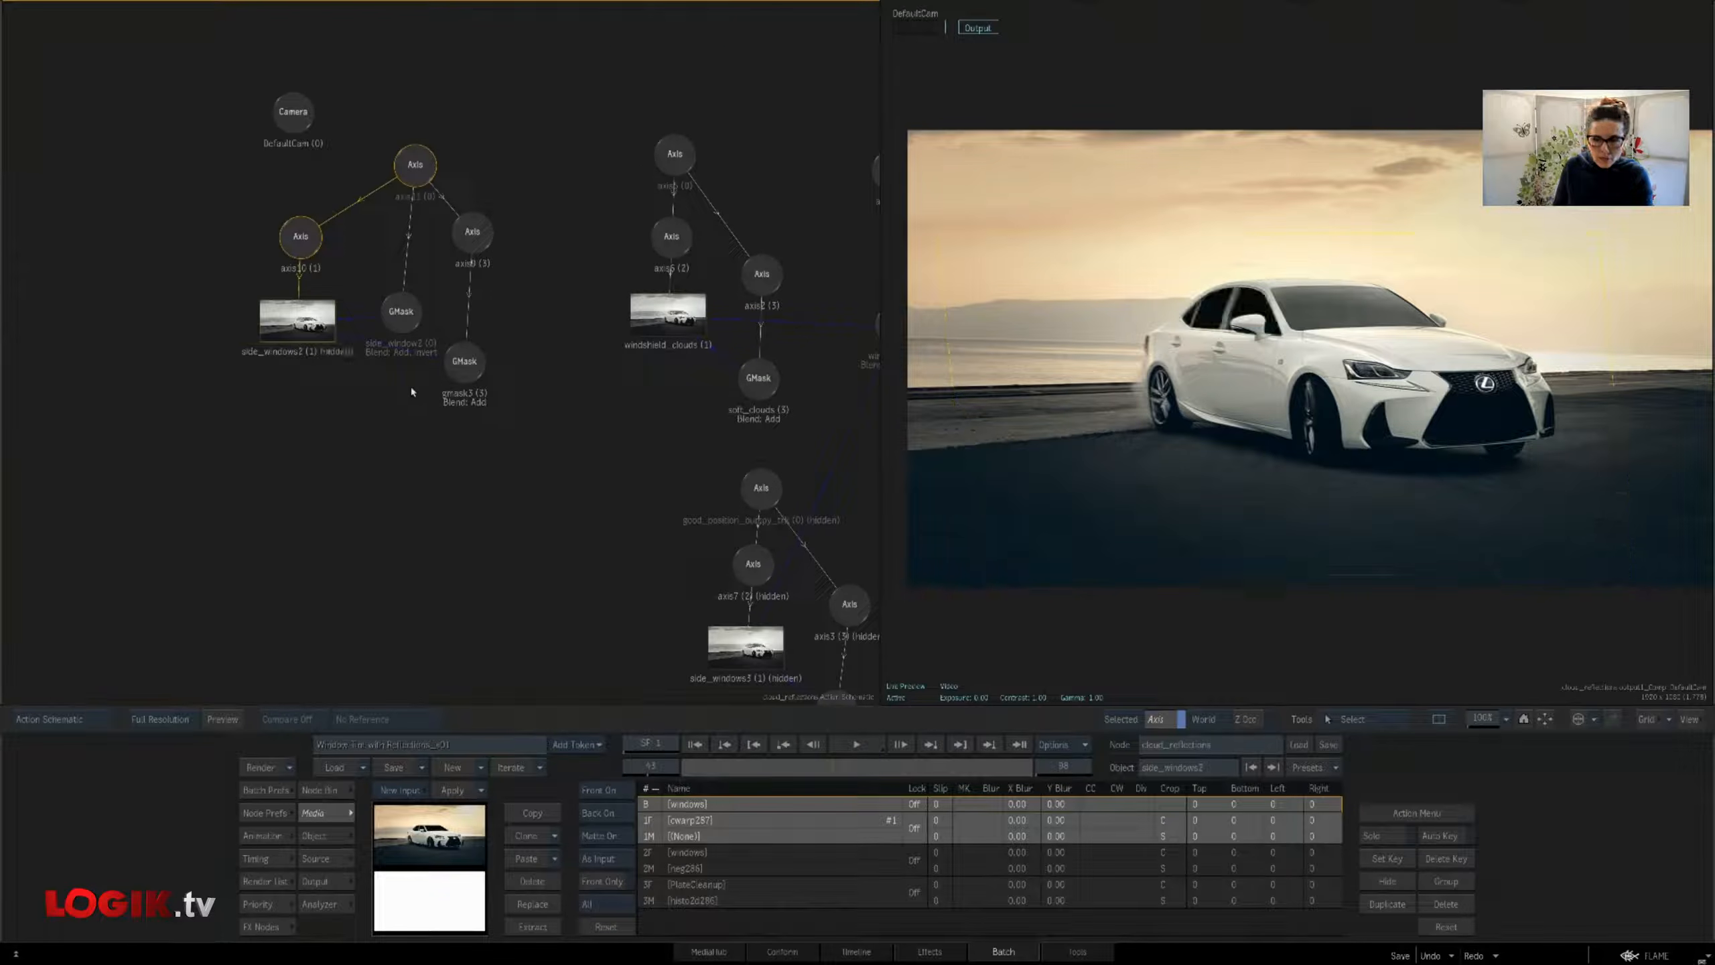
Hide the side_windows2 surface again and hide the windshield_clouds surface in the cloud_reflections Action
{"action": "left_click_drag", "start_coordinate": [637, 442], "coordinate": [479, 462]}
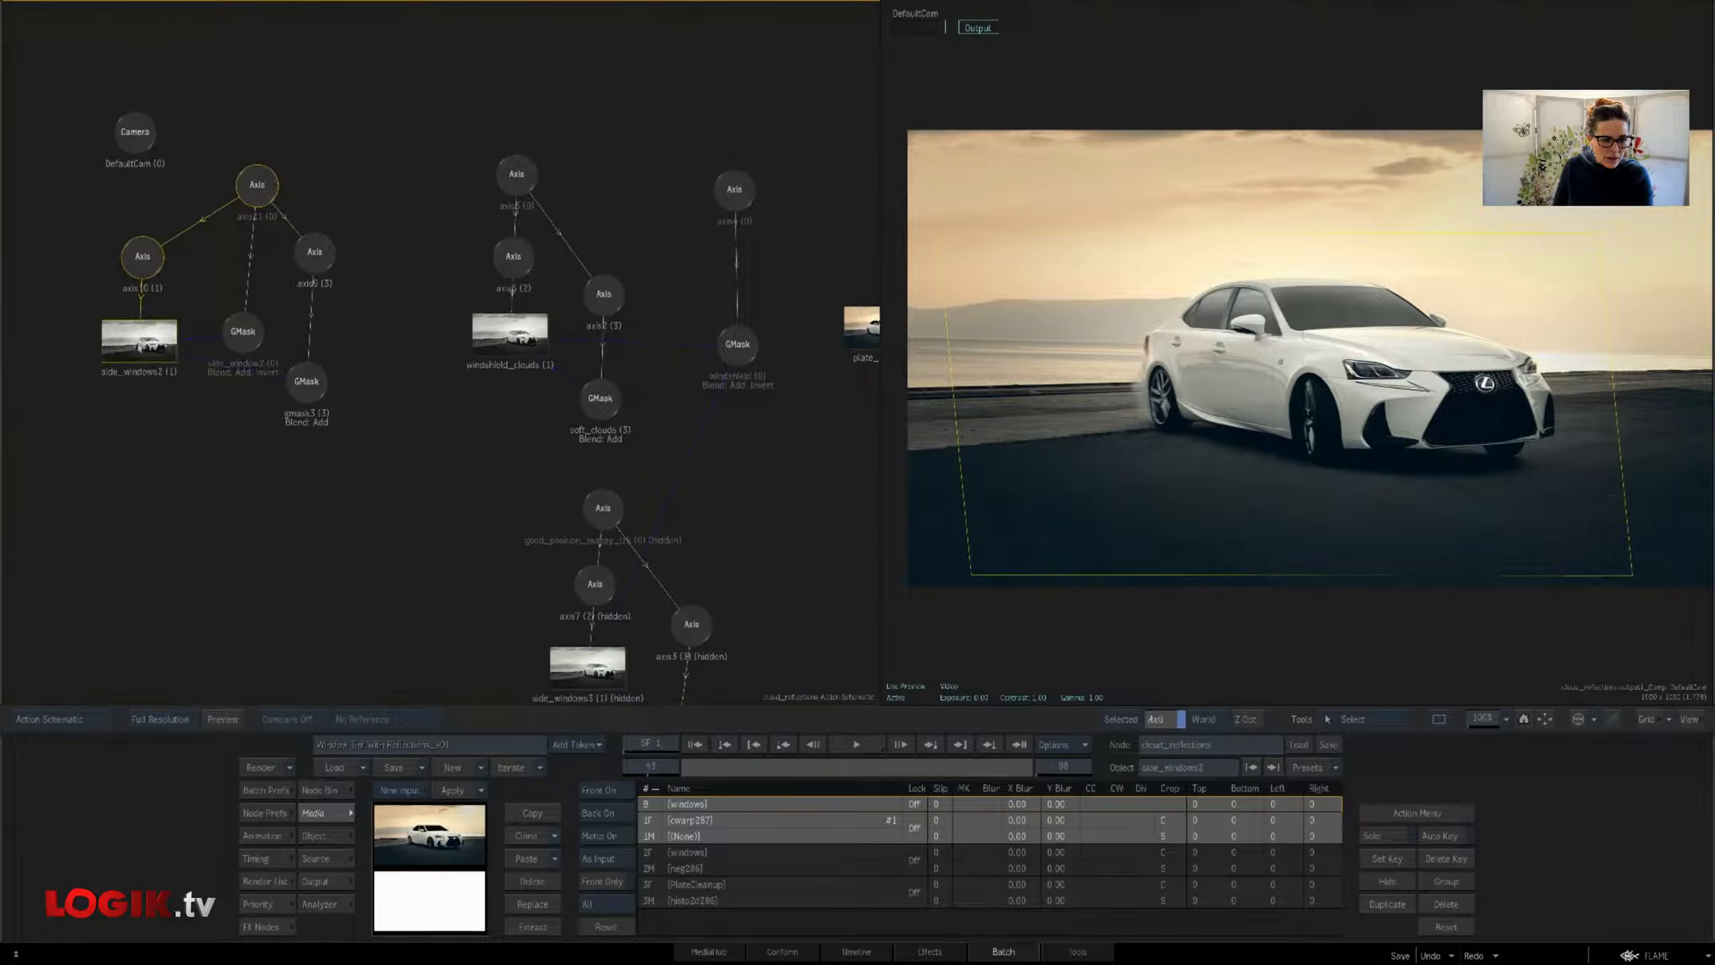
{"action": "key", "text": "shift+h"}
{"action": "left_click", "coordinate": [522, 343]}
{"action": "key", "text": "shift+h"}
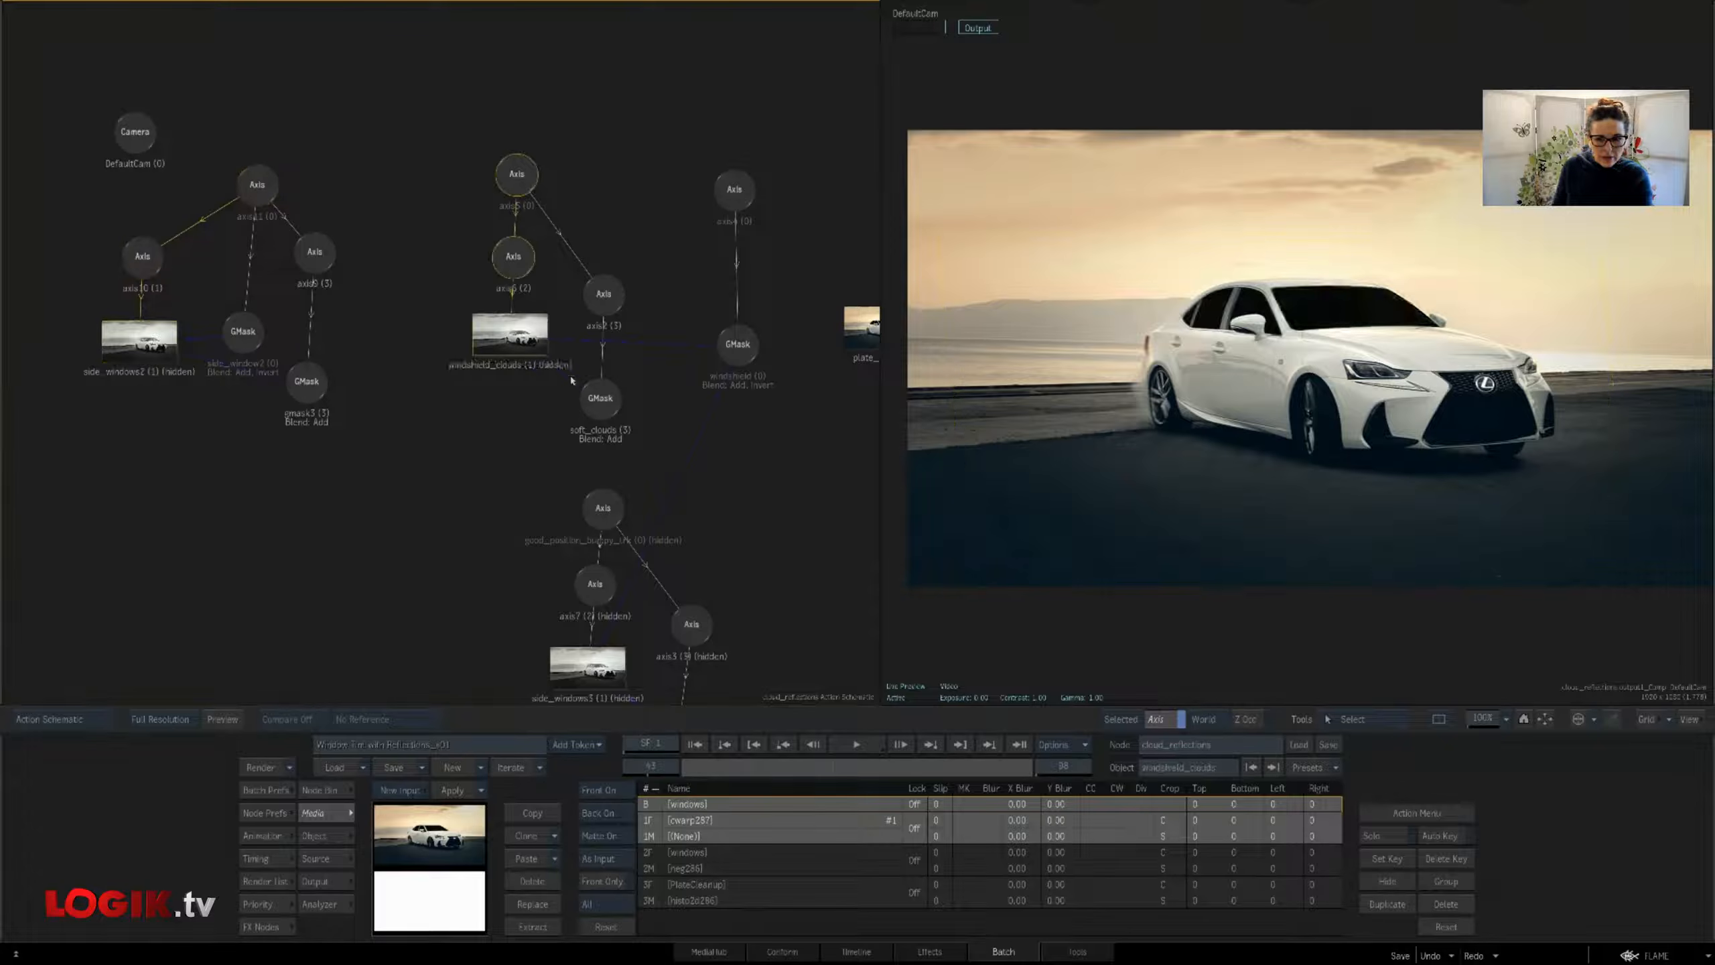
Inspect the side_windows3 surface and look up its place in the Priority Editor
{"action": "left_click_drag", "start_coordinate": [662, 422], "coordinate": [436, 406]}
{"action": "left_click_drag", "start_coordinate": [711, 437], "coordinate": [695, 472]}
{"action": "left_click", "coordinate": [694, 282]}
{"action": "left_click", "coordinate": [325, 530]}
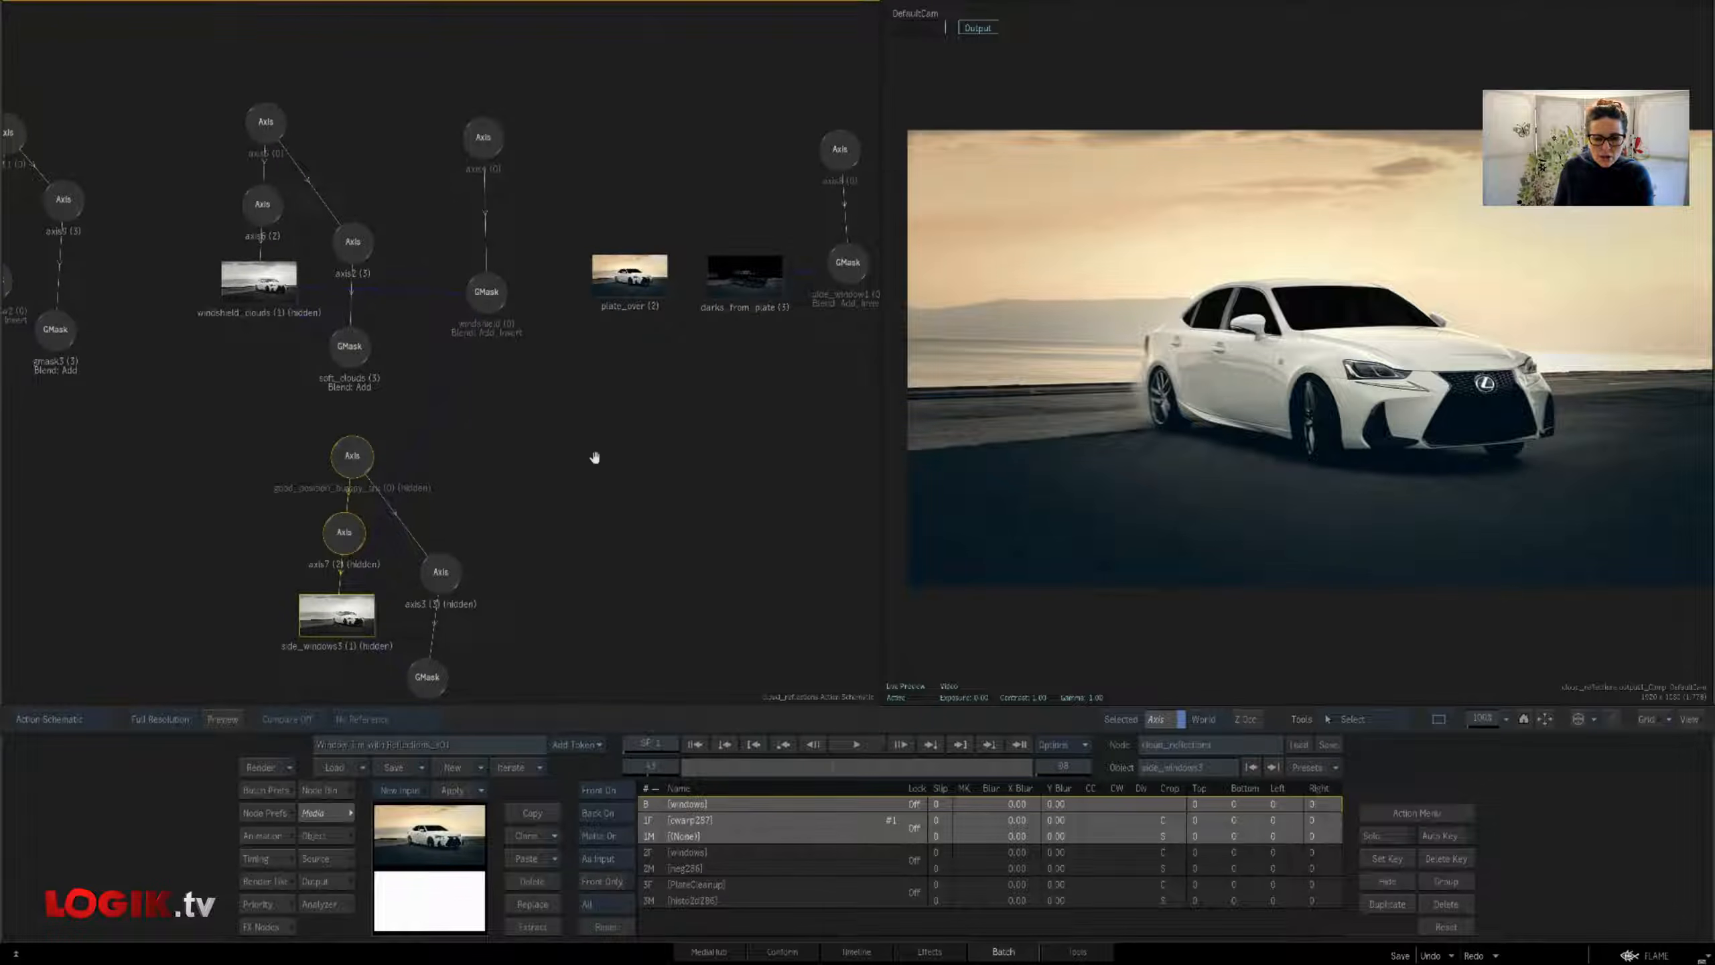
{"action": "left_click_drag", "start_coordinate": [594, 459], "coordinate": [621, 471]}
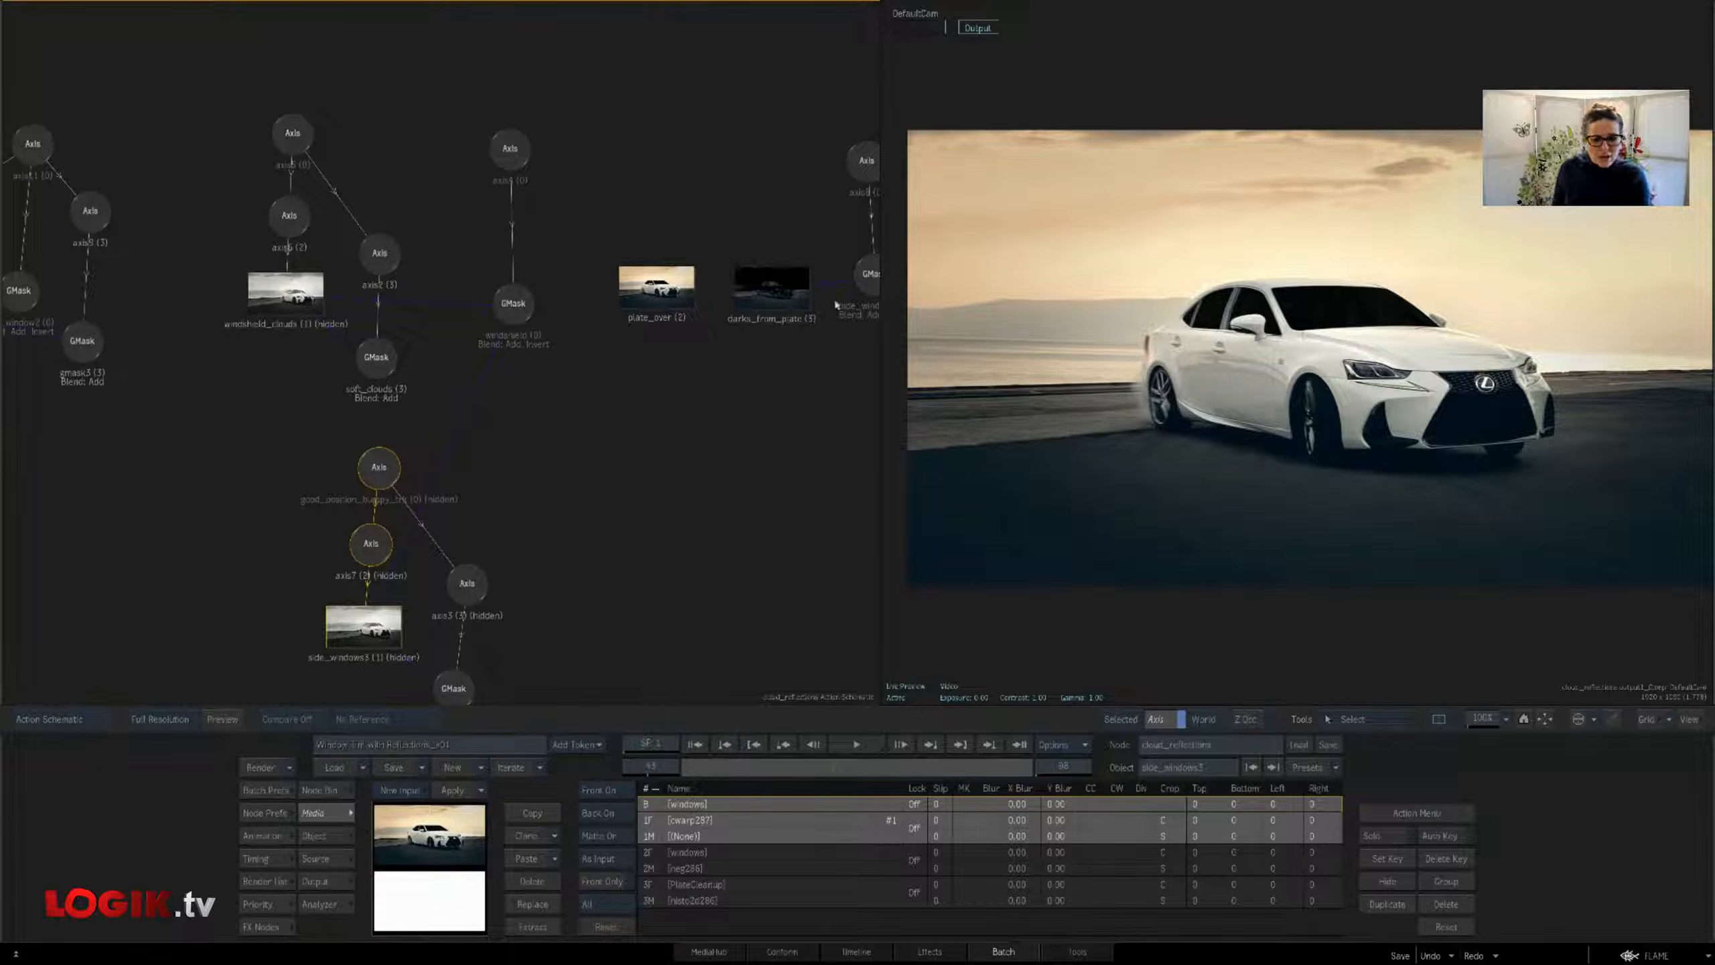
{"action": "left_click_drag", "start_coordinate": [610, 390], "coordinate": [606, 342]}
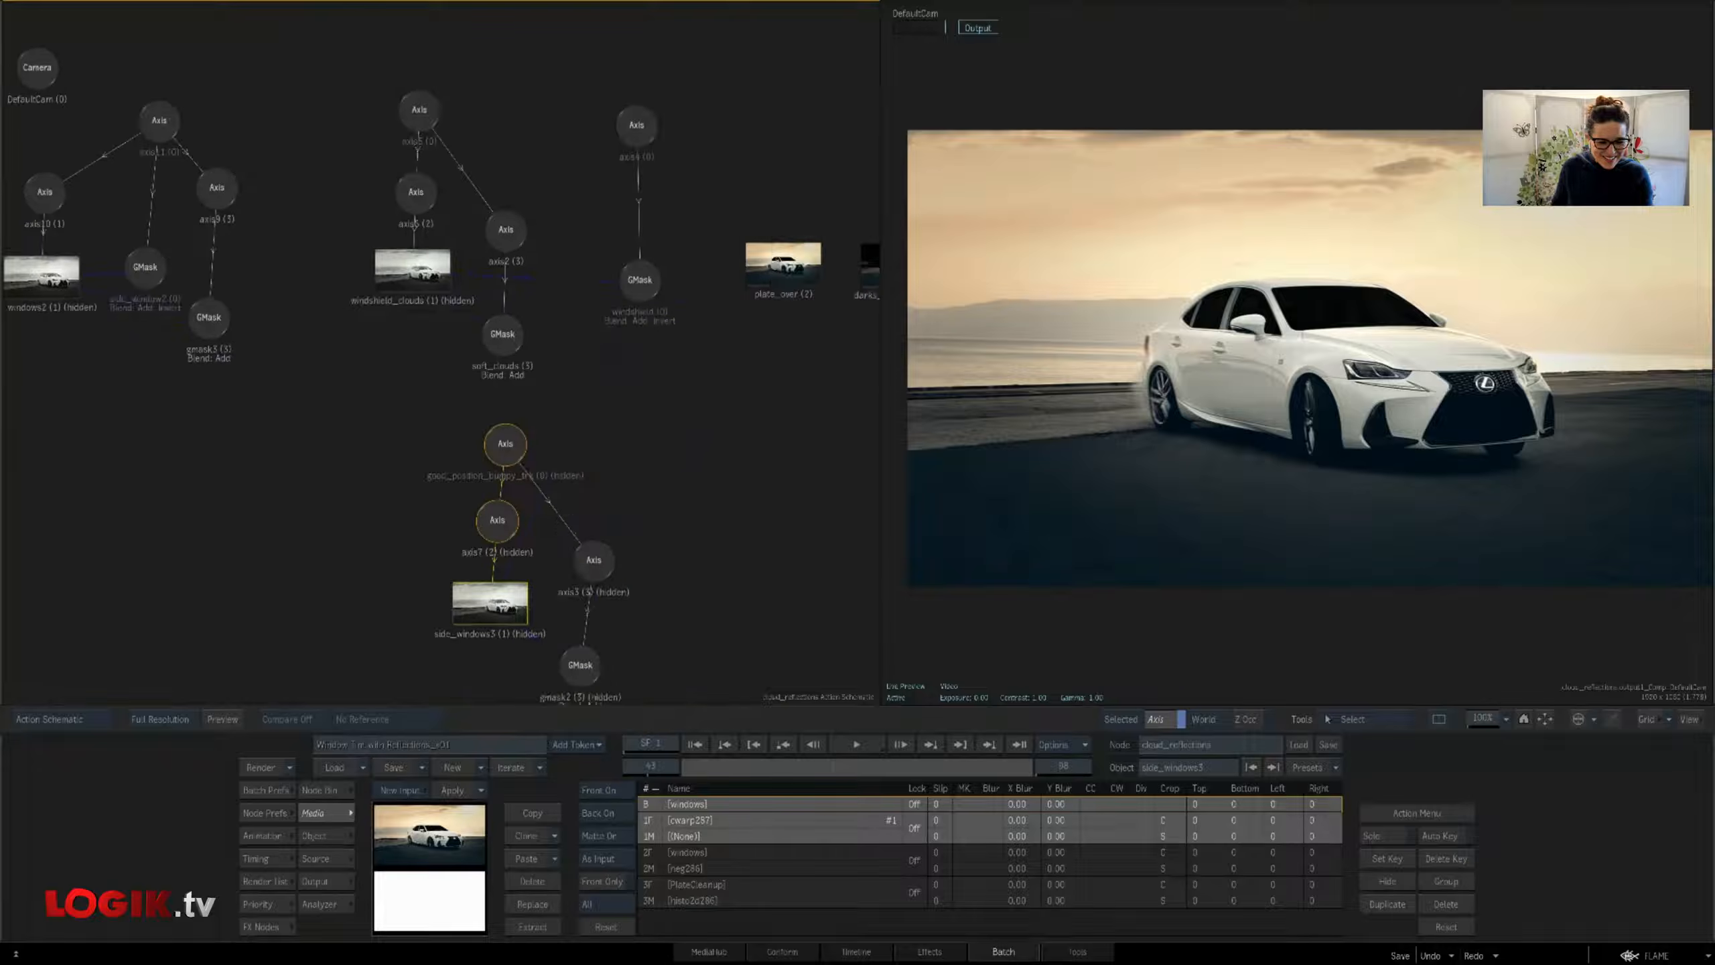
{"action": "left_click", "coordinate": [259, 904]}
{"action": "left_click_drag", "start_coordinate": [741, 505], "coordinate": [696, 512]}
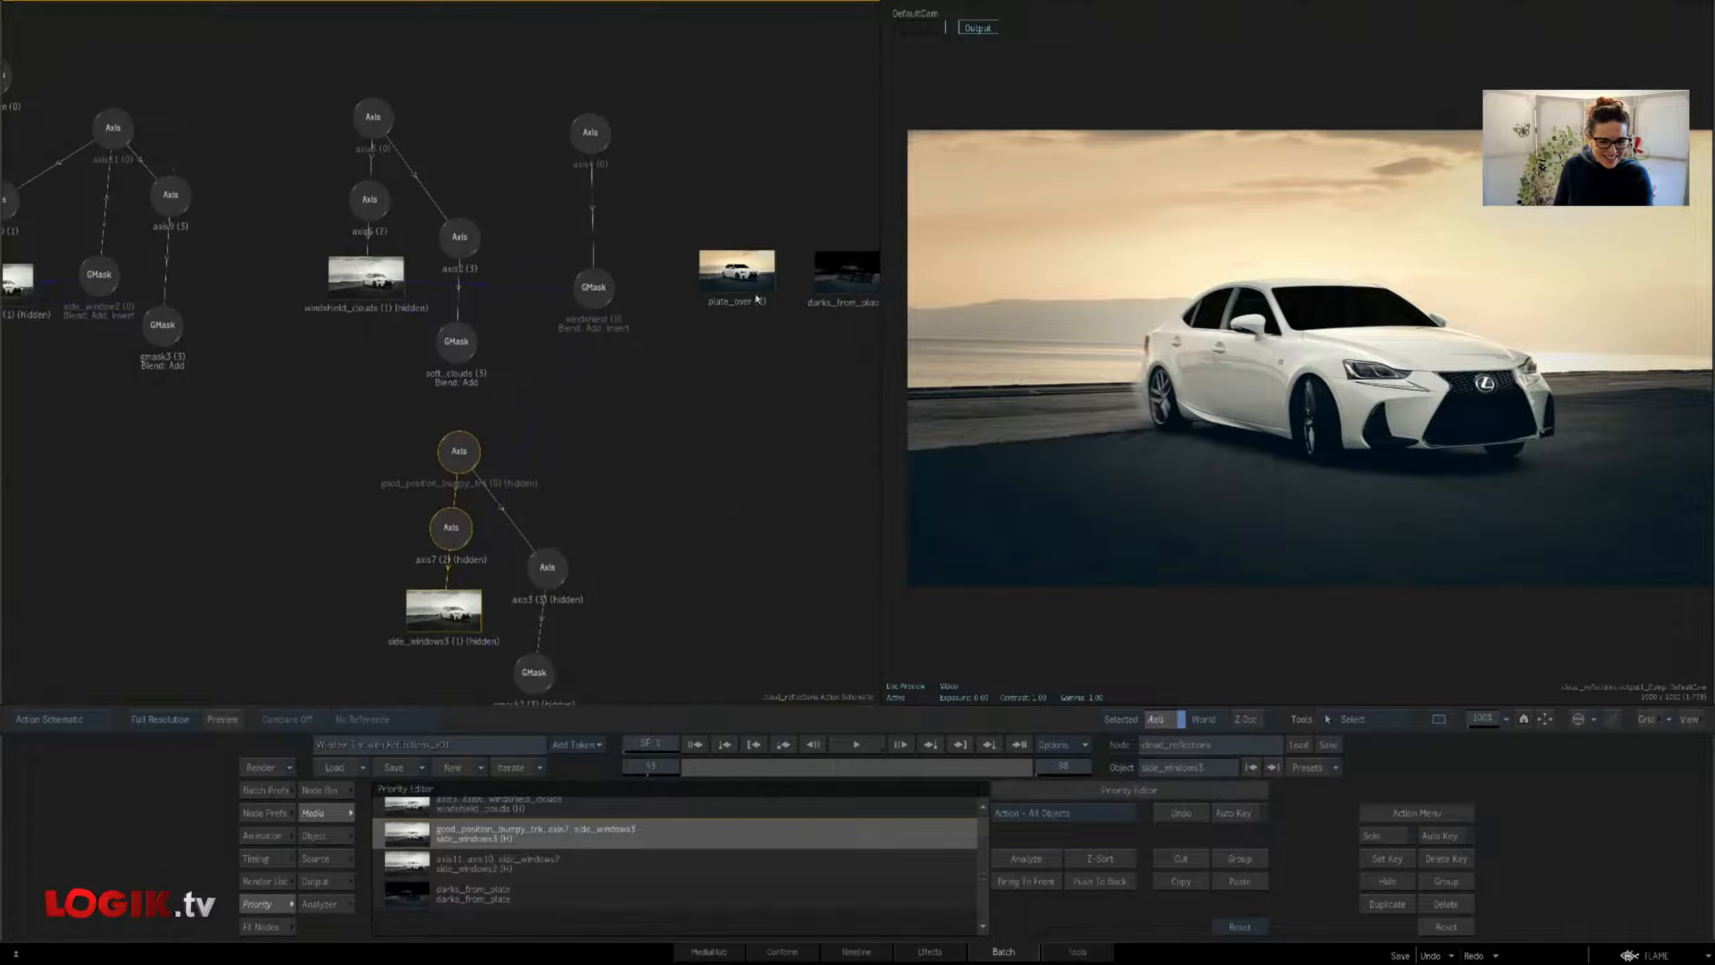
Make the side_windows2 surface visible again
{"action": "left_click", "coordinate": [378, 291]}
{"action": "left_click_drag", "start_coordinate": [176, 440], "coordinate": [432, 440]}
{"action": "left_click", "coordinate": [294, 296]}
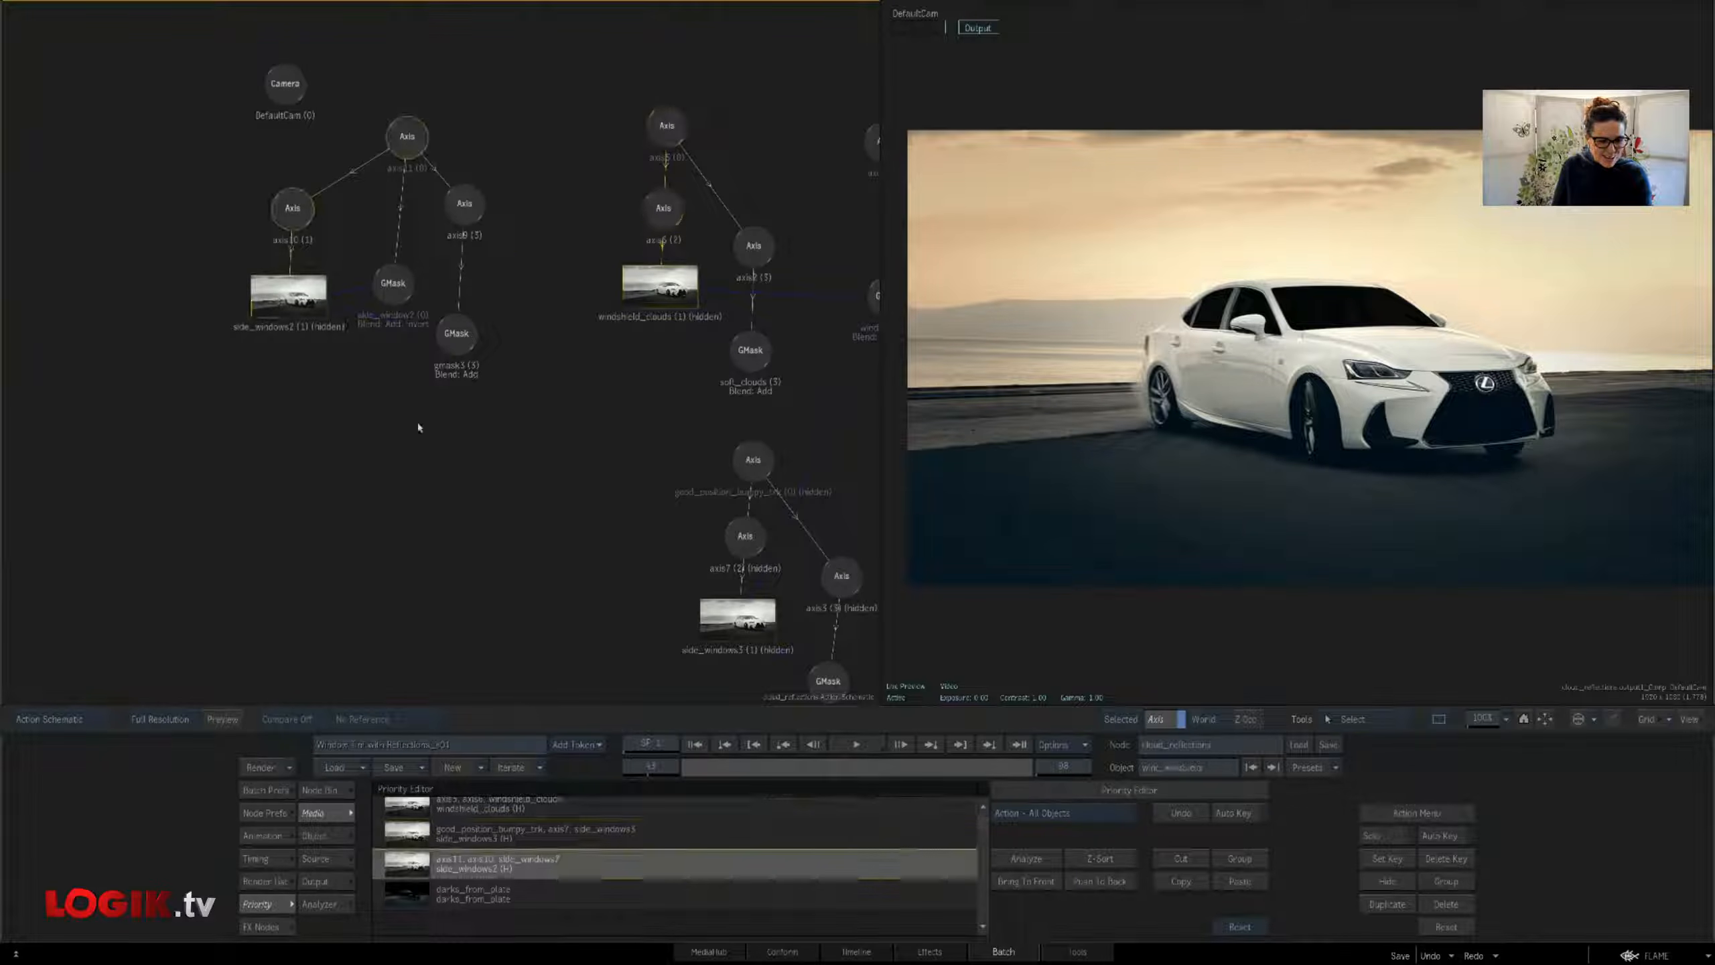
{"action": "key", "text": "shift+h"}
Examine the settings of the side-window GMask, gmask3, their parent axis, axis10 and the side_windows2 surface
{"action": "left_click", "coordinate": [394, 284]}
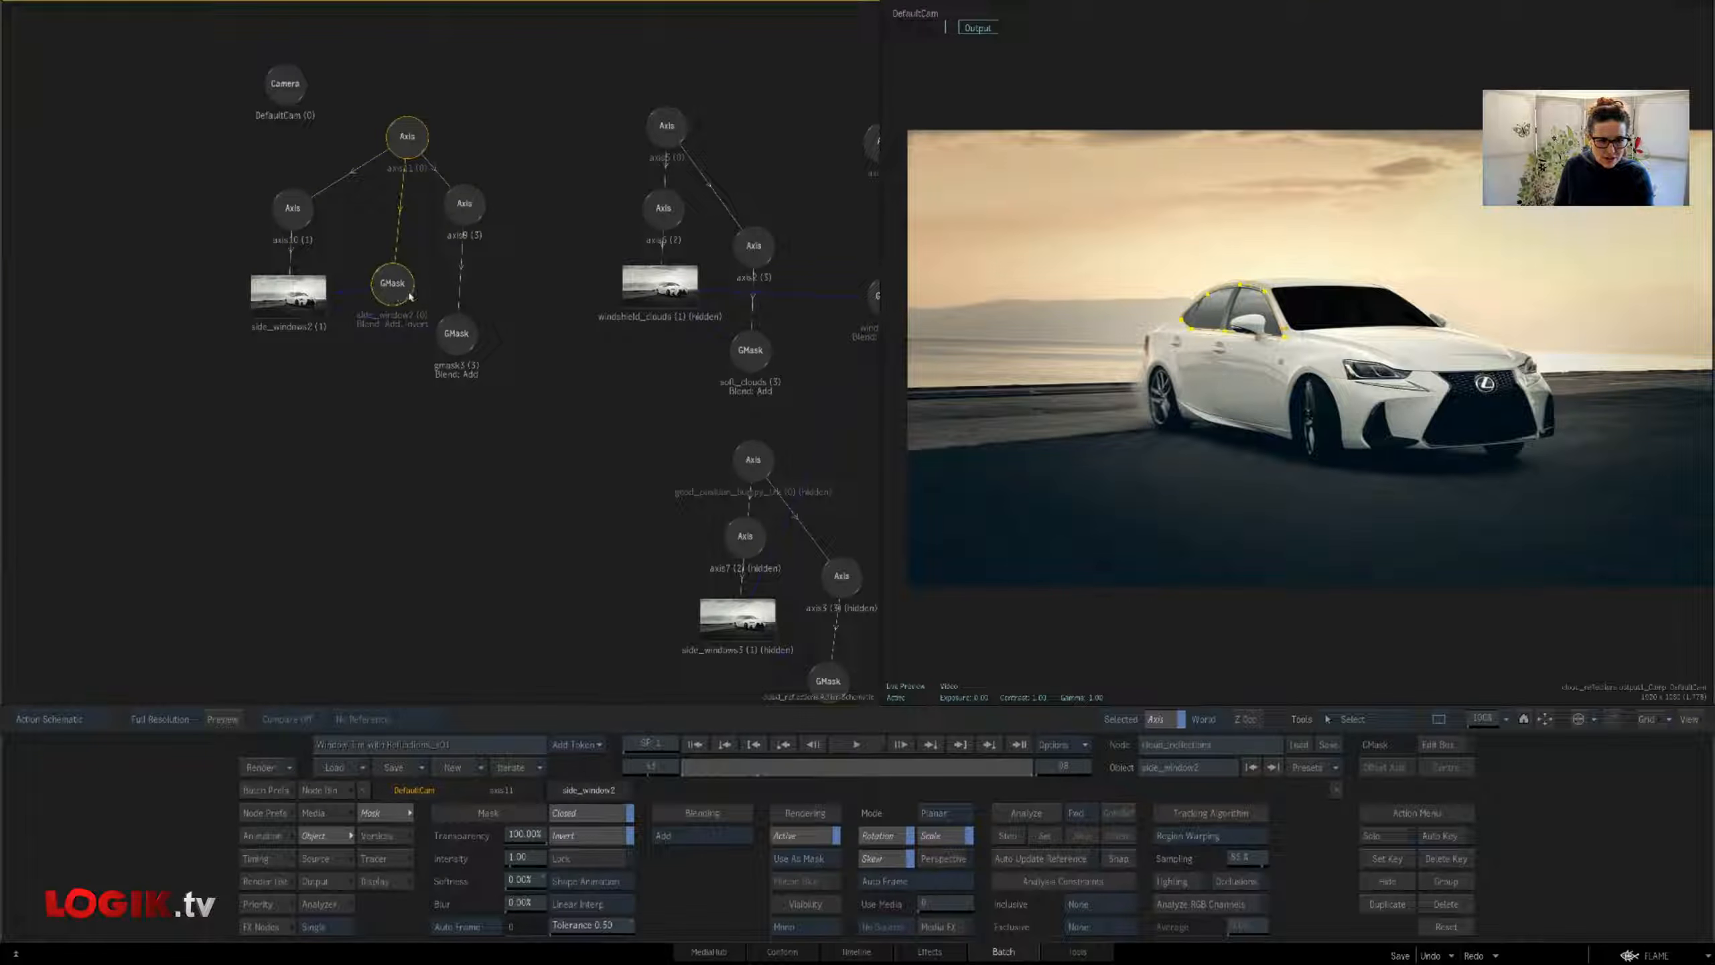
{"action": "left_click_drag", "start_coordinate": [456, 342], "coordinate": [461, 343]}
{"action": "left_click_drag", "start_coordinate": [405, 147], "coordinate": [394, 147]}
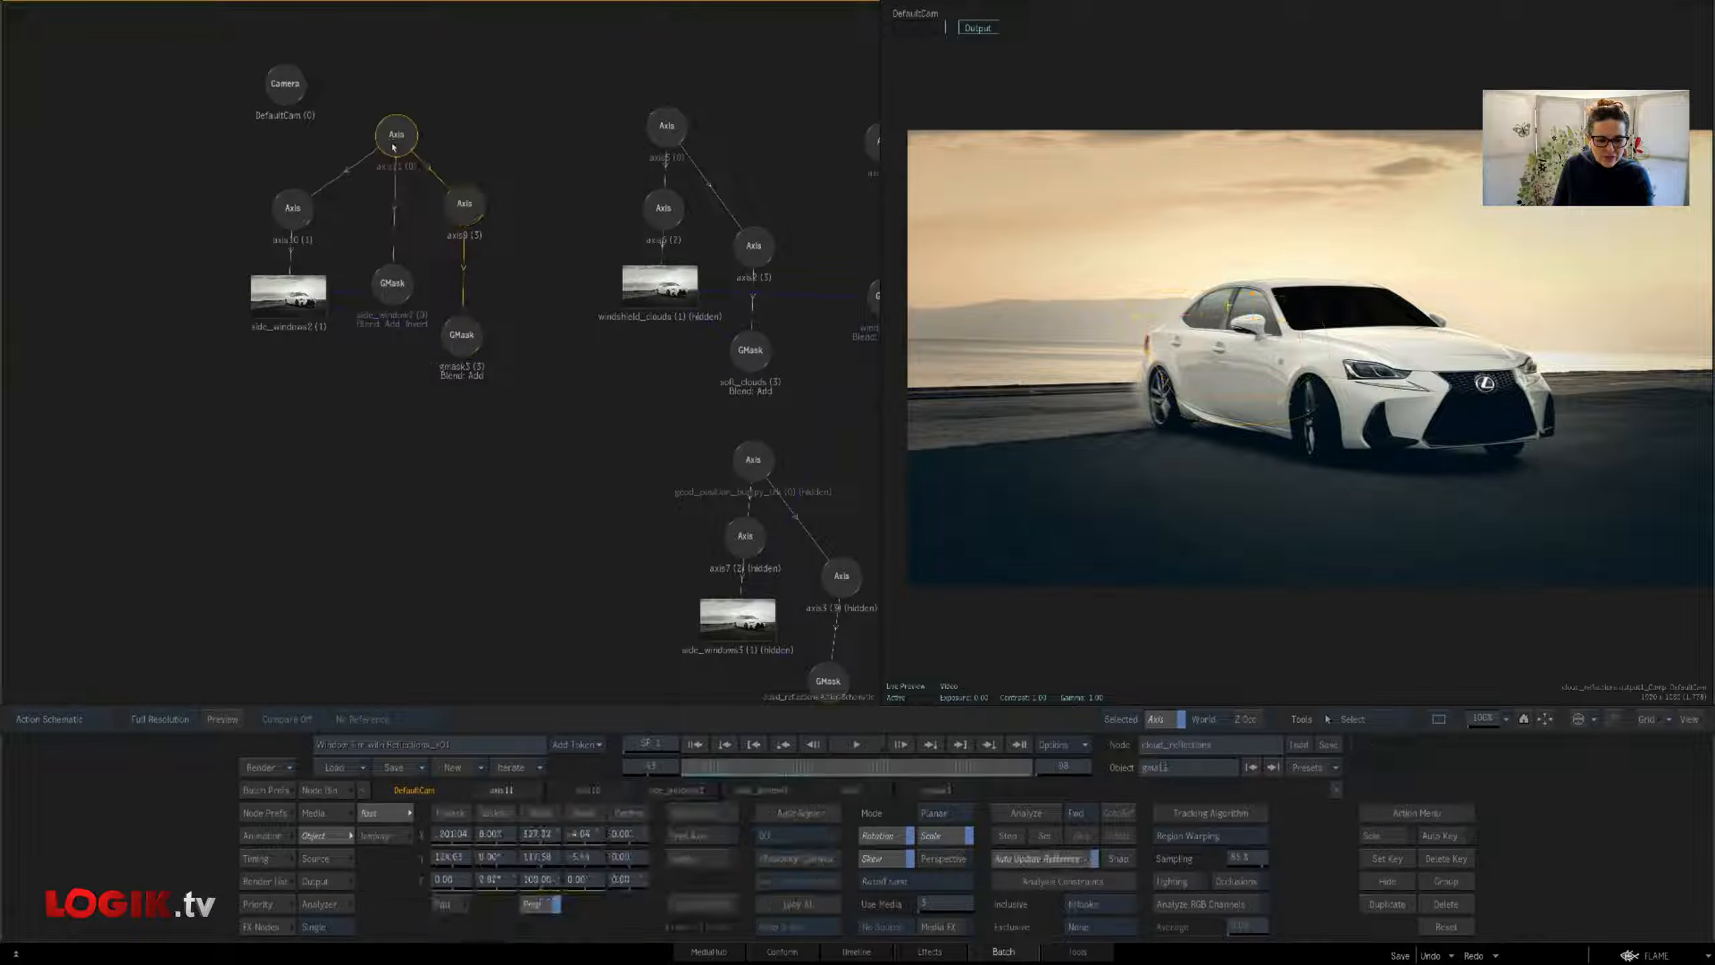
{"action": "left_click", "coordinate": [297, 232]}
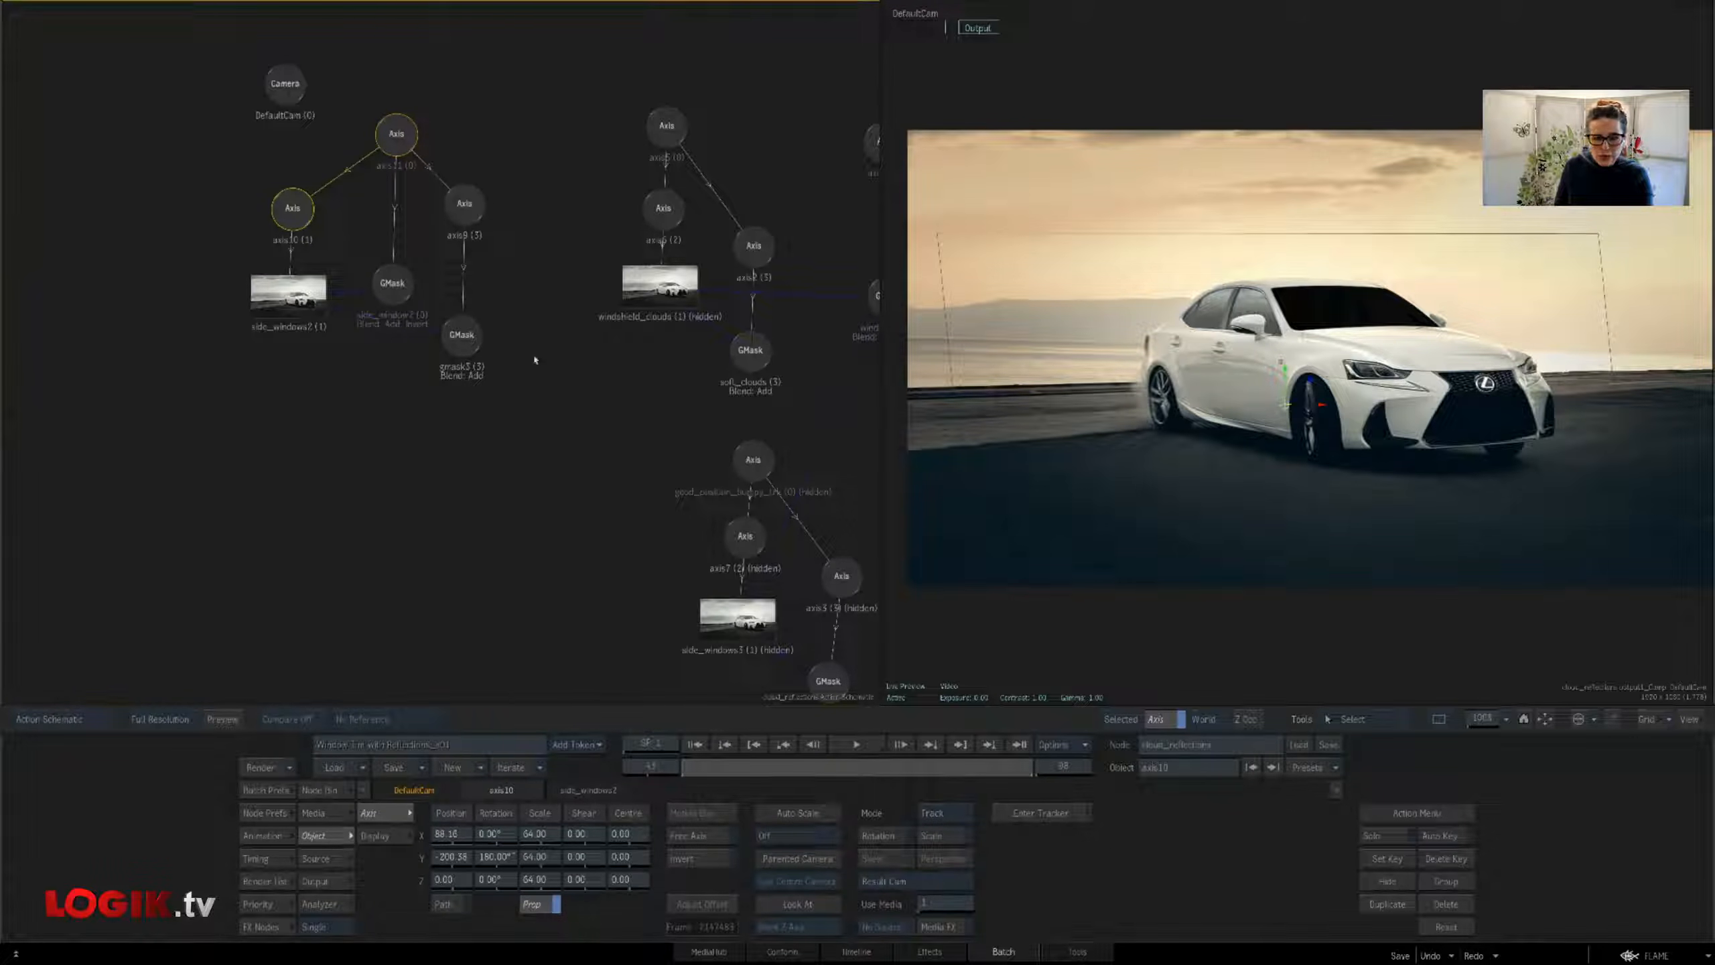
{"action": "left_click", "coordinate": [304, 313]}
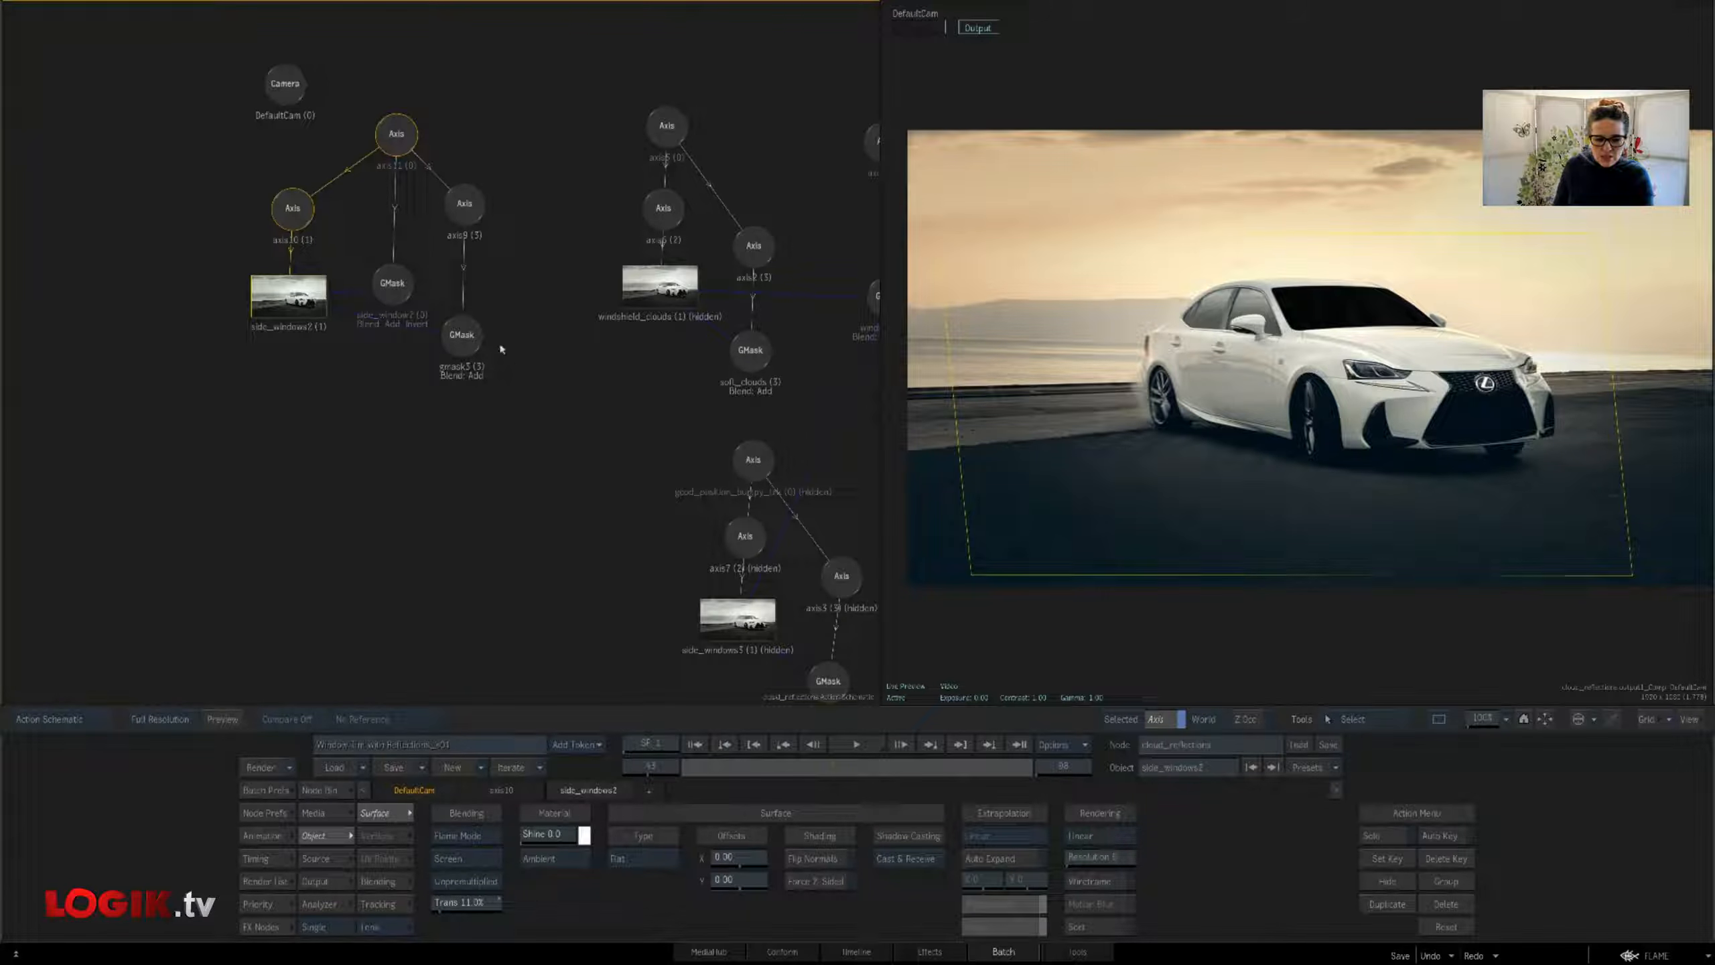
{"action": "left_click", "coordinate": [465, 338]}
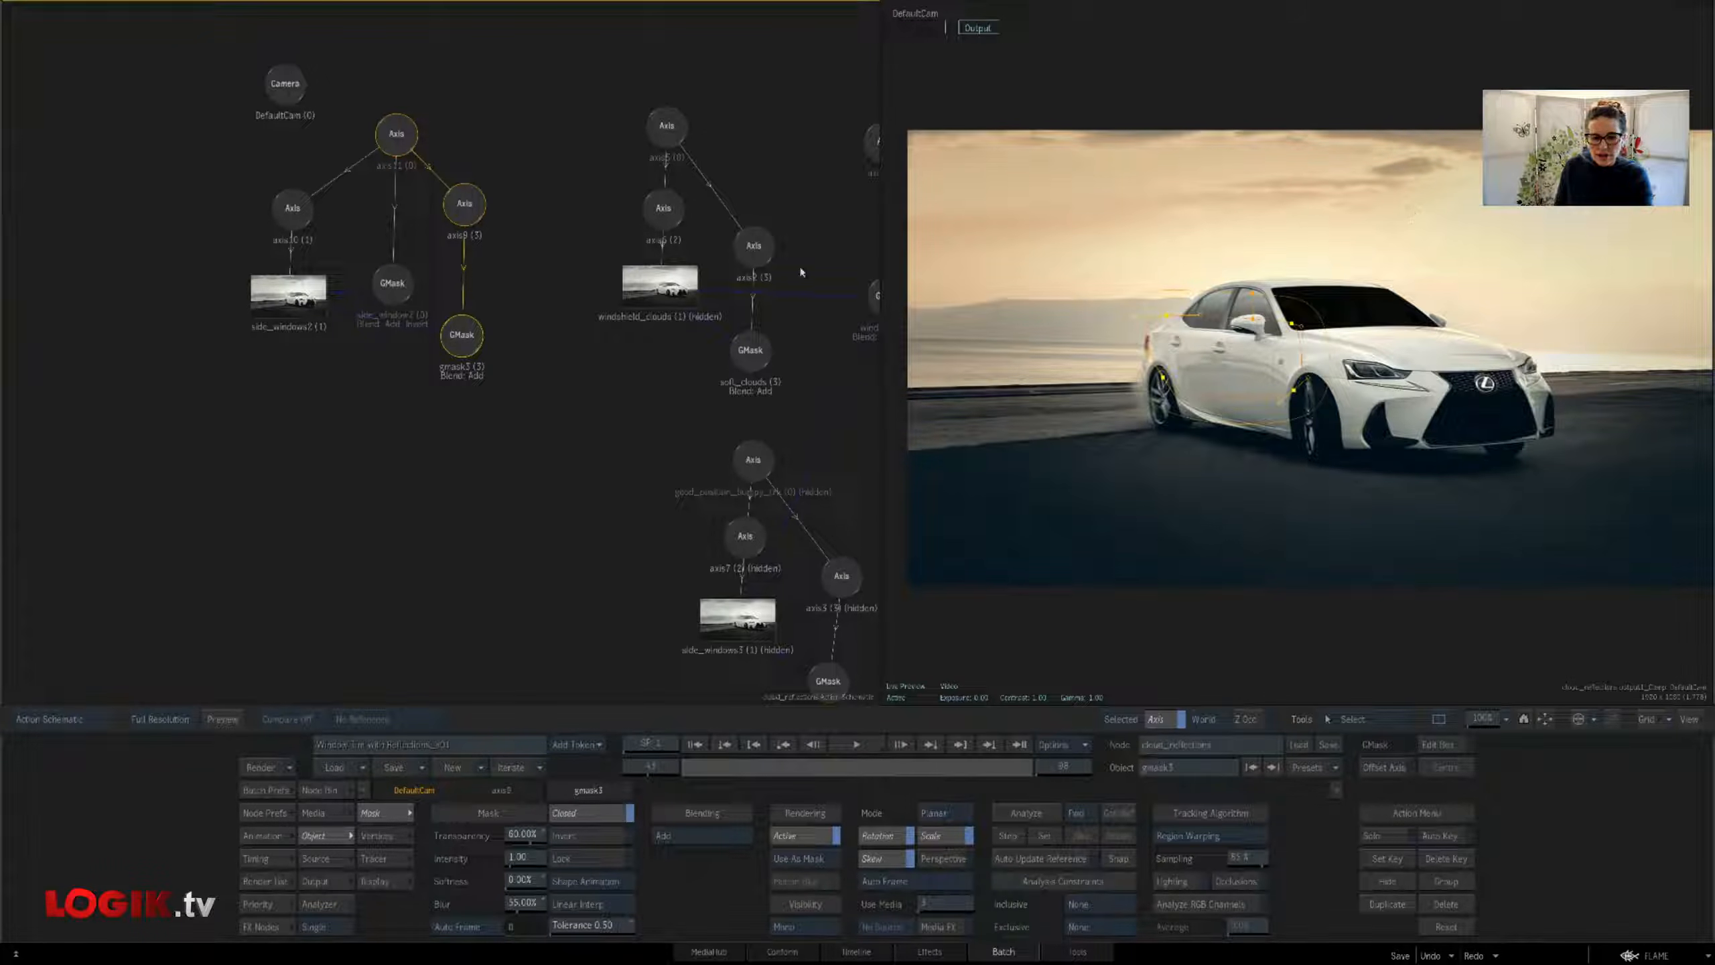
{"action": "left_click", "coordinate": [313, 304]}
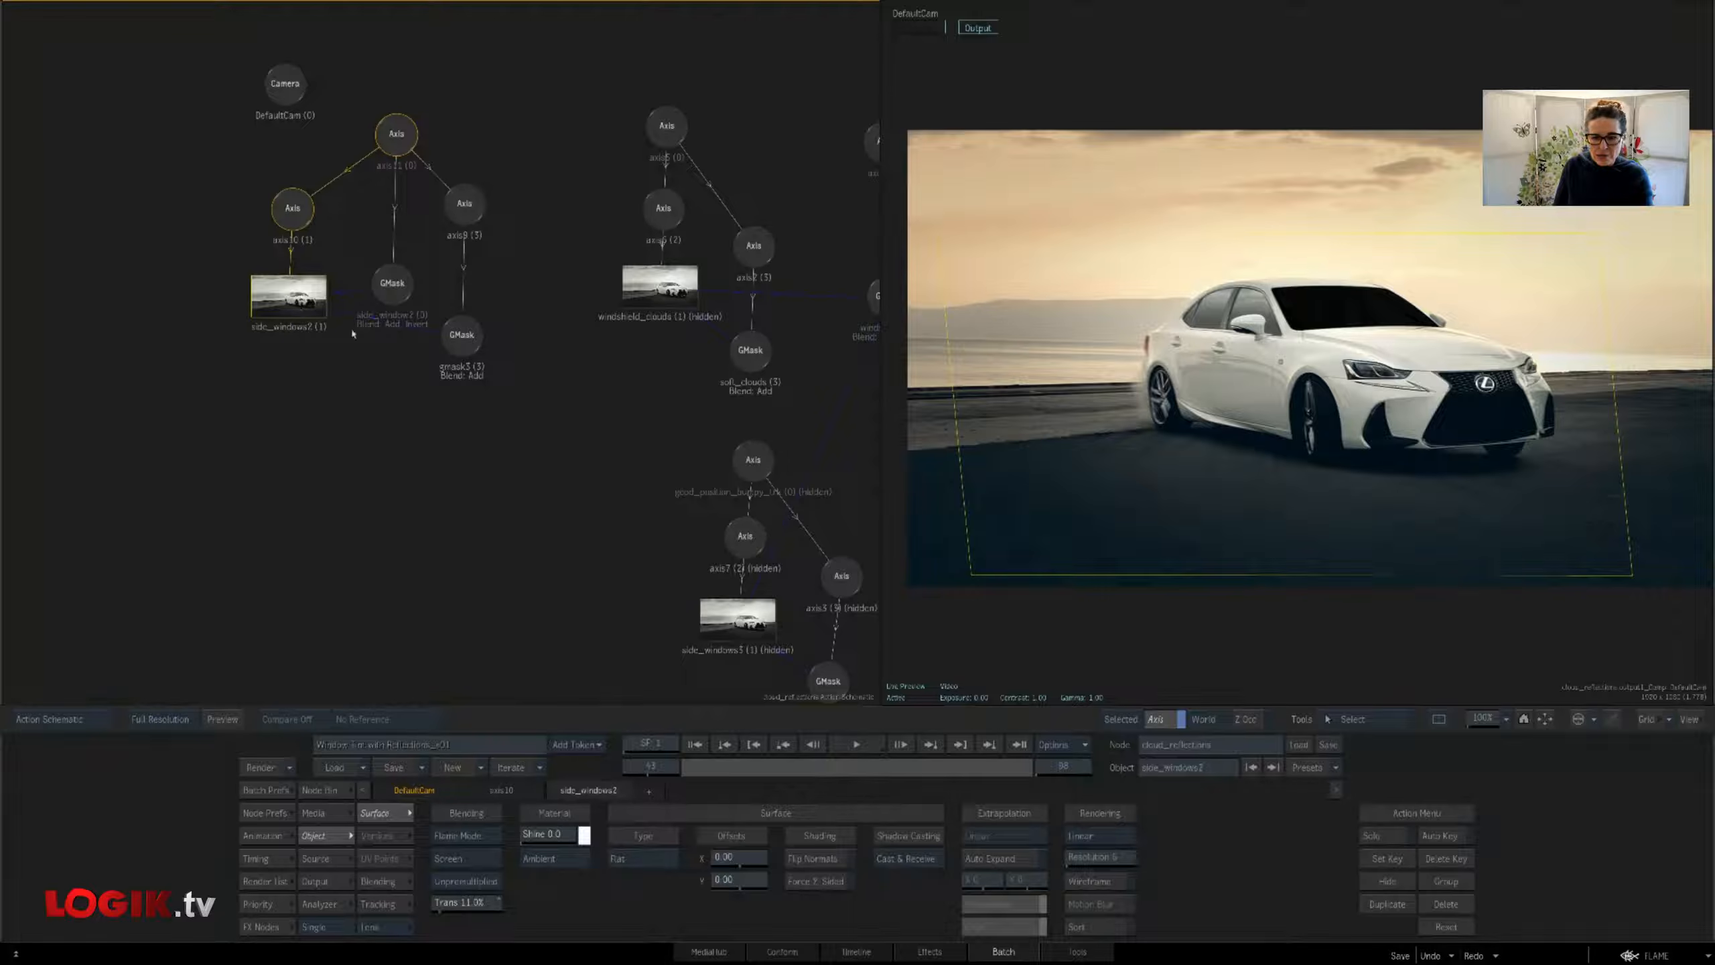
{"action": "left_click_drag", "start_coordinate": [550, 442], "coordinate": [503, 440]}
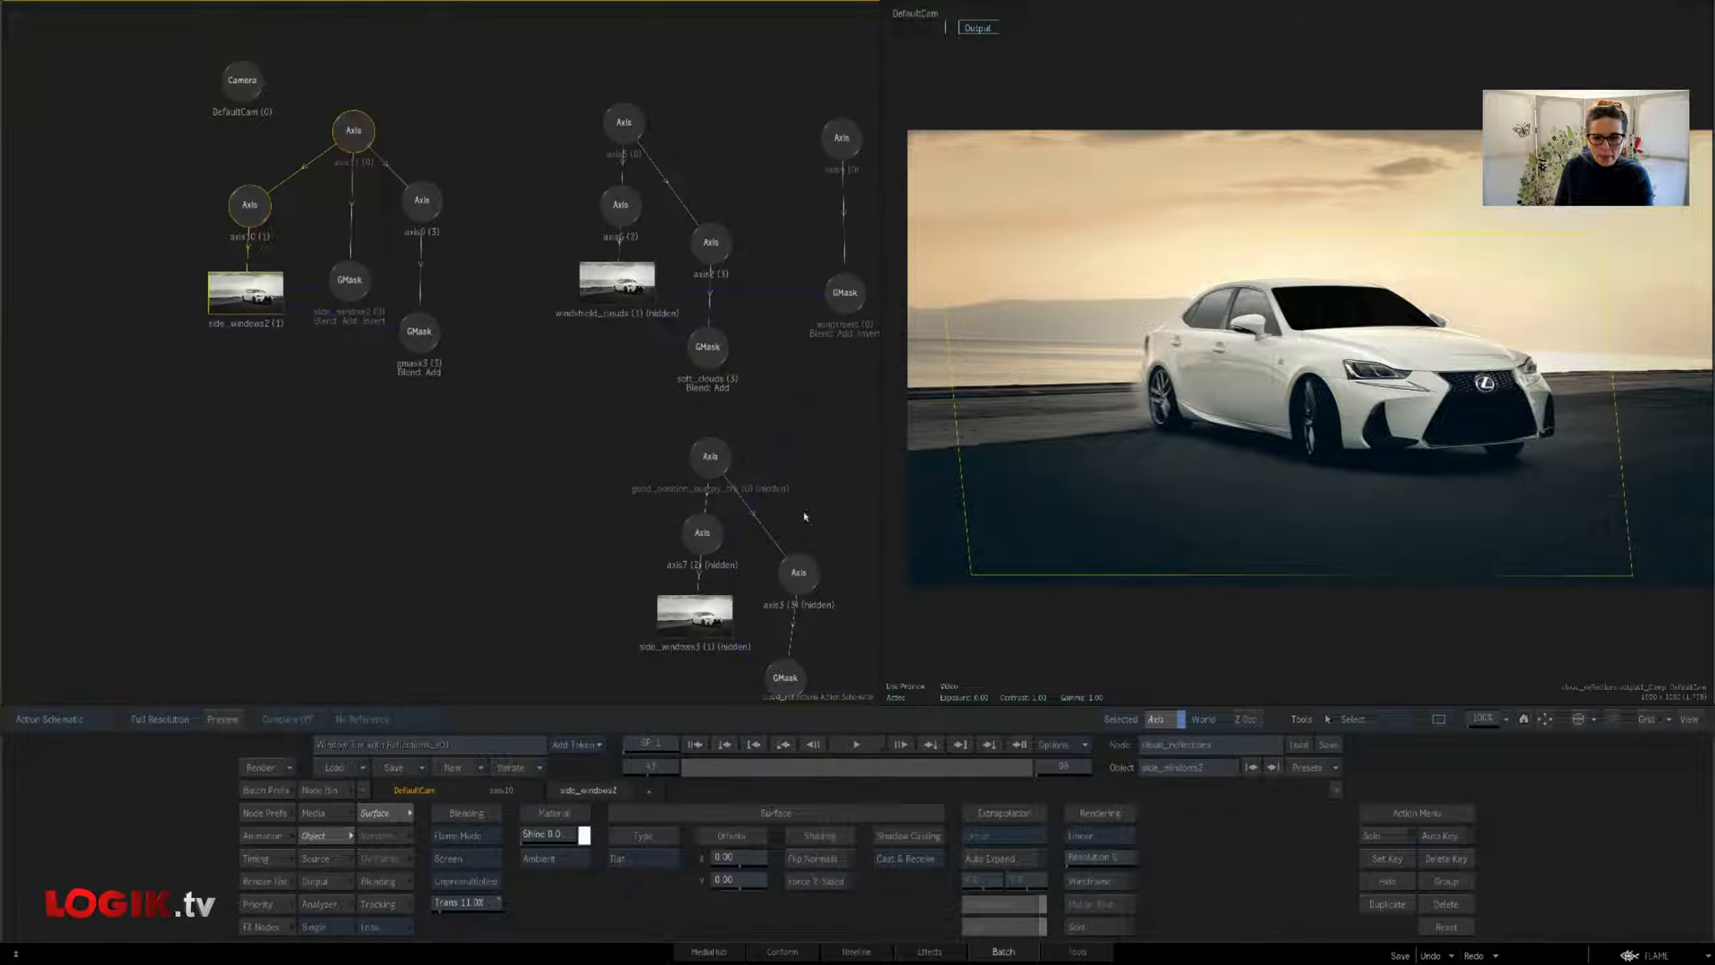
{"action": "left_click_drag", "start_coordinate": [695, 480], "coordinate": [668, 528]}
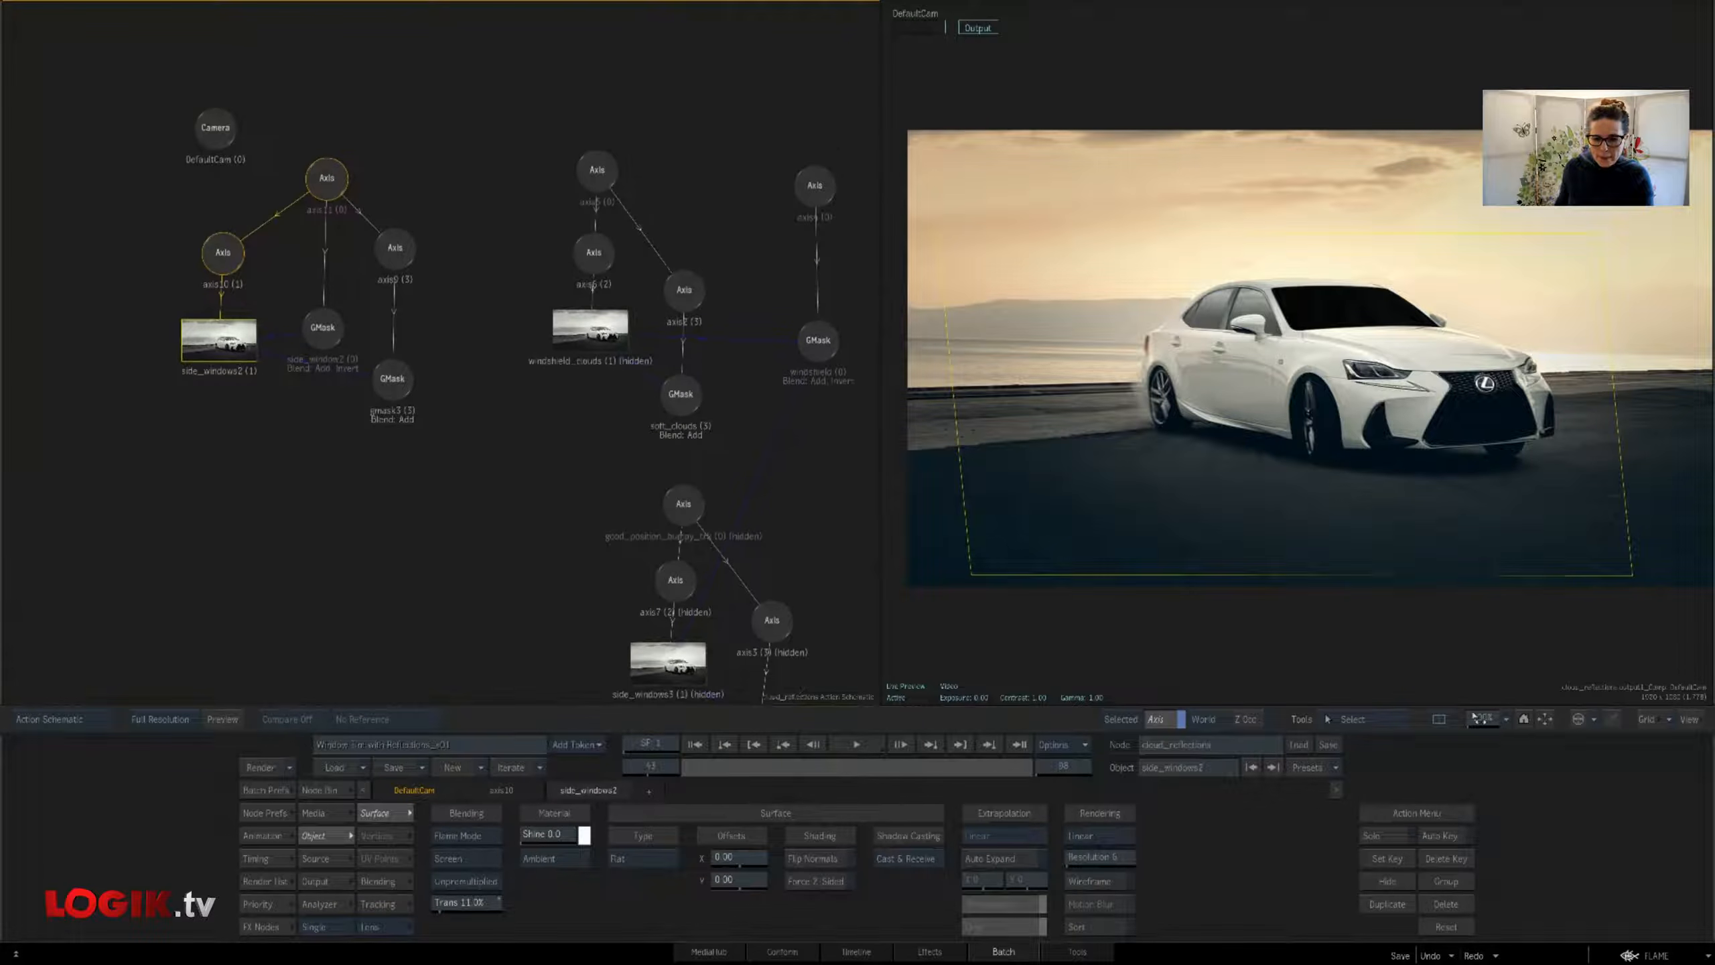
Compare the car's side windows up close with the side_windows2 surface hidden and shown
{"action": "left_click_drag", "start_coordinate": [1479, 718], "coordinate": [1513, 718]}
{"action": "left_click_drag", "start_coordinate": [490, 452], "coordinate": [659, 498]}
{"action": "left_click_drag", "start_coordinate": [1165, 526], "coordinate": [1197, 554]}
{"action": "left_click_drag", "start_coordinate": [1486, 722], "coordinate": [1513, 723]}
{"action": "left_click_drag", "start_coordinate": [1085, 506], "coordinate": [1078, 529]}
{"action": "left_click_drag", "start_coordinate": [1486, 721], "coordinate": [1492, 721]}
{"action": "left_click_drag", "start_coordinate": [1448, 538], "coordinate": [1404, 634]}
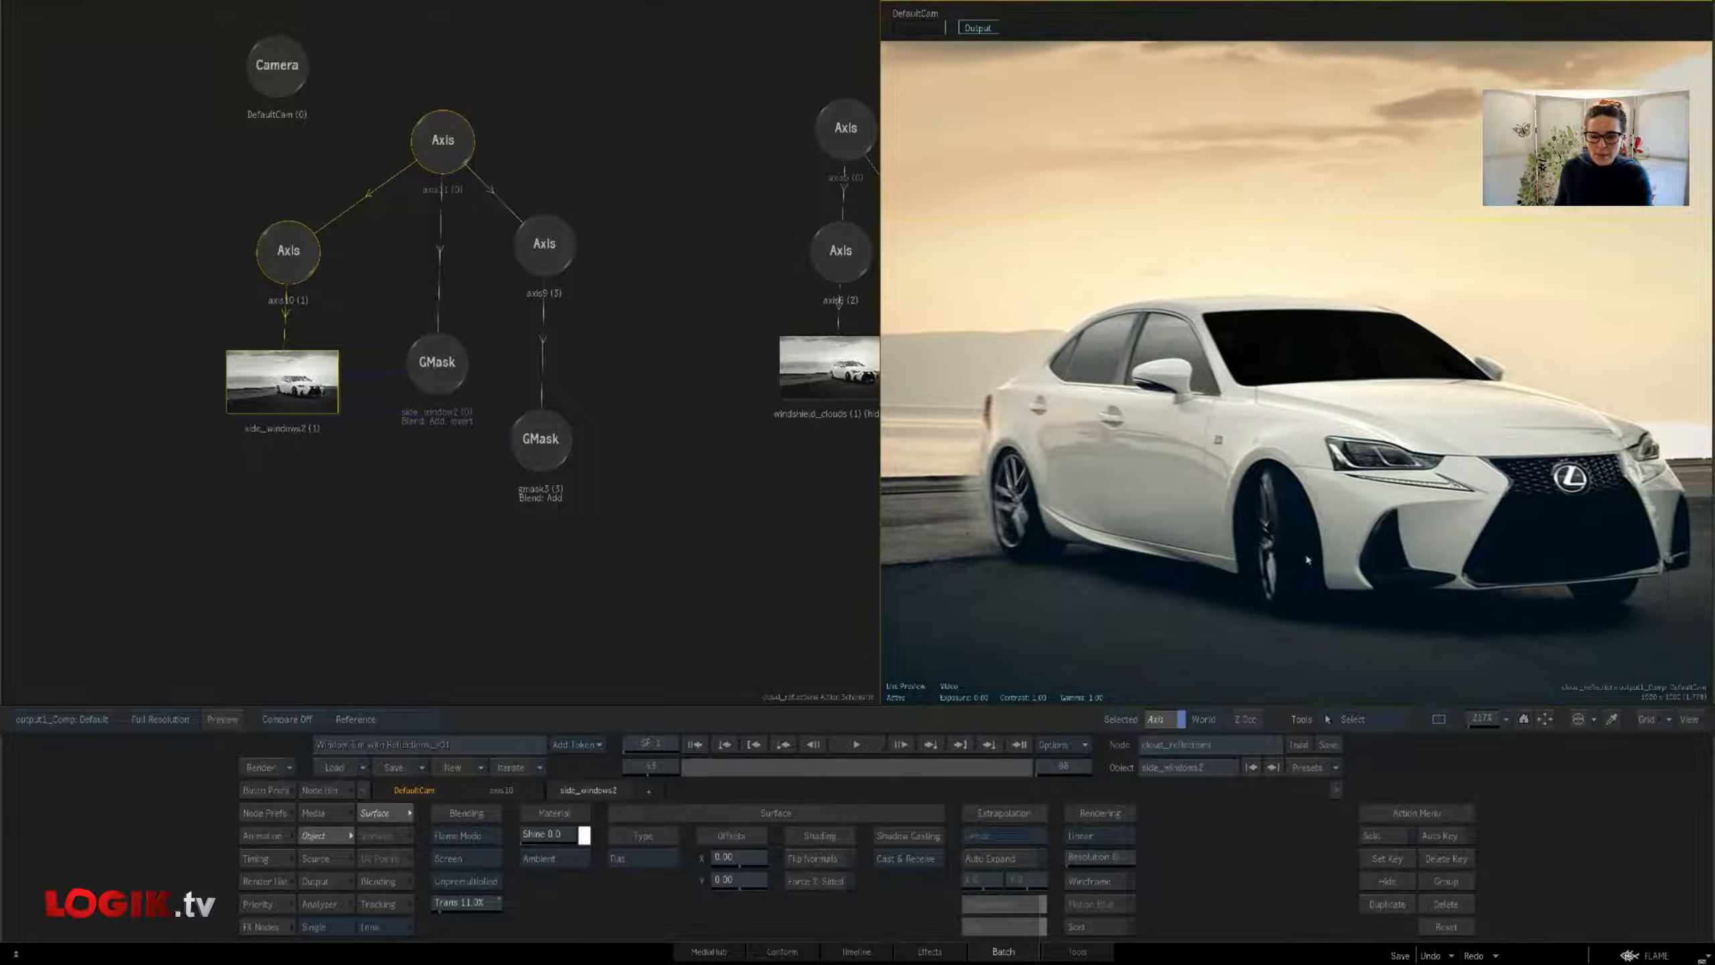
{"action": "left_click_drag", "start_coordinate": [1254, 515], "coordinate": [1257, 516]}
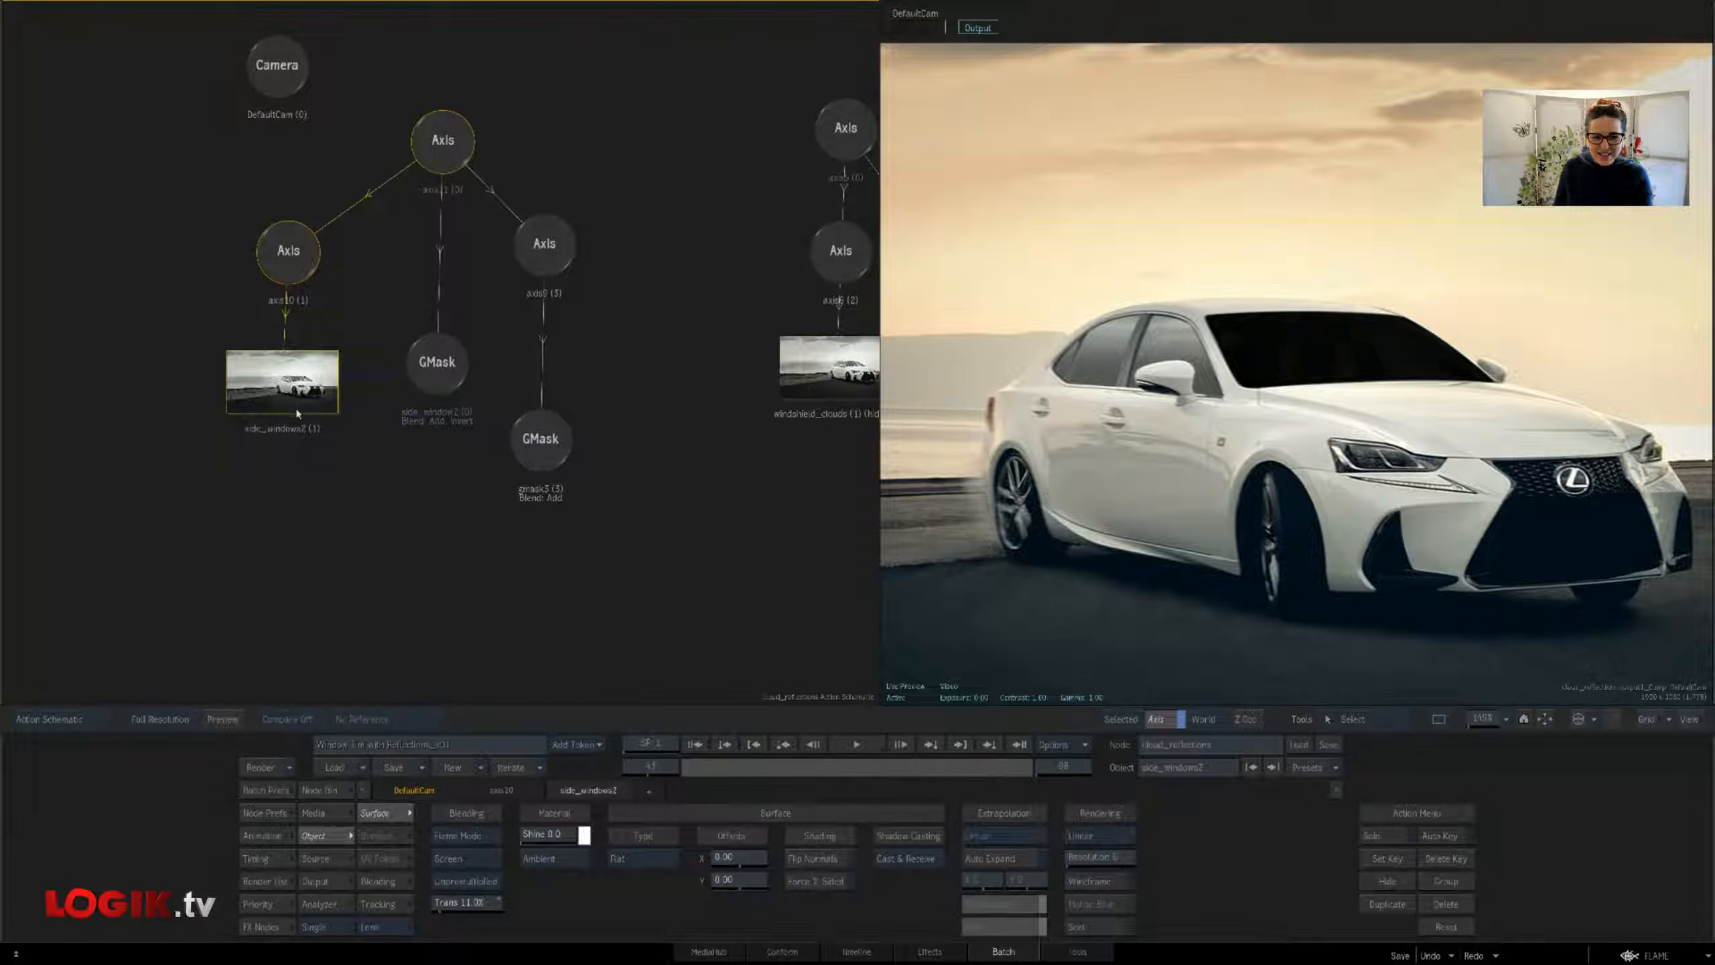
{"action": "left_click_drag", "start_coordinate": [624, 507], "coordinate": [595, 529]}
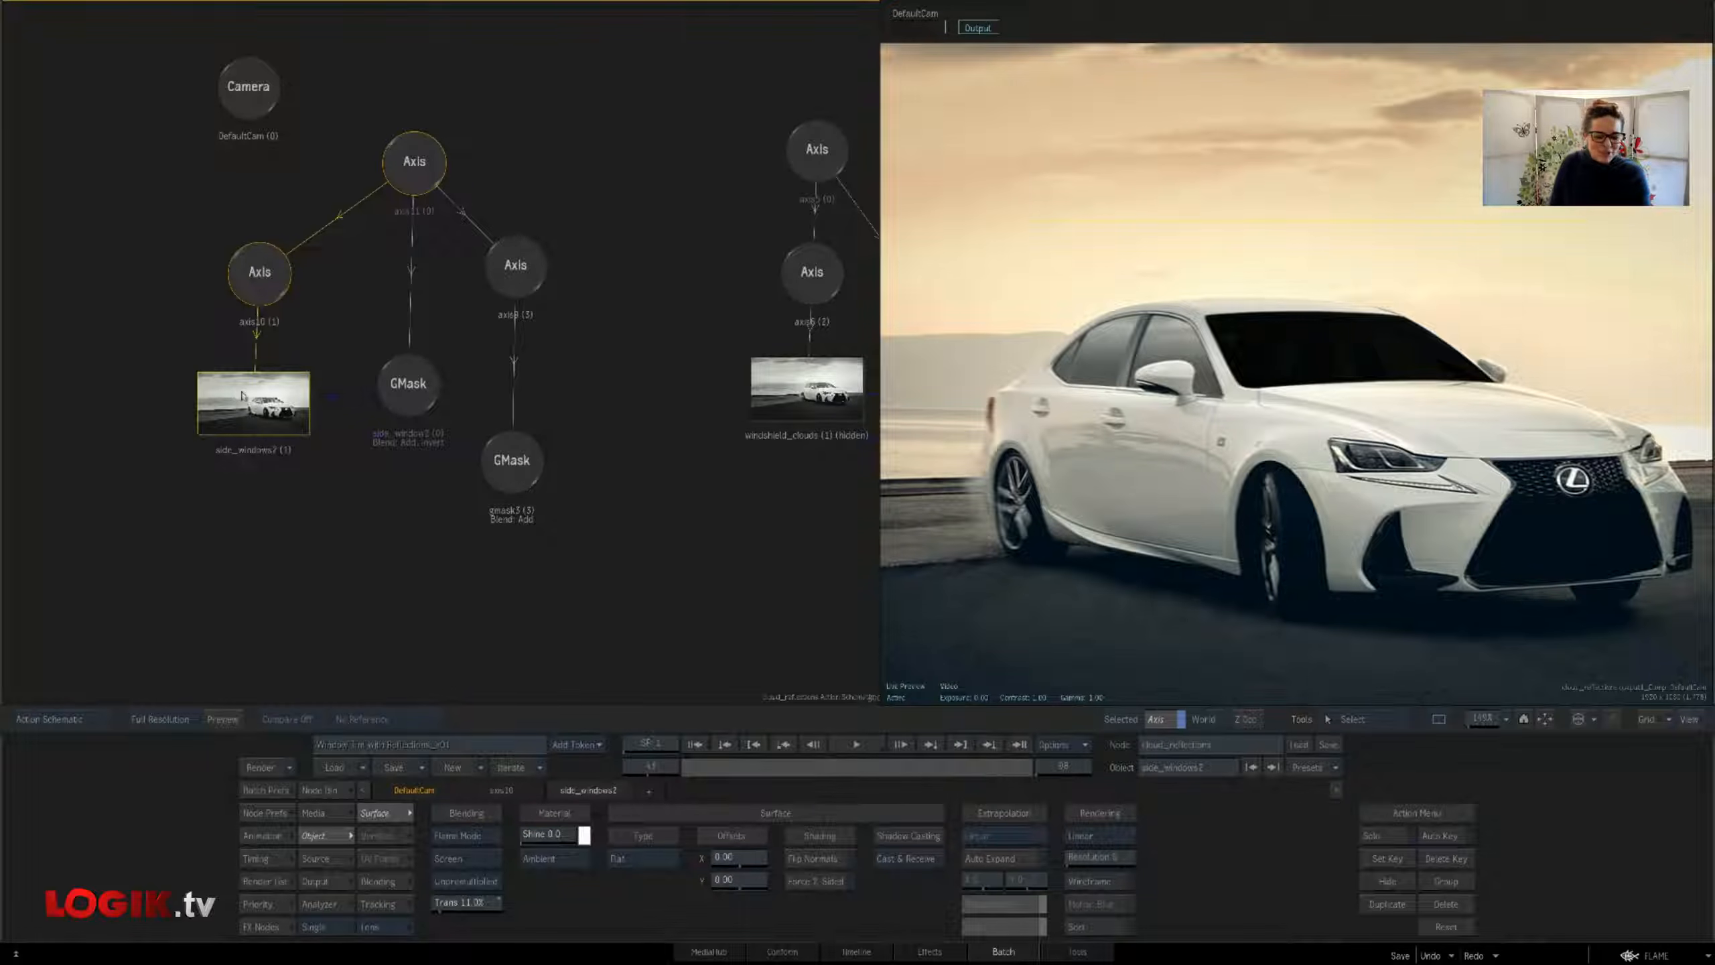
{"action": "left_click_drag", "start_coordinate": [693, 552], "coordinate": [649, 549]}
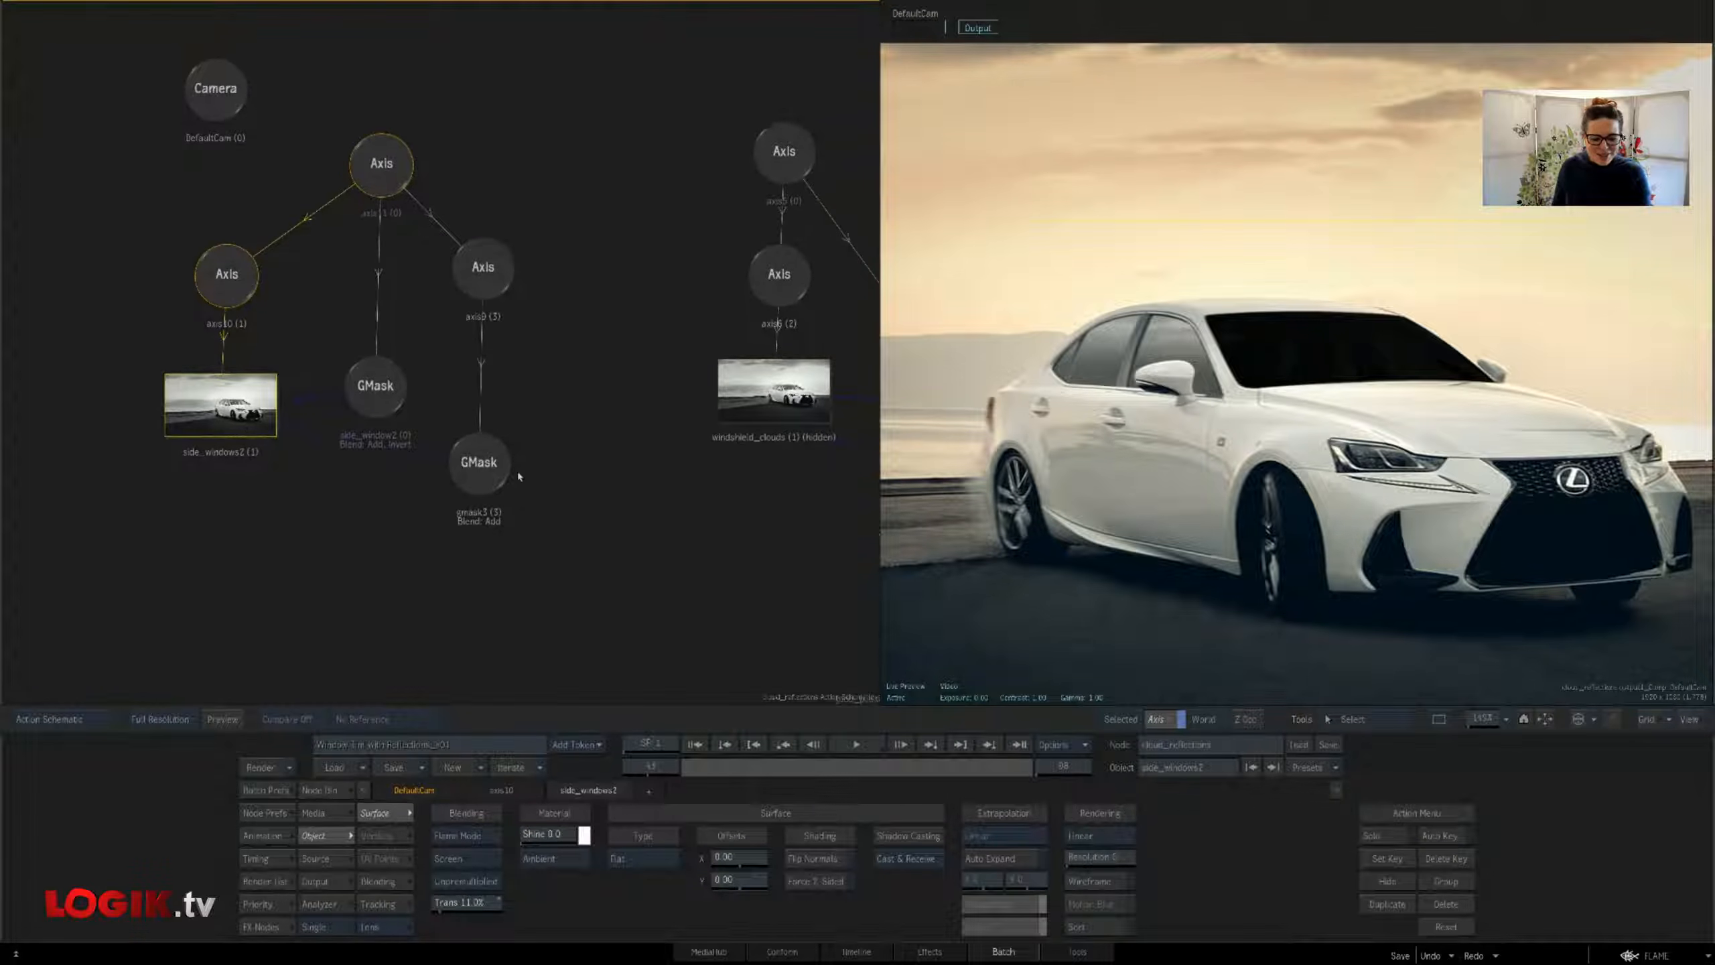
{"action": "left_click_drag", "start_coordinate": [243, 401], "coordinate": [248, 405]}
{"action": "key", "text": "shift+h"}
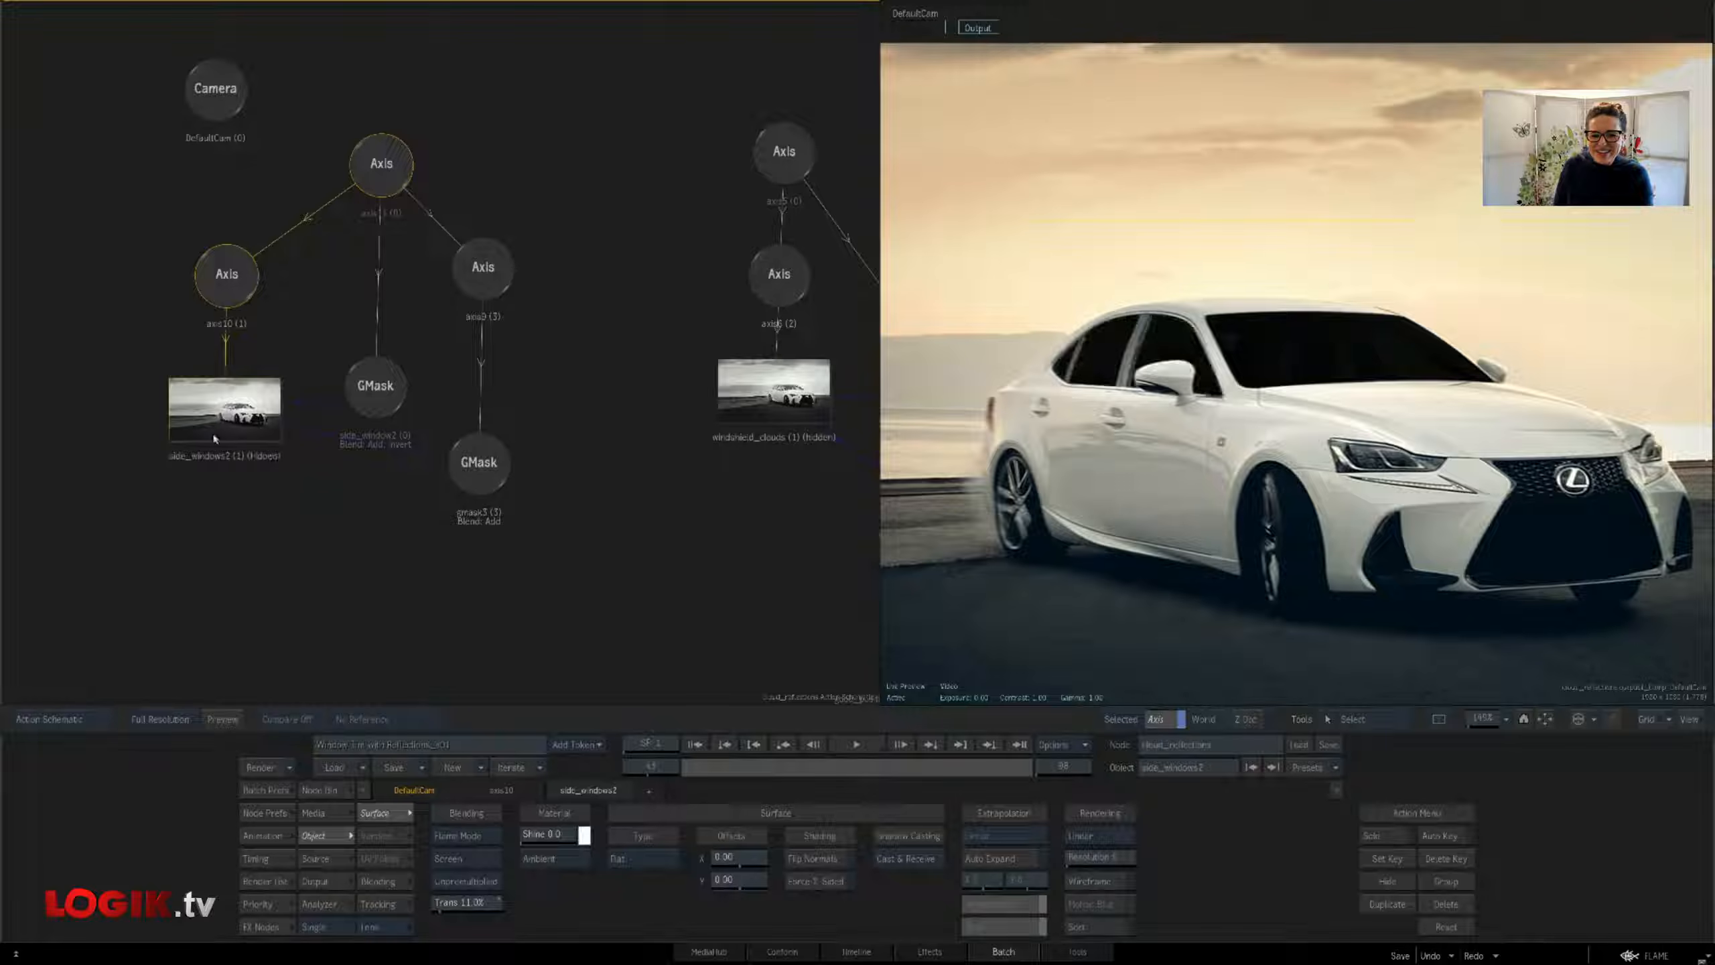
{"action": "key", "text": "shift+h"}
Try shifting the side_windows2 reflection vertically with the Y position of axis10, and undo the move
{"action": "left_click", "coordinate": [233, 276]}
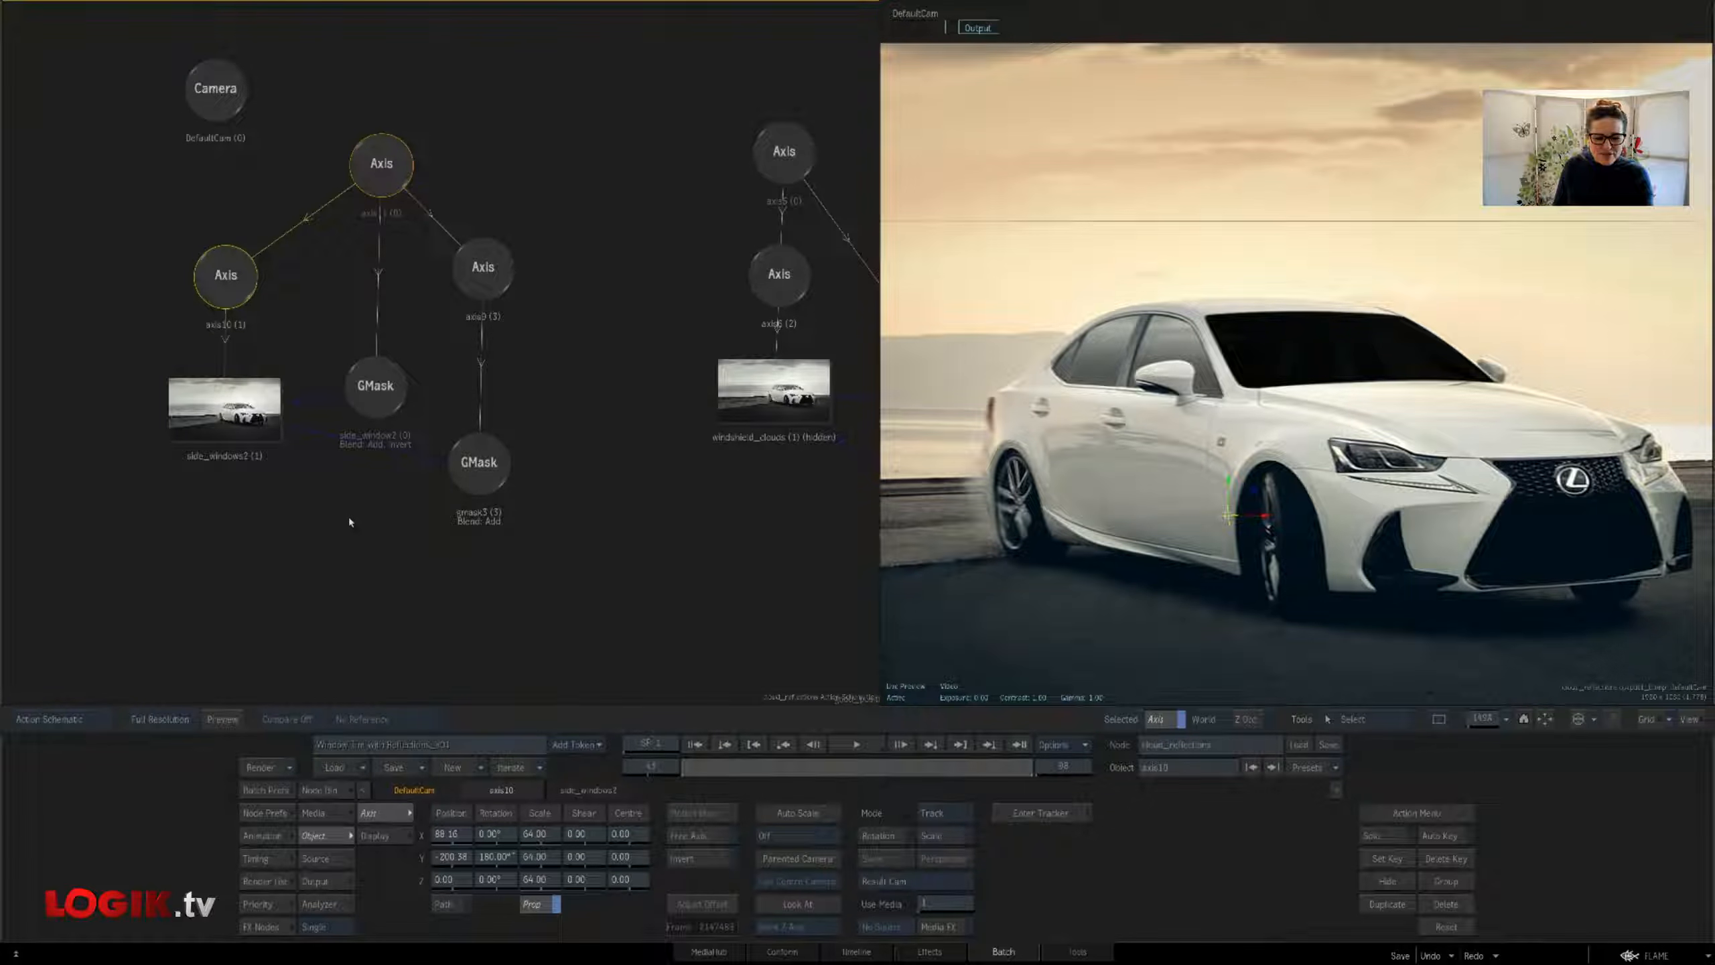
{"action": "left_click", "coordinate": [225, 404]}
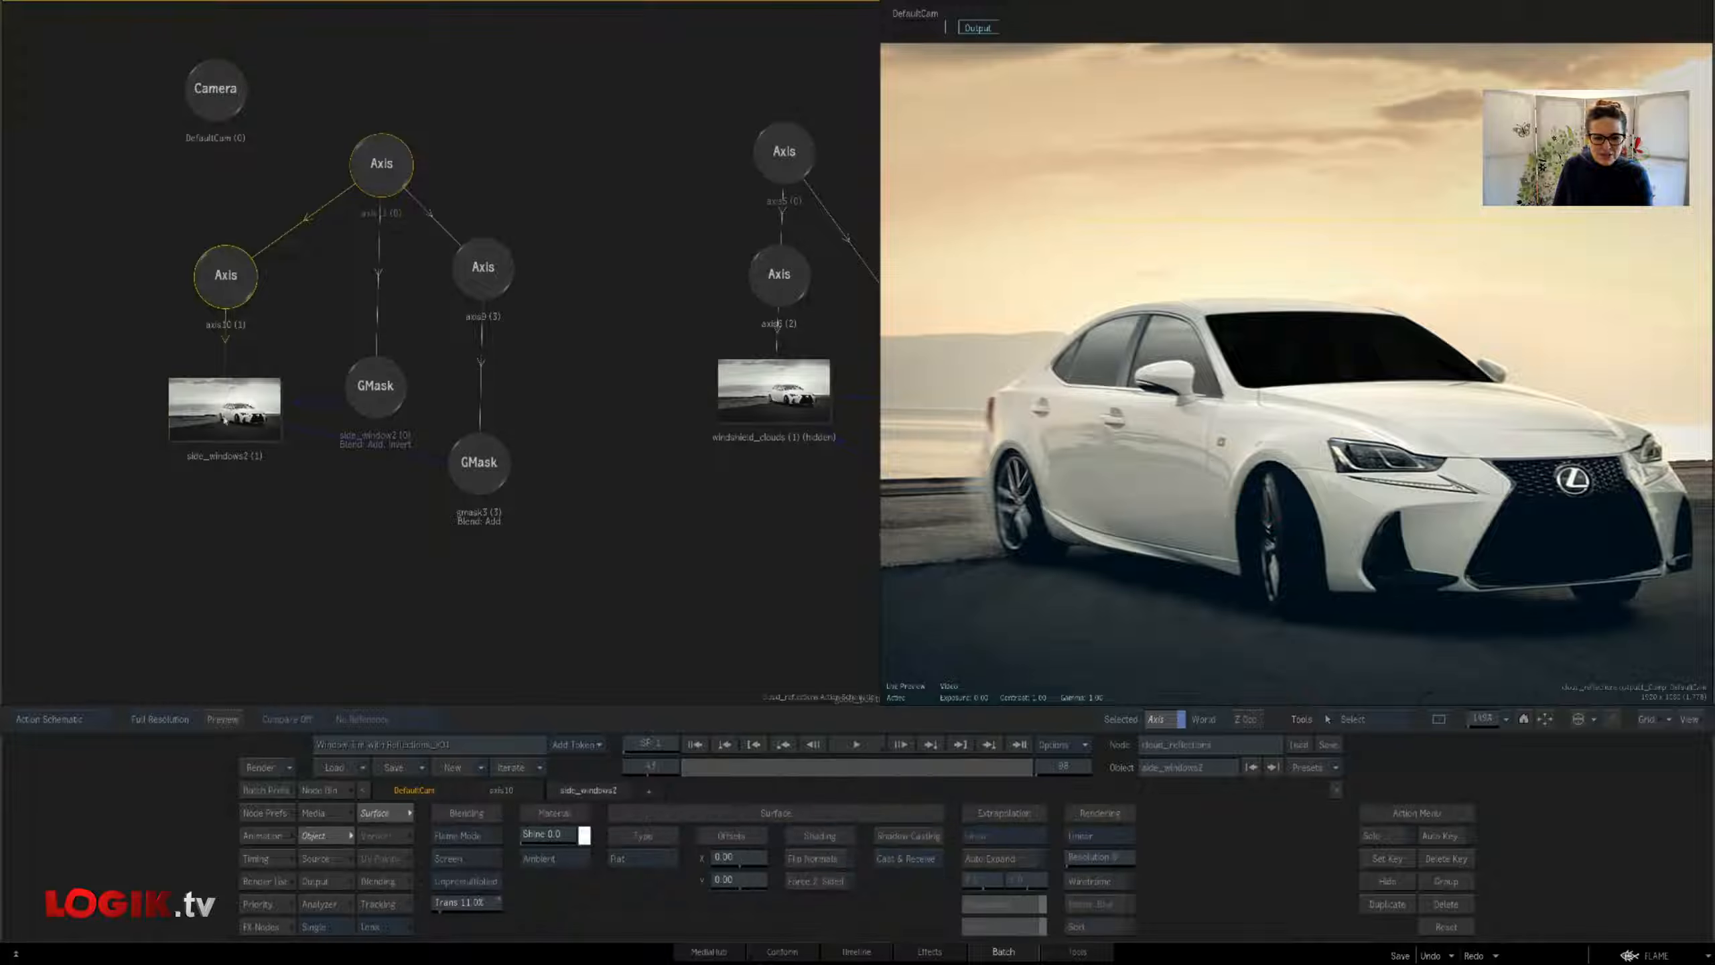
{"action": "left_click", "coordinate": [227, 273]}
{"action": "left_click_drag", "start_coordinate": [448, 855], "coordinate": [502, 907]}
{"action": "left_click", "coordinate": [1430, 956]}
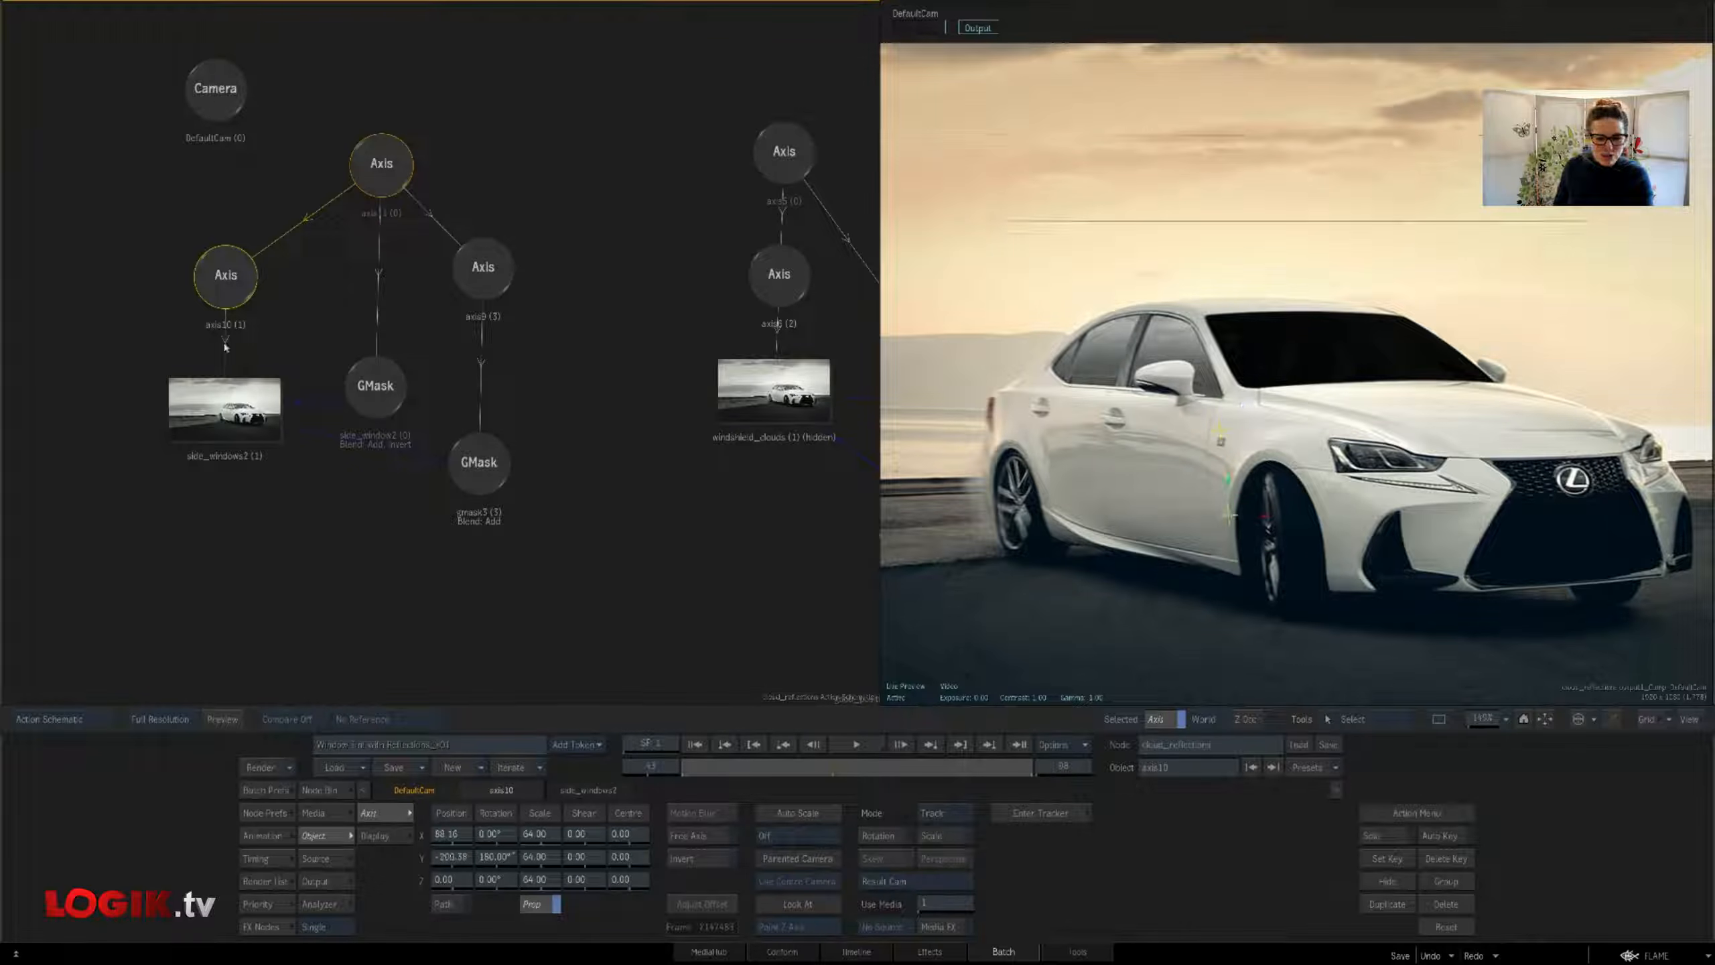
{"action": "left_click_drag", "start_coordinate": [238, 280], "coordinate": [236, 281]}
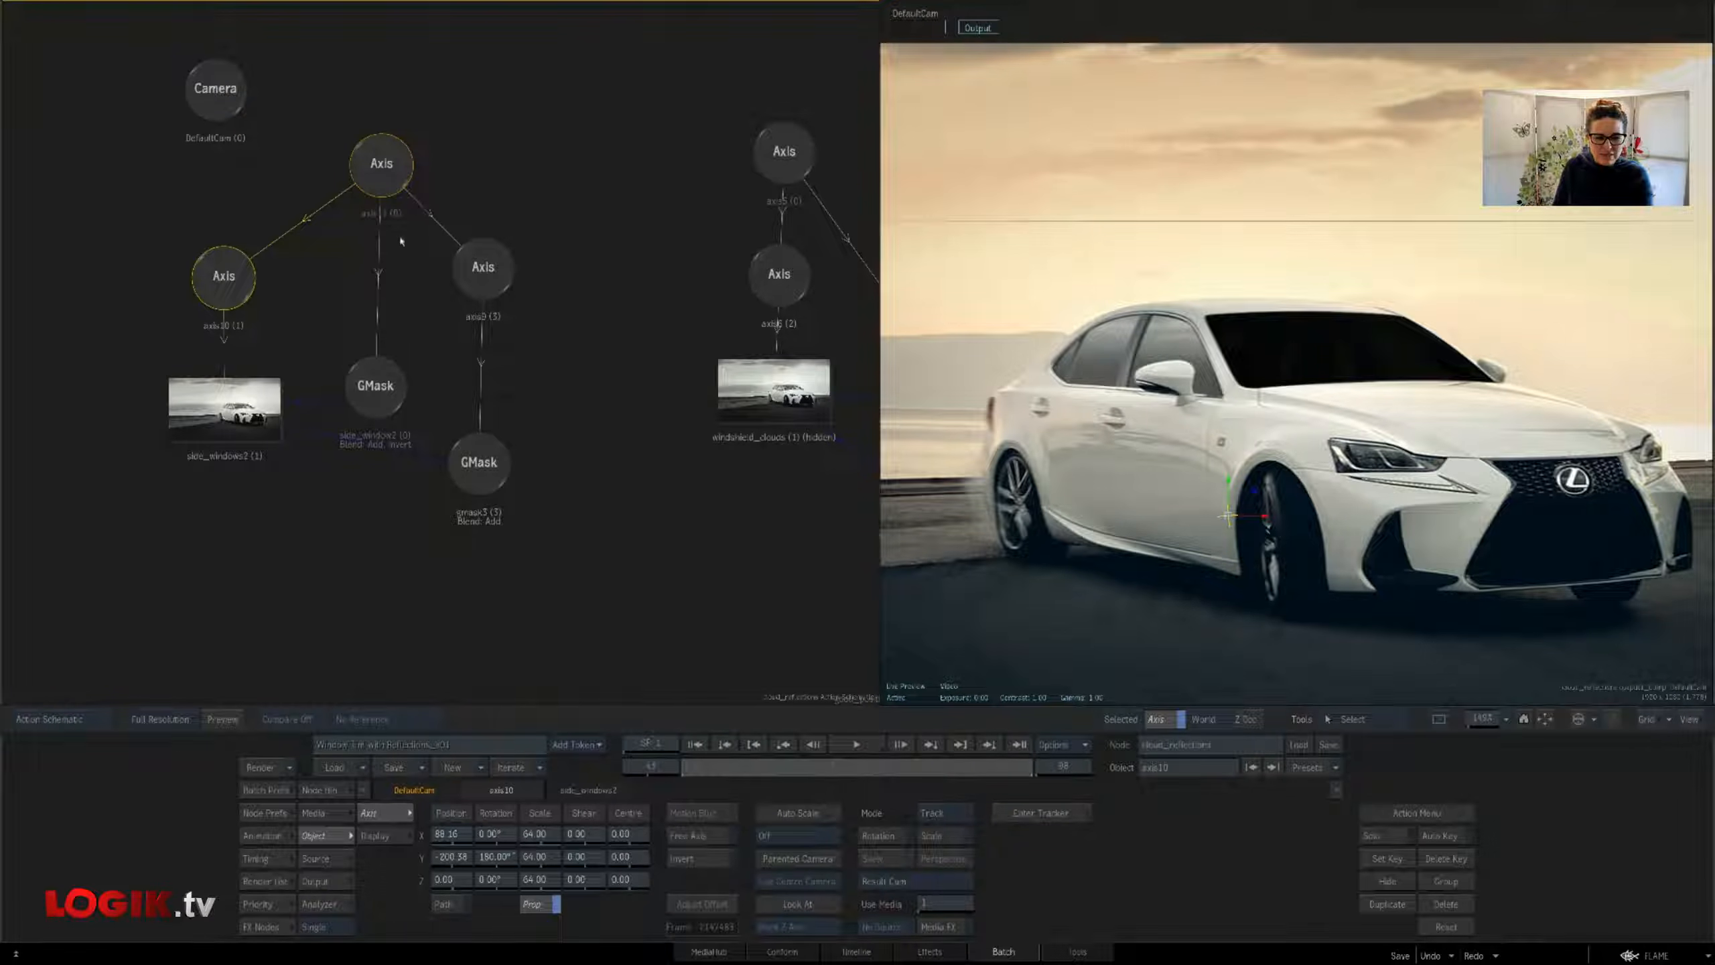
Make the windshield_clouds surface visible again
{"action": "left_click_drag", "start_coordinate": [713, 475], "coordinate": [468, 471]}
{"action": "left_click", "coordinate": [528, 419]}
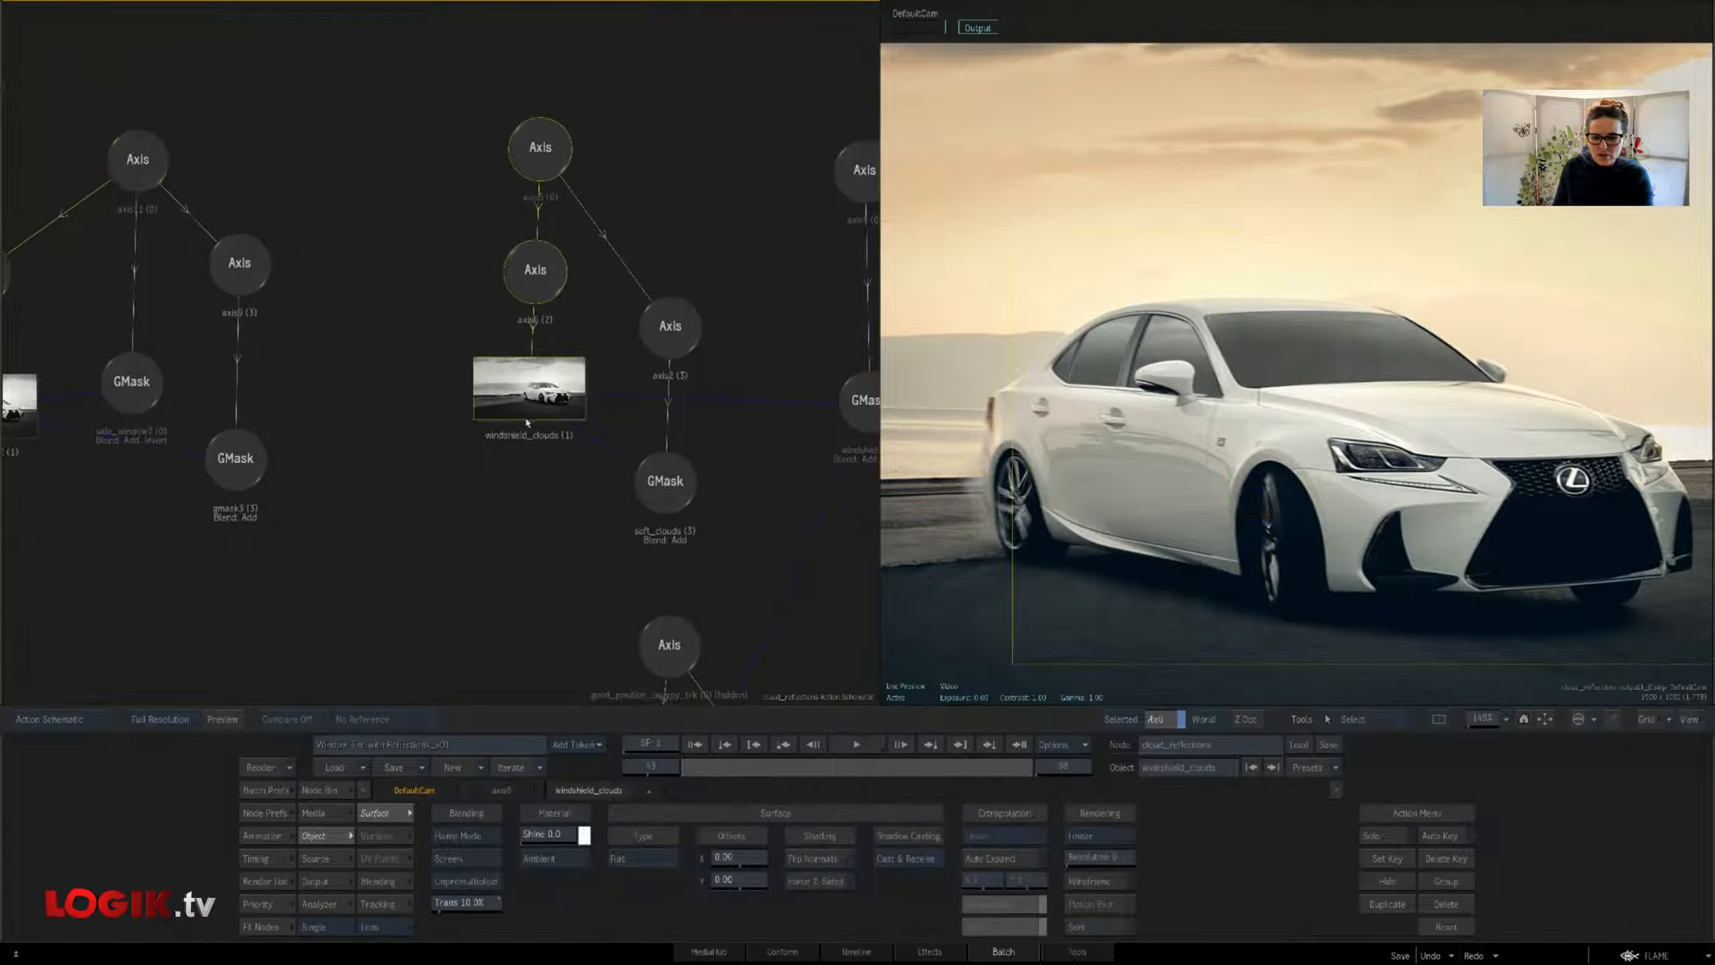
Try shifting the windshield clouds vertically with the Y position of the axis above windshield_clouds, and undo the move
{"action": "left_click_drag", "start_coordinate": [560, 508], "coordinate": [402, 503]}
{"action": "left_click", "coordinate": [383, 263]}
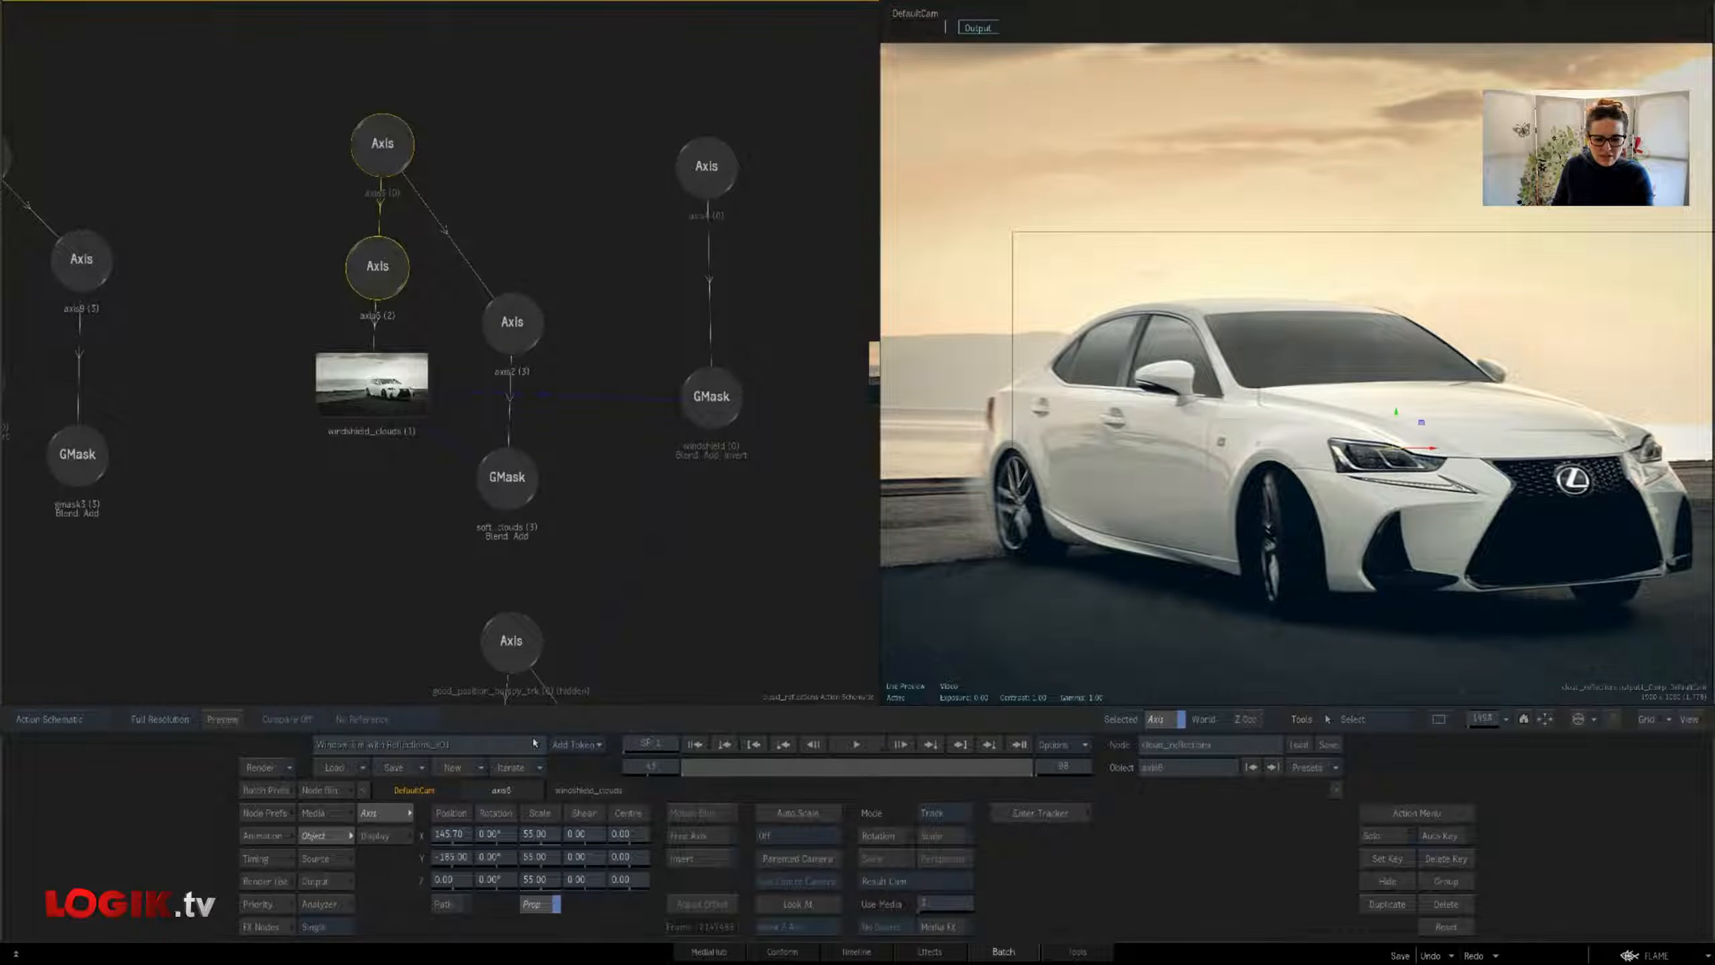
{"action": "left_click_drag", "start_coordinate": [451, 857], "coordinate": [514, 921]}
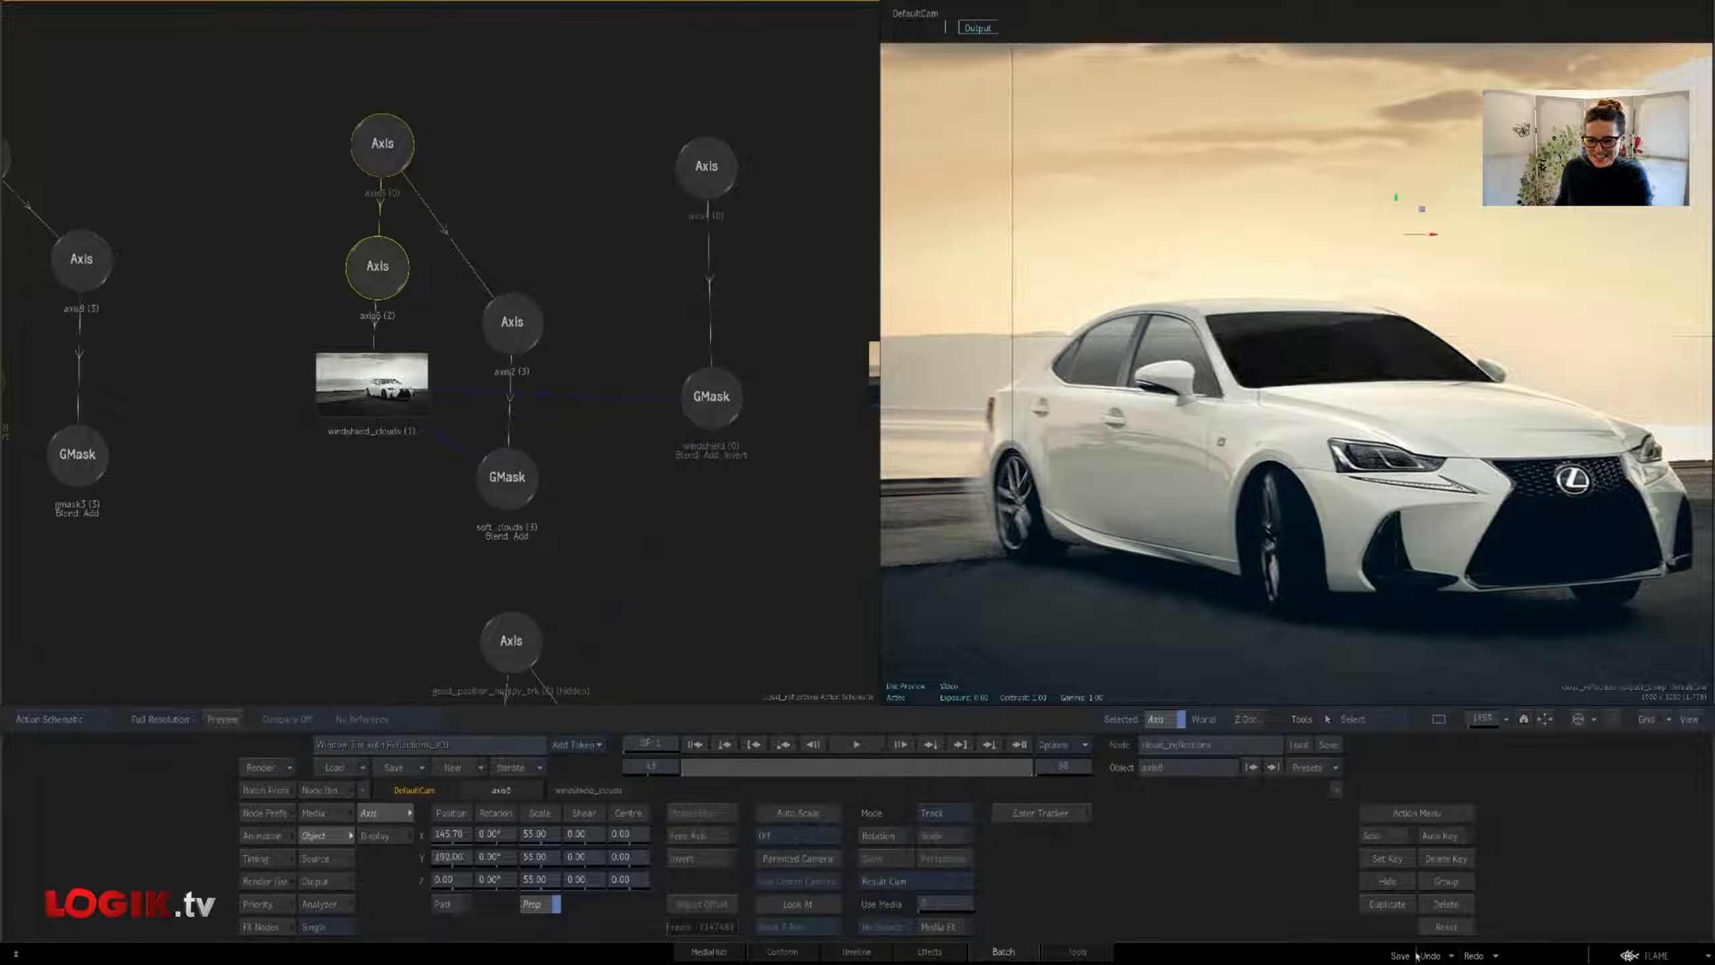
{"action": "left_click", "coordinate": [1417, 956]}
Compare the result with the darks_from_plate surface hidden and shown
{"action": "left_click_drag", "start_coordinate": [662, 494], "coordinate": [193, 518]}
{"action": "left_click_drag", "start_coordinate": [536, 429], "coordinate": [355, 439]}
{"action": "left_click", "coordinate": [479, 358]}
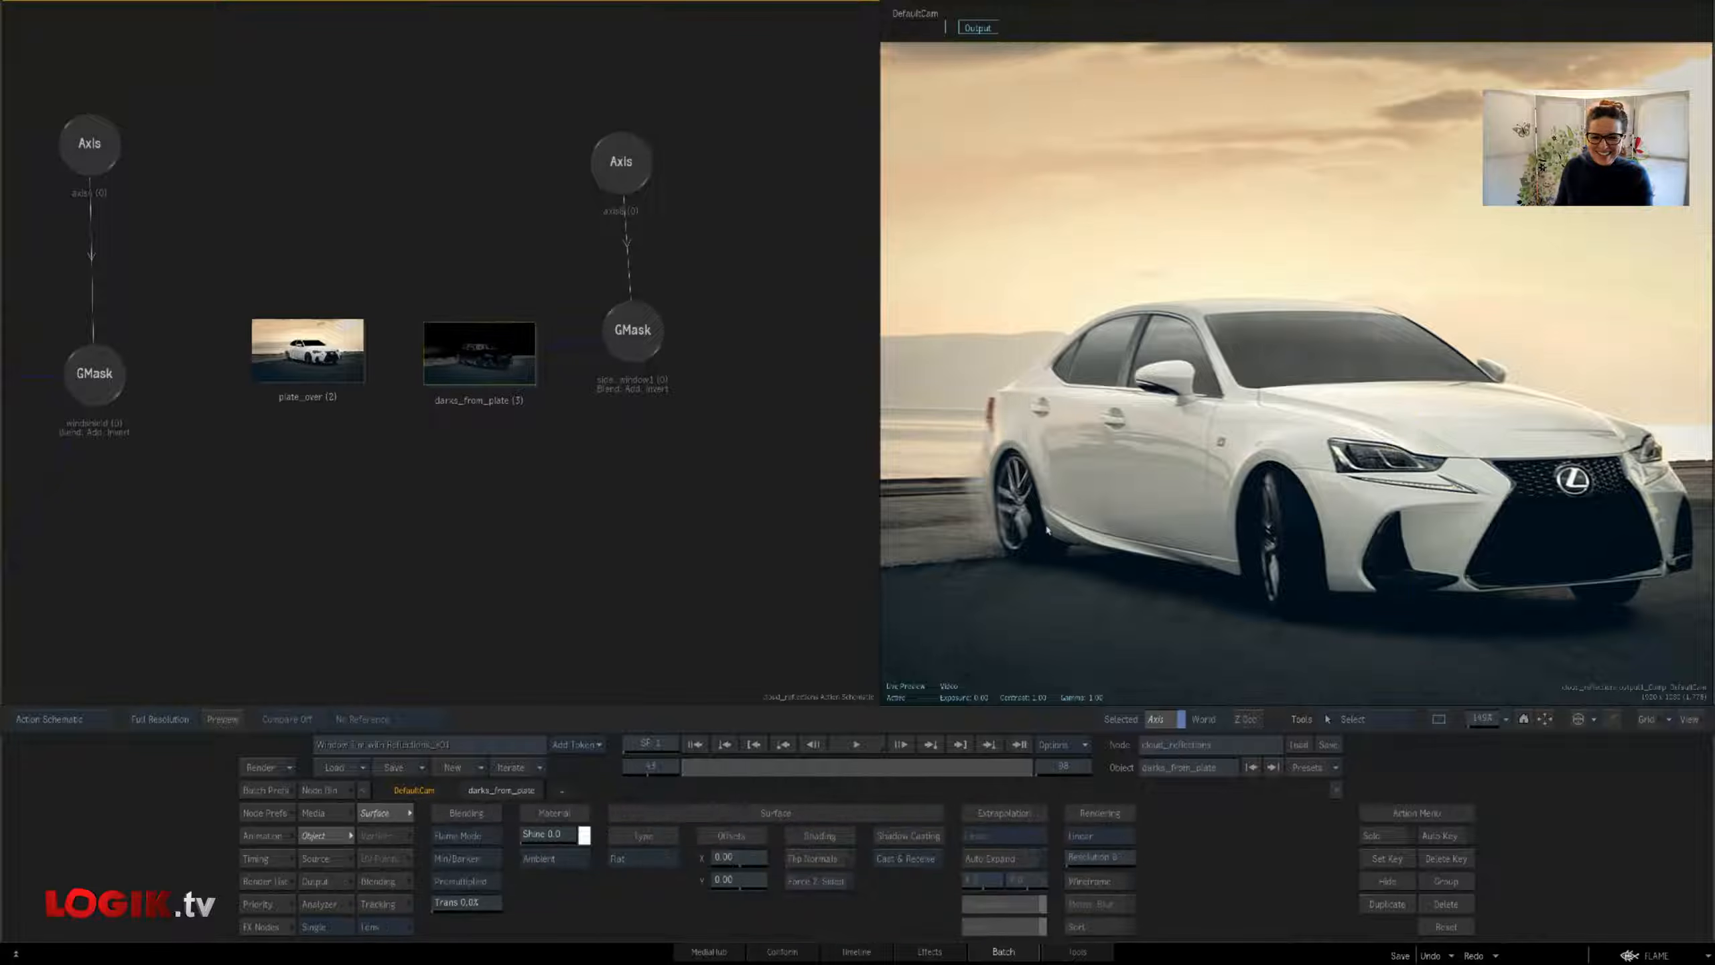
{"action": "key", "text": "shift+h"}
{"action": "key", "text": "shift+h"}
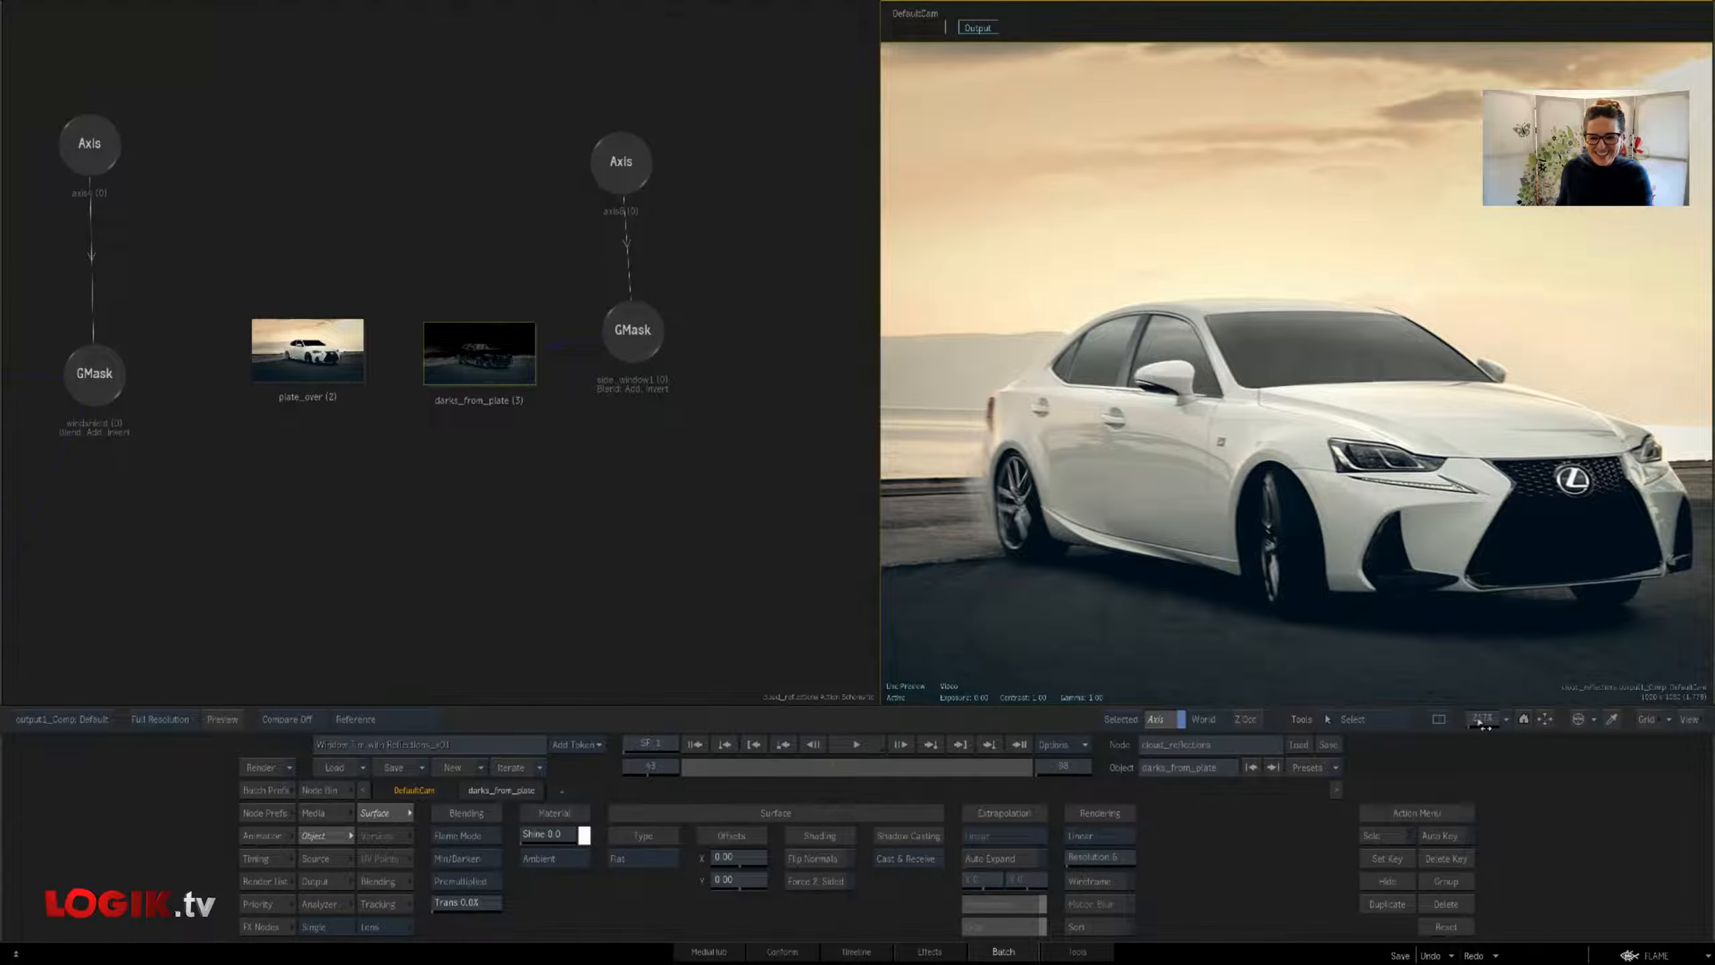
Check the side_windows3 surface by toggling its visibility, and return to the Batch schematic
{"action": "left_click_drag", "start_coordinate": [1482, 720], "coordinate": [1428, 733]}
{"action": "left_click_drag", "start_coordinate": [541, 554], "coordinate": [659, 440]}
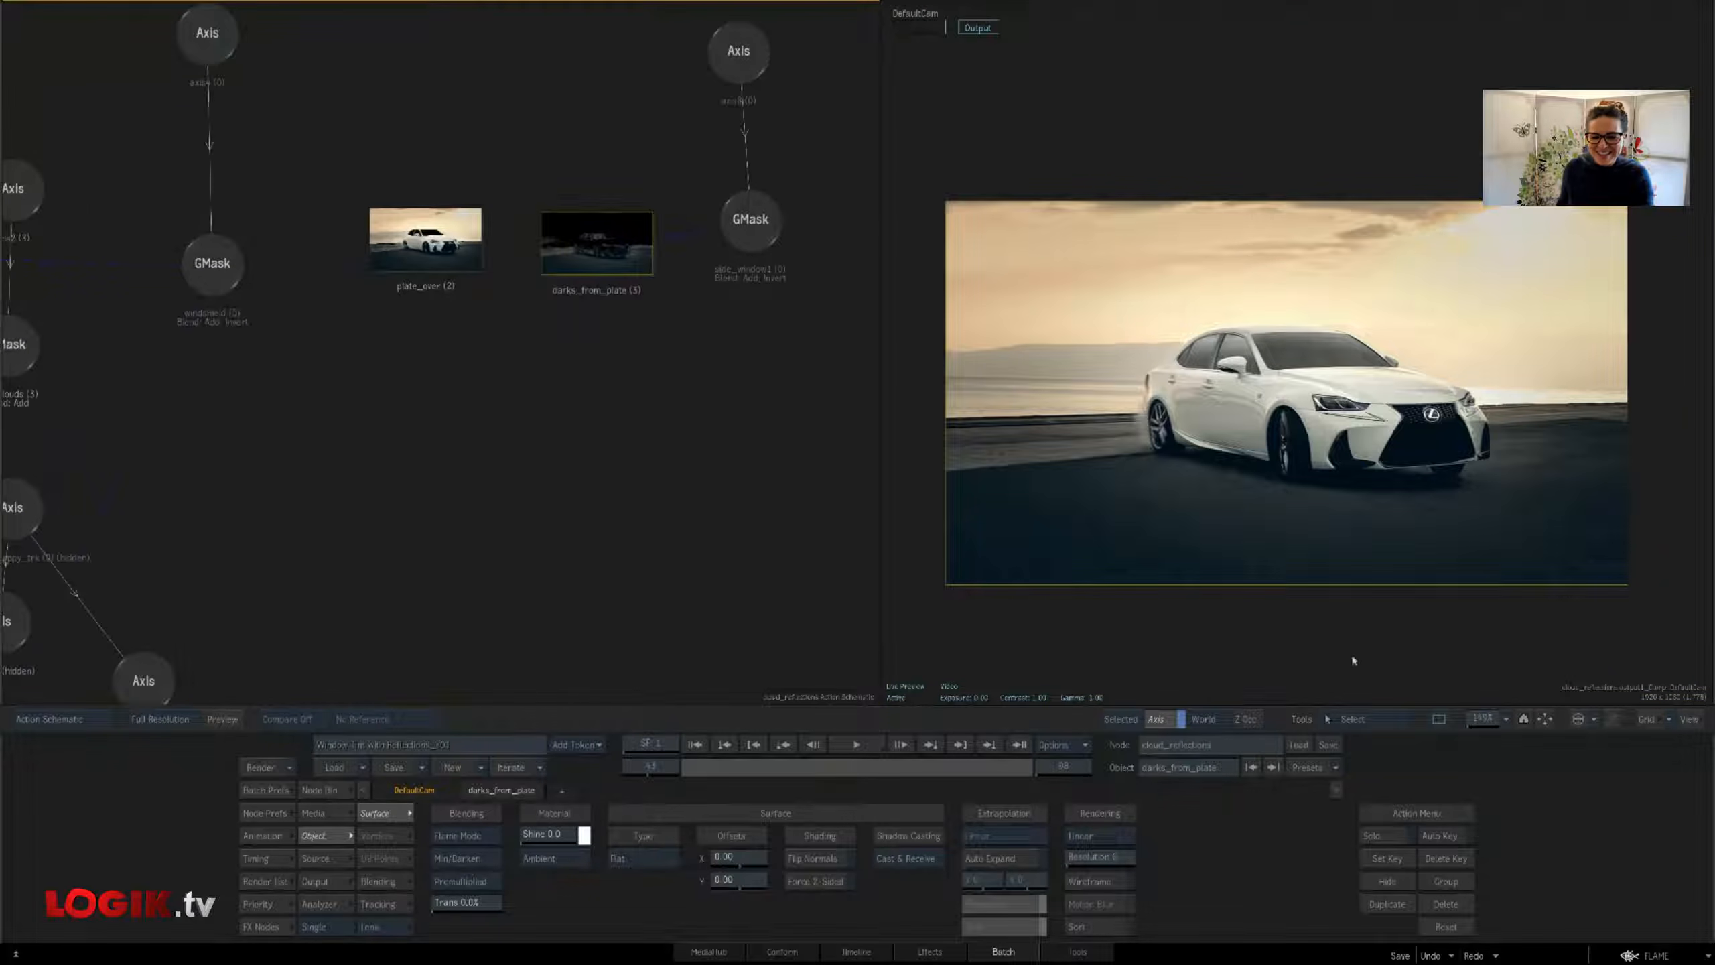
{"action": "left_click_drag", "start_coordinate": [1484, 722], "coordinate": [1454, 729]}
{"action": "left_click_drag", "start_coordinate": [525, 516], "coordinate": [681, 486]}
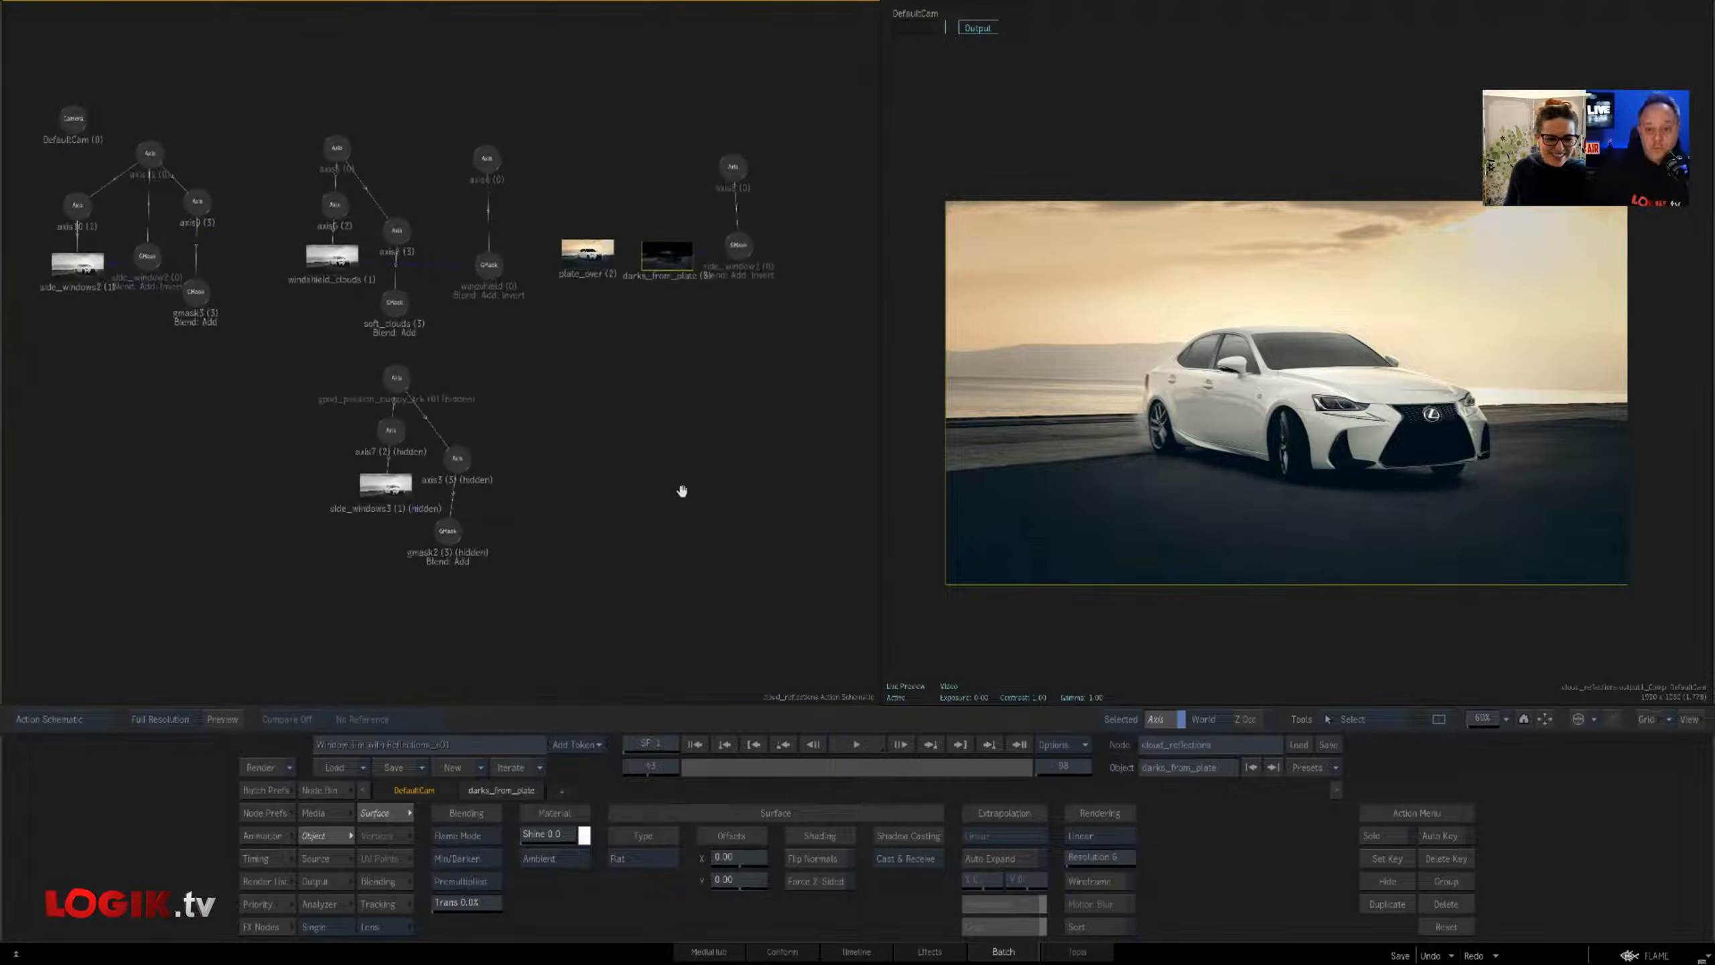
{"action": "left_click", "coordinate": [399, 510]}
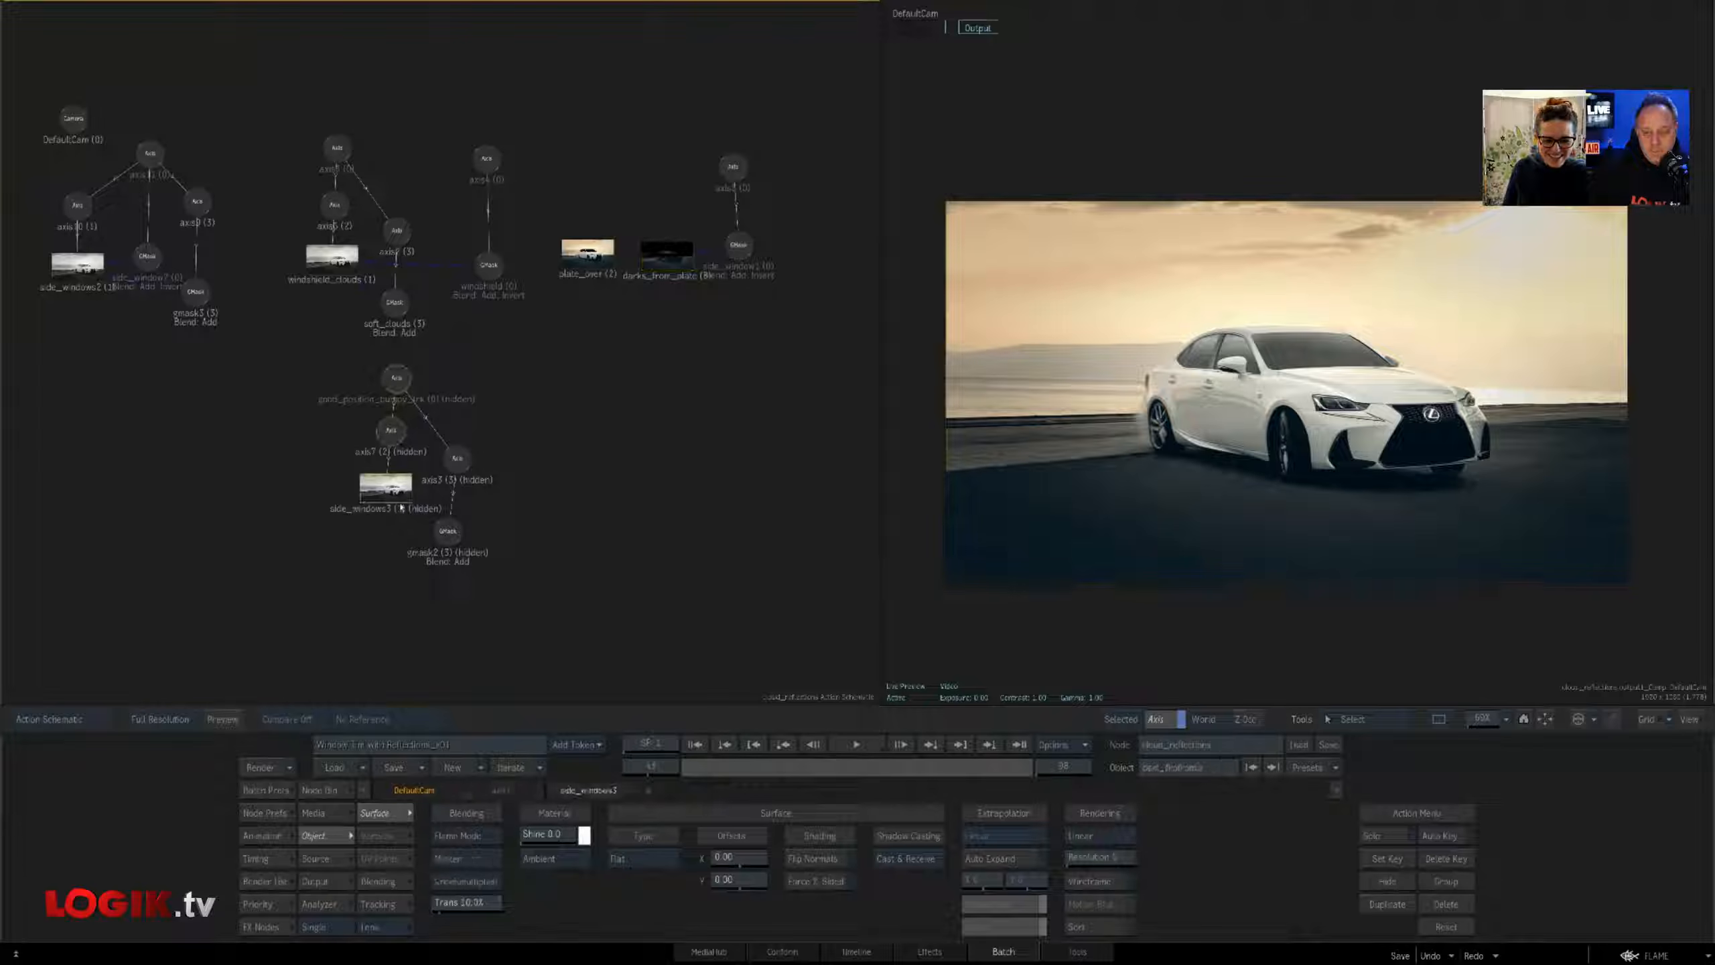
{"action": "key", "text": "shift+h"}
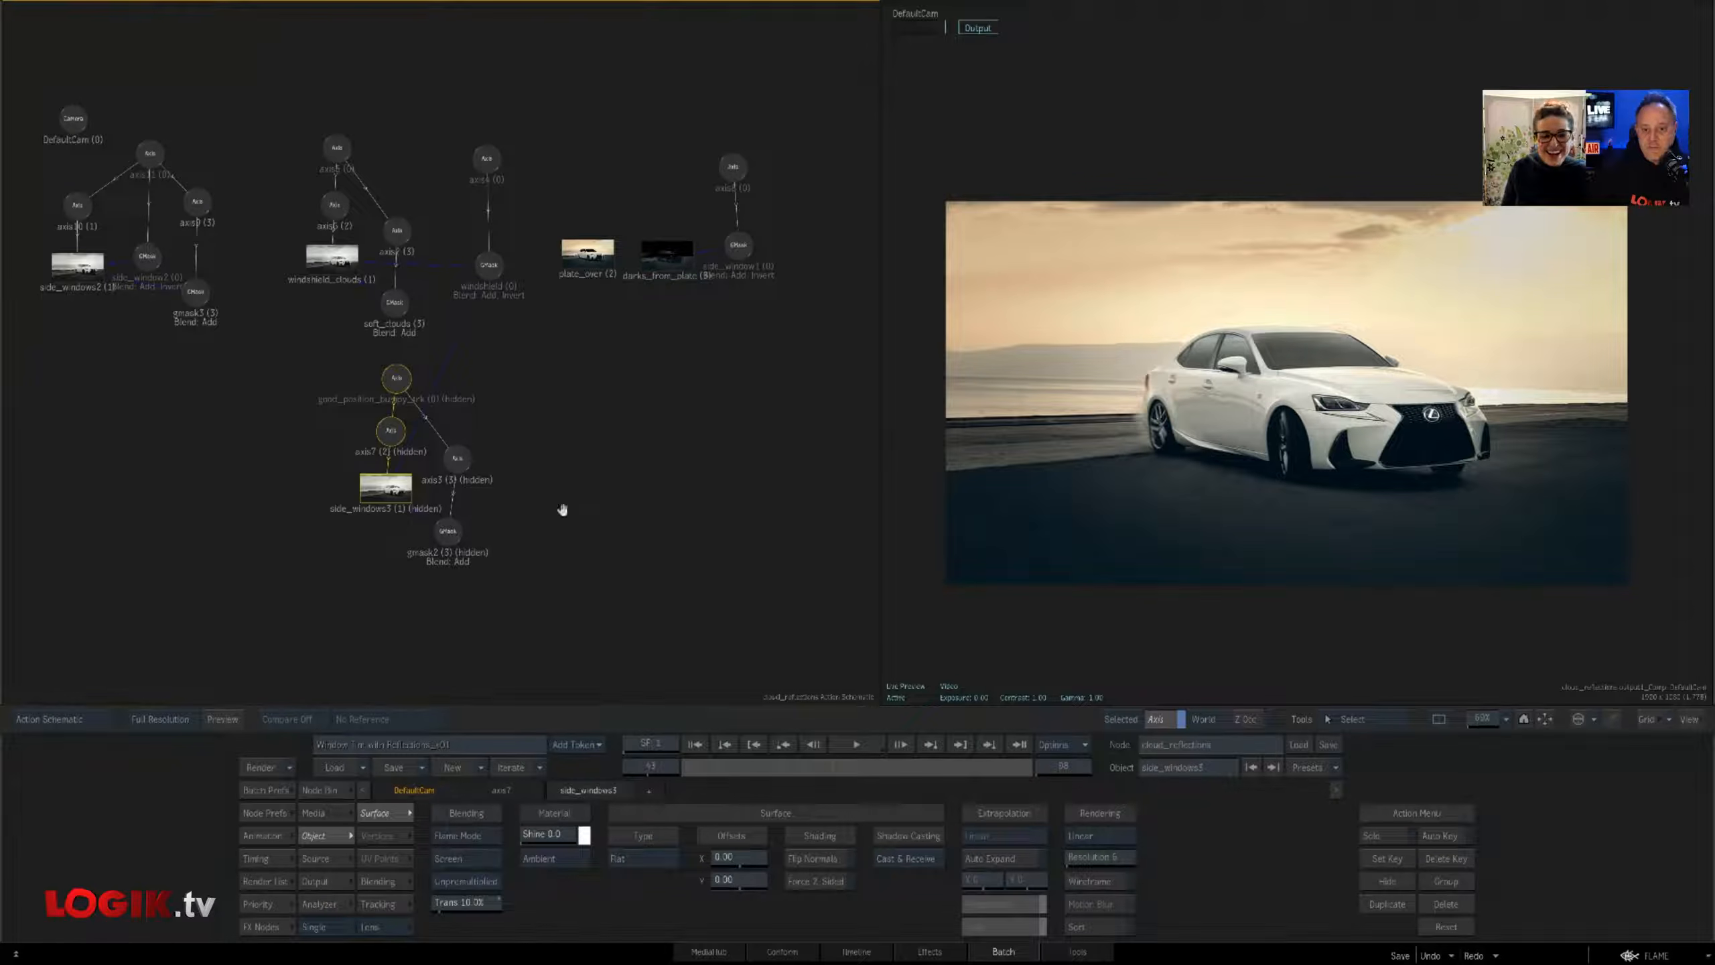
{"action": "left_click_drag", "start_coordinate": [564, 510], "coordinate": [756, 565]}
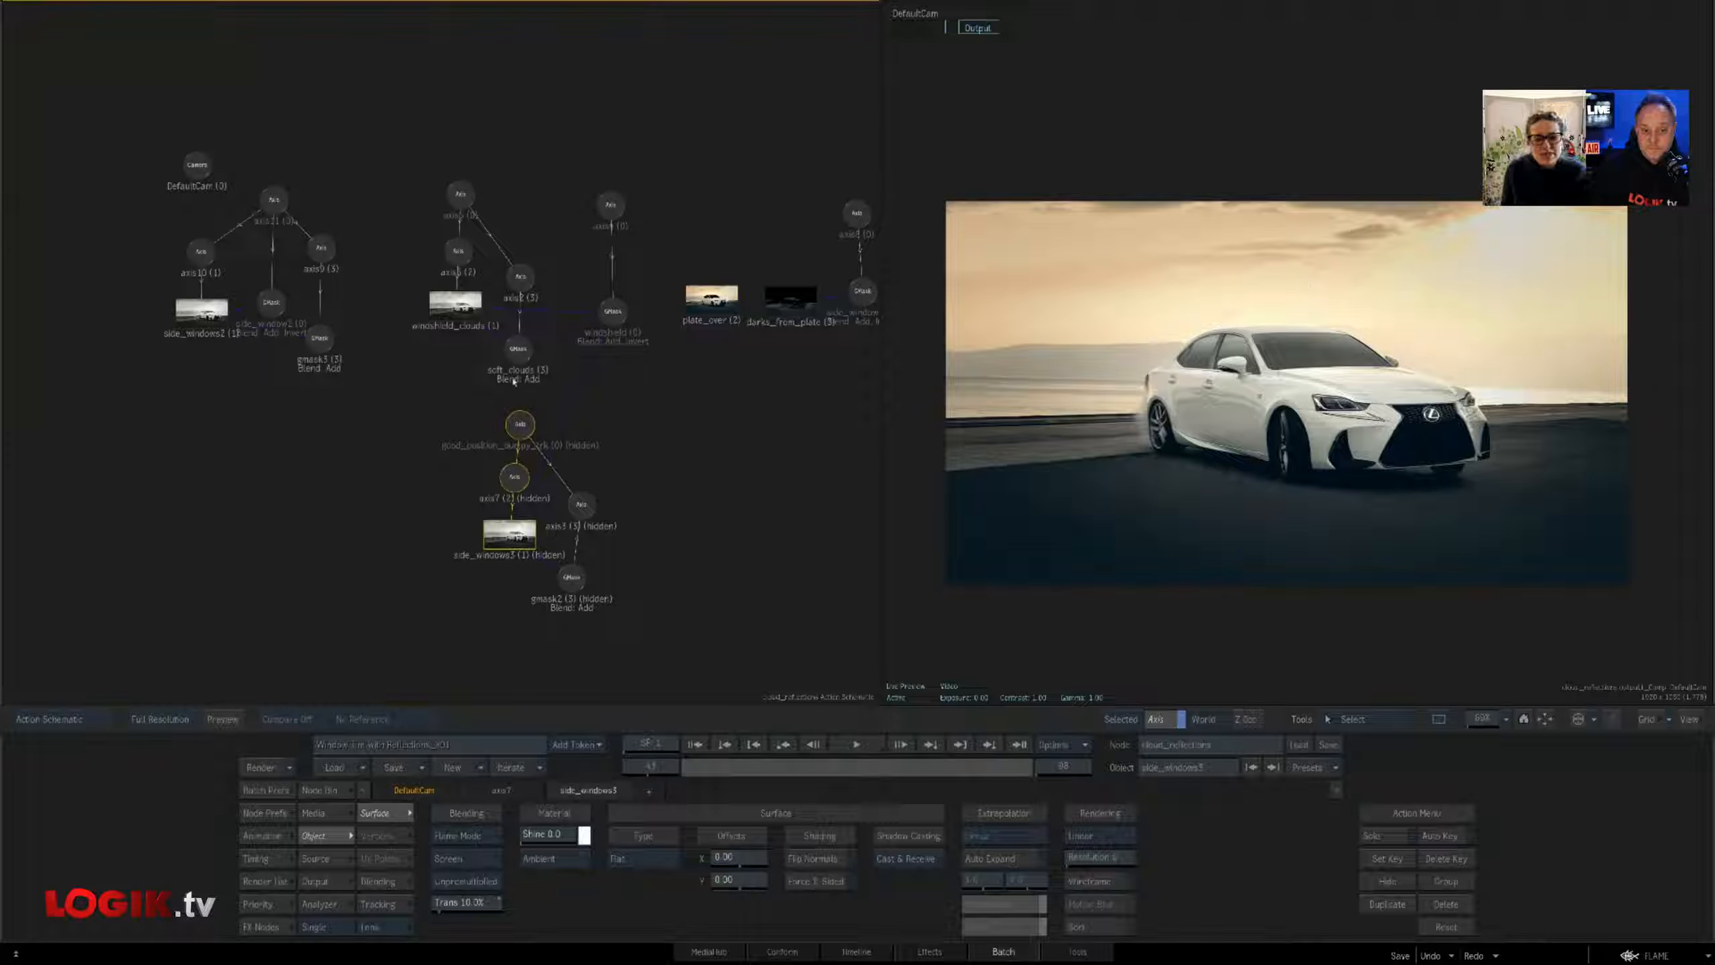
{"action": "key", "text": "Escape"}
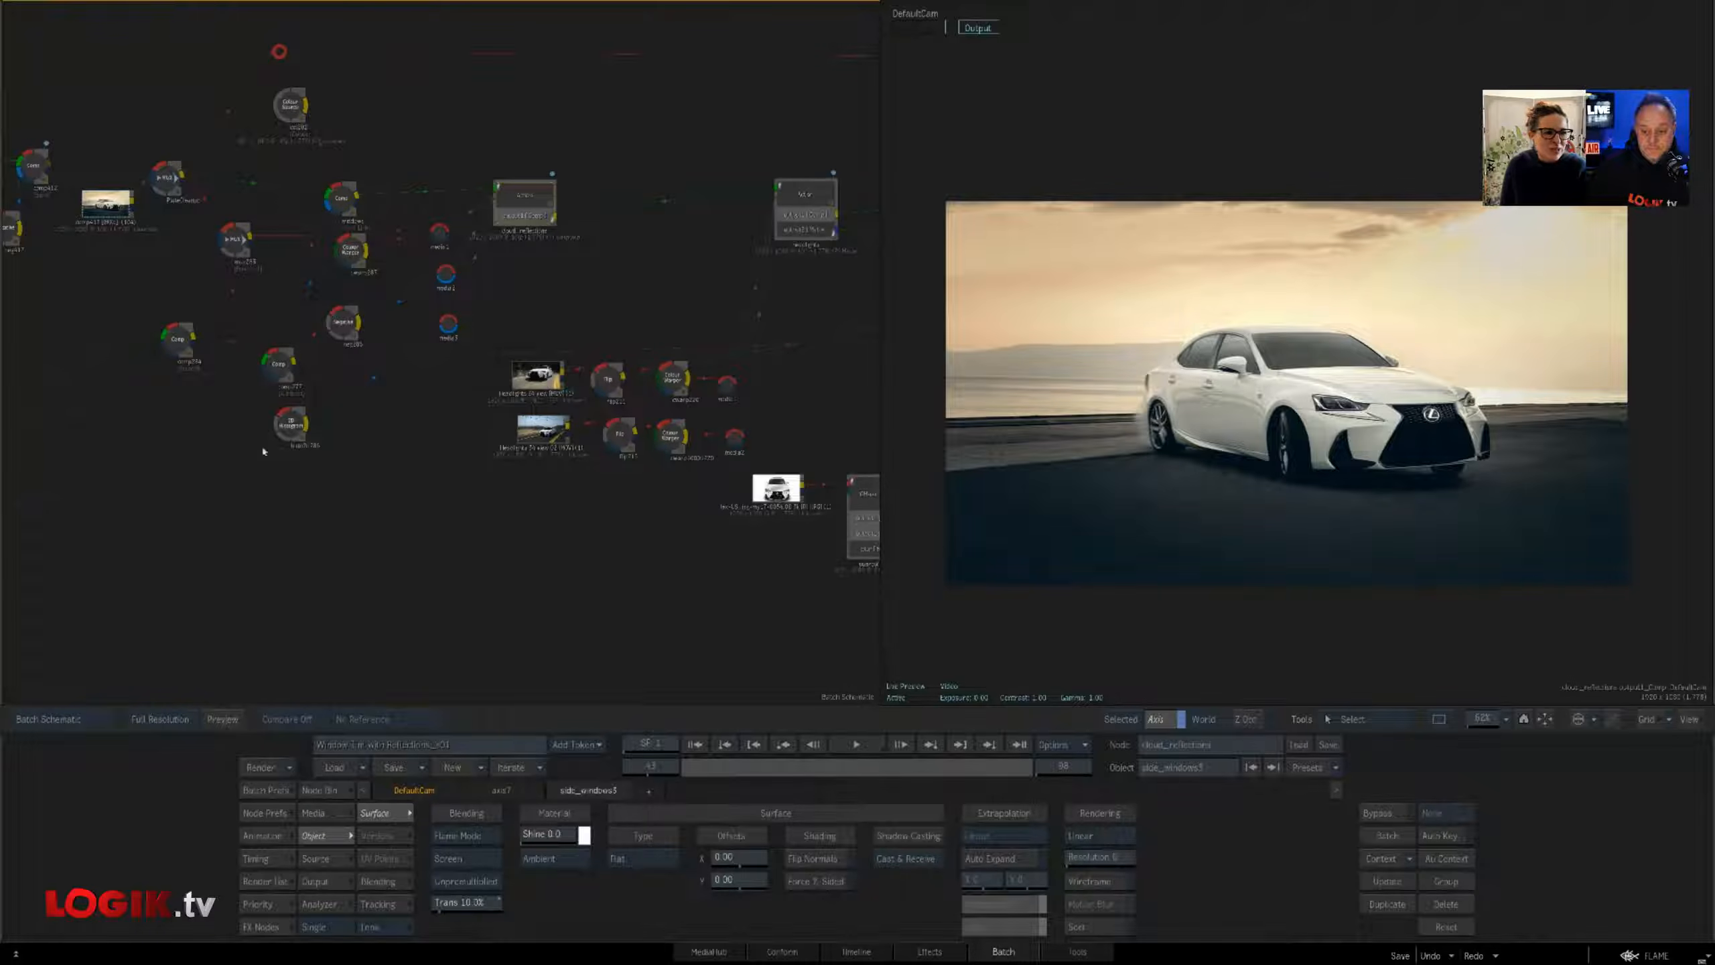
Open the Window Tint and sign remove batch and look over its node schematic with the grouped mask nodes
{"action": "mouse_move", "coordinate": [2, 468]}
{"action": "double_click", "coordinate": [25, 145]}
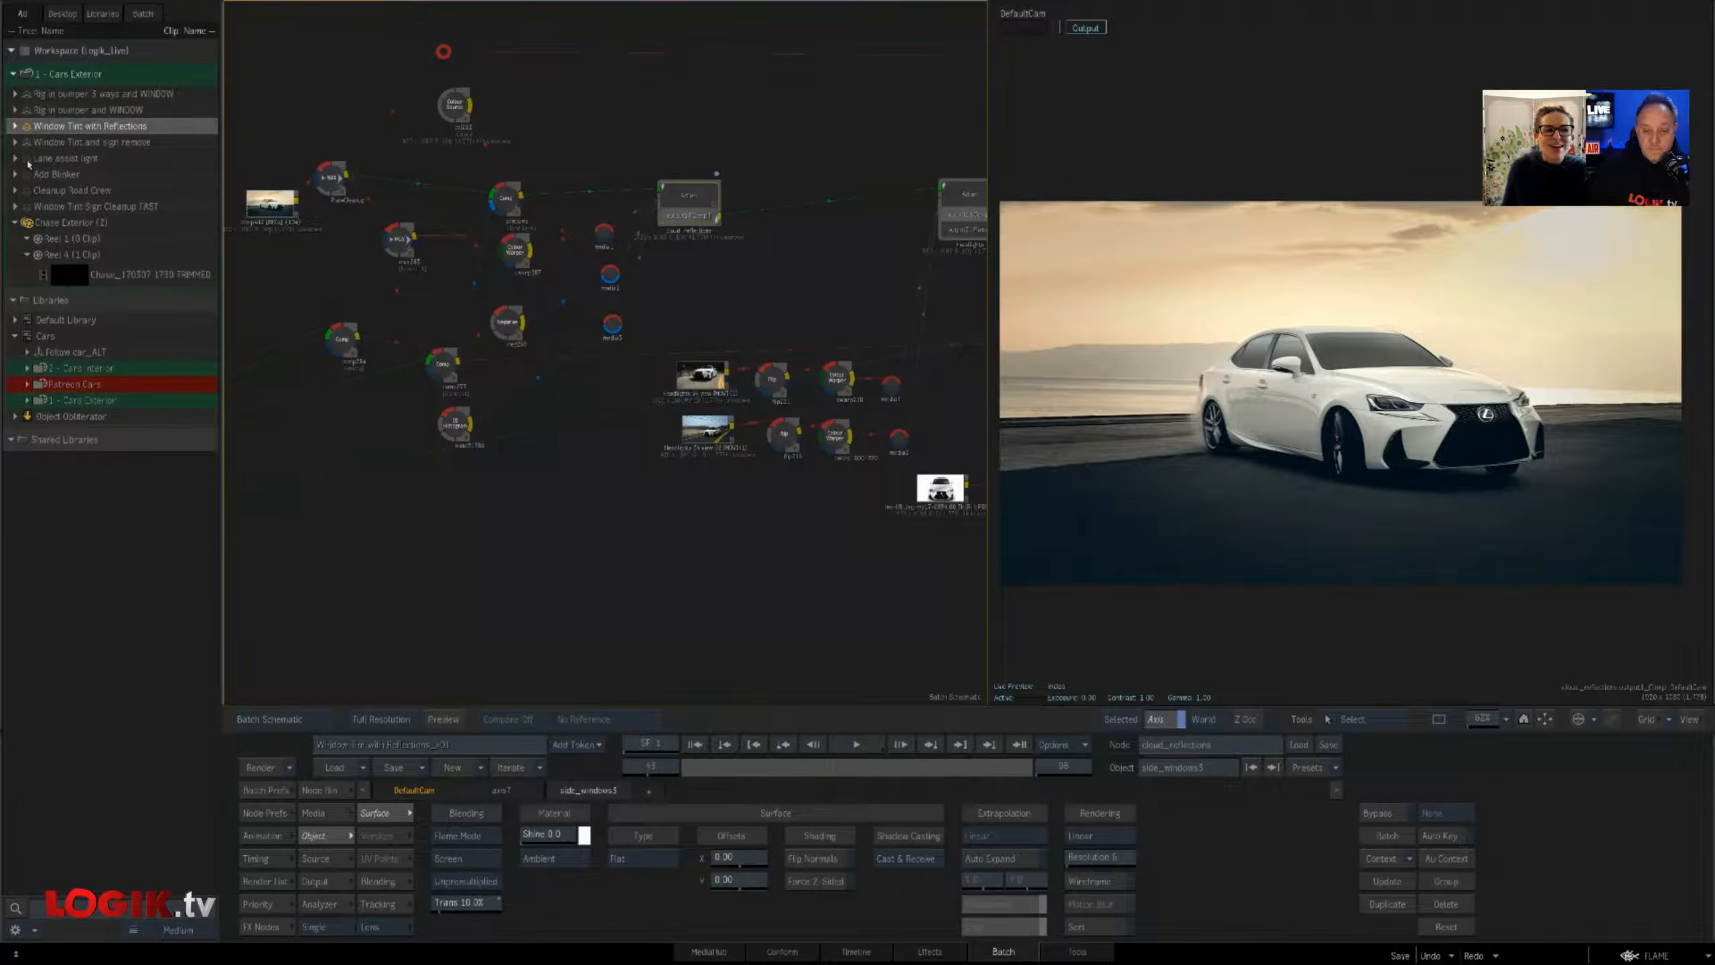
{"action": "left_click_drag", "start_coordinate": [574, 487], "coordinate": [721, 480]}
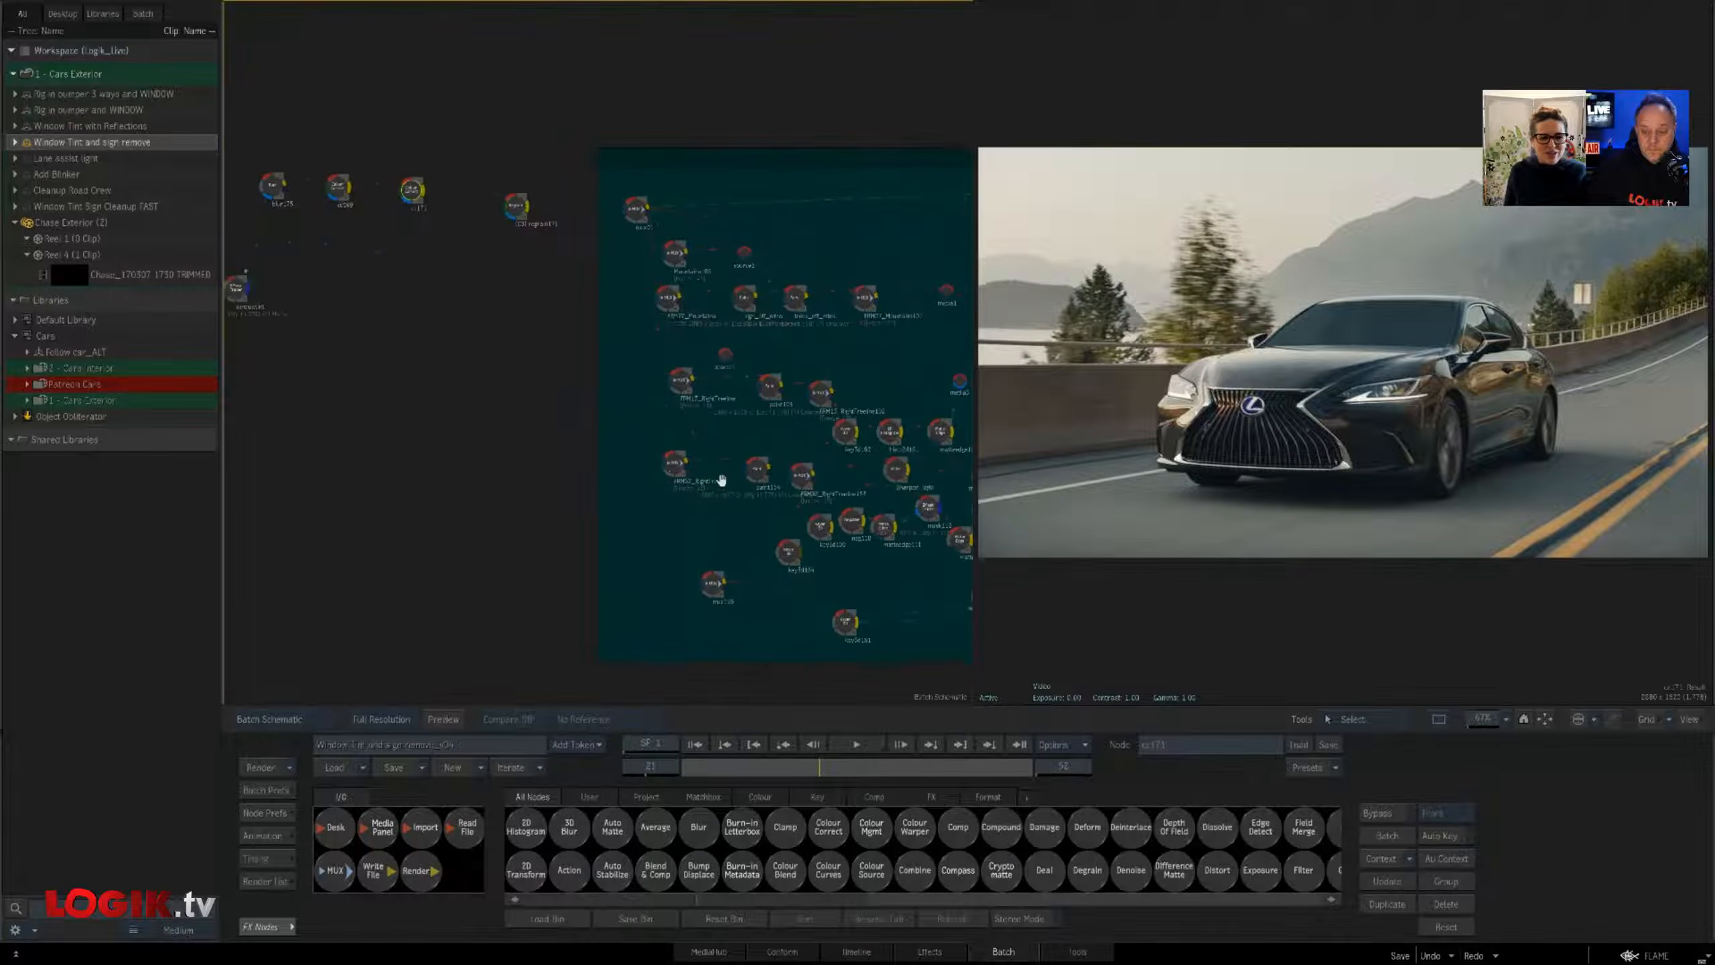
{"action": "left_click_drag", "start_coordinate": [272, 502], "coordinate": [473, 553]}
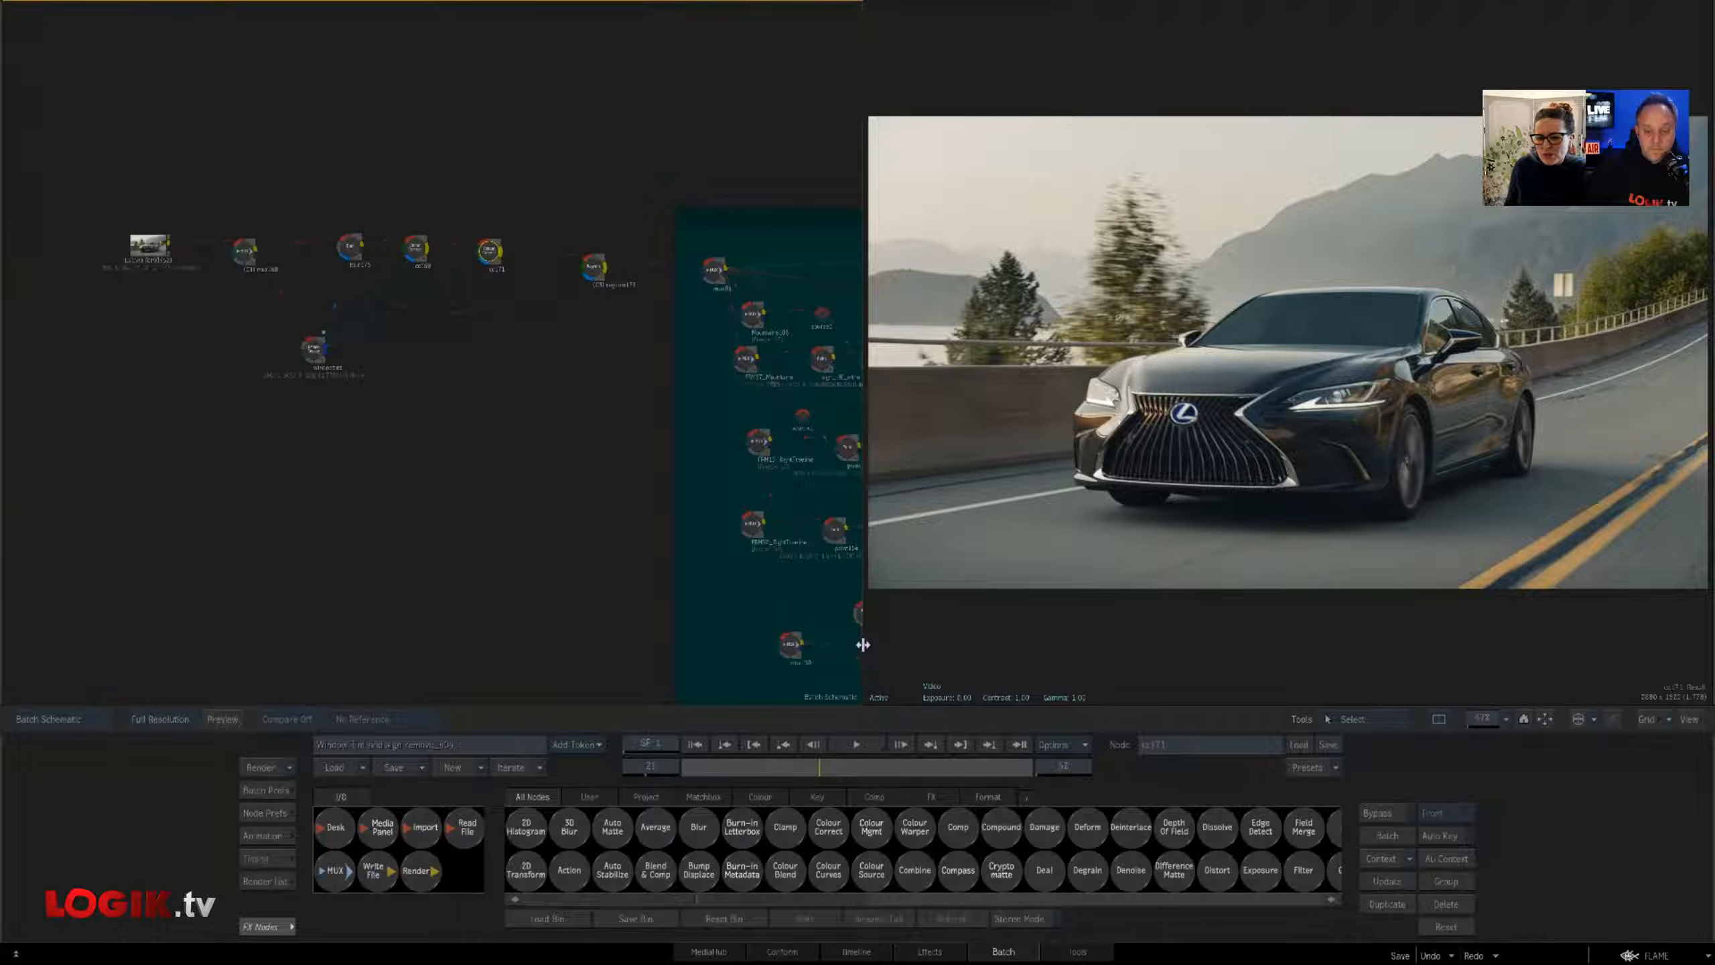
{"action": "left_click_drag", "start_coordinate": [863, 645], "coordinate": [920, 642]}
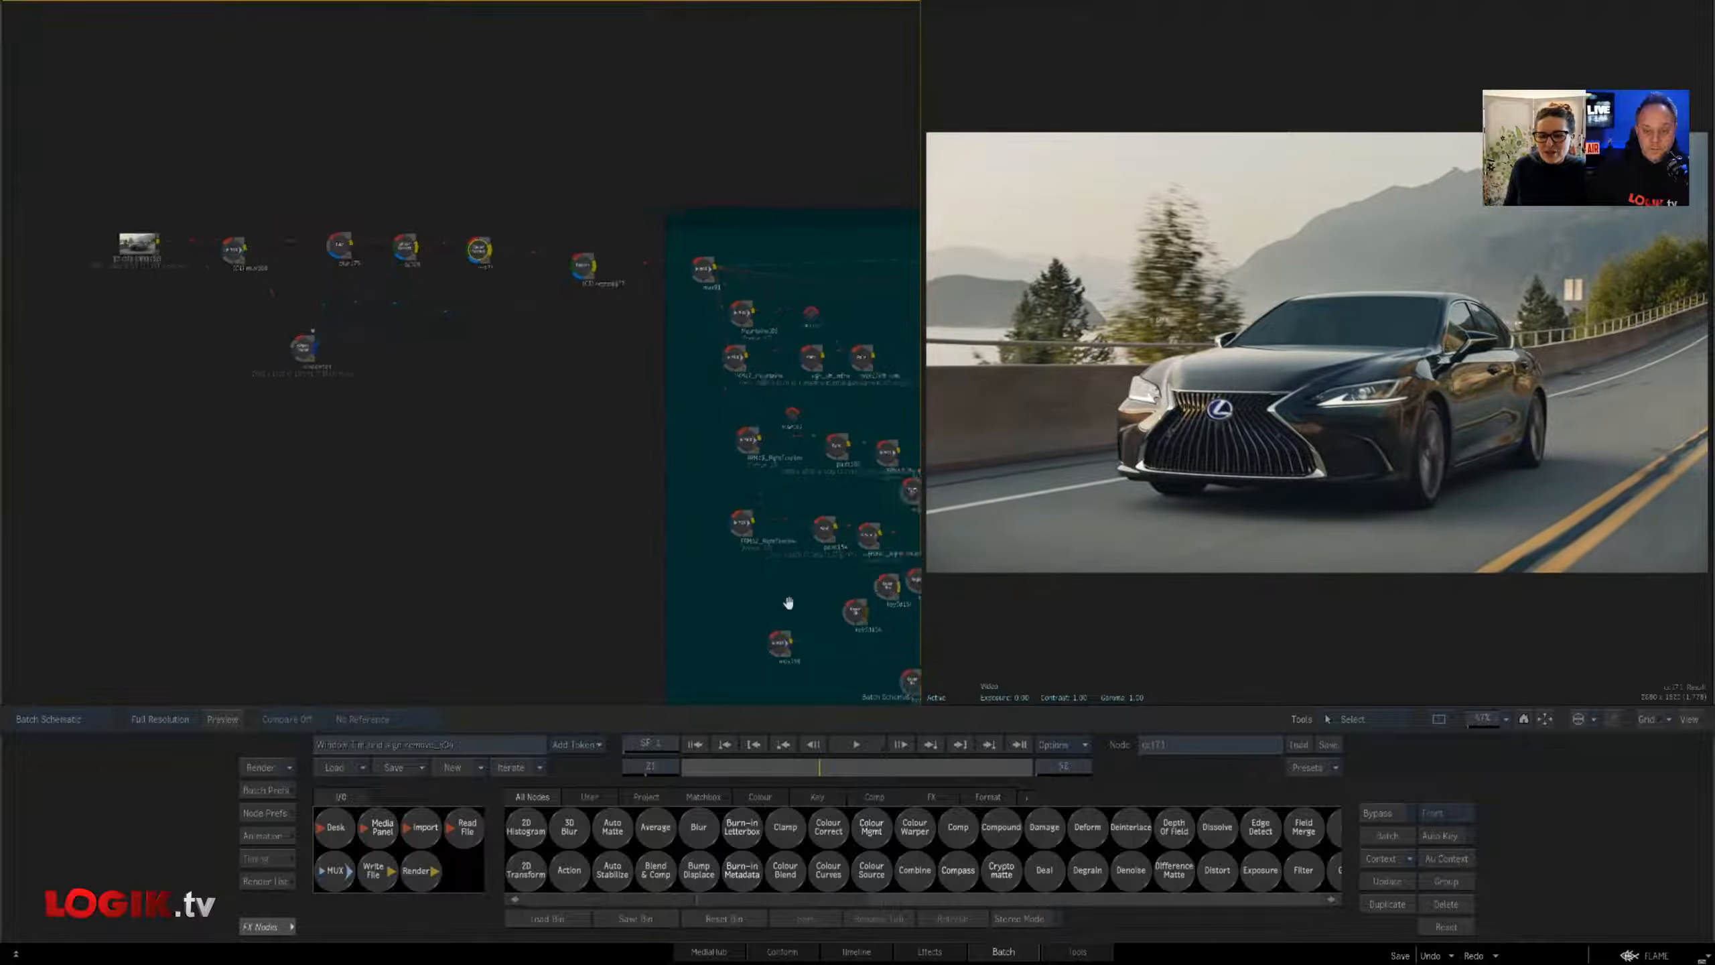
{"action": "mouse_move", "coordinate": [788, 603]}
{"action": "left_mouse_down"}
{"action": "mouse_move", "coordinate": [770, 594]}
{"action": "mouse_move", "coordinate": [788, 612]}
{"action": "left_mouse_up"}
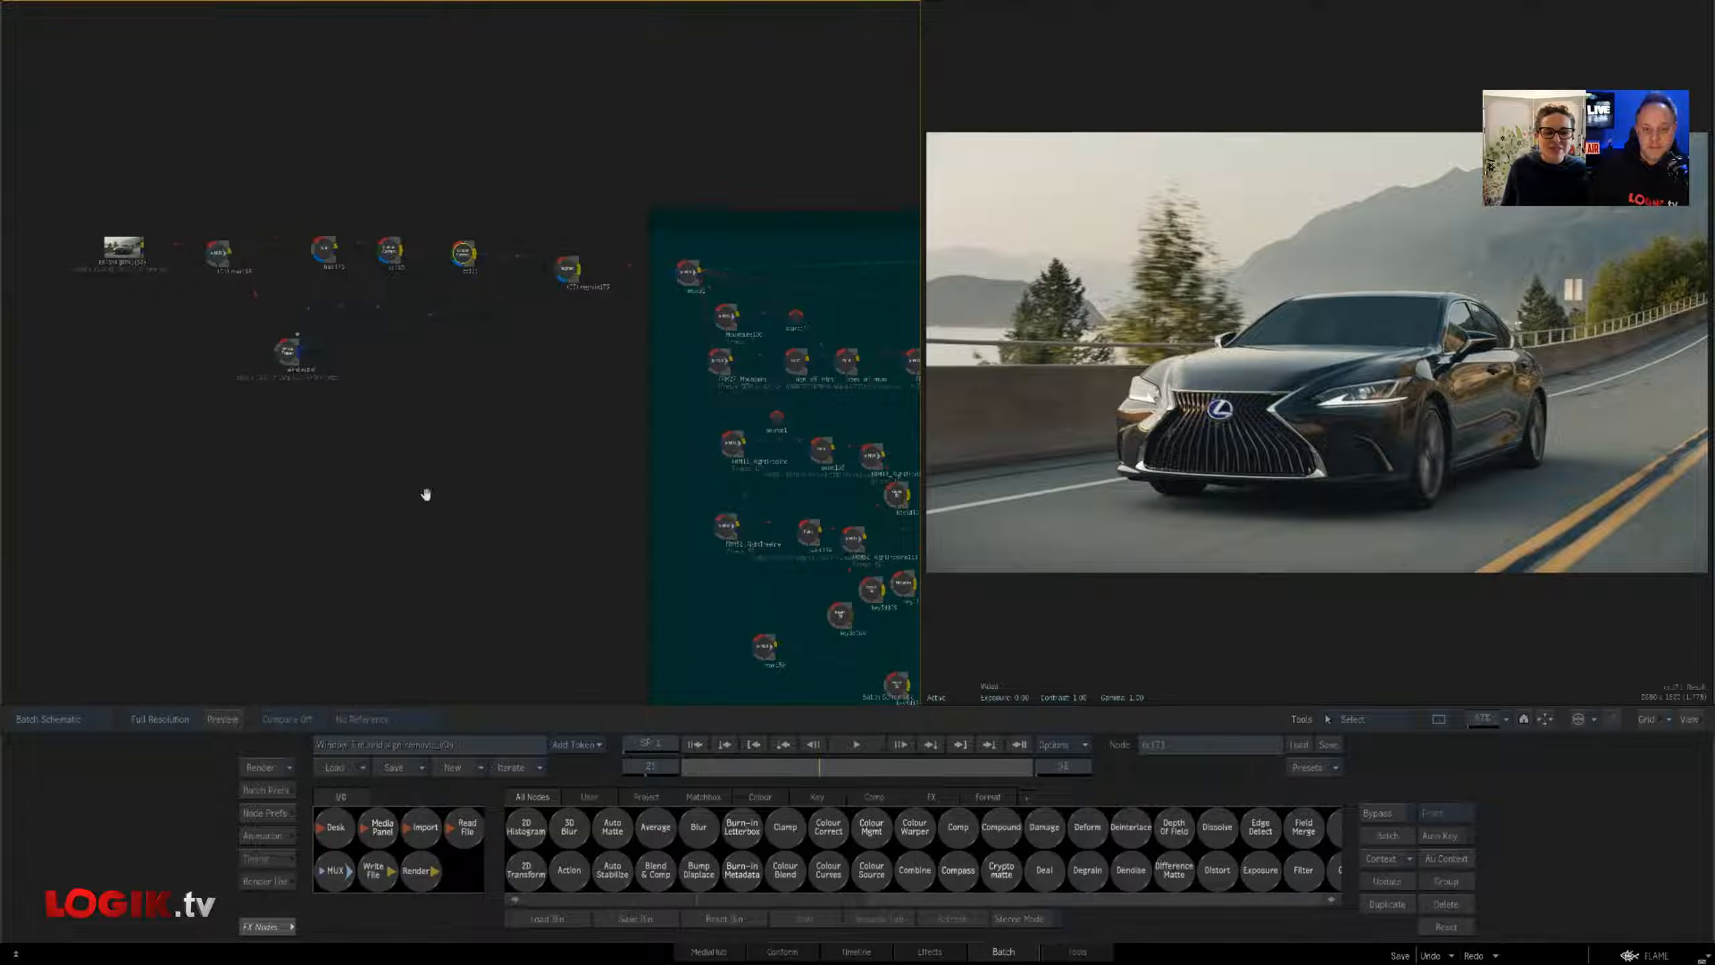
{"action": "left_click_drag", "start_coordinate": [424, 493], "coordinate": [427, 486]}
{"action": "left_click_drag", "start_coordinate": [618, 513], "coordinate": [602, 513]}
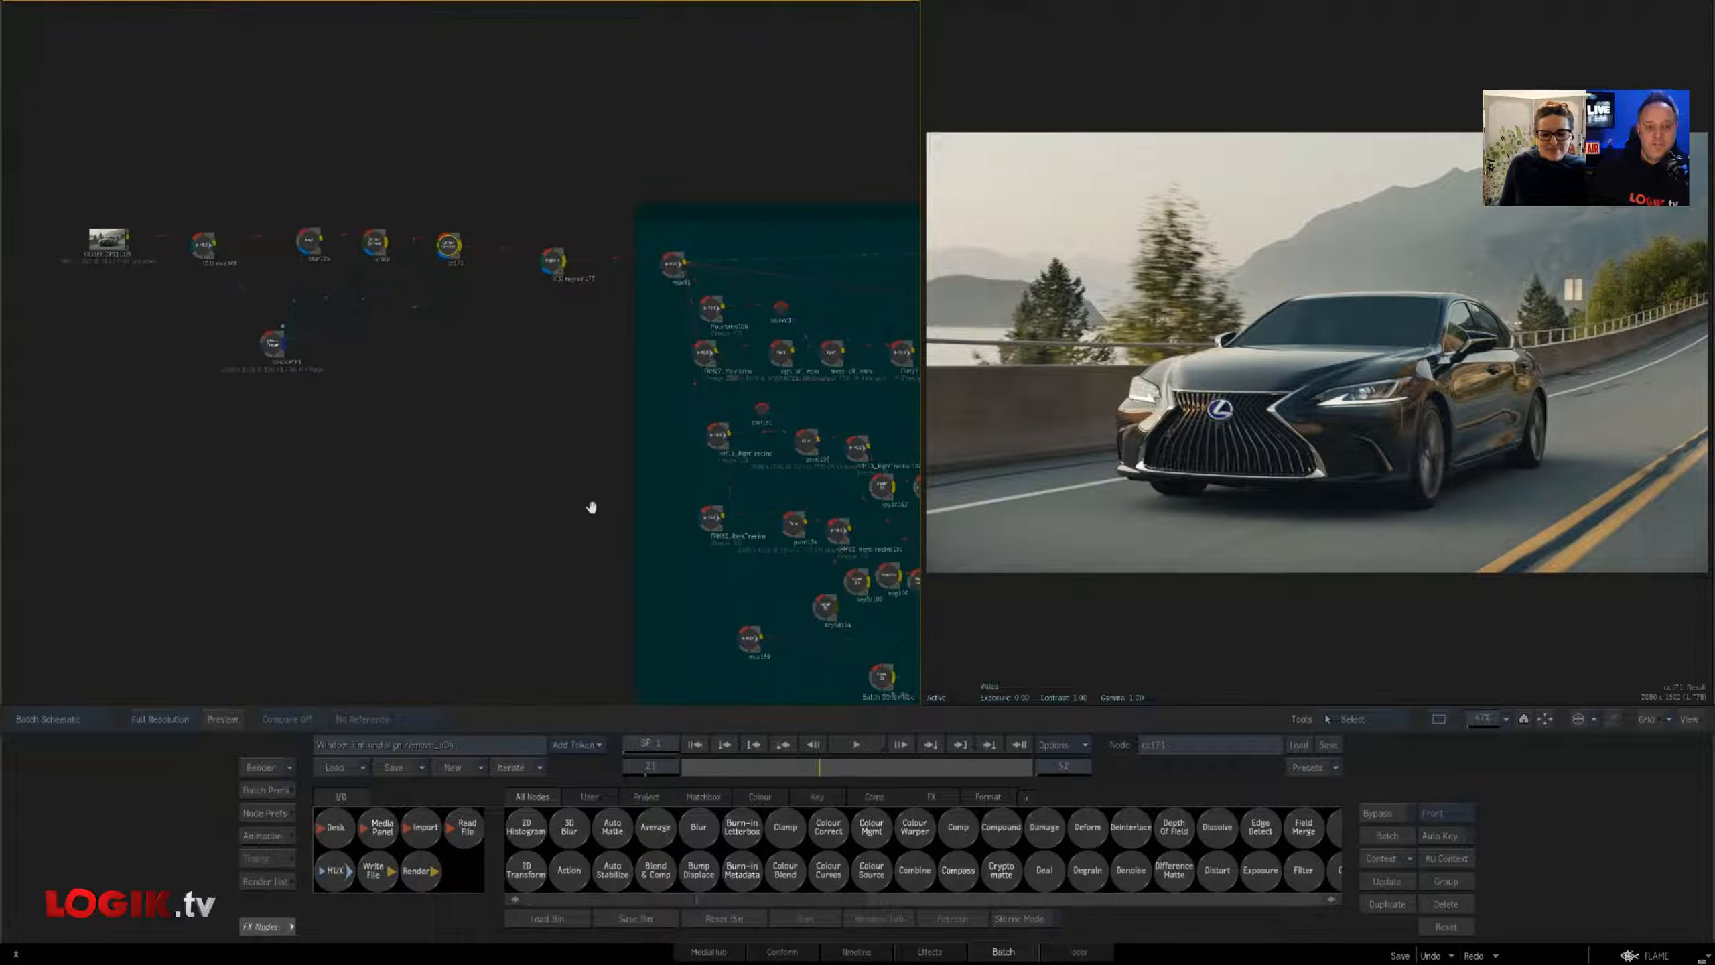
View the original plate of the black car through Context 1 and scrub through the shot
{"action": "mouse_move", "coordinate": [1, 496]}
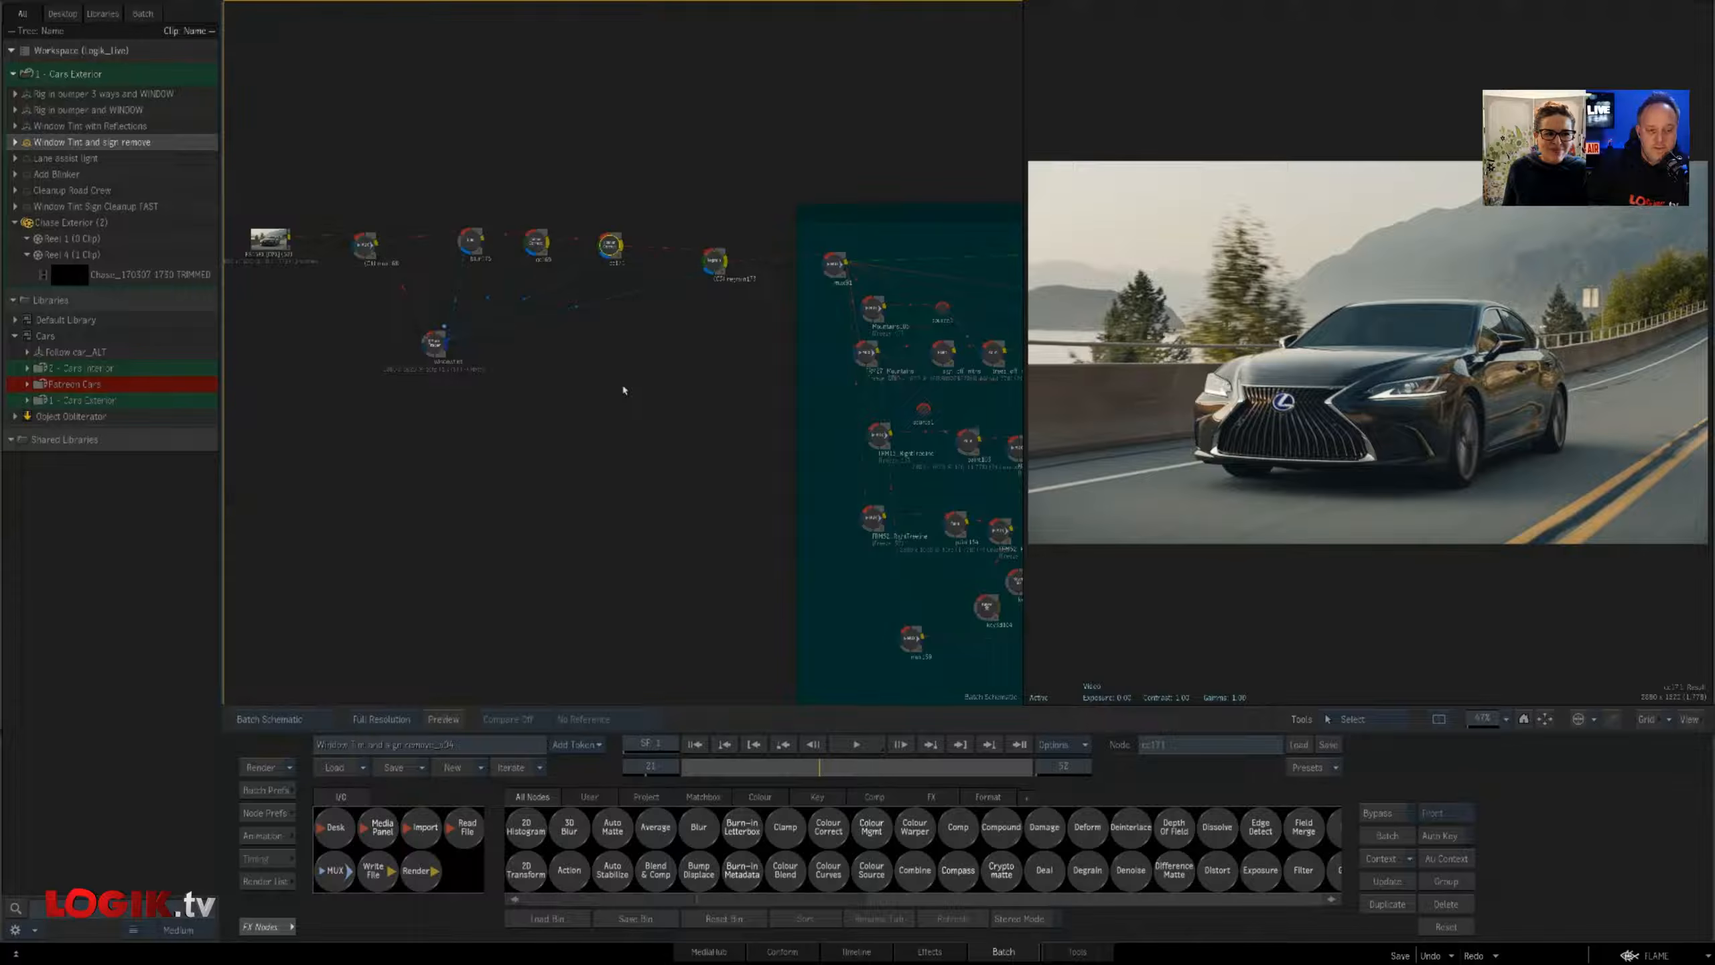
{"action": "mouse_move", "coordinate": [1, 590]}
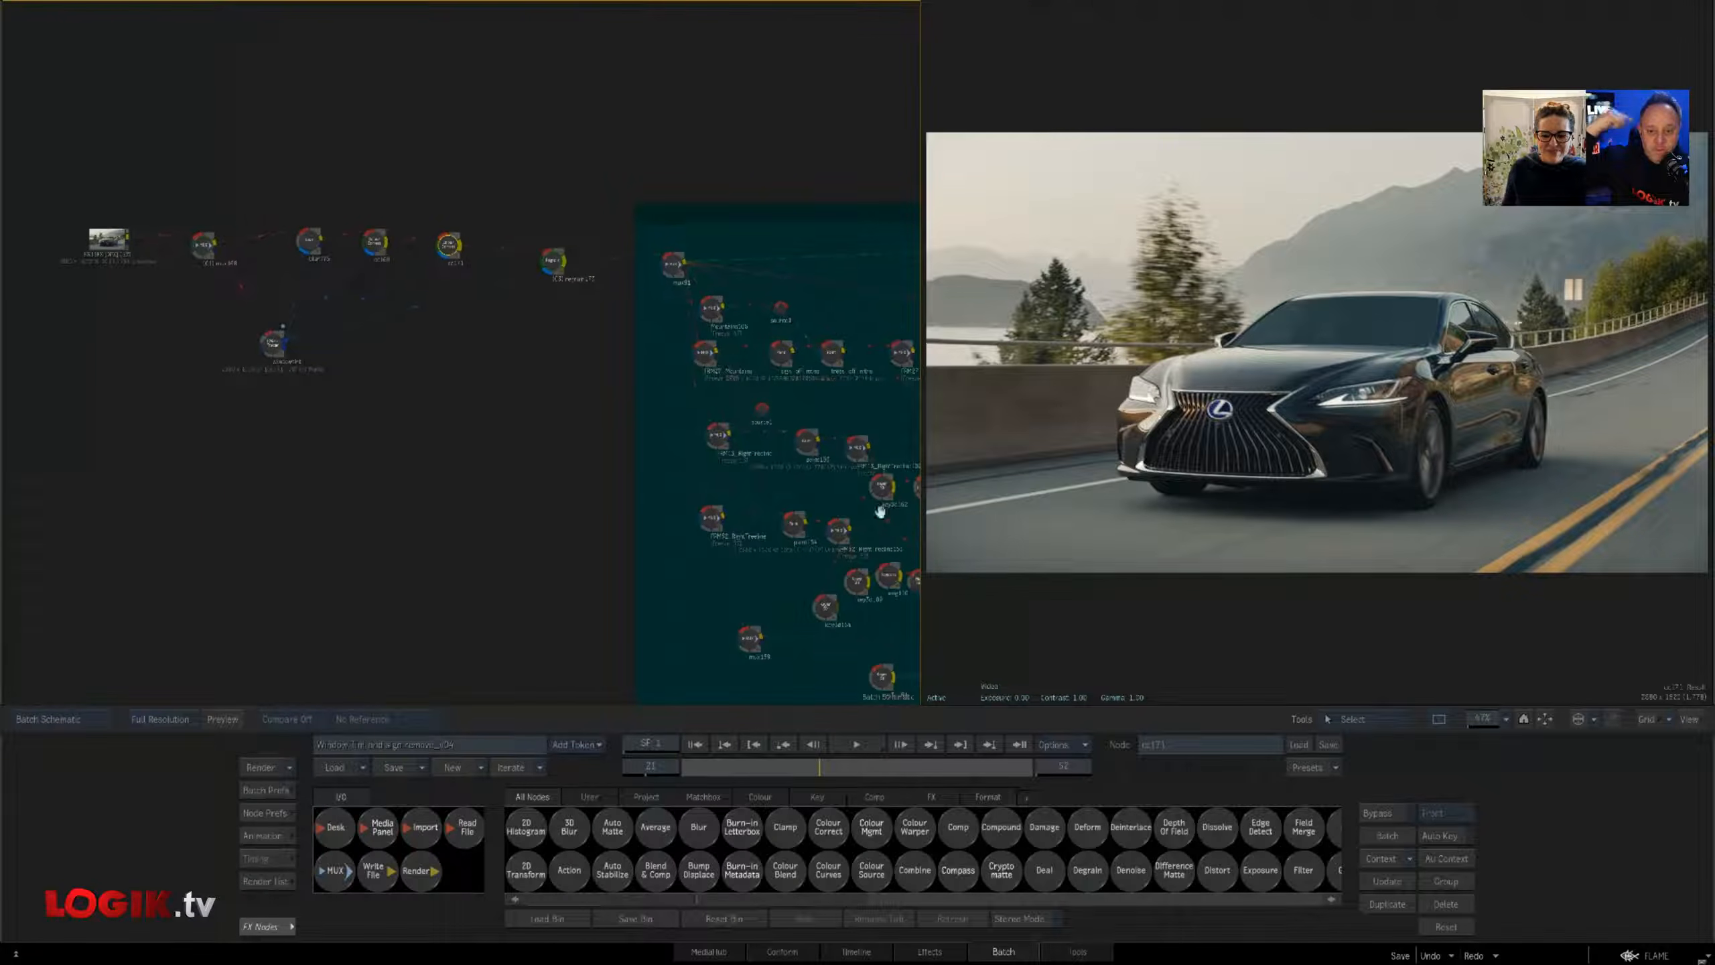
{"action": "left_click_drag", "start_coordinate": [718, 540], "coordinate": [657, 551]}
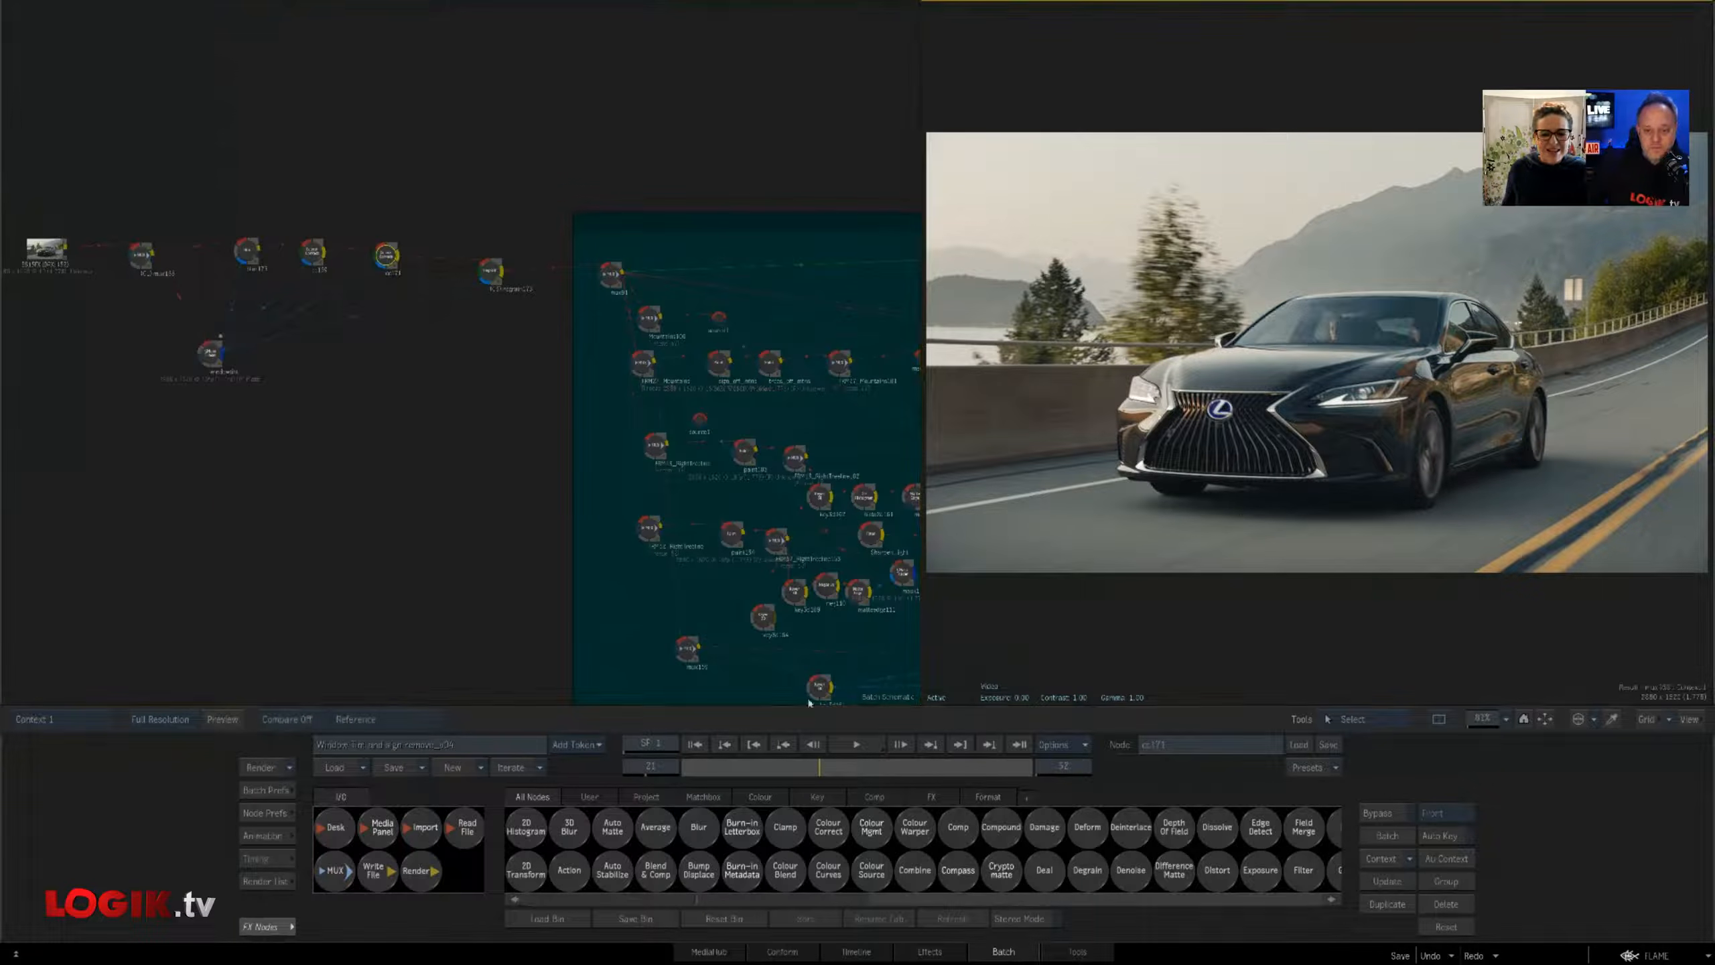
{"action": "left_click_drag", "start_coordinate": [700, 774], "coordinate": [820, 778]}
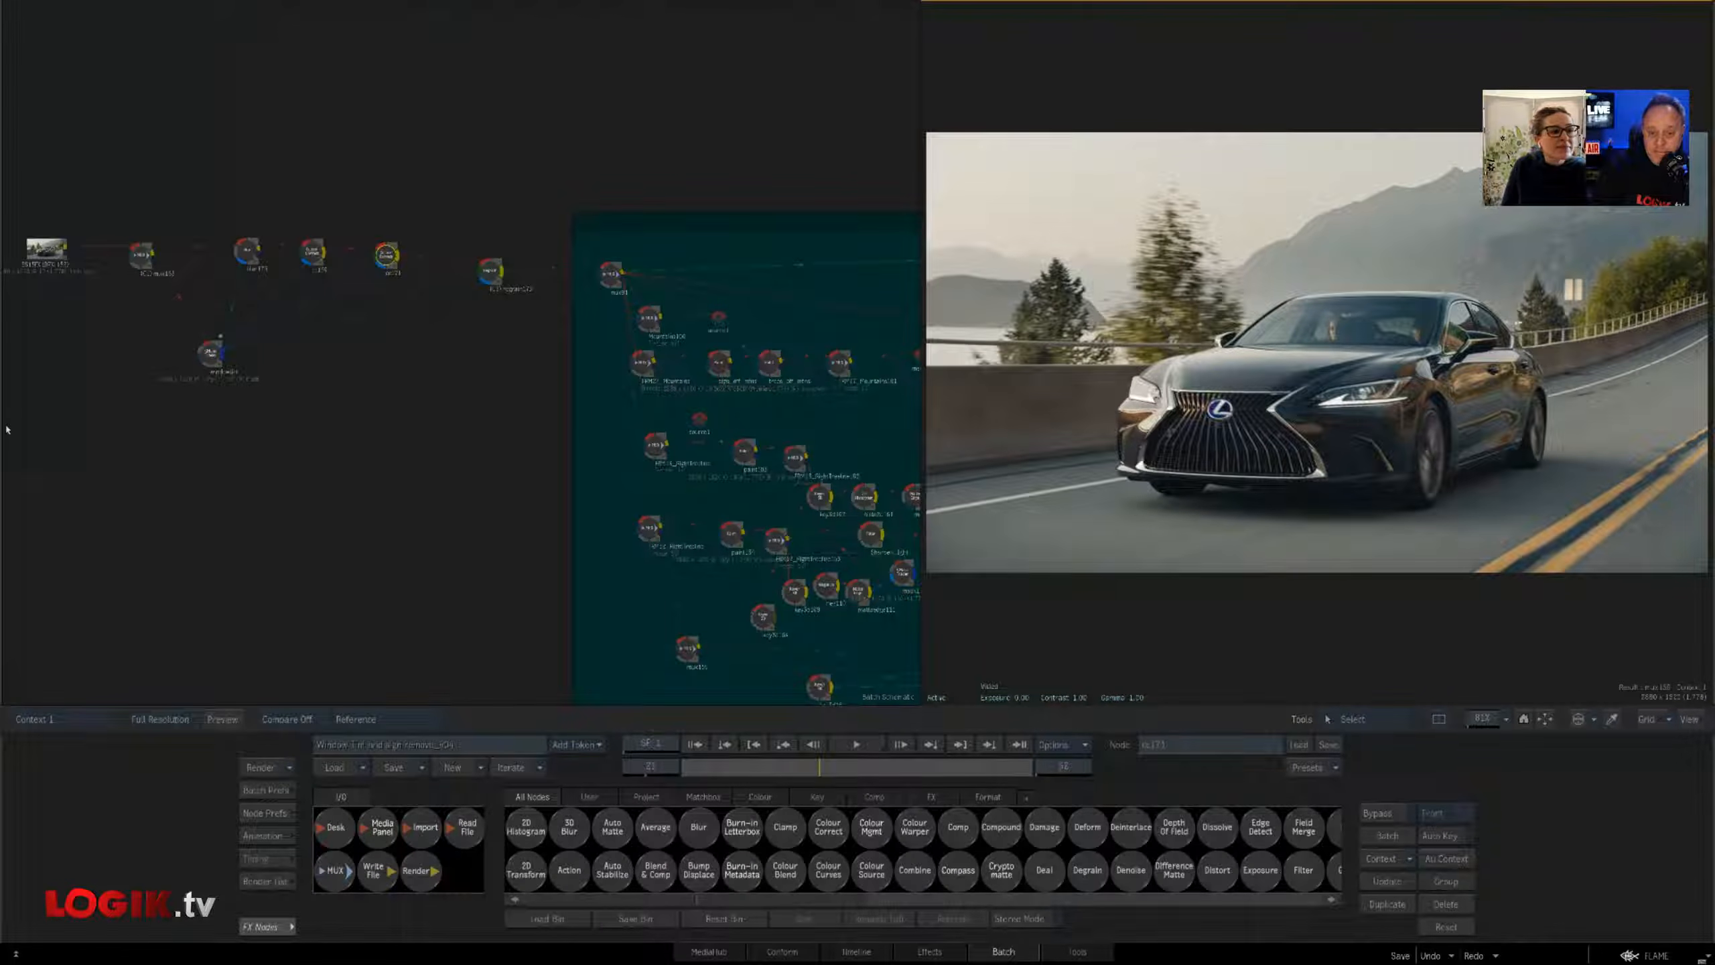
Reopen the Window Tint with Reflections batch and bring its Action nodes into view
{"action": "mouse_move", "coordinate": [1, 429]}
{"action": "double_click", "coordinate": [88, 126]}
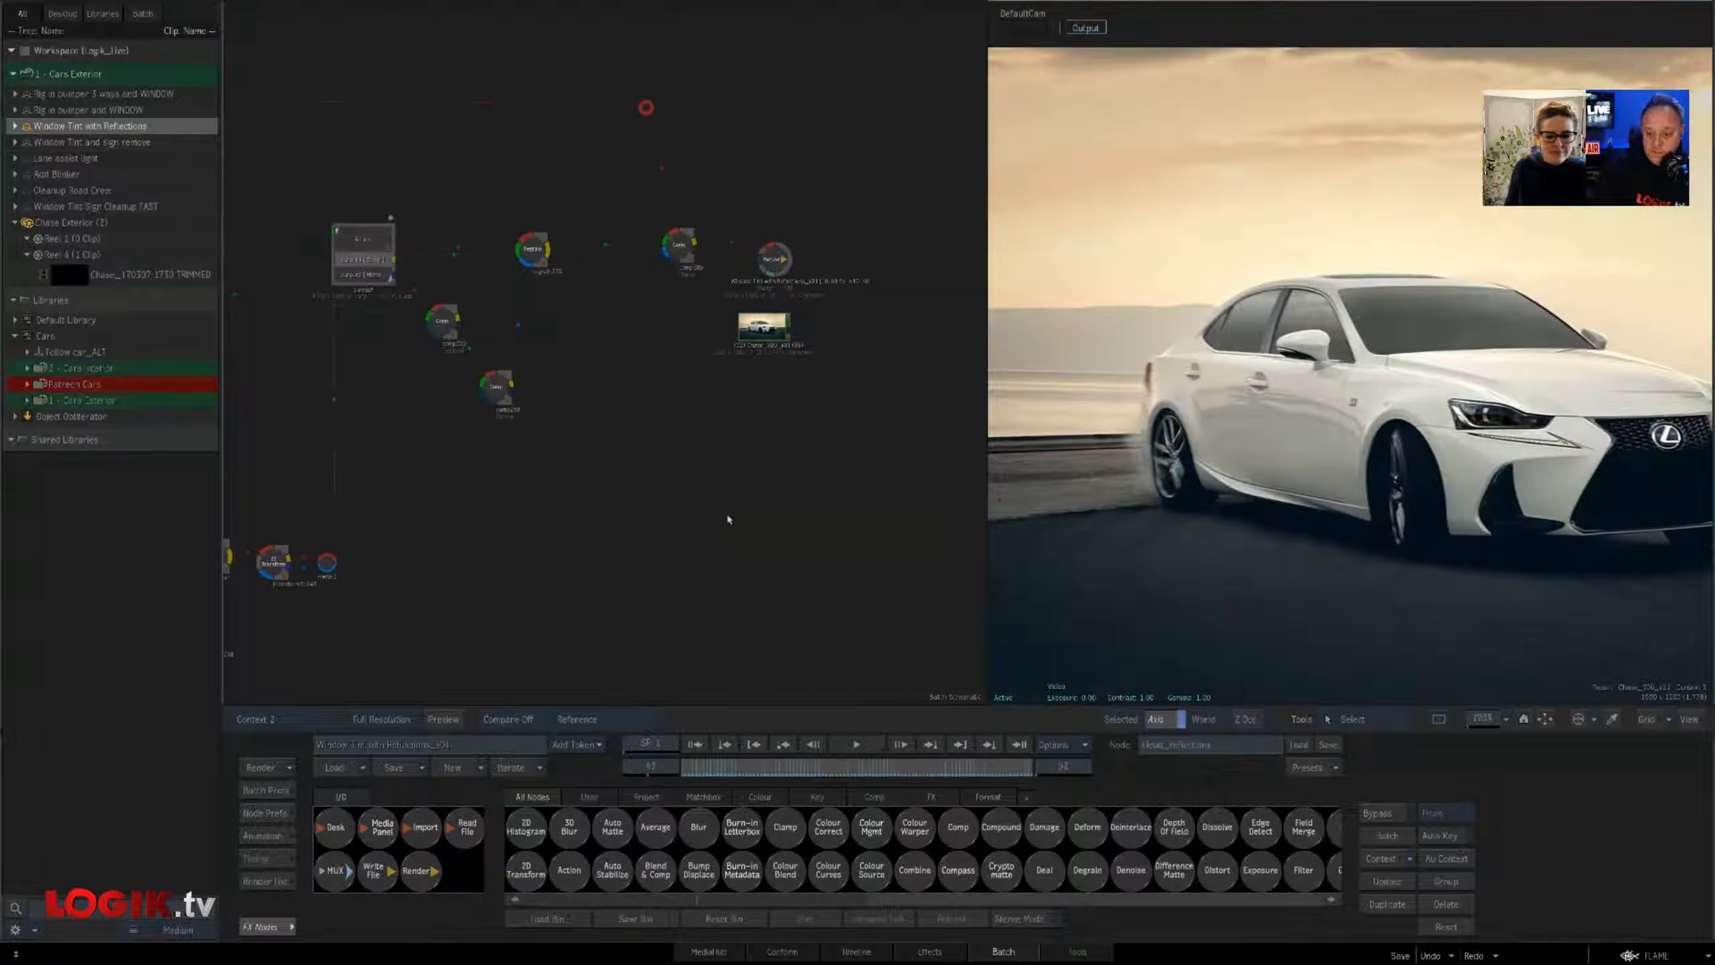
{"action": "left_click_drag", "start_coordinate": [745, 552], "coordinate": [984, 575]}
{"action": "left_click_drag", "start_coordinate": [677, 572], "coordinate": [891, 566]}
{"action": "left_click_drag", "start_coordinate": [773, 569], "coordinate": [861, 554]}
Compare the white car in Context 1 and Context 2 by switching between them repeatedly
{"action": "key", "text": "1"}
{"action": "key", "text": "2"}
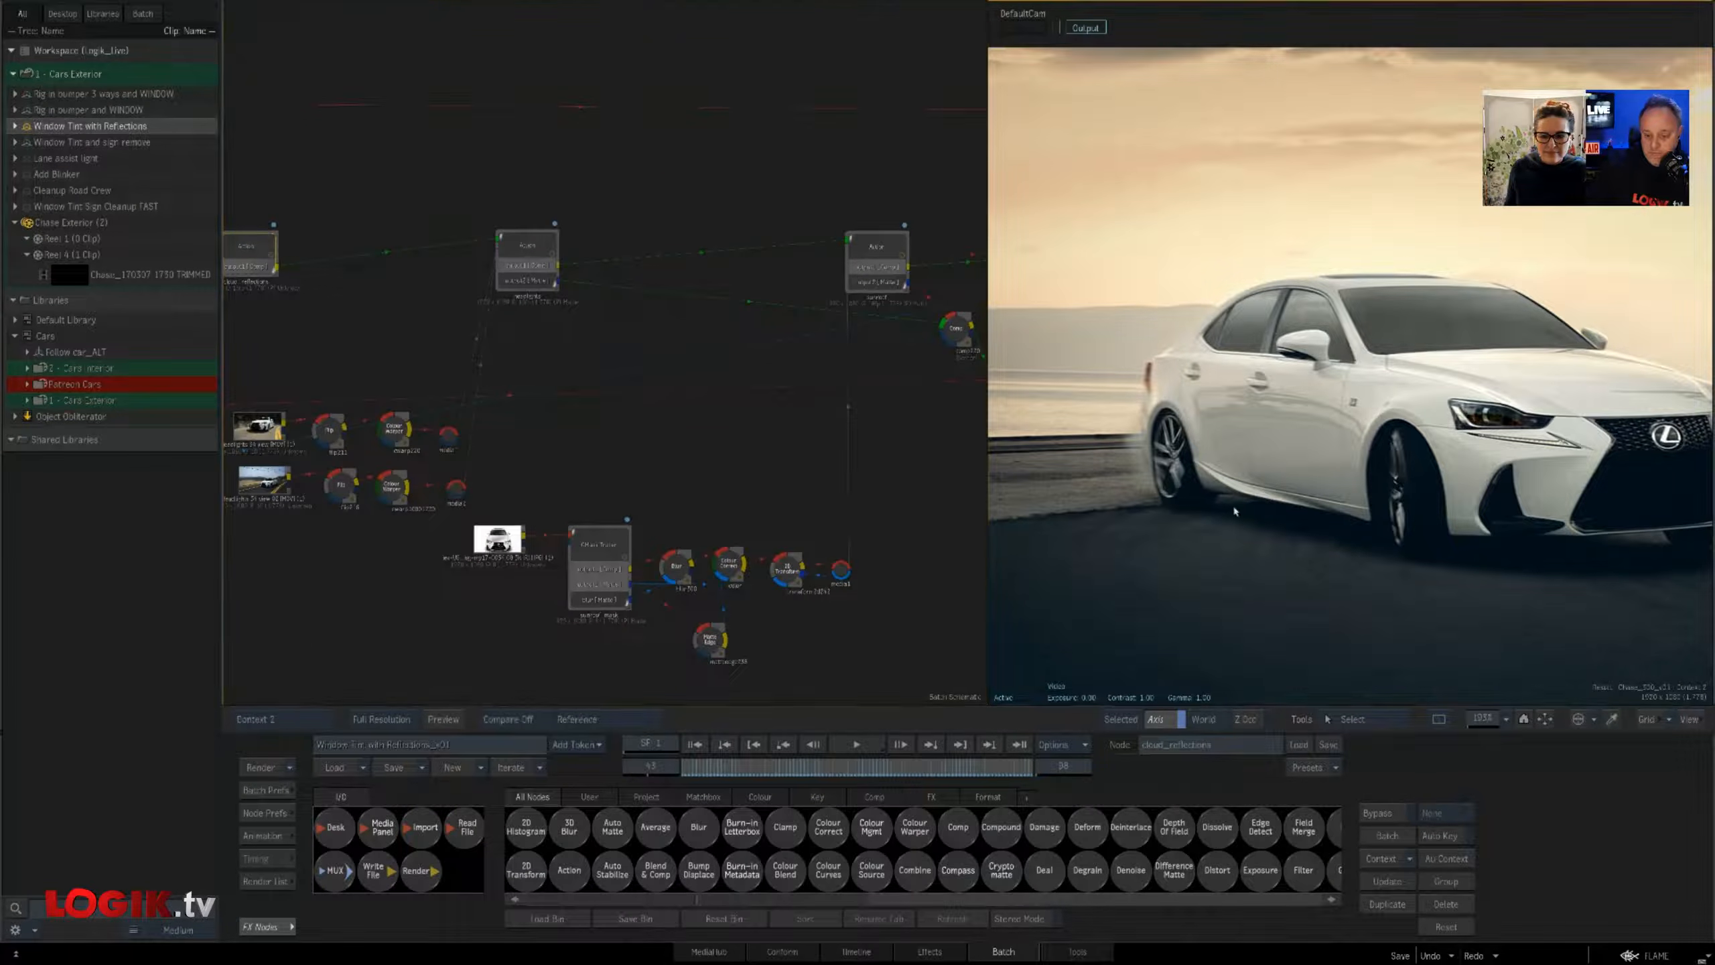
{"action": "key", "text": "1"}
{"action": "key", "text": "2"}
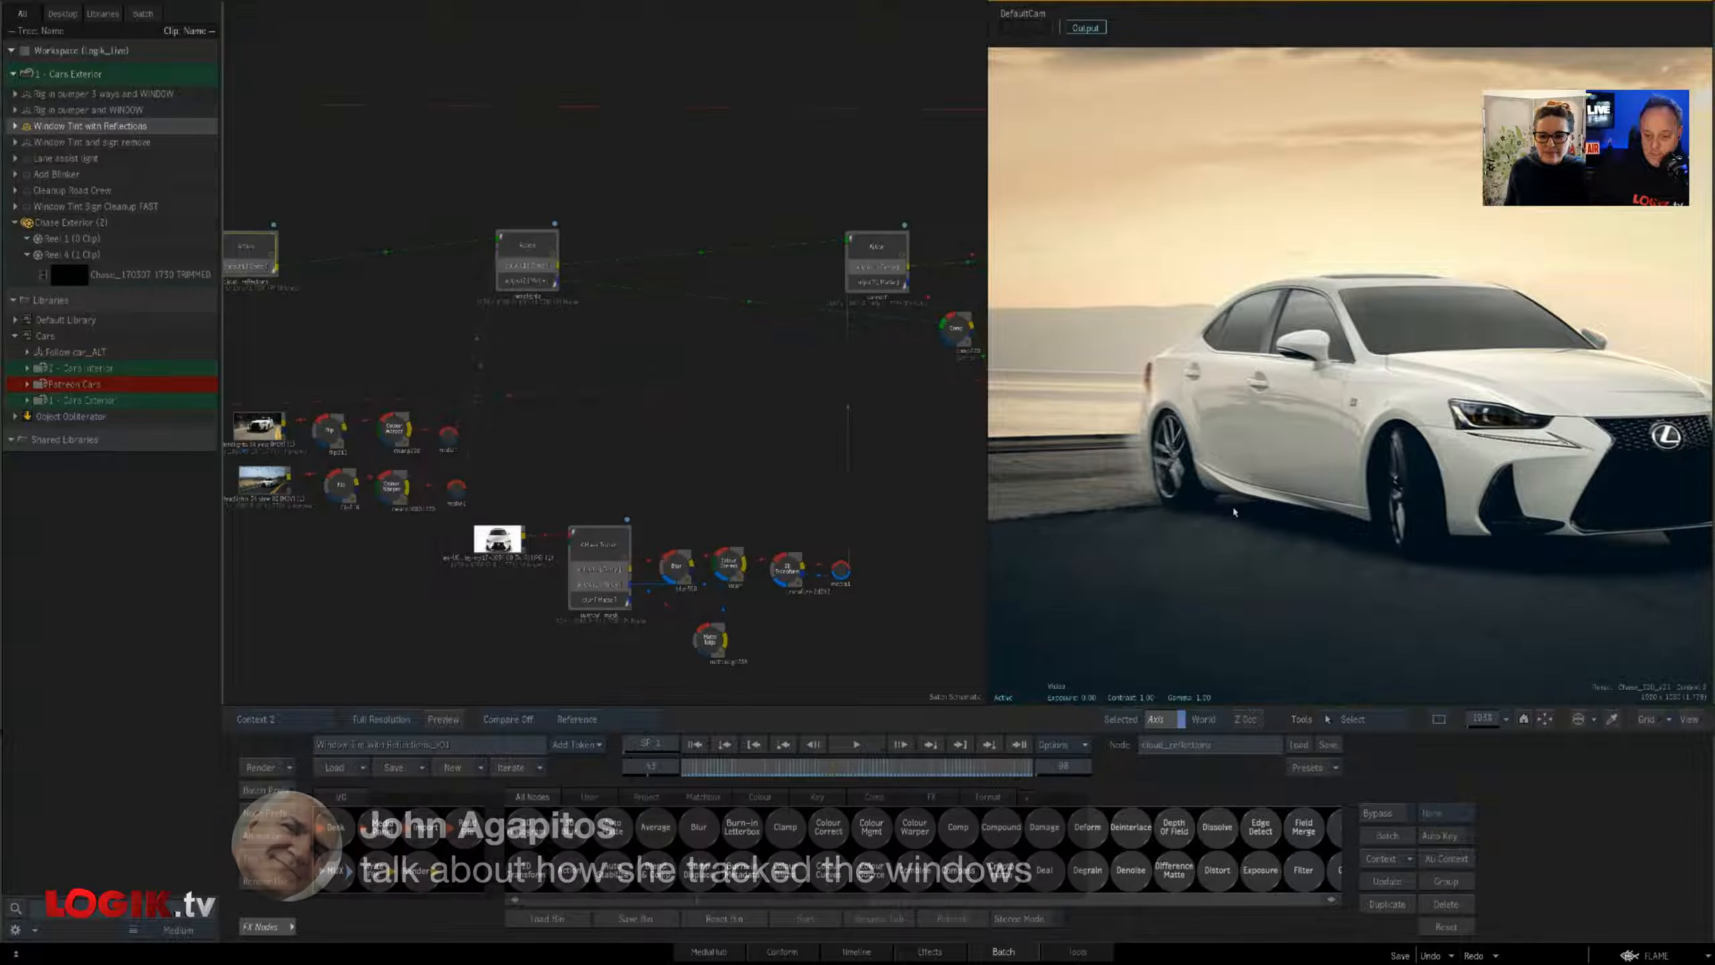
{"action": "left_click_drag", "start_coordinate": [1254, 535], "coordinate": [1180, 538]}
{"action": "key", "text": "1"}
{"action": "key", "text": "2"}
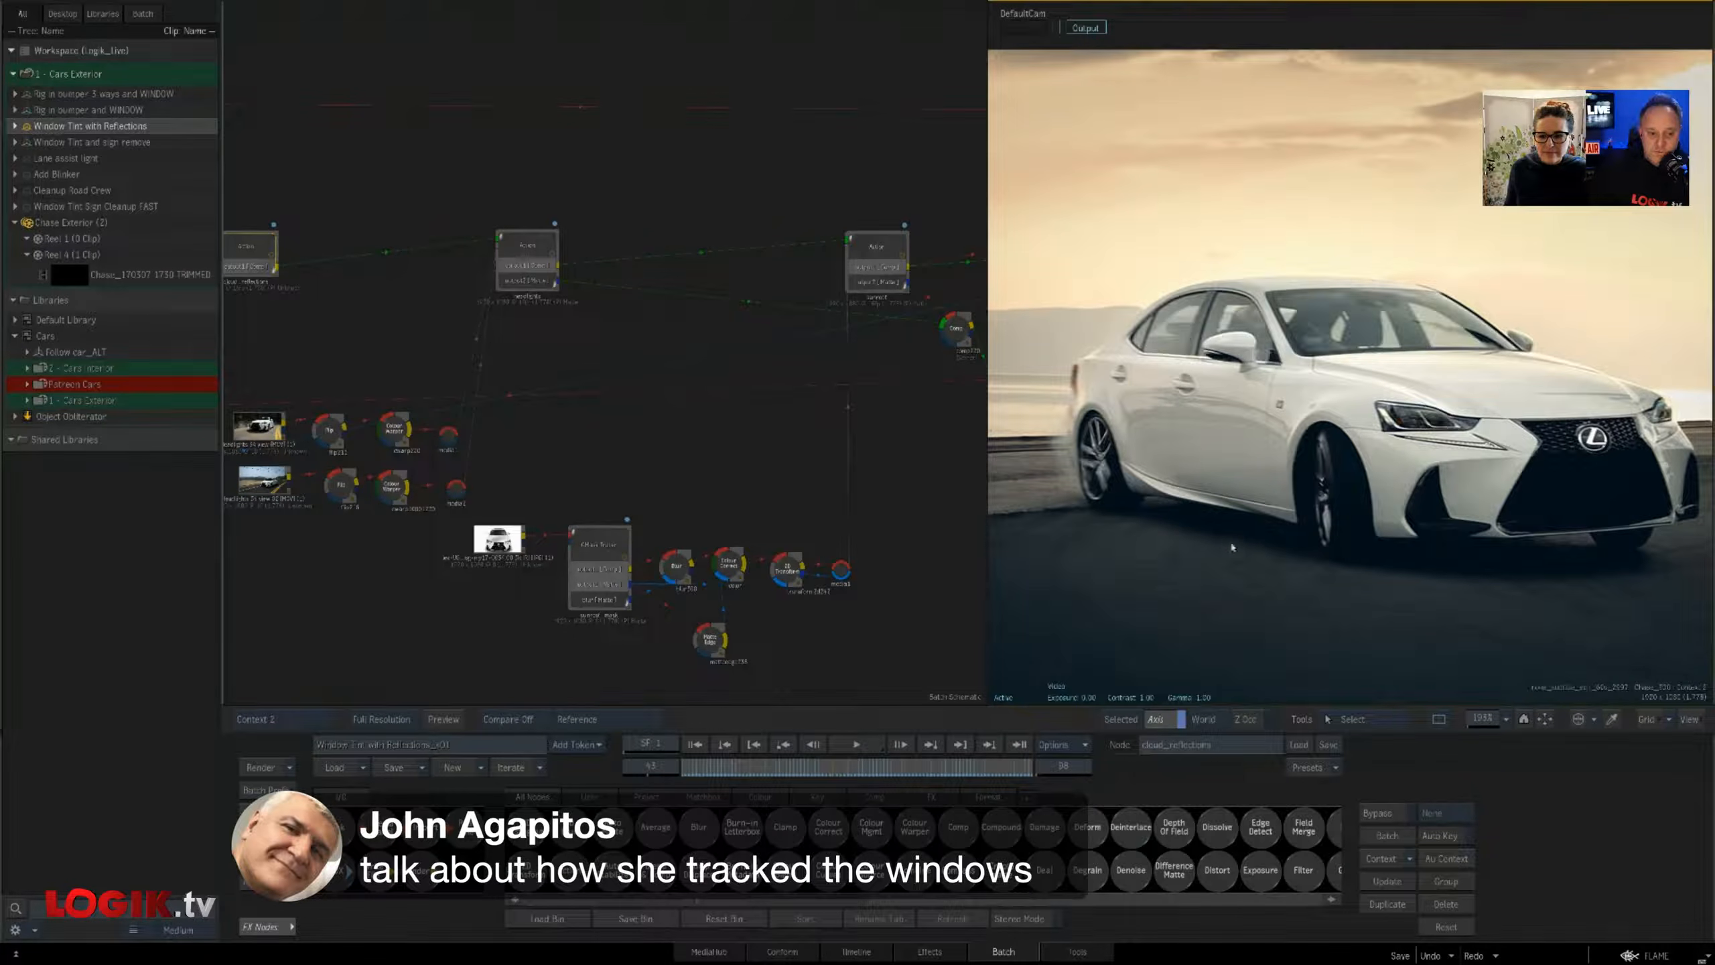
{"action": "key", "text": "1"}
{"action": "key", "text": "2"}
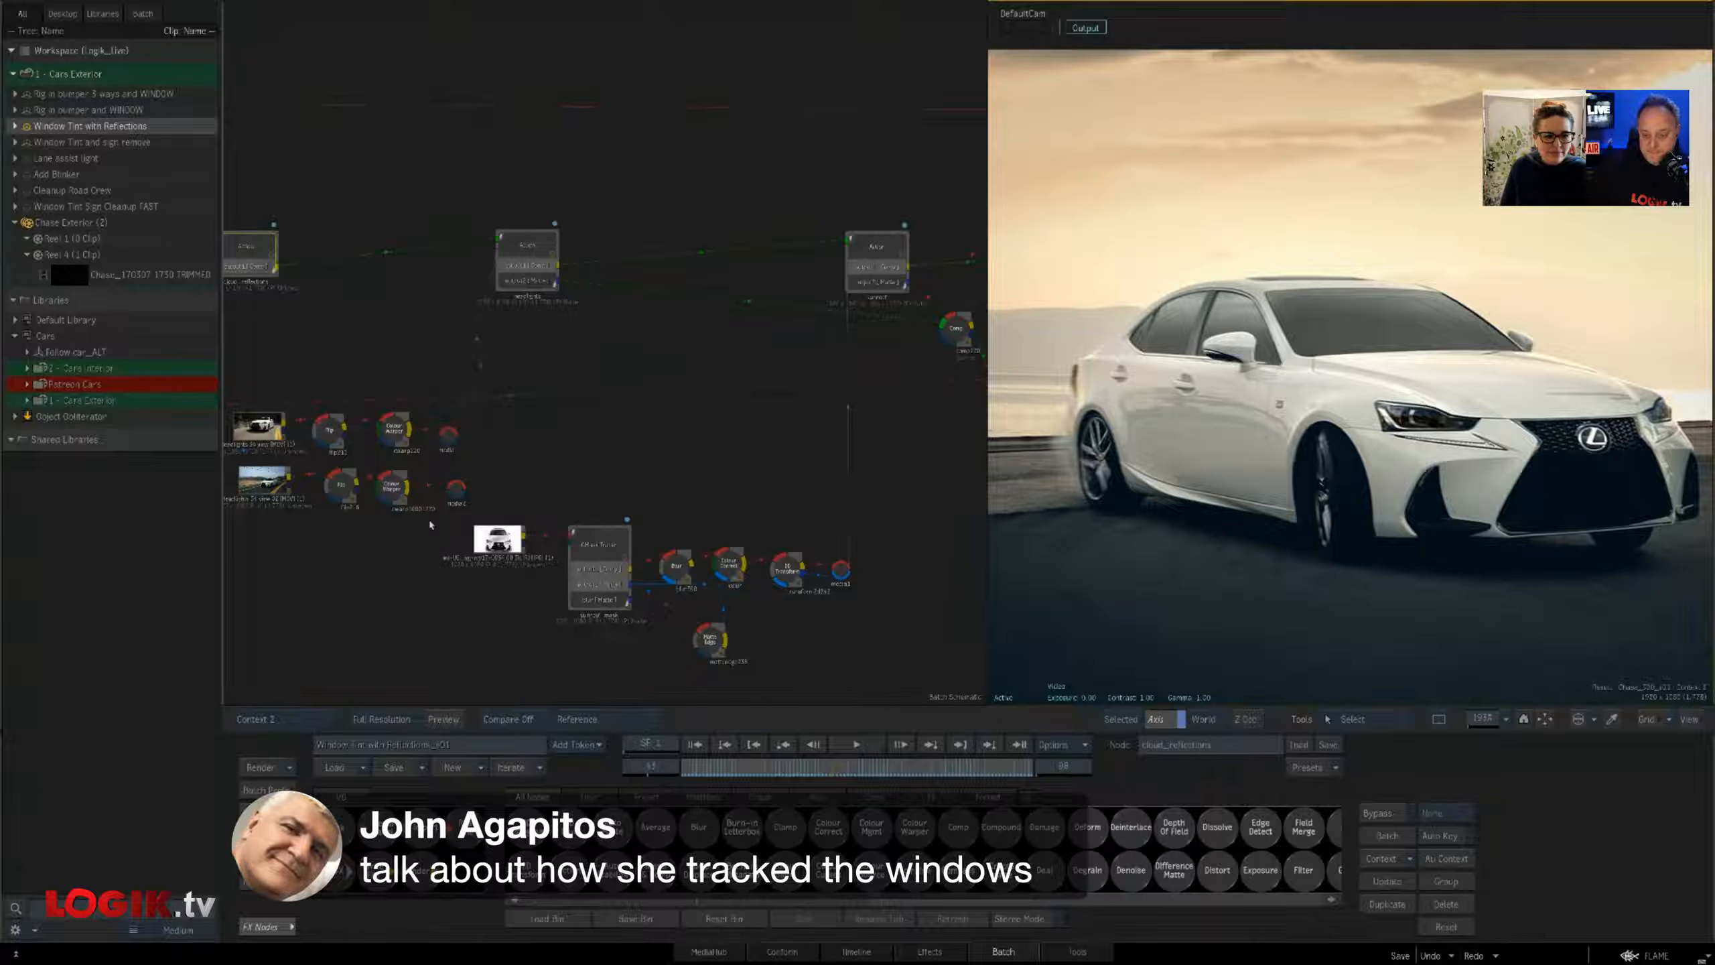
Enter the CarRotoShapes node's GMask Tracer schematic and select the B_pillar mask
{"action": "mouse_move", "coordinate": [1, 545]}
{"action": "left_click_drag", "start_coordinate": [277, 554], "coordinate": [498, 552]}
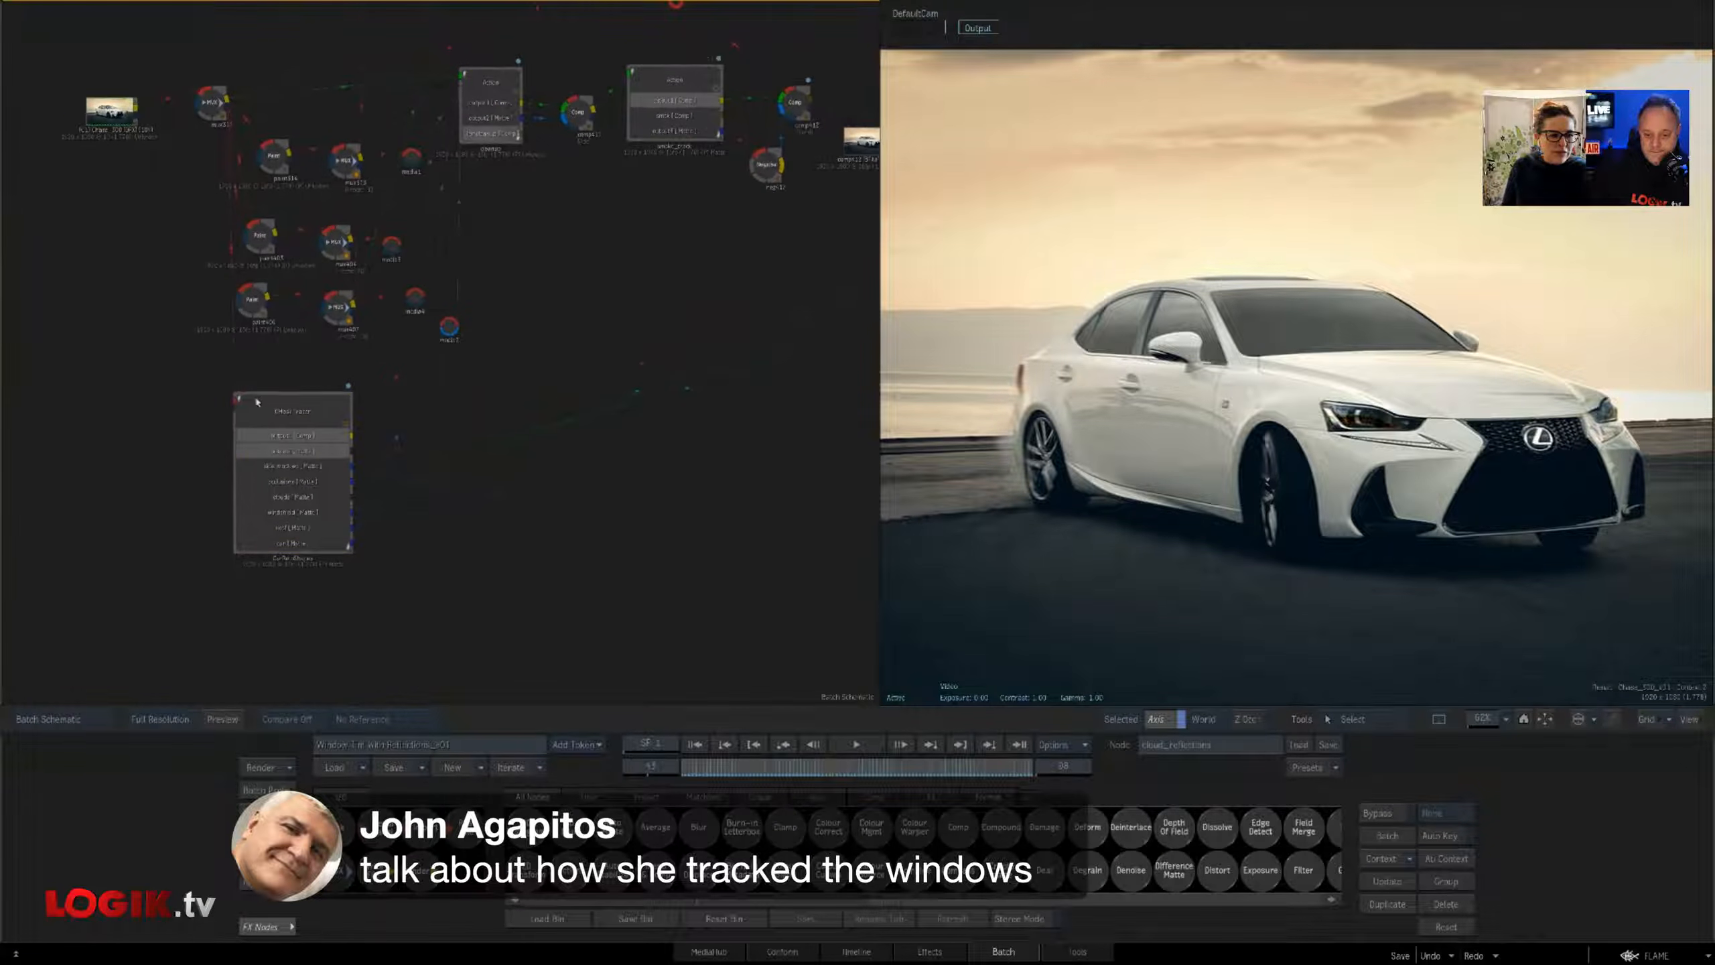
{"action": "left_click", "coordinate": [258, 403]}
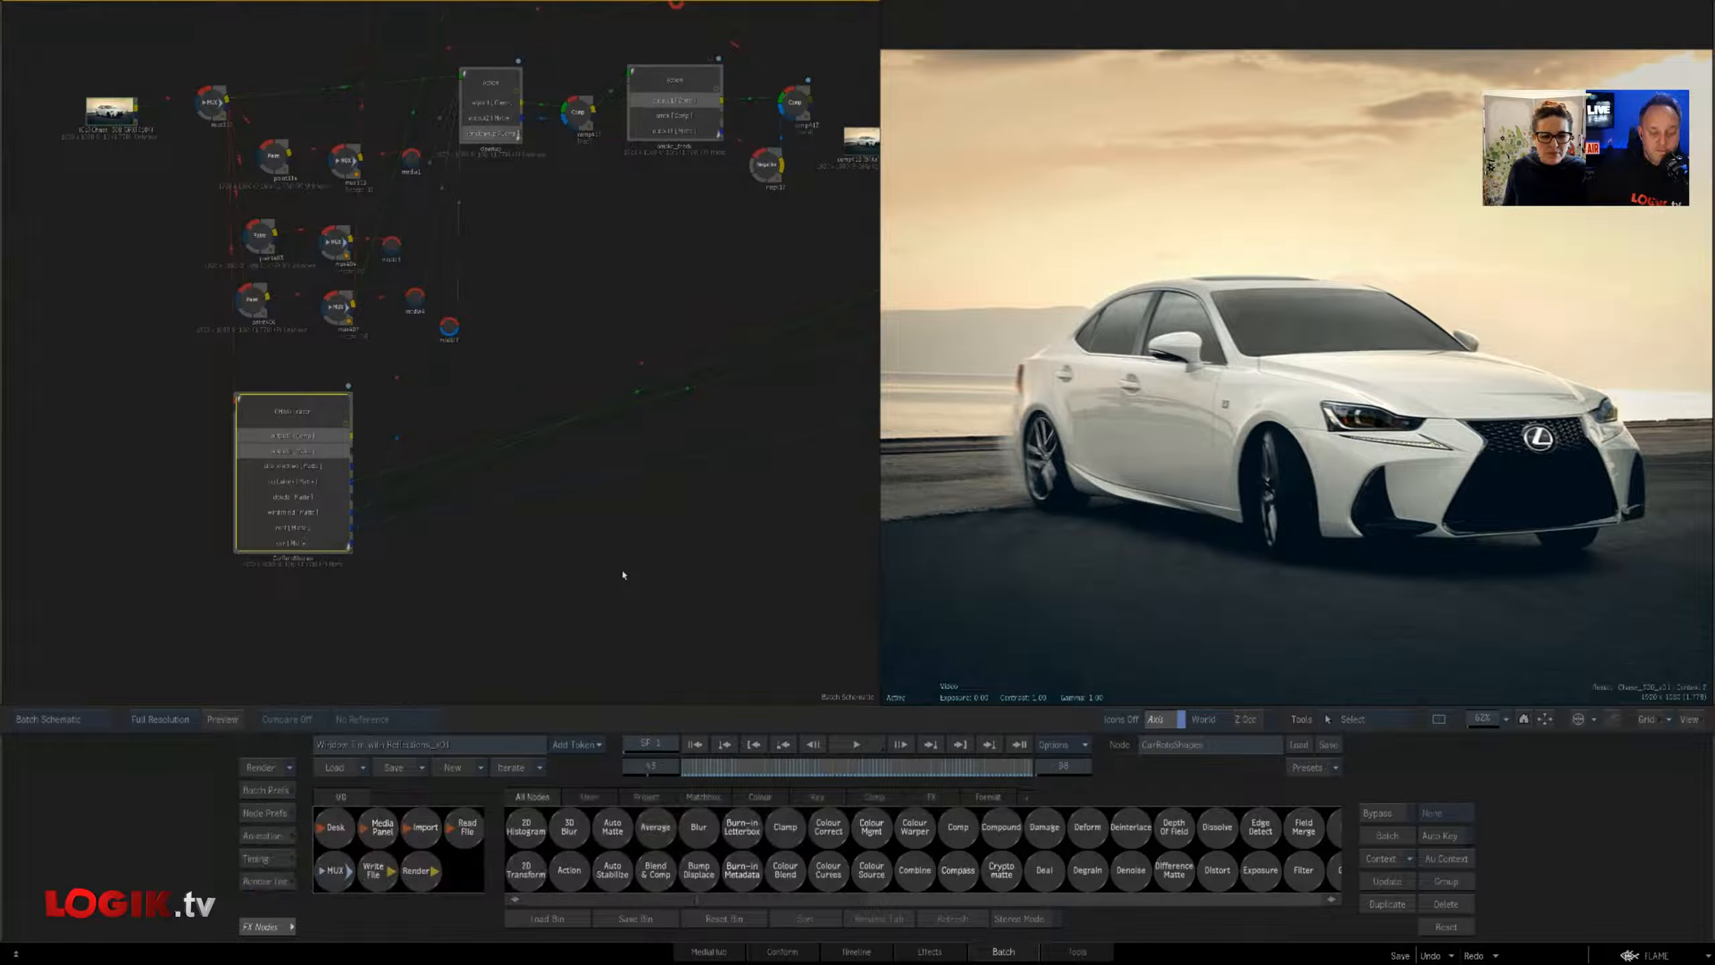
{"action": "key", "text": "grave"}
{"action": "left_click", "coordinate": [408, 478]}
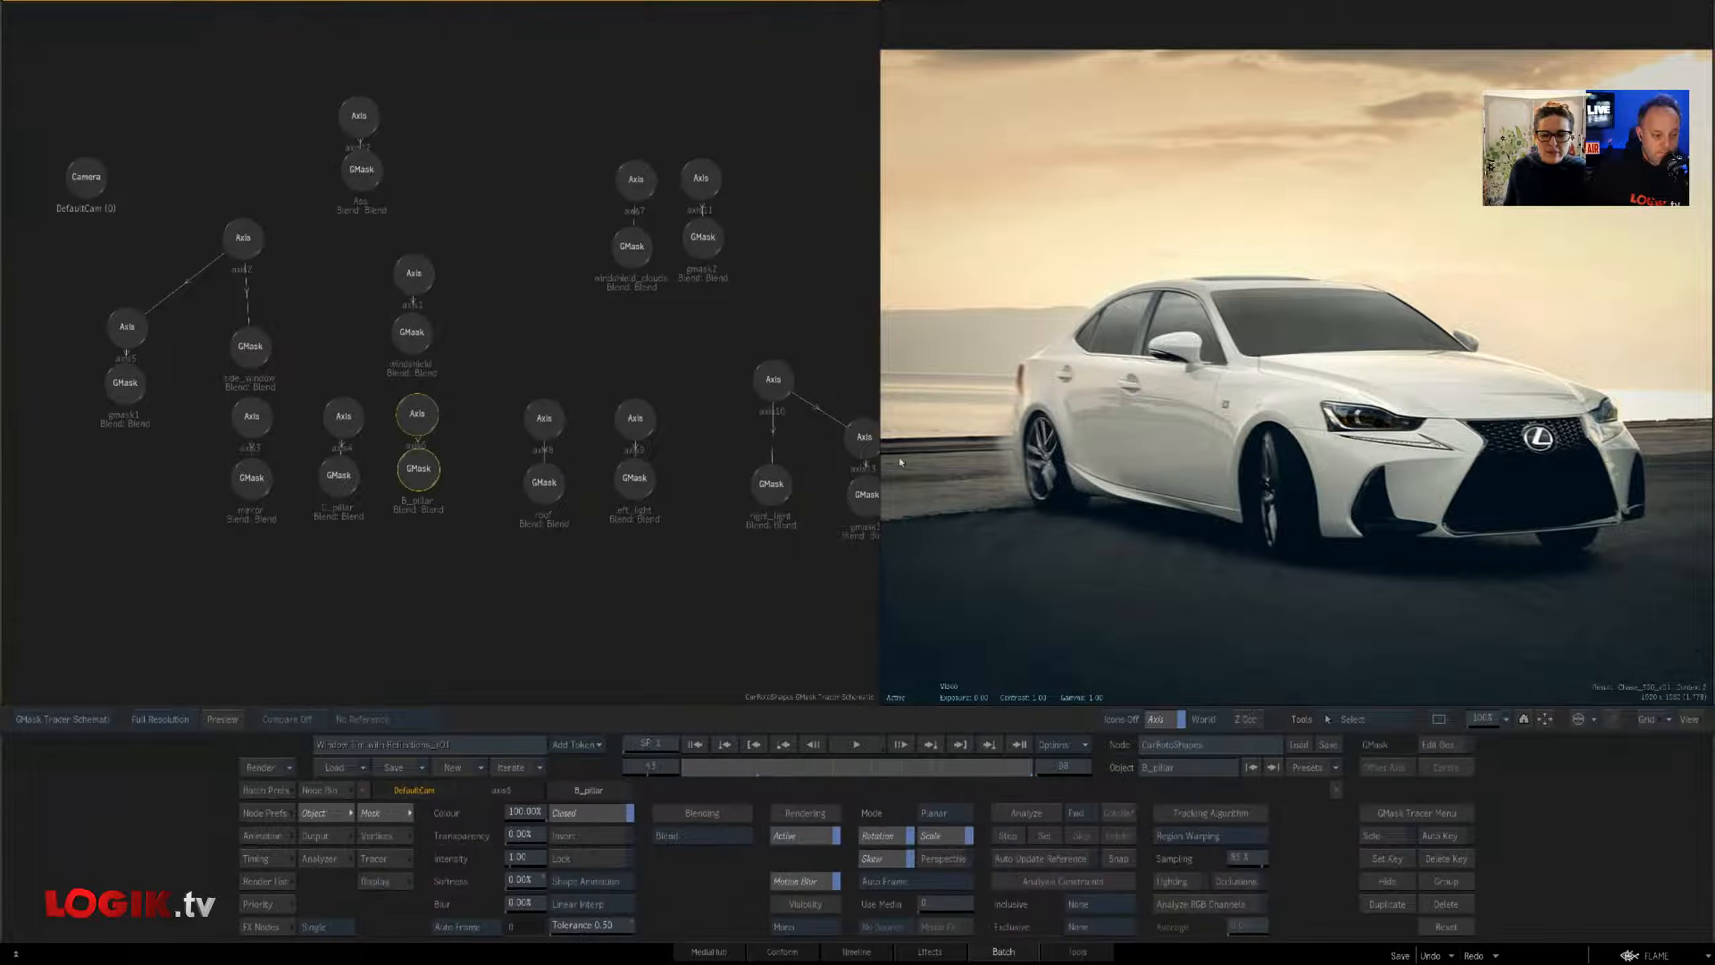
Return to the Batch schematic and view the combined window matte from the Comp node fed by the roto shapes
{"action": "key", "text": "grave"}
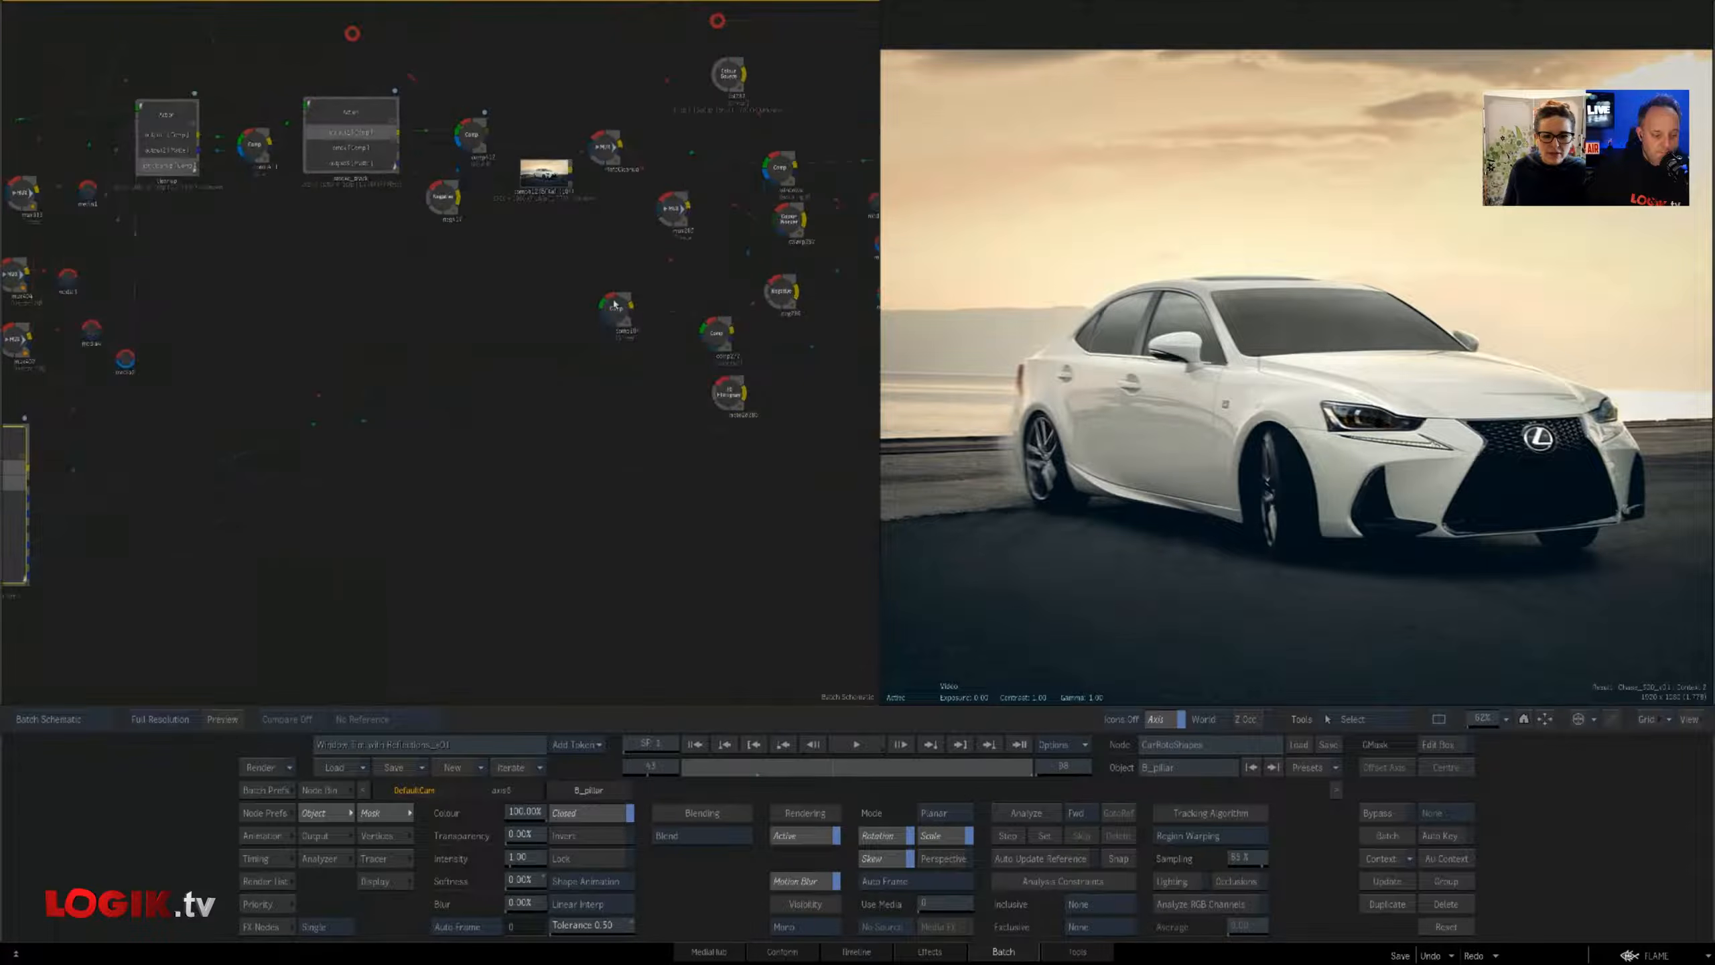
{"action": "left_click", "coordinate": [614, 306]}
{"action": "left_click_drag", "start_coordinate": [387, 568], "coordinate": [770, 500]}
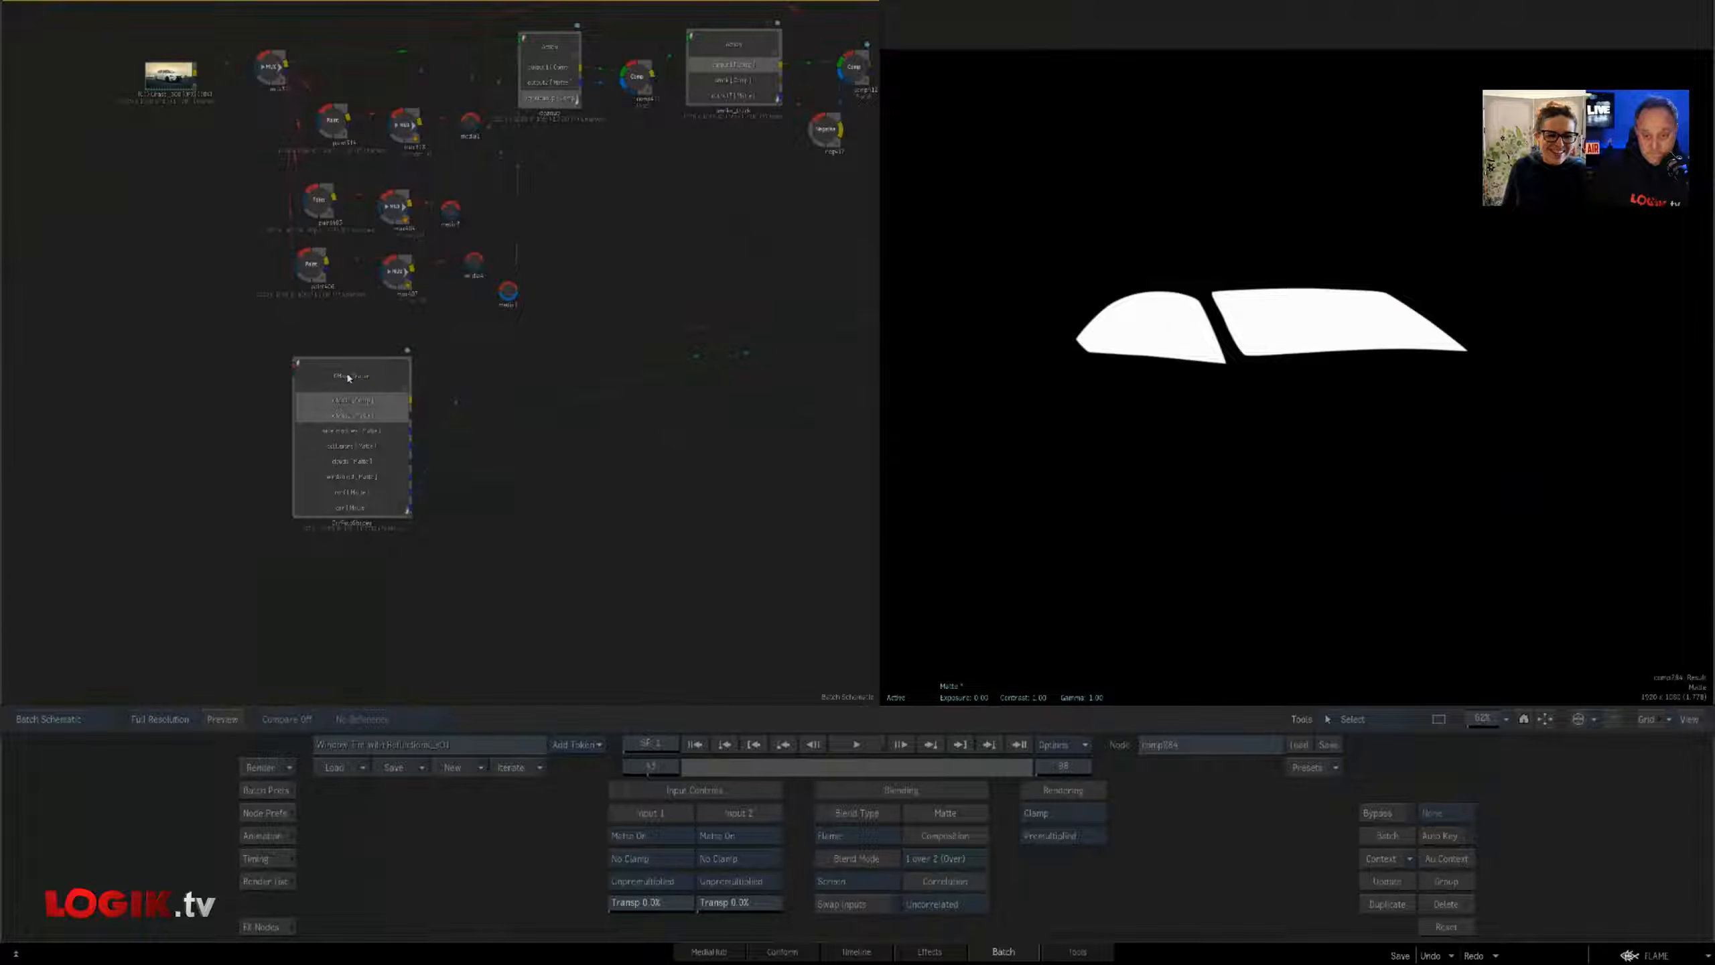
Reopen the CarRotoShapes GMask Tracer schematic and display the mask icons over the car
{"action": "left_click", "coordinate": [348, 378]}
{"action": "key", "text": "grave"}
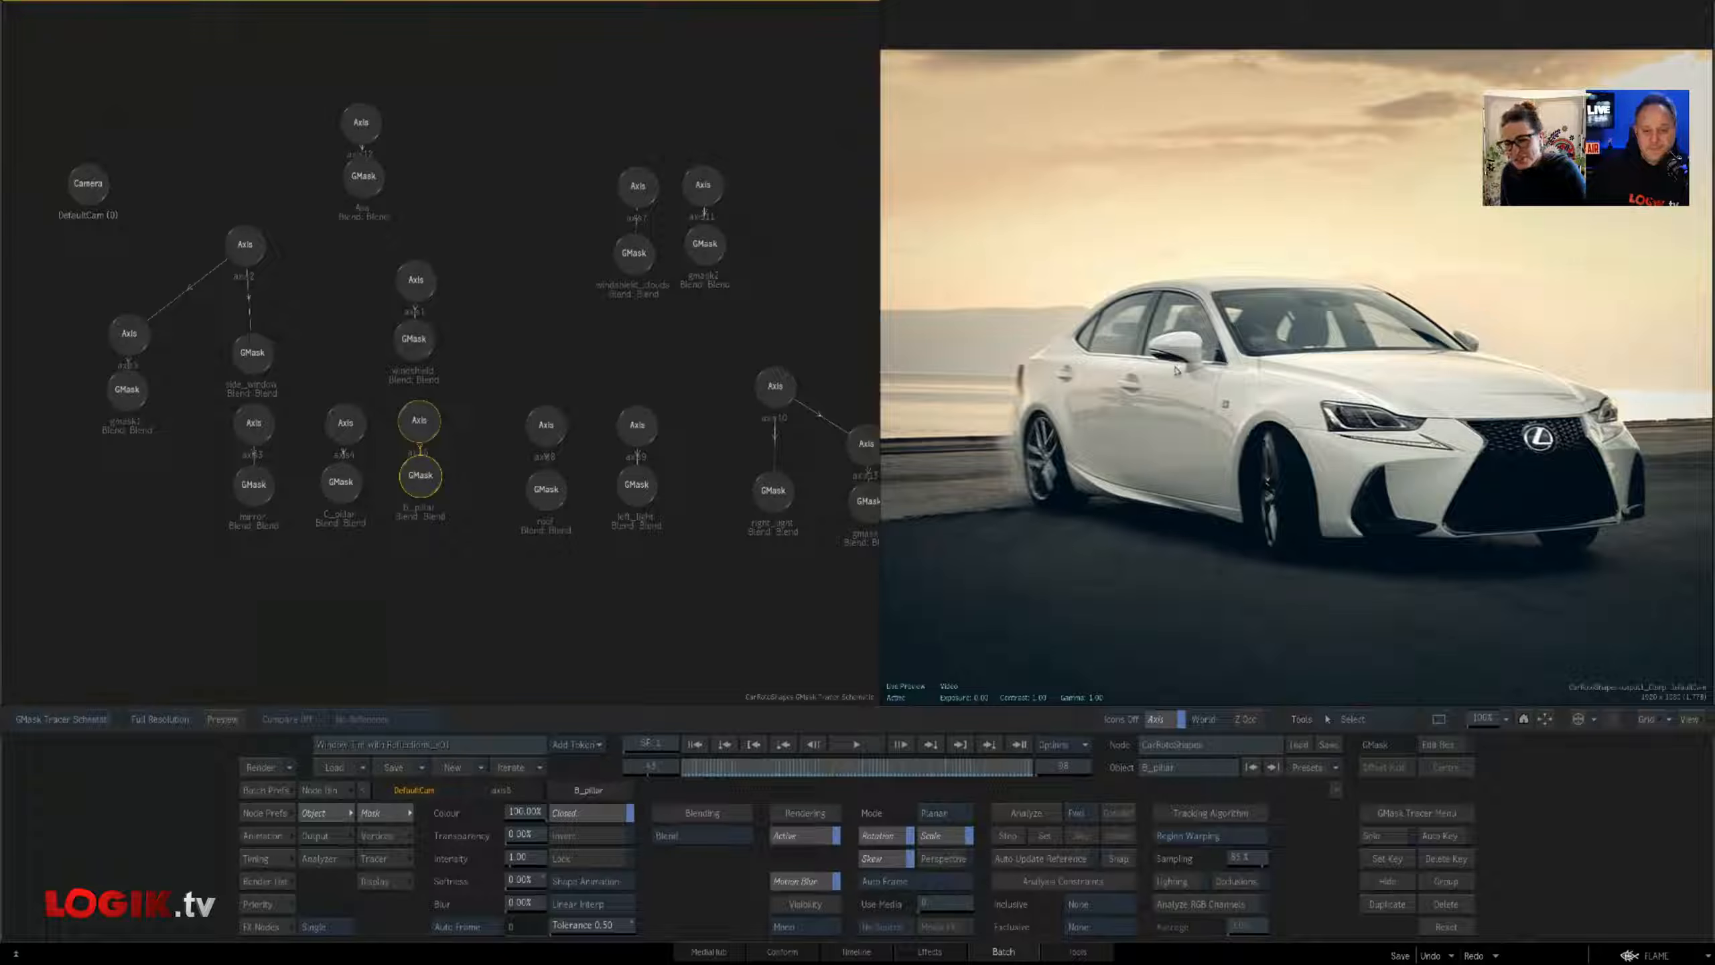
{"action": "key", "text": "ctrl+i"}
{"action": "left_click_drag", "start_coordinate": [1157, 556], "coordinate": [1135, 505]}
Inspect the tracked mask shapes for the right_light, the windshield clouds and the rear of the car
{"action": "left_click", "coordinate": [713, 490]}
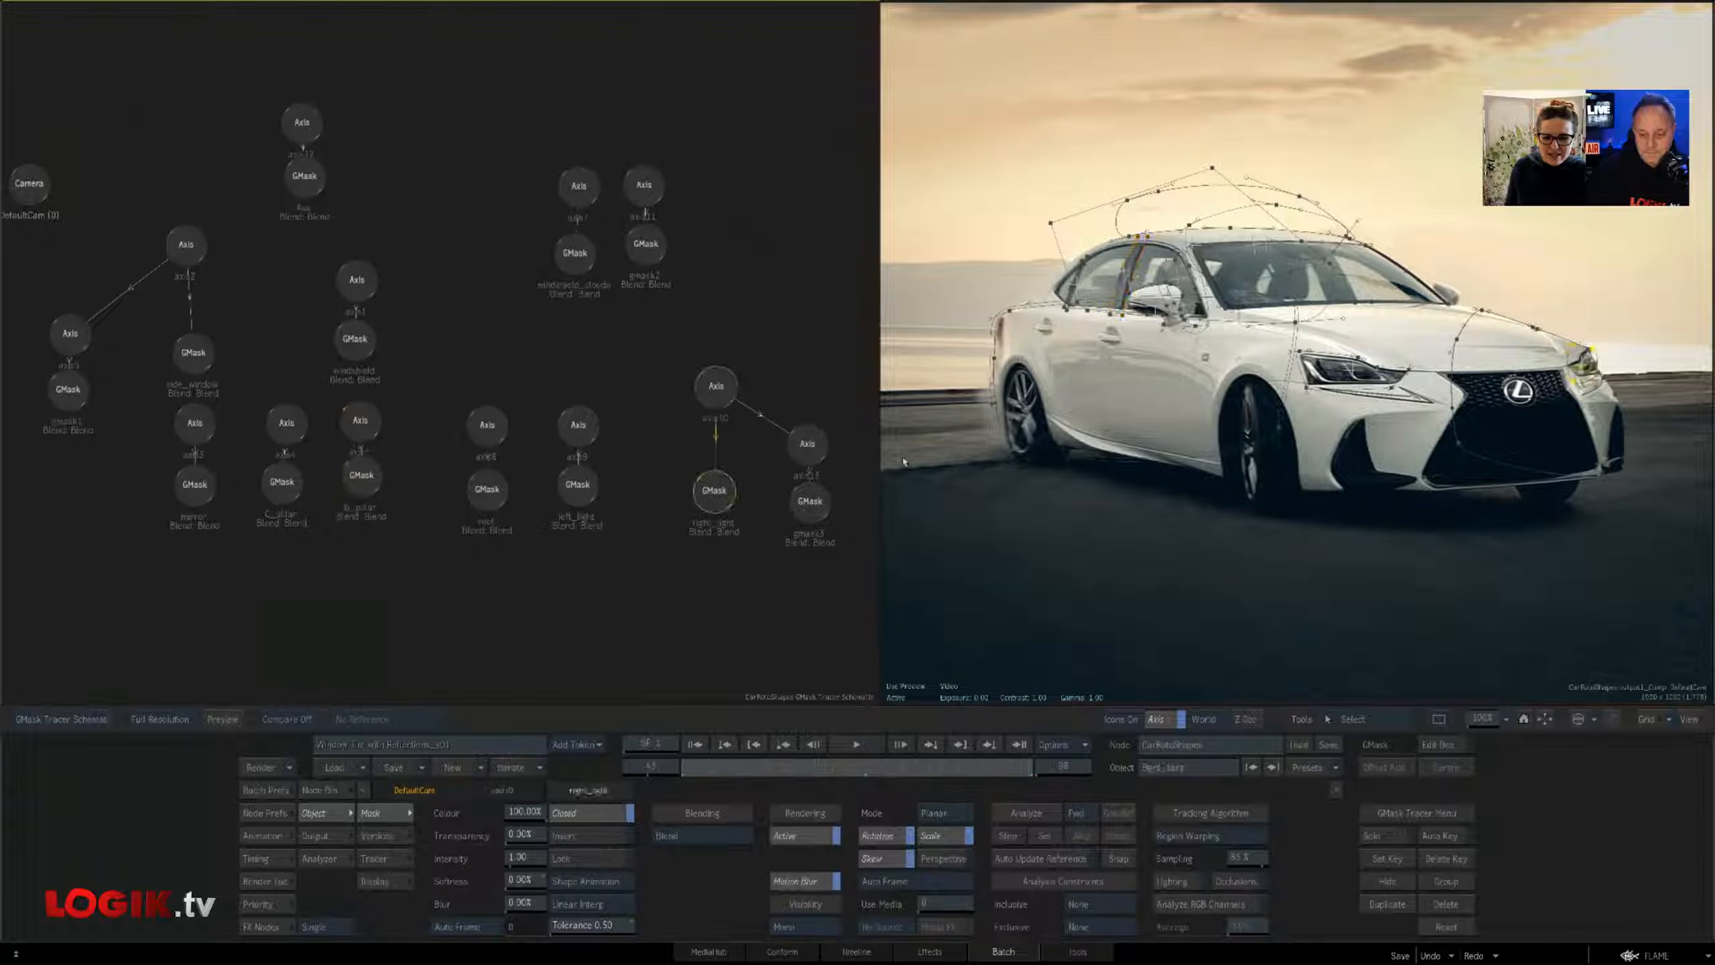
{"action": "left_click", "coordinate": [575, 253]}
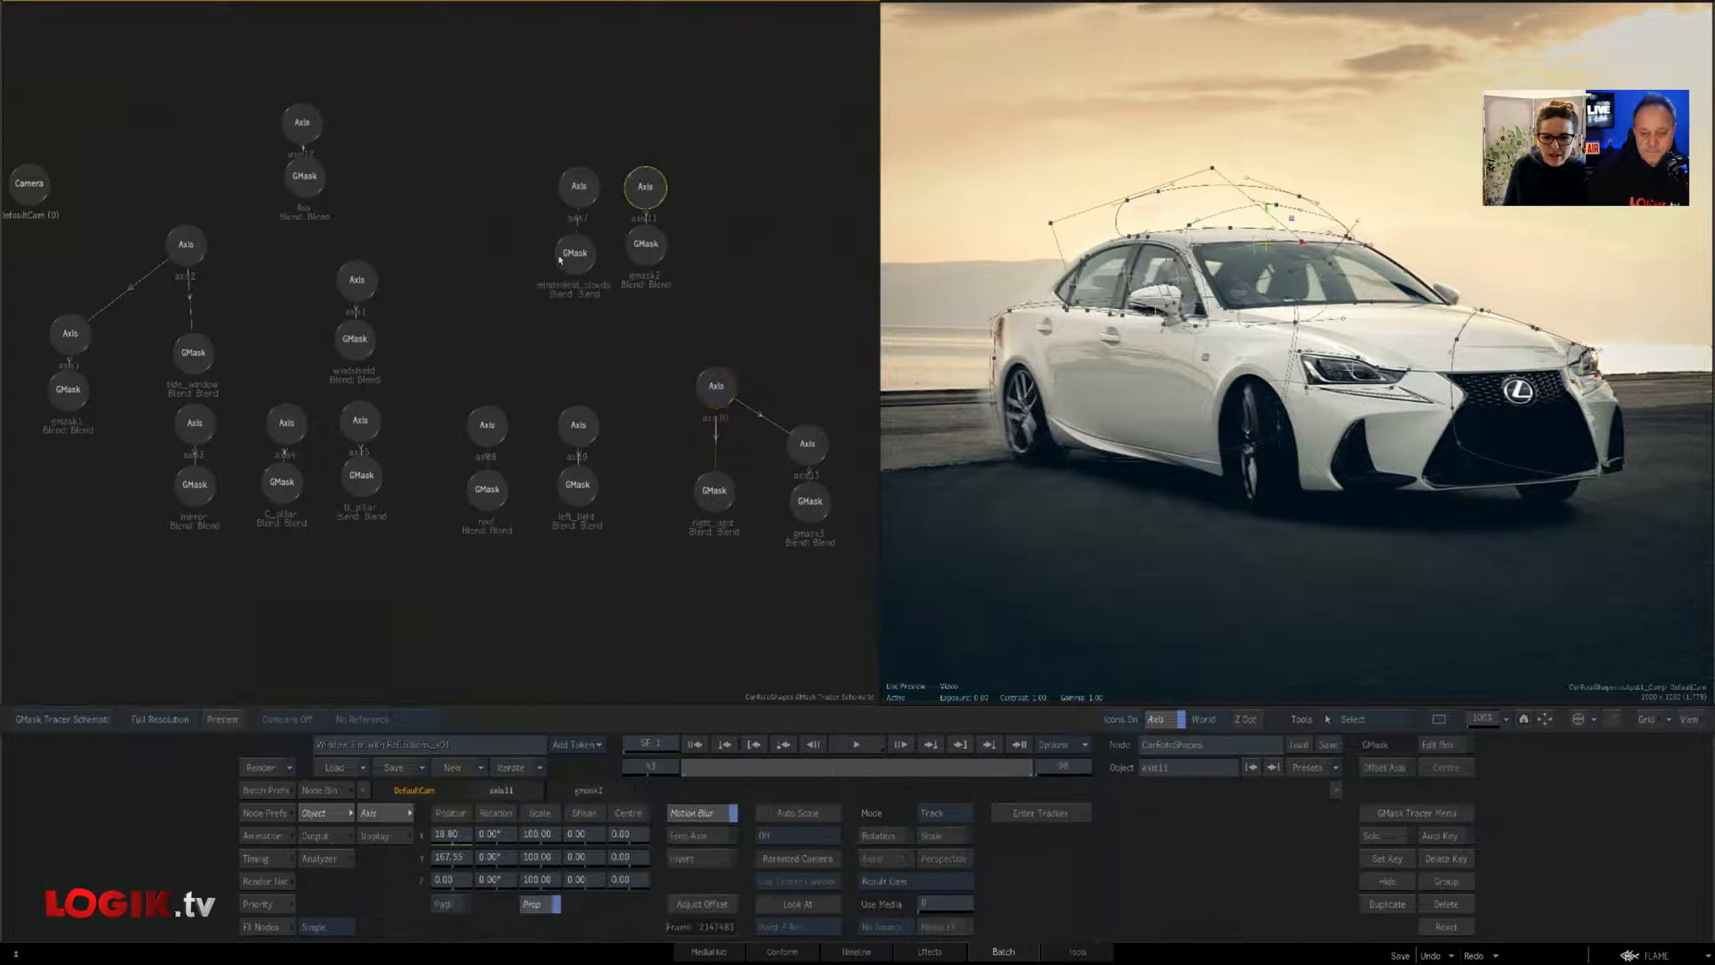
{"action": "left_click", "coordinate": [302, 125]}
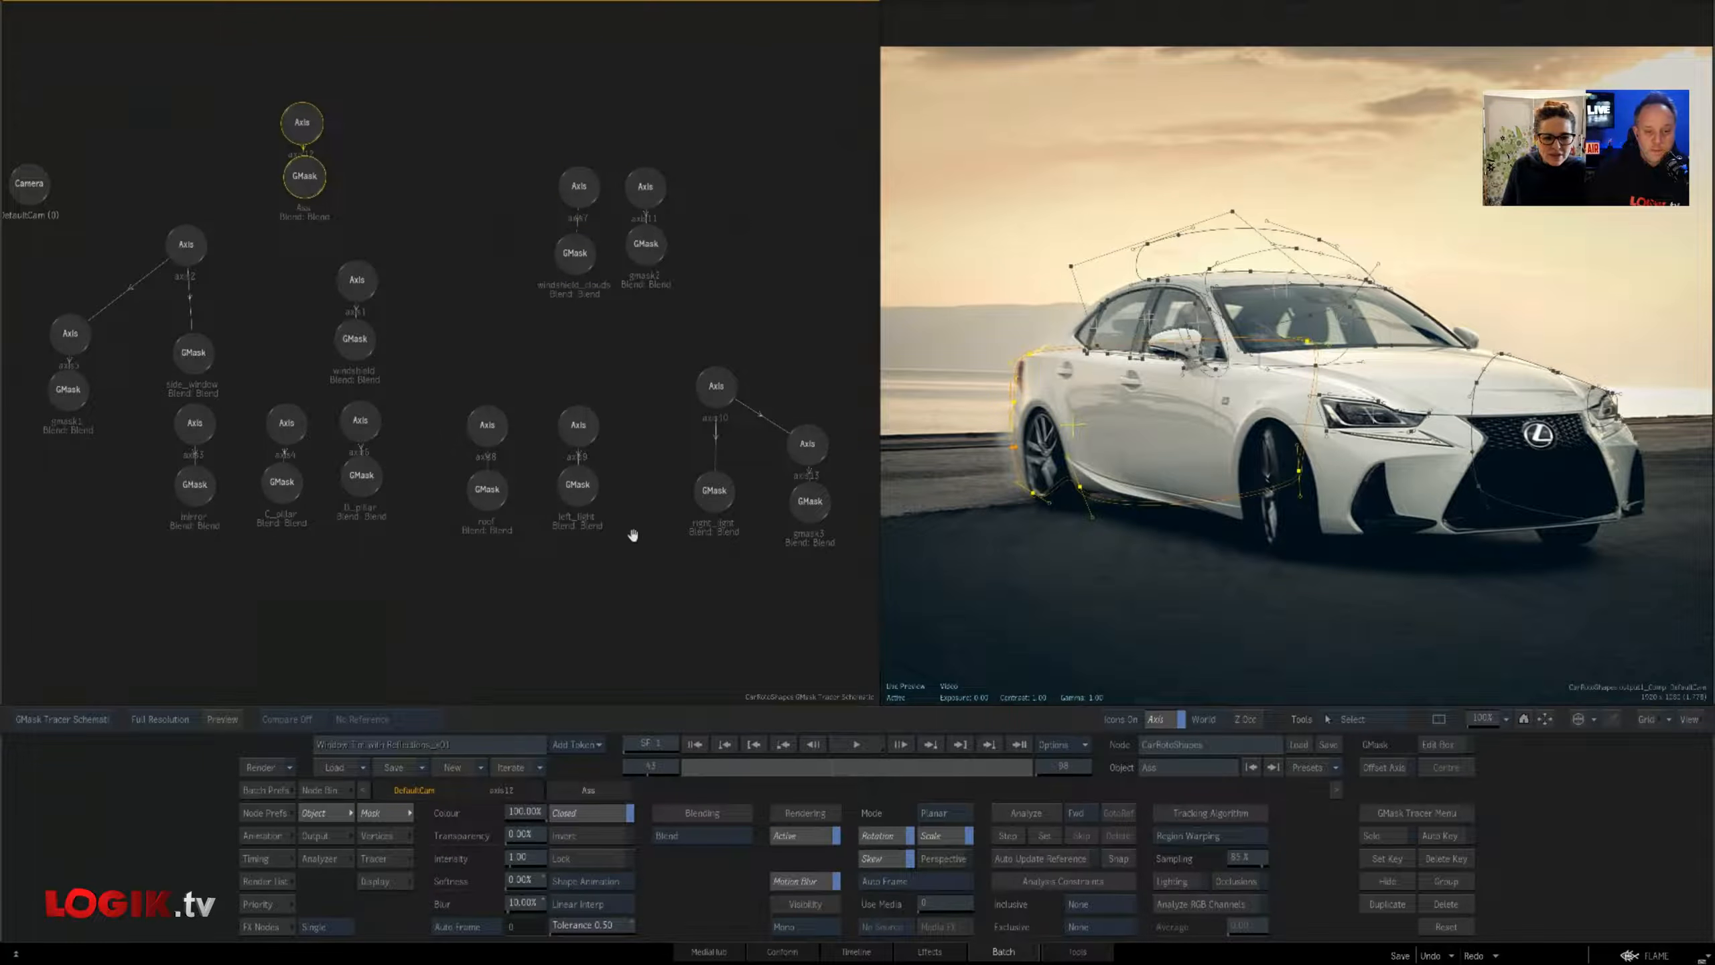
Review which masks feed each CarRotoShapes render layer, including side windows, occlusions, clouds, windshield, roof and car
{"action": "left_click_drag", "start_coordinate": [635, 538], "coordinate": [481, 676]}
{"action": "left_click", "coordinate": [335, 839]}
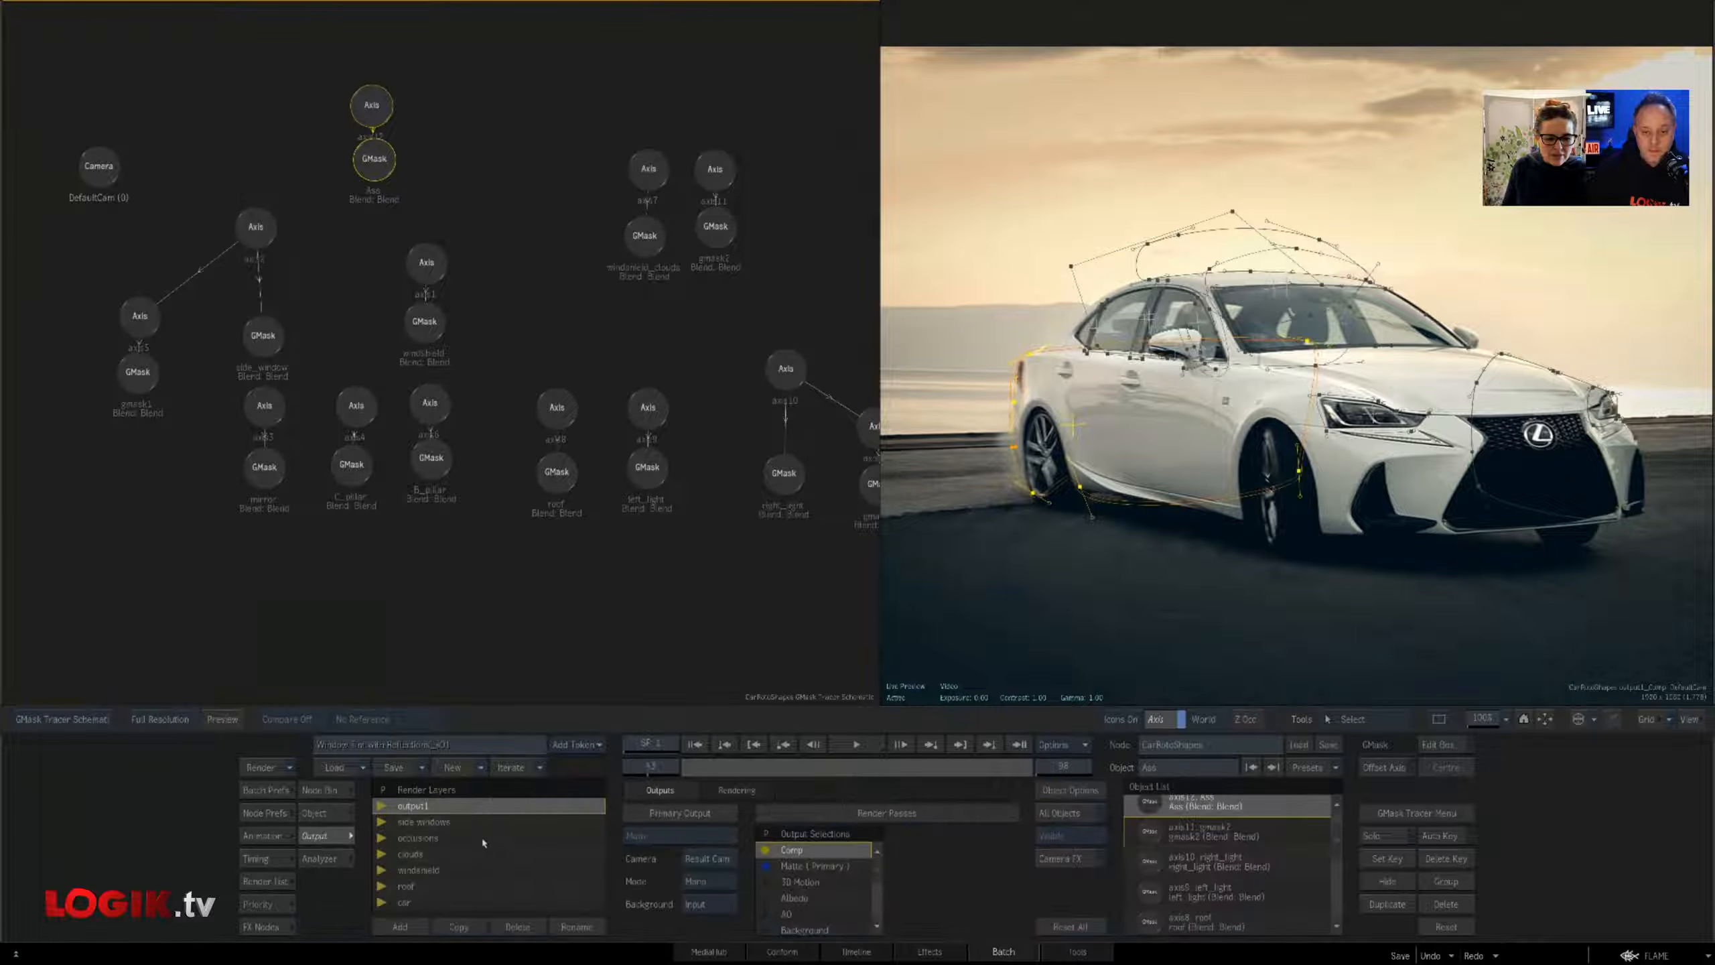
{"action": "left_click", "coordinate": [432, 823]}
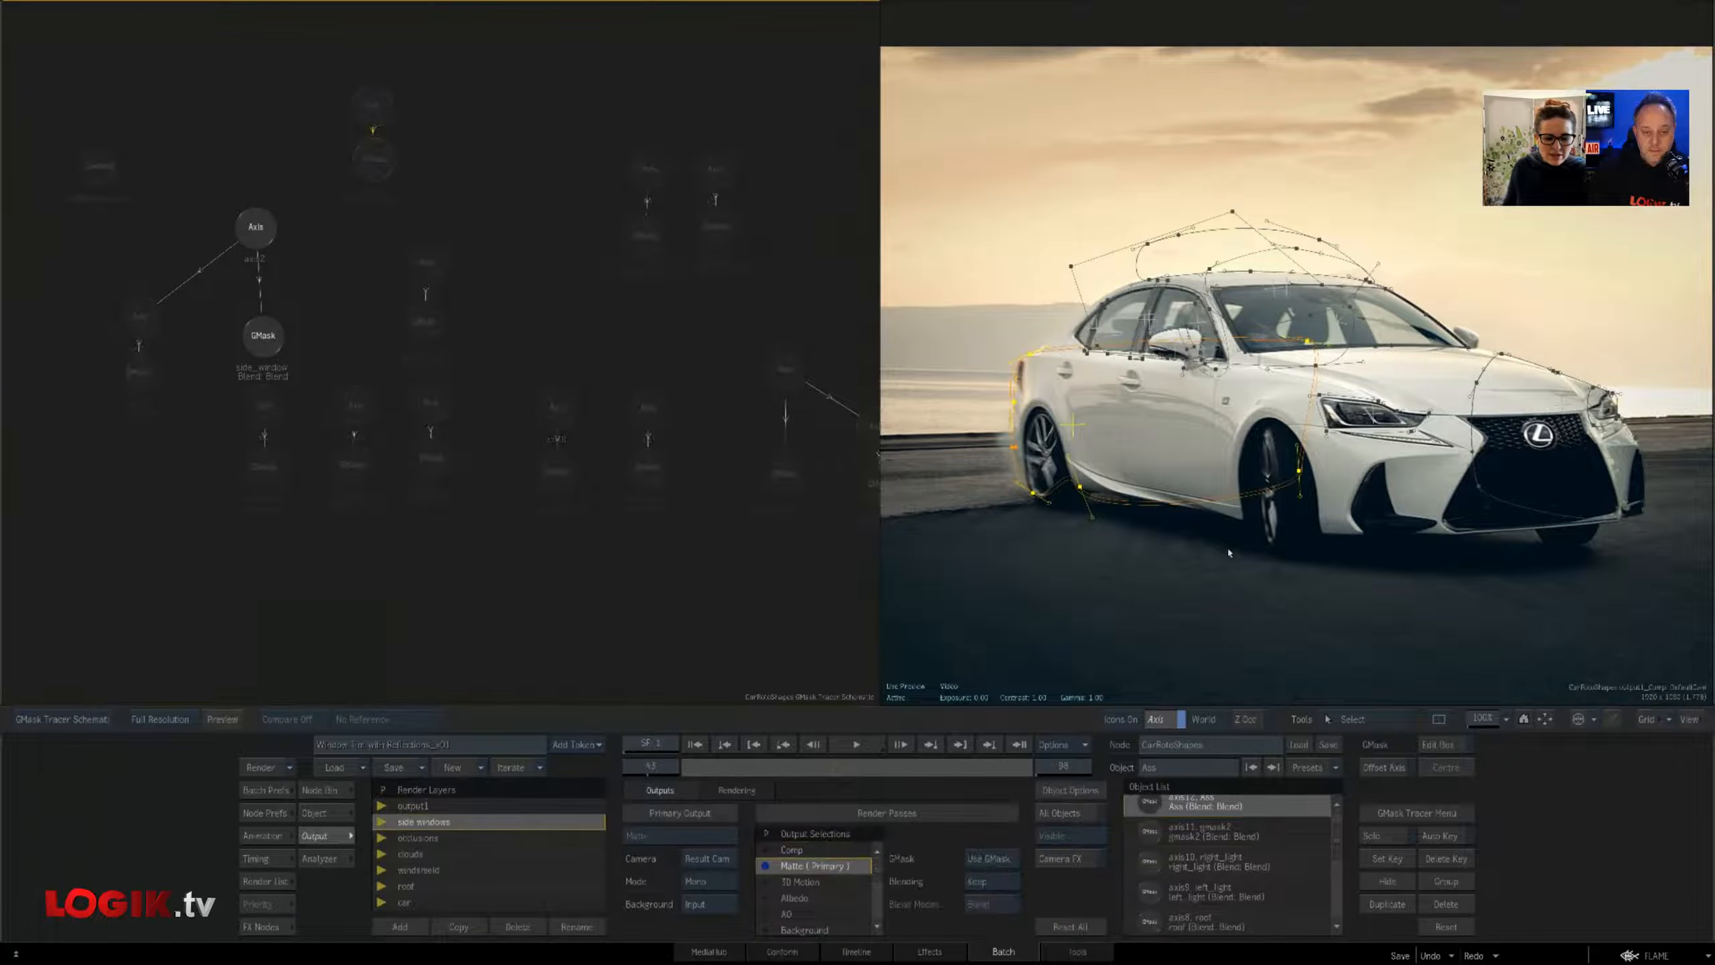
{"action": "left_click", "coordinate": [439, 838]}
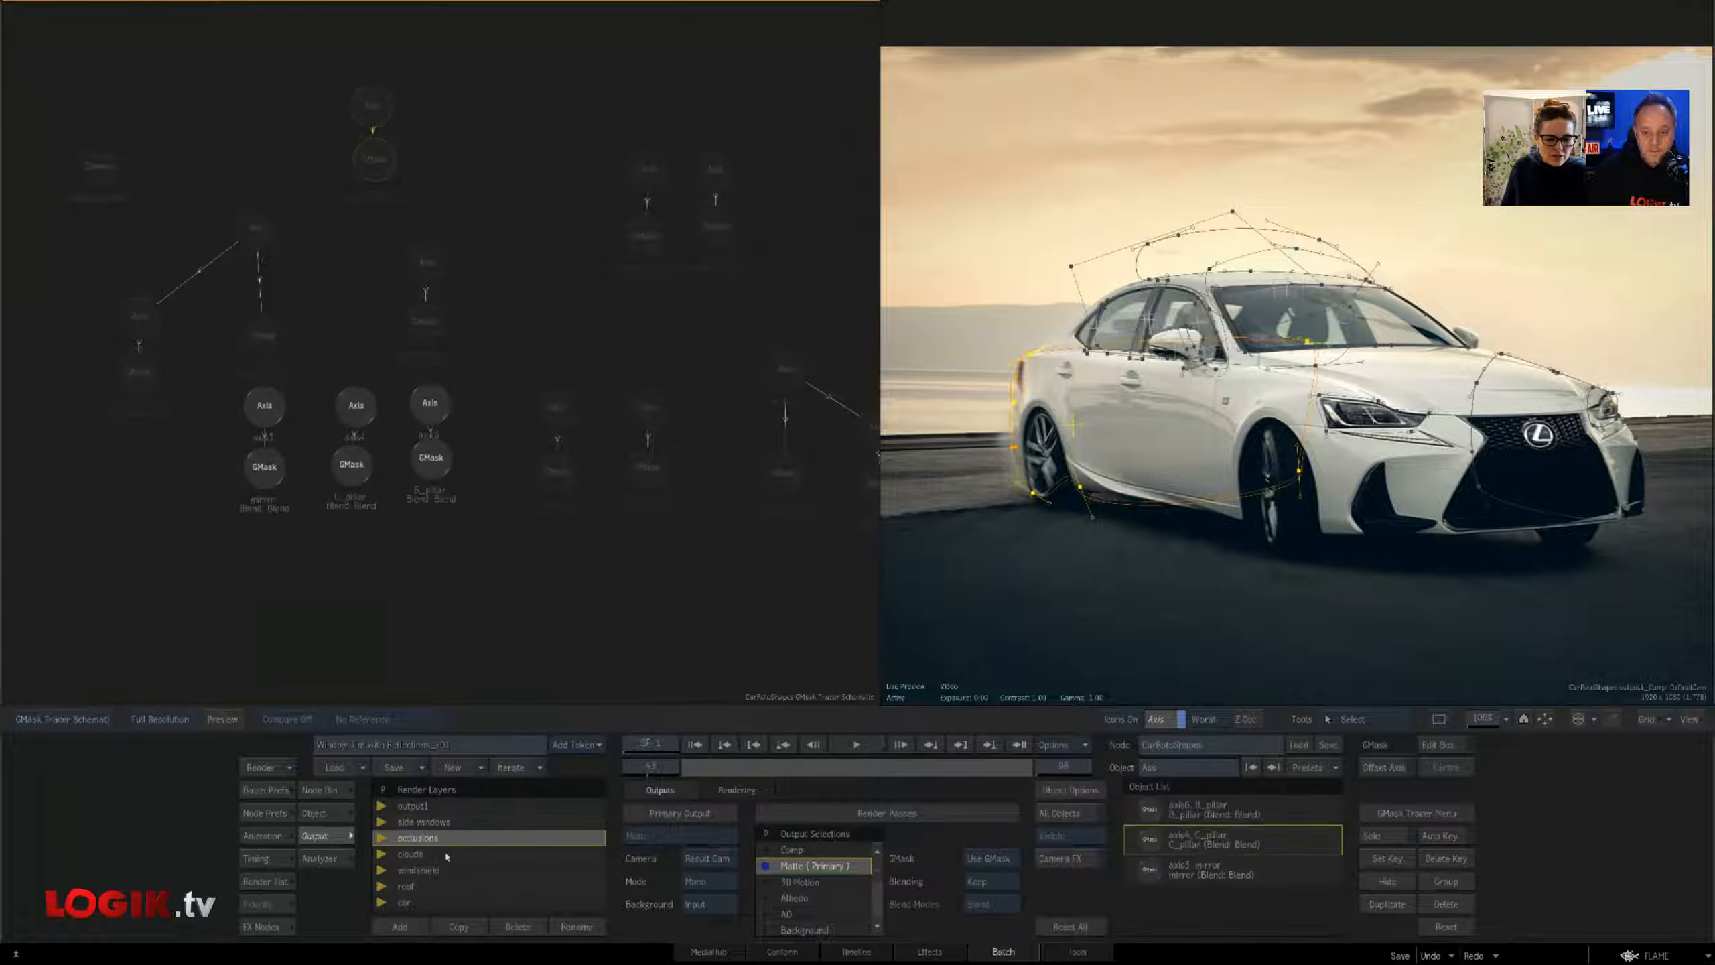
{"action": "left_click", "coordinate": [446, 855]}
{"action": "left_click", "coordinate": [449, 874]}
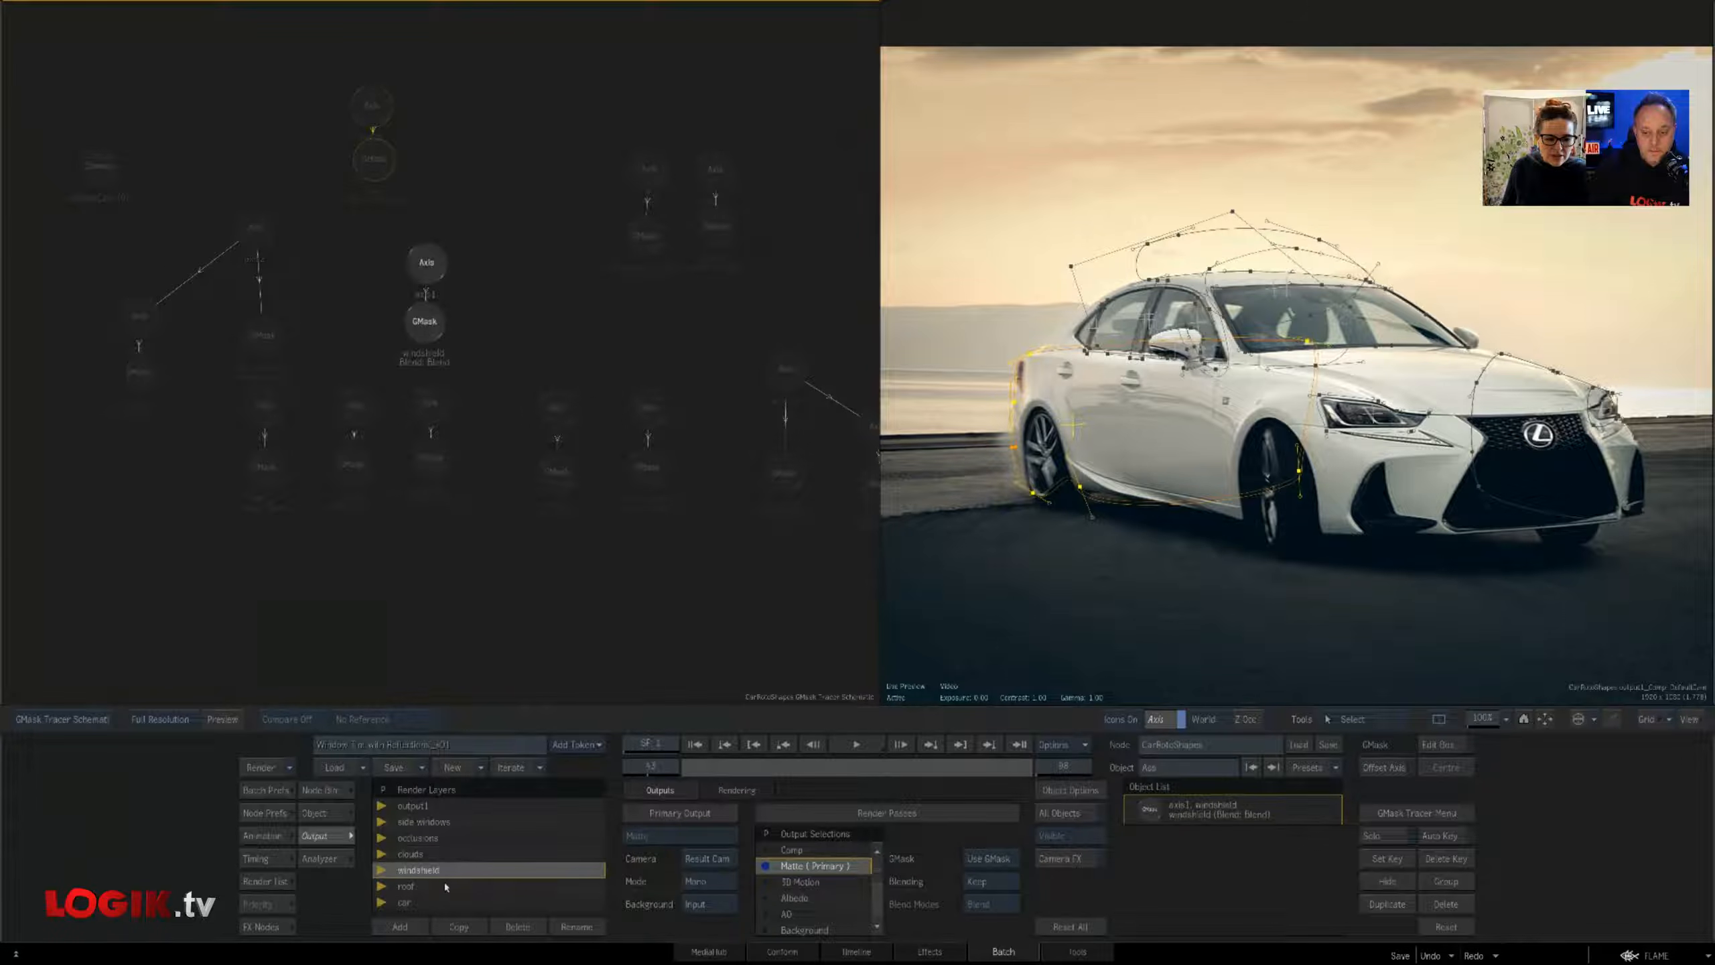
{"action": "left_click", "coordinate": [446, 887]}
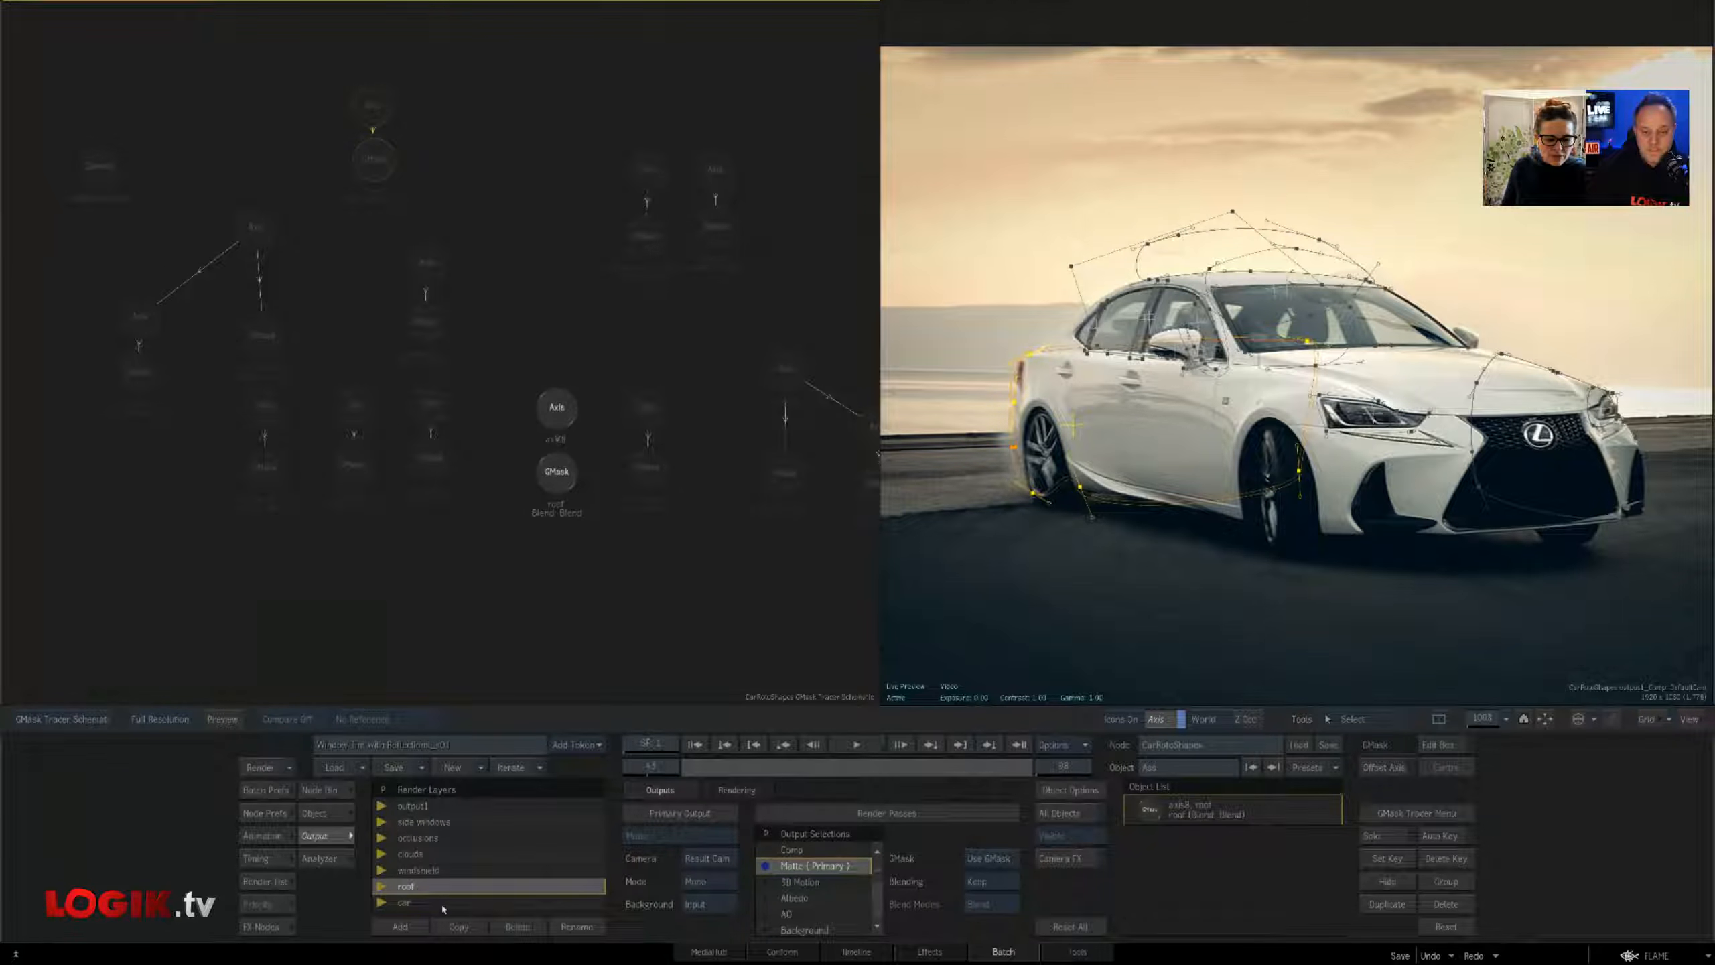
{"action": "left_click", "coordinate": [444, 903]}
{"action": "left_click", "coordinate": [444, 886]}
{"action": "left_click", "coordinate": [443, 870]}
{"action": "left_click", "coordinate": [444, 838]}
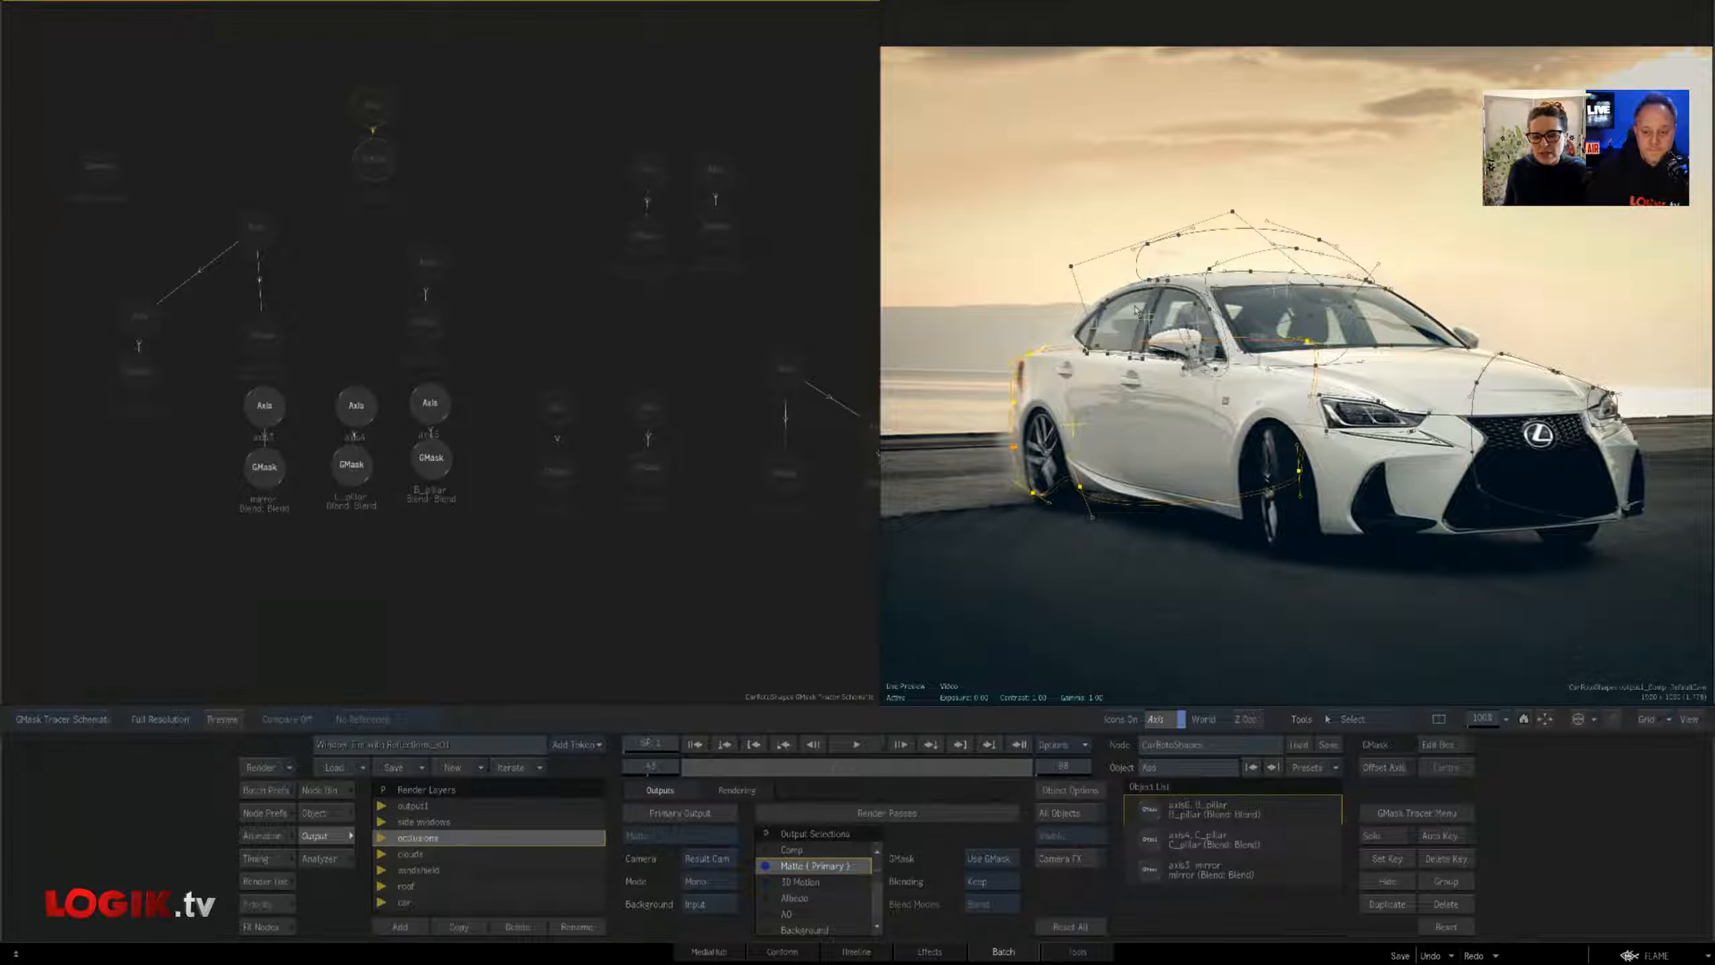
View the output1 layer and scrub through the shot to check how the mask shapes follow the car
{"action": "left_click_drag", "start_coordinate": [1007, 652], "coordinate": [992, 651]}
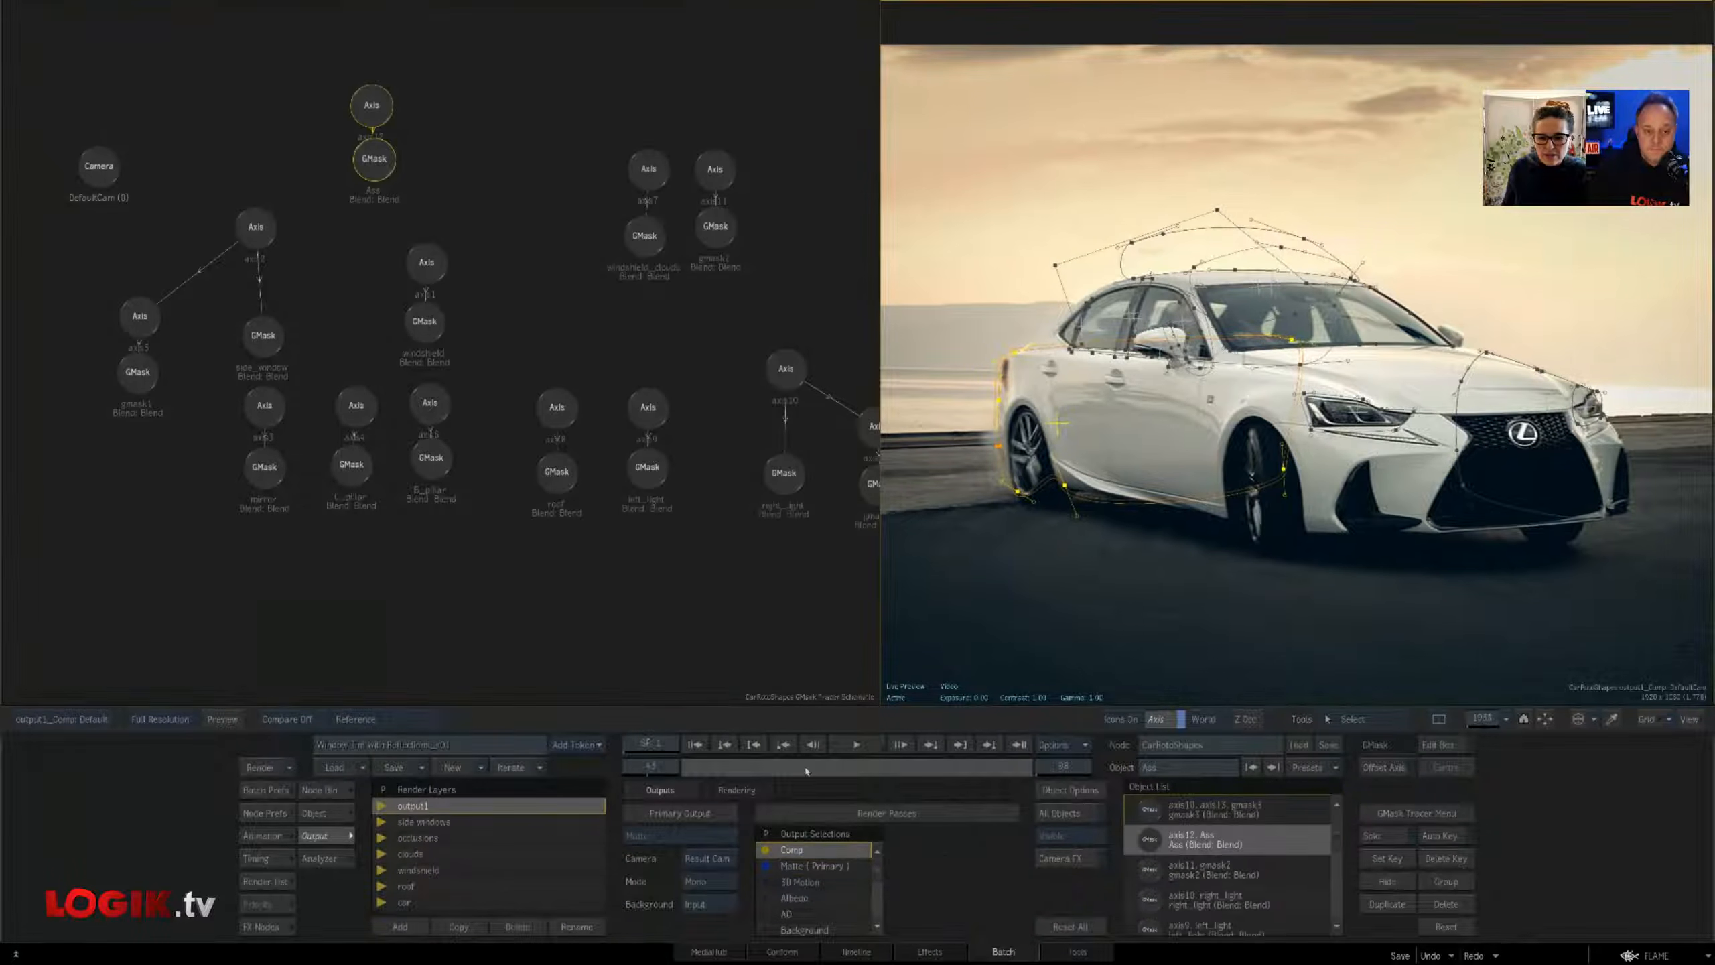
{"action": "left_click_drag", "start_coordinate": [805, 771], "coordinate": [1019, 779]}
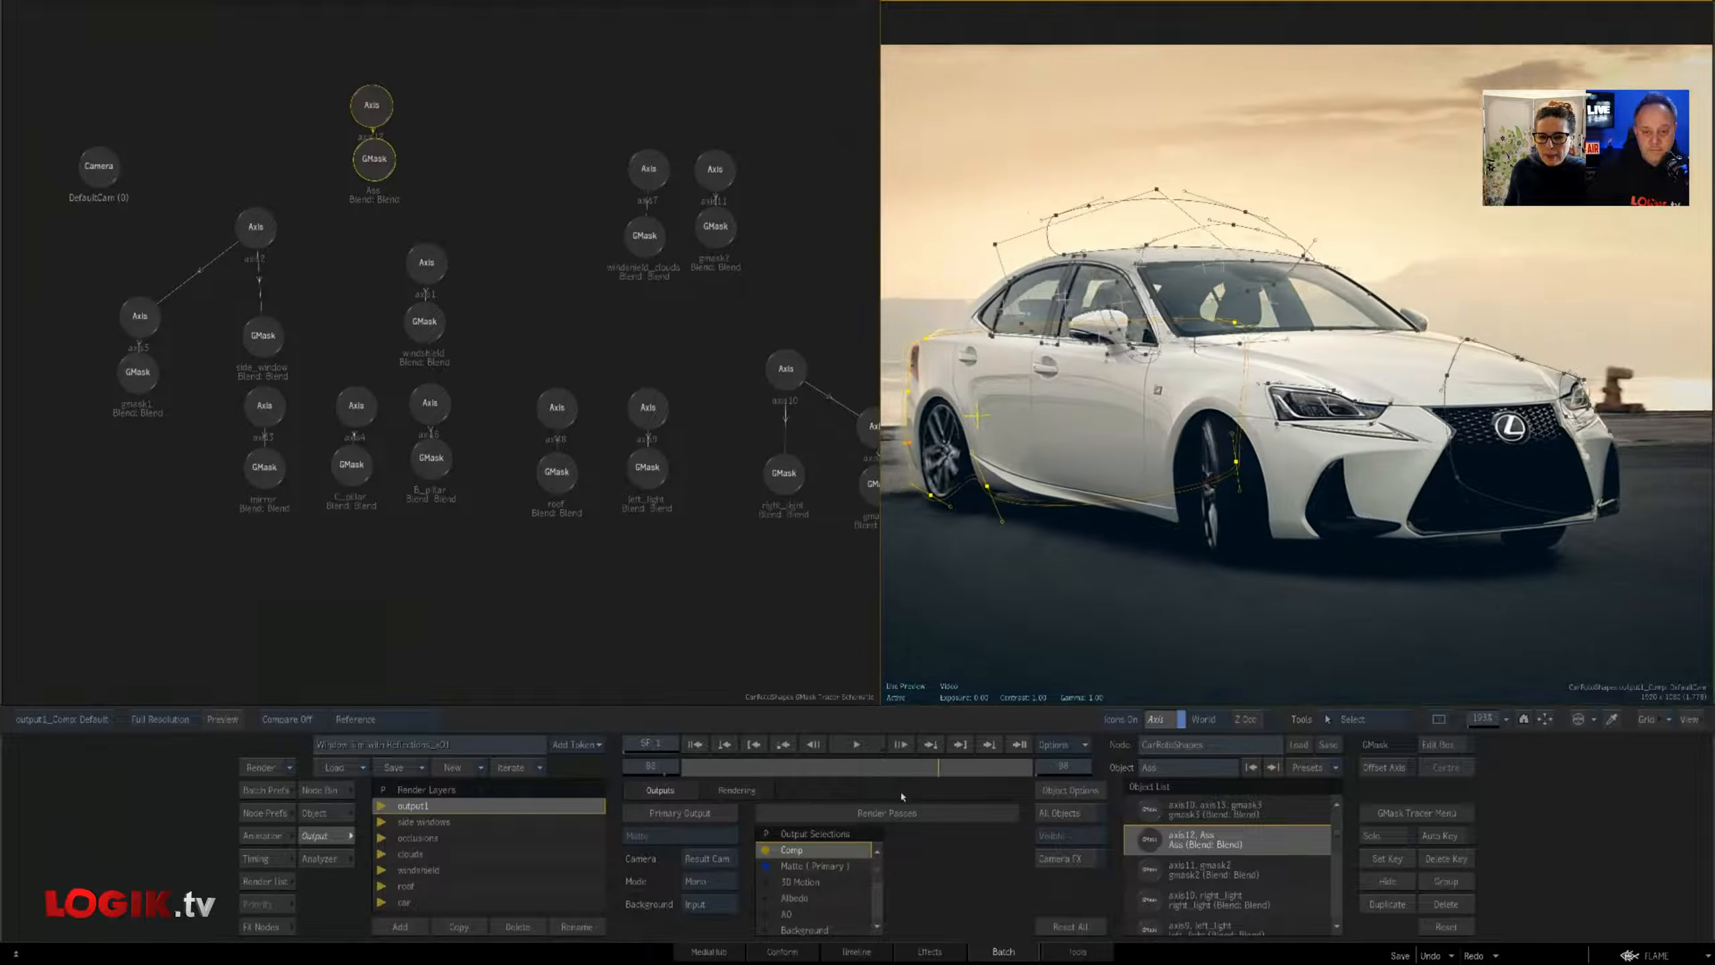
{"action": "left_click_drag", "start_coordinate": [903, 797], "coordinate": [1064, 773]}
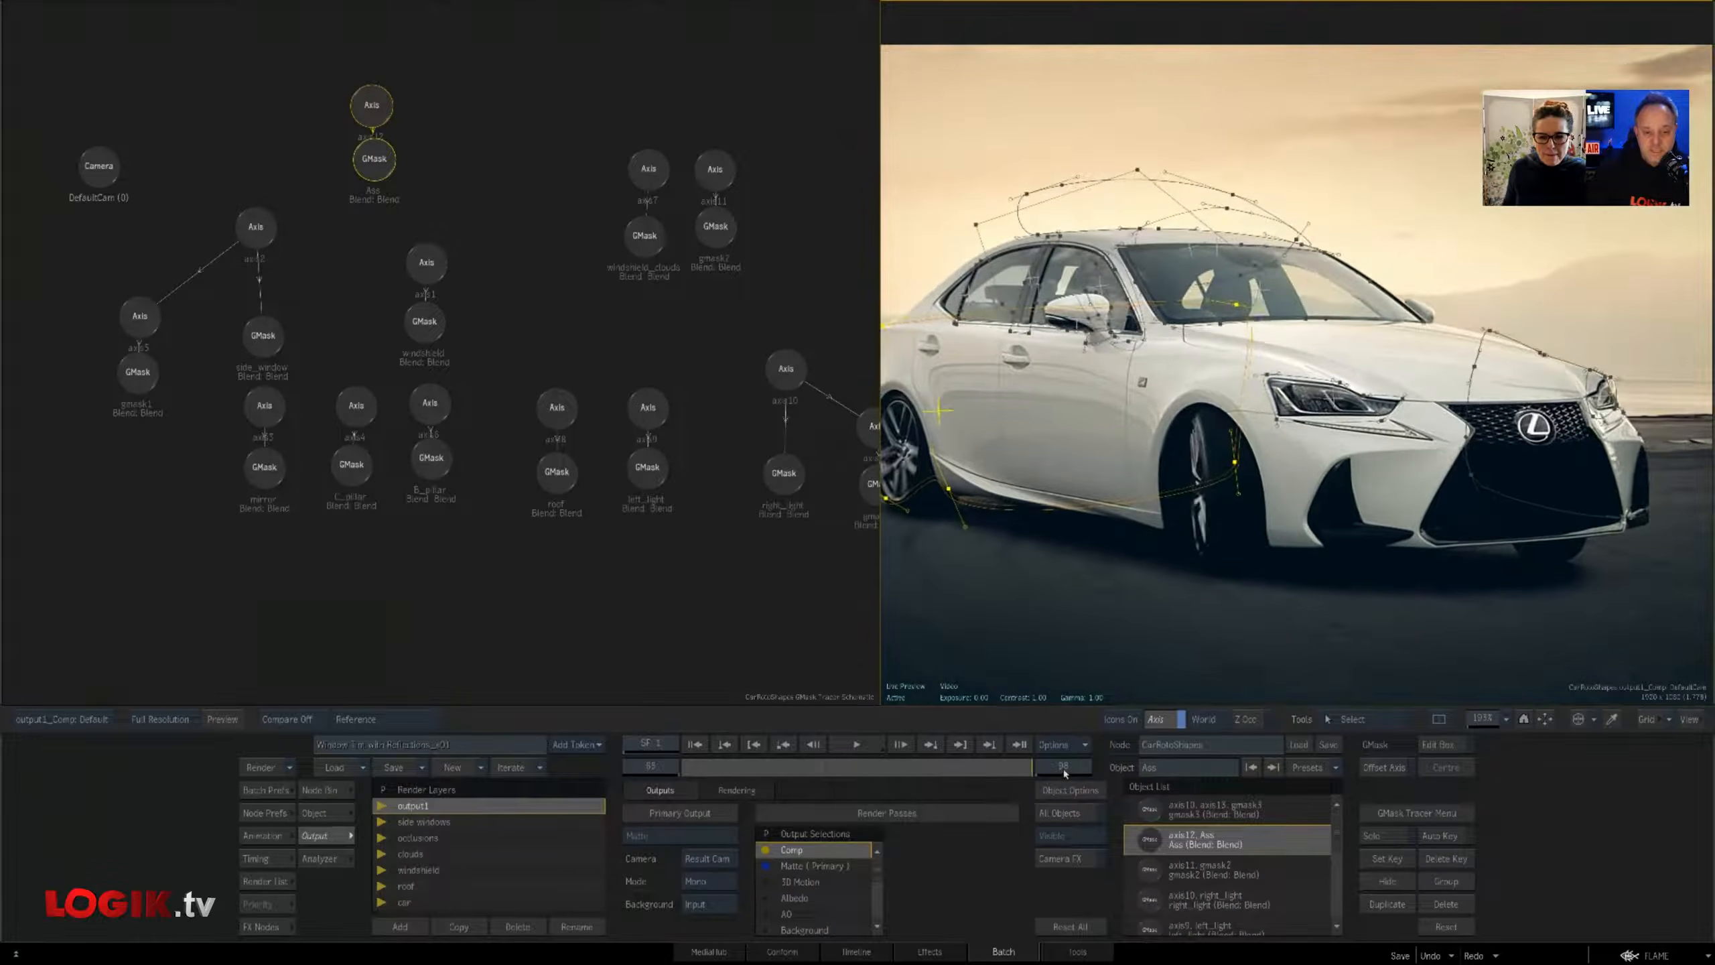
{"action": "left_click_drag", "start_coordinate": [944, 785], "coordinate": [981, 792]}
{"action": "left_click_drag", "start_coordinate": [862, 797], "coordinate": [913, 771]}
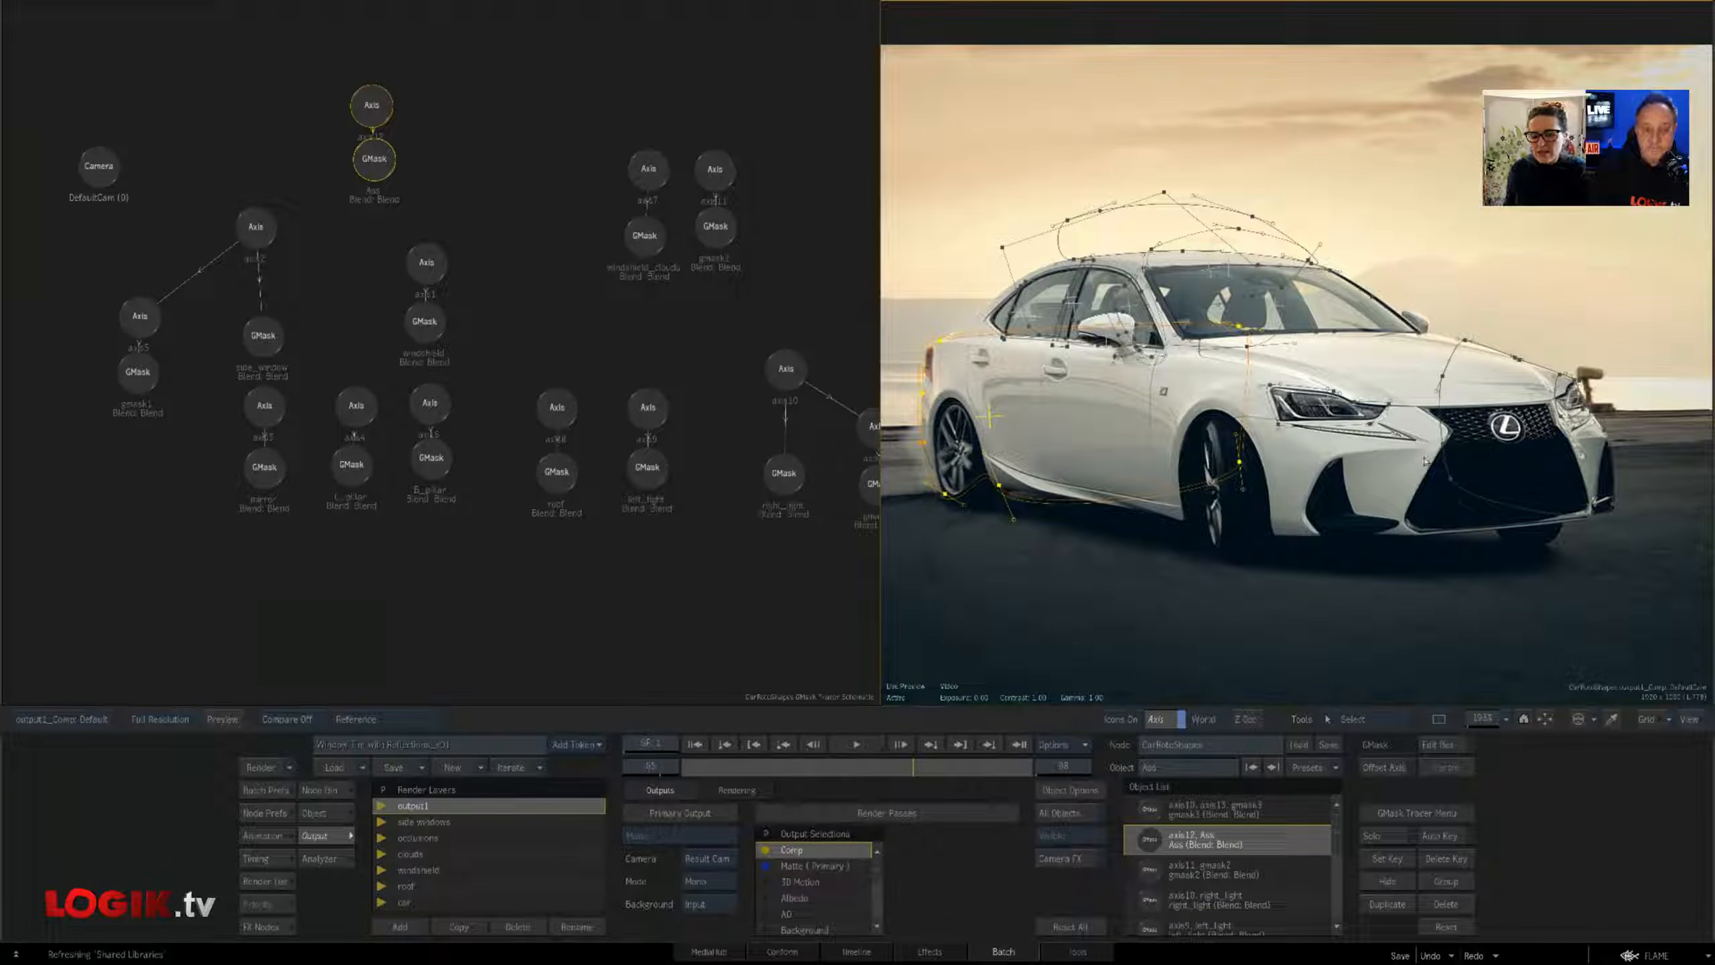
Compare Context 1 and Context 2 on the current frame with the mask shapes overlaid
{"action": "key", "text": "2"}
{"action": "key", "text": "1"}
{"action": "key", "text": "2"}
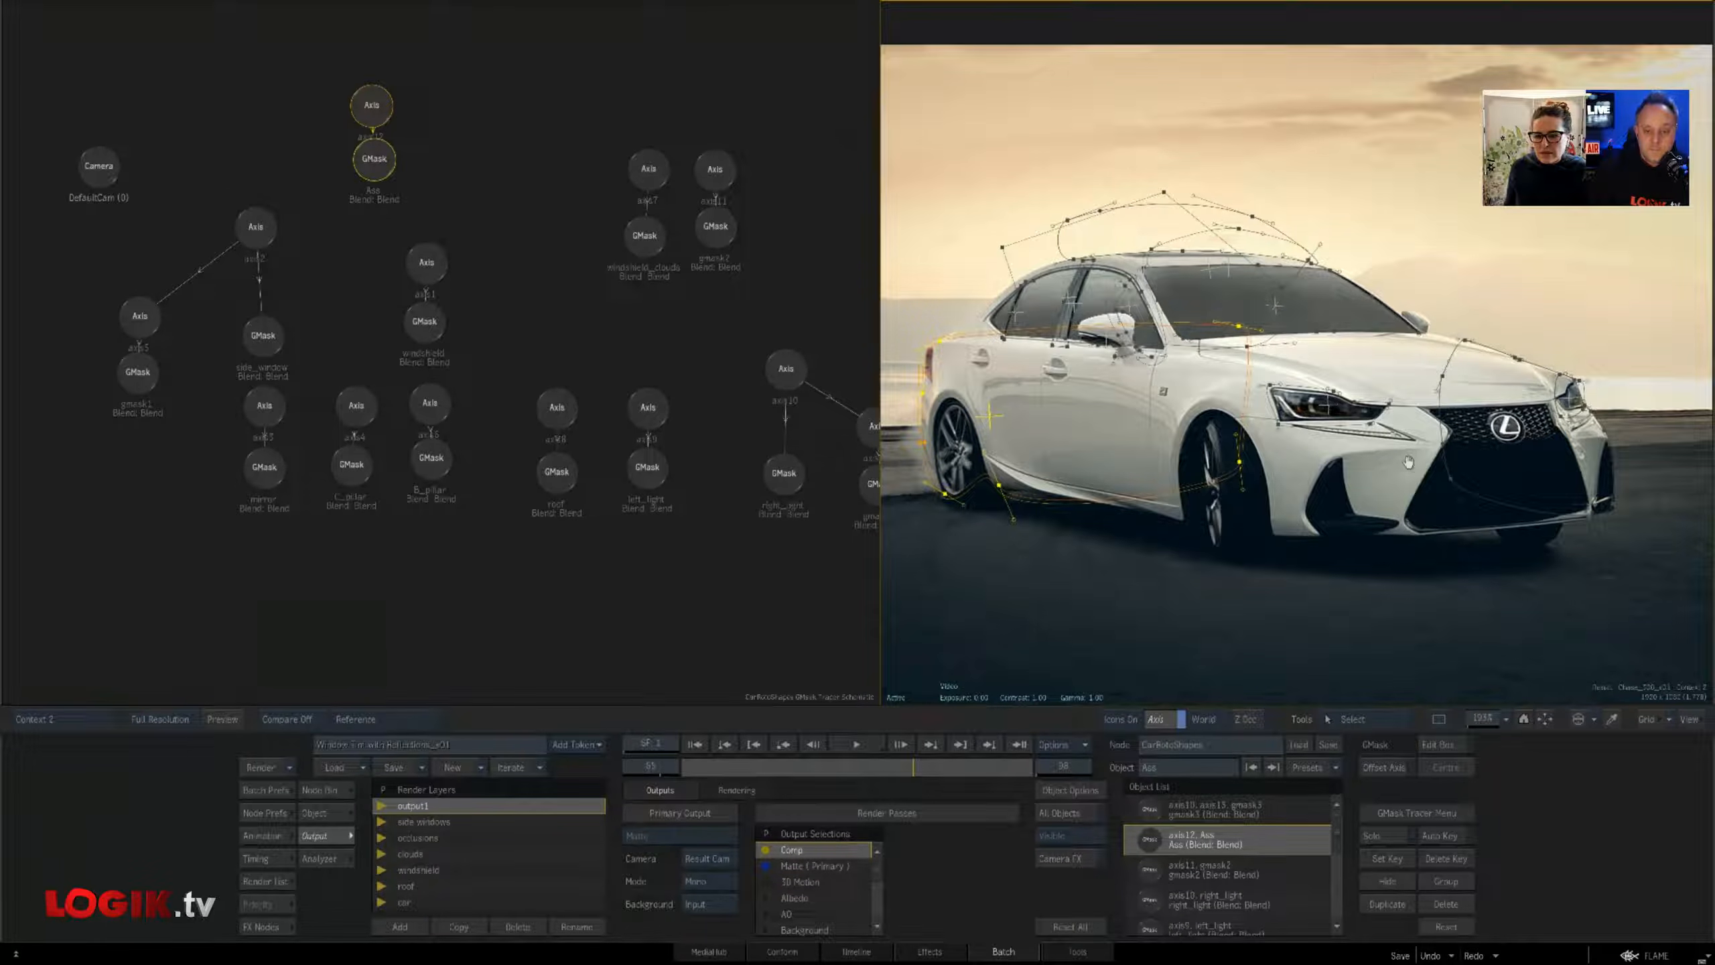
Alternate between Context 1 and Context 2 several times, and scrub to another frame to compare the car's windows
{"action": "key", "text": "1"}
{"action": "key", "text": "2"}
{"action": "key", "text": "1"}
{"action": "key", "text": "2"}
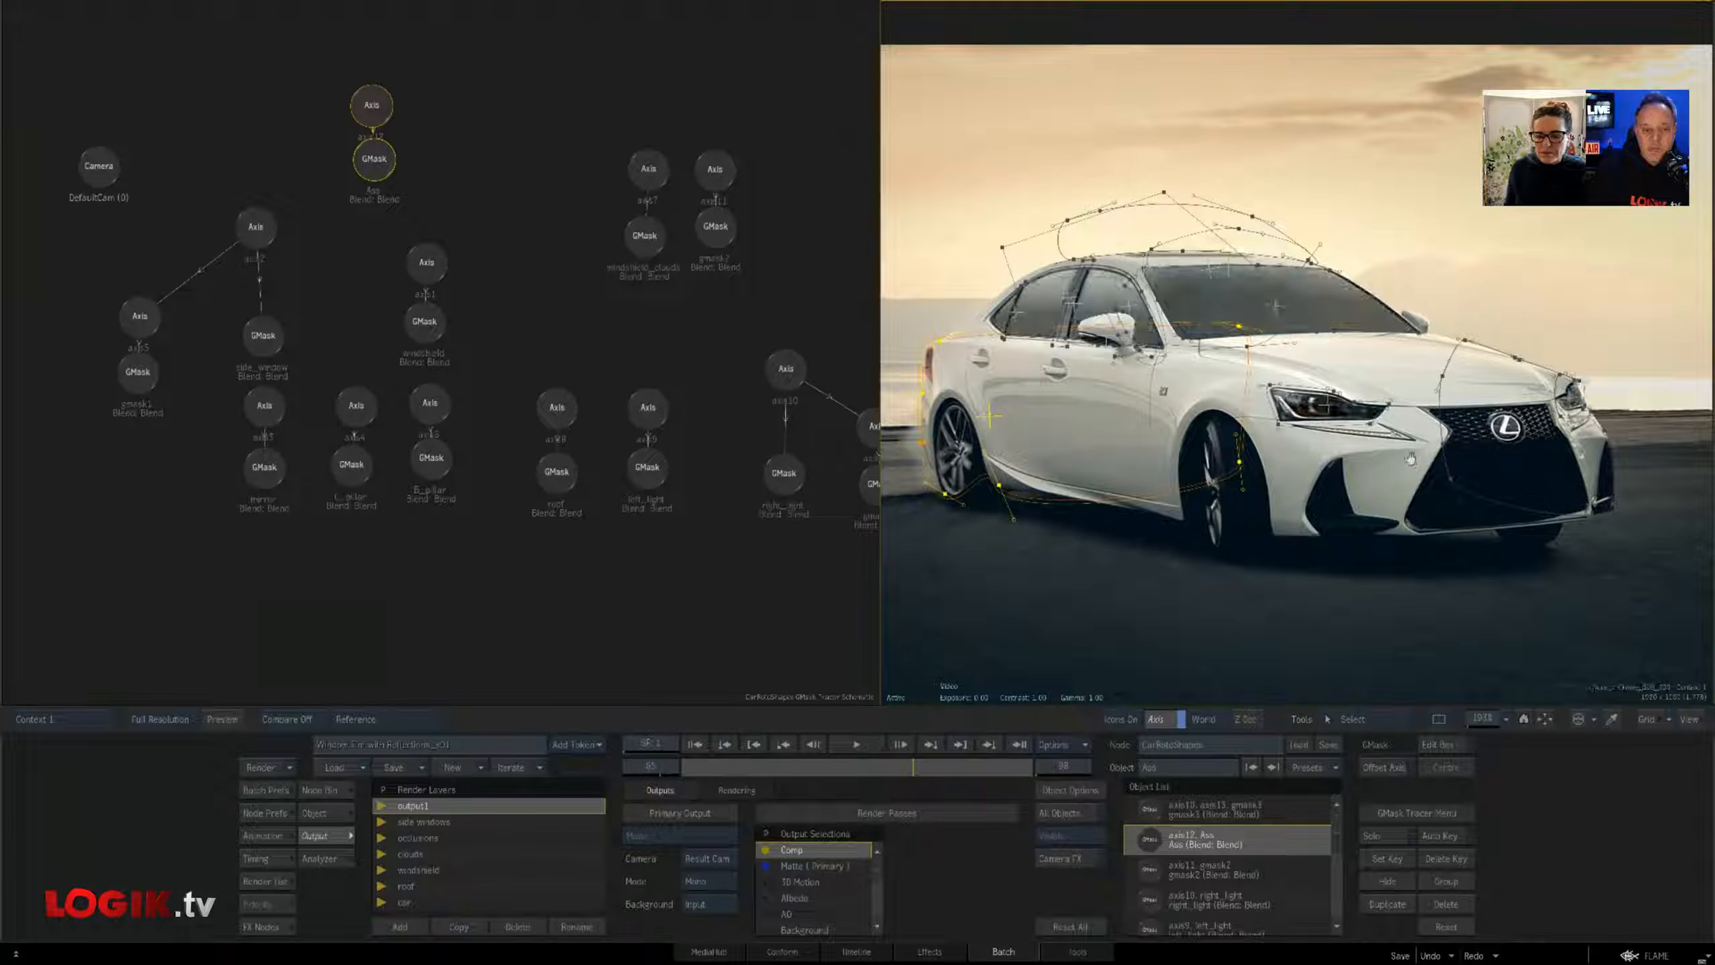
{"action": "key", "text": "1"}
{"action": "key", "text": "2"}
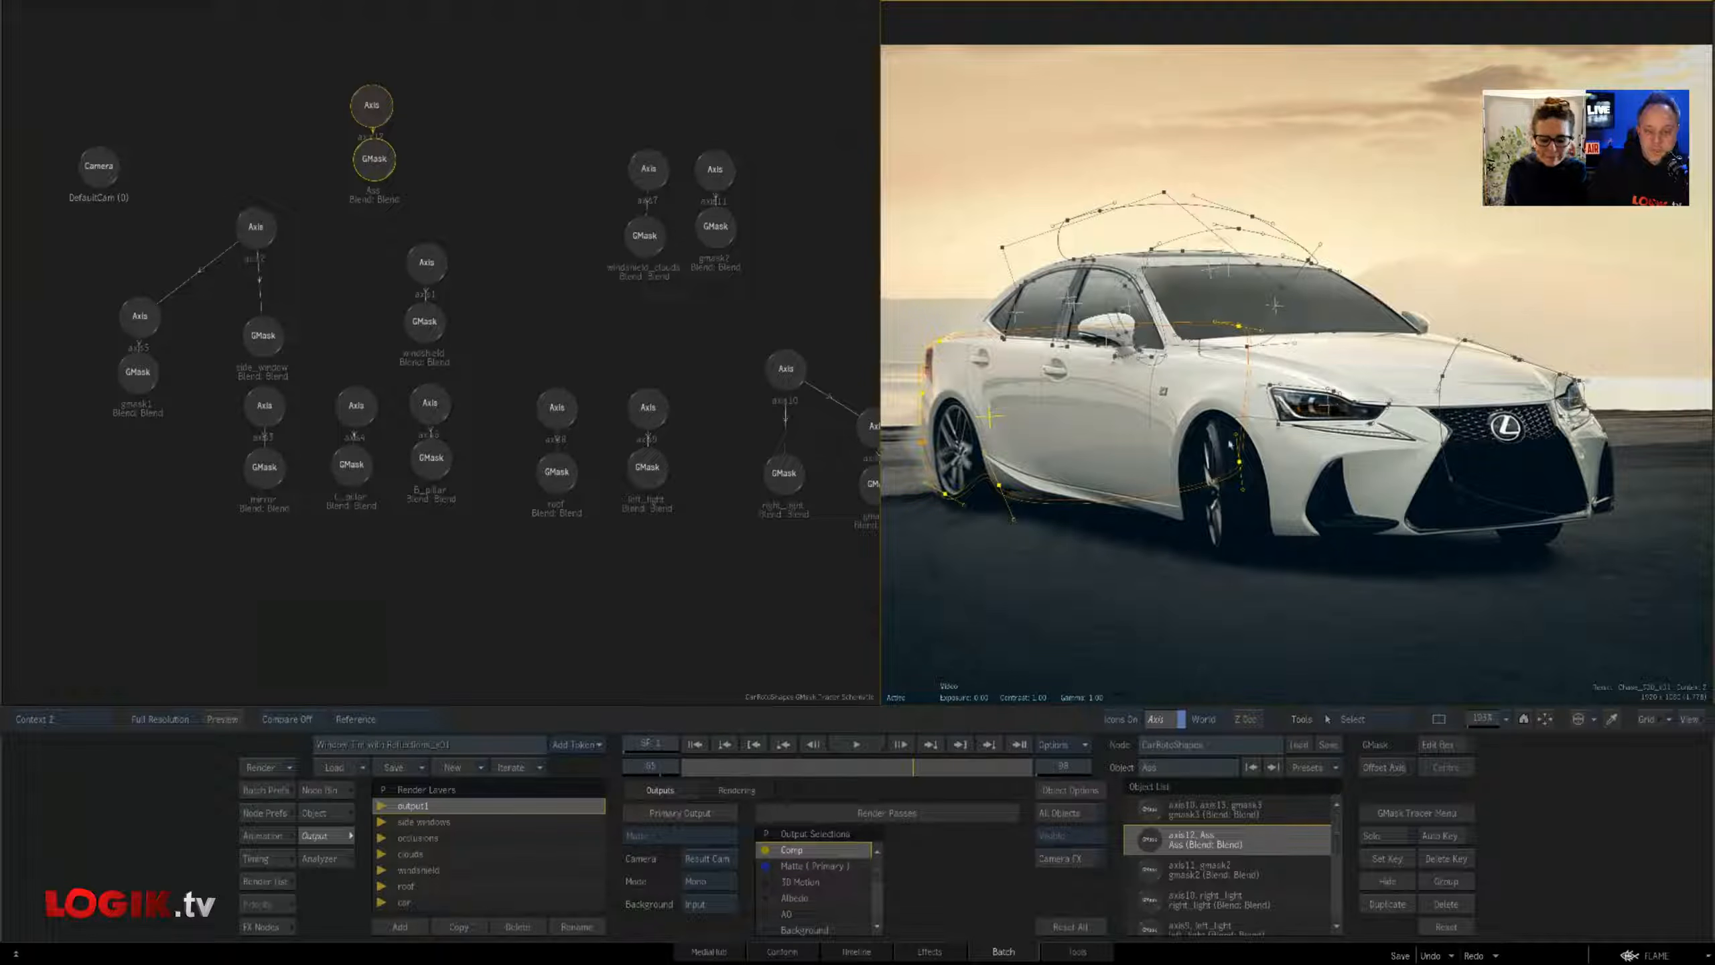
{"action": "left_click_drag", "start_coordinate": [754, 769], "coordinate": [822, 762]}
Return to the batch schematic, select the Comp node fed by CarRotoShapes and view Context 2 without the mask overlay
{"action": "key", "text": "Escape"}
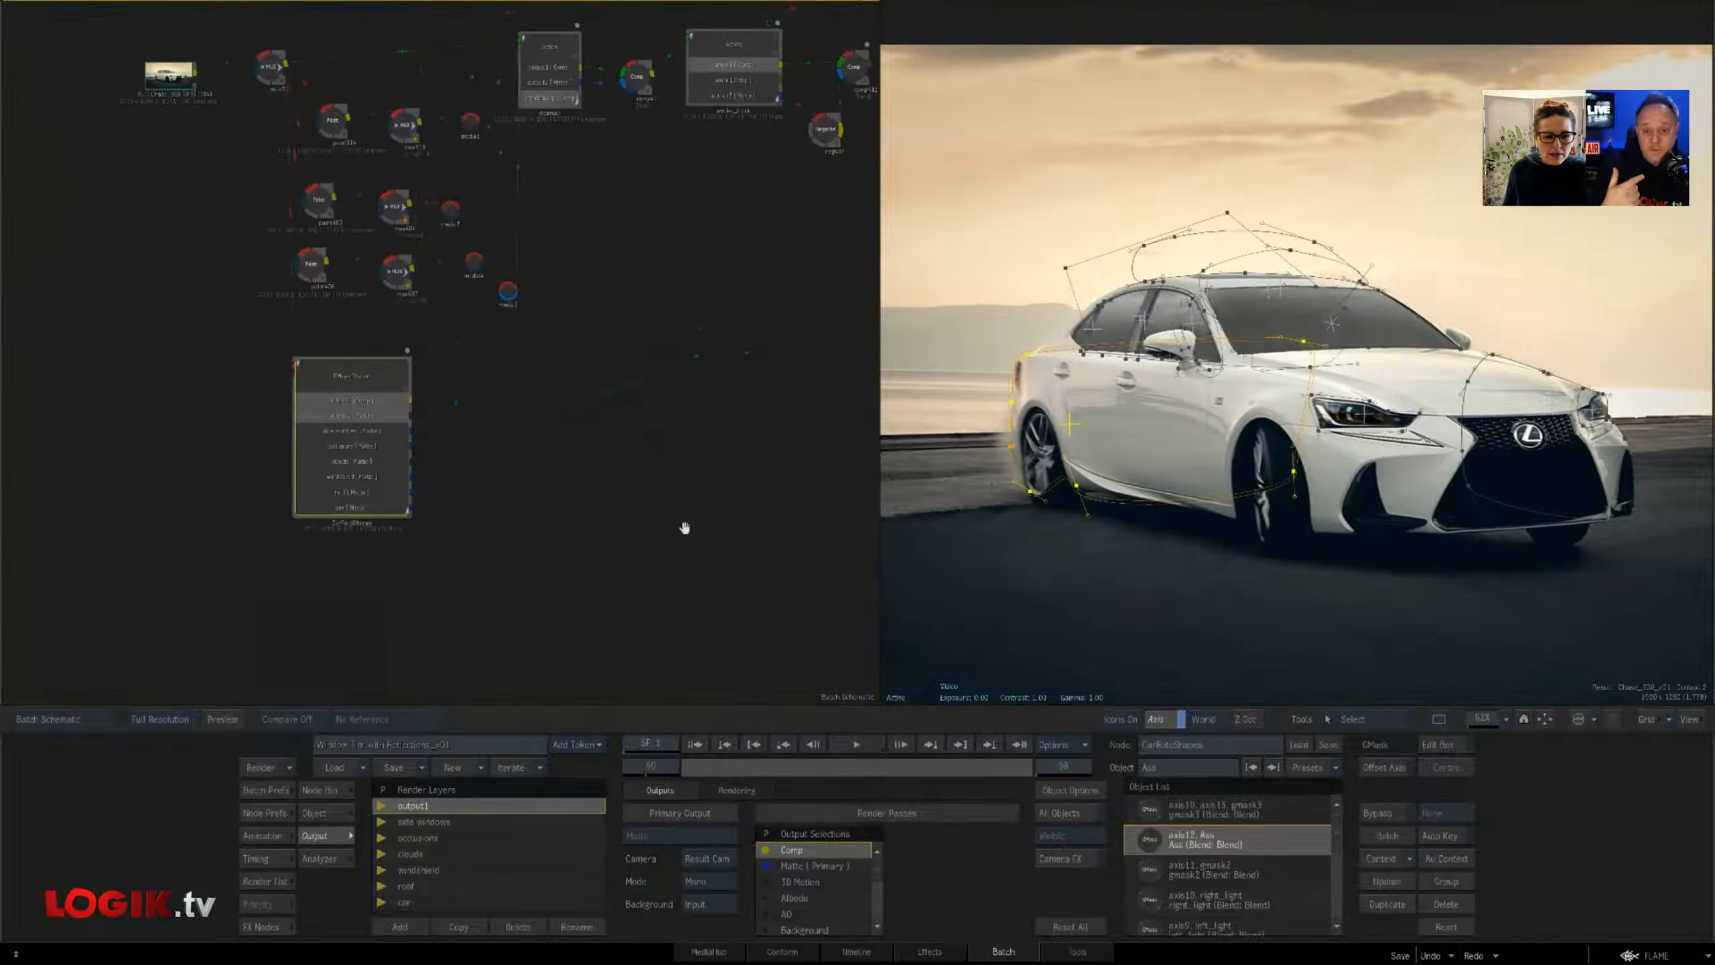
{"action": "left_click_drag", "start_coordinate": [732, 543], "coordinate": [517, 571]}
{"action": "left_click_drag", "start_coordinate": [739, 544], "coordinate": [599, 567]}
{"action": "left_click", "coordinate": [642, 298]}
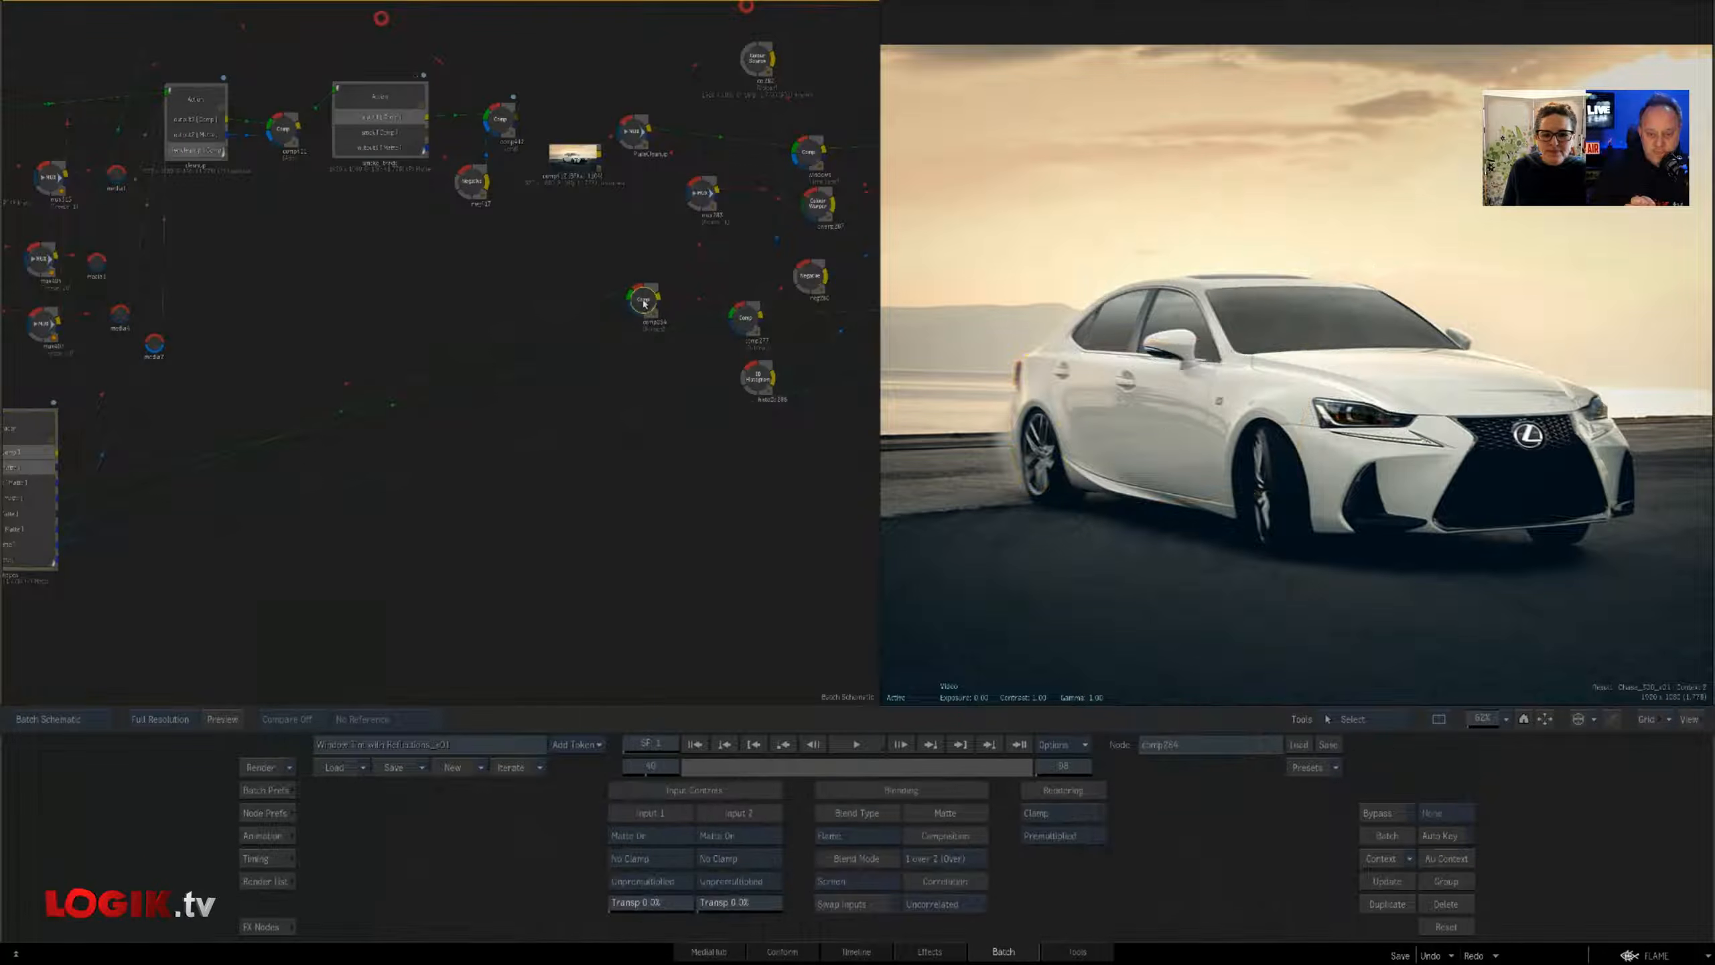
{"action": "left_click", "coordinate": [1213, 458]}
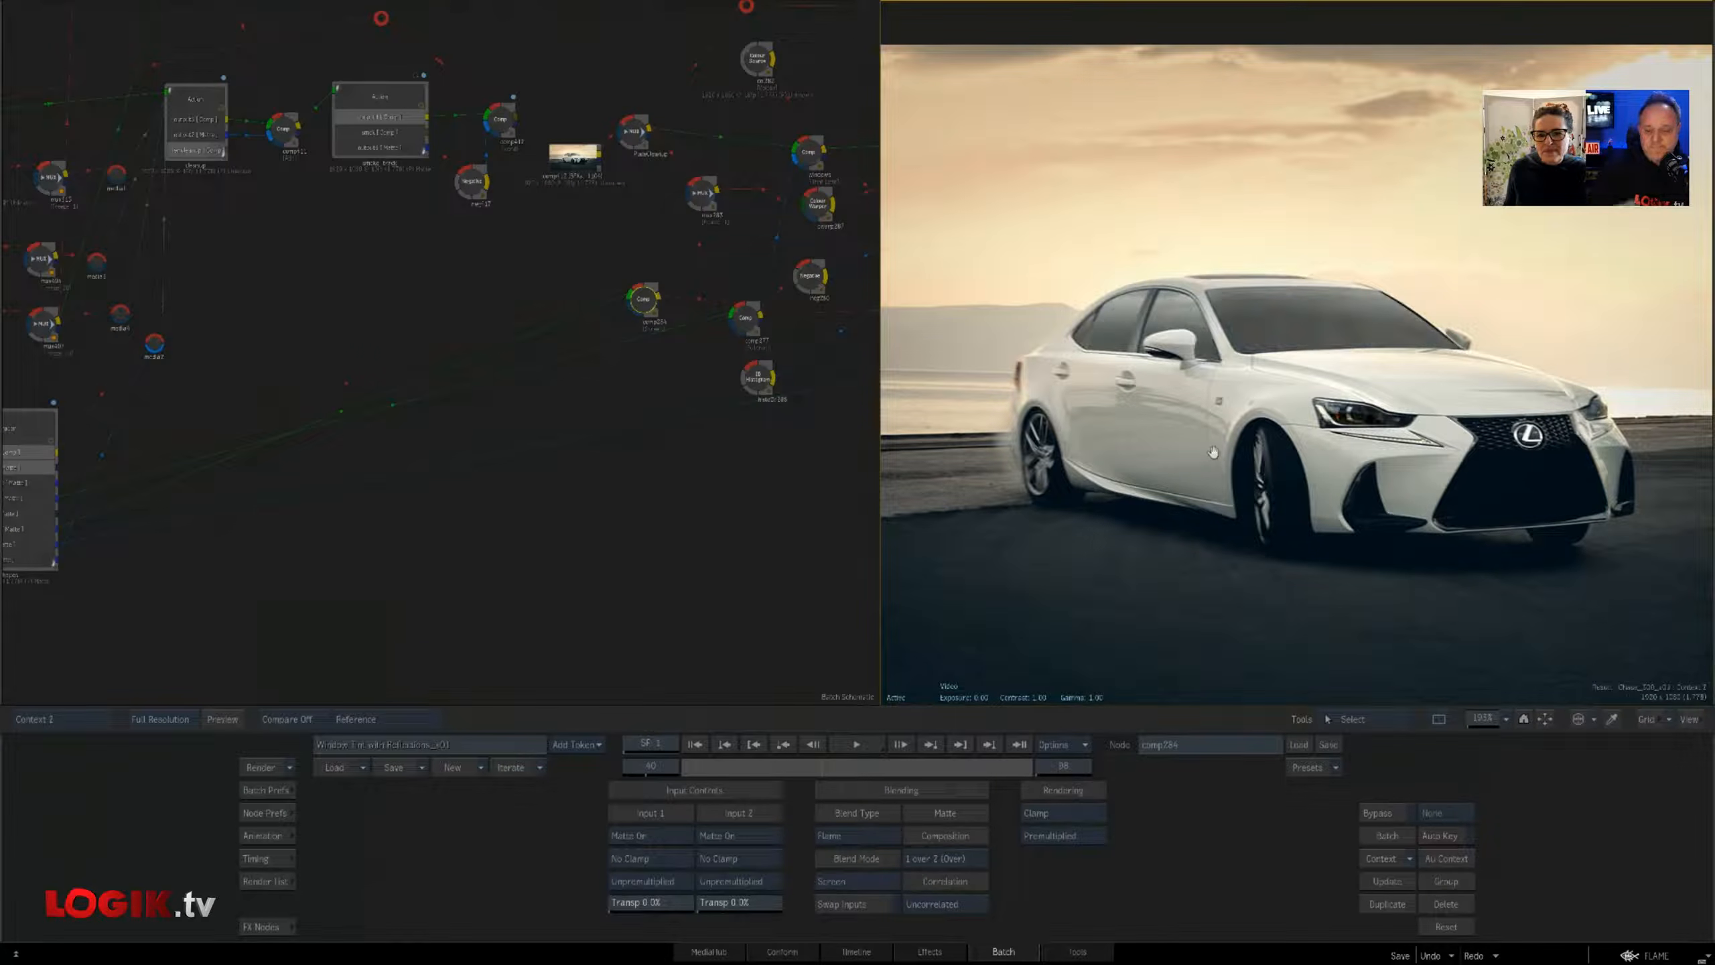
{"action": "left_click_drag", "start_coordinate": [630, 582], "coordinate": [744, 580]}
{"action": "left_click_drag", "start_coordinate": [1141, 569], "coordinate": [1137, 588]}
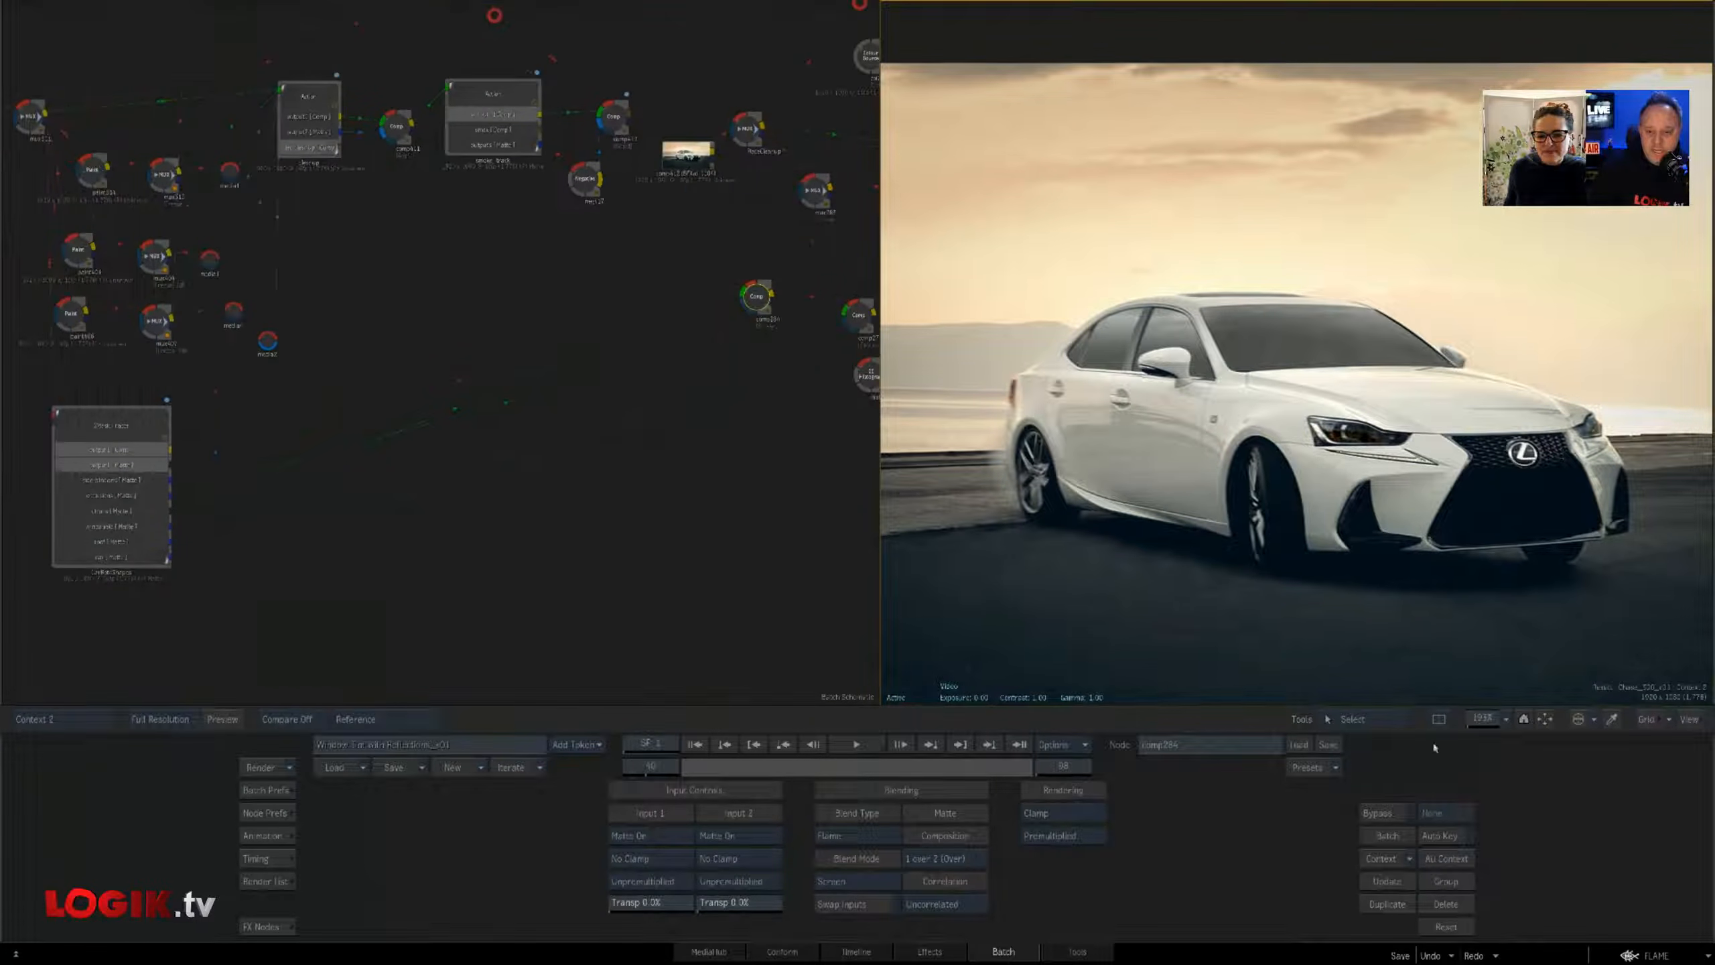
Reopen CarRotoShapes and inspect the windshield, B_pillar, C_pillar, left_light and right_light mask shapes on the car
{"action": "left_click", "coordinate": [141, 429]}
{"action": "double_click", "coordinate": [141, 429]}
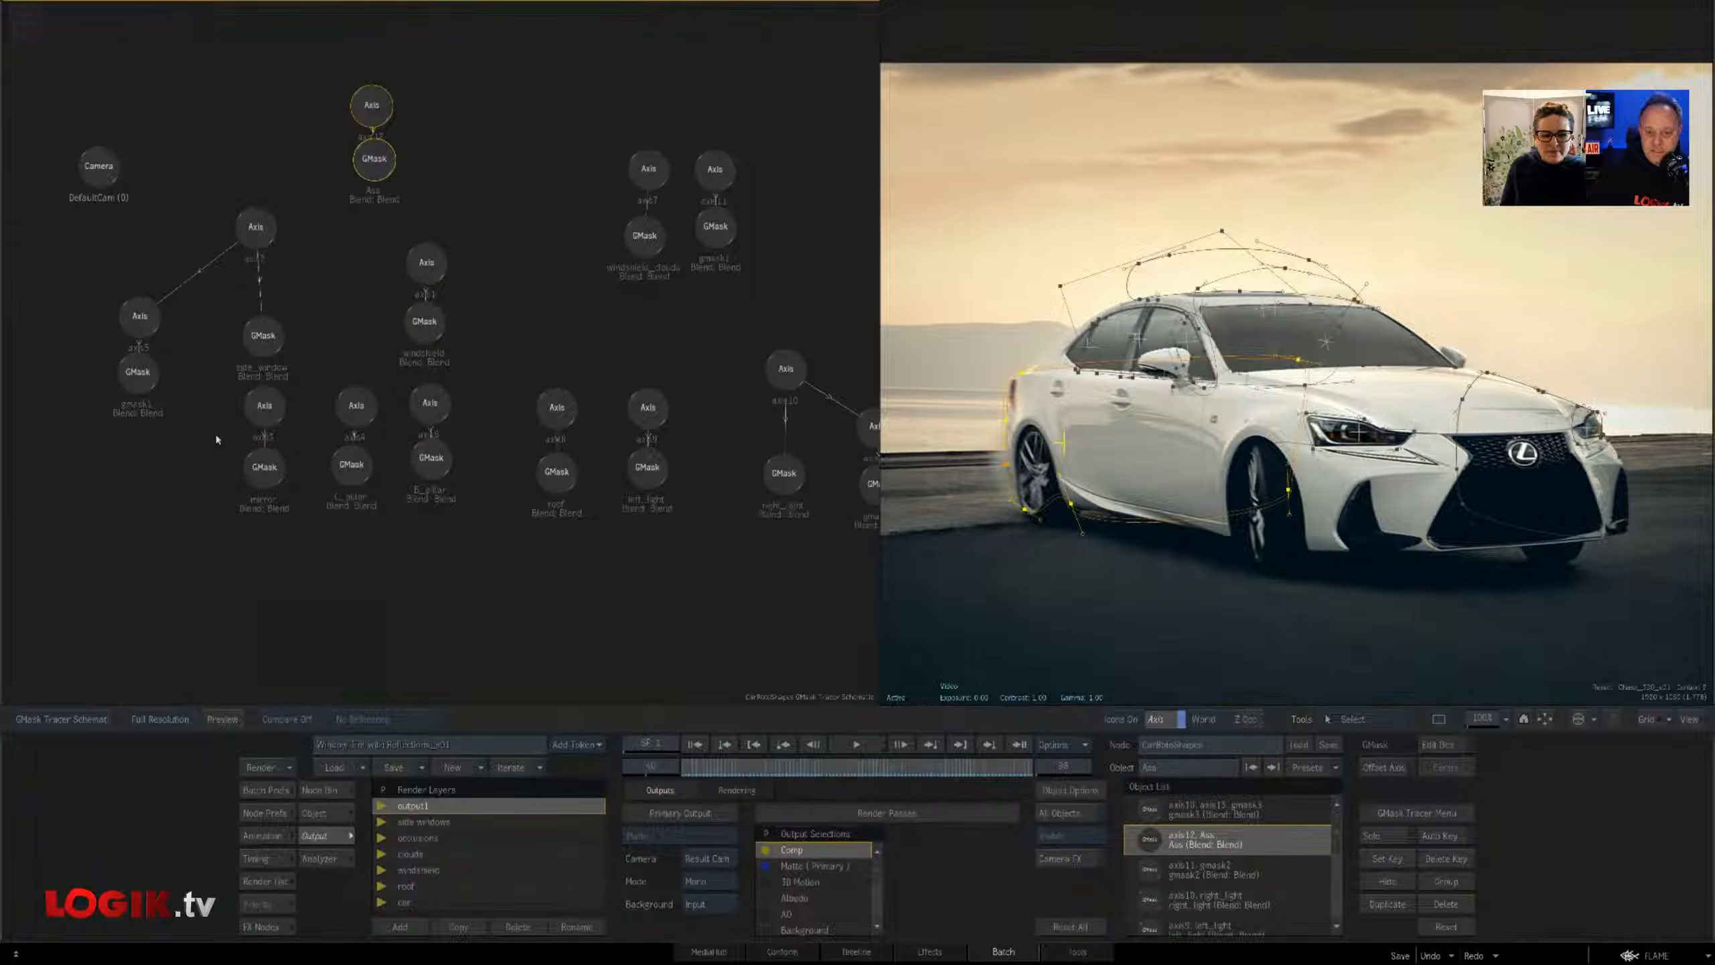
{"action": "left_click", "coordinate": [427, 326]}
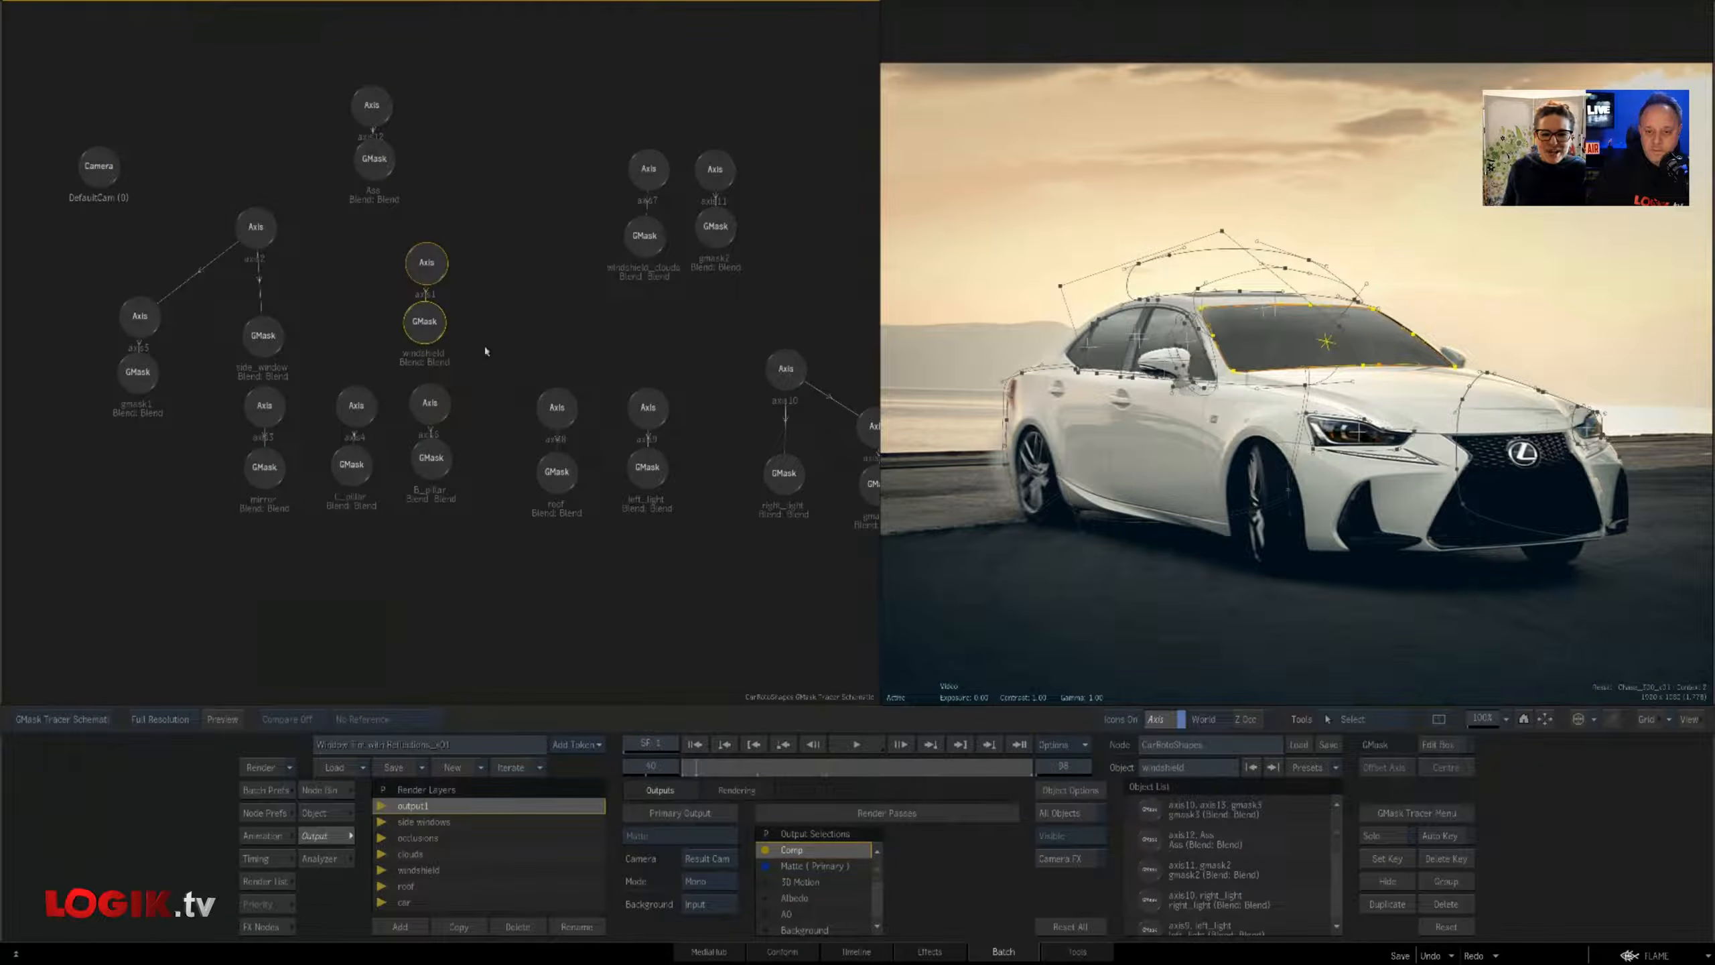
{"action": "left_click", "coordinate": [435, 469]}
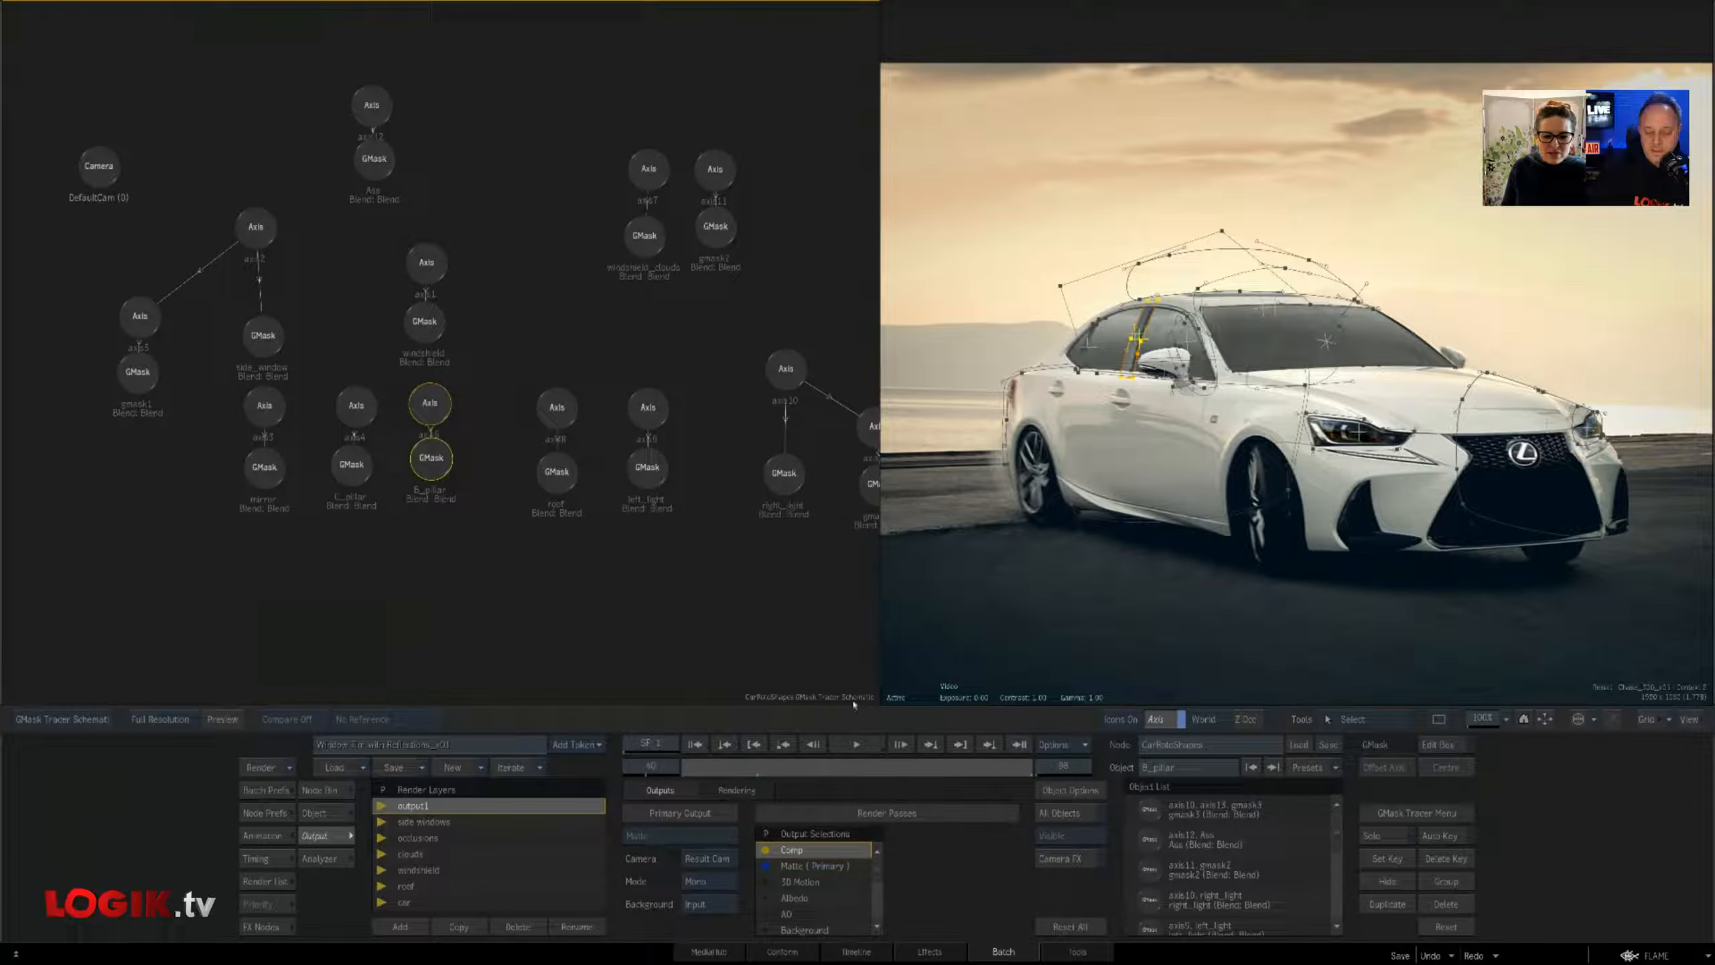
{"action": "left_click", "coordinate": [347, 478]}
{"action": "left_click", "coordinate": [638, 476]}
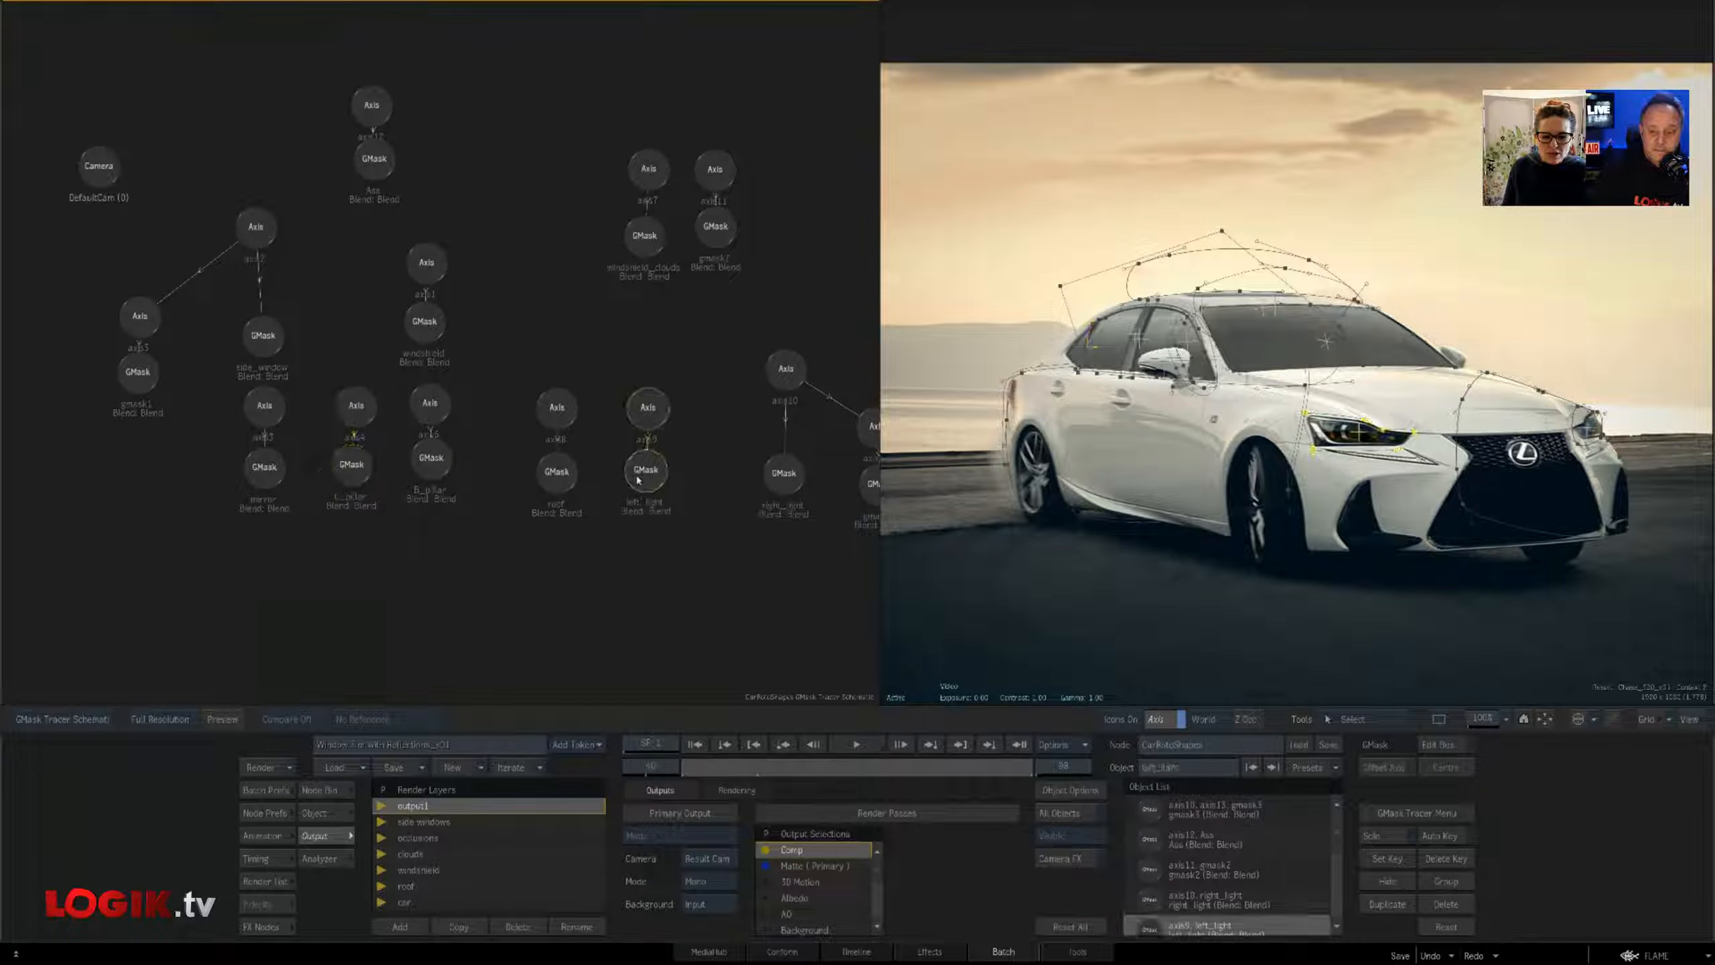
{"action": "left_click", "coordinate": [788, 478]}
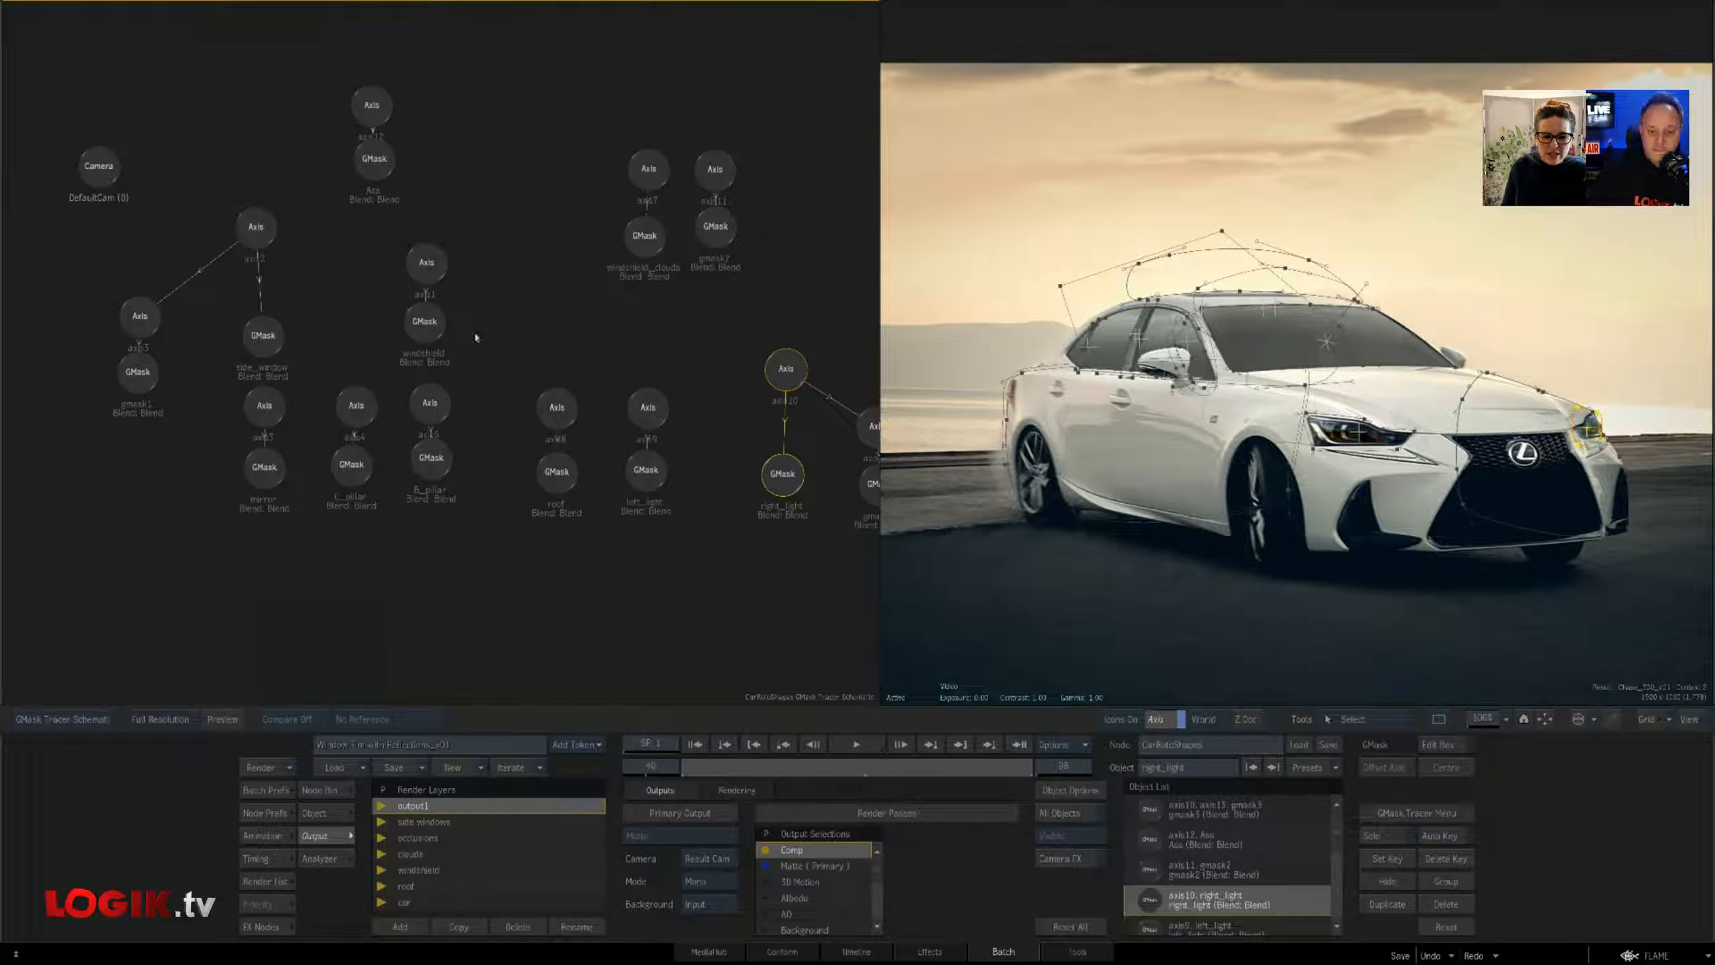
Inspect the remaining mask shapes, including the car's rear, the mirror, windshield_clouds, gmask2 and the front-end gmask3
{"action": "left_click", "coordinate": [376, 166]}
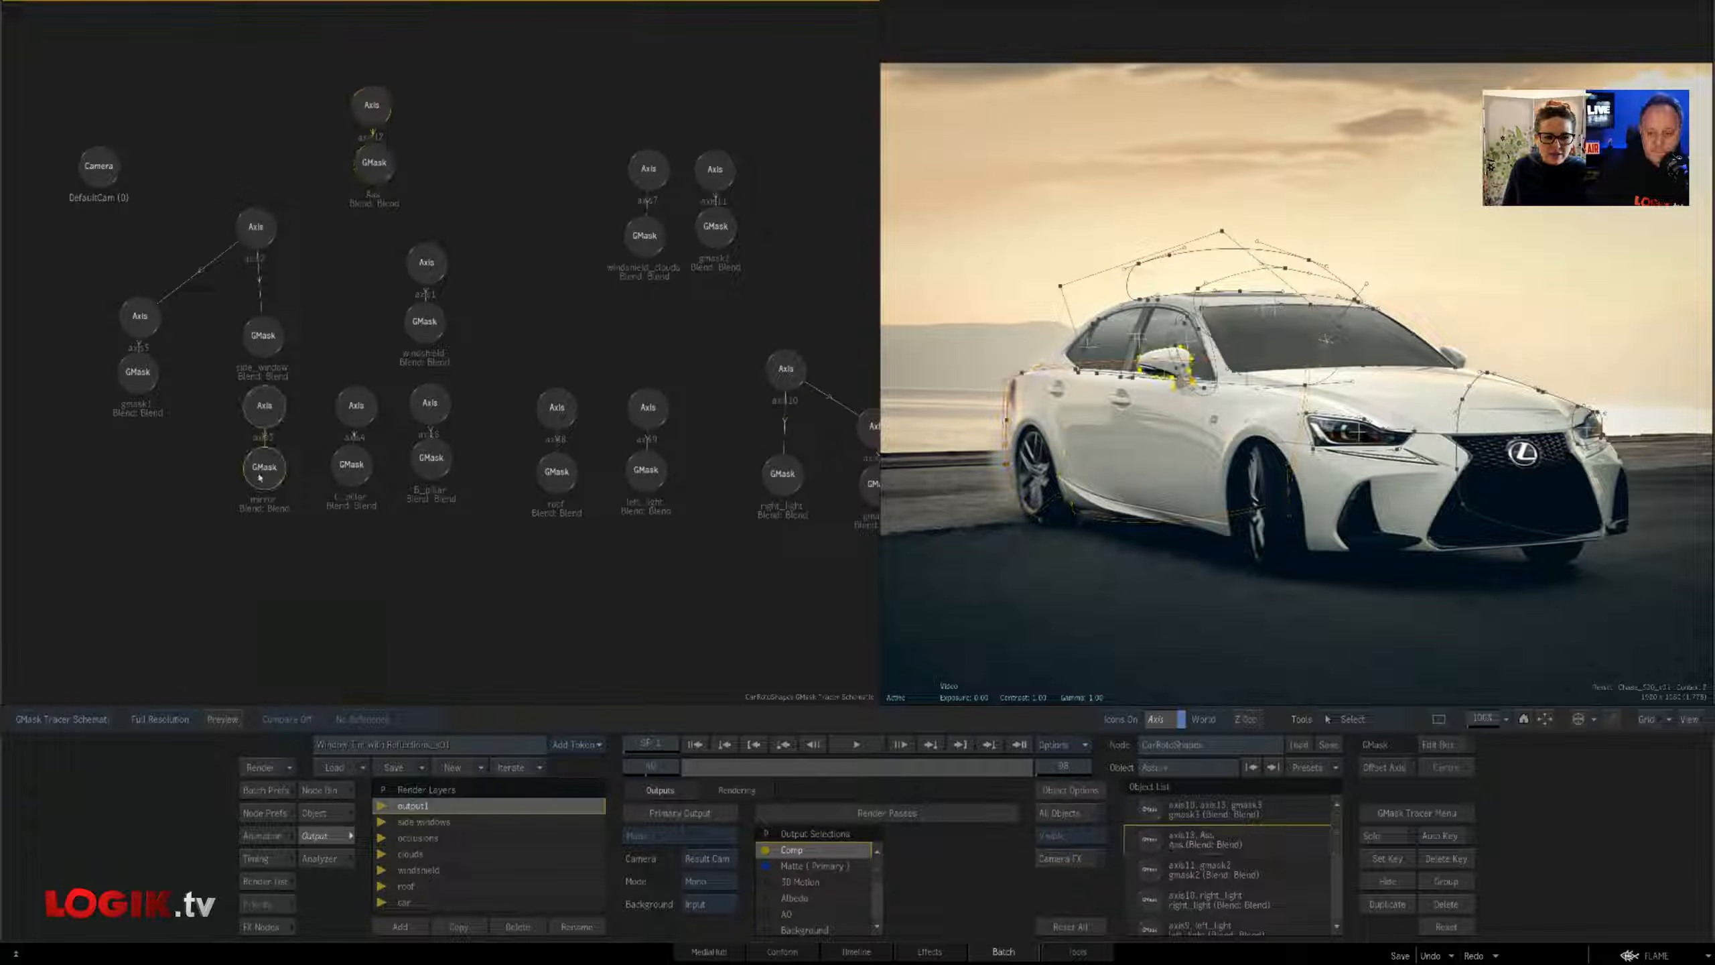
{"action": "left_click", "coordinate": [645, 236]}
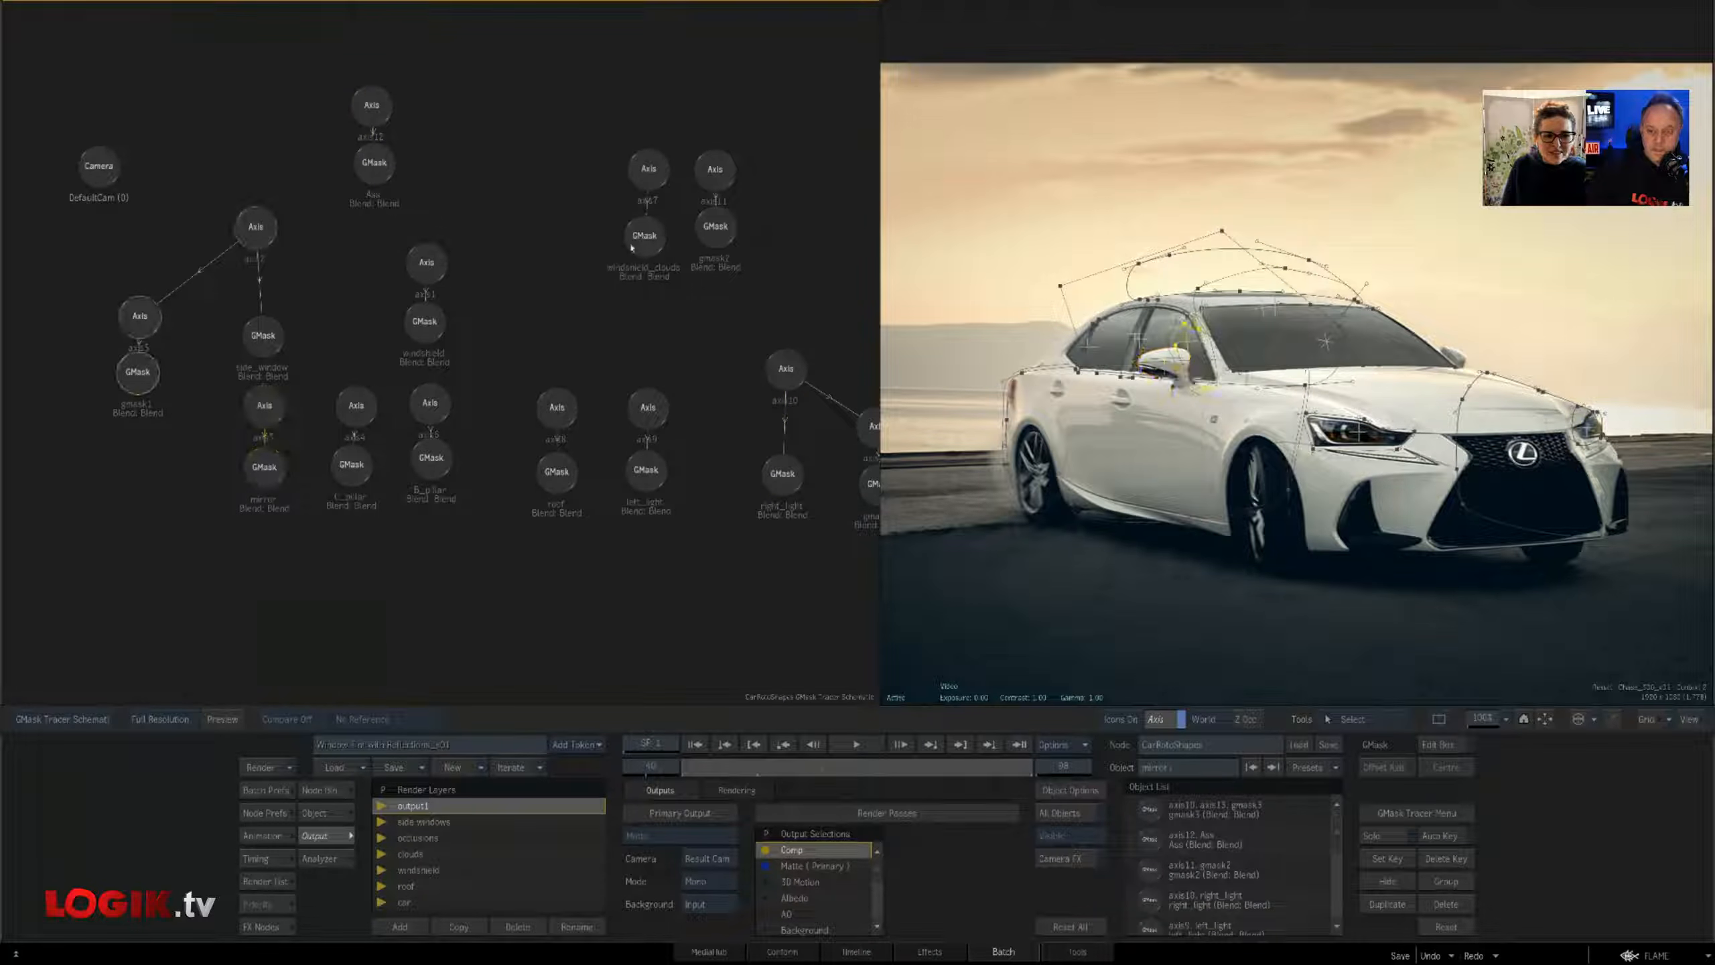
{"action": "left_click", "coordinate": [712, 235]}
{"action": "left_click_drag", "start_coordinate": [782, 365], "coordinate": [596, 328]}
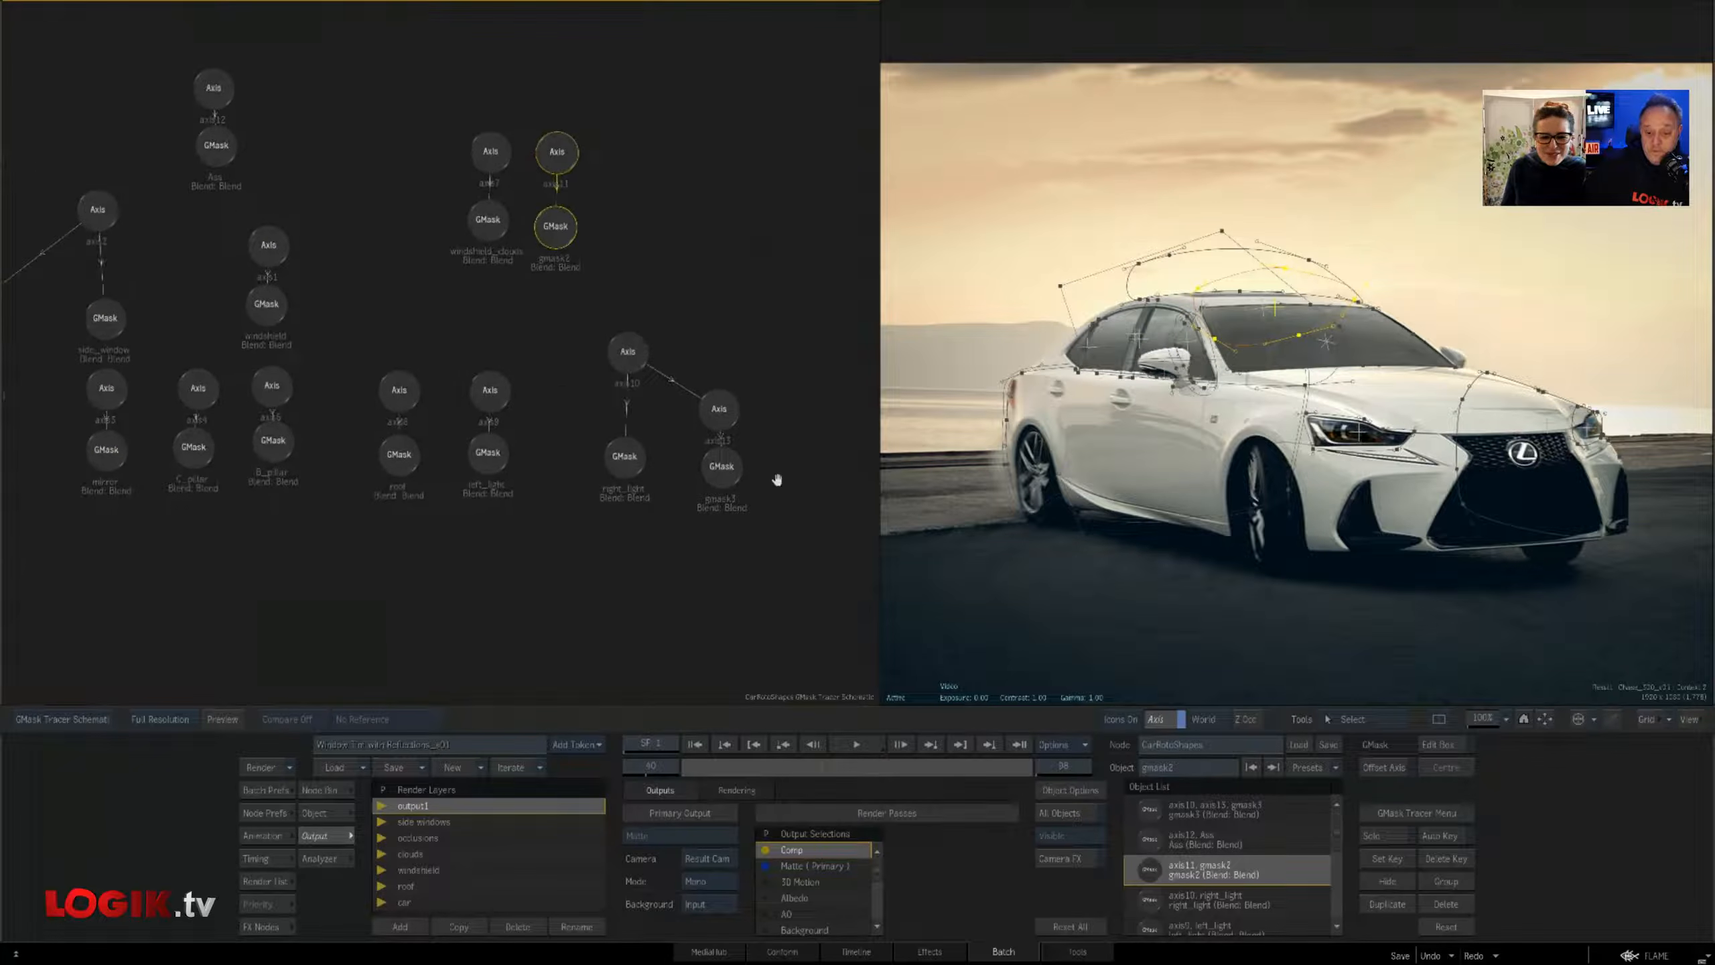
{"action": "left_click_drag", "start_coordinate": [777, 480], "coordinate": [682, 458]}
{"action": "left_click", "coordinate": [682, 458]}
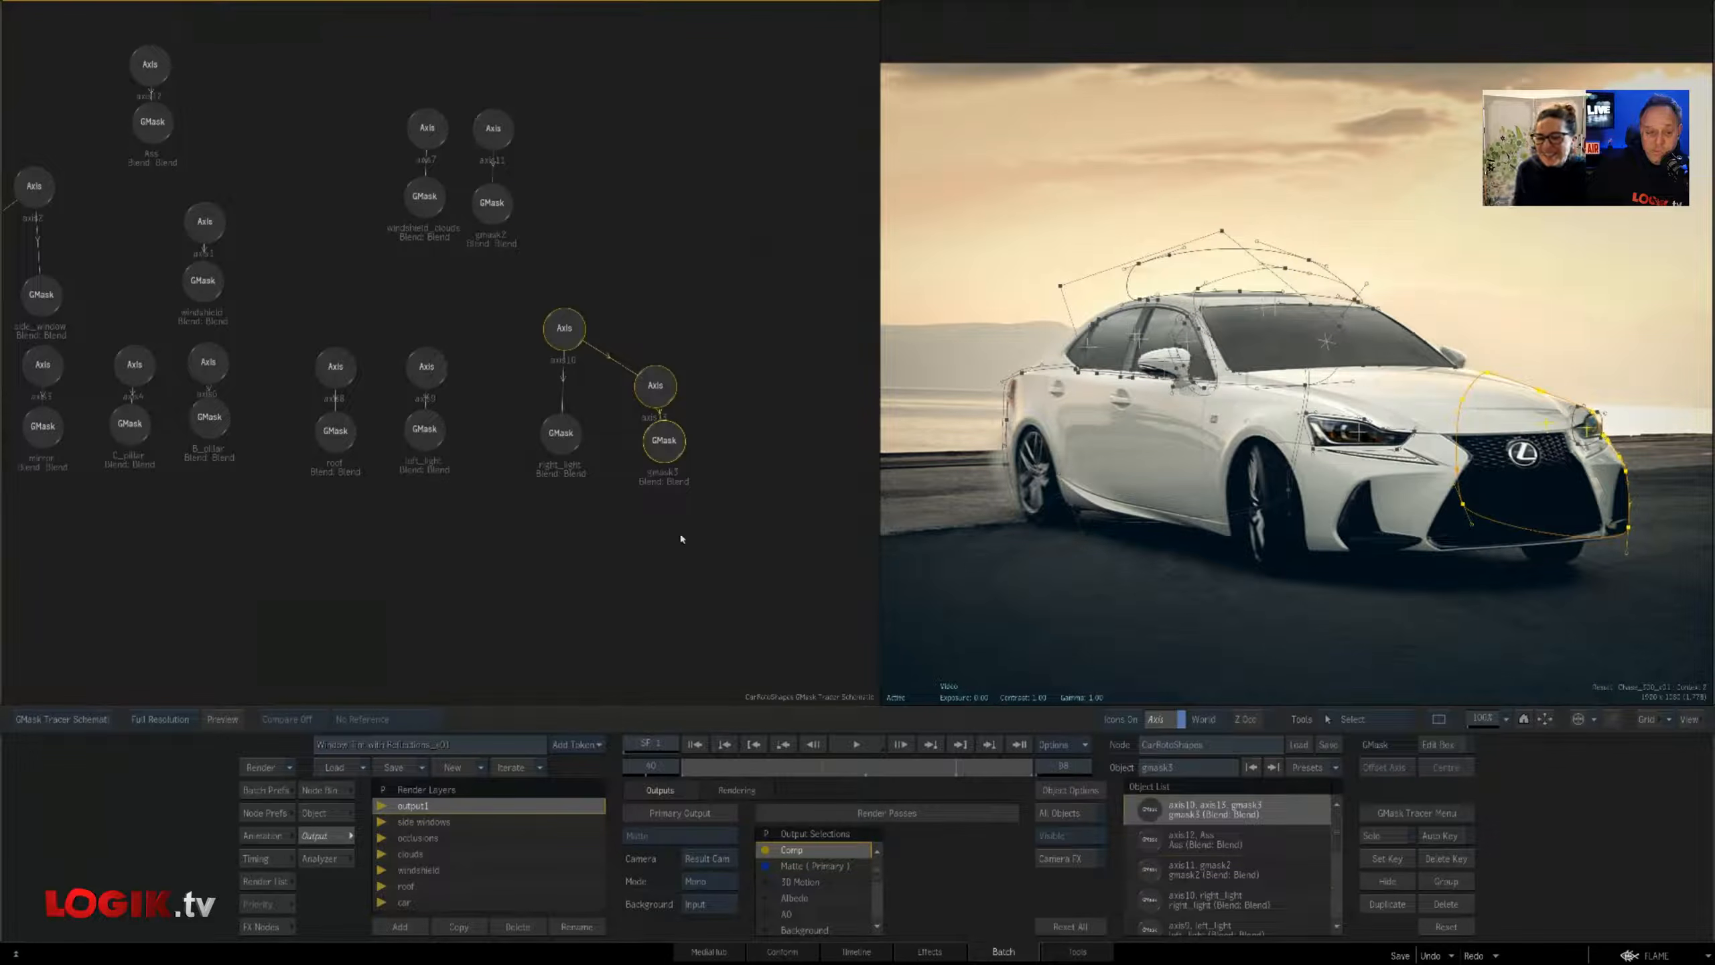
{"action": "left_click_drag", "start_coordinate": [647, 563], "coordinate": [746, 591]}
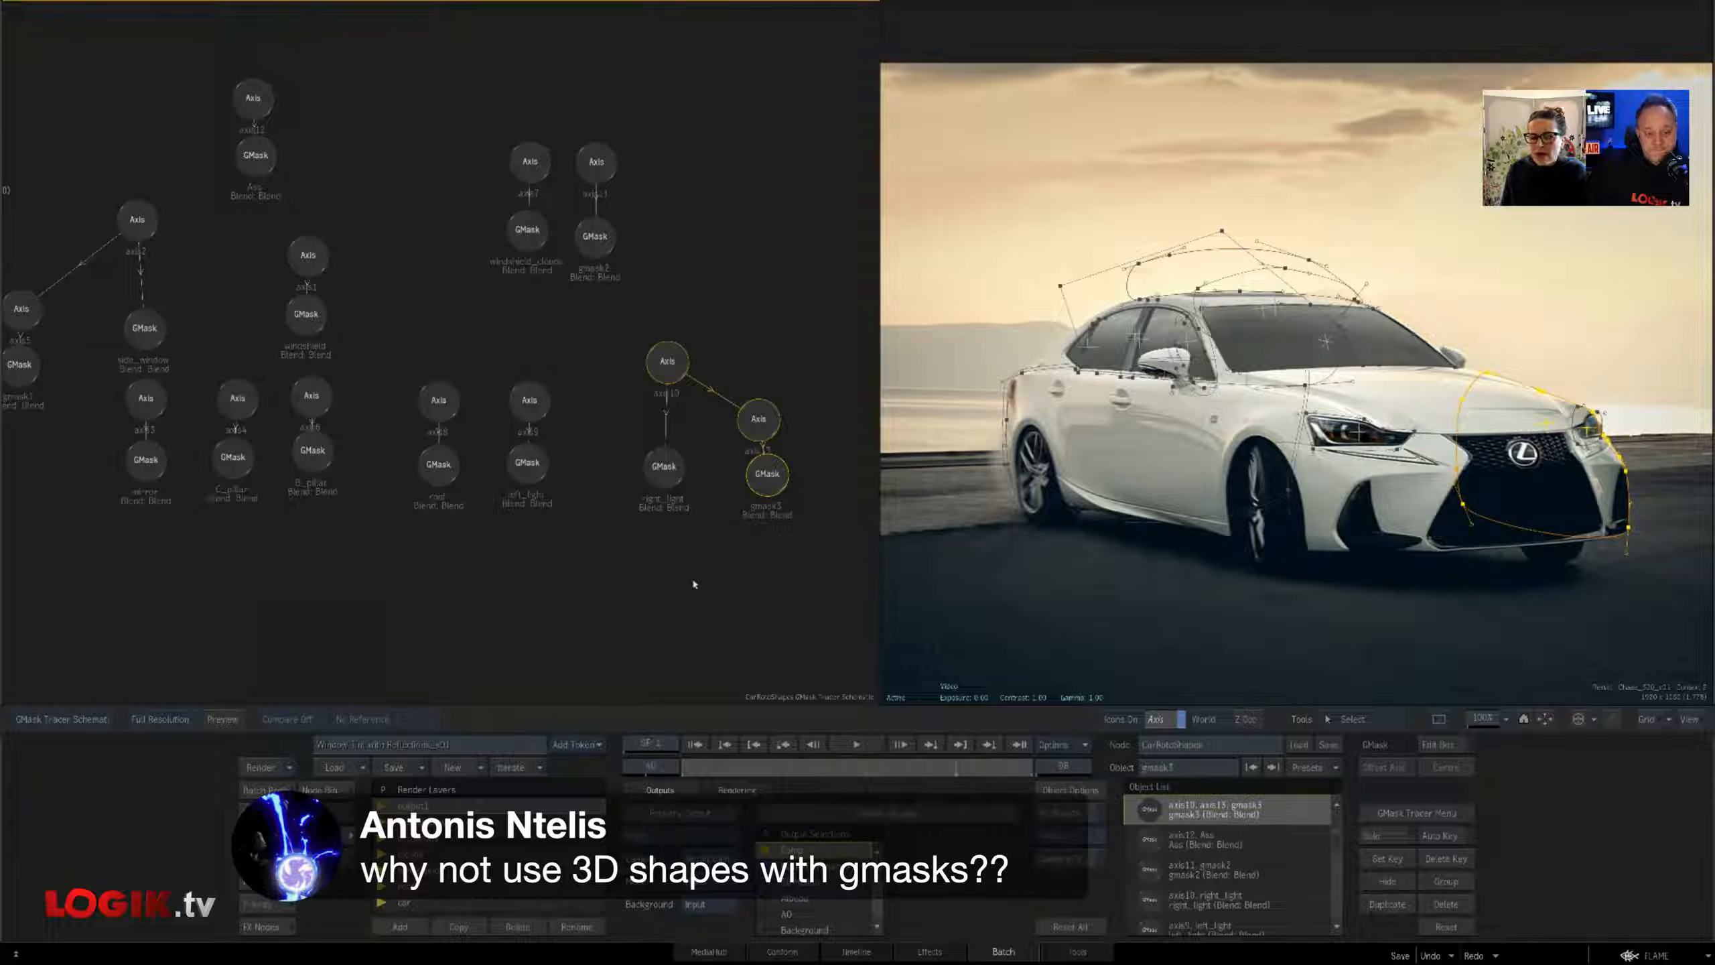
{"action": "left_click_drag", "start_coordinate": [548, 563], "coordinate": [557, 599]}
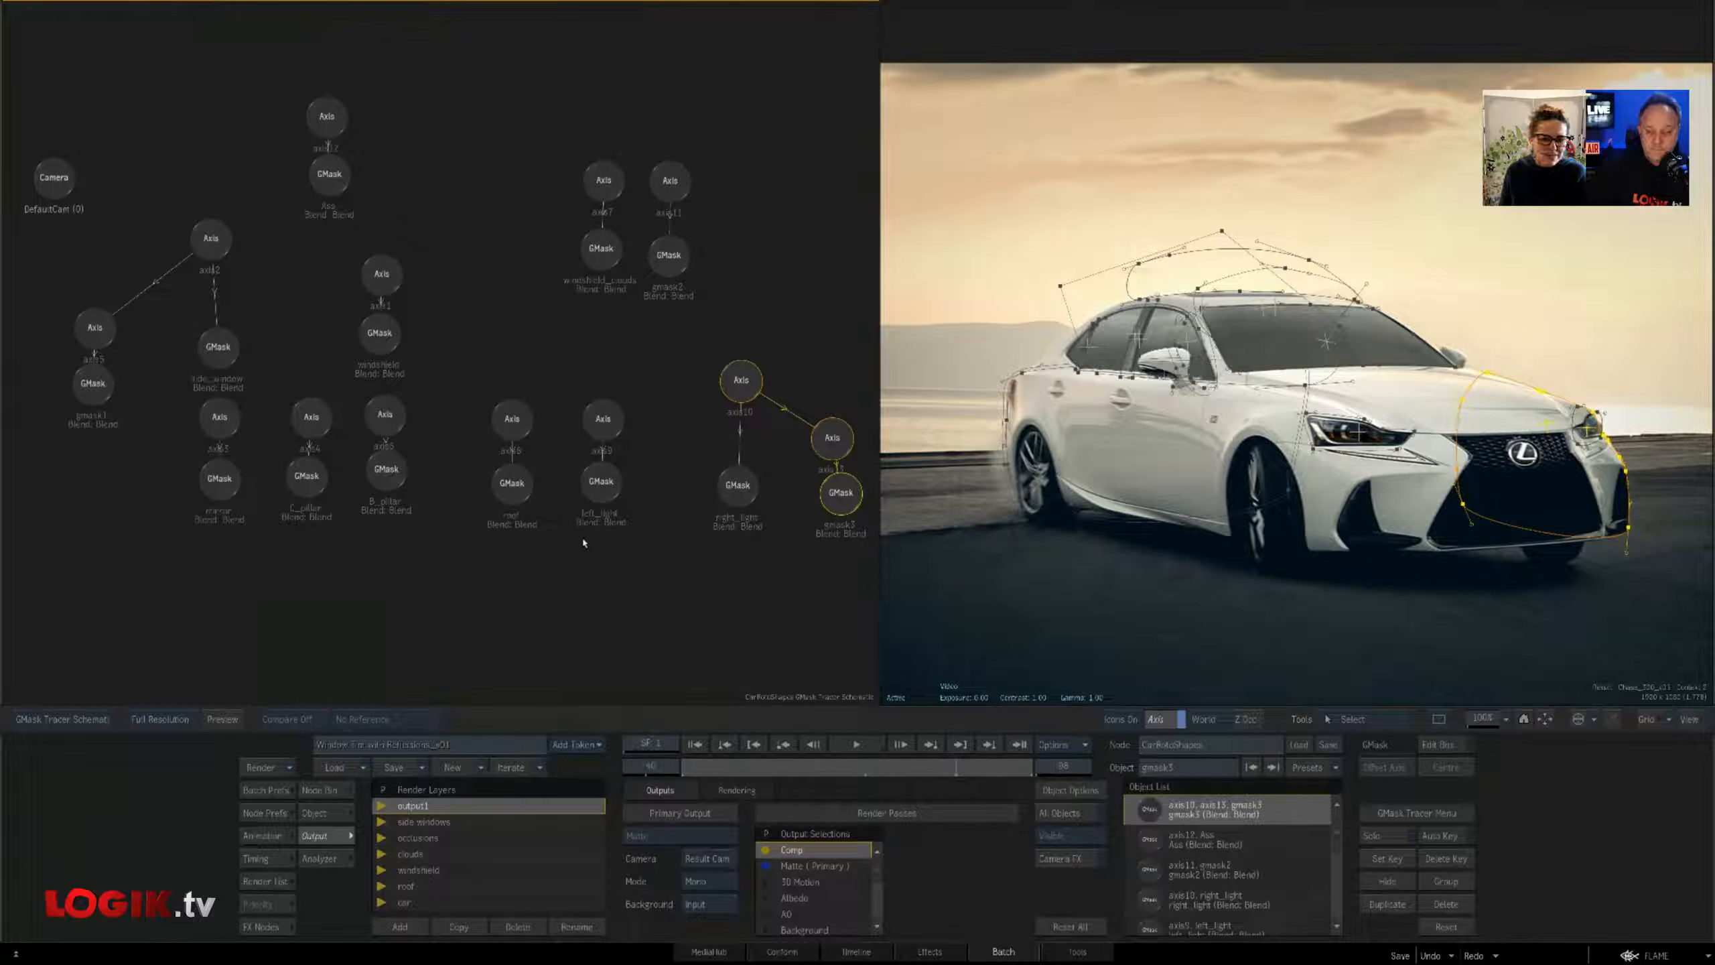
Leave CarRotoShapes and look over how its outputs connect to the rest of the batch node tree
{"action": "key", "text": "Escape"}
{"action": "left_click_drag", "start_coordinate": [579, 544], "coordinate": [739, 615]}
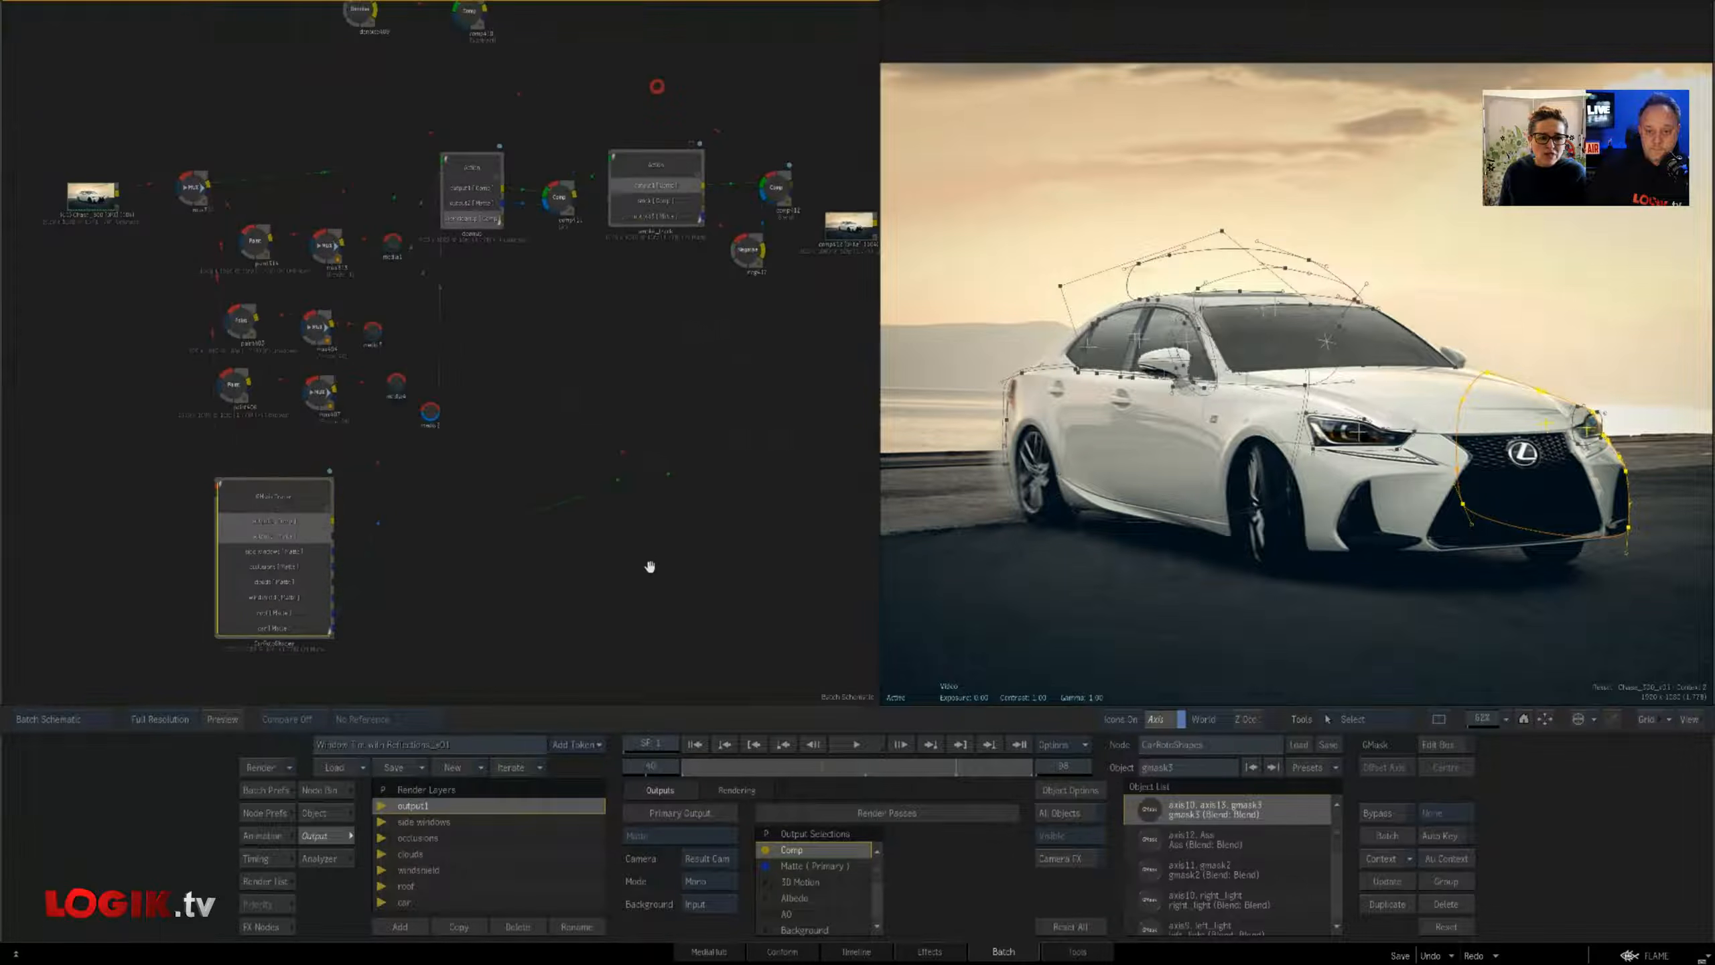
{"action": "left_click_drag", "start_coordinate": [650, 567], "coordinate": [670, 564]}
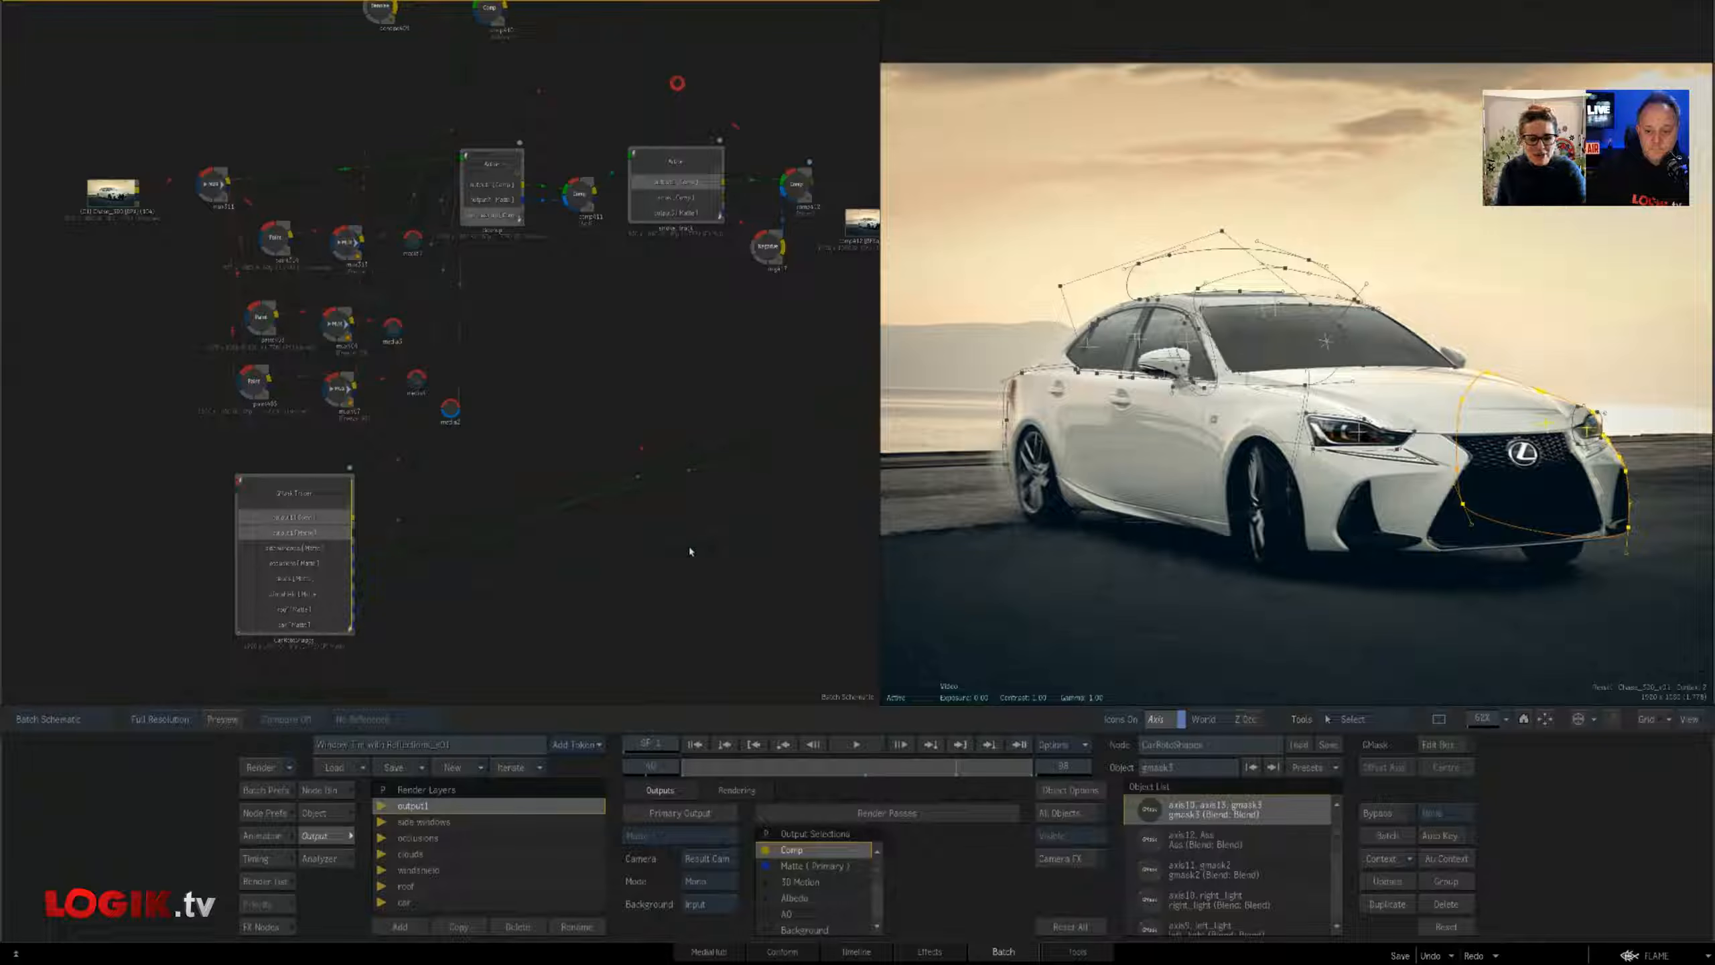
{"action": "left_click_drag", "start_coordinate": [585, 372], "coordinate": [554, 411]}
{"action": "left_click_drag", "start_coordinate": [657, 439], "coordinate": [645, 432]}
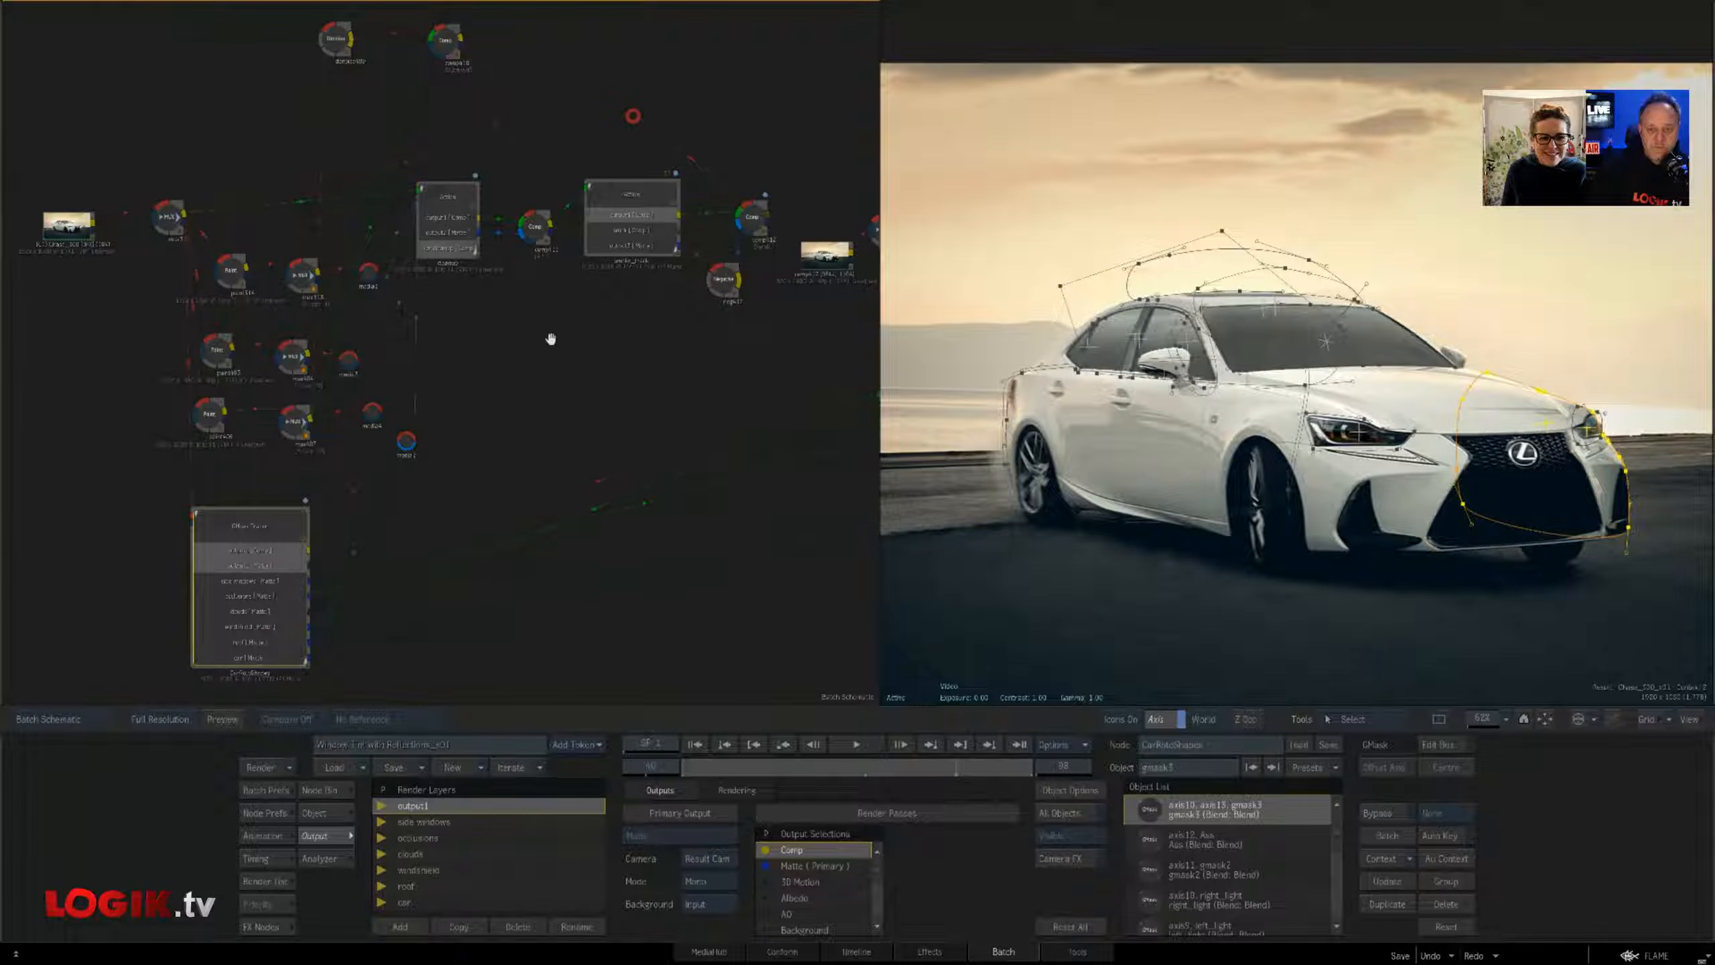
{"action": "left_click_drag", "start_coordinate": [550, 337], "coordinate": [324, 345]}
{"action": "left_click_drag", "start_coordinate": [555, 530], "coordinate": [378, 560]}
{"action": "left_click_drag", "start_coordinate": [250, 529], "coordinate": [670, 529]}
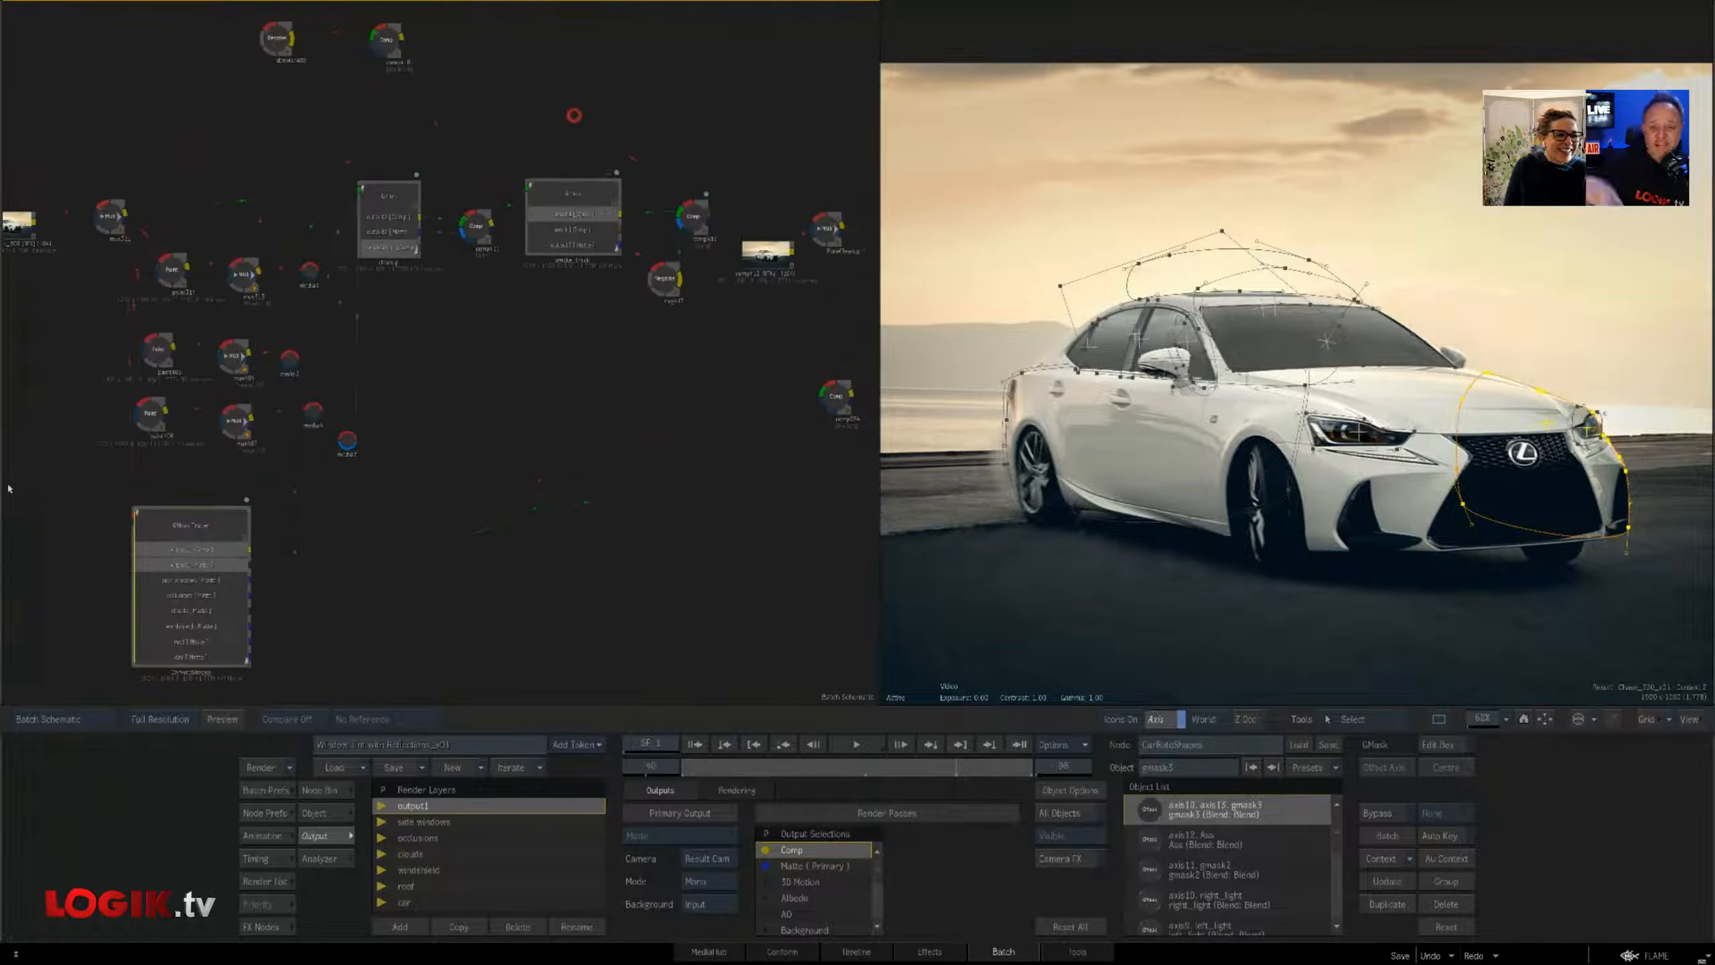
Open the Rig n bumper and WINDOW batch and look over its WINDOW_TINT, CameraCar_PixelSpread and CameraCar_BLUR groups
{"action": "mouse_move", "coordinate": [4, 490]}
{"action": "double_click", "coordinate": [34, 108]}
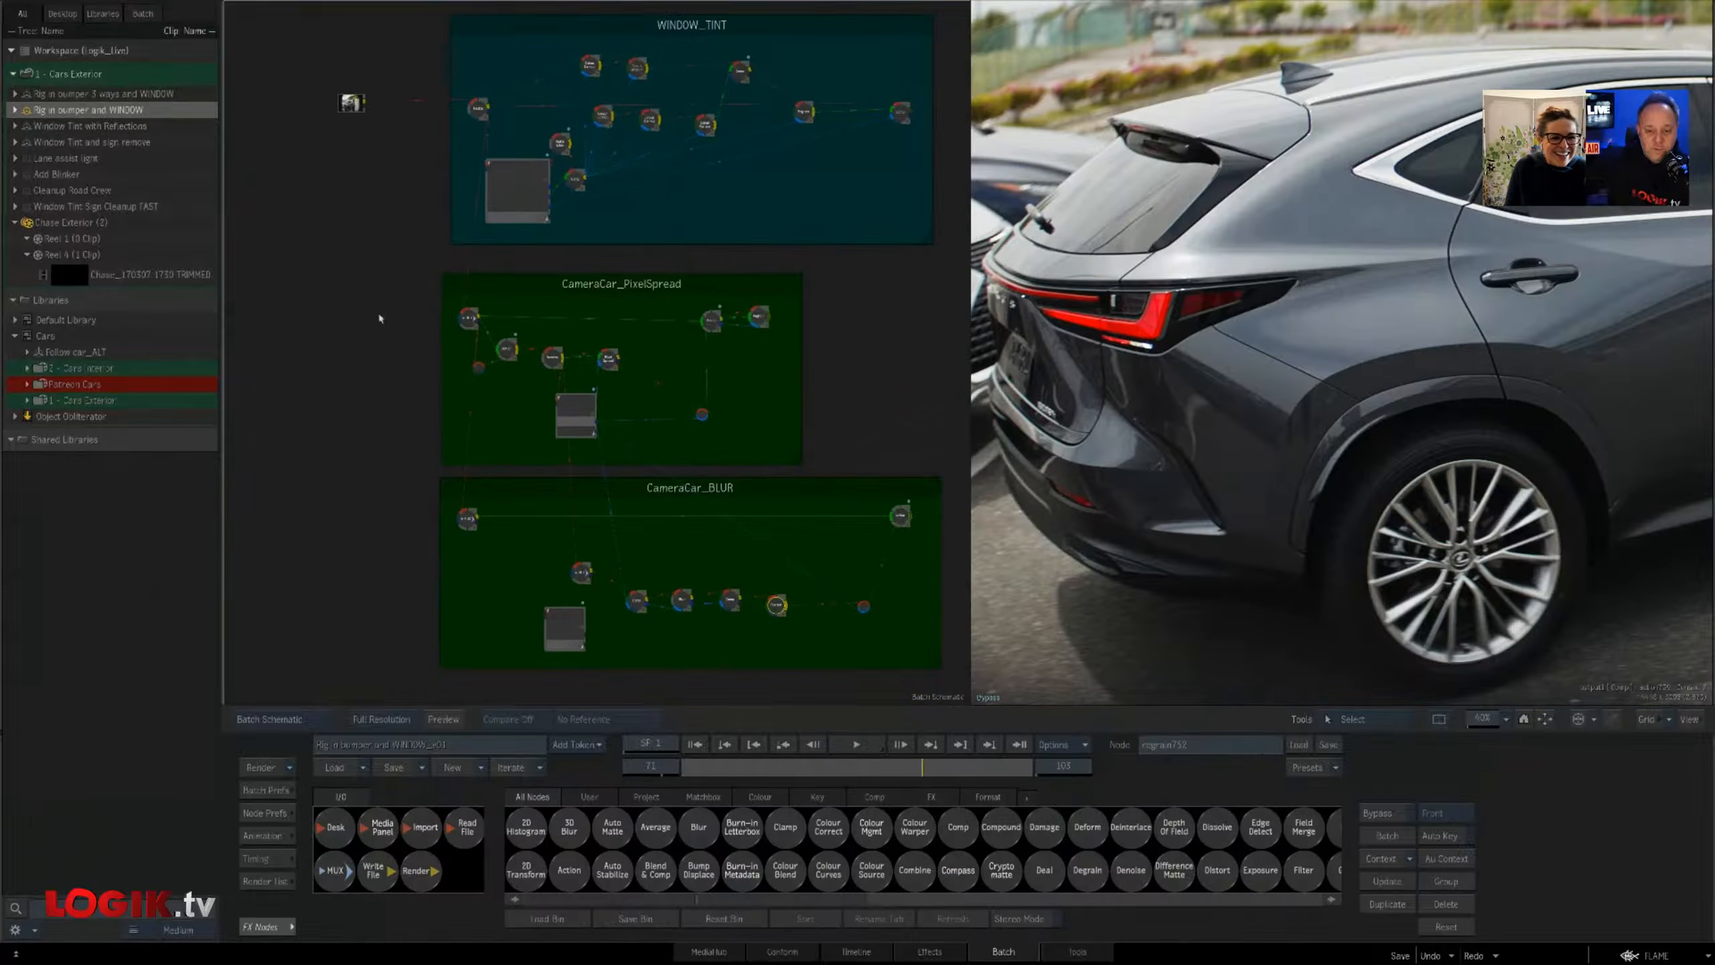
{"action": "double_click", "coordinate": [34, 94]}
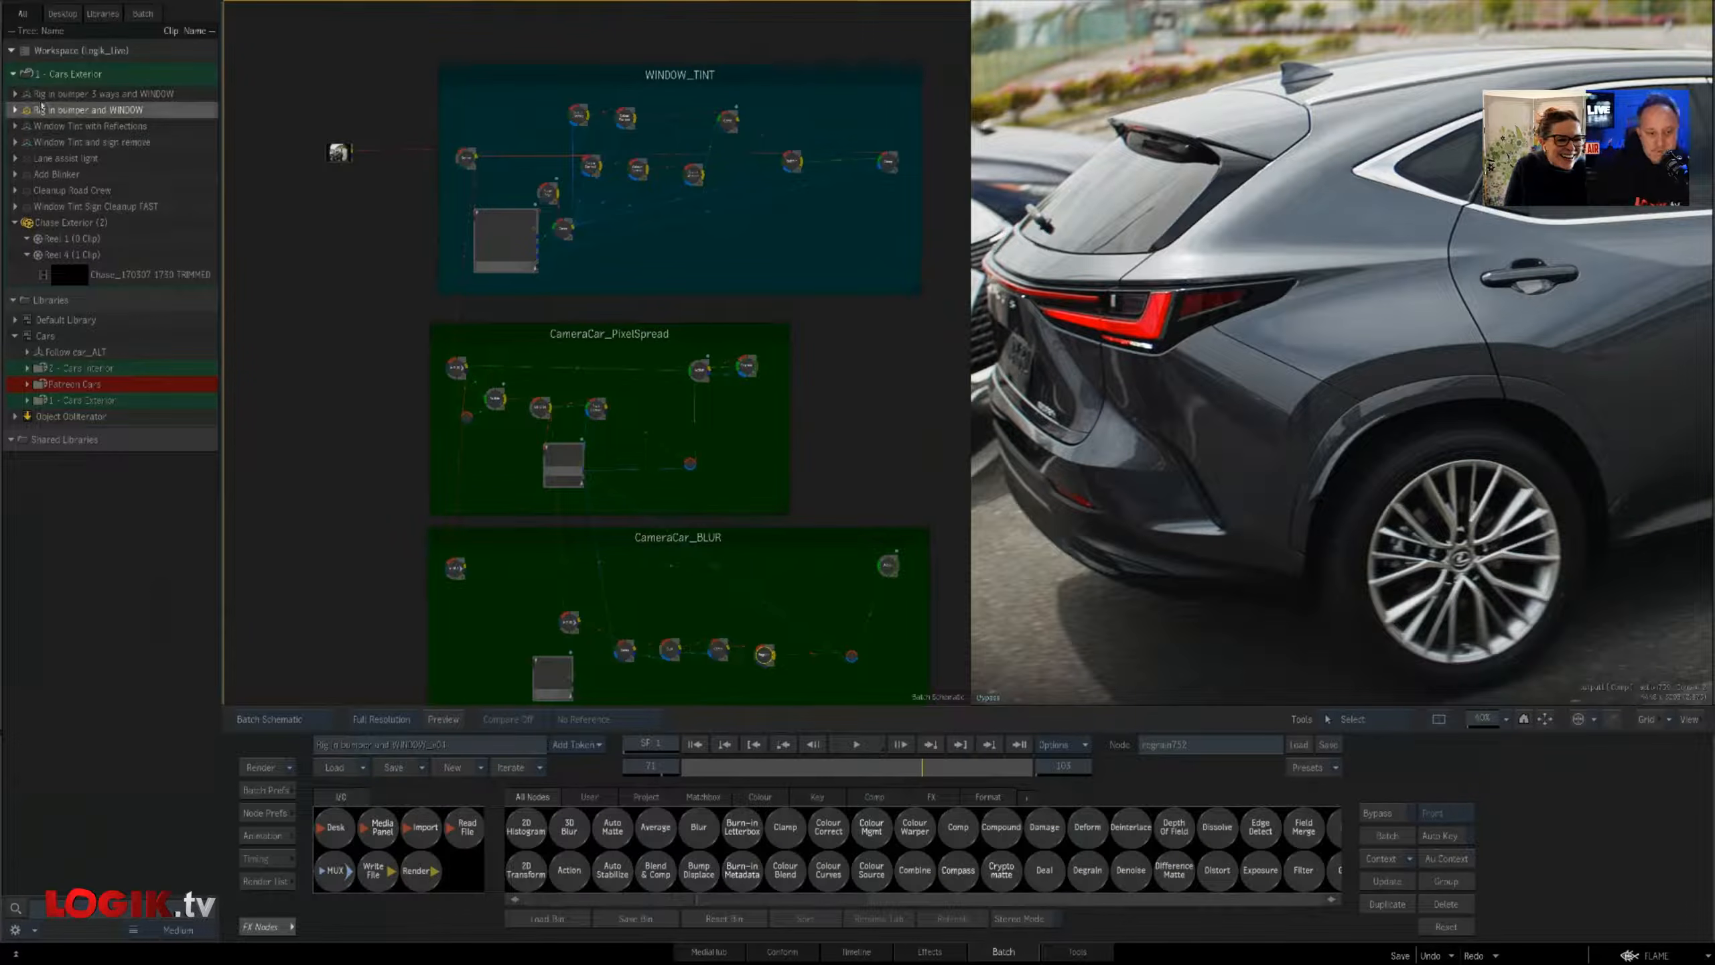
{"action": "left_click_drag", "start_coordinate": [439, 528], "coordinate": [487, 324]}
Open the Window Tint and sign remove batch, hide the media list and bring its node tree into view
{"action": "double_click", "coordinate": [31, 144]}
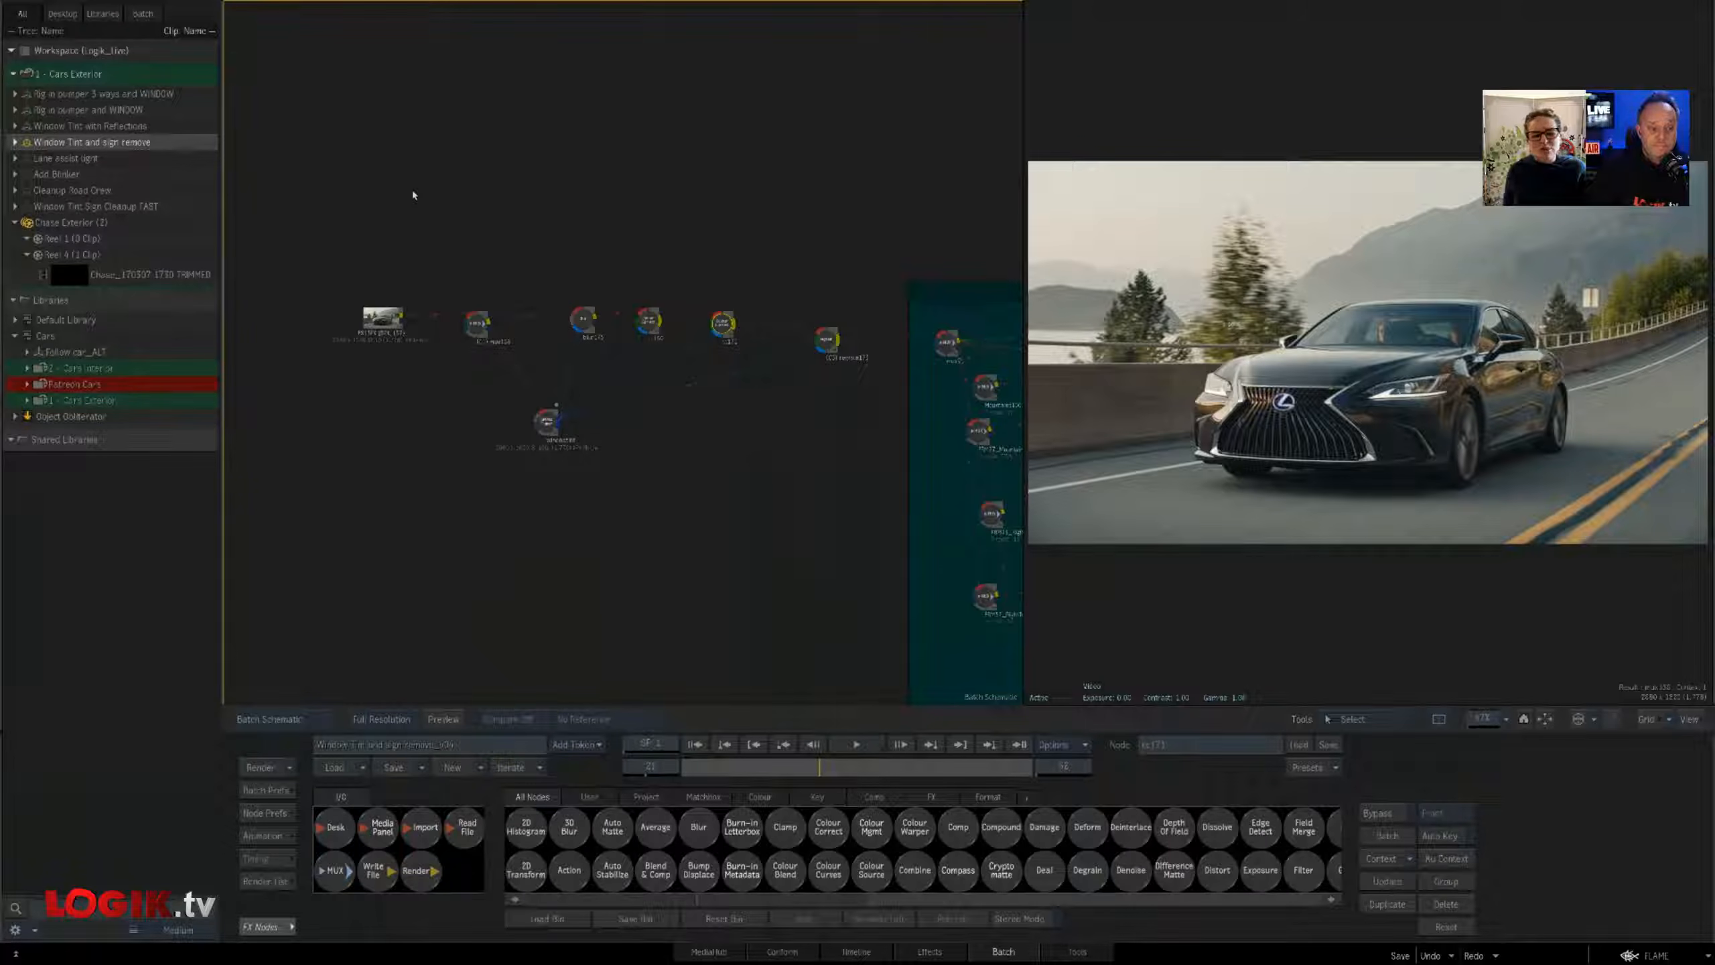
{"action": "left_click_drag", "start_coordinate": [816, 479], "coordinate": [724, 412]}
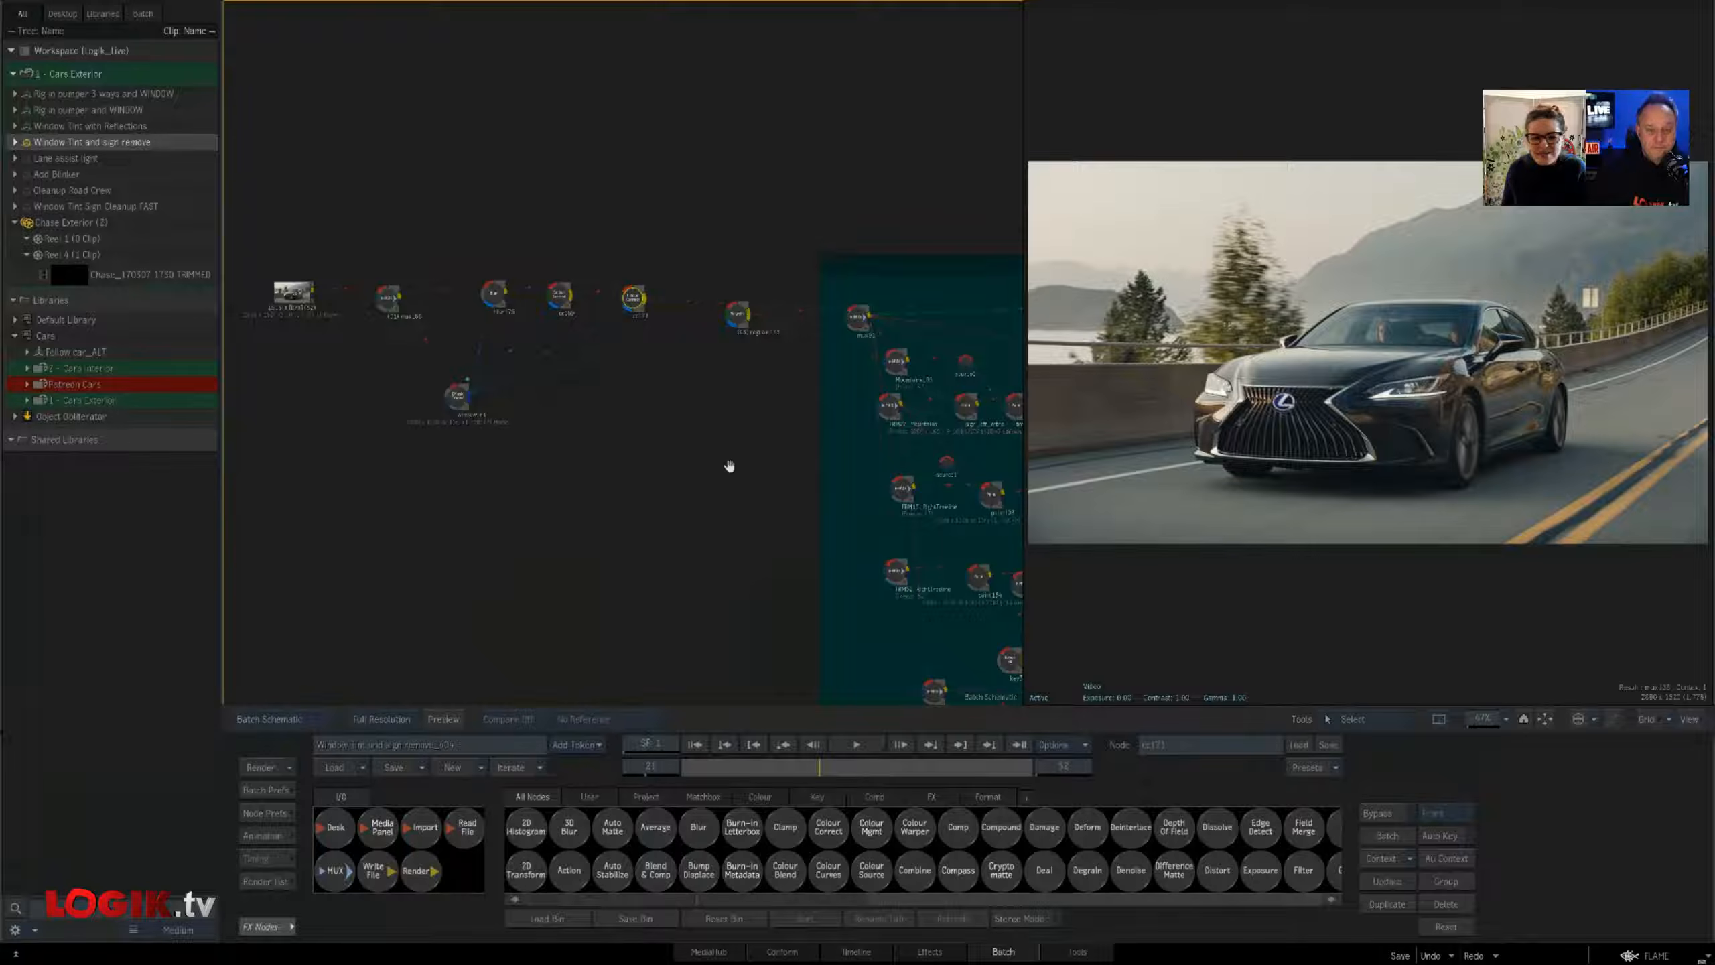
{"action": "left_click_drag", "start_coordinate": [730, 466], "coordinate": [706, 463]}
{"action": "mouse_move", "coordinate": [1, 481]}
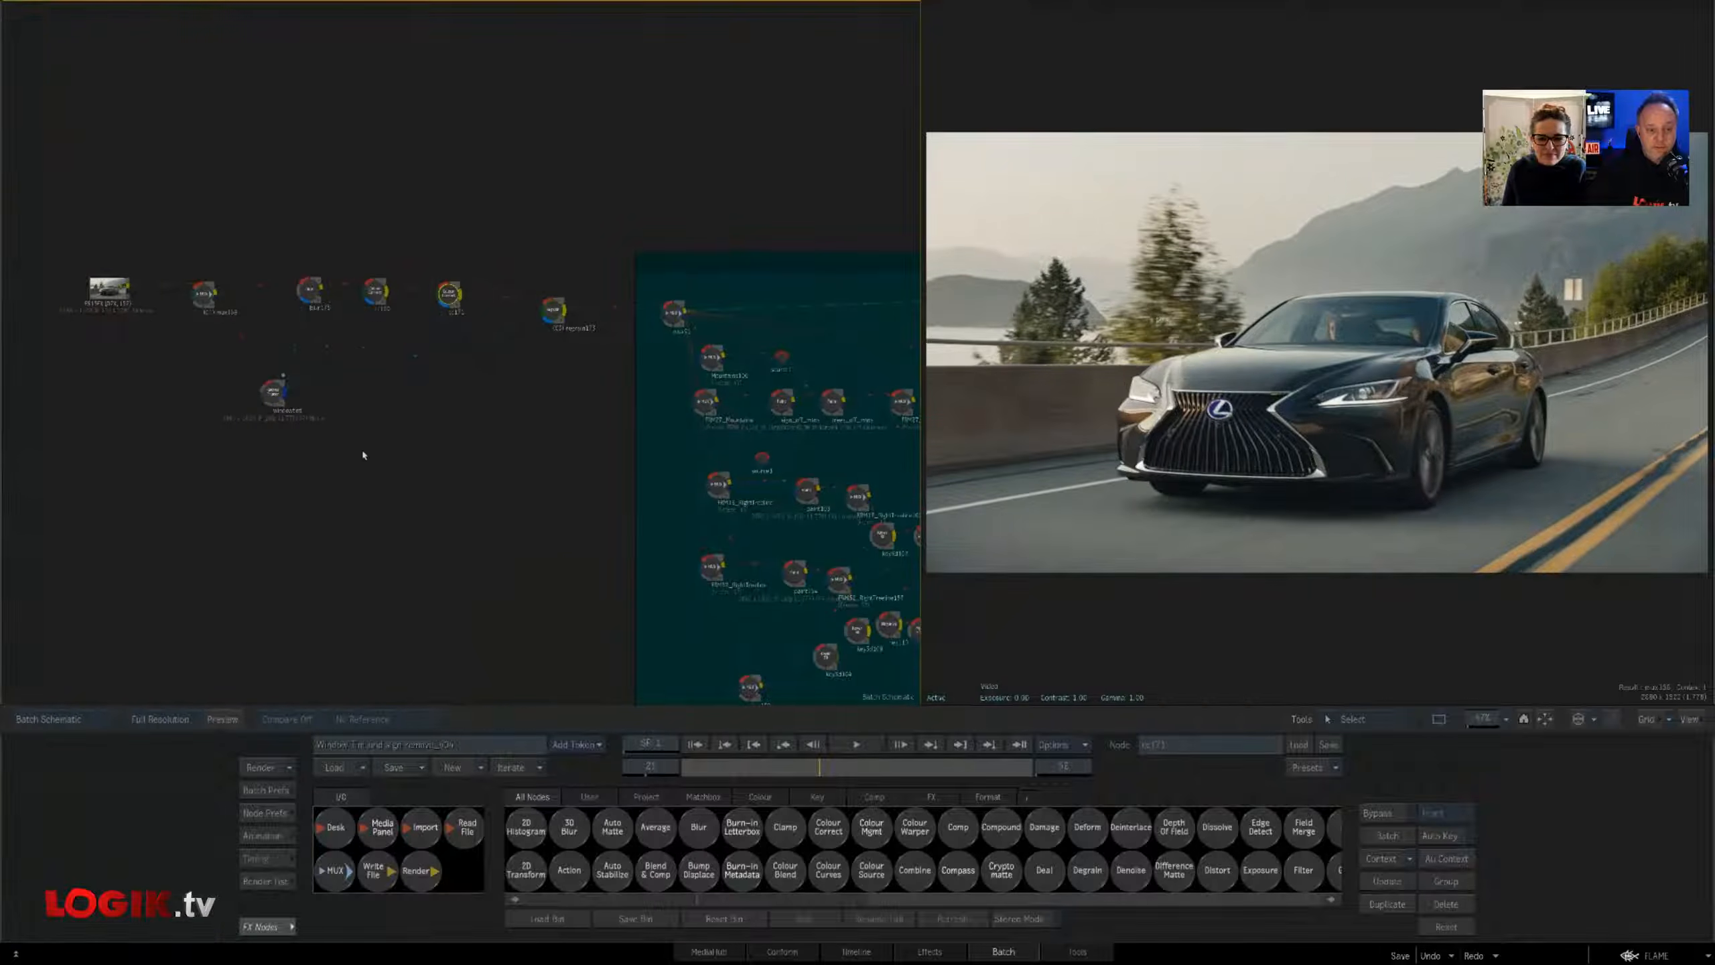
{"action": "left_click_drag", "start_coordinate": [538, 499], "coordinate": [555, 497]}
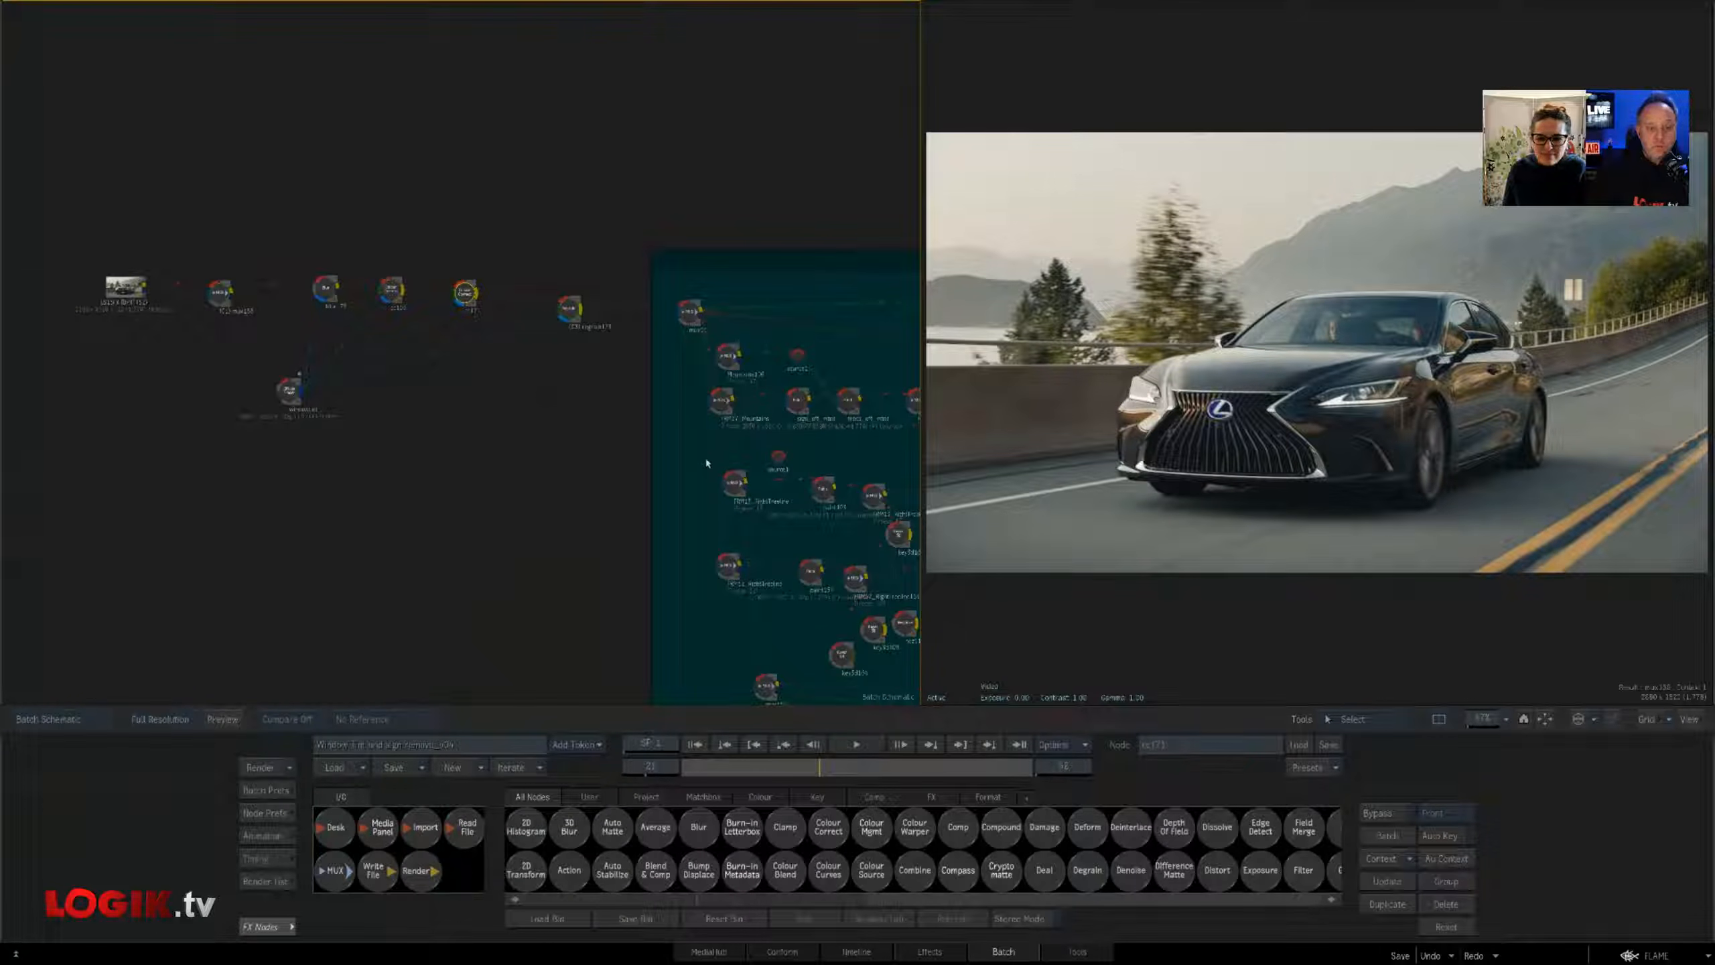
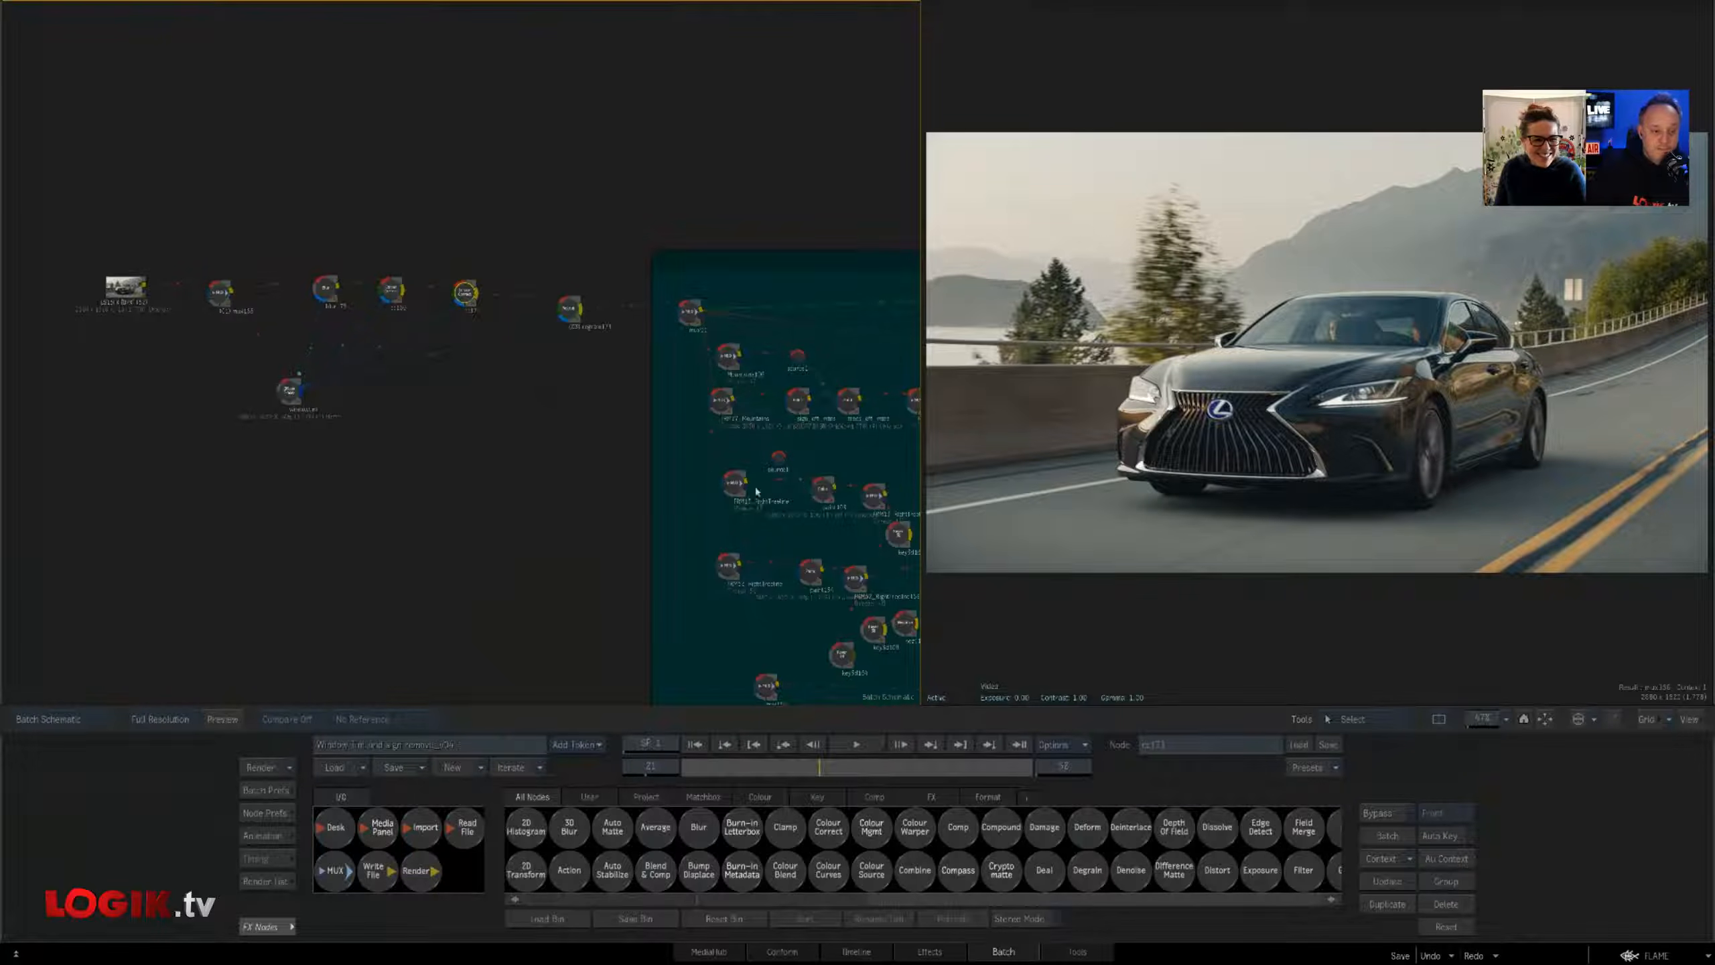
{"action": "left_click_drag", "start_coordinate": [632, 498], "coordinate": [550, 443]}
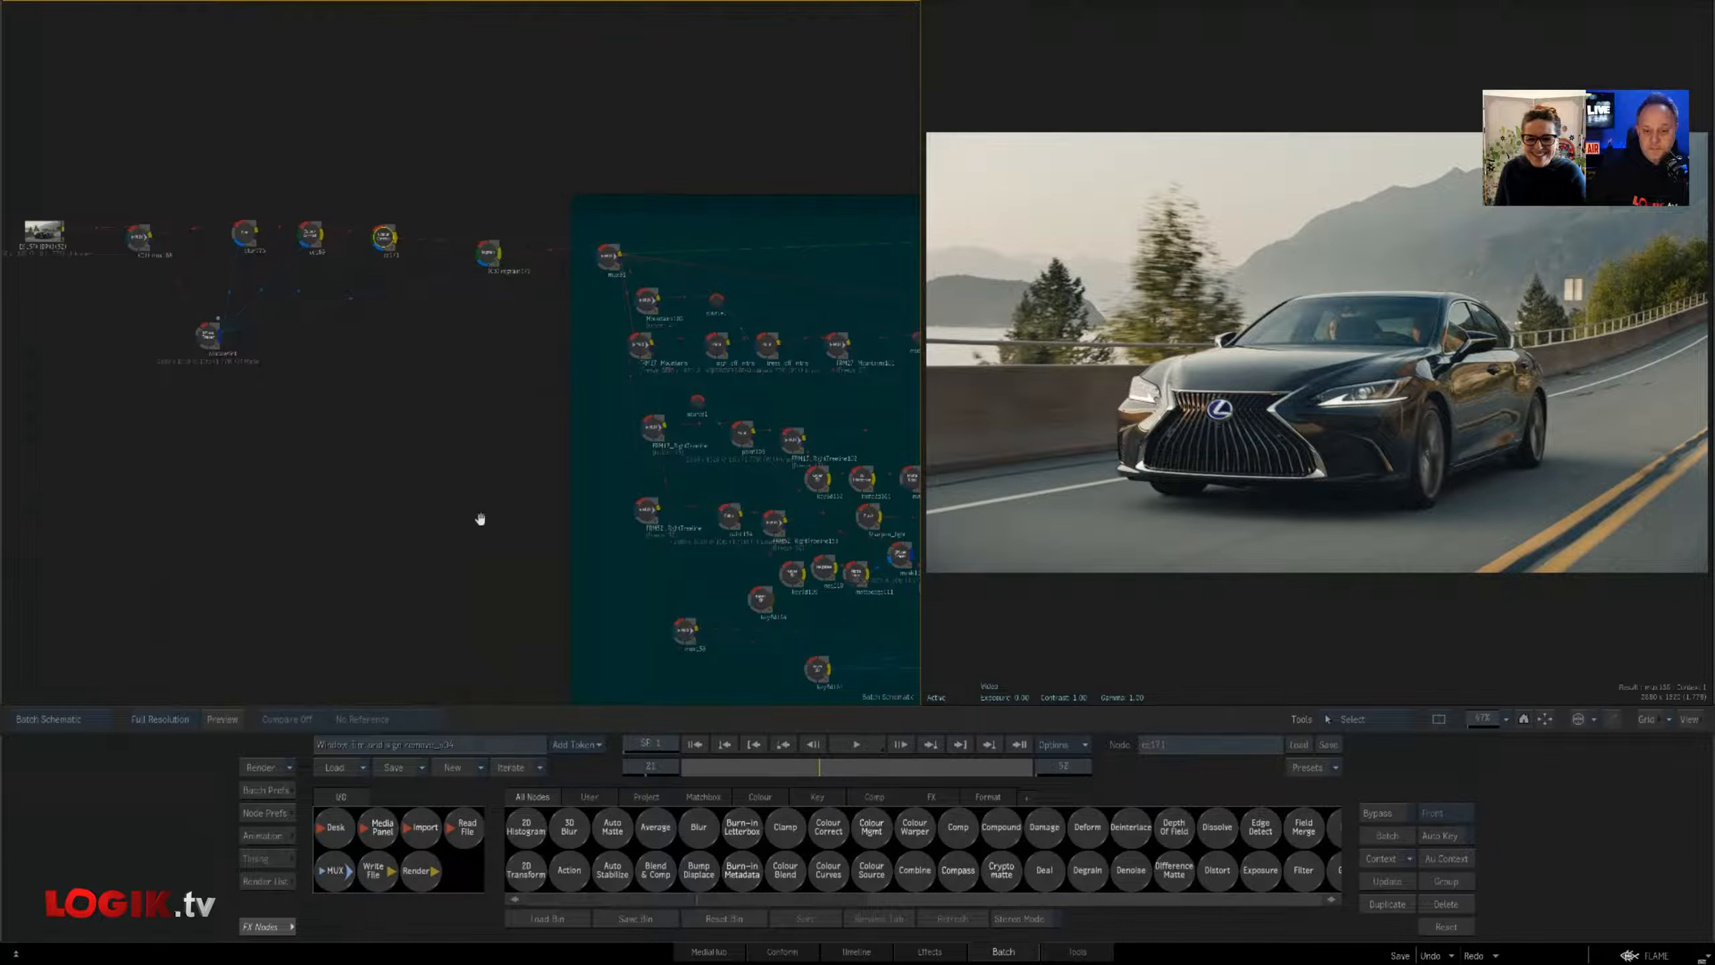
{"action": "mouse_move", "coordinate": [479, 516]}
{"action": "left_mouse_down"}
{"action": "mouse_move", "coordinate": [502, 505]}
{"action": "mouse_move", "coordinate": [460, 492]}
{"action": "left_mouse_up"}
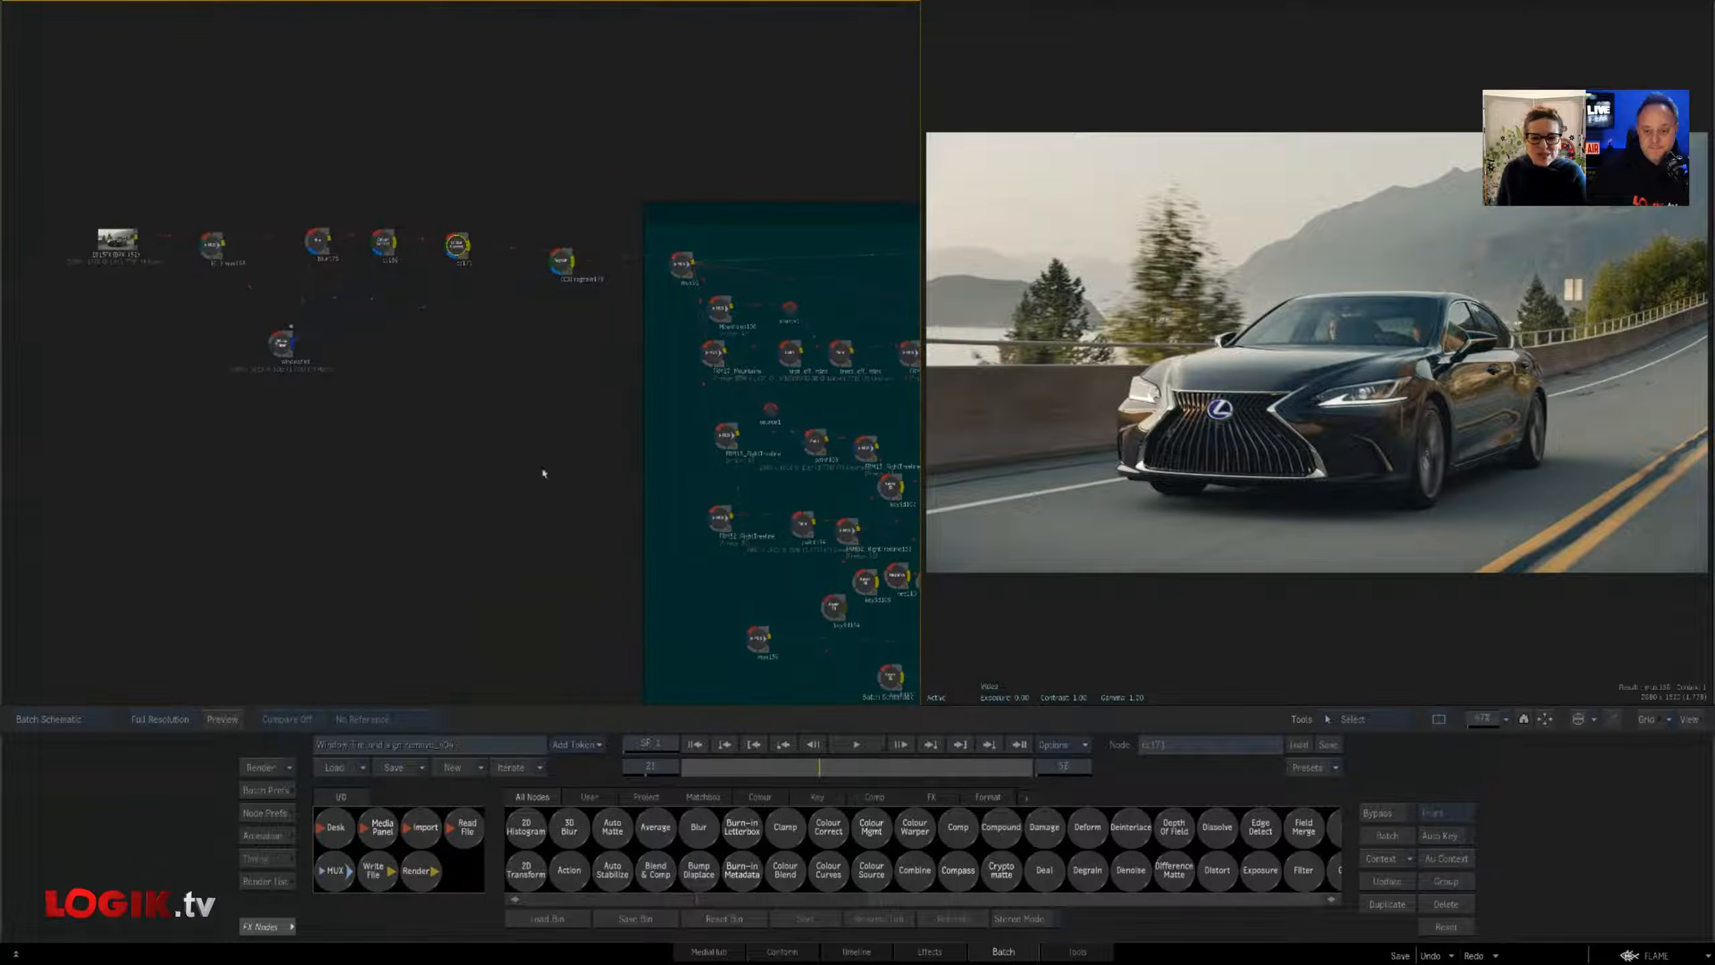
Scrub through the black car shot in Context 1 and widen the image viewport to examine the windows and roadside sign
{"action": "left_click", "coordinate": [1233, 408]}
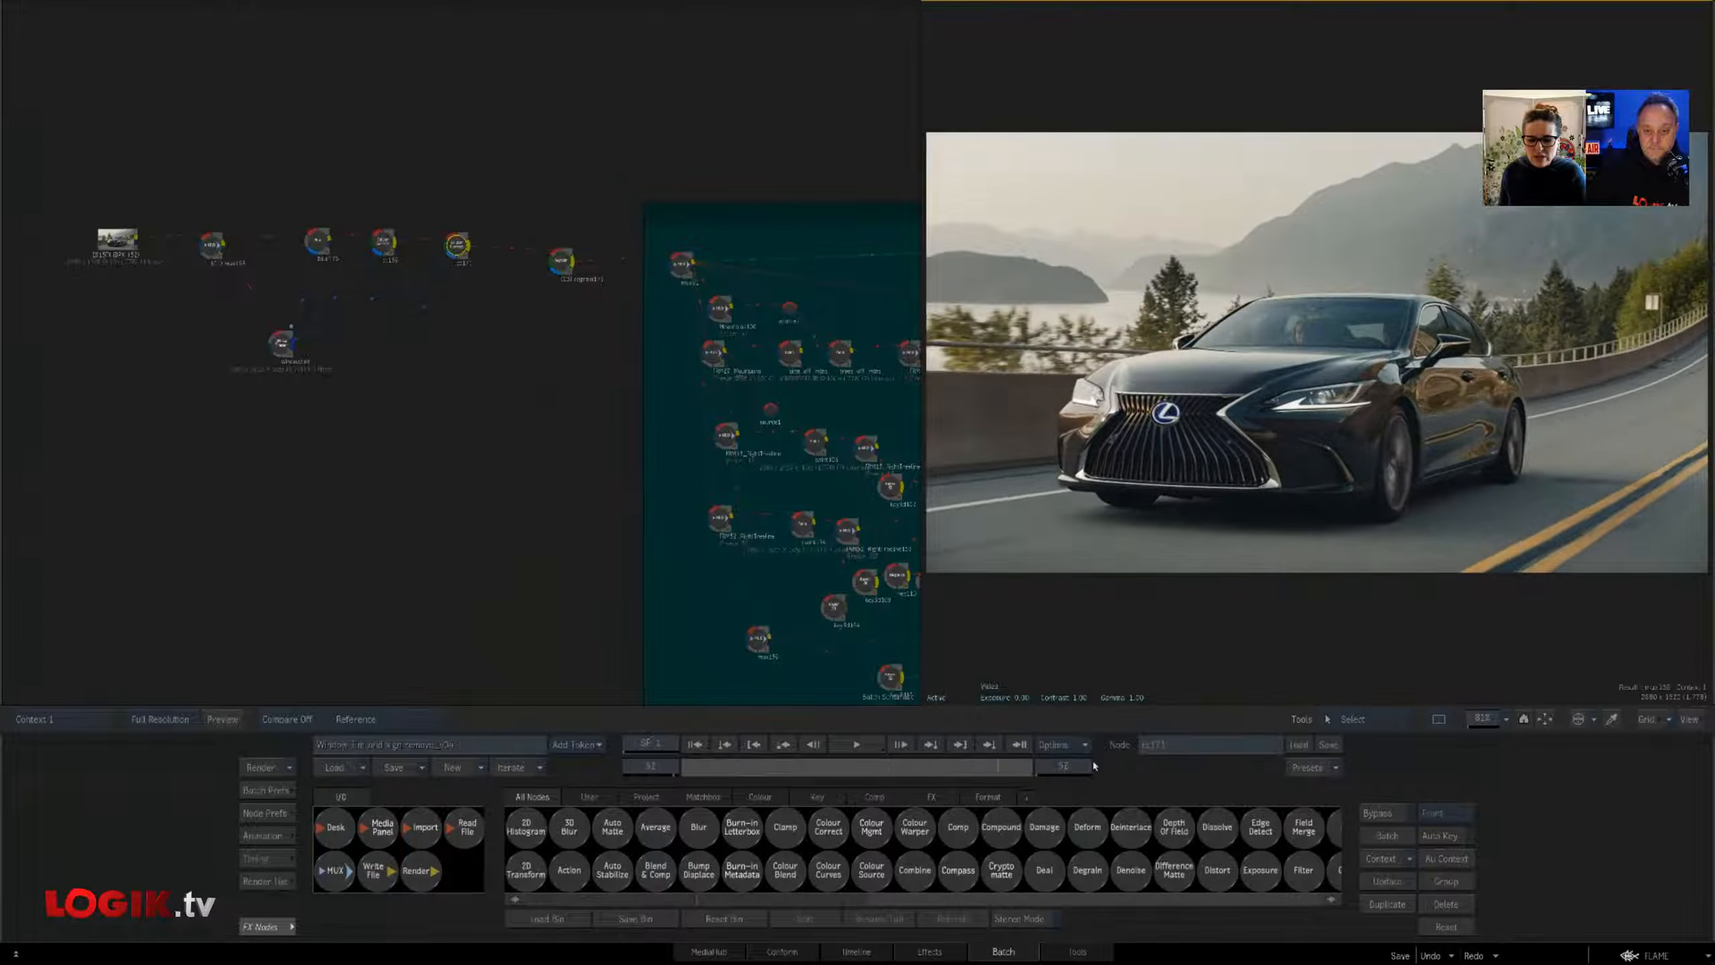
{"action": "left_click_drag", "start_coordinate": [759, 765], "coordinate": [695, 766]}
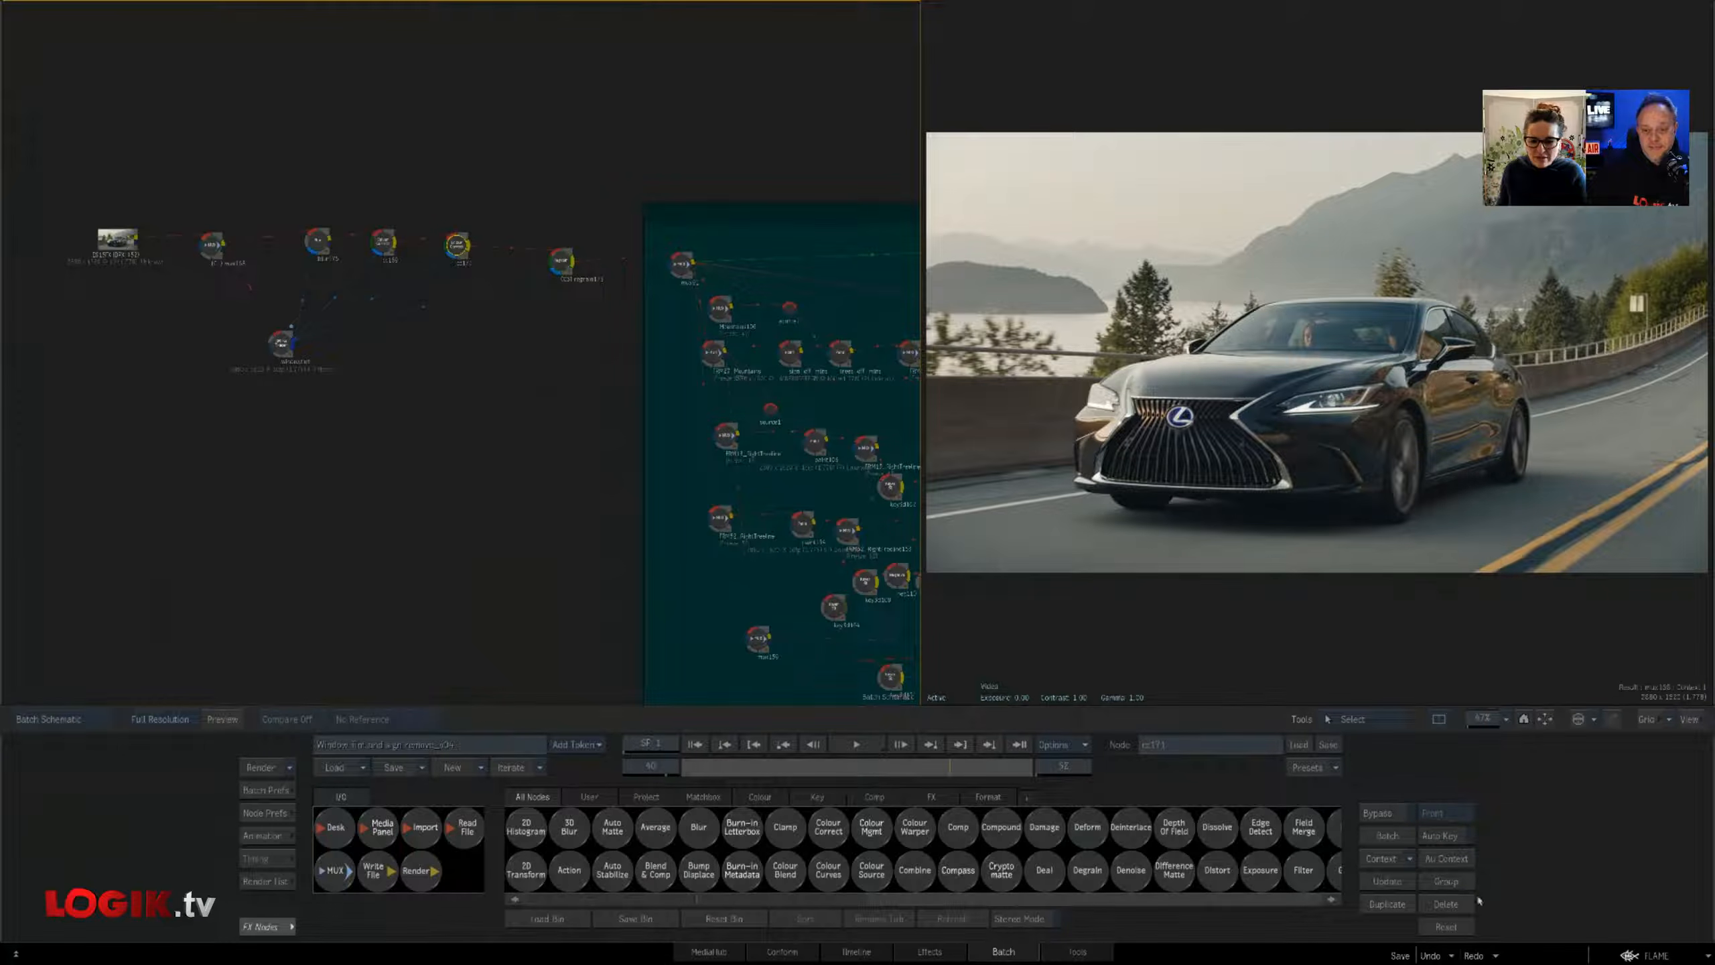
{"action": "left_click_drag", "start_coordinate": [1274, 629], "coordinate": [1065, 631]}
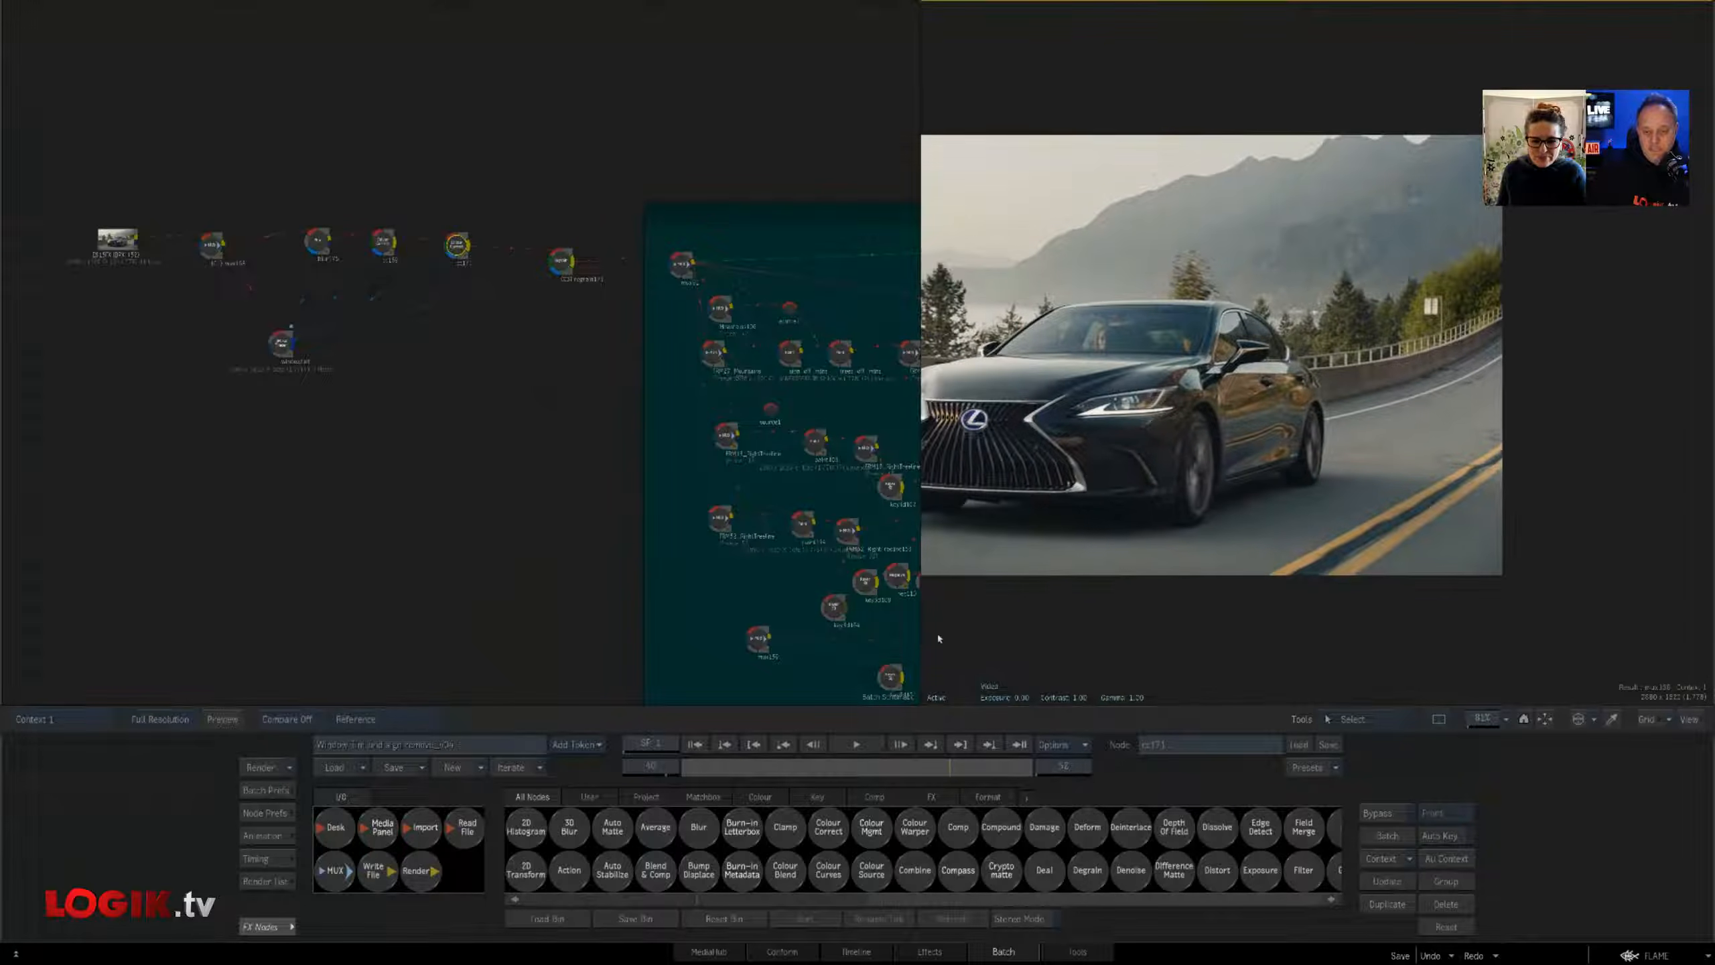
{"action": "left_click_drag", "start_coordinate": [923, 642], "coordinate": [755, 643]}
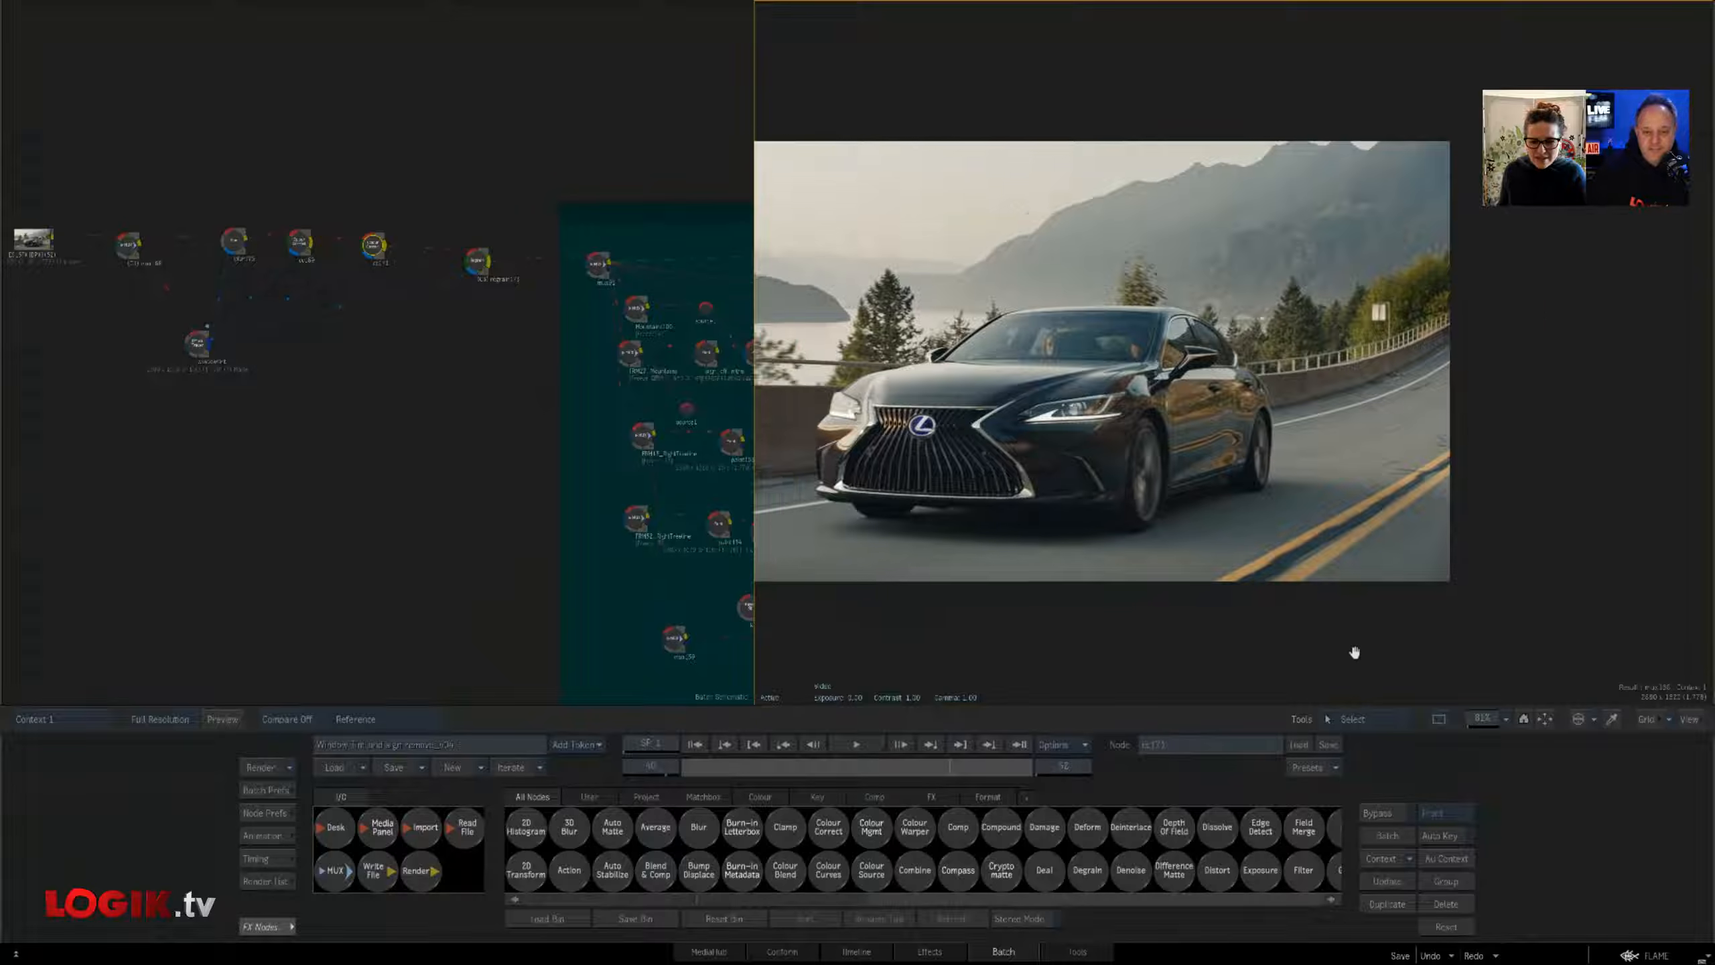
{"action": "left_click_drag", "start_coordinate": [774, 767], "coordinate": [893, 774]}
{"action": "left_click_drag", "start_coordinate": [429, 409], "coordinate": [408, 415]}
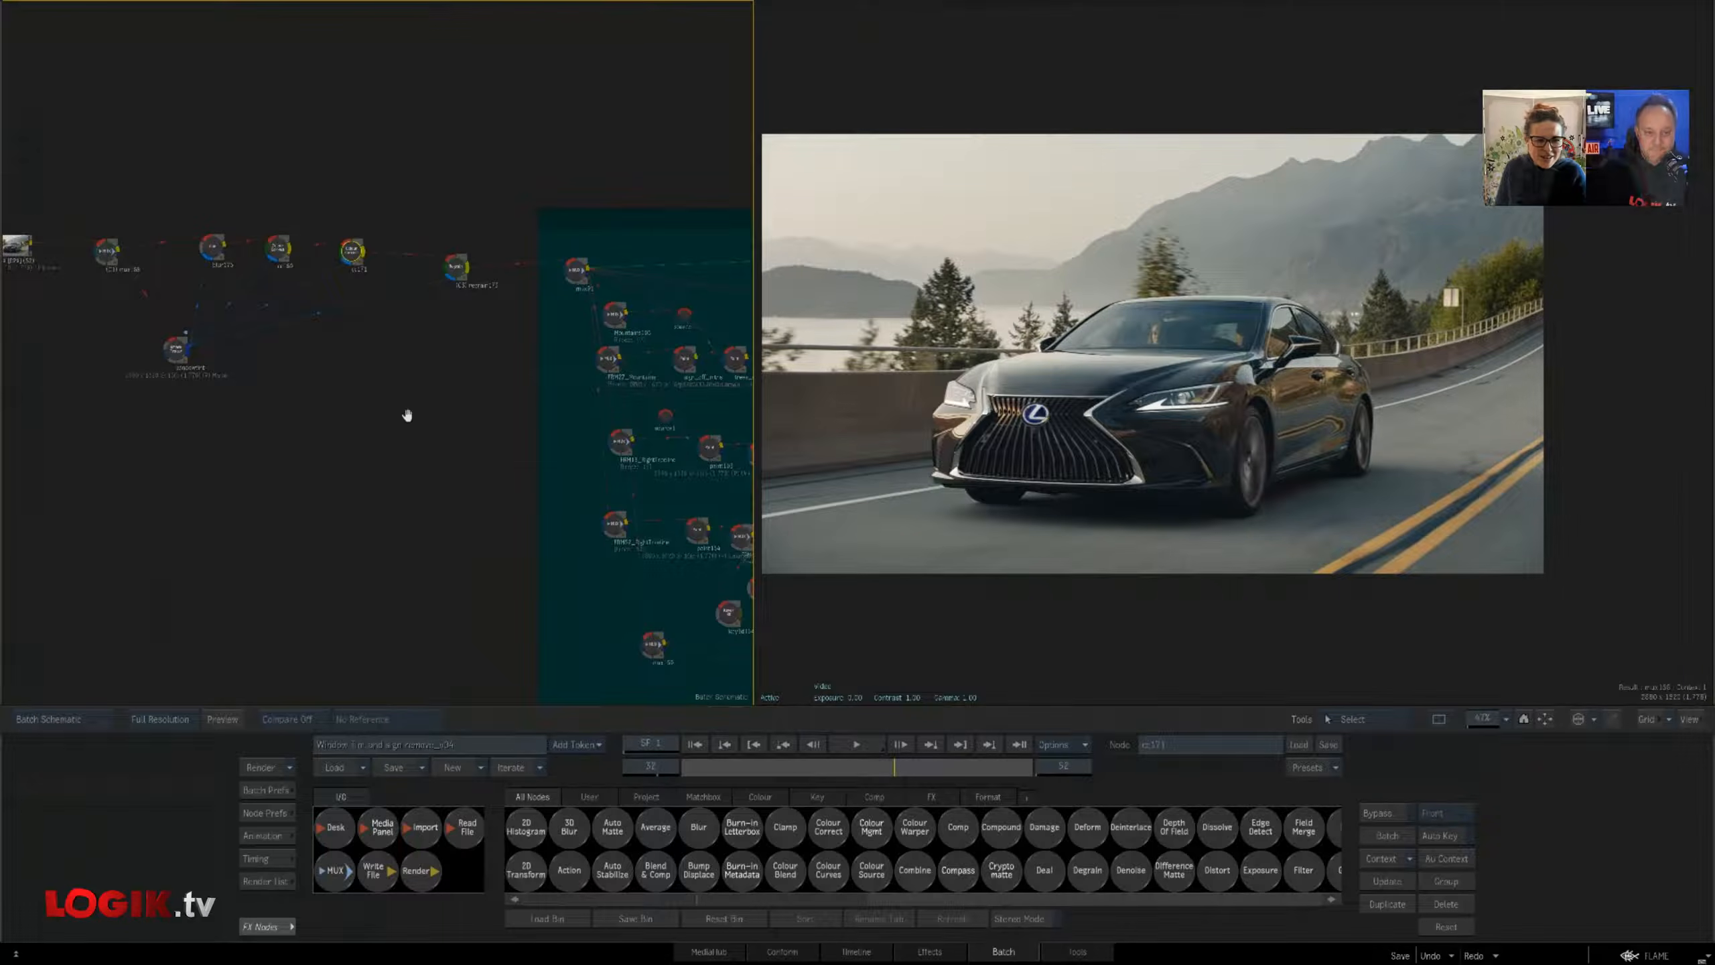
View each node's result along the window tint chain through to the regrain, and scrub the shot to examine the darkened windows
{"action": "left_click", "coordinate": [220, 247]}
{"action": "left_click", "coordinate": [279, 249]}
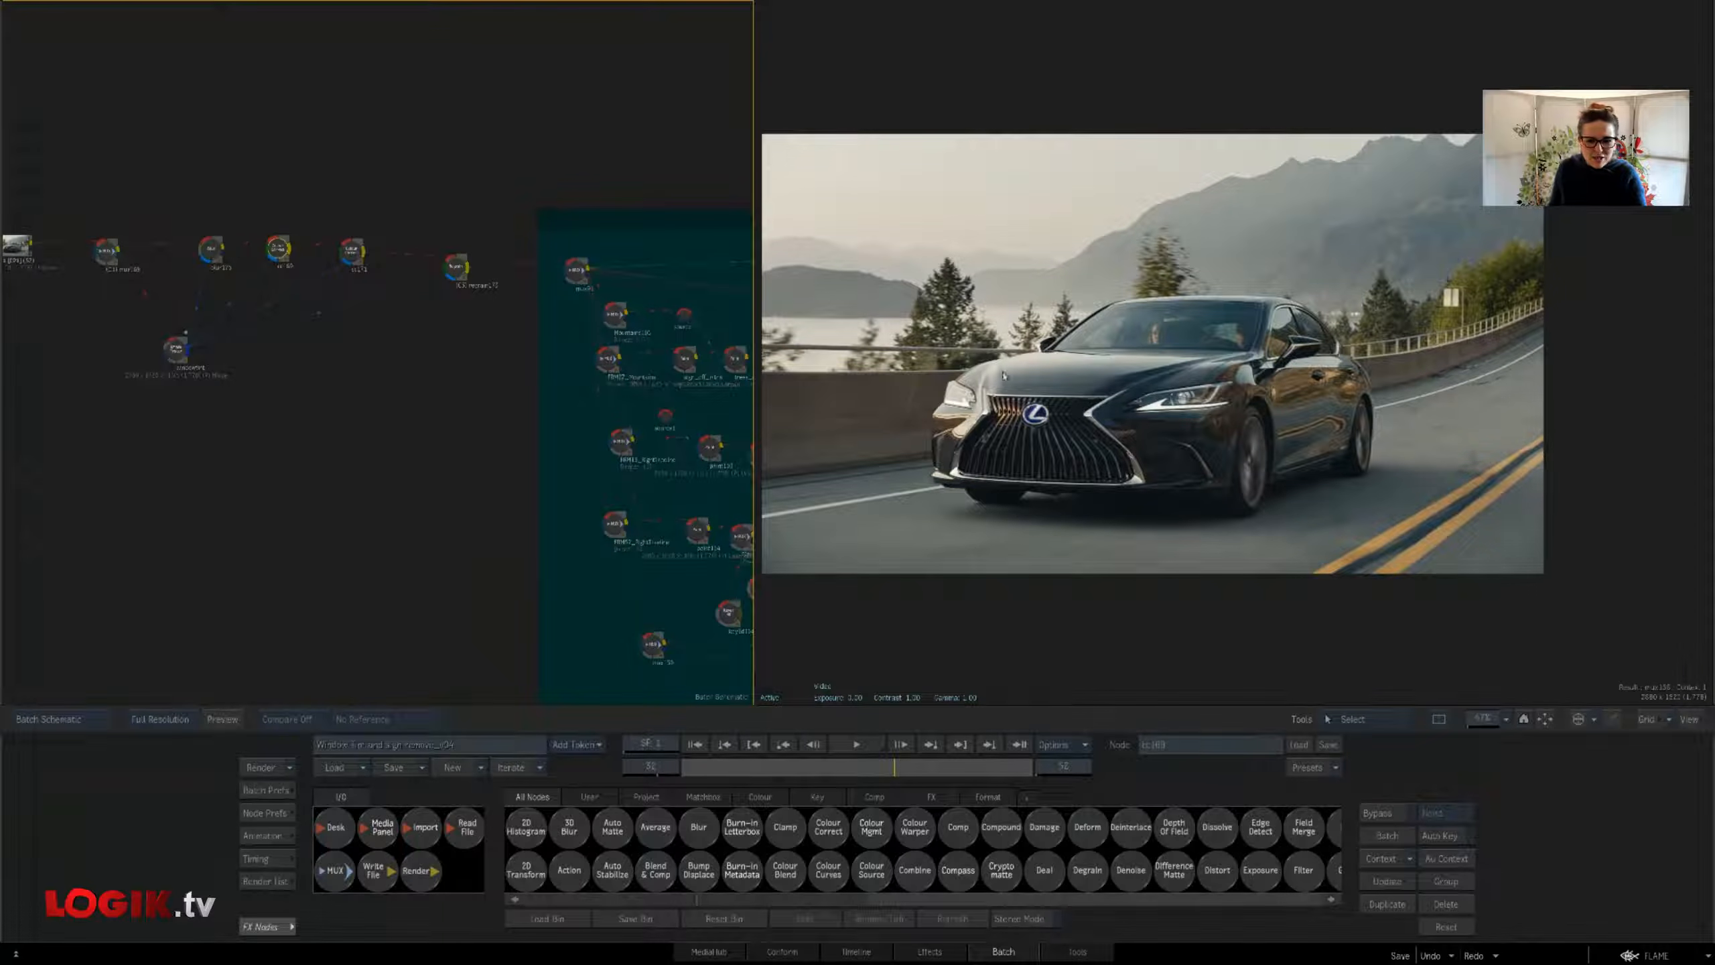
{"action": "key", "text": "F4"}
{"action": "left_click", "coordinate": [213, 248]}
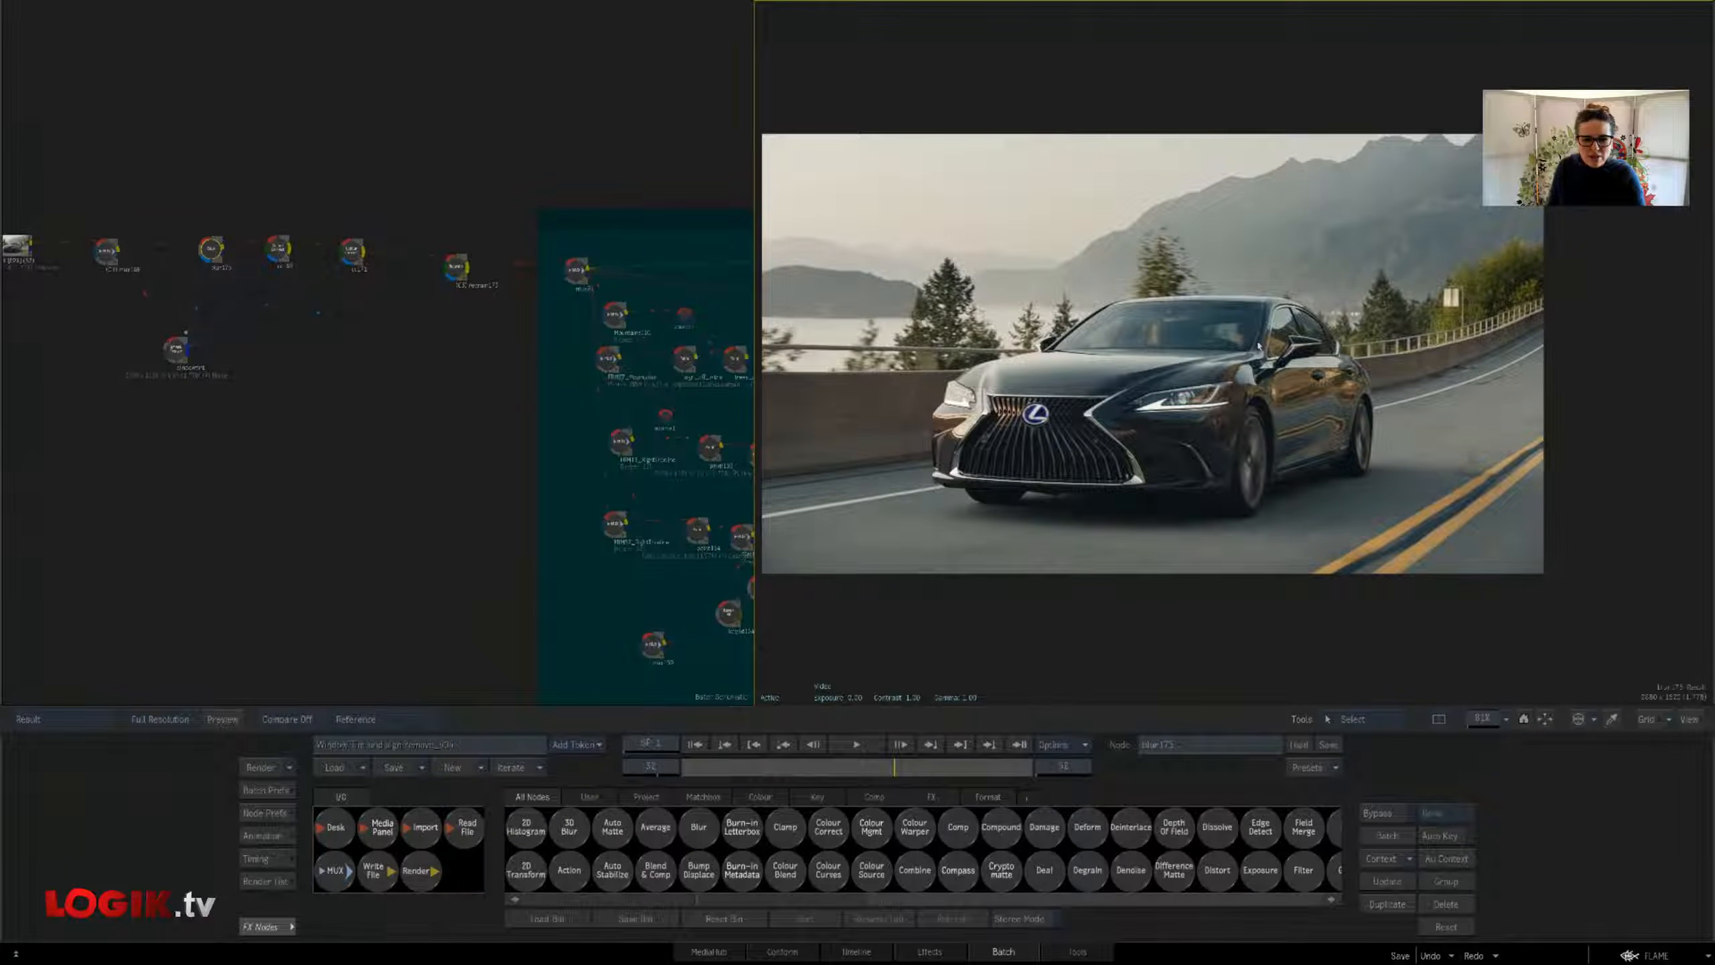
{"action": "left_click", "coordinate": [278, 248]}
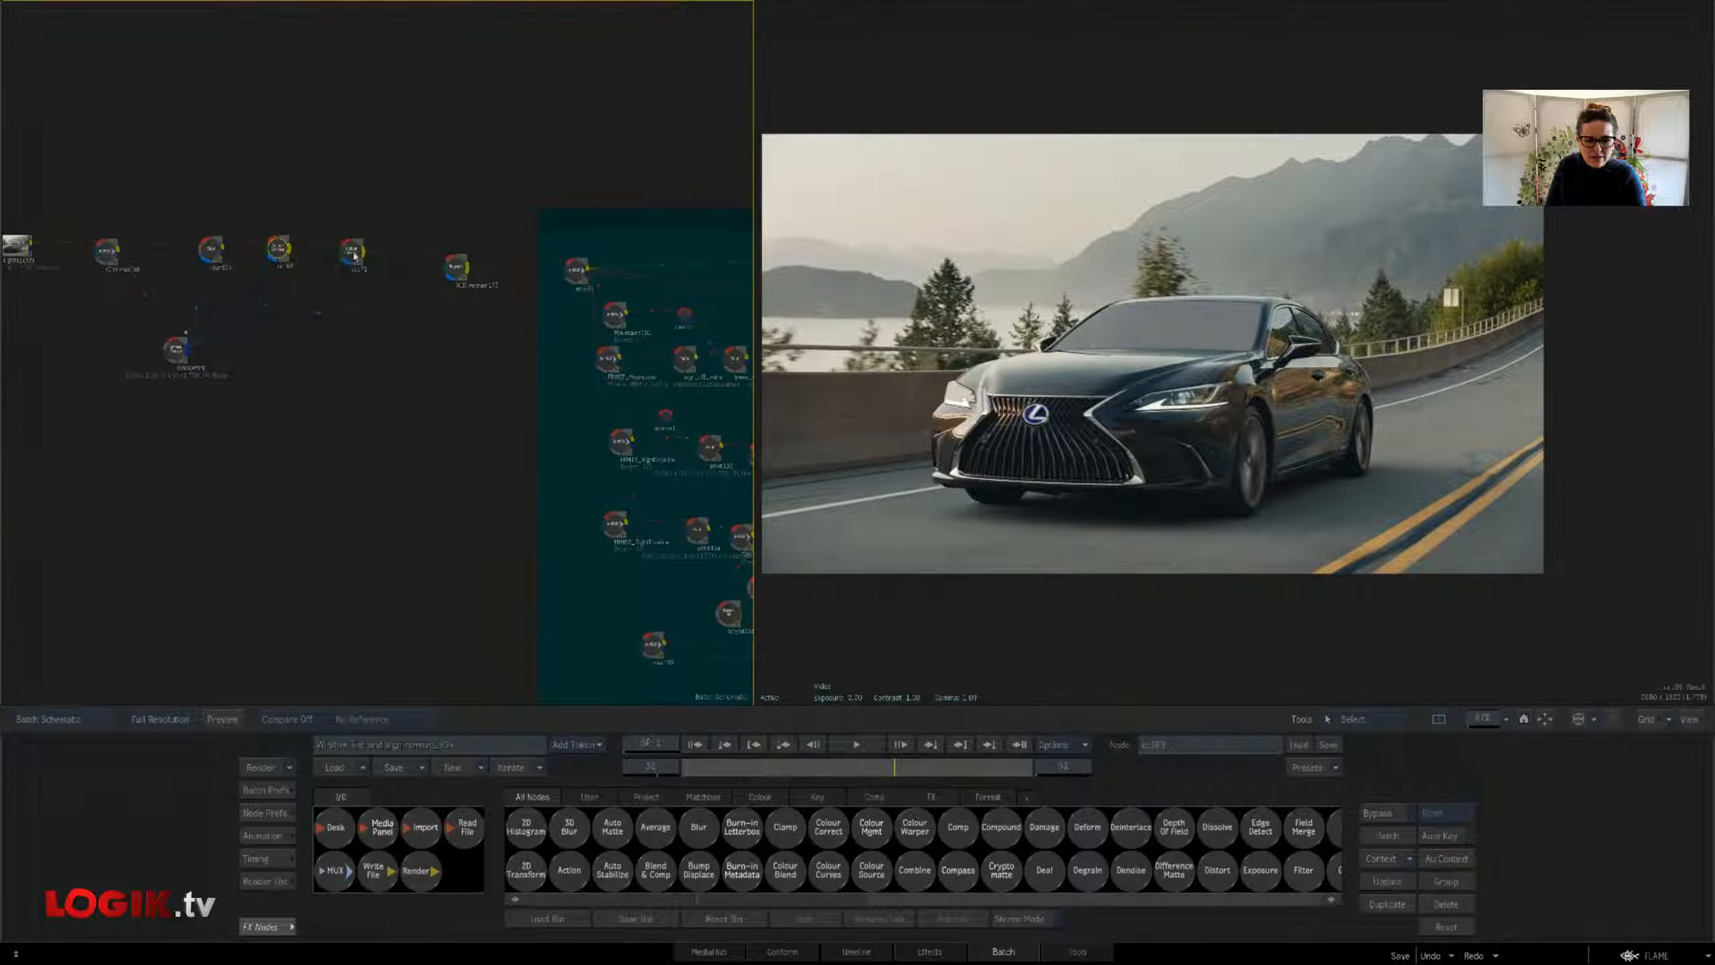
{"action": "left_click", "coordinate": [455, 269]}
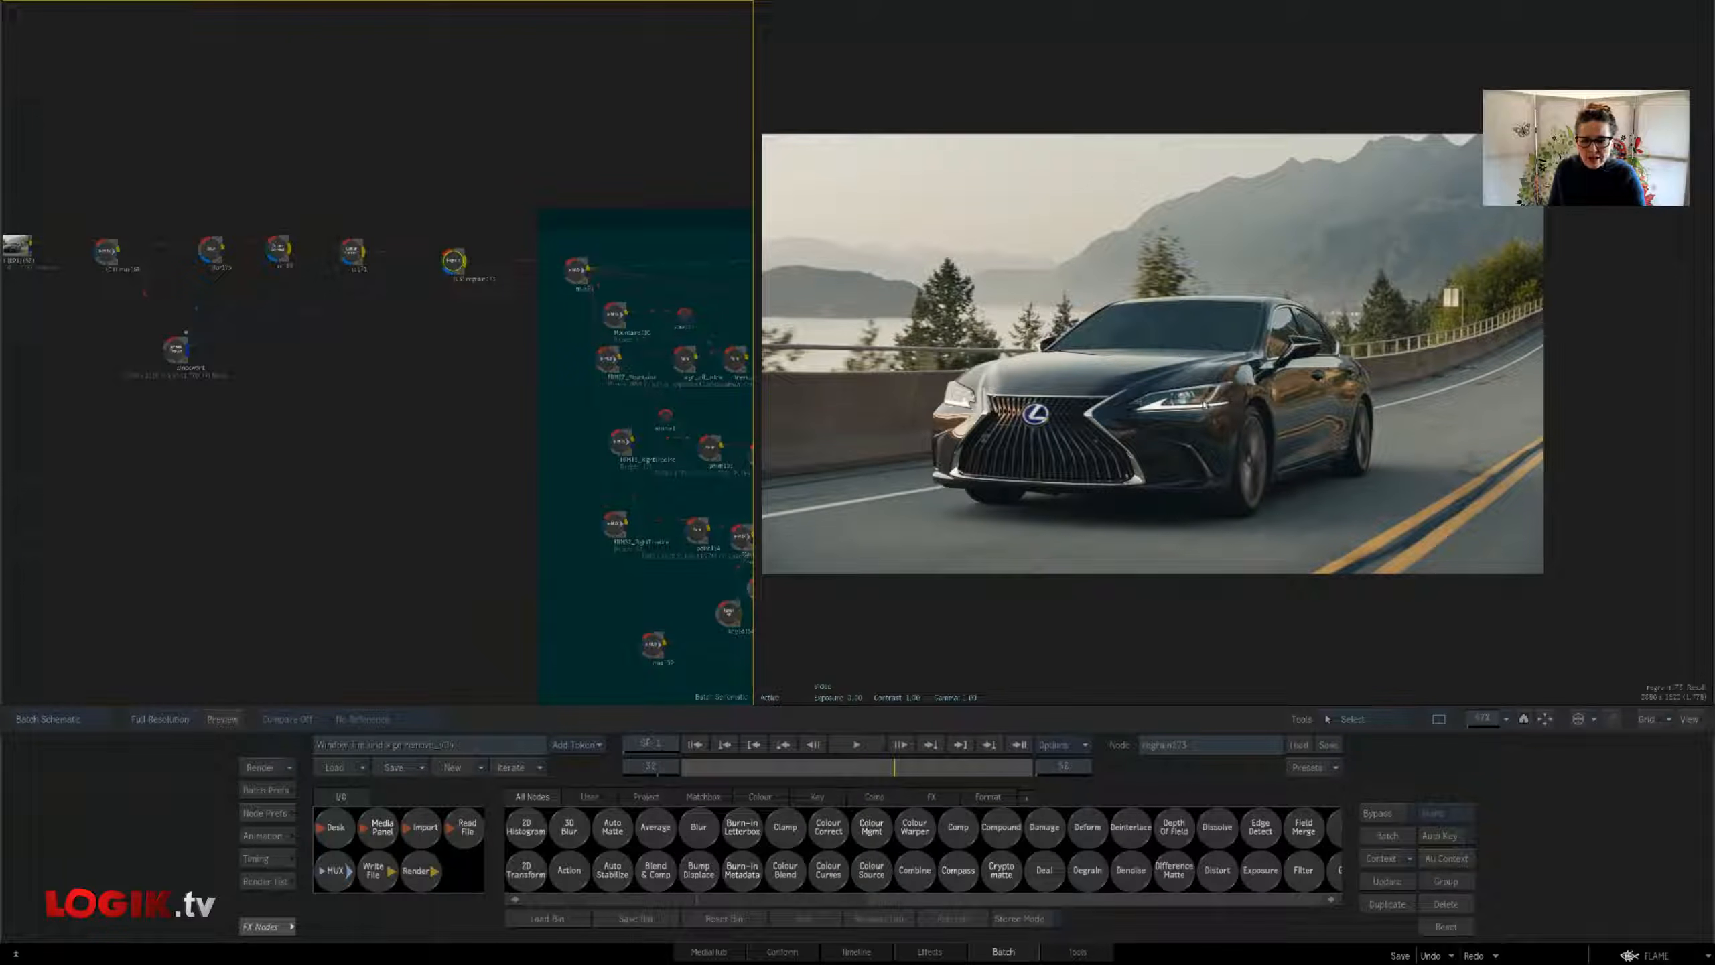
{"action": "left_click", "coordinate": [751, 768]}
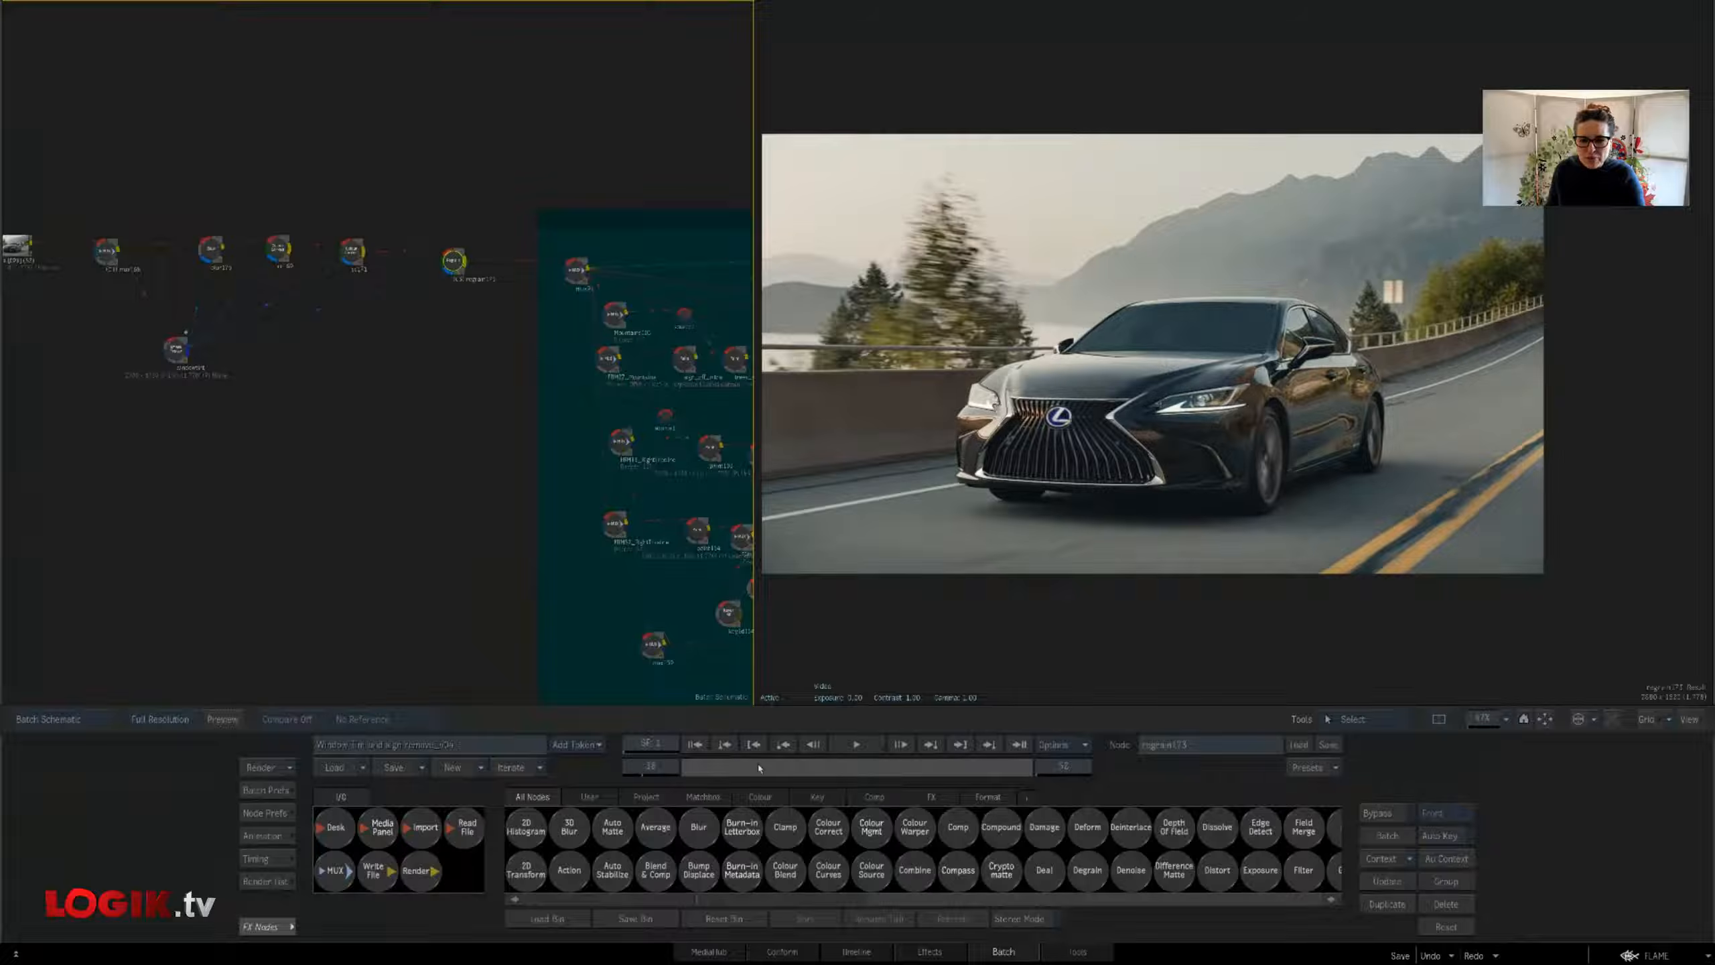
{"action": "left_click_drag", "start_coordinate": [777, 772], "coordinate": [840, 769]}
Bring the sign group into view and examine the REMOVE_SIGN output around the roadside area behind the car
{"action": "left_click_drag", "start_coordinate": [715, 444], "coordinate": [258, 375]}
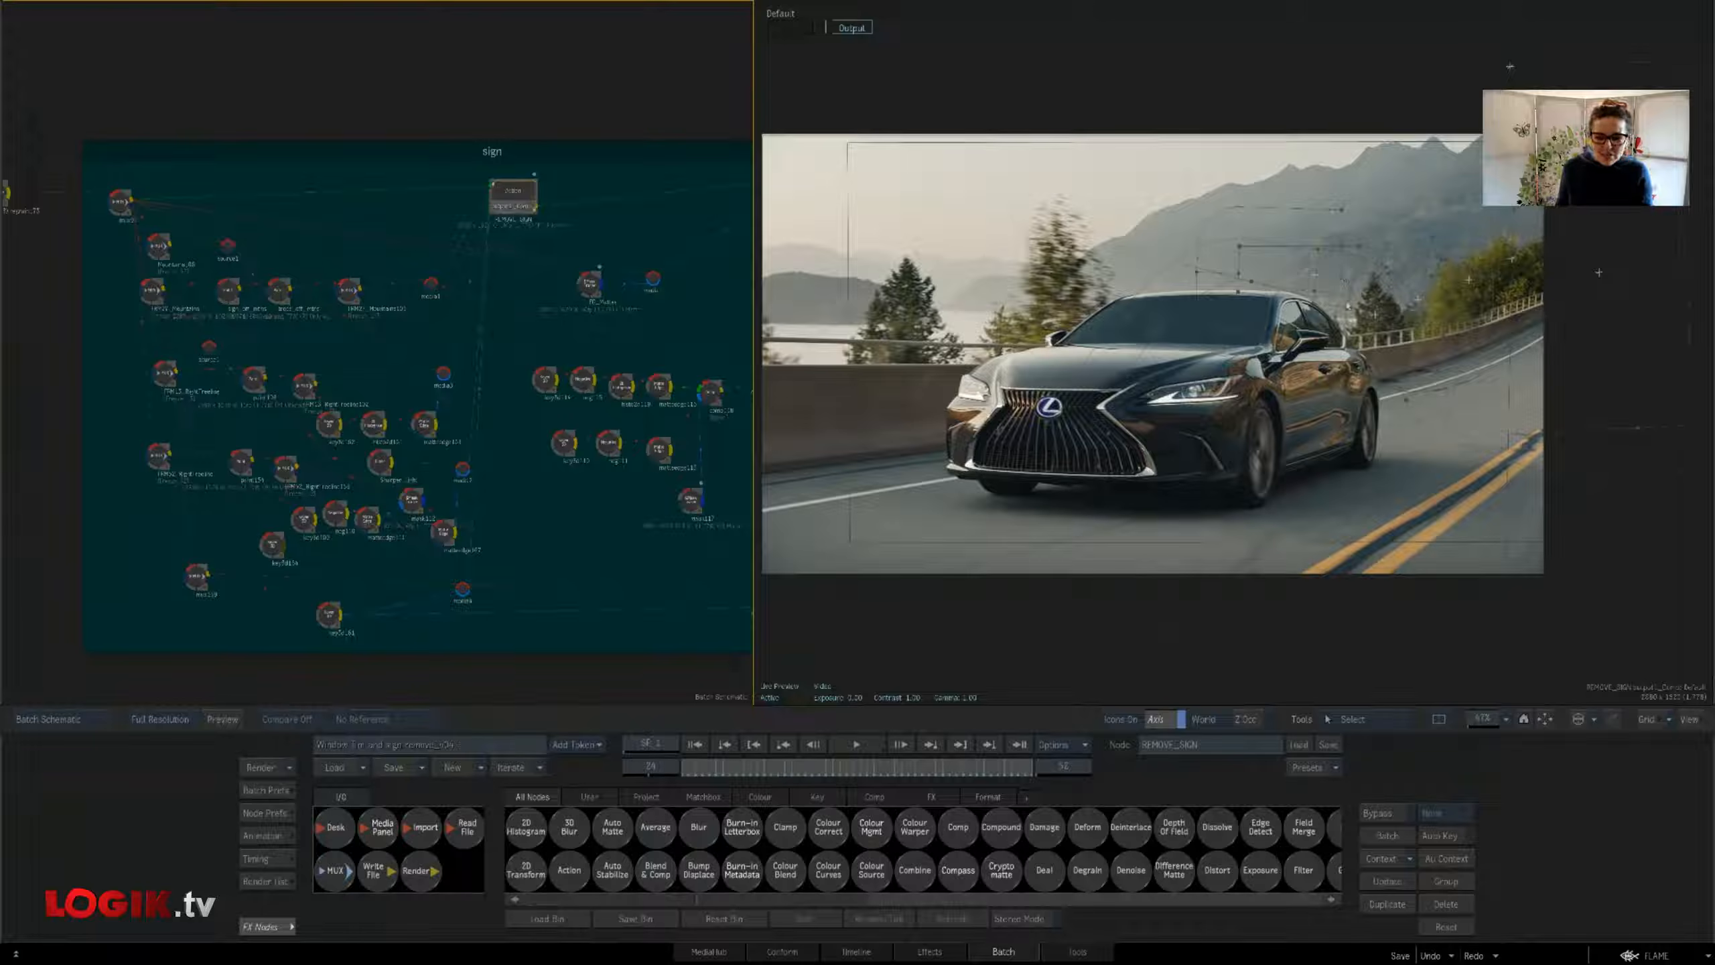
{"action": "left_click_drag", "start_coordinate": [1343, 368], "coordinate": [1327, 359]}
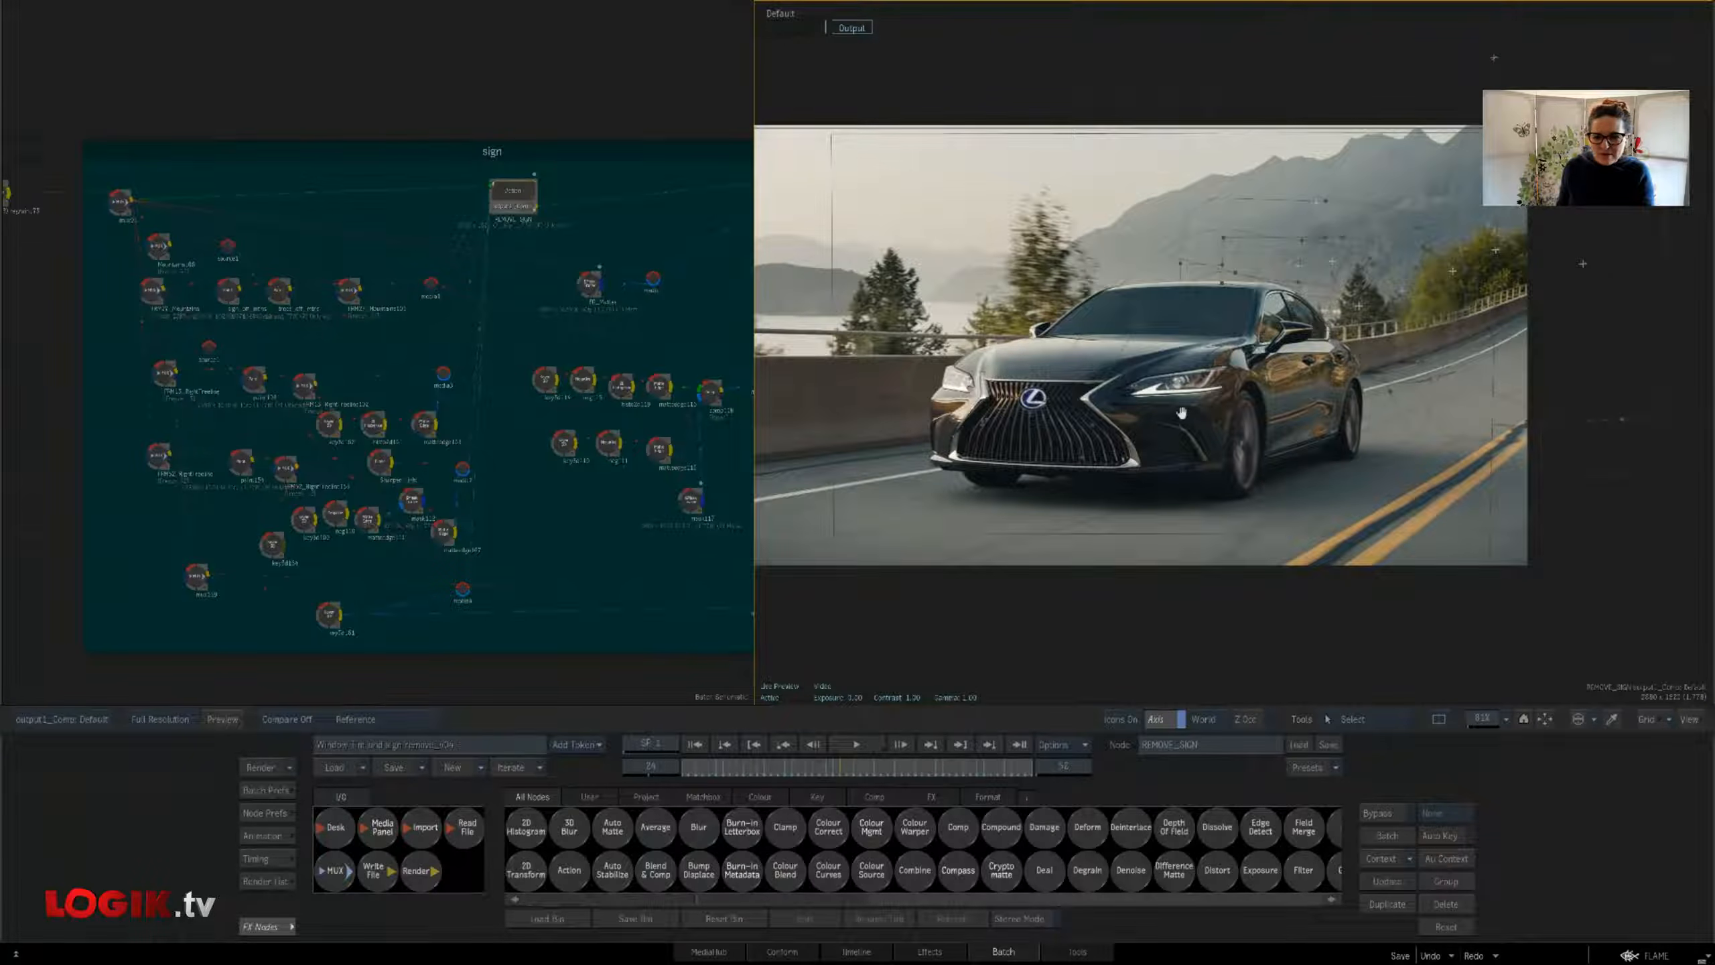
{"action": "left_click_drag", "start_coordinate": [1181, 437], "coordinate": [1185, 423]}
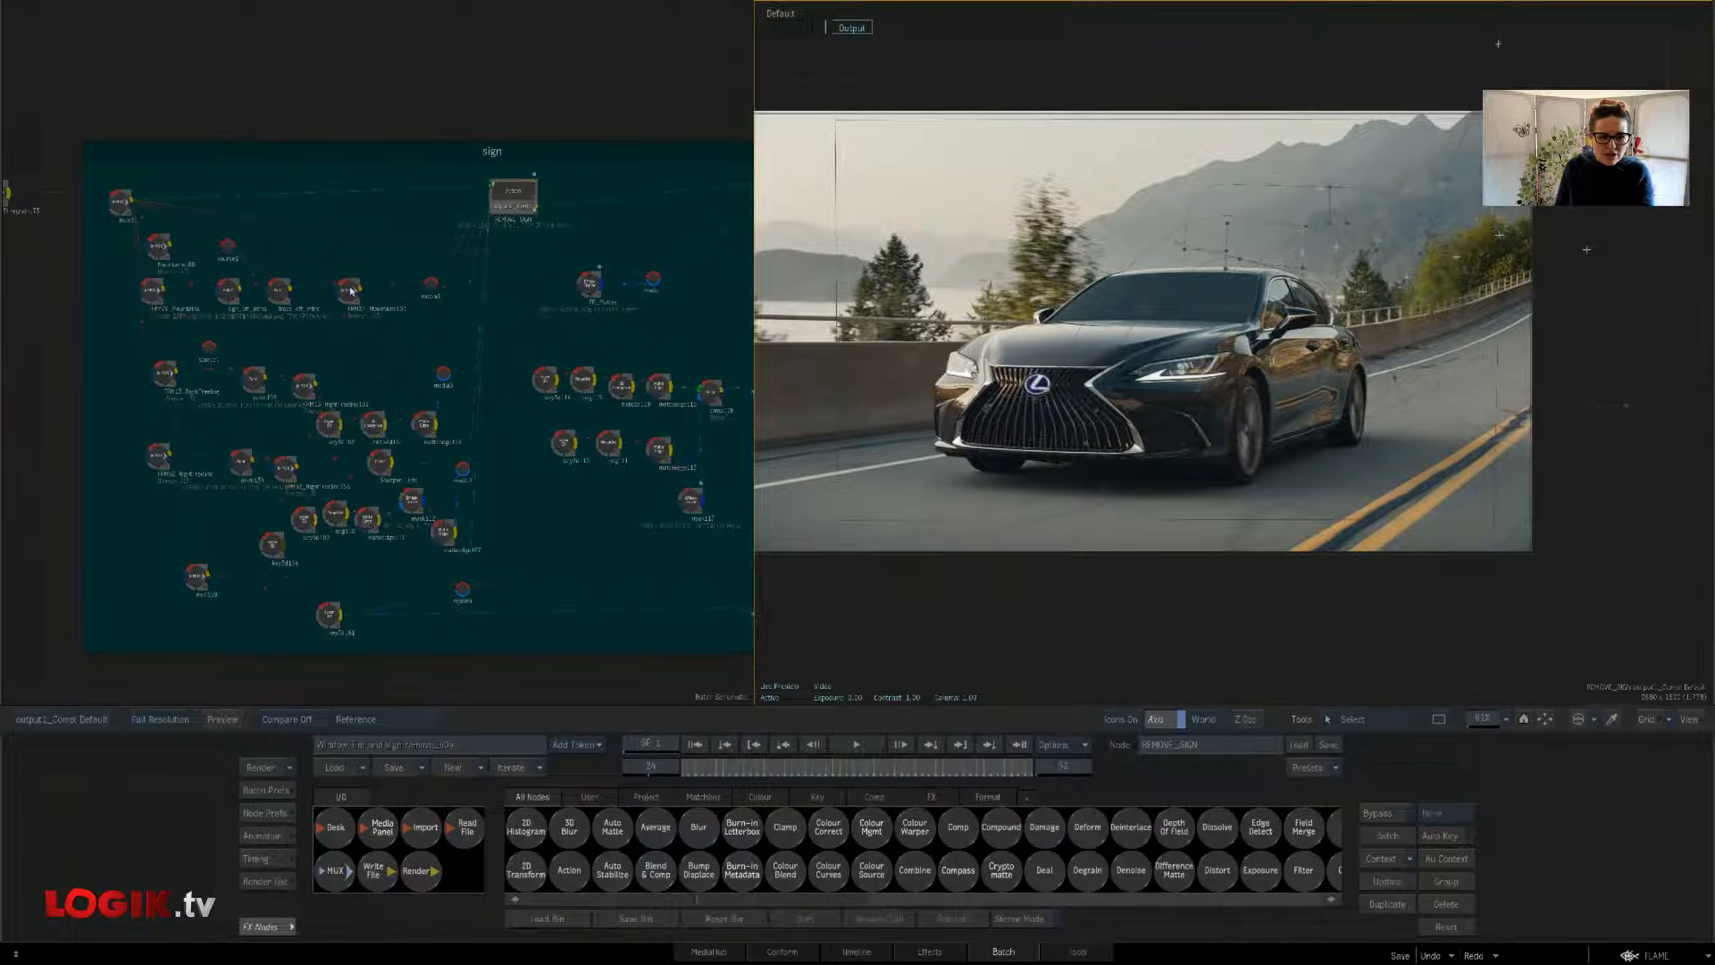
Inspect the sign group's mountain patch, matte edge and mask nodes at an earlier point in the shot
{"action": "left_click_drag", "start_coordinate": [352, 291], "coordinate": [363, 293]}
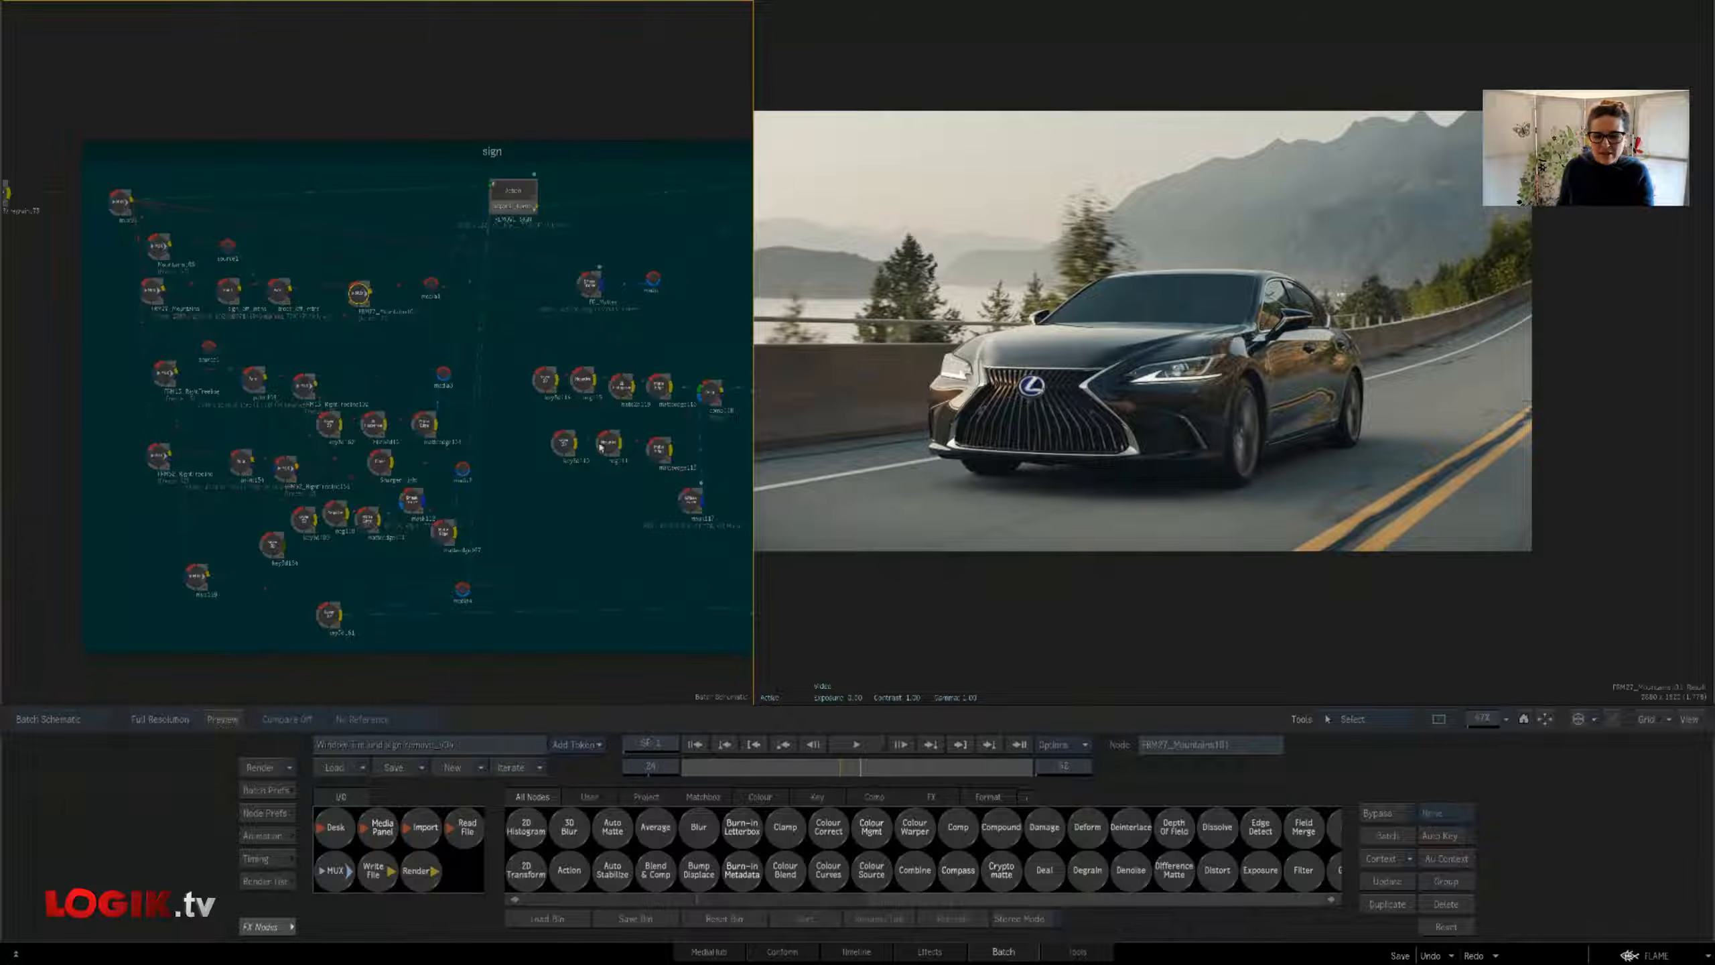
{"action": "mouse_move", "coordinate": [837, 766]}
{"action": "left_mouse_down"}
{"action": "mouse_move", "coordinate": [755, 765]}
{"action": "mouse_move", "coordinate": [792, 767]}
{"action": "left_mouse_up"}
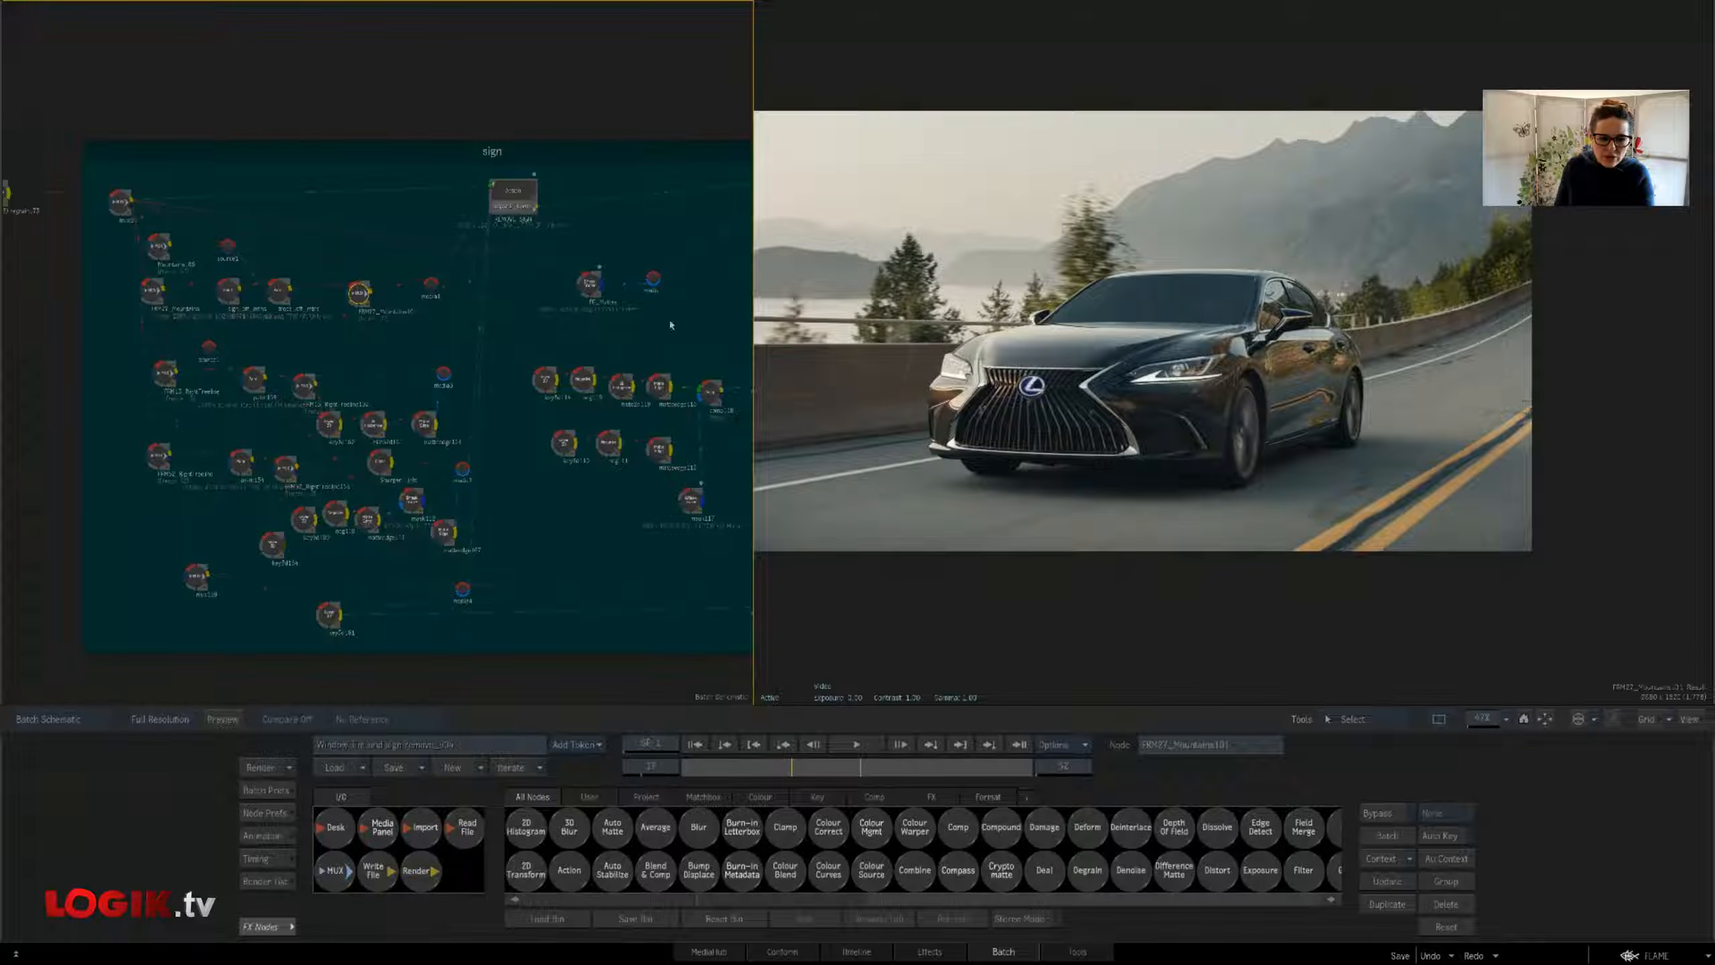
{"action": "left_click", "coordinate": [424, 423]}
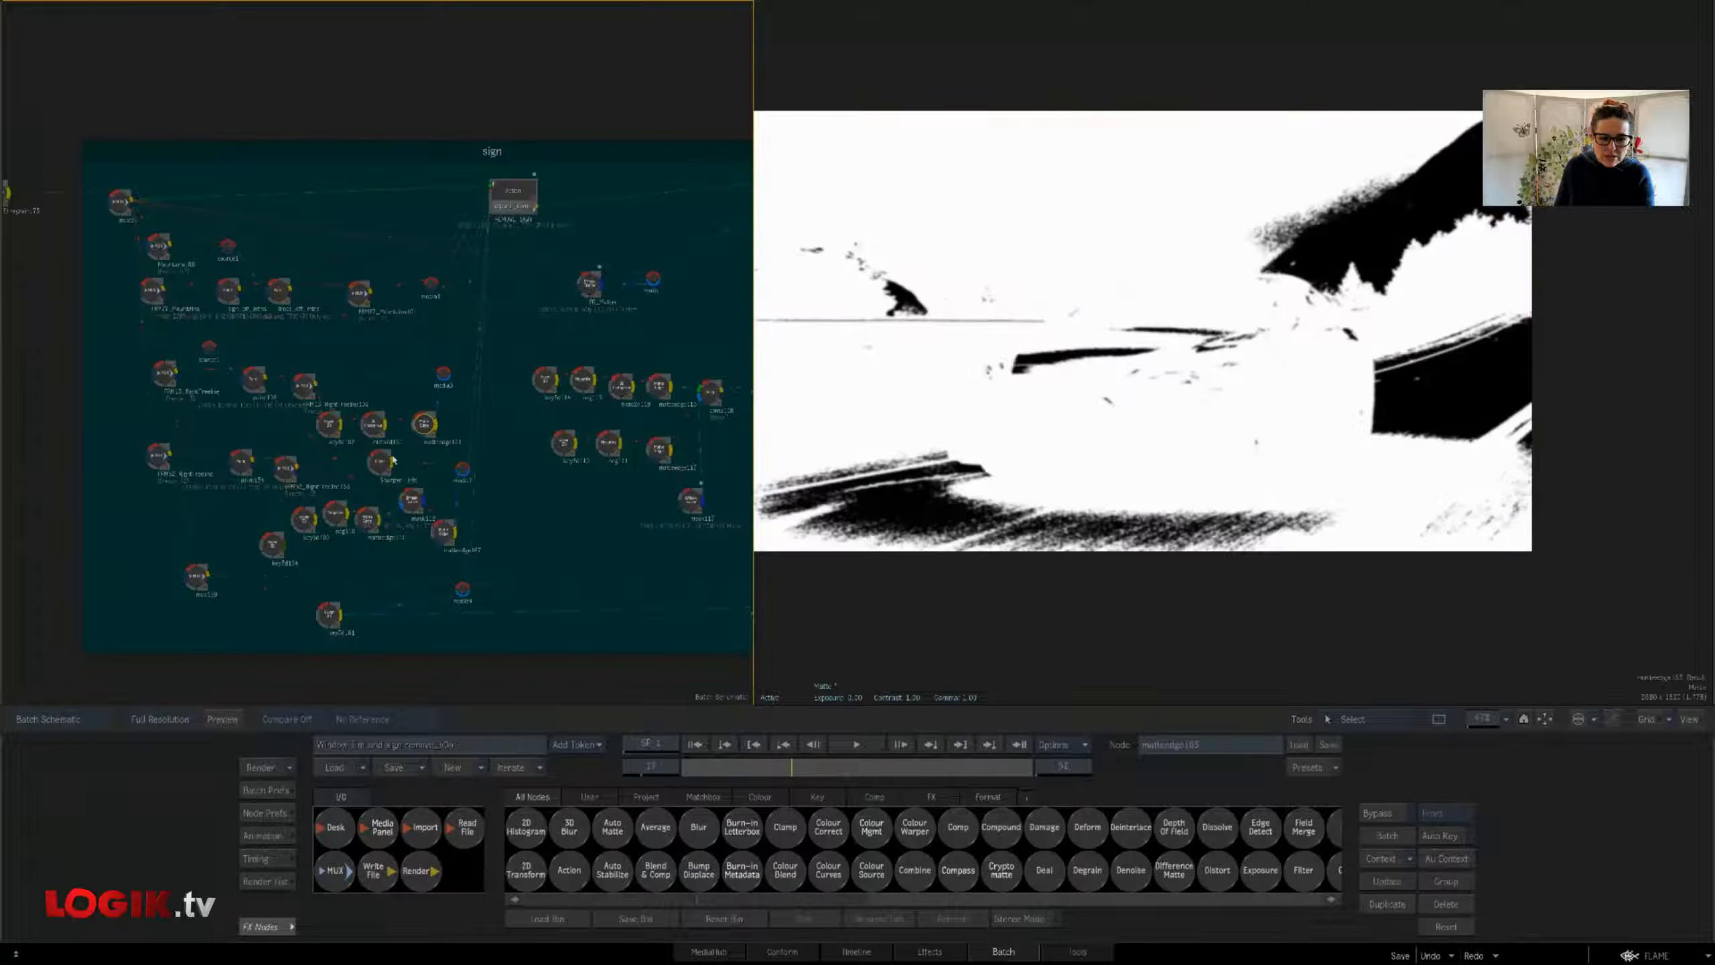
{"action": "left_click", "coordinate": [412, 500]}
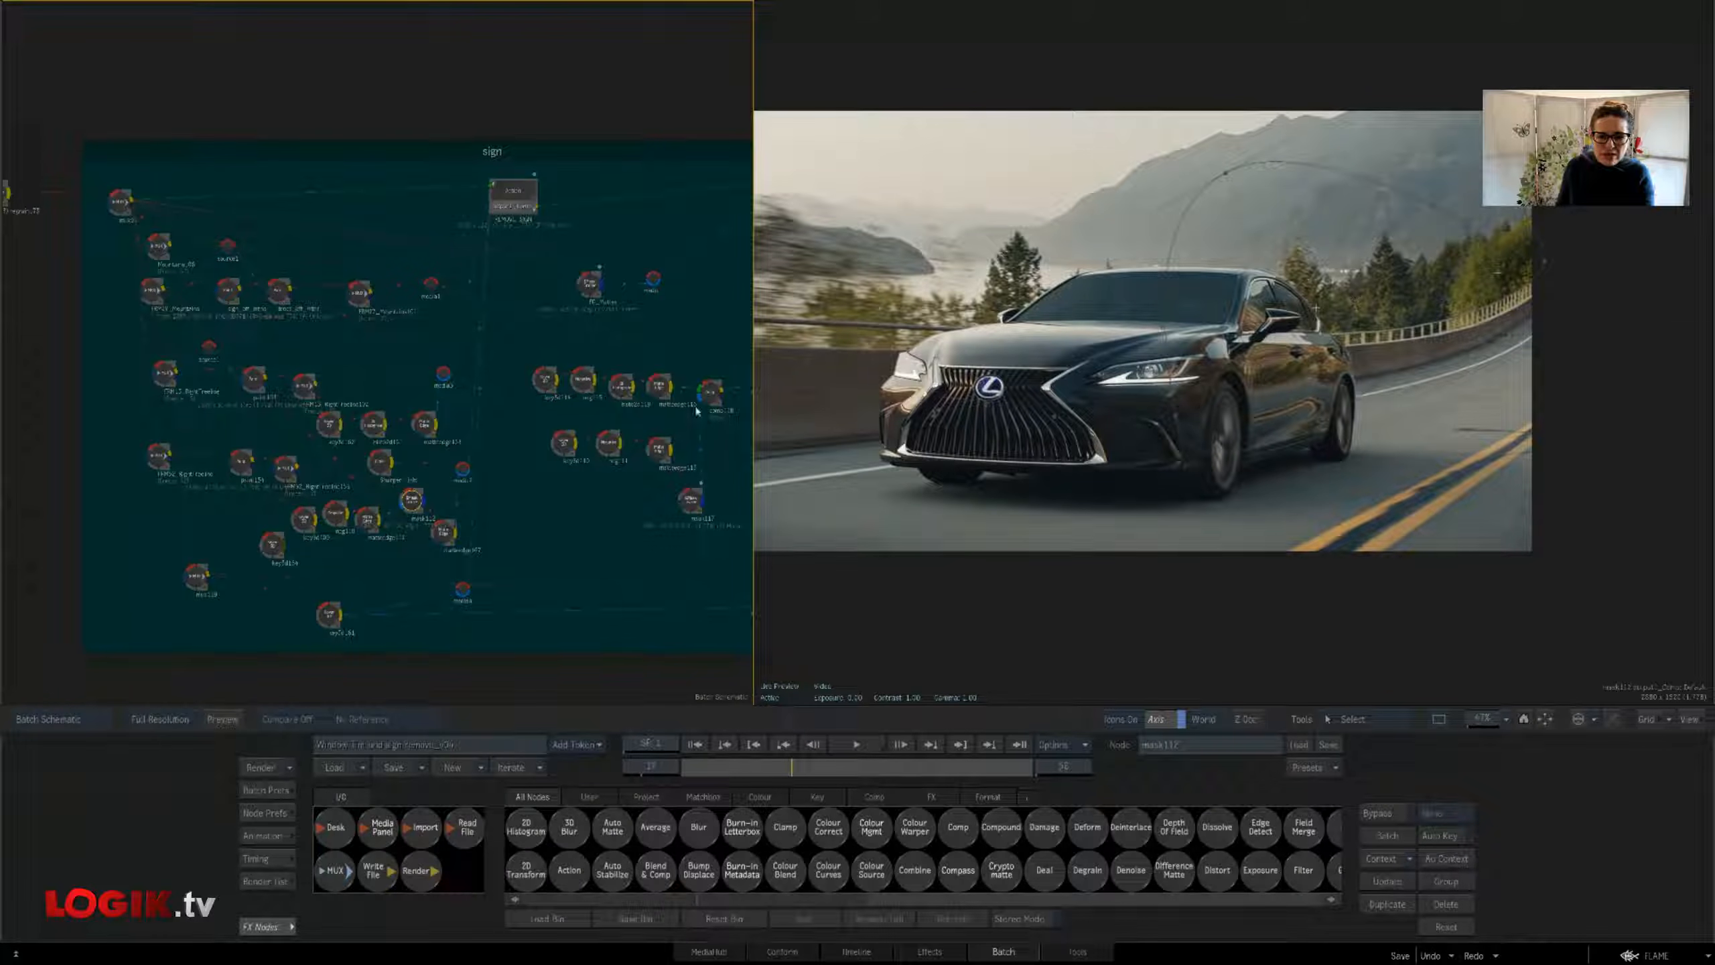
Scrub through the REMOVE_SIGN result and enlarge the roadside barrier behind the car to check the sign cleanup
{"action": "left_click", "coordinate": [513, 192]}
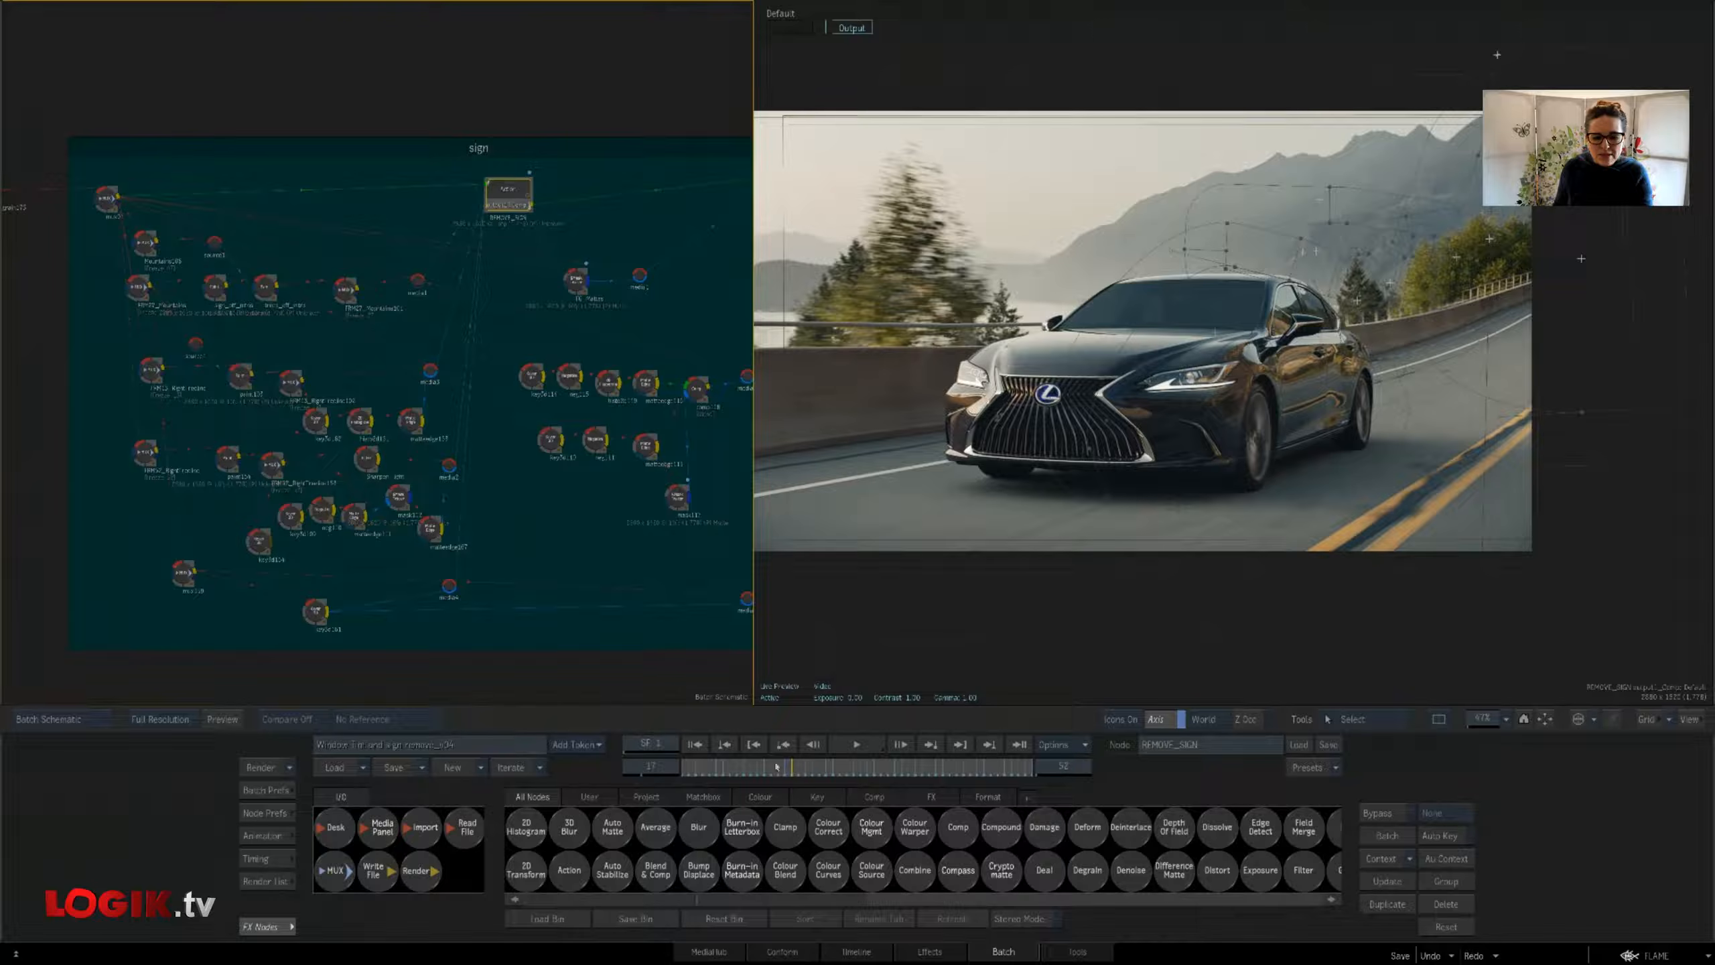
{"action": "left_click_drag", "start_coordinate": [756, 769], "coordinate": [922, 767]}
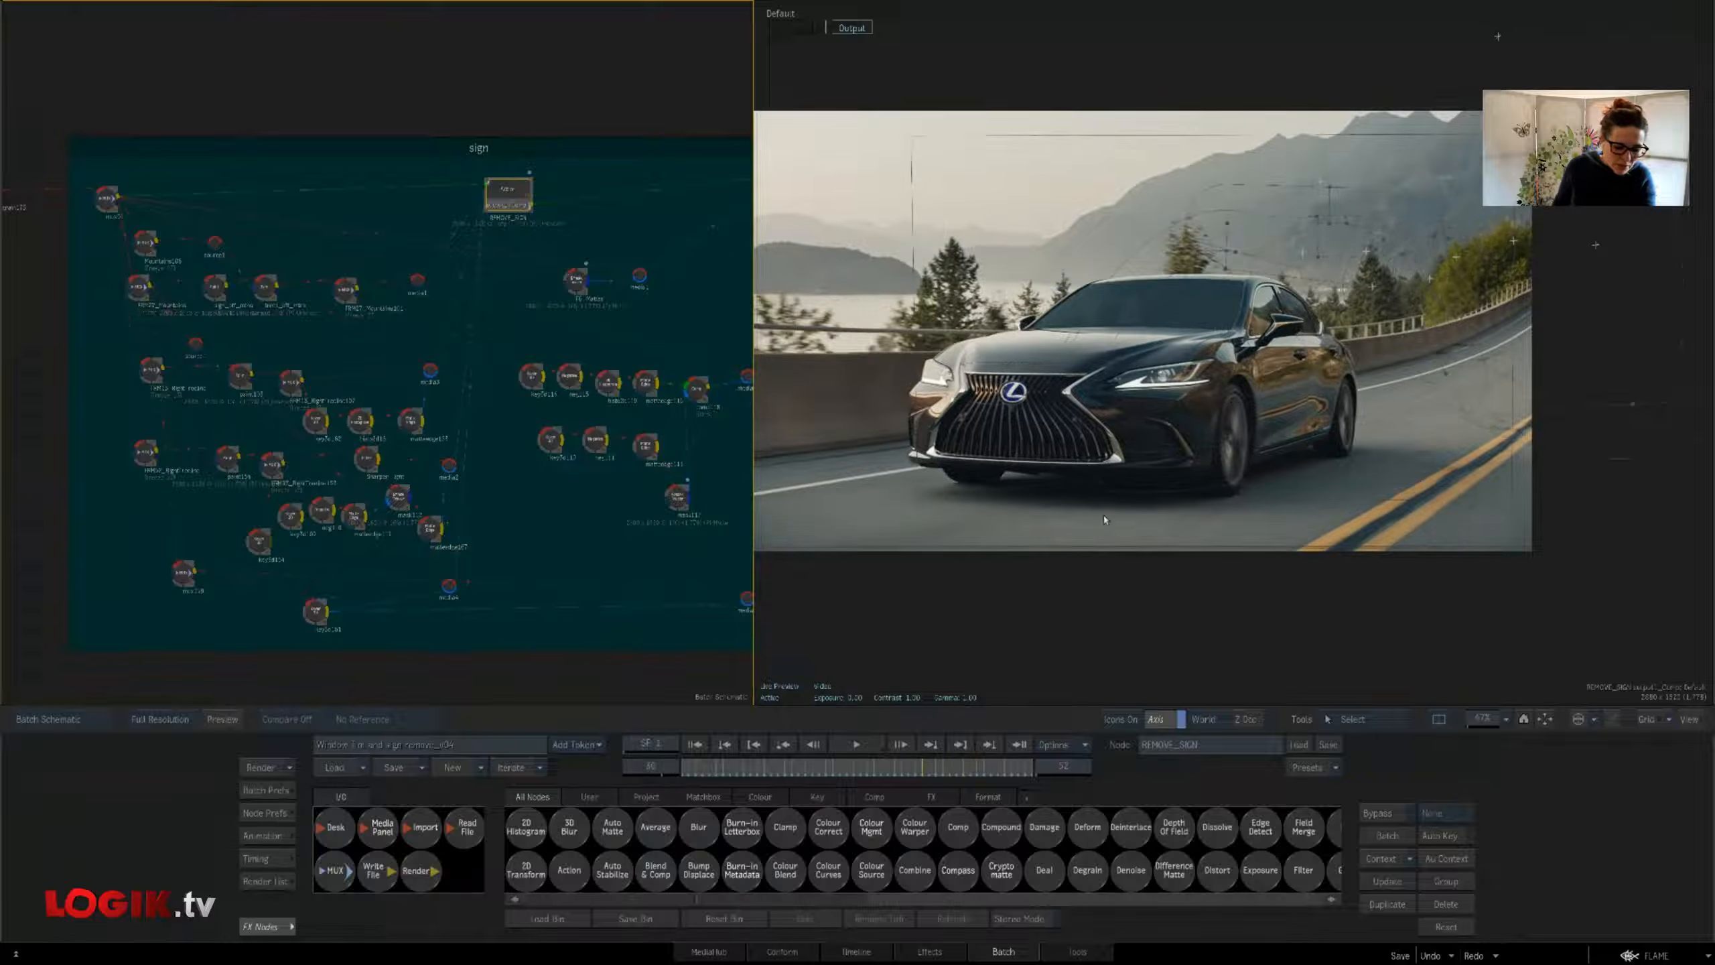
{"action": "left_click_drag", "start_coordinate": [1180, 470], "coordinate": [1127, 471]}
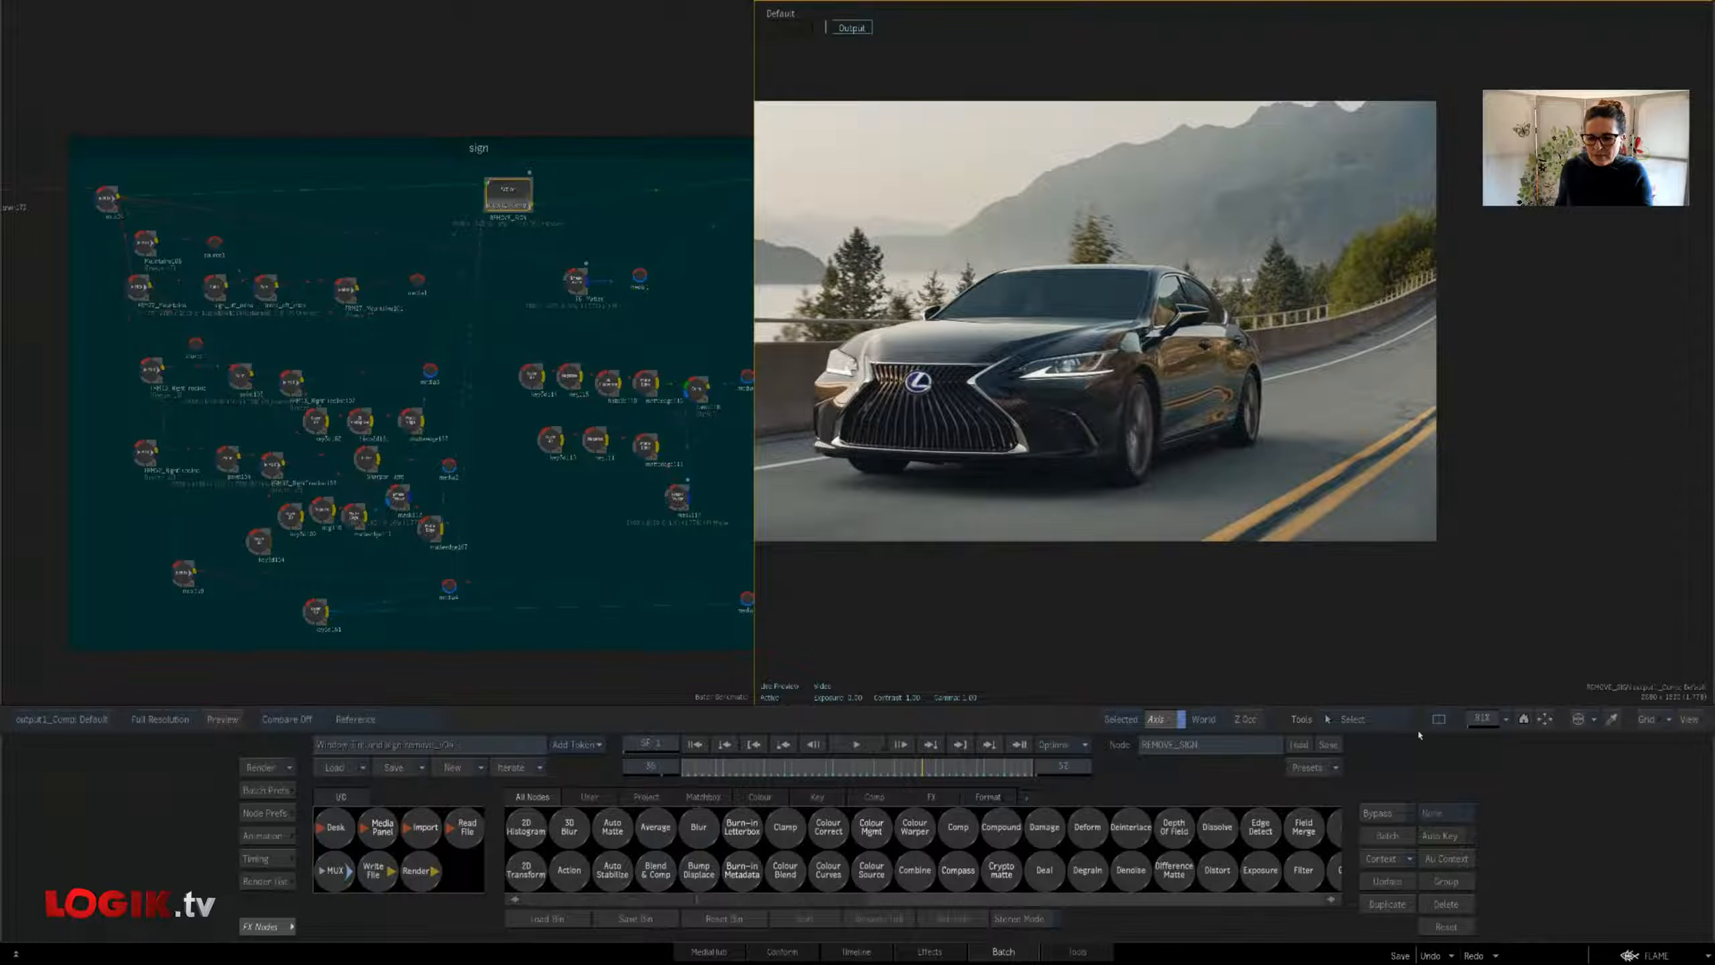
{"action": "left_click_drag", "start_coordinate": [1485, 720], "coordinate": [1527, 735]}
{"action": "left_click_drag", "start_coordinate": [922, 580], "coordinate": [819, 733]}
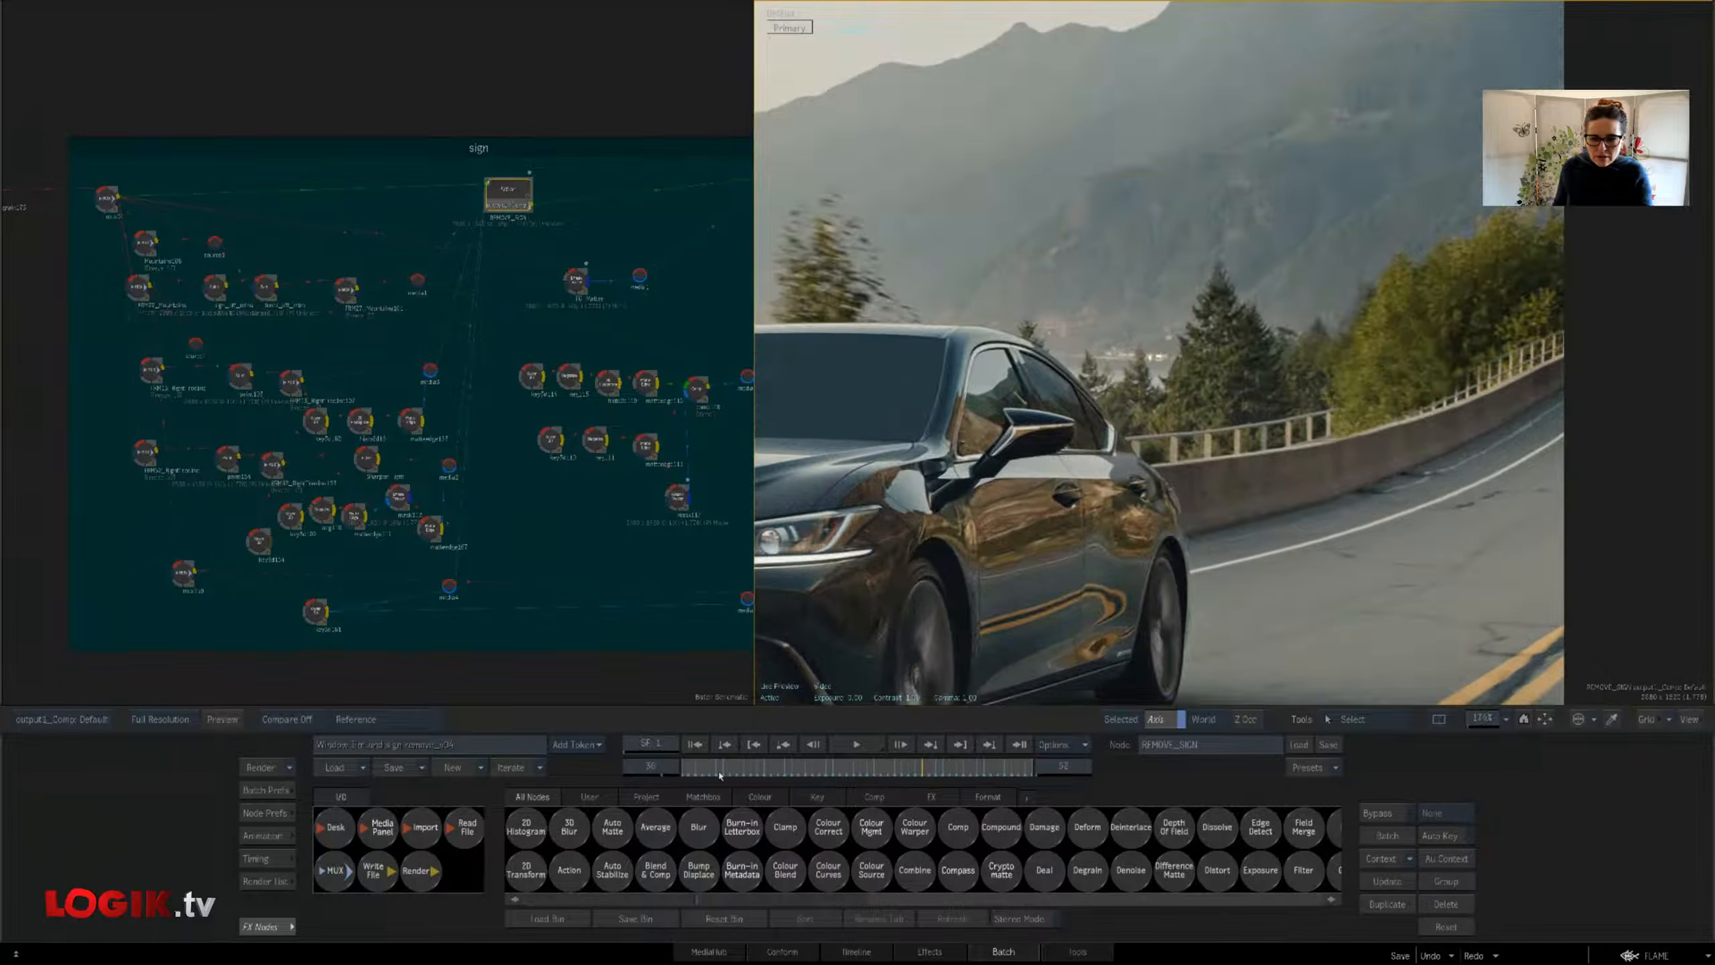
Scrub through the REMOVE_SIGN result, then inspect the matte output of the comp and mask nodes in the sign group
{"action": "left_click_drag", "start_coordinate": [716, 775], "coordinate": [930, 793]}
{"action": "left_click_drag", "start_coordinate": [743, 330], "coordinate": [573, 333]}
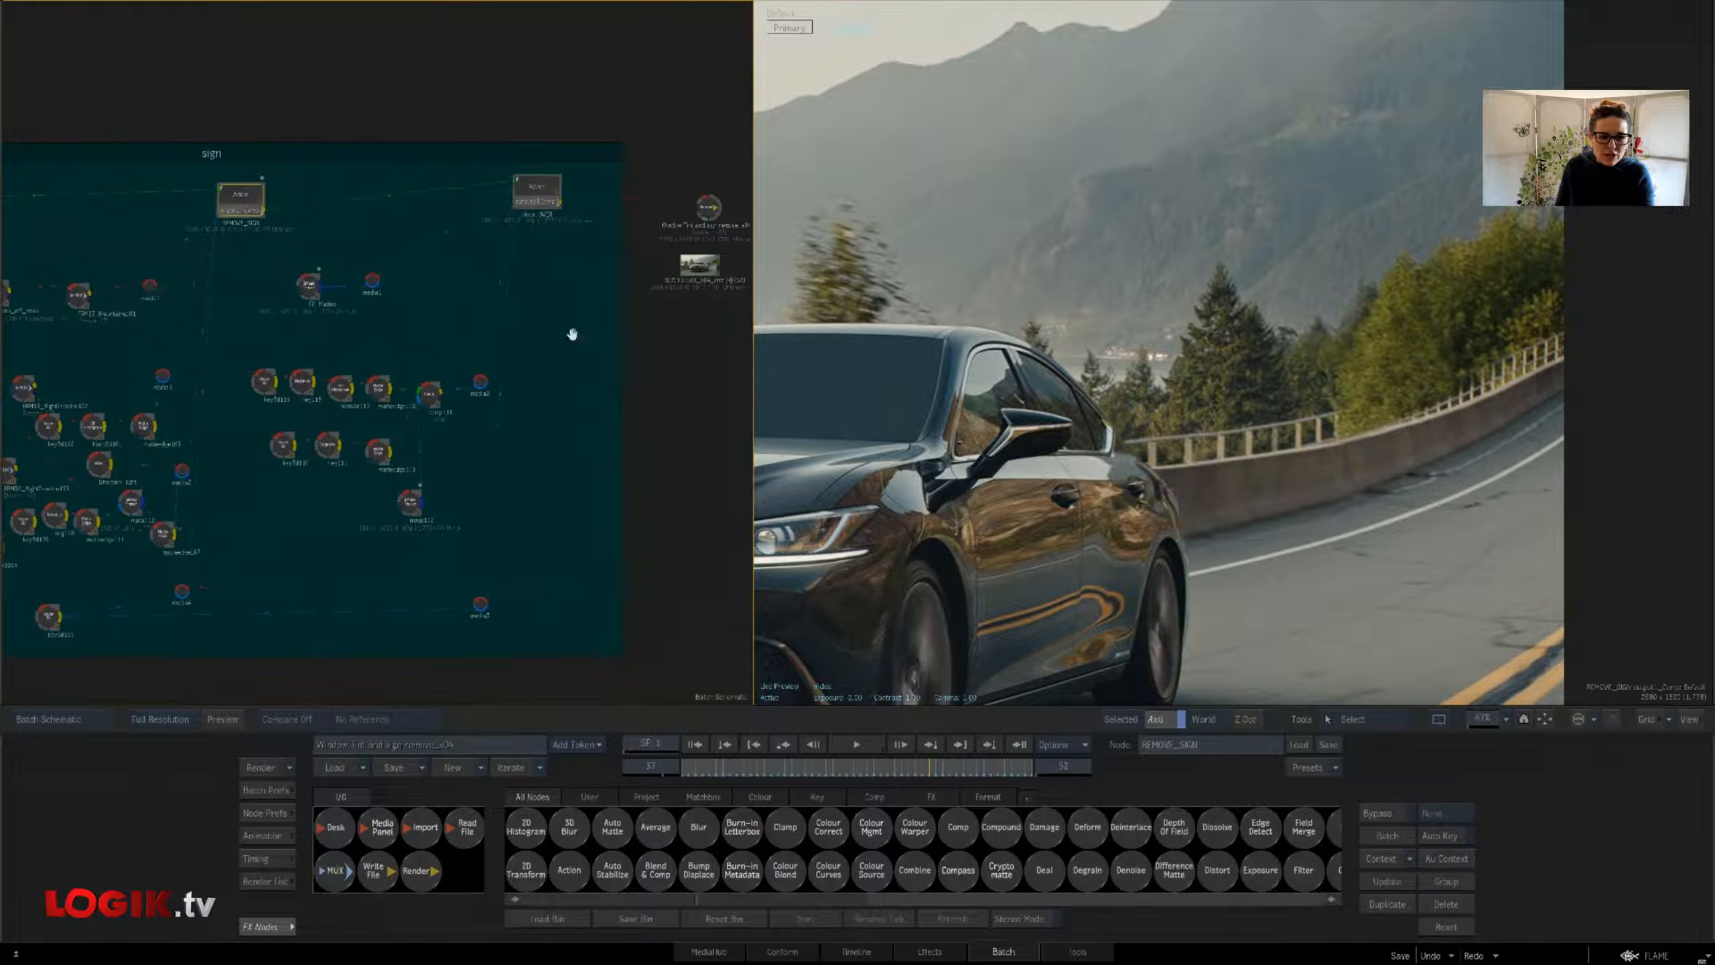
{"action": "left_click_drag", "start_coordinate": [1186, 534], "coordinate": [1053, 480]}
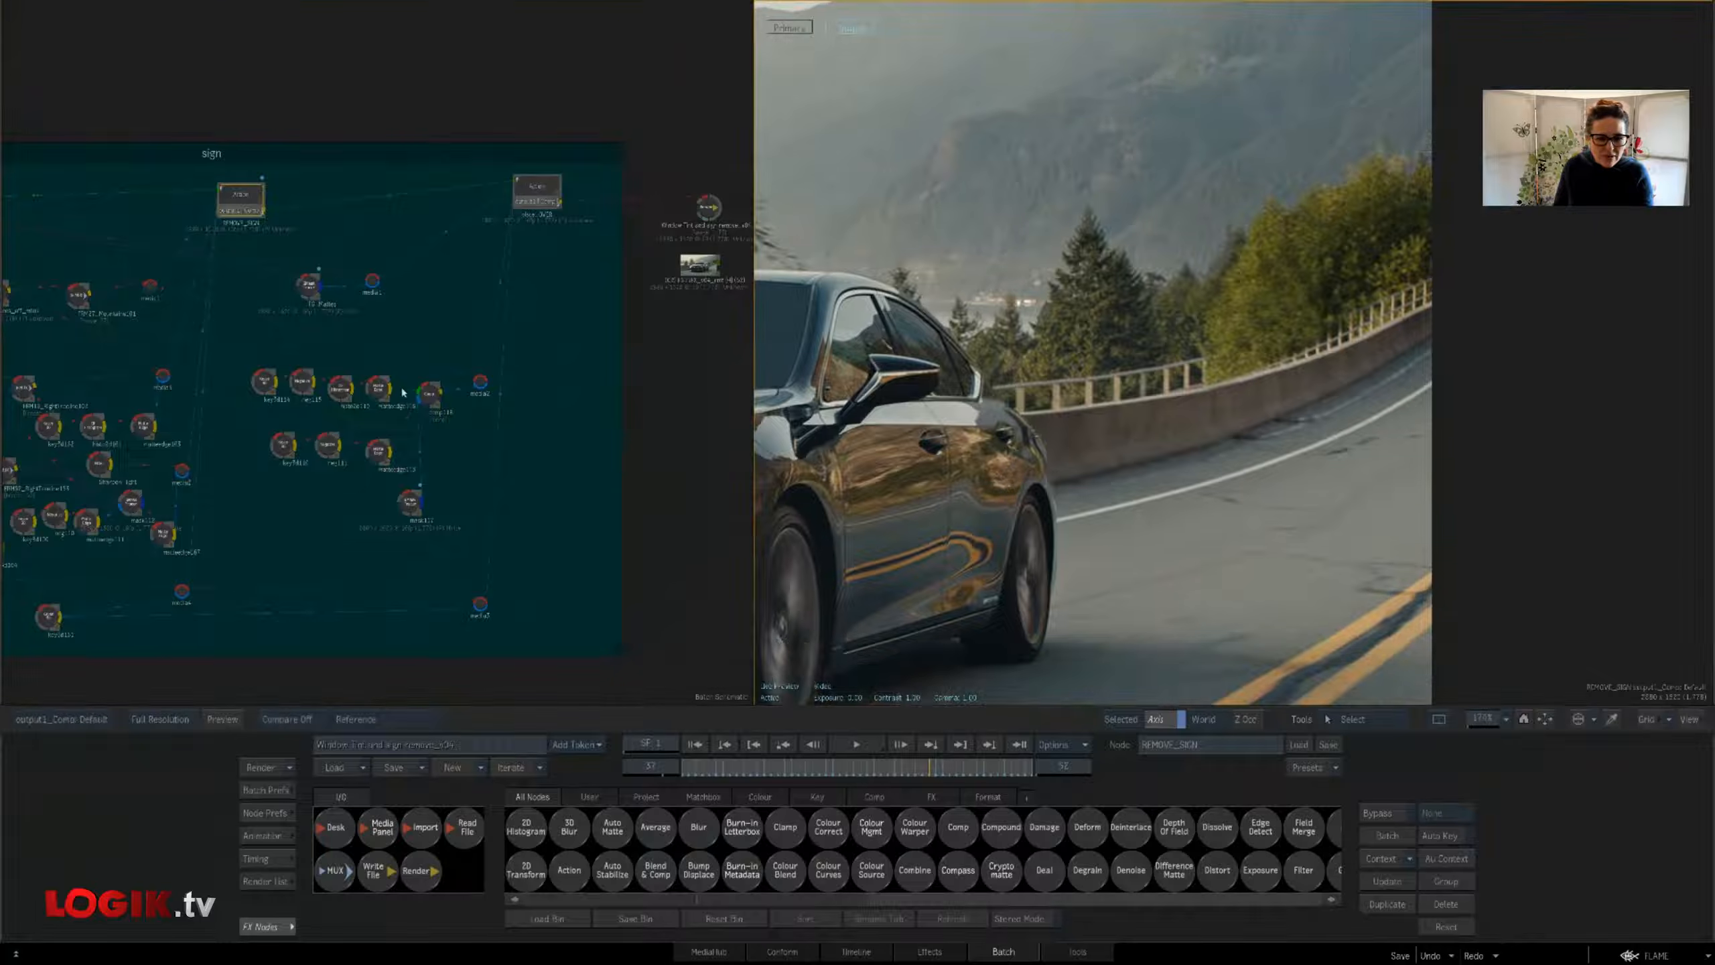
{"action": "left_click", "coordinate": [428, 393]}
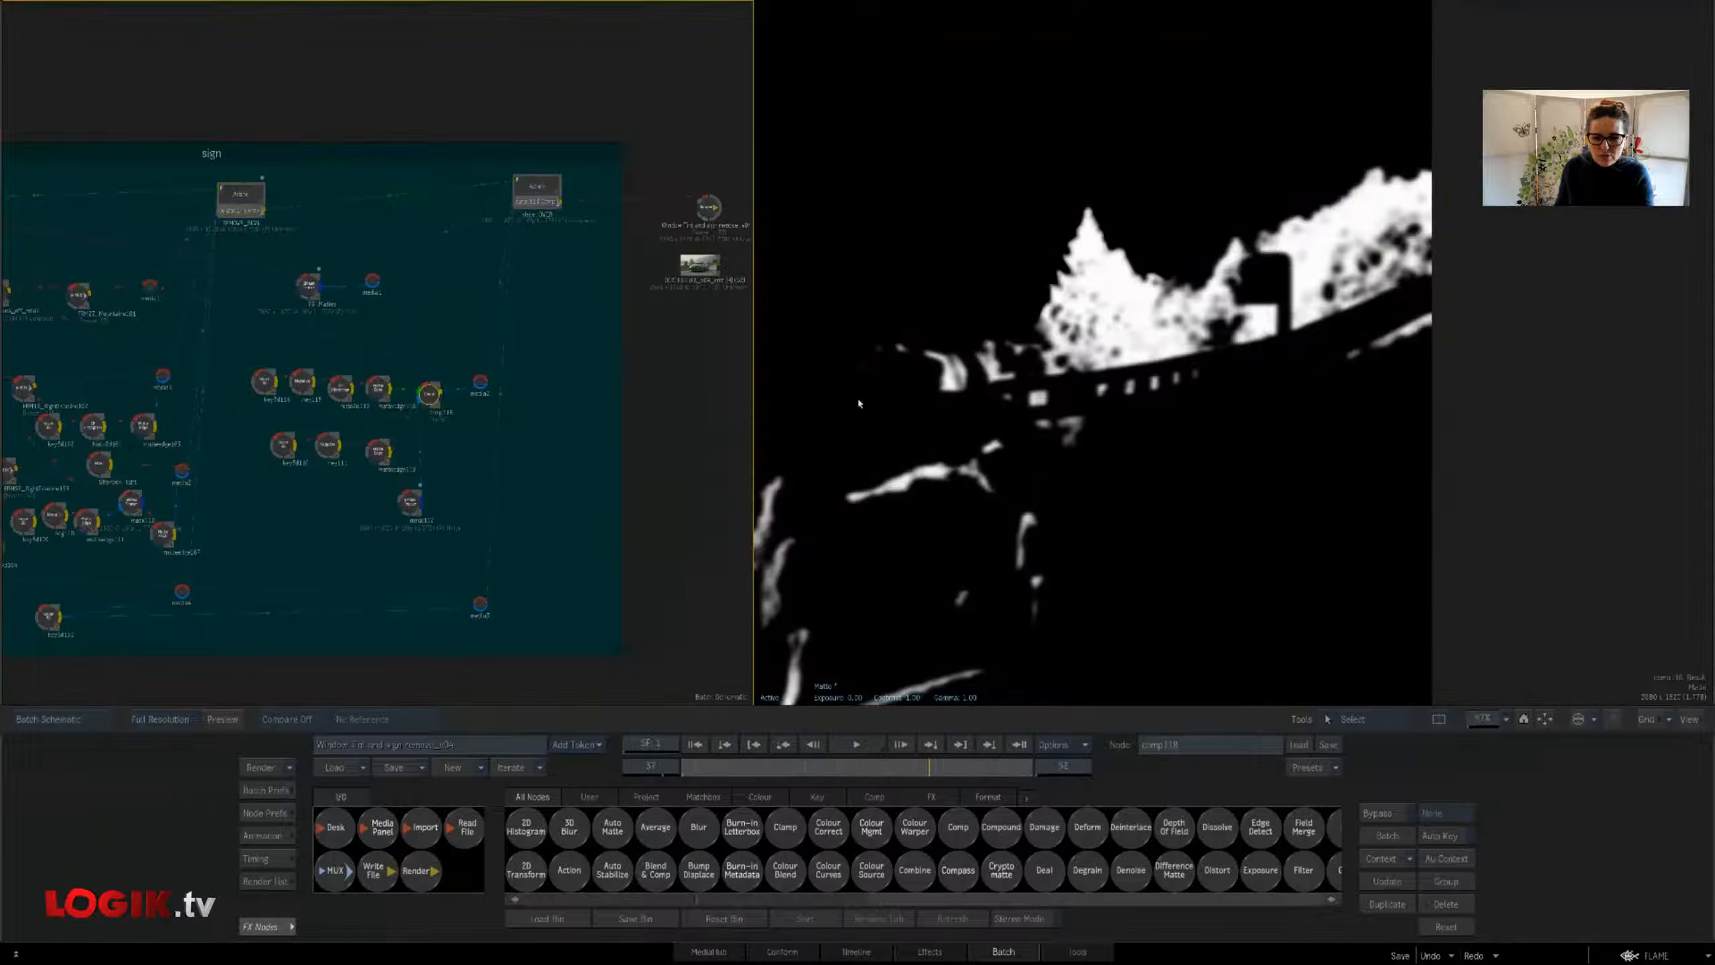
{"action": "left_click", "coordinate": [410, 503]}
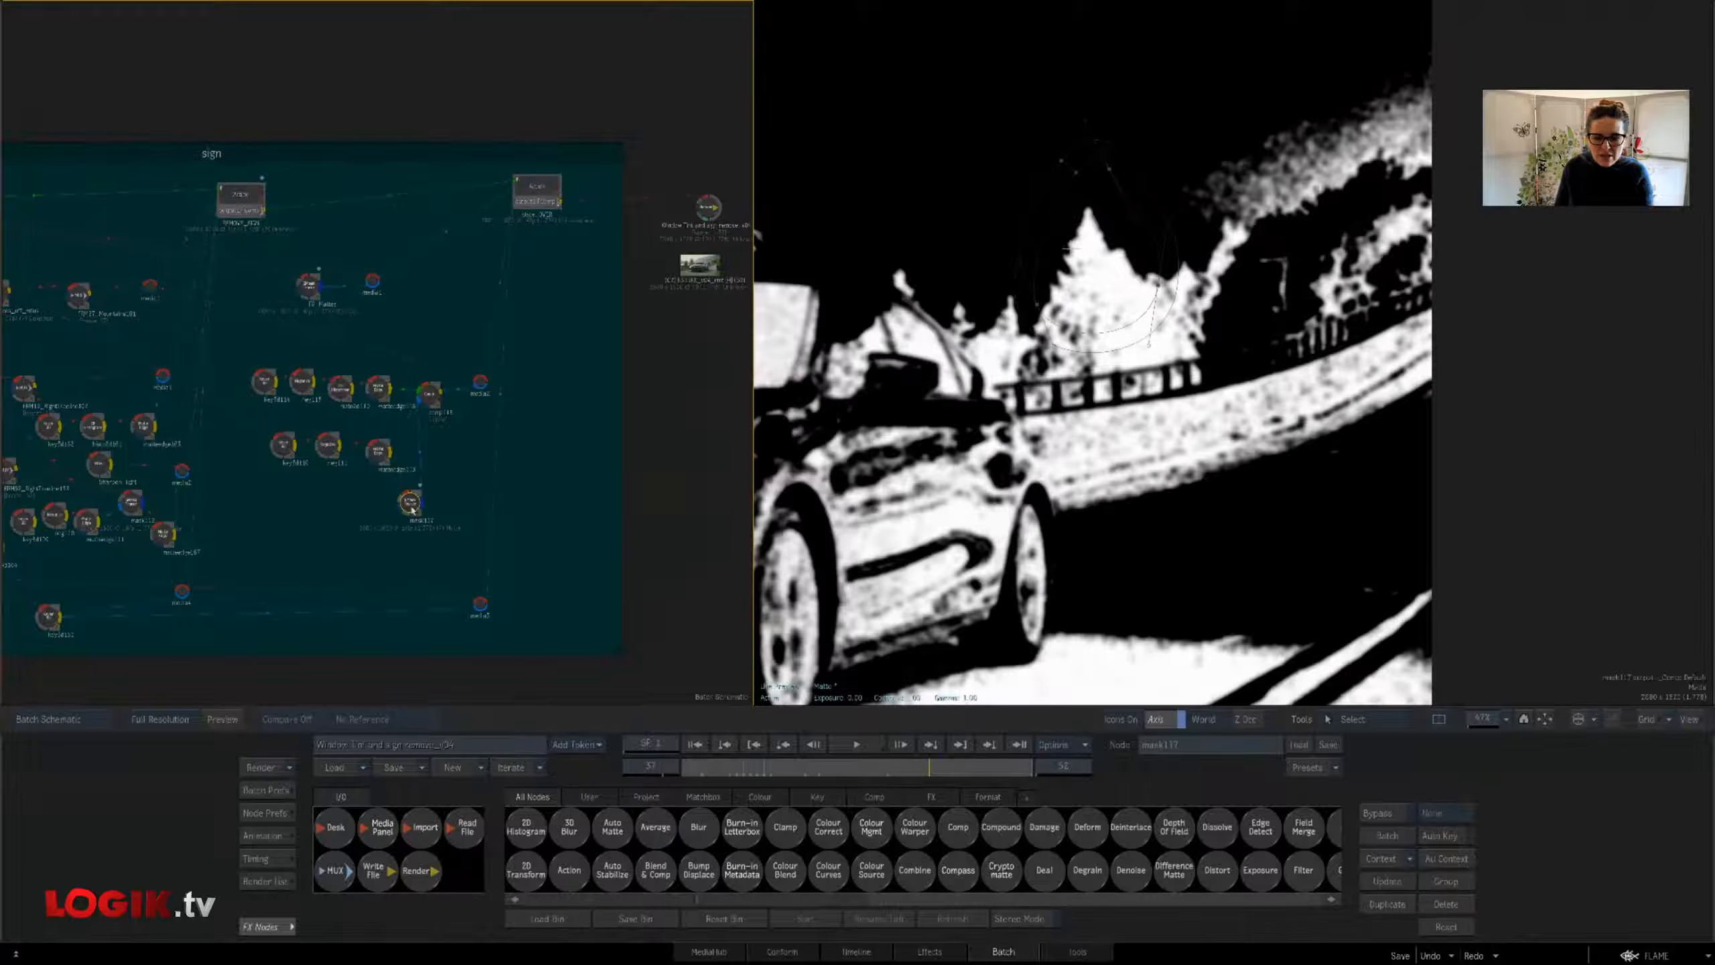
Display the result of the second Action node in the sign group and scrub through its frames
{"action": "left_click", "coordinate": [541, 188]}
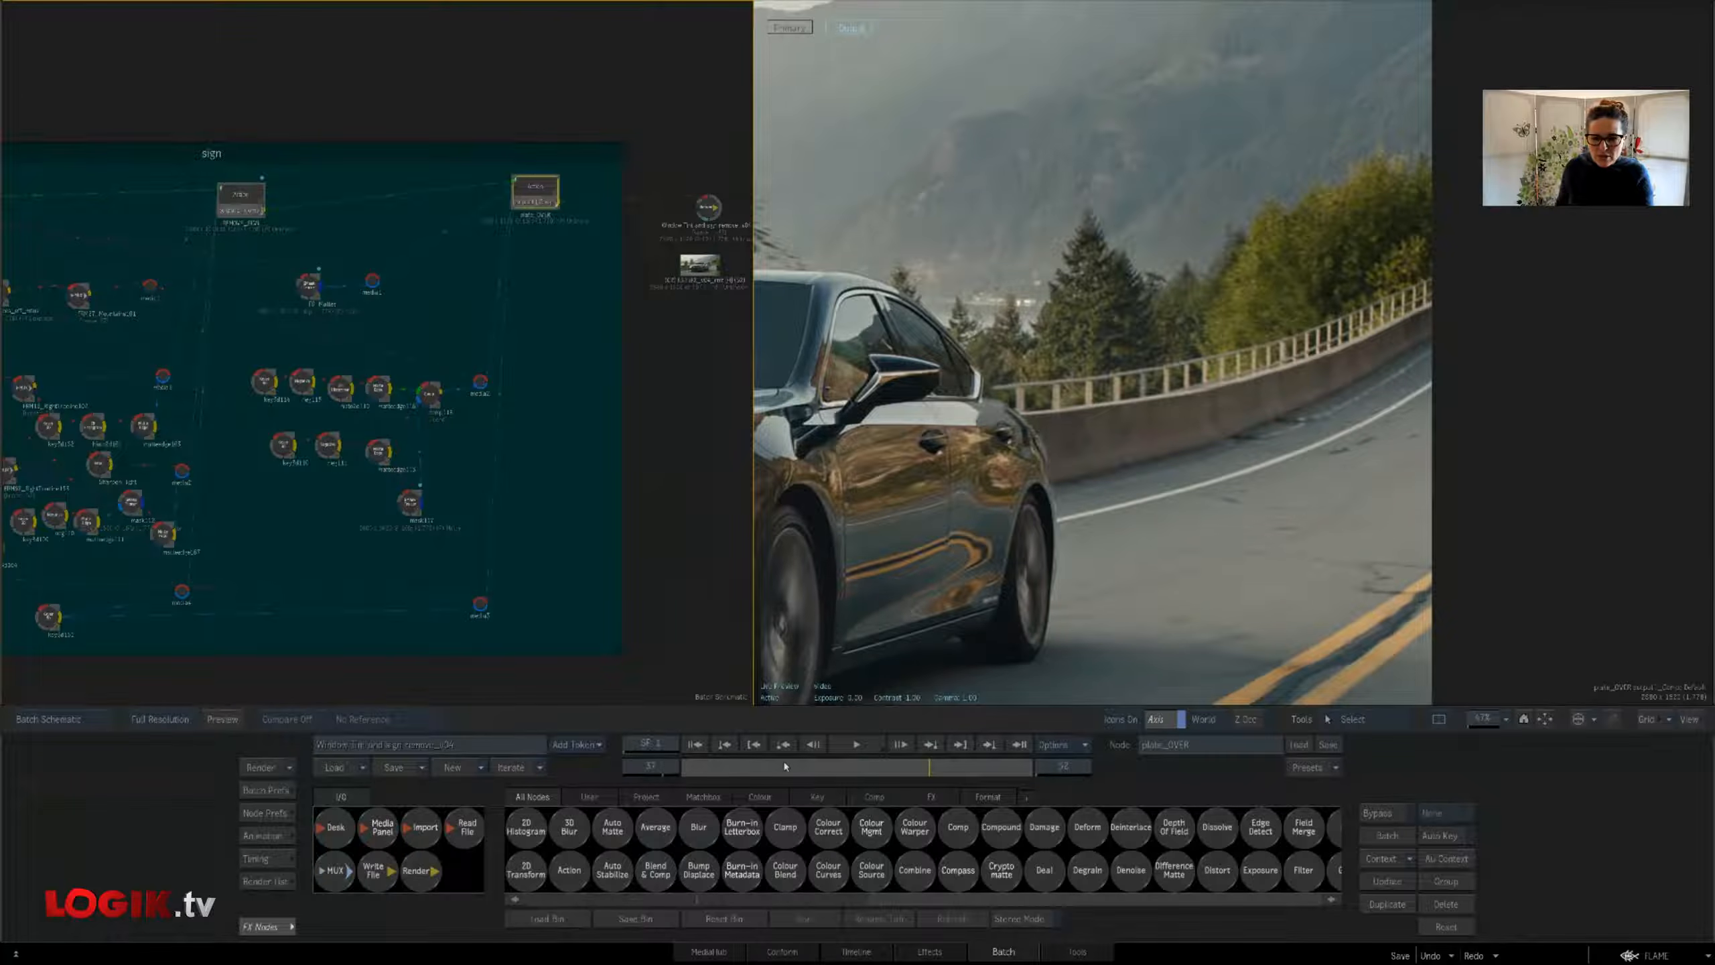
{"action": "left_click_drag", "start_coordinate": [784, 764], "coordinate": [825, 804]}
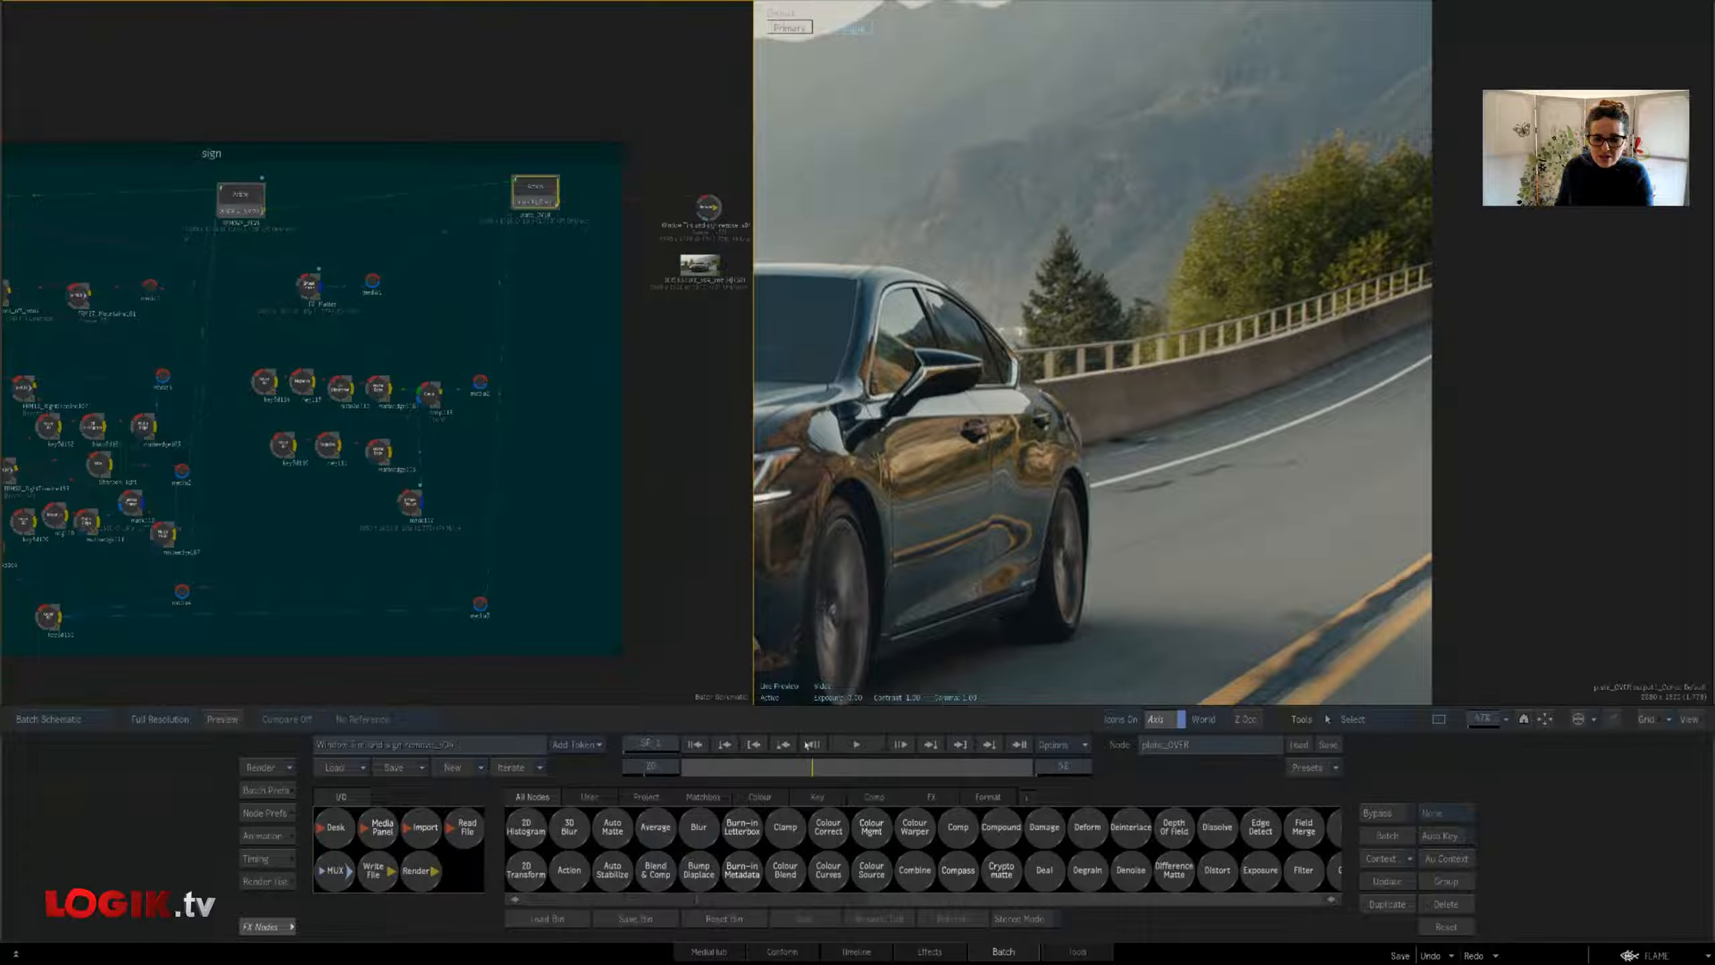
{"action": "left_click_drag", "start_coordinate": [830, 774], "coordinate": [795, 799]}
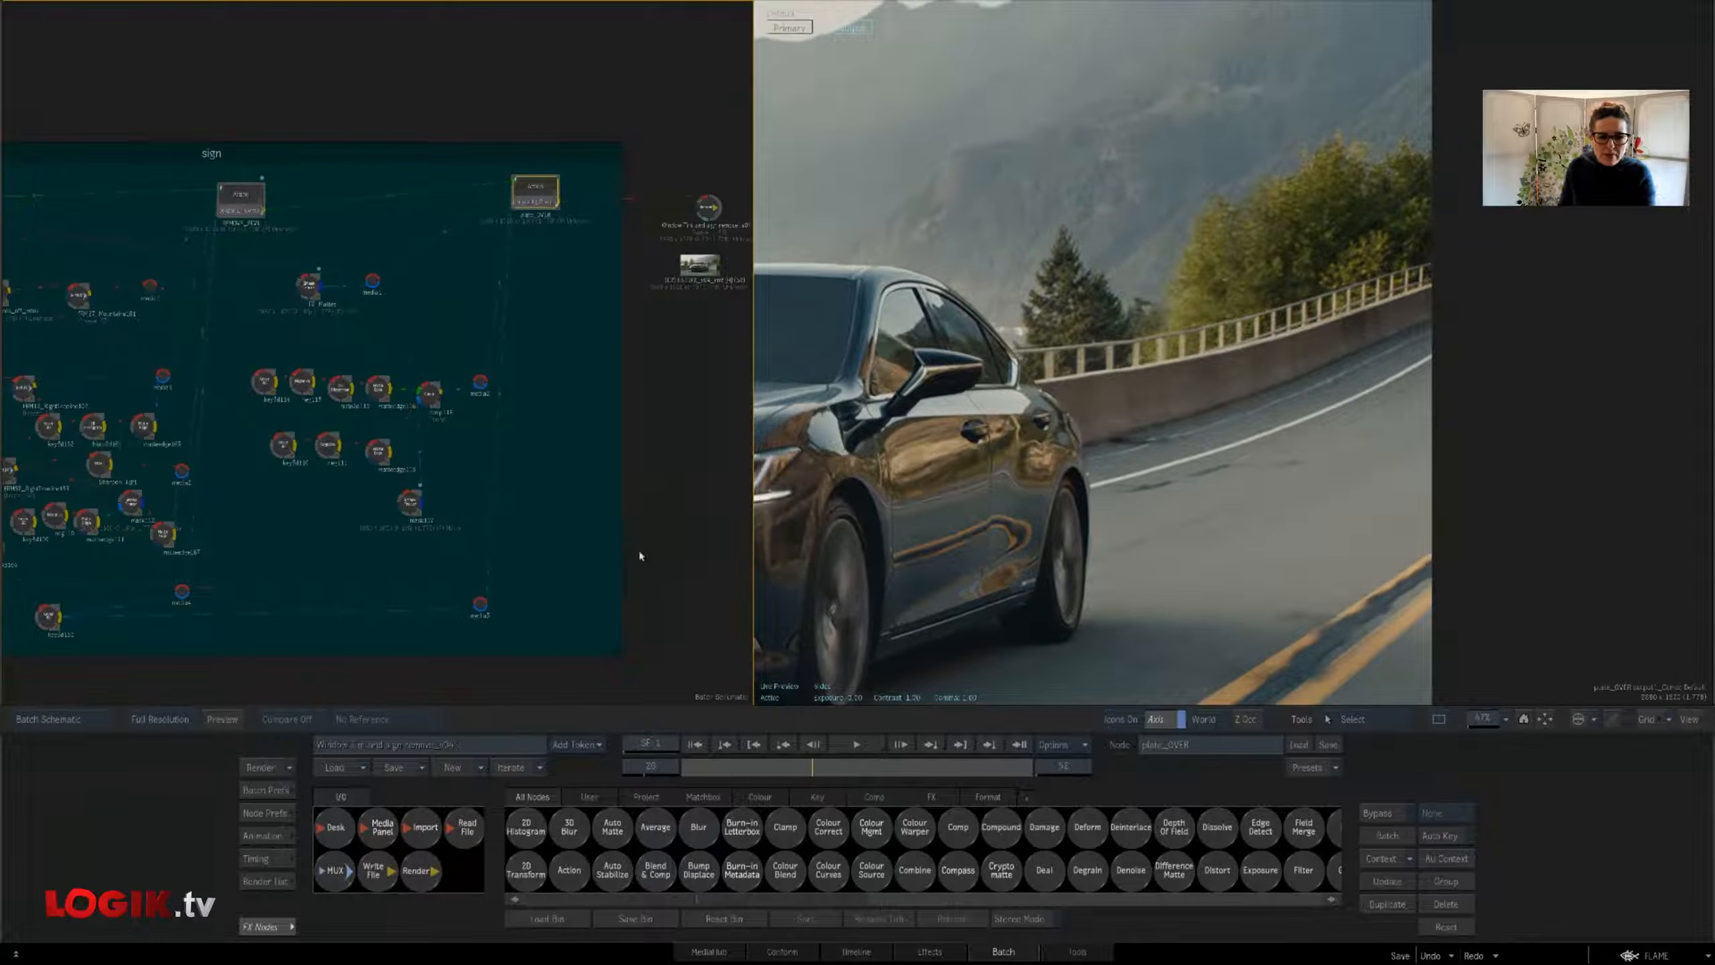
Play the clip beside the render node in a single full view, and return to the batch schematic
{"action": "left_click_drag", "start_coordinate": [679, 291], "coordinate": [625, 292]}
{"action": "left_click", "coordinate": [644, 265]}
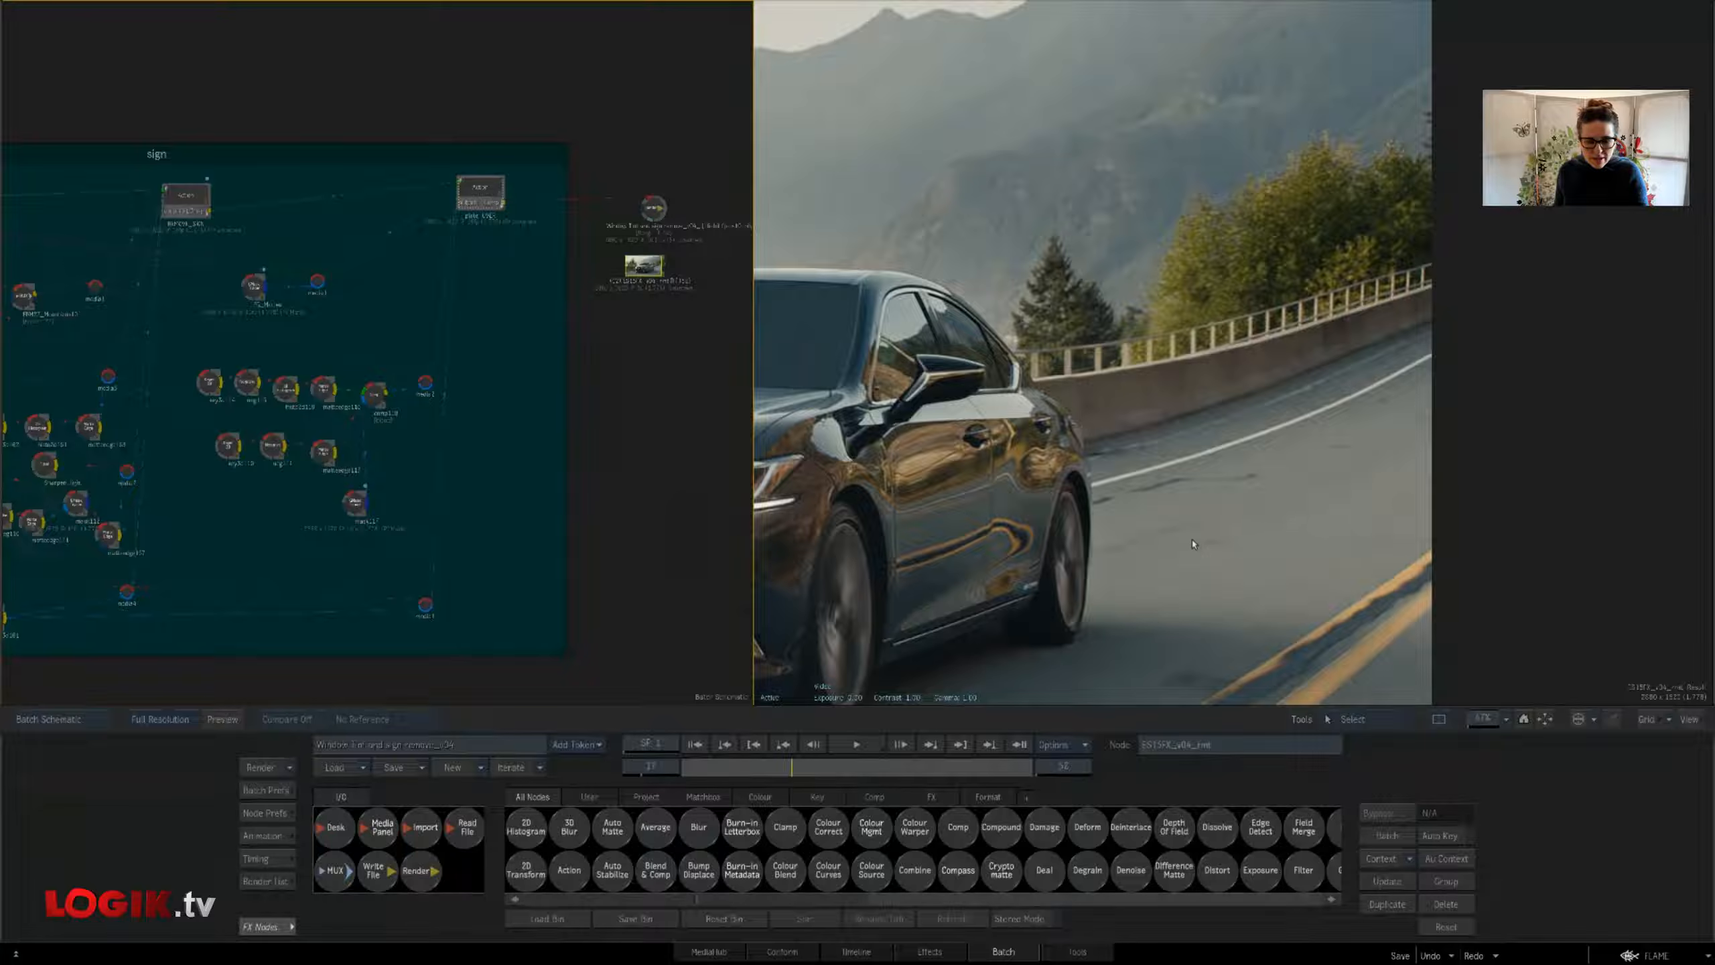
{"action": "key", "text": "alt+1"}
{"action": "key", "text": "space"}
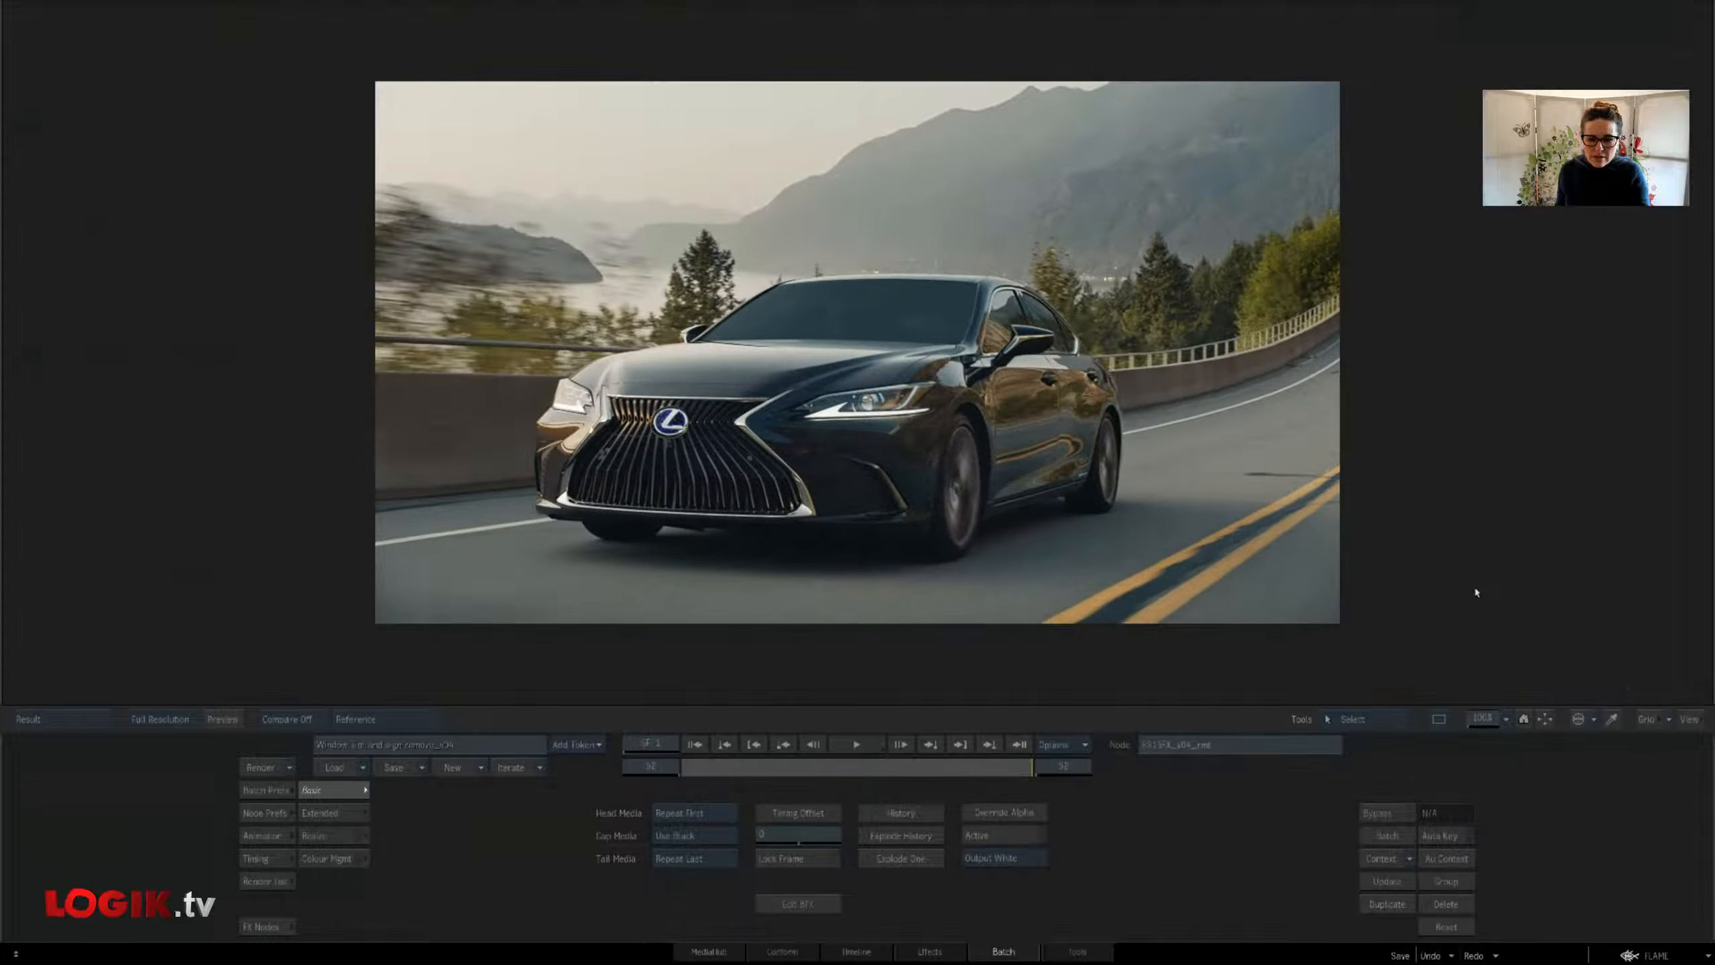
{"action": "key", "text": "Escape"}
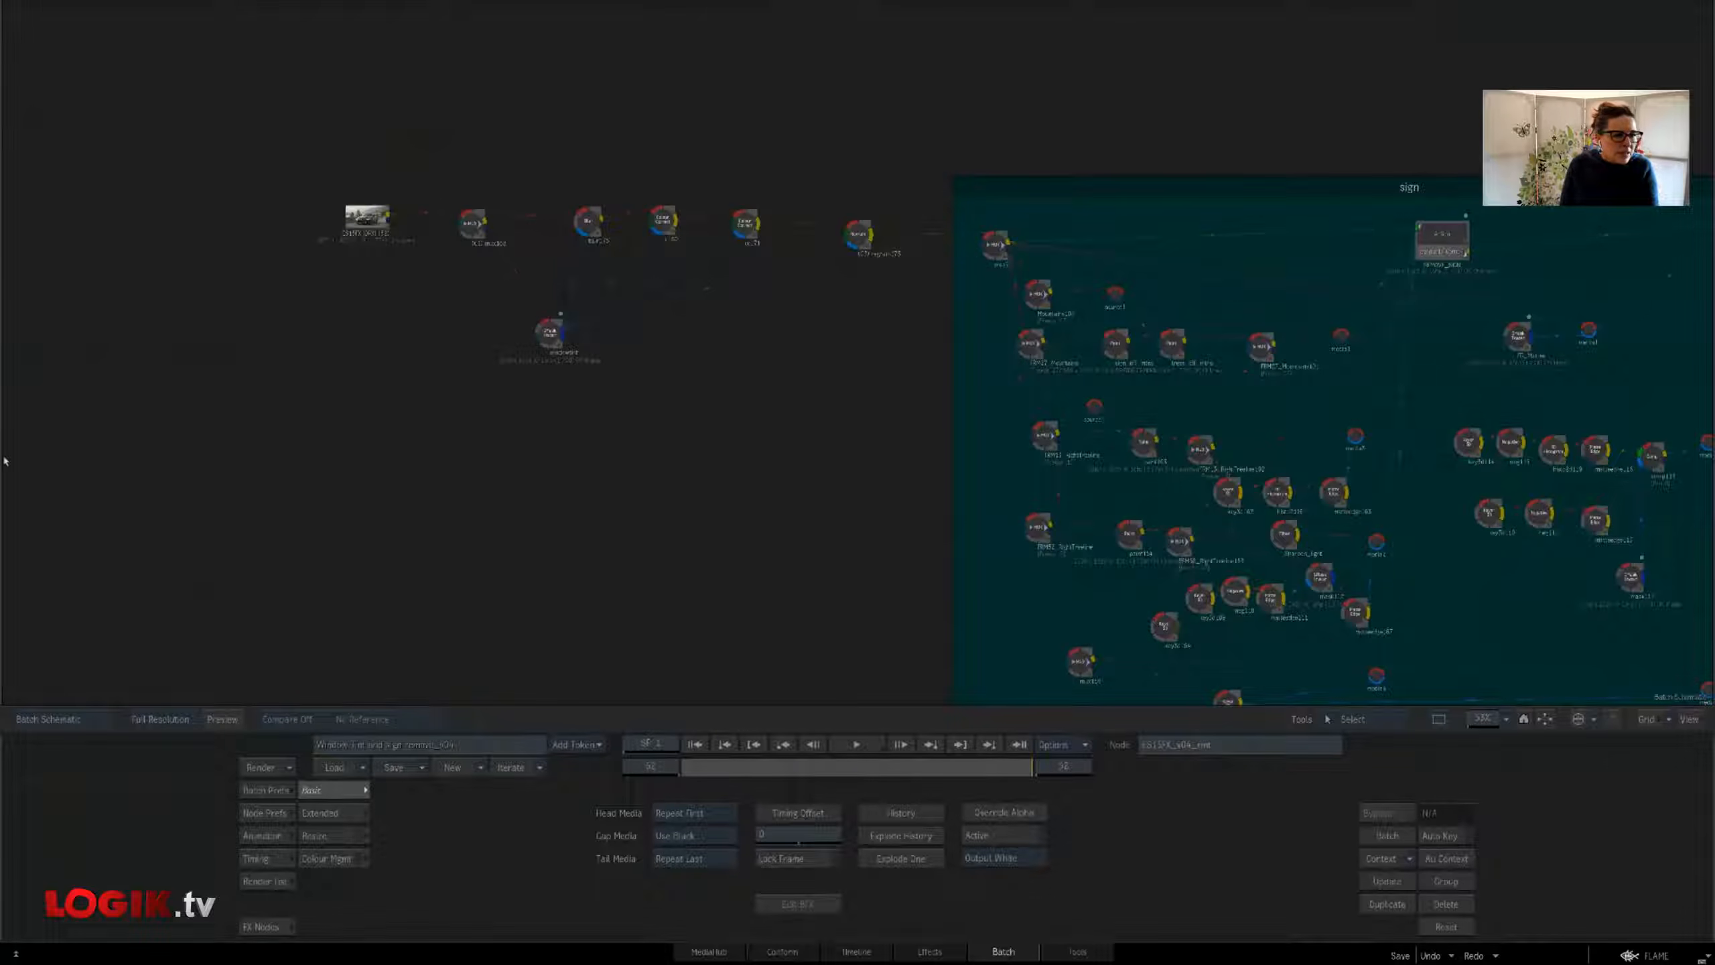
Open the Lane assist light batch and enlarge its result view beside the schematic
{"action": "mouse_move", "coordinate": [2, 291]}
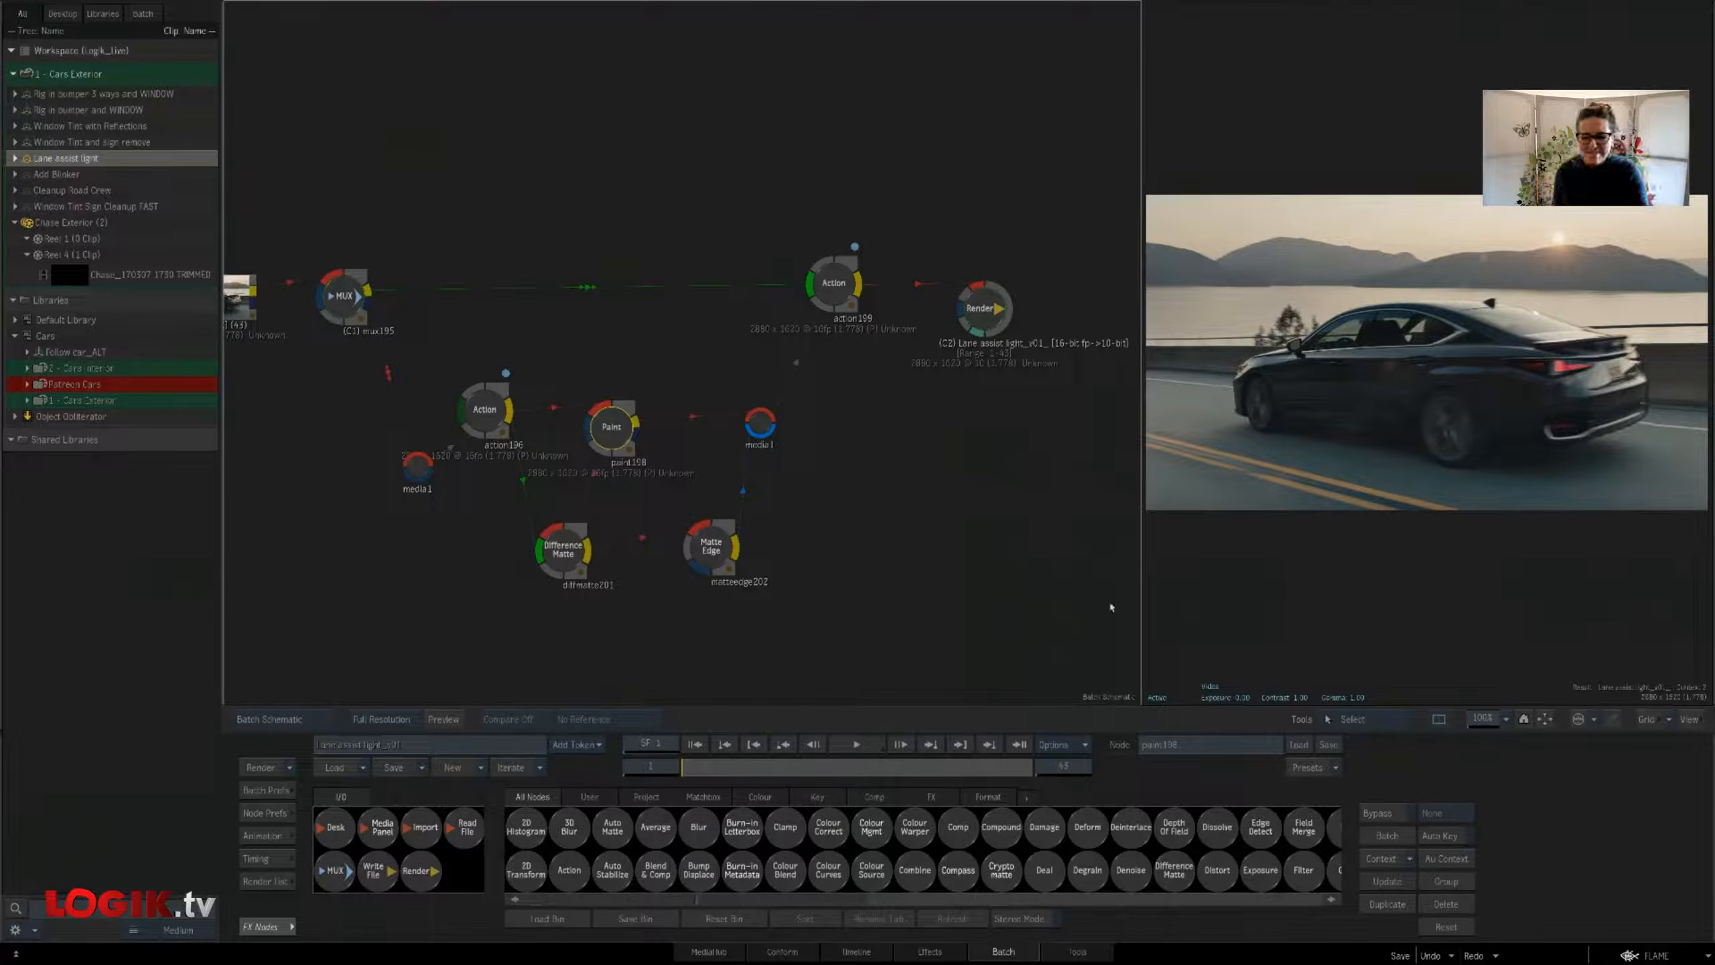
{"action": "left_click_drag", "start_coordinate": [1141, 621], "coordinate": [946, 639]}
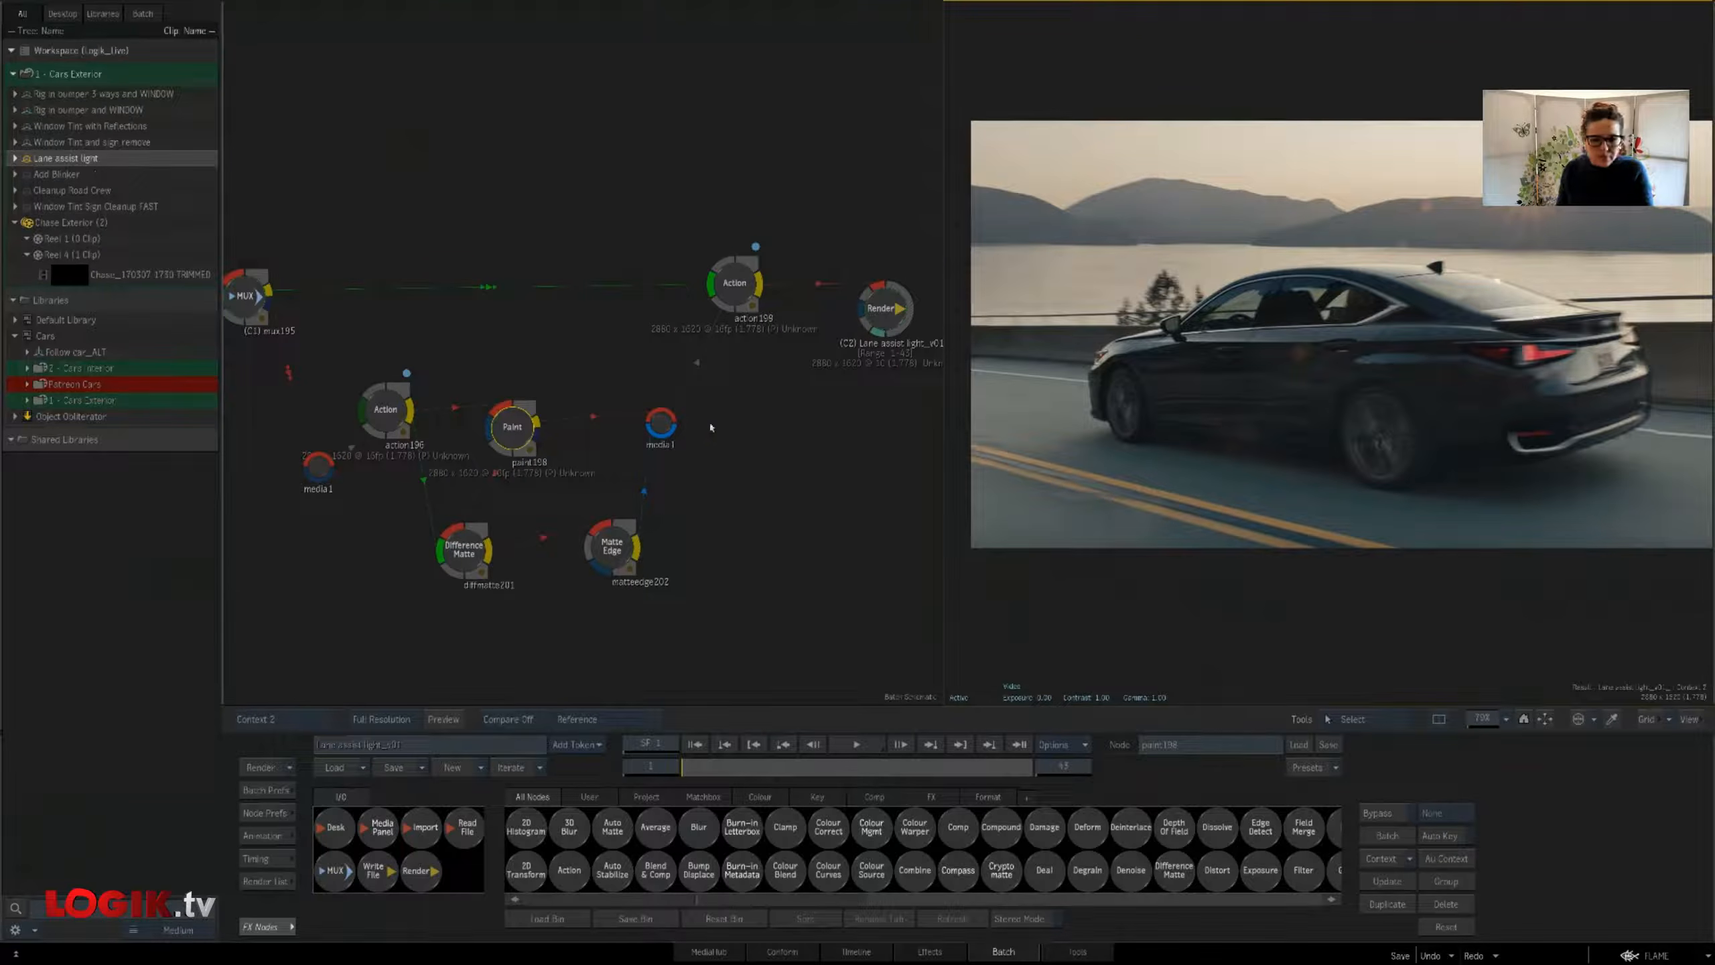
Reopen the Window Tint and sign remove batch and show its sign group in a two-up layout with the result view
{"action": "double_click", "coordinate": [31, 144]}
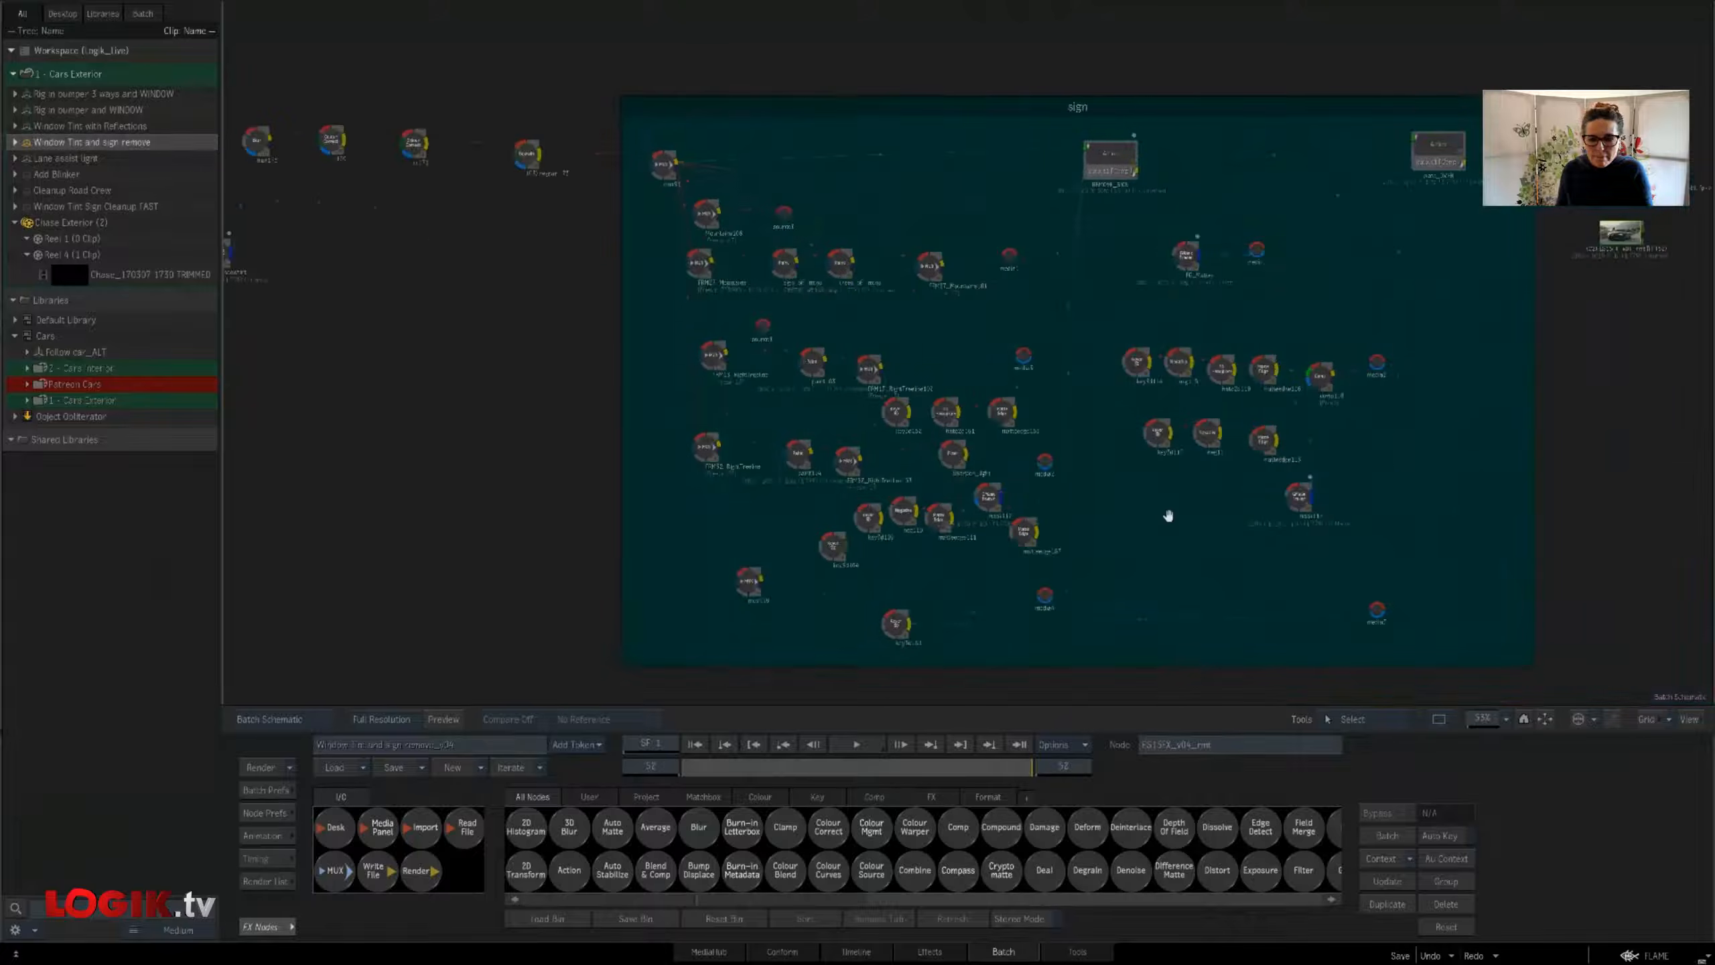
{"action": "left_click_drag", "start_coordinate": [1169, 515], "coordinate": [915, 534]}
{"action": "left_click_drag", "start_coordinate": [1503, 525], "coordinate": [1380, 538]}
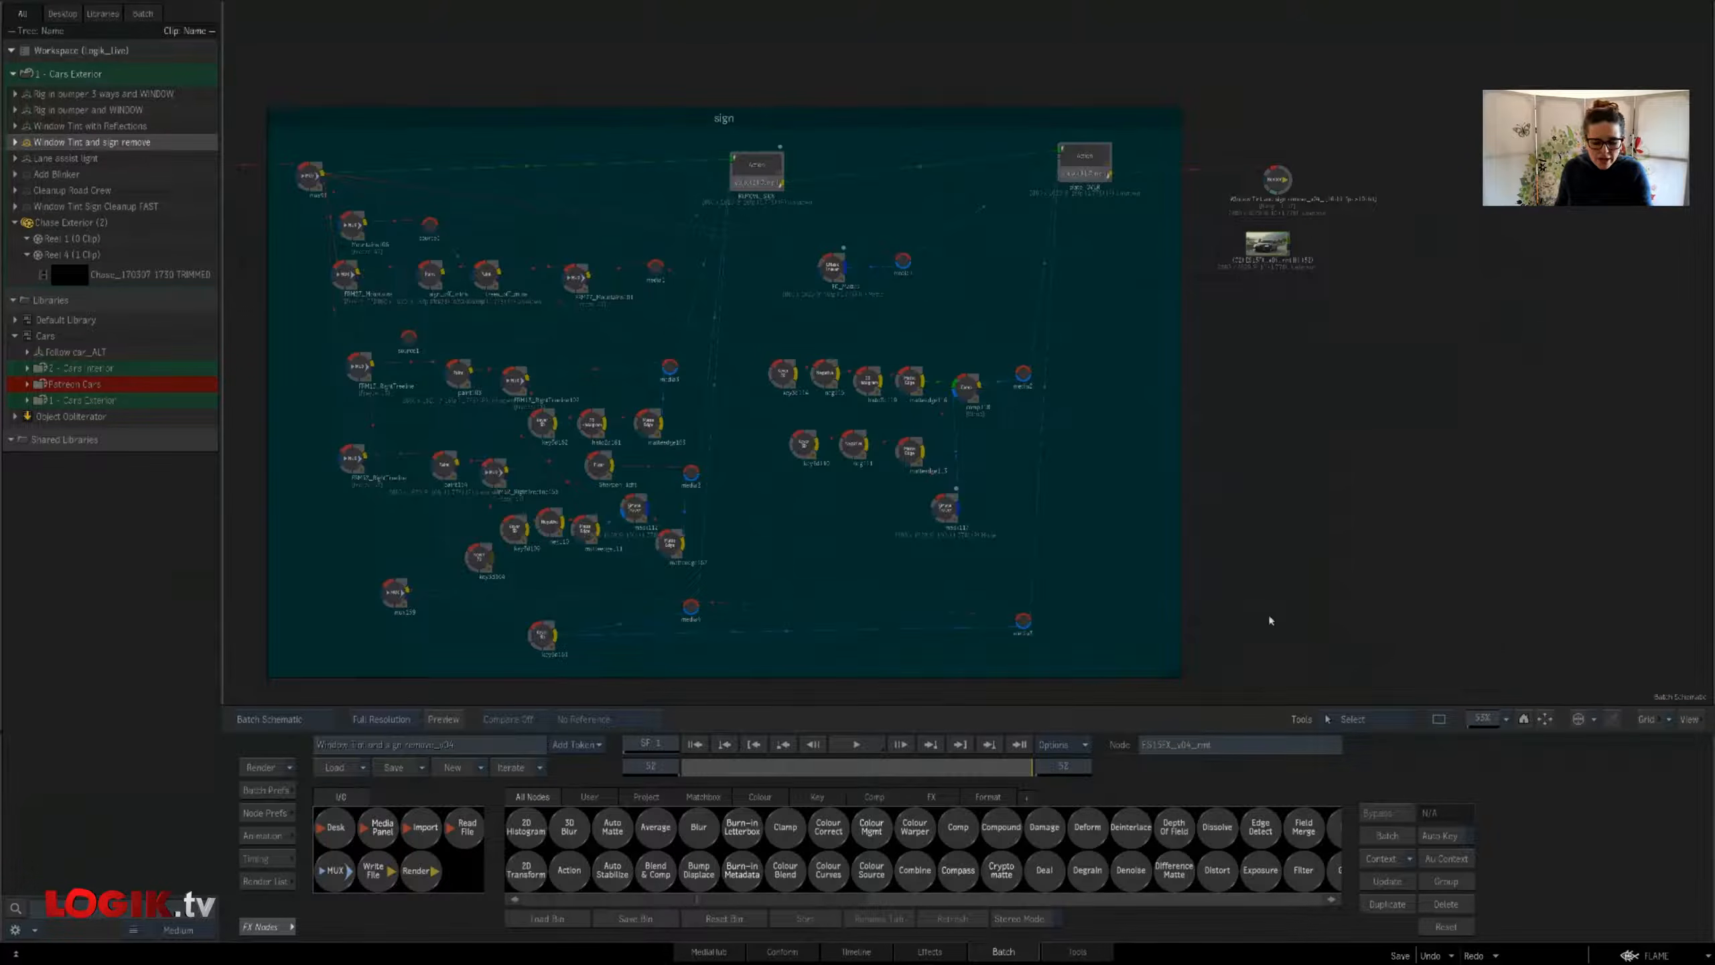
{"action": "key", "text": "alt+2"}
{"action": "left_click_drag", "start_coordinate": [694, 506], "coordinate": [821, 510]}
{"action": "left_click_drag", "start_coordinate": [680, 481], "coordinate": [837, 461]}
Display the result of the REMOVE_SIGN Action node beside the schematic
{"action": "left_click", "coordinate": [643, 177]}
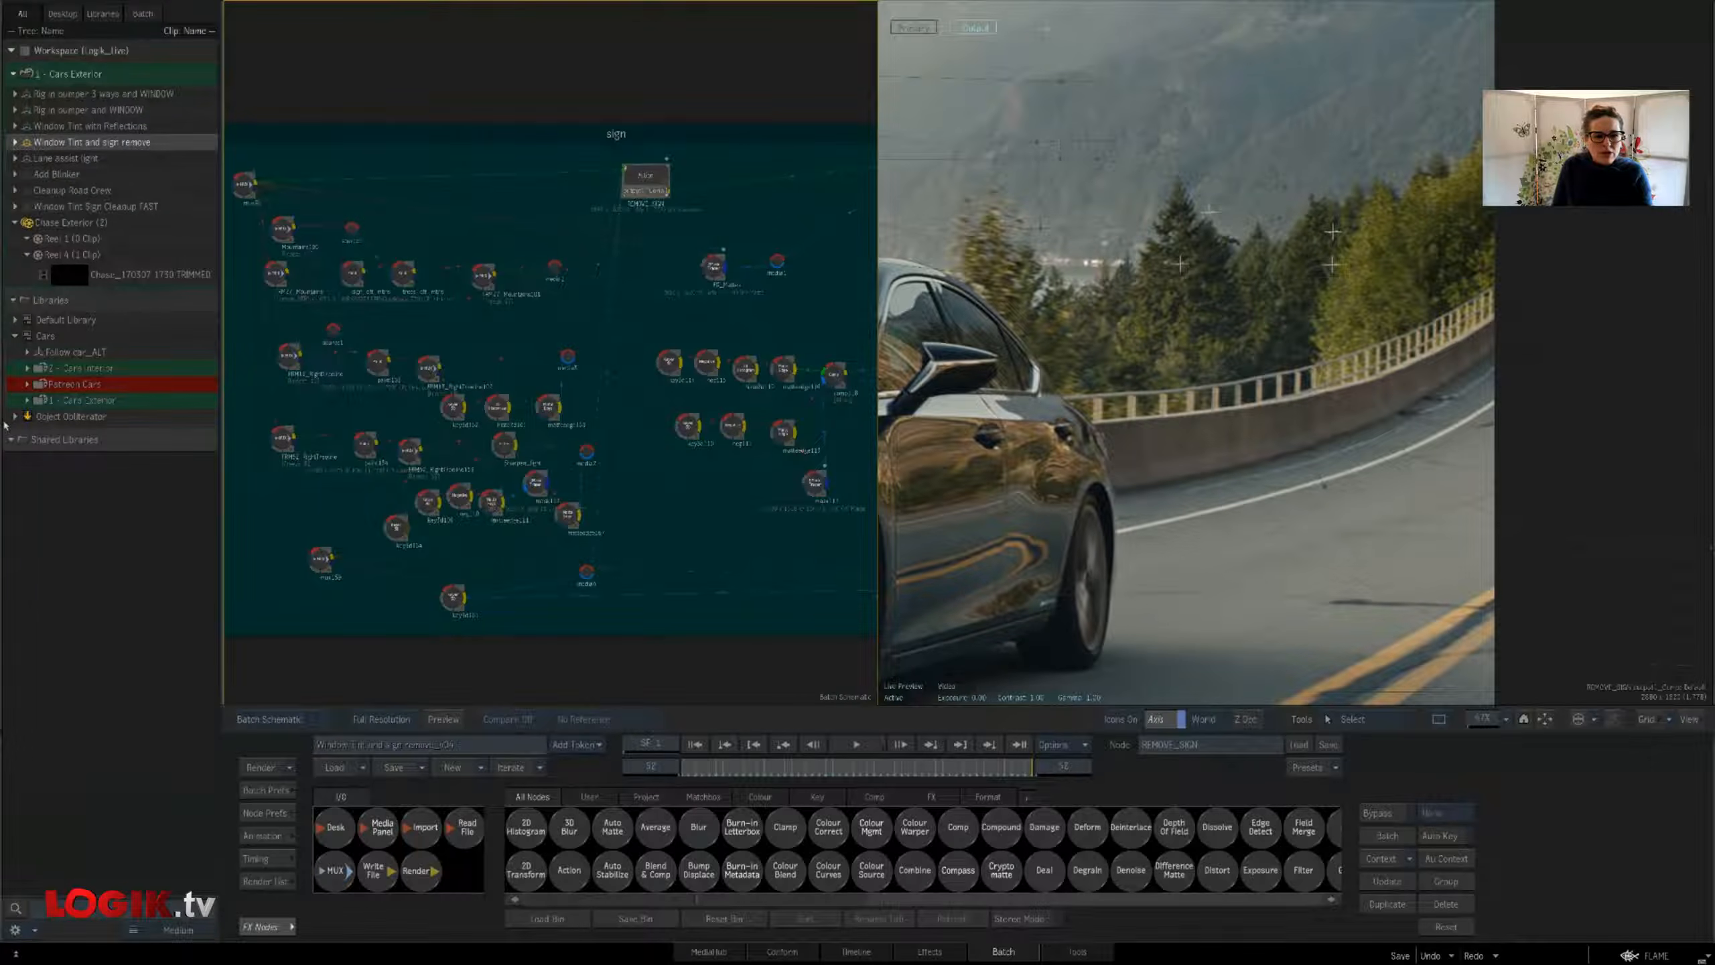
{"action": "key", "text": "F1"}
{"action": "key", "text": "F4"}
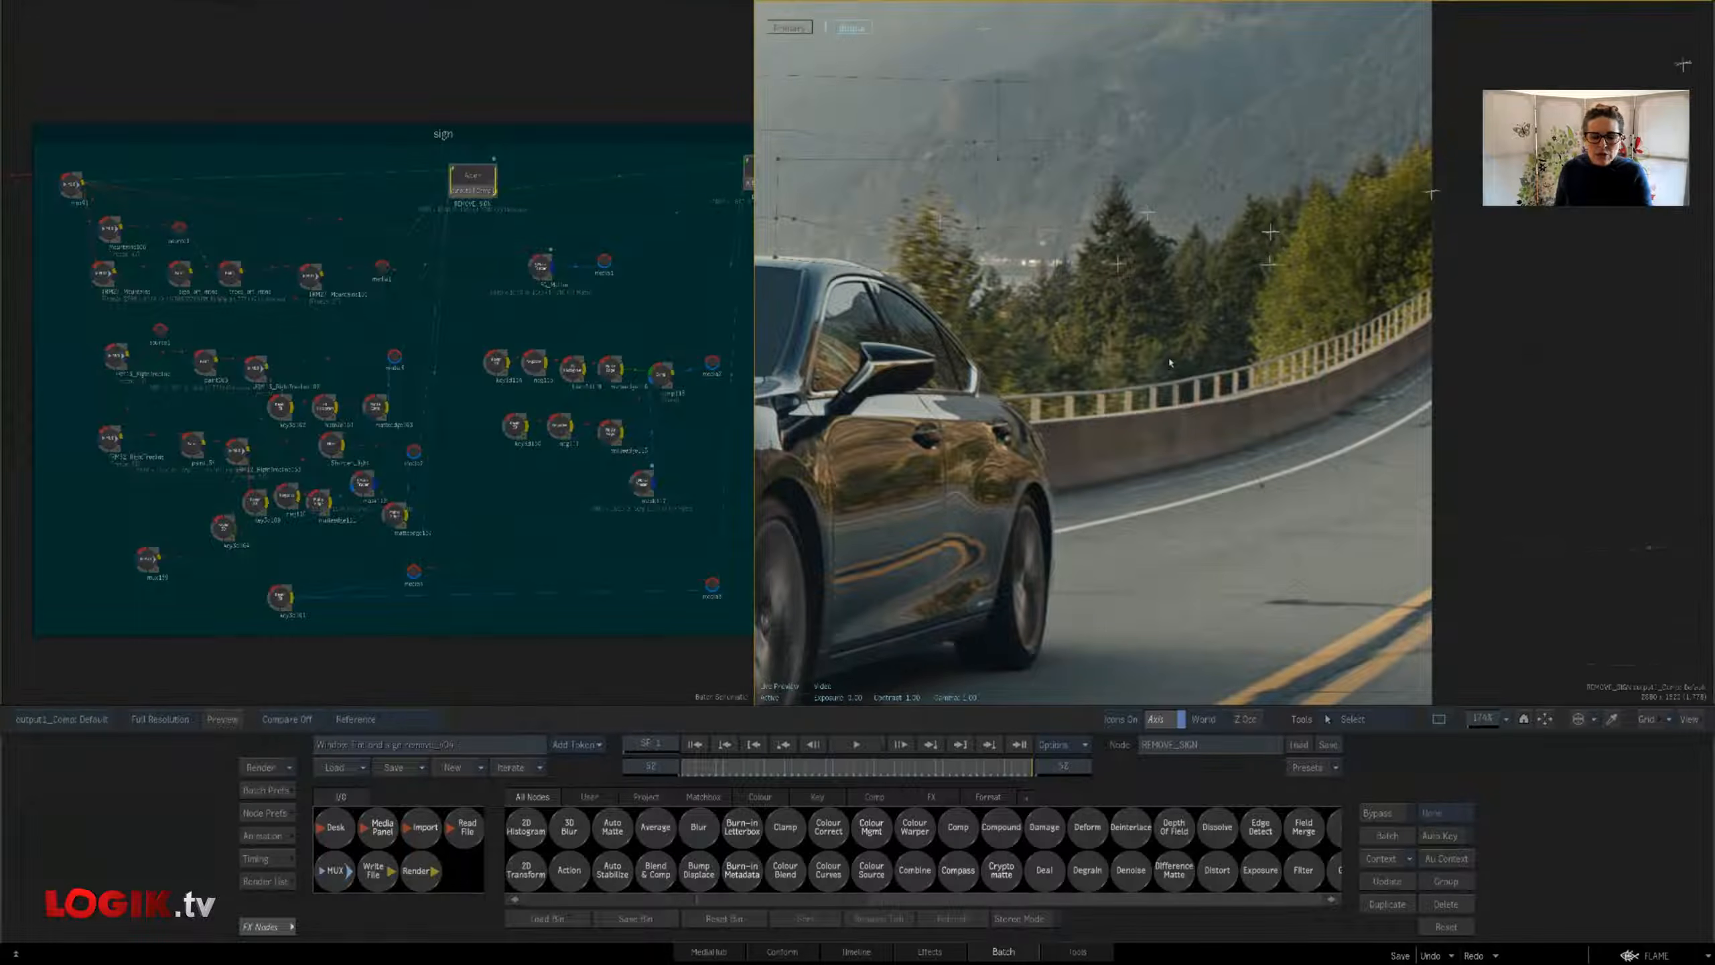
Inspect the mountains patch, its neighbouring right-treeline patch and the upper treeline matte edge output
{"action": "left_click", "coordinate": [312, 277]}
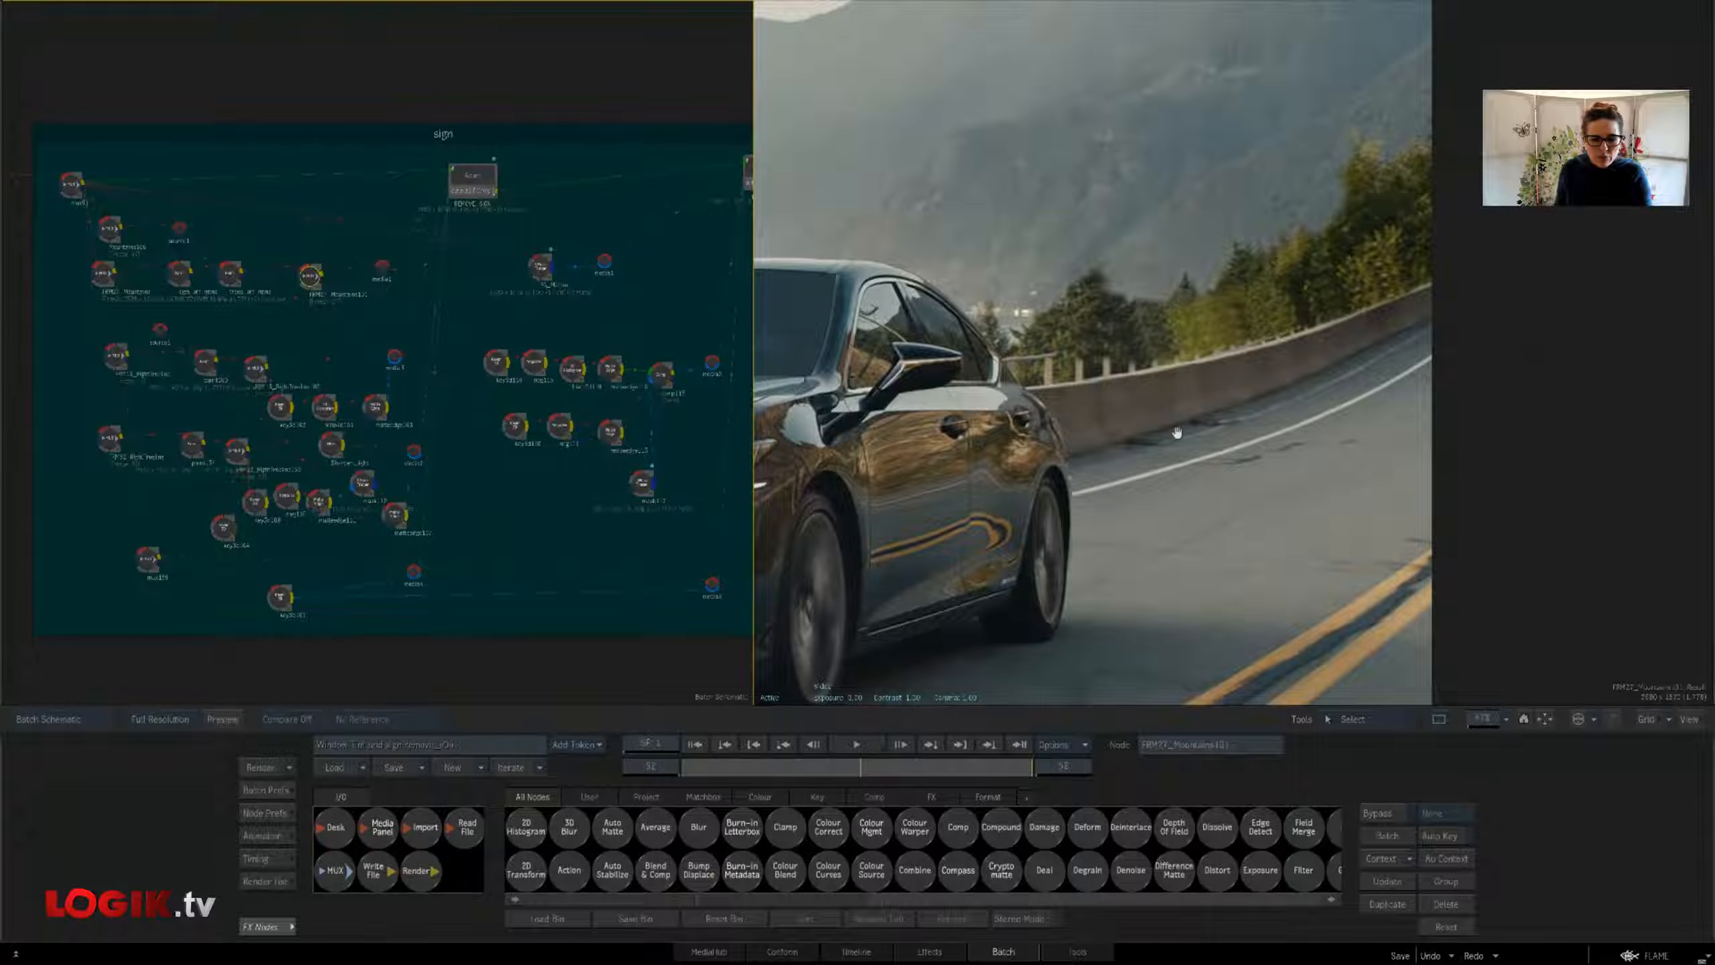
{"action": "key", "text": "F4"}
{"action": "left_click", "coordinate": [374, 411]}
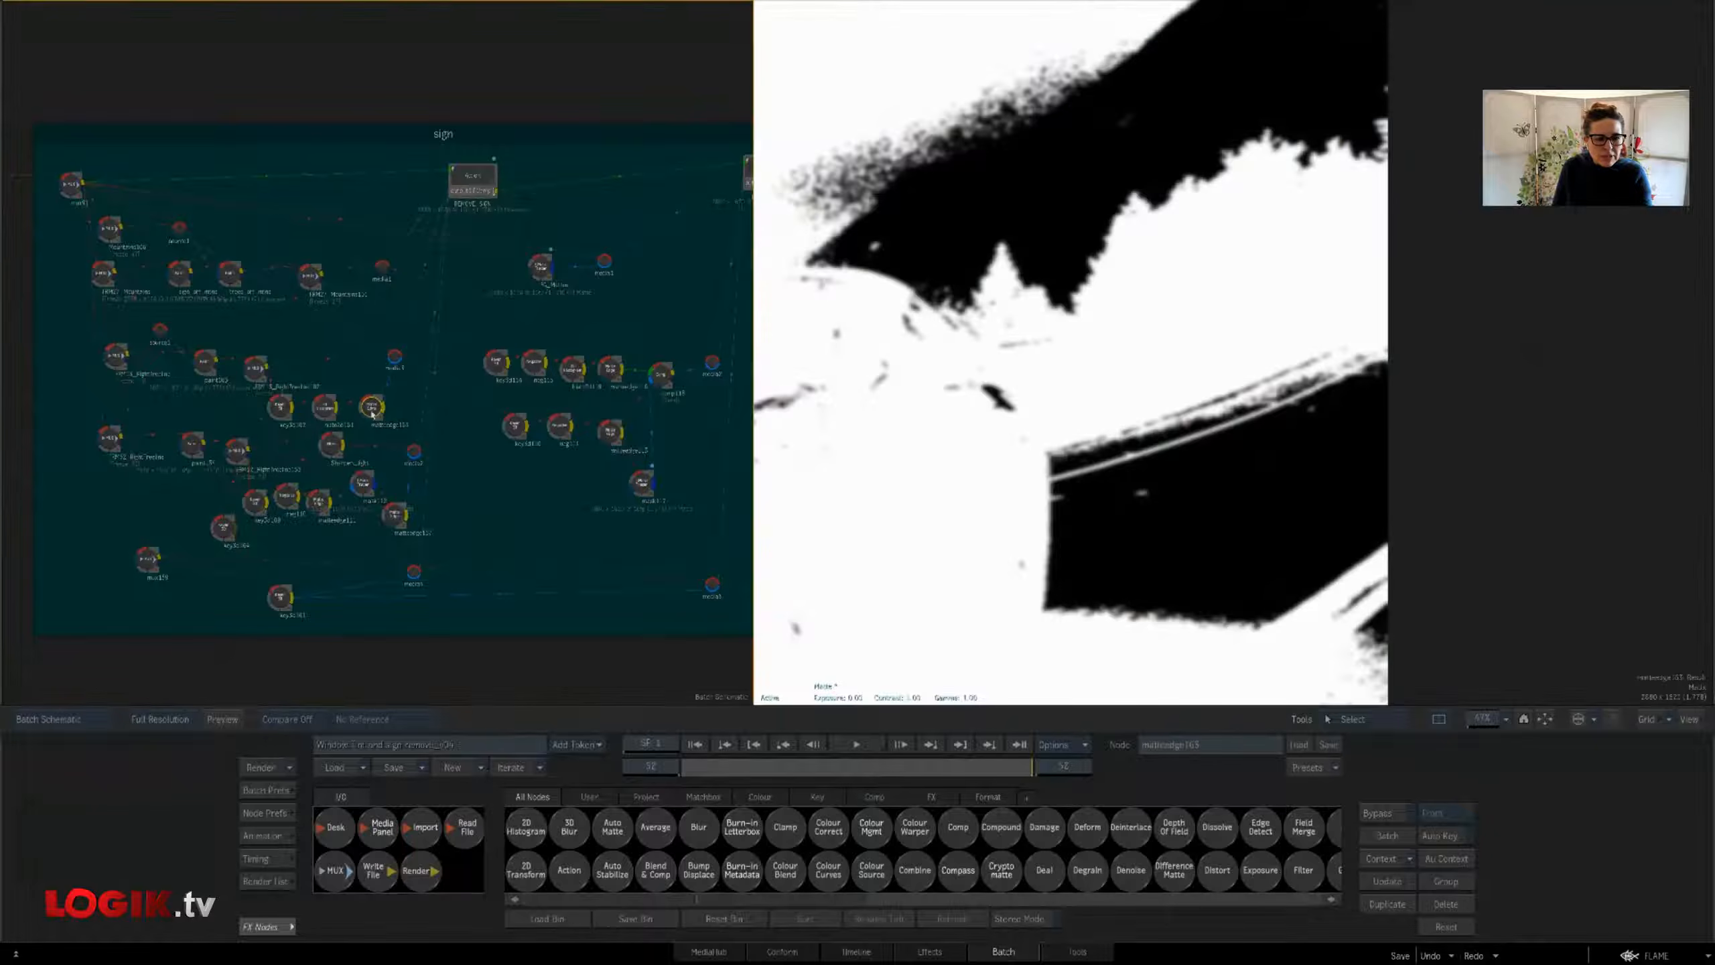
{"action": "left_click", "coordinate": [313, 277]}
{"action": "key", "text": "F4"}
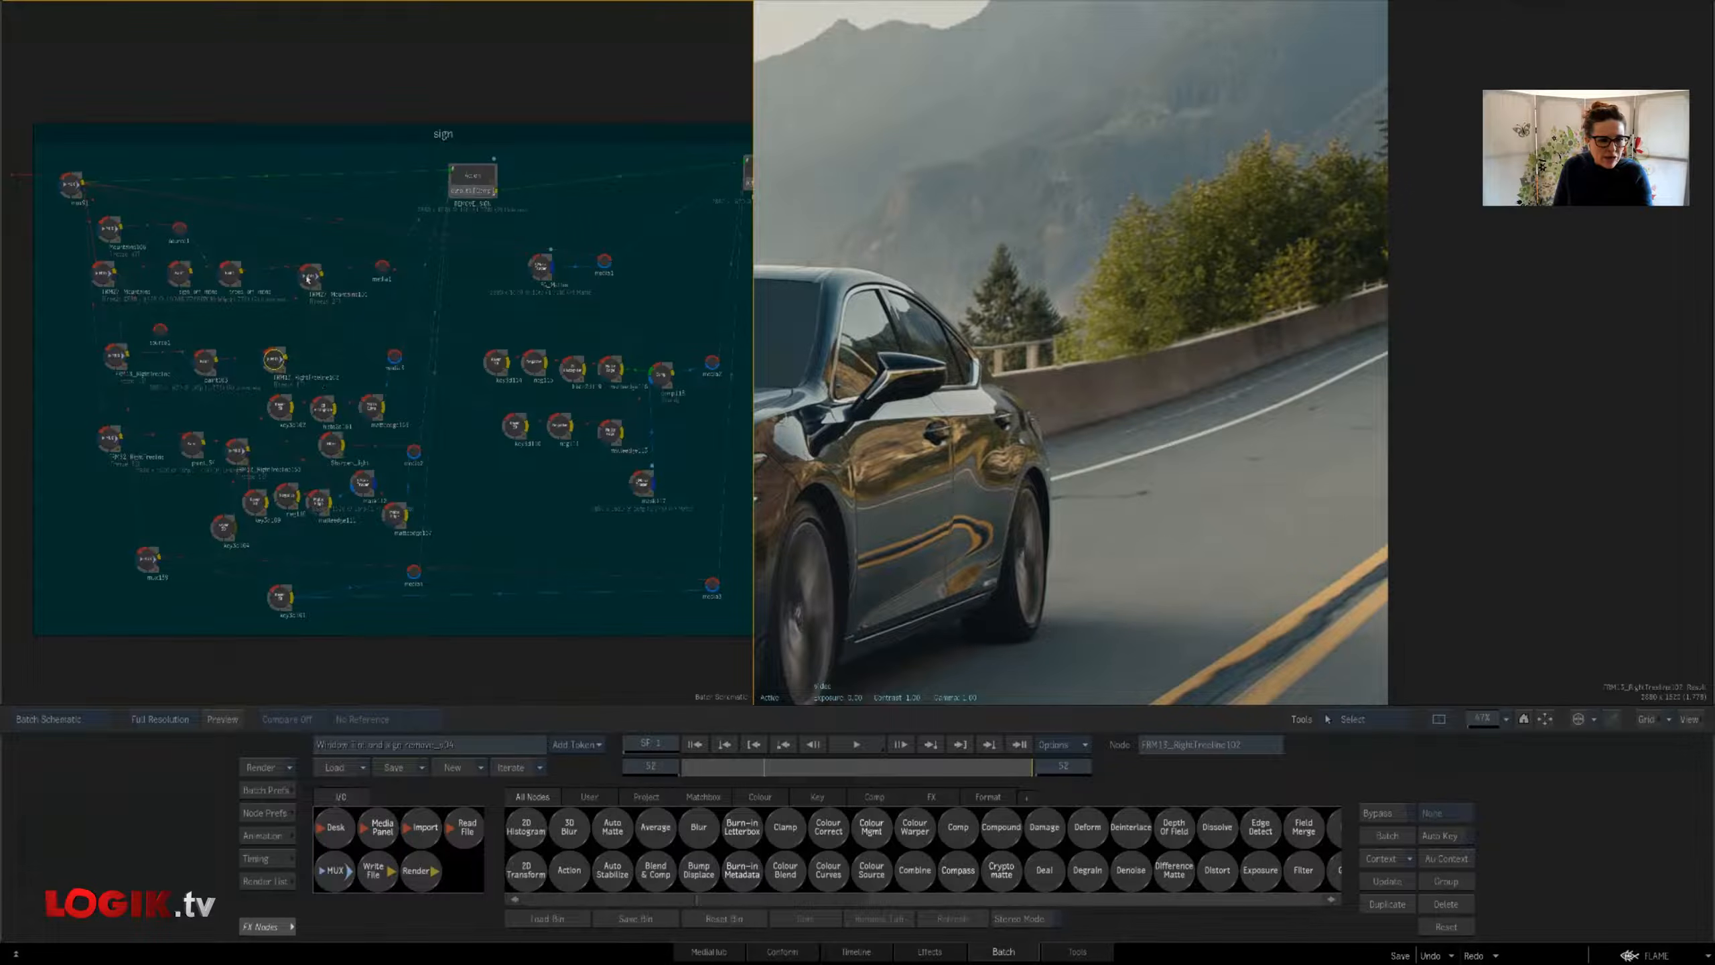
{"action": "left_click_drag", "start_coordinate": [1021, 423], "coordinate": [1073, 415]}
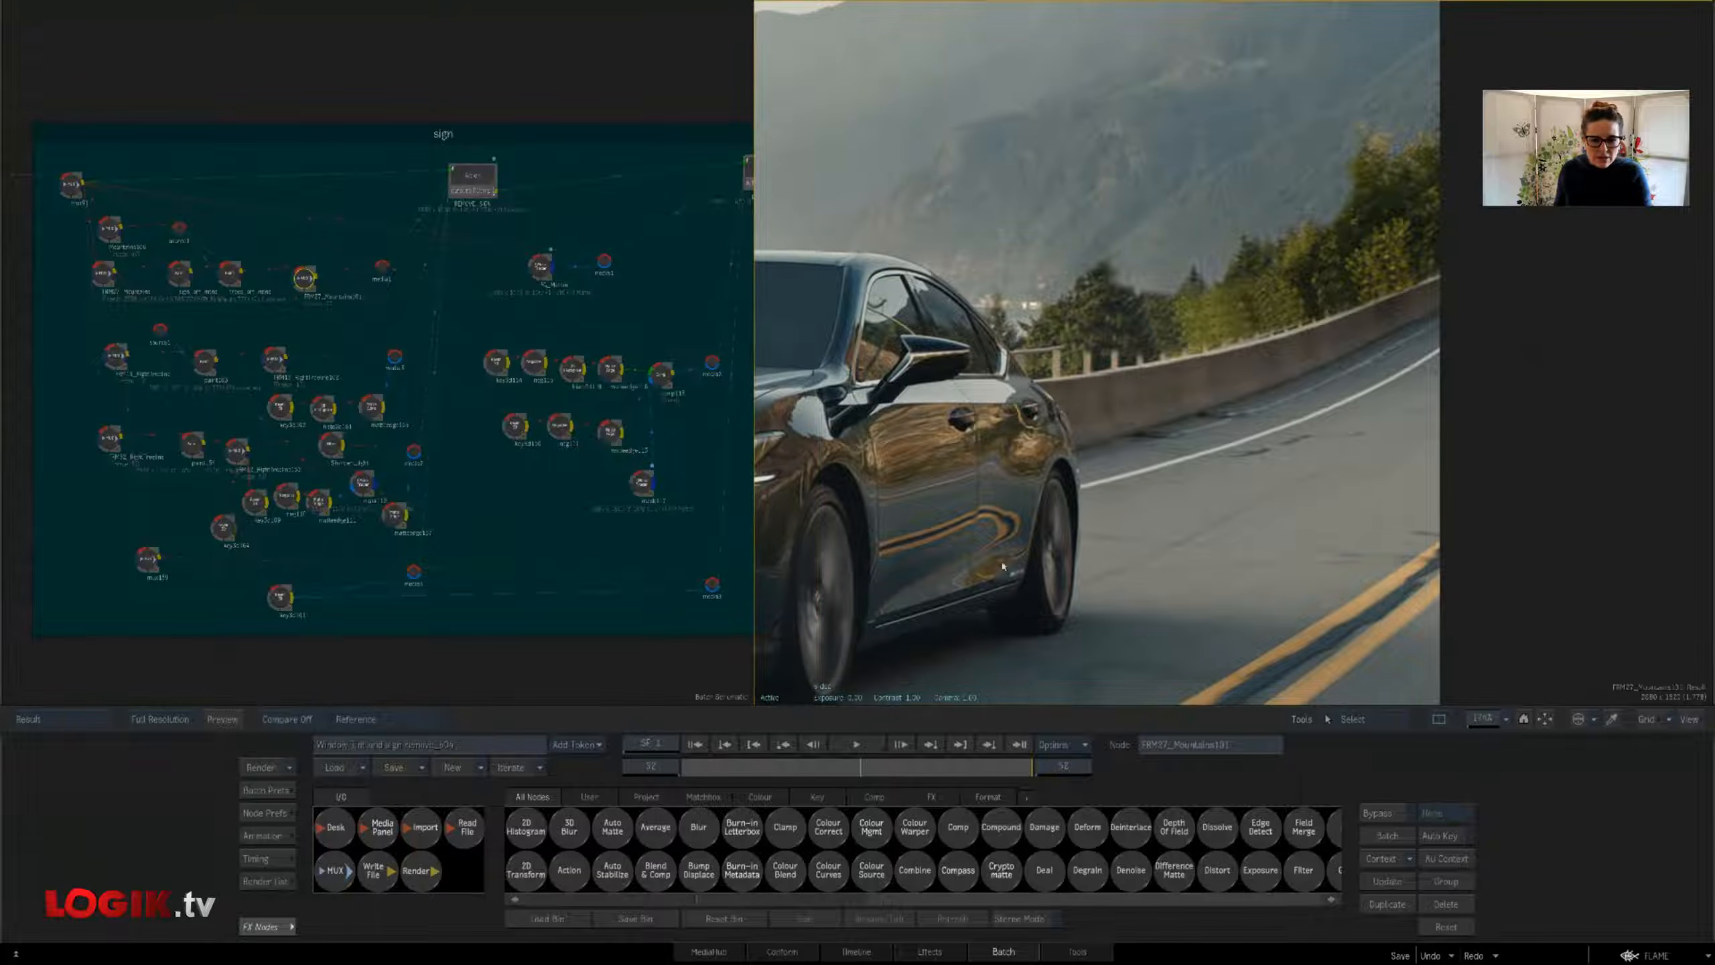
Move to the treeline node's marked frame and compare the right-treeline and mountains patch results by alternating between them
{"action": "left_click", "coordinate": [276, 359]}
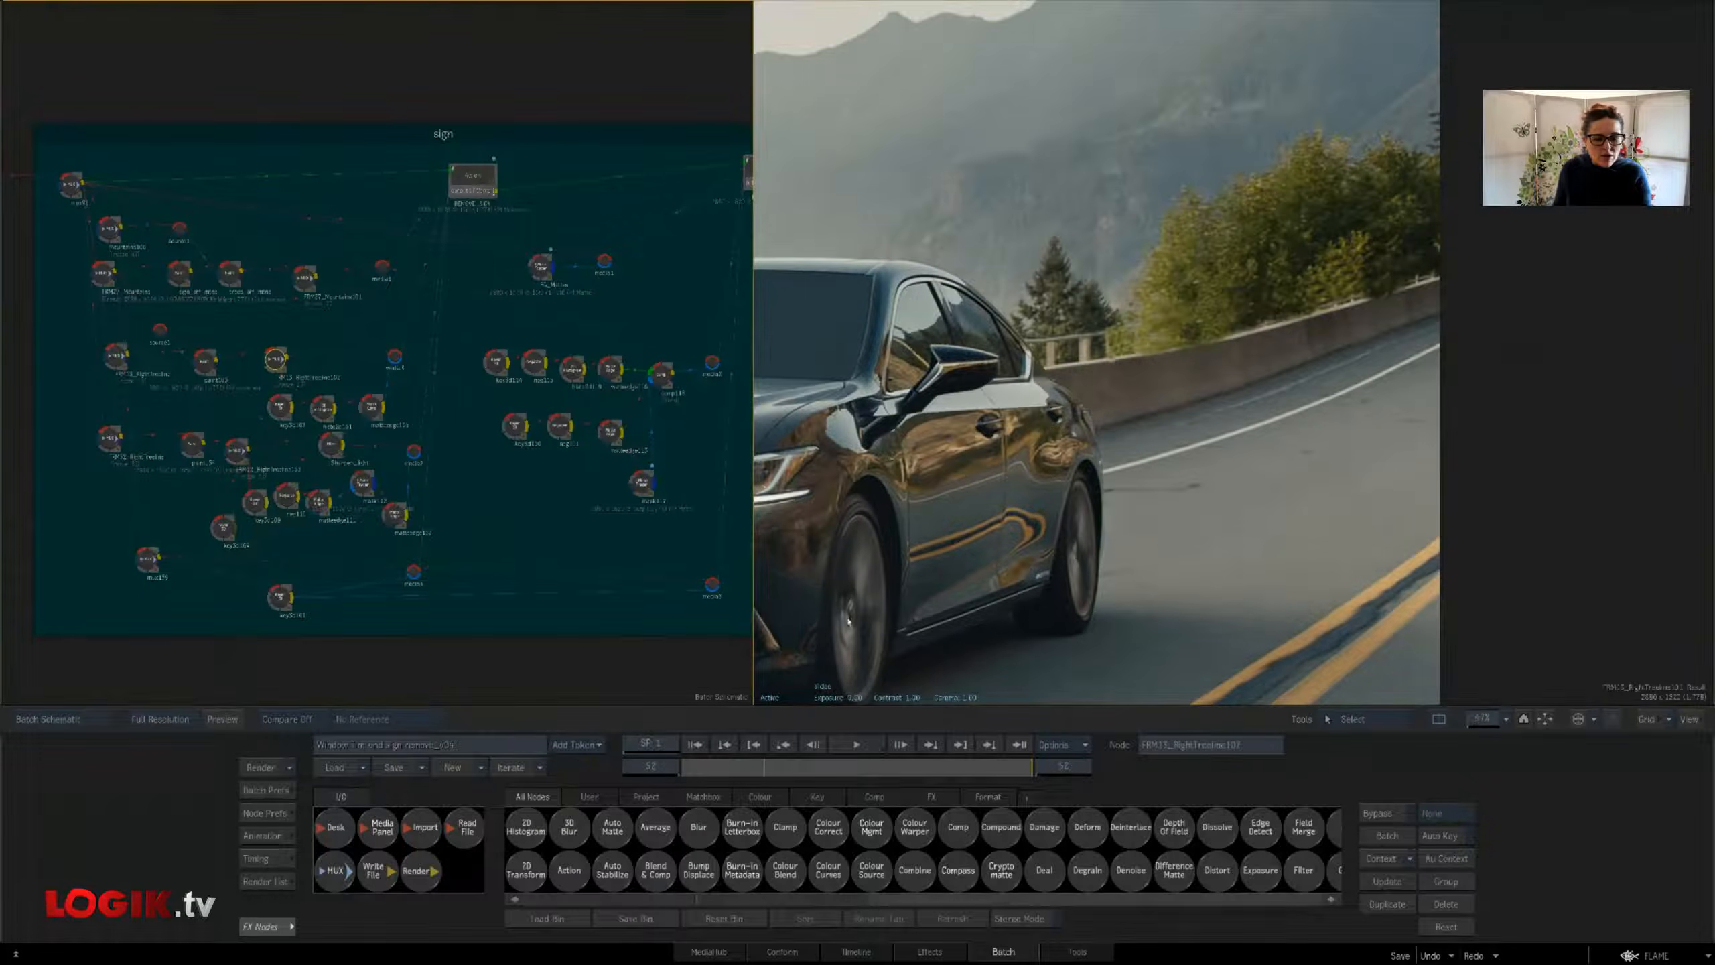
{"action": "left_click", "coordinate": [764, 767]}
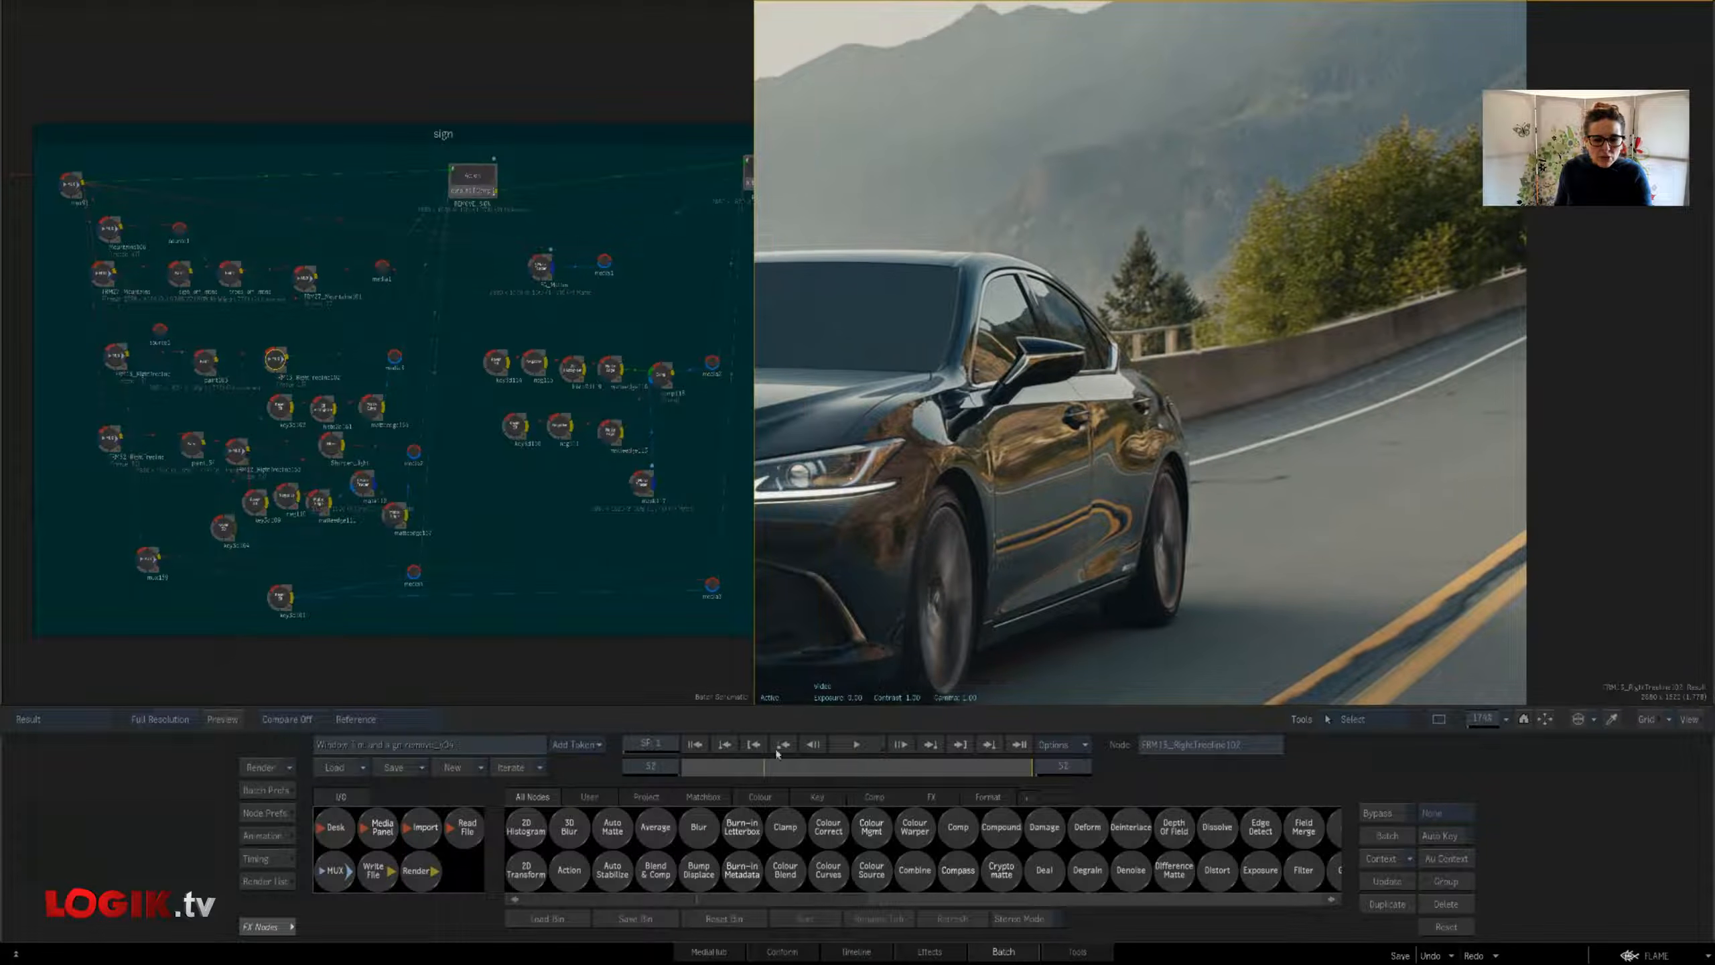
{"action": "left_click", "coordinate": [305, 283]}
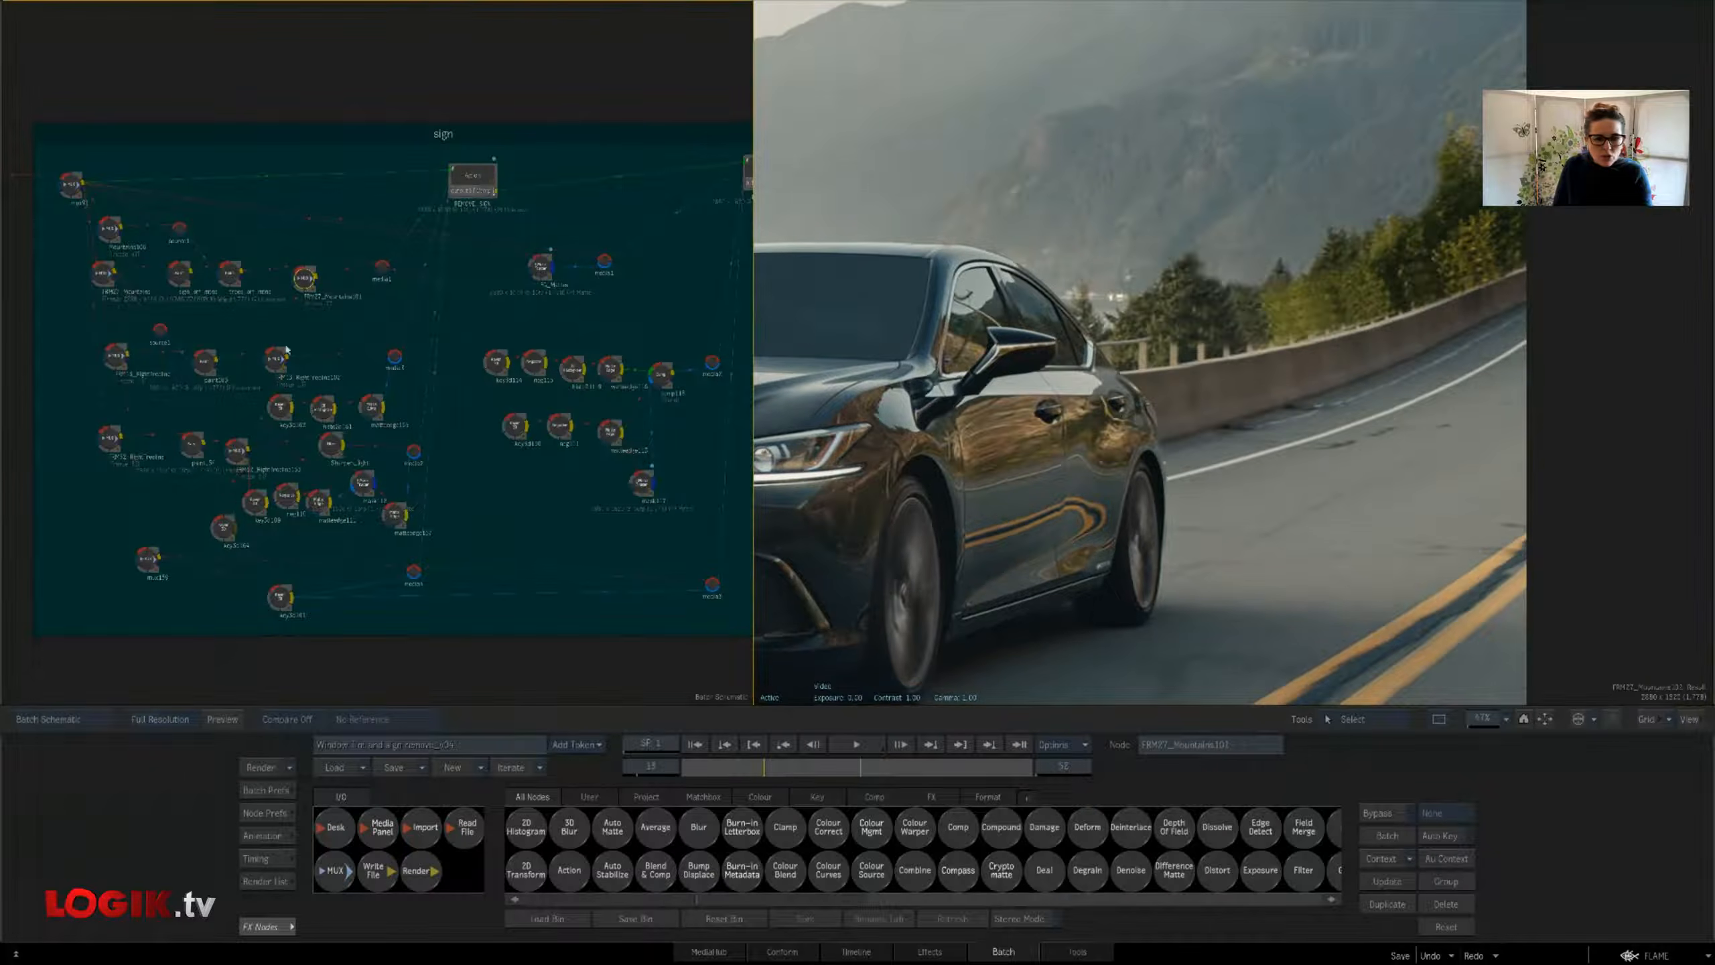
{"action": "left_click", "coordinate": [277, 367]}
{"action": "left_click", "coordinate": [308, 279]}
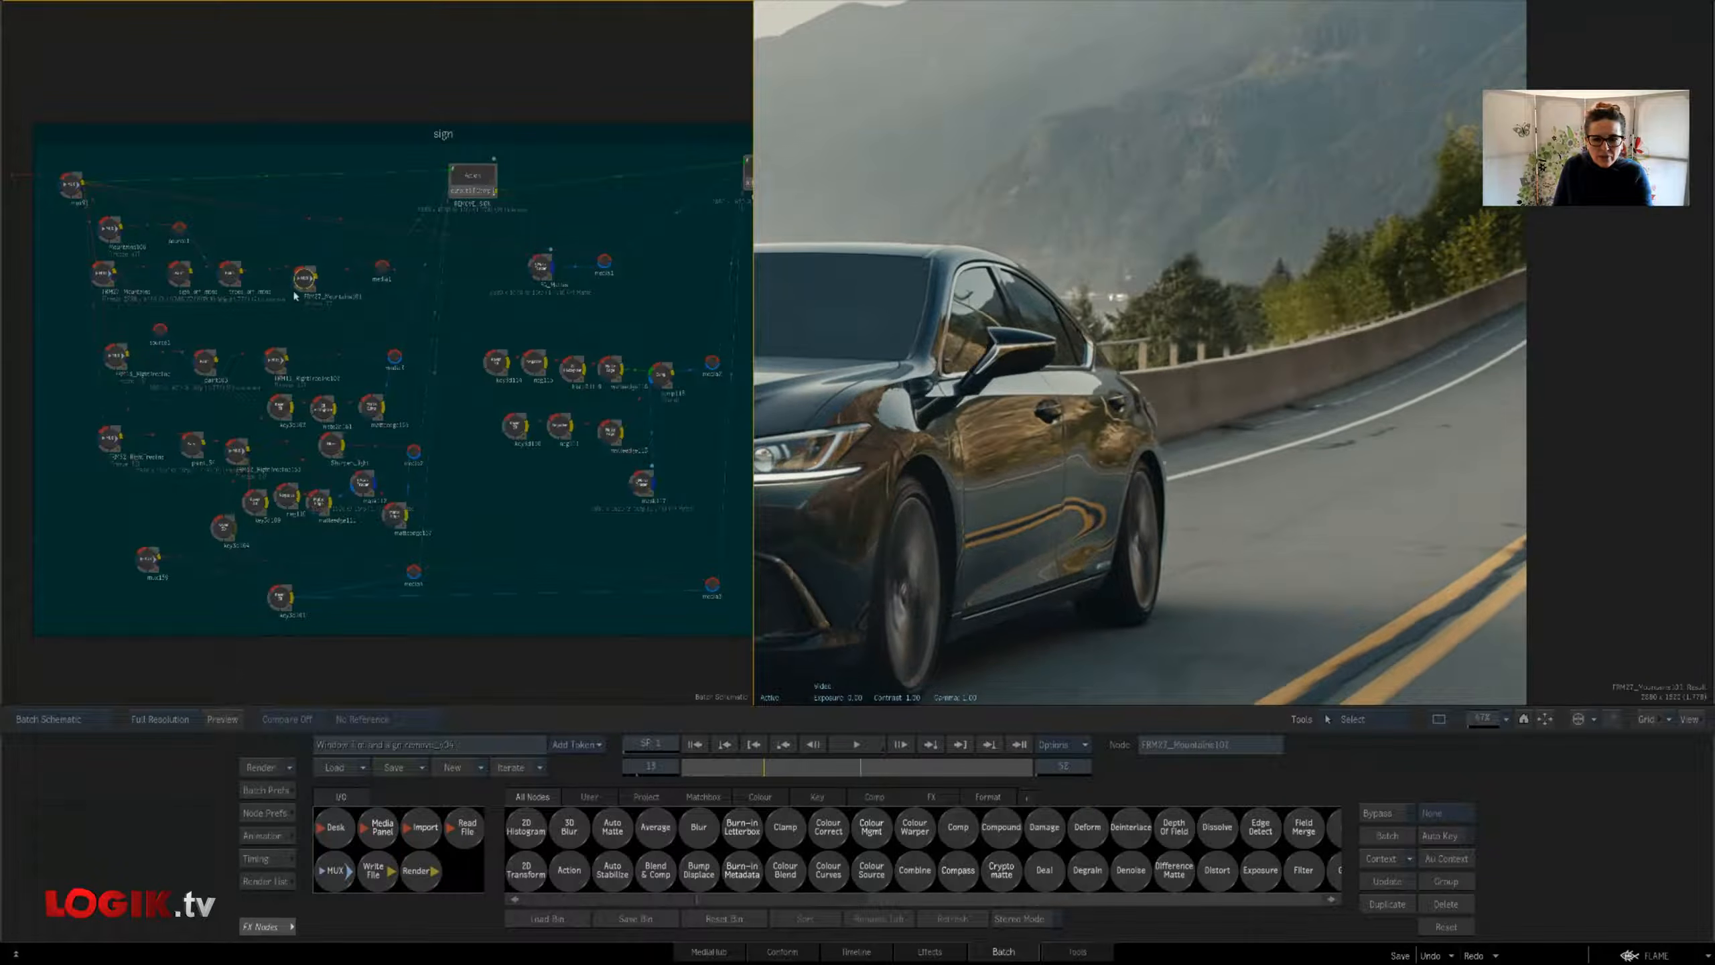
{"action": "left_click", "coordinate": [275, 361]}
{"action": "left_click", "coordinate": [302, 284]}
Examine the matte edge outputs of the upper and lower right-treeline branches
{"action": "left_click", "coordinate": [370, 406]}
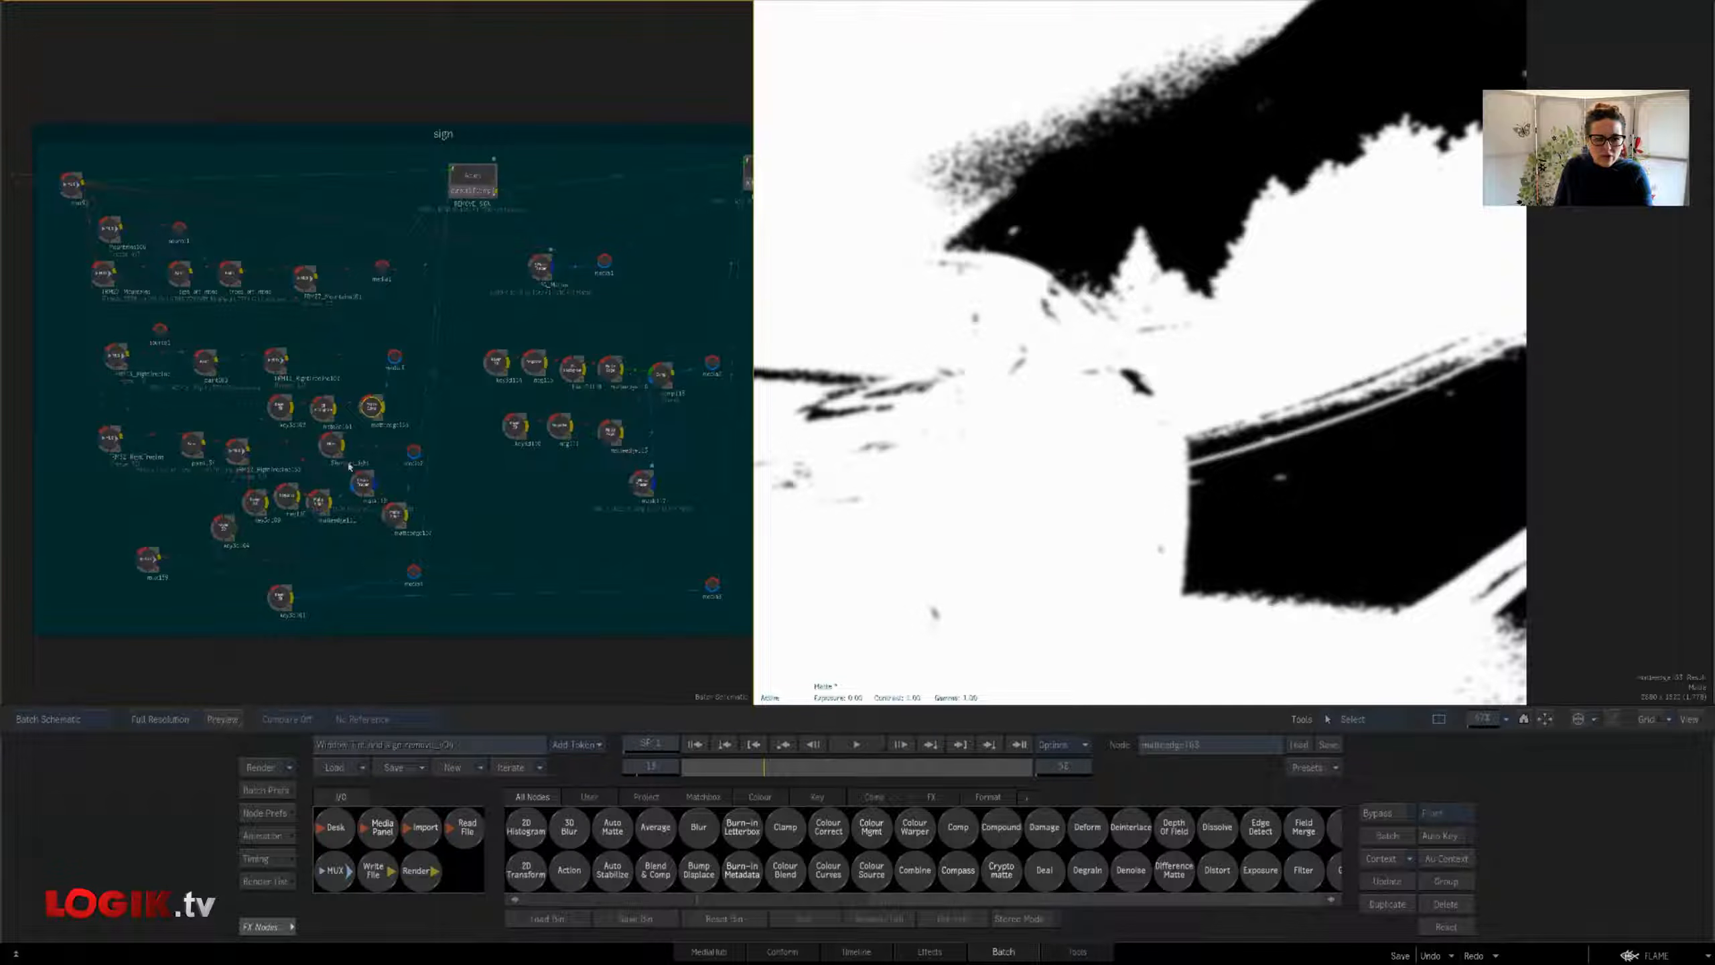
{"action": "left_click", "coordinate": [396, 517]}
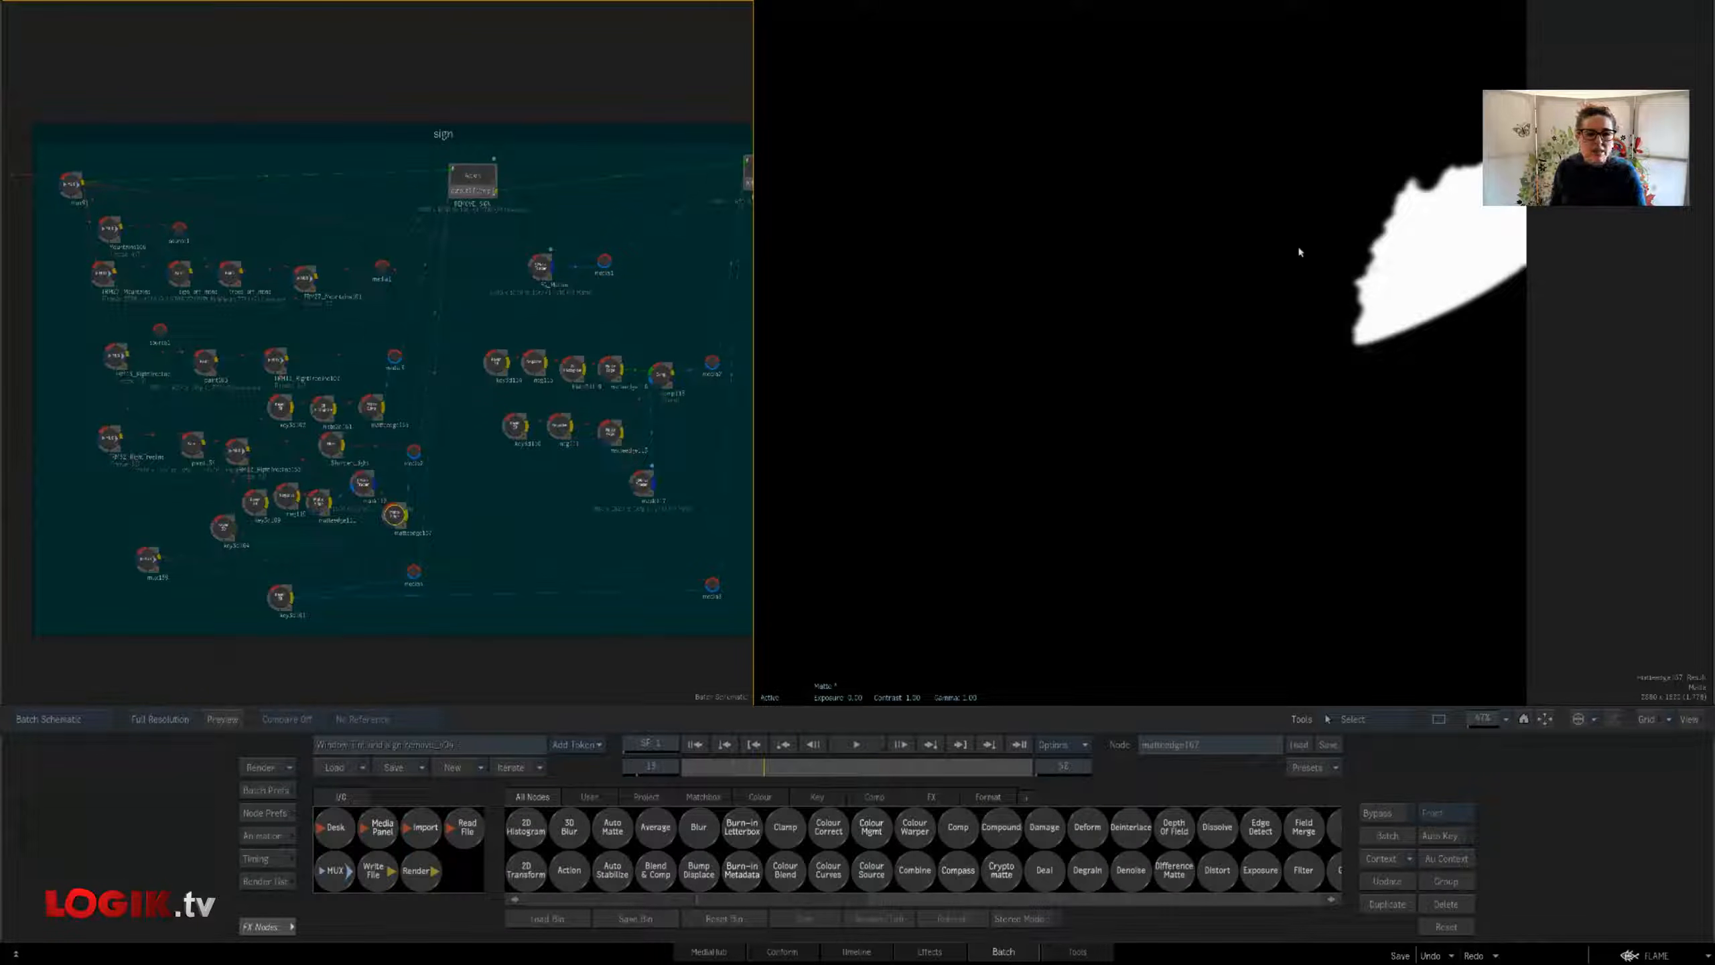
Display the original plate from Context 1 and scrub to check the road sign's position
{"action": "key", "text": "1"}
{"action": "left_click_drag", "start_coordinate": [1095, 512], "coordinate": [1080, 495]}
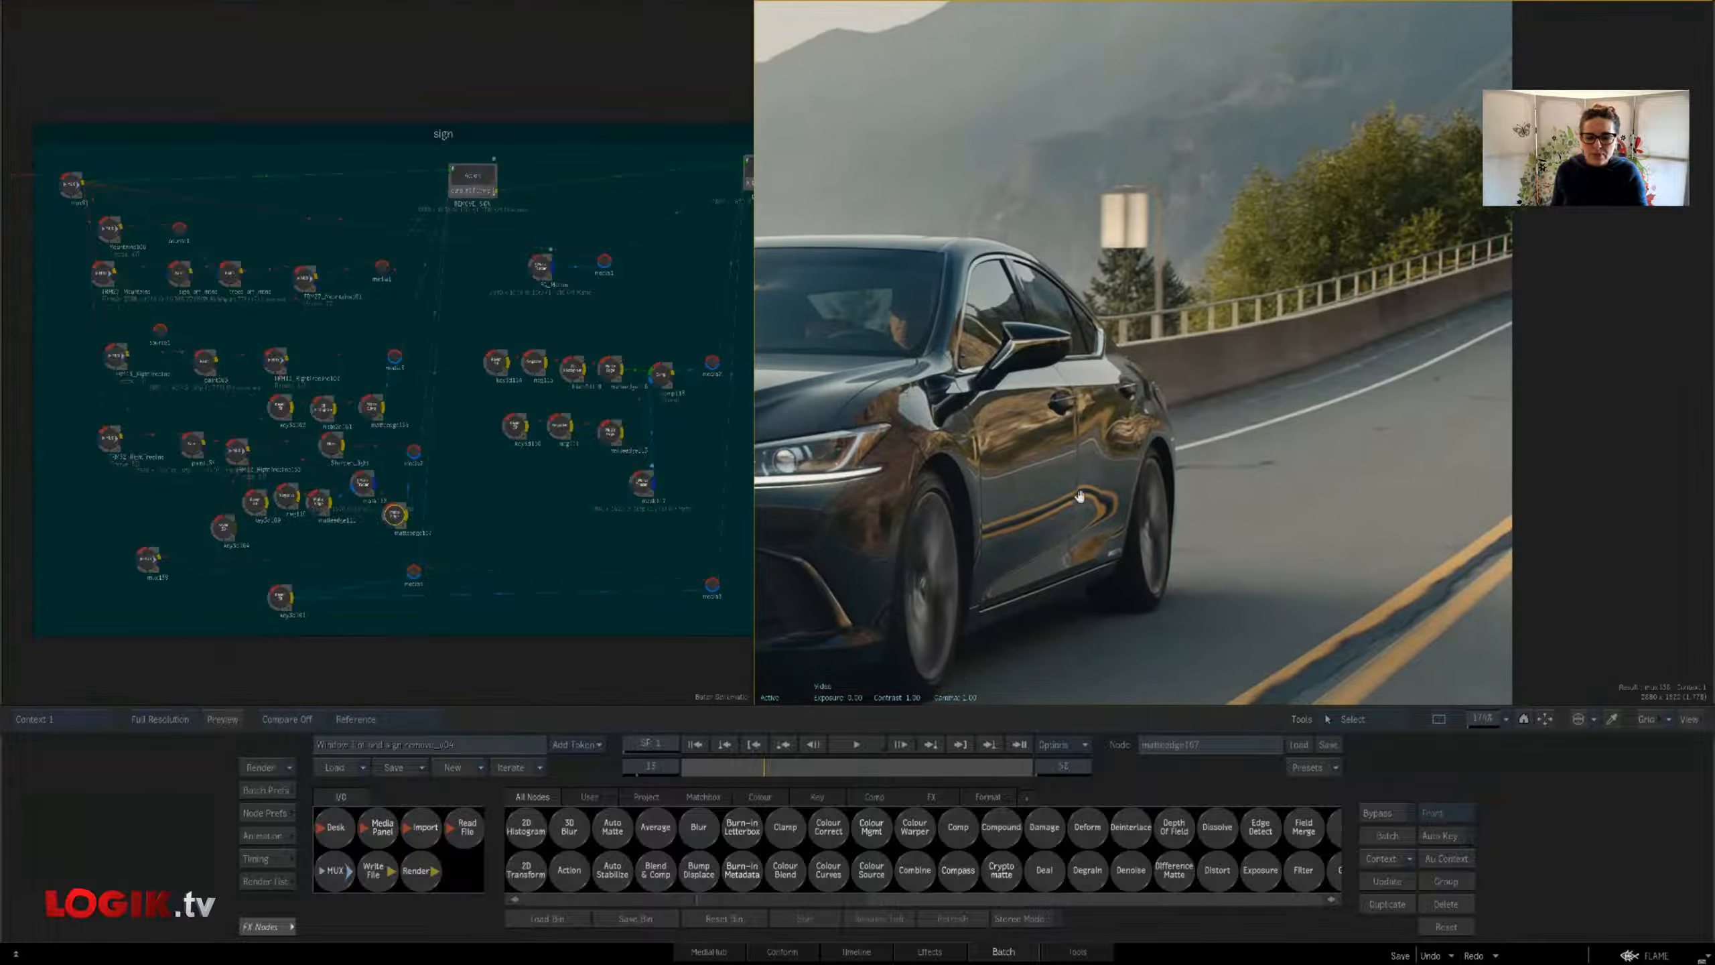
{"action": "left_click_drag", "start_coordinate": [809, 772], "coordinate": [772, 696]}
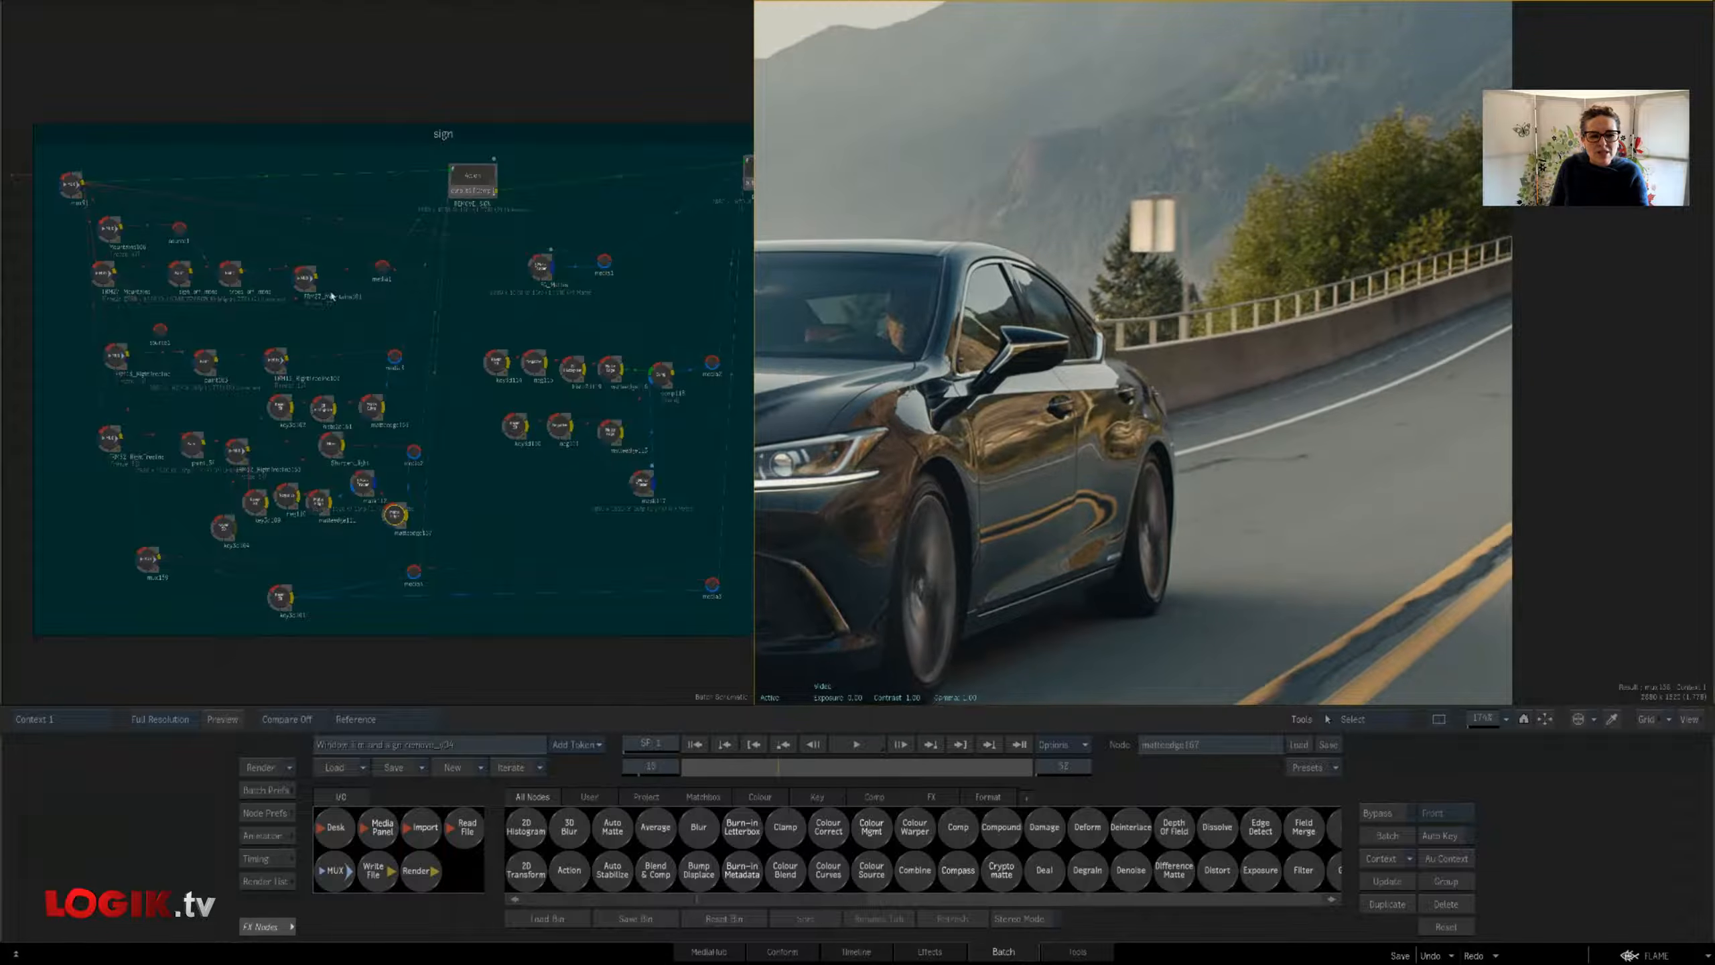
Select the mountains and right-treeline patch nodes in turn while checking the sign area in the original plate
{"action": "left_click", "coordinate": [307, 279]}
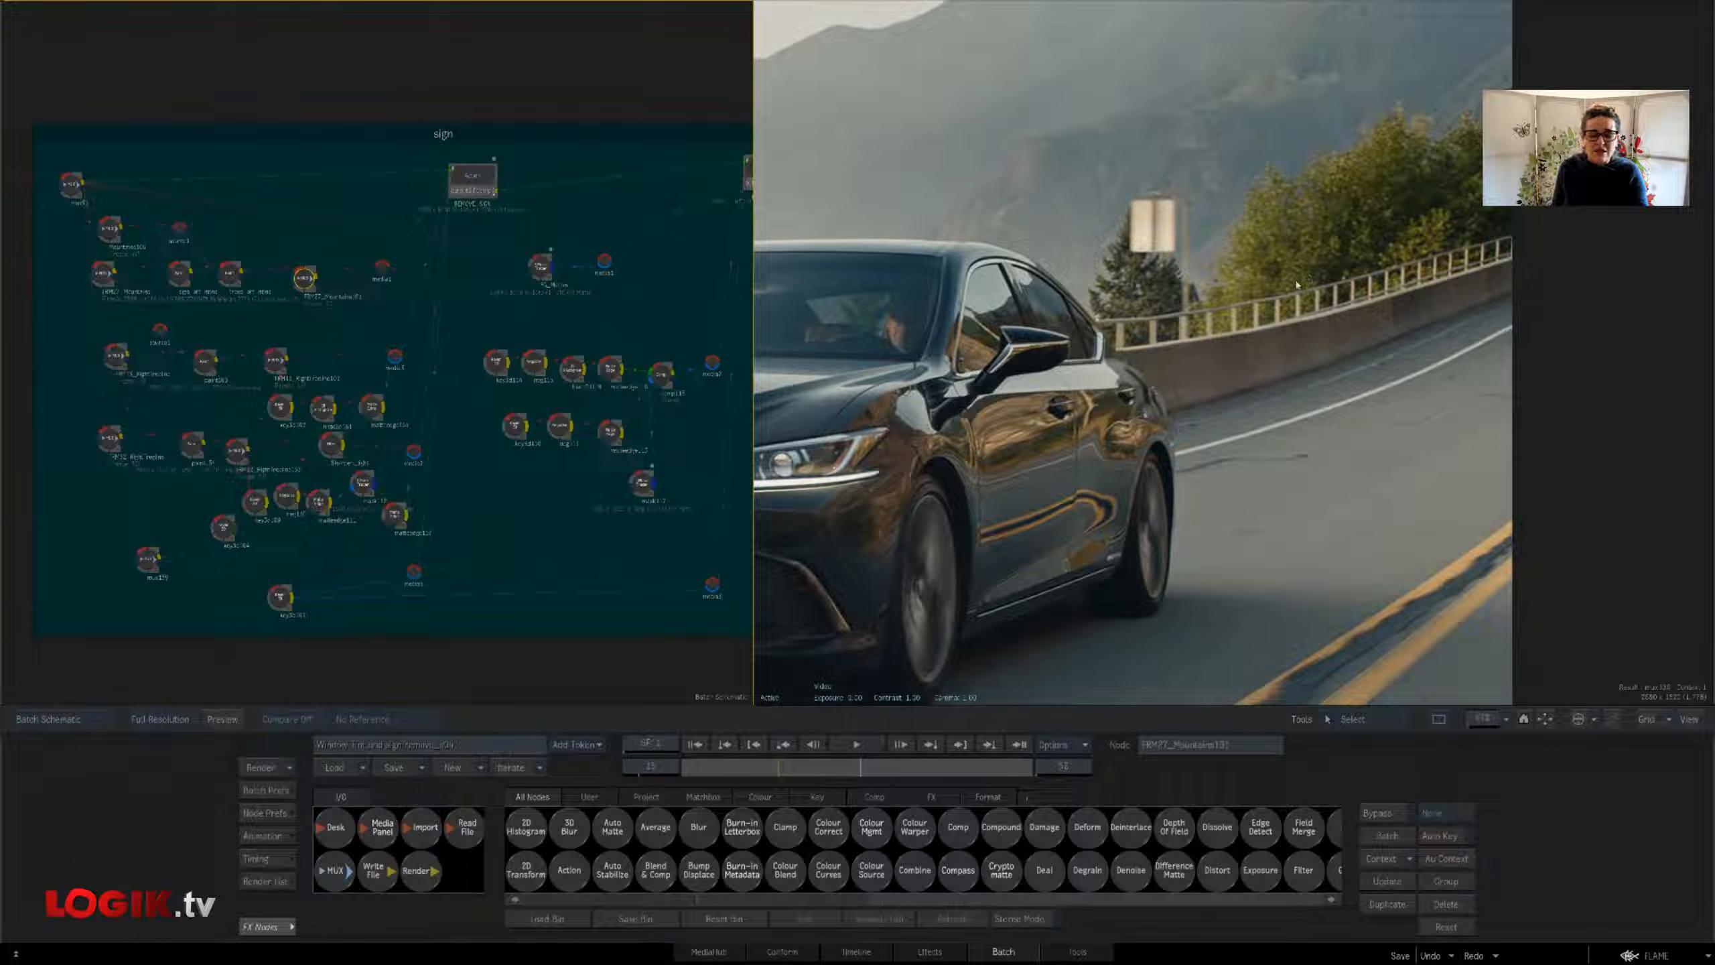
{"action": "left_click_drag", "start_coordinate": [1201, 449], "coordinate": [1173, 448]}
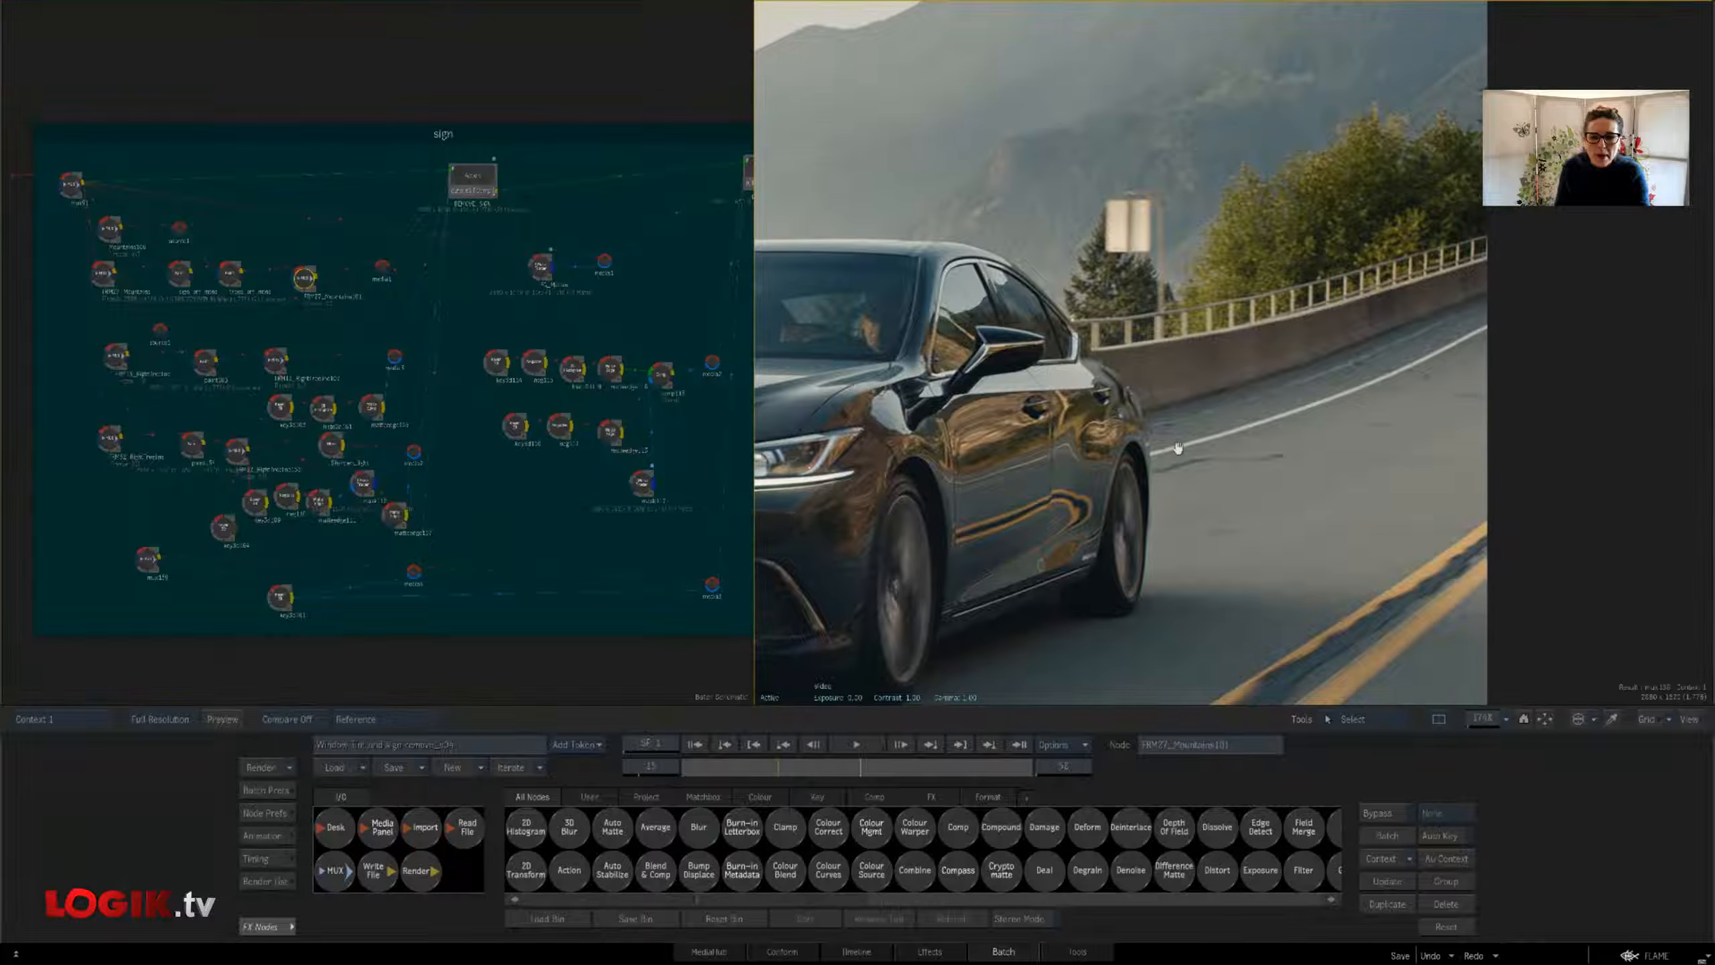
{"action": "left_click", "coordinate": [285, 363]}
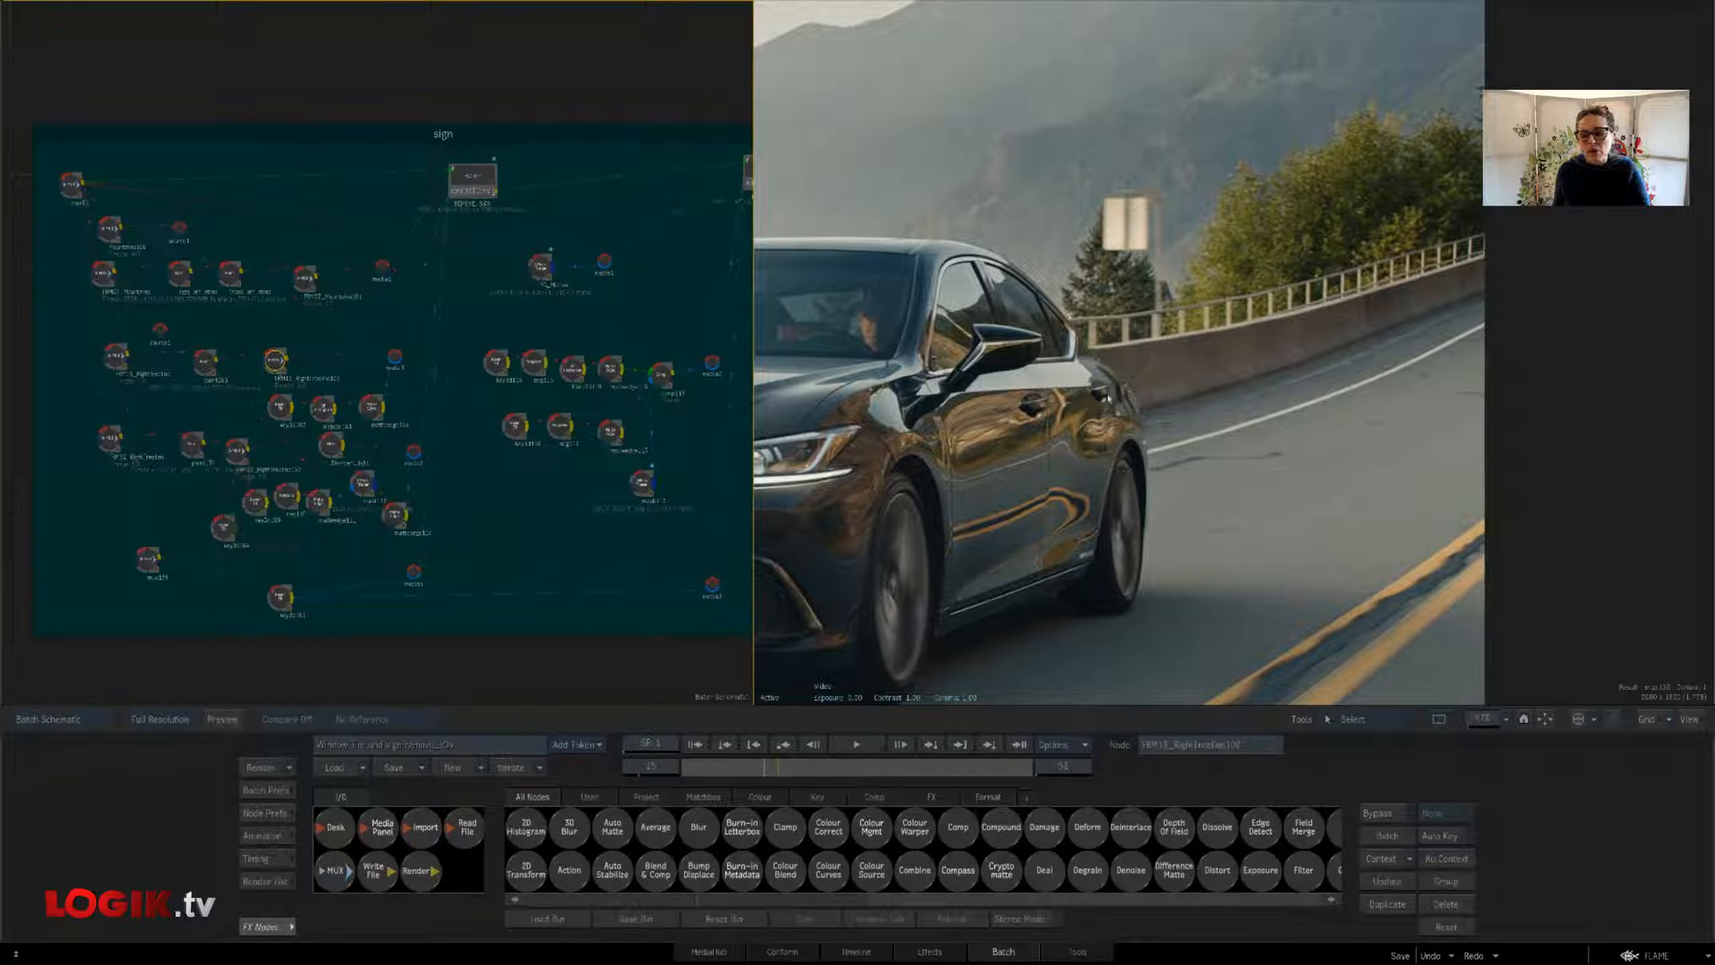
{"action": "left_click_drag", "start_coordinate": [1116, 465], "coordinate": [1155, 445]}
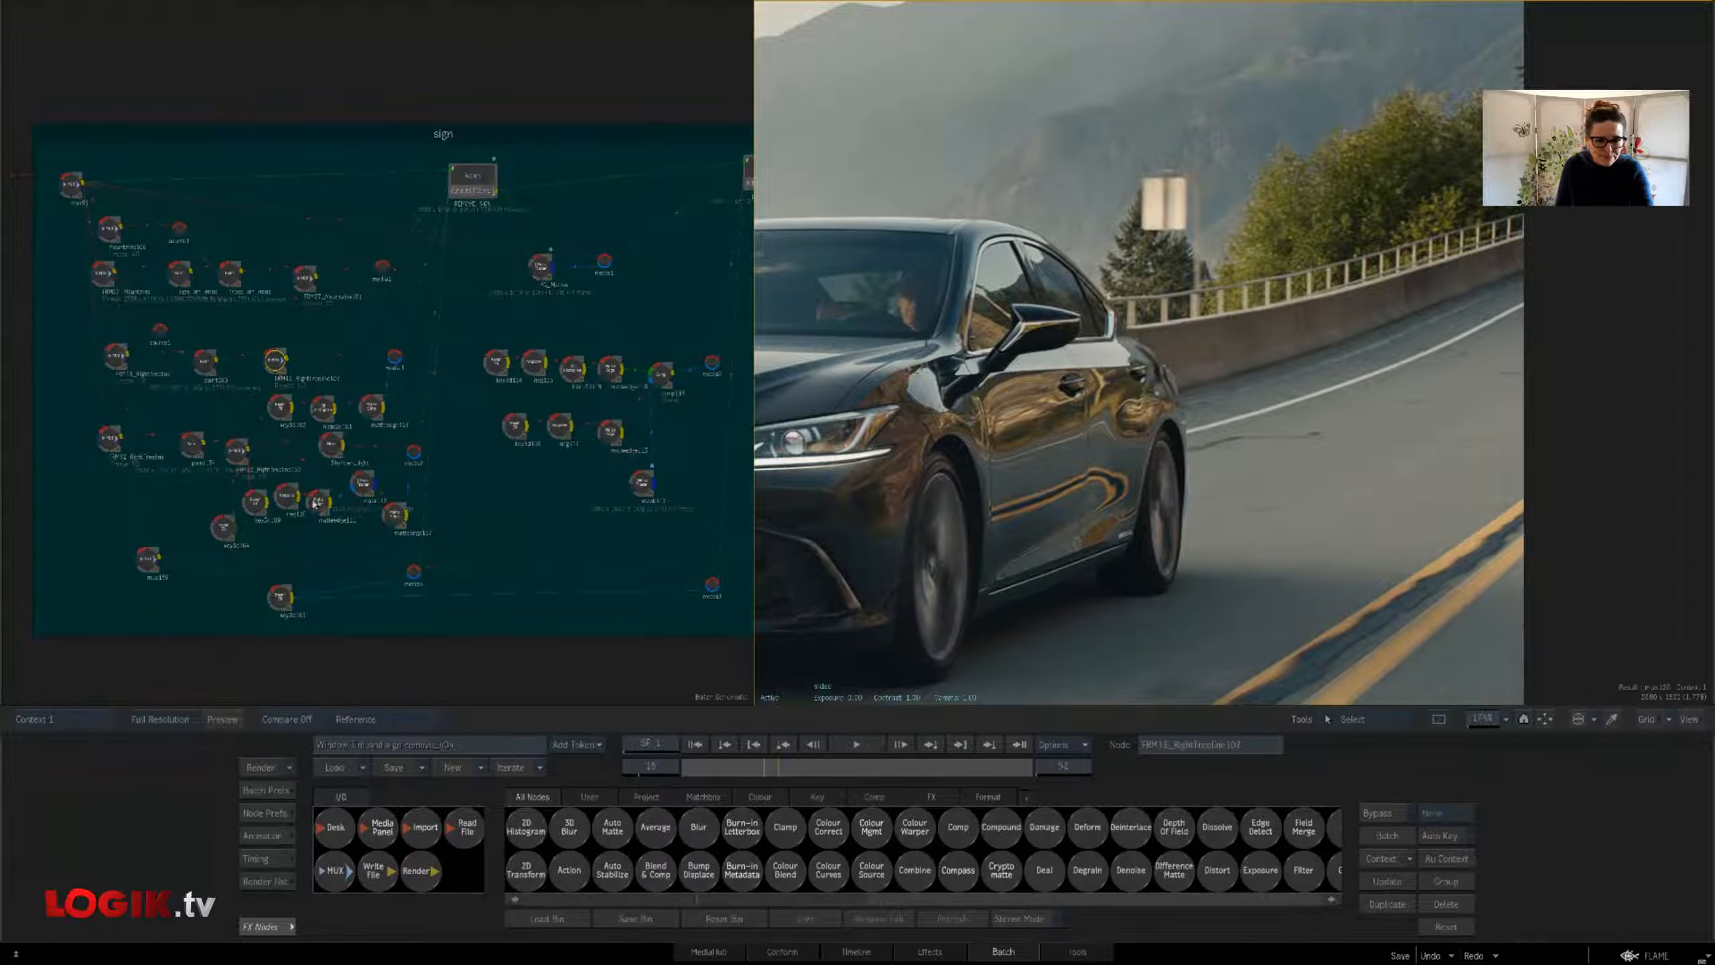
Zoom the original plate out and reframe it on the front of the car and its windshield
{"action": "mouse_move", "coordinate": [2, 498]}
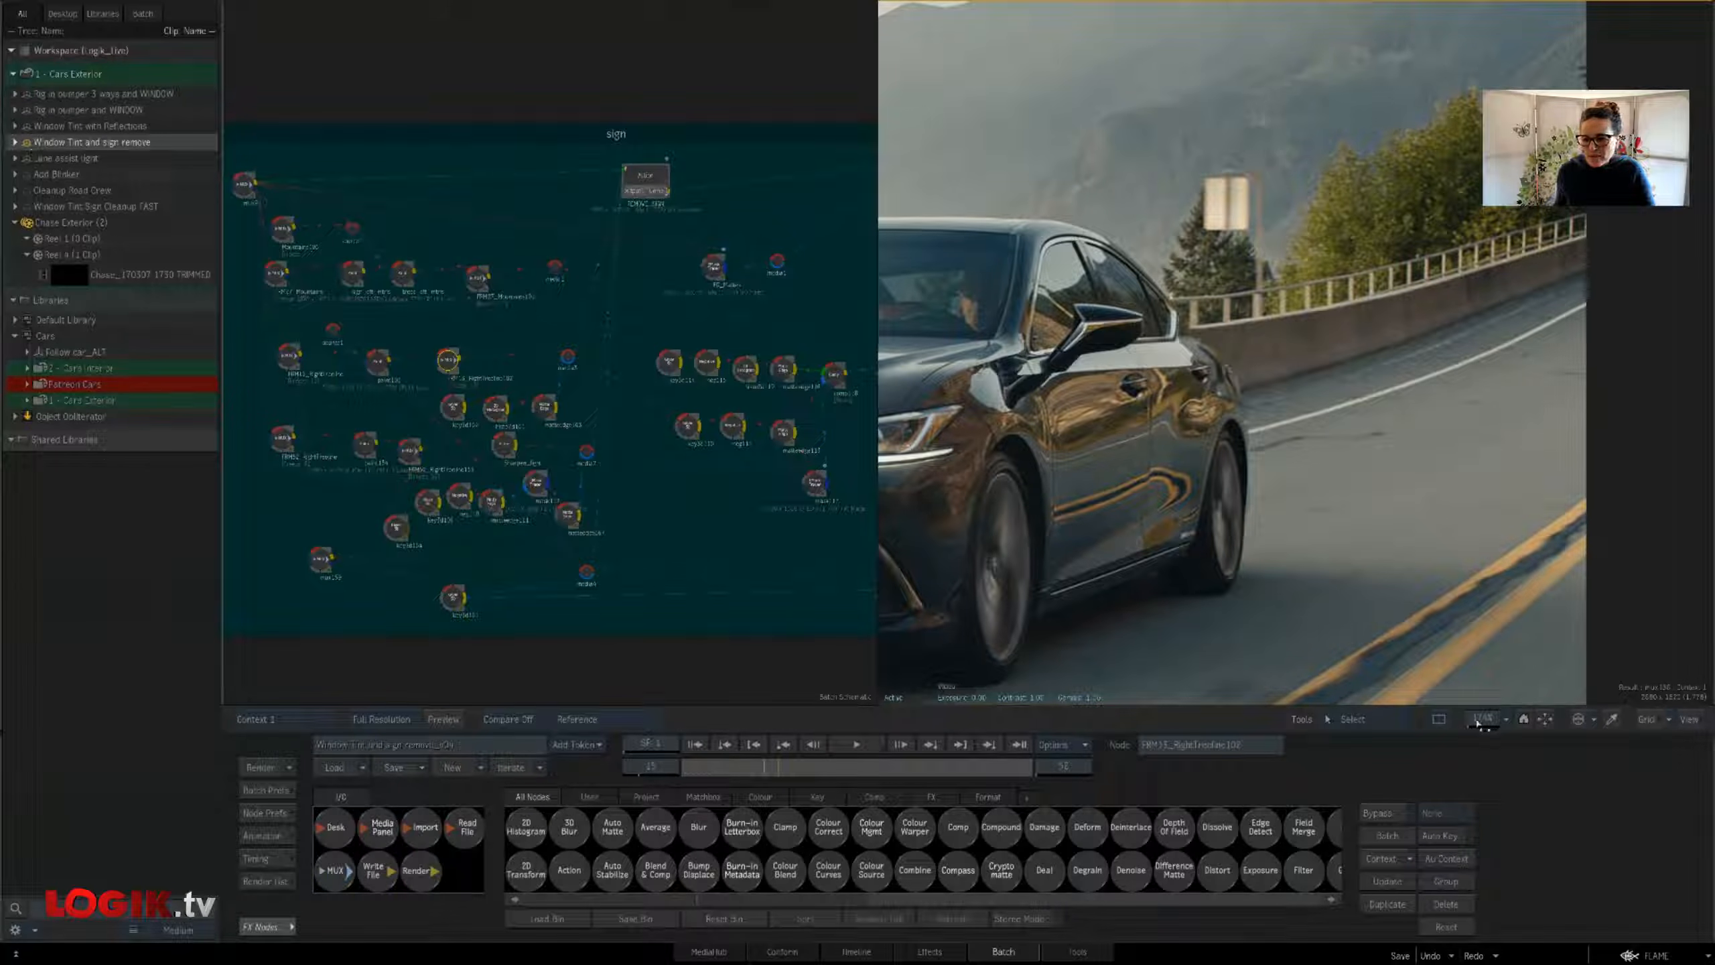
{"action": "left_click_drag", "start_coordinate": [1479, 724], "coordinate": [1446, 724]}
{"action": "left_click_drag", "start_coordinate": [1054, 582], "coordinate": [1157, 587]}
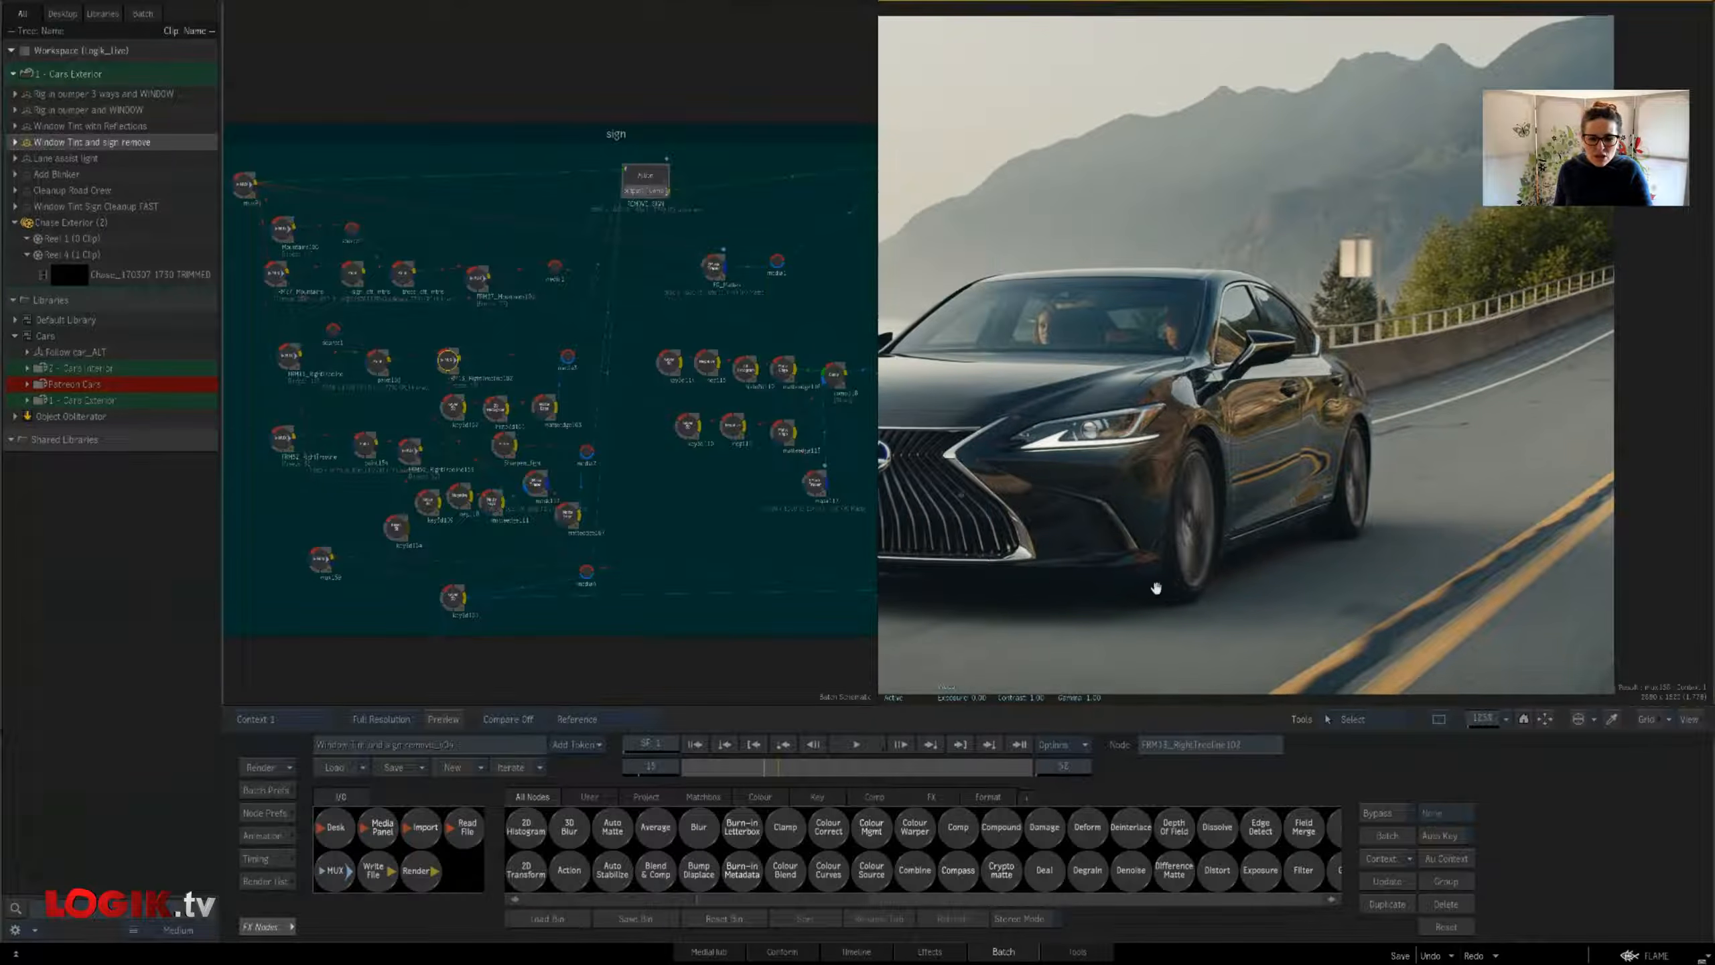
{"action": "left_click_drag", "start_coordinate": [1033, 564], "coordinate": [1174, 545]}
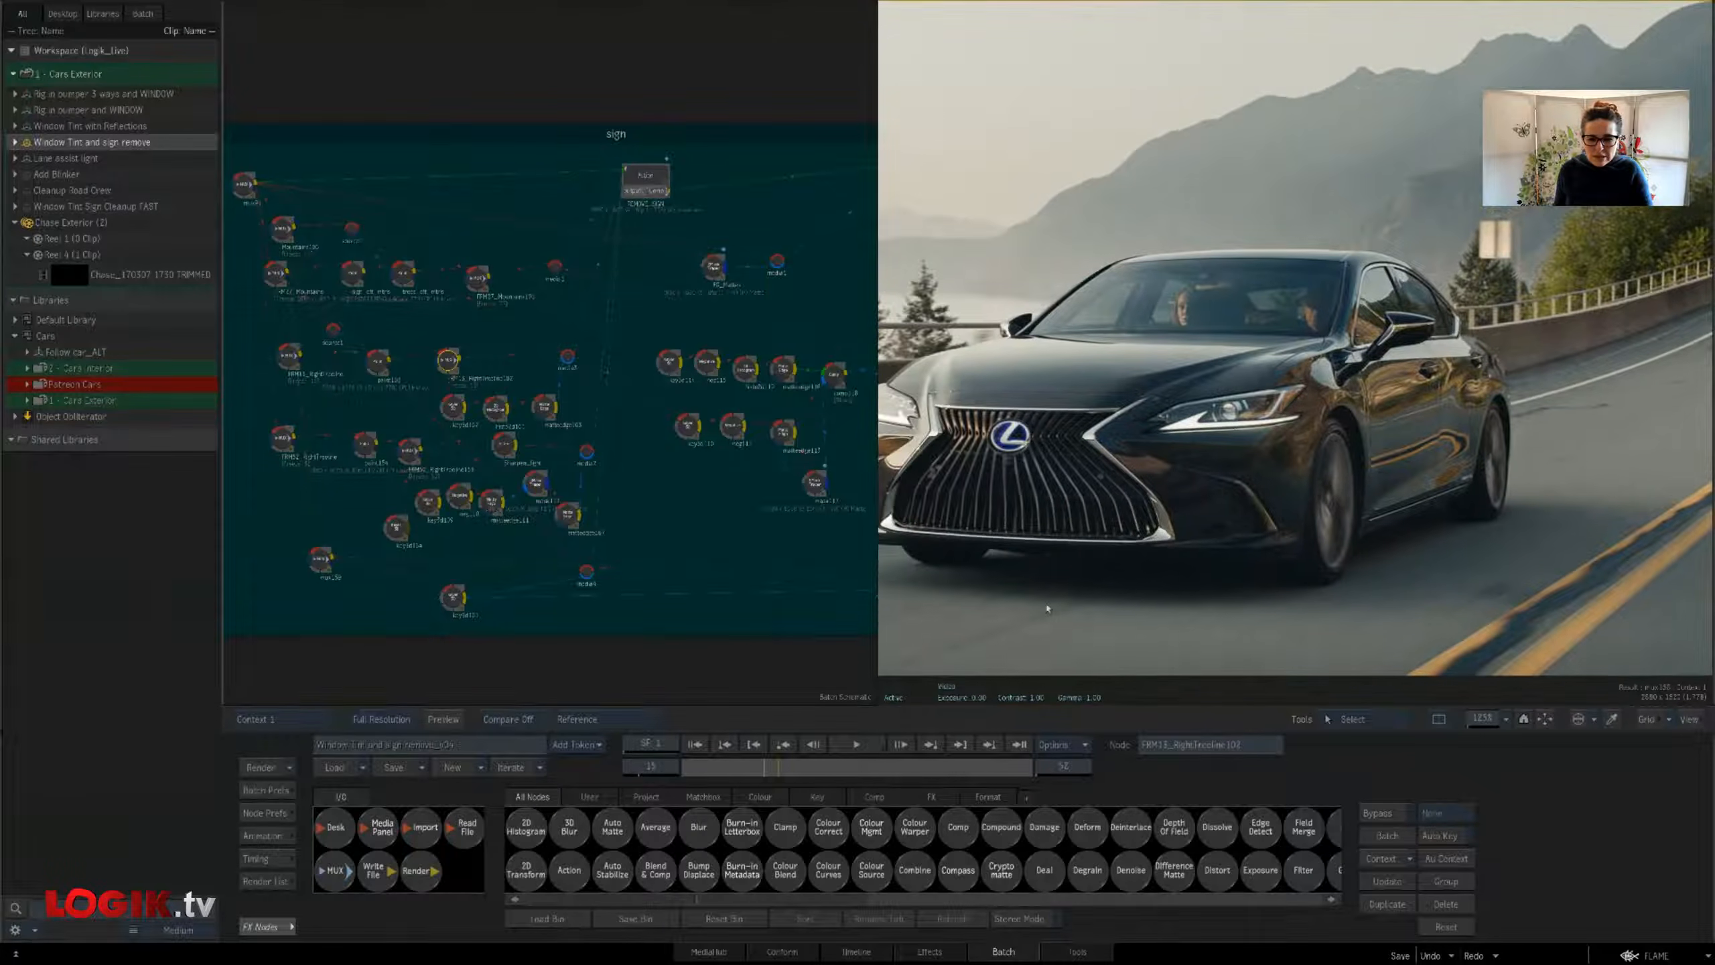
Fit the original plate to the full frame and scrub through it to check how the road sign moves behind the car
{"action": "mouse_move", "coordinate": [775, 773]}
{"action": "left_mouse_down"}
{"action": "mouse_move", "coordinate": [911, 771]}
{"action": "mouse_move", "coordinate": [673, 794]}
{"action": "mouse_move", "coordinate": [891, 777]}
{"action": "mouse_move", "coordinate": [678, 800]}
{"action": "mouse_move", "coordinate": [791, 794]}
{"action": "mouse_move", "coordinate": [758, 799]}
{"action": "left_mouse_up"}
{"action": "left_click_drag", "start_coordinate": [881, 617], "coordinate": [631, 624]}
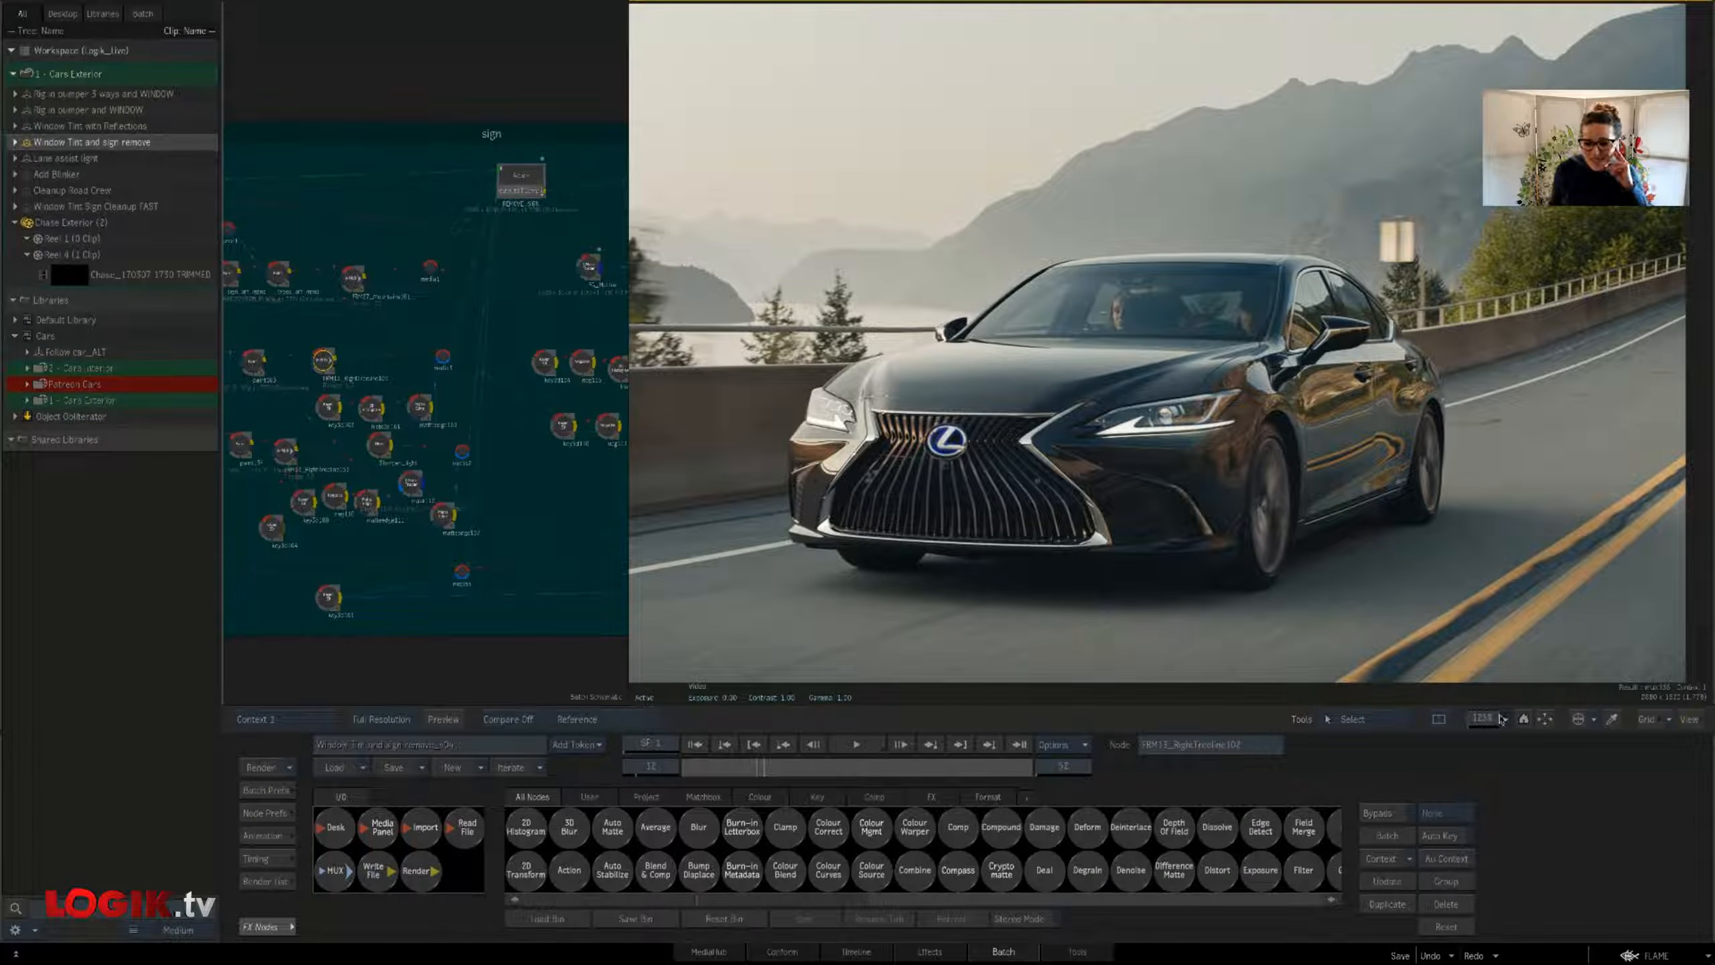
{"action": "left_click", "coordinate": [1523, 719]}
{"action": "left_click_drag", "start_coordinate": [757, 768], "coordinate": [827, 781]}
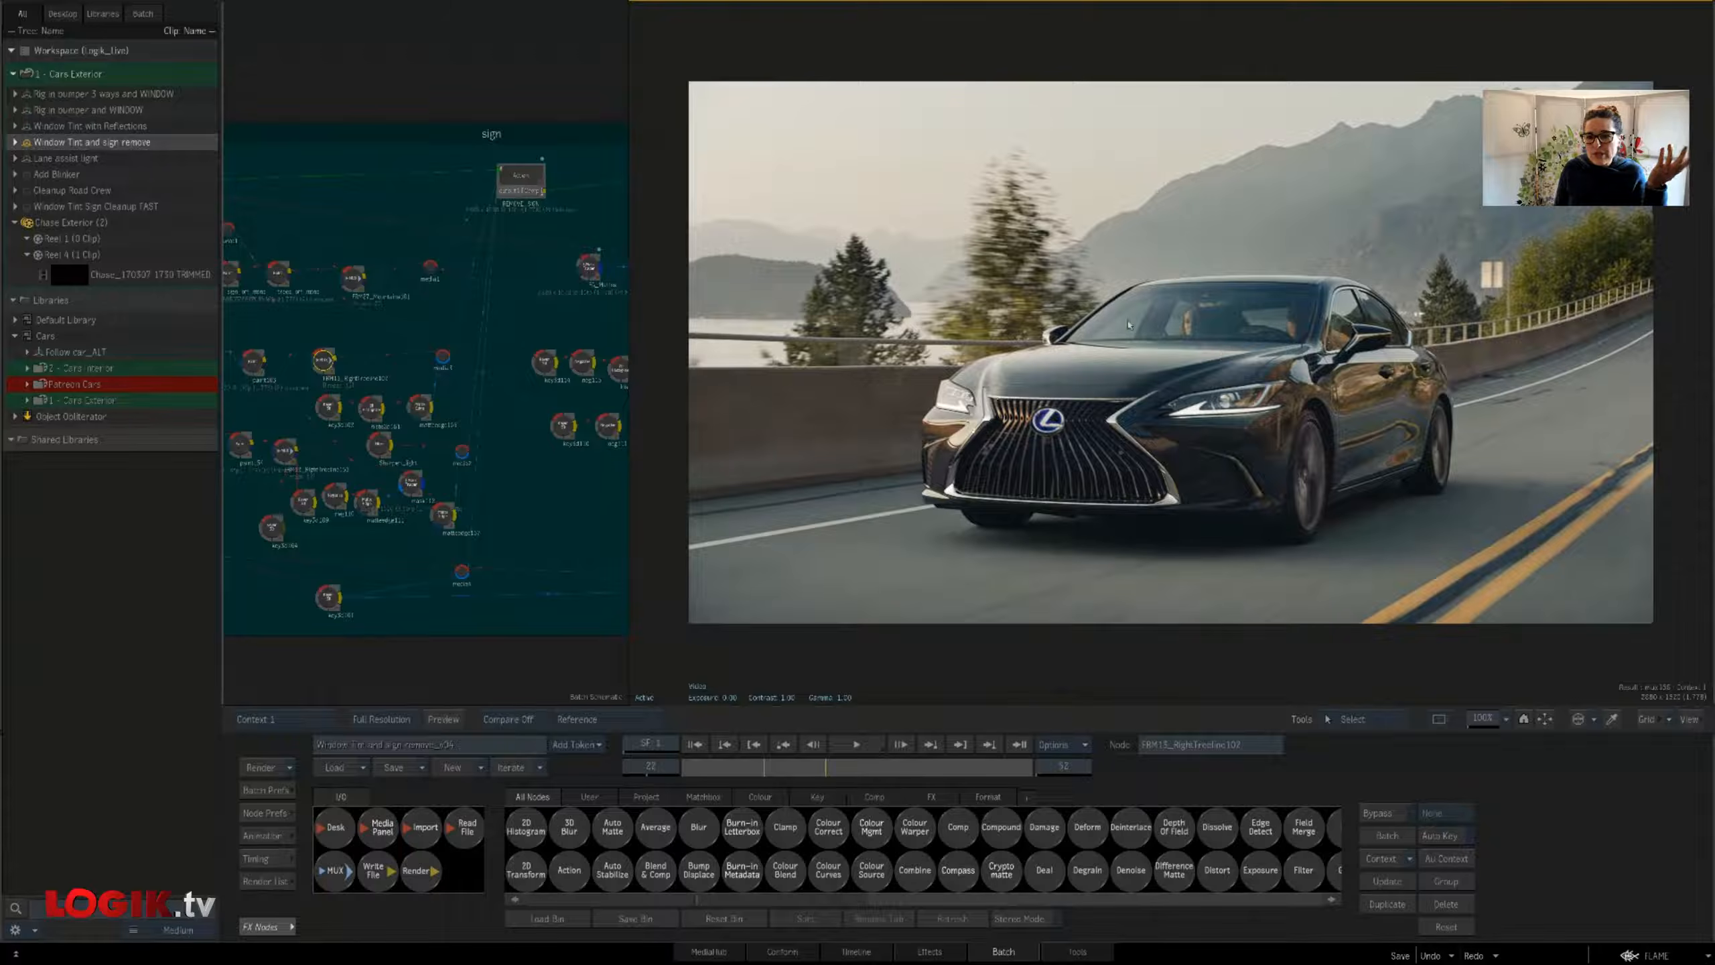
{"action": "mouse_move", "coordinate": [759, 771]}
{"action": "left_mouse_down"}
{"action": "mouse_move", "coordinate": [943, 773]}
{"action": "mouse_move", "coordinate": [746, 775]}
{"action": "left_mouse_up"}
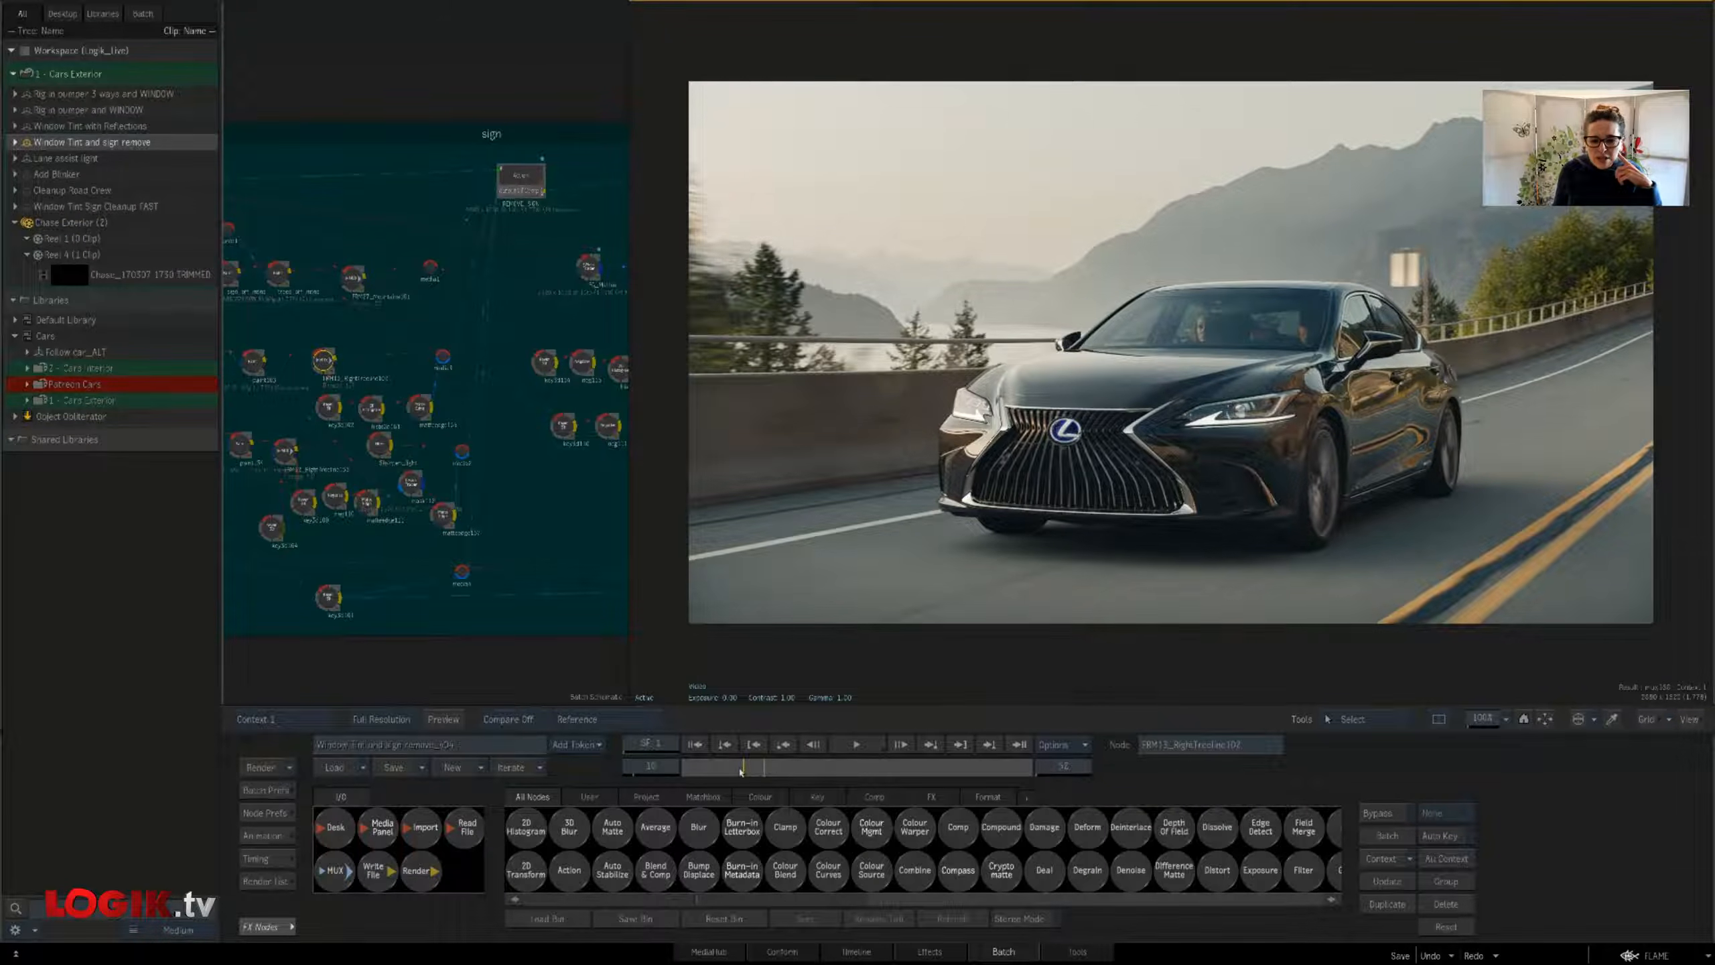
{"action": "left_click_drag", "start_coordinate": [742, 771], "coordinate": [702, 757]}
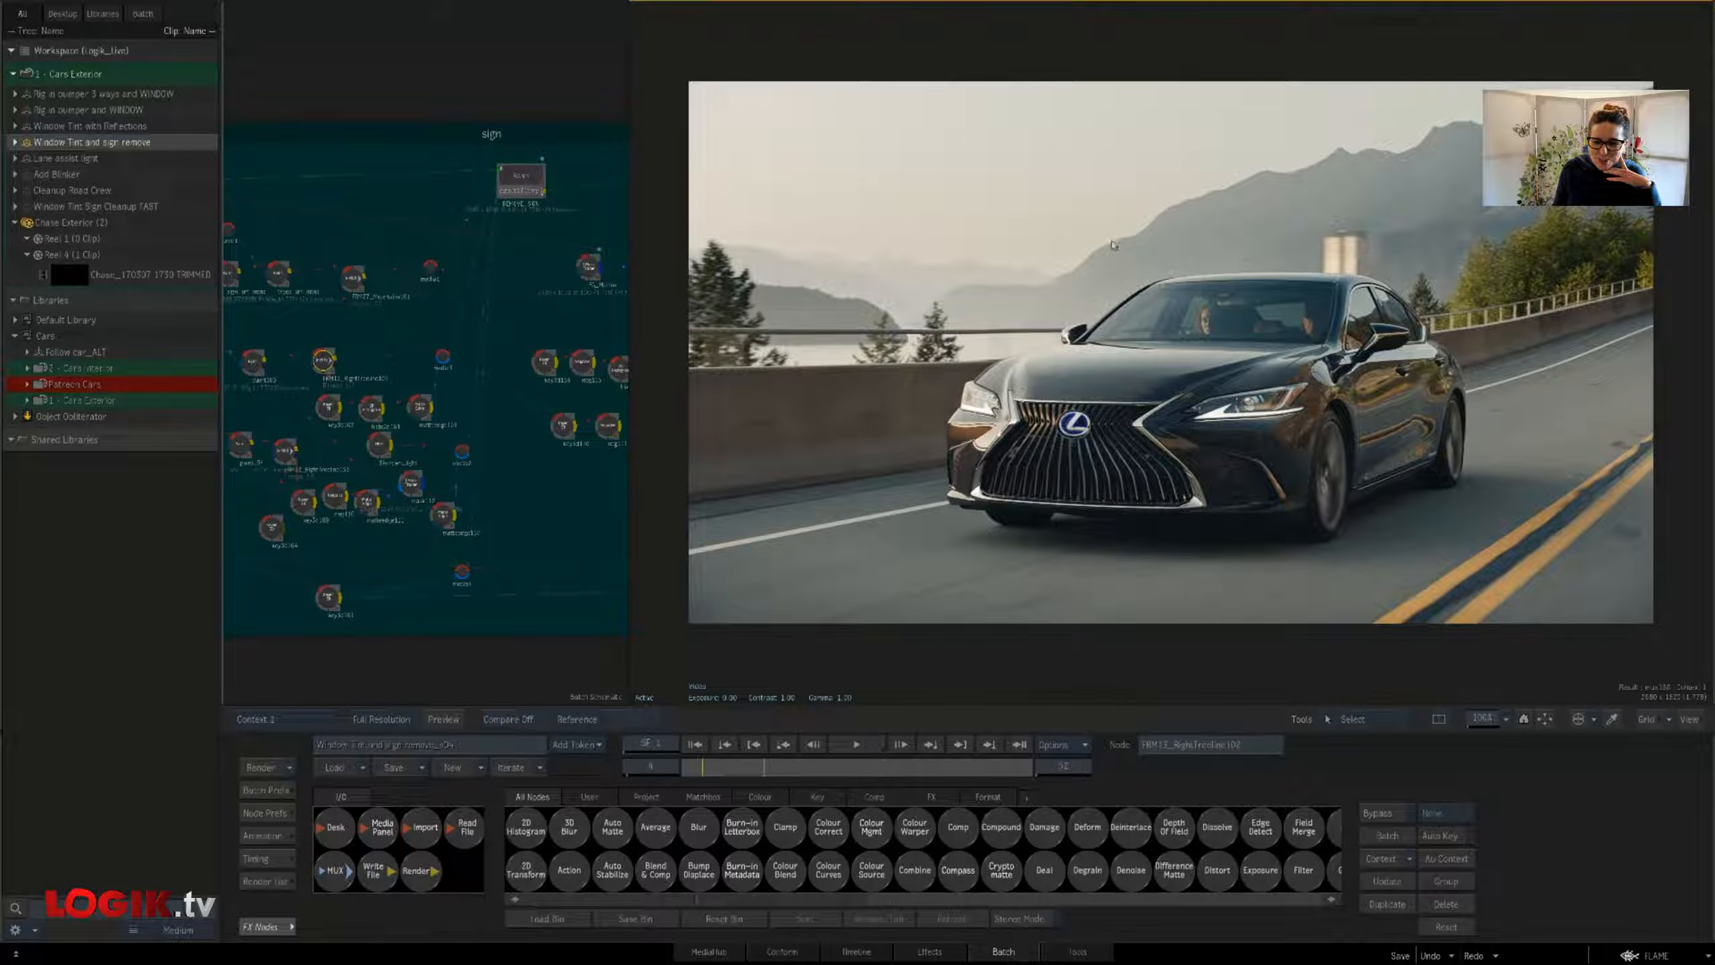
{"action": "mouse_move", "coordinate": [739, 774]}
{"action": "left_mouse_down"}
{"action": "mouse_move", "coordinate": [918, 768]}
{"action": "mouse_move", "coordinate": [690, 800]}
{"action": "mouse_move", "coordinate": [742, 809]}
{"action": "mouse_move", "coordinate": [827, 785]}
{"action": "mouse_move", "coordinate": [693, 782]}
{"action": "mouse_move", "coordinate": [854, 765]}
{"action": "mouse_move", "coordinate": [792, 766]}
{"action": "left_mouse_up"}
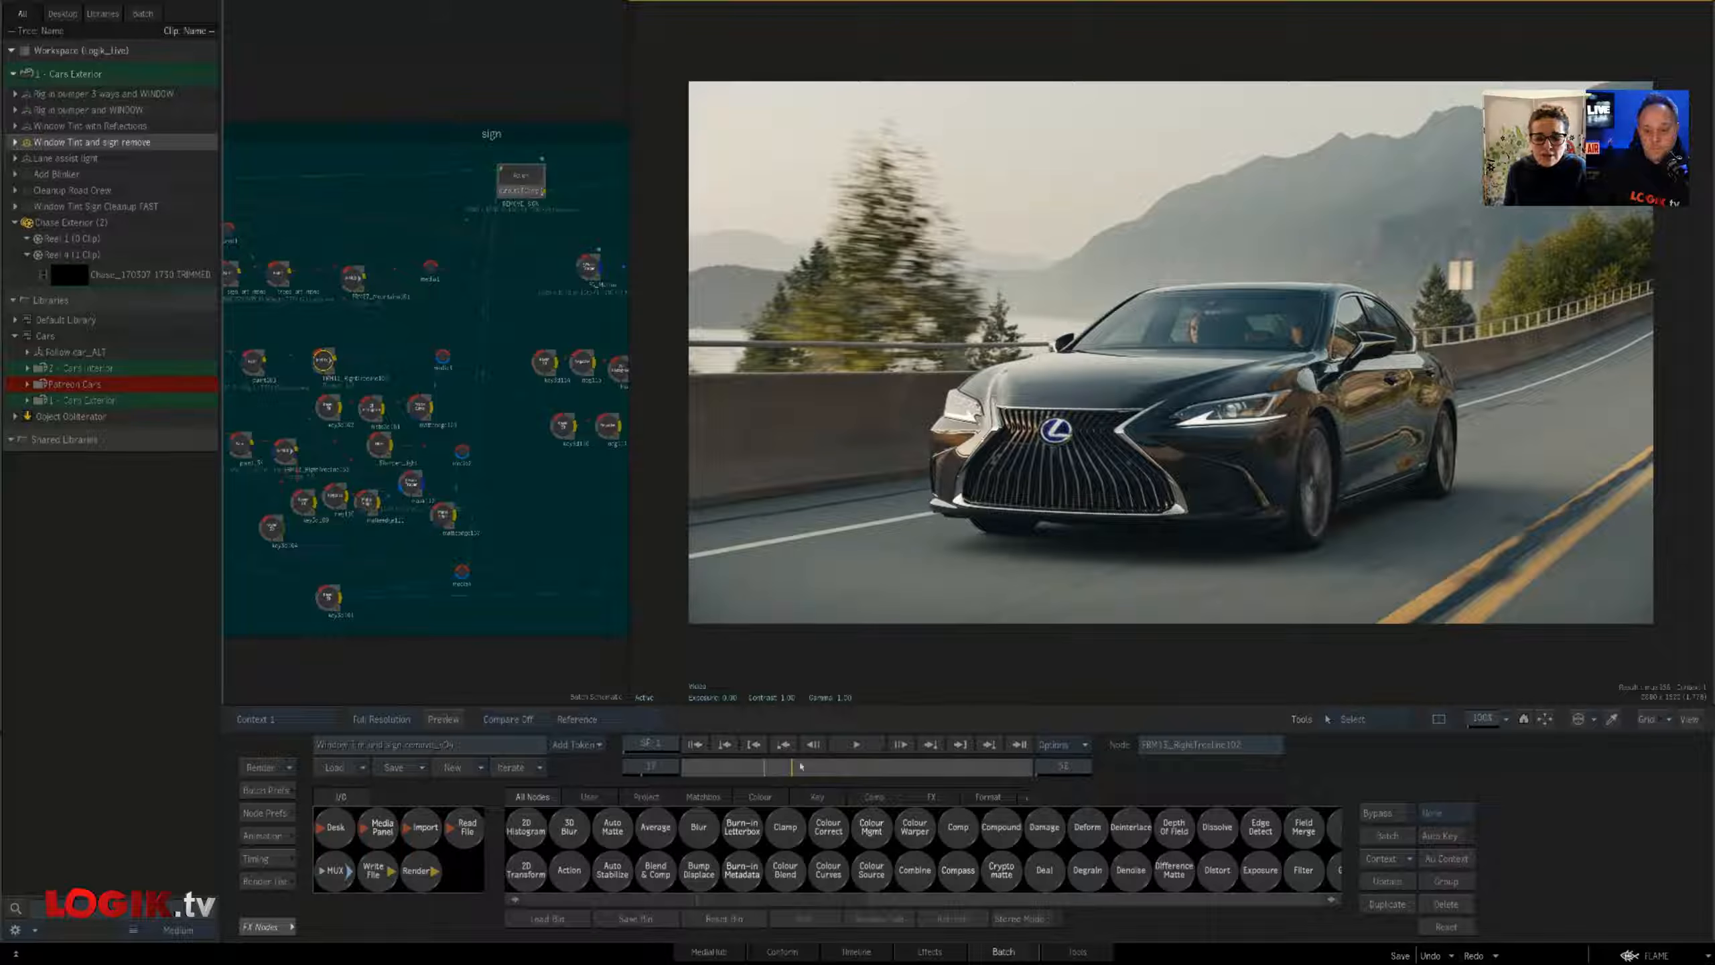
{"action": "left_click_drag", "start_coordinate": [801, 766], "coordinate": [860, 758]}
Hide the media list and examine the whole sign-removal node group in an enlarged, then full-width batch schematic
{"action": "mouse_move", "coordinate": [2, 618]}
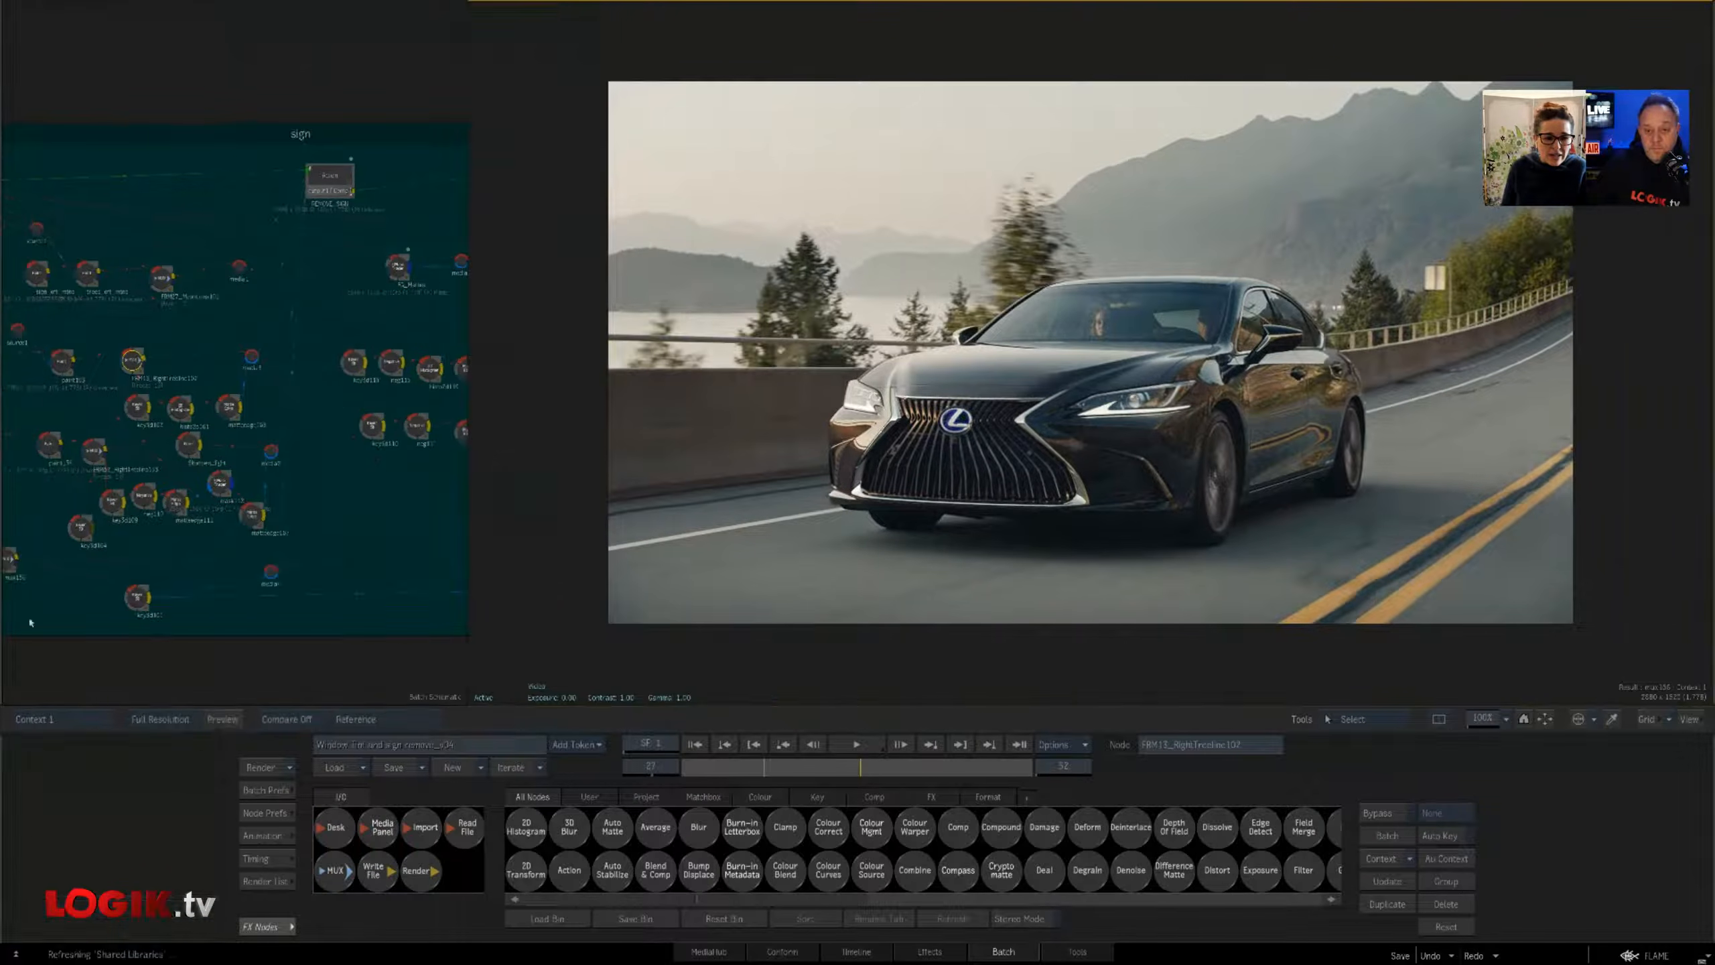
{"action": "left_click_drag", "start_coordinate": [467, 669], "coordinate": [1141, 658]}
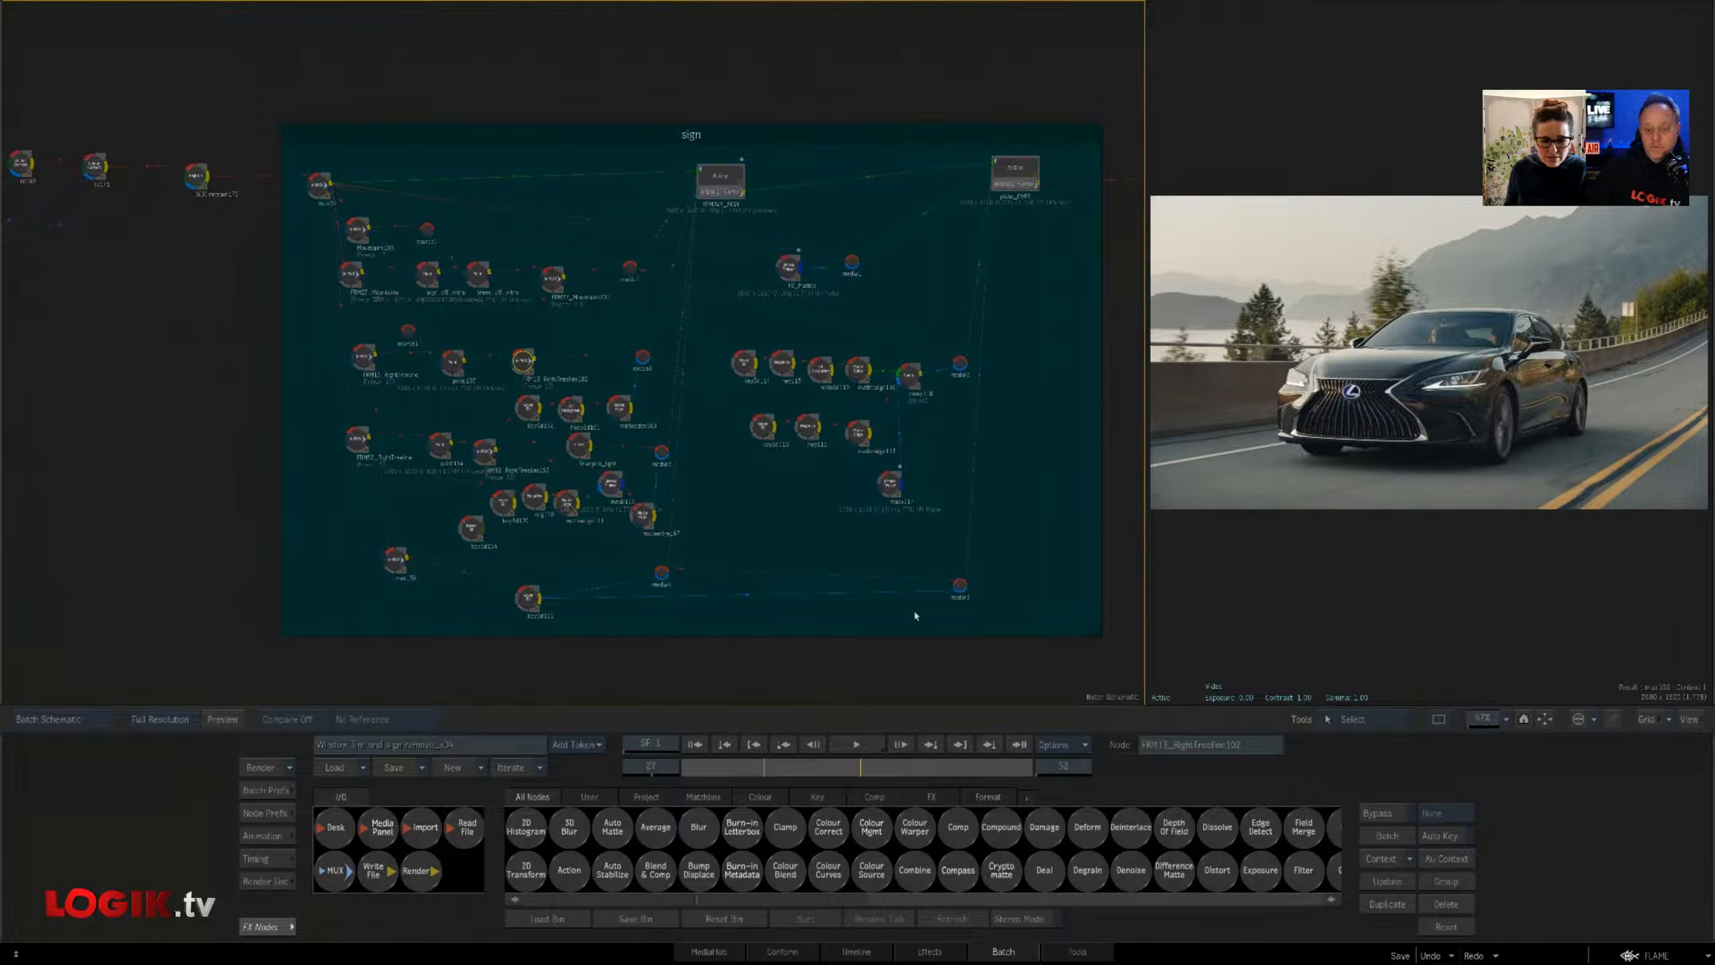
{"action": "key", "text": "alt+1"}
{"action": "left_click_drag", "start_coordinate": [1005, 561], "coordinate": [1438, 565]}
{"action": "left_click_drag", "start_coordinate": [1472, 720], "coordinate": [1462, 720]}
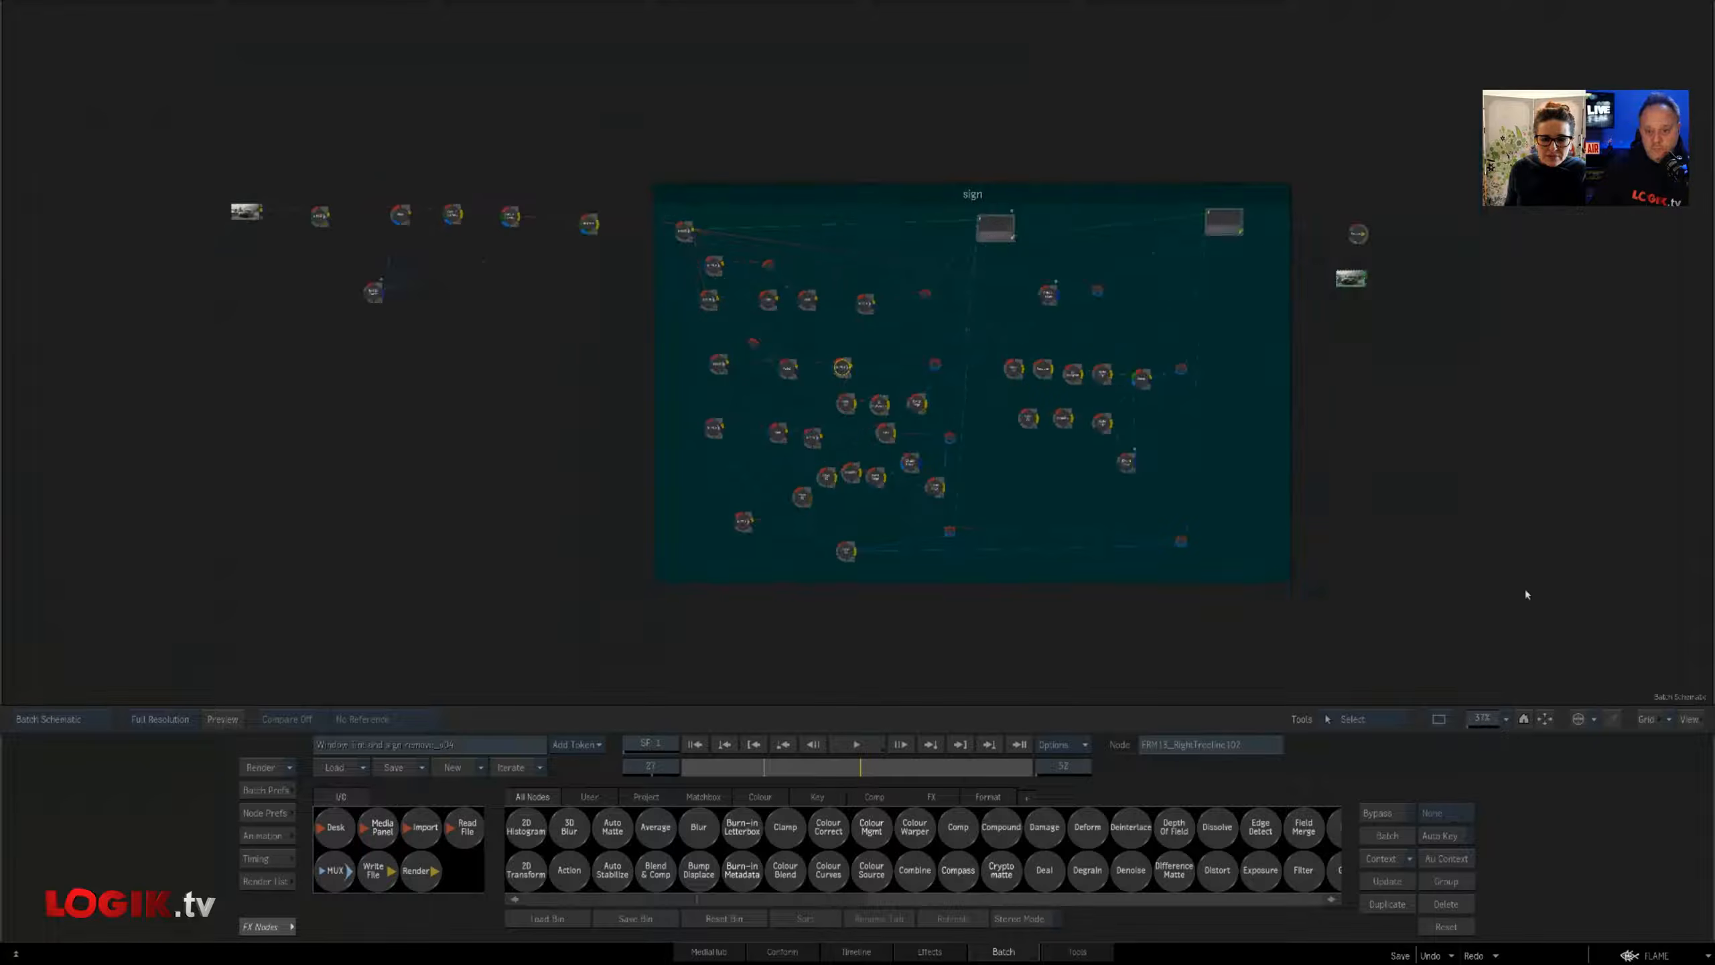
{"action": "left_click_drag", "start_coordinate": [1527, 593], "coordinate": [1418, 584]}
{"action": "left_click_drag", "start_coordinate": [1480, 723], "coordinate": [1498, 723]}
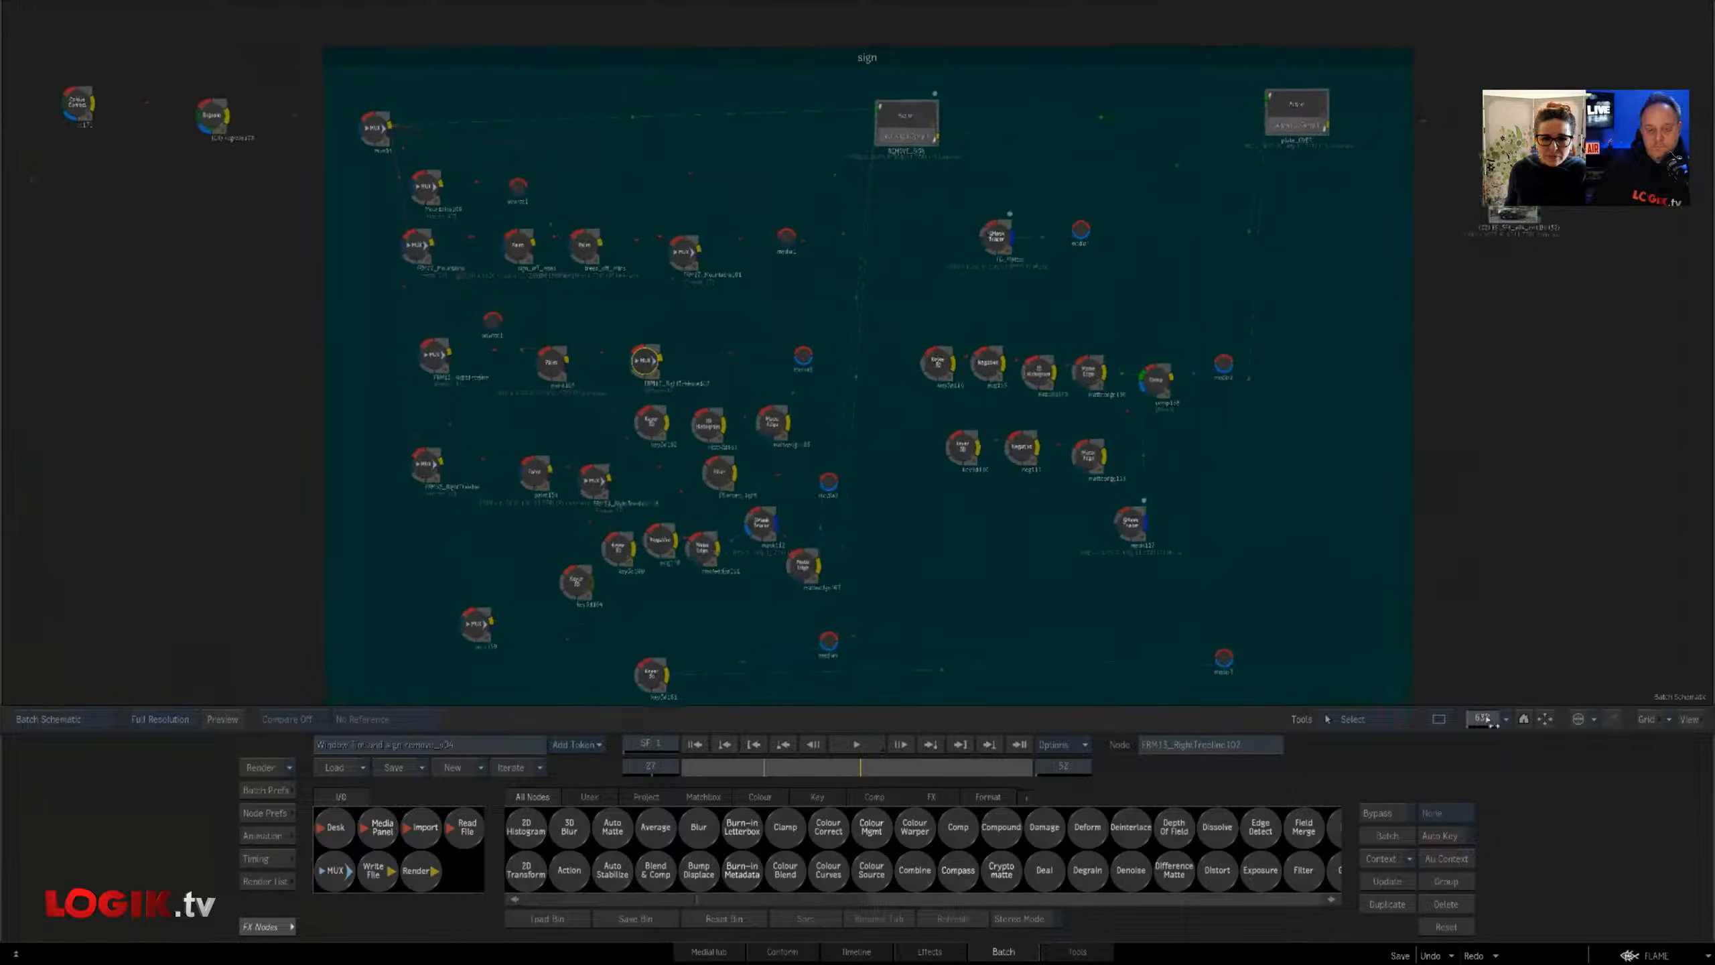
{"action": "left_click_drag", "start_coordinate": [1459, 571], "coordinate": [1261, 558]}
{"action": "key", "text": "alt+2"}
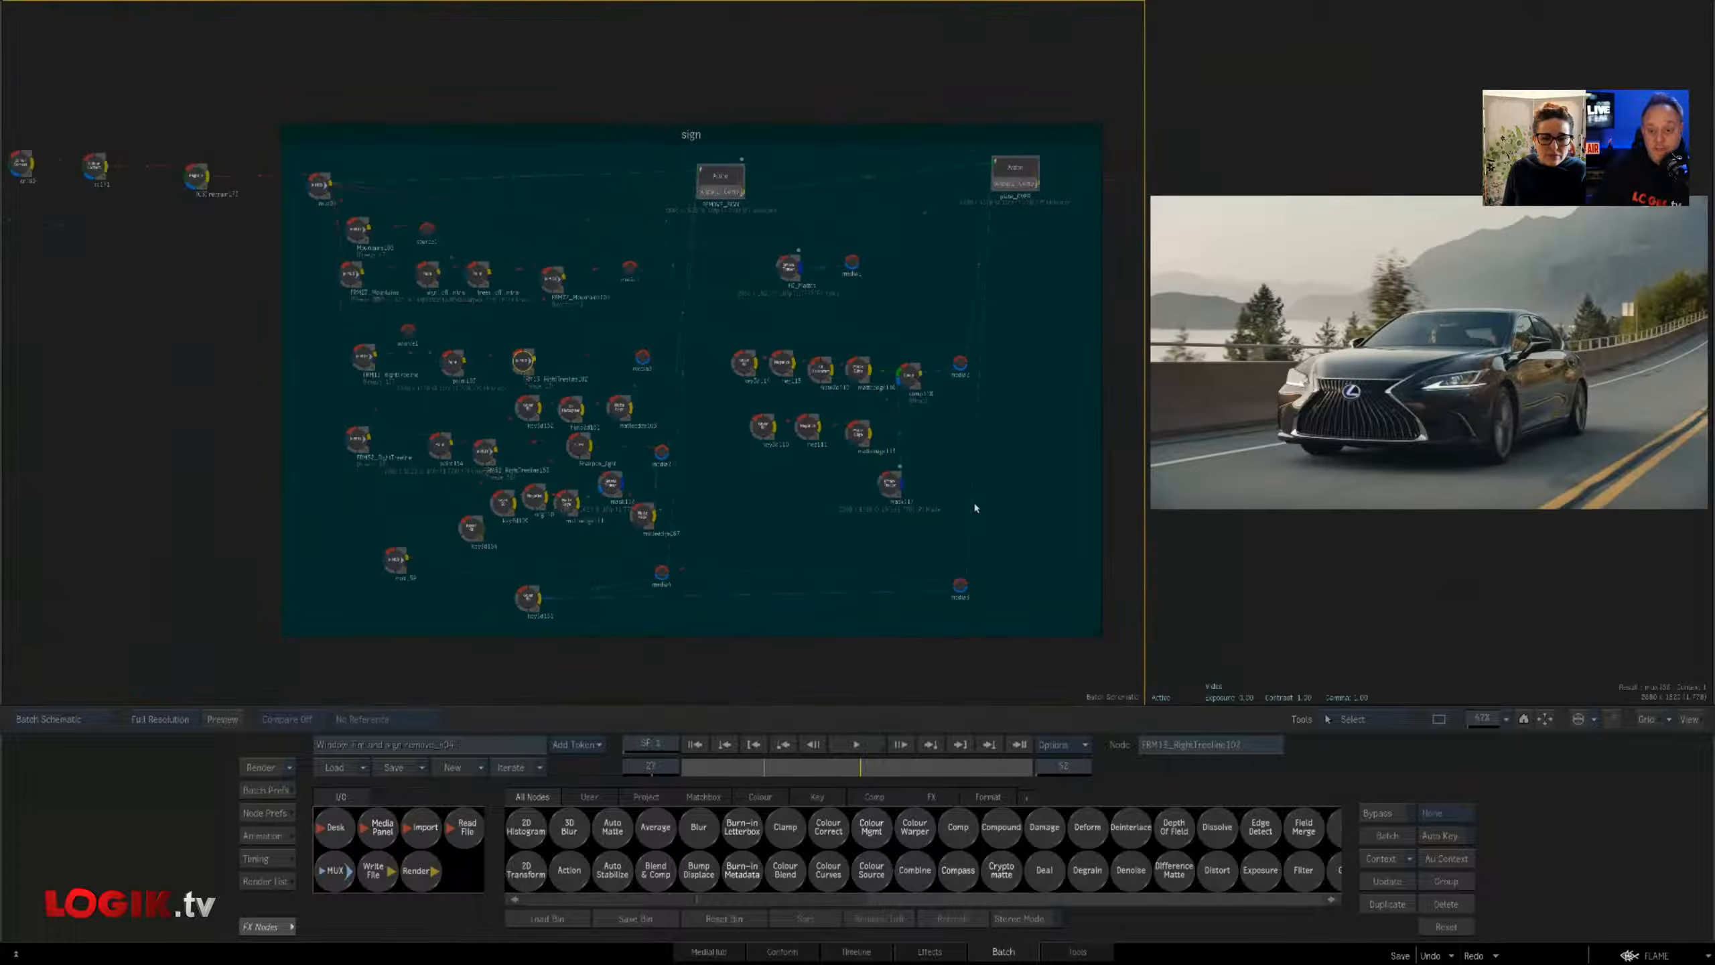
Examine the mountain and tree layers with their GMasks inside the REMOVE_SIGN Action schematic, then return to the batch
{"action": "left_click_drag", "start_coordinate": [907, 508], "coordinate": [416, 523]}
{"action": "double_click", "coordinate": [538, 170]}
{"action": "mouse_move", "coordinate": [1482, 722]}
{"action": "left_mouse_down"}
{"action": "mouse_move", "coordinate": [1454, 723]}
{"action": "mouse_move", "coordinate": [1473, 723]}
{"action": "left_mouse_up"}
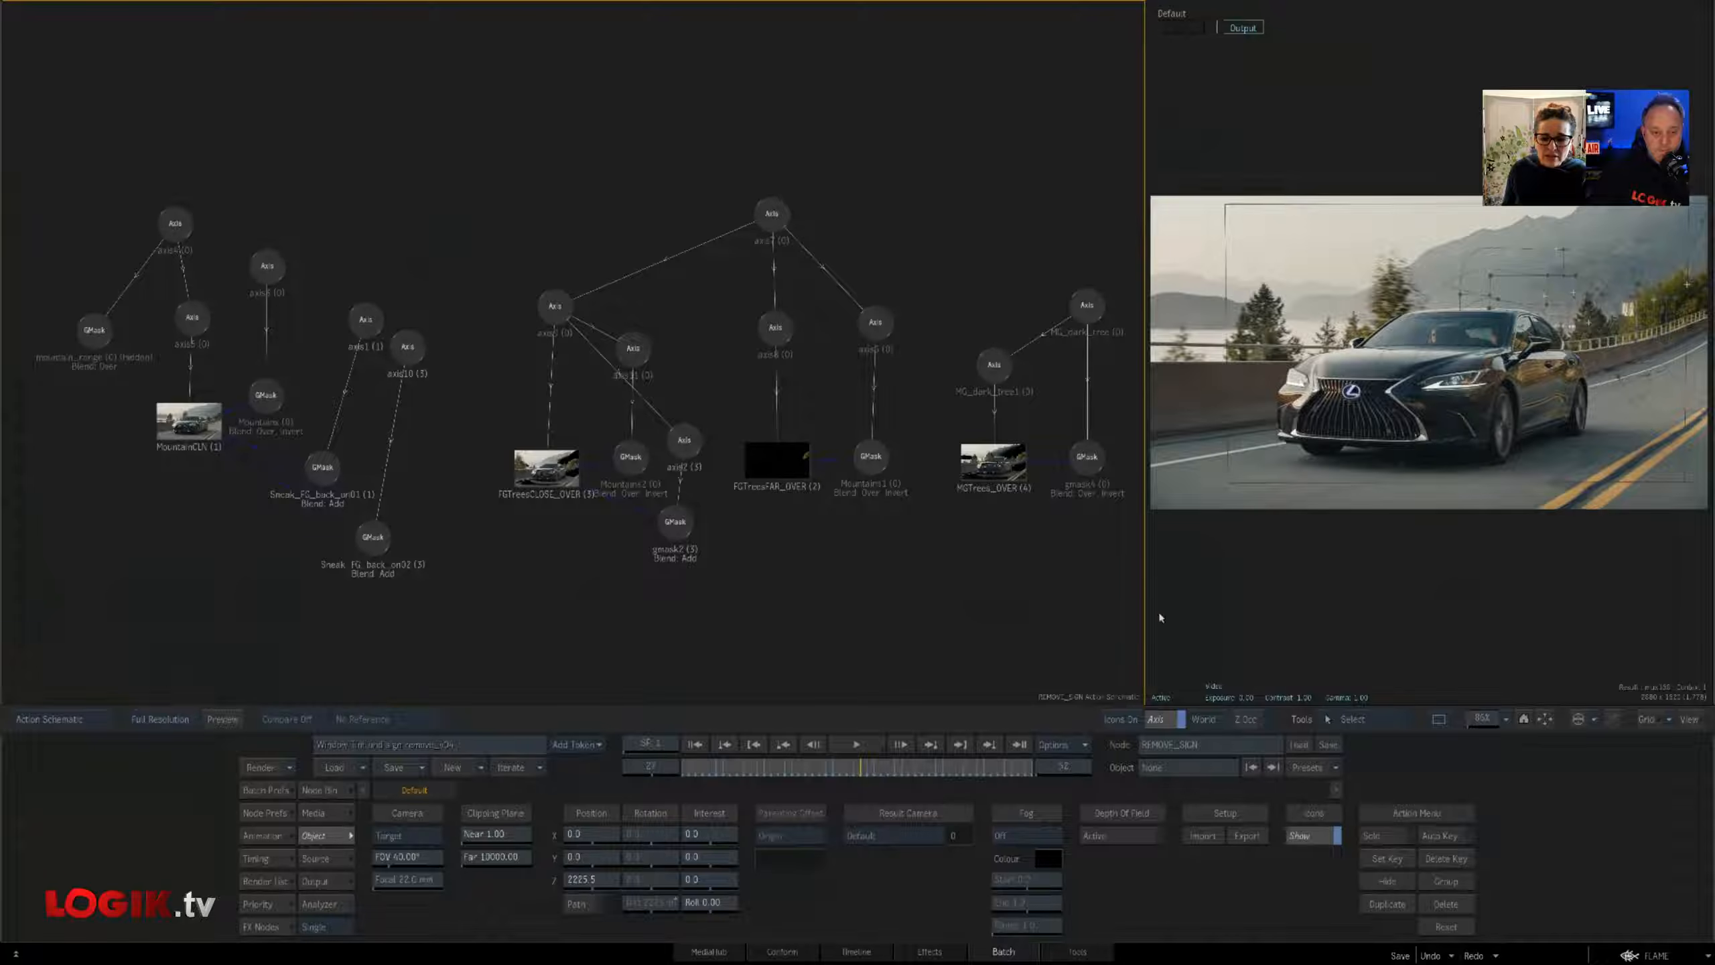
{"action": "left_click_drag", "start_coordinate": [1146, 617], "coordinate": [961, 625]}
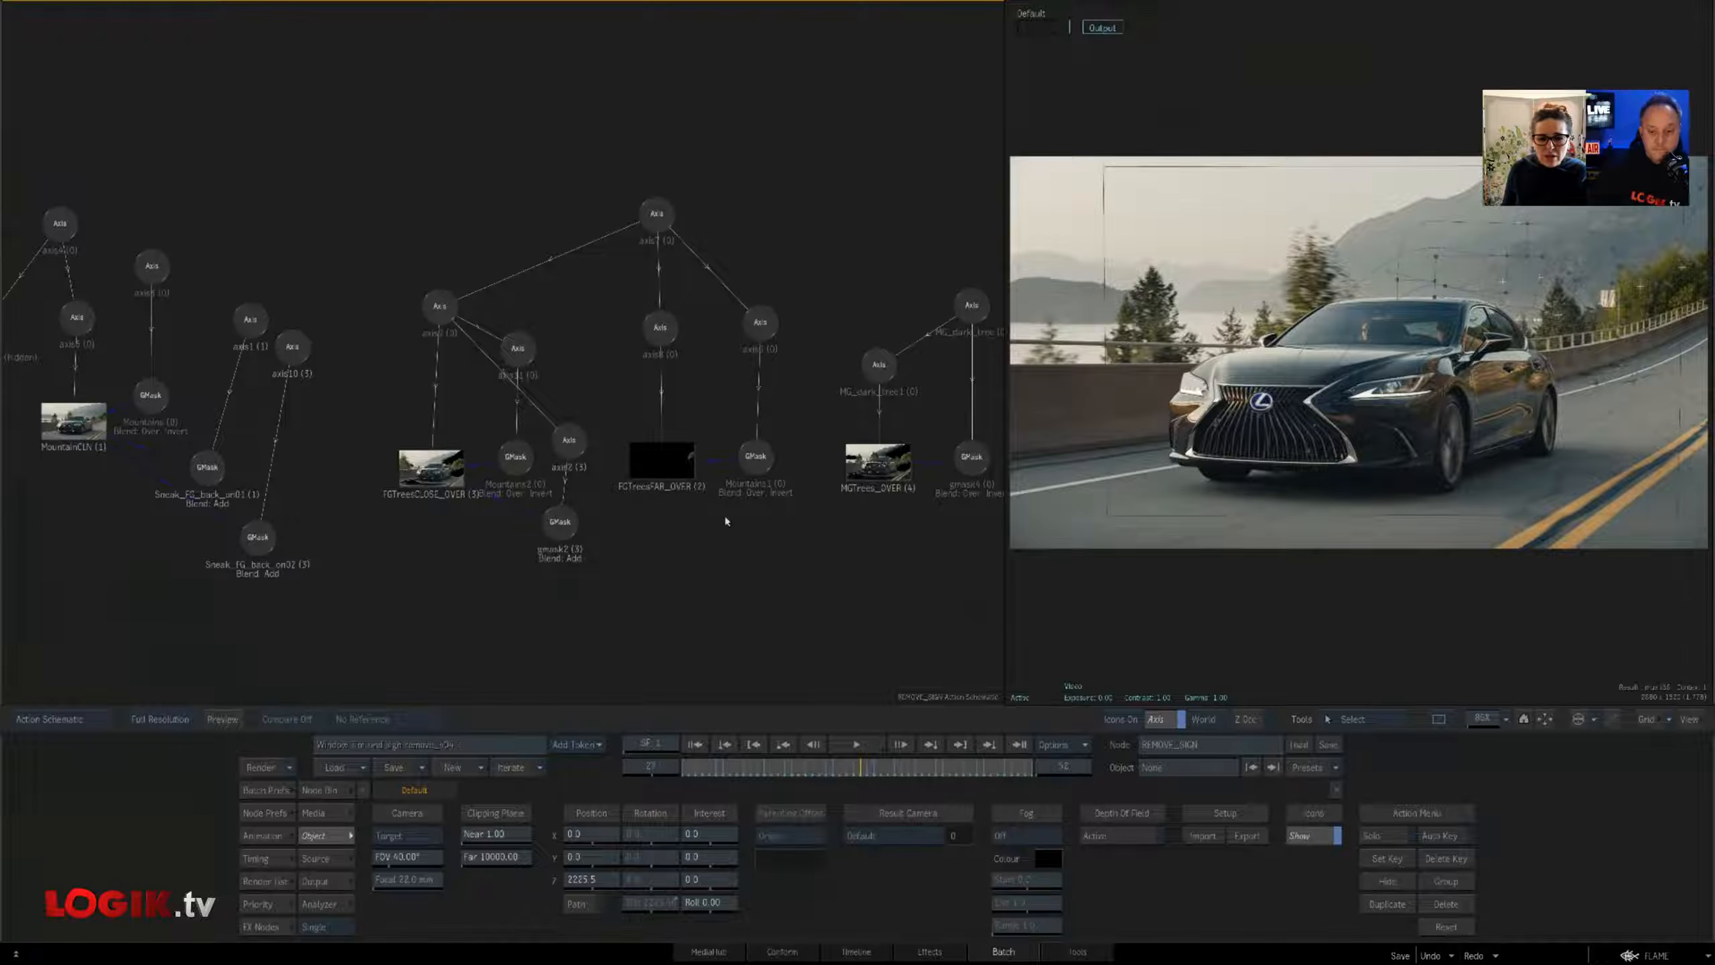
{"action": "key", "text": "Escape"}
Select the MUX node feeding the sign group, enlarge the plate around the road sign and scrub to check its movement
{"action": "left_click", "coordinate": [81, 179]}
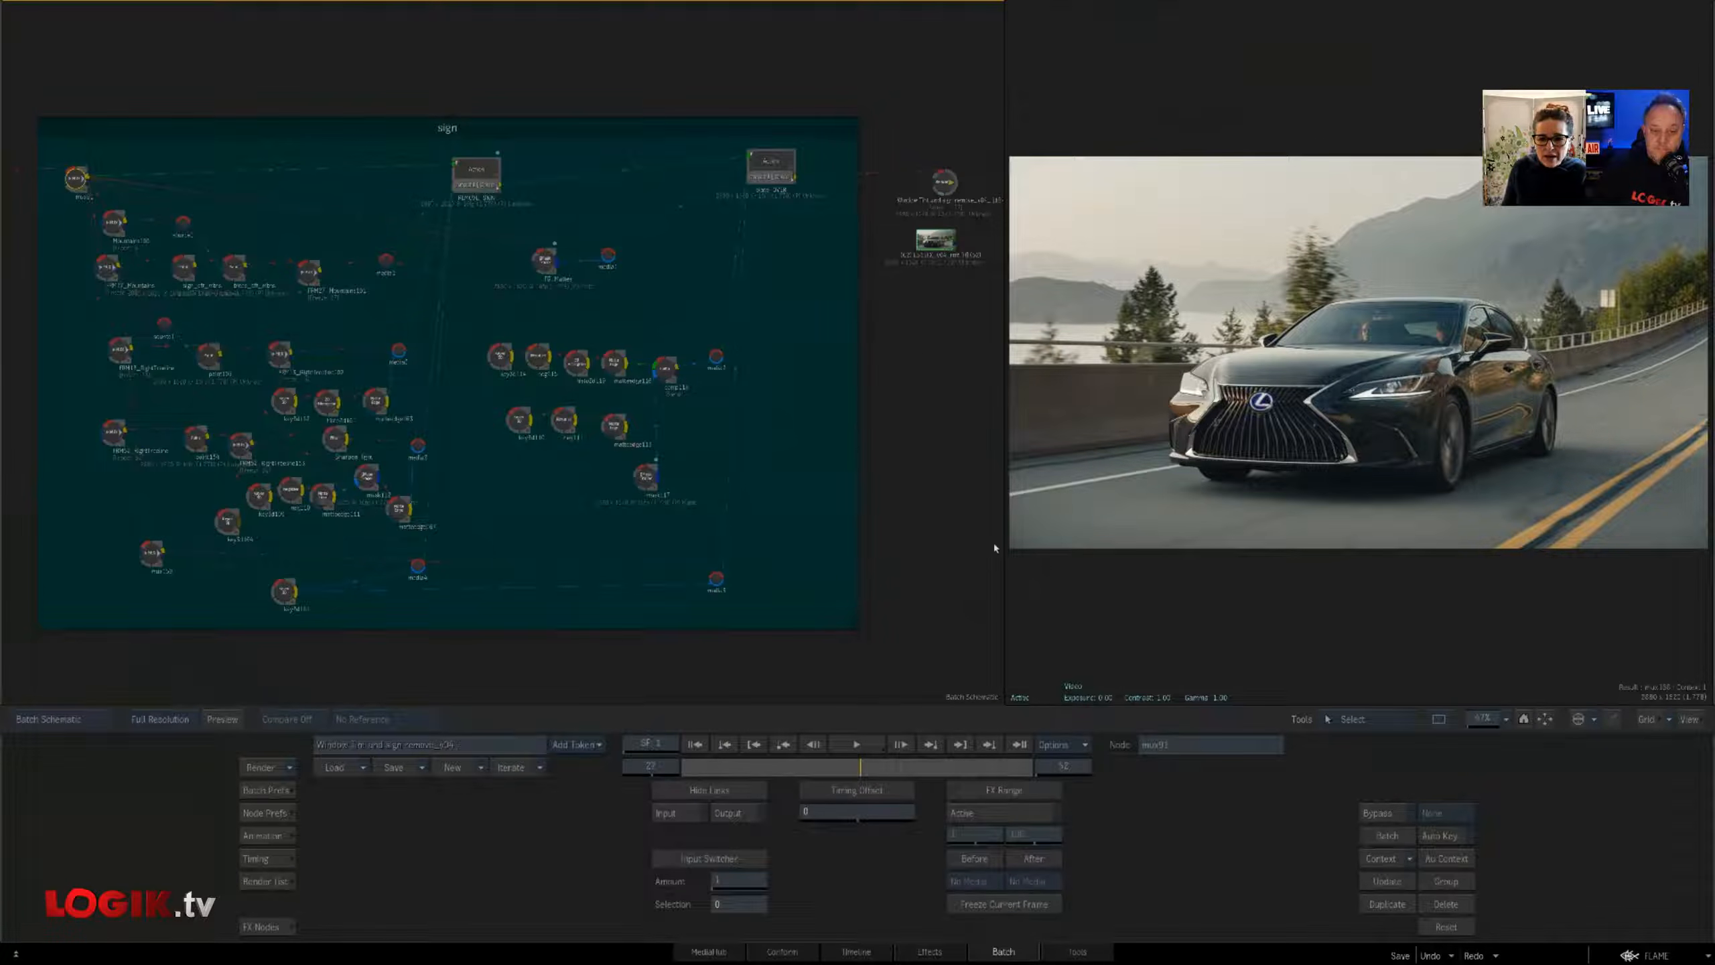
{"action": "left_click_drag", "start_coordinate": [1002, 556], "coordinate": [863, 561]}
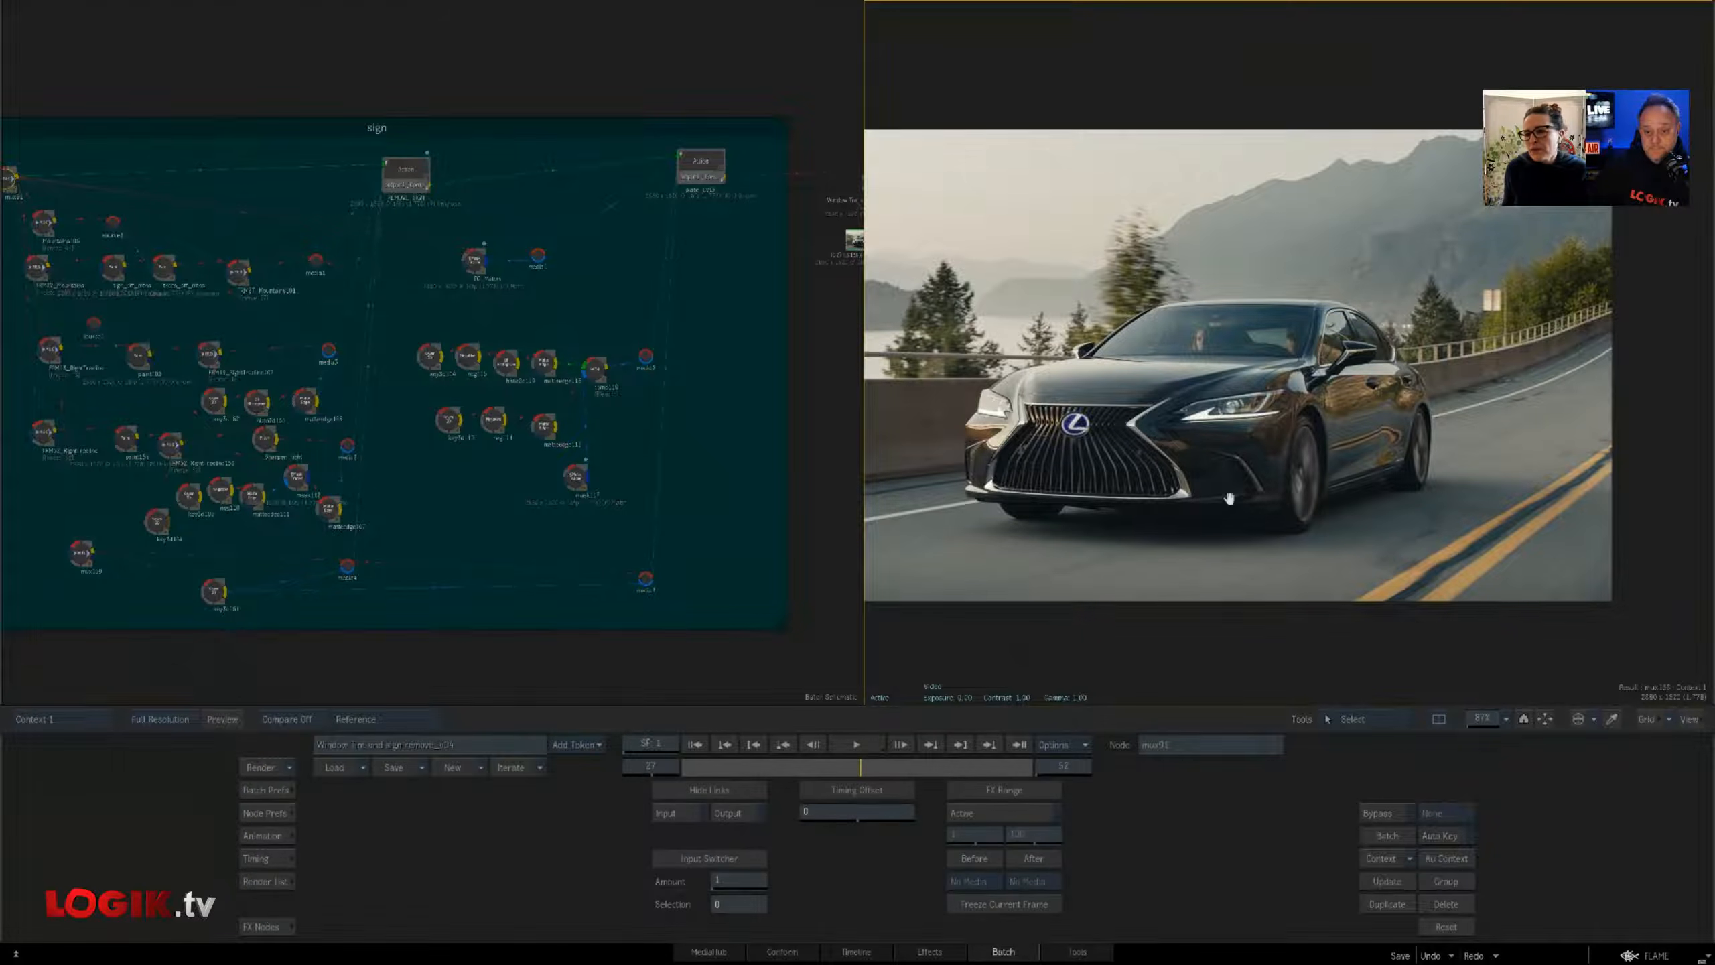
{"action": "left_click_drag", "start_coordinate": [998, 393], "coordinate": [974, 394]}
{"action": "left_click_drag", "start_coordinate": [1478, 721], "coordinate": [1503, 724]}
{"action": "left_click_drag", "start_coordinate": [1601, 493], "coordinate": [1432, 514]}
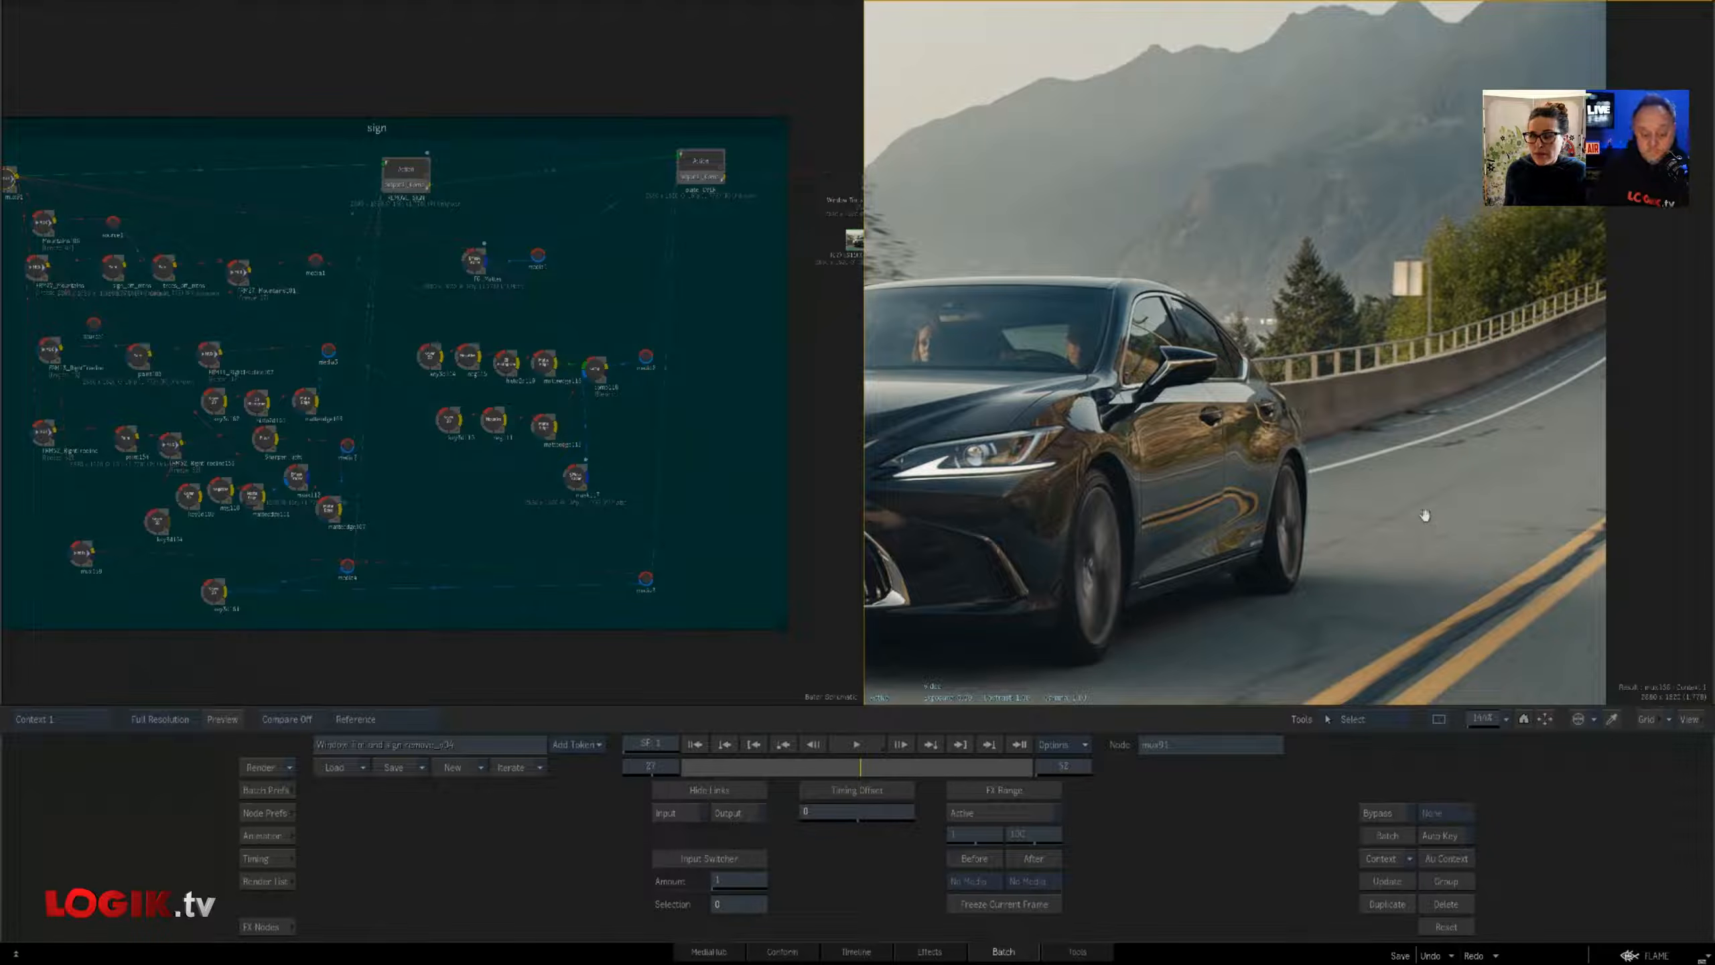
{"action": "left_click_drag", "start_coordinate": [736, 766], "coordinate": [808, 779]}
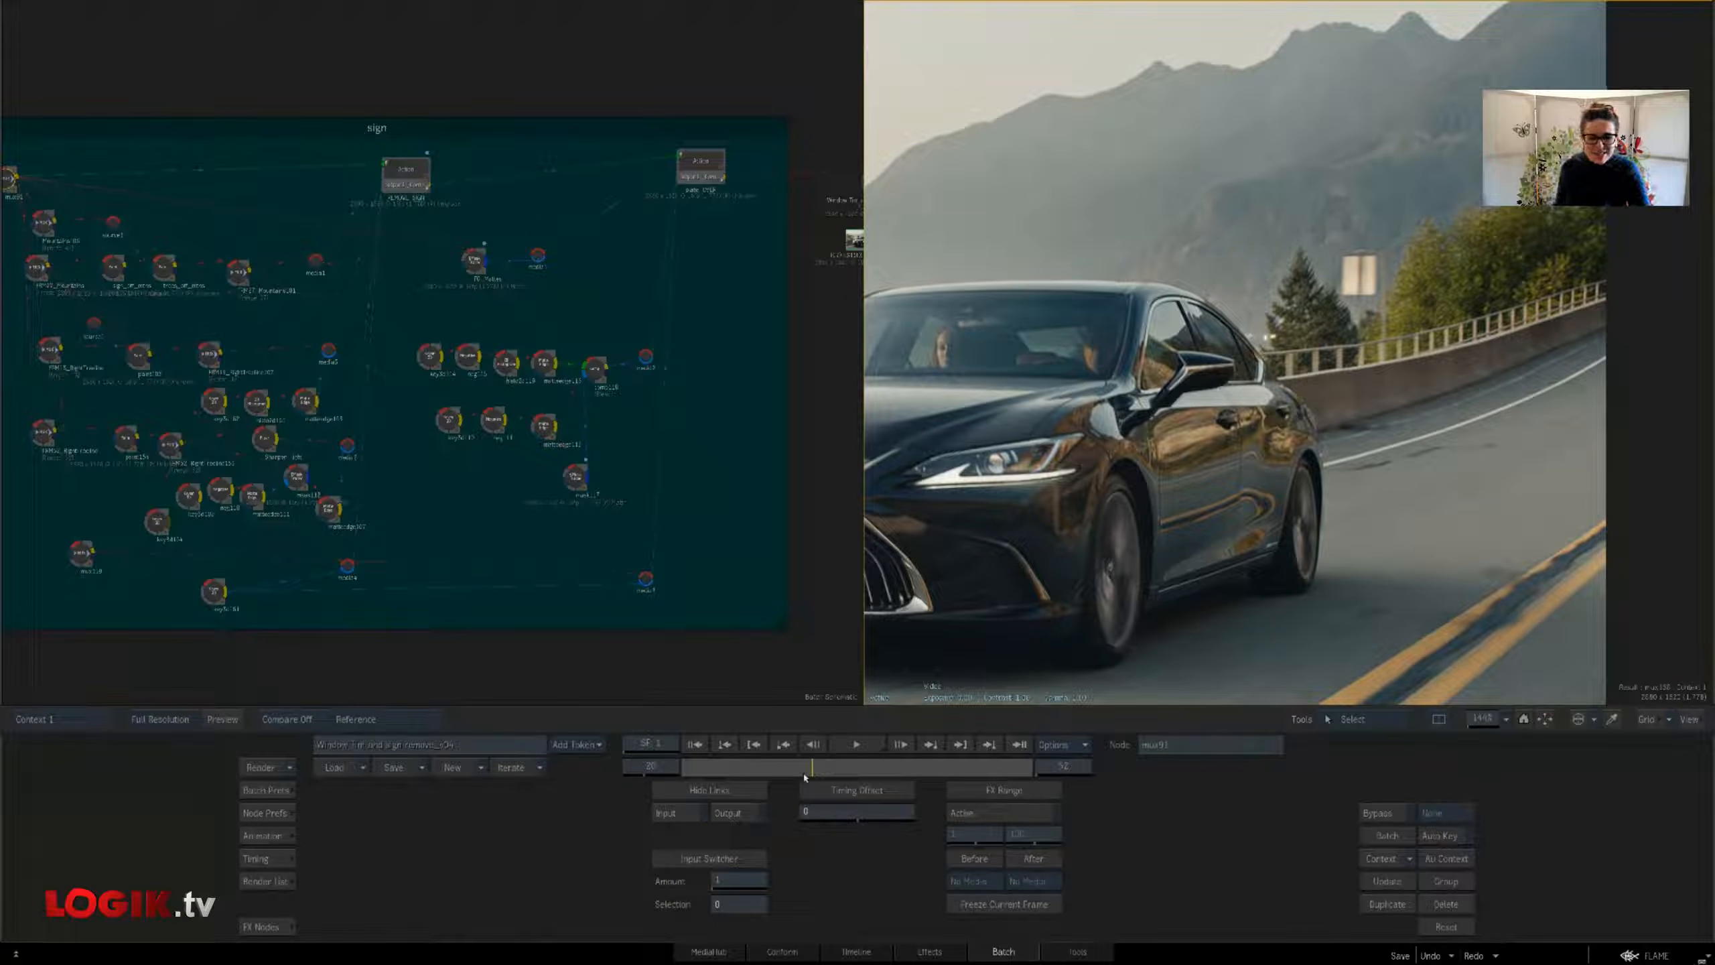
Zoom the plate back out, scrub to an earlier frame and widen the viewer to show the whole car
{"action": "mouse_move", "coordinate": [1, 531]}
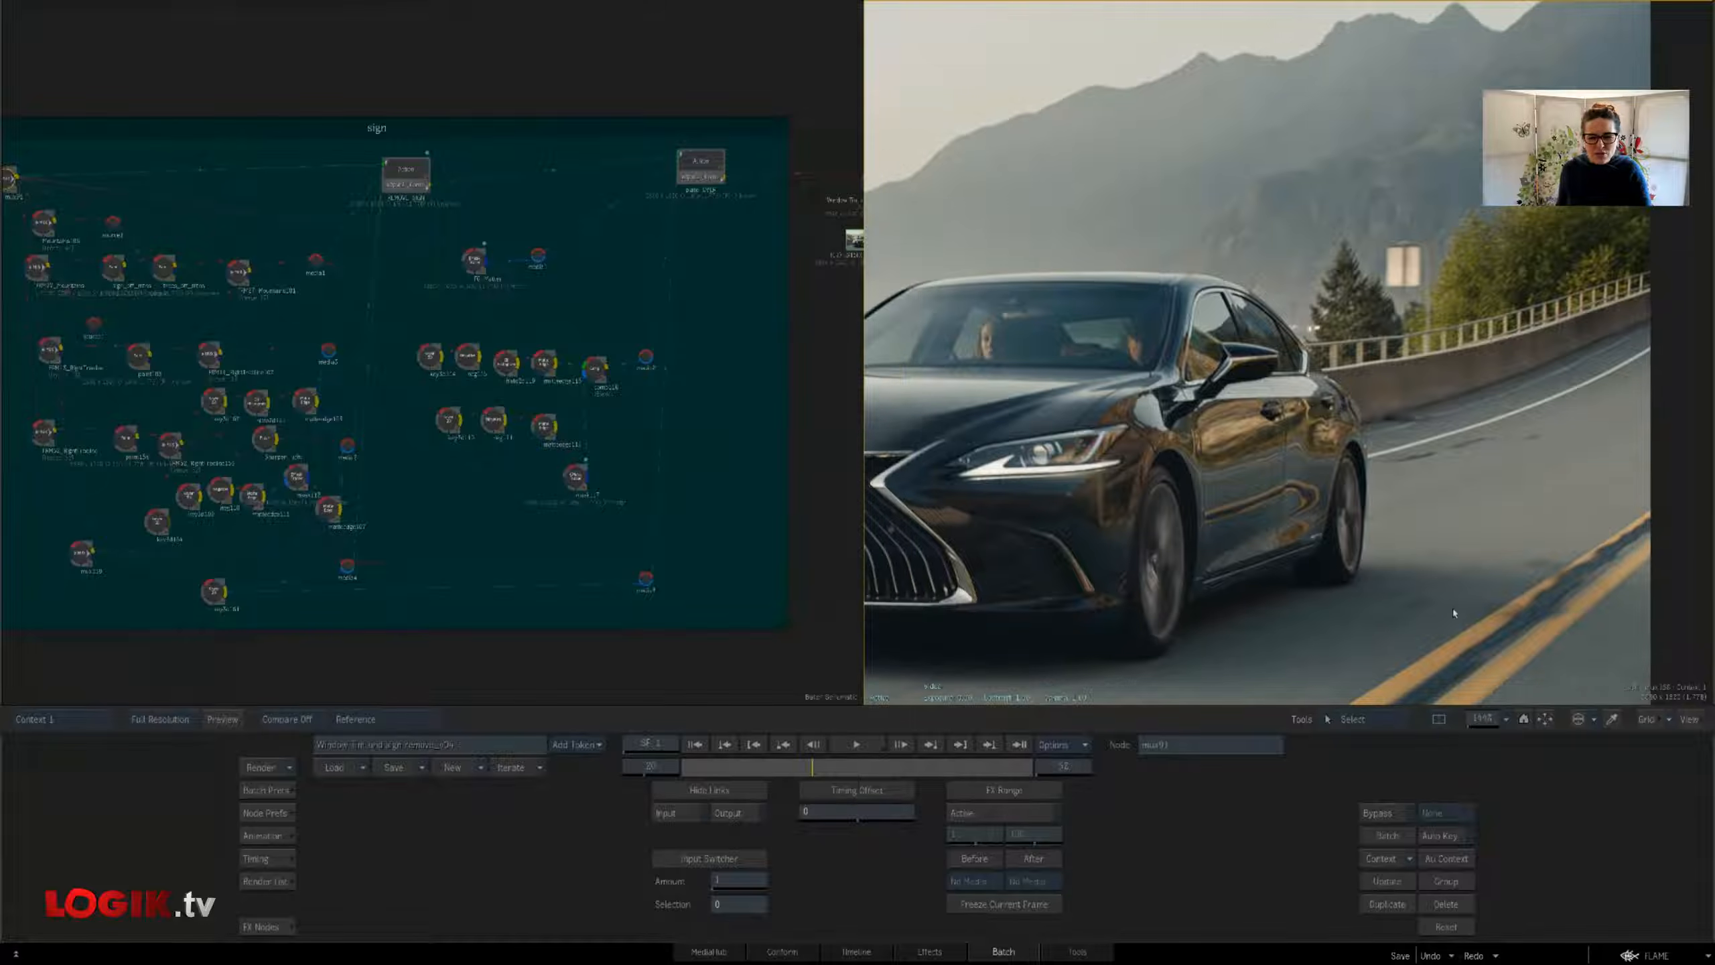
{"action": "left_click_drag", "start_coordinate": [1487, 722], "coordinate": [1456, 707]}
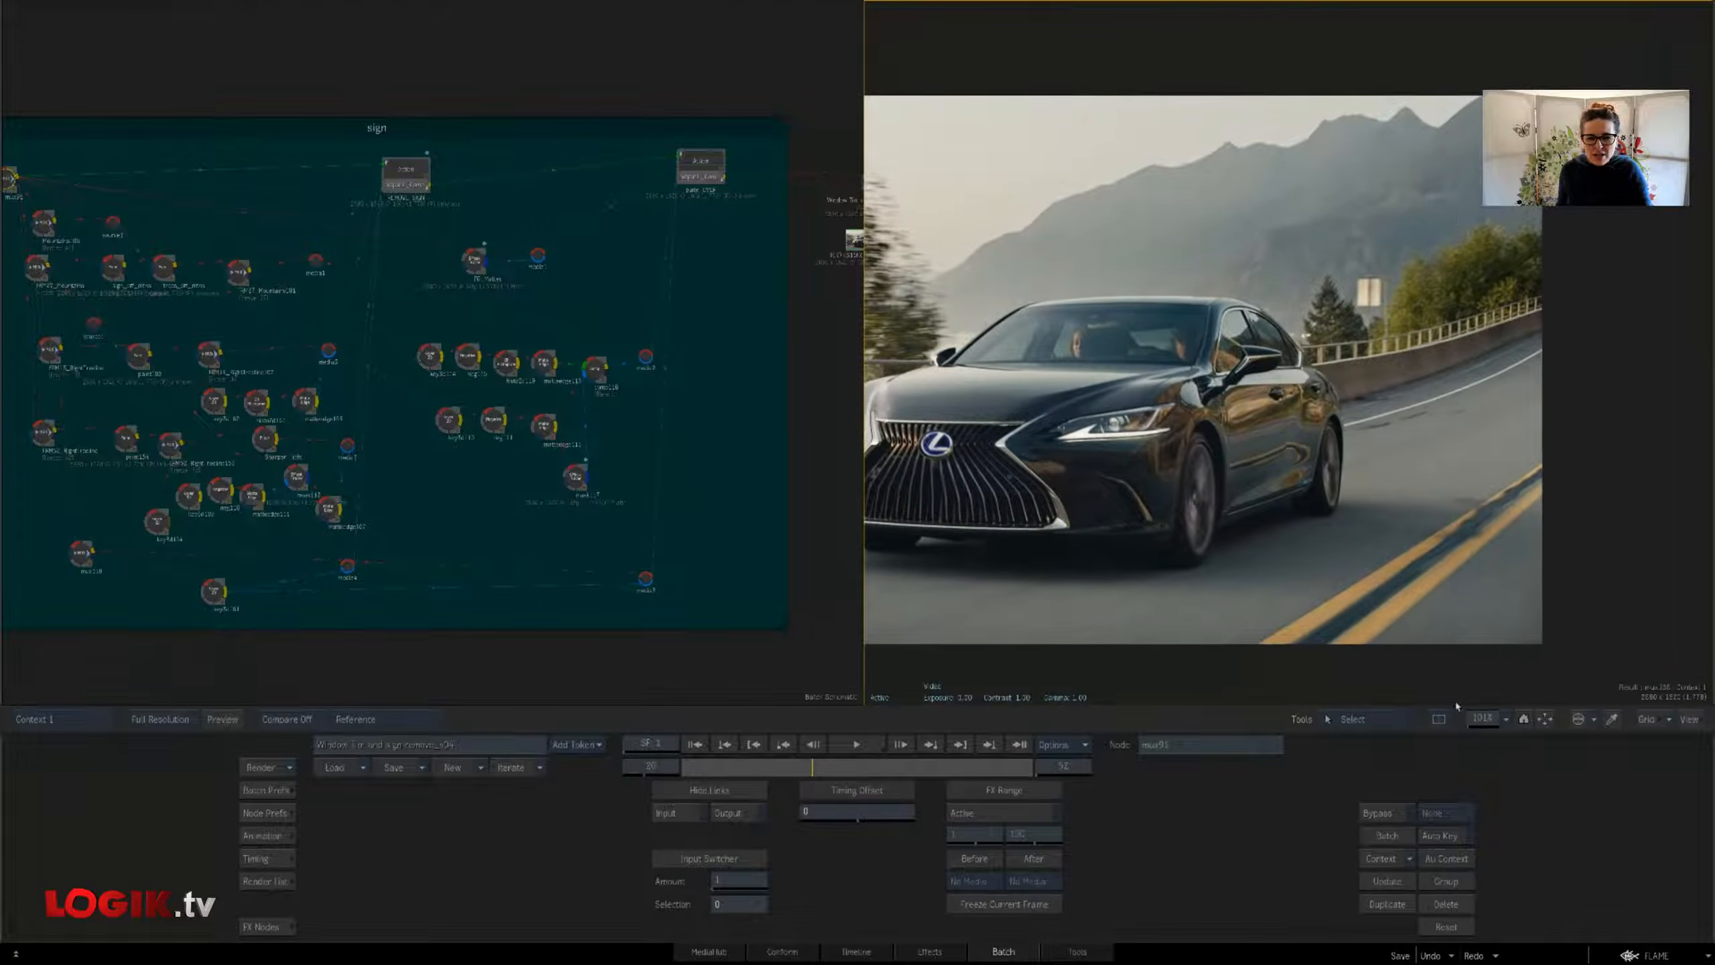
{"action": "left_click_drag", "start_coordinate": [1471, 642], "coordinate": [1497, 622]}
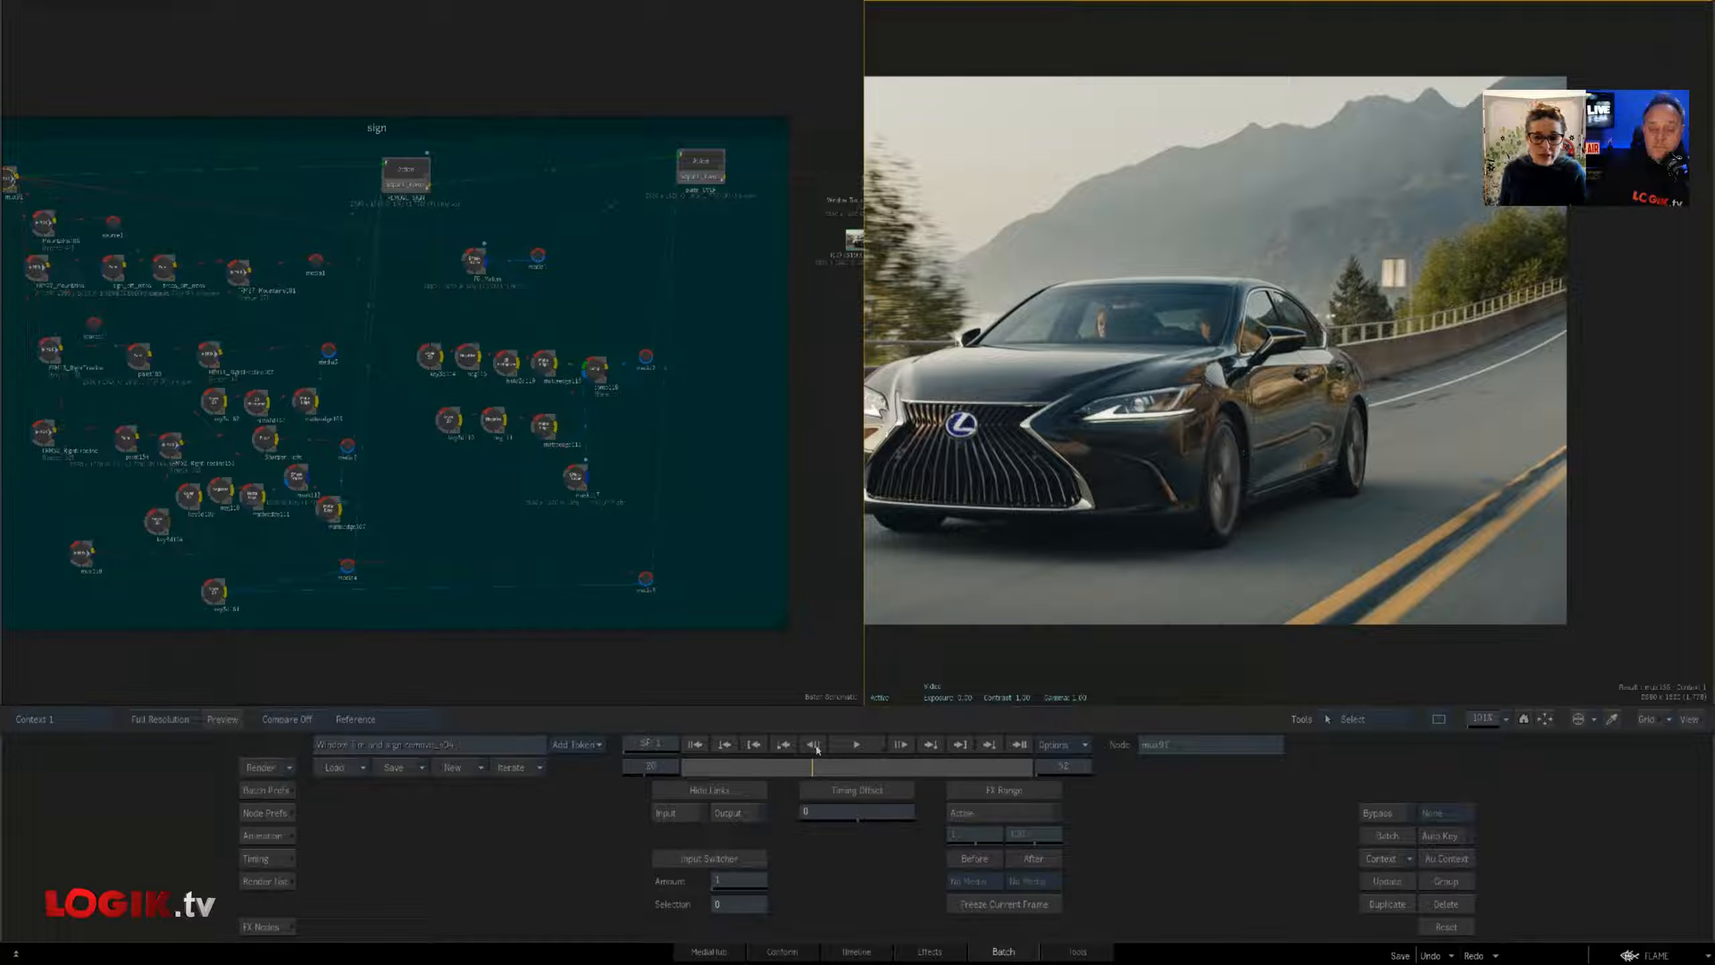
{"action": "mouse_move", "coordinate": [813, 765]}
{"action": "left_mouse_down"}
{"action": "mouse_move", "coordinate": [768, 767]}
{"action": "mouse_move", "coordinate": [925, 740]}
{"action": "mouse_move", "coordinate": [777, 766]}
{"action": "left_mouse_up"}
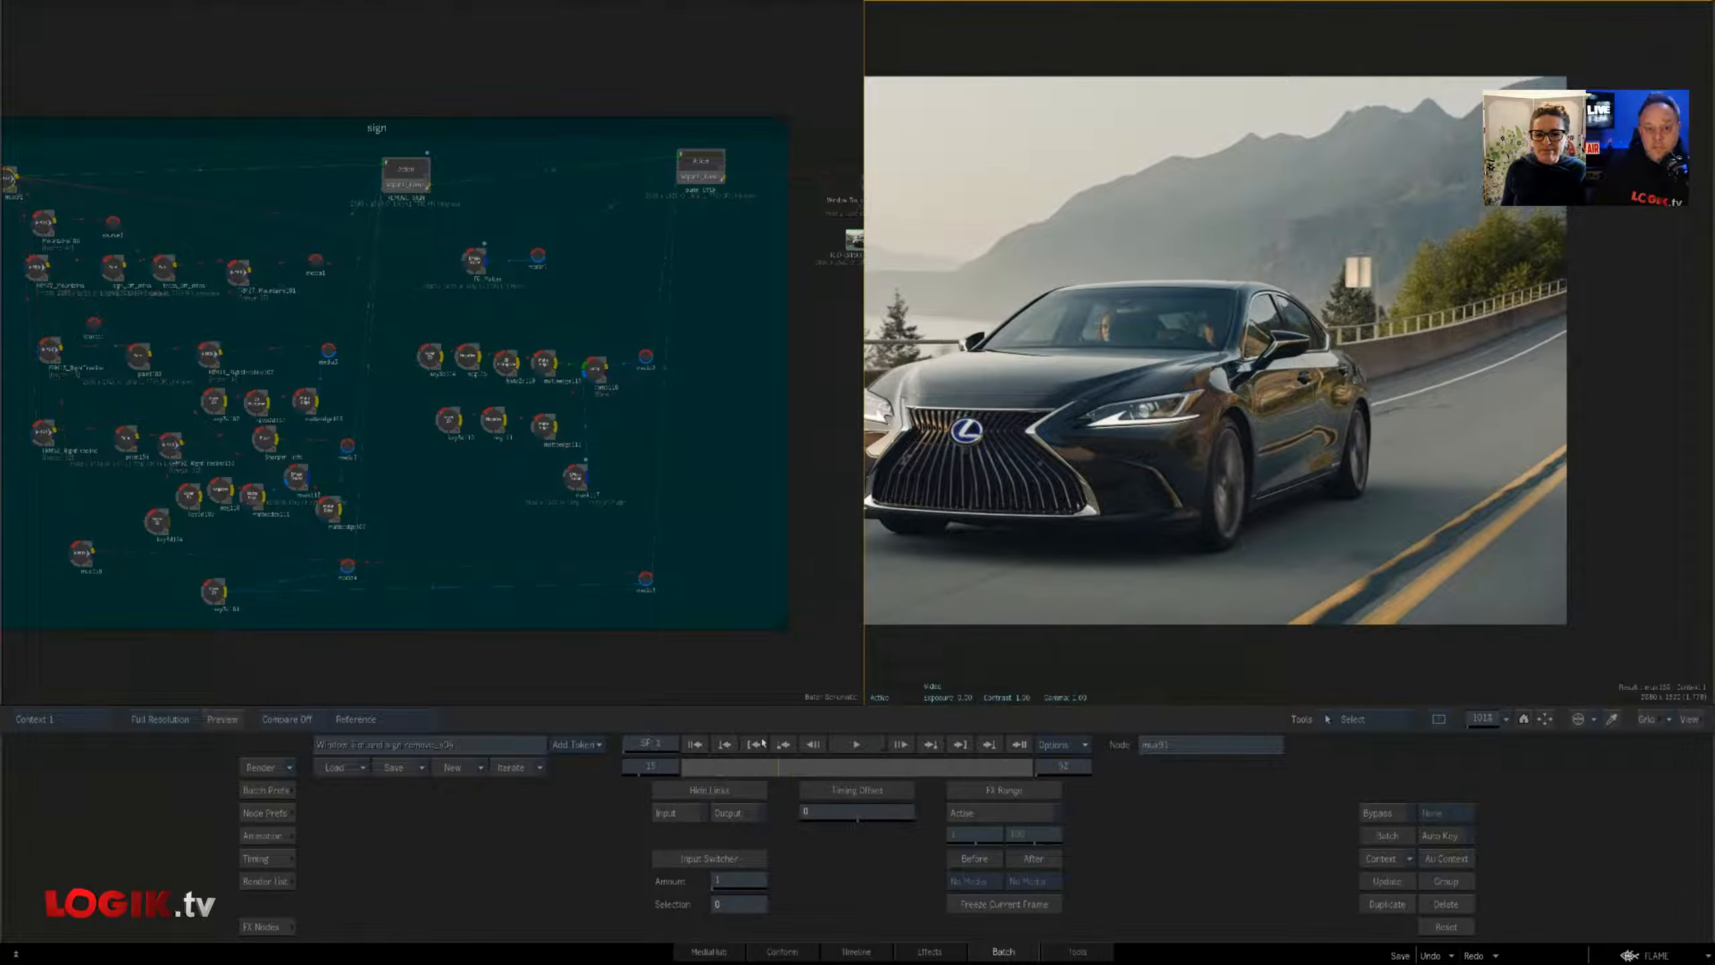
{"action": "left_click_drag", "start_coordinate": [1012, 536], "coordinate": [1139, 528]}
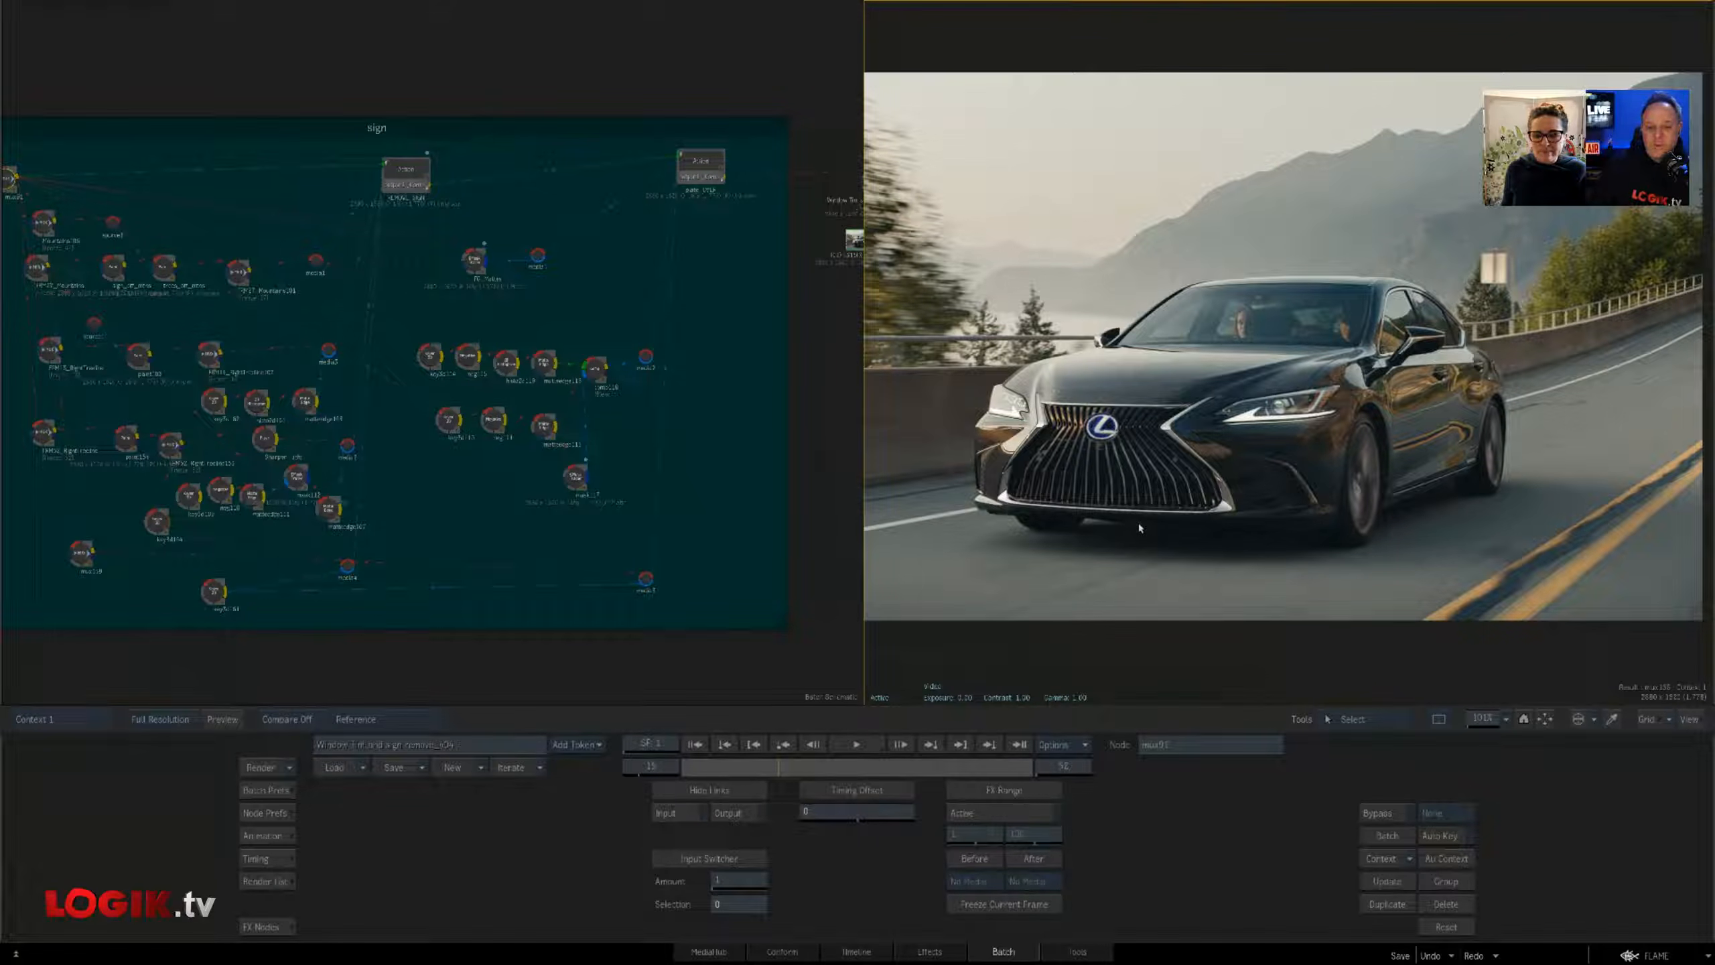
{"action": "left_click_drag", "start_coordinate": [859, 679], "coordinate": [753, 686]}
{"action": "left_click_drag", "start_coordinate": [892, 655], "coordinate": [955, 637]}
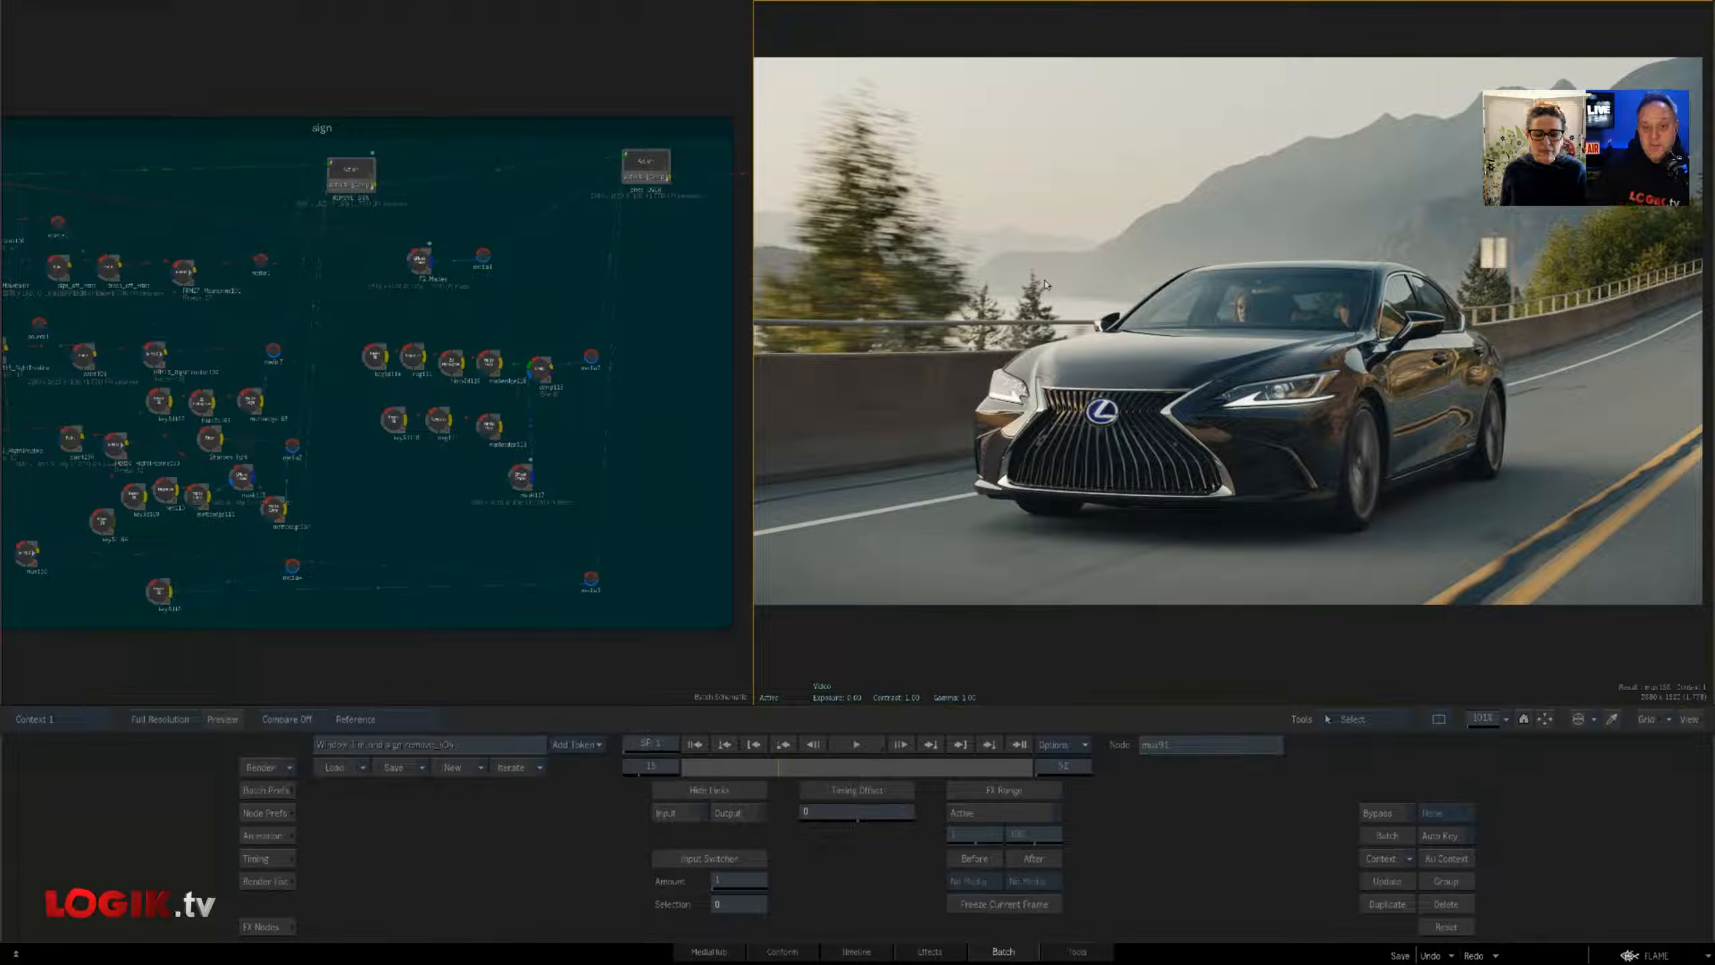
{"action": "mouse_move", "coordinate": [0, 414]}
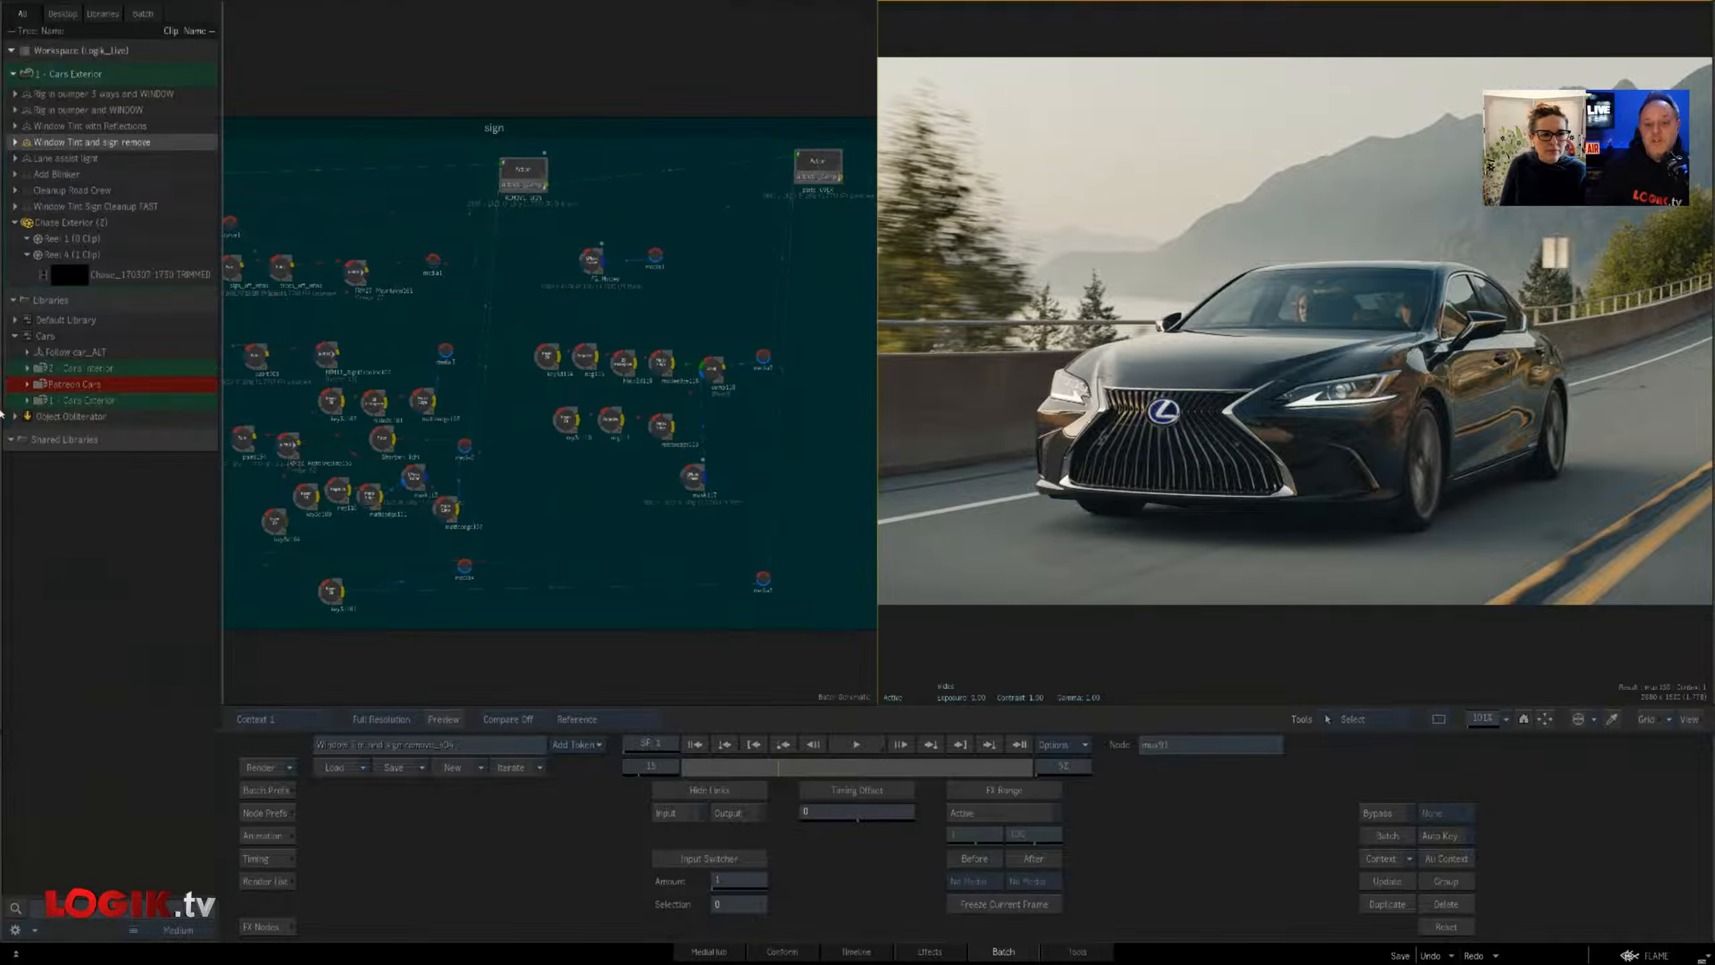
{"action": "double_click", "coordinate": [27, 161]}
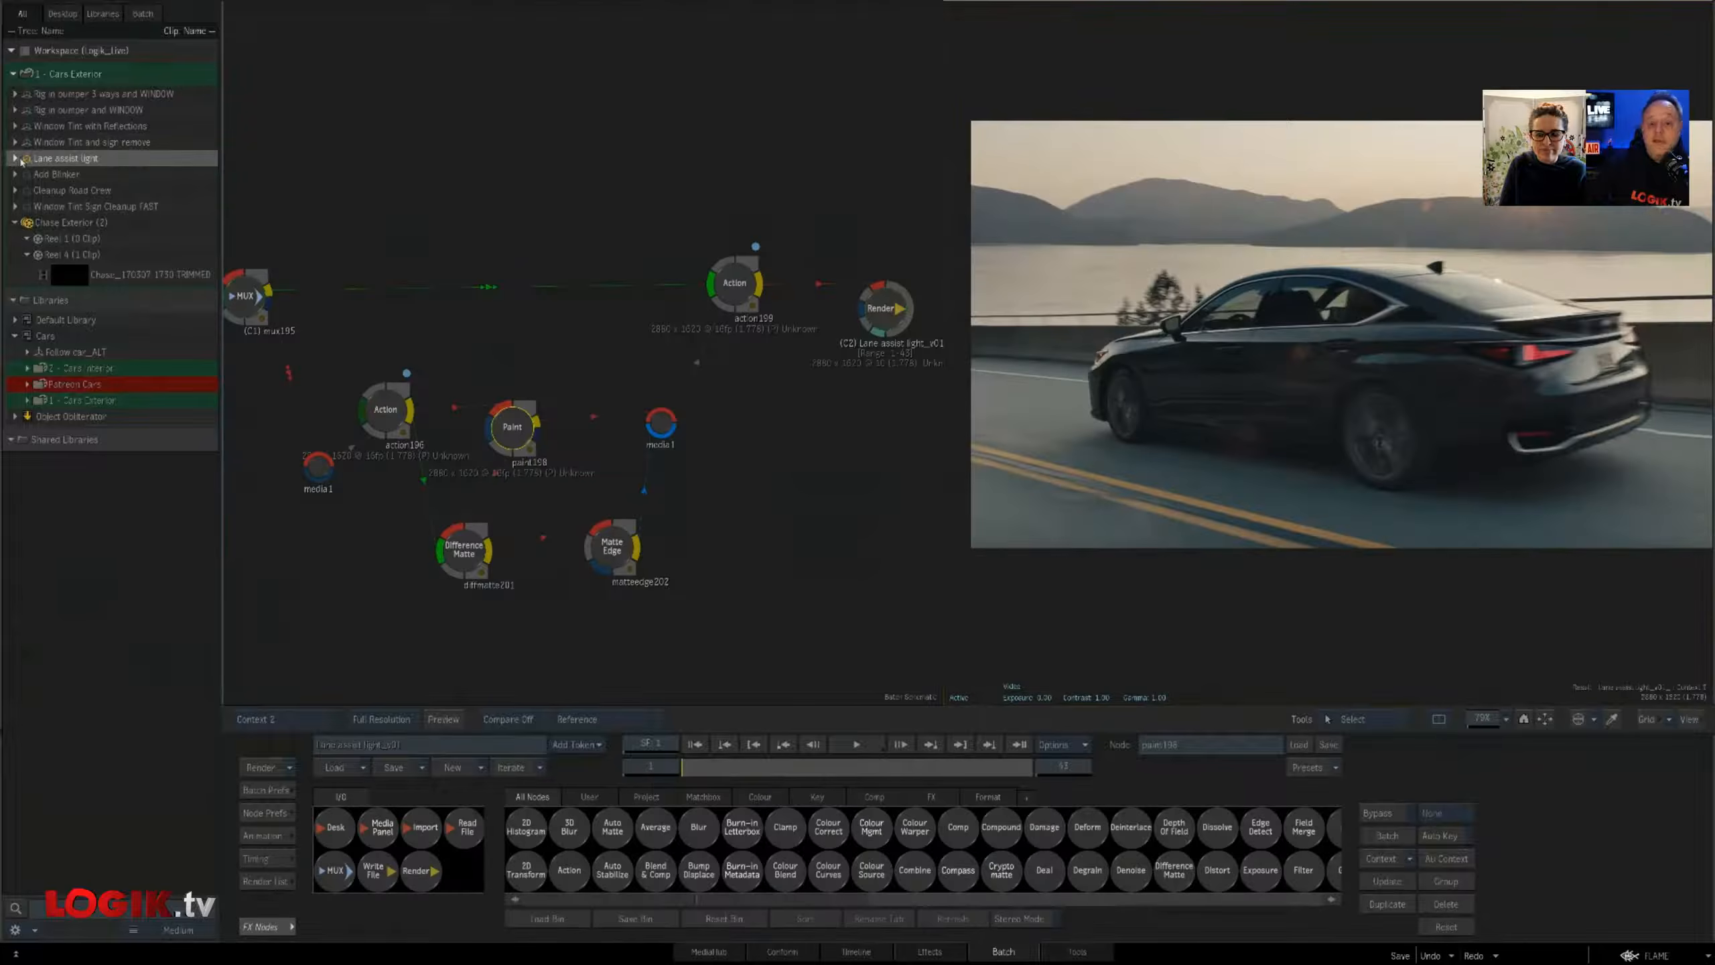
{"action": "double_click", "coordinate": [27, 145]}
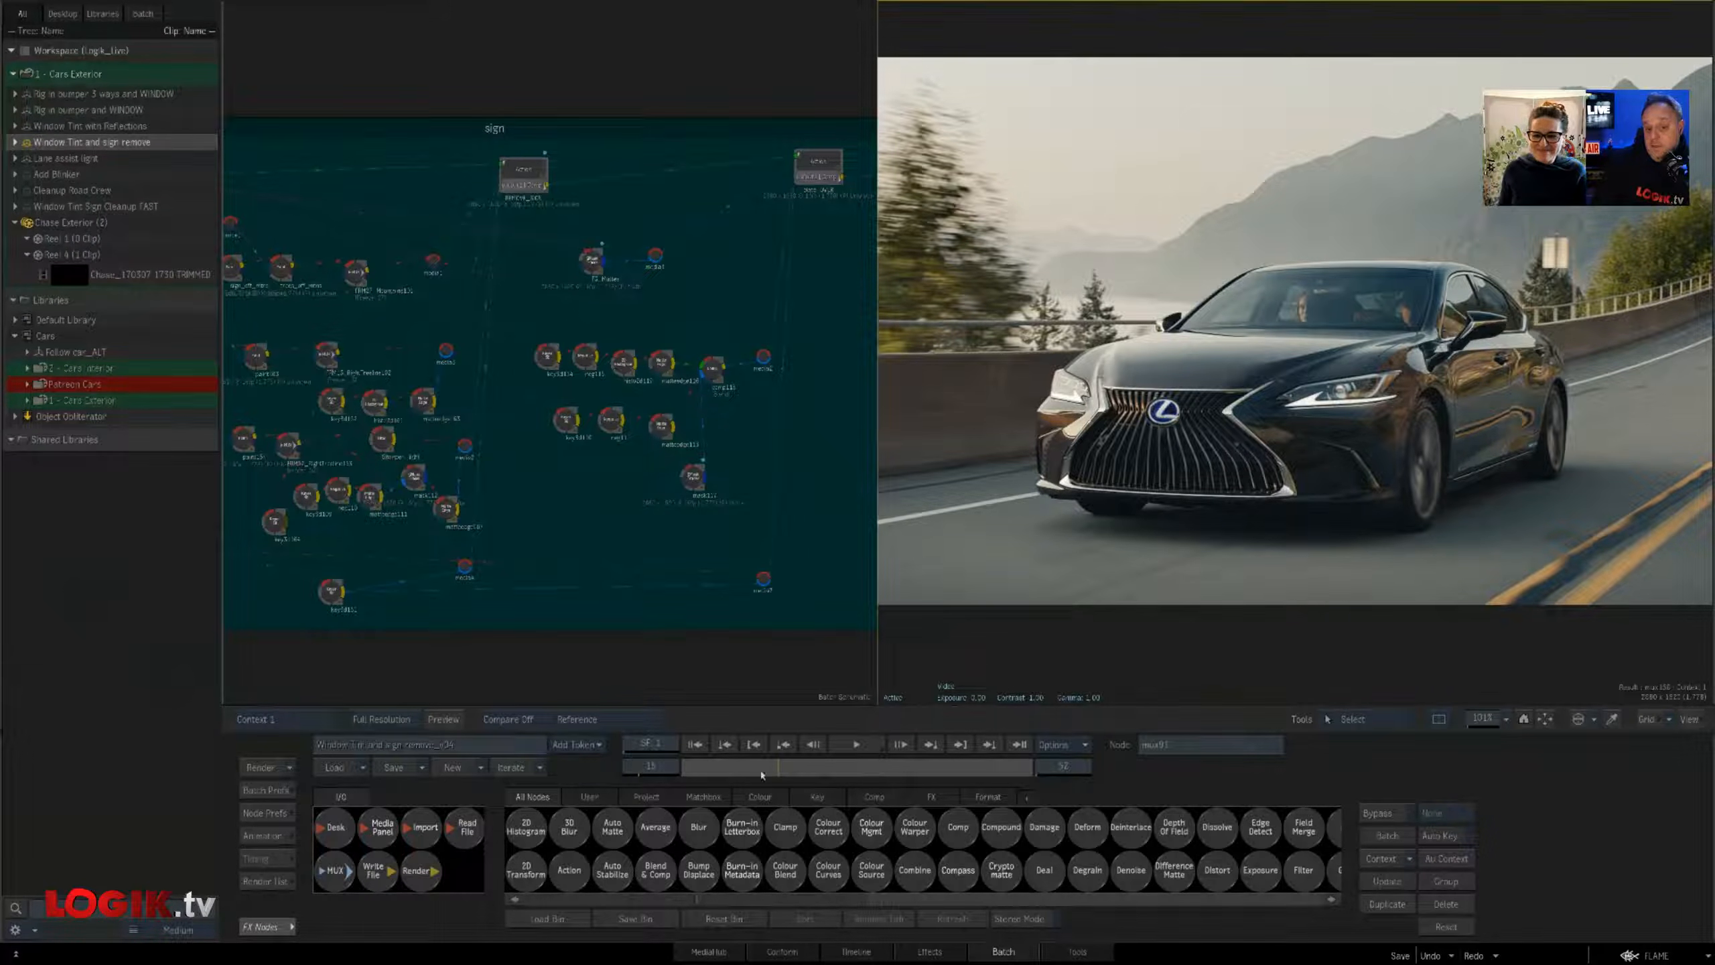
Scrub through the original plate to its first frame and compare Context 1 with the finished result in Context 2
{"action": "mouse_move", "coordinate": [761, 775]}
{"action": "left_mouse_down"}
{"action": "mouse_move", "coordinate": [618, 799]}
{"action": "mouse_move", "coordinate": [1063, 767]}
{"action": "mouse_move", "coordinate": [672, 798]}
{"action": "mouse_move", "coordinate": [986, 786]}
{"action": "left_mouse_up"}
{"action": "left_click_drag", "start_coordinate": [964, 787], "coordinate": [670, 796]}
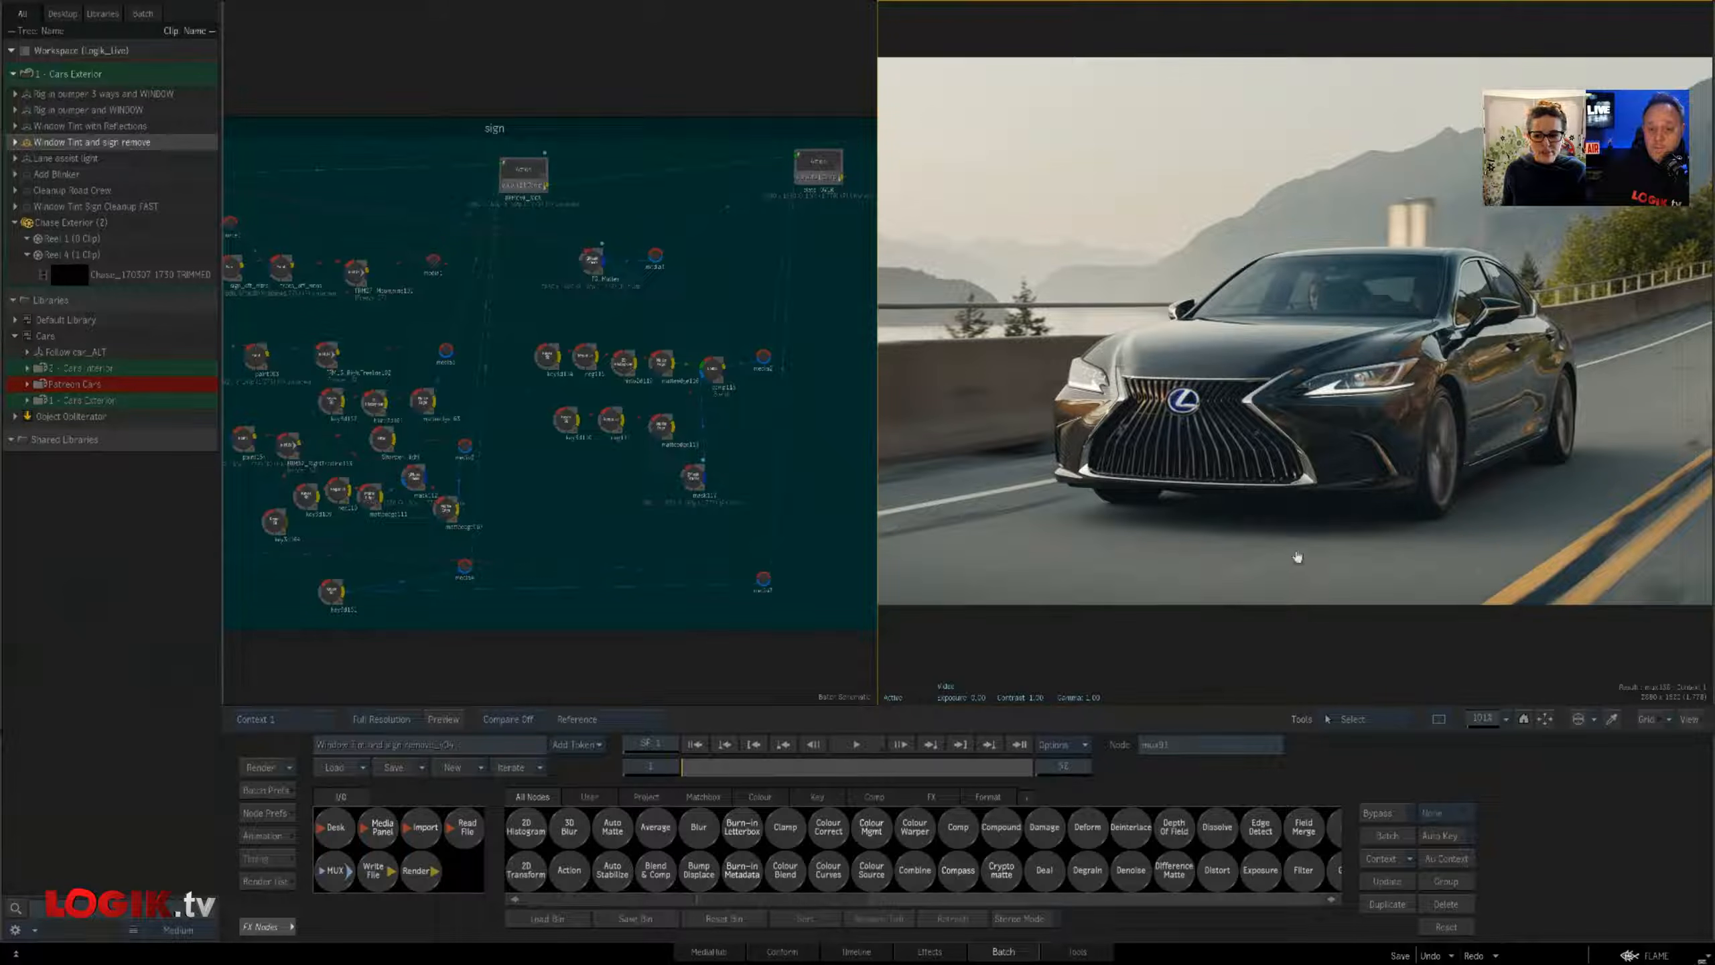
{"action": "key", "text": "2"}
{"action": "key", "text": "1"}
{"action": "key", "text": "2"}
{"action": "left_click_drag", "start_coordinate": [1297, 555], "coordinate": [1247, 529]}
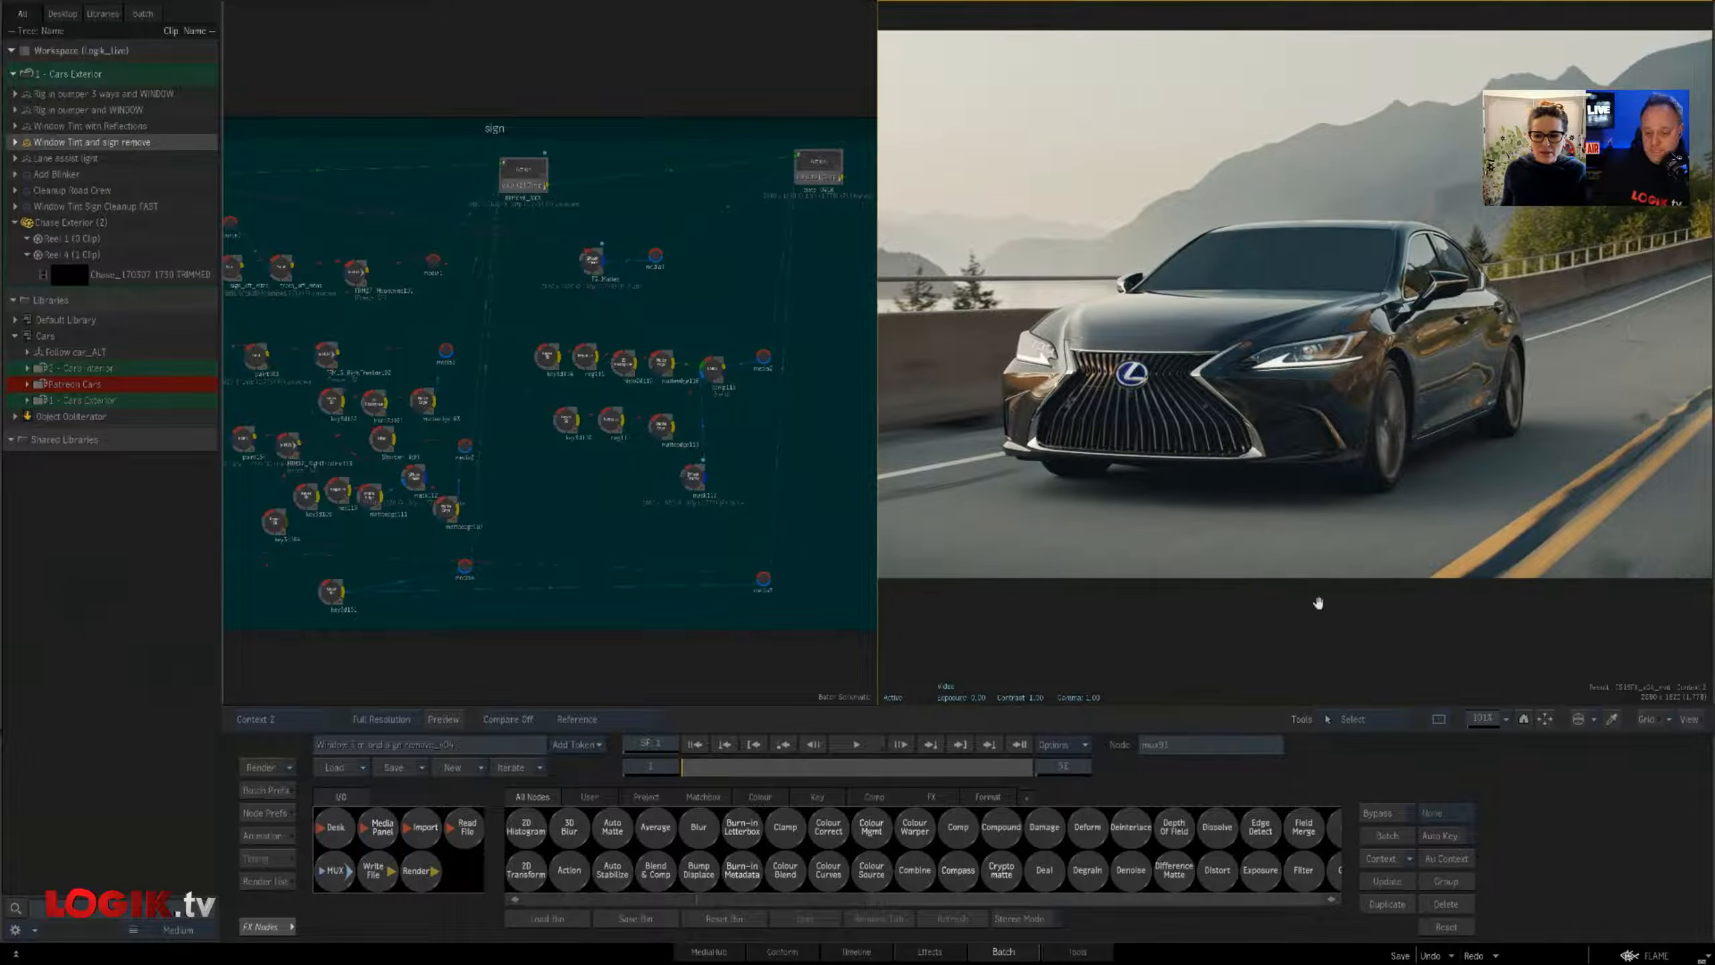
{"action": "left_click_drag", "start_coordinate": [1490, 718], "coordinate": [1474, 719]}
{"action": "left_click_drag", "start_coordinate": [1235, 578], "coordinate": [1316, 599]}
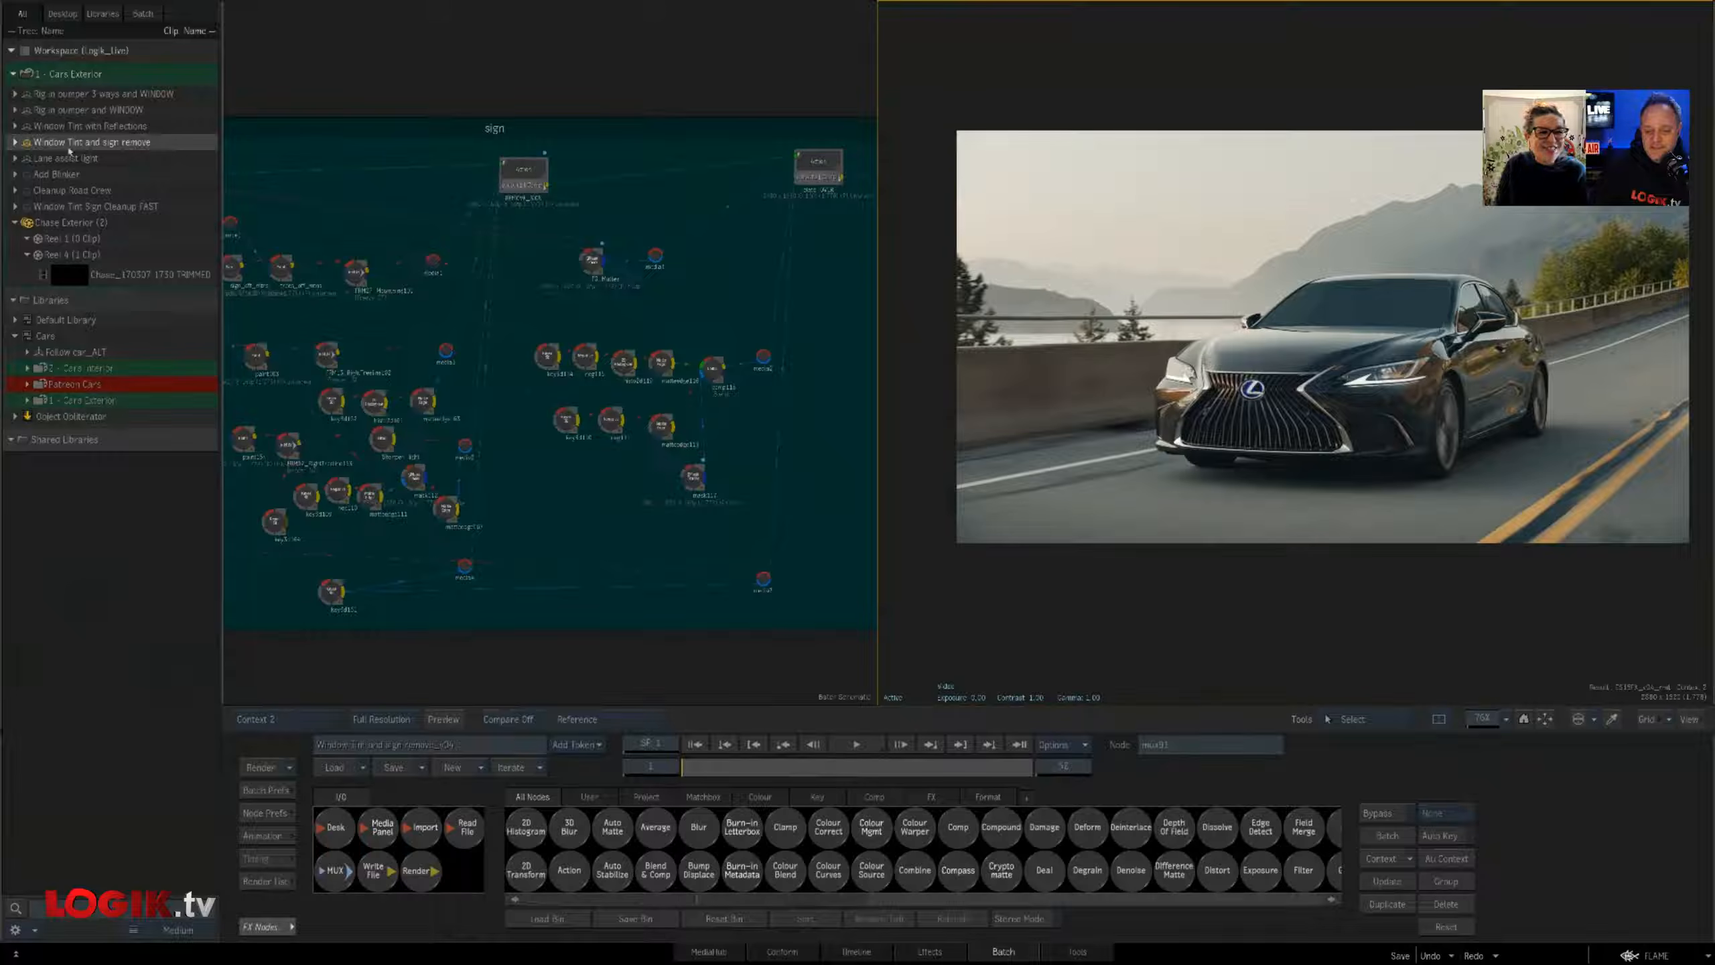
Open the Lane assist light batch, display its original plate from Context 1 and play the shot framed on the car
{"action": "left_click", "coordinate": [28, 163]}
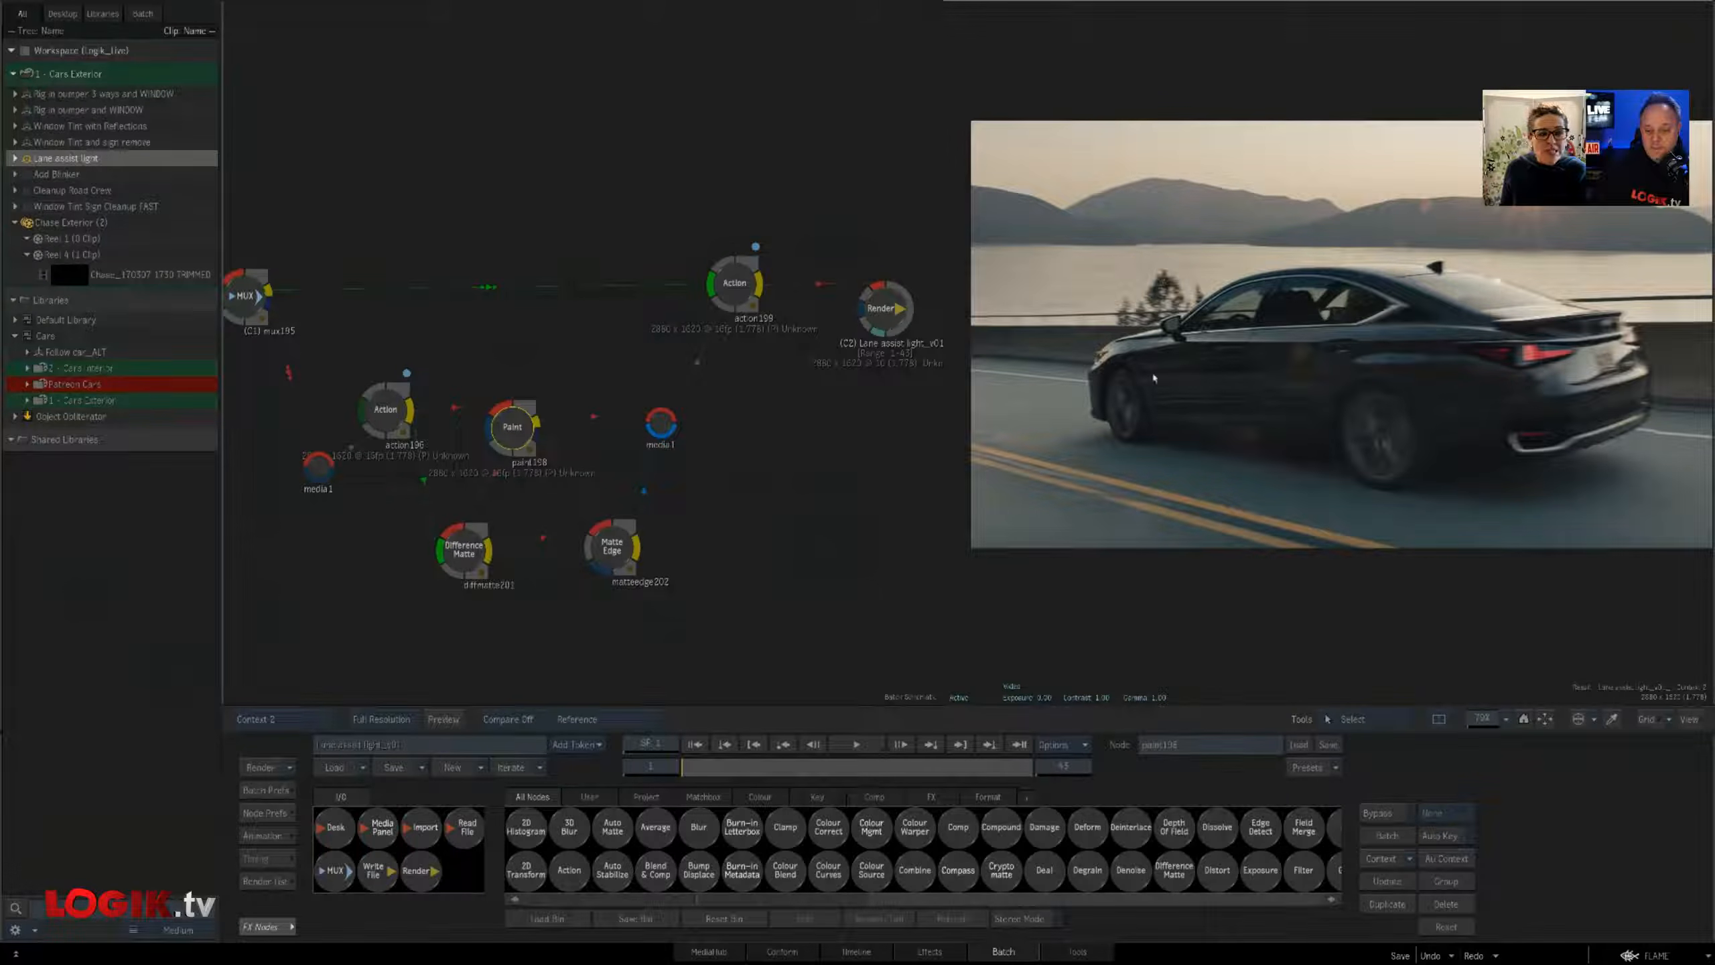
{"action": "key", "text": "1"}
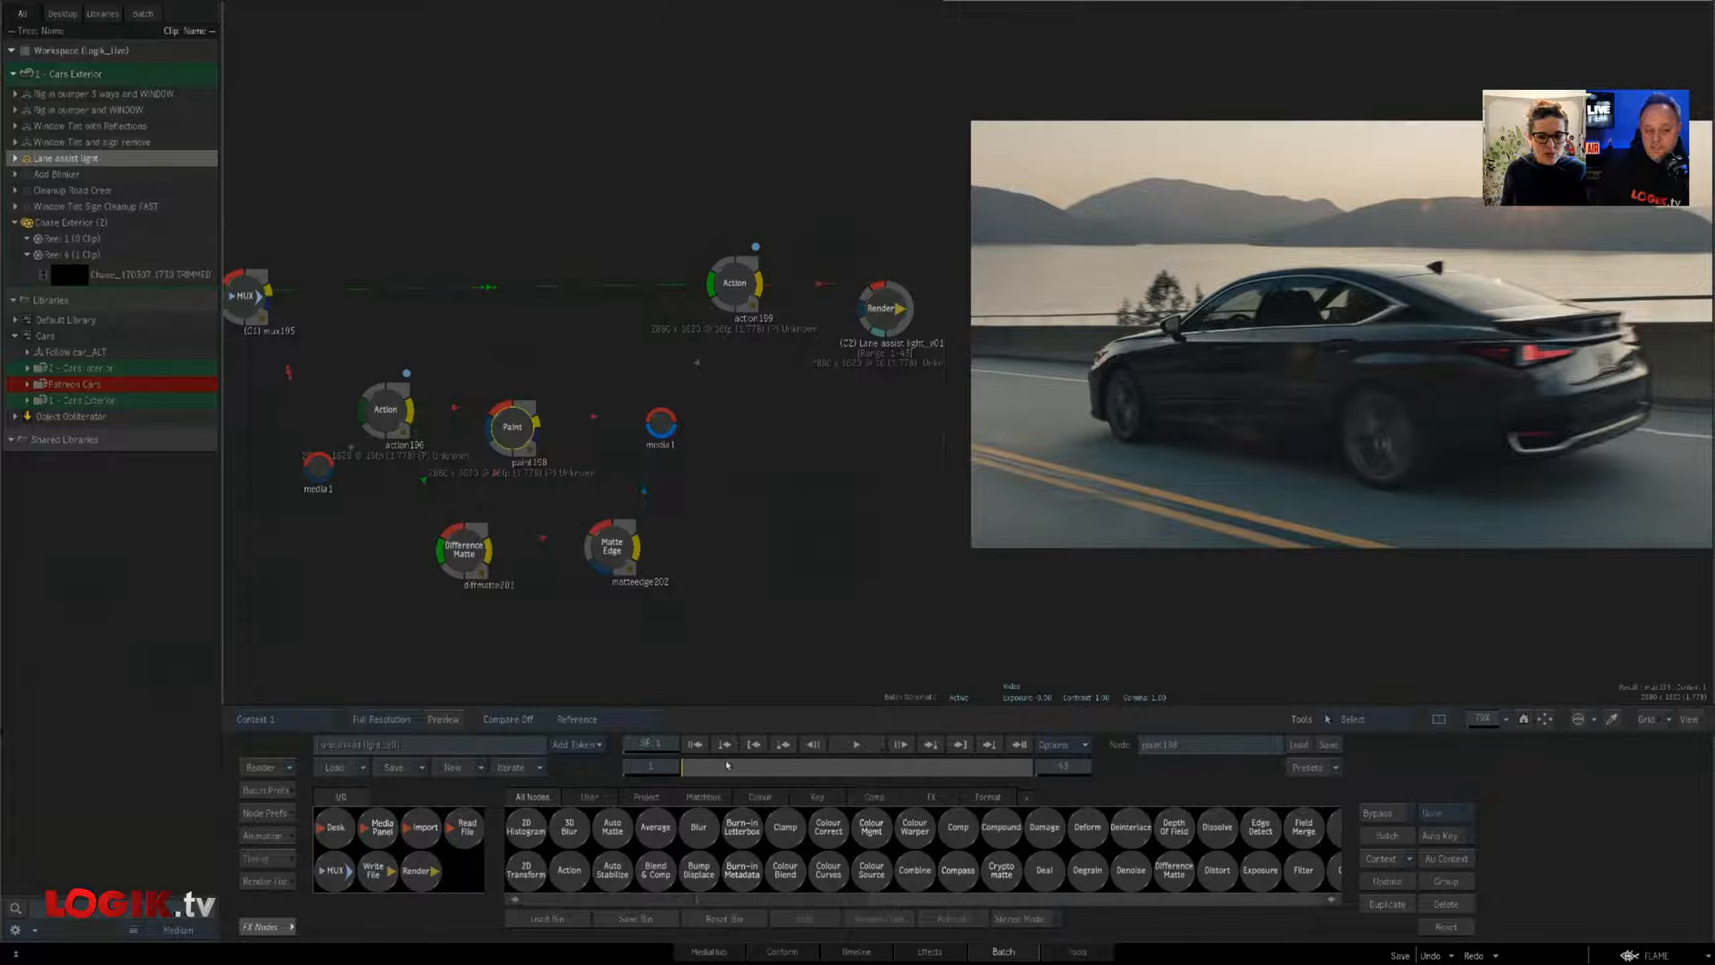
{"action": "left_click", "coordinate": [748, 767]}
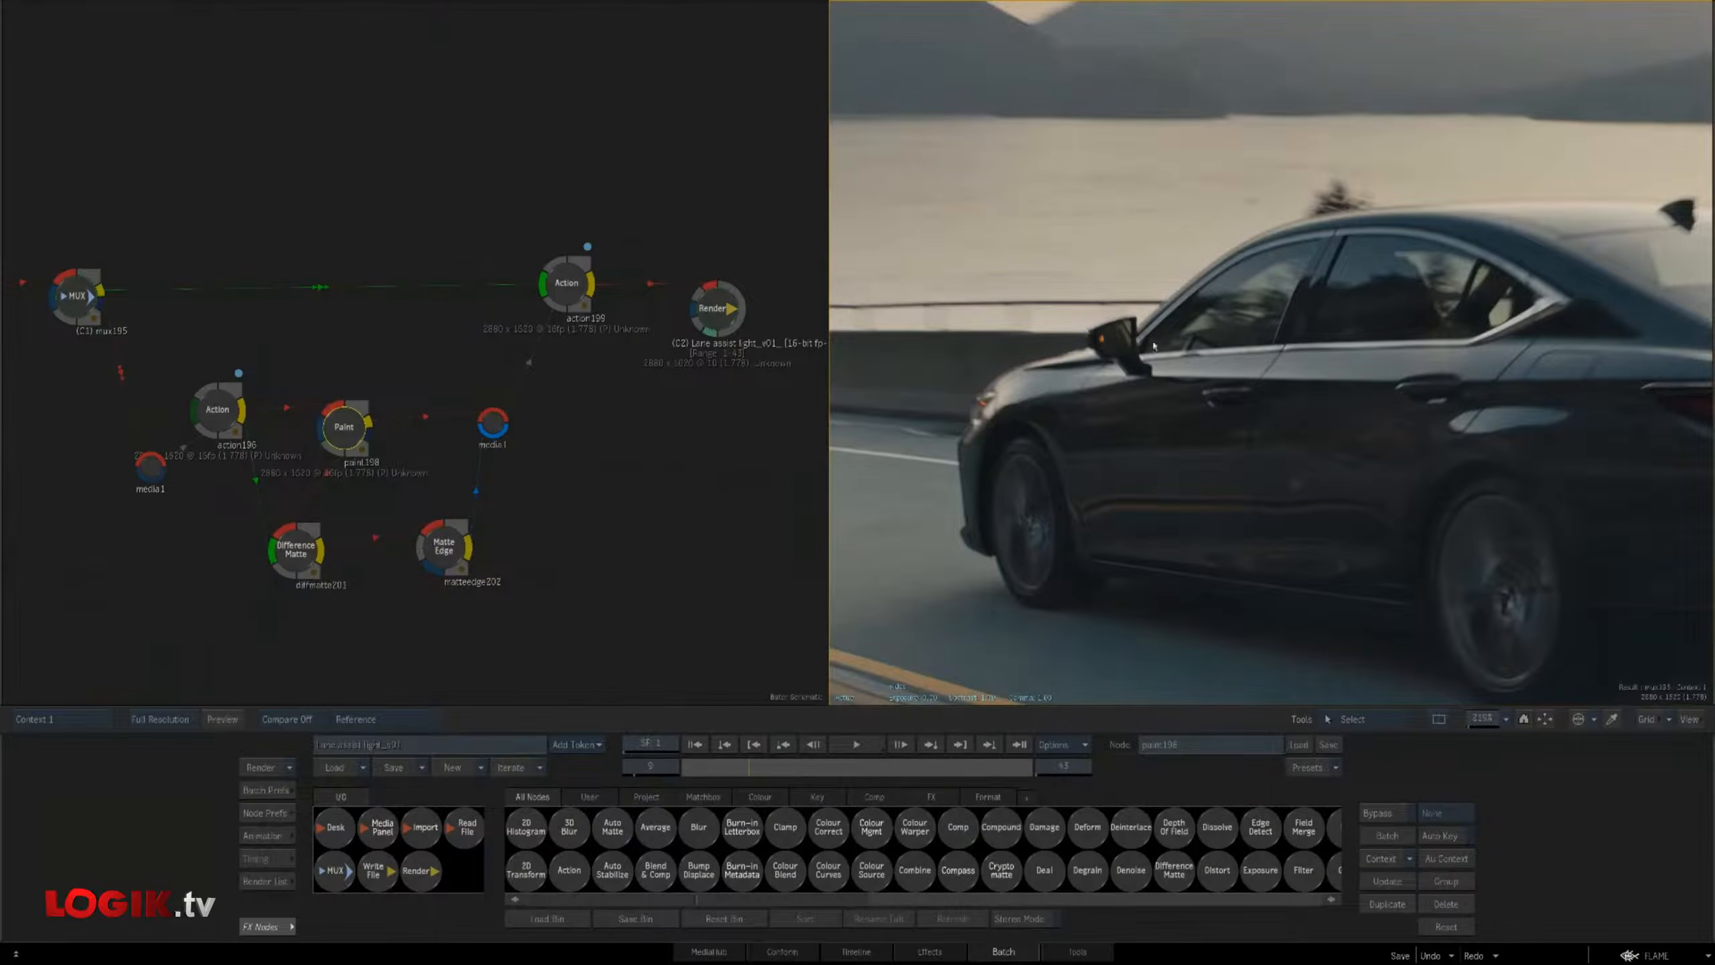
{"action": "mouse_move", "coordinate": [777, 769]}
{"action": "left_mouse_down"}
{"action": "mouse_move", "coordinate": [1058, 777]}
{"action": "mouse_move", "coordinate": [686, 763]}
{"action": "mouse_move", "coordinate": [983, 748]}
{"action": "mouse_move", "coordinate": [692, 744]}
{"action": "left_mouse_up"}
{"action": "left_click", "coordinate": [850, 744]}
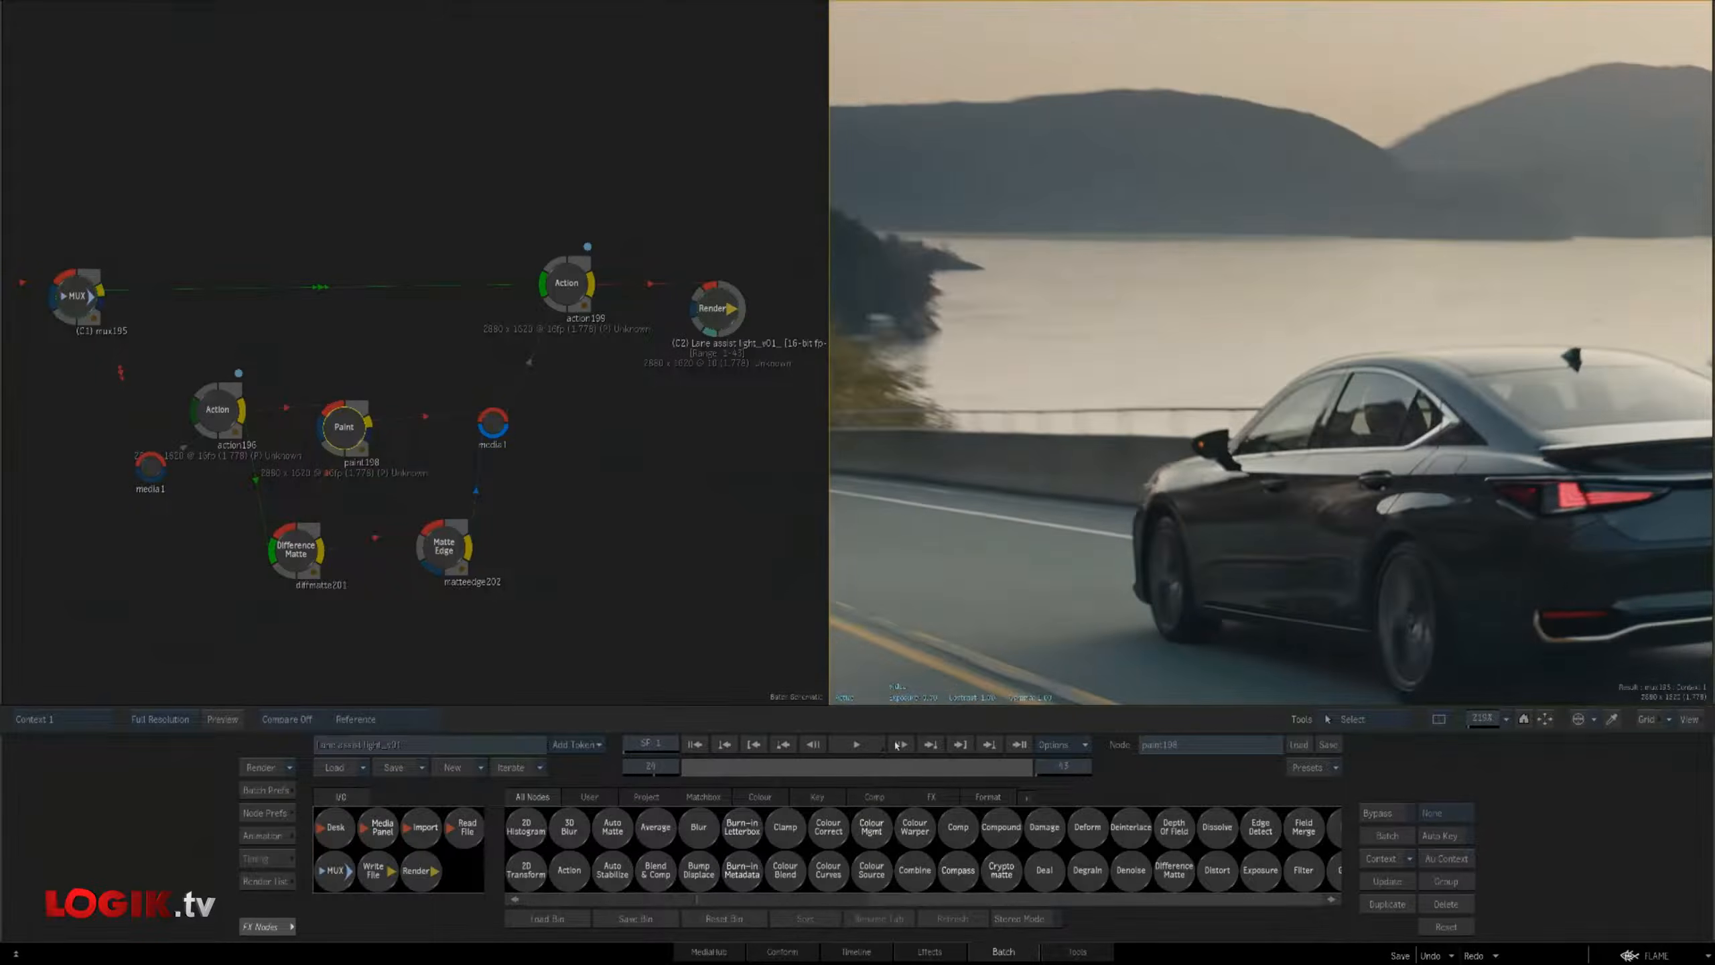
{"action": "left_click_drag", "start_coordinate": [845, 742], "coordinate": [749, 744]}
Examine the output of the Action node before the Paint node around the car's side mirror, then show the Context 2 result
{"action": "left_click", "coordinate": [218, 410]}
{"action": "key", "text": "F4"}
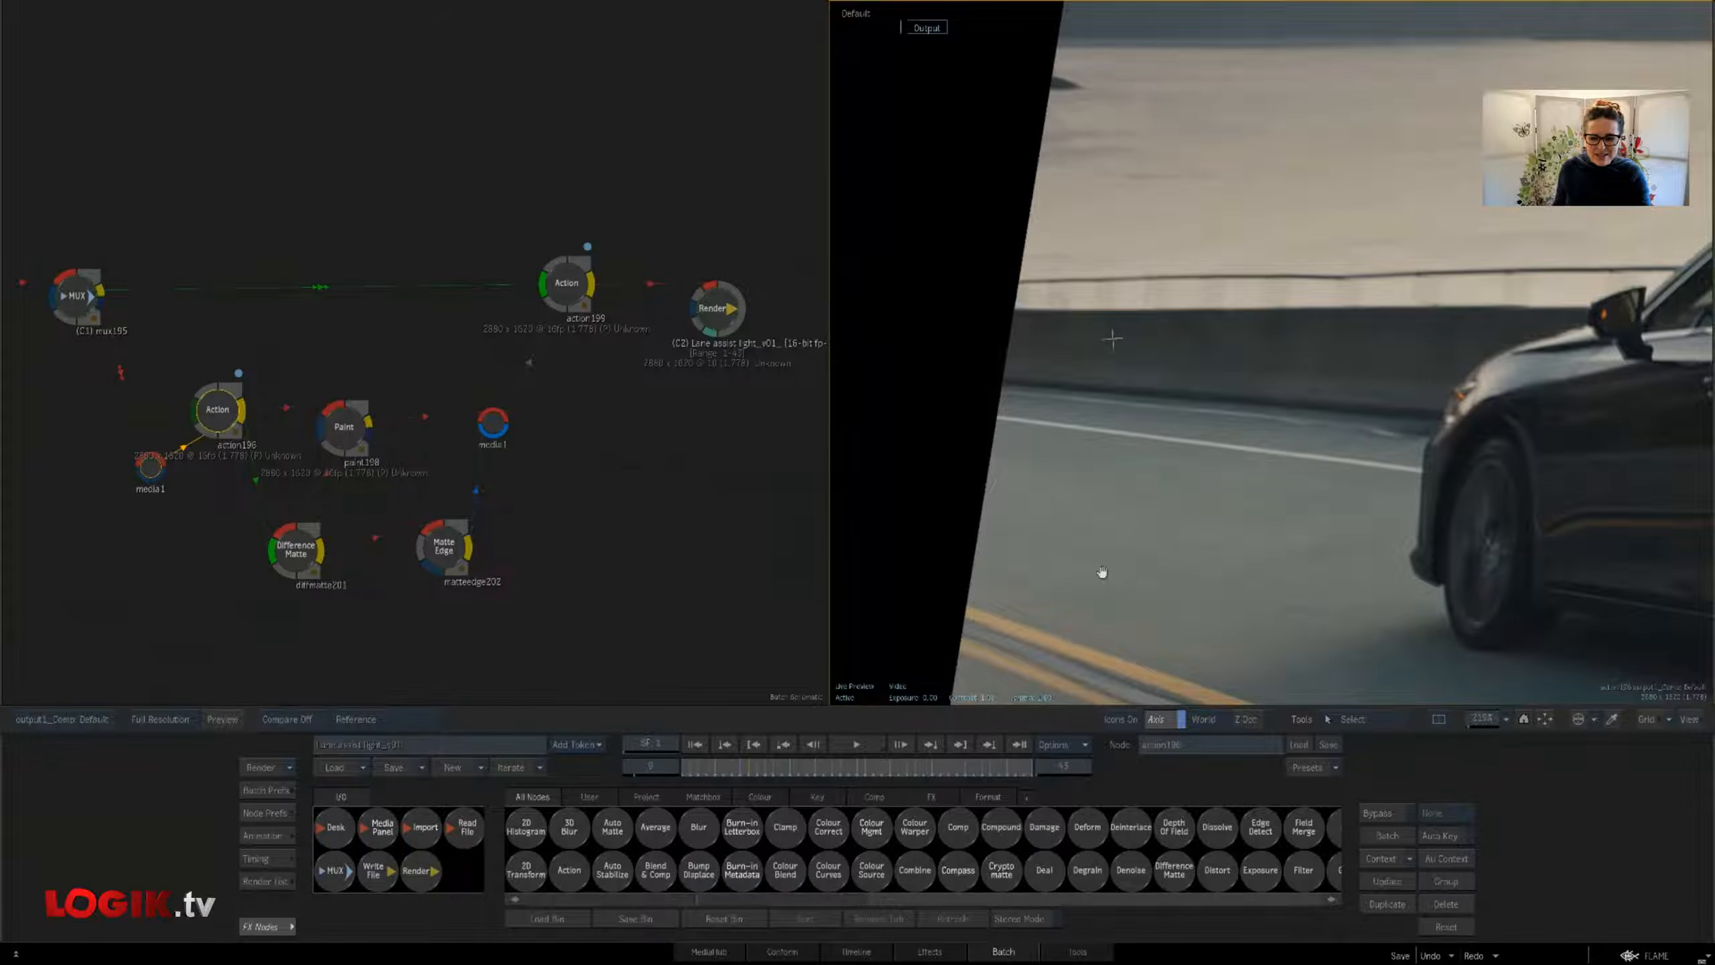
{"action": "left_click_drag", "start_coordinate": [1102, 572], "coordinate": [786, 473]}
{"action": "mouse_move", "coordinate": [769, 765]}
{"action": "left_mouse_down"}
{"action": "mouse_move", "coordinate": [903, 762]}
{"action": "mouse_move", "coordinate": [756, 763]}
{"action": "left_mouse_up"}
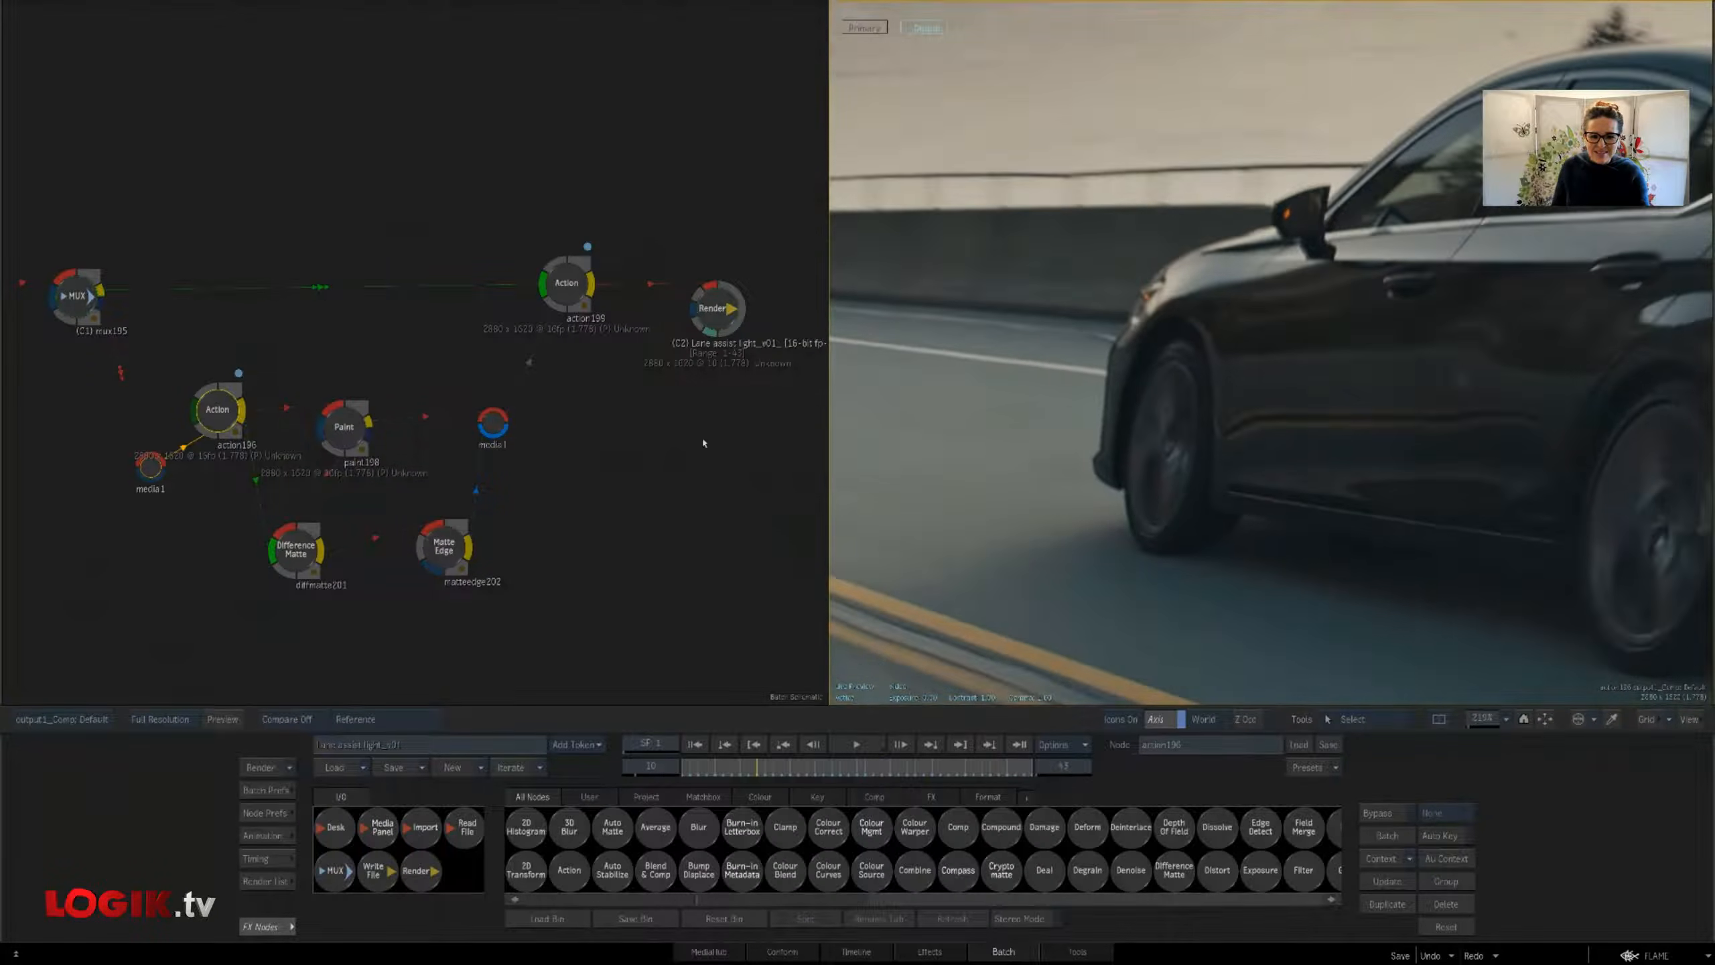
{"action": "key", "text": "2"}
{"action": "left_click_drag", "start_coordinate": [985, 501], "coordinate": [1240, 505]}
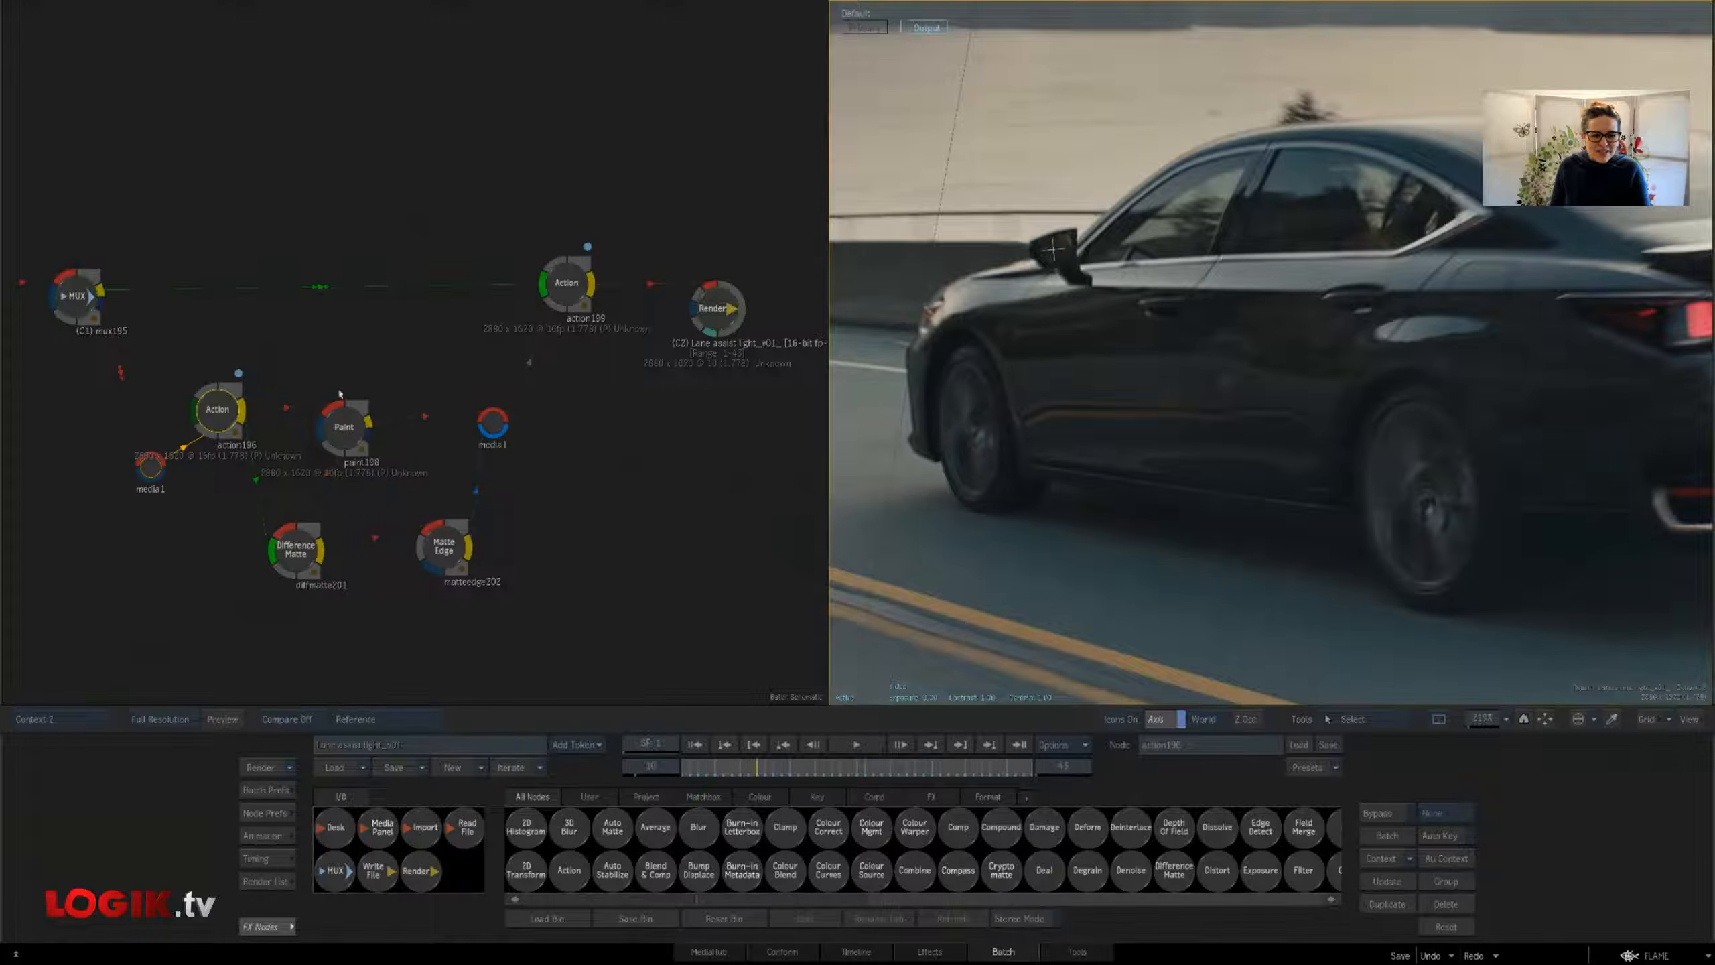
Check the Paint node in the Lane assist light setup, then open the Add Blinker batch
{"action": "left_click", "coordinate": [343, 420]}
{"action": "mouse_move", "coordinate": [1, 444]}
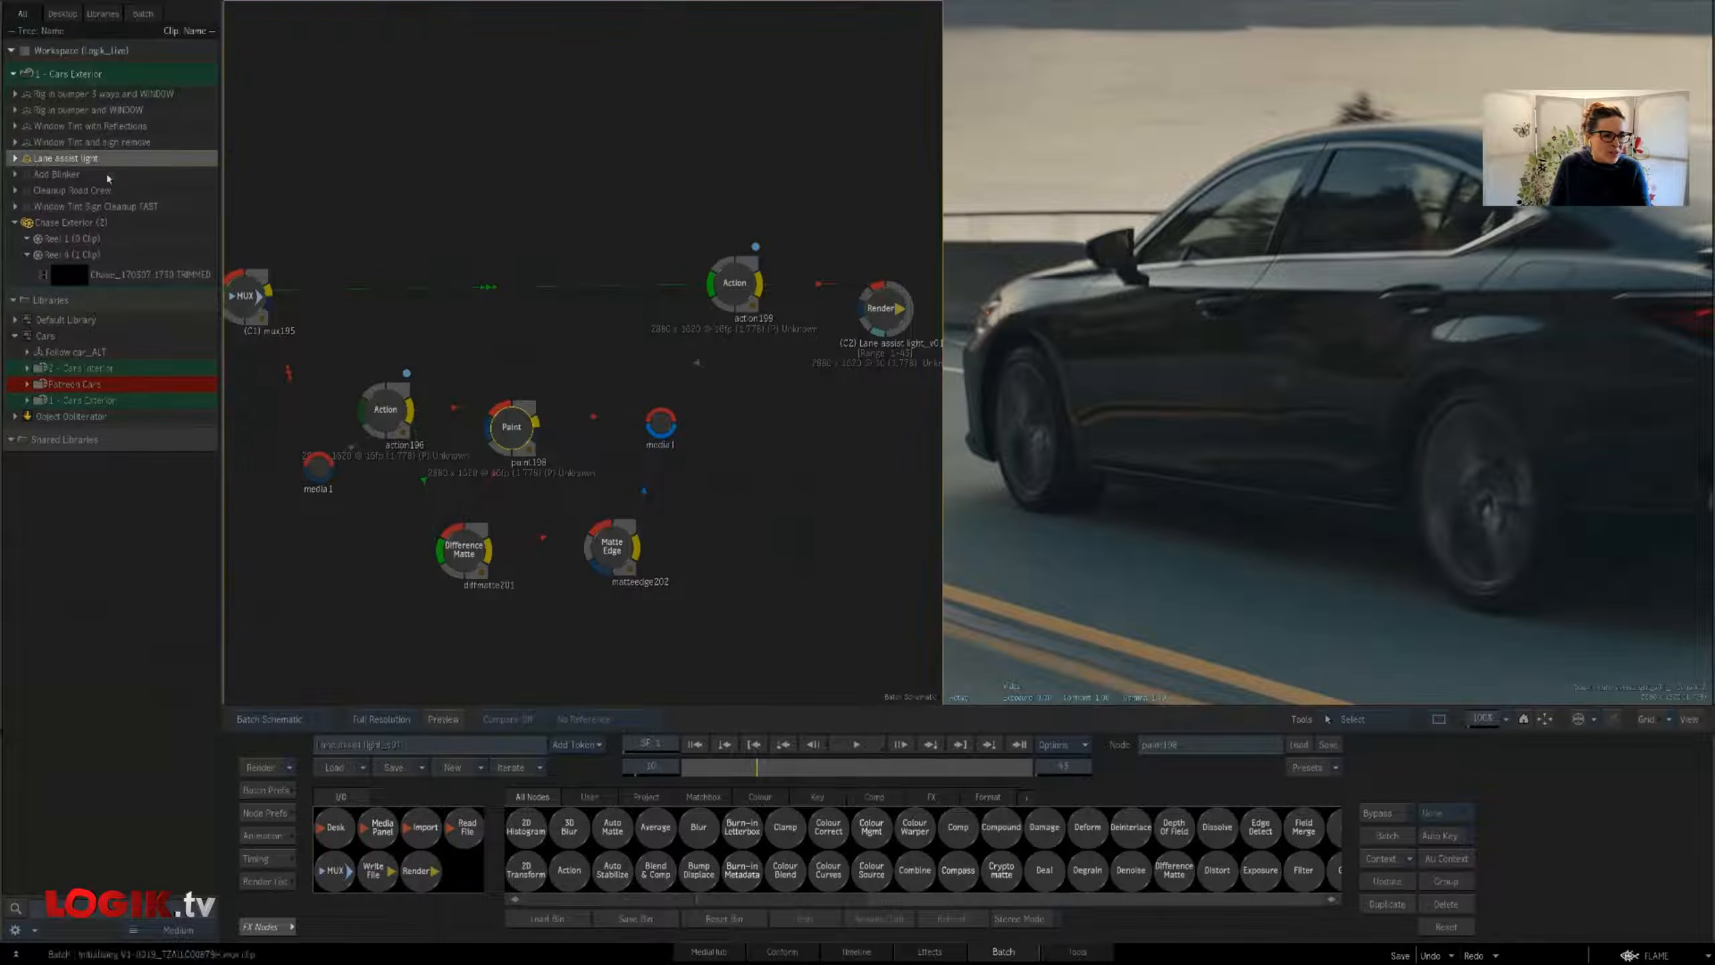
{"action": "left_click", "coordinate": [15, 174]}
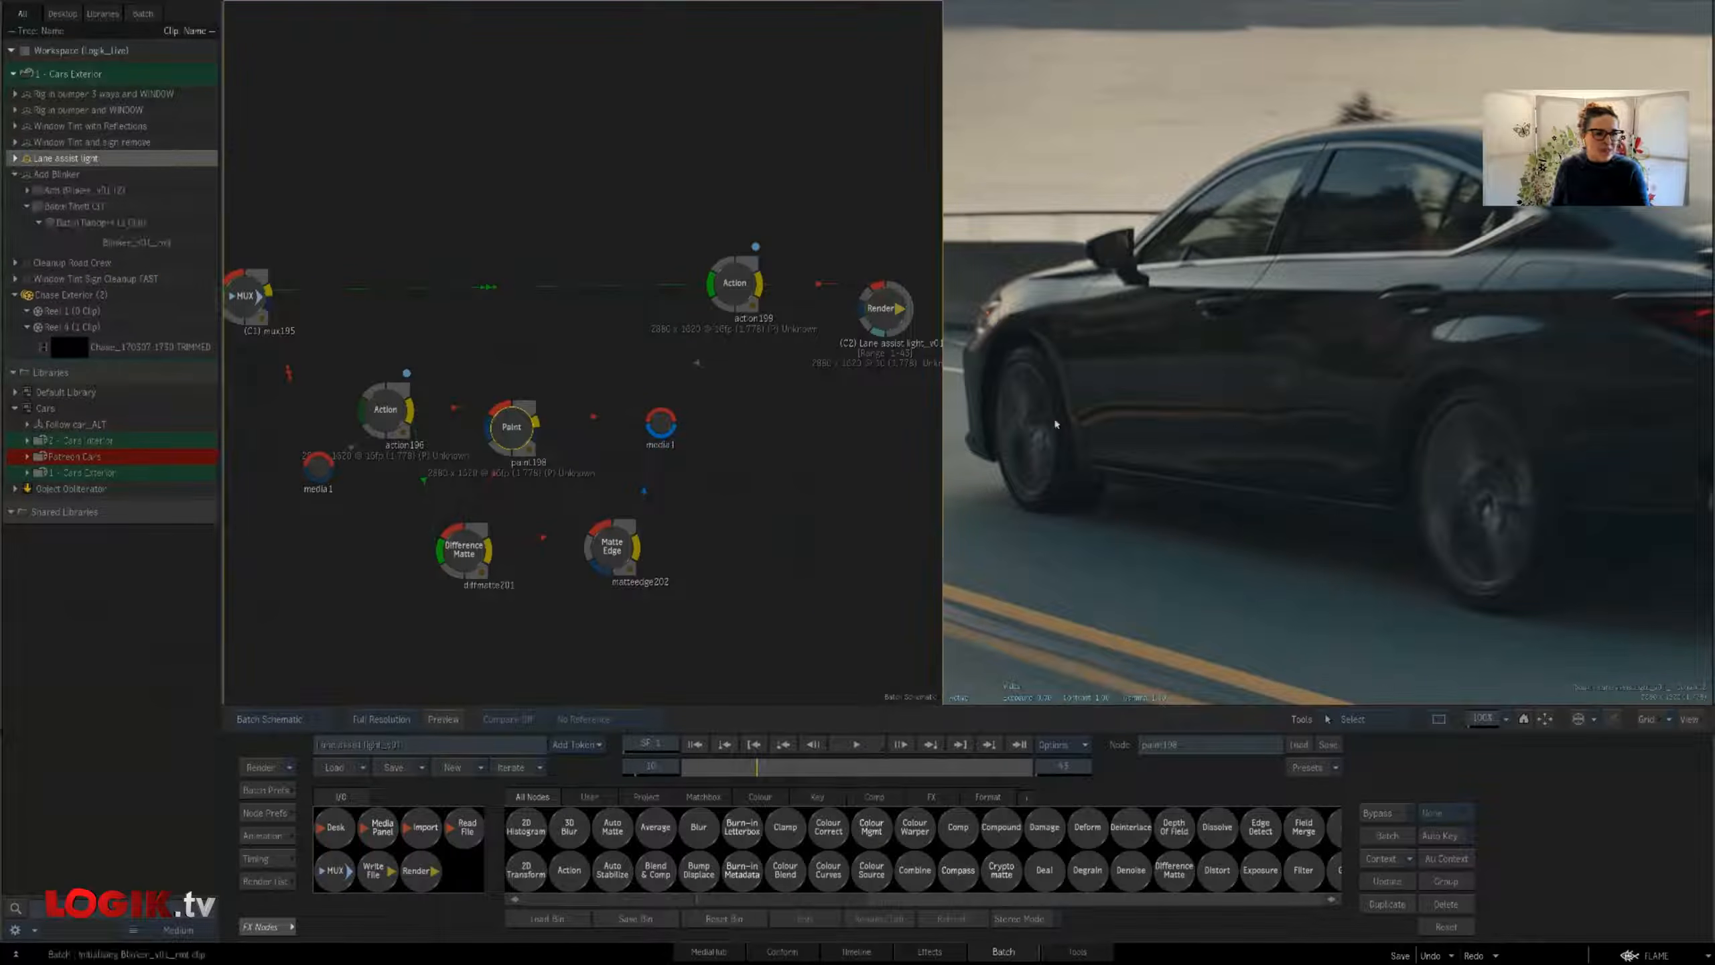
{"action": "double_click", "coordinate": [26, 175]}
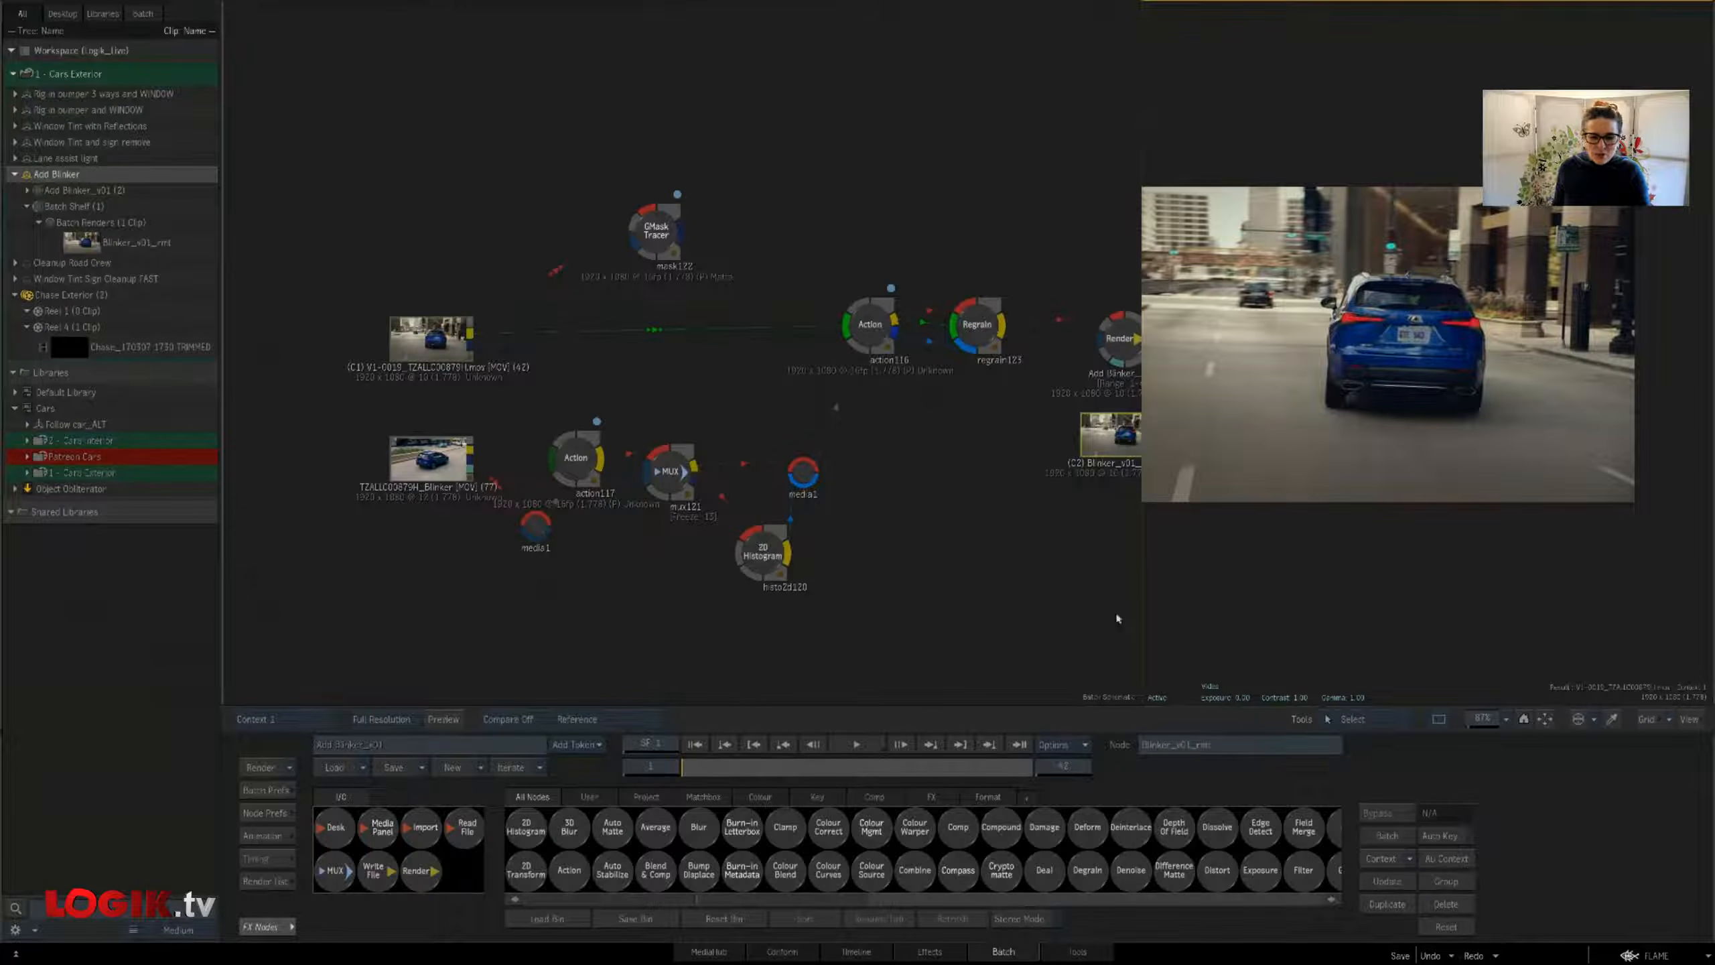
Display the original plate of the blue car from behind, framed closer, and scrub through it back to the first frame
{"action": "left_click", "coordinate": [431, 339]}
{"action": "left_click", "coordinate": [1443, 517]}
{"action": "key", "text": "F4"}
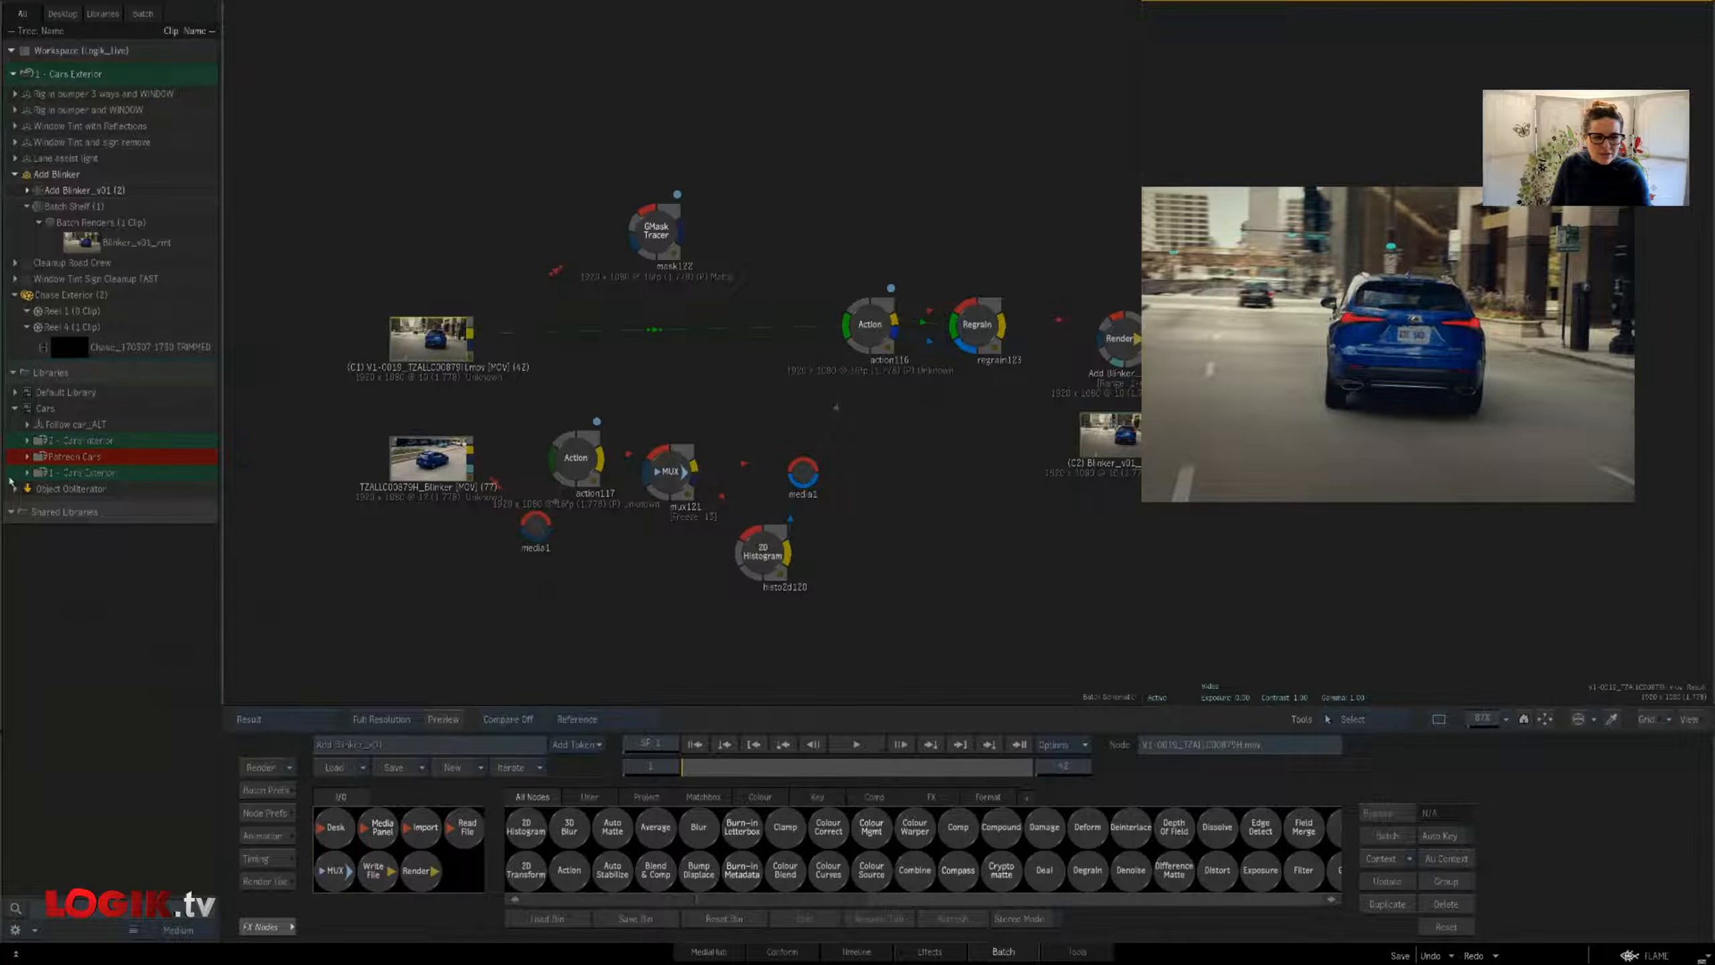
{"action": "mouse_move", "coordinate": [0, 404]}
{"action": "left_click", "coordinate": [278, 340]}
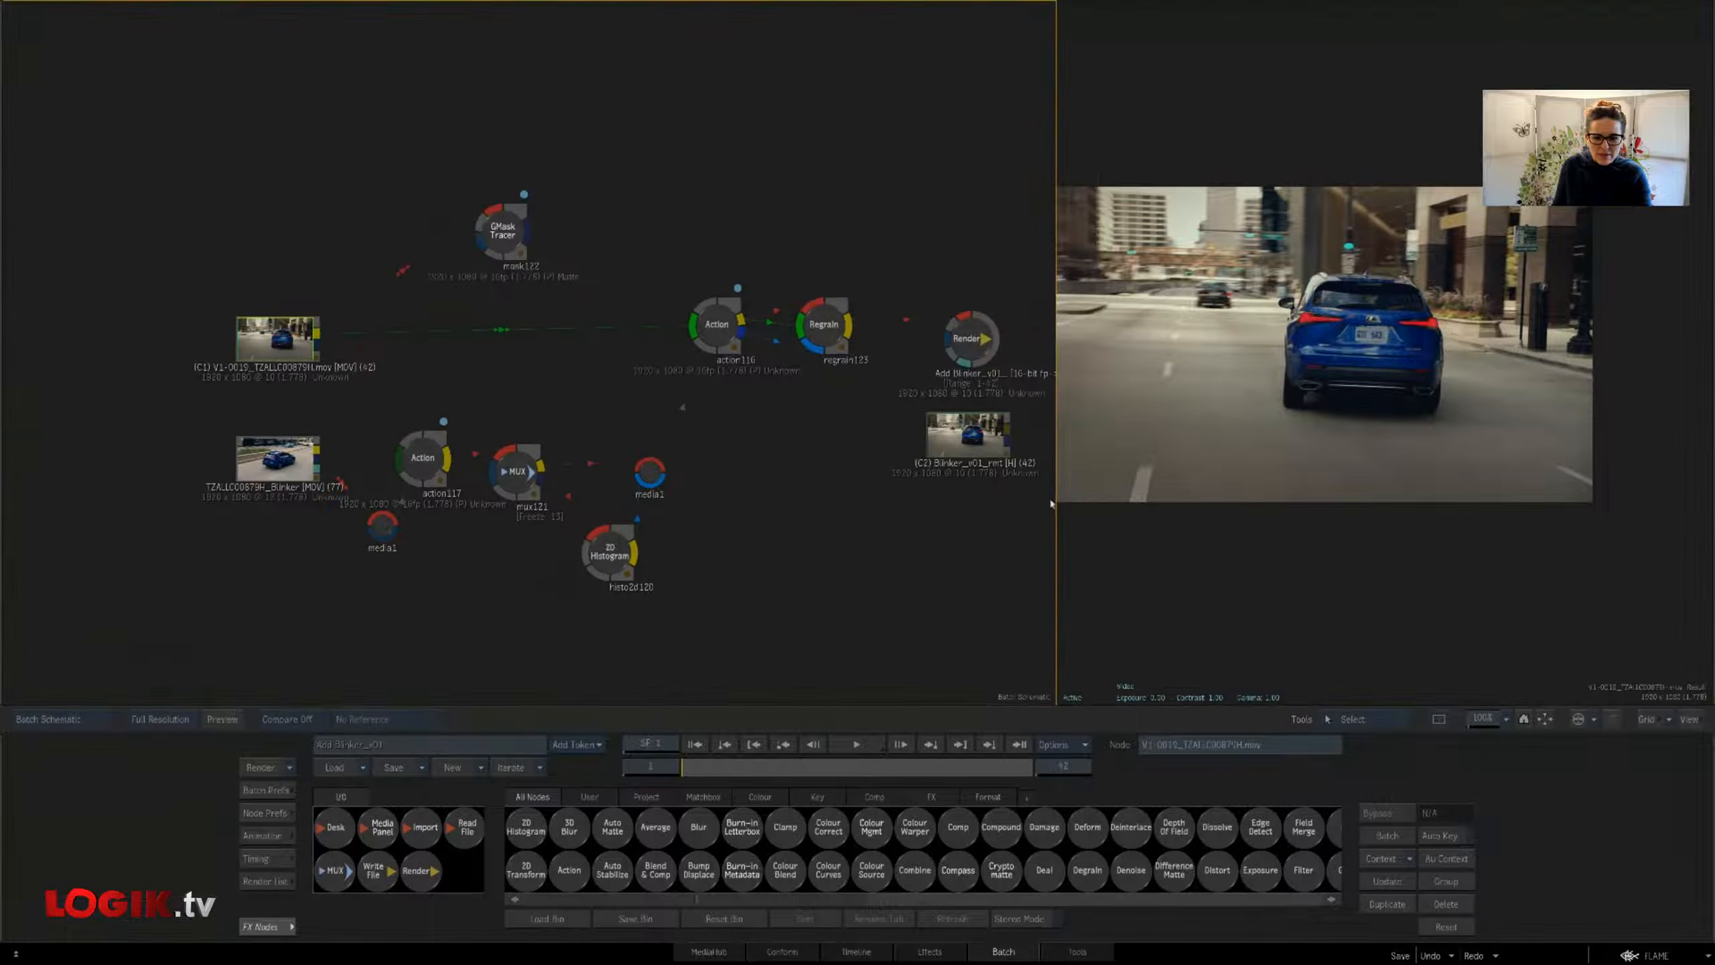
{"action": "left_click", "coordinate": [1046, 533]}
{"action": "key", "text": "F4"}
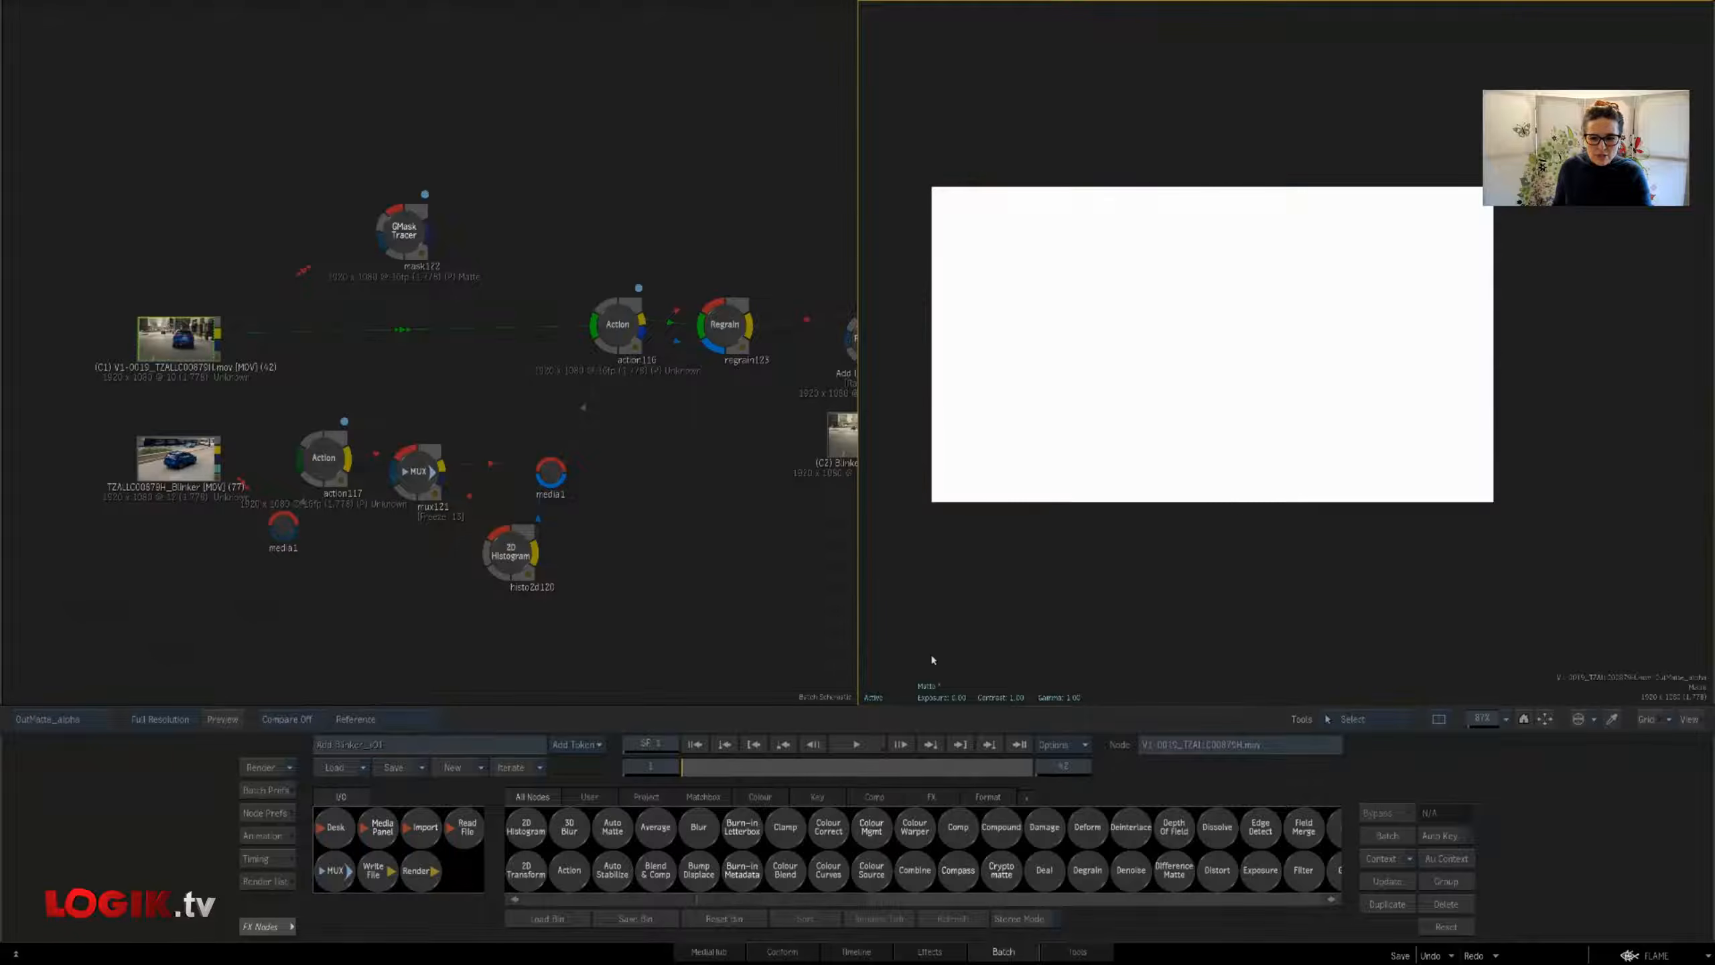
{"action": "key", "text": "F4"}
{"action": "mouse_move", "coordinate": [704, 769]}
{"action": "left_mouse_down"}
{"action": "mouse_move", "coordinate": [1075, 767]}
{"action": "mouse_move", "coordinate": [735, 755]}
{"action": "left_mouse_up"}
{"action": "left_click_drag", "start_coordinate": [1483, 721], "coordinate": [1523, 726]}
{"action": "left_click_drag", "start_coordinate": [738, 769], "coordinate": [627, 755]}
View the Blinker source clip and the Action node it feeds, scrubbing each back to the first frame
{"action": "left_click", "coordinate": [187, 466]}
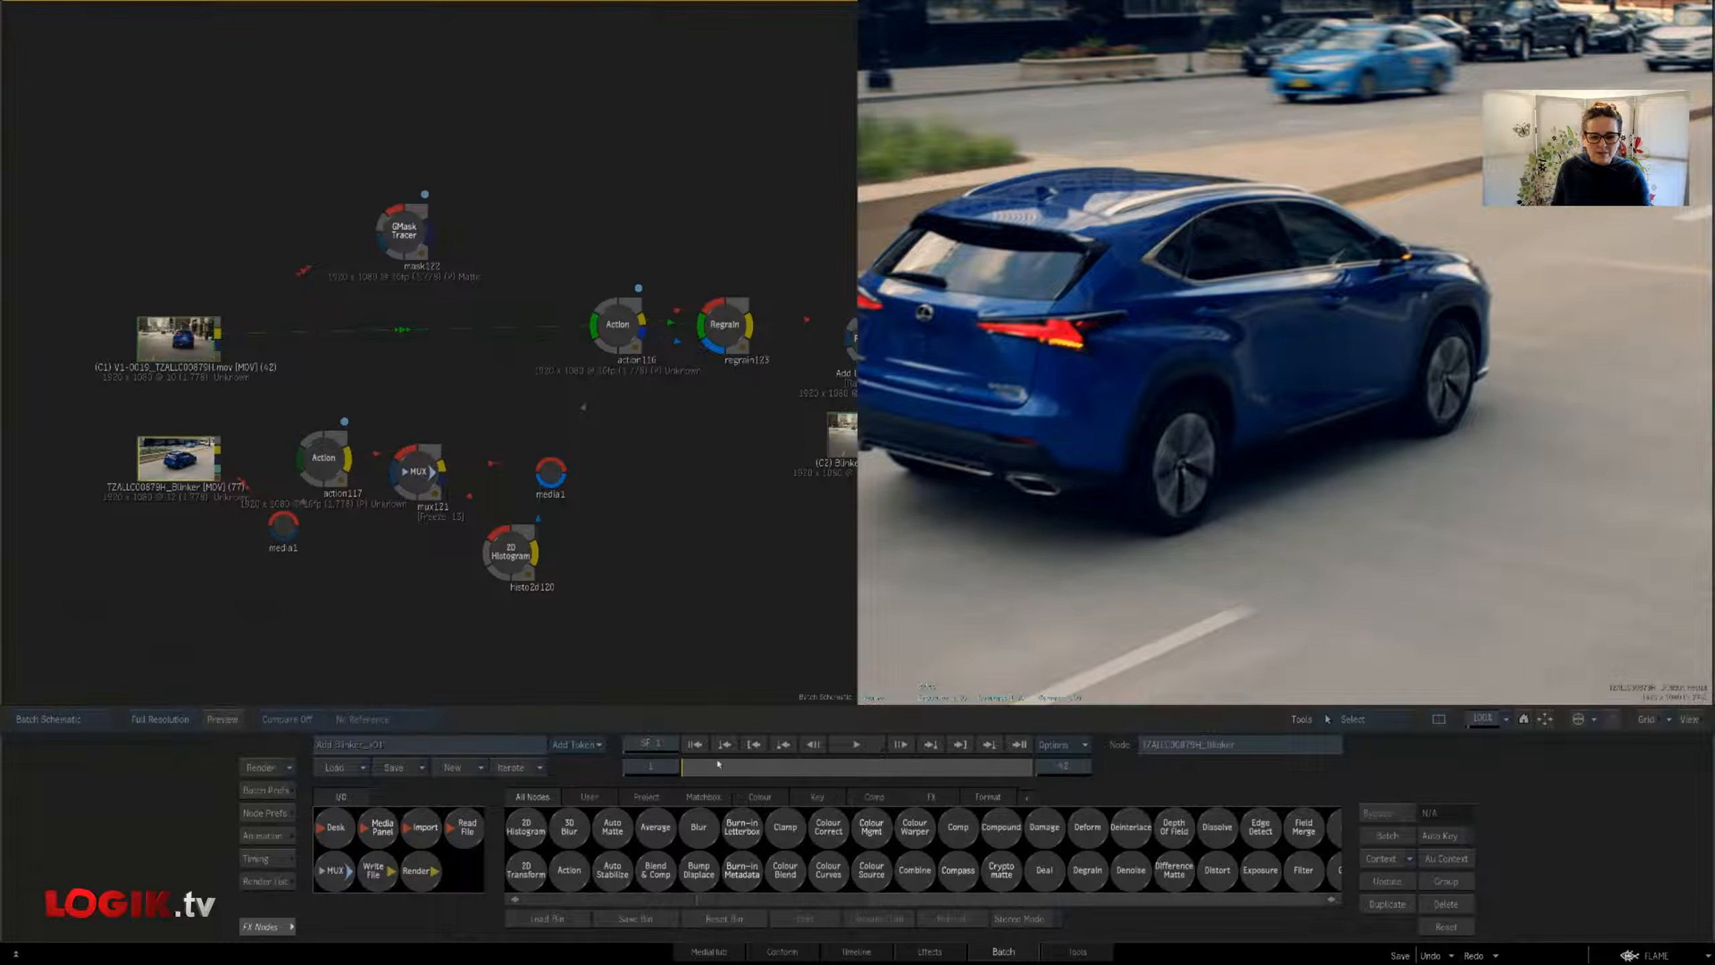
{"action": "left_click_drag", "start_coordinate": [719, 762], "coordinate": [675, 755]}
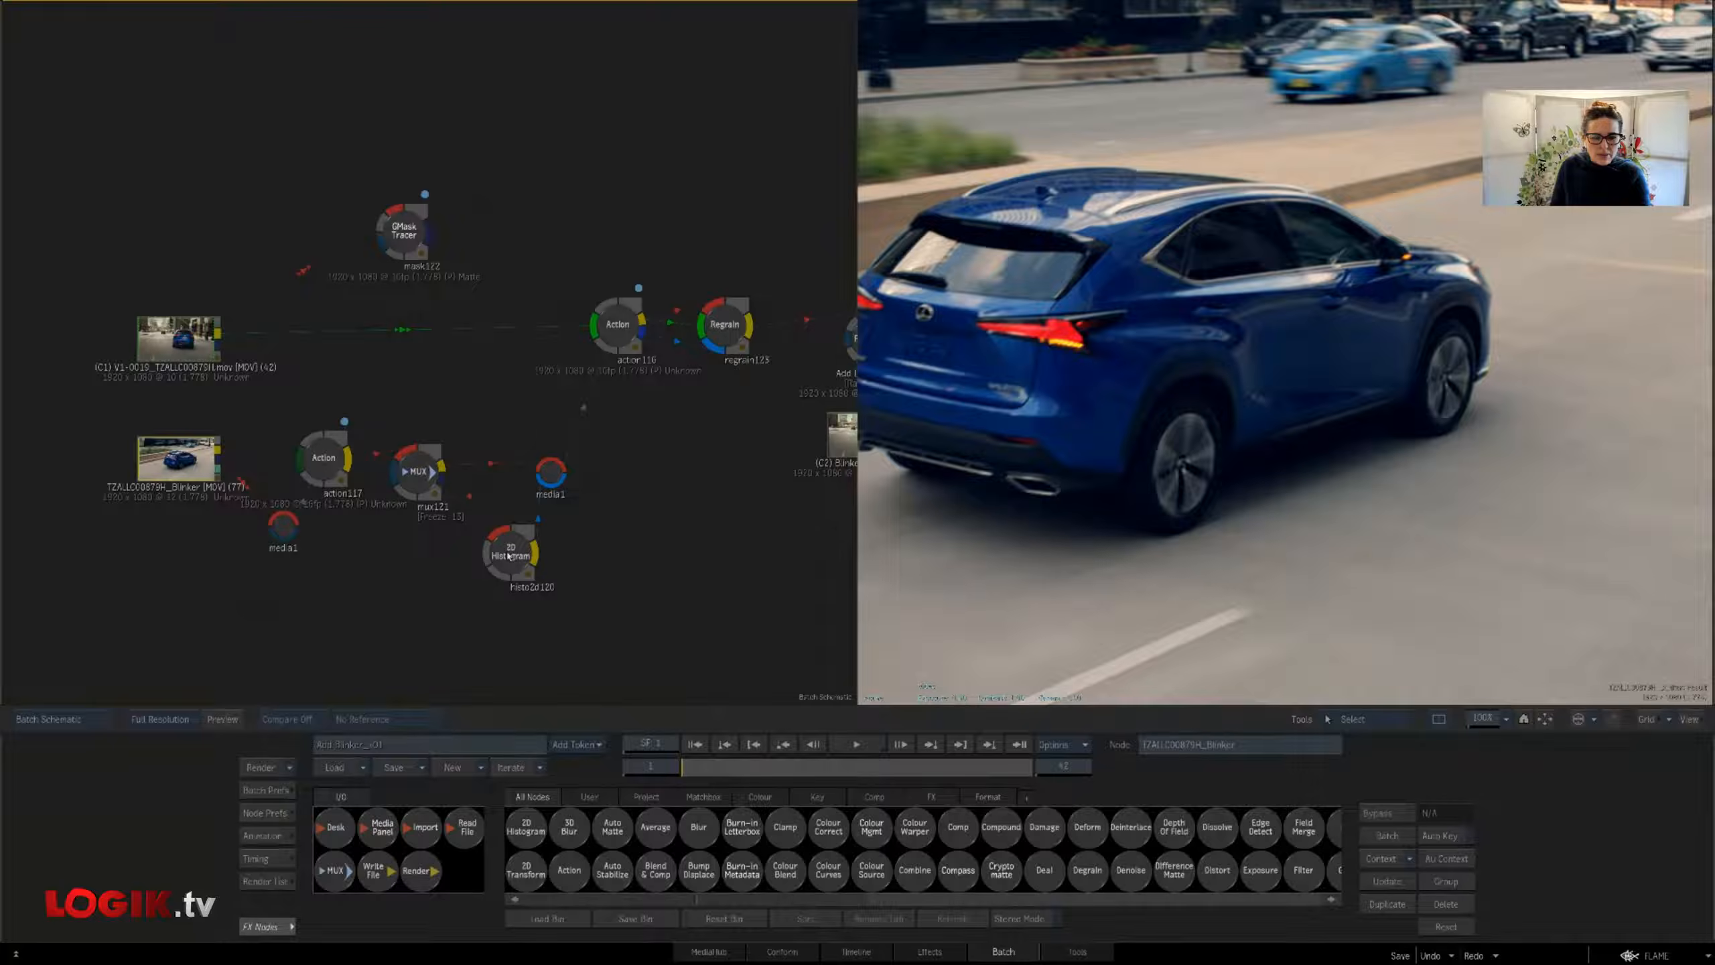
{"action": "left_click", "coordinate": [324, 460]}
{"action": "left_click_drag", "start_coordinate": [695, 771], "coordinate": [632, 769]}
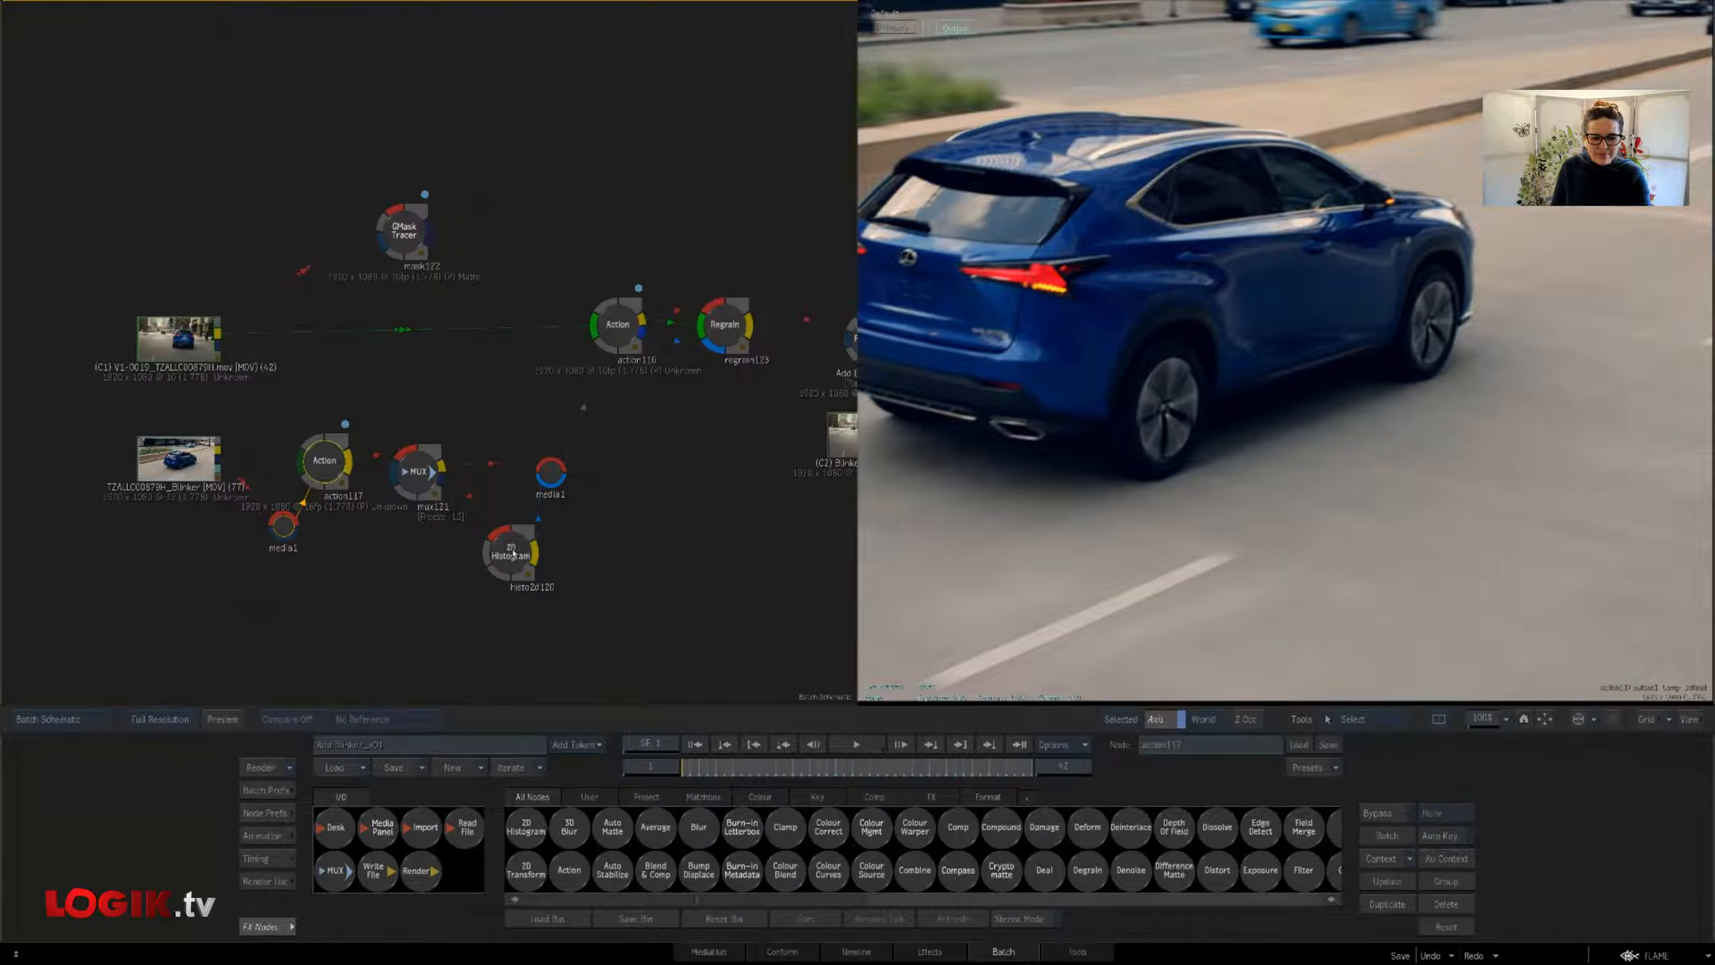
Inspect the MUX node of the blinker branch, then scrub the output of the Action node that composites it over the plate
{"action": "left_click_drag", "start_coordinate": [513, 553], "coordinate": [496, 547]}
{"action": "left_click", "coordinate": [420, 474]}
{"action": "left_click", "coordinate": [618, 325]}
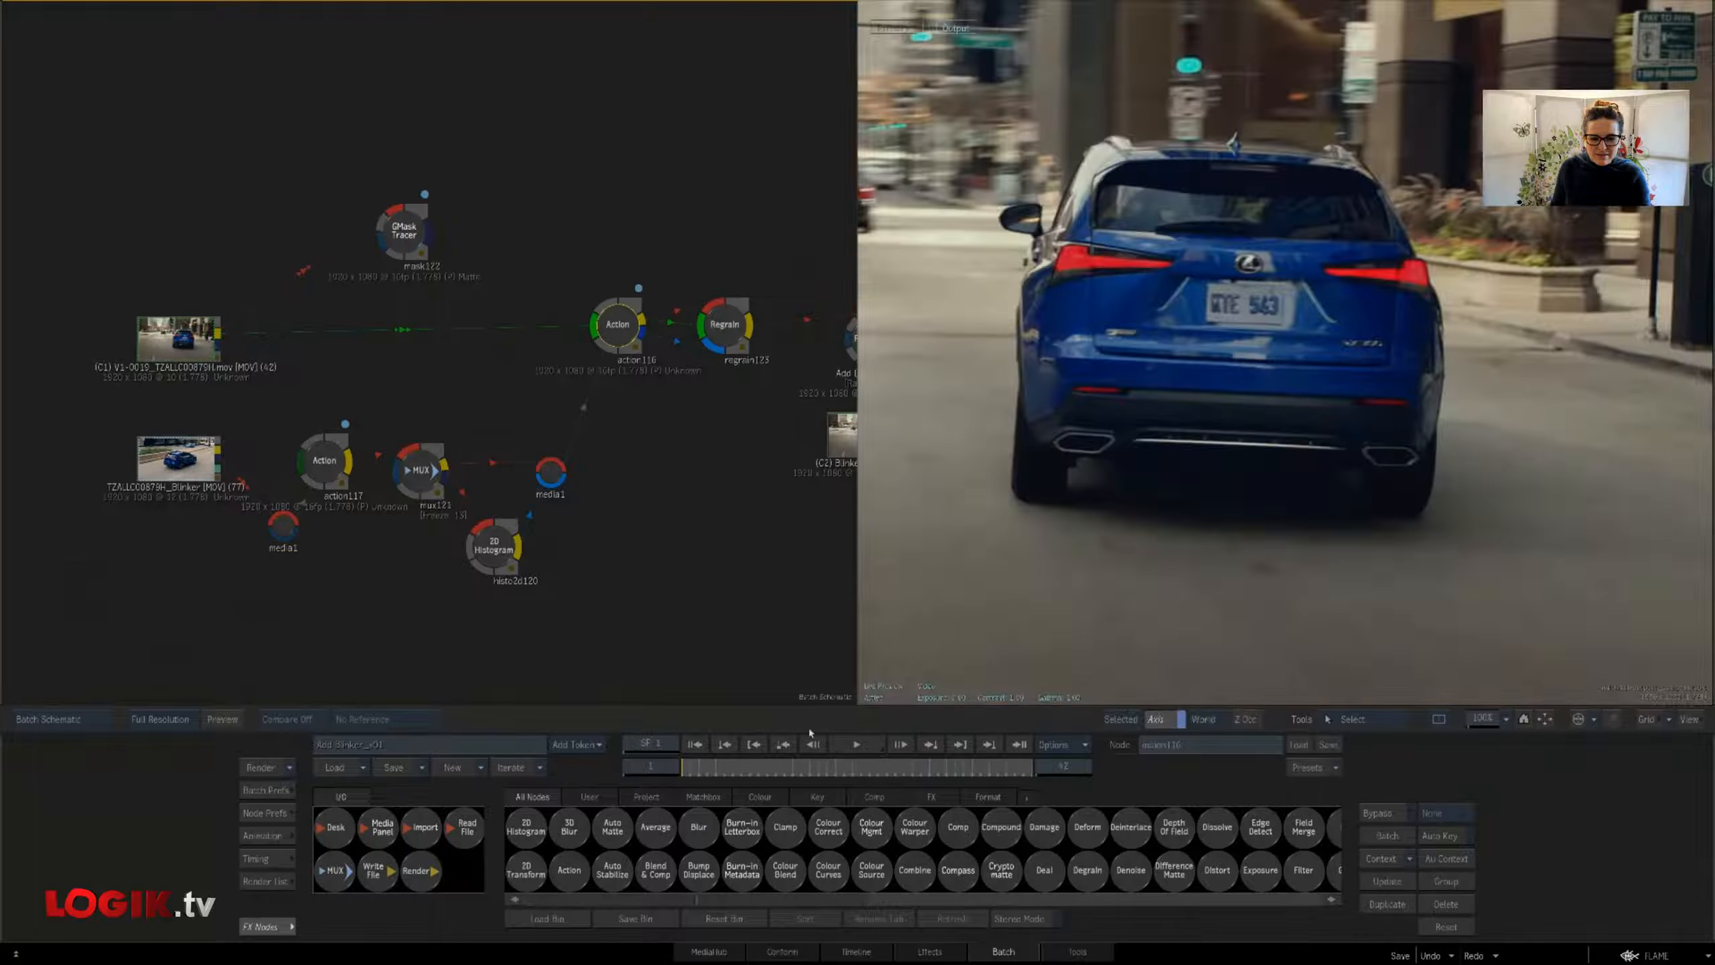
{"action": "mouse_move", "coordinate": [710, 774]}
{"action": "left_mouse_down"}
{"action": "mouse_move", "coordinate": [876, 759]}
{"action": "mouse_move", "coordinate": [652, 793]}
{"action": "mouse_move", "coordinate": [1003, 768]}
{"action": "mouse_move", "coordinate": [682, 770]}
{"action": "left_mouse_up"}
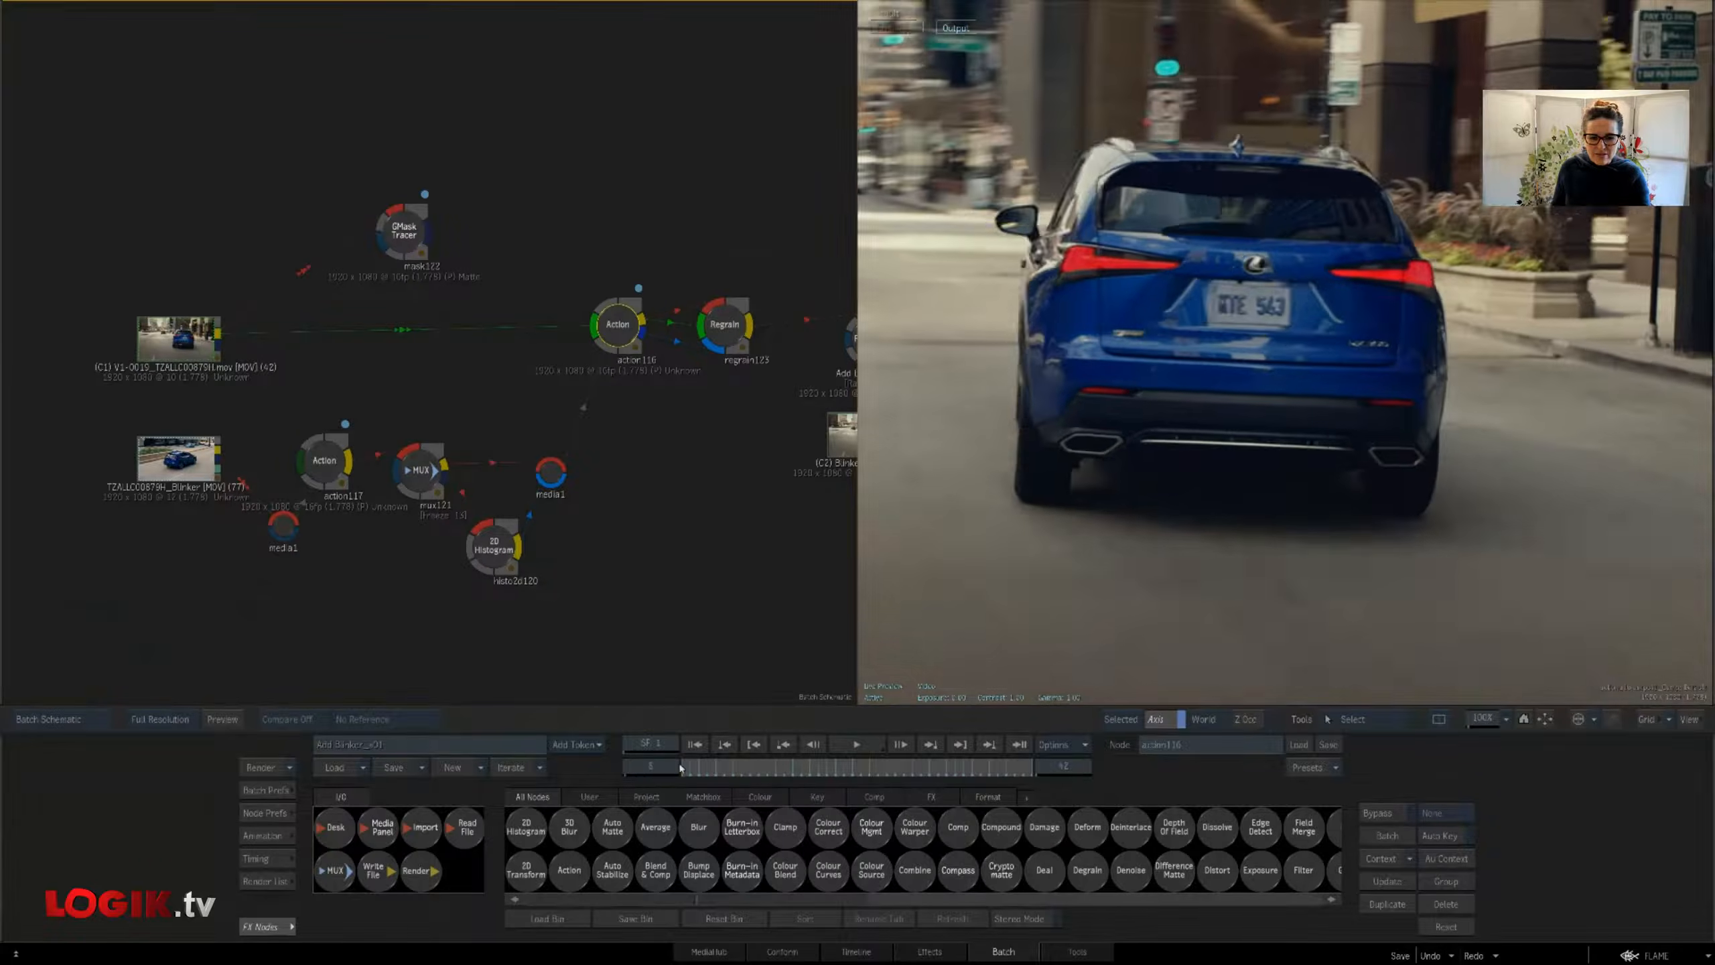
Collapse the Add Blinker batch and open the Cleanup Road Crew batch
{"action": "left_click_drag", "start_coordinate": [764, 531], "coordinate": [685, 512]}
{"action": "mouse_move", "coordinate": [5, 416]}
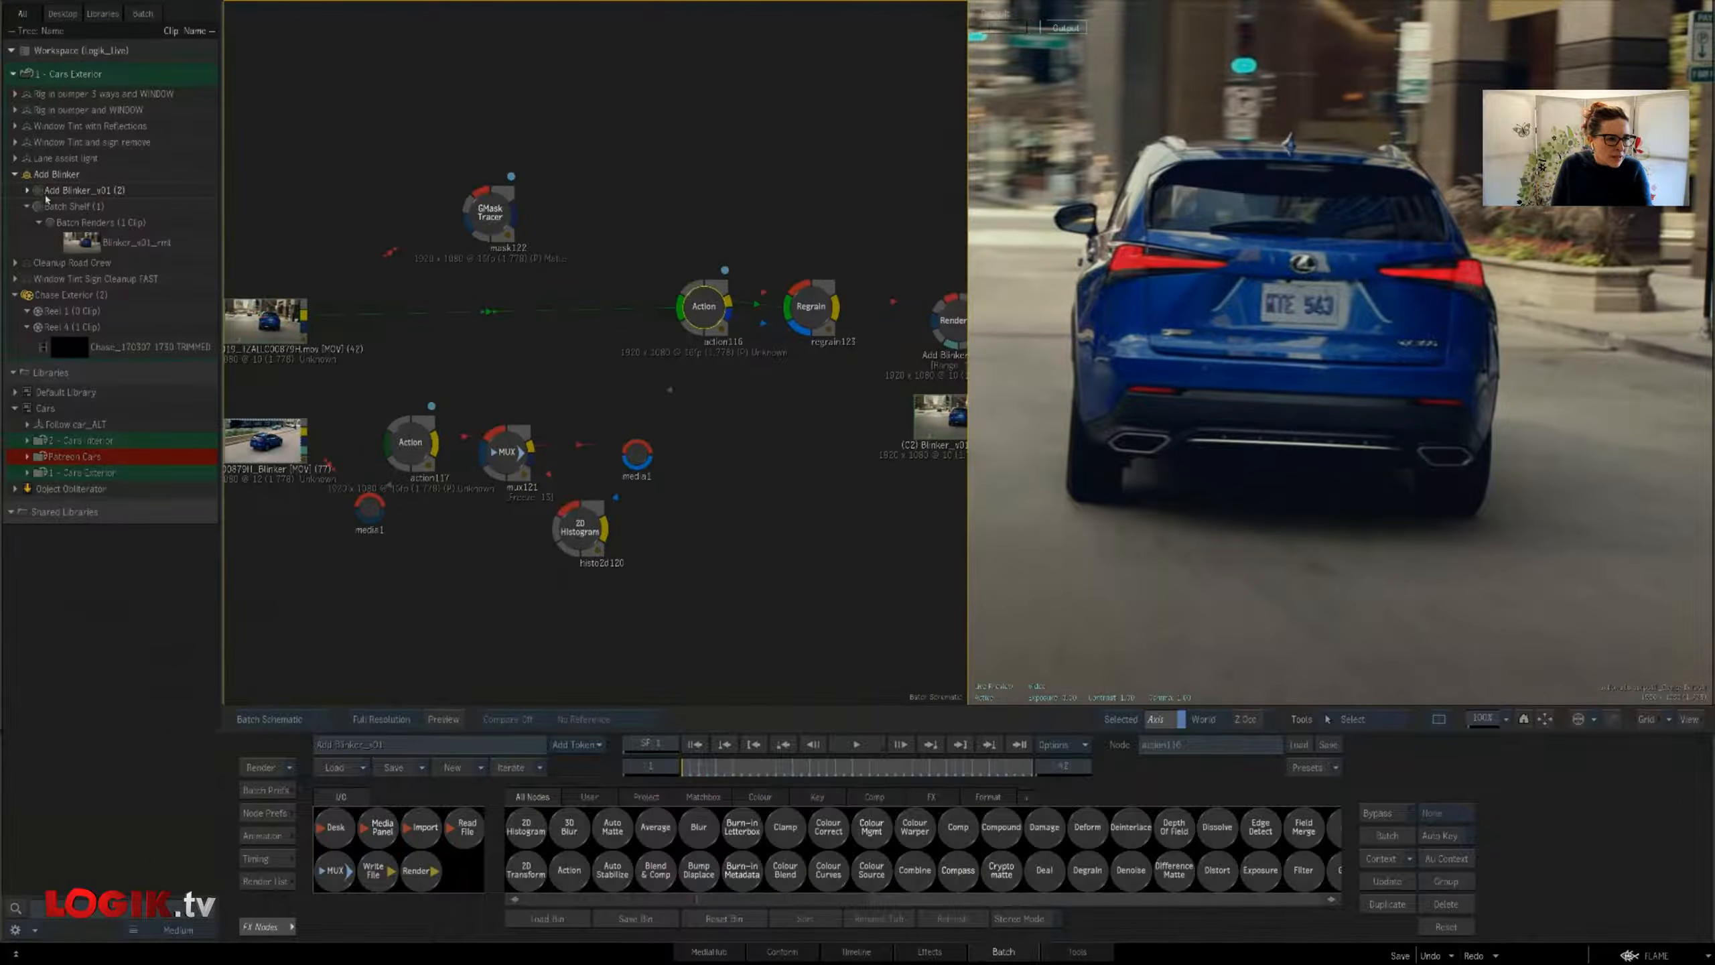
{"action": "left_click", "coordinate": [15, 174]}
{"action": "double_click", "coordinate": [72, 190]}
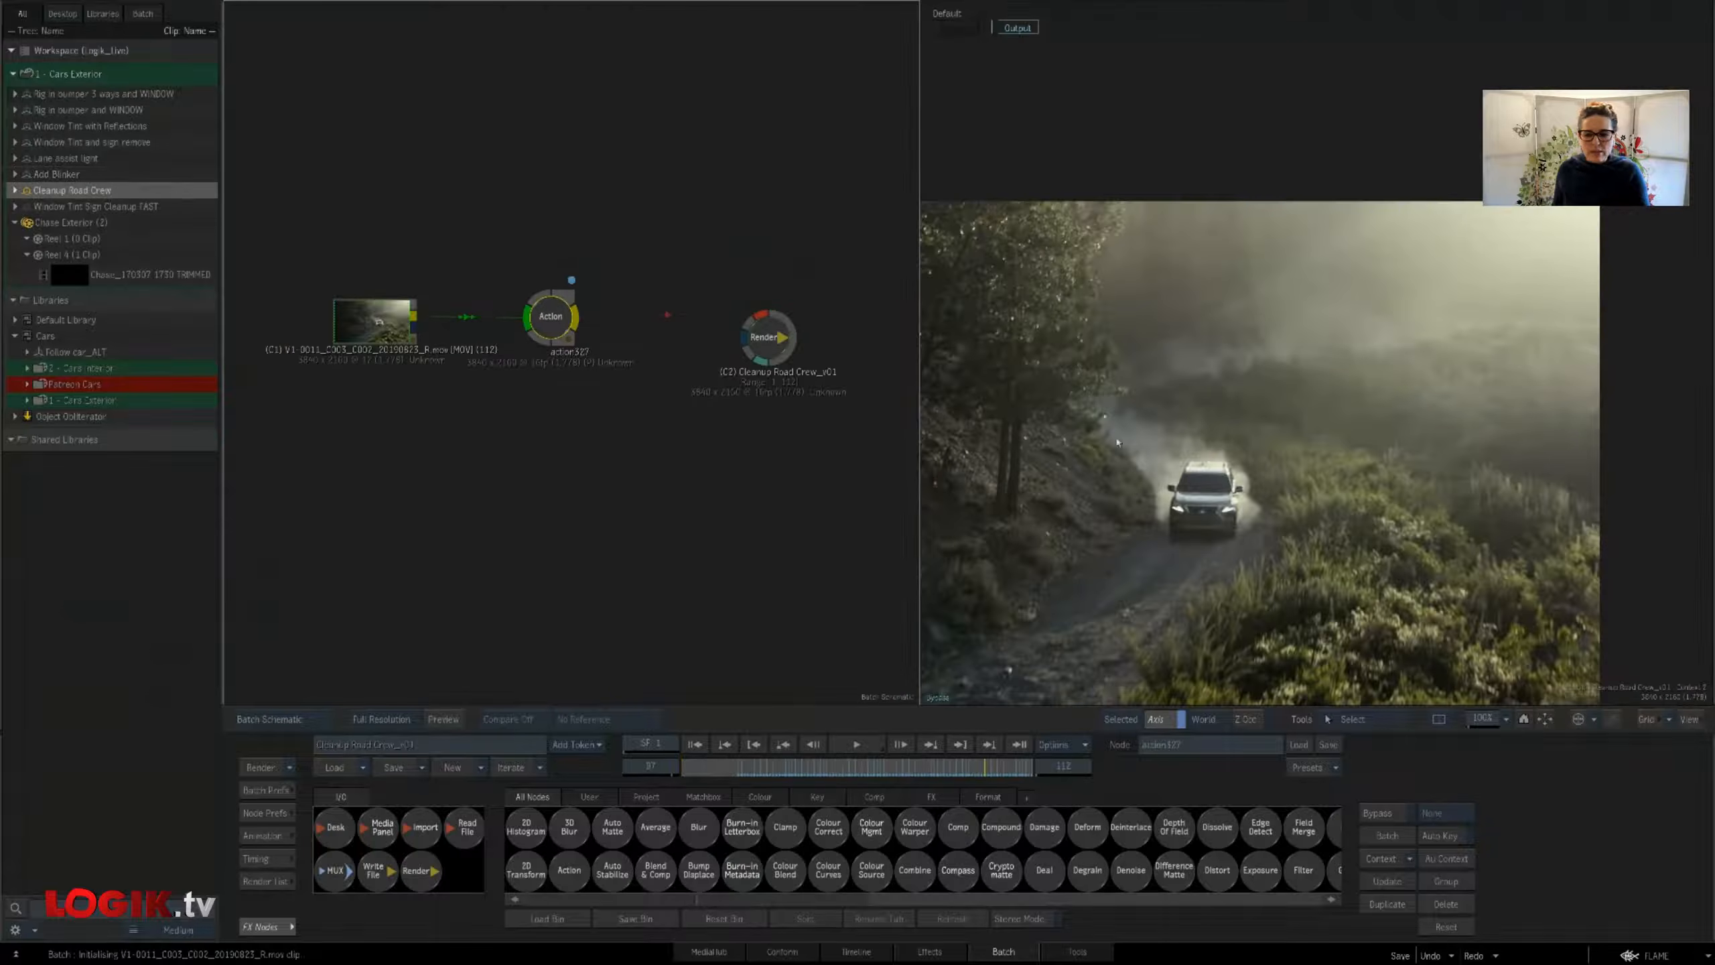
Show the original dirt-road plate from Context 1 and scrub through it, framed closely on the SUV and the hillside behind
{"action": "left_click_drag", "start_coordinate": [1197, 557], "coordinate": [1191, 495]}
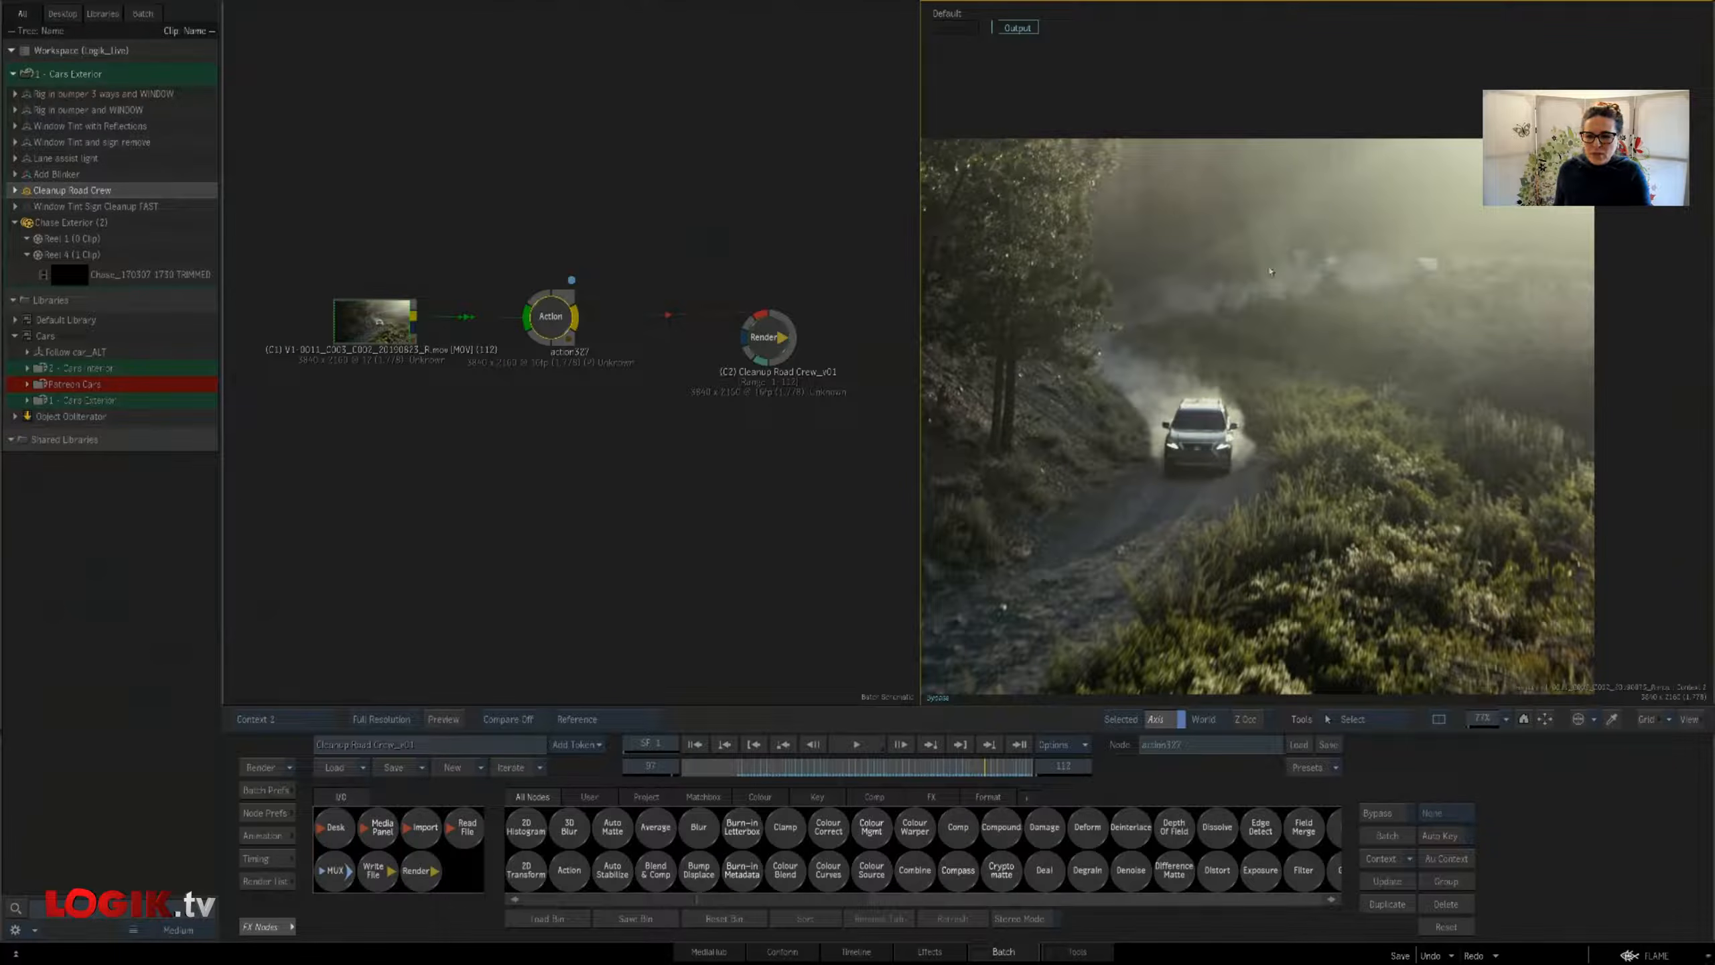
{"action": "left_click_drag", "start_coordinate": [742, 766], "coordinate": [962, 768]}
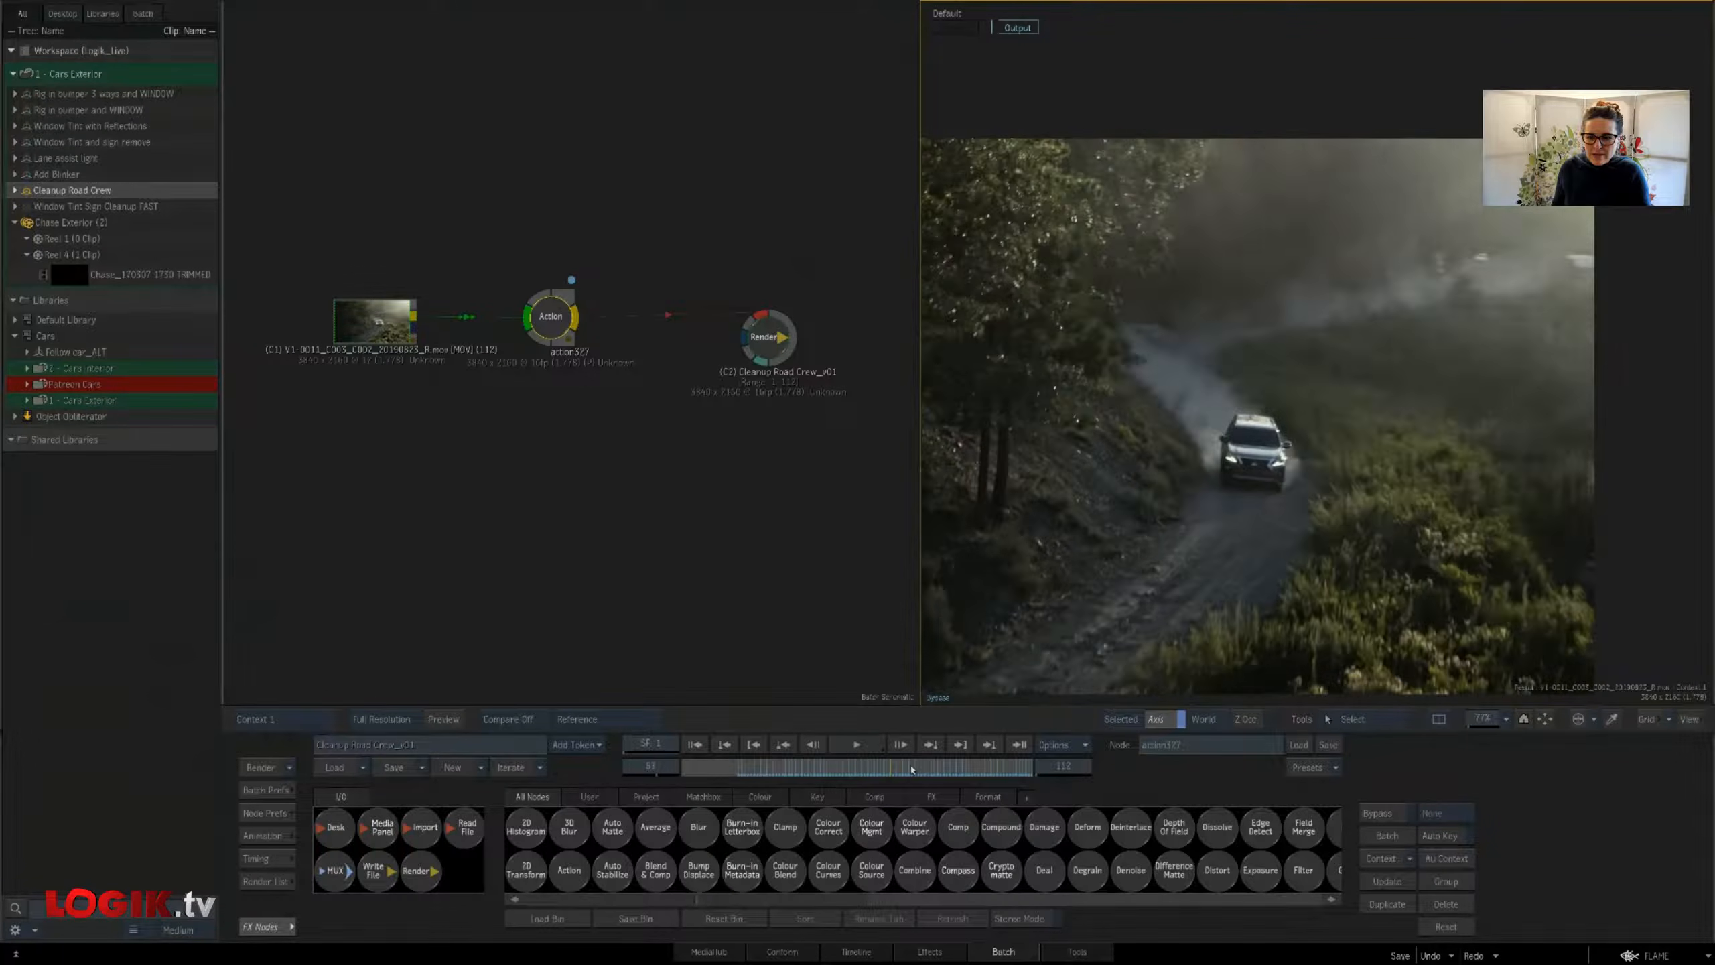
{"action": "mouse_move", "coordinate": [0, 461]}
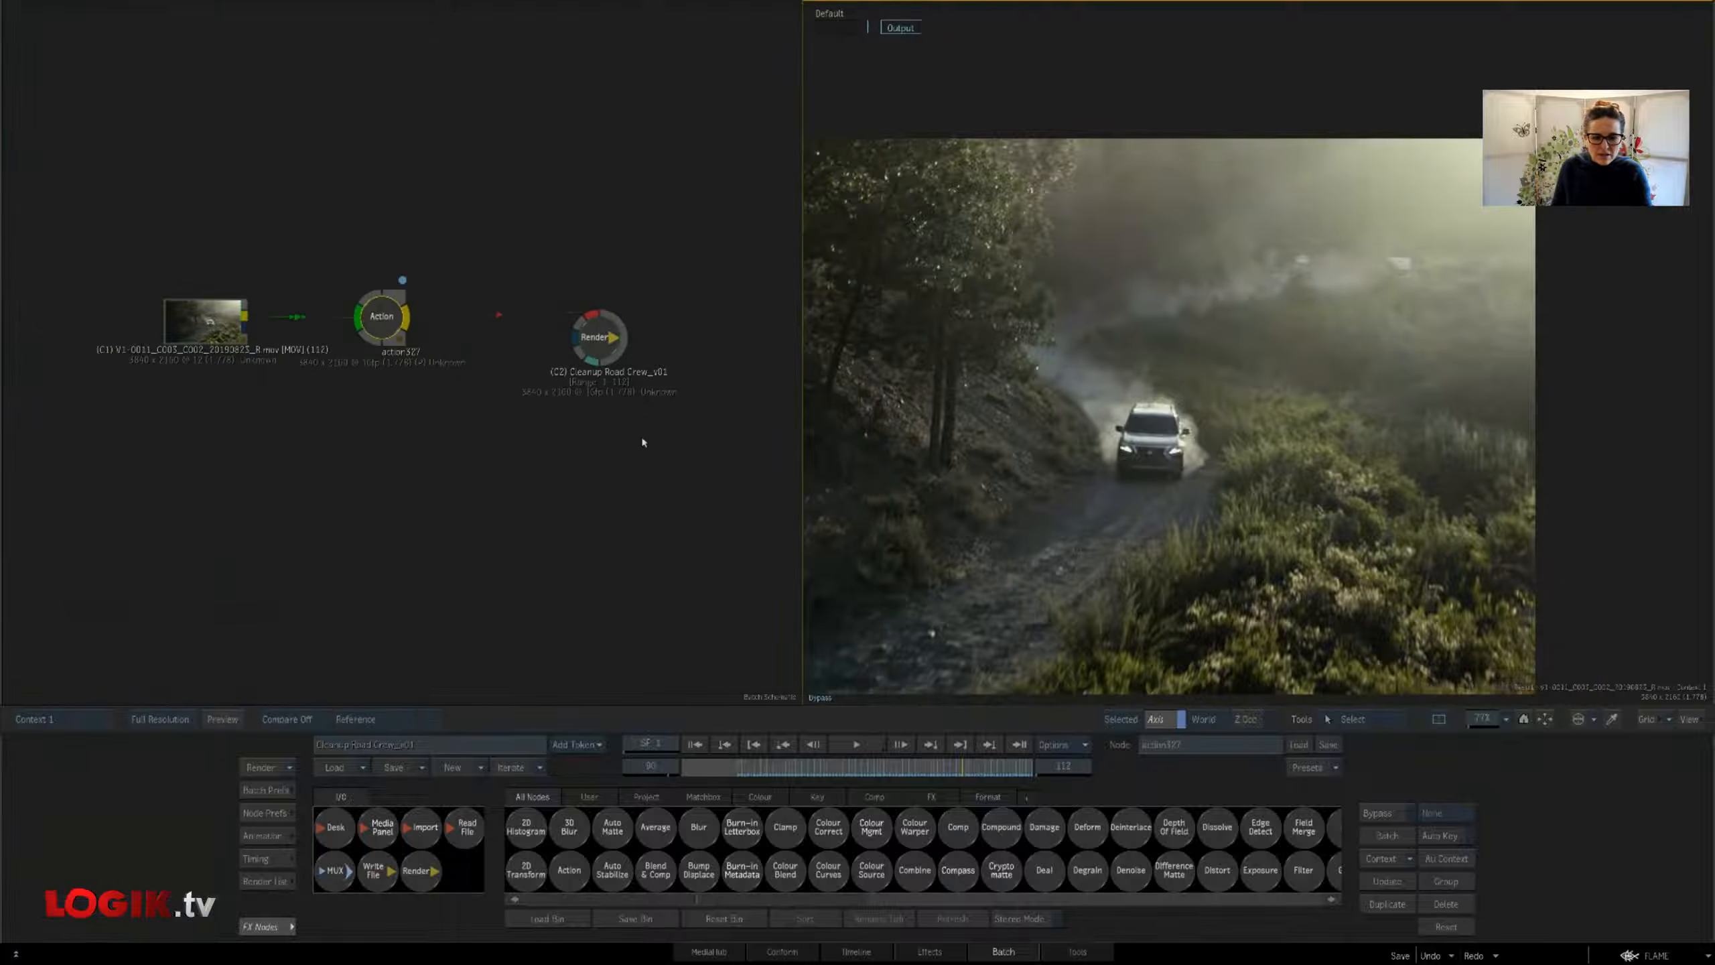
{"action": "left_click_drag", "start_coordinate": [1014, 540], "coordinate": [991, 478]}
{"action": "left_click_drag", "start_coordinate": [1482, 724], "coordinate": [1513, 724]}
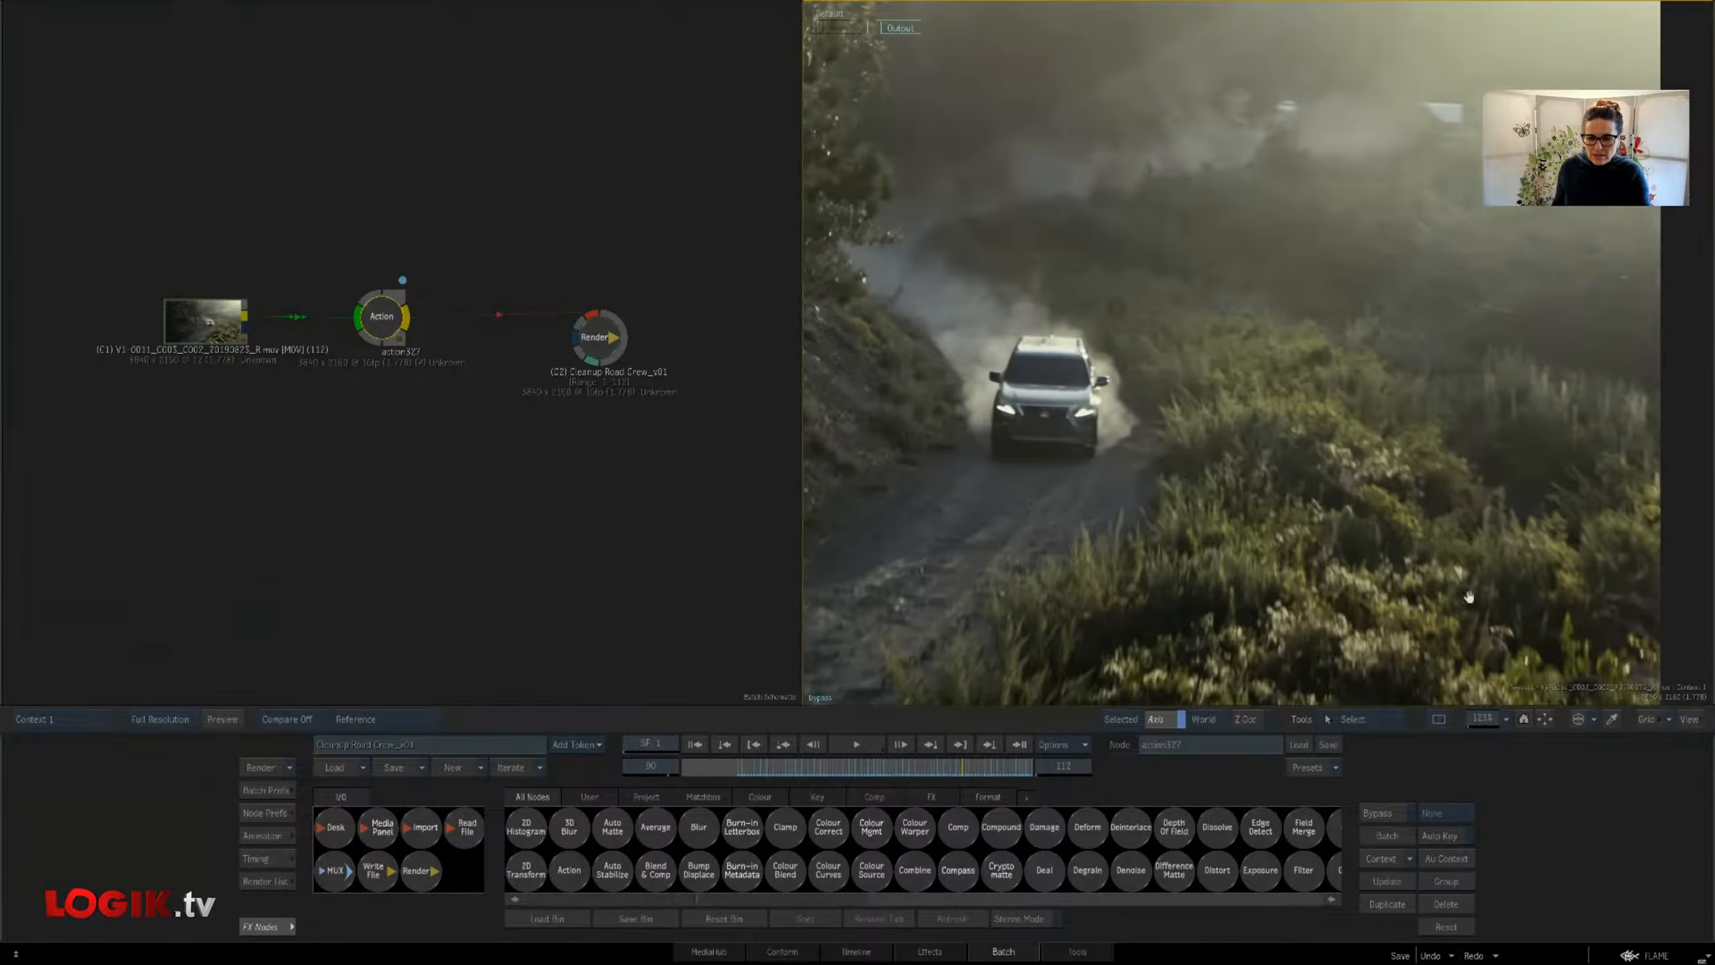
{"action": "left_click_drag", "start_coordinate": [1466, 594], "coordinate": [1424, 660]}
{"action": "left_click_drag", "start_coordinate": [754, 764], "coordinate": [946, 773]}
Open the Cleanup Road Crew Action node and inspect the shapes of gmask1 and gmask2 over the hillside
{"action": "left_click", "coordinate": [379, 321]}
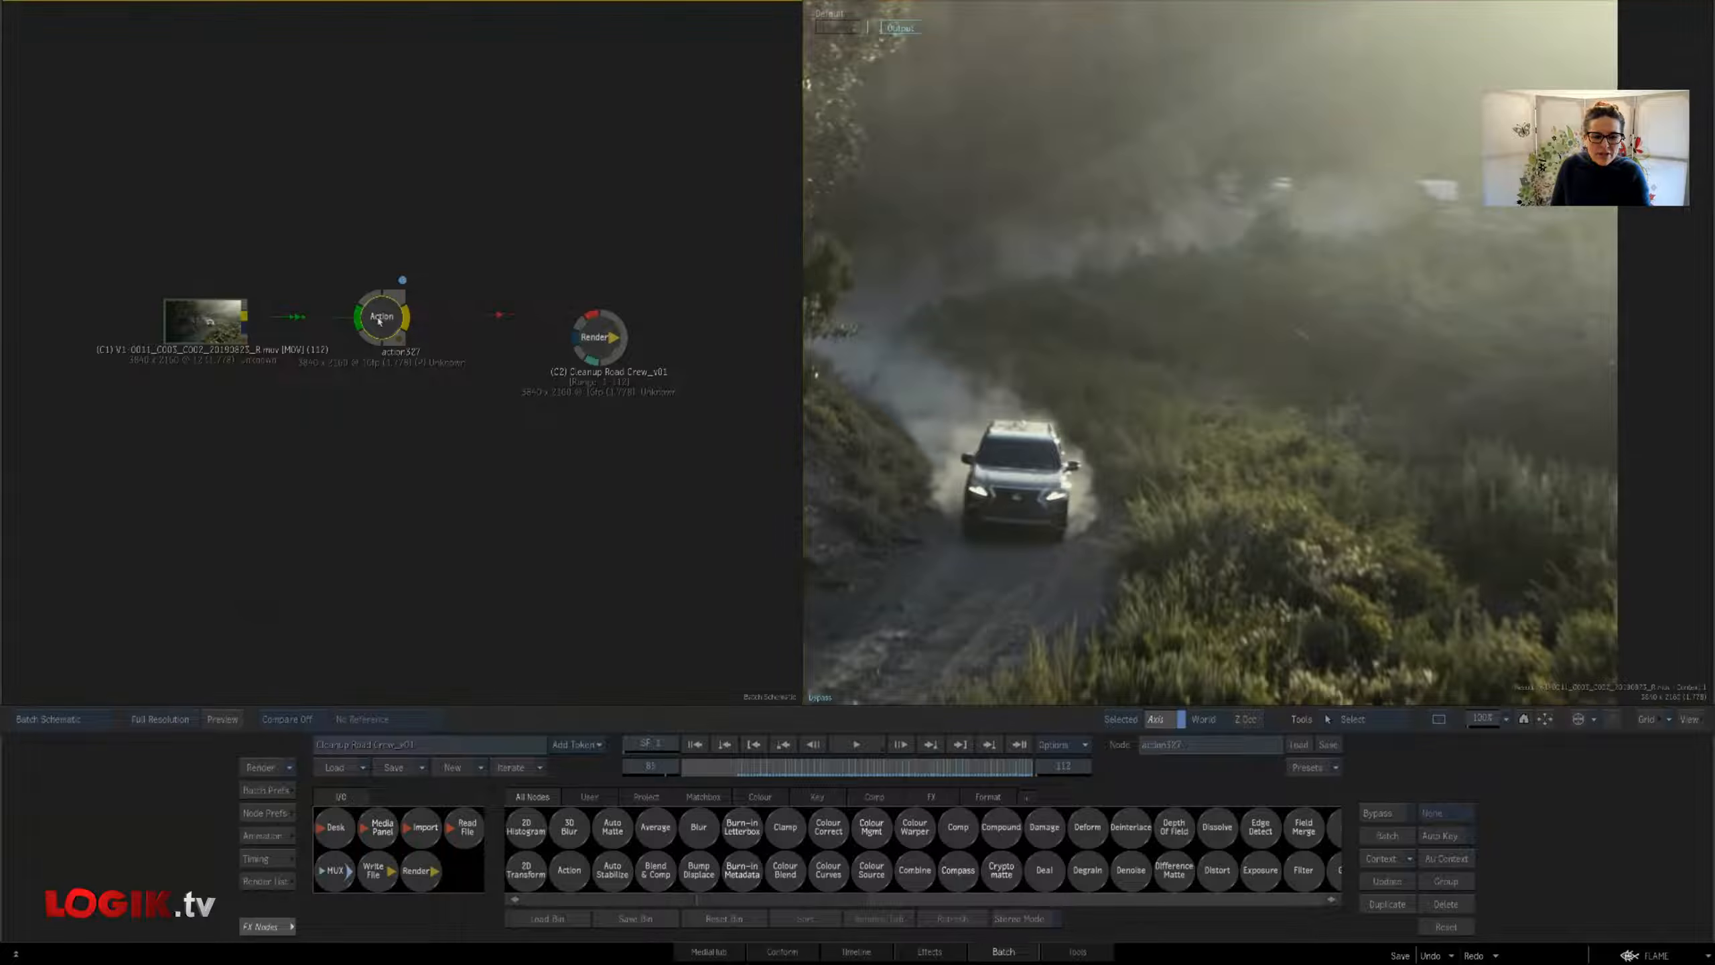
{"action": "double_click", "coordinate": [375, 309]}
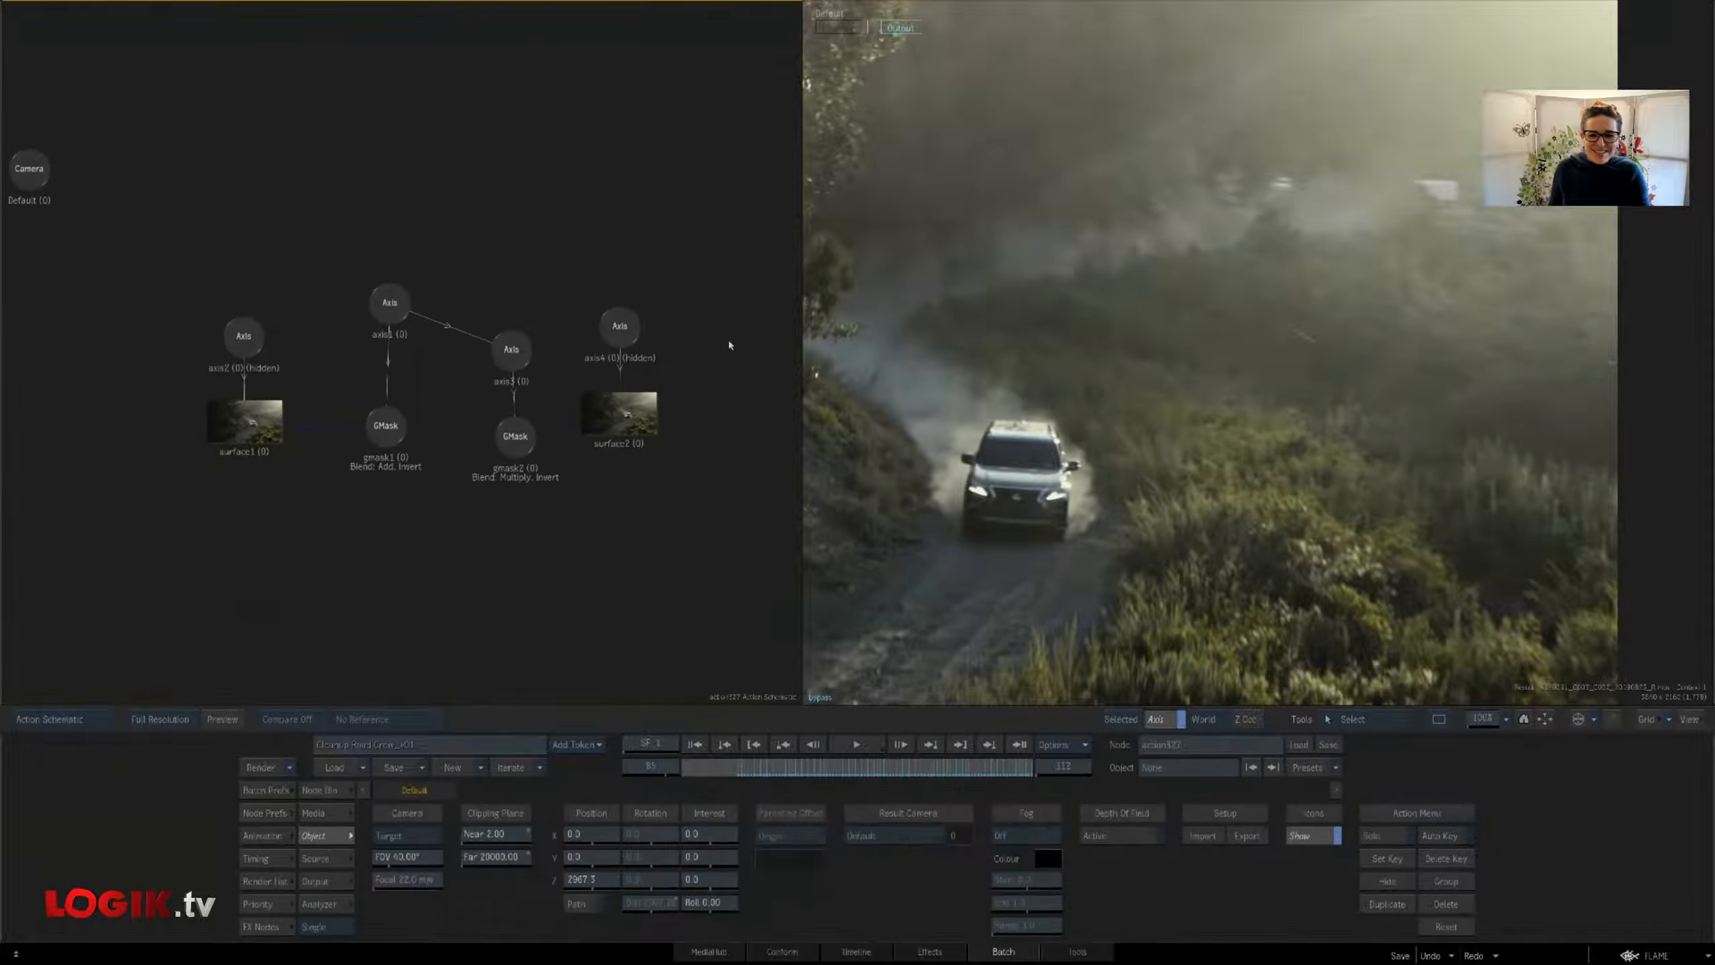
{"action": "left_click", "coordinate": [384, 425]}
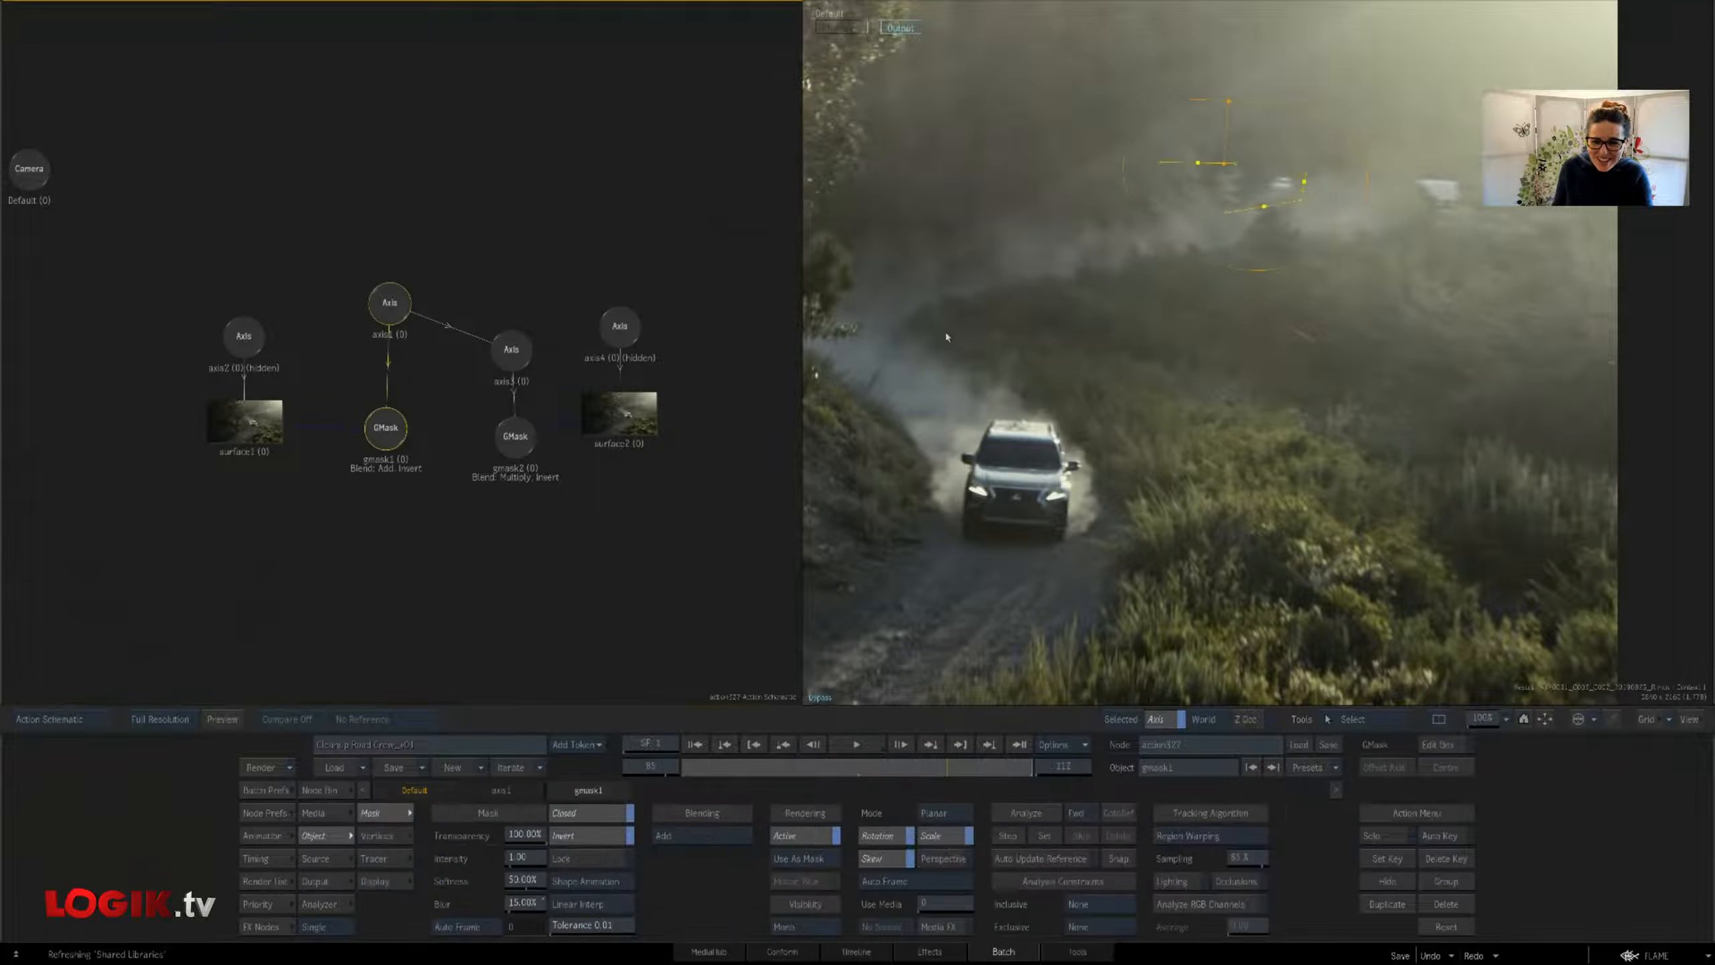
{"action": "left_click", "coordinate": [515, 449]}
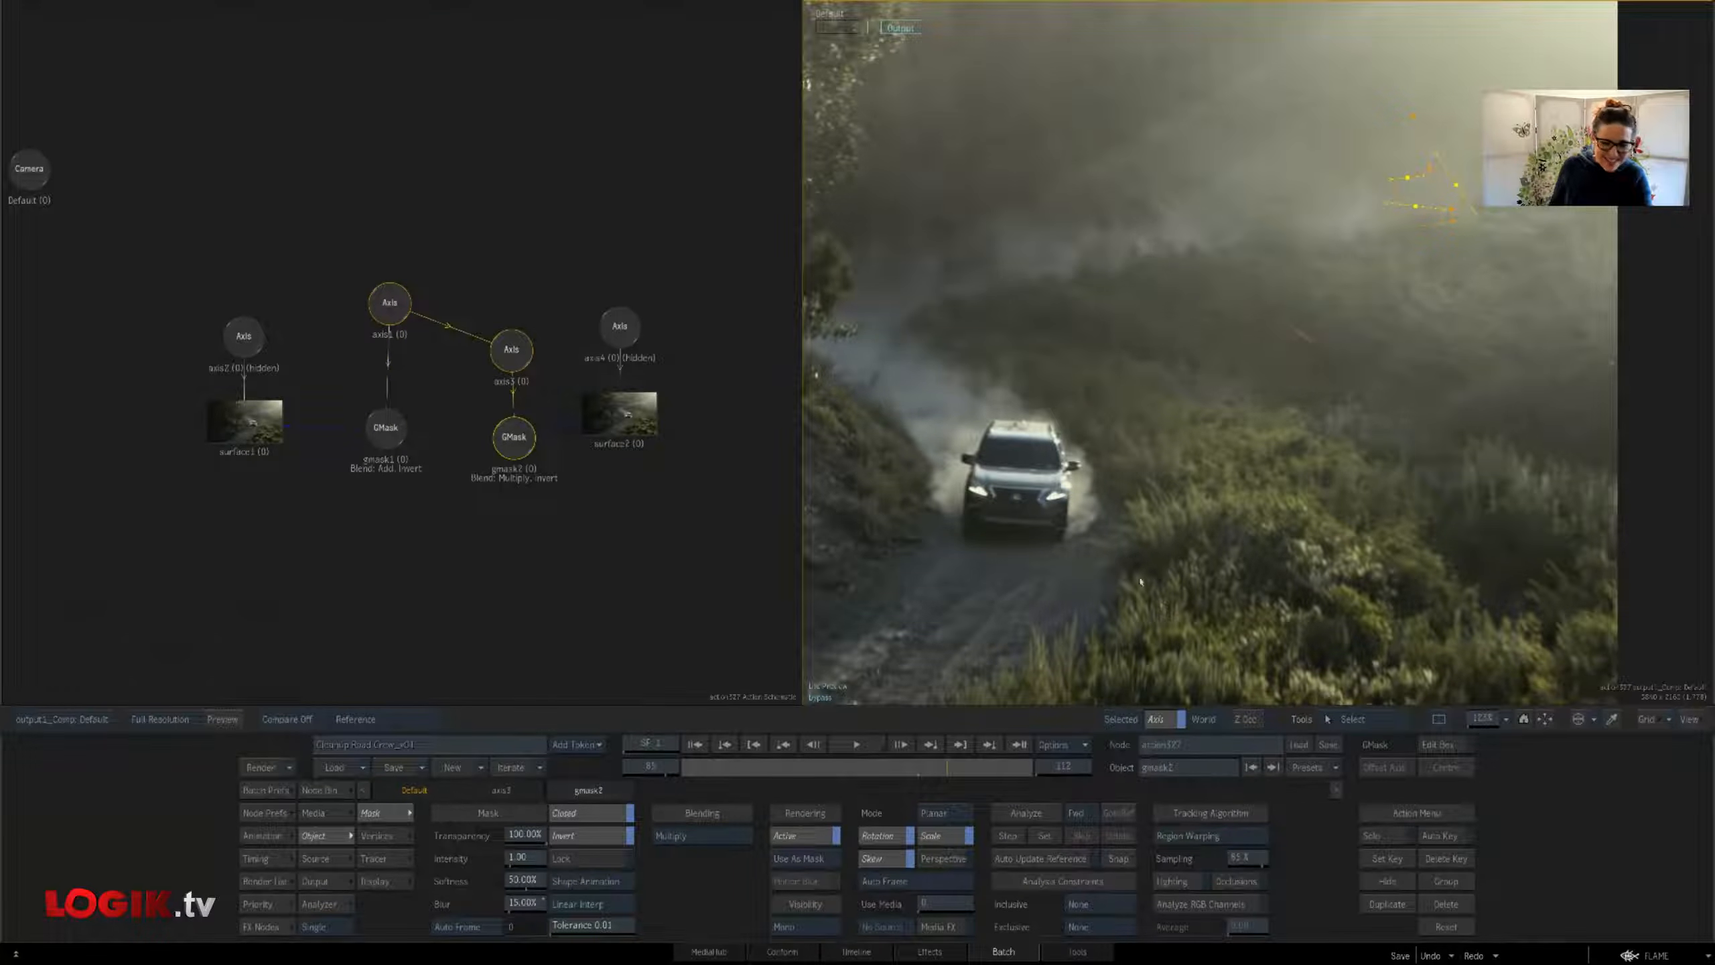
Return to the batch schematic, display the Render node's result and scrub through it to the last frame
{"action": "key", "text": "Escape"}
{"action": "left_click", "coordinate": [599, 338]}
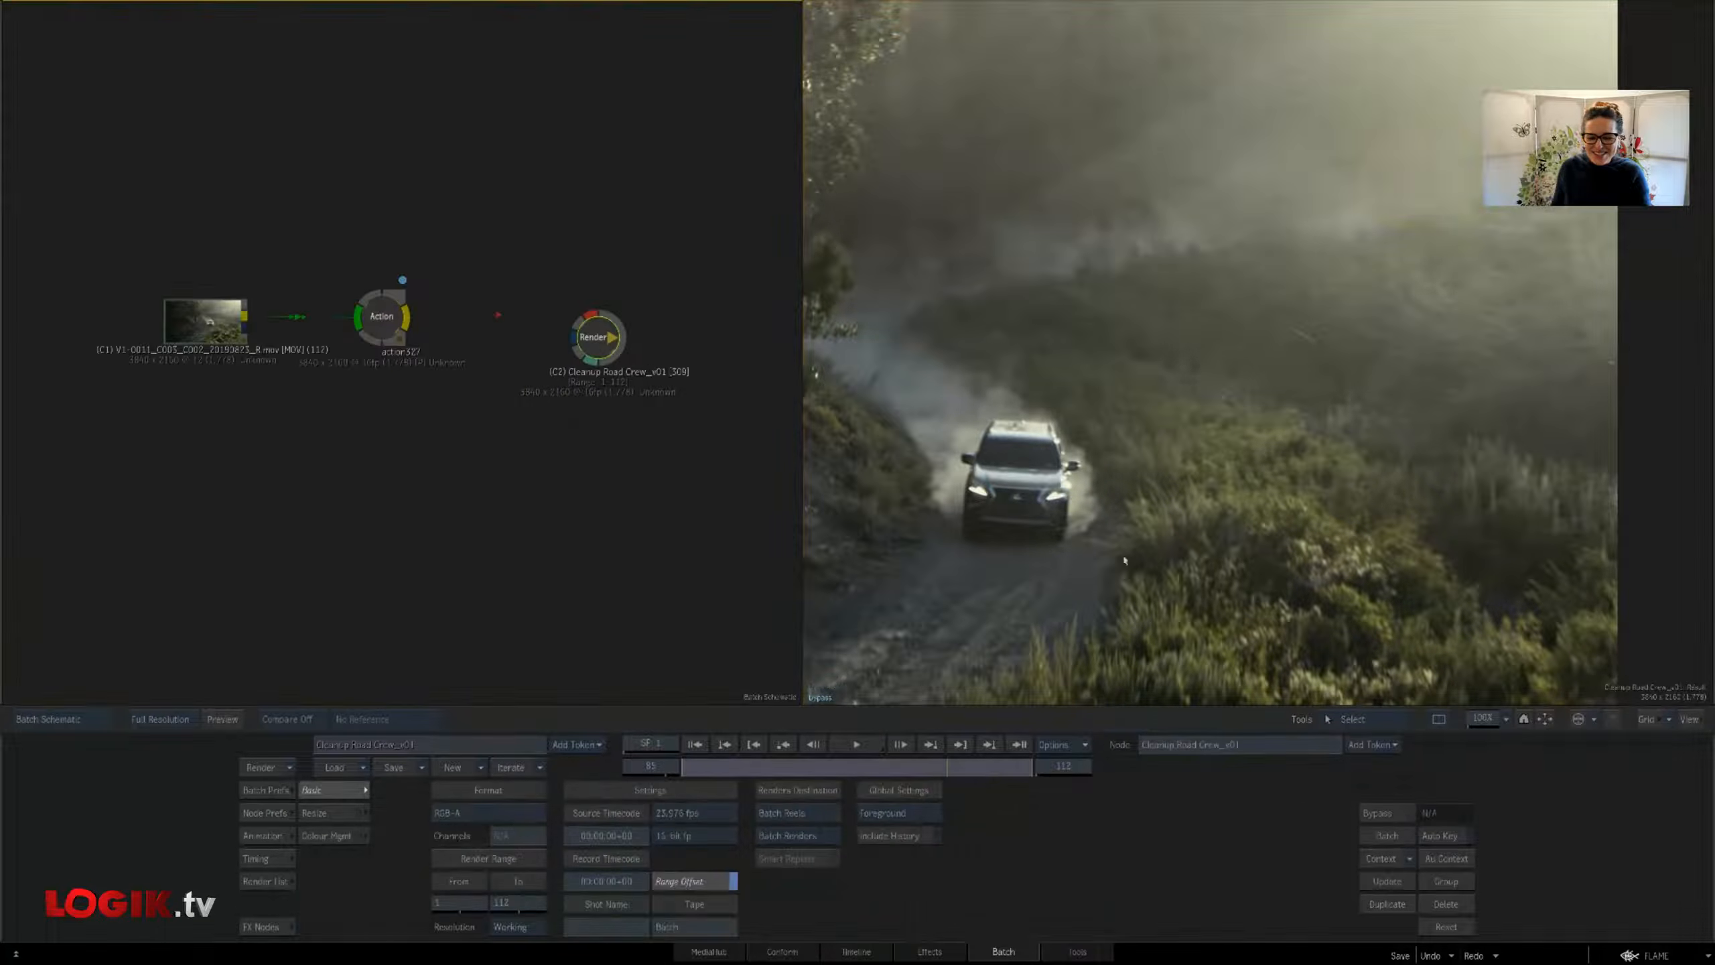
{"action": "left_click_drag", "start_coordinate": [775, 767], "coordinate": [1034, 769]}
{"action": "mouse_move", "coordinate": [1, 546]}
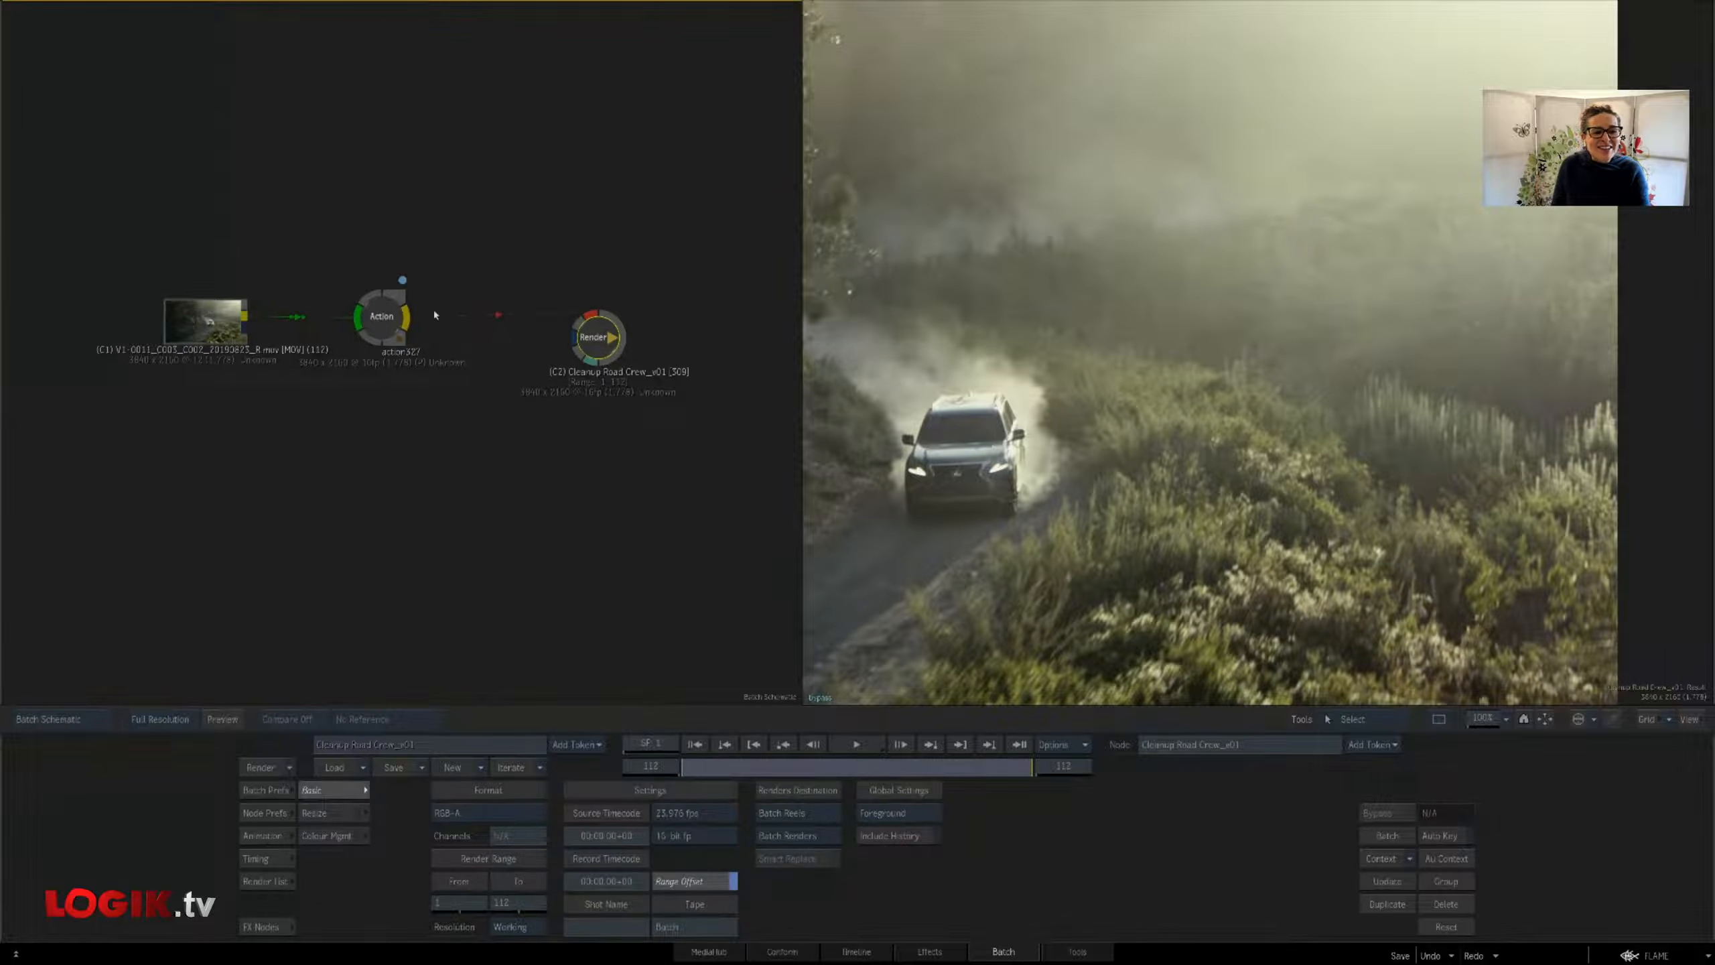
Reopen the Action node and examine both GMasks with their parent axes, spreading the nodes apart in the schematic
{"action": "double_click", "coordinate": [398, 312]}
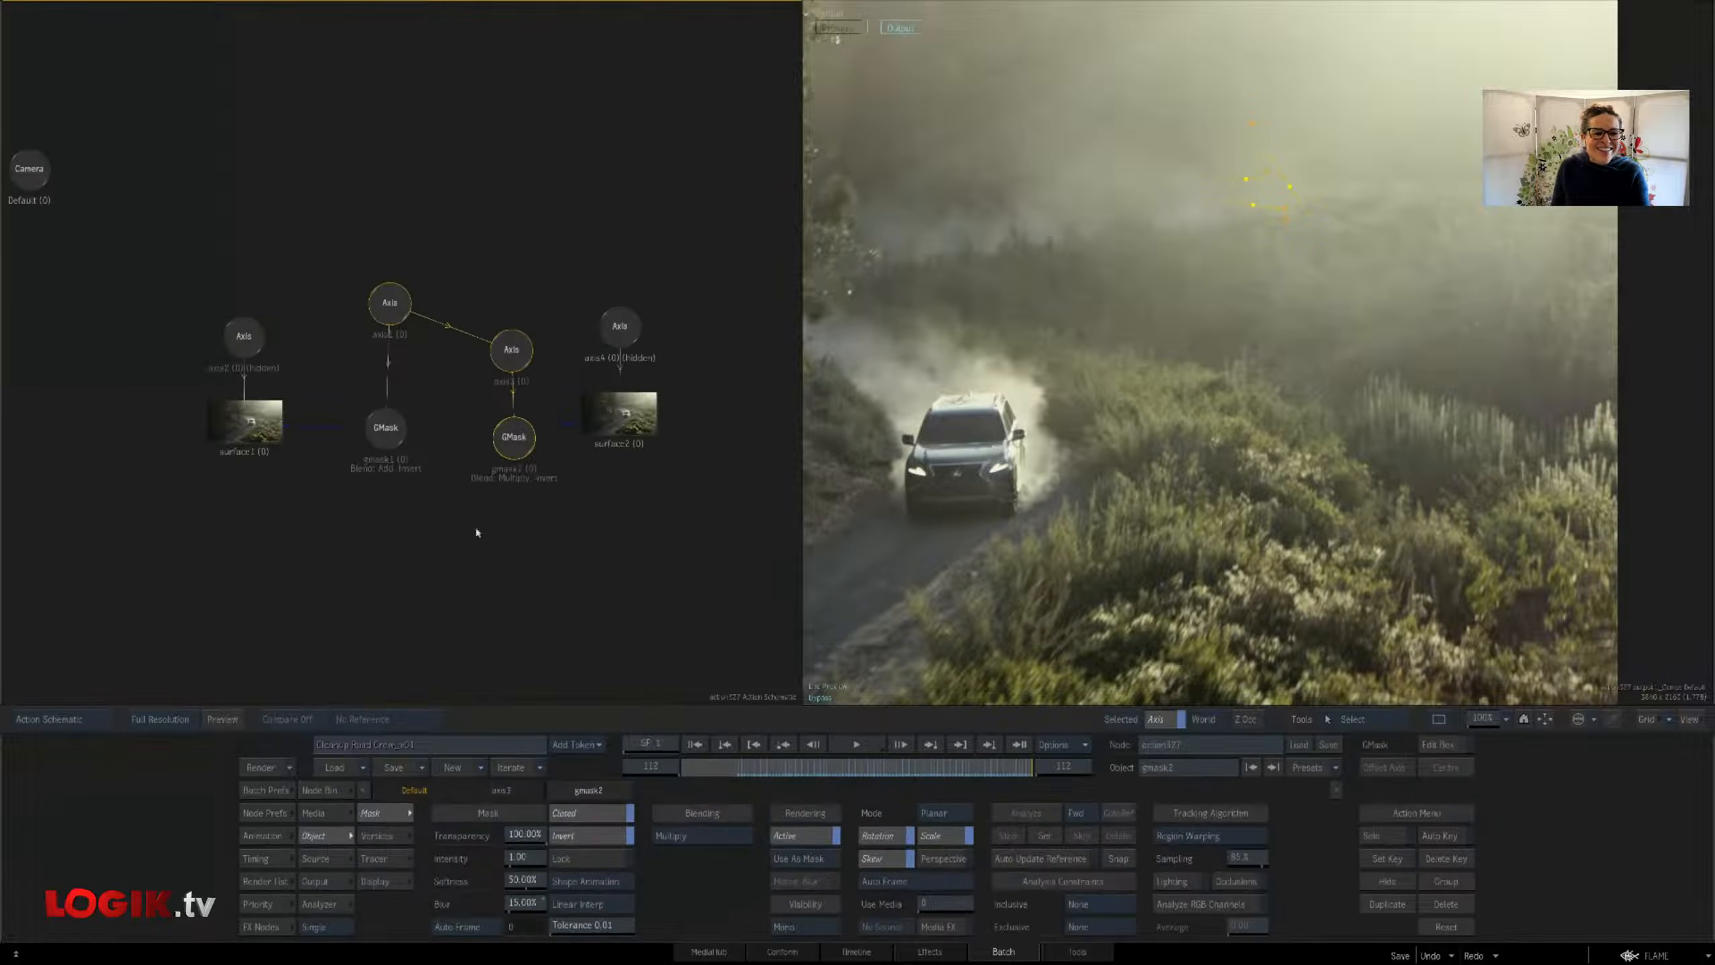
{"action": "left_click", "coordinate": [386, 427]}
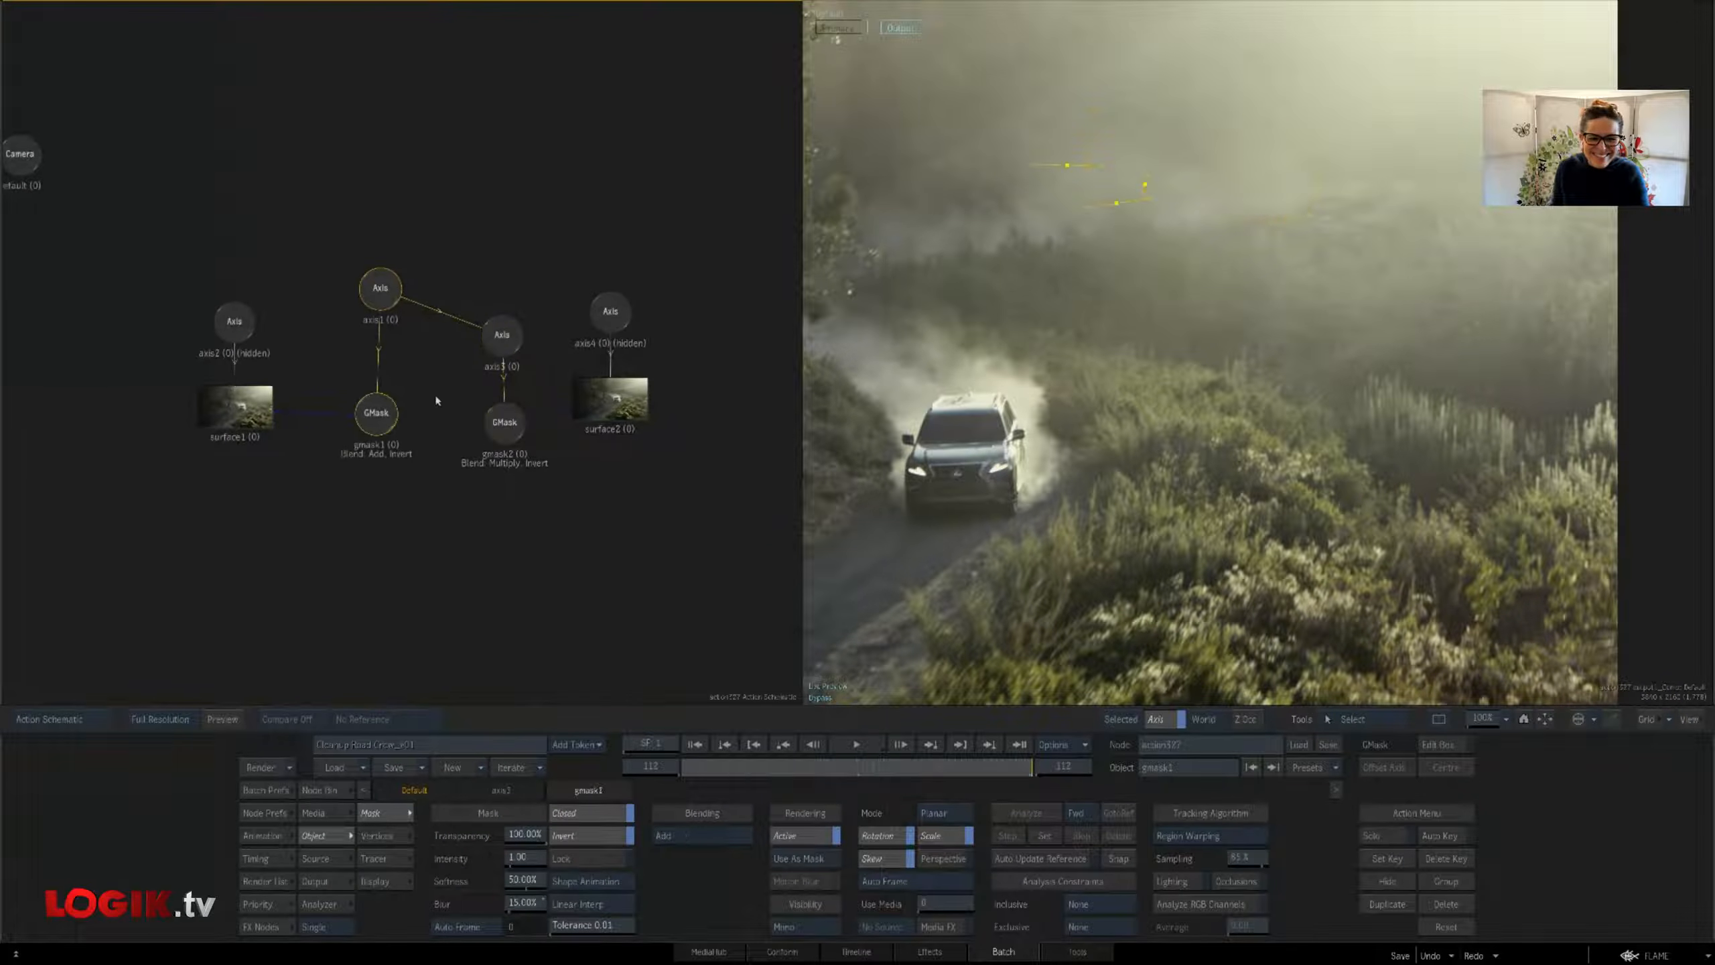
{"action": "left_click", "coordinate": [490, 424]}
{"action": "left_click_drag", "start_coordinate": [493, 344], "coordinate": [492, 335]}
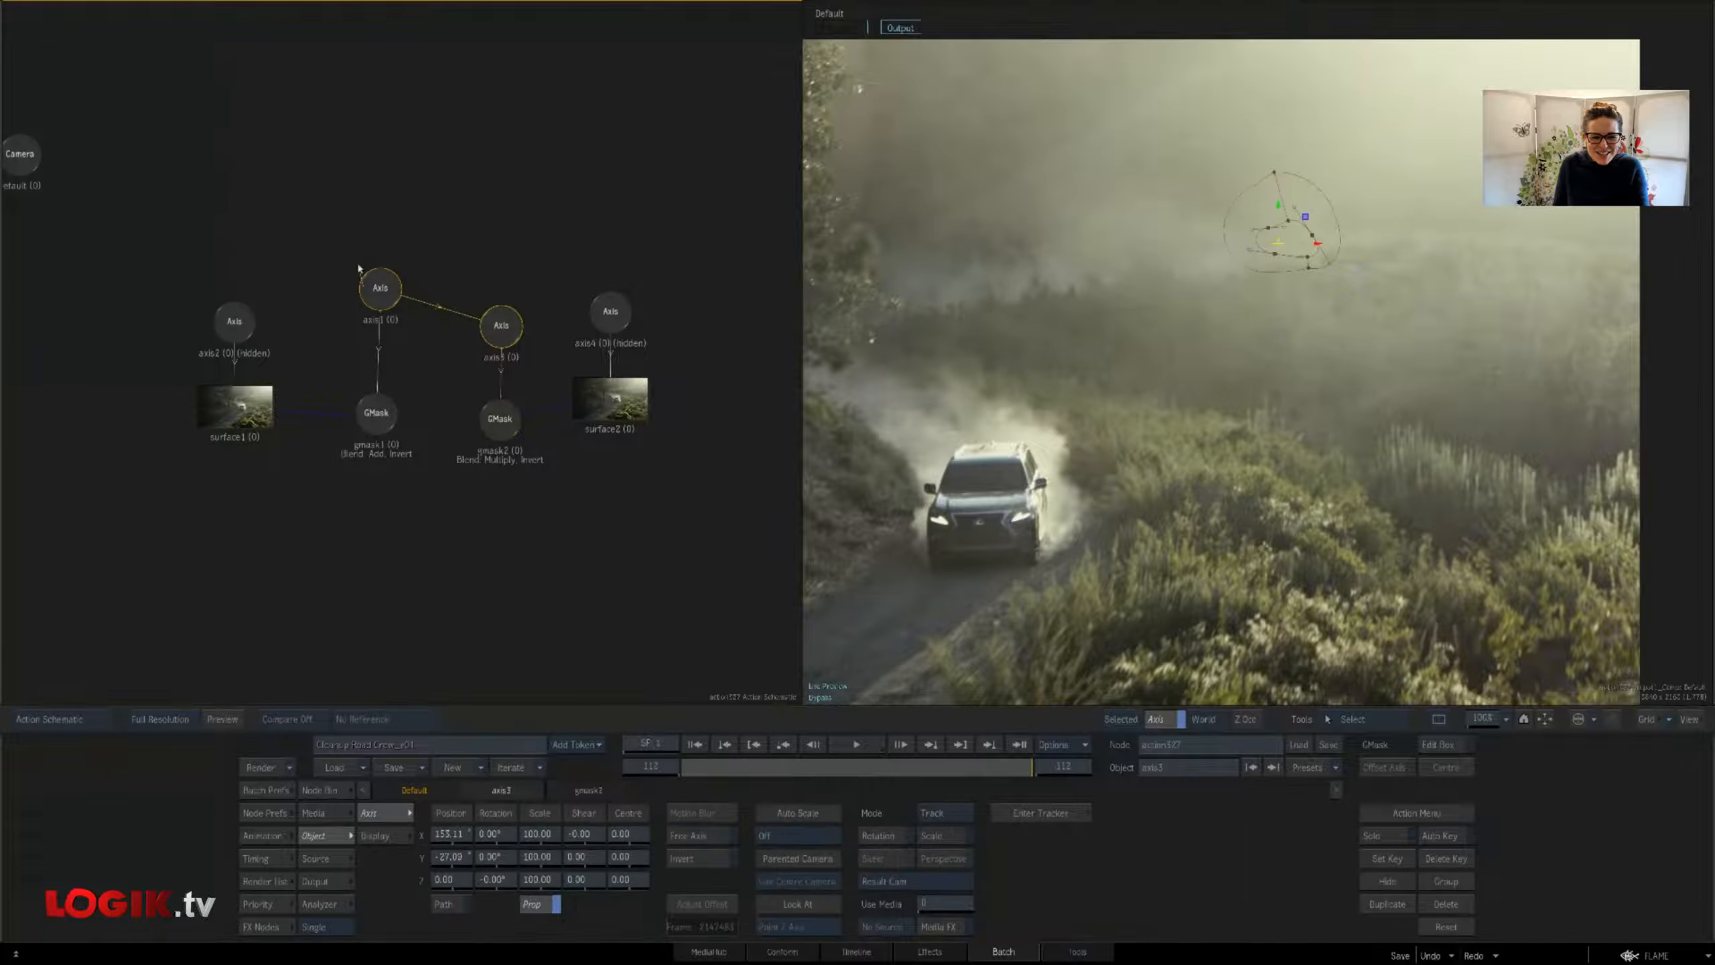
{"action": "left_click", "coordinate": [378, 287]}
{"action": "left_click_drag", "start_coordinate": [378, 287], "coordinate": [373, 255]}
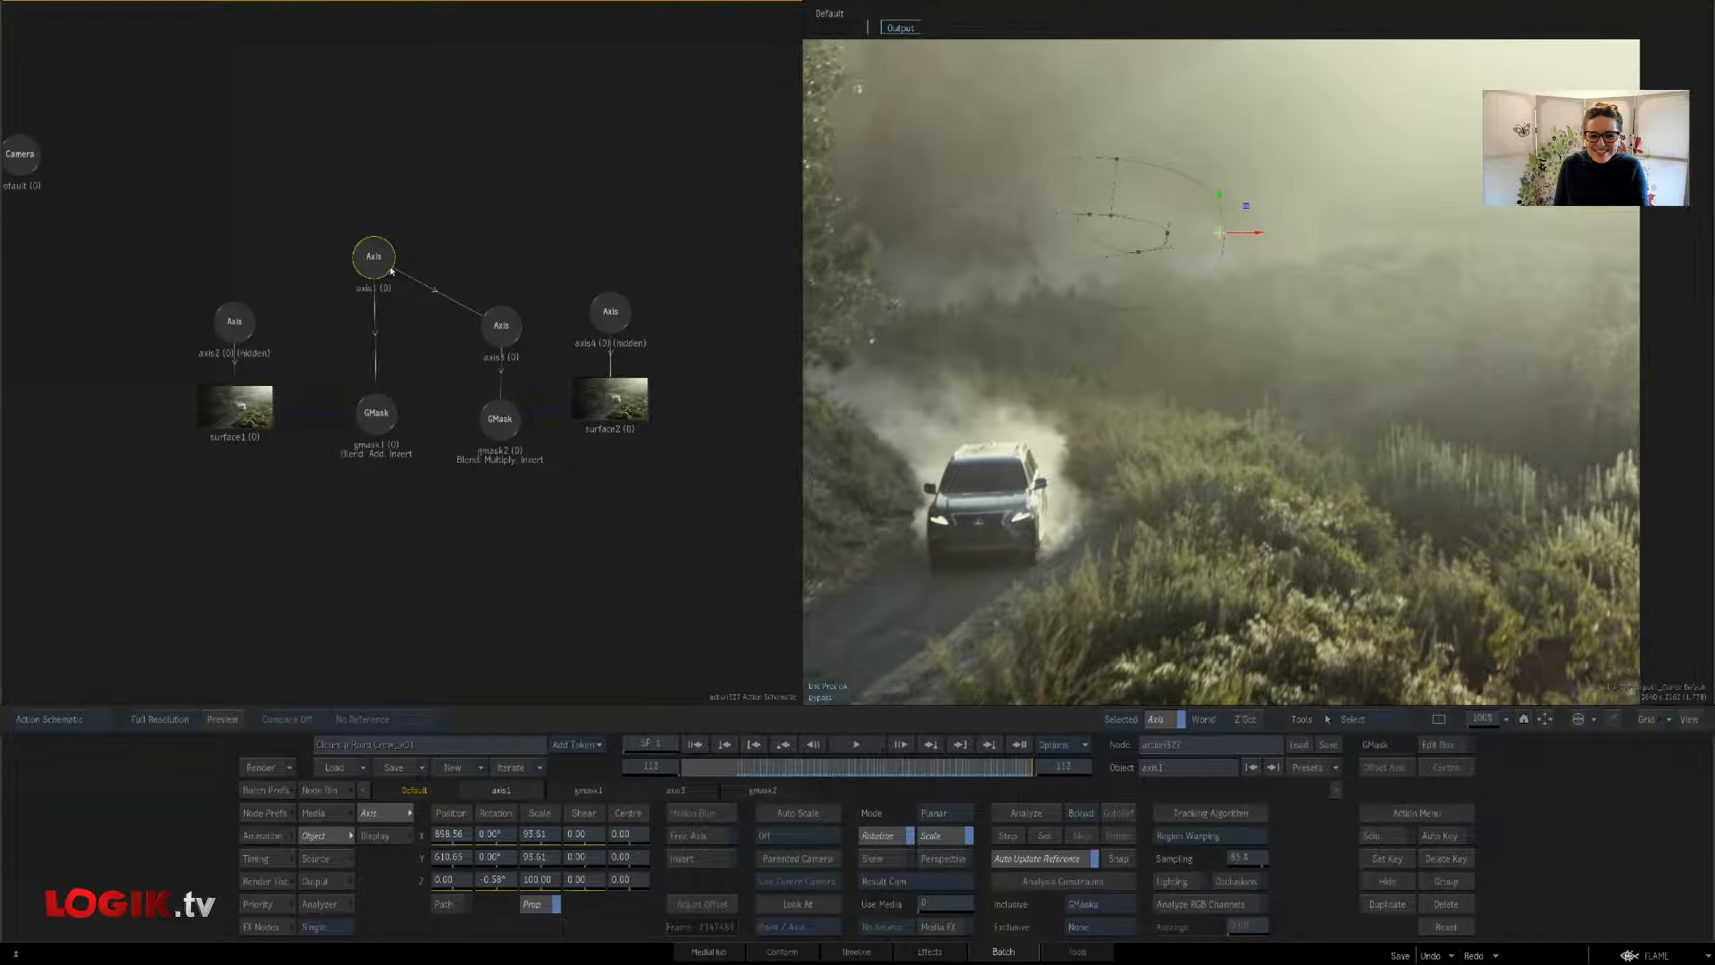
{"action": "left_click_drag", "start_coordinate": [383, 427], "coordinate": [376, 413]}
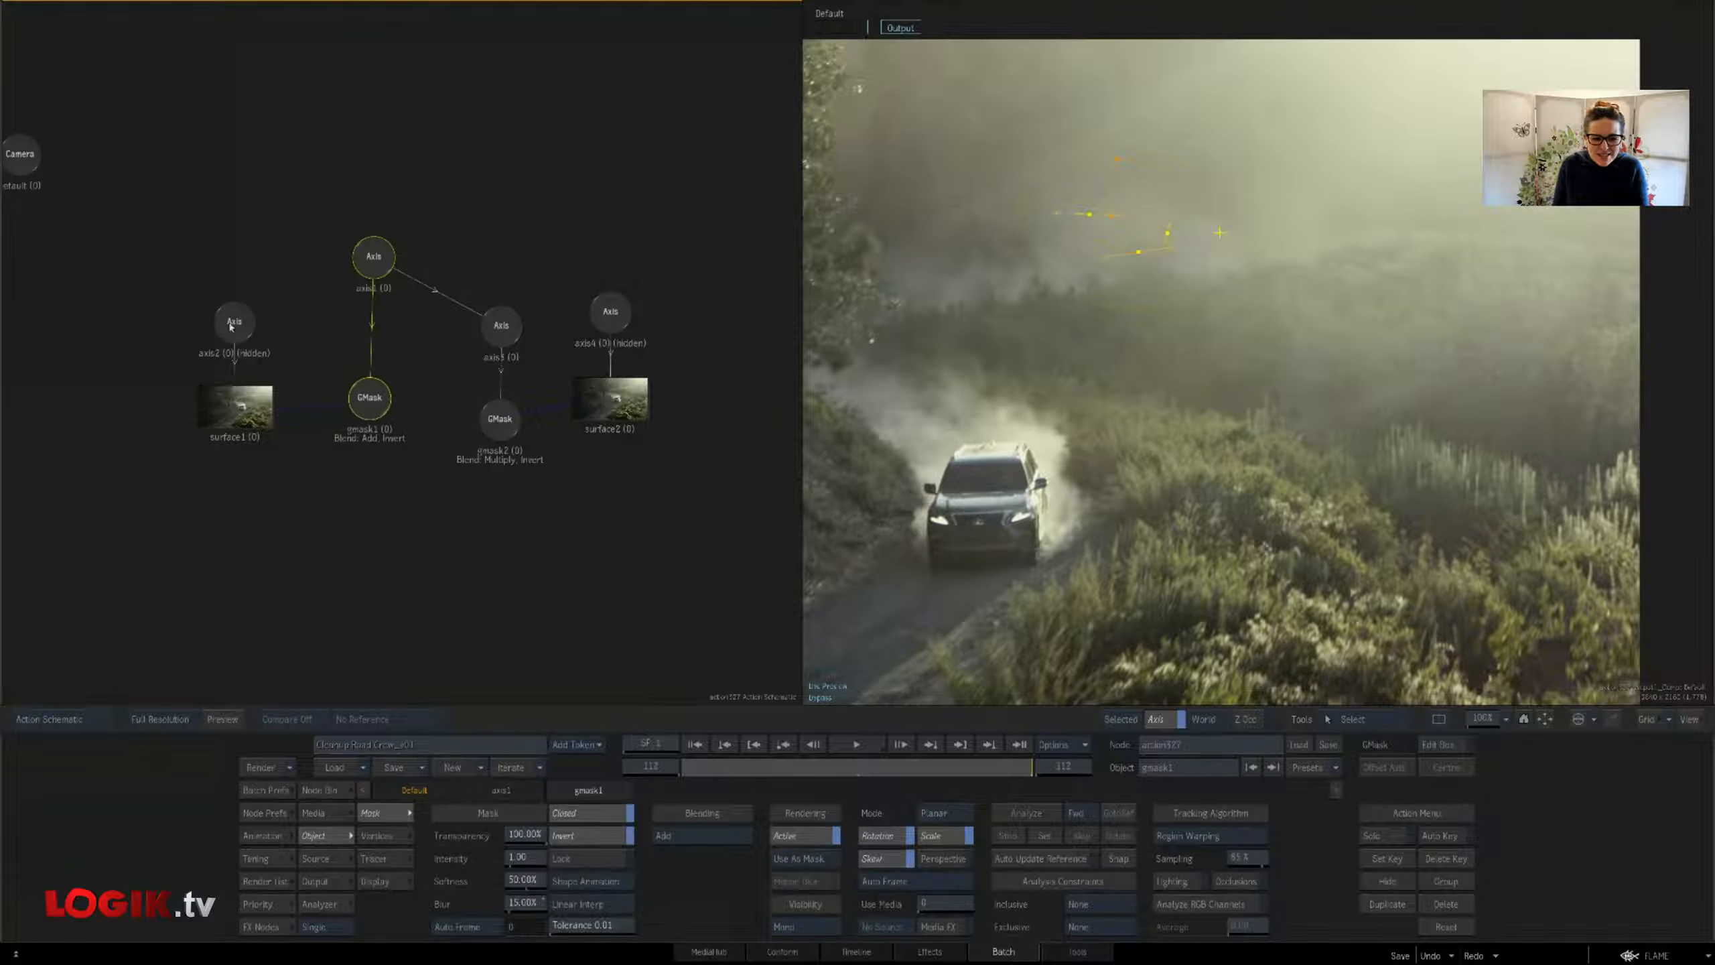
Examine the hidden axes of surface1 and surface2 along with gmask2, then scrub the composite to its last frame
{"action": "left_click_drag", "start_coordinate": [234, 326], "coordinate": [234, 328]}
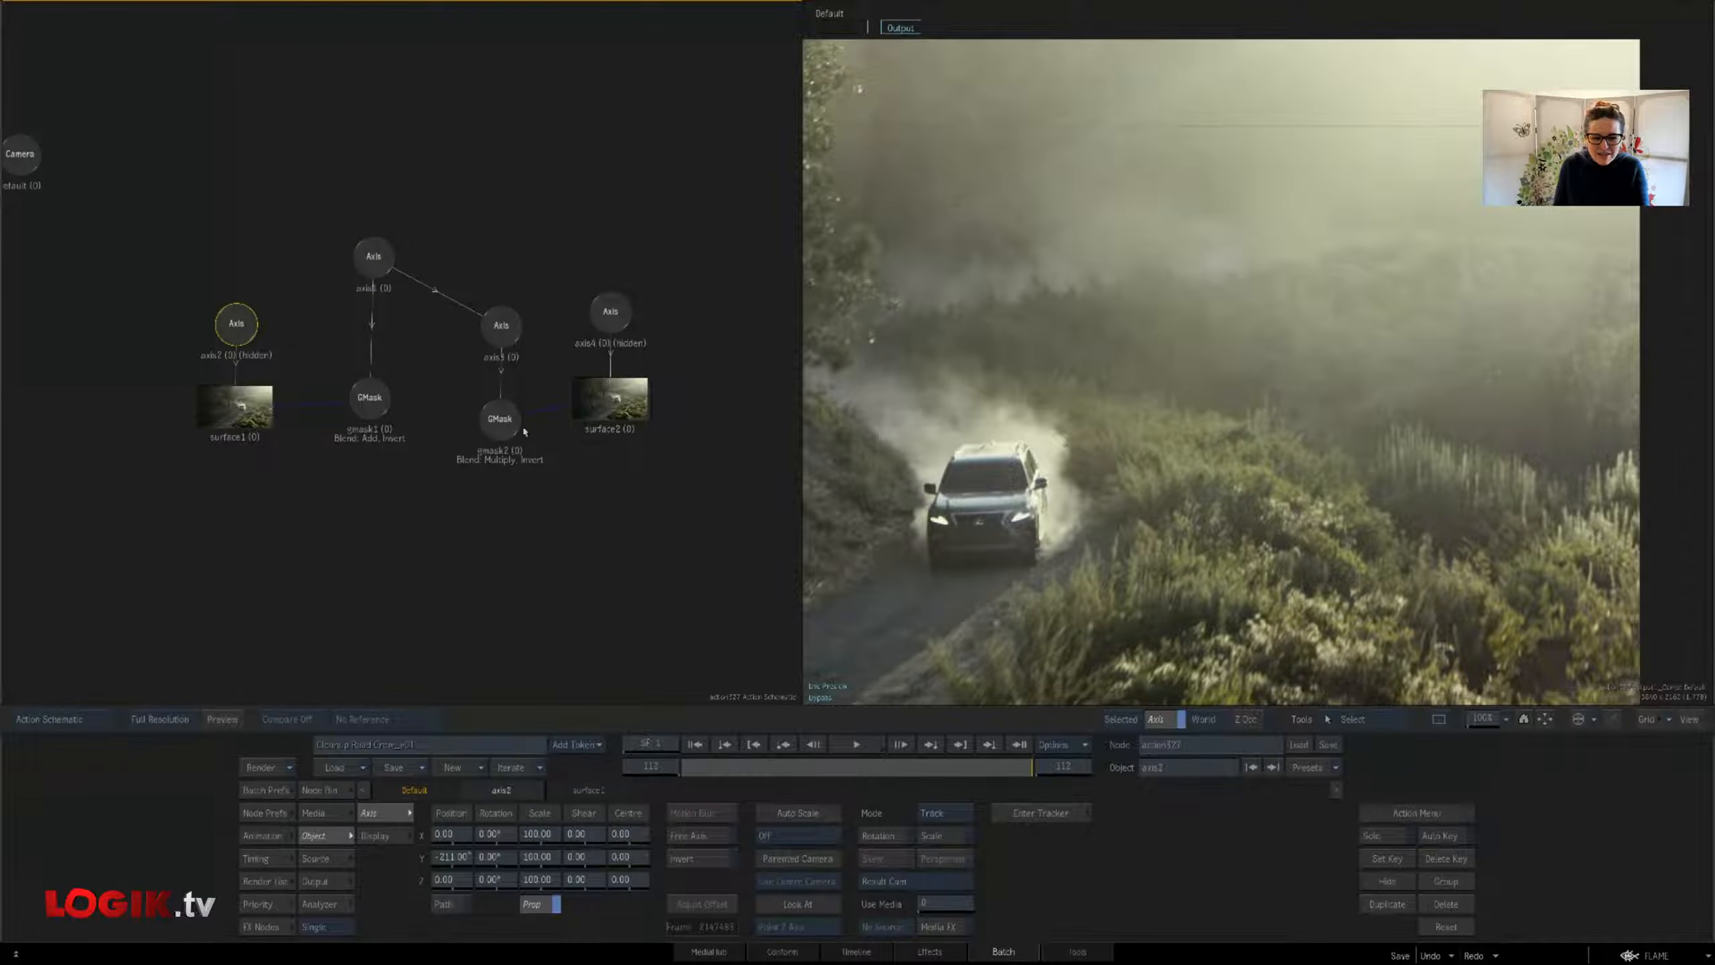
{"action": "left_click_drag", "start_coordinate": [501, 417], "coordinate": [500, 414]}
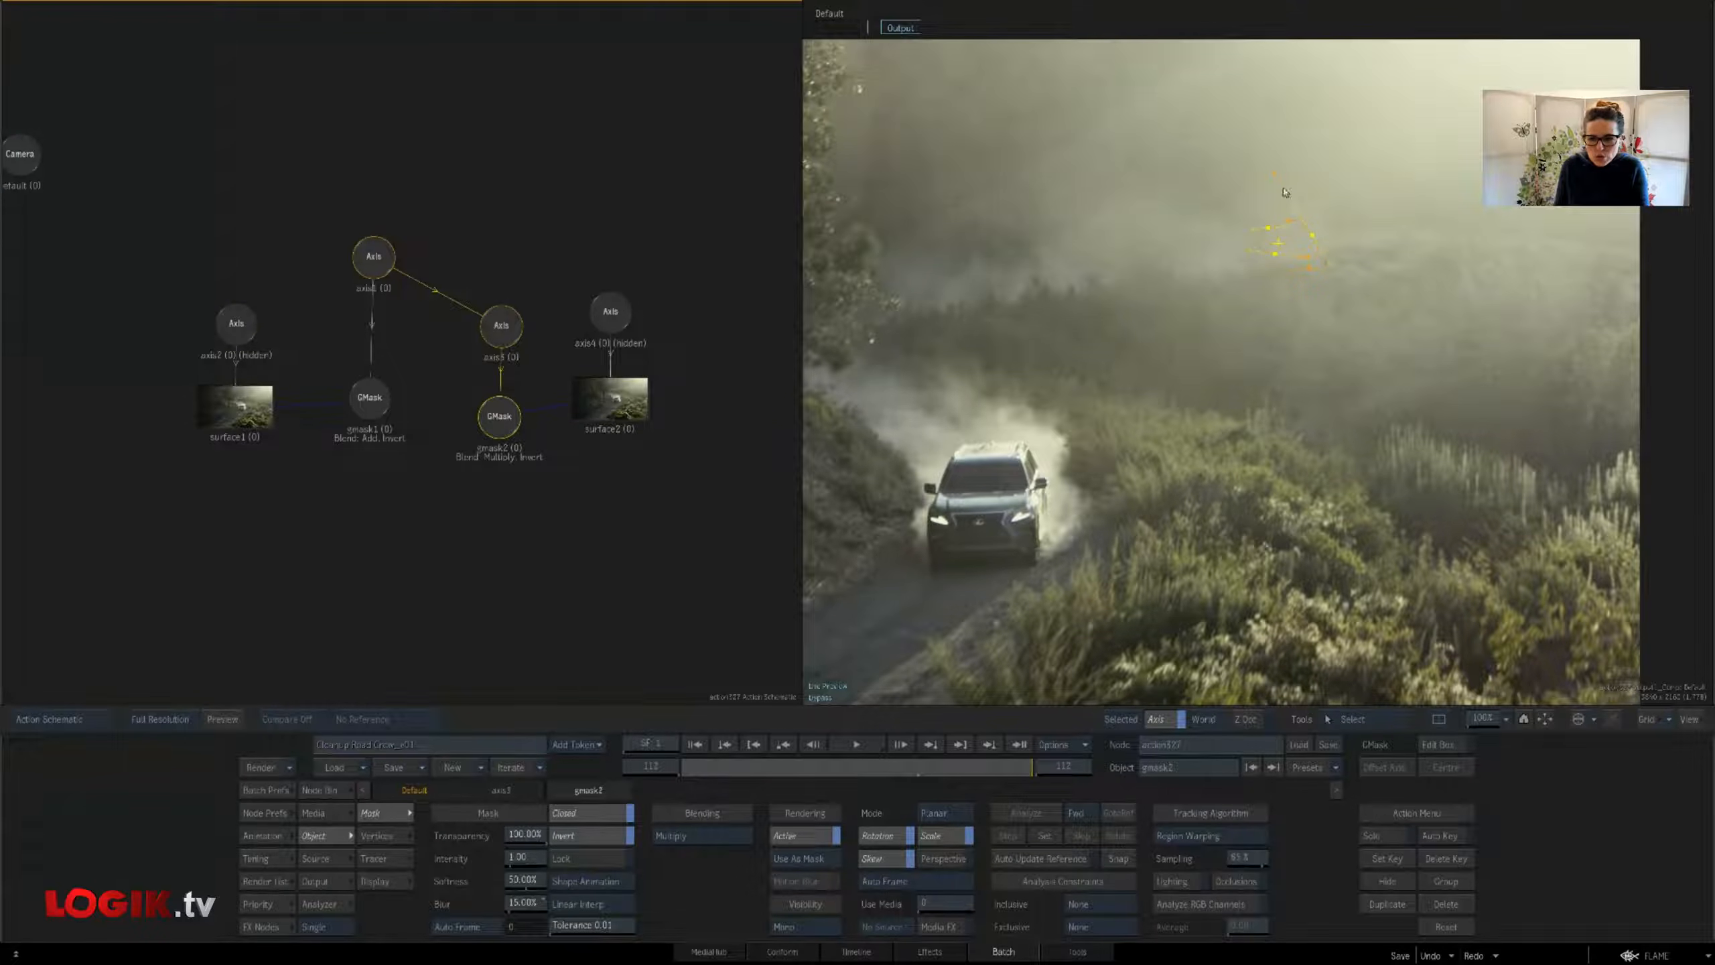
{"action": "left_click_drag", "start_coordinate": [610, 315], "coordinate": [607, 316]}
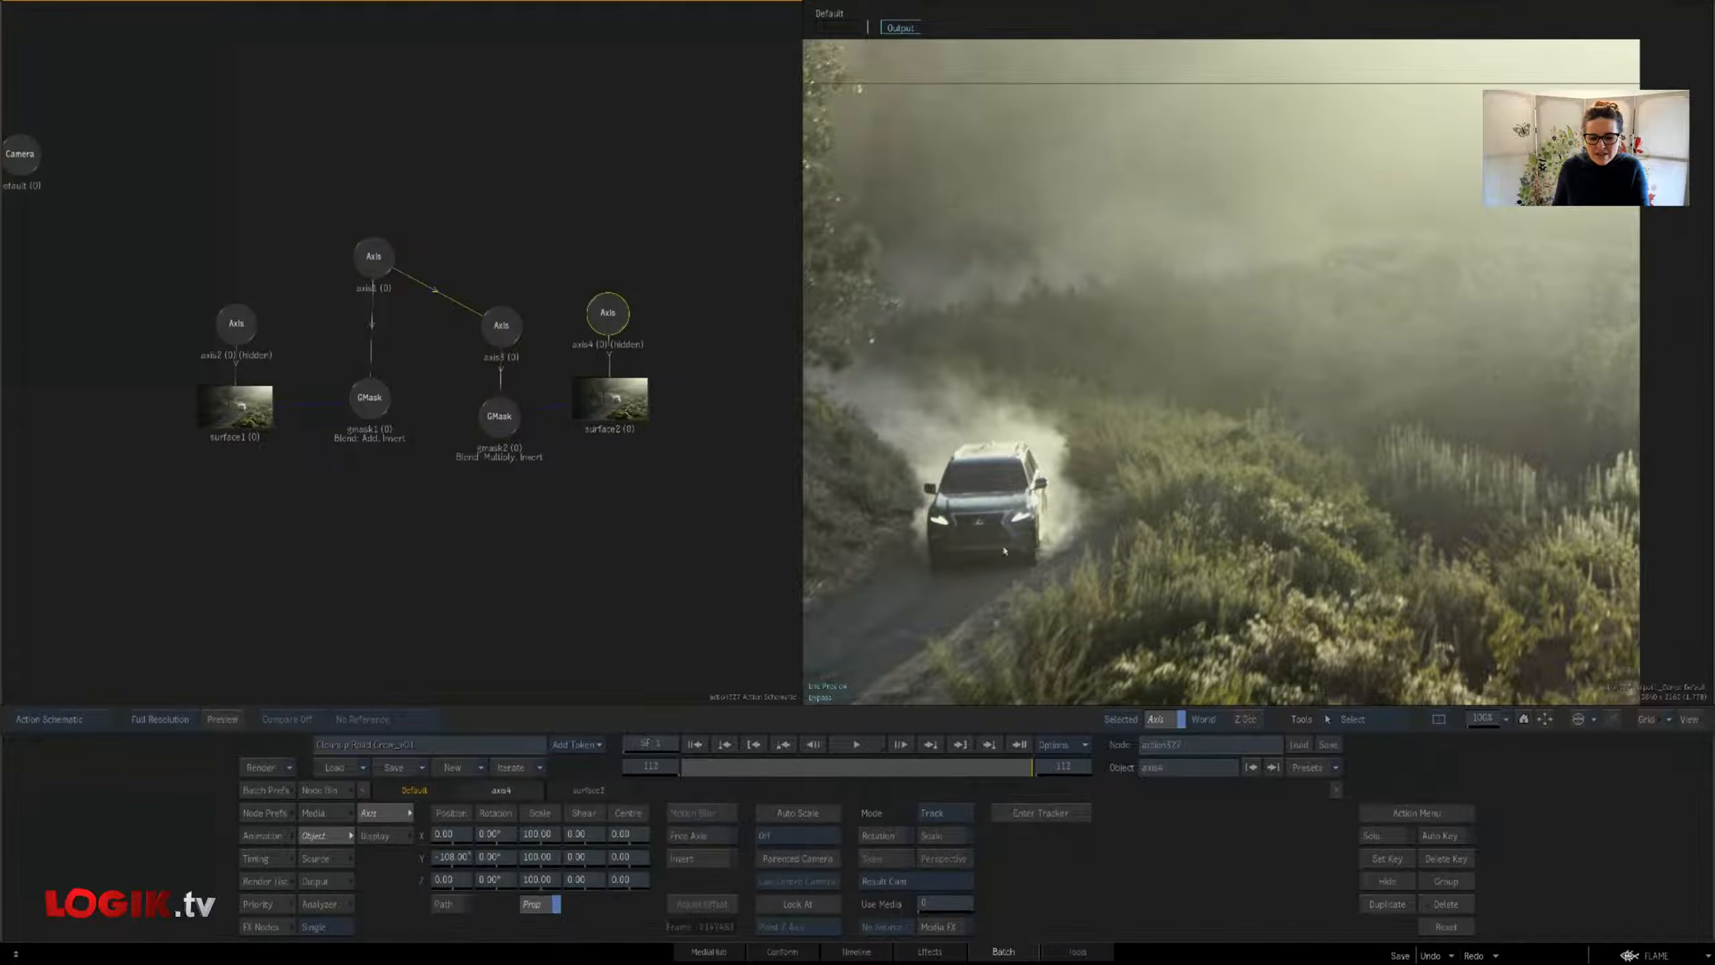
{"action": "left_click_drag", "start_coordinate": [726, 772], "coordinate": [1082, 783]}
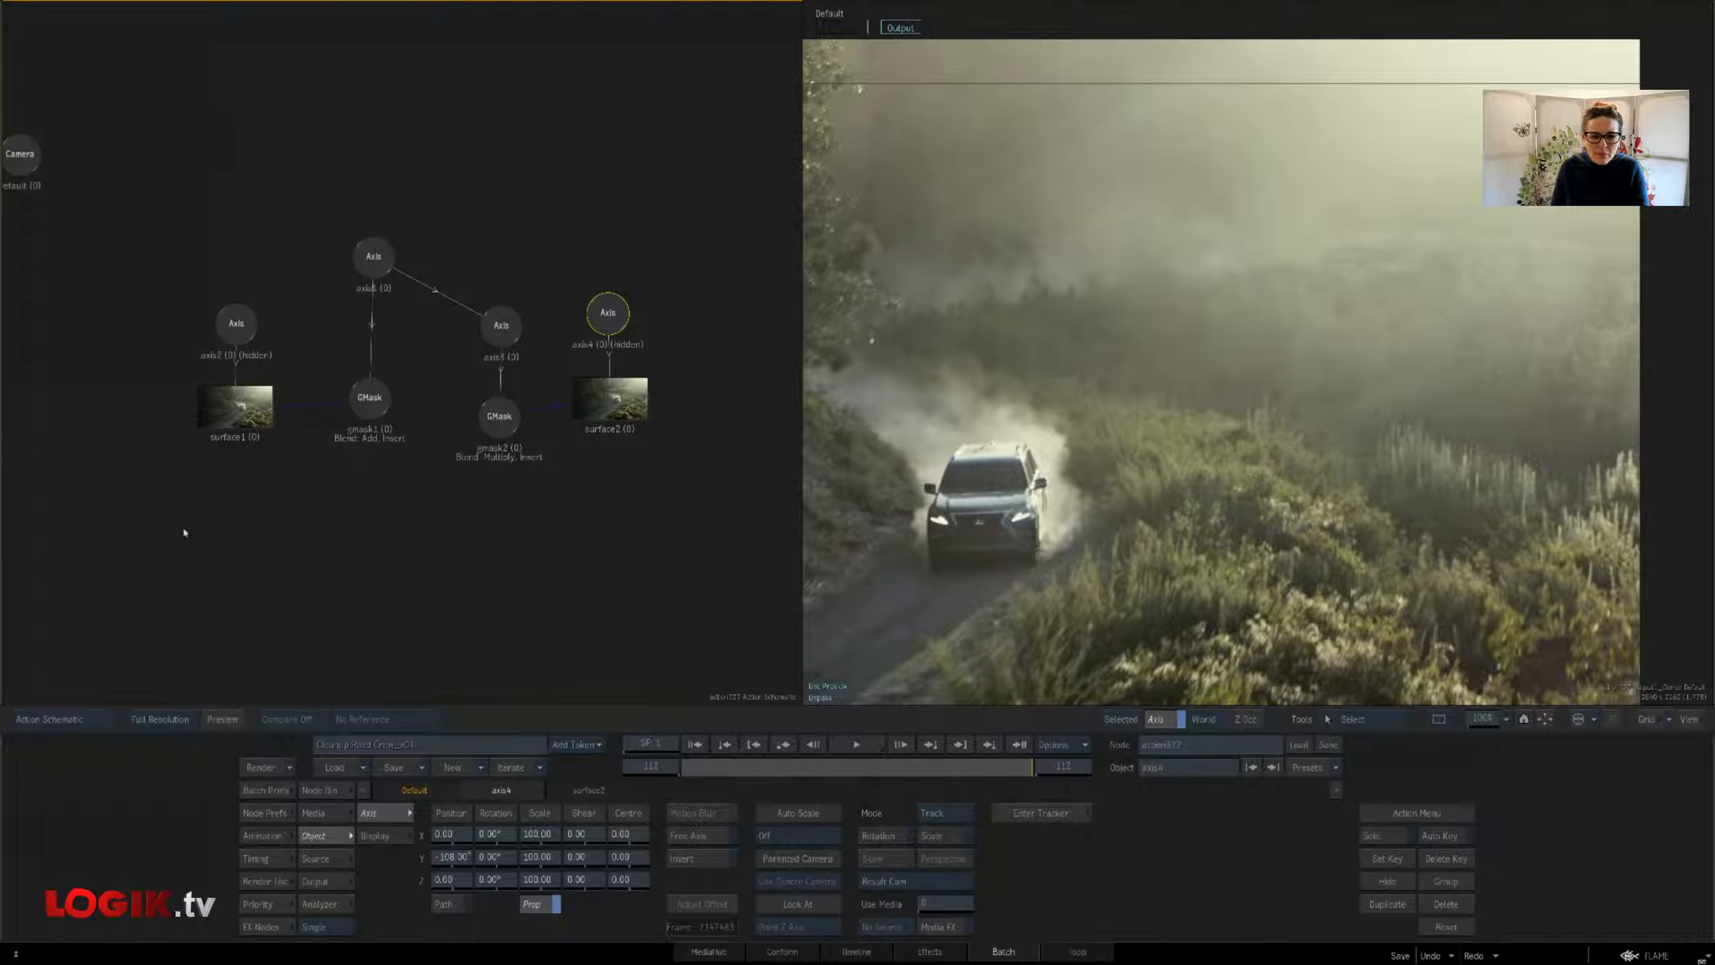
{"action": "mouse_move", "coordinate": [2, 560]}
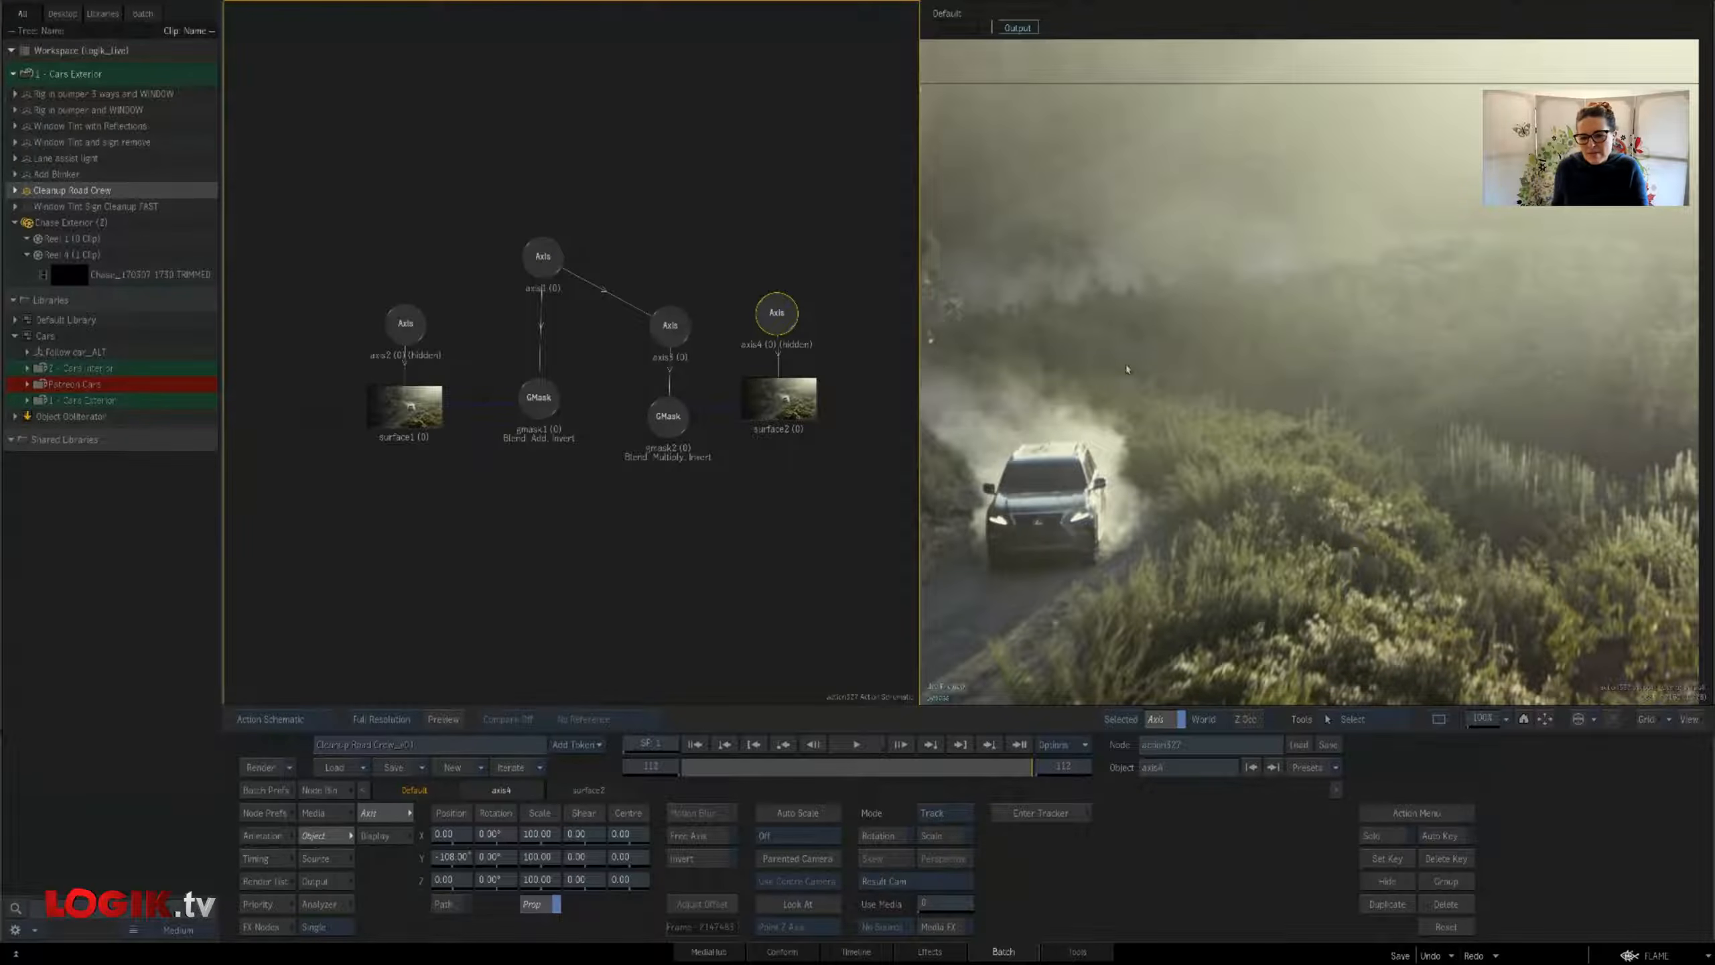
{"action": "left_click", "coordinate": [1522, 719]}
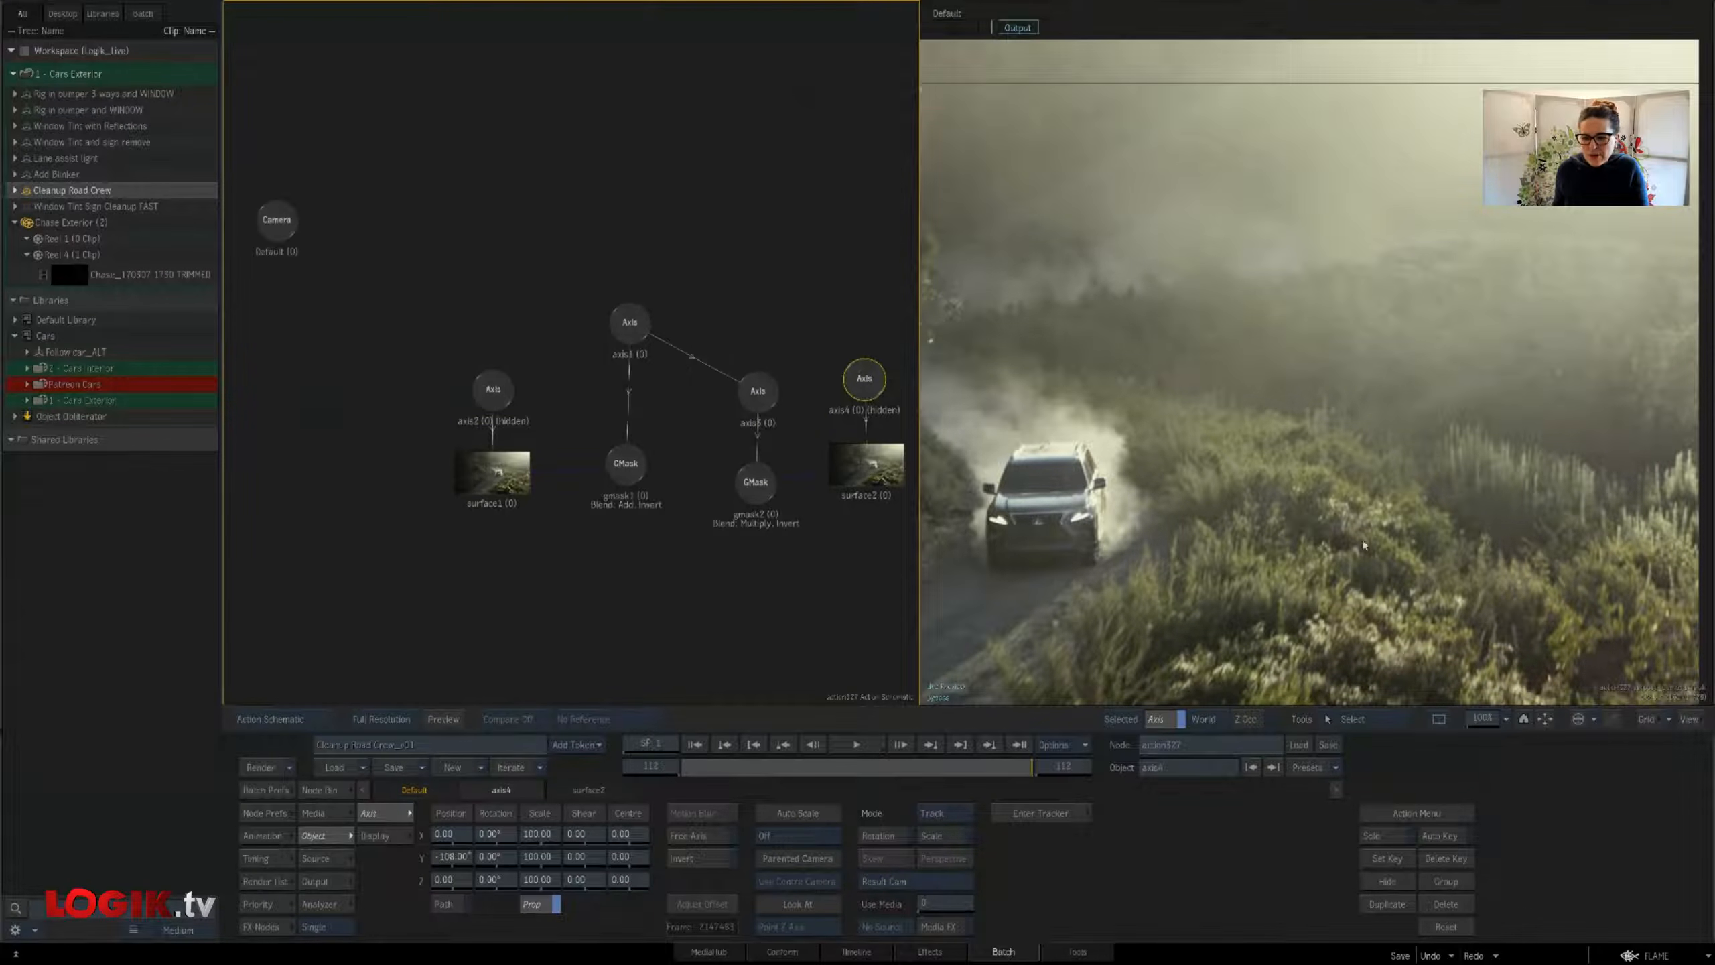
{"action": "left_click", "coordinate": [1253, 583]}
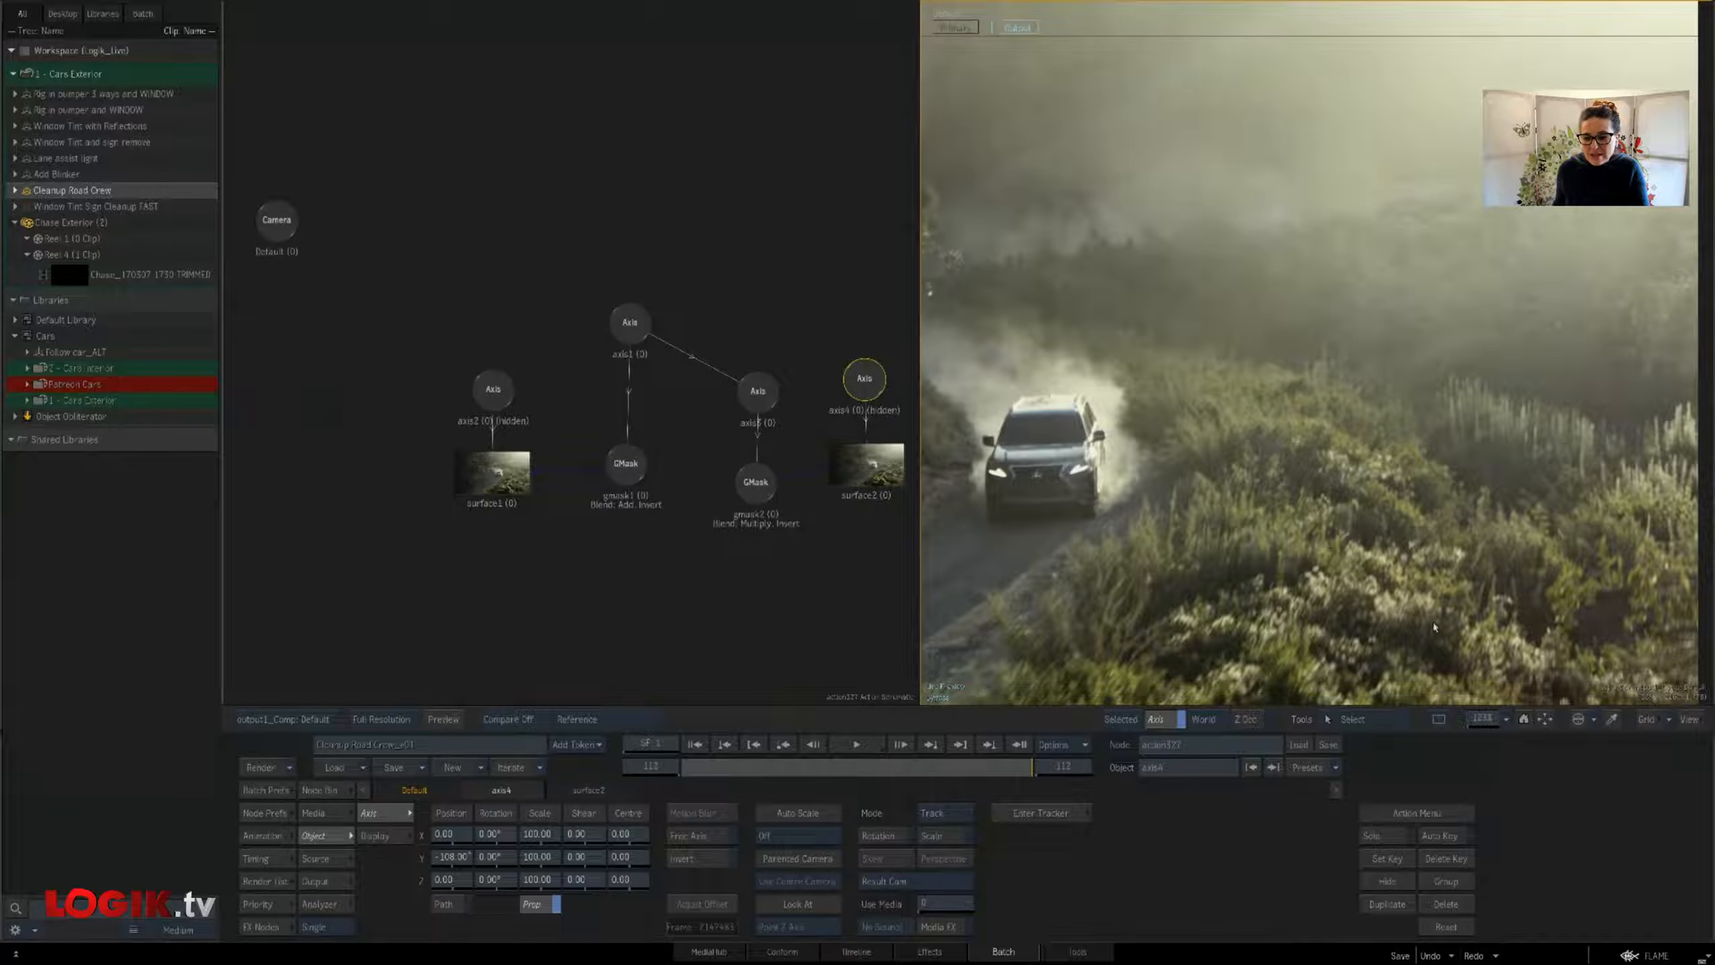
Open the Window Tint Sign Cleanup FAST batch and widen the image viewer beside its schematic
{"action": "left_click", "coordinate": [1511, 720]}
{"action": "left_click_drag", "start_coordinate": [1348, 511], "coordinate": [1239, 498]}
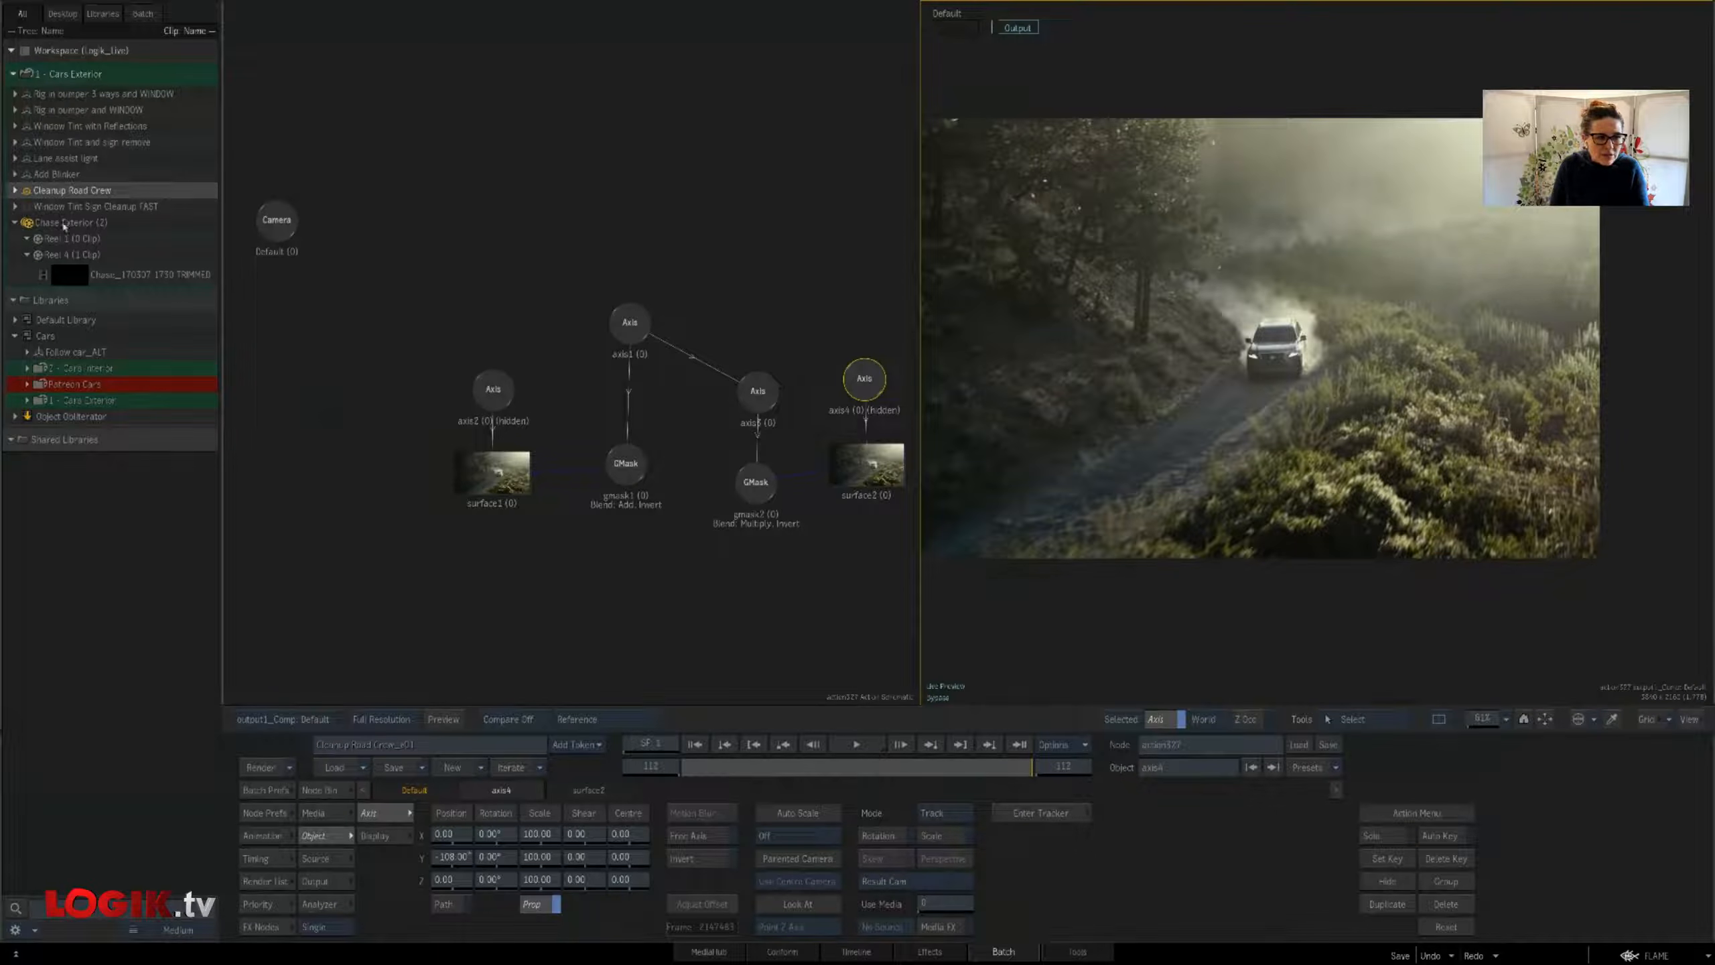
{"action": "double_click", "coordinate": [32, 207]}
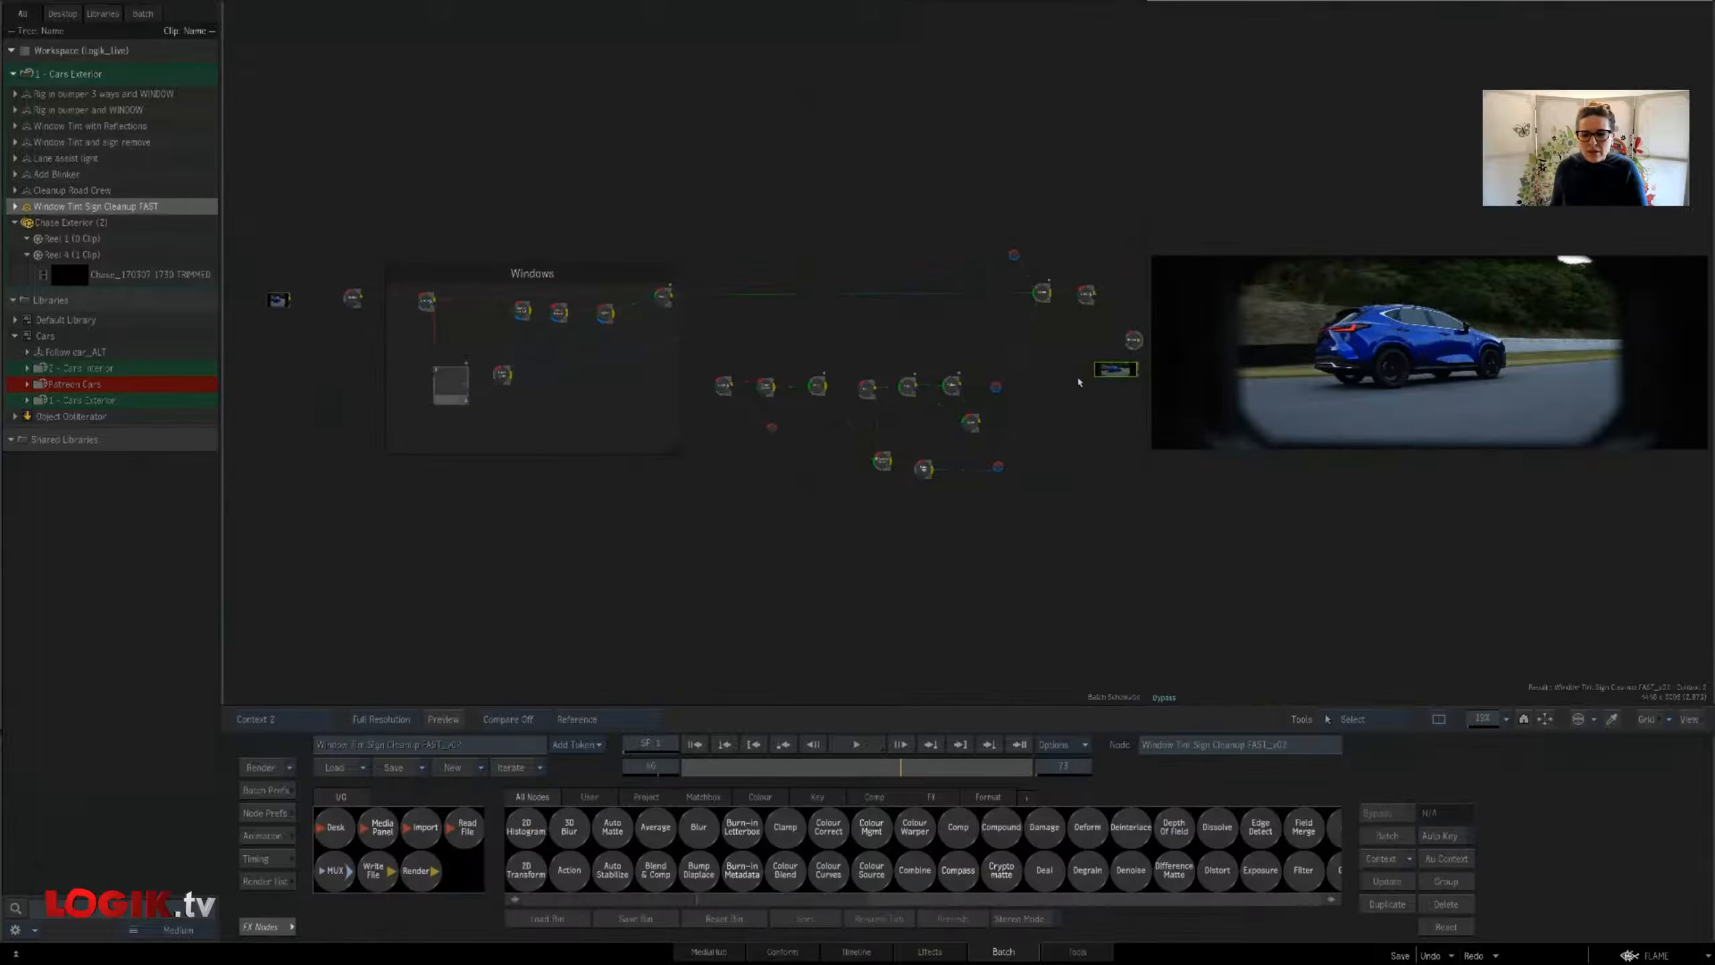
{"action": "left_click_drag", "start_coordinate": [759, 507], "coordinate": [637, 499]}
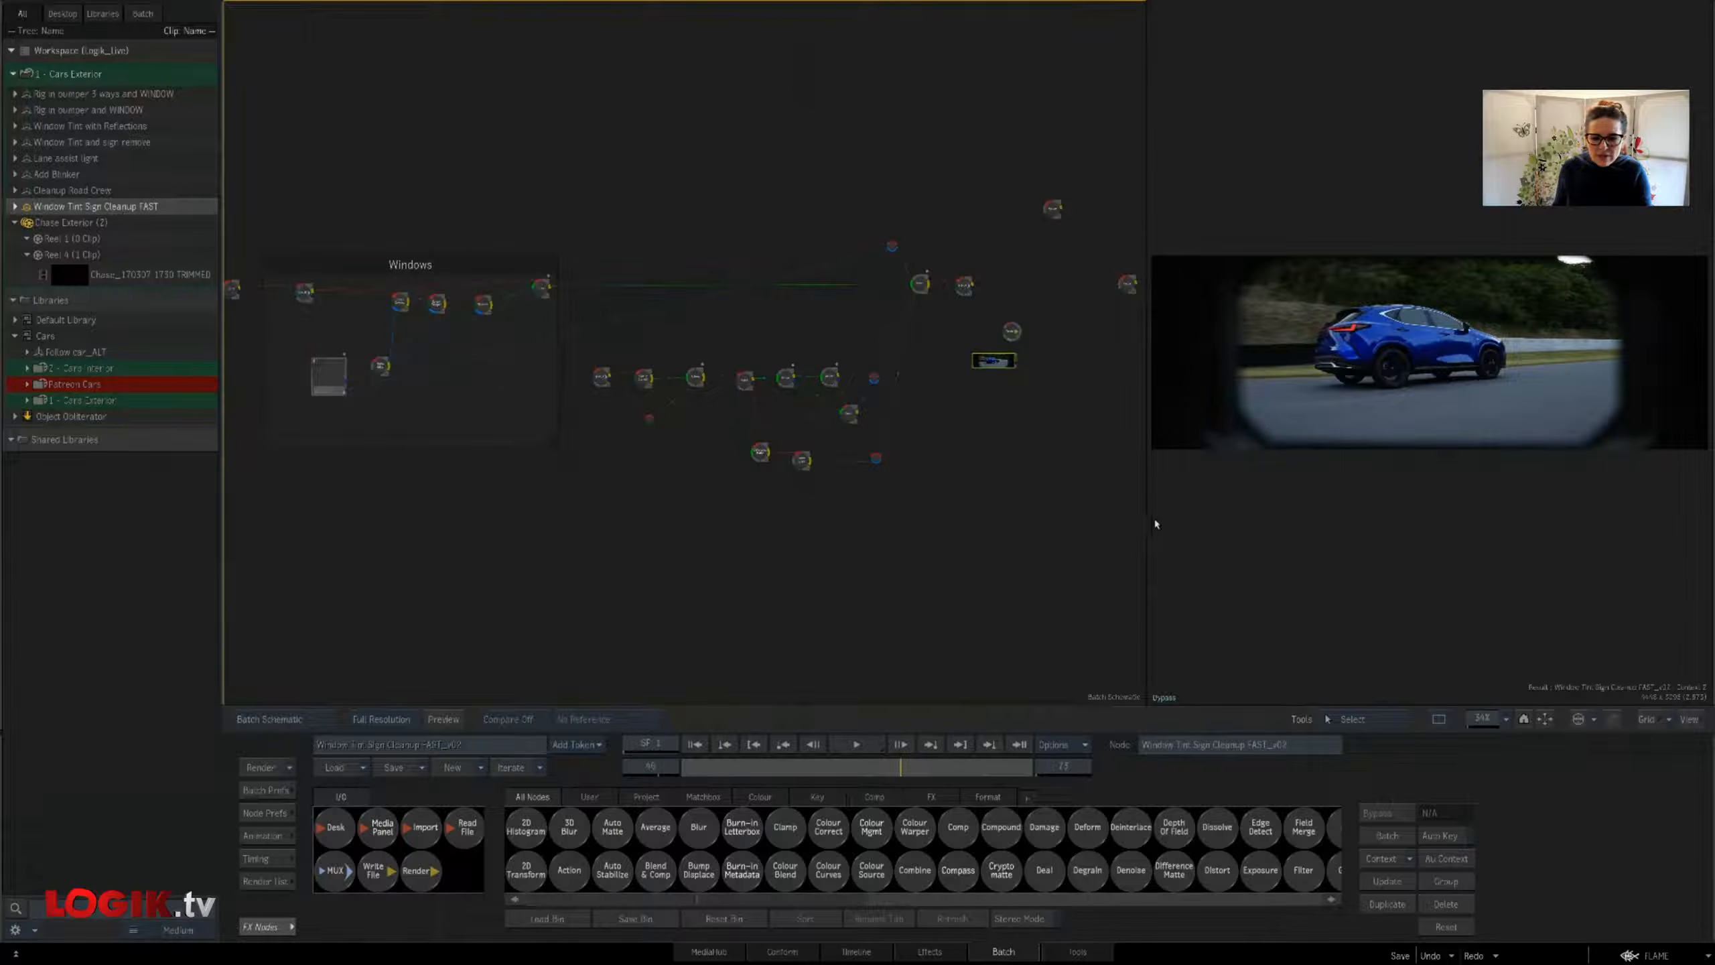
{"action": "left_click_drag", "start_coordinate": [1147, 525], "coordinate": [841, 514]}
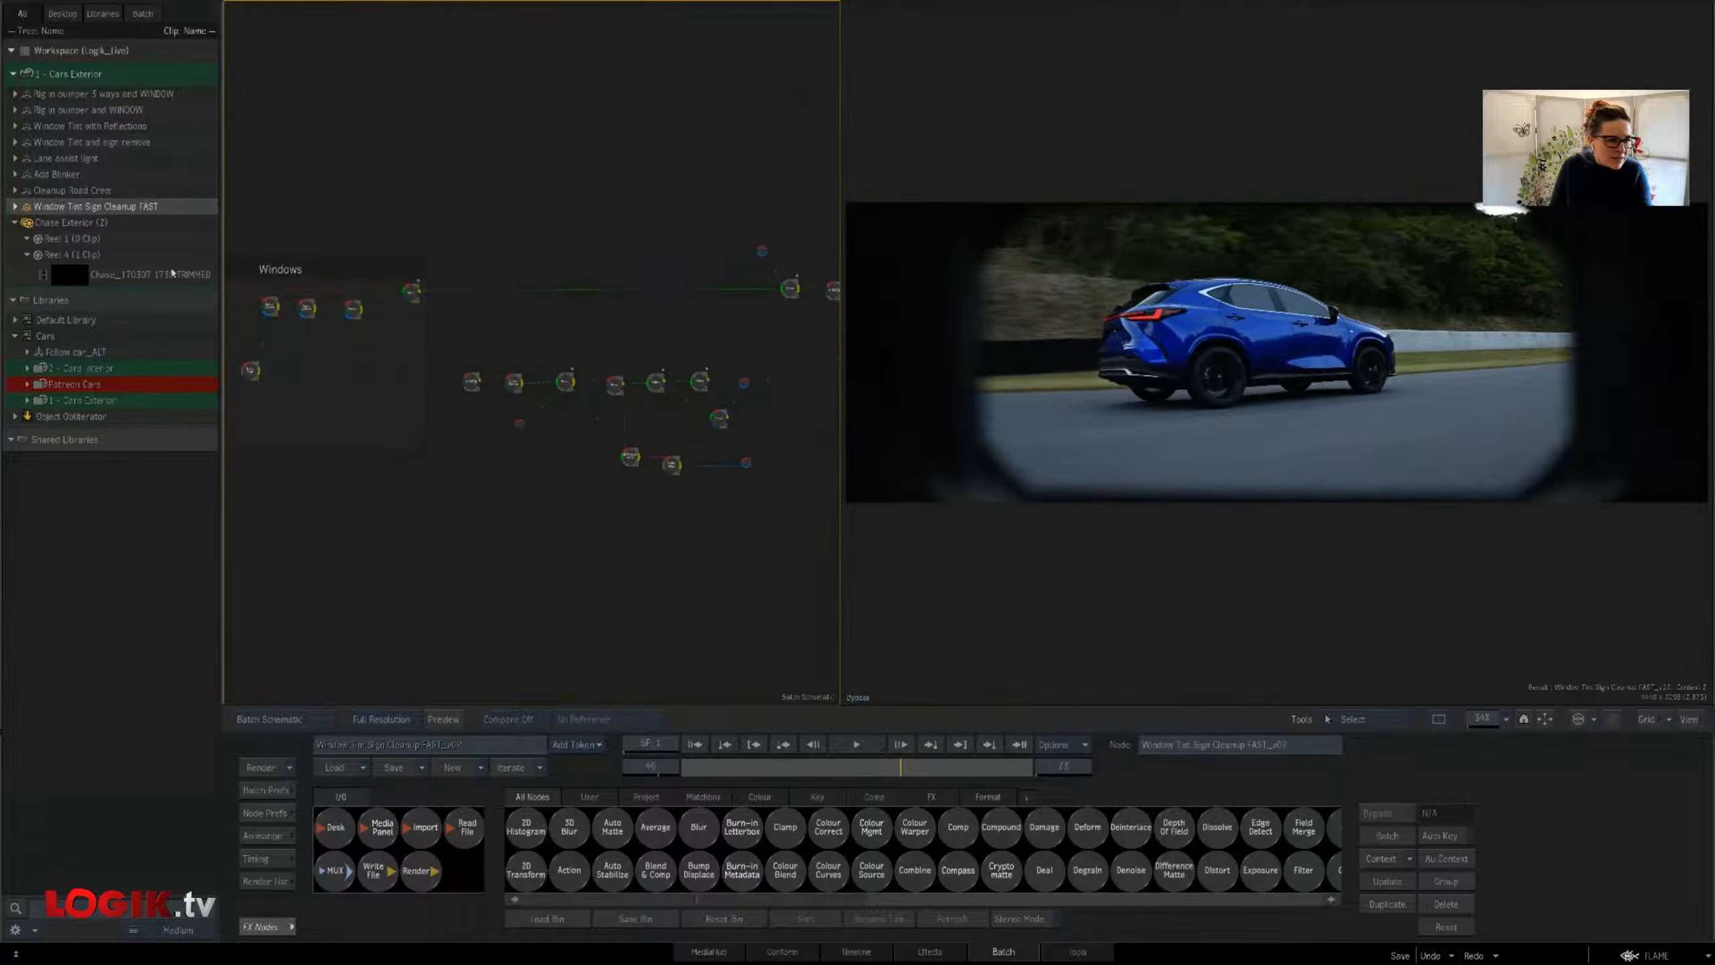
Collapse the Chase Exterior reels and the 1 - Cars Exterior desktop, and load the 2 - Cars Interior desktop from the Cars library into the workspace
{"action": "left_click", "coordinate": [76, 274]}
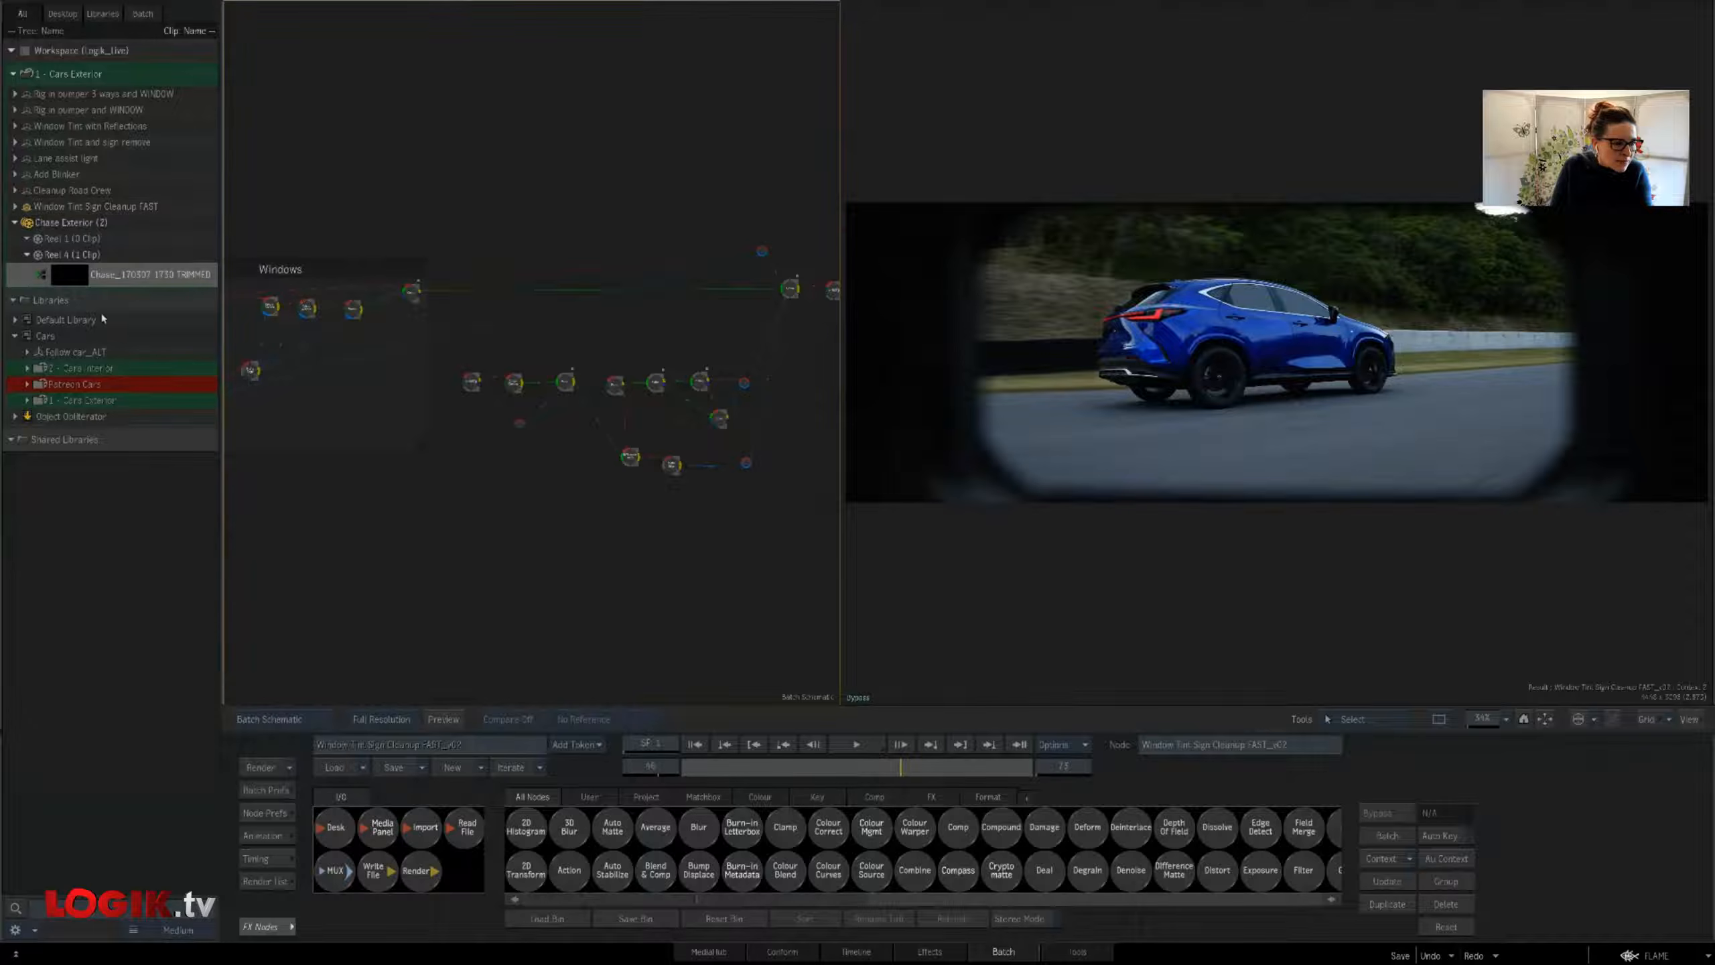
{"action": "left_click", "coordinate": [14, 223]}
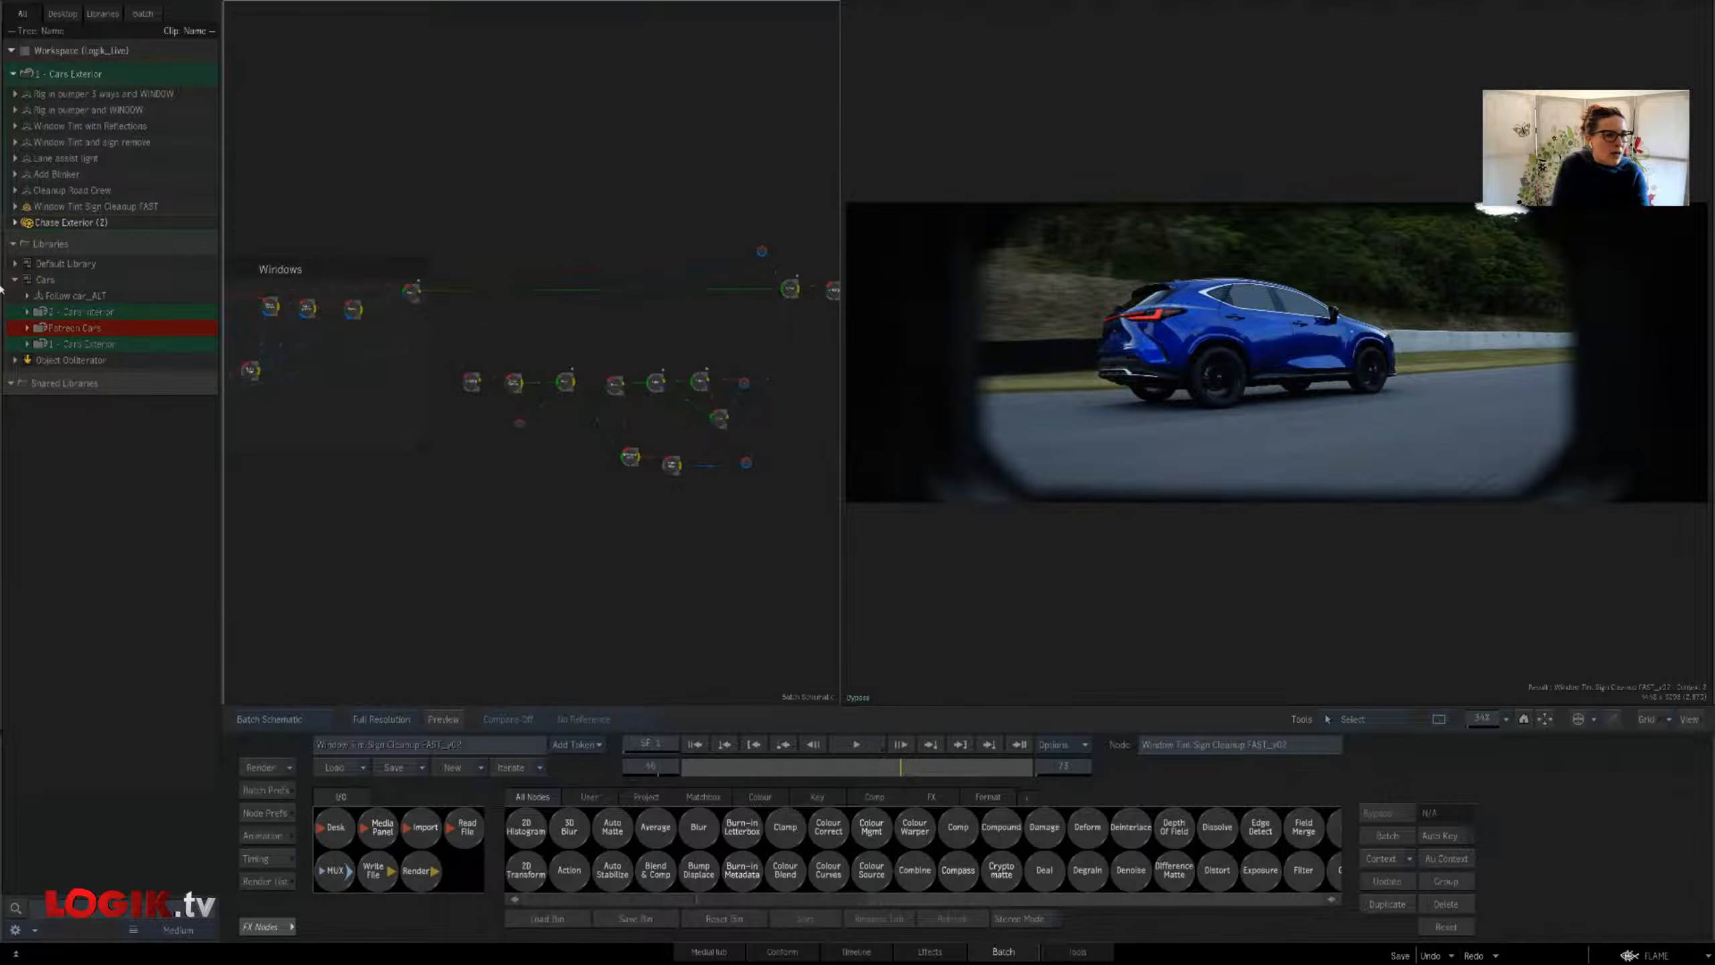
{"action": "left_click", "coordinate": [13, 74]}
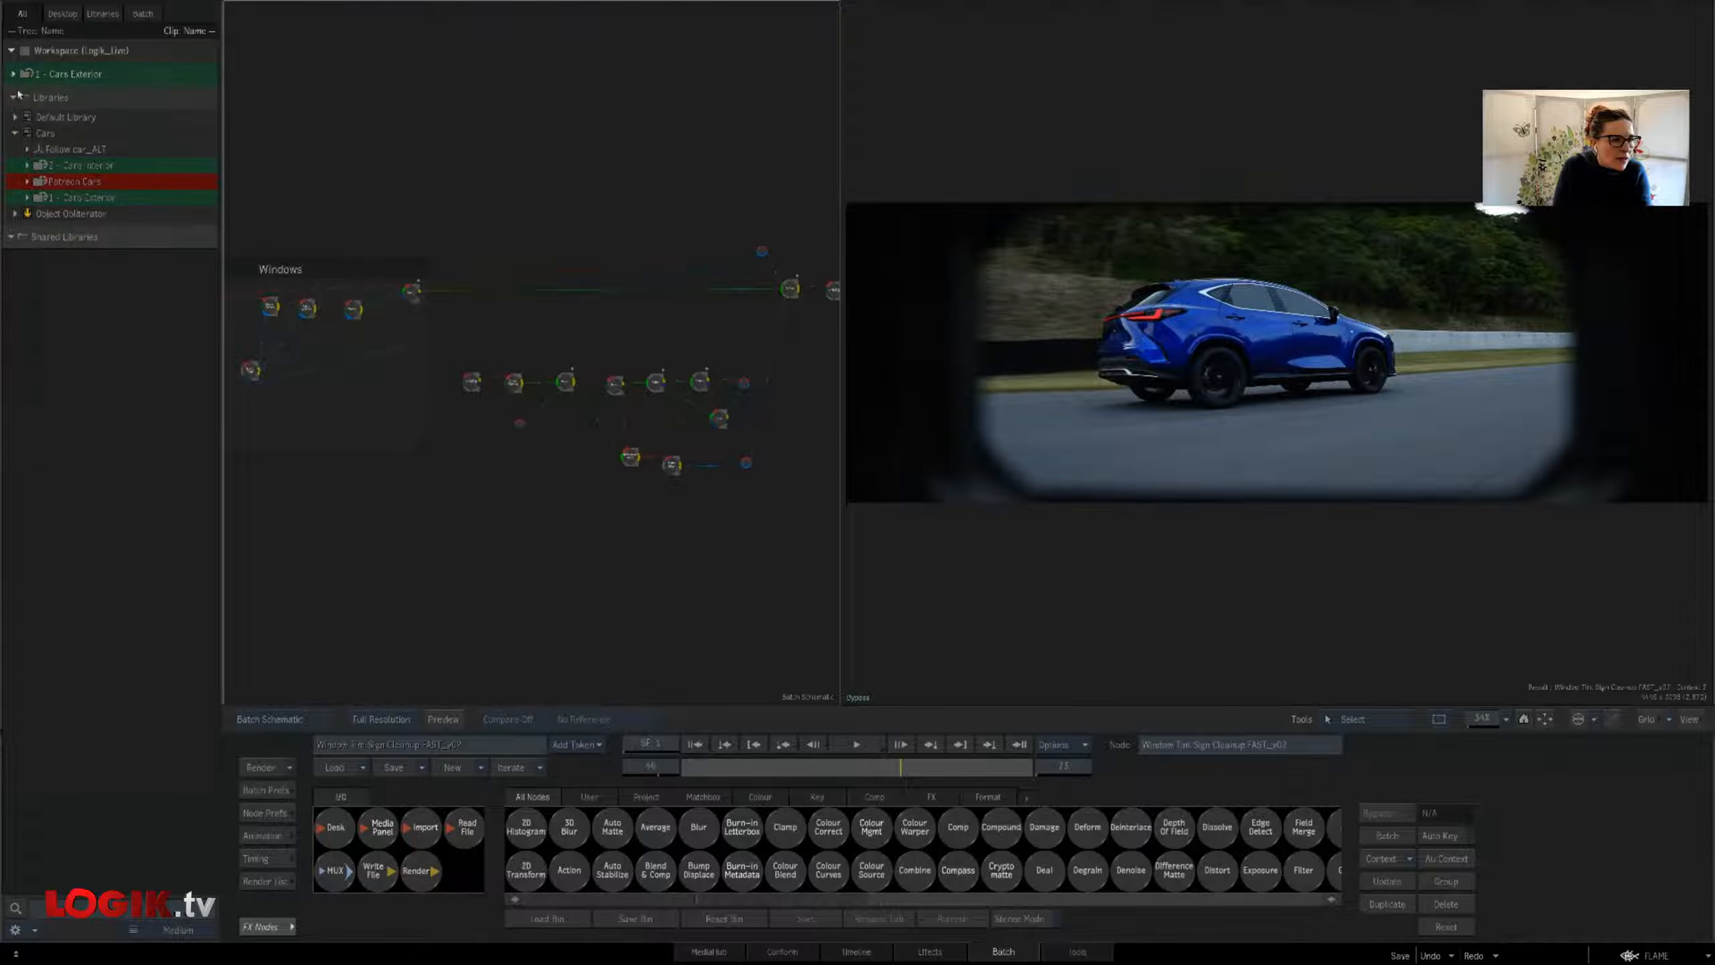
{"action": "left_click_drag", "start_coordinate": [37, 170], "coordinate": [58, 77]}
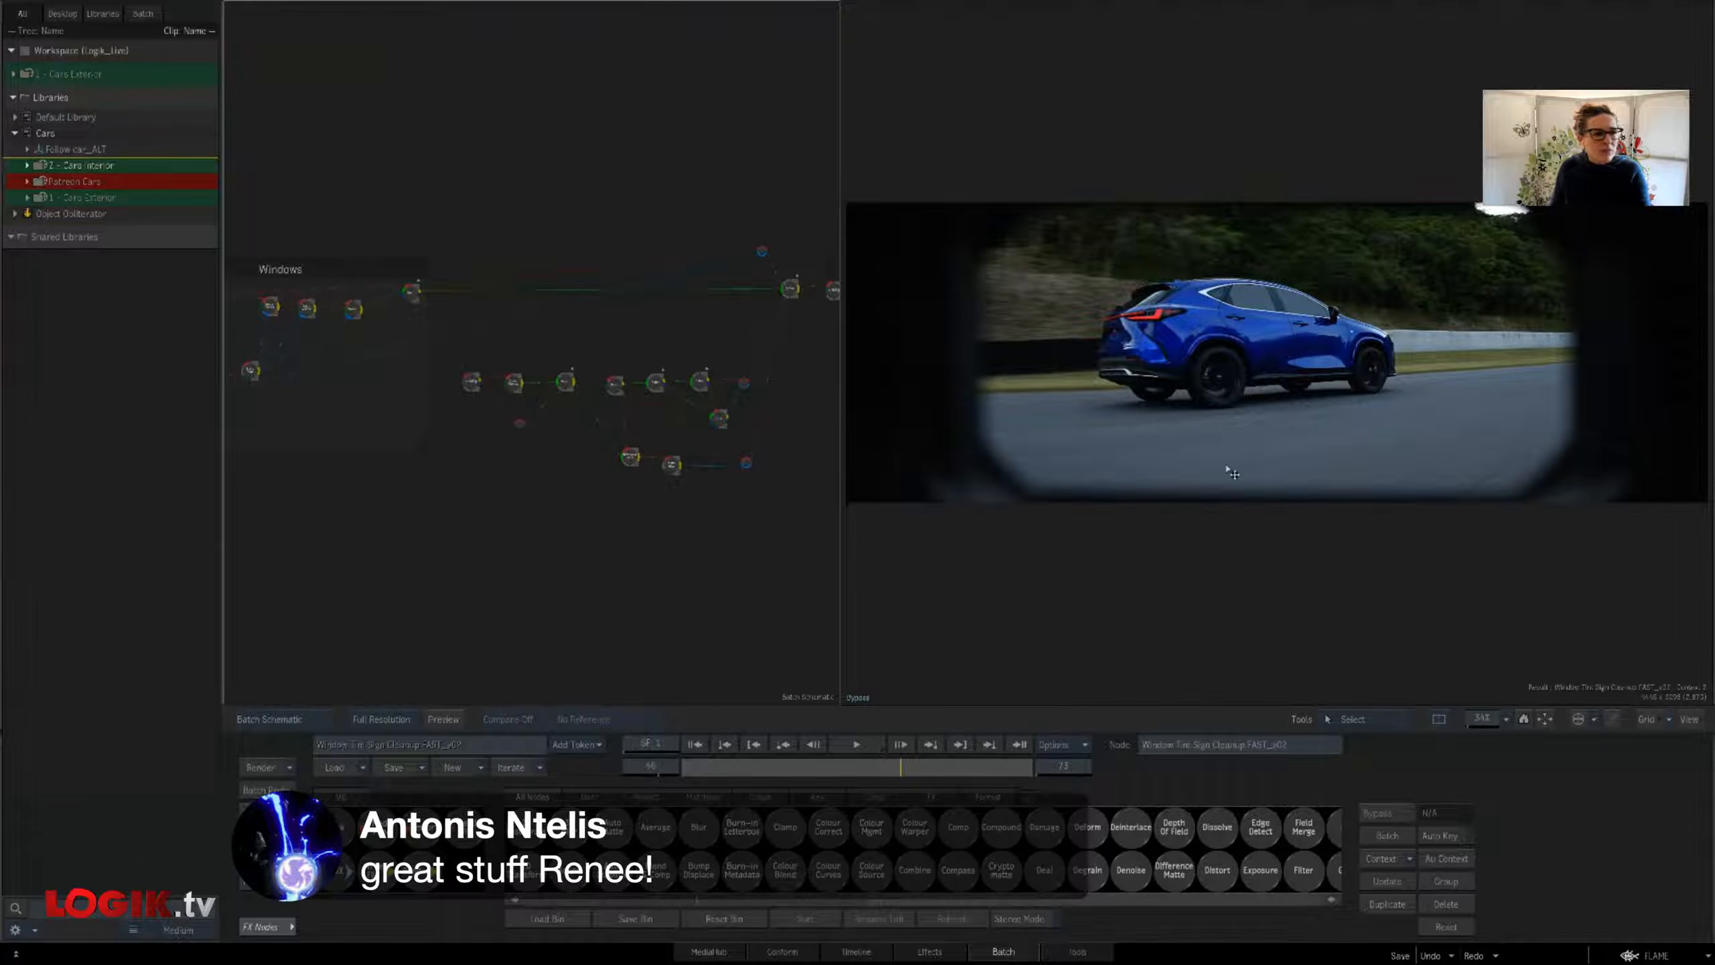
Open the Screen Replacement batch and look over its Clean_B_side_screen group
{"action": "double_click", "coordinate": [31, 95]}
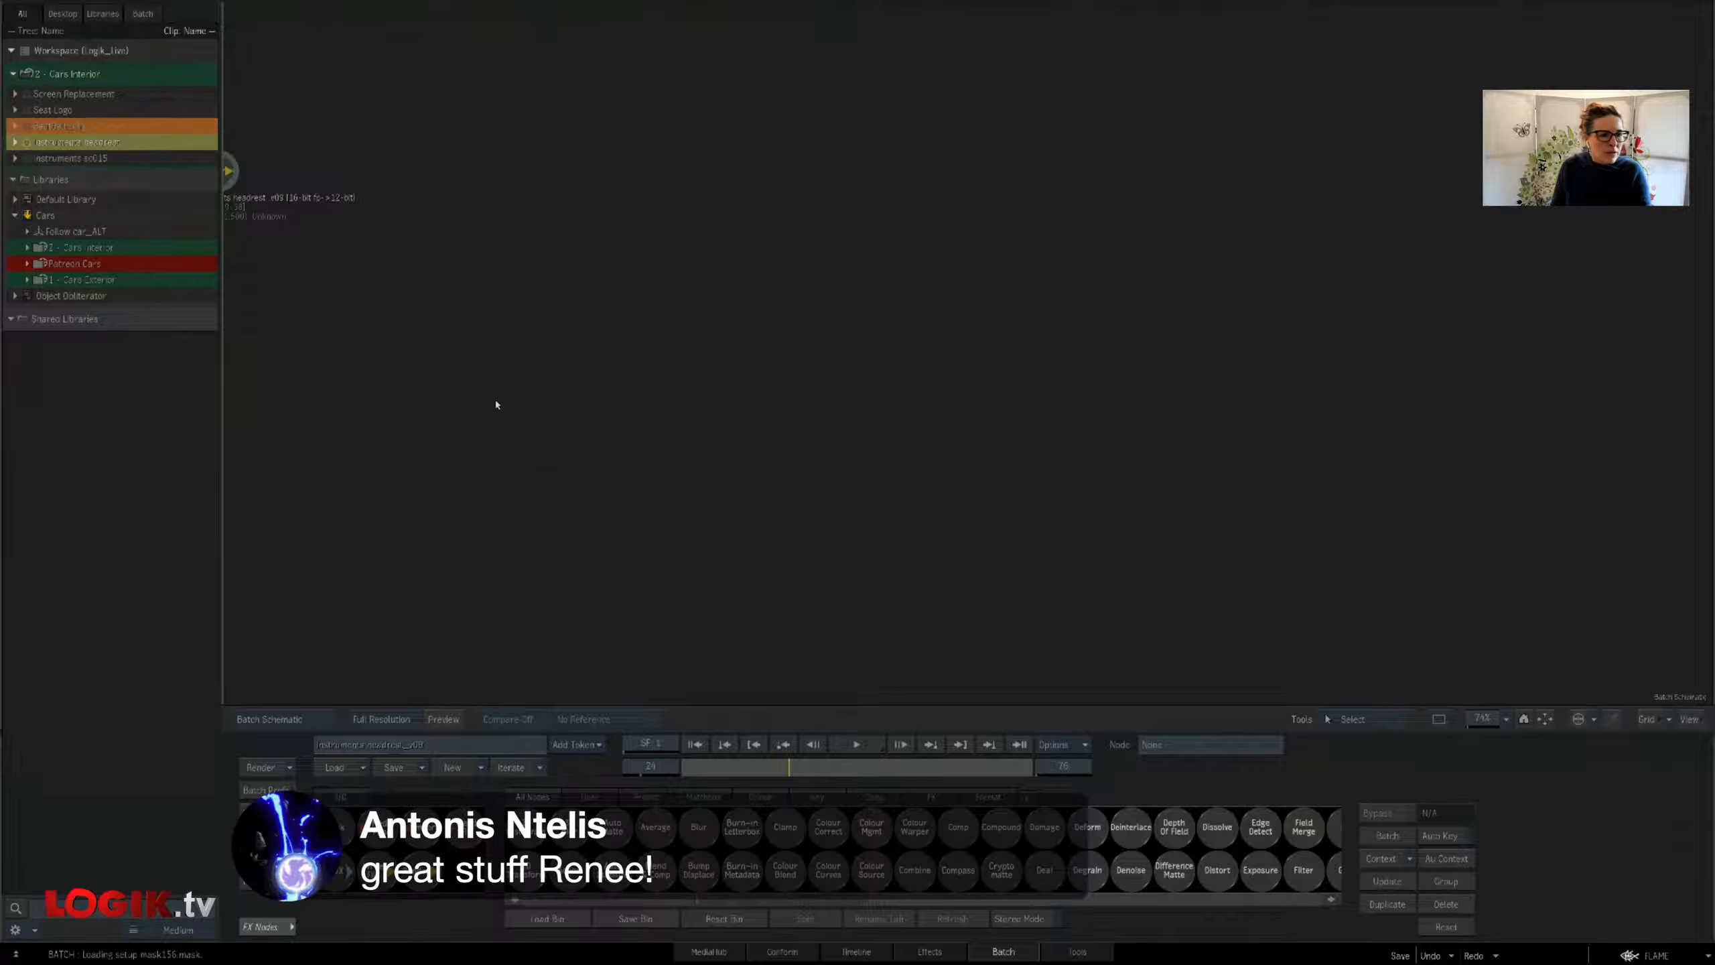
{"action": "mouse_move", "coordinate": [2, 510]}
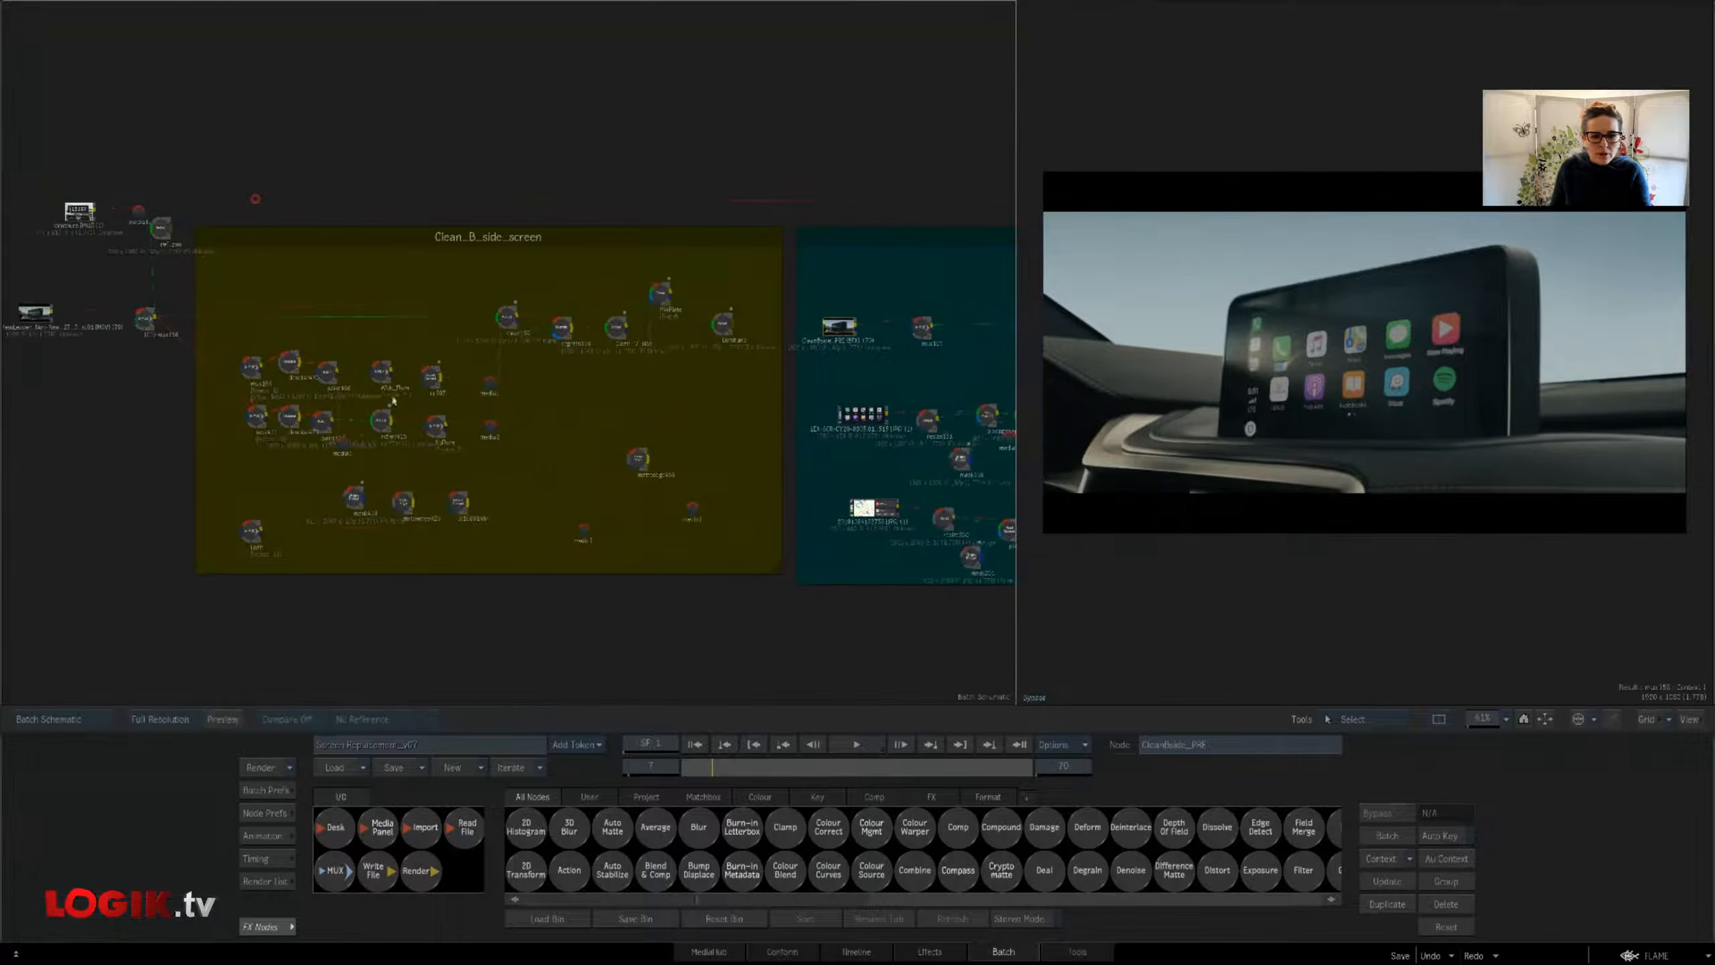
{"action": "left_click_drag", "start_coordinate": [586, 547], "coordinate": [597, 521]}
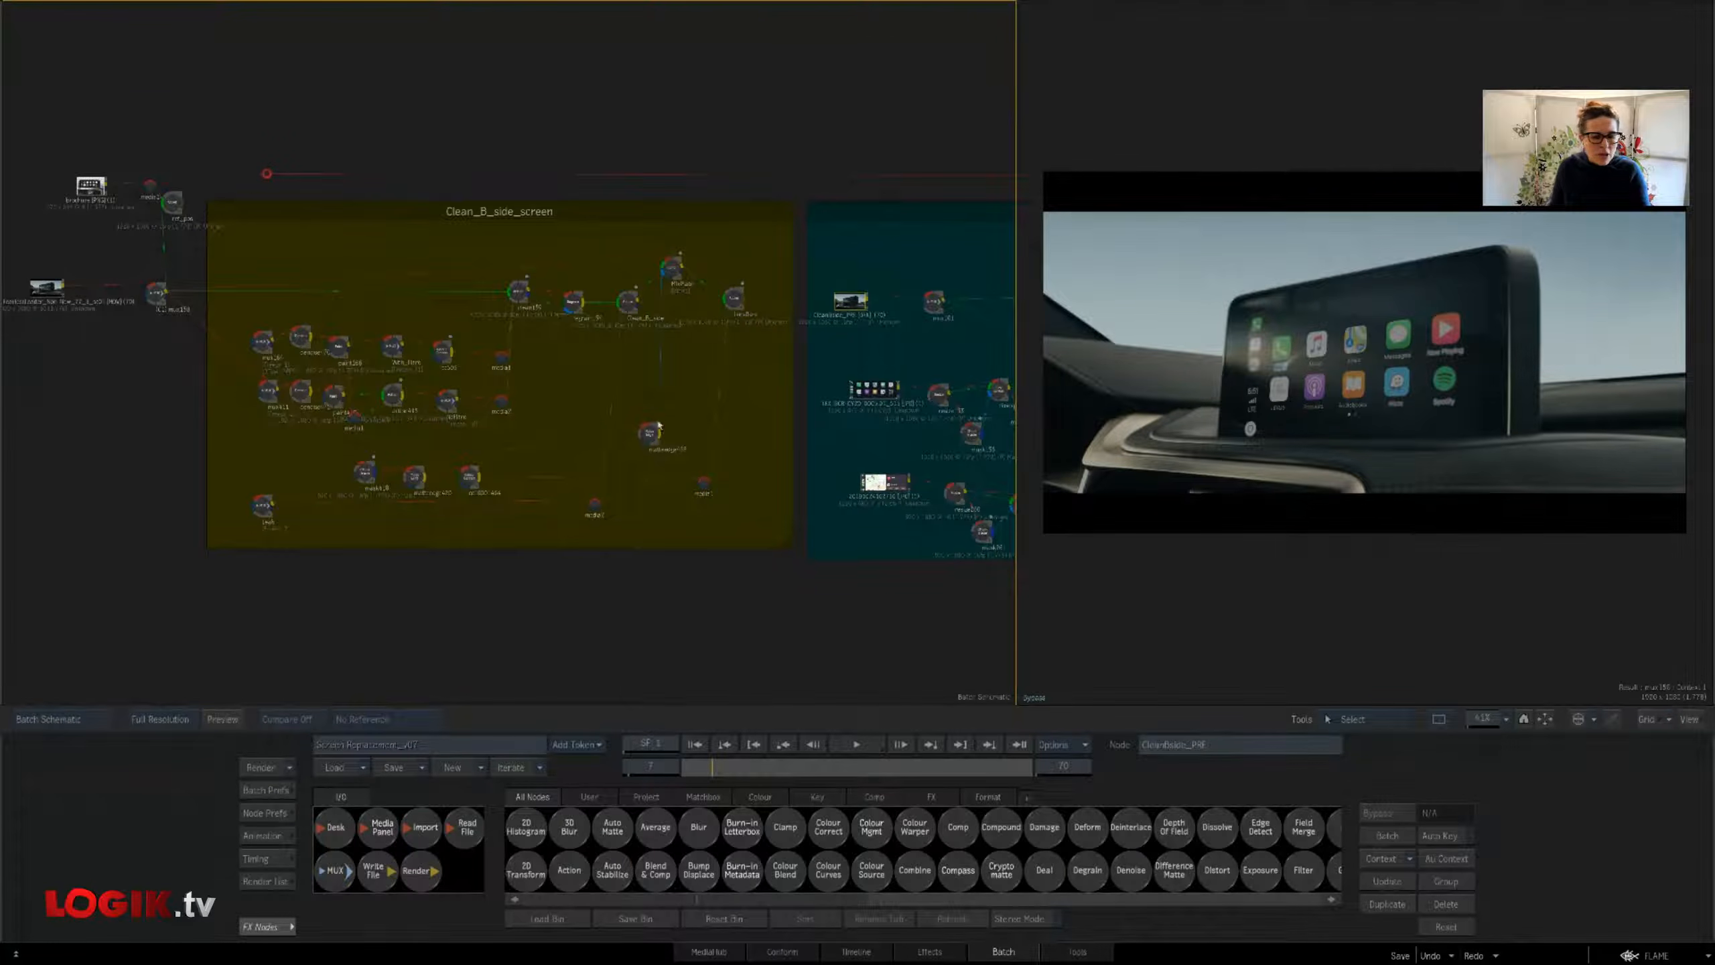
Open the instruments headrest batch and survey the Headrest, Instruments and Screen groups of its schematic
{"action": "mouse_move", "coordinate": [1, 223]}
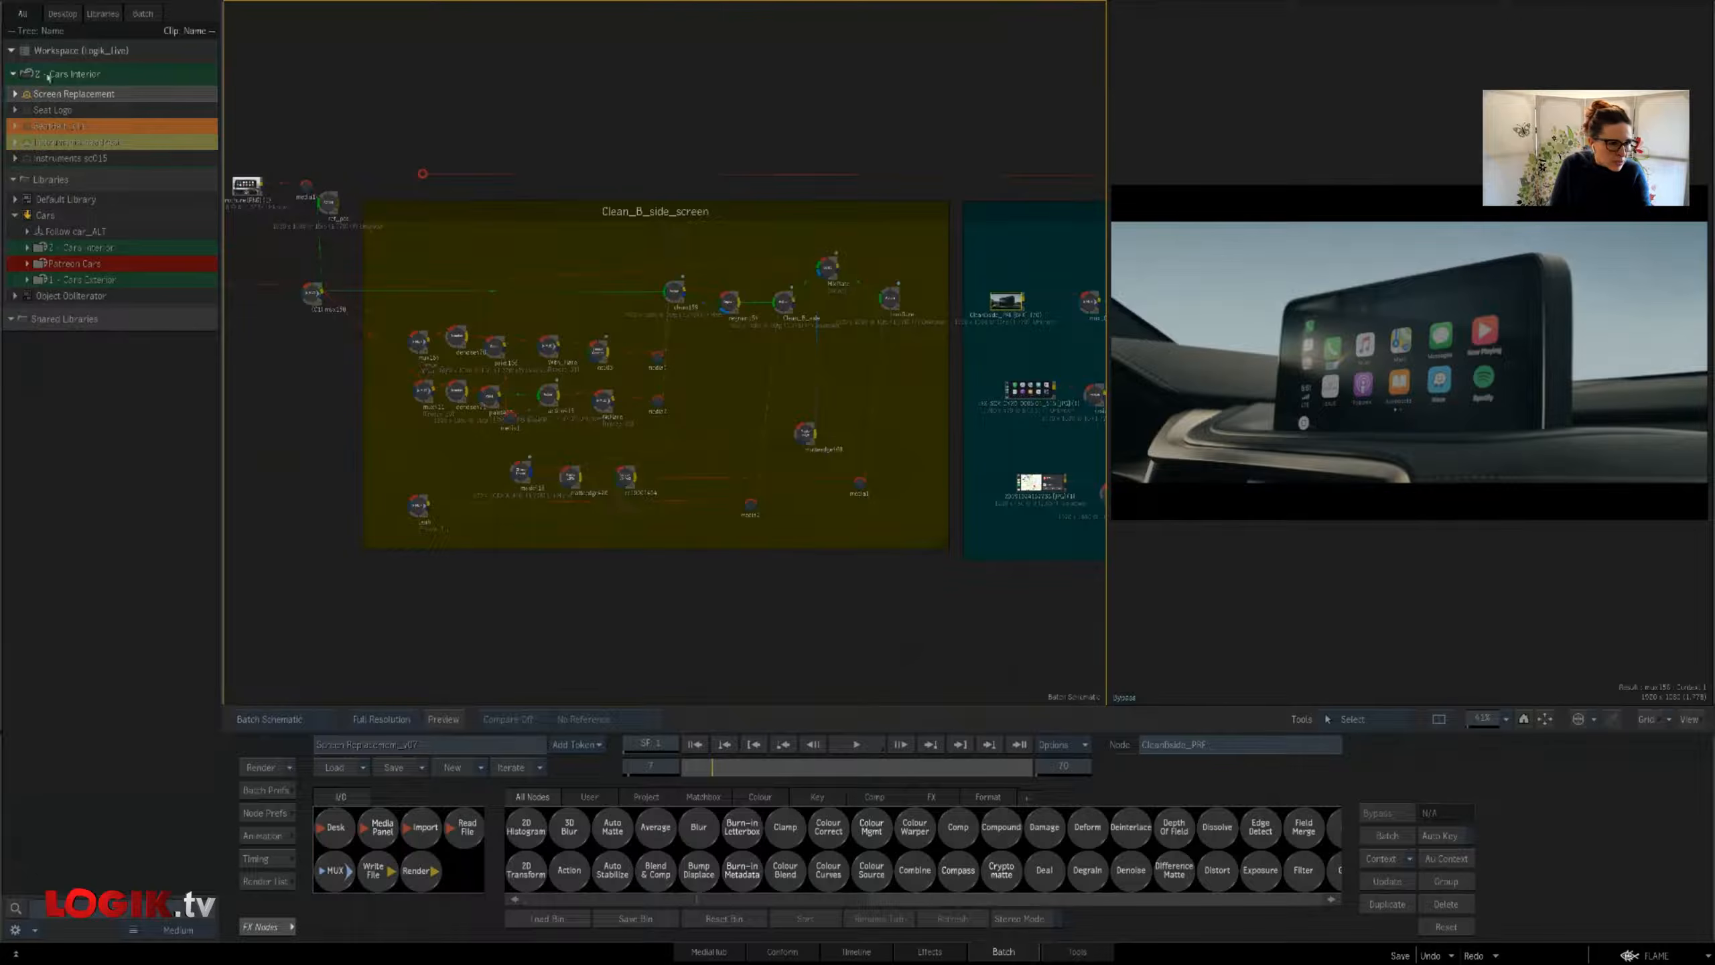
{"action": "double_click", "coordinate": [27, 143]}
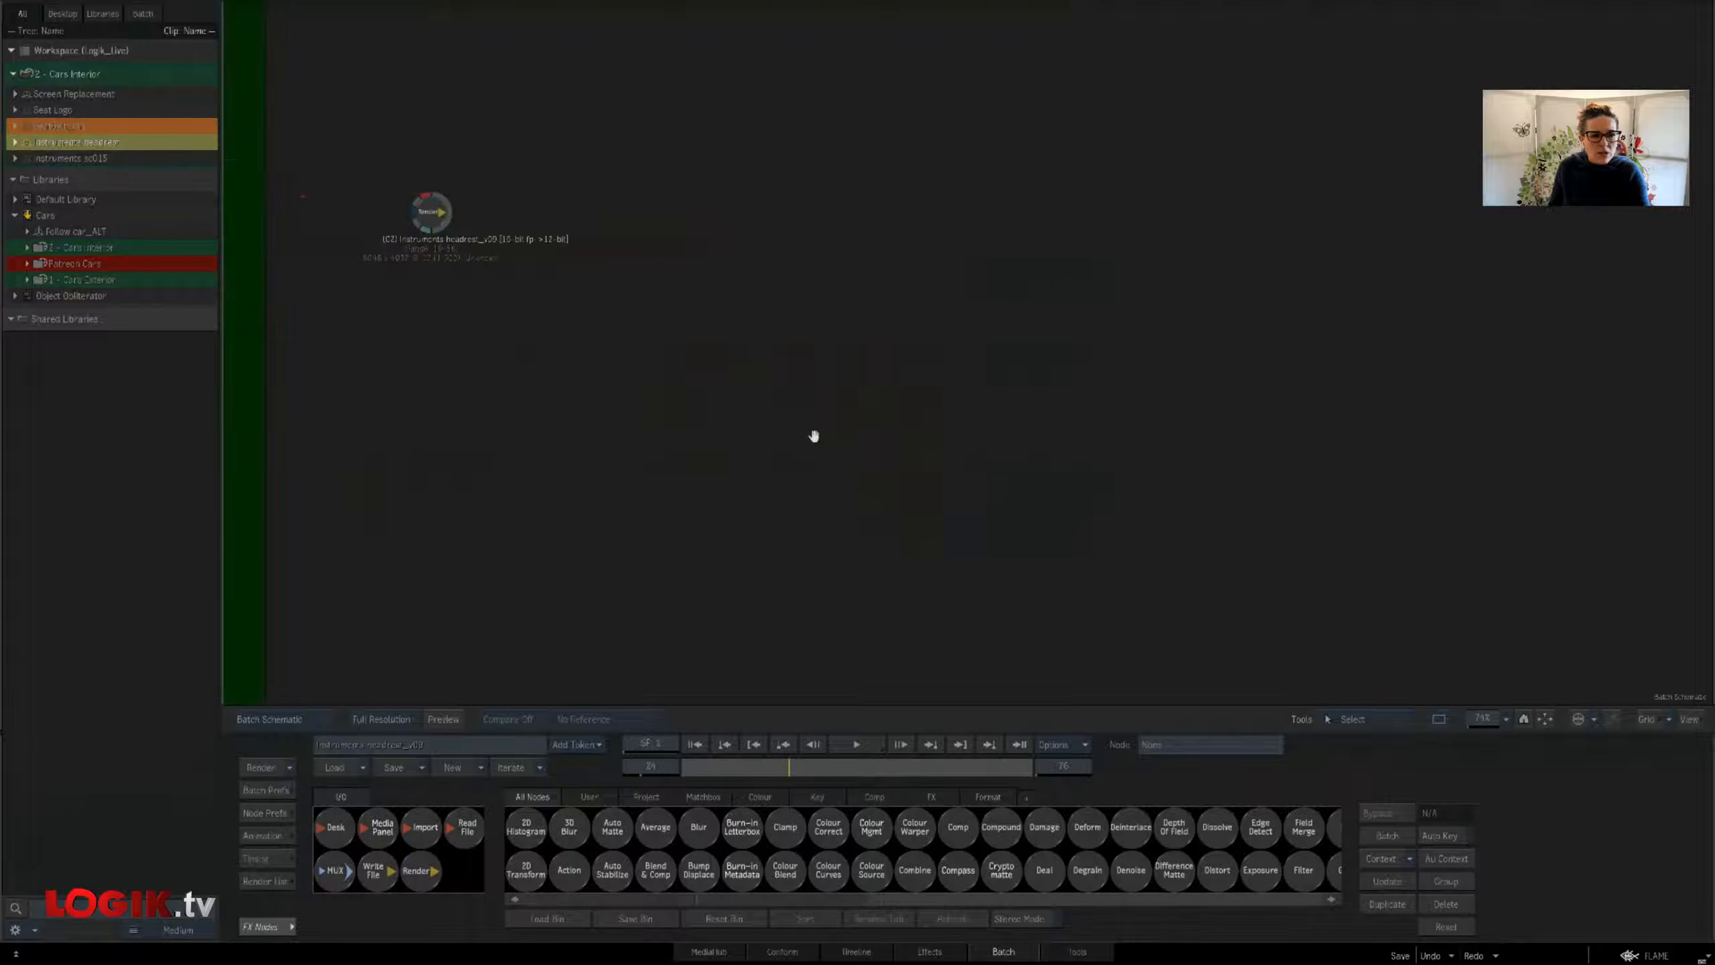
{"action": "left_click_drag", "start_coordinate": [1479, 722], "coordinate": [1470, 724]}
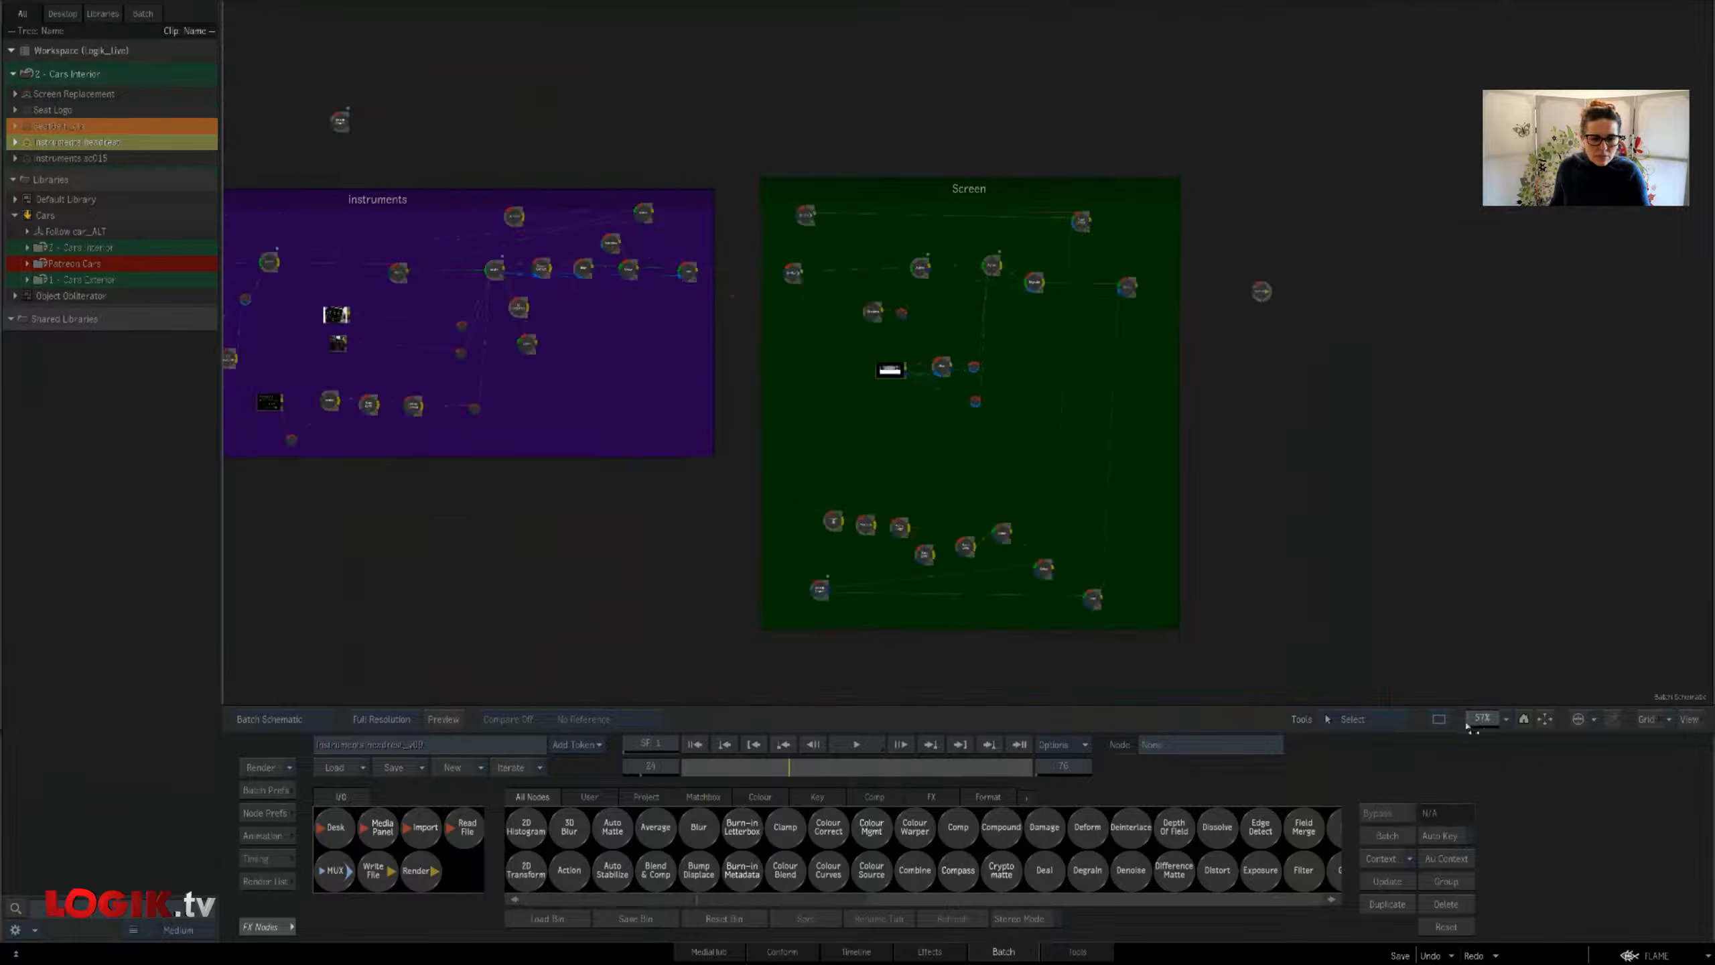
{"action": "left_click_drag", "start_coordinate": [913, 576], "coordinate": [1146, 567]}
{"action": "mouse_move", "coordinate": [1, 530]}
{"action": "left_click_drag", "start_coordinate": [298, 487], "coordinate": [721, 460]}
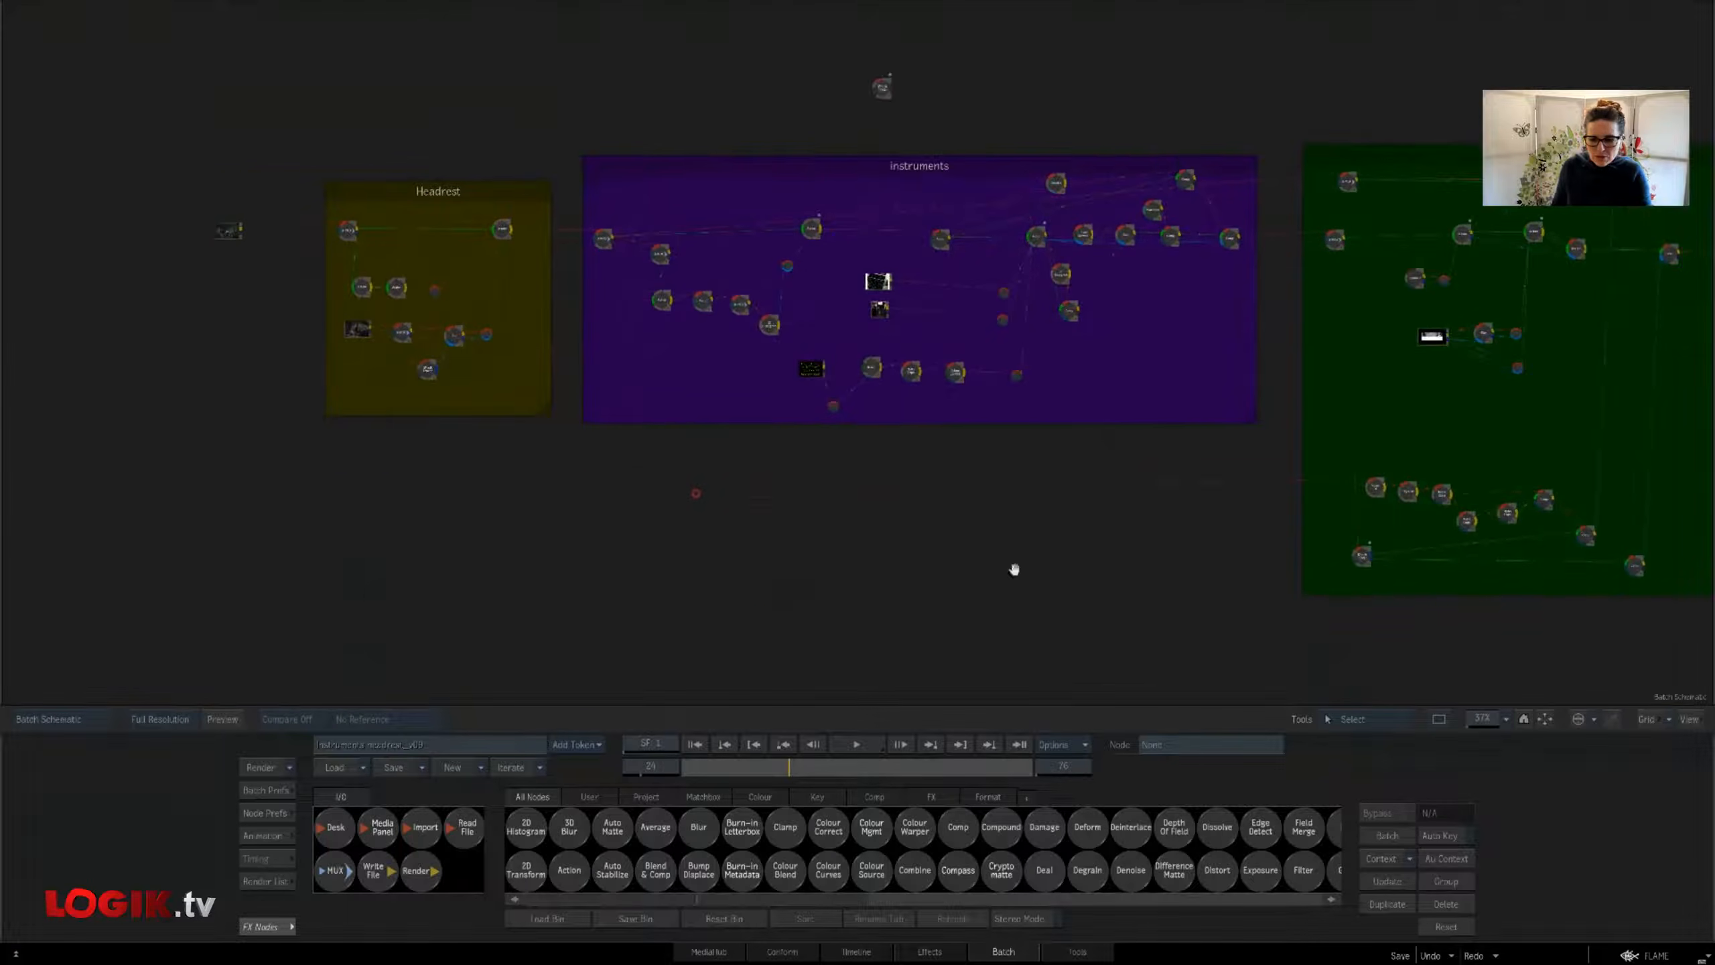
{"action": "left_click_drag", "start_coordinate": [1014, 571], "coordinate": [907, 560]}
{"action": "left_click_drag", "start_coordinate": [1480, 719], "coordinate": [1489, 719]}
{"action": "left_click_drag", "start_coordinate": [493, 527], "coordinate": [978, 607]}
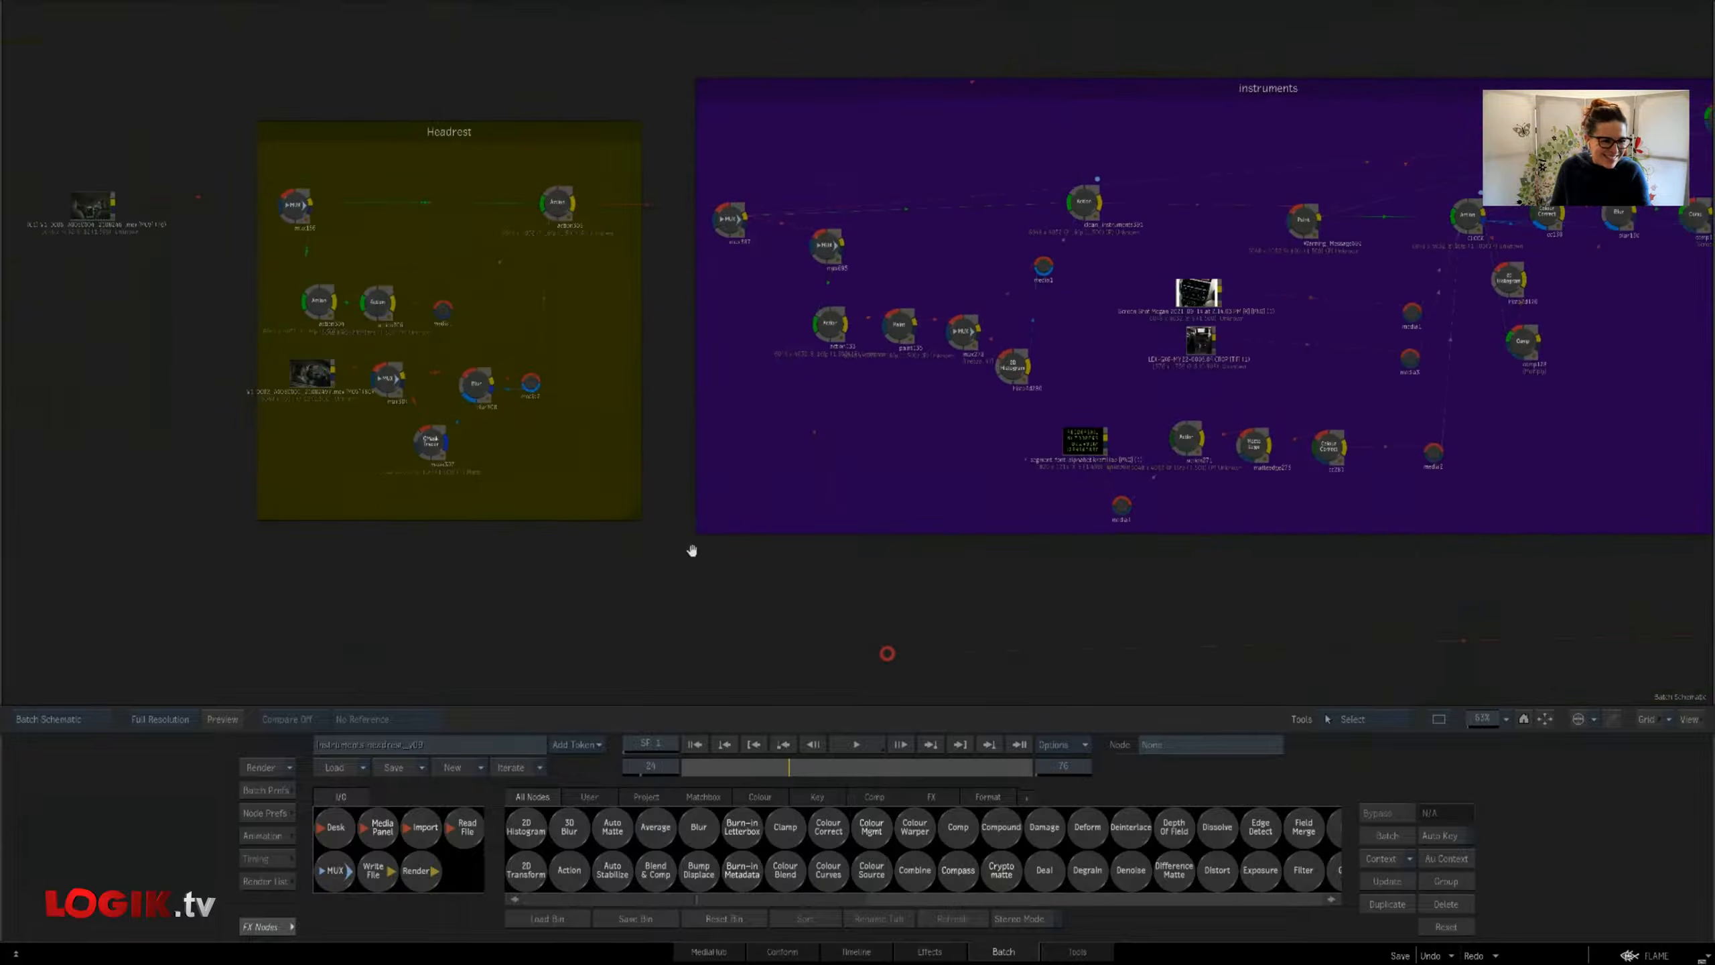
{"action": "left_click_drag", "start_coordinate": [1670, 579], "coordinate": [672, 558]}
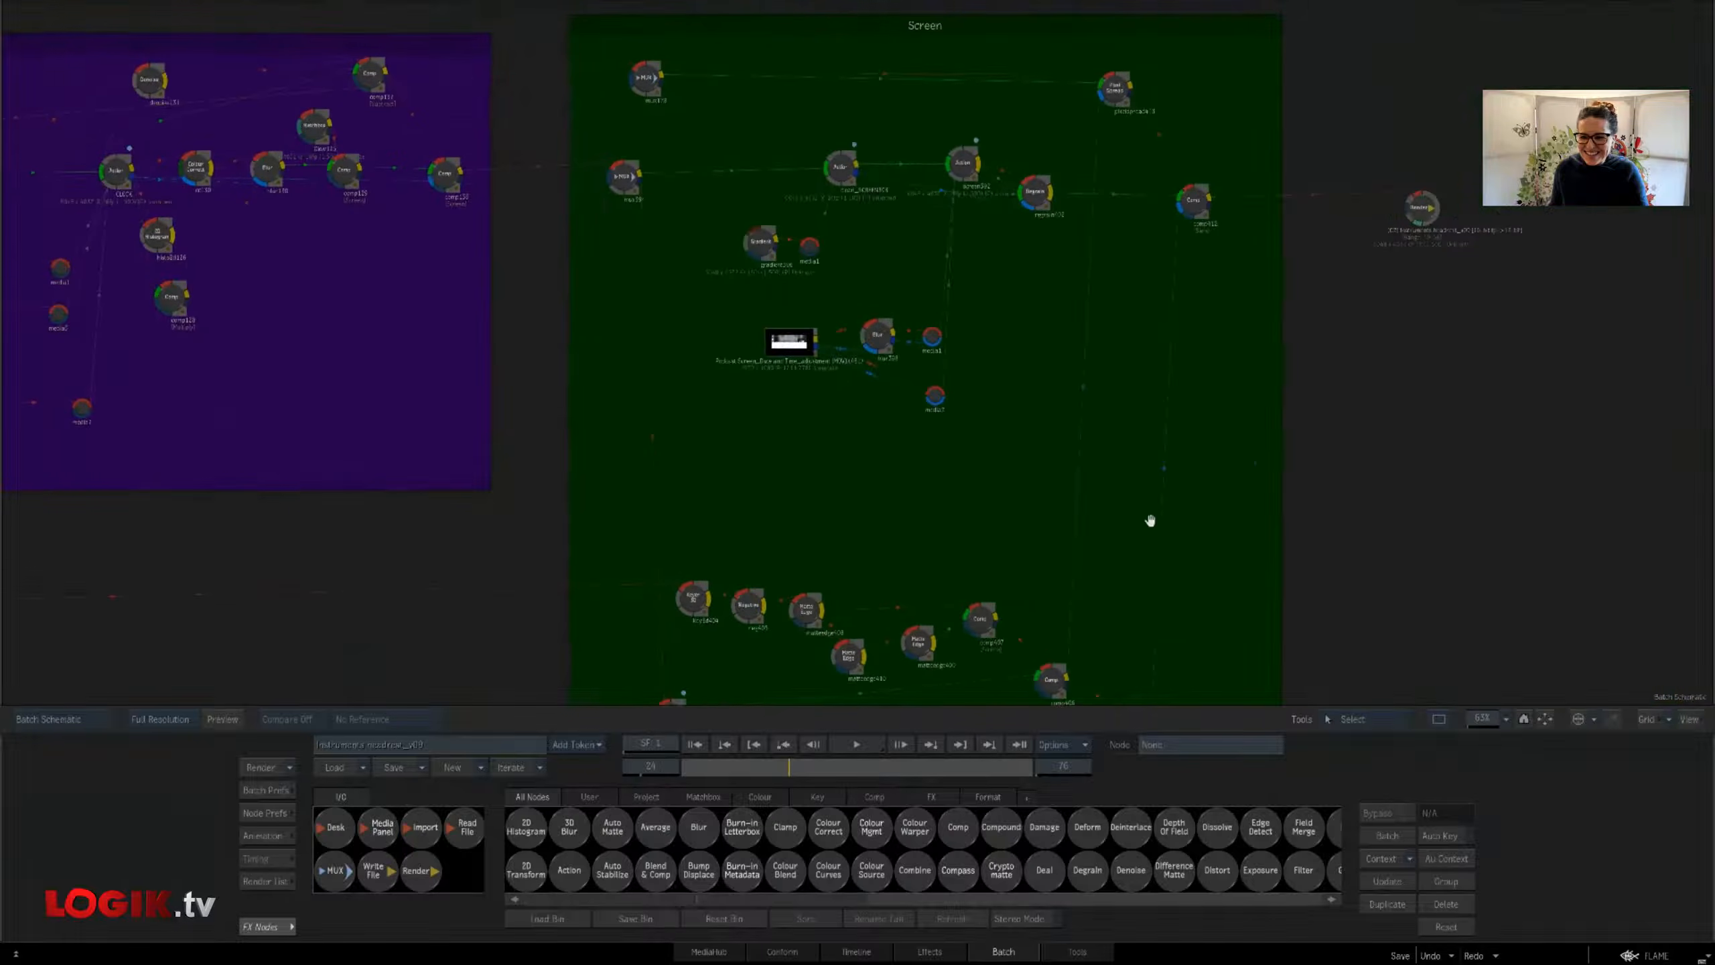
Split the layout into schematic and image views, display the original plate in Context 1, and bring the Headrest group into view
{"action": "key", "text": "alt+2"}
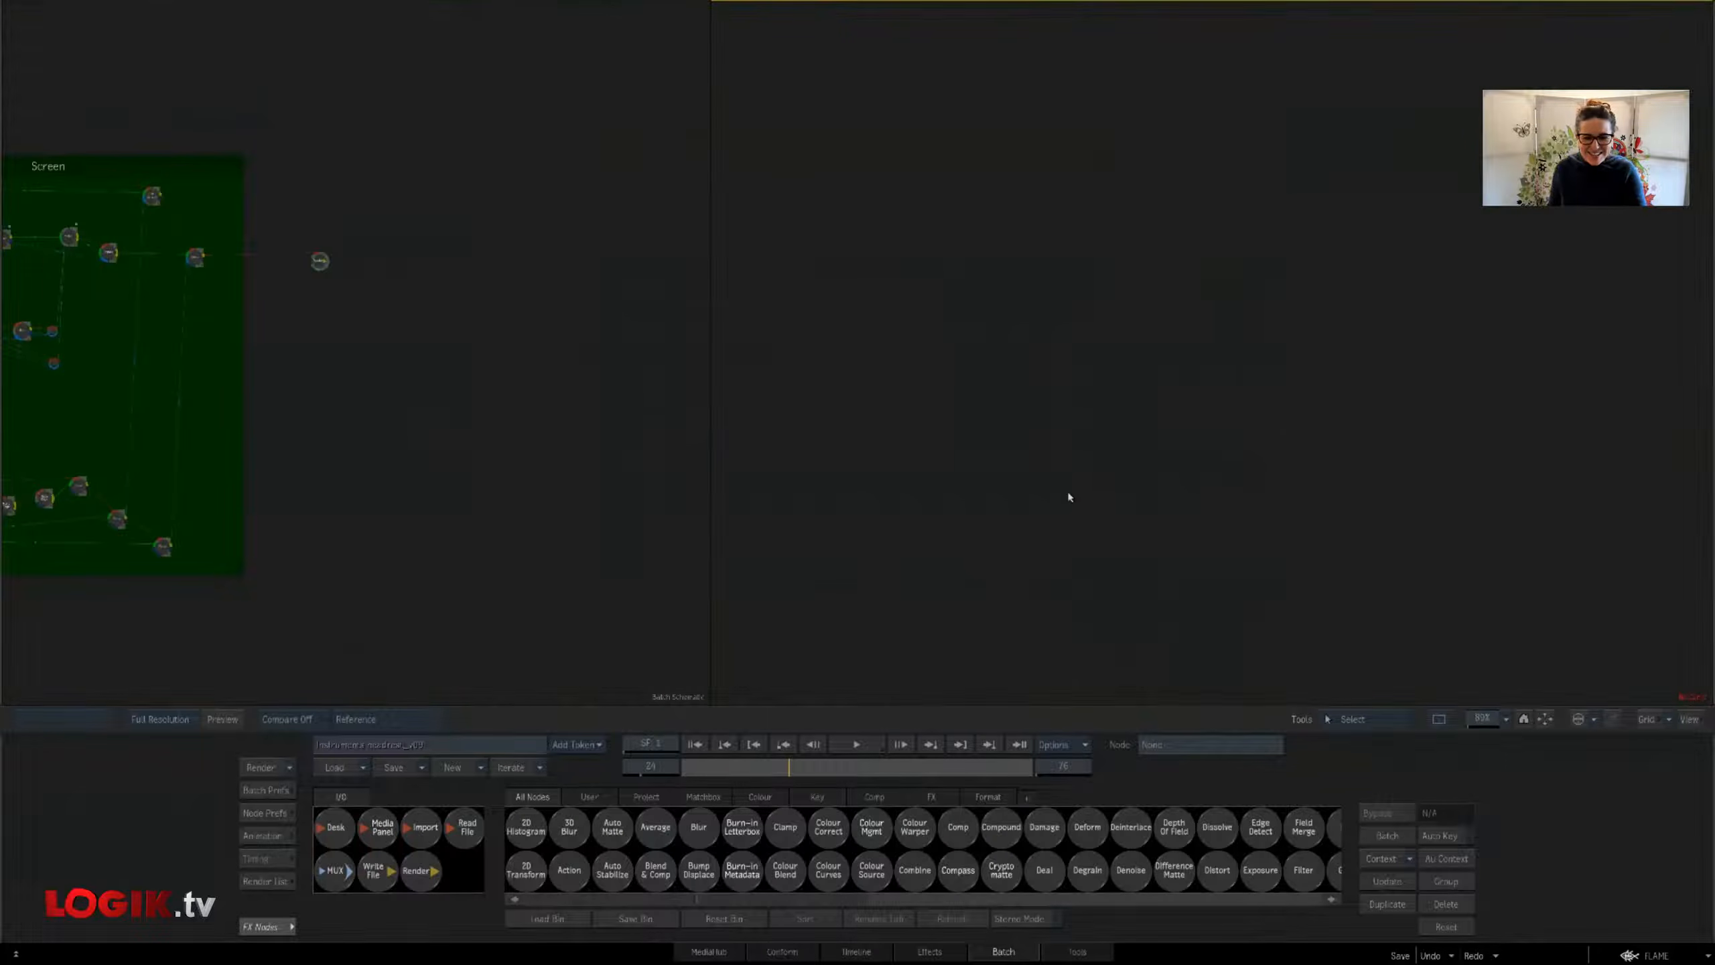
{"action": "key", "text": "1"}
{"action": "left_click_drag", "start_coordinate": [276, 499], "coordinate": [686, 476]}
{"action": "left_click_drag", "start_coordinate": [104, 505], "coordinate": [624, 574]}
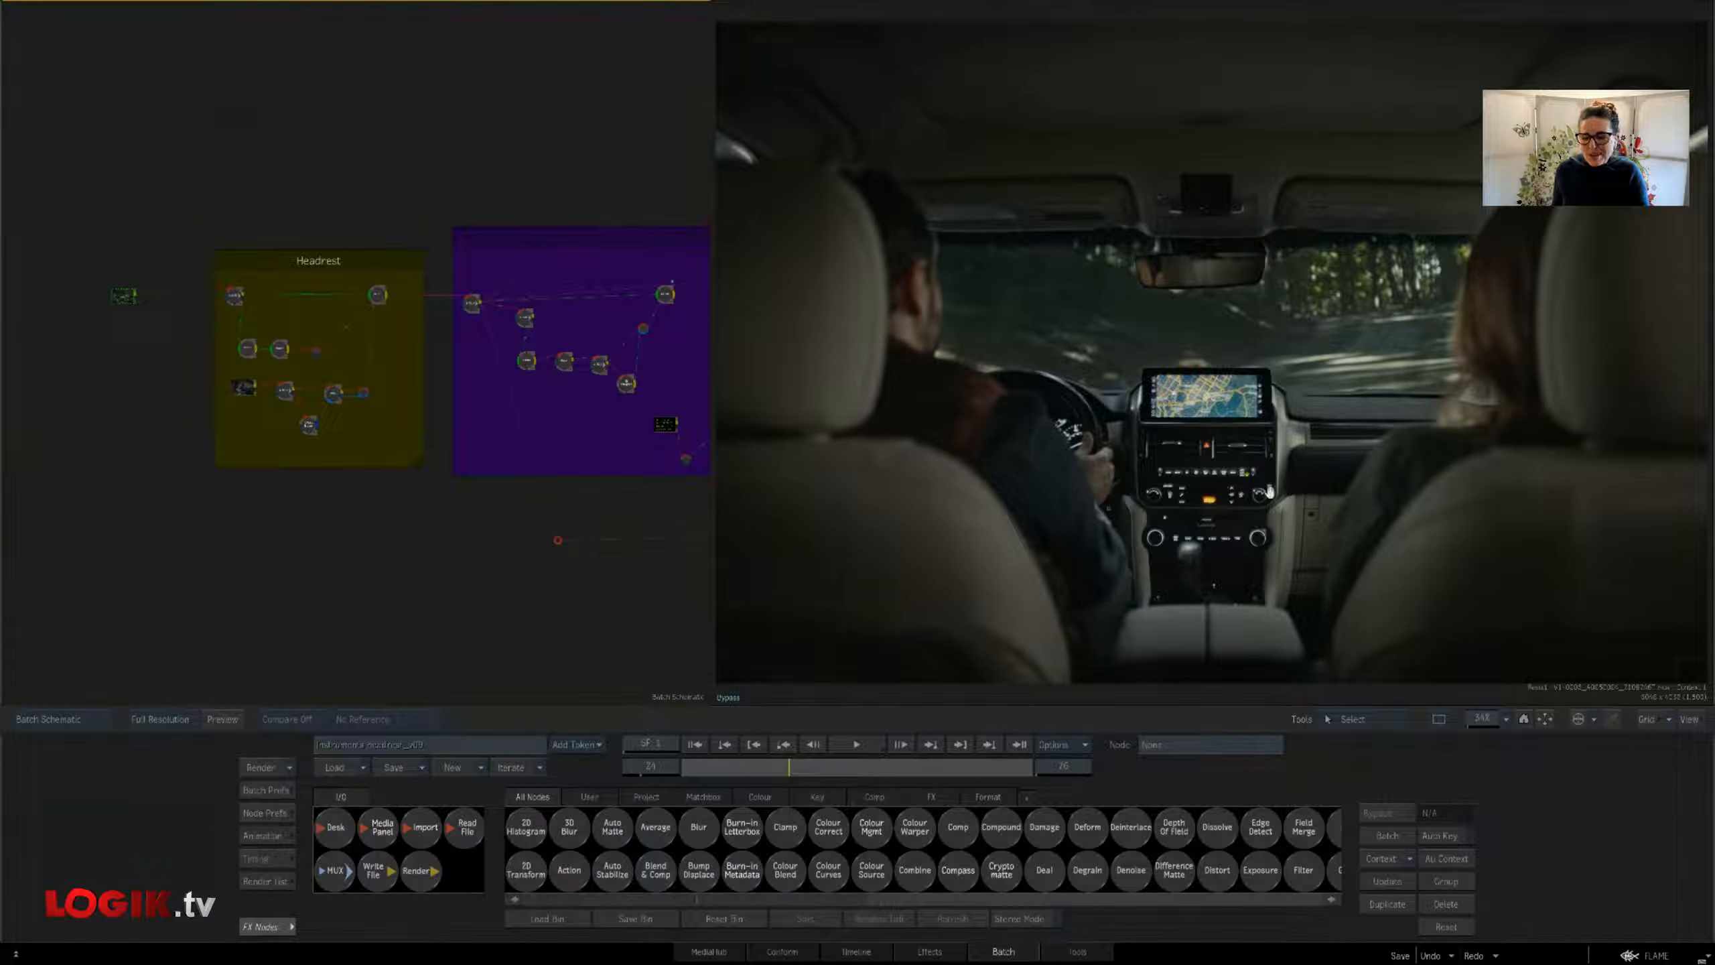
Compare the original plate in Context 1 with the finished result in Context 2 across the whole car interior
{"action": "key", "text": "2"}
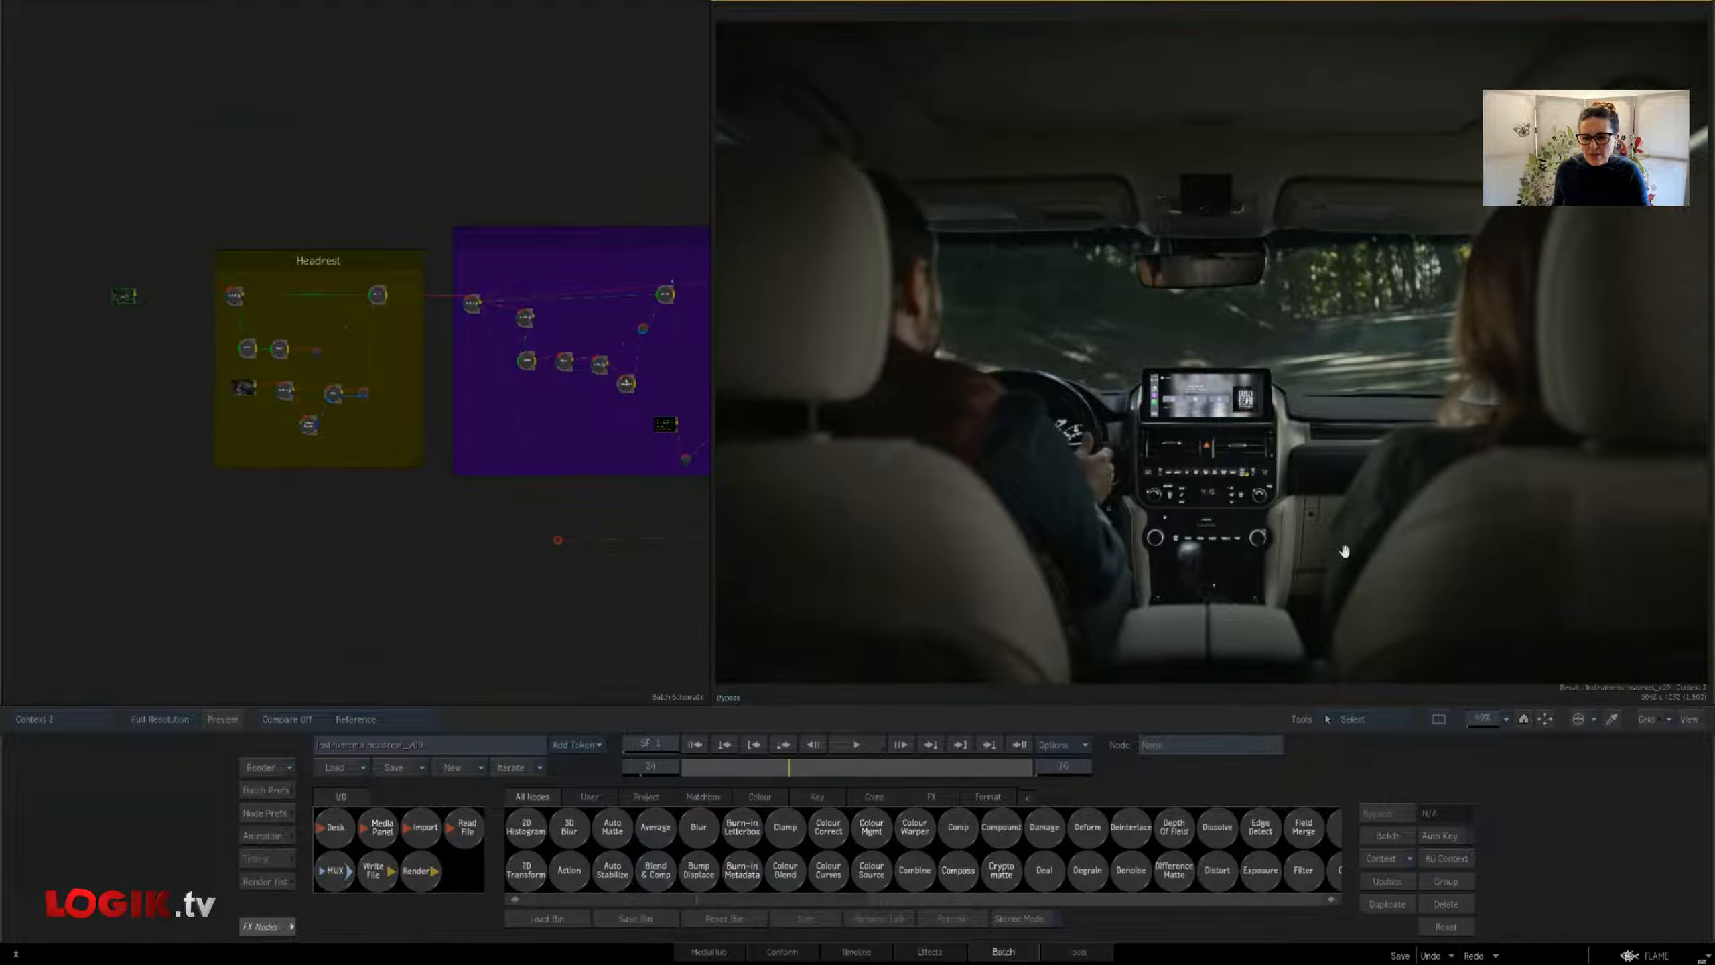
{"action": "key", "text": "1"}
{"action": "key", "text": "2"}
{"action": "key", "text": "1"}
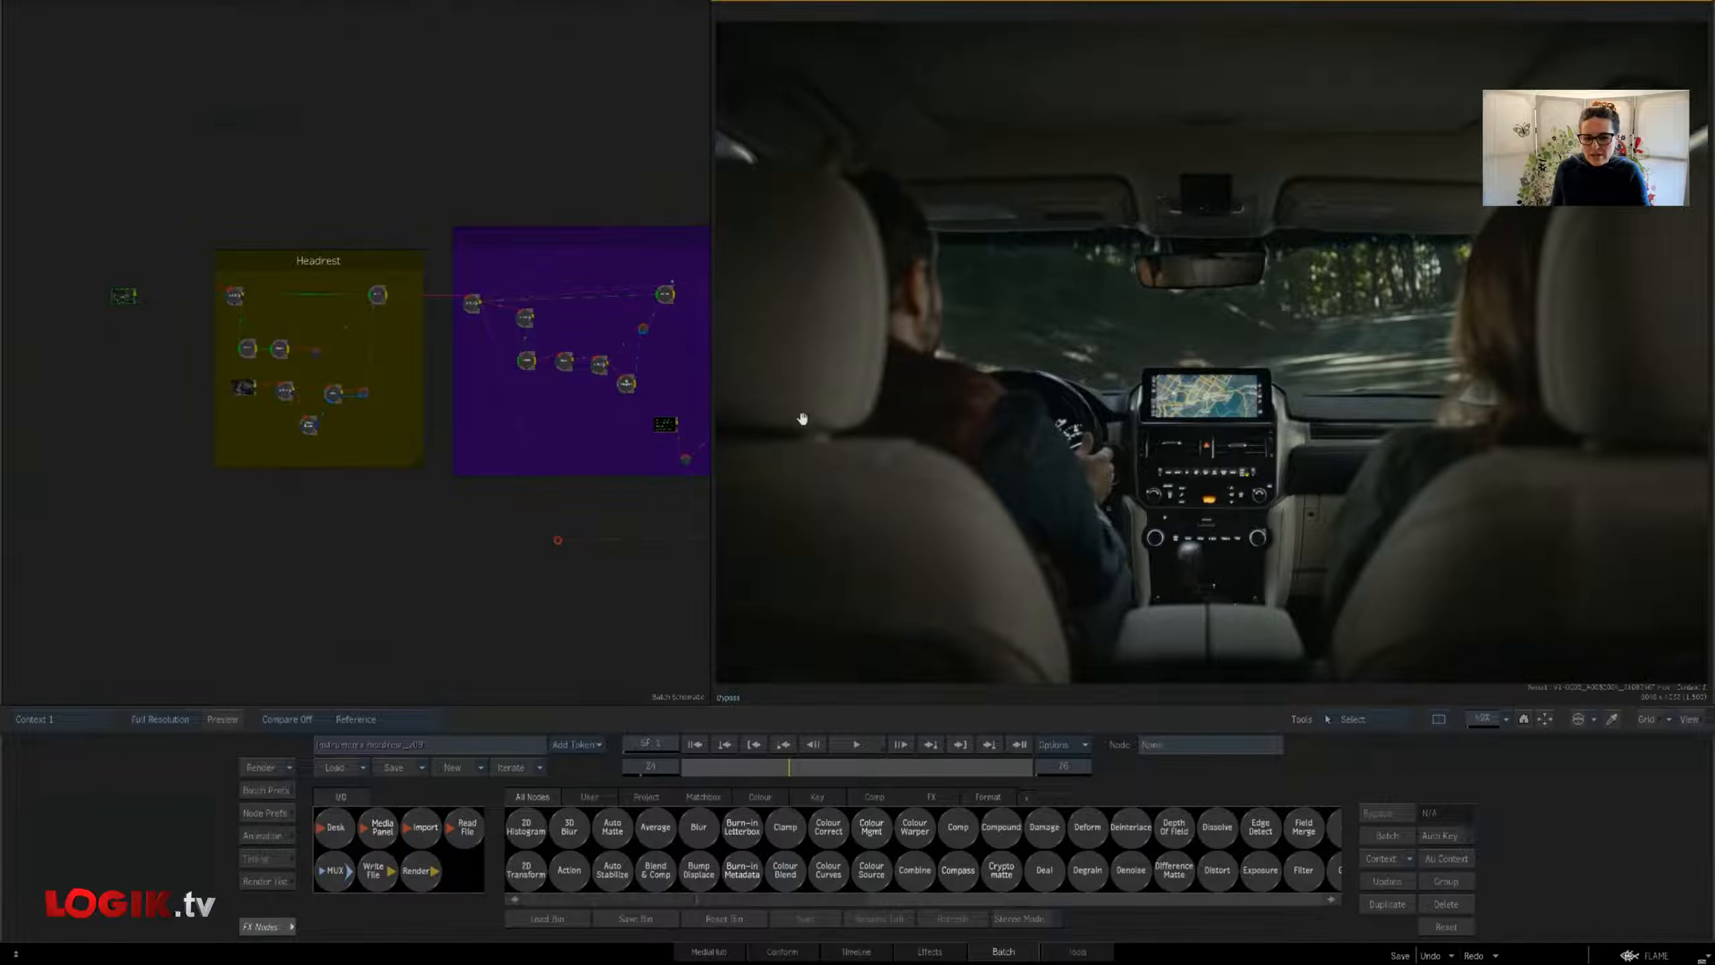
{"action": "key", "text": "2"}
{"action": "key", "text": "1"}
{"action": "key", "text": "2"}
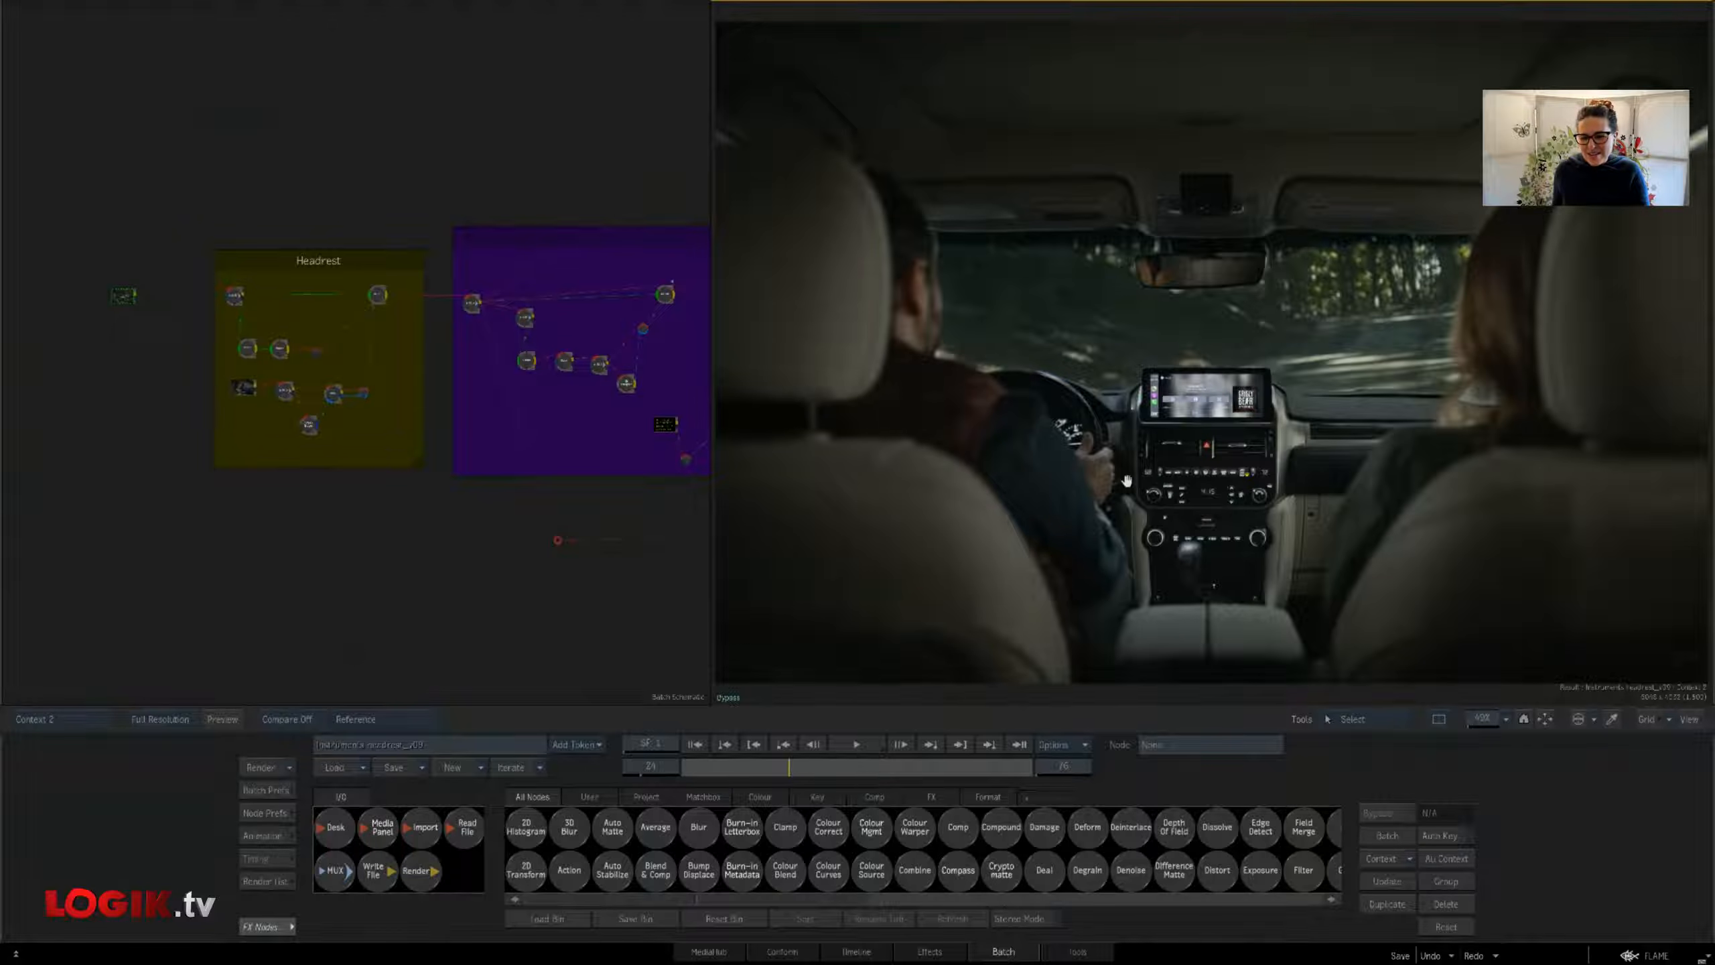
Compare Context 1 and Context 2 up close on the centre screen, climate controls and dashboard clock
{"action": "left_click_drag", "start_coordinate": [1125, 478], "coordinate": [1136, 460]}
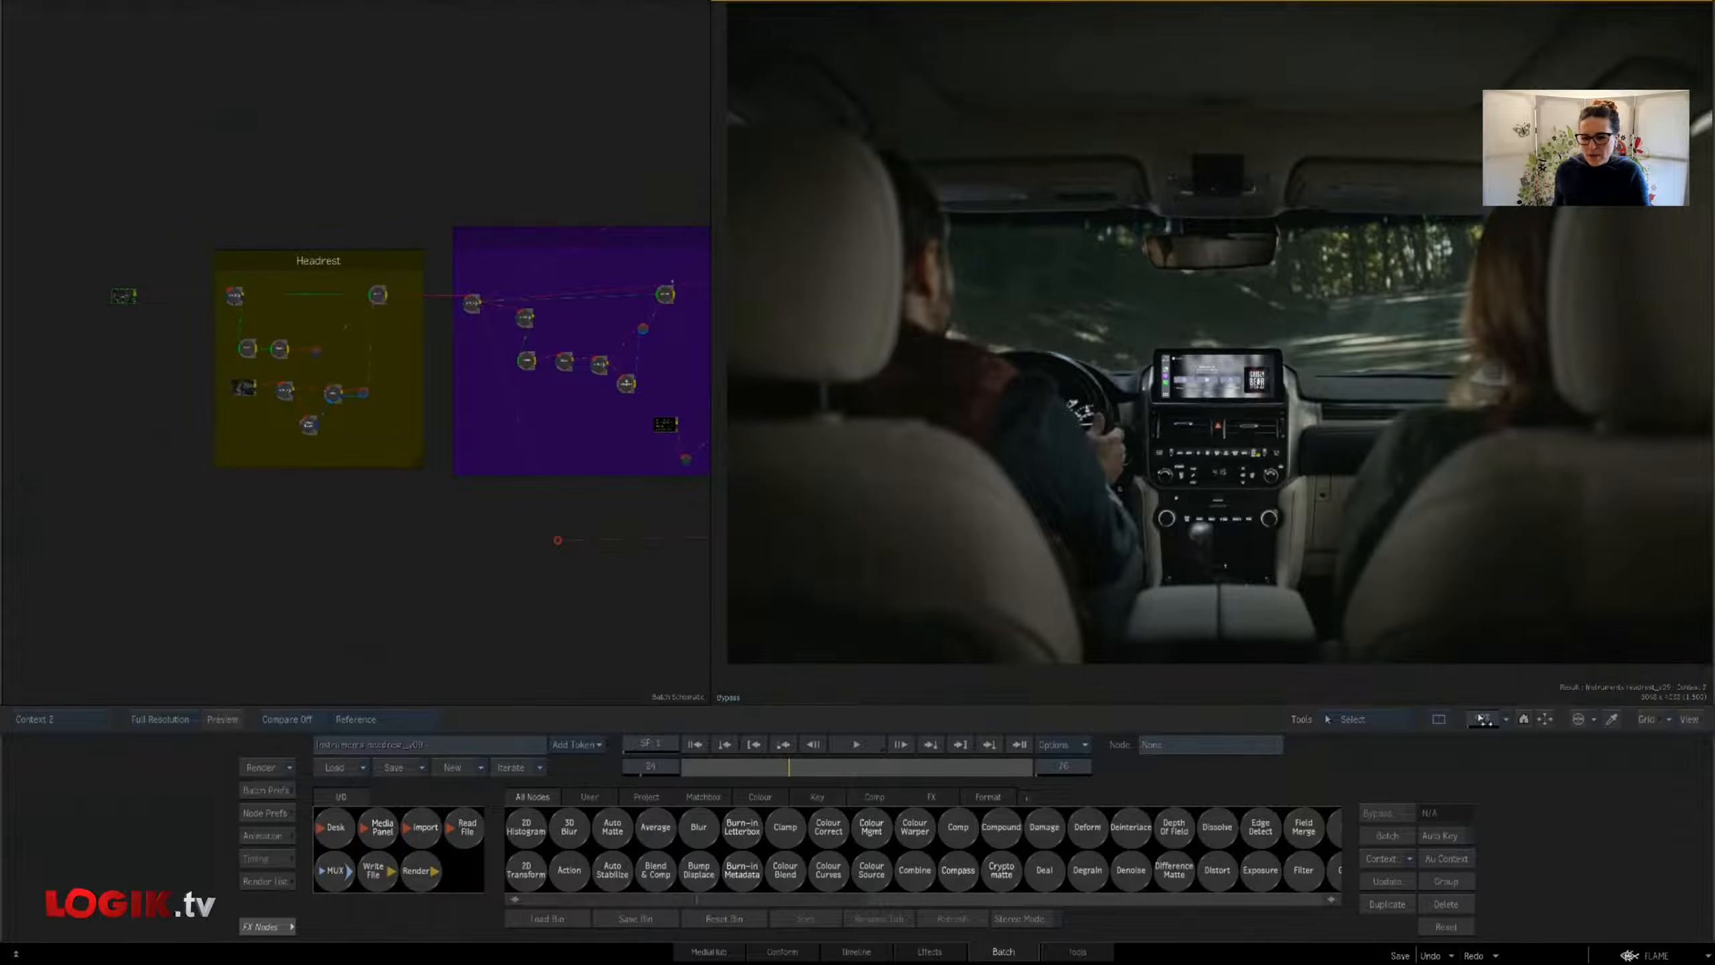
{"action": "left_click_drag", "start_coordinate": [1483, 718], "coordinate": [1512, 718]}
{"action": "left_click_drag", "start_coordinate": [974, 501], "coordinate": [1013, 400]}
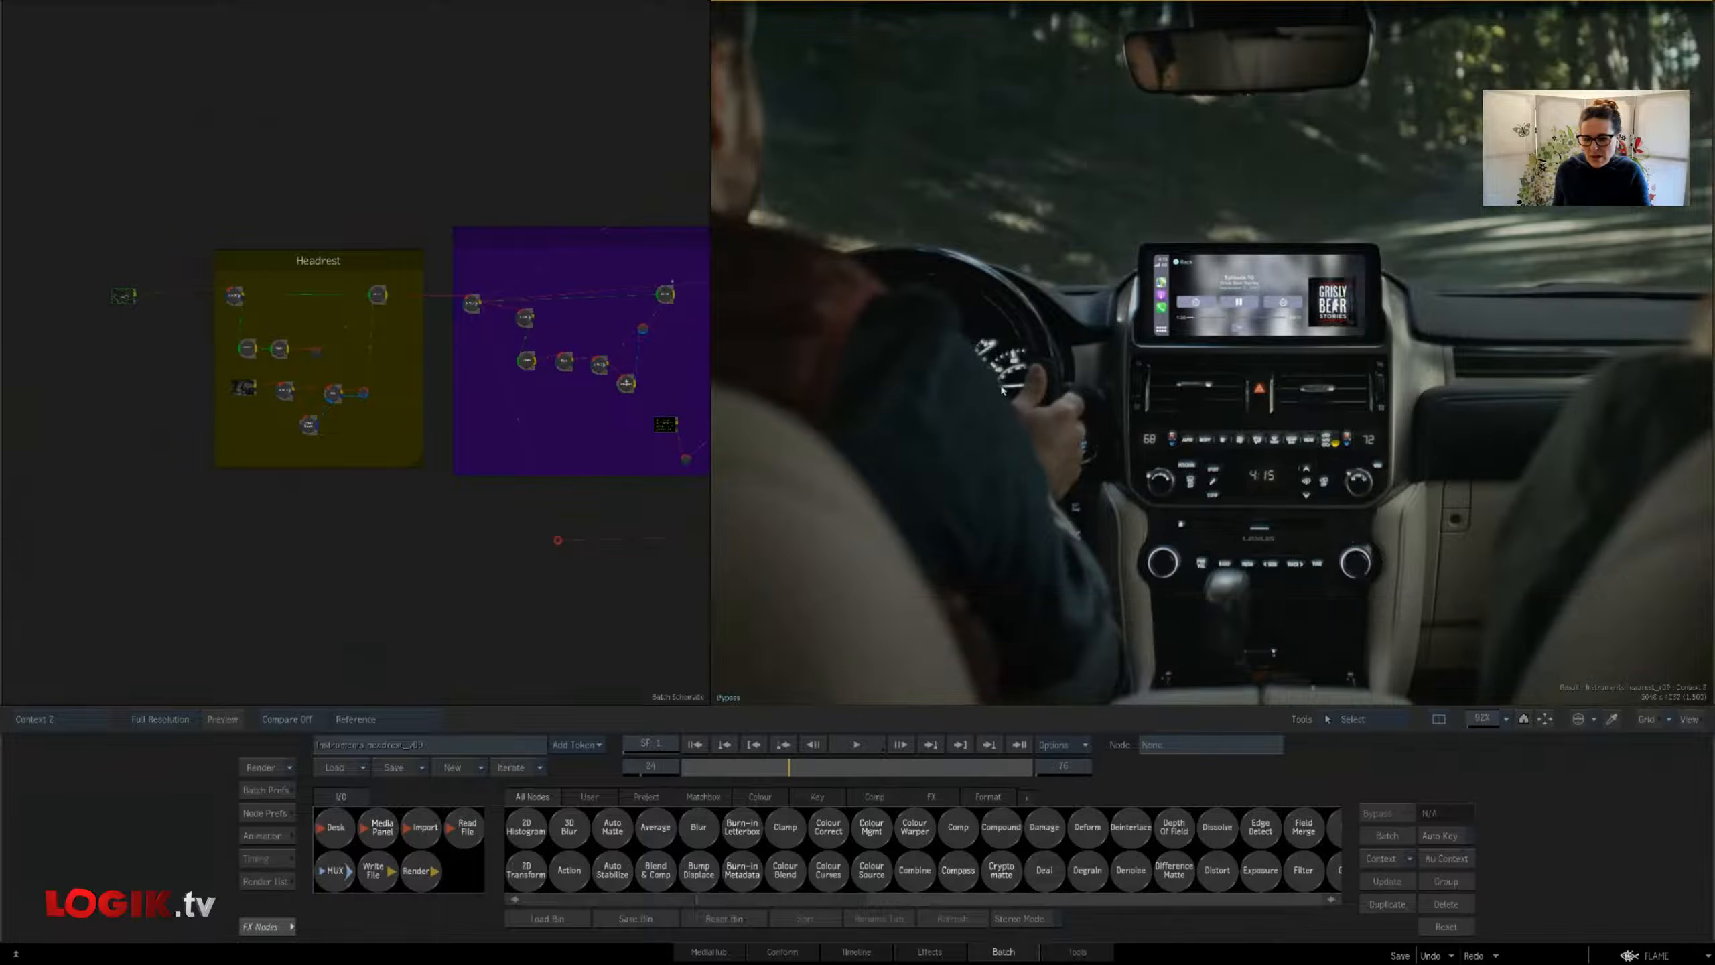
{"action": "key", "text": "1"}
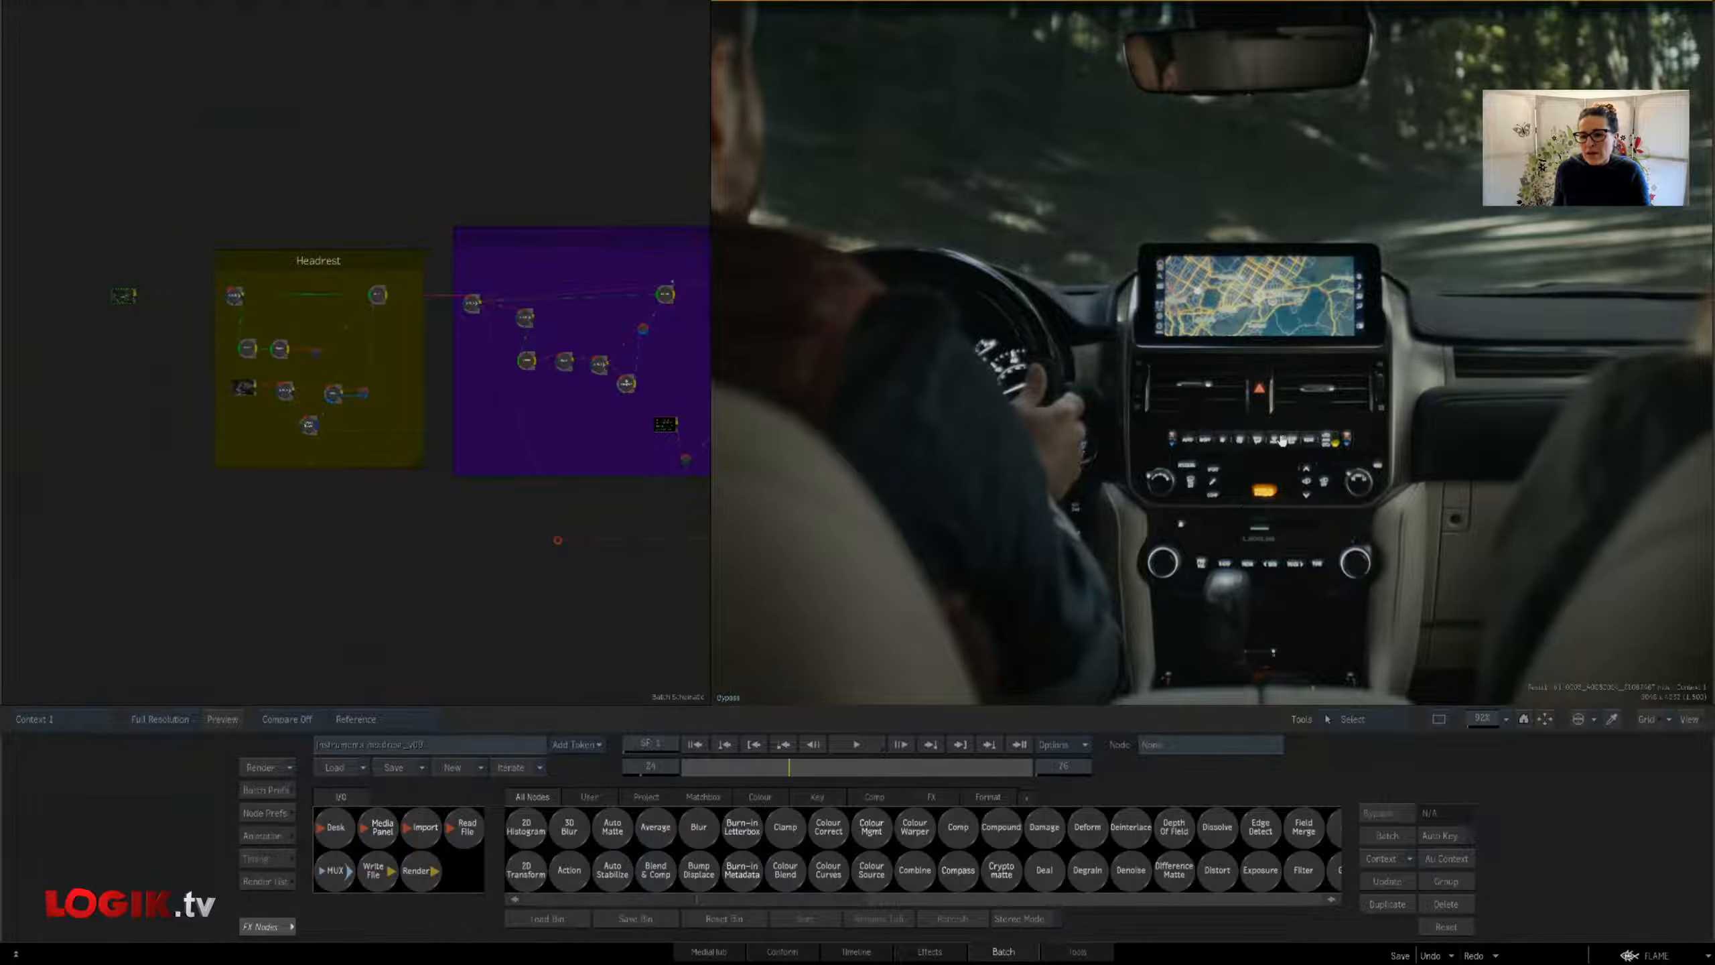
{"action": "key", "text": "2"}
{"action": "key", "text": "1"}
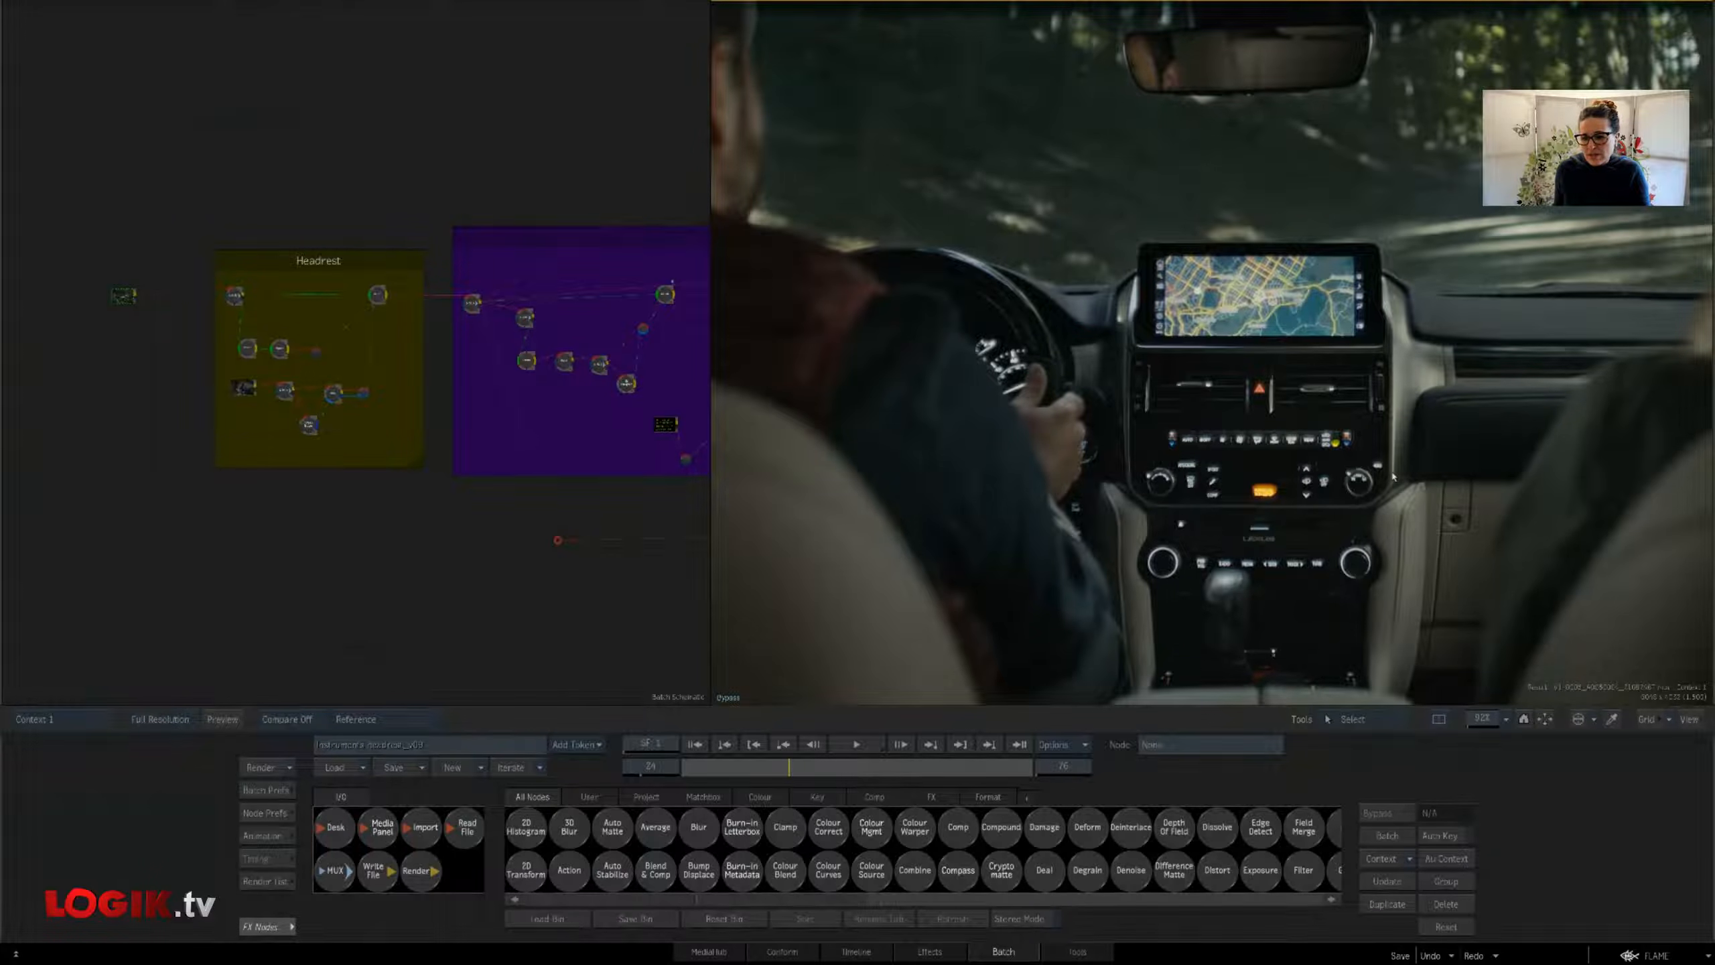
{"action": "key", "text": "2"}
{"action": "key", "text": "1"}
{"action": "key", "text": "2"}
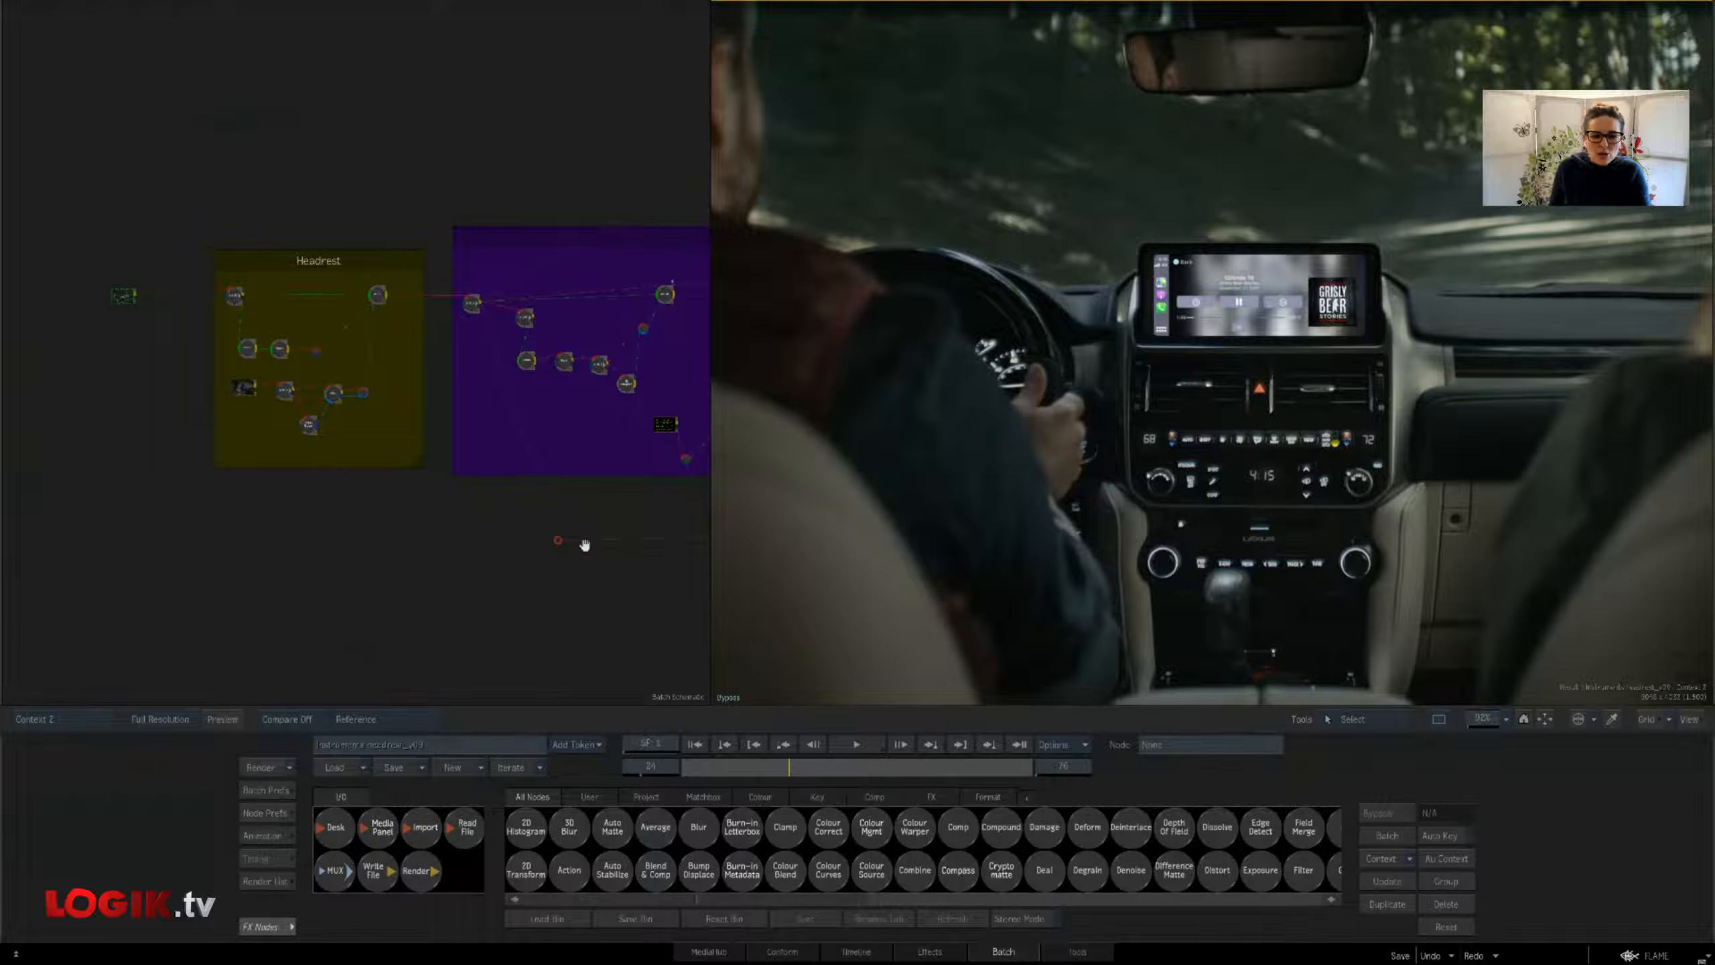
Inspect the driver's headrest in the finished Context 2 result, then return to the full interior frame
{"action": "left_click_drag", "start_coordinate": [585, 544], "coordinate": [578, 540]}
{"action": "left_click_drag", "start_coordinate": [479, 521], "coordinate": [509, 515]}
{"action": "left_click_drag", "start_coordinate": [928, 520], "coordinate": [1386, 544]}
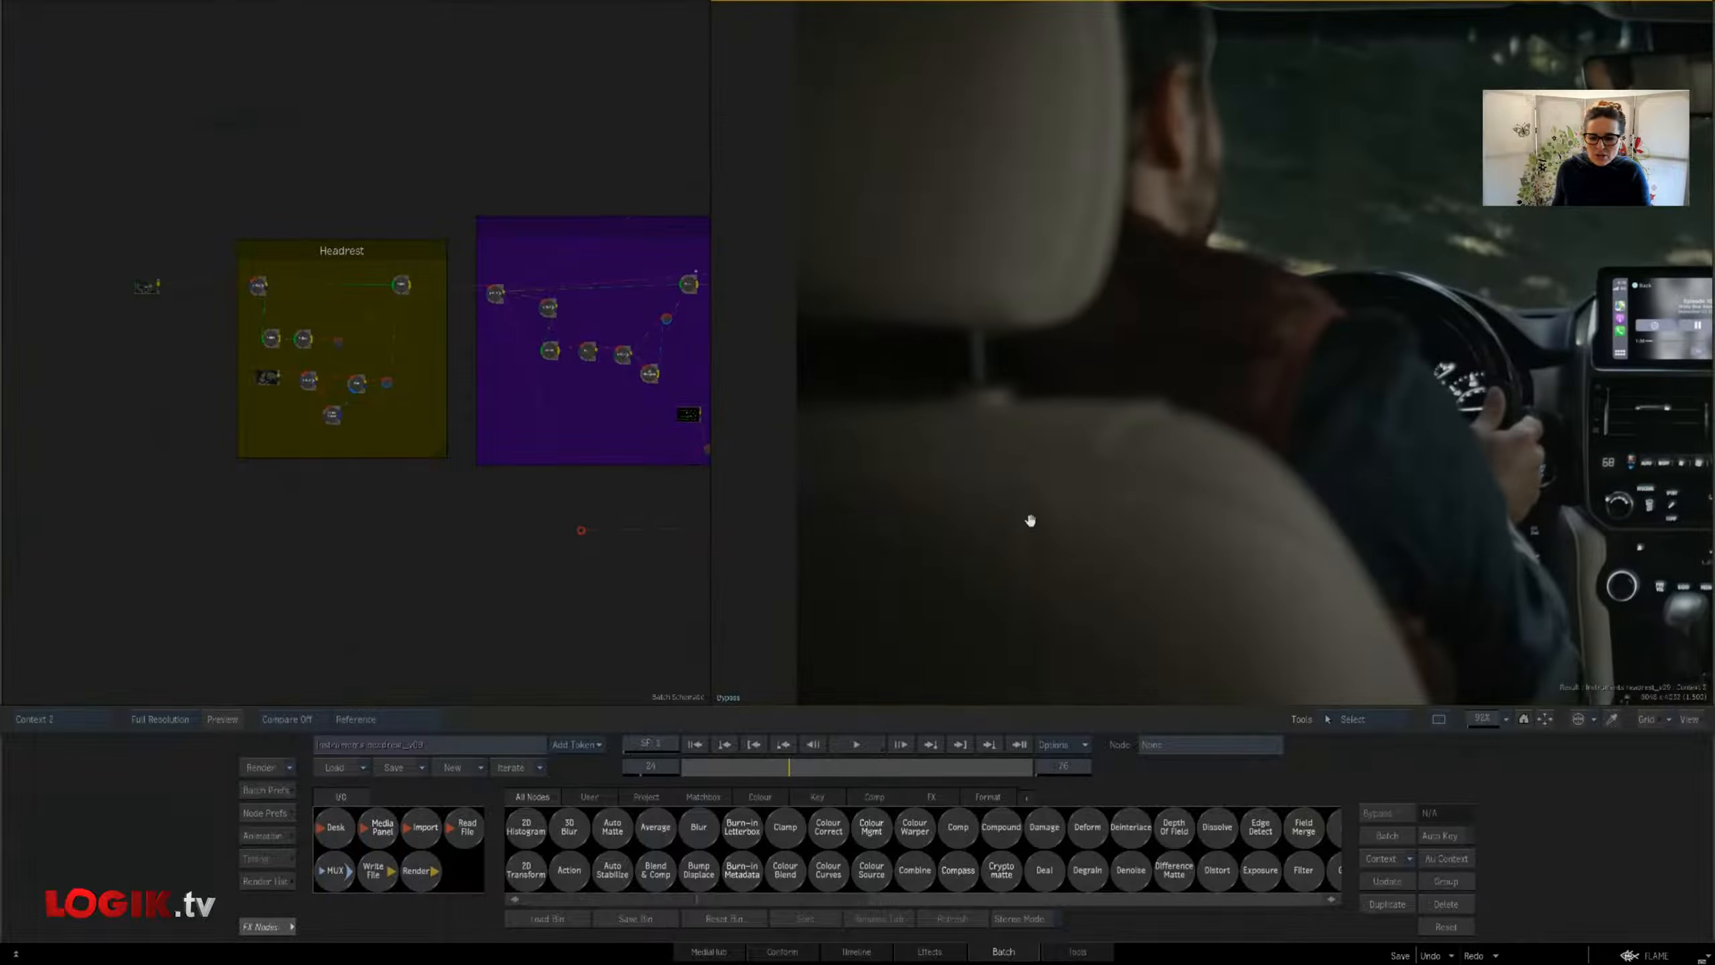
{"action": "left_click_drag", "start_coordinate": [1487, 723], "coordinate": [1472, 723]}
{"action": "left_click_drag", "start_coordinate": [1503, 630], "coordinate": [1241, 640]}
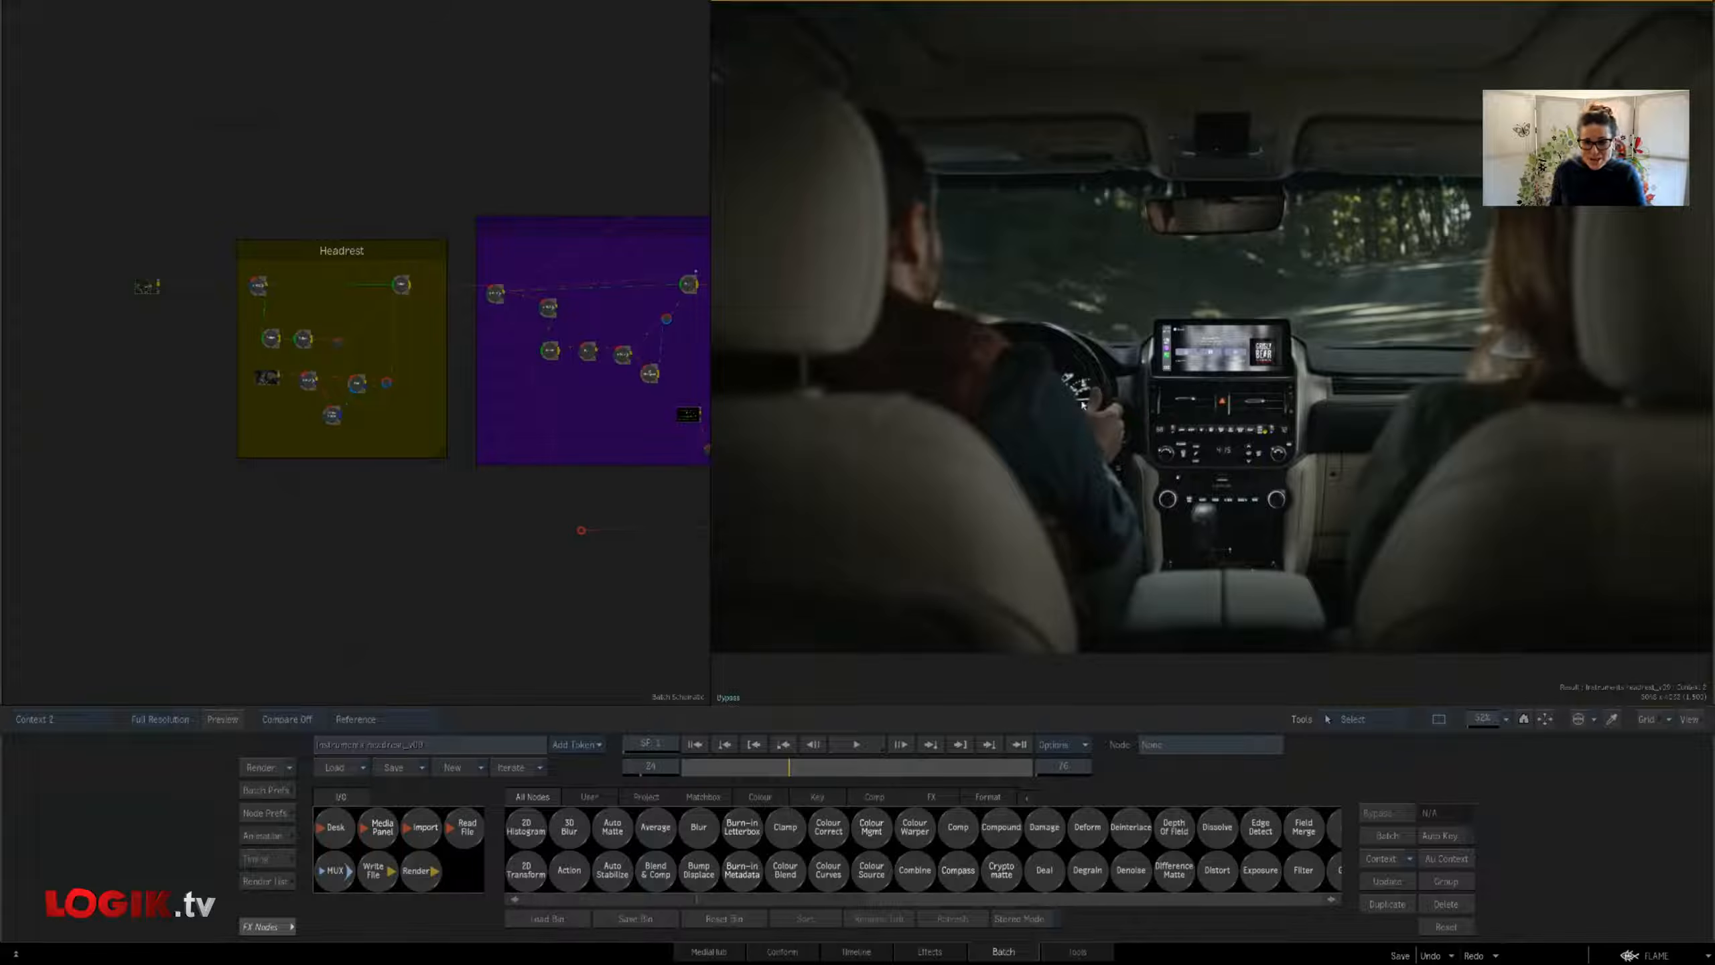
Select the clean_instruments391 Action node in the Instruments group and display its output in the image viewer
{"action": "left_click_drag", "start_coordinate": [585, 521], "coordinate": [392, 517]}
{"action": "left_click_drag", "start_coordinate": [1486, 723], "coordinate": [1503, 722]}
{"action": "left_click_drag", "start_coordinate": [582, 570], "coordinate": [460, 590]}
{"action": "left_click", "coordinate": [548, 160]}
{"action": "left_click_drag", "start_coordinate": [206, 225], "coordinate": [187, 232]}
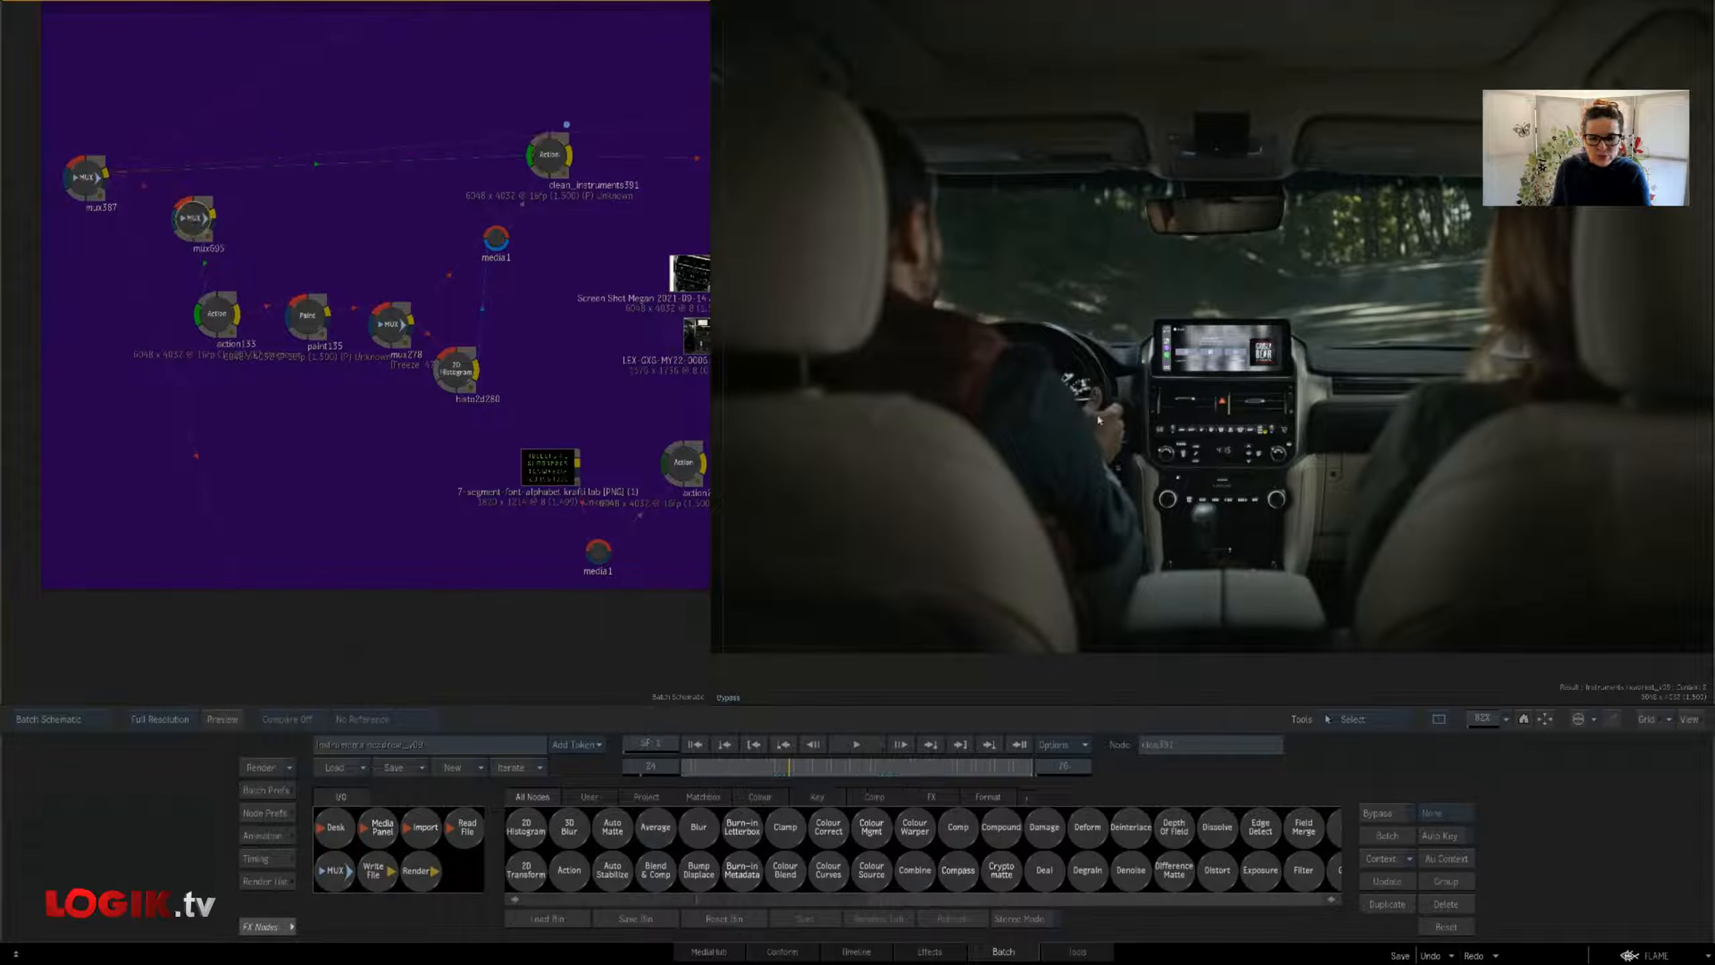
{"action": "left_click", "coordinate": [552, 164]}
{"action": "left_click", "coordinate": [1102, 397]}
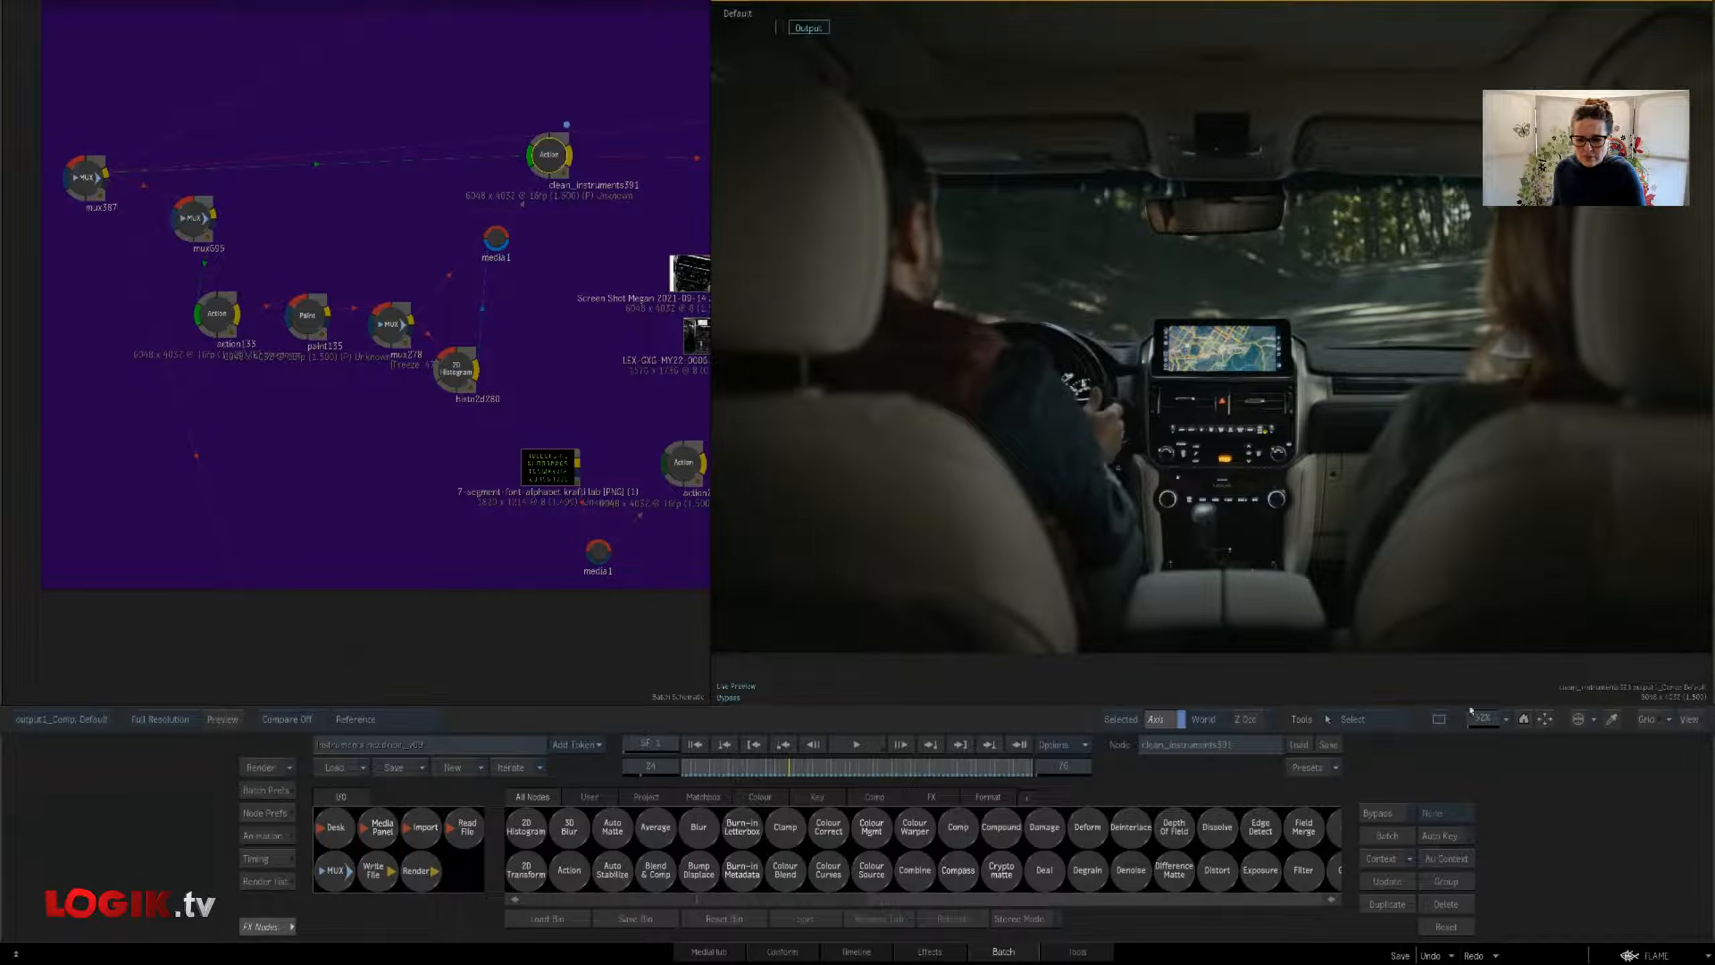
Compare the front media and the output of clean_instruments391 up close on the instrument cluster behind the steering wheel
{"action": "left_click_drag", "start_coordinate": [1482, 719], "coordinate": [1570, 728]}
{"action": "left_click_drag", "start_coordinate": [851, 488], "coordinate": [1049, 444]}
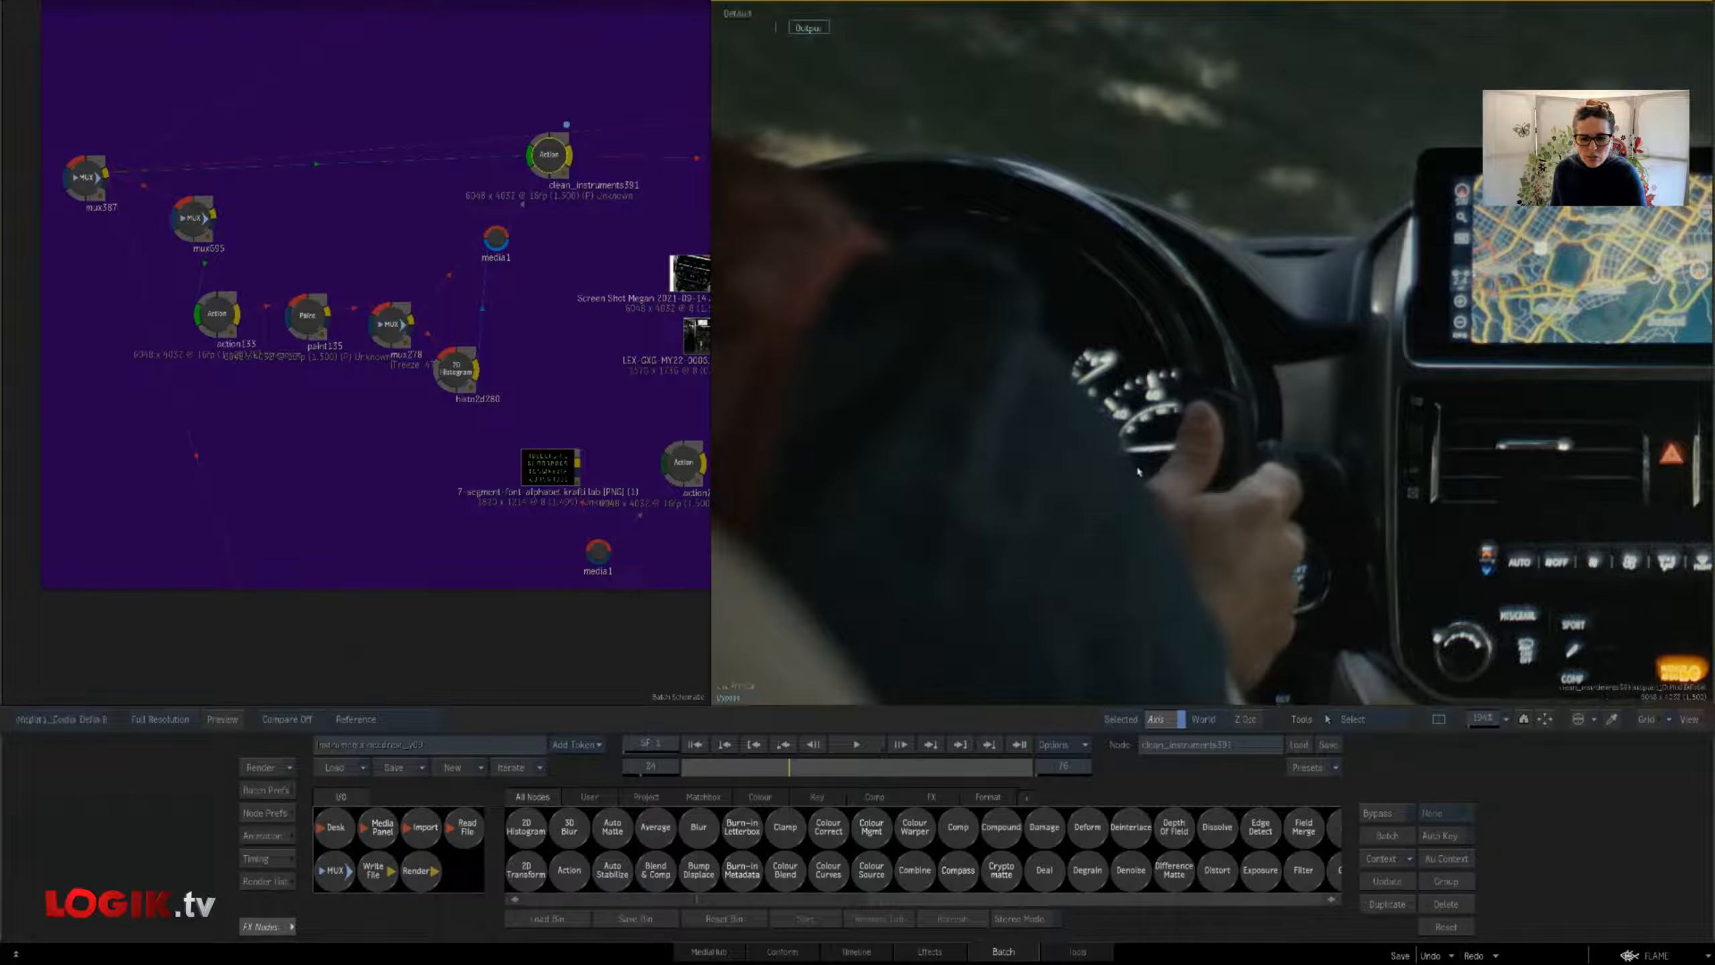
{"action": "key", "text": "F1"}
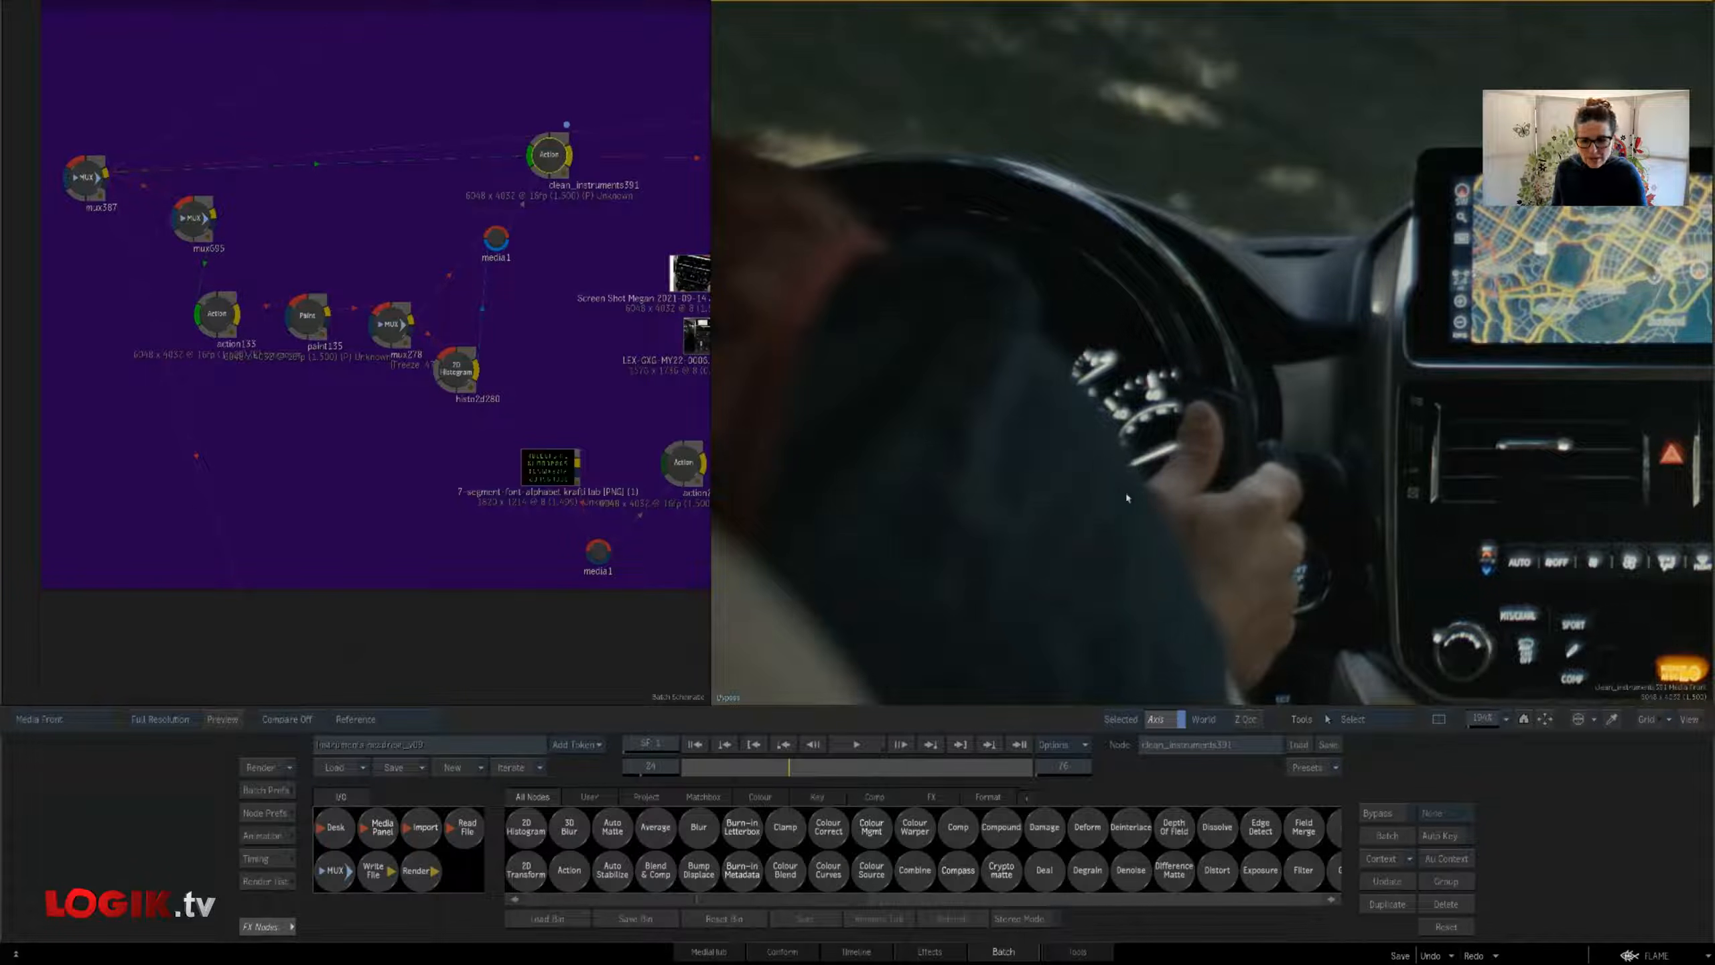
{"action": "key", "text": "F4"}
{"action": "key", "text": "F1"}
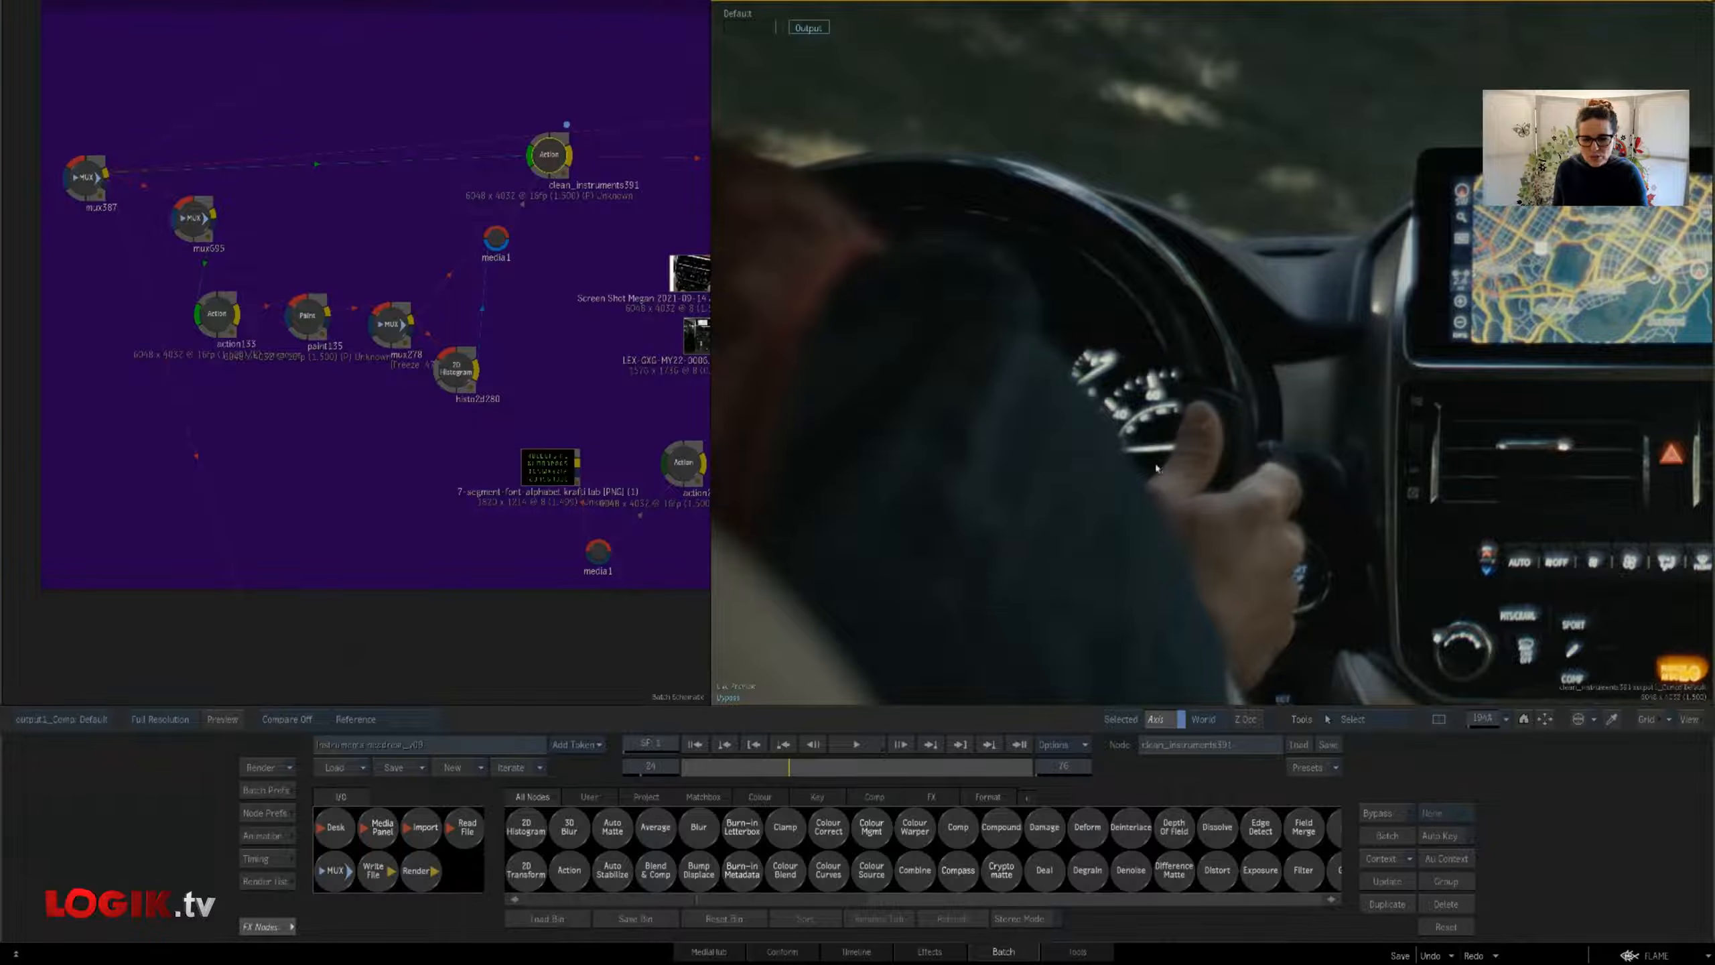
{"action": "key", "text": "F4"}
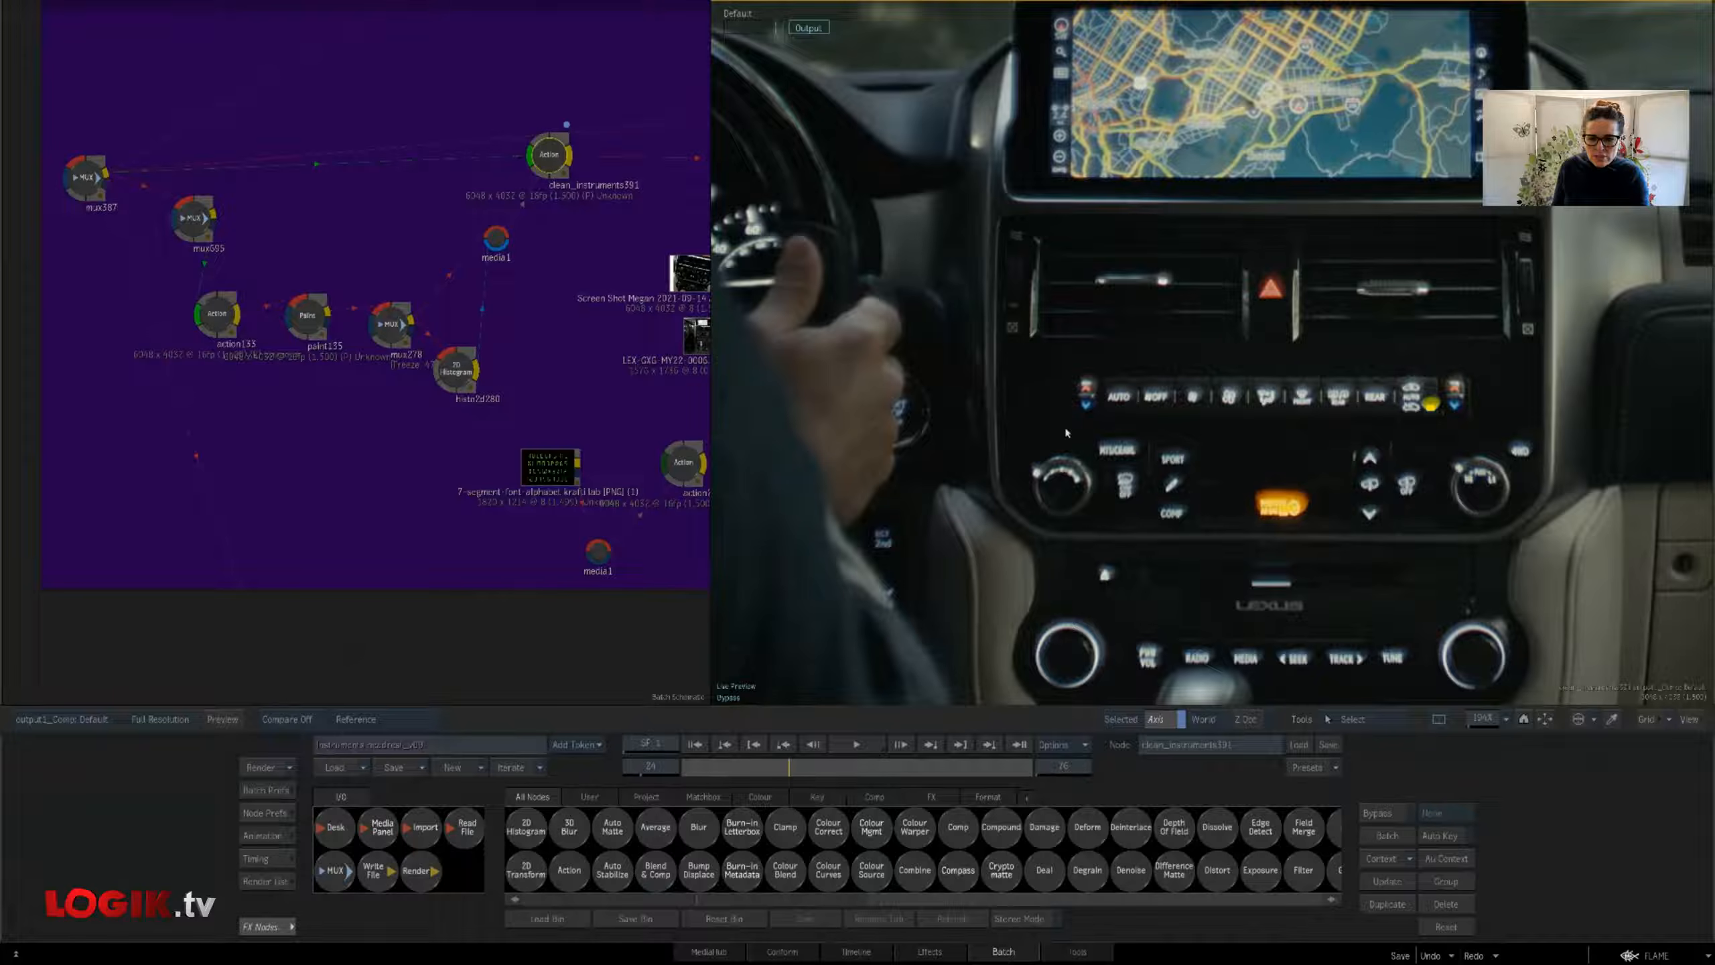
Display the dashboard screenshot PNG from the Instruments group in the viewer, fitted to show the whole centre console
{"action": "left_click_drag", "start_coordinate": [1484, 472], "coordinate": [1438, 447]}
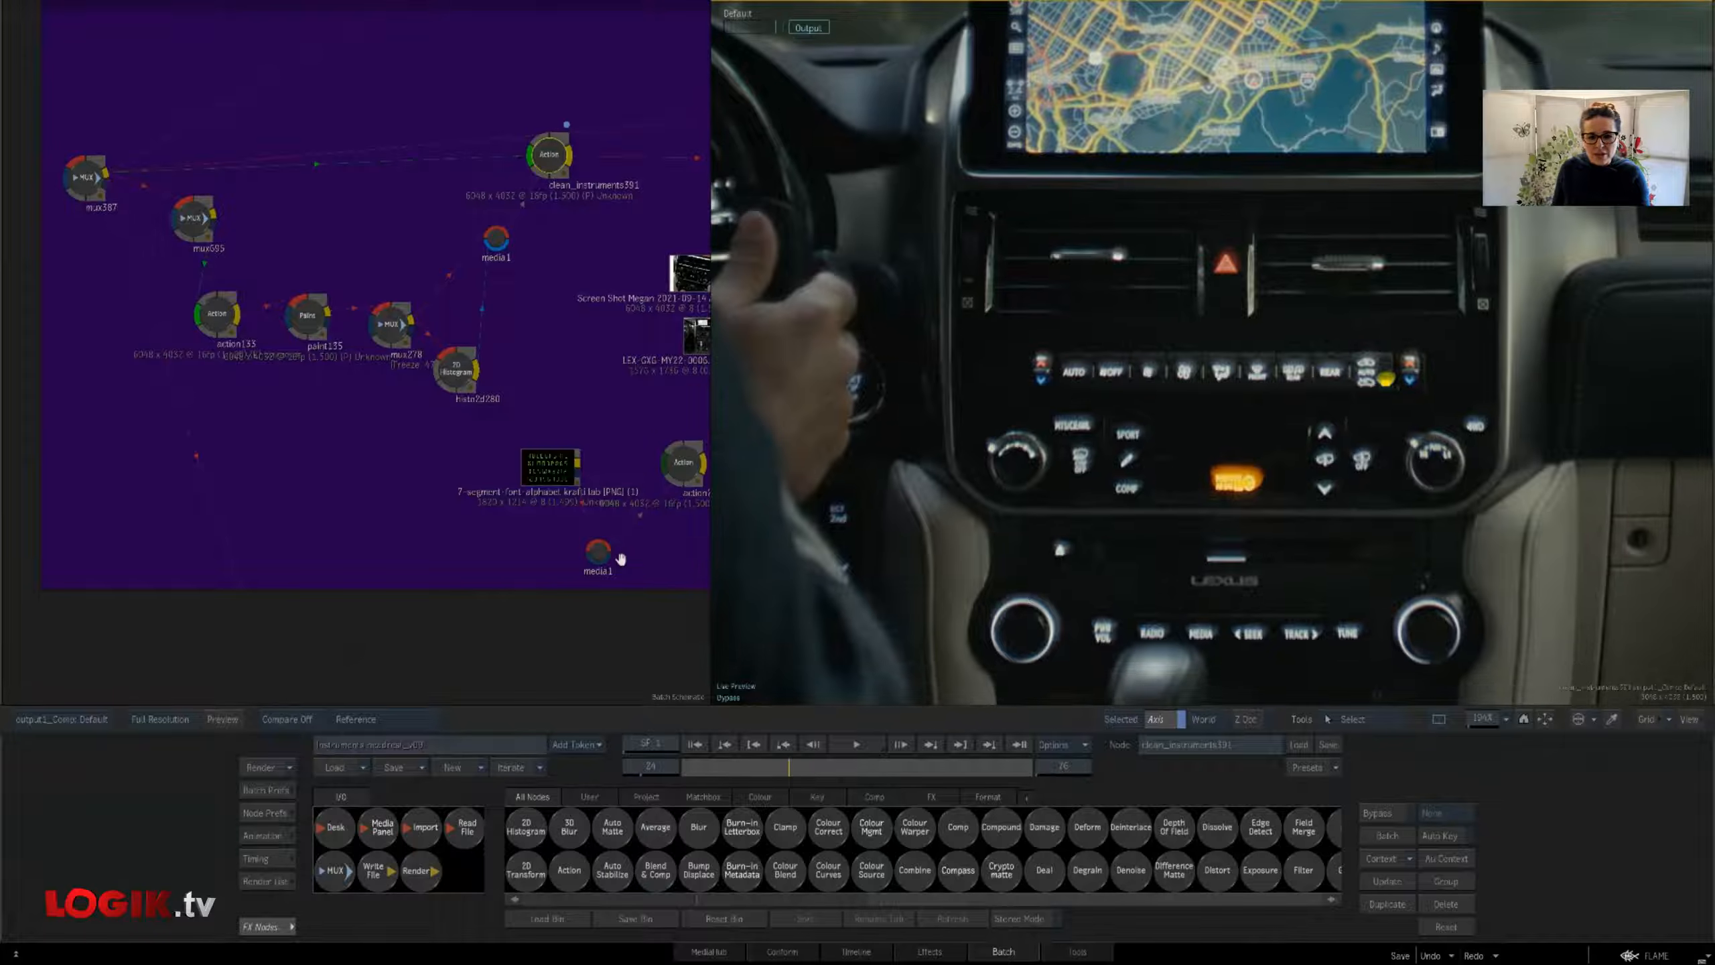
{"action": "left_click_drag", "start_coordinate": [618, 556], "coordinate": [461, 561]}
{"action": "left_click", "coordinate": [542, 278]}
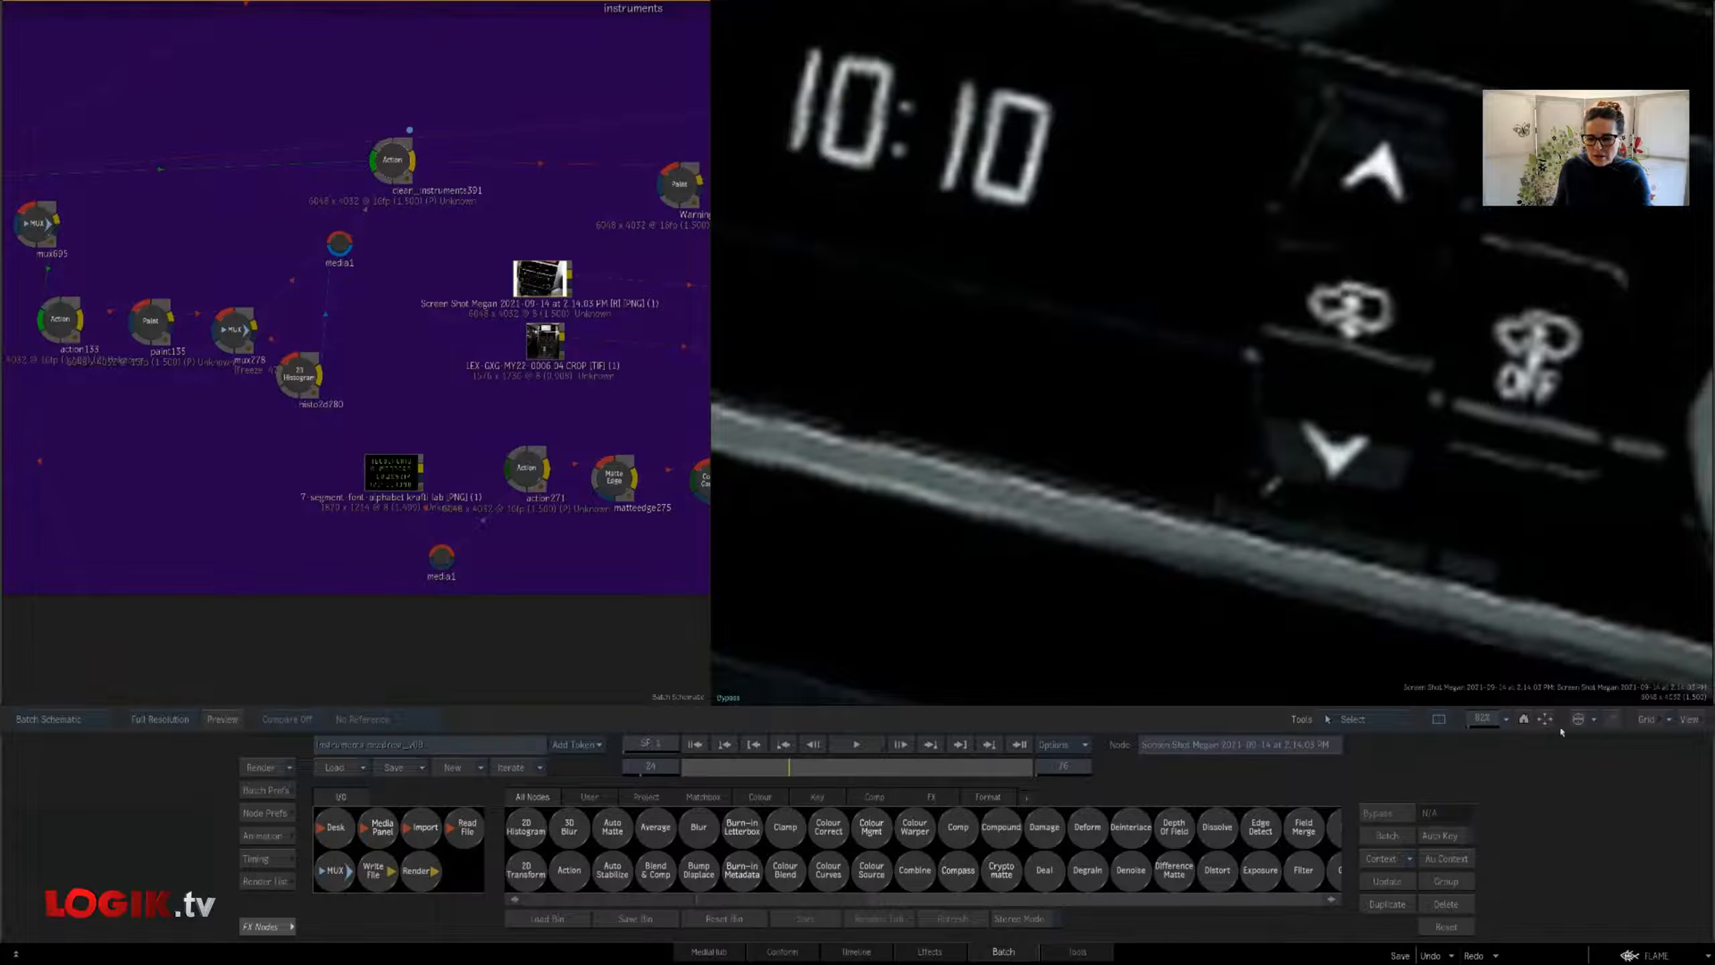
{"action": "key", "text": "Up"}
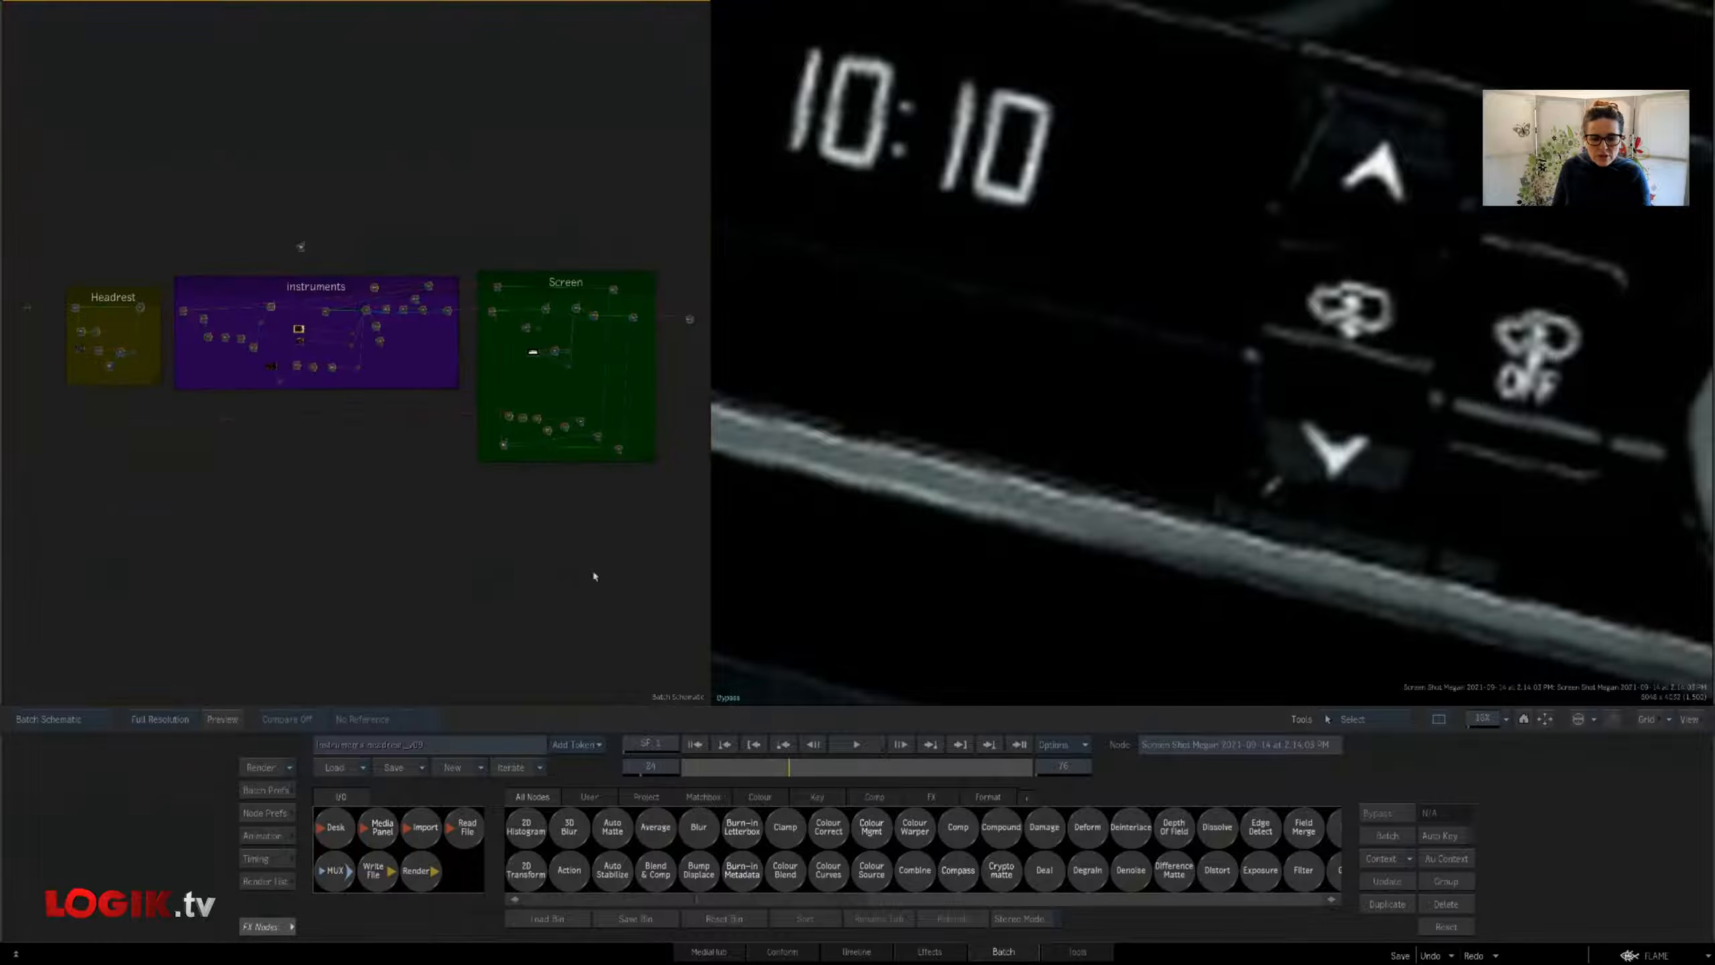
{"action": "key", "text": "F4"}
{"action": "key", "text": "F4"}
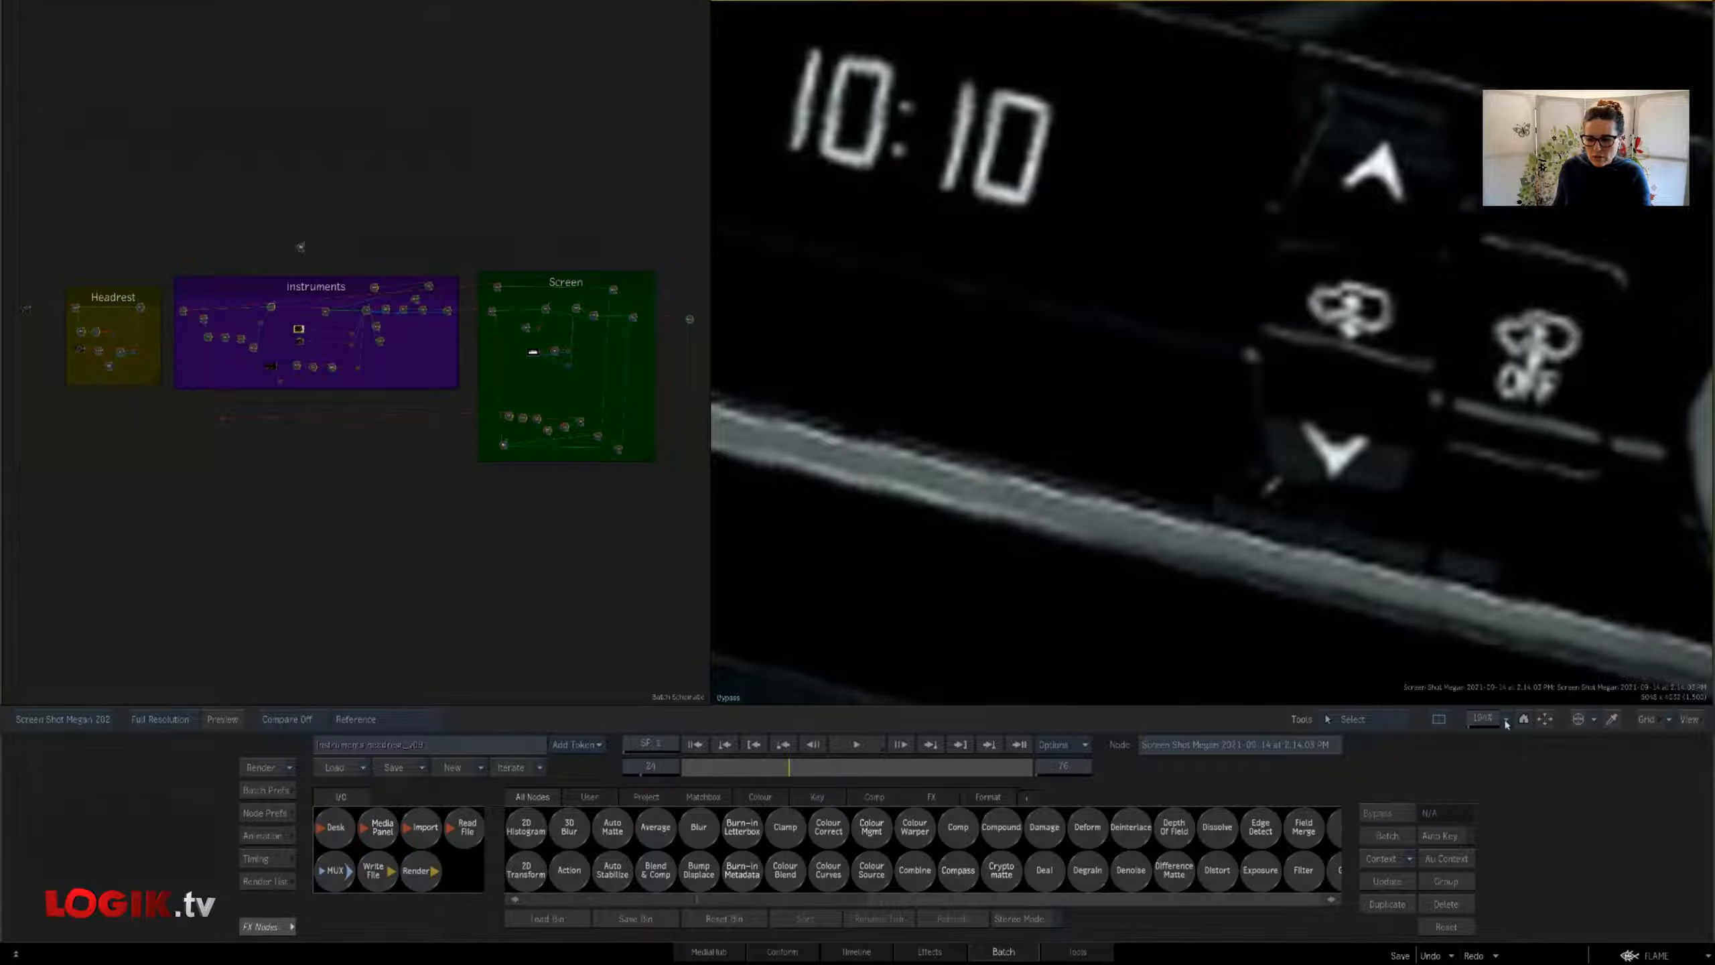
{"action": "key", "text": "Up"}
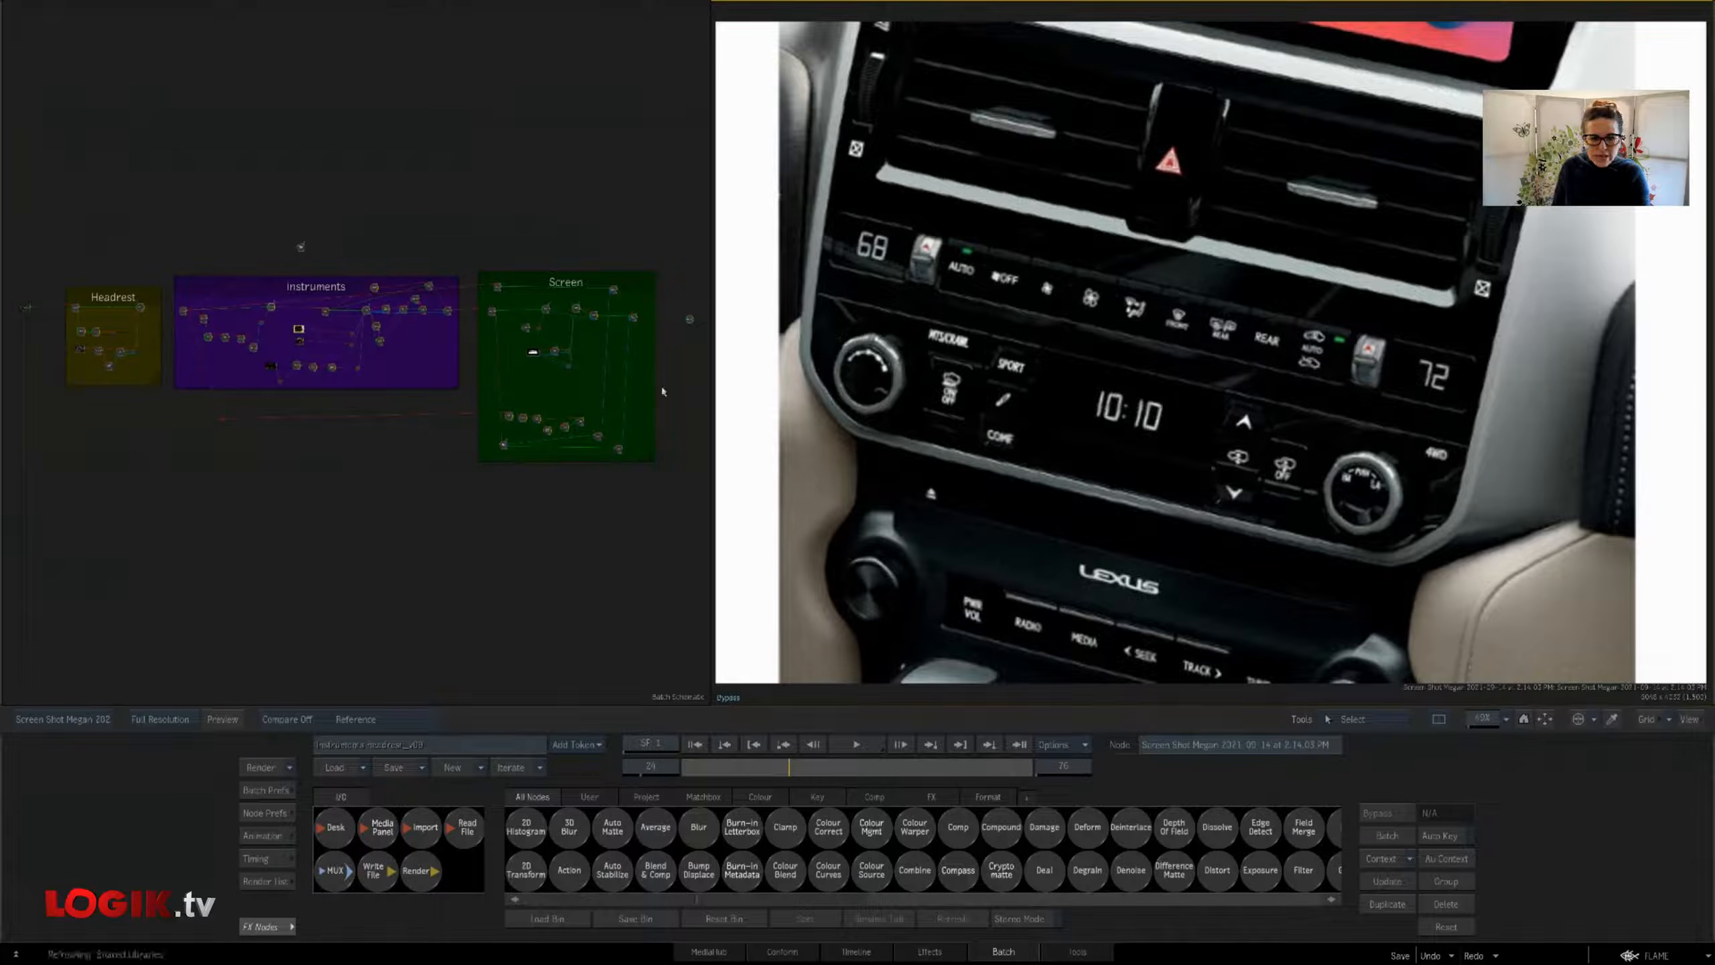
Display the LEX-GXG-MY22-0006.04 CROP reference image and view its centre console up close
{"action": "left_click_drag", "start_coordinate": [371, 518], "coordinate": [449, 508]}
{"action": "left_click_drag", "start_coordinate": [1482, 725], "coordinate": [1513, 729]}
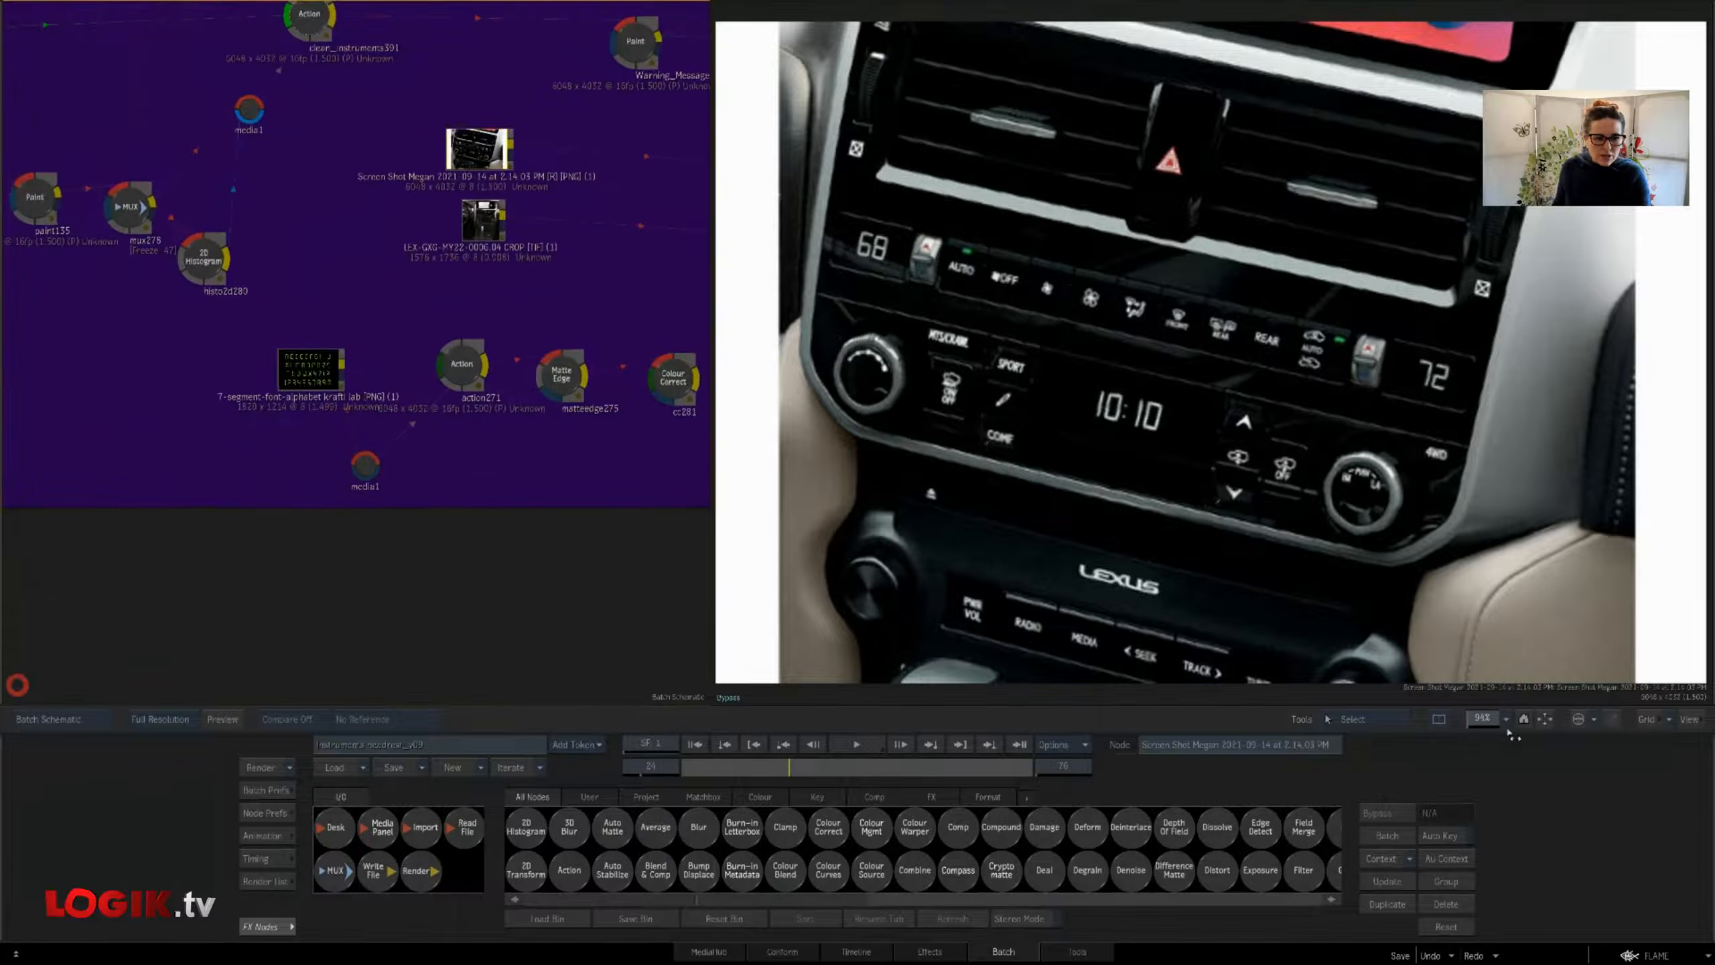
{"action": "left_click_drag", "start_coordinate": [464, 384], "coordinate": [394, 483]}
{"action": "left_click", "coordinate": [407, 336]}
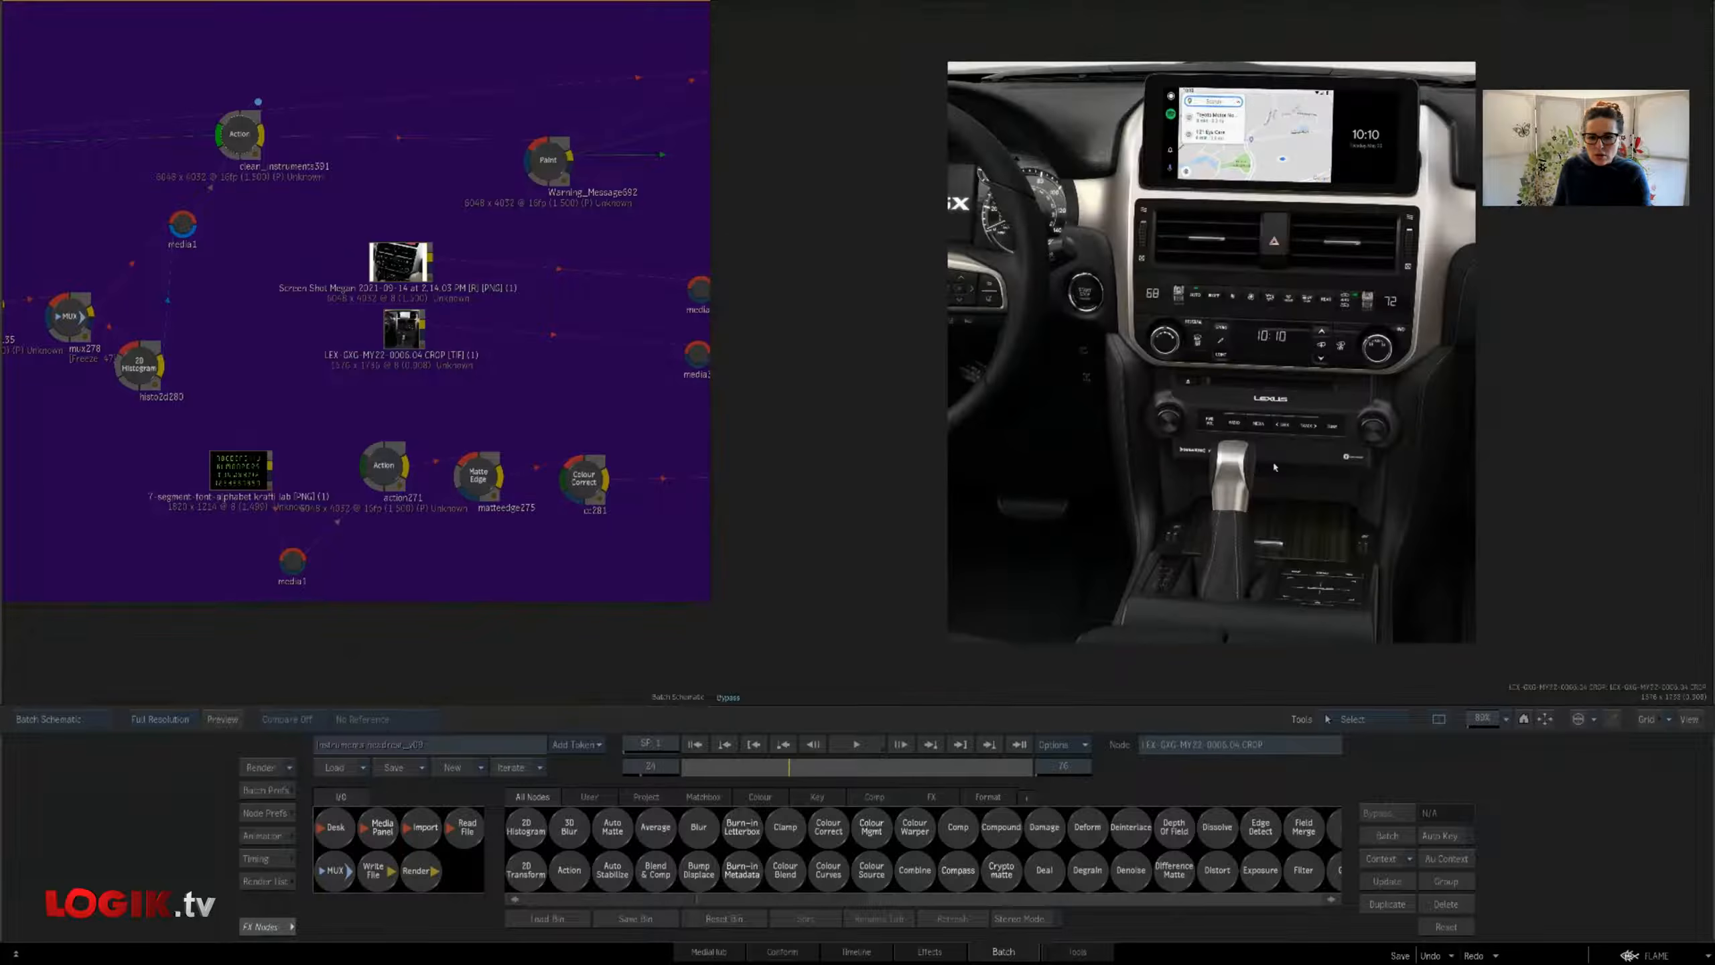
{"action": "left_click_drag", "start_coordinate": [1300, 481], "coordinate": [1221, 534]}
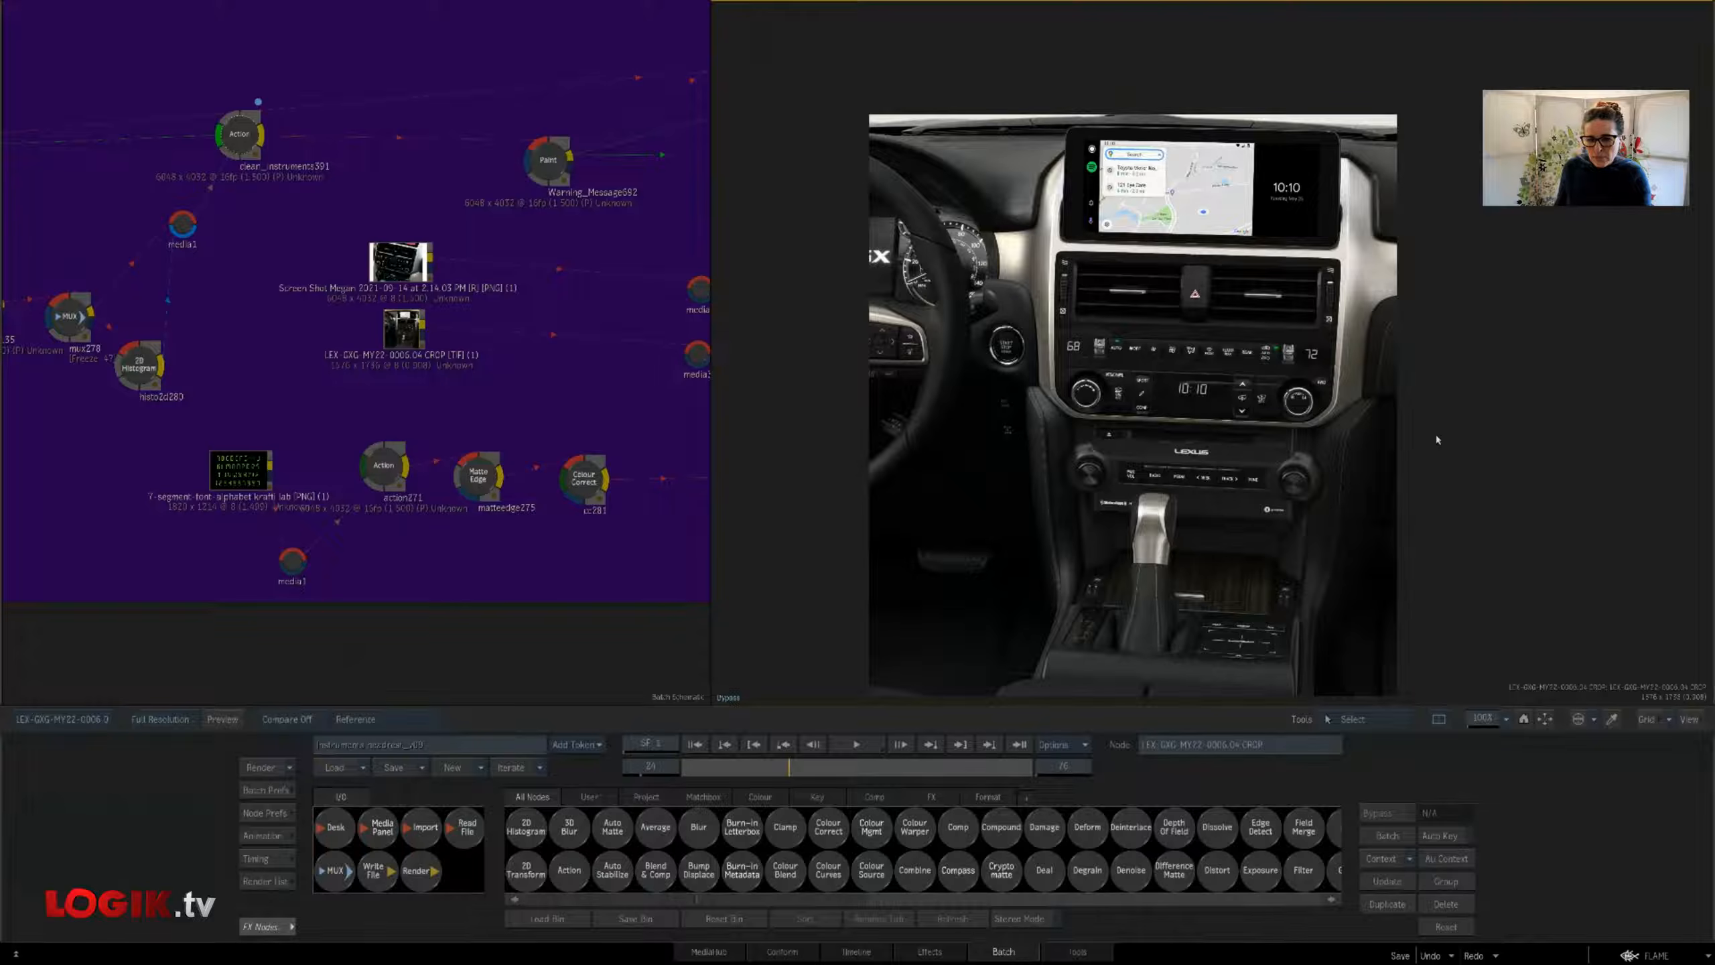
{"action": "left_click_drag", "start_coordinate": [1499, 727], "coordinate": [1526, 730]}
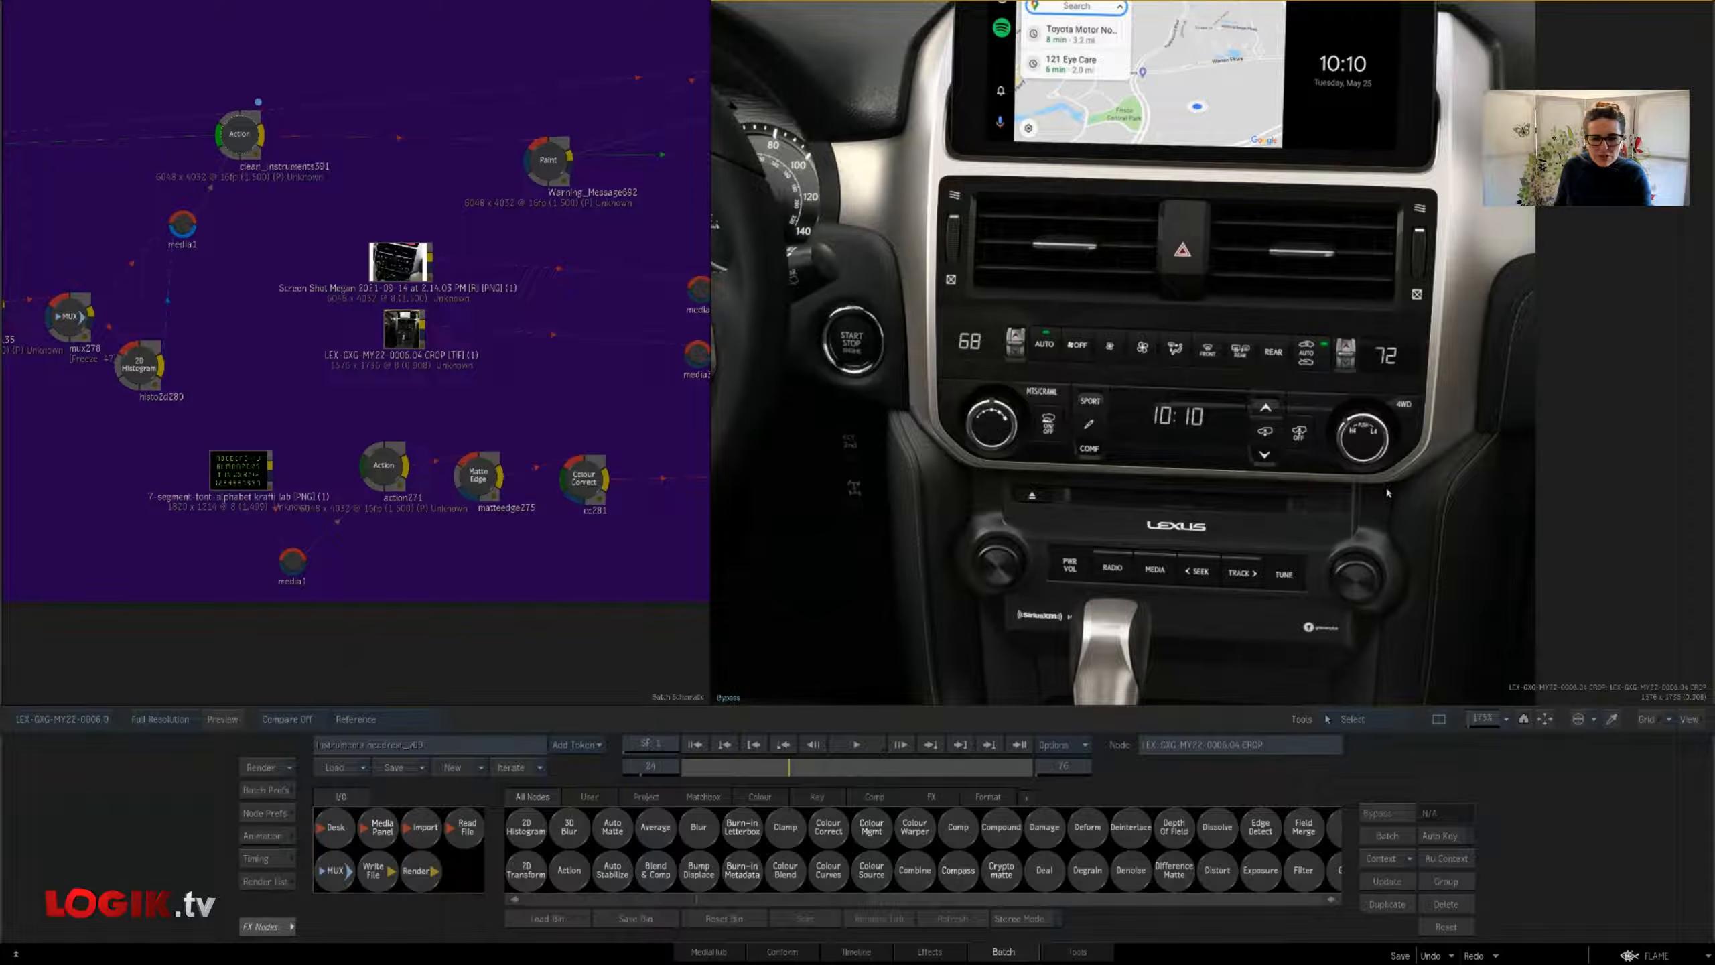
View the 7-segment font image, the digits placed by action271, and their colour-corrected version at cc281
{"action": "left_click", "coordinate": [249, 475]}
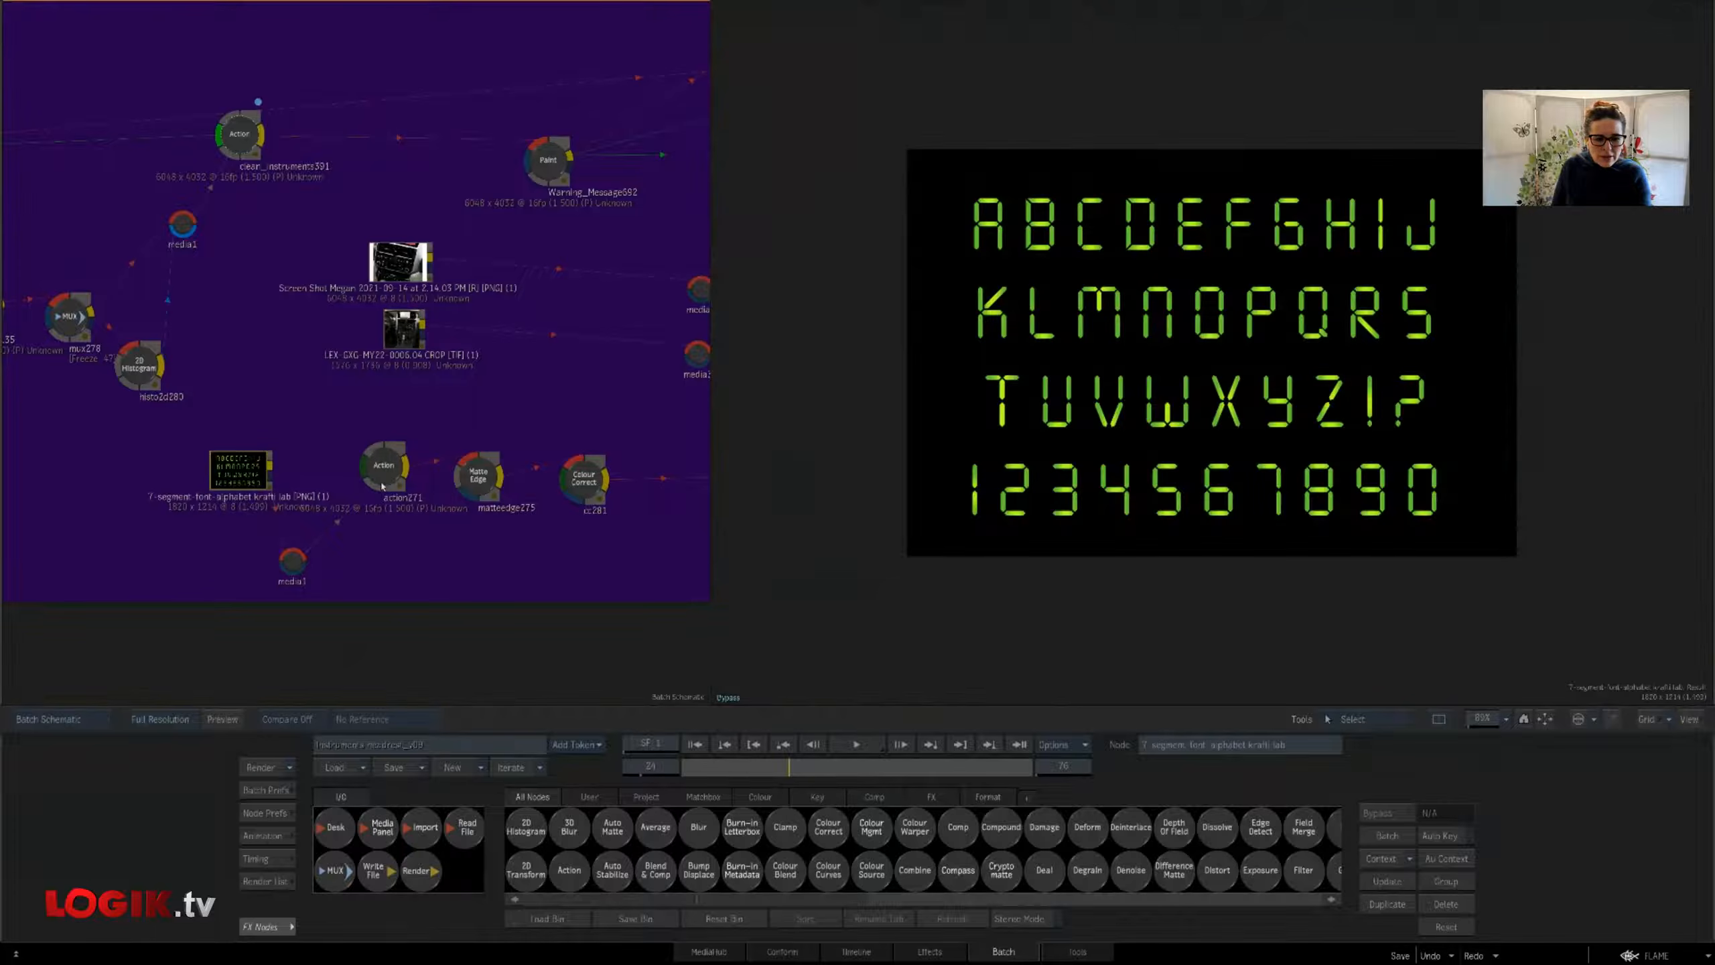
{"action": "left_click", "coordinate": [381, 475]}
{"action": "left_click_drag", "start_coordinate": [1297, 595], "coordinate": [1259, 489]}
{"action": "left_click_drag", "start_coordinate": [1489, 720], "coordinate": [1543, 720]}
{"action": "left_click_drag", "start_coordinate": [872, 588], "coordinate": [1028, 512]}
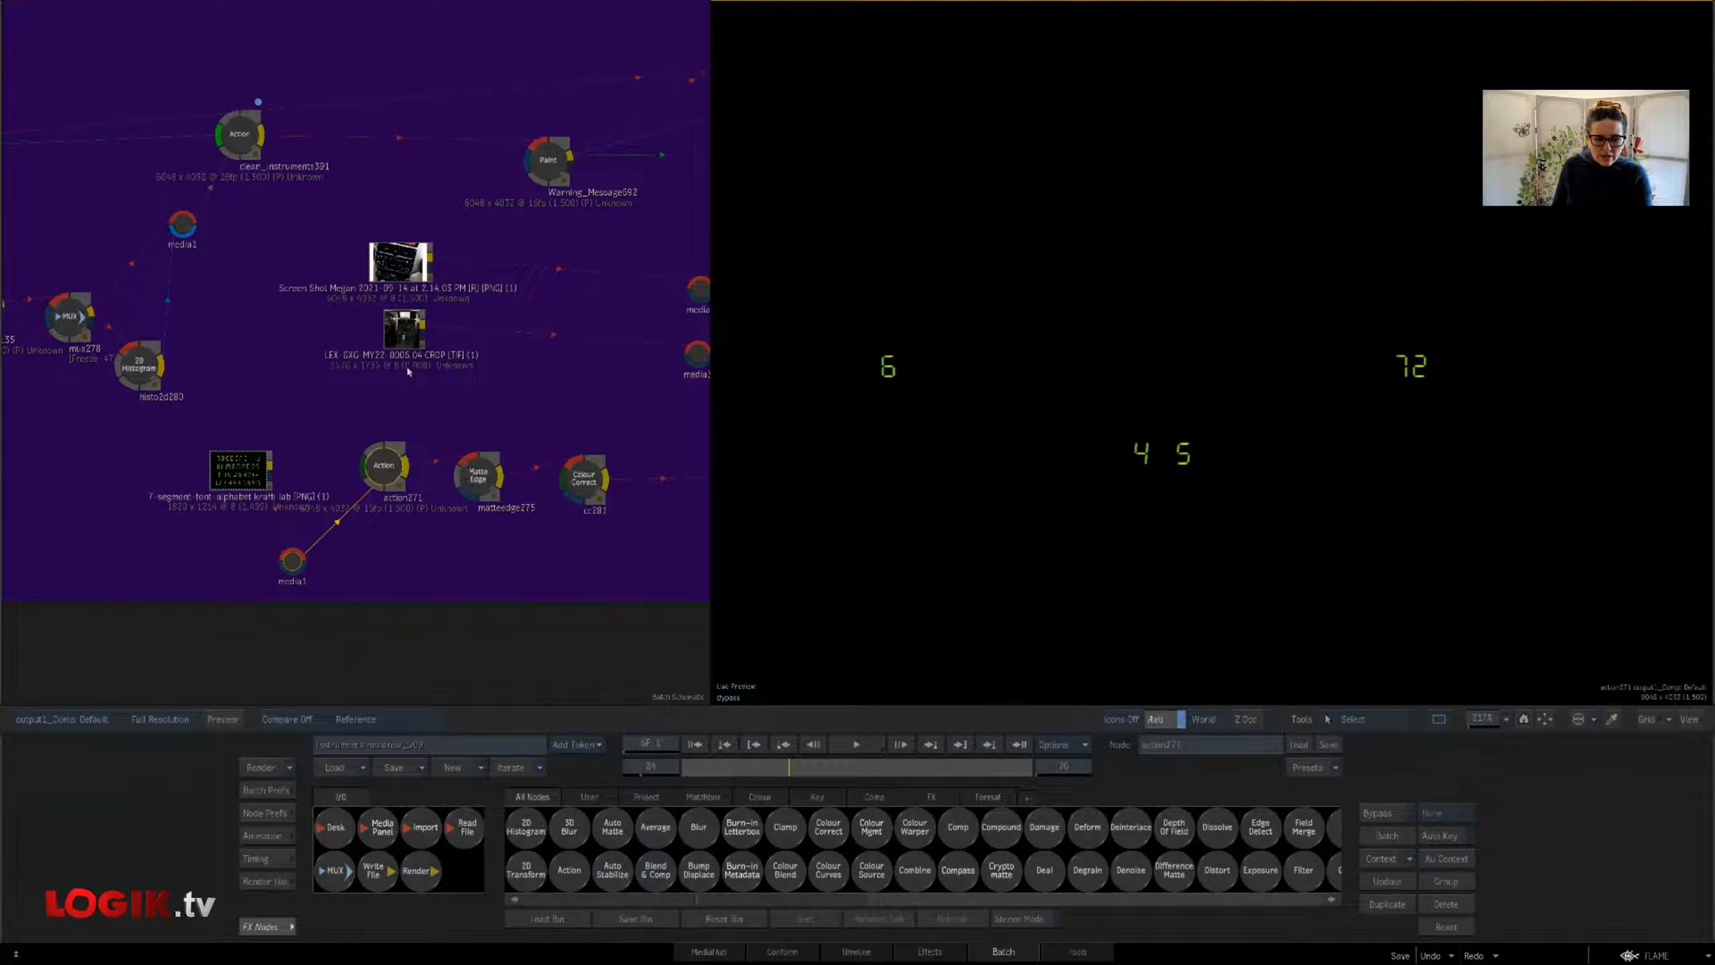
{"action": "left_click", "coordinate": [584, 479]}
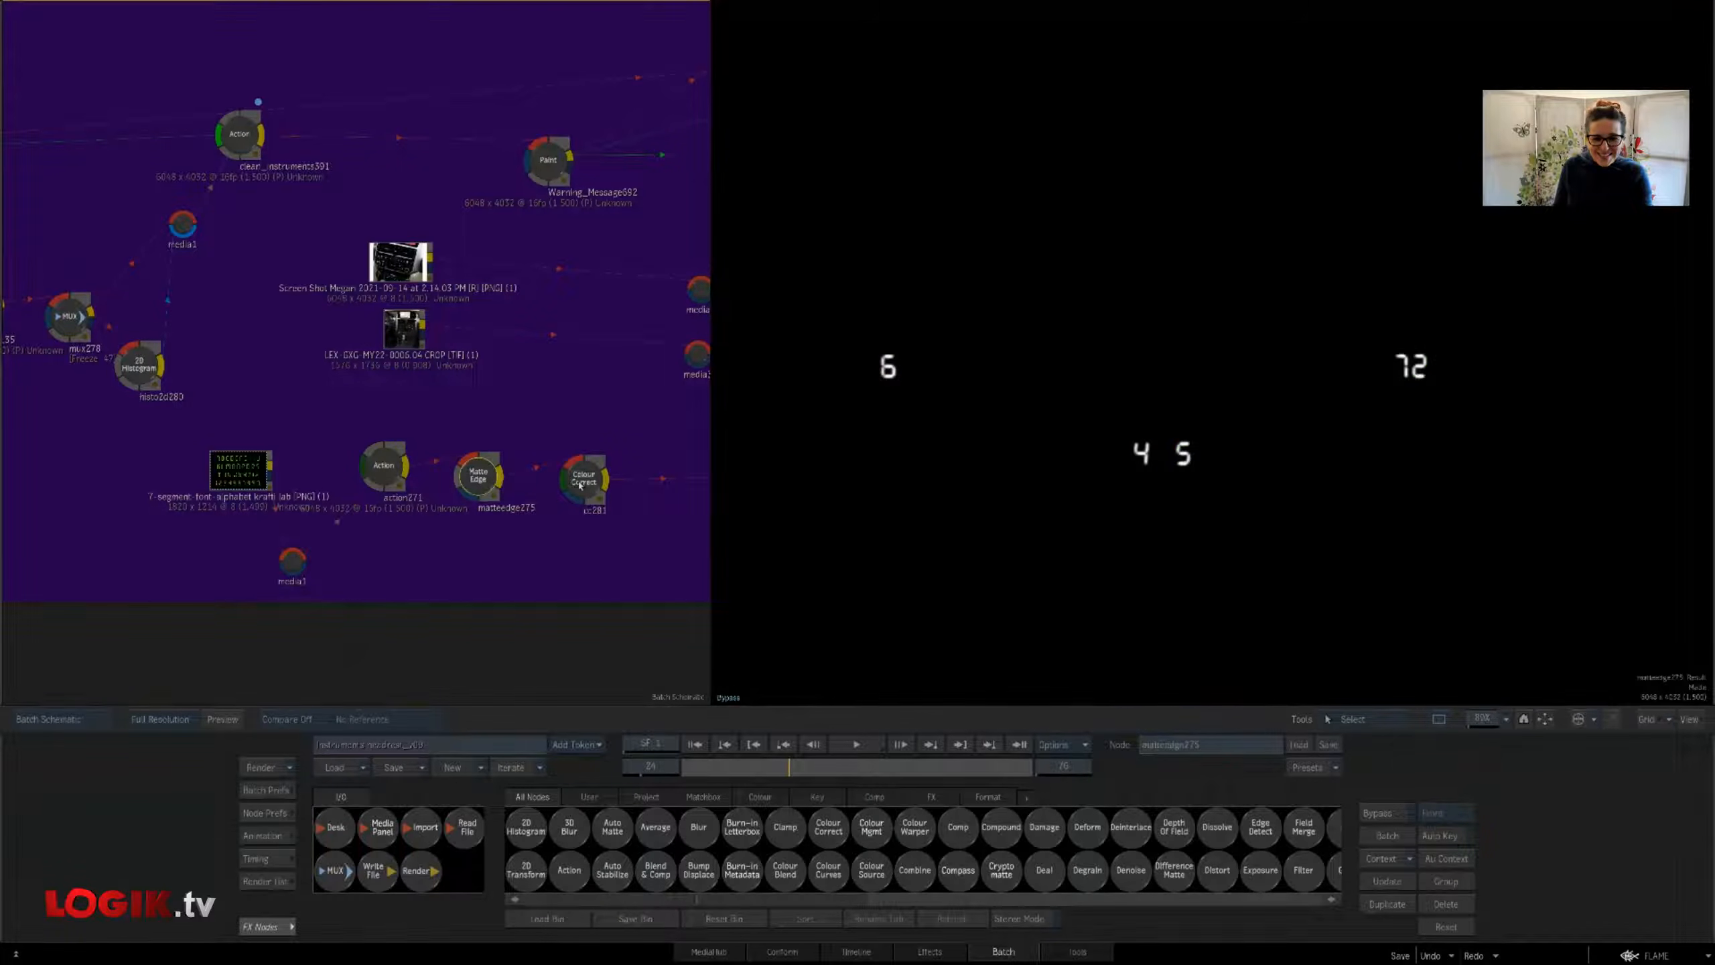
Display the CLOCK Action's output and examine the added temperature and clock digits up close on the console
{"action": "left_click_drag", "start_coordinate": [591, 414], "coordinate": [484, 419]}
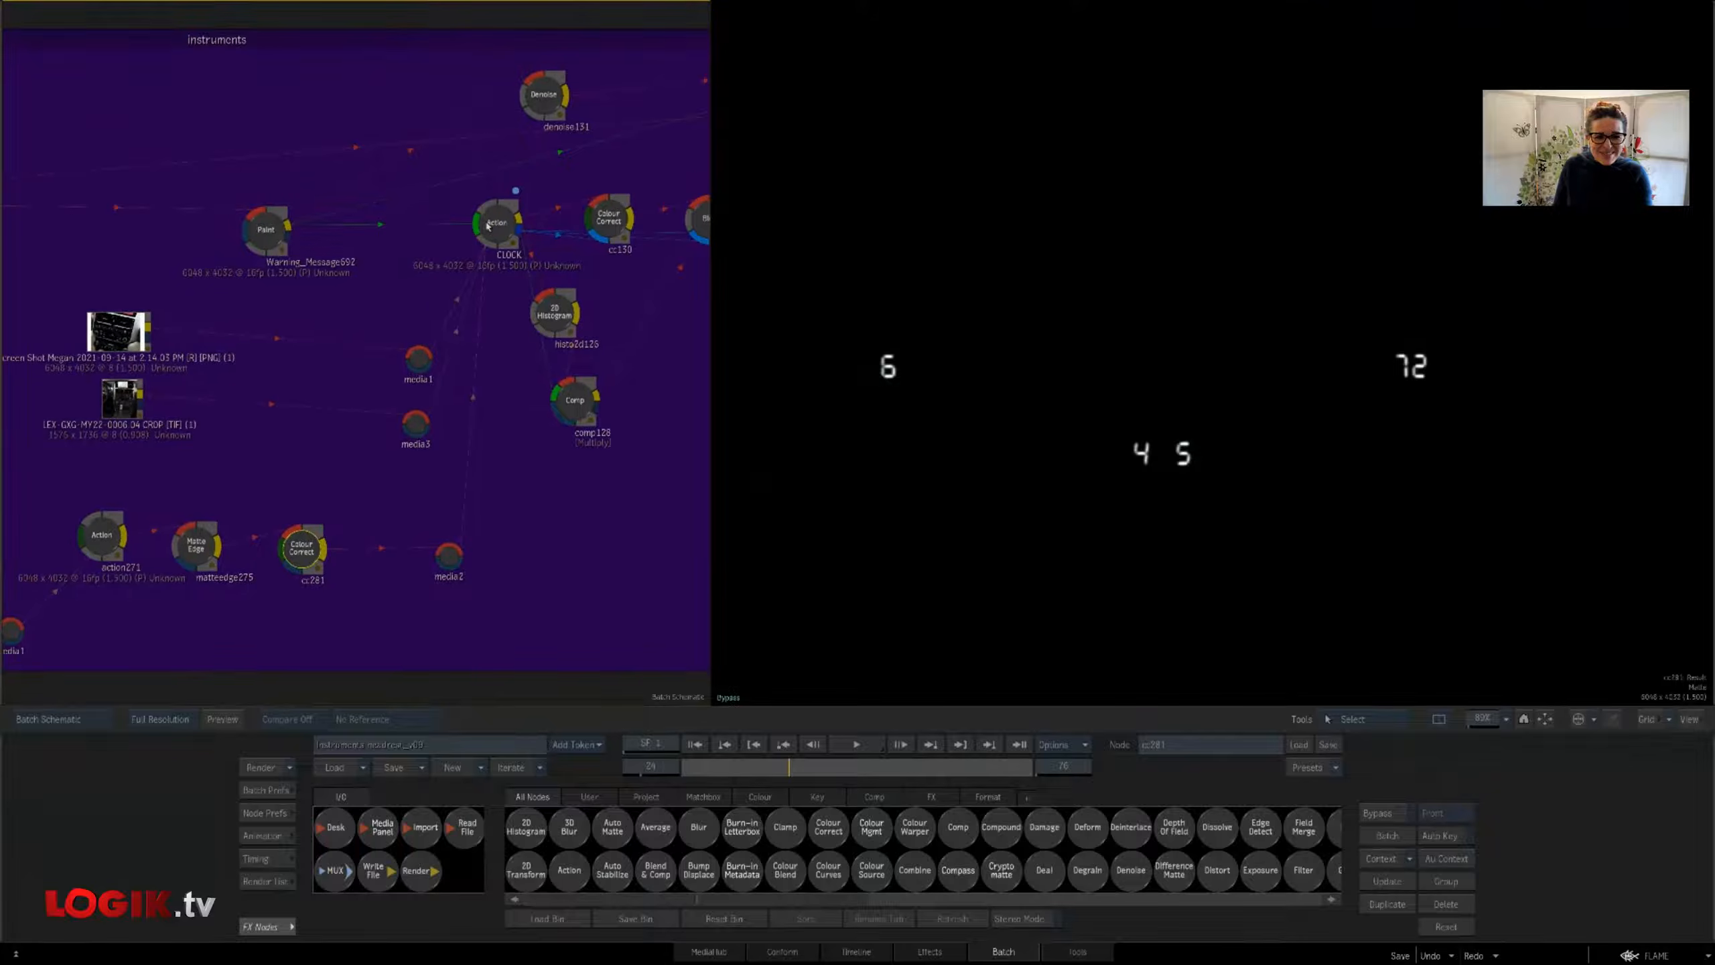
{"action": "left_click", "coordinate": [500, 218]}
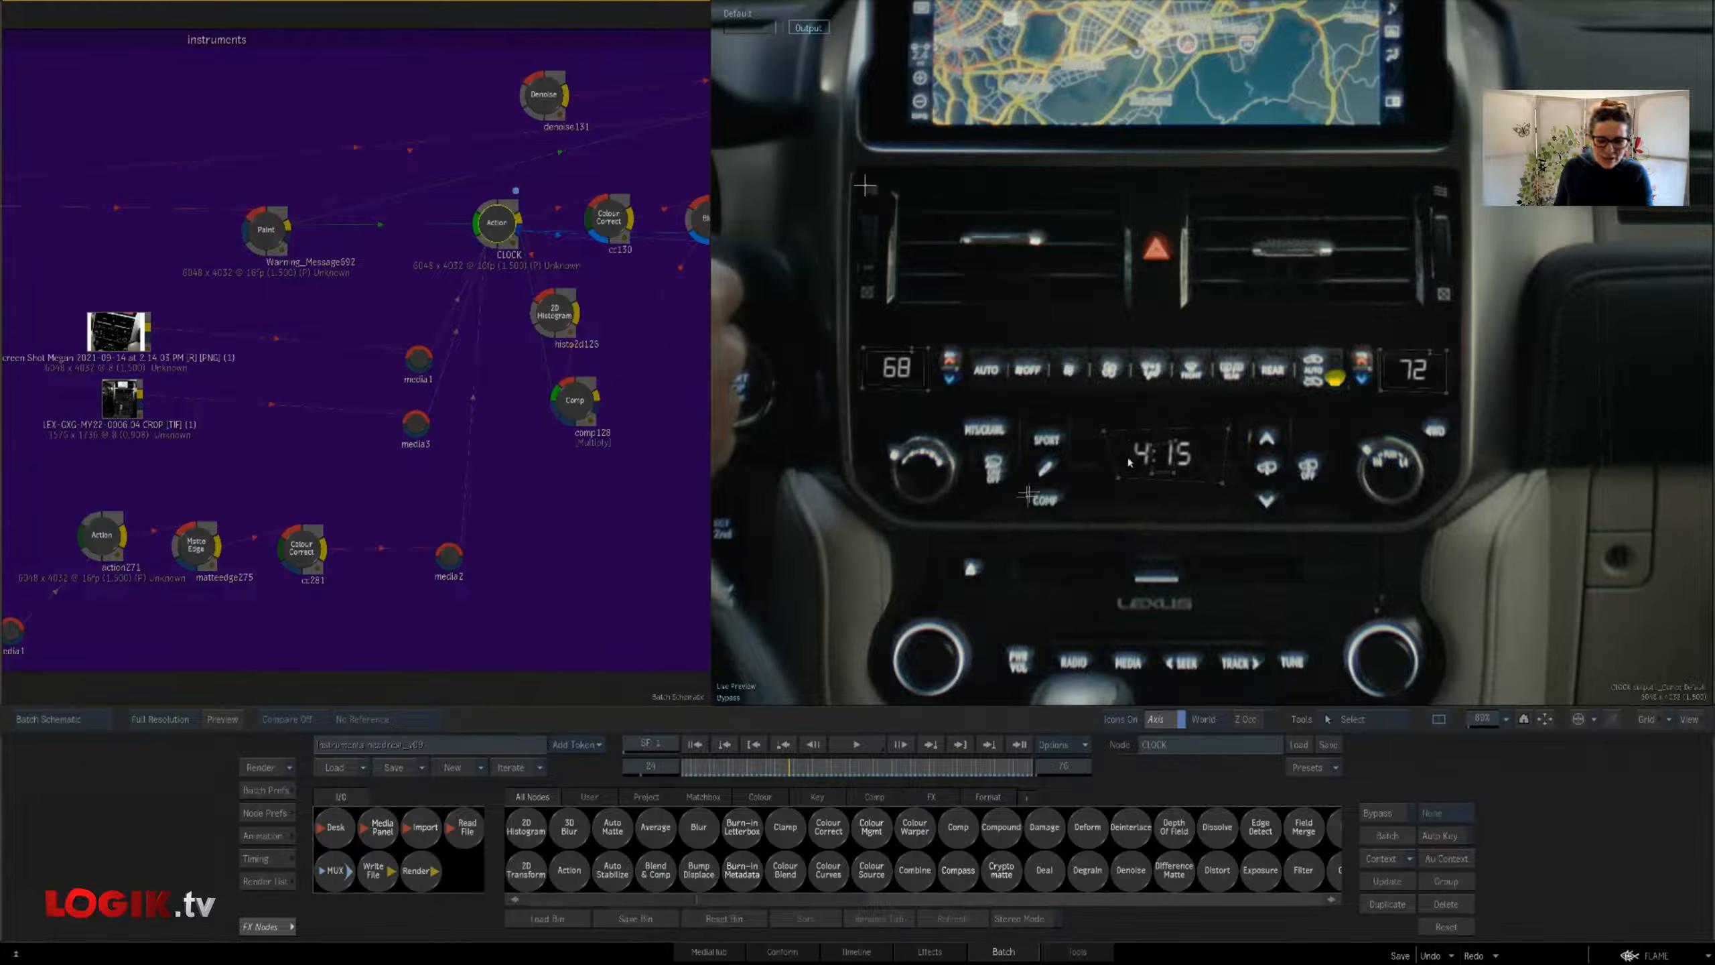
{"action": "left_click_drag", "start_coordinate": [1118, 501], "coordinate": [1117, 499]}
{"action": "left_click_drag", "start_coordinate": [1495, 719], "coordinate": [1510, 721]}
{"action": "left_click_drag", "start_coordinate": [1386, 513], "coordinate": [1407, 535]}
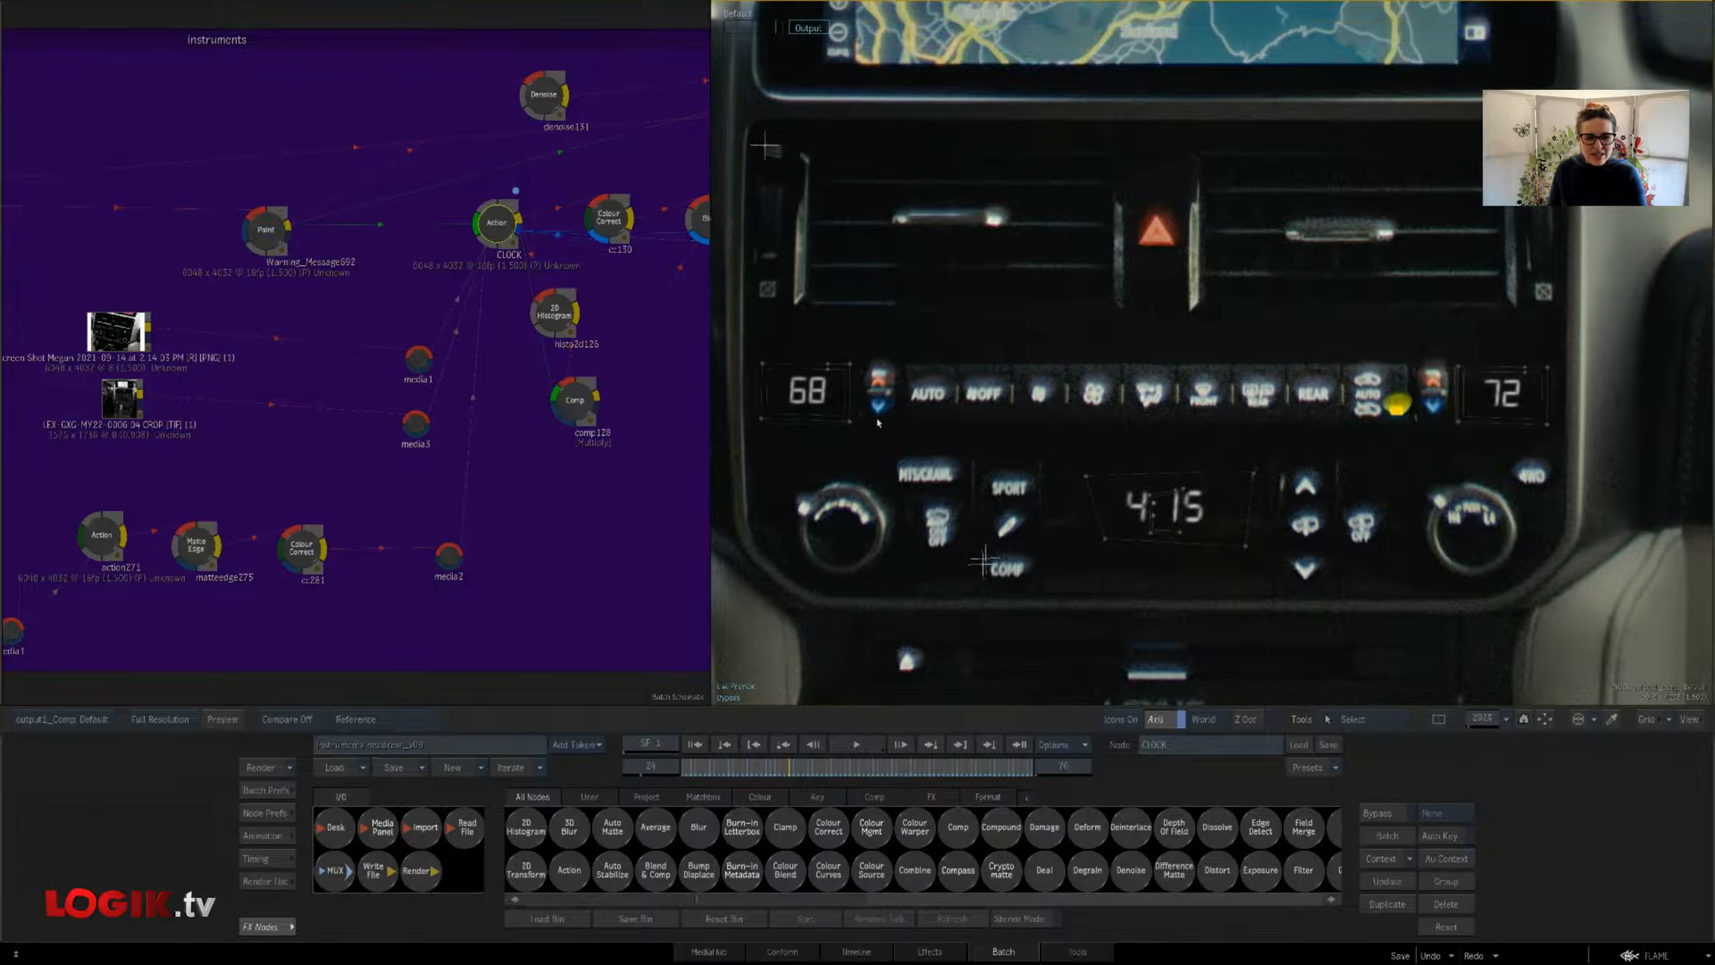
{"action": "left_click_drag", "start_coordinate": [498, 223], "coordinate": [486, 227]}
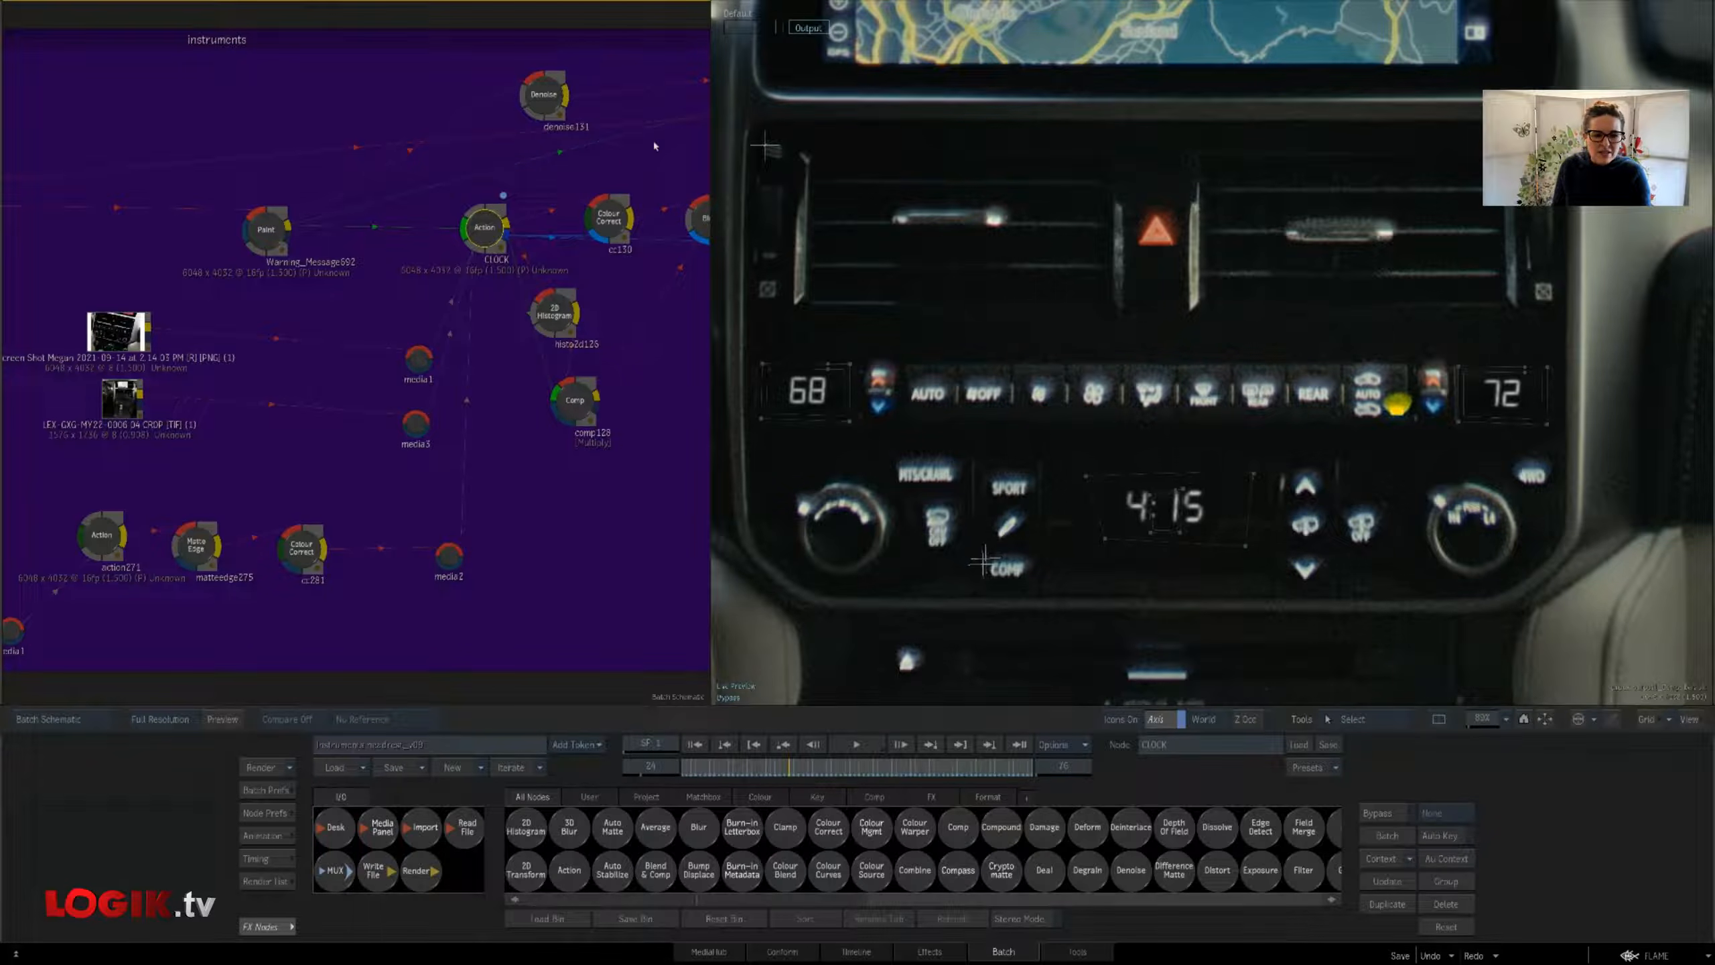
View the outputs of the nodes following CLOCK in turn: cc130, blur130 and Glow125
{"action": "left_click", "coordinate": [606, 225]}
{"action": "left_click_drag", "start_coordinate": [591, 495], "coordinate": [502, 490]}
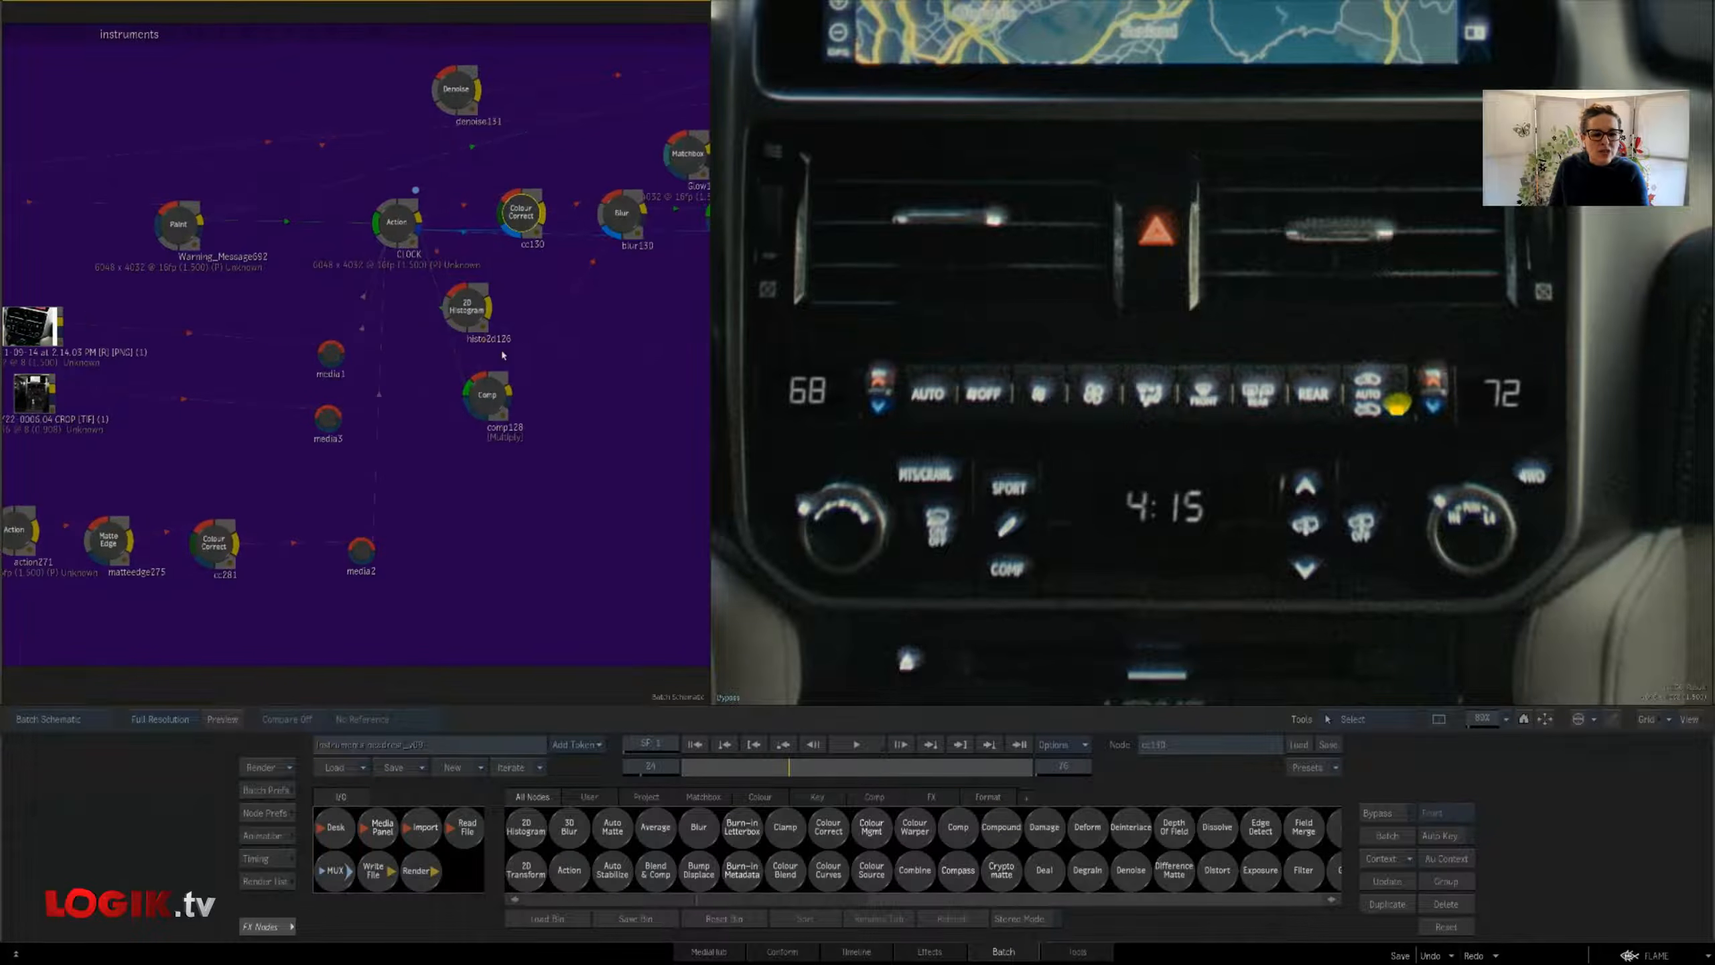
{"action": "left_click_drag", "start_coordinate": [487, 396], "coordinate": [495, 398]}
{"action": "left_click", "coordinate": [623, 226]}
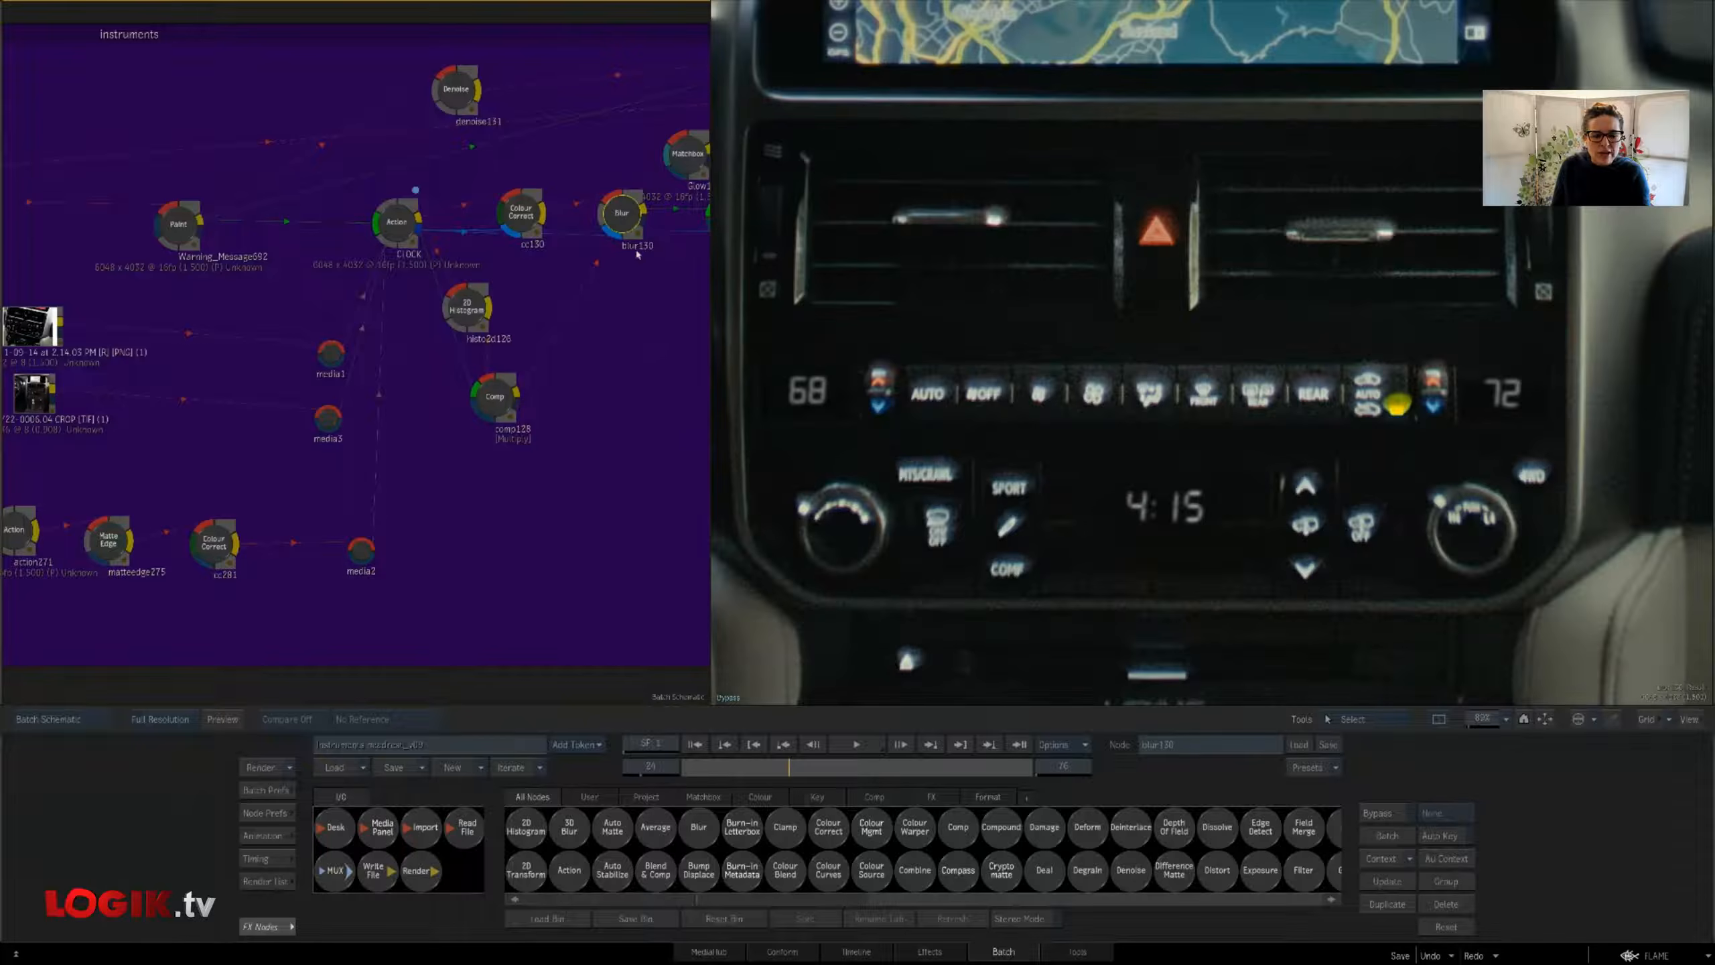
{"action": "left_click_drag", "start_coordinate": [635, 315], "coordinate": [529, 338]}
{"action": "left_click", "coordinate": [585, 184]}
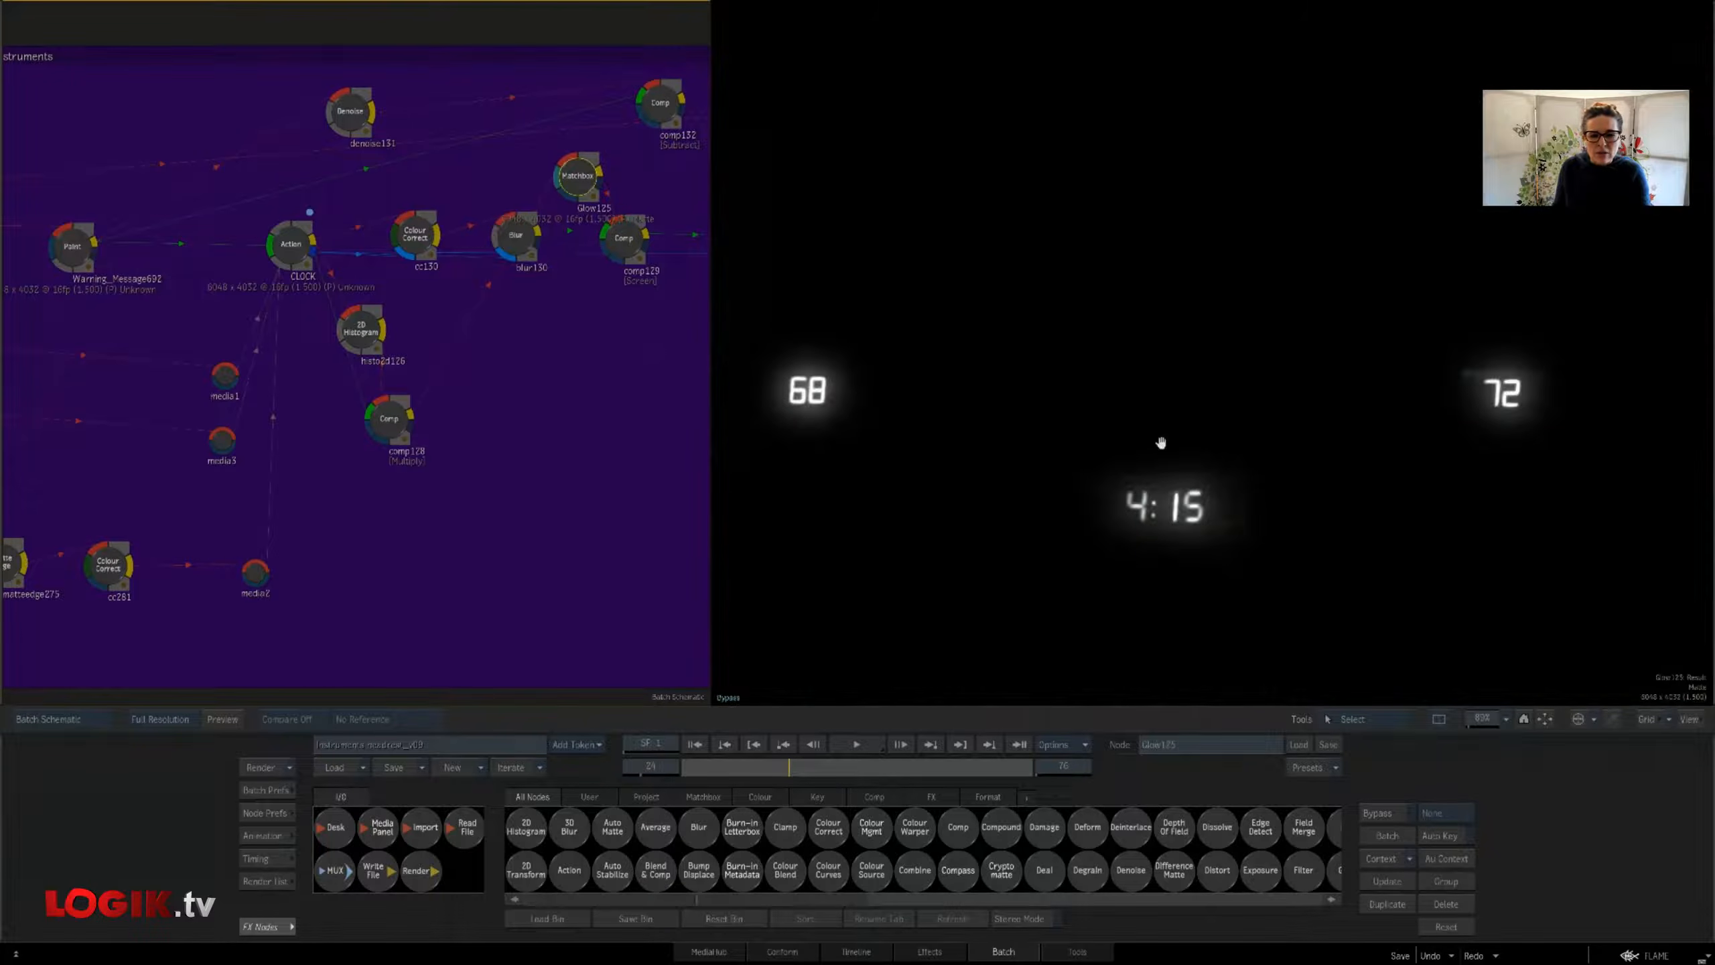
Compare Context 1 with Context 2, then examine the driver's headrest area in the Context 2 result
{"action": "key", "text": "1"}
{"action": "key", "text": "2"}
{"action": "left_click_drag", "start_coordinate": [1494, 715], "coordinate": [1409, 706]}
{"action": "left_click_drag", "start_coordinate": [1094, 567], "coordinate": [1326, 562]}
{"action": "left_click_drag", "start_coordinate": [1486, 718], "coordinate": [1471, 726]}
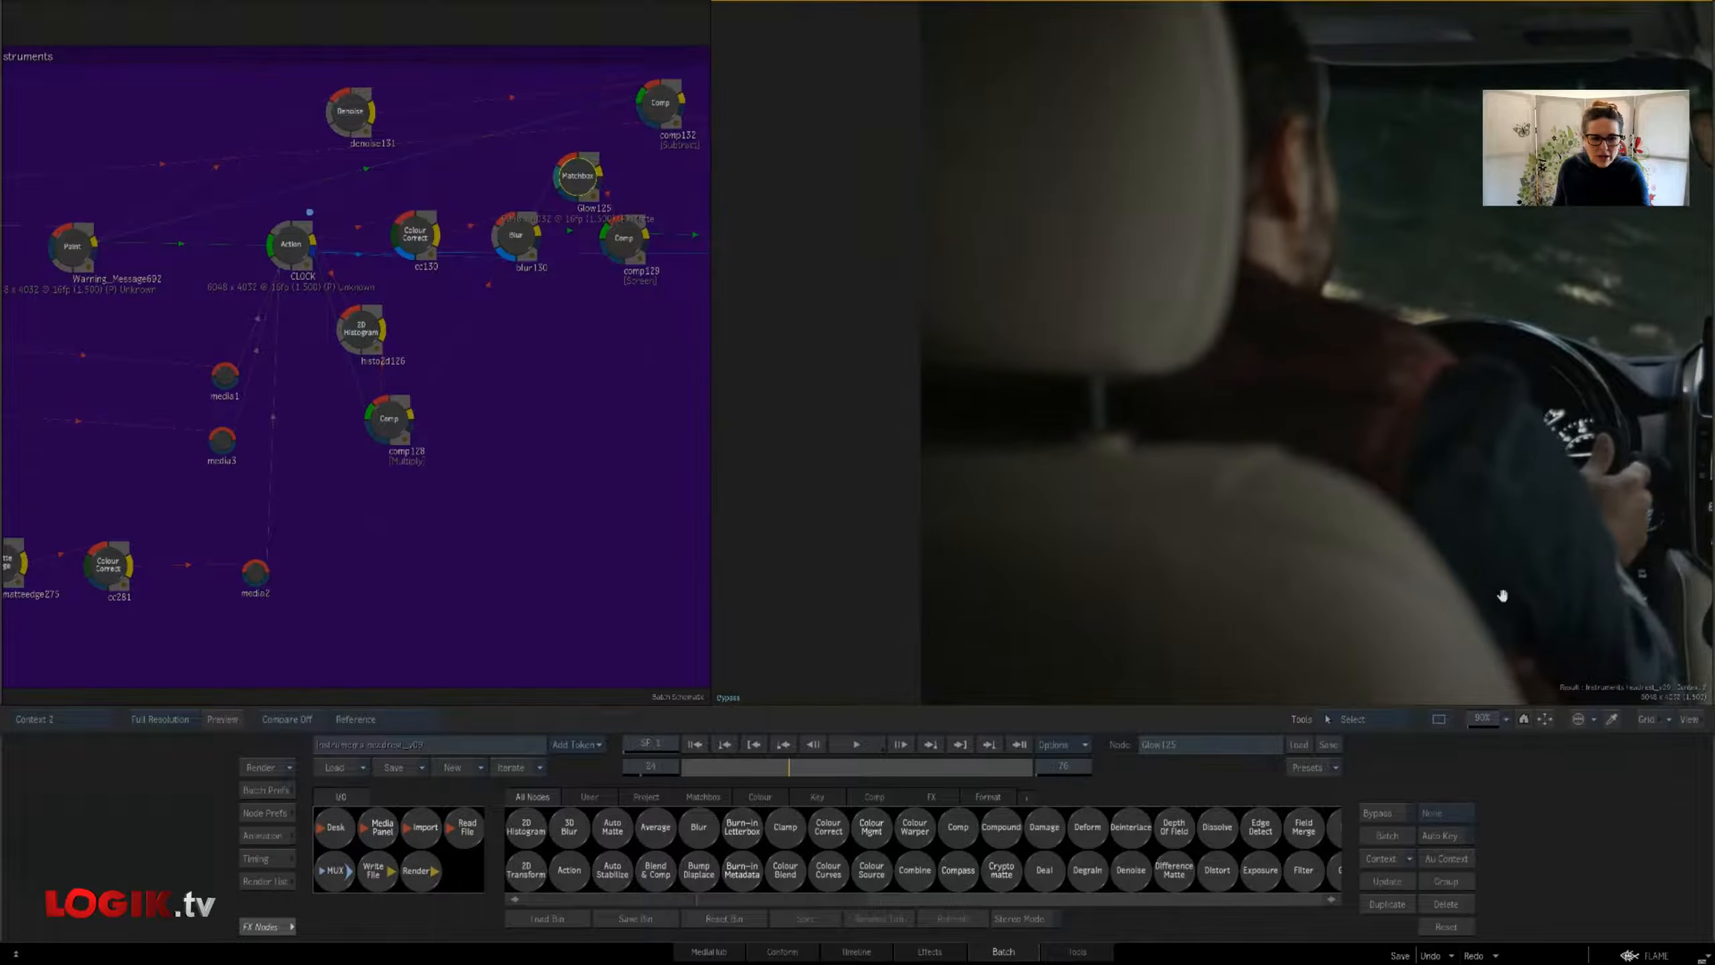
{"action": "left_click_drag", "start_coordinate": [1500, 597], "coordinate": [1476, 611]}
Go to the Headrest group, display its first Action's output and view the headrest at frame 22
{"action": "left_click_drag", "start_coordinate": [451, 486], "coordinate": [704, 465]}
{"action": "left_click_drag", "start_coordinate": [1480, 723], "coordinate": [1444, 709]}
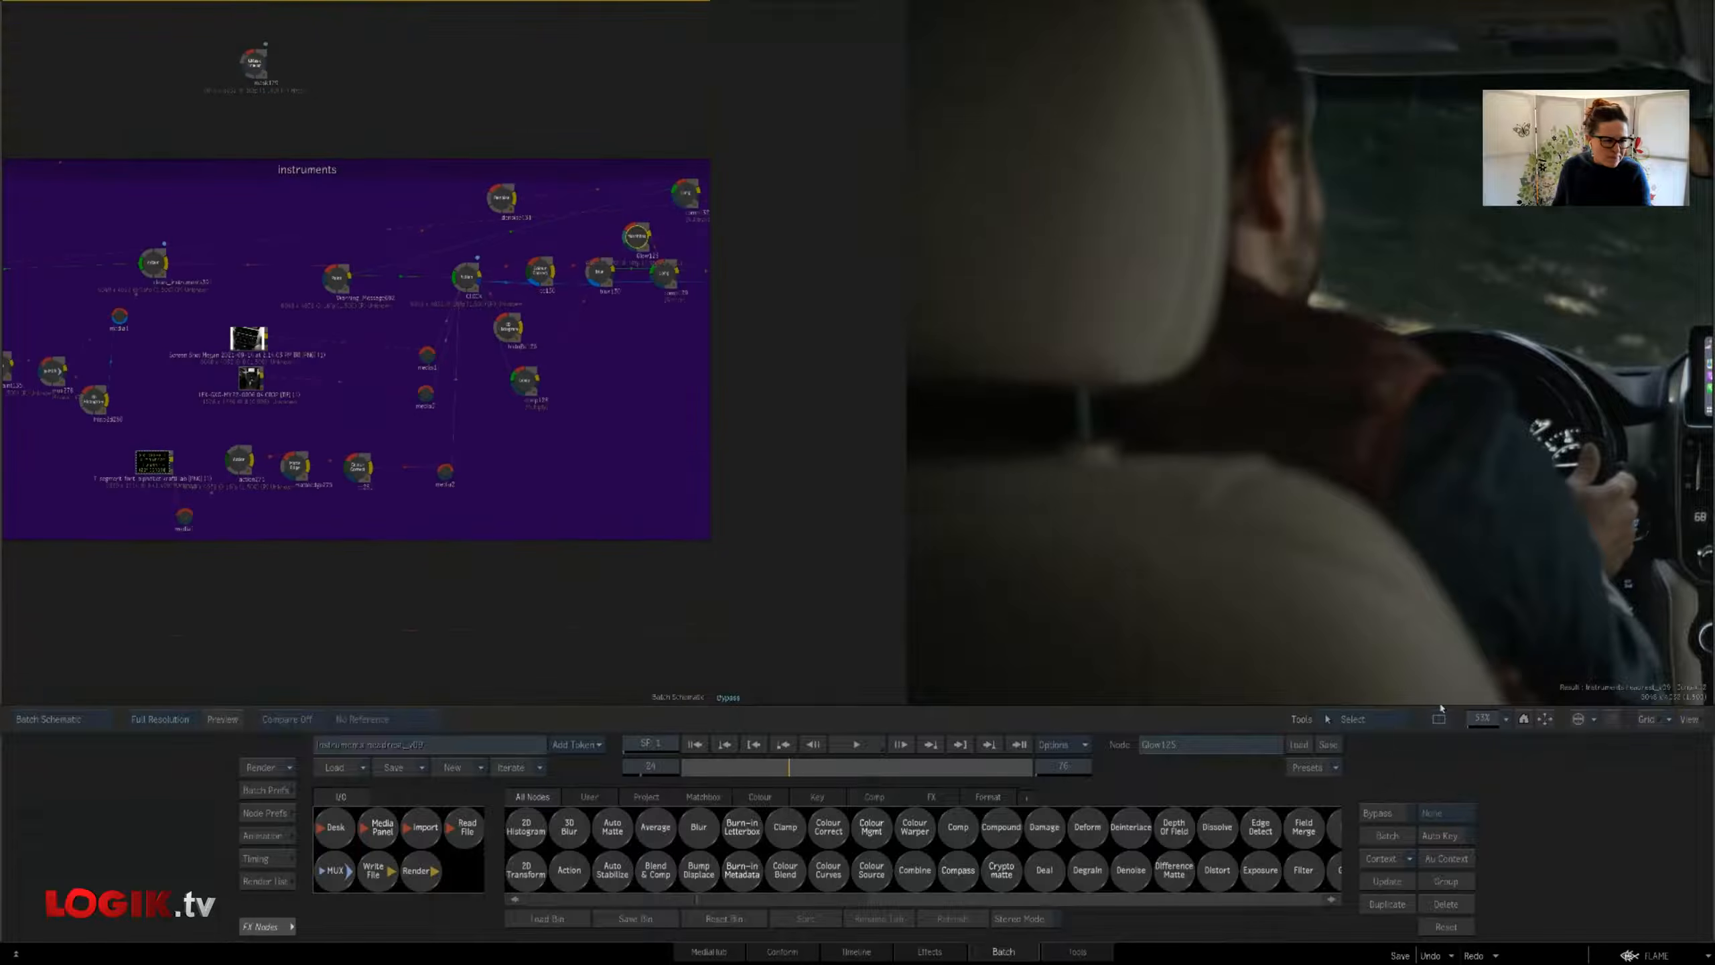
{"action": "left_click_drag", "start_coordinate": [255, 505], "coordinate": [864, 506]}
{"action": "left_click_drag", "start_coordinate": [255, 543], "coordinate": [469, 541]}
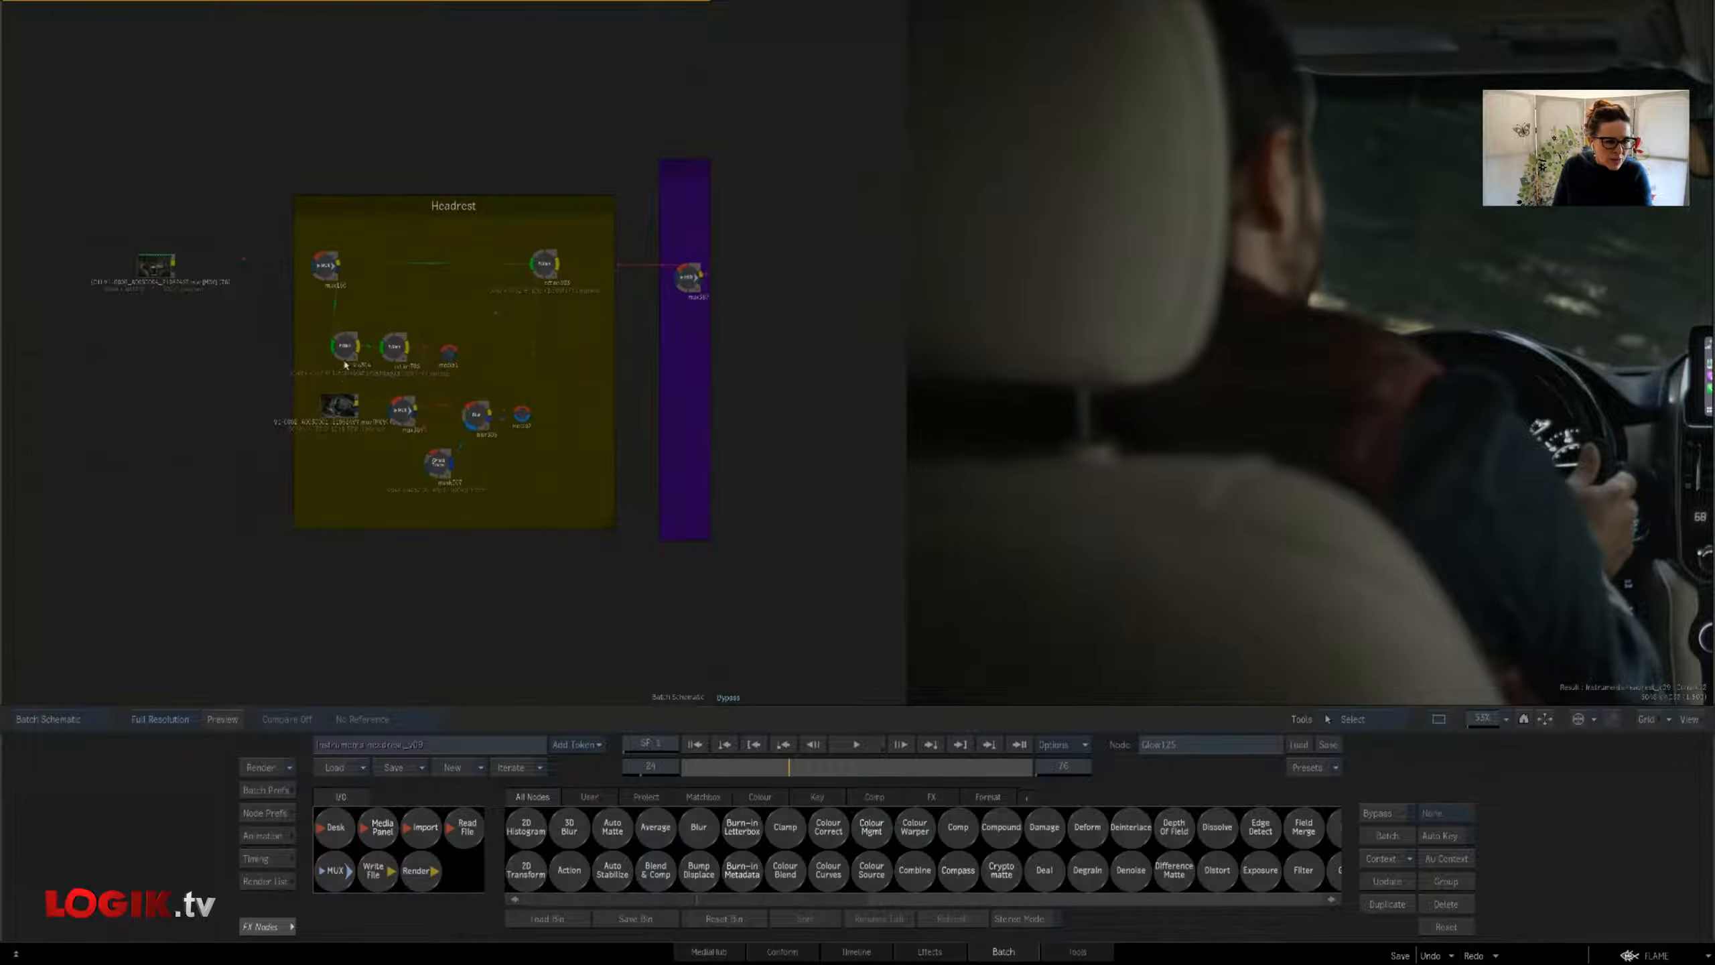
{"action": "left_click", "coordinate": [346, 348]}
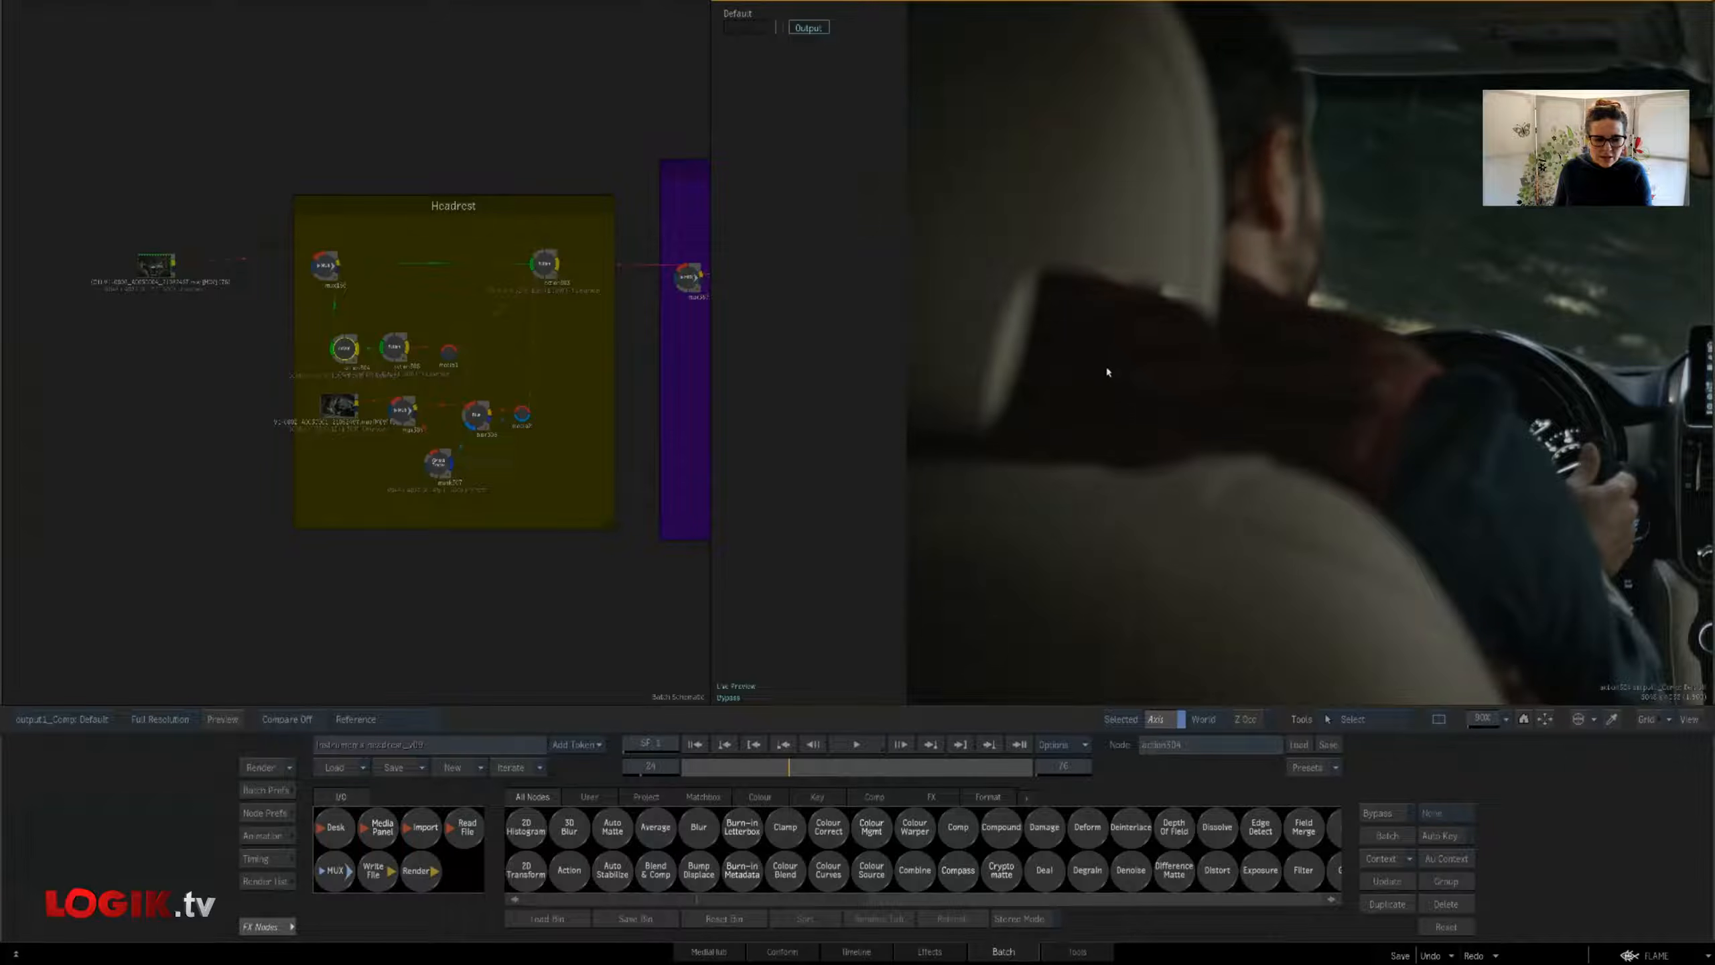
{"action": "mouse_move", "coordinate": [795, 772]}
{"action": "left_mouse_down"}
{"action": "mouse_move", "coordinate": [865, 776]}
{"action": "mouse_move", "coordinate": [782, 773]}
{"action": "left_mouse_up"}
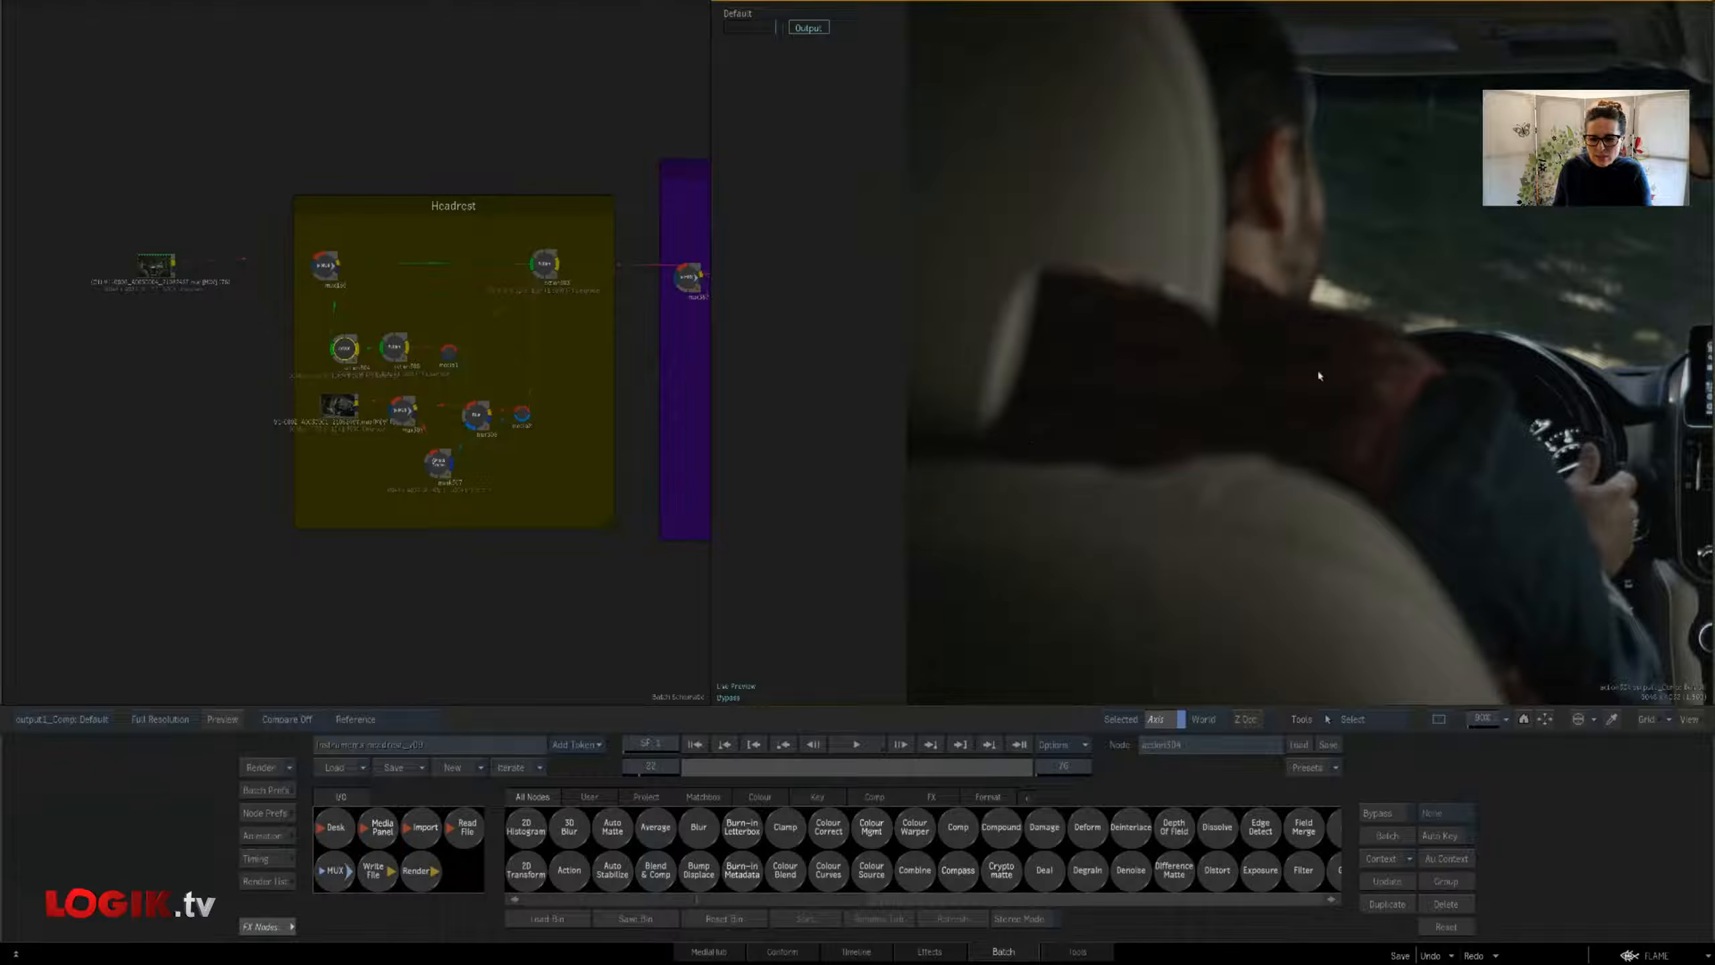
Inspect gmask1 in the first headrest Action's schematic, then return to the batch schematic
{"action": "key", "text": "Escape"}
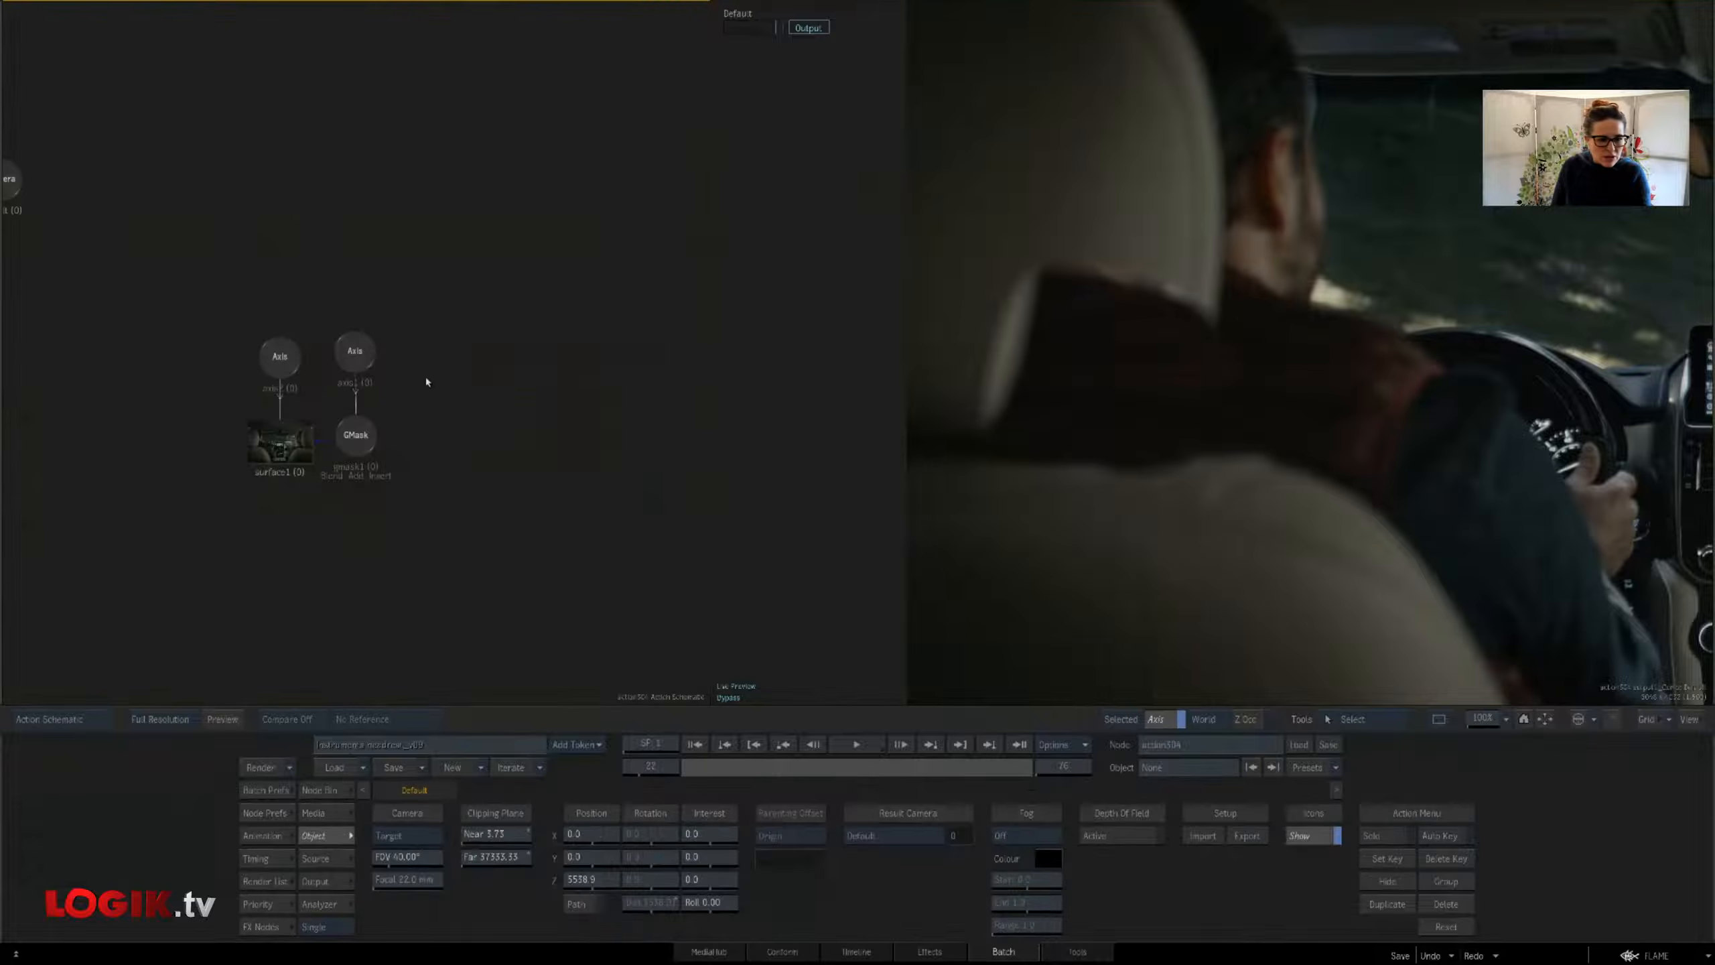
{"action": "left_click", "coordinate": [363, 445]}
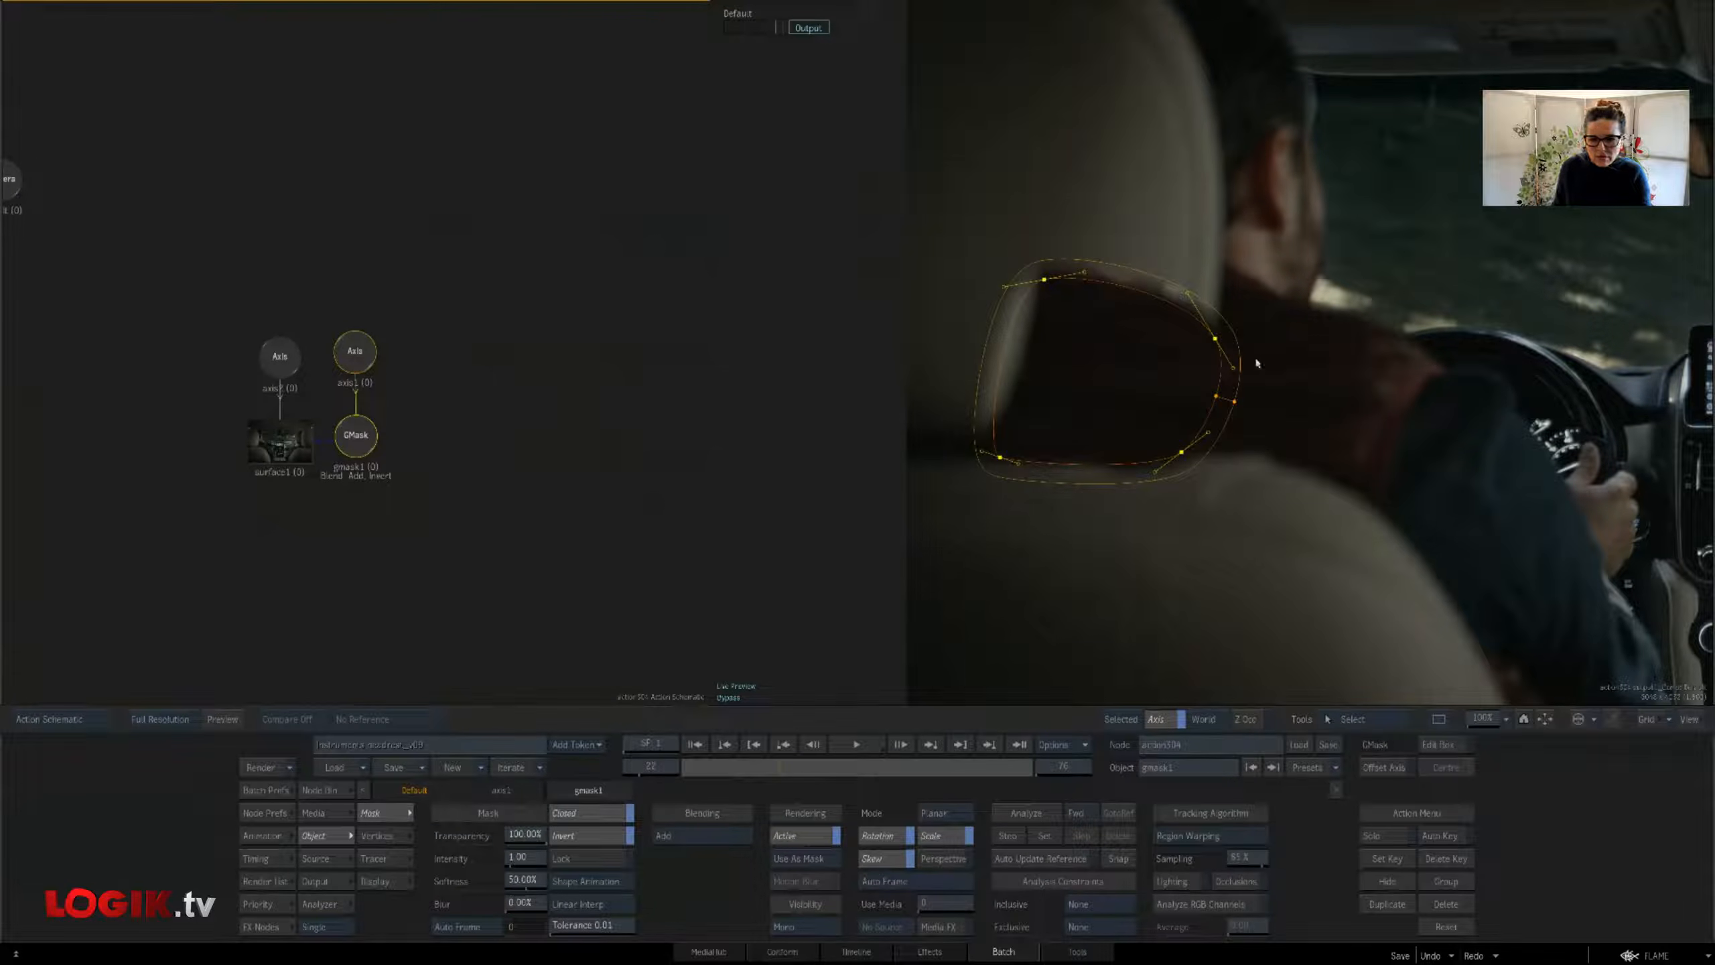
{"action": "key", "text": "Escape"}
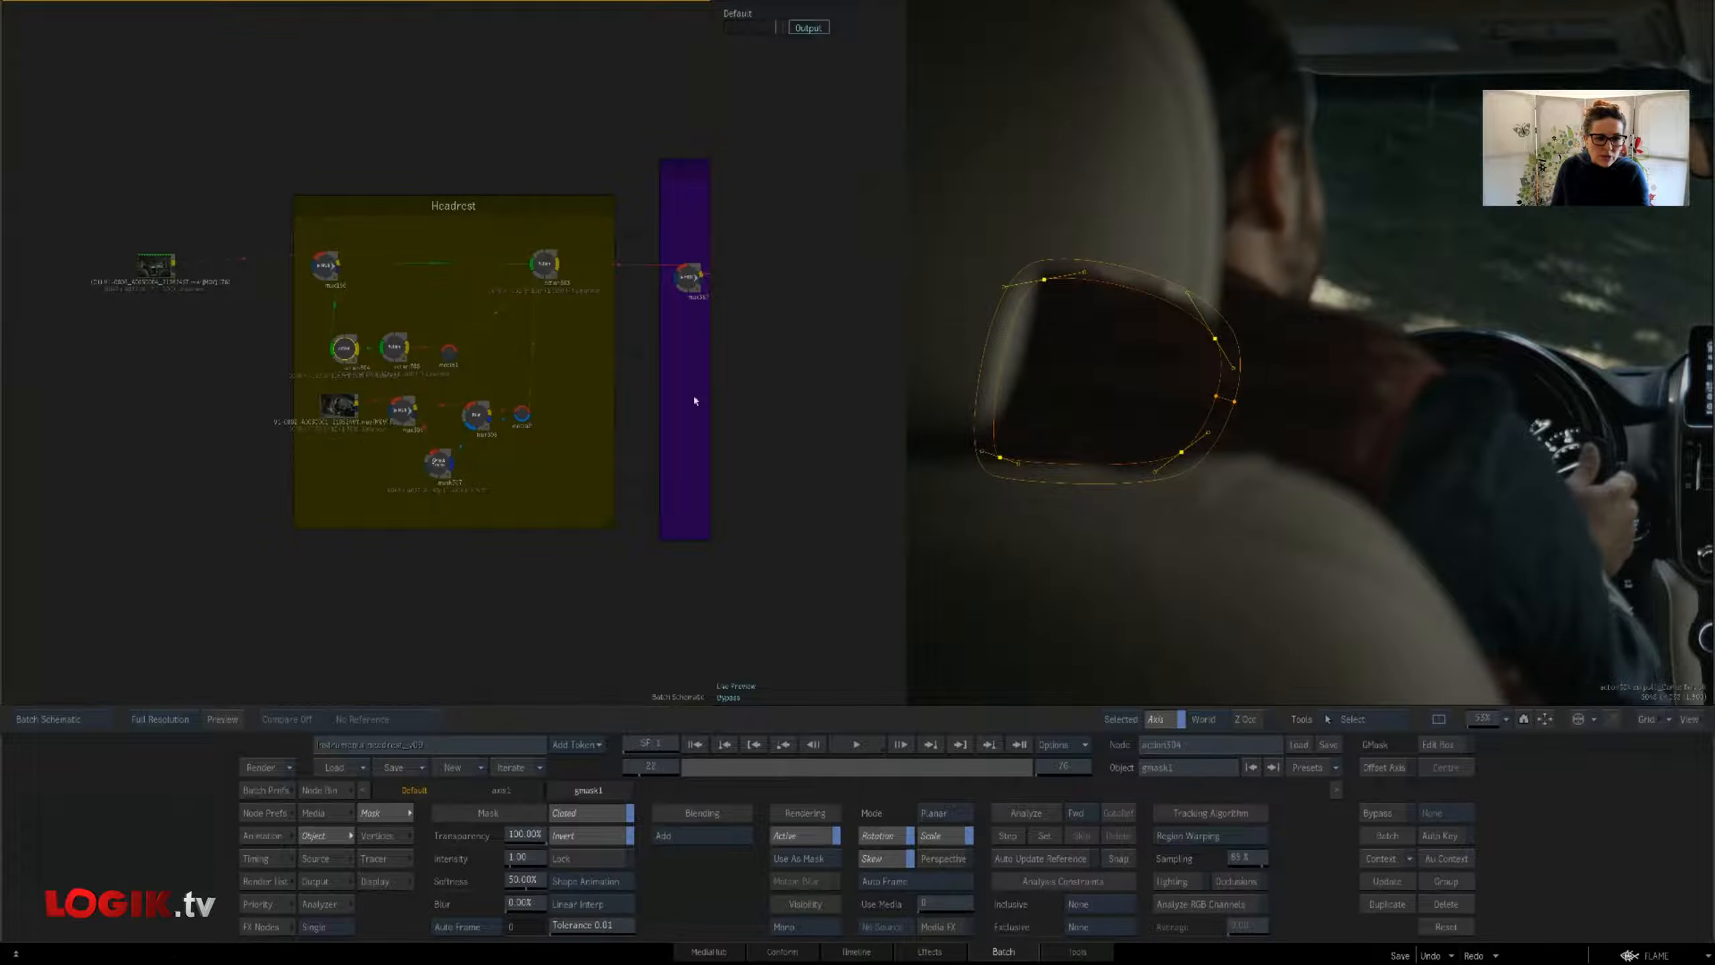
View the second headrest Action's output, then display the side-angle clip of the driver used as the headrest source
{"action": "left_click", "coordinate": [398, 350]}
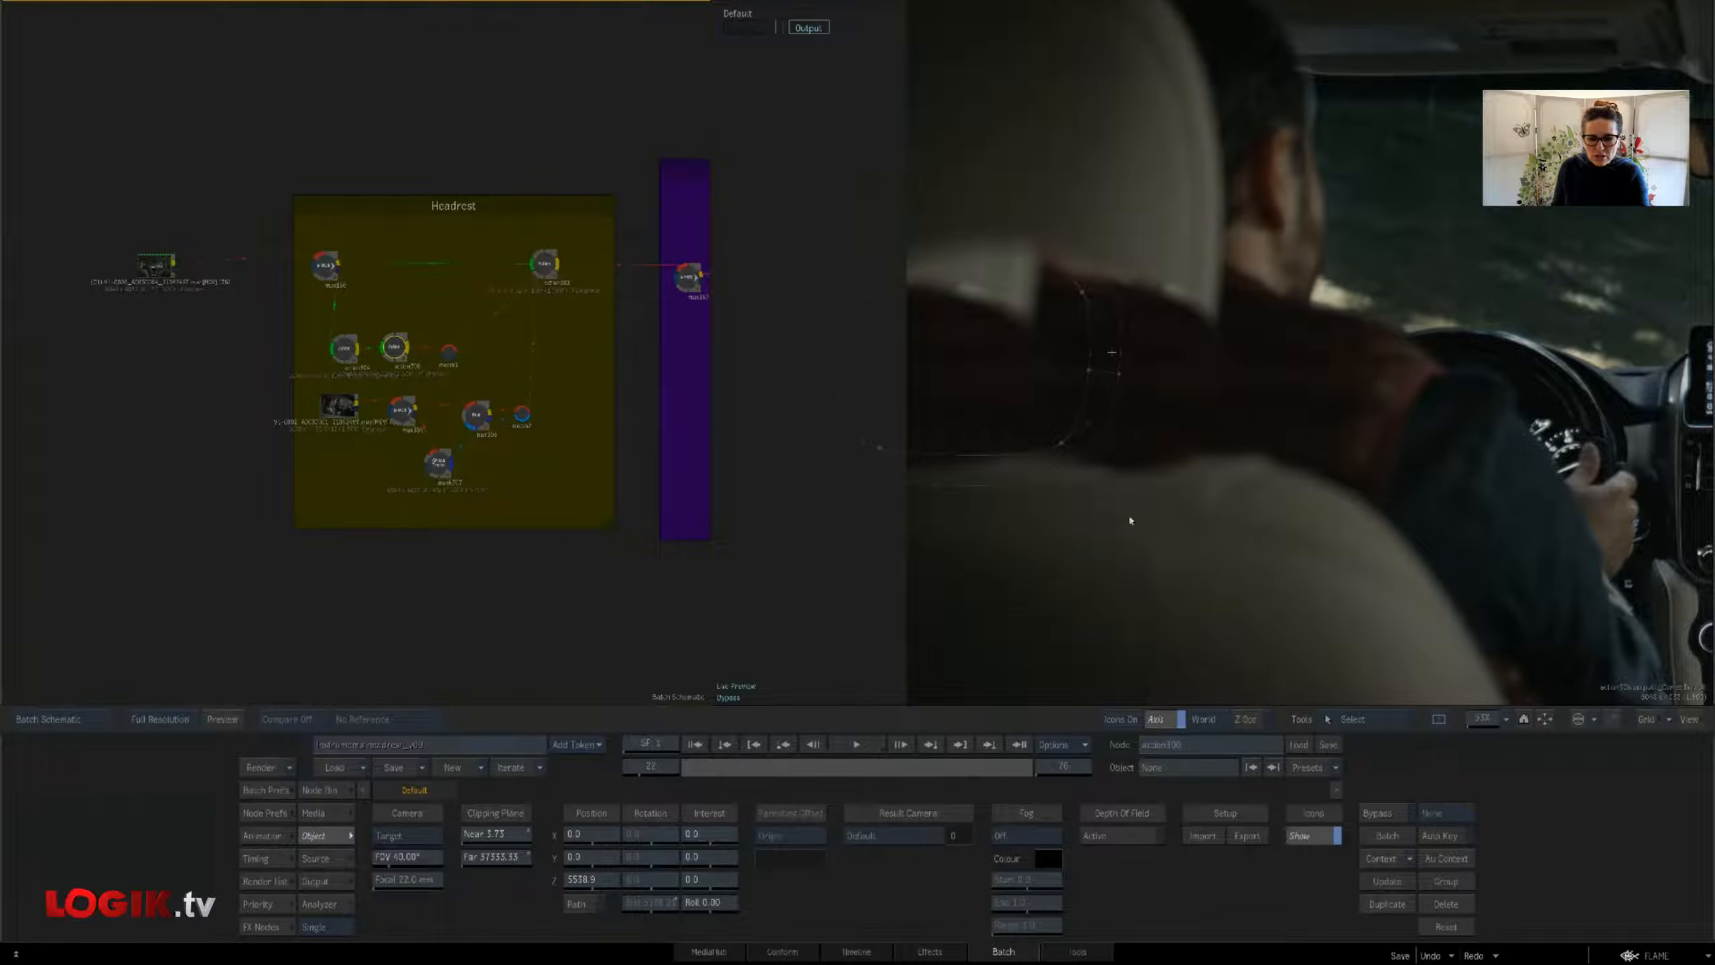
{"action": "left_click_drag", "start_coordinate": [407, 417], "coordinate": [389, 398]}
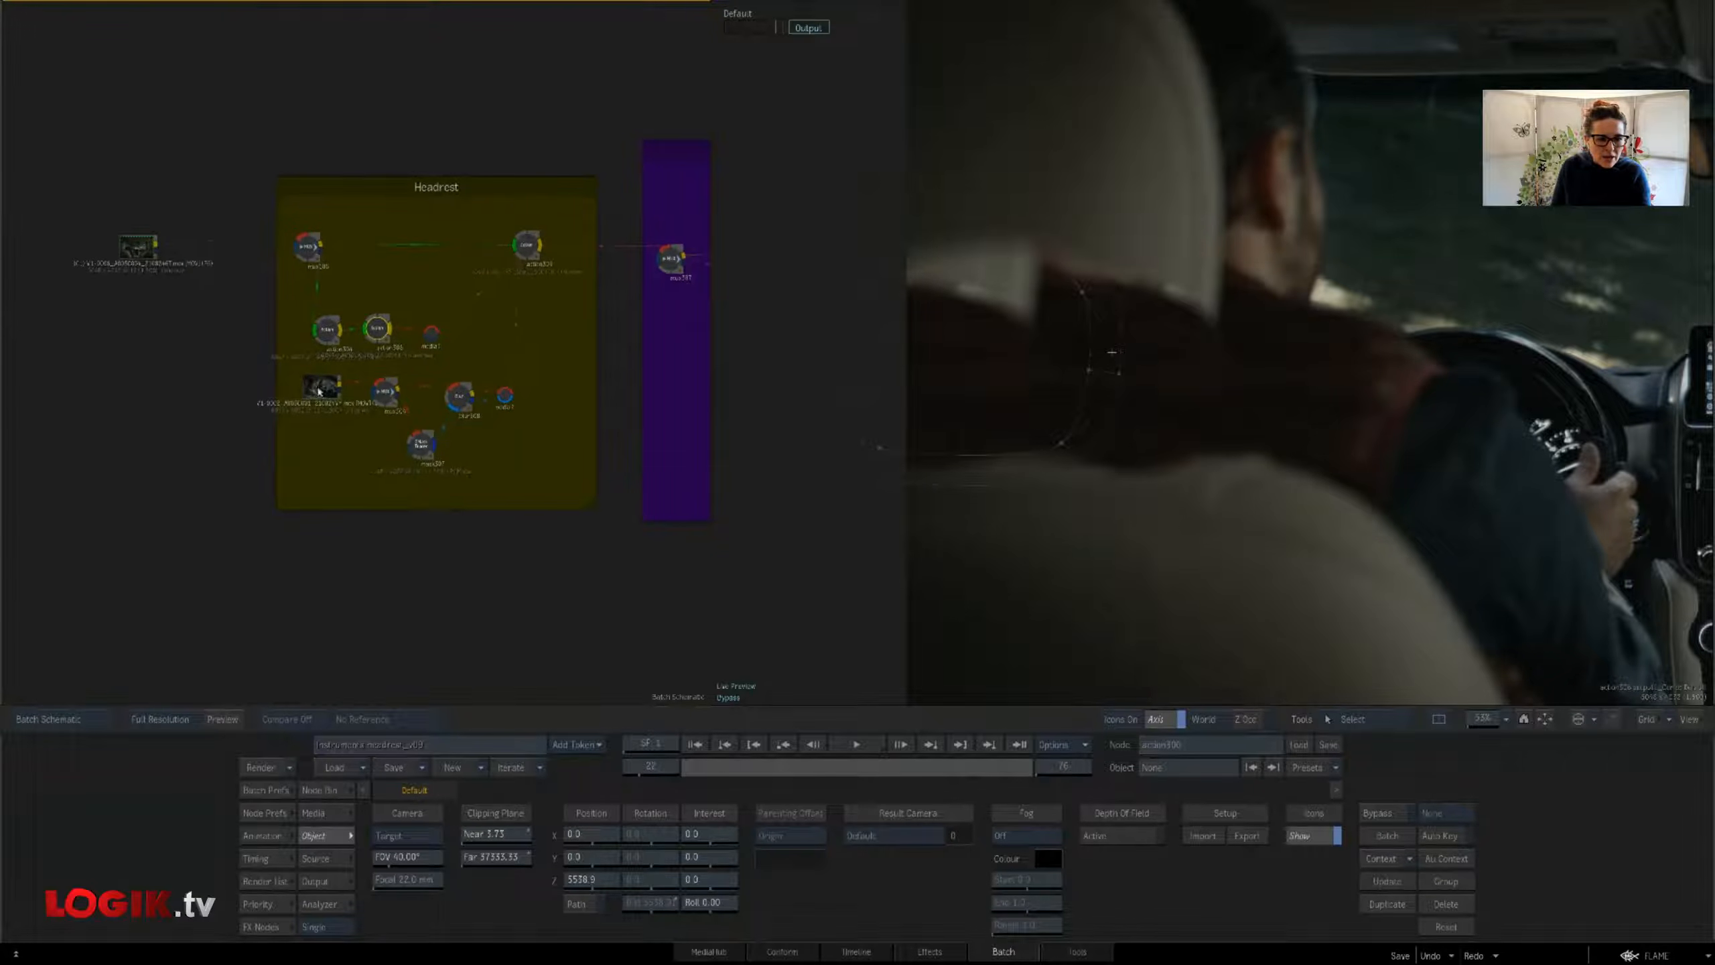
{"action": "left_click", "coordinate": [319, 392]}
{"action": "mouse_move", "coordinate": [1163, 548]}
{"action": "left_mouse_down"}
{"action": "mouse_move", "coordinate": [861, 613]}
{"action": "mouse_move", "coordinate": [961, 552]}
{"action": "left_mouse_up"}
{"action": "left_click_drag", "start_coordinate": [1334, 422], "coordinate": [1154, 437]}
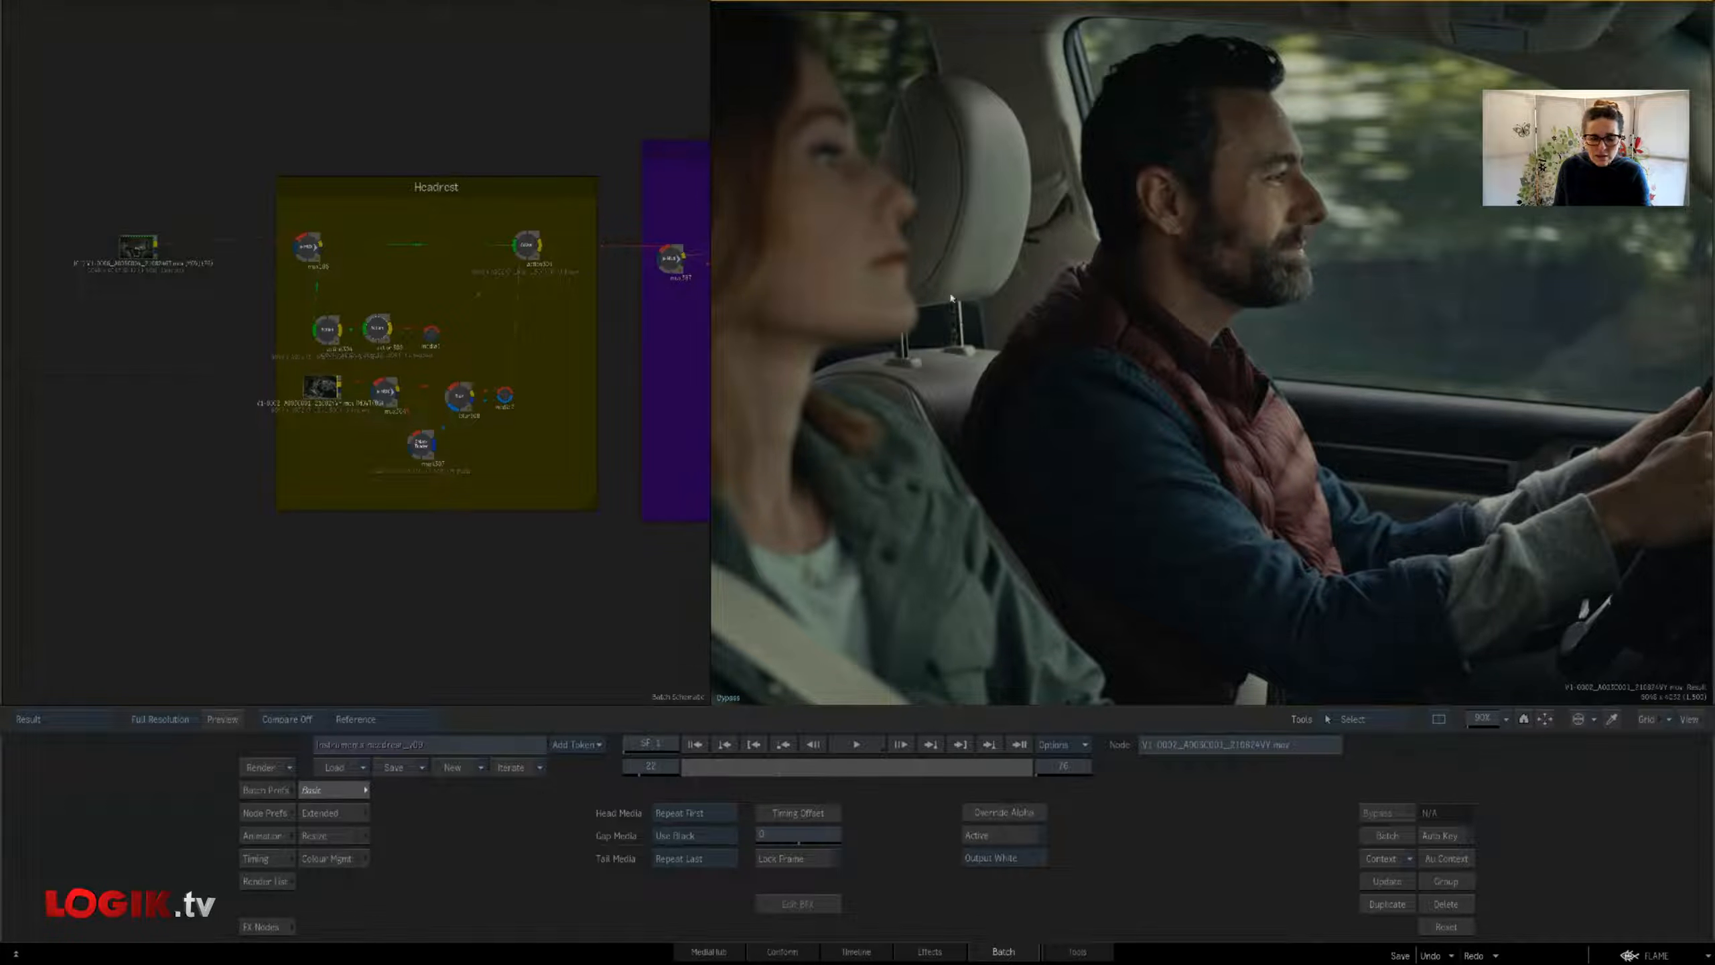
View the defocused side-angle clip, then the final headrest Action's output up close and across the wider interior
{"action": "left_click", "coordinate": [462, 414]}
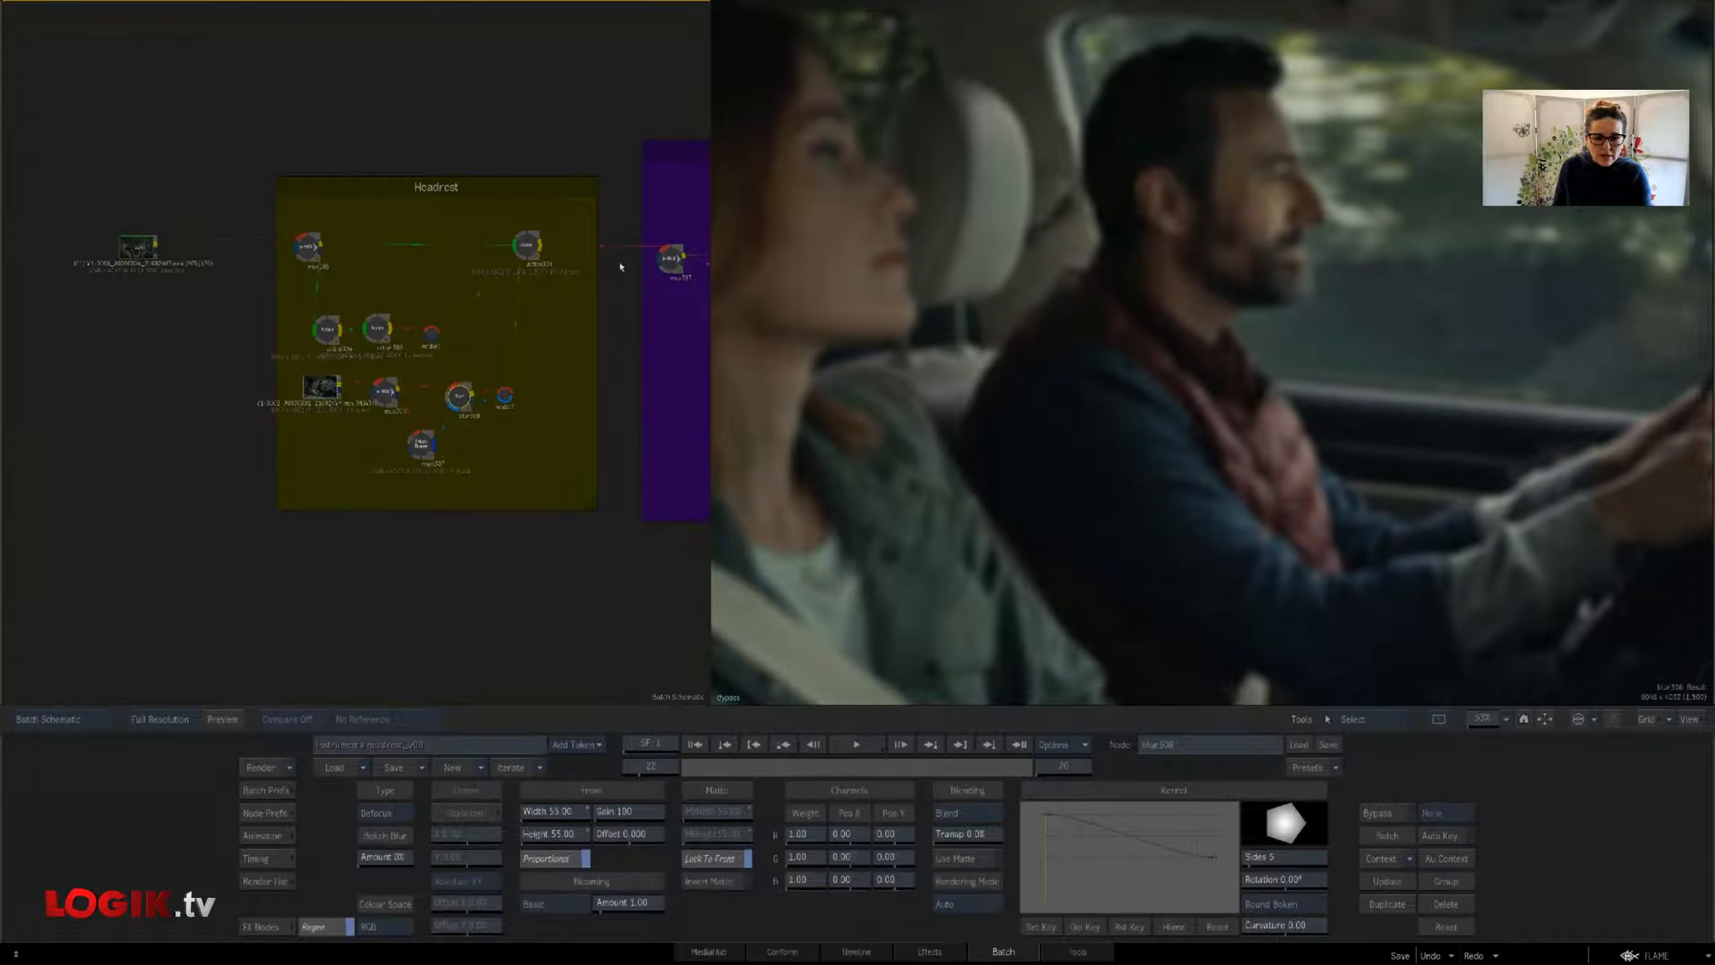
{"action": "left_click", "coordinate": [526, 245]}
{"action": "left_click_drag", "start_coordinate": [851, 493], "coordinate": [1333, 389]}
{"action": "left_click_drag", "start_coordinate": [979, 434], "coordinate": [1163, 406]}
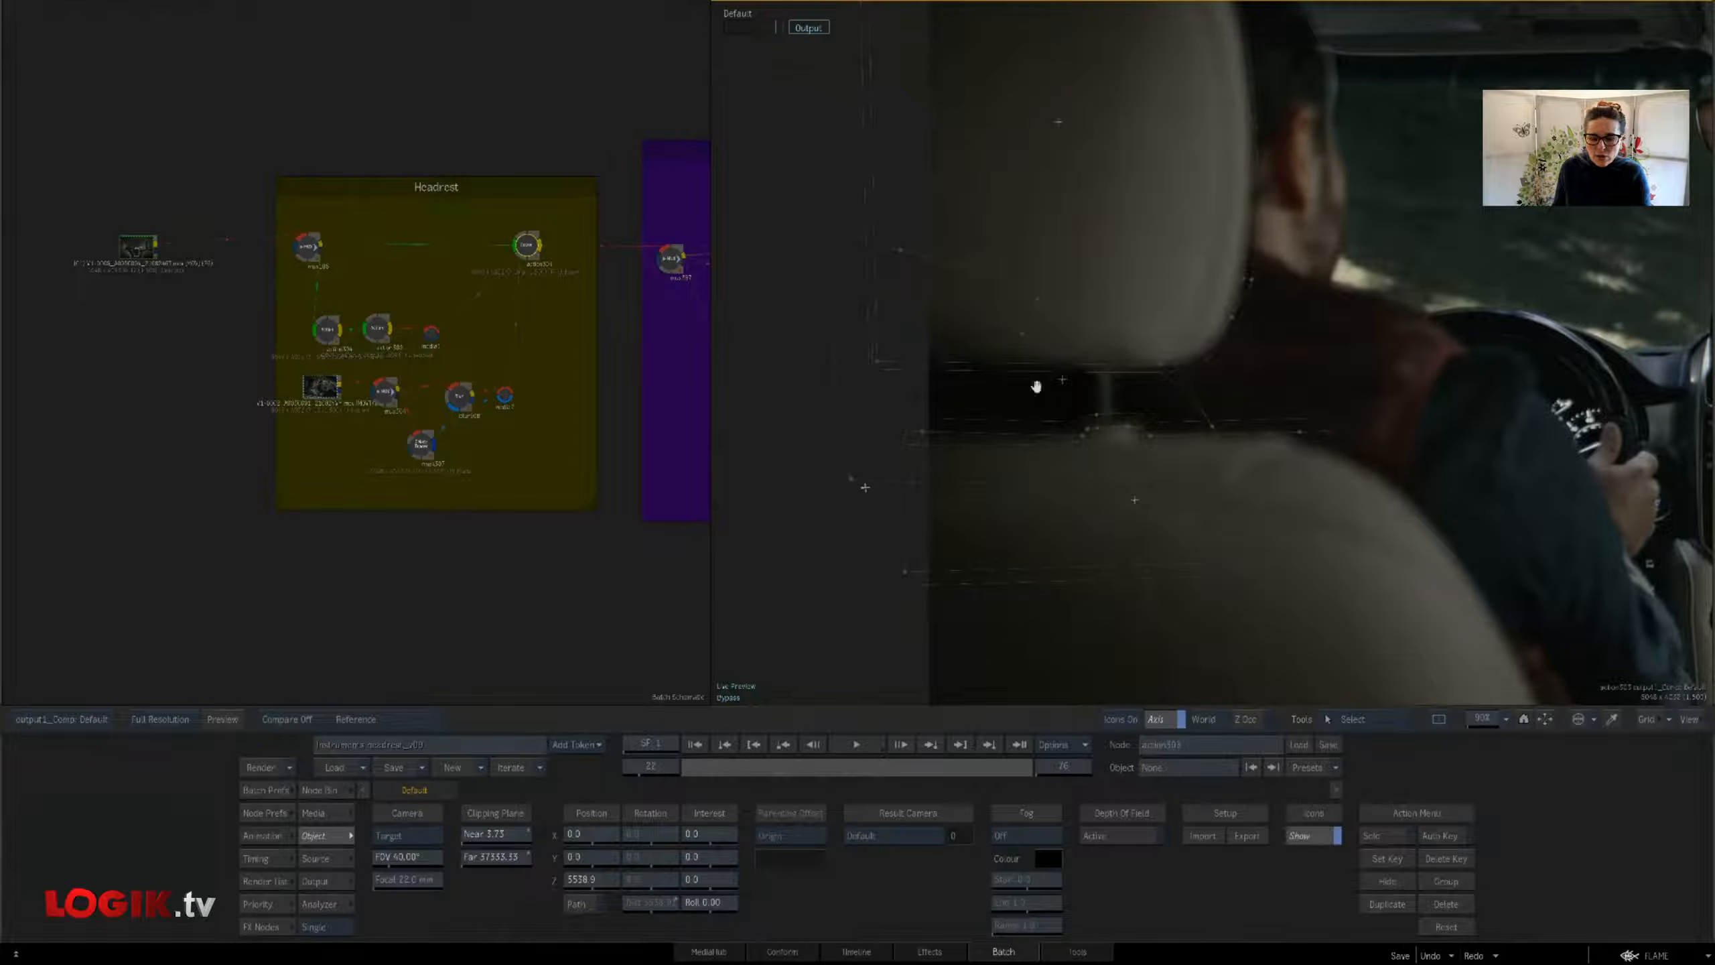
{"action": "left_click_drag", "start_coordinate": [1483, 719], "coordinate": [1464, 719]}
{"action": "left_click_drag", "start_coordinate": [1372, 386], "coordinate": [1215, 449]}
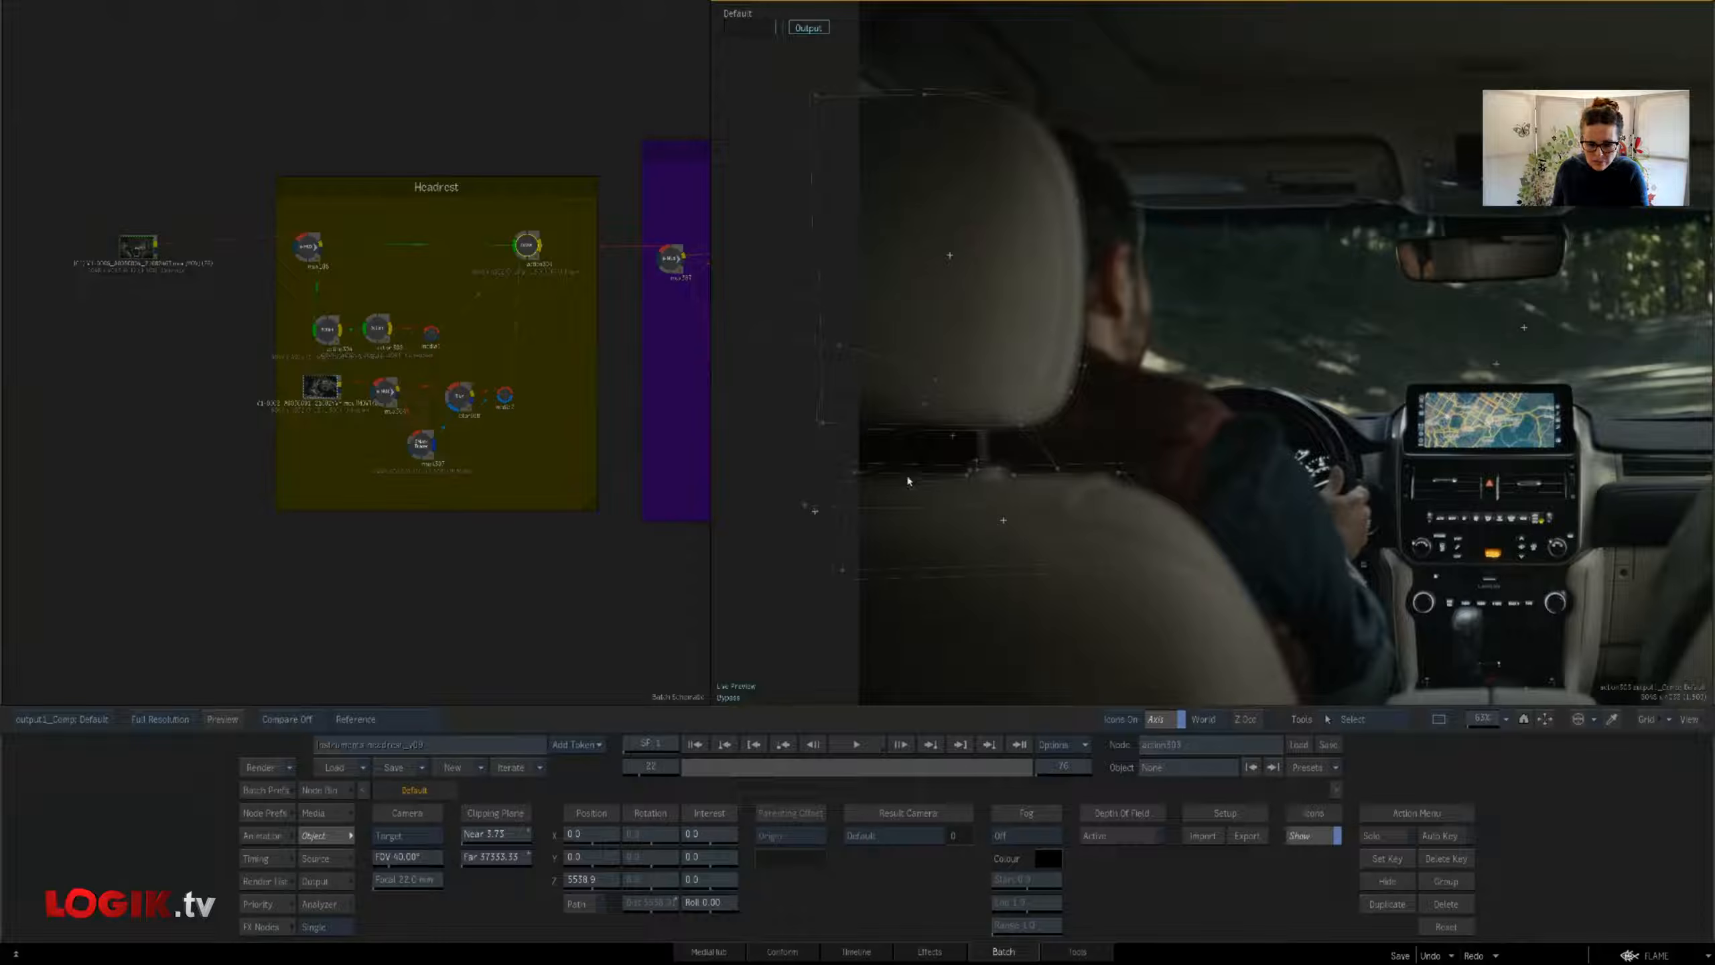
Compare Context 1 and Context 2 on the wide interior frame, then open the final headrest Action's schematic
{"action": "key", "text": "1"}
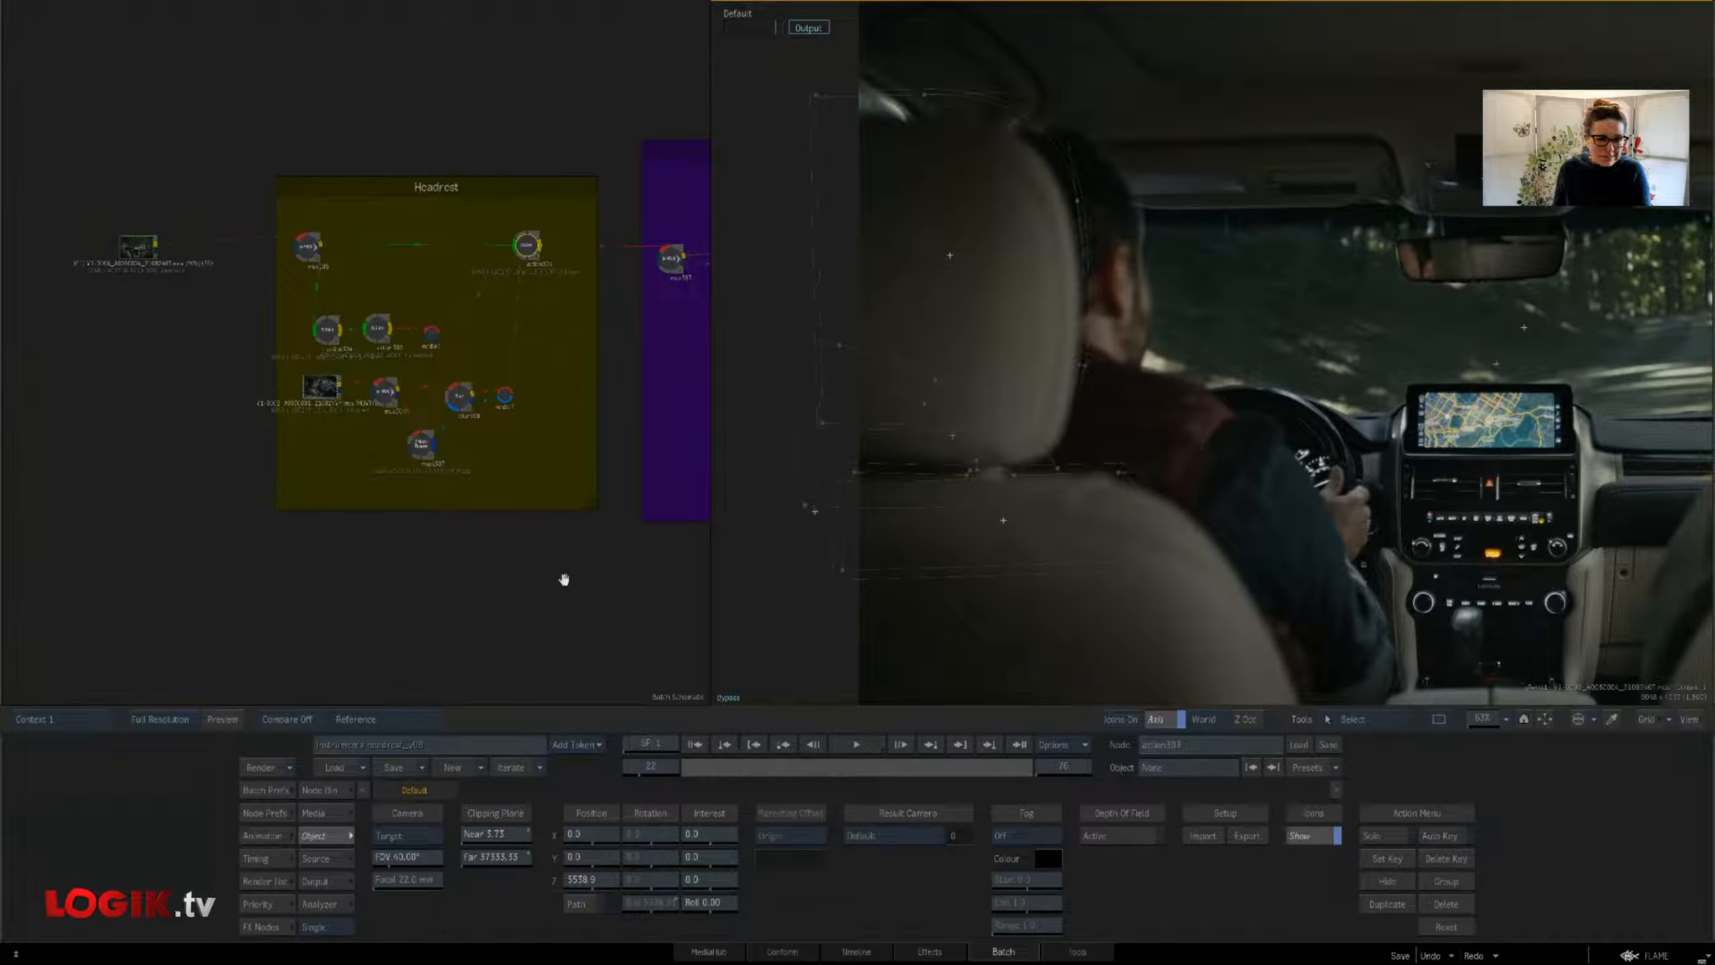
{"action": "key", "text": "2"}
{"action": "left_click", "coordinate": [601, 587]}
{"action": "key", "text": "F8"}
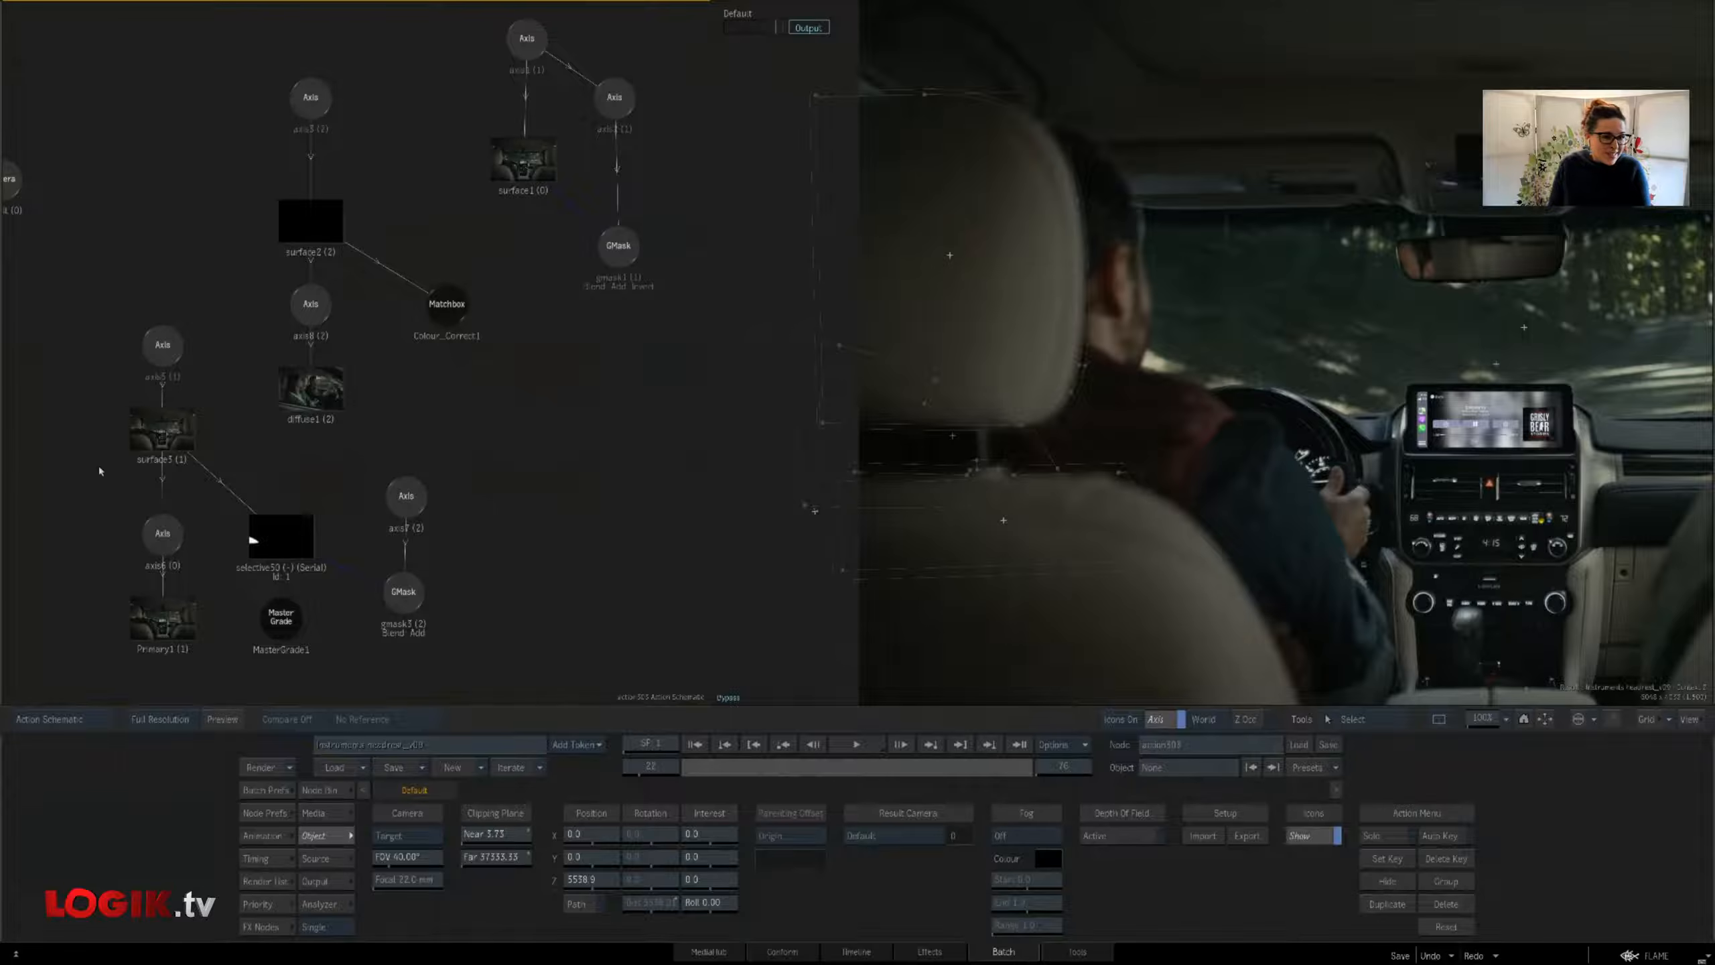
Open the Screen Replacement batch and display Context 1 with a wider viewer beside the schematic
{"action": "mouse_move", "coordinate": [0, 483]}
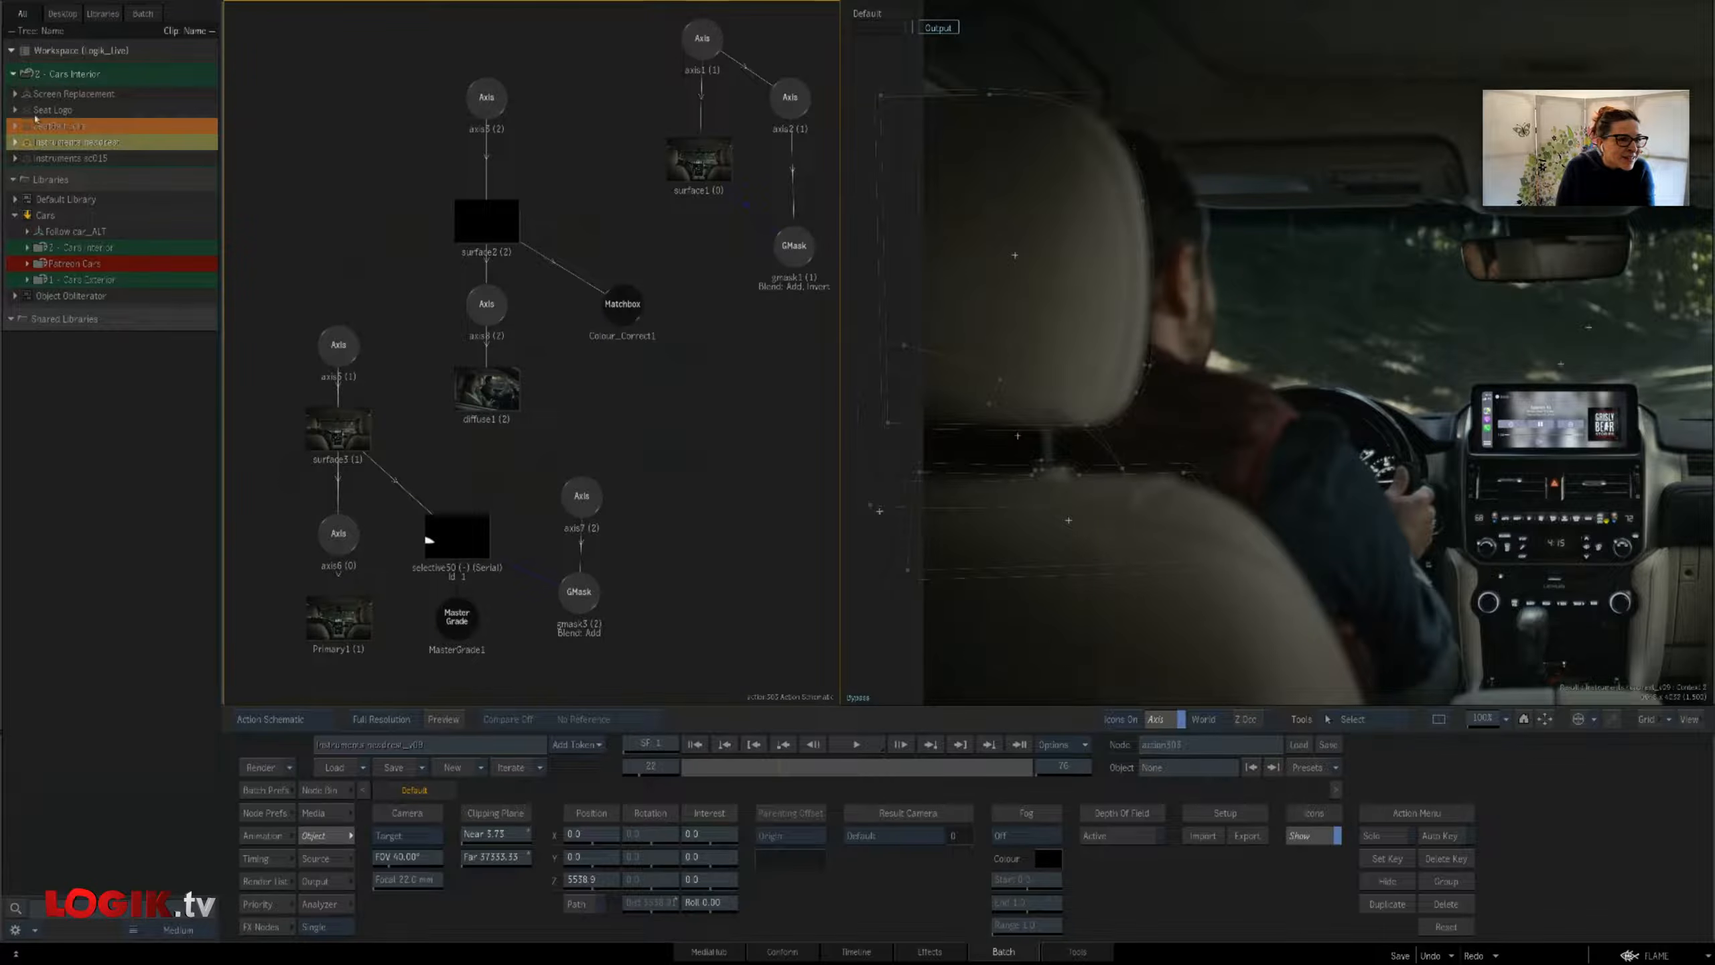
{"action": "double_click", "coordinate": [47, 94]}
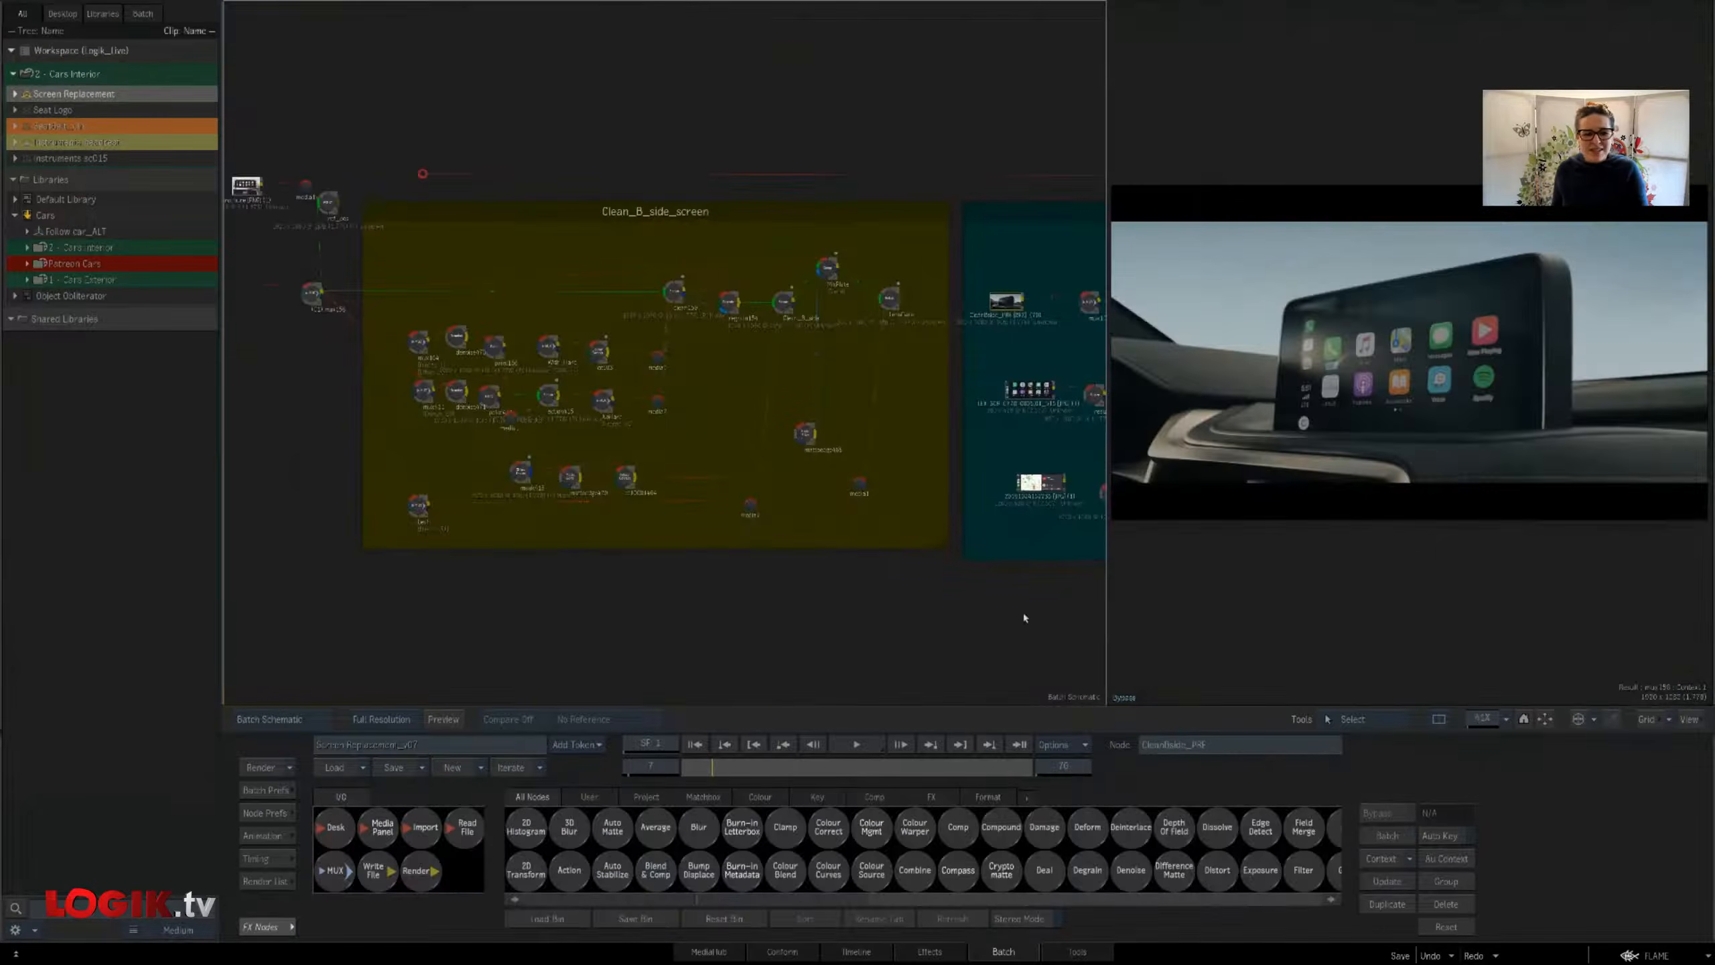
{"action": "left_click_drag", "start_coordinate": [709, 607], "coordinate": [715, 554]}
{"action": "mouse_move", "coordinate": [0, 547]}
{"action": "left_click", "coordinate": [1432, 591]}
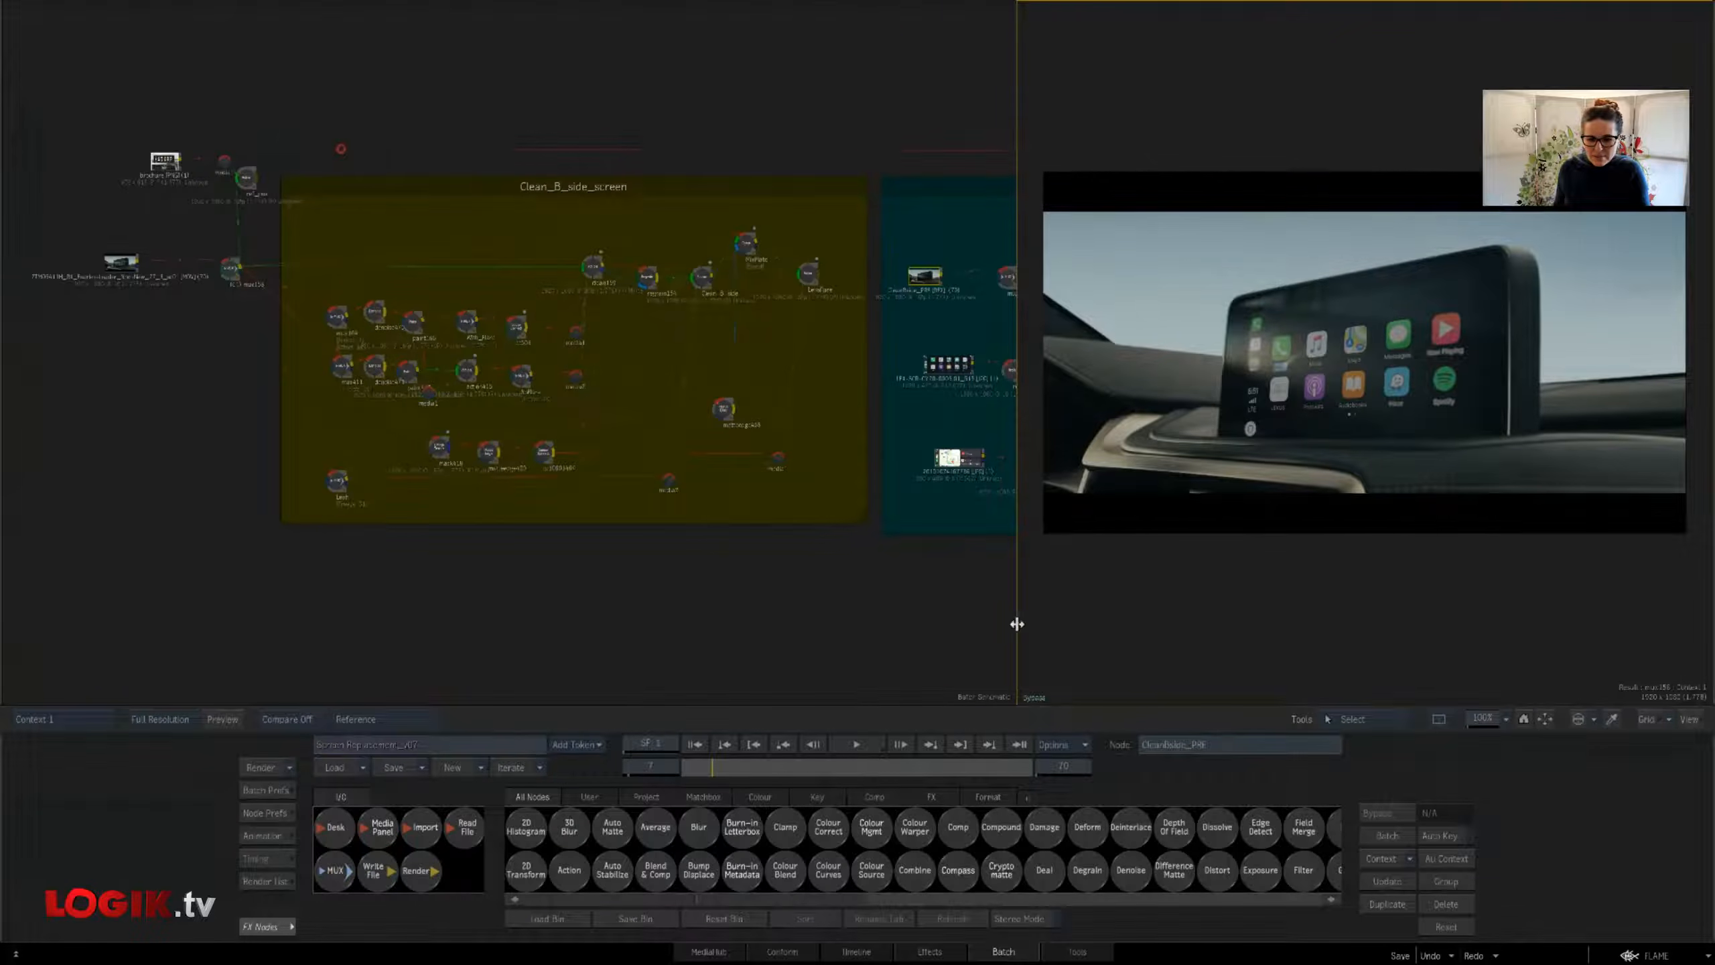
{"action": "left_click_drag", "start_coordinate": [1015, 624], "coordinate": [920, 605]}
{"action": "left_click_drag", "start_coordinate": [803, 597], "coordinate": [744, 589]}
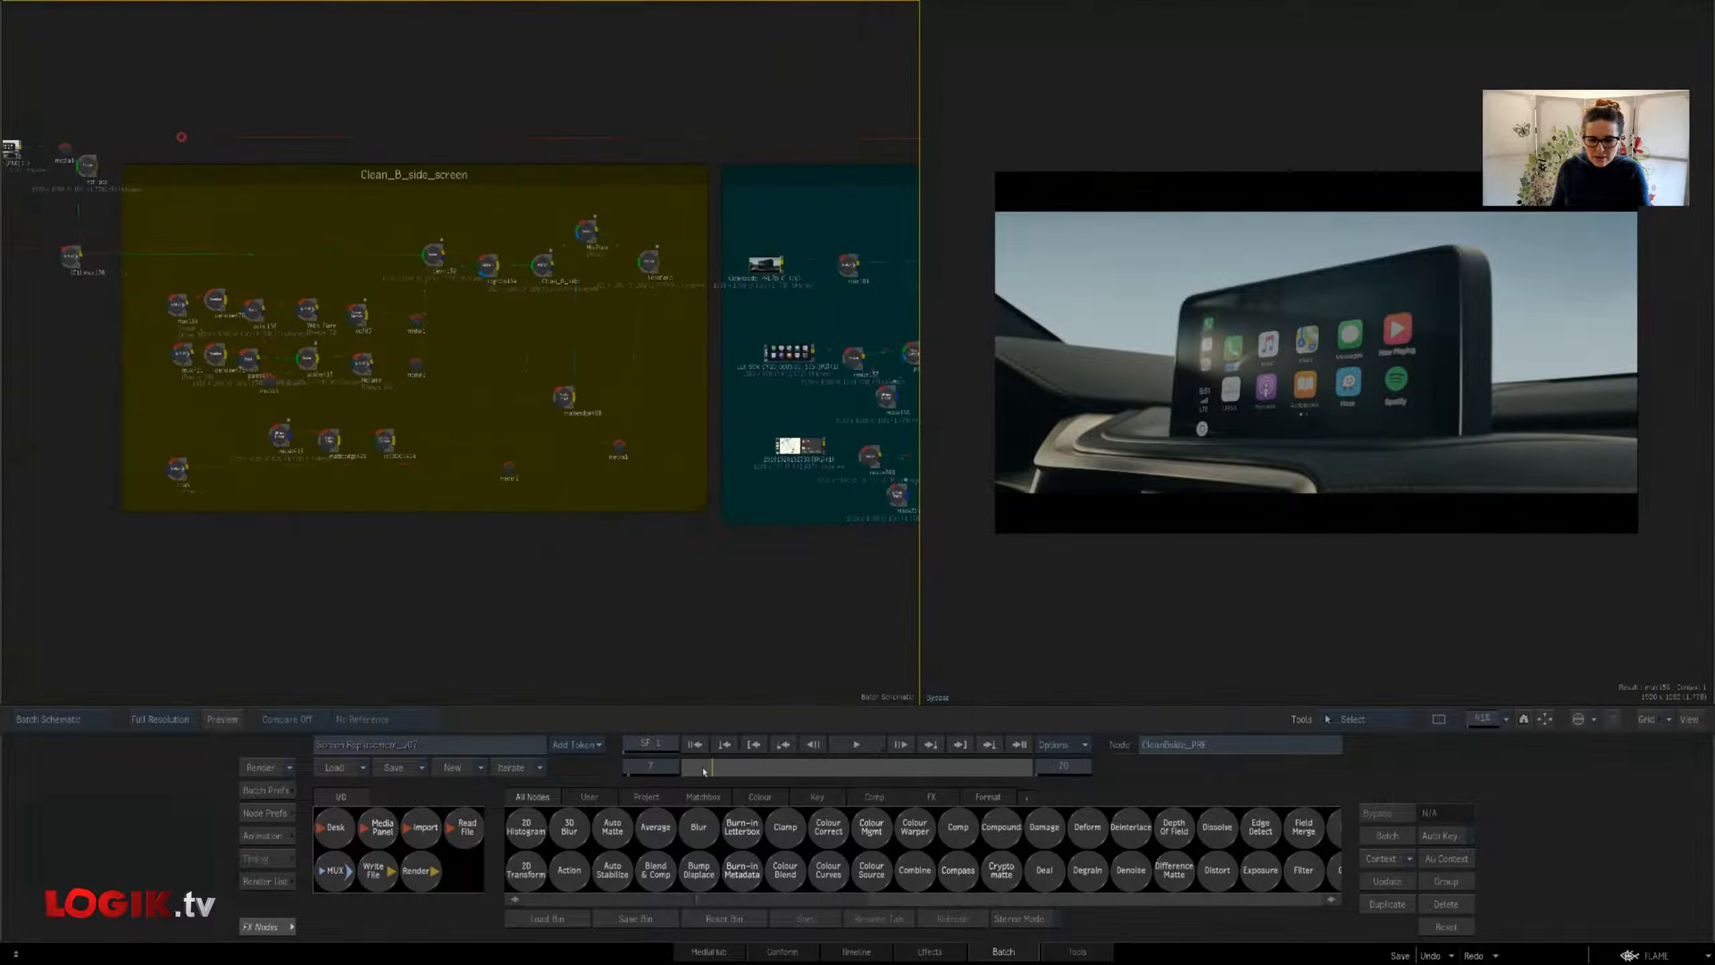
Play and scrub the original dashboard clip between the app icons and the hand reaching for the call screen
{"action": "mouse_move", "coordinate": [703, 771]}
{"action": "left_mouse_down"}
{"action": "mouse_move", "coordinate": [1065, 772]}
{"action": "mouse_move", "coordinate": [690, 769]}
{"action": "left_mouse_up"}
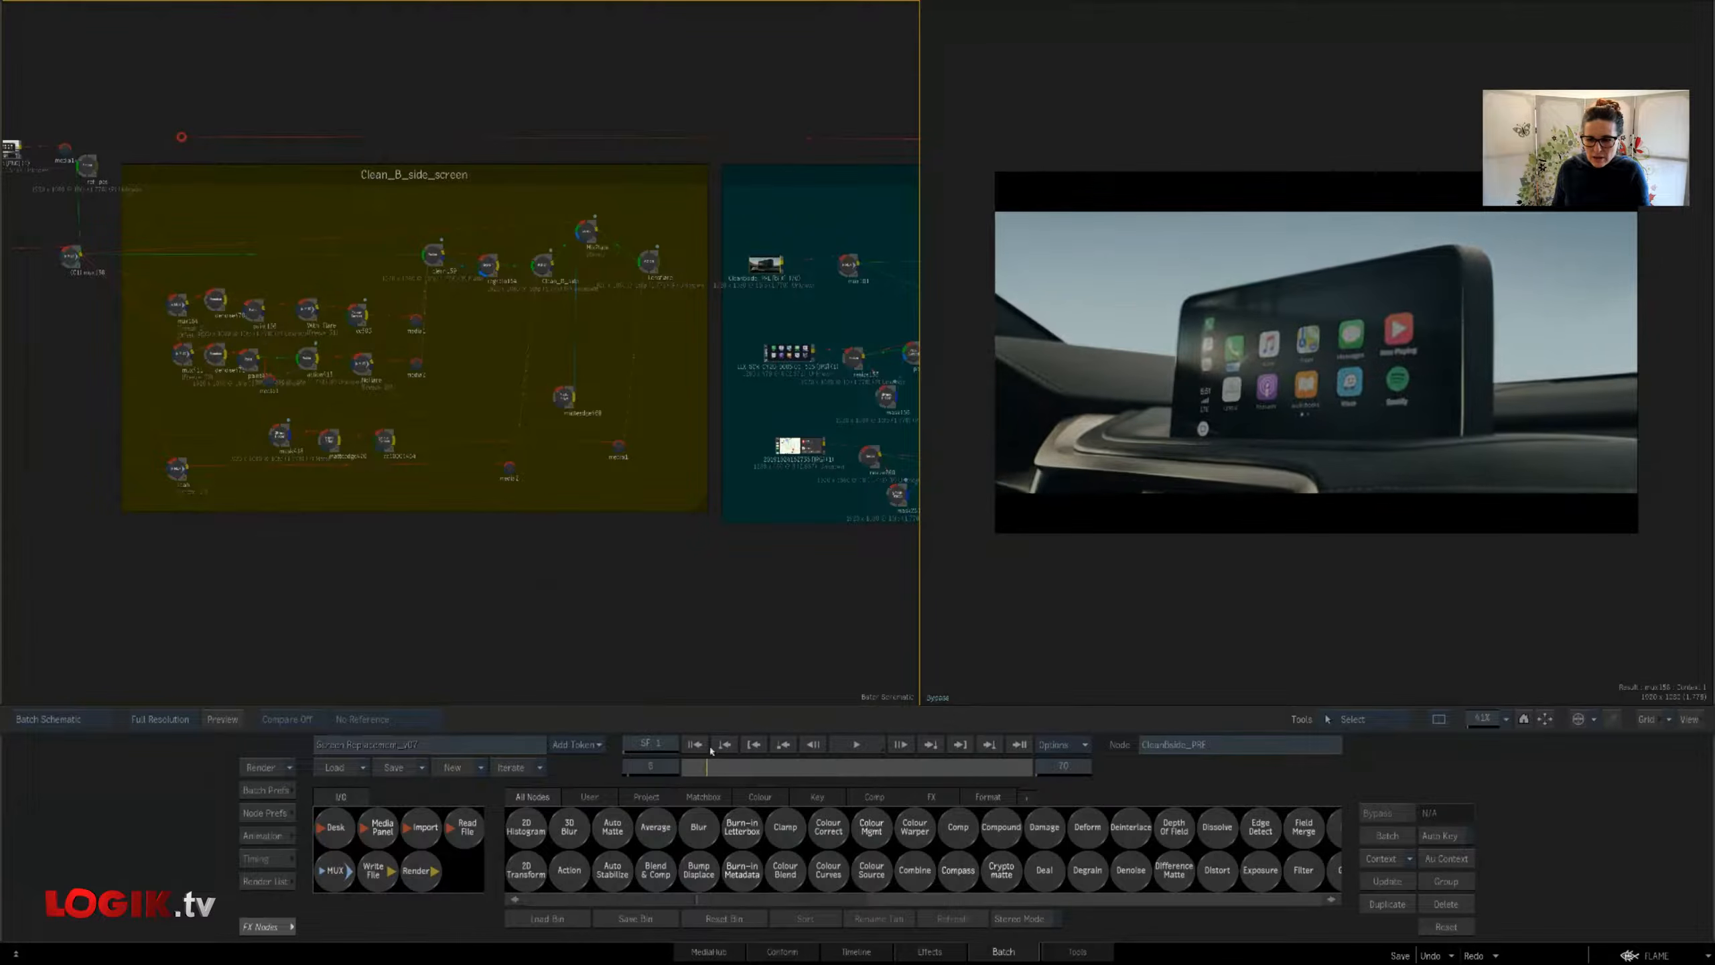
{"action": "left_click", "coordinate": [853, 744]}
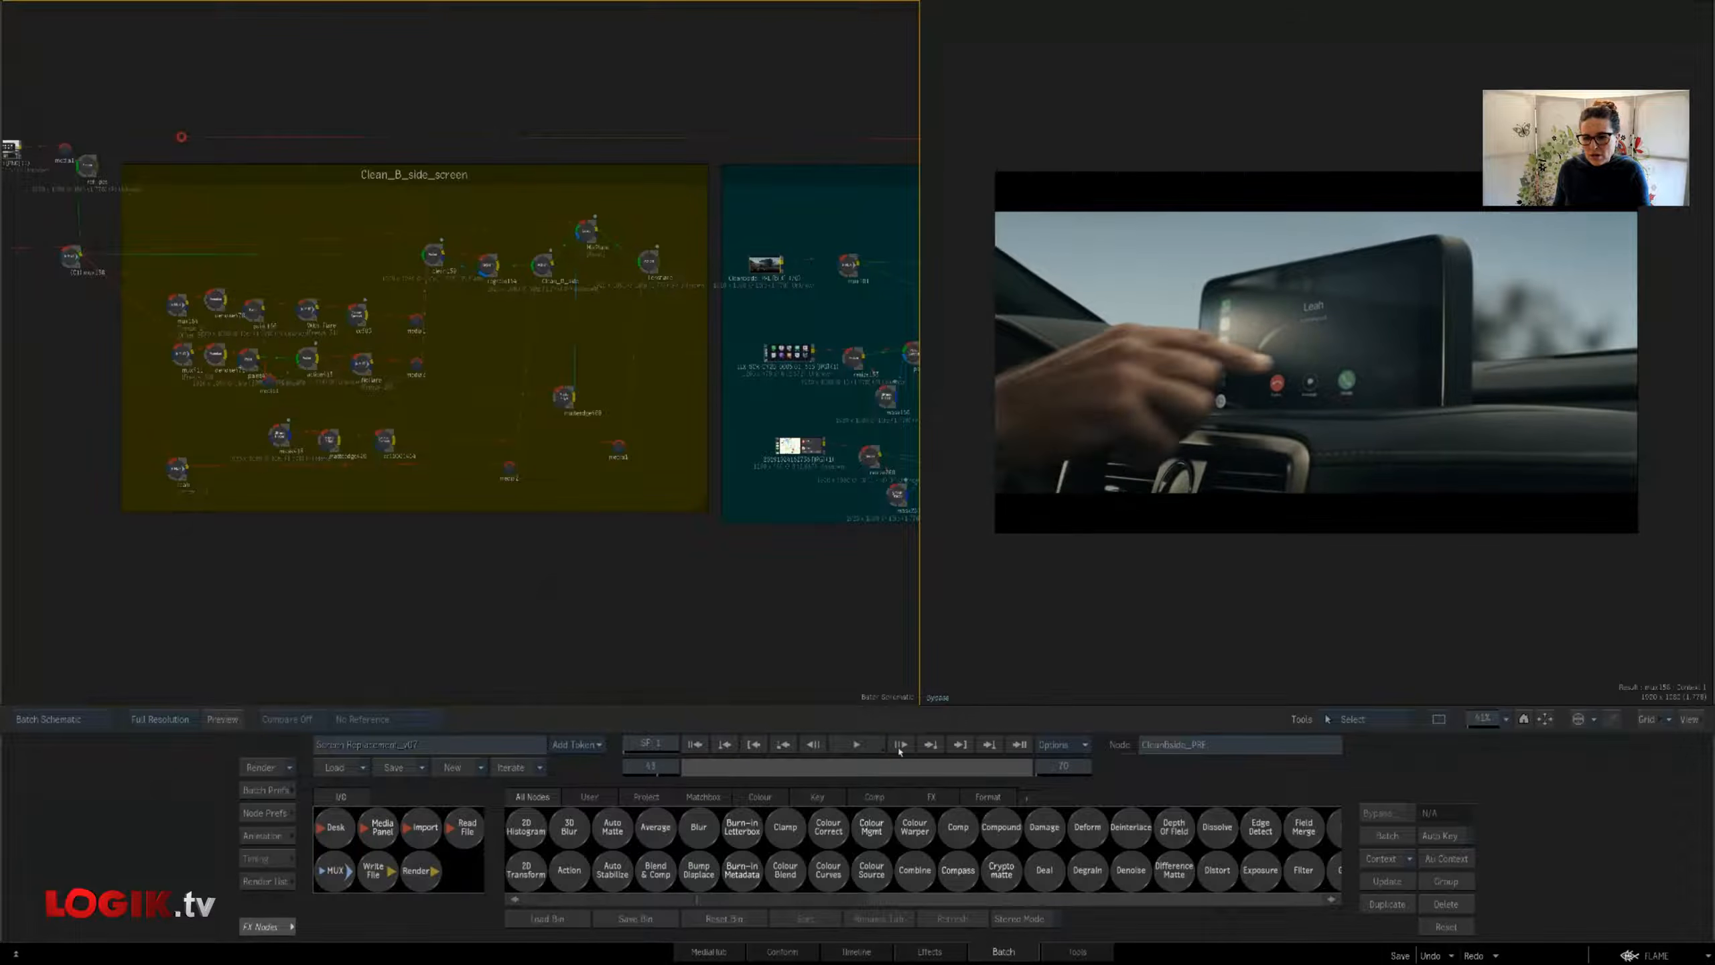
{"action": "left_click_drag", "start_coordinate": [955, 757], "coordinate": [912, 757]}
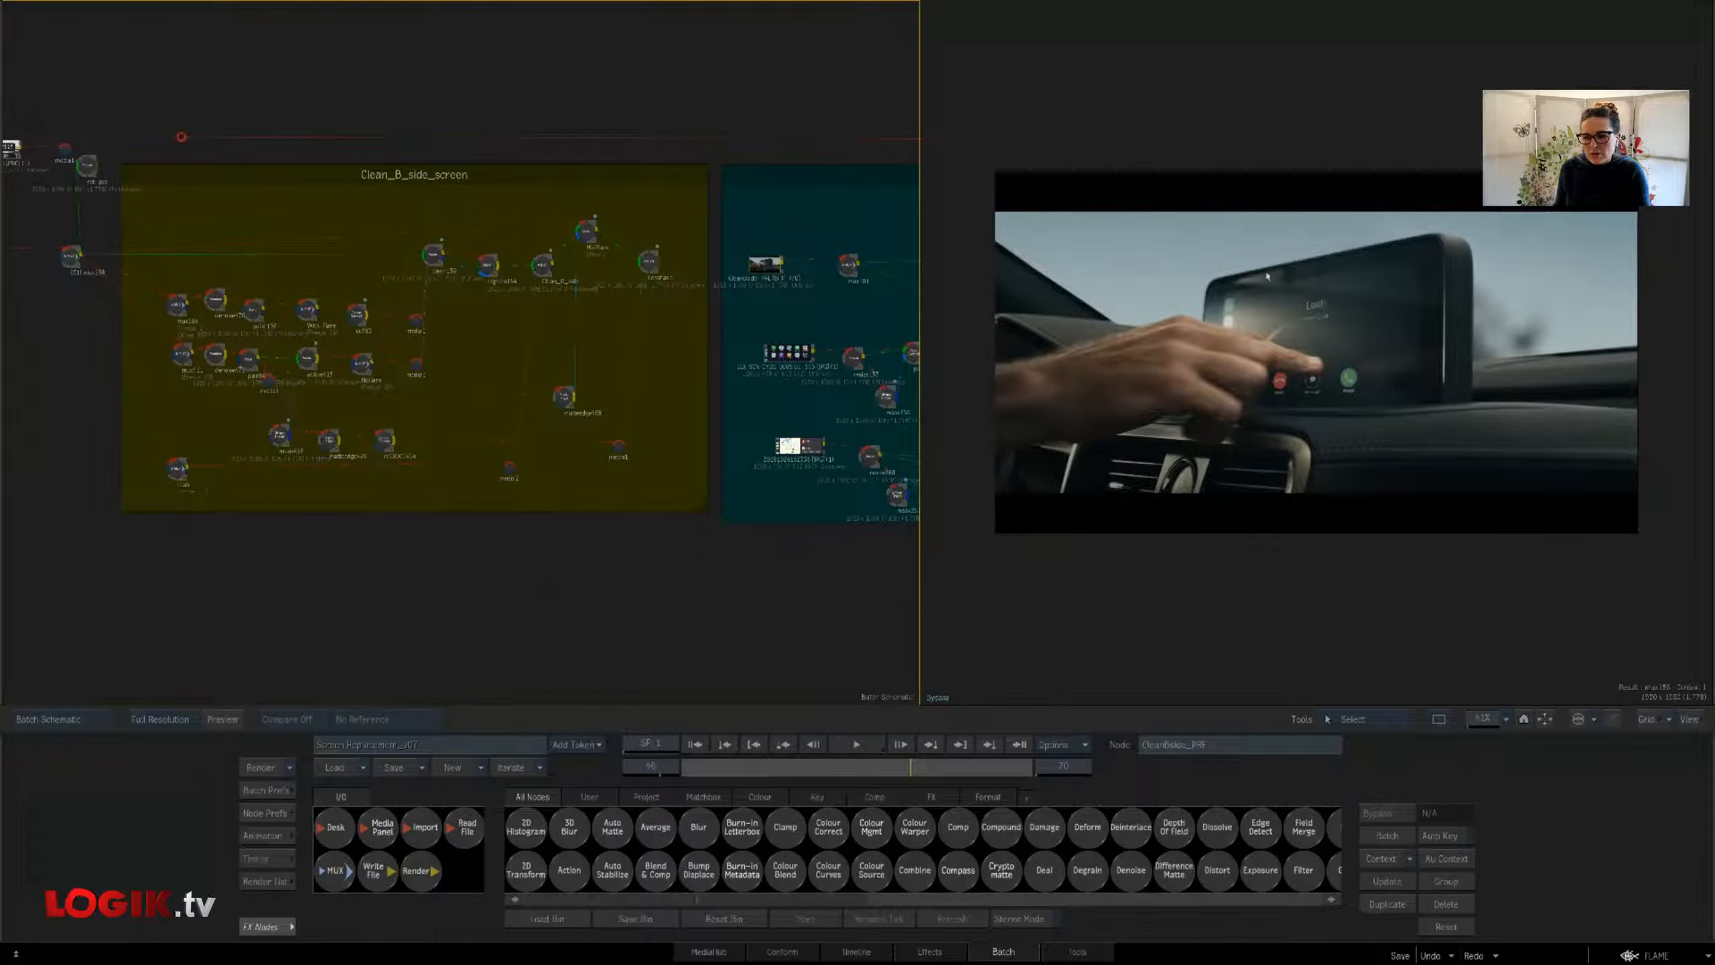
{"action": "left_click_drag", "start_coordinate": [891, 772], "coordinate": [736, 721]}
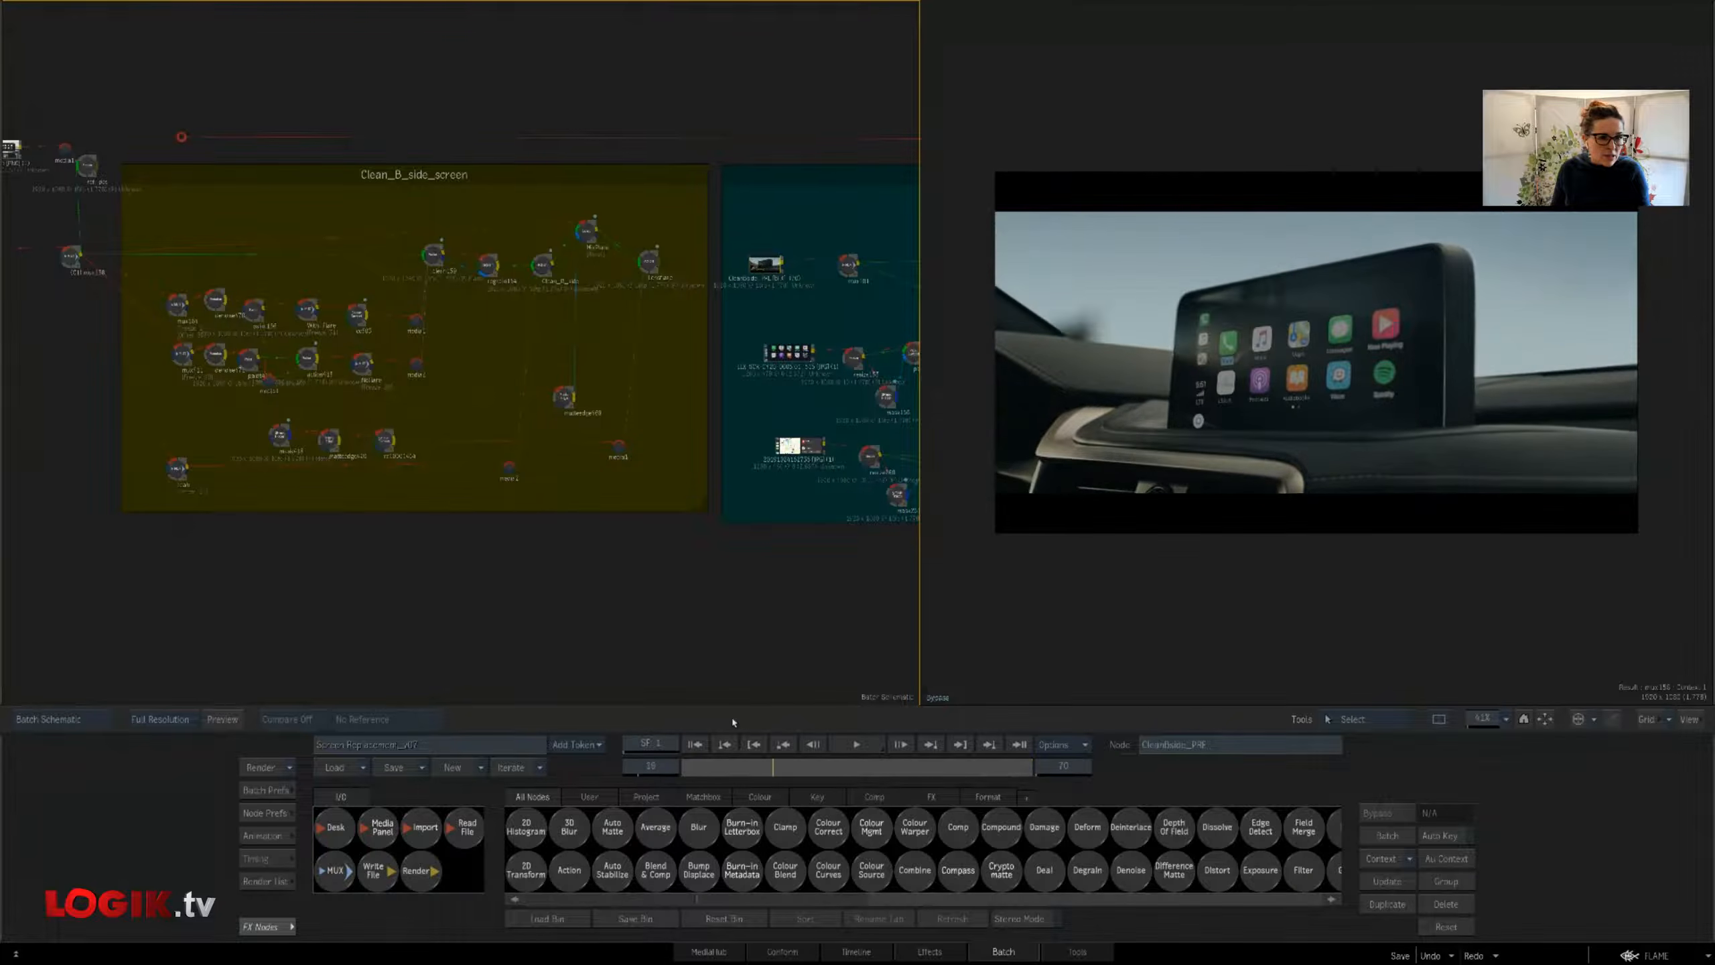
Trace the schematic from the source clip through Clean_B_side_screen to compass462, then compare with the Context 2 screen replacement
{"action": "left_click_drag", "start_coordinate": [475, 532], "coordinate": [655, 529]}
{"action": "left_click_drag", "start_coordinate": [1479, 723], "coordinate": [1490, 722]}
{"action": "left_click_drag", "start_coordinate": [727, 585], "coordinate": [541, 577]}
{"action": "left_click_drag", "start_coordinate": [550, 338], "coordinate": [638, 248]}
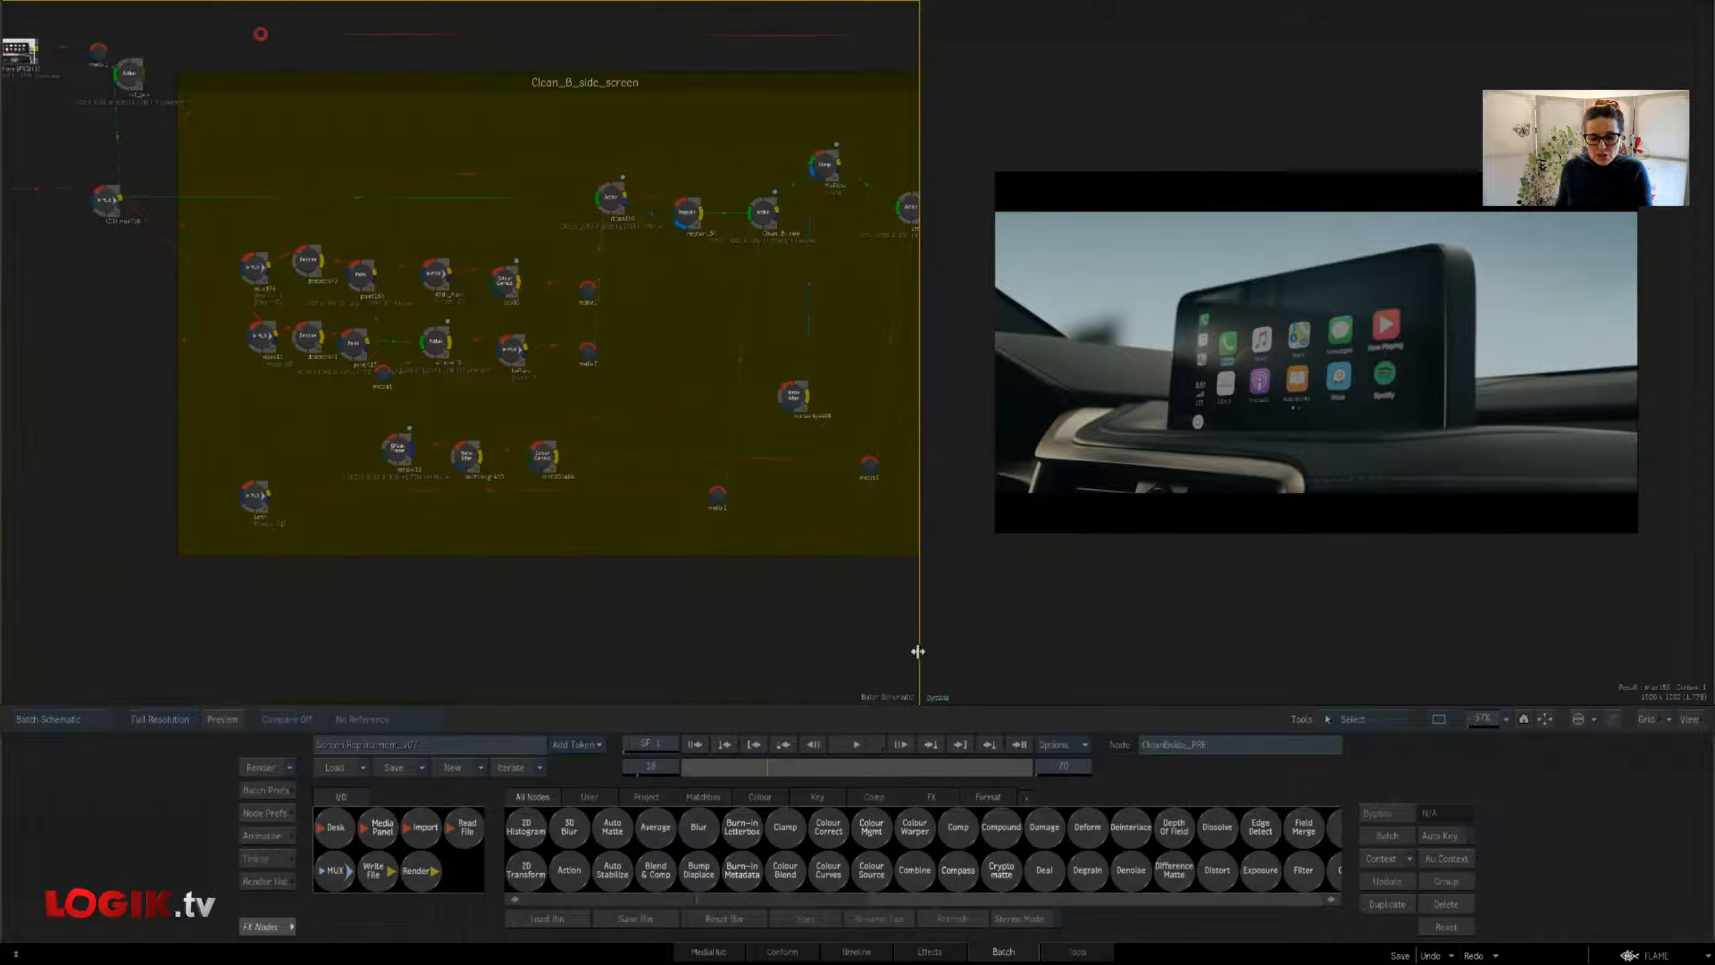
{"action": "left_click", "coordinate": [123, 211]}
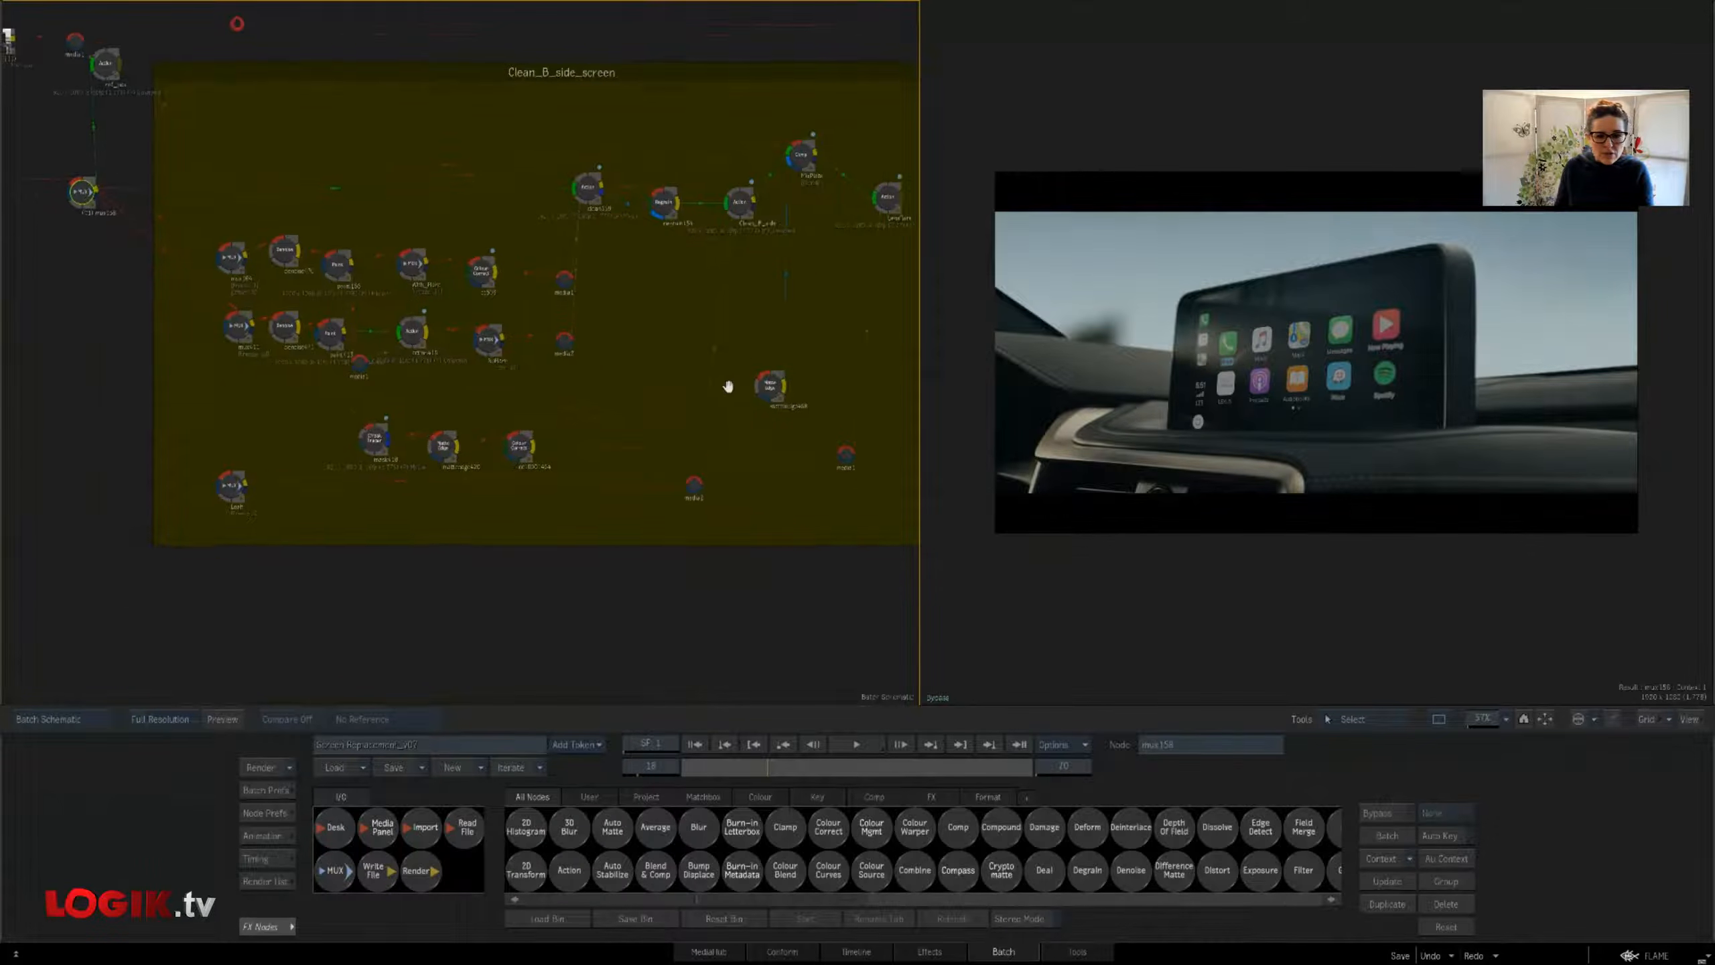
{"action": "left_click_drag", "start_coordinate": [425, 473], "coordinate": [841, 534]}
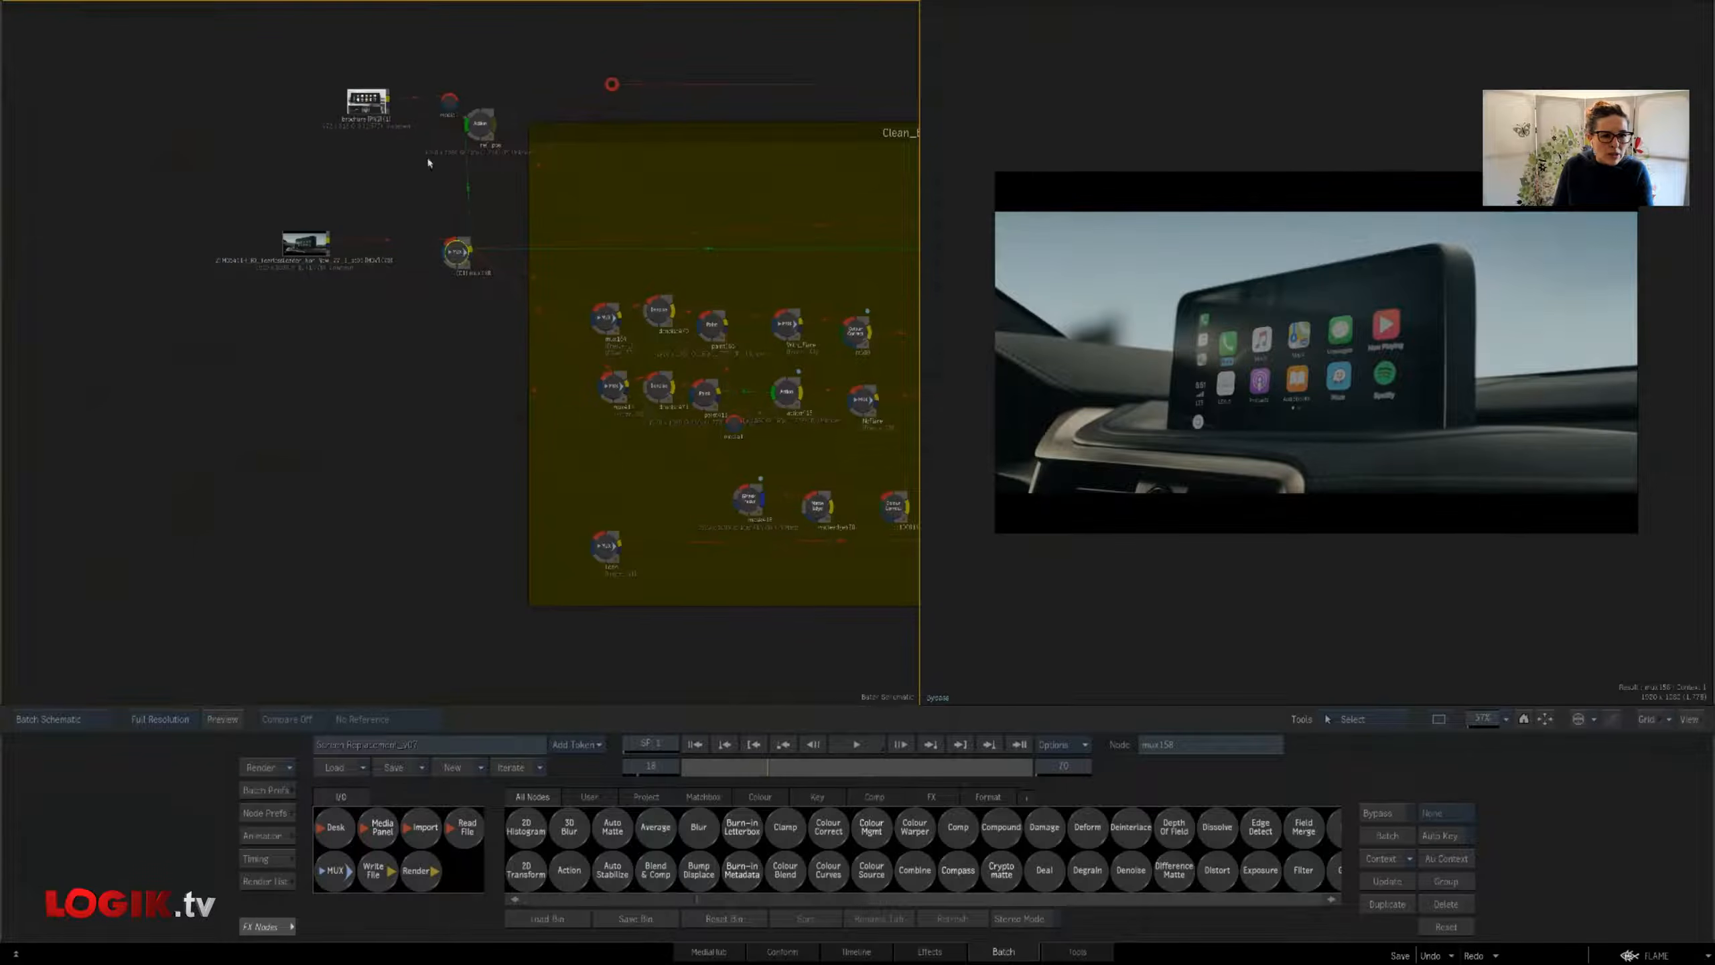
{"action": "left_click_drag", "start_coordinate": [638, 304], "coordinate": [121, 204]}
{"action": "left_click_drag", "start_coordinate": [732, 383], "coordinate": [122, 341]}
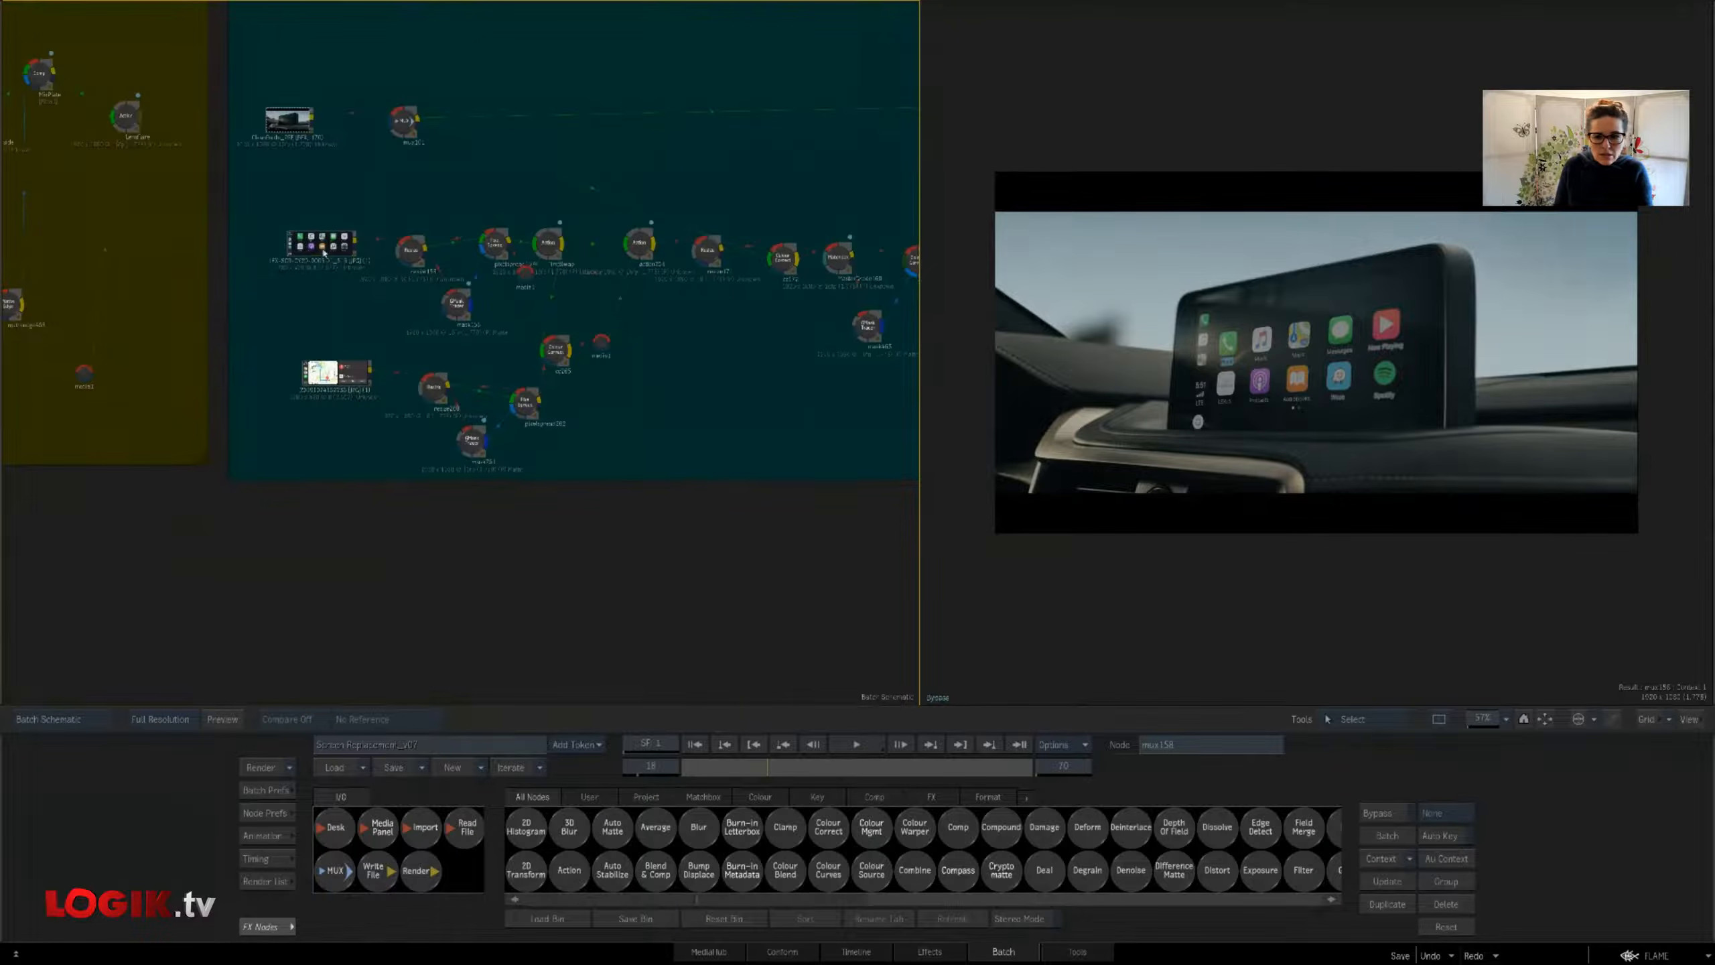
{"action": "left_click", "coordinate": [325, 254]}
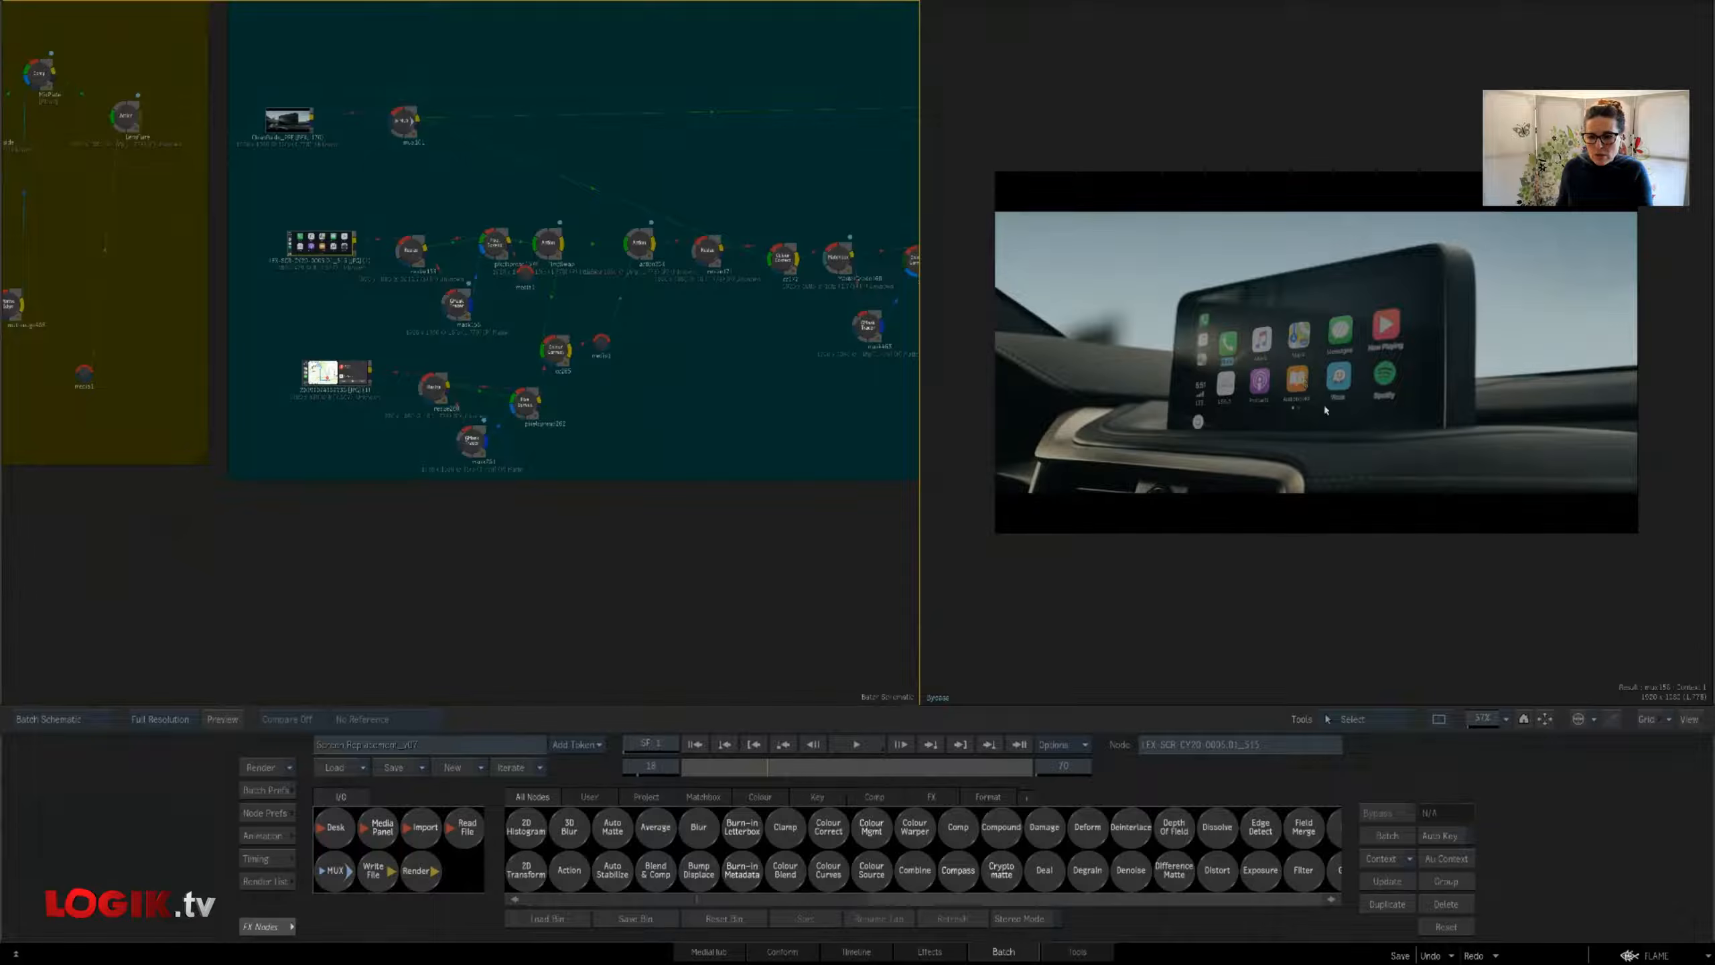
{"action": "key", "text": "2"}
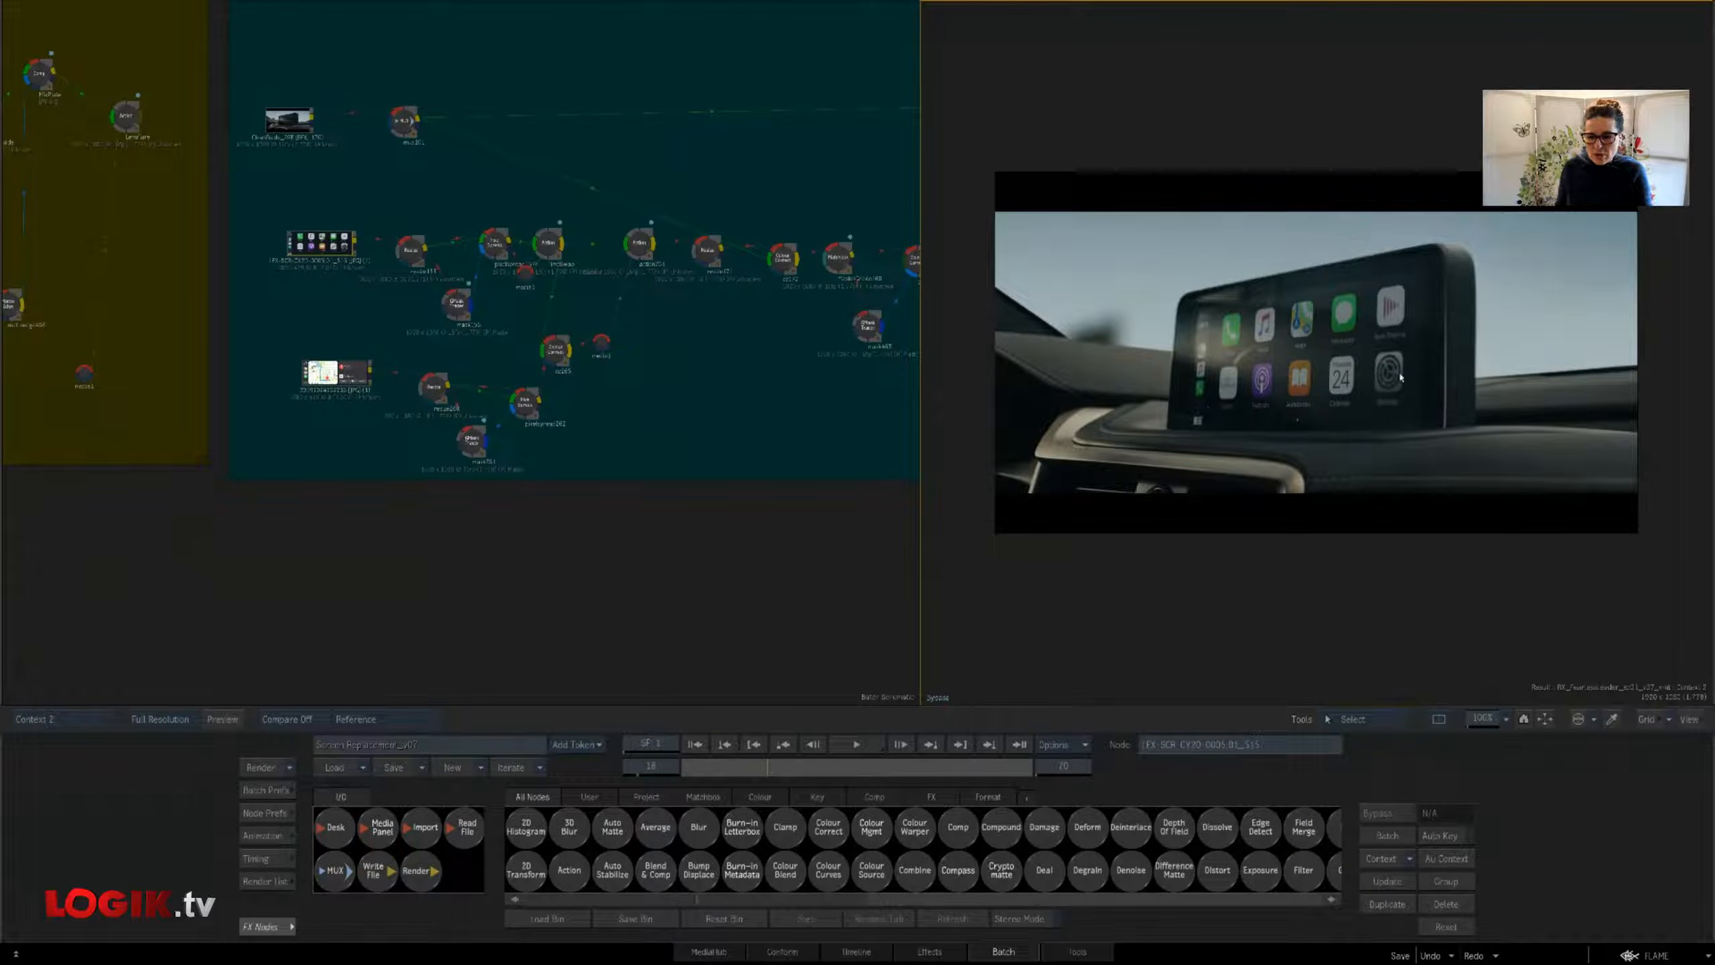
Display the blank-screen prerender that starts the compass462 group and scrub it back to the first frame
{"action": "left_click_drag", "start_coordinate": [355, 539], "coordinate": [788, 574]}
{"action": "left_click_drag", "start_coordinate": [348, 396], "coordinate": [616, 429]}
{"action": "left_click_drag", "start_coordinate": [790, 235], "coordinate": [438, 269]}
{"action": "left_click", "coordinate": [639, 225]}
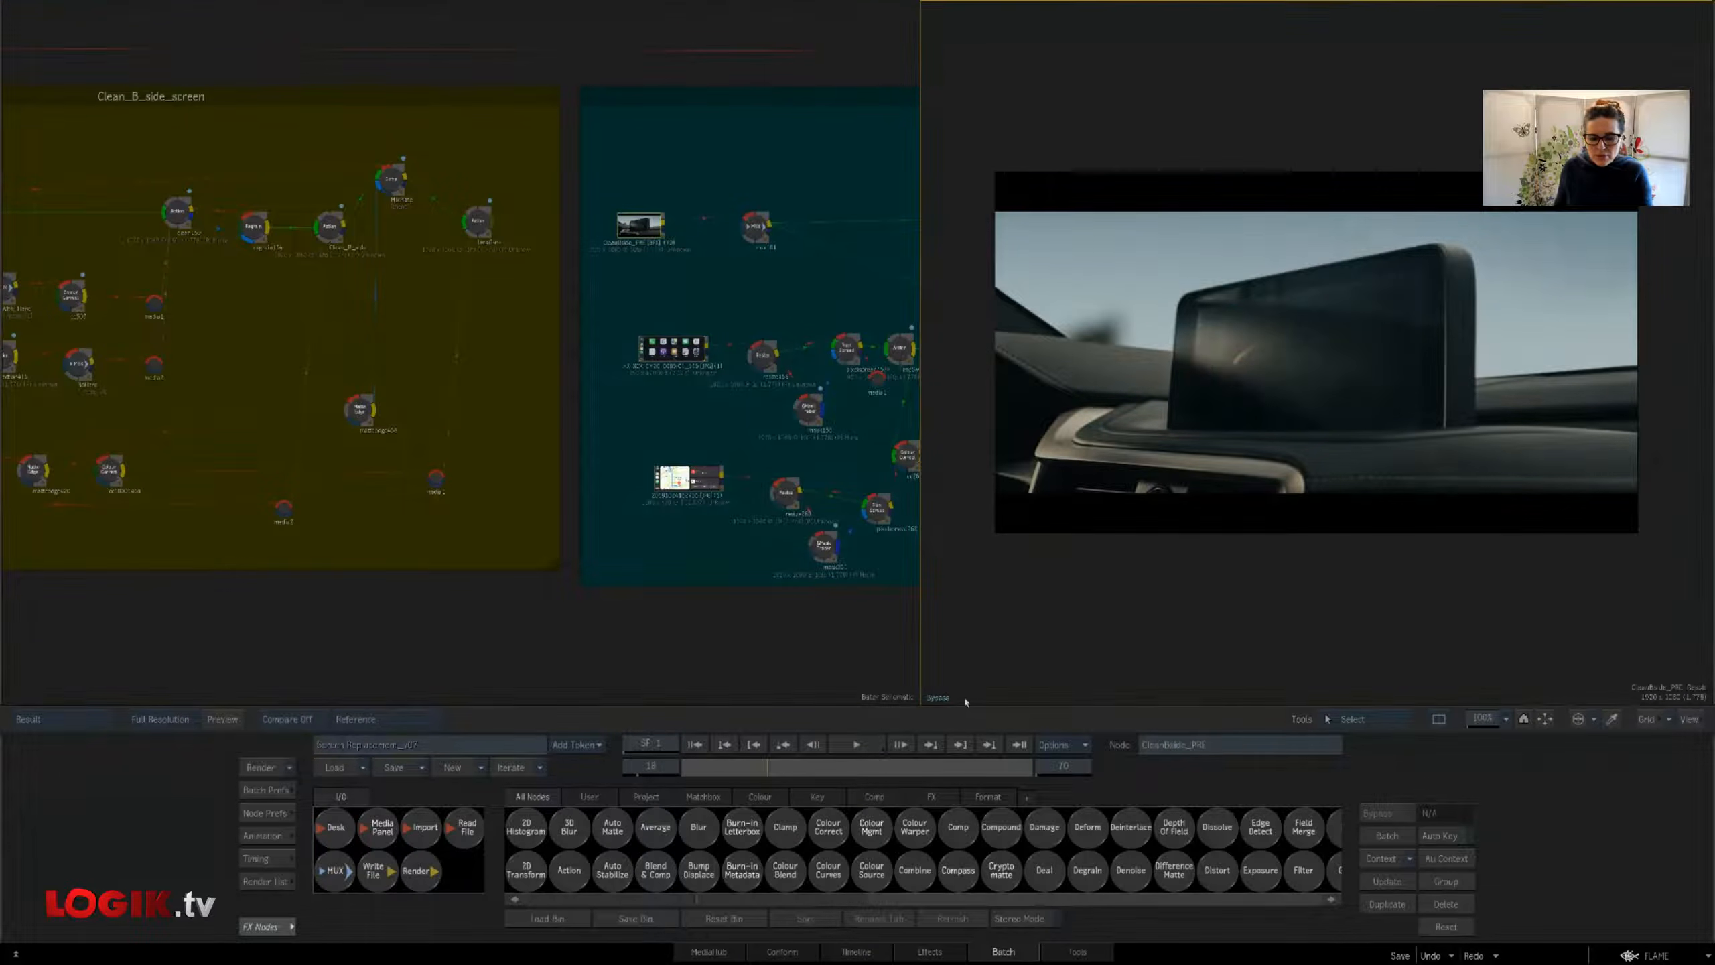
{"action": "mouse_move", "coordinate": [707, 770]}
{"action": "left_mouse_down"}
{"action": "mouse_move", "coordinate": [1076, 778]}
{"action": "mouse_move", "coordinate": [789, 767]}
{"action": "mouse_move", "coordinate": [654, 782]}
{"action": "mouse_move", "coordinate": [1010, 780]}
{"action": "mouse_move", "coordinate": [677, 794]}
{"action": "left_mouse_up"}
{"action": "left_click_drag", "start_coordinate": [295, 599], "coordinate": [684, 568]}
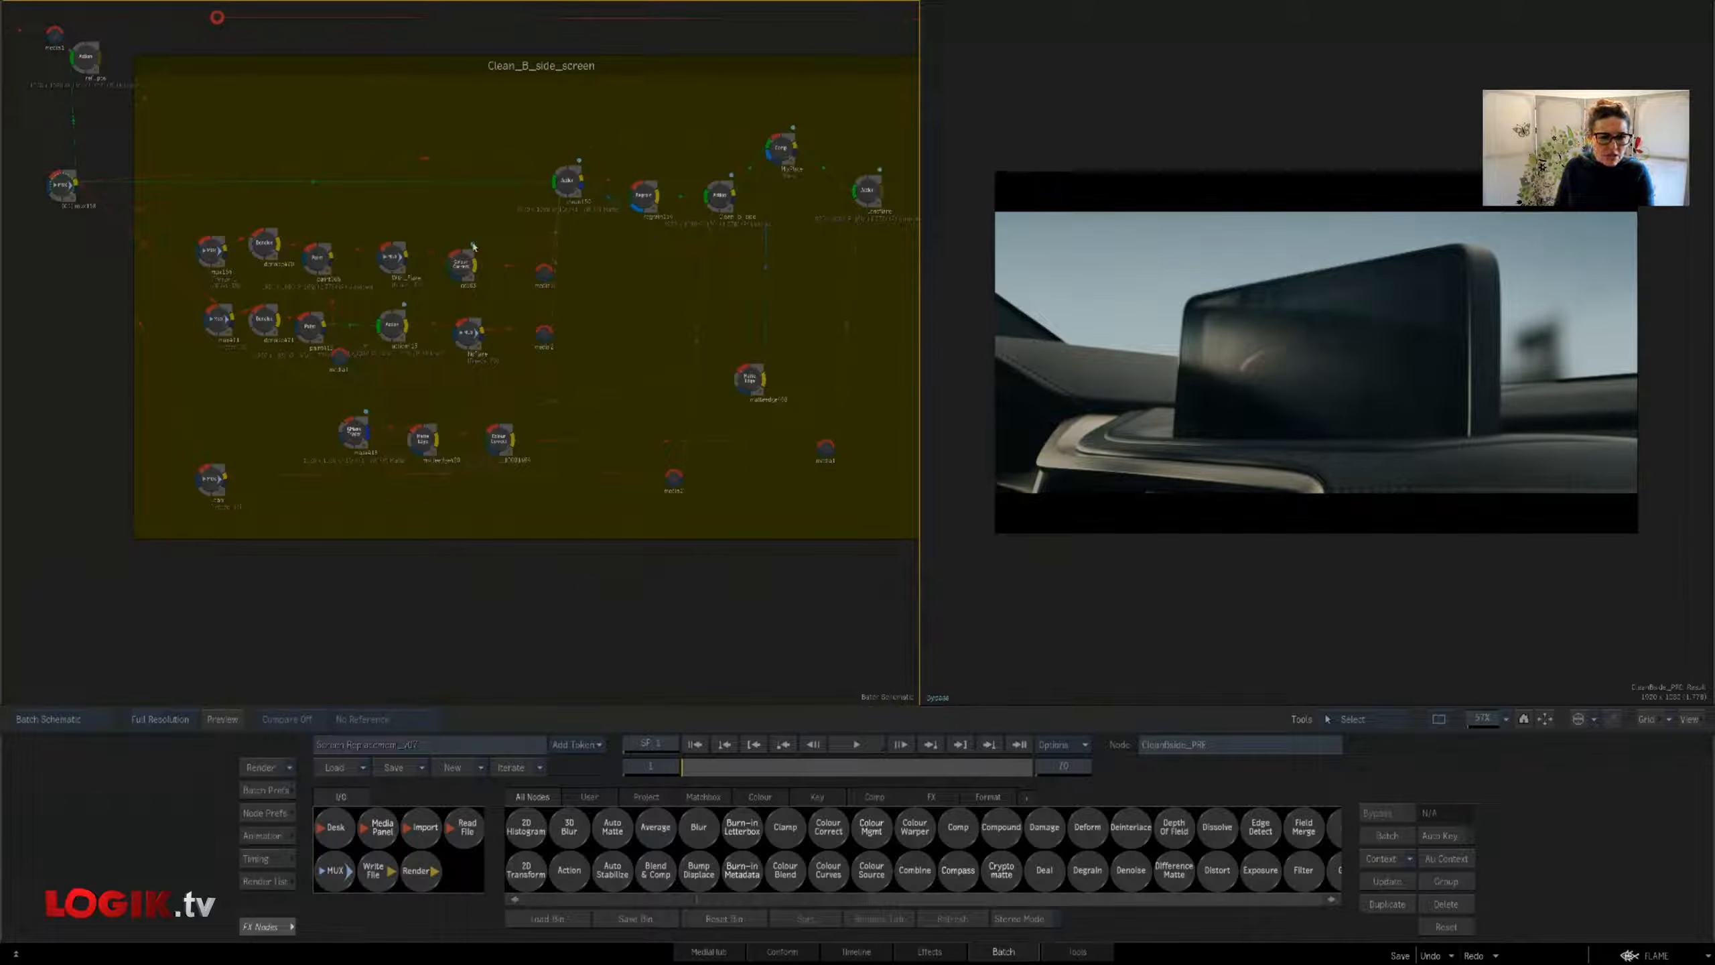
Inspect the Action's tracking mesh in Clean_B_side_screen, then display the blank-screen prerender partway through the shot
{"action": "left_click", "coordinate": [318, 258]}
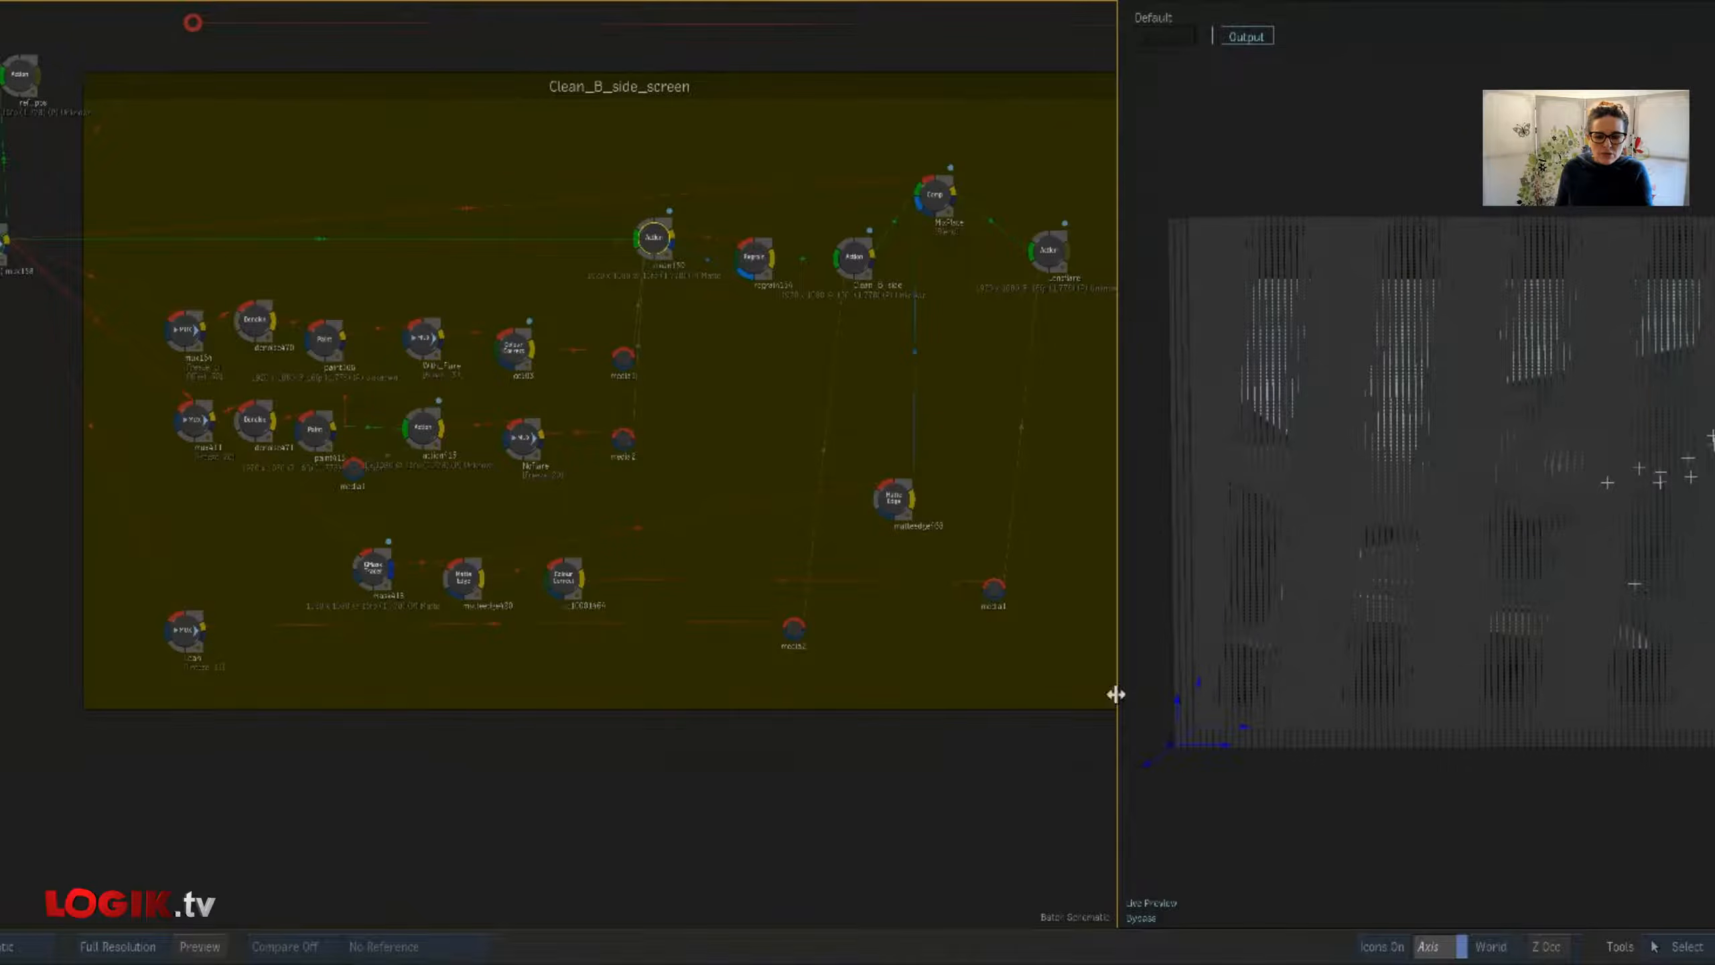
{"action": "left_click_drag", "start_coordinate": [953, 728], "coordinate": [689, 757]}
{"action": "left_click", "coordinate": [1011, 298]}
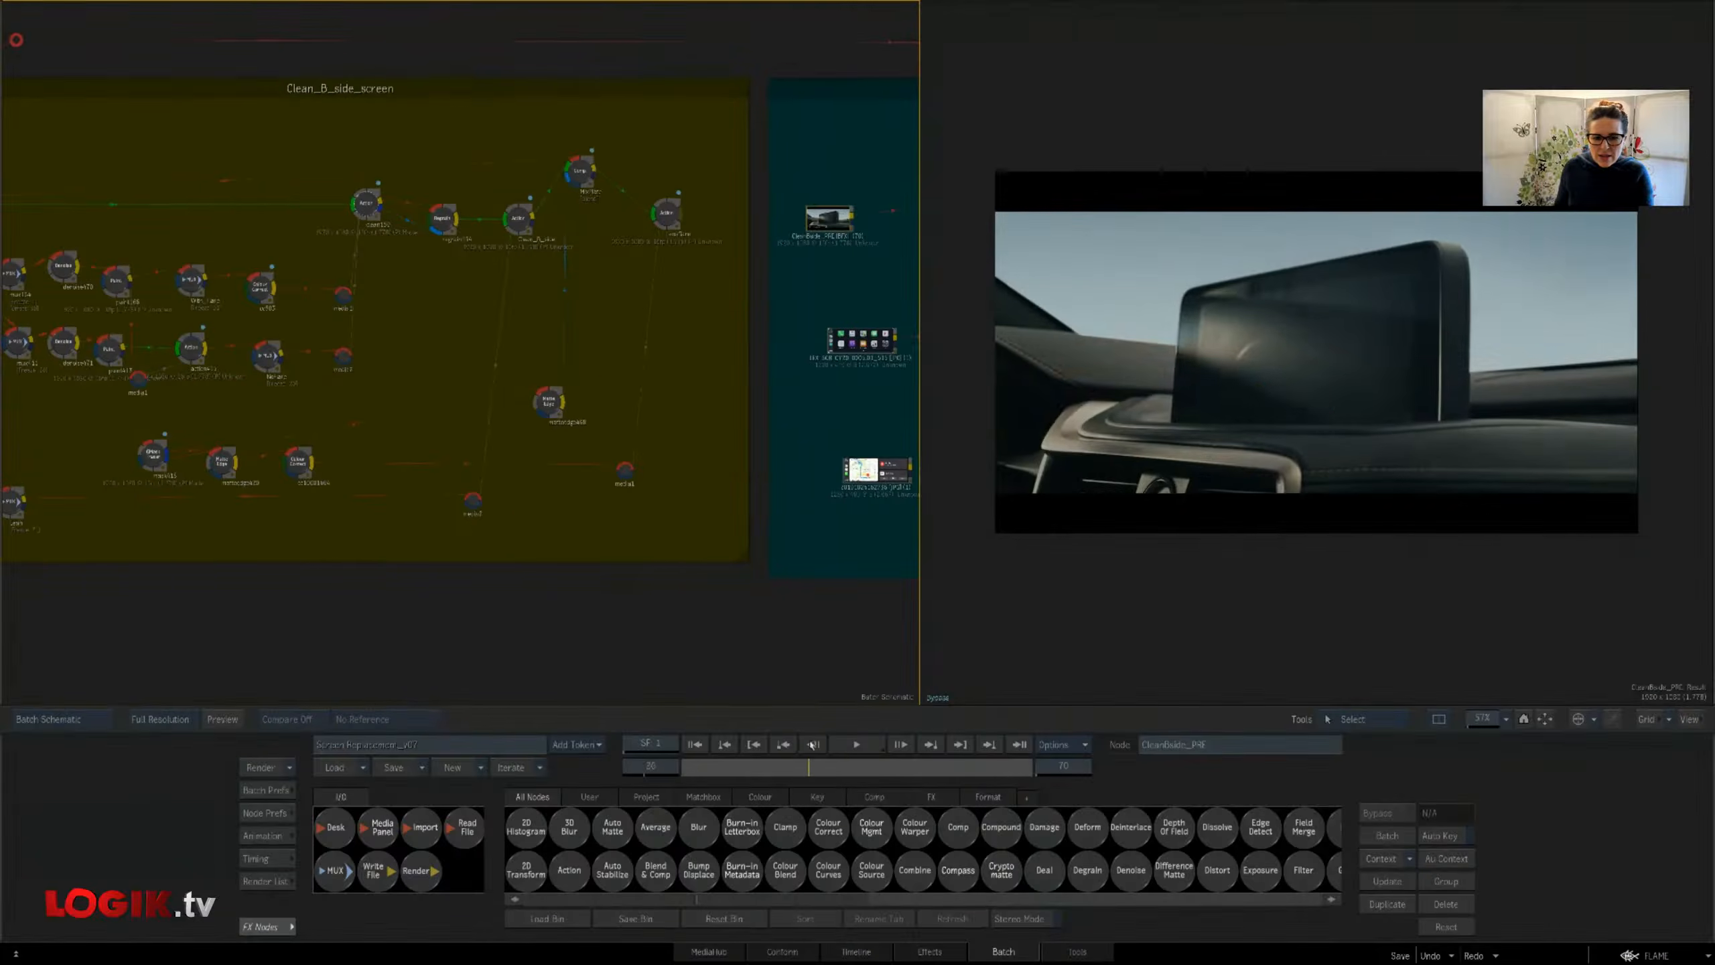
{"action": "left_click_drag", "start_coordinate": [826, 774], "coordinate": [588, 760]}
View the CarPlay screen graphic in compass462, then its mask and the pixel spread that extends its edges
{"action": "left_click_drag", "start_coordinate": [584, 579], "coordinate": [371, 577]}
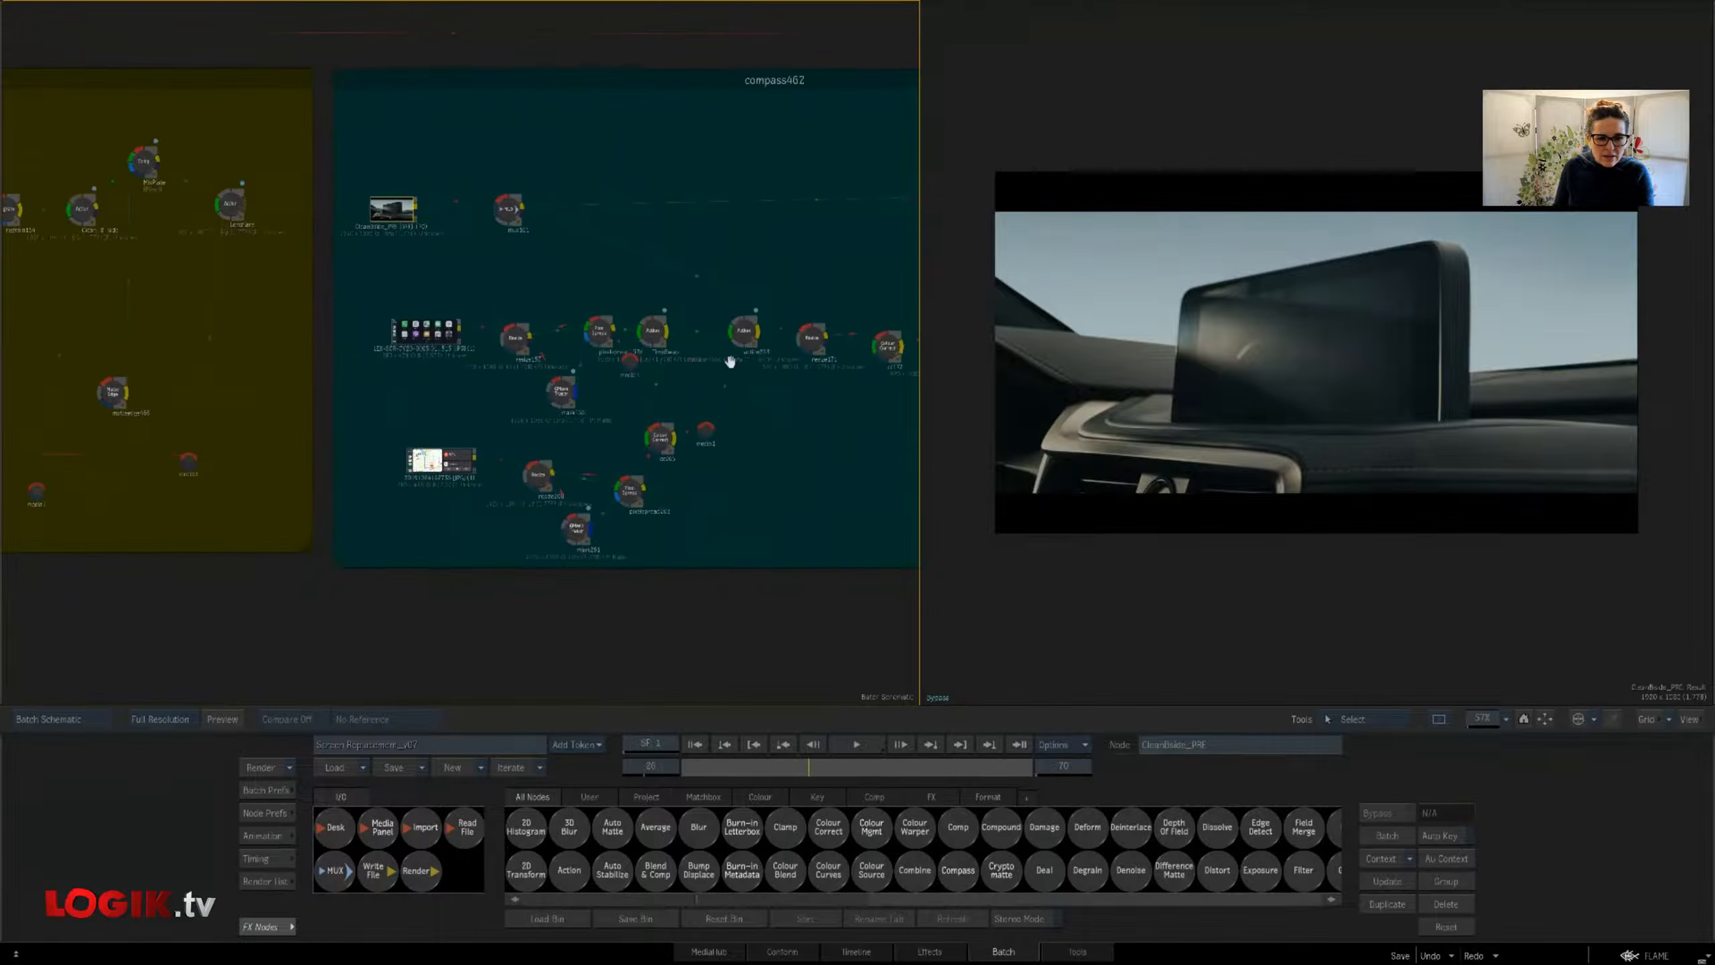
{"action": "left_click_drag", "start_coordinate": [731, 361], "coordinate": [492, 388]}
{"action": "left_click", "coordinate": [201, 371]}
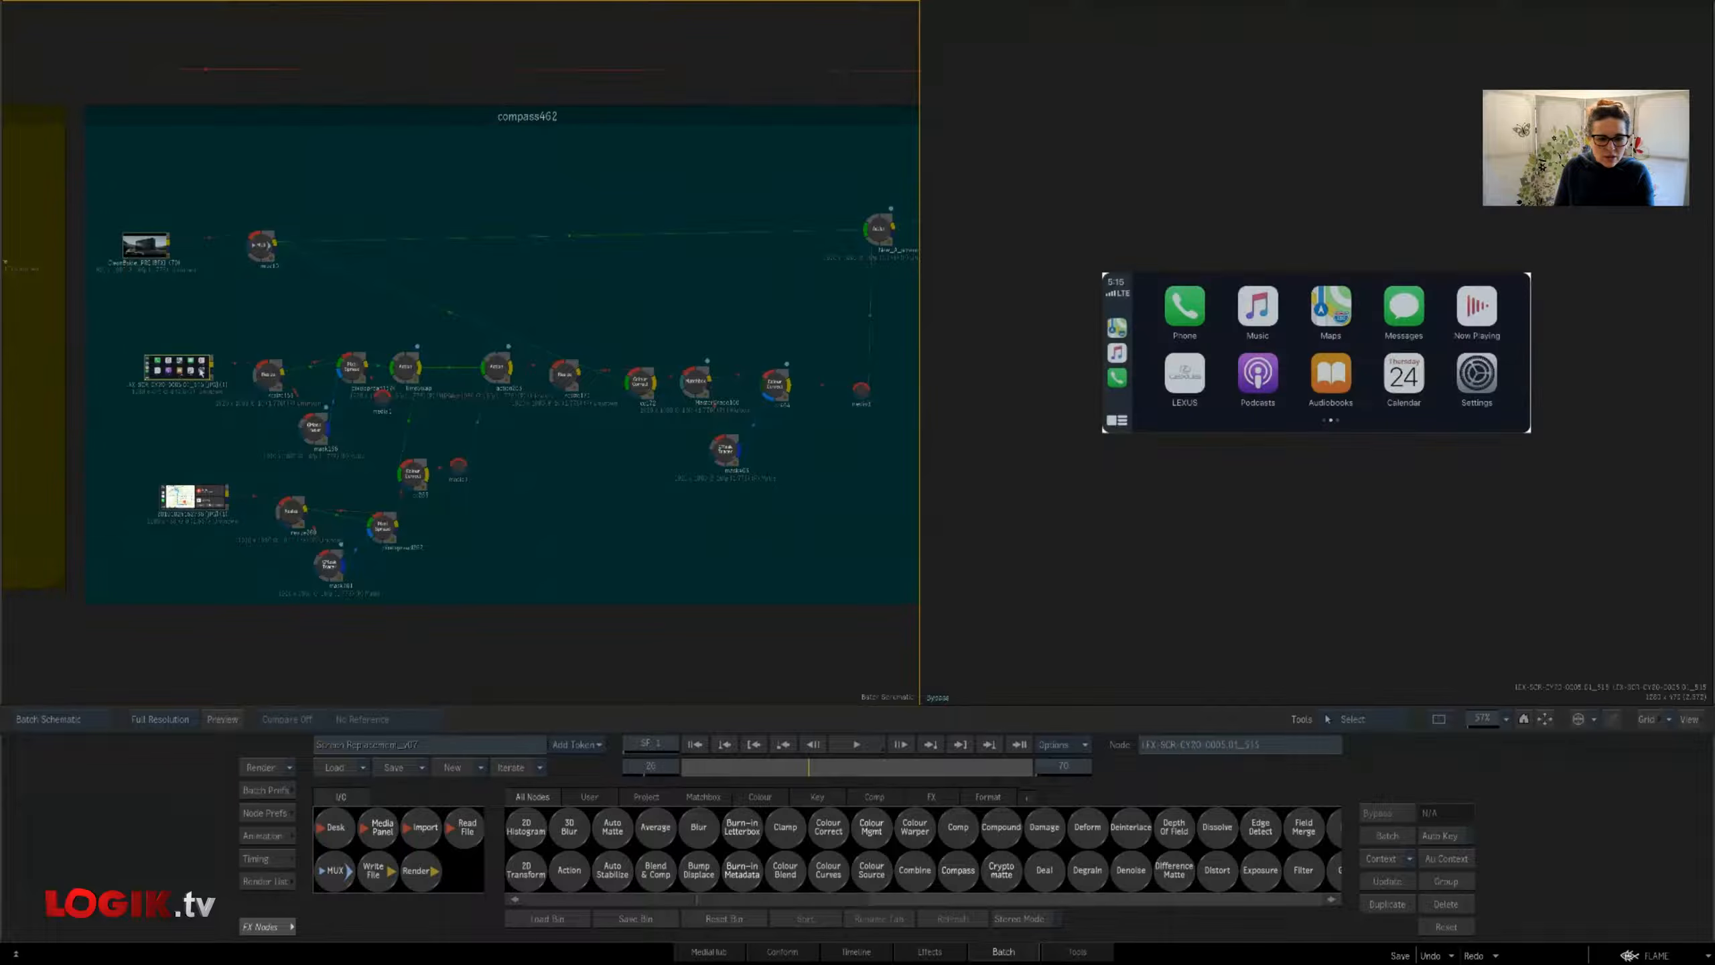
{"action": "left_click", "coordinate": [347, 370]}
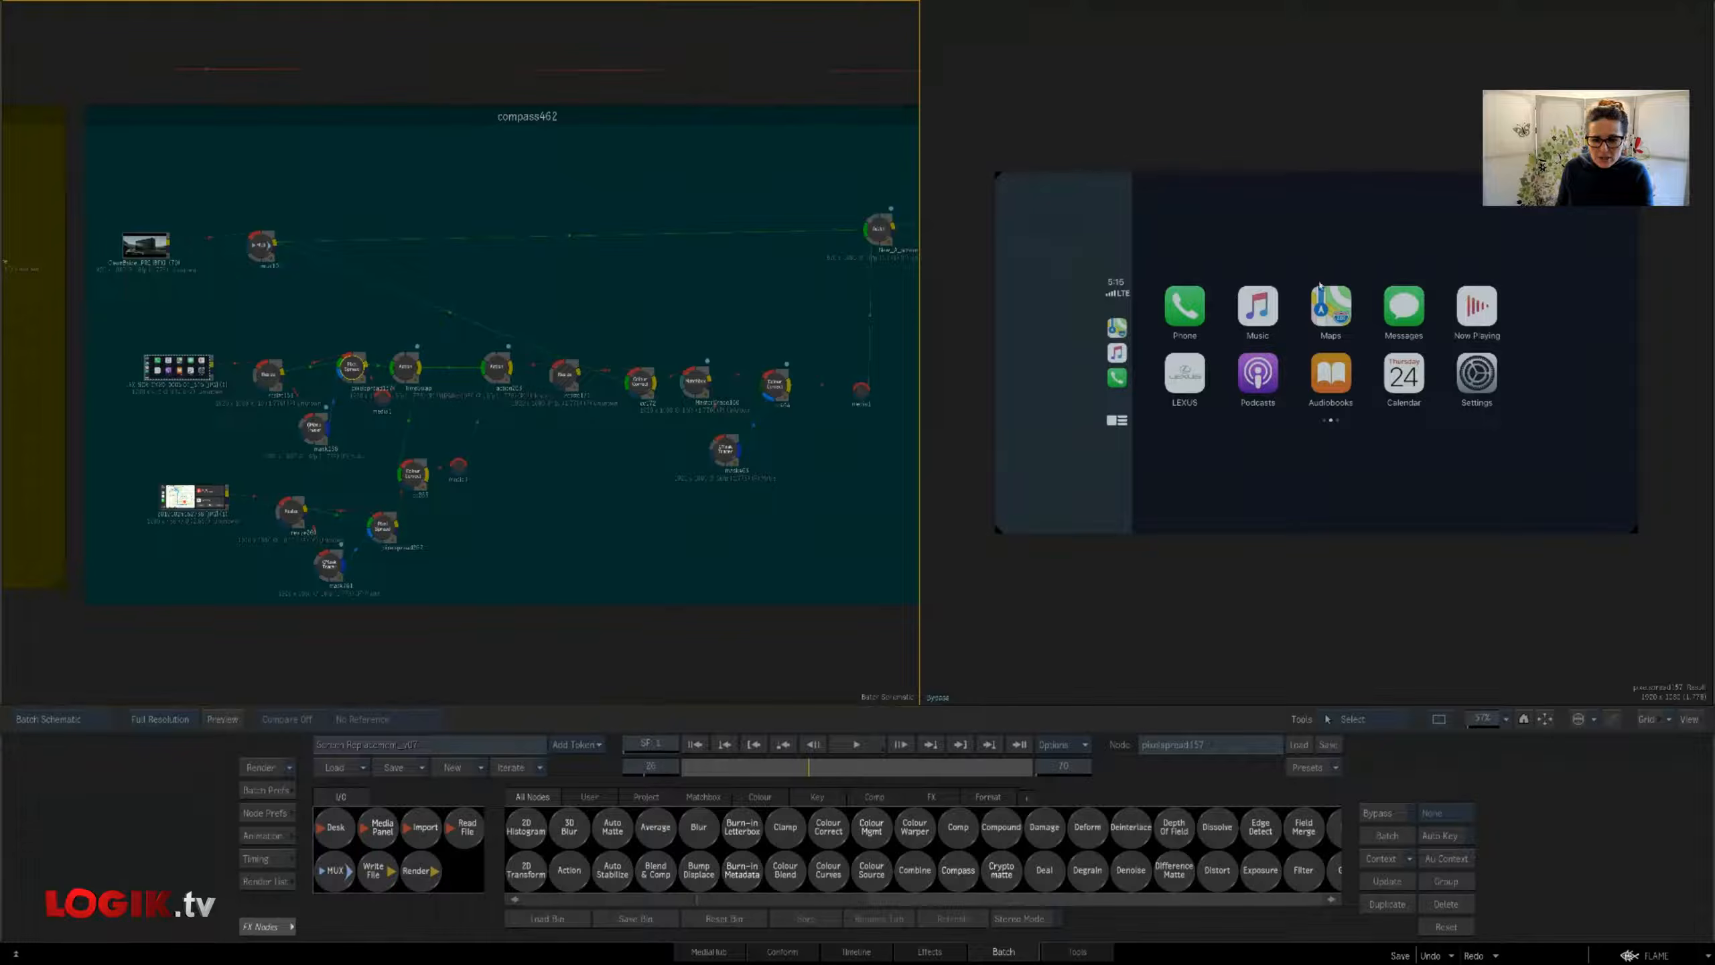
{"action": "left_click", "coordinate": [304, 424]}
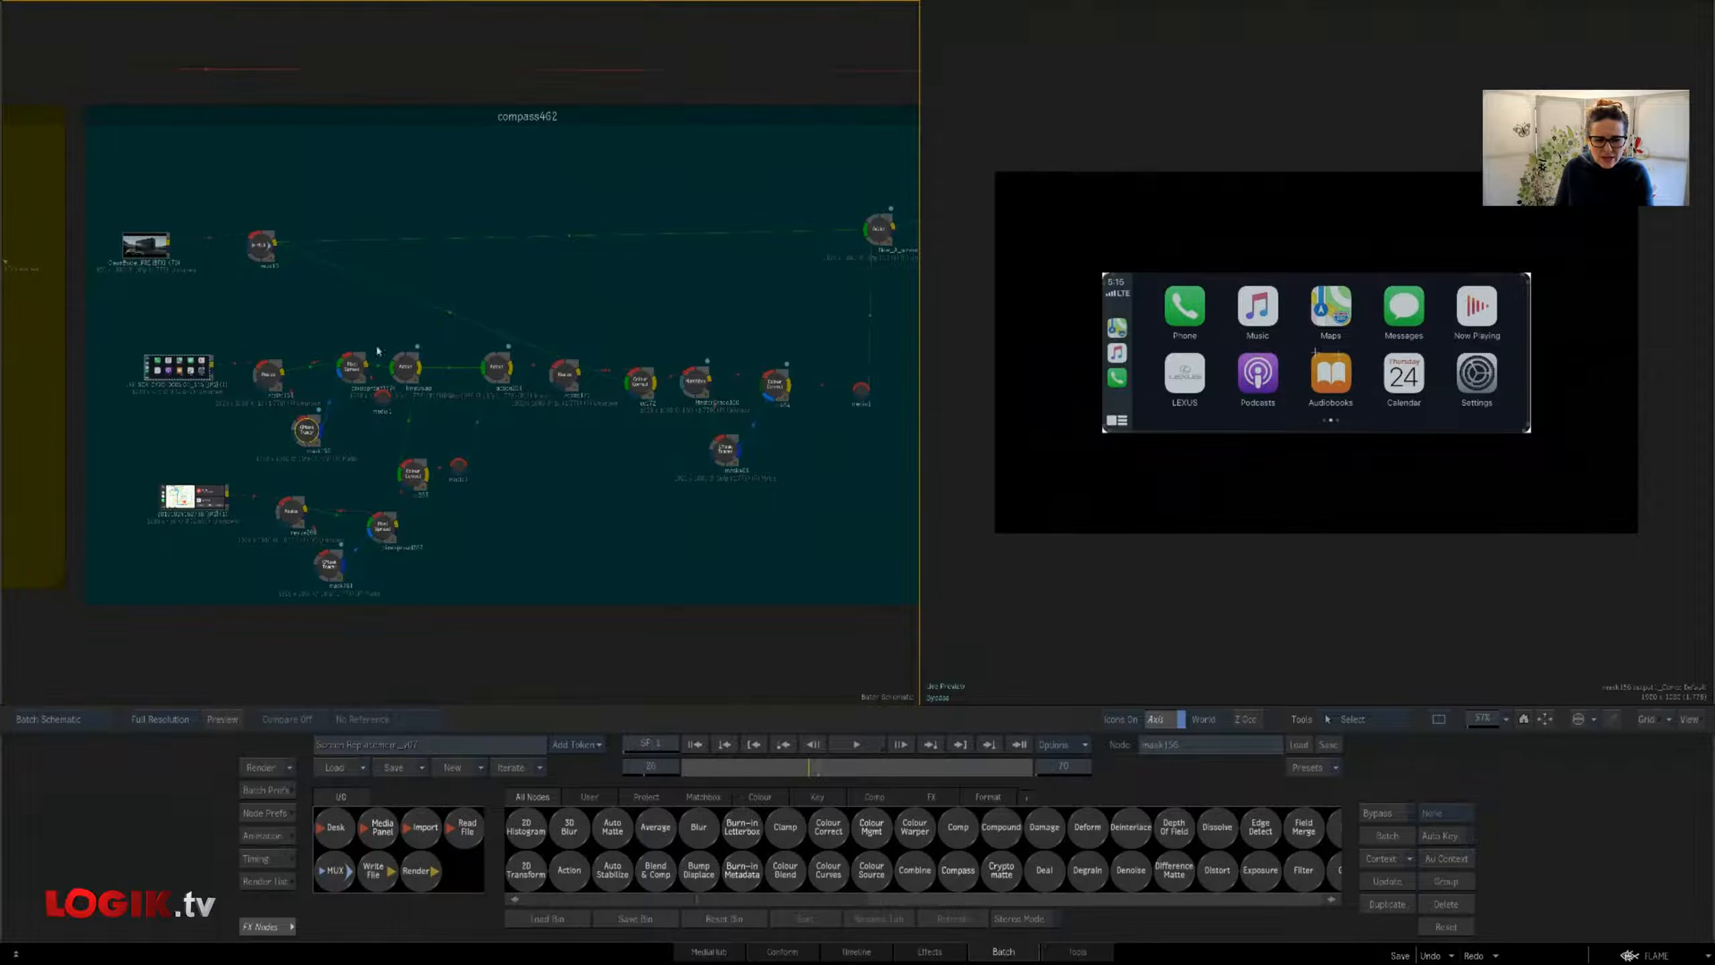
{"action": "left_click", "coordinate": [352, 368]}
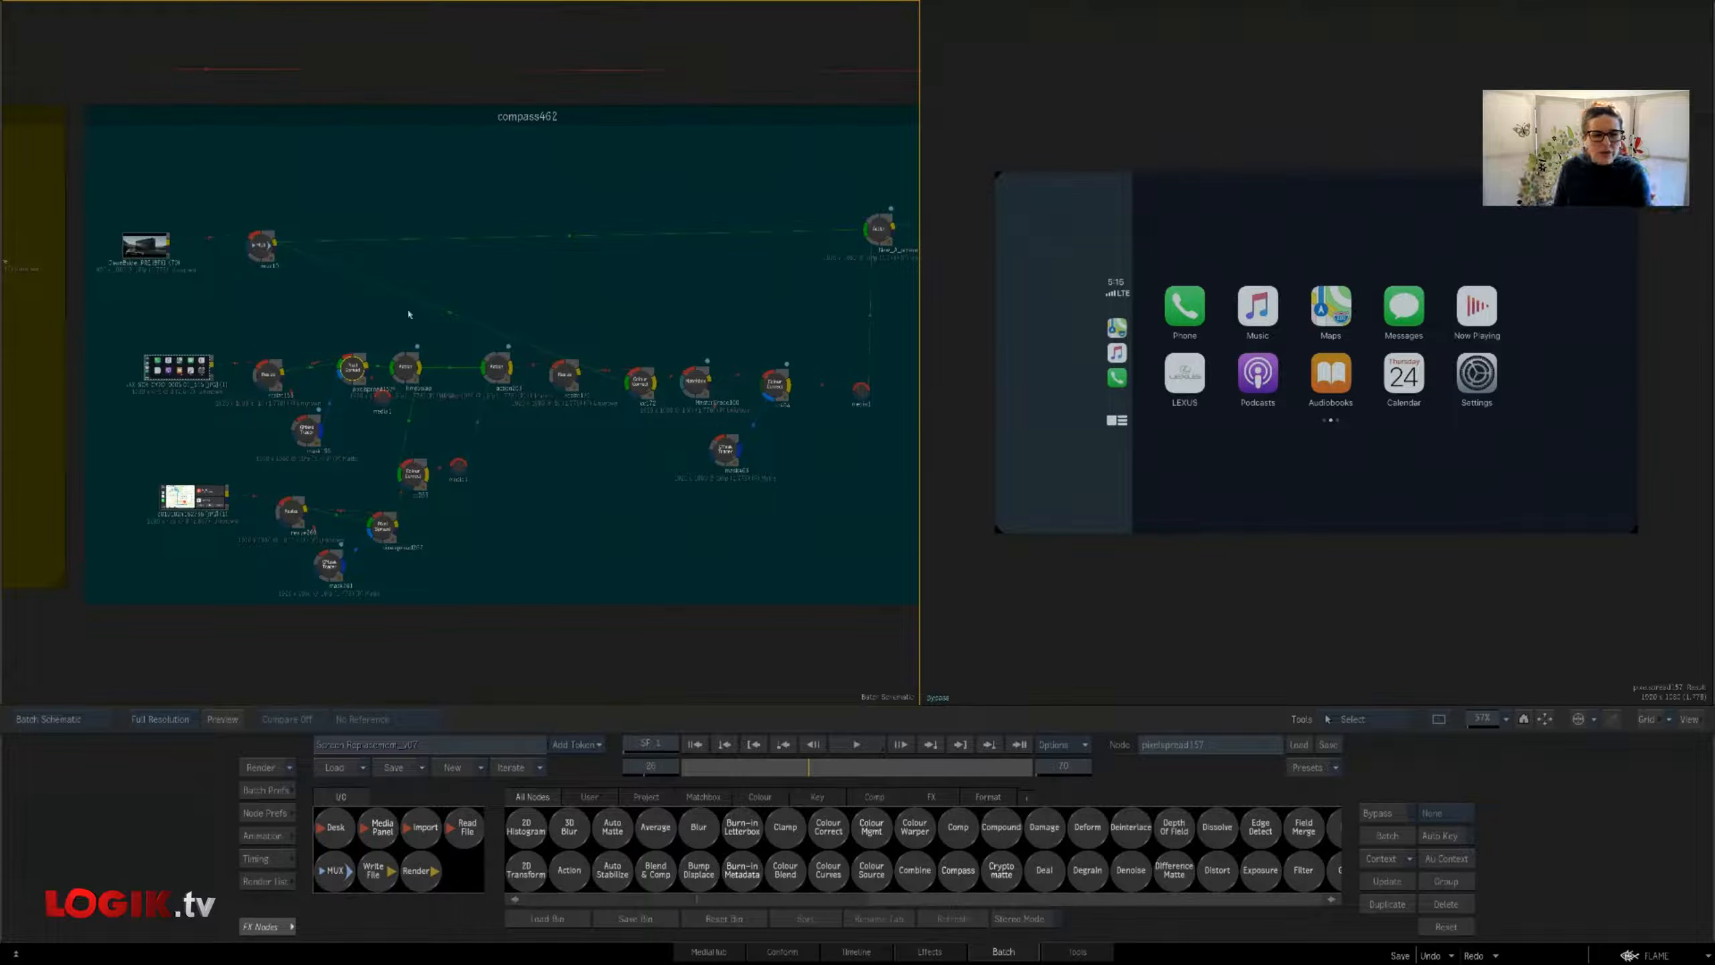
Step through the CarPlay graphic's clock swap, following Action, resize, colour correction and Master Grade outputs
{"action": "left_click", "coordinate": [408, 367]}
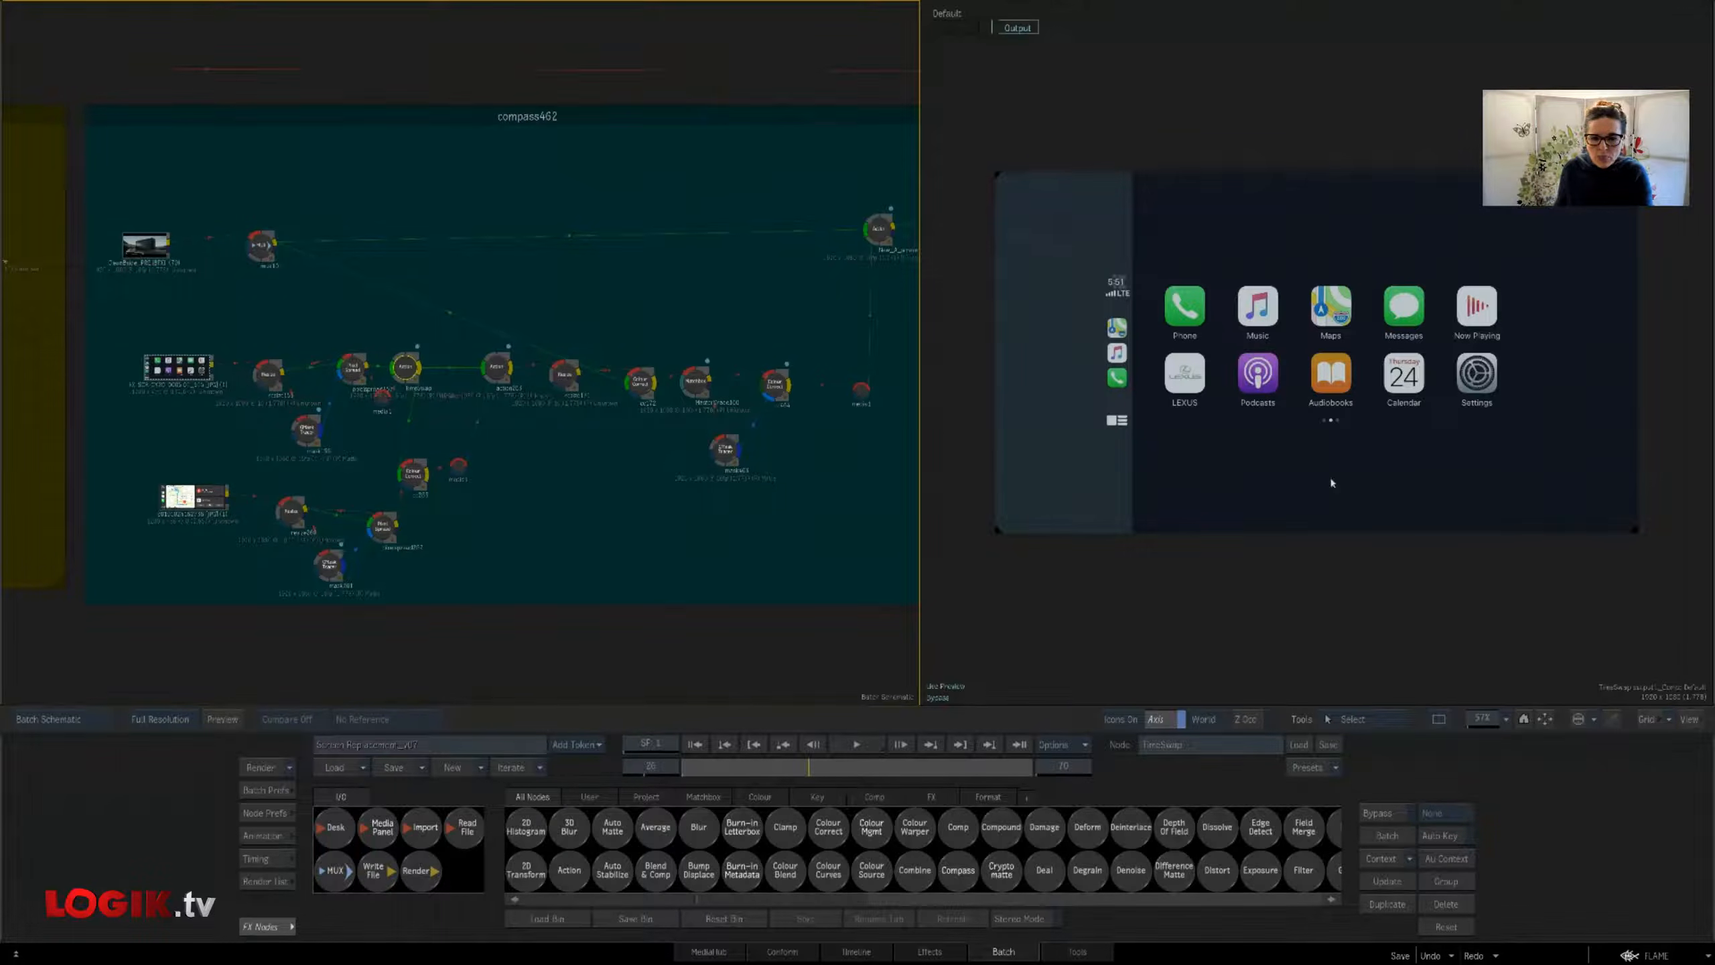
{"action": "left_click_drag", "start_coordinate": [693, 451], "coordinate": [574, 454]}
{"action": "left_click", "coordinate": [377, 370]}
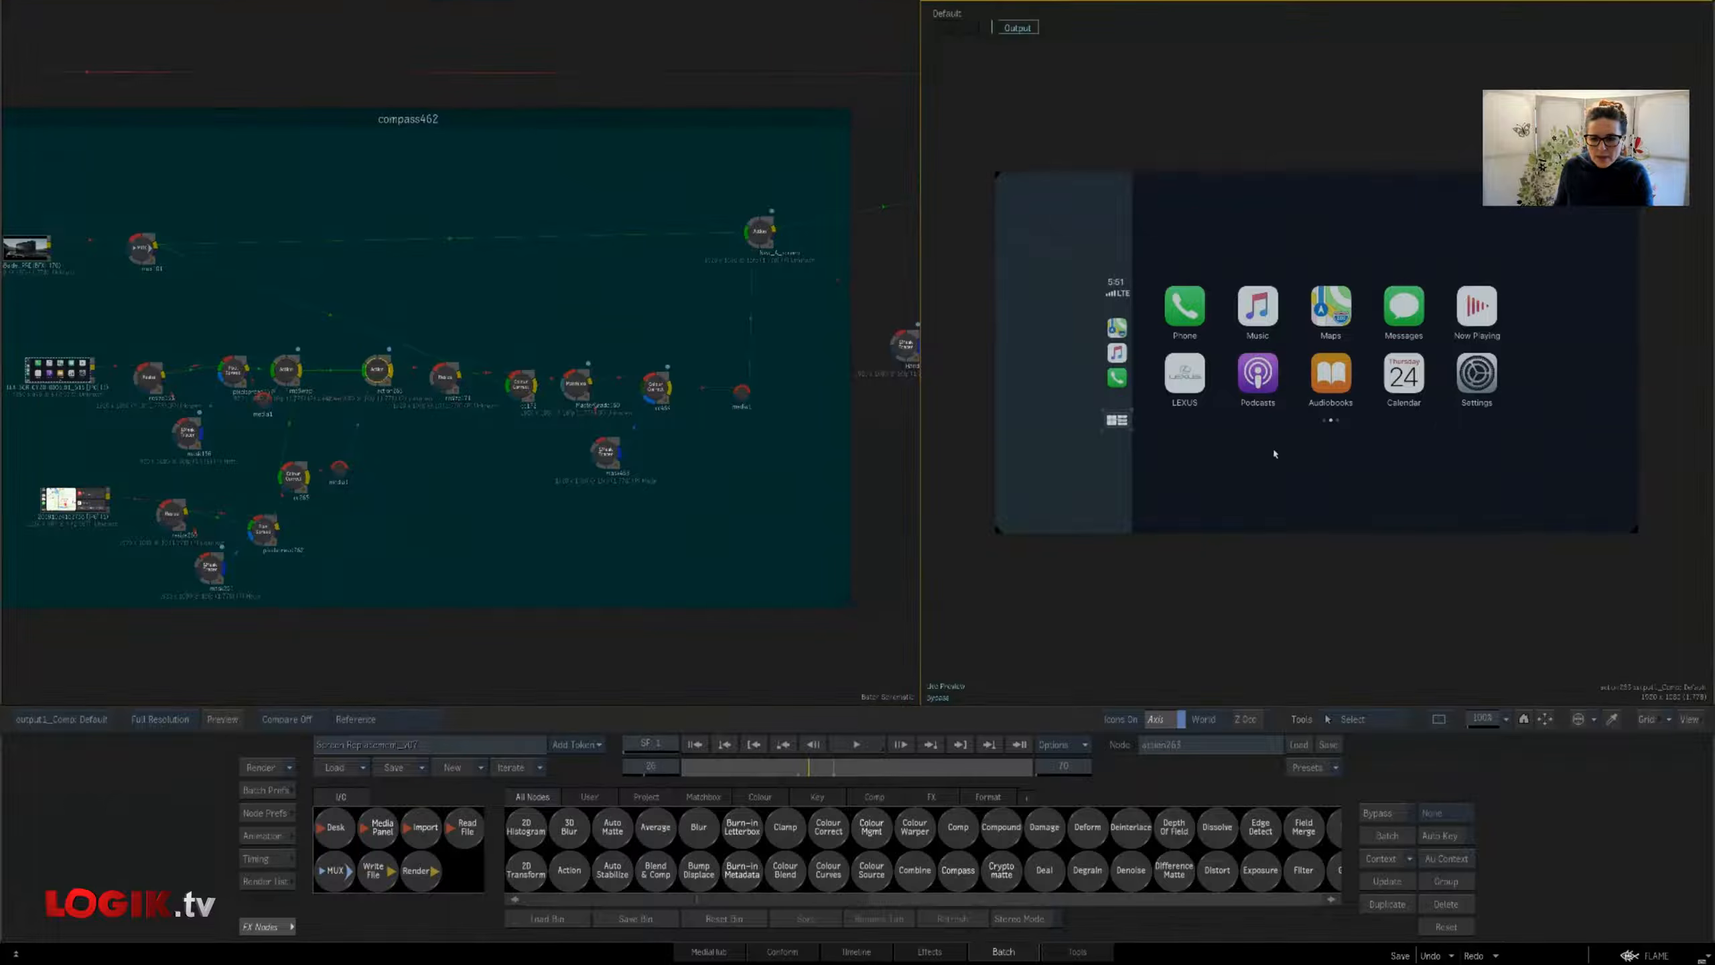
{"action": "left_click", "coordinate": [438, 378]}
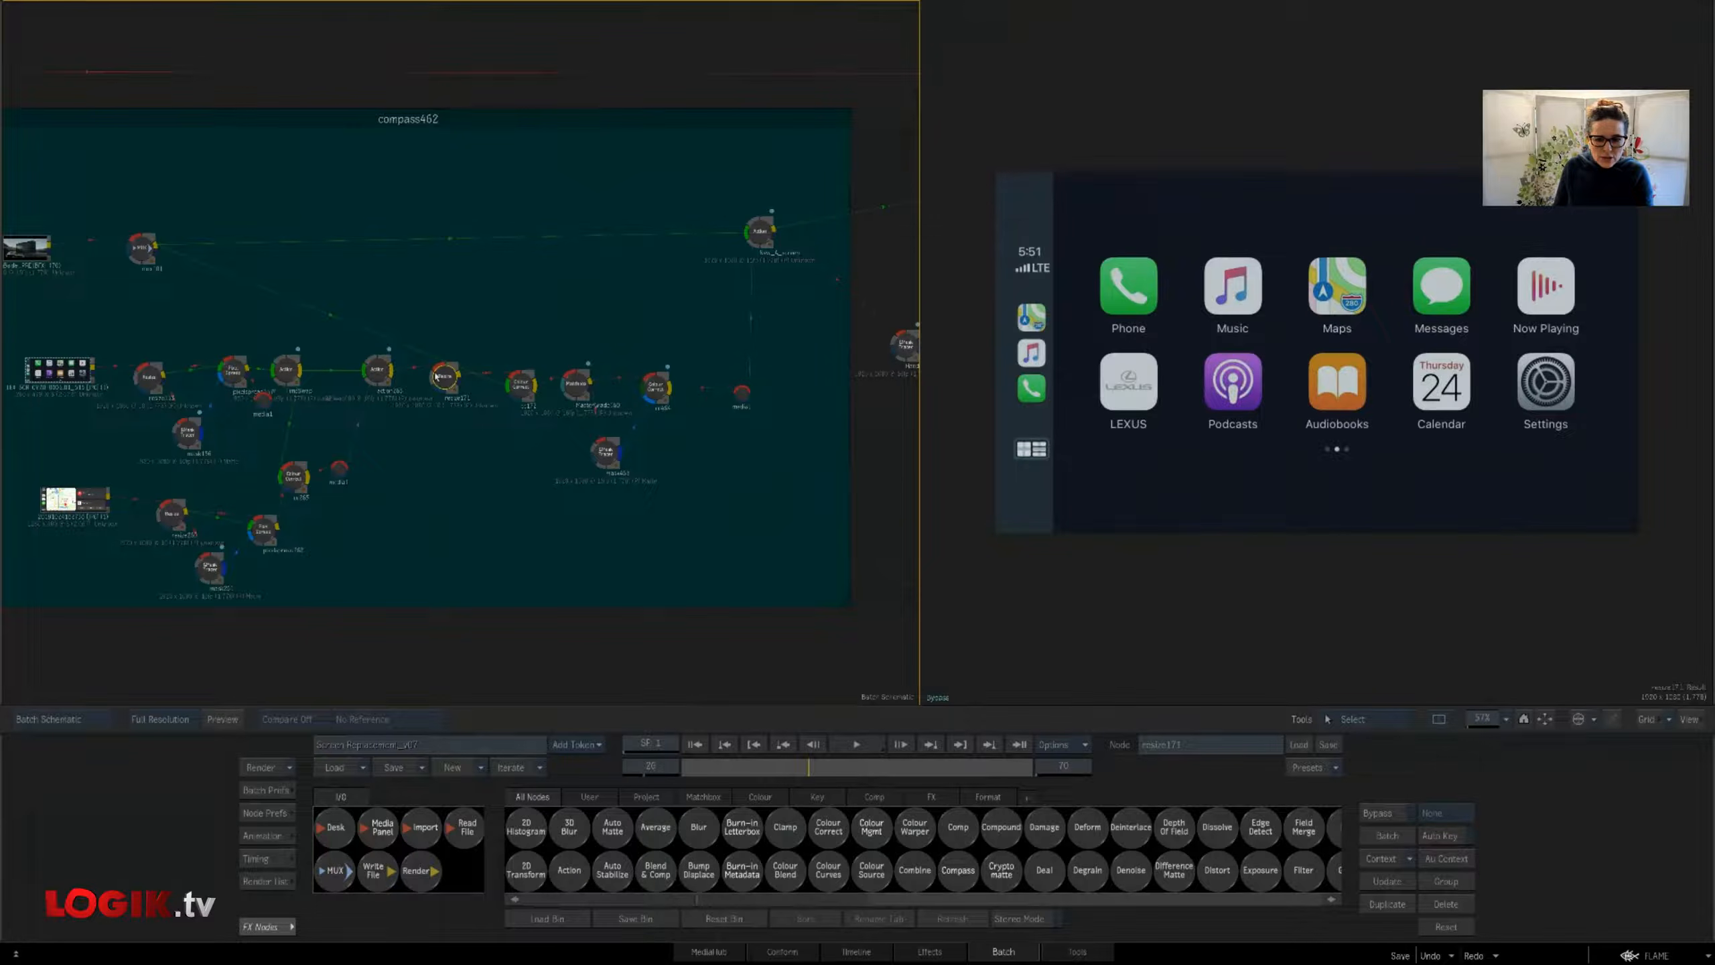
{"action": "left_click", "coordinate": [531, 389]}
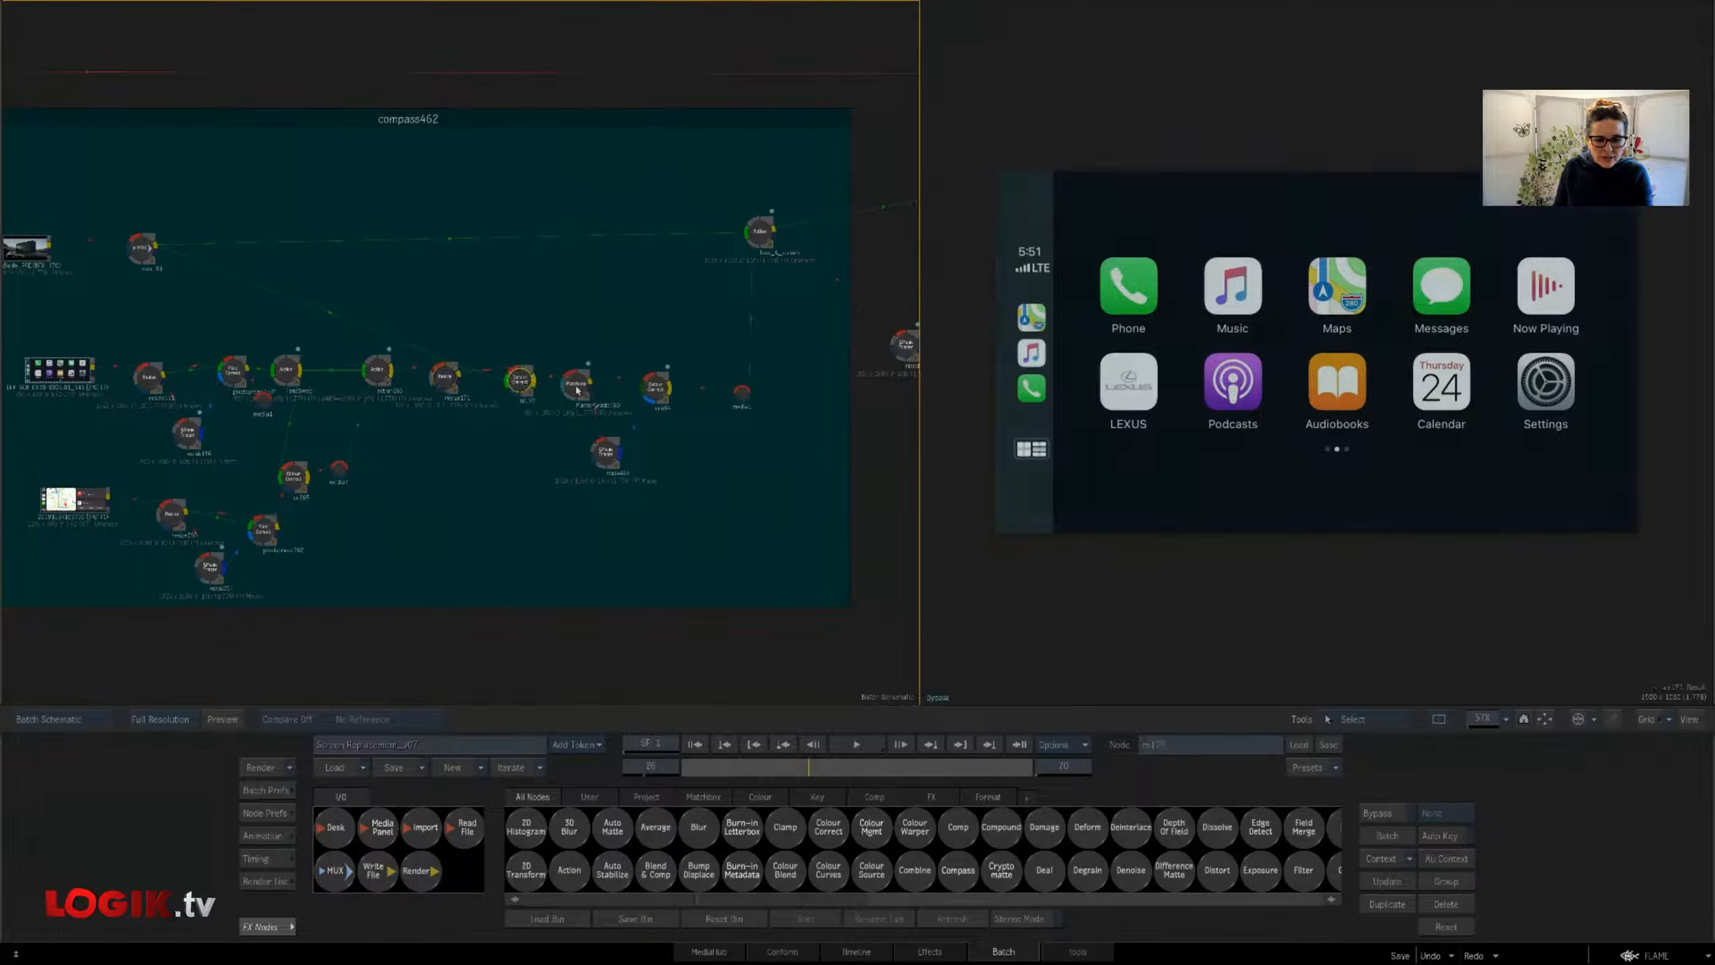
{"action": "left_click", "coordinate": [578, 390]}
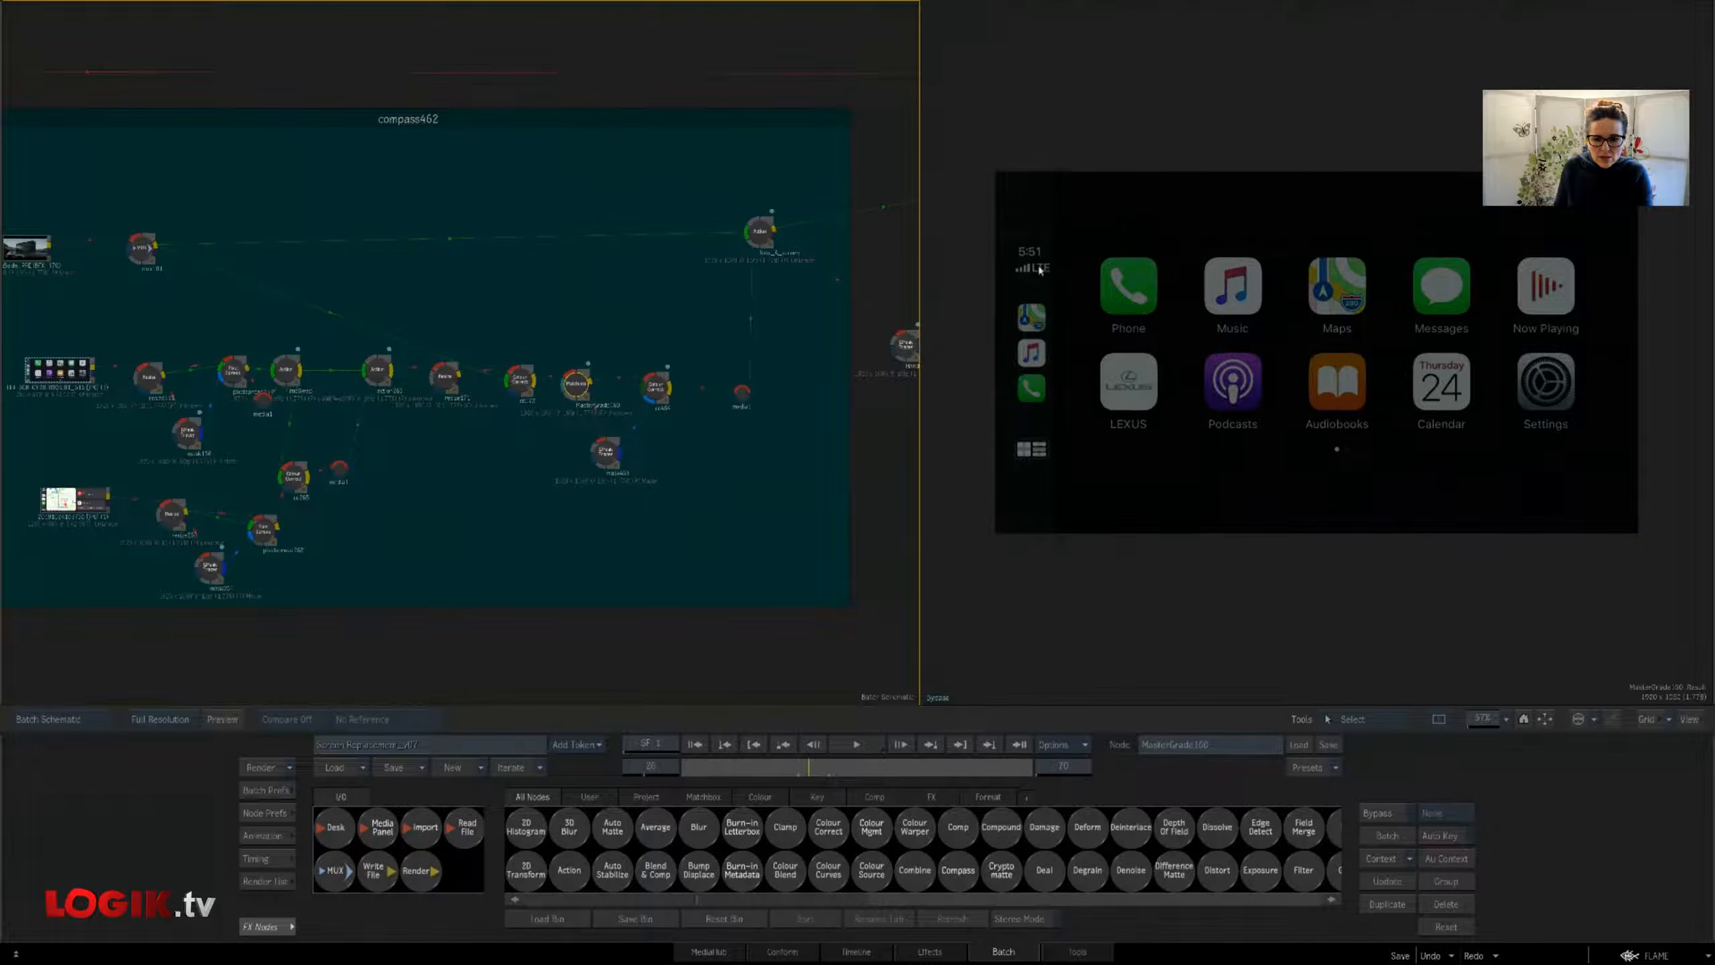
{"action": "left_click", "coordinate": [665, 390]}
View the New_A_screen Action's composite and the hand matte that follows it, then display the final result in Context 2
{"action": "left_click_drag", "start_coordinate": [819, 379], "coordinate": [670, 394]}
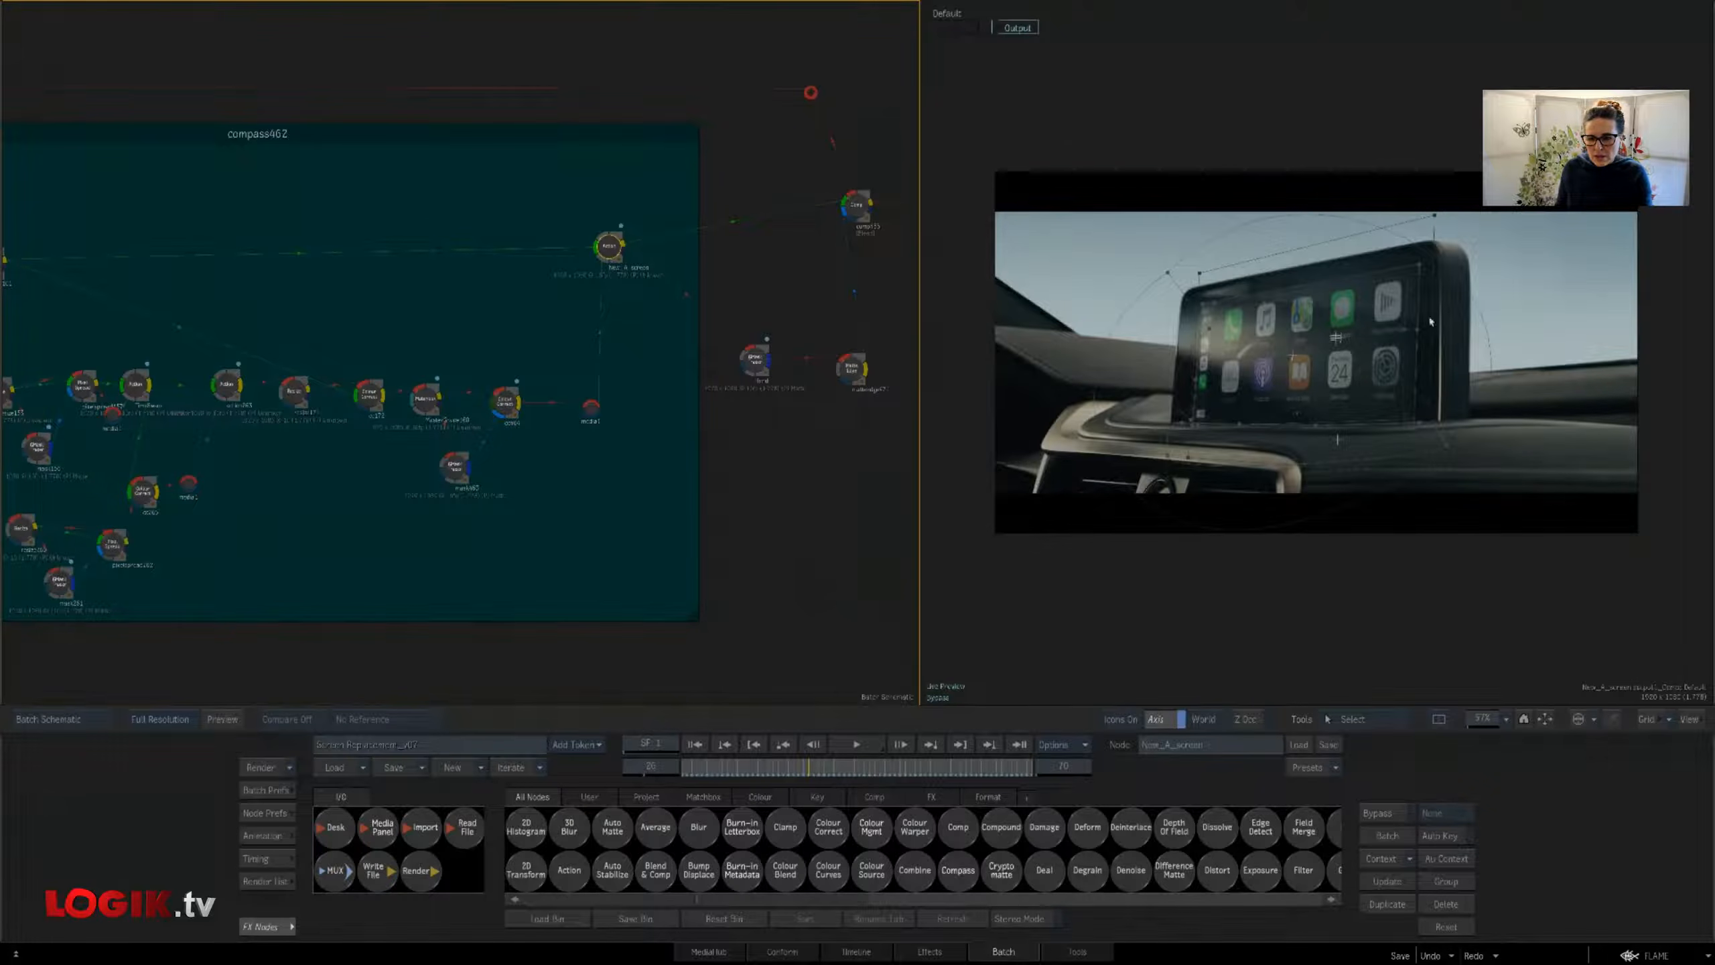
{"action": "left_click_drag", "start_coordinate": [814, 484], "coordinate": [684, 491]}
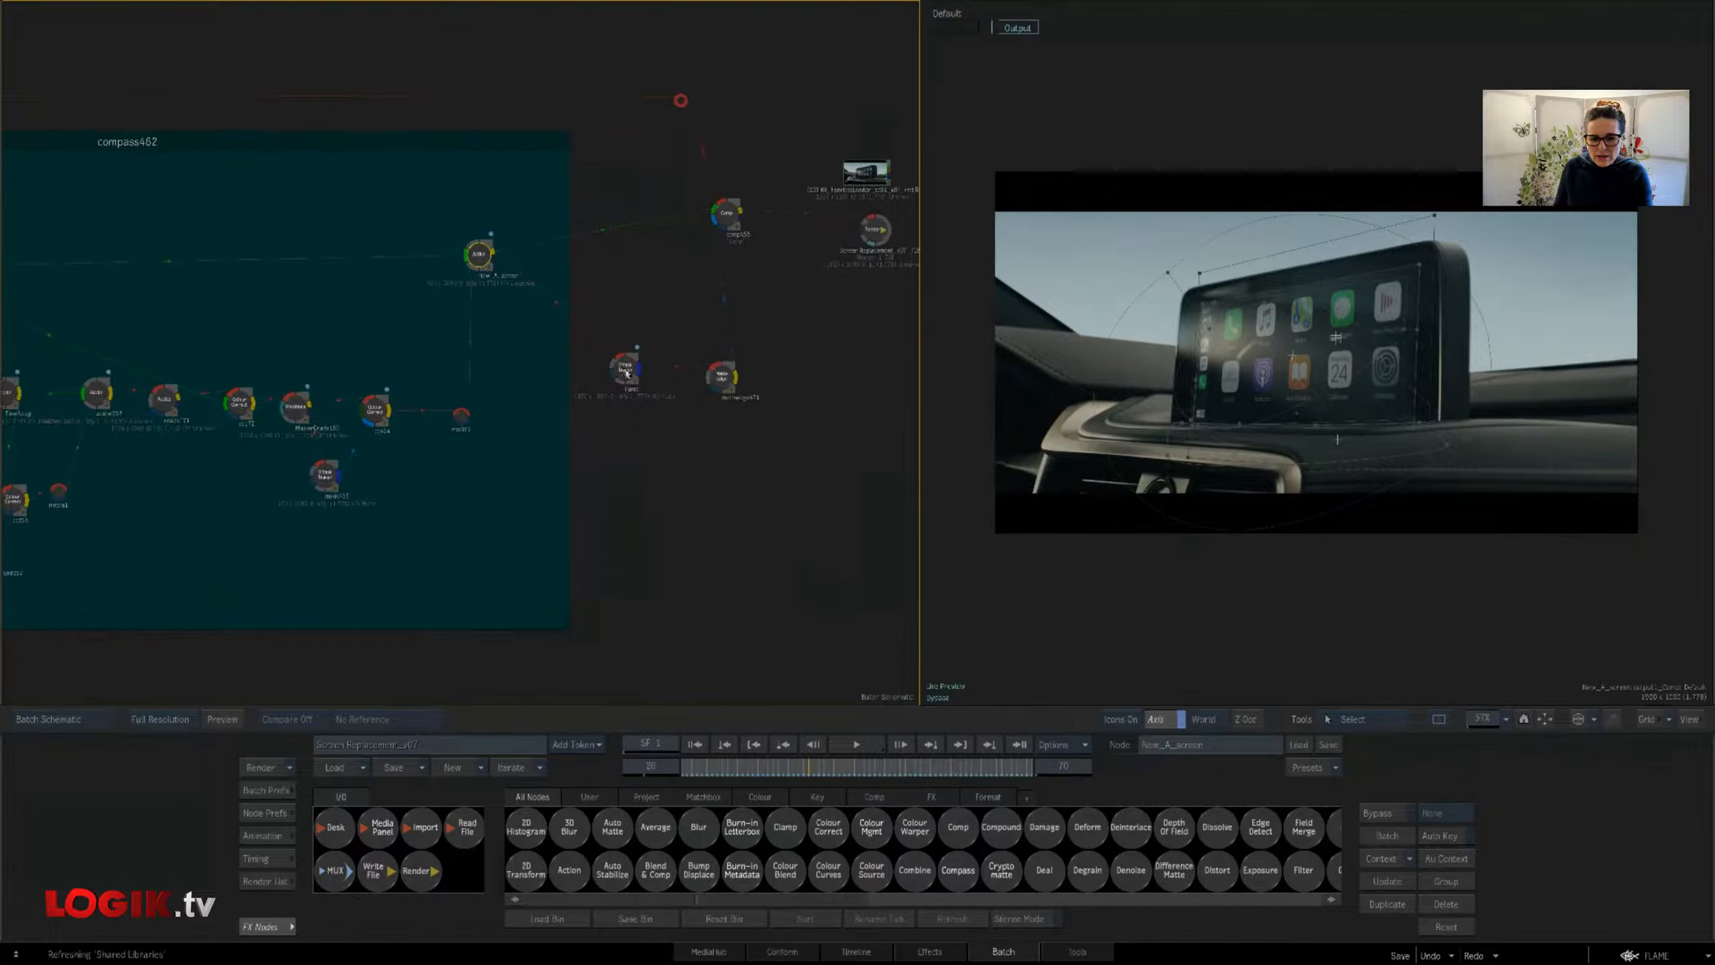
{"action": "left_click", "coordinate": [625, 375]}
{"action": "left_click", "coordinate": [720, 380]}
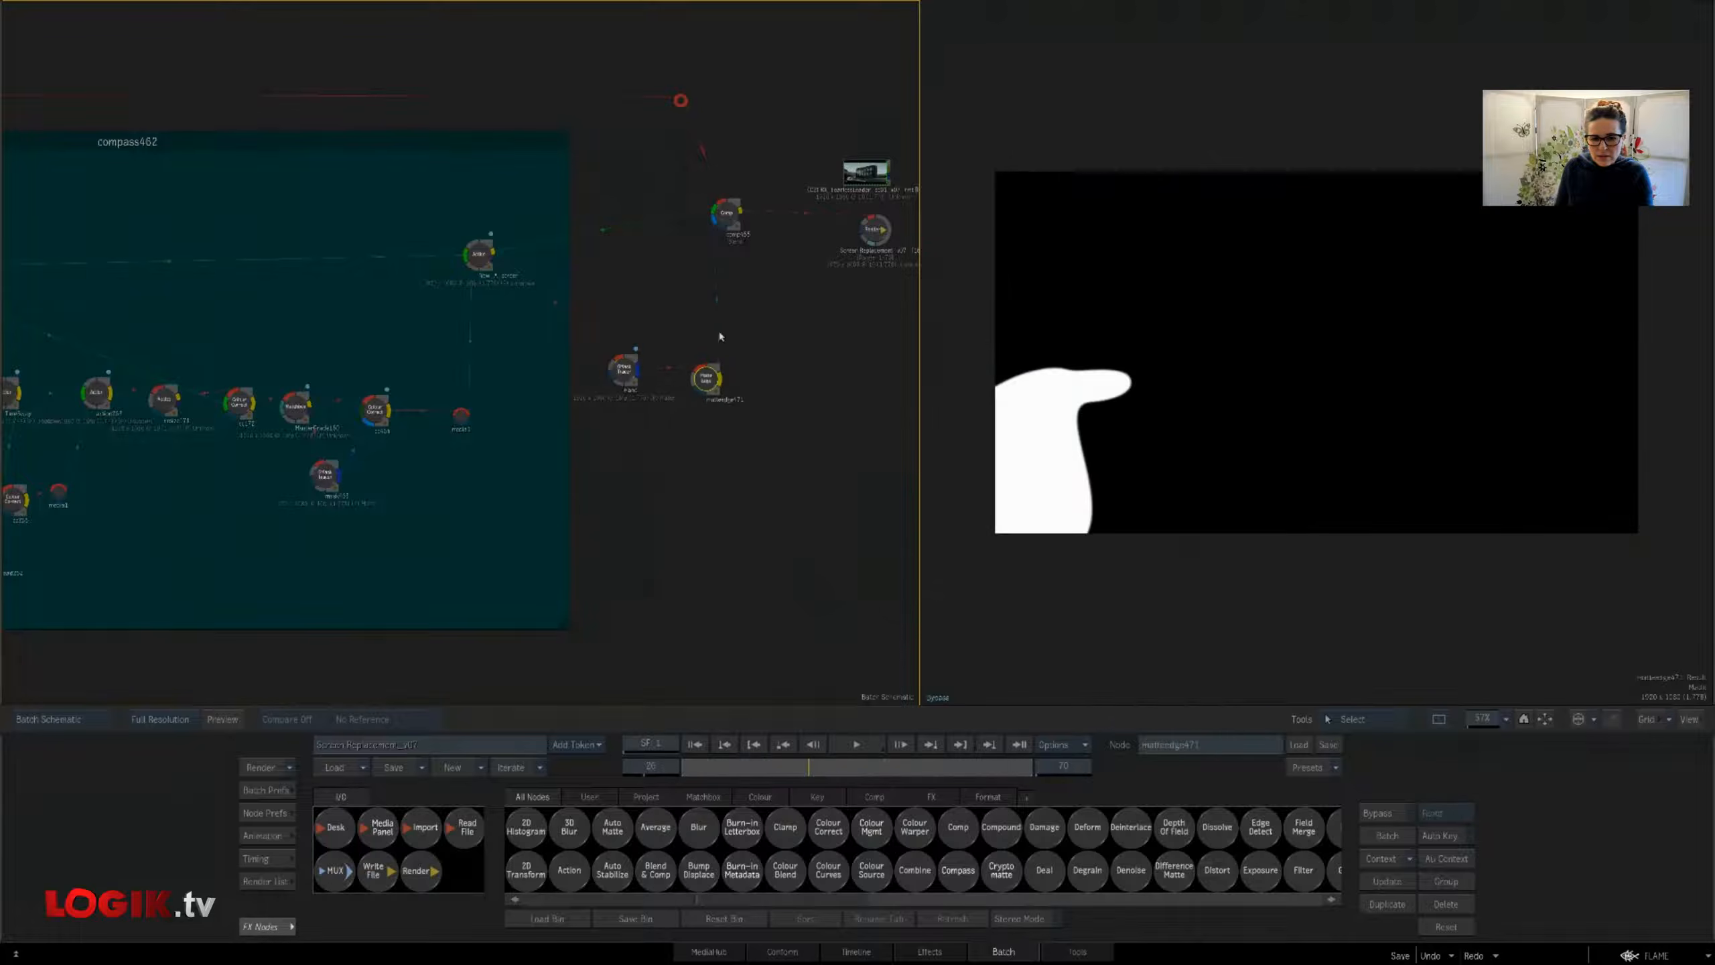
{"action": "key", "text": "2"}
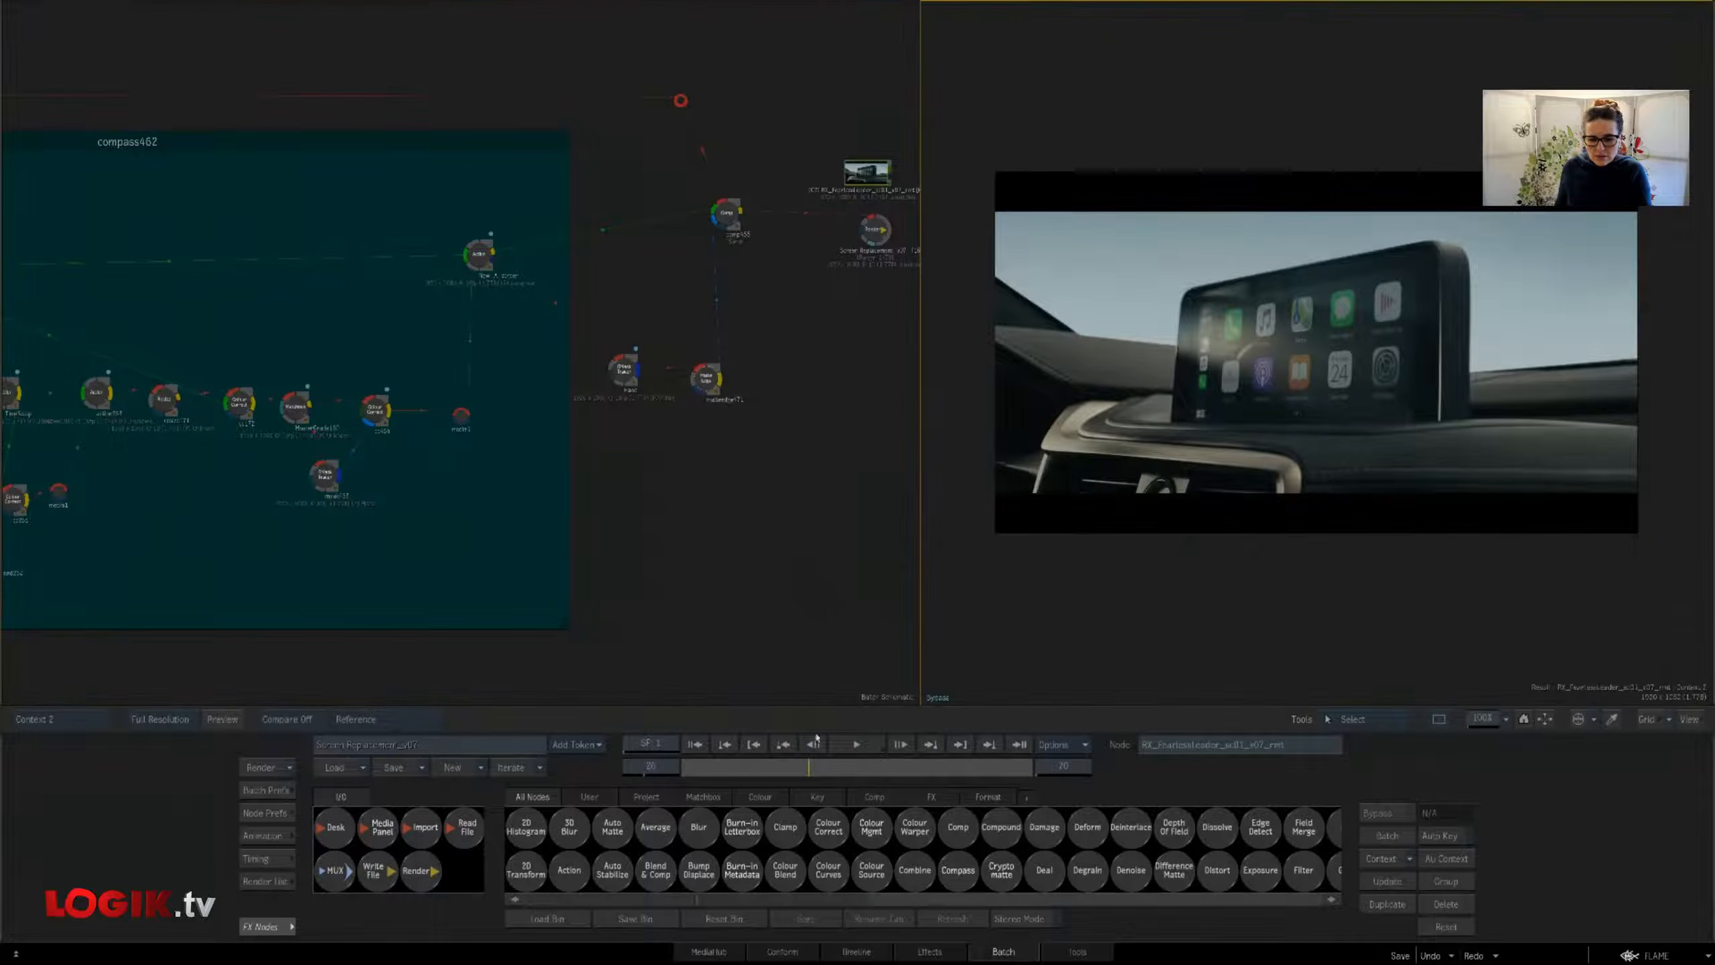
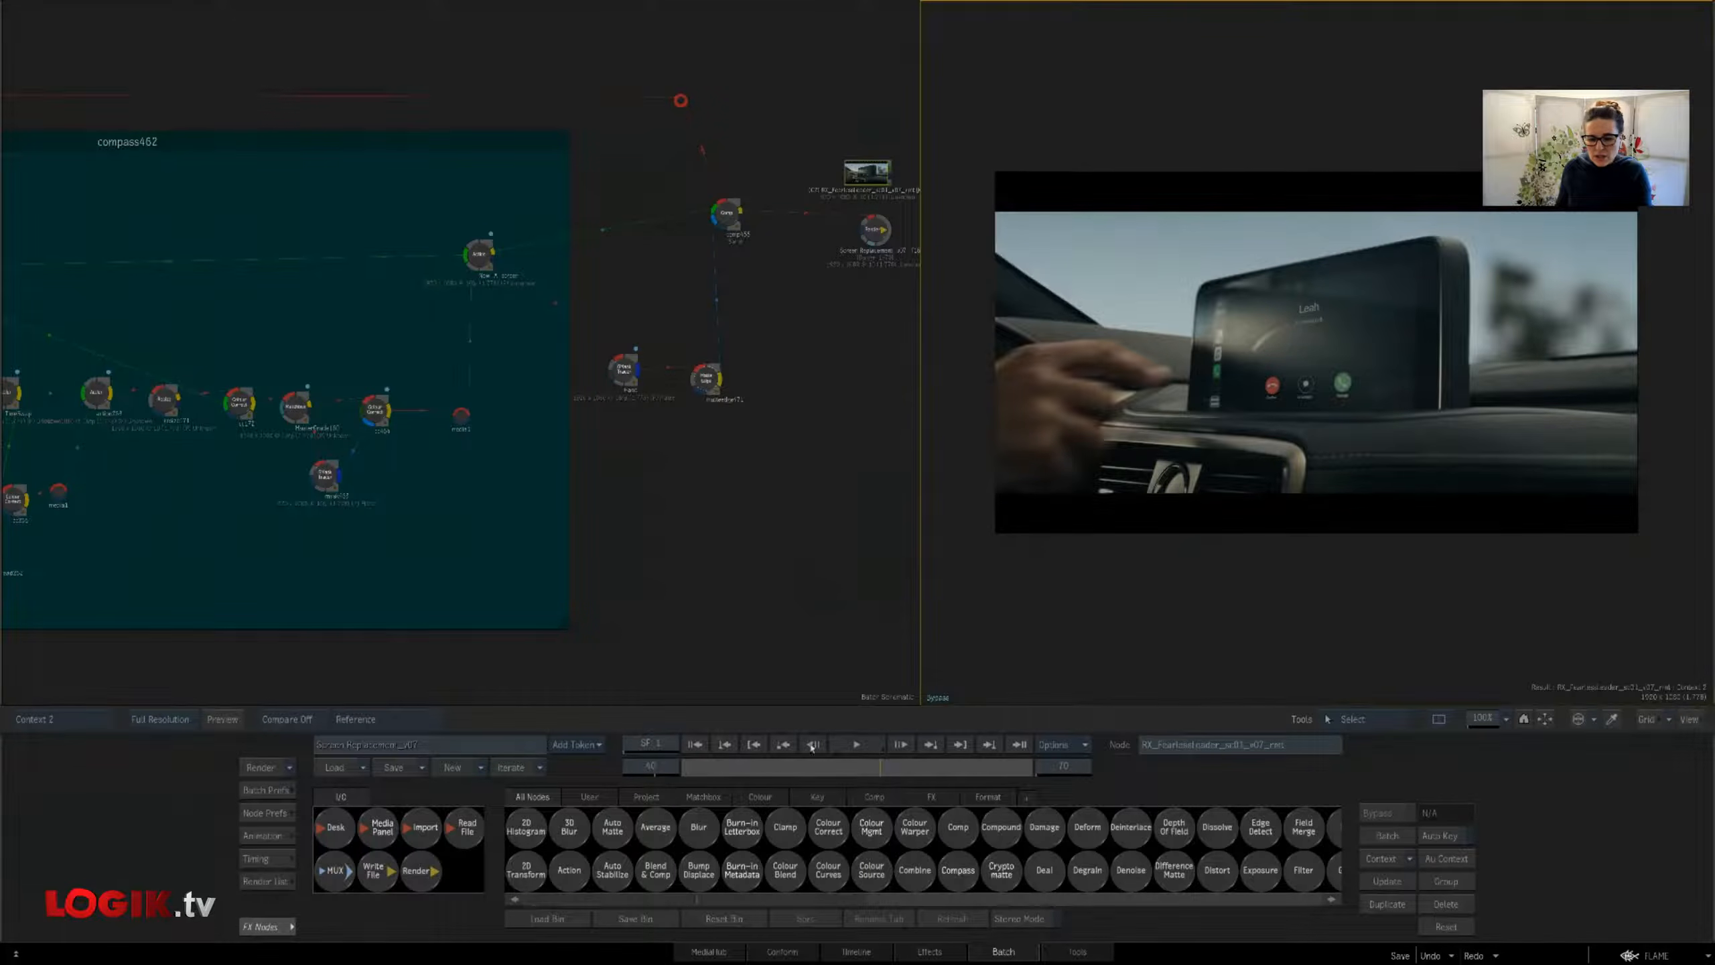
Check the final screen replacement at an earlier frame, then return to the batch schematic and reveal the batch list
{"action": "left_click", "coordinate": [764, 765]}
{"action": "key", "text": "1"}
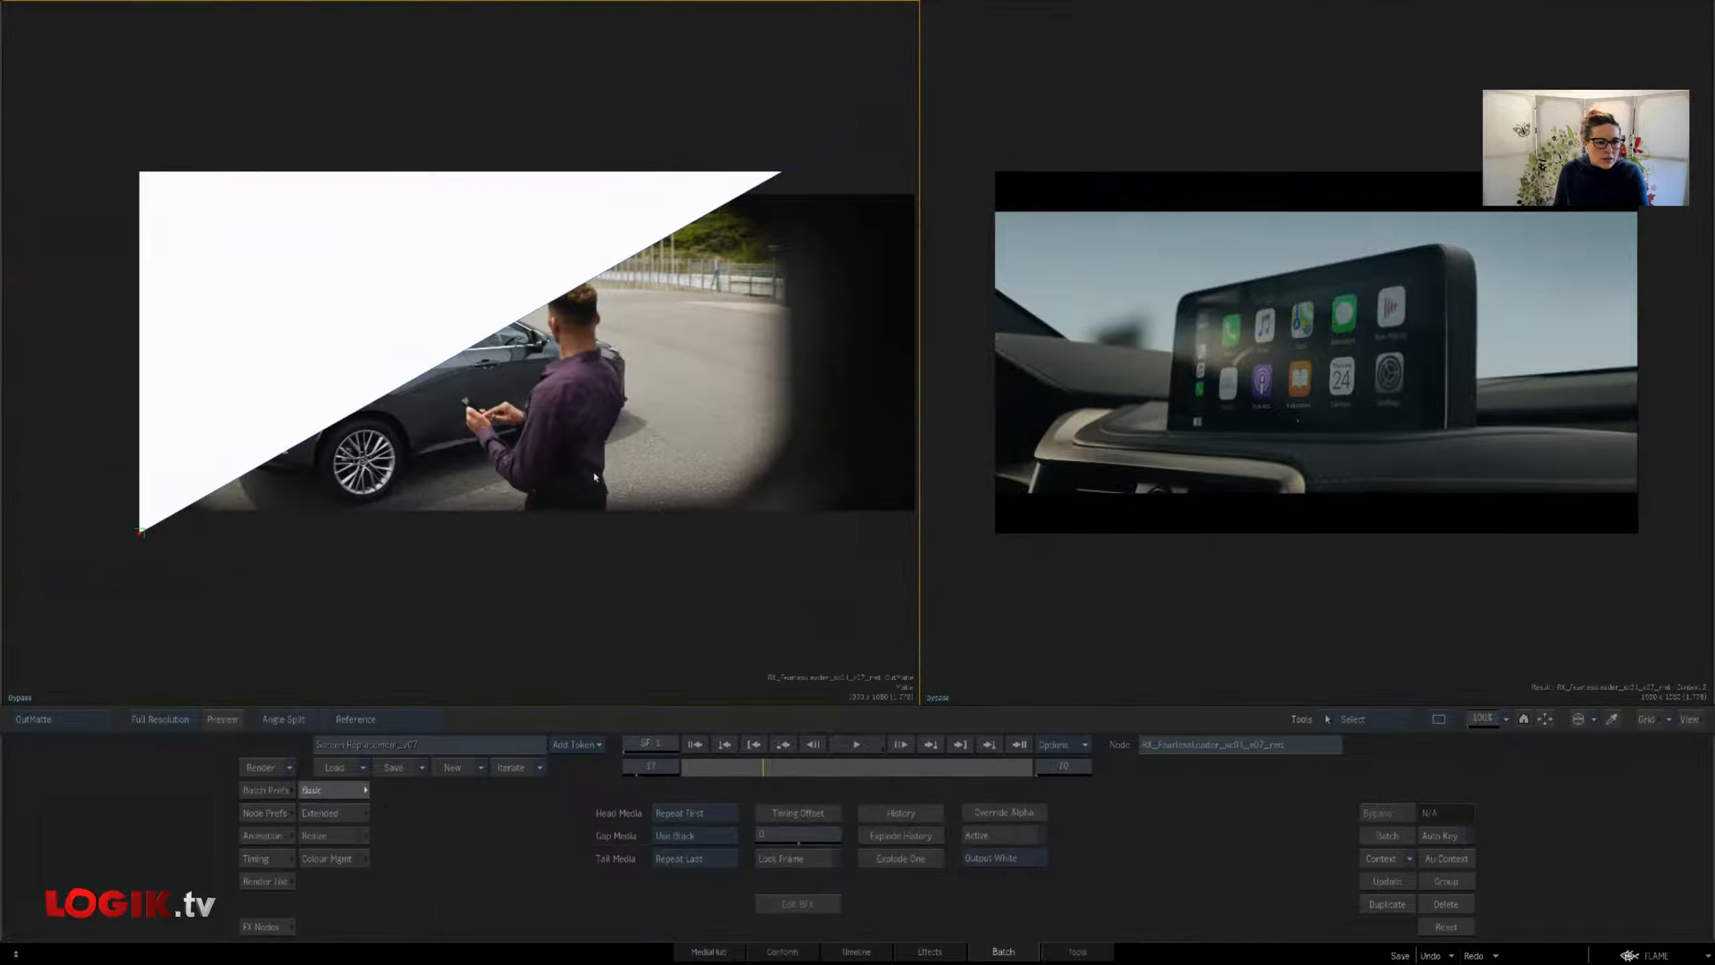
{"action": "key", "text": "Escape"}
{"action": "mouse_move", "coordinate": [1, 459]}
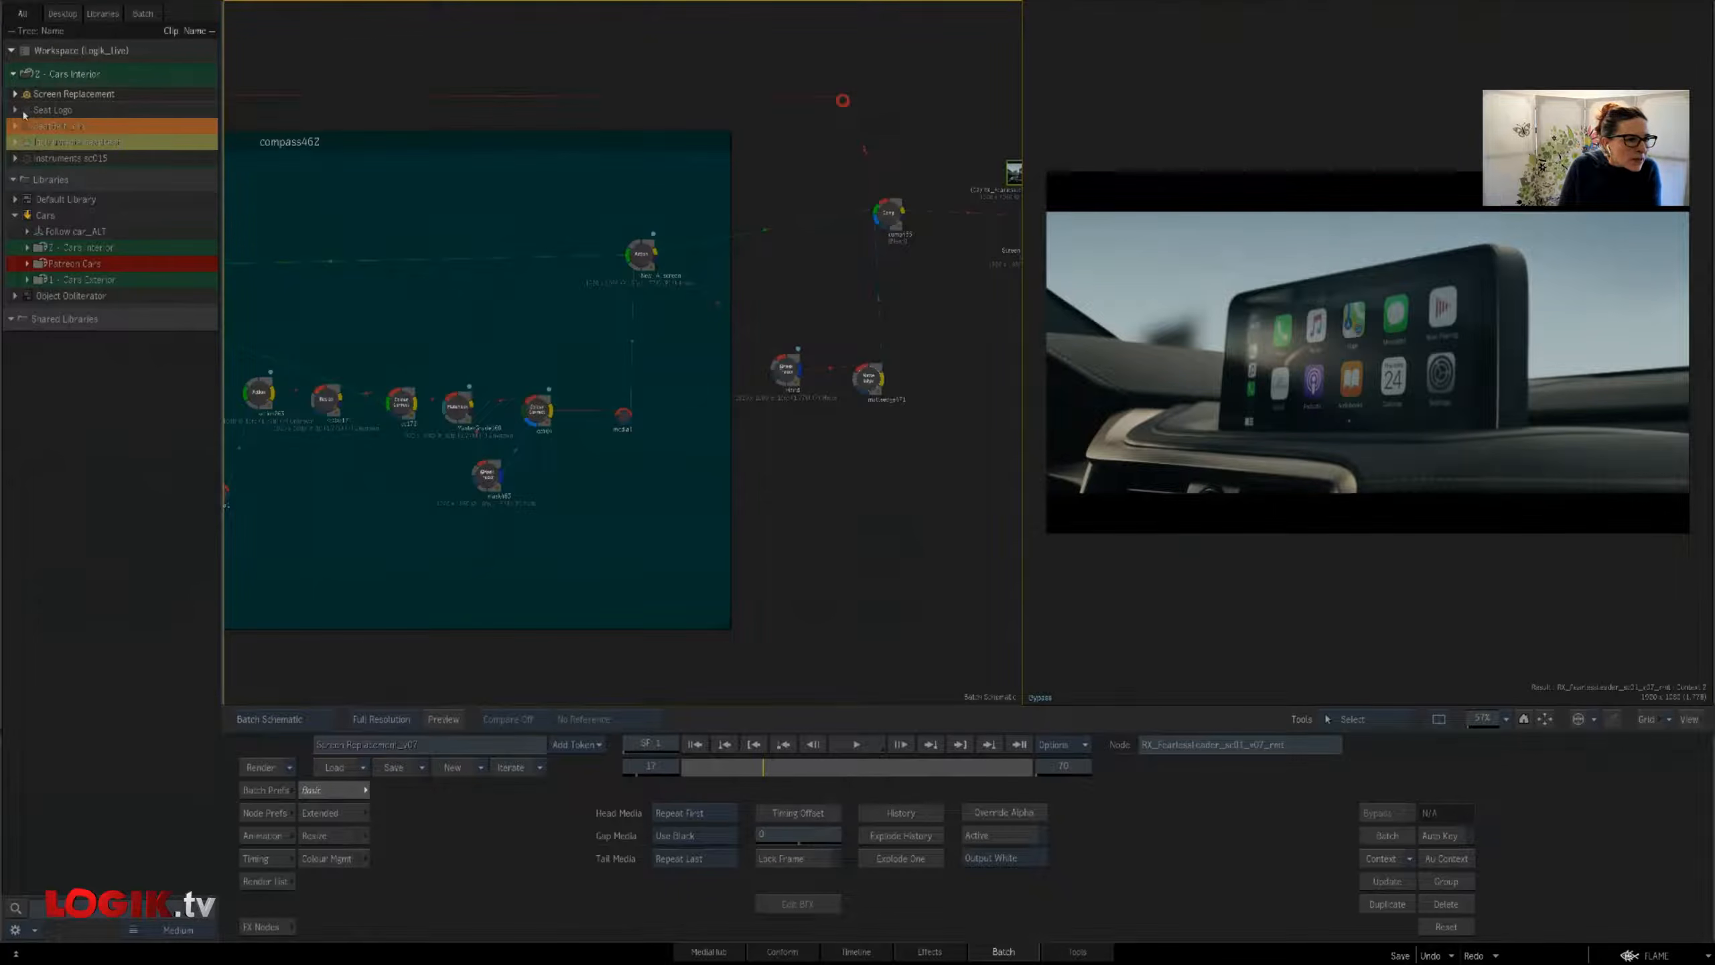
Open the Seat Logo batch and view its original plate in Context 1 and final result in Context 2
{"action": "double_click", "coordinate": [69, 131]}
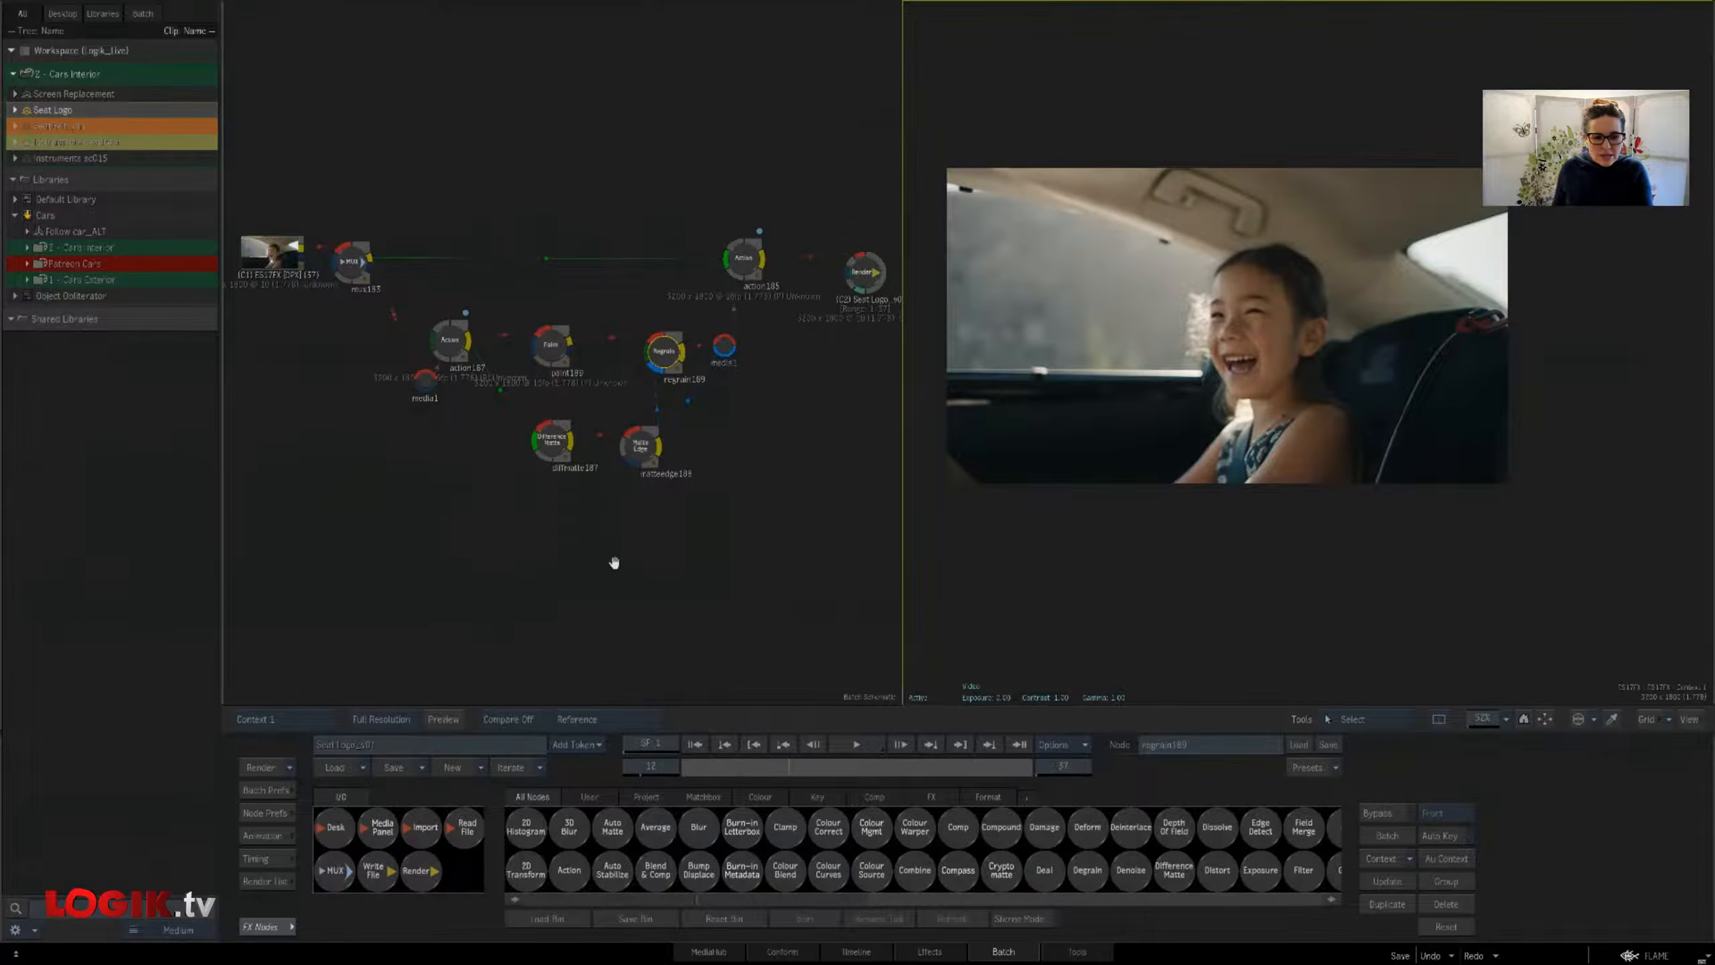
{"action": "left_click", "coordinate": [1391, 530]}
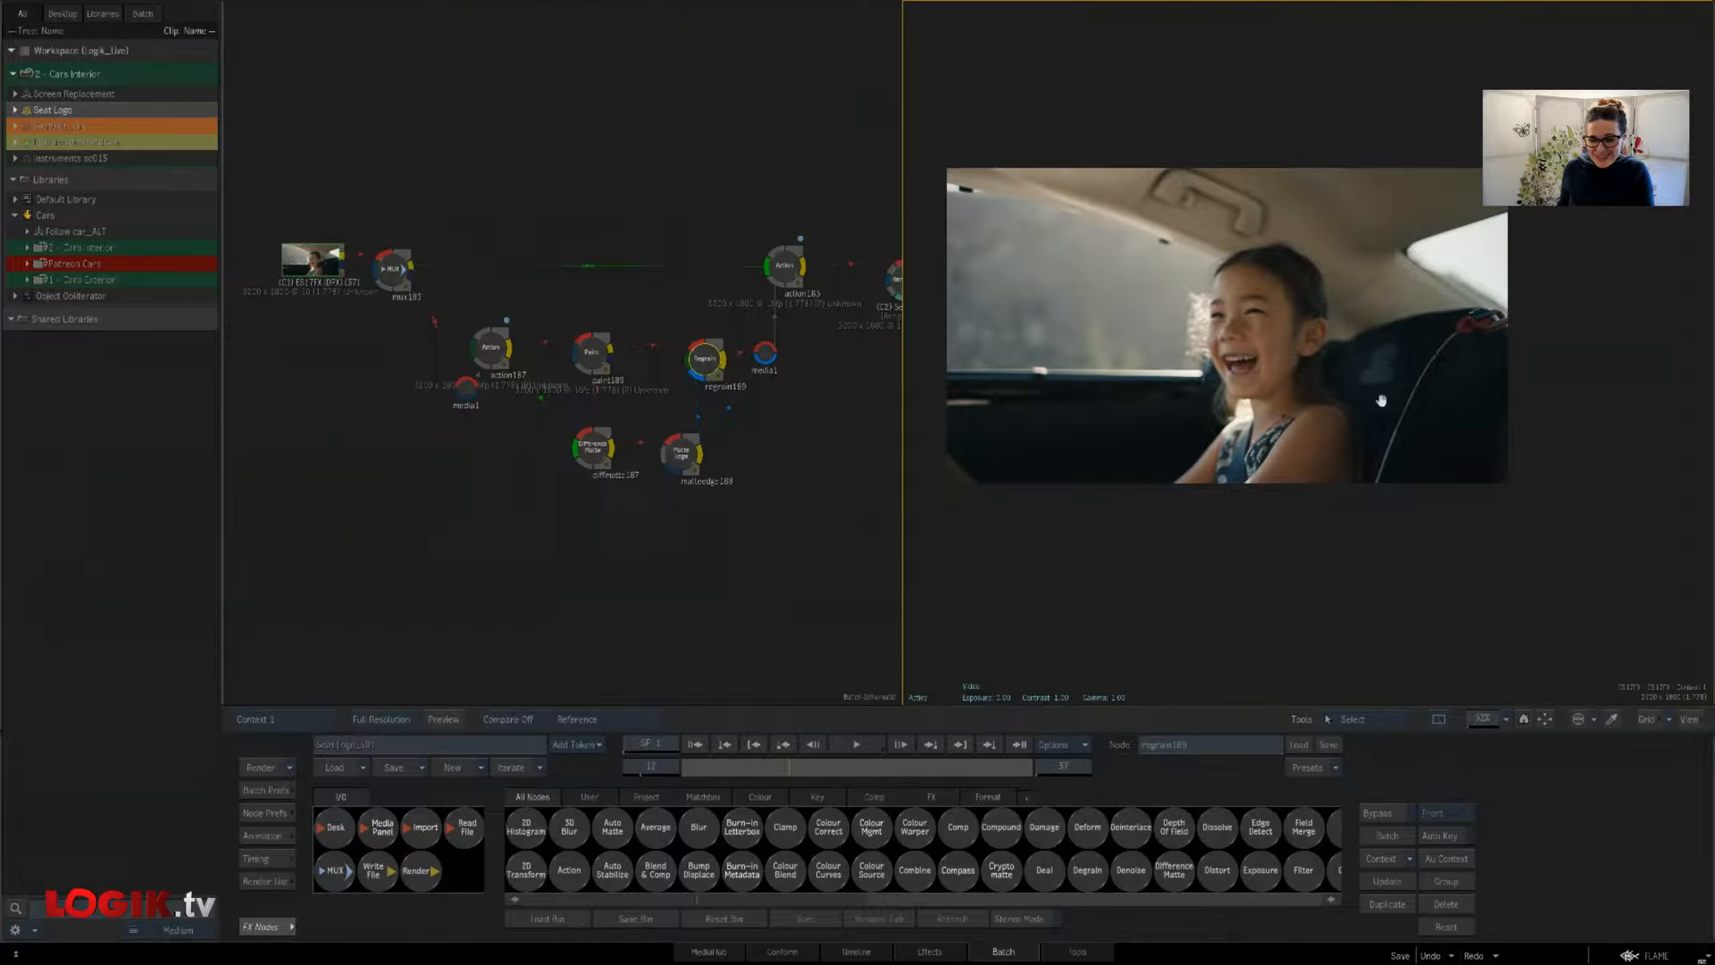
{"action": "key", "text": "2"}
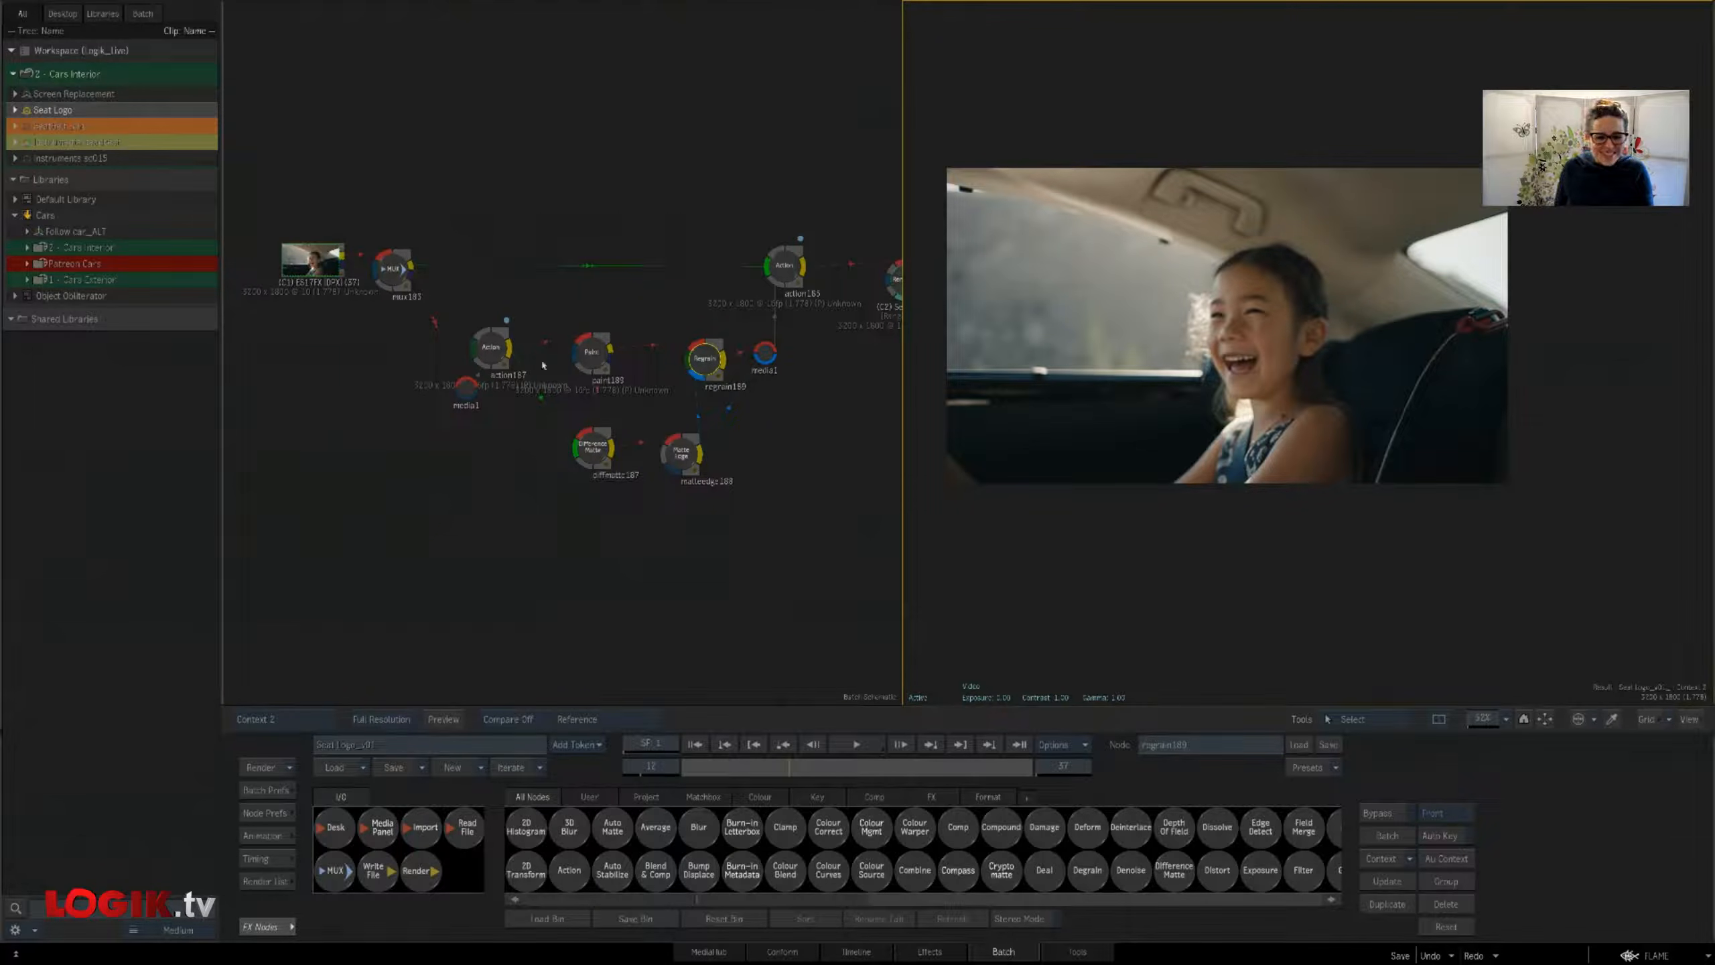
Step through the seat logo removal from the first frame, following the stabilising Action, Paint and final Action outputs
{"action": "left_click", "coordinate": [491, 349]}
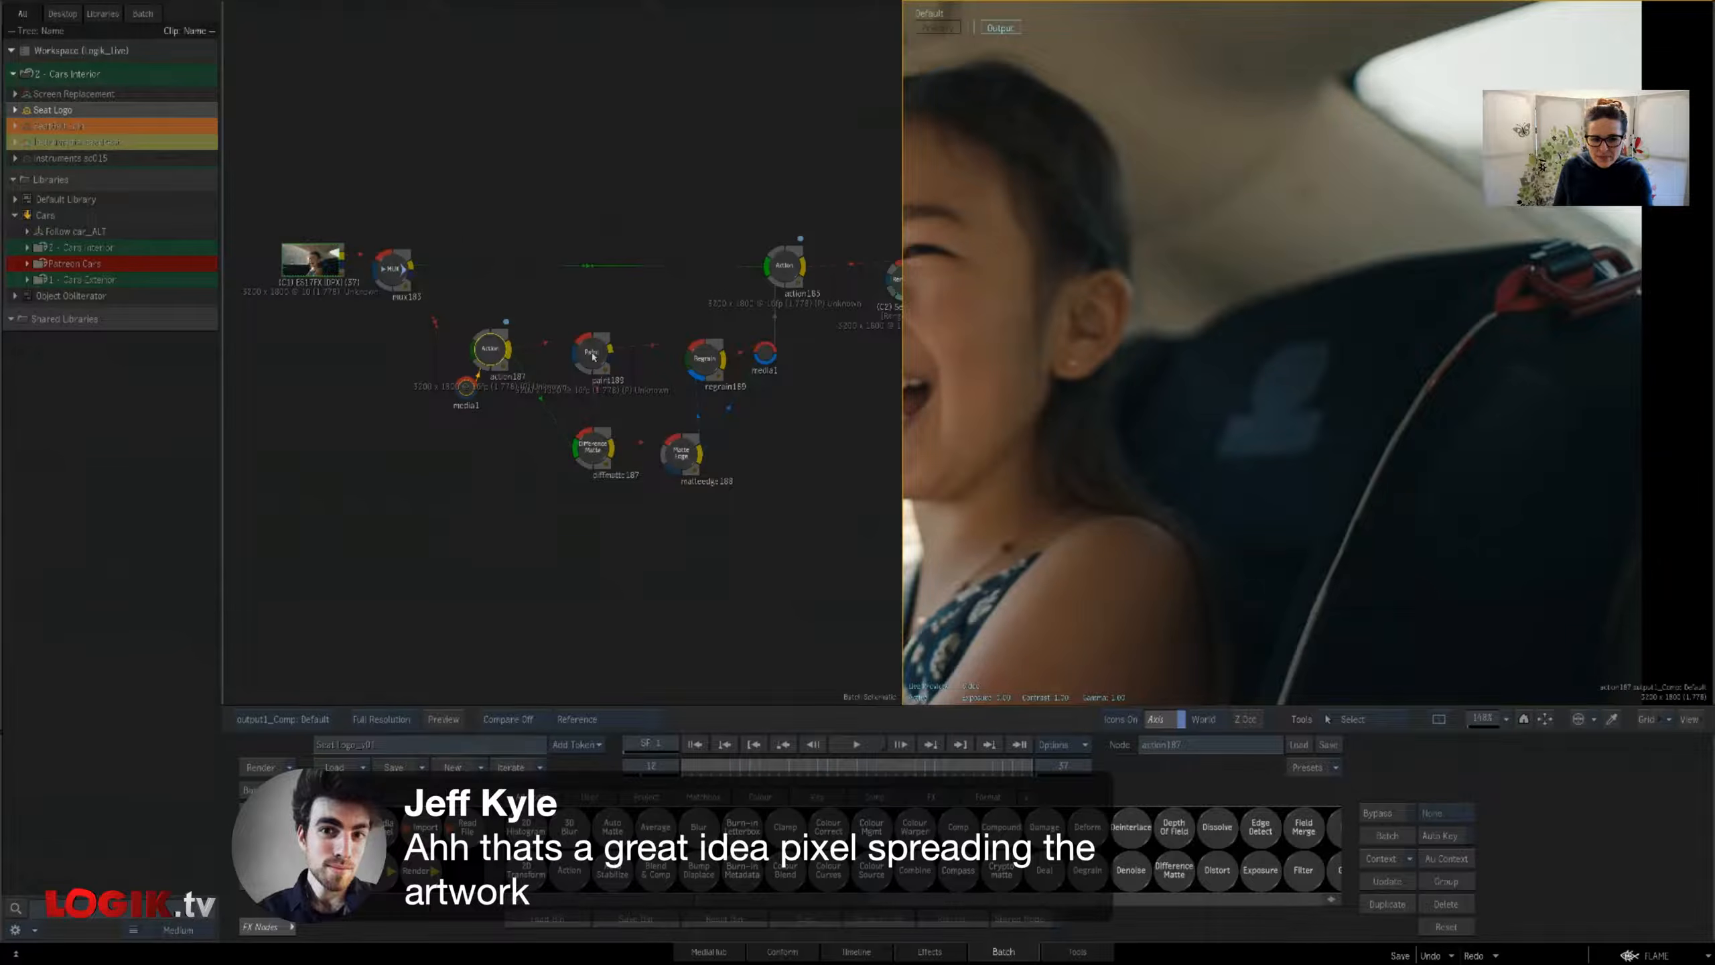
{"action": "left_click_drag", "start_coordinate": [908, 787], "coordinate": [680, 768]}
{"action": "left_click", "coordinate": [592, 352]}
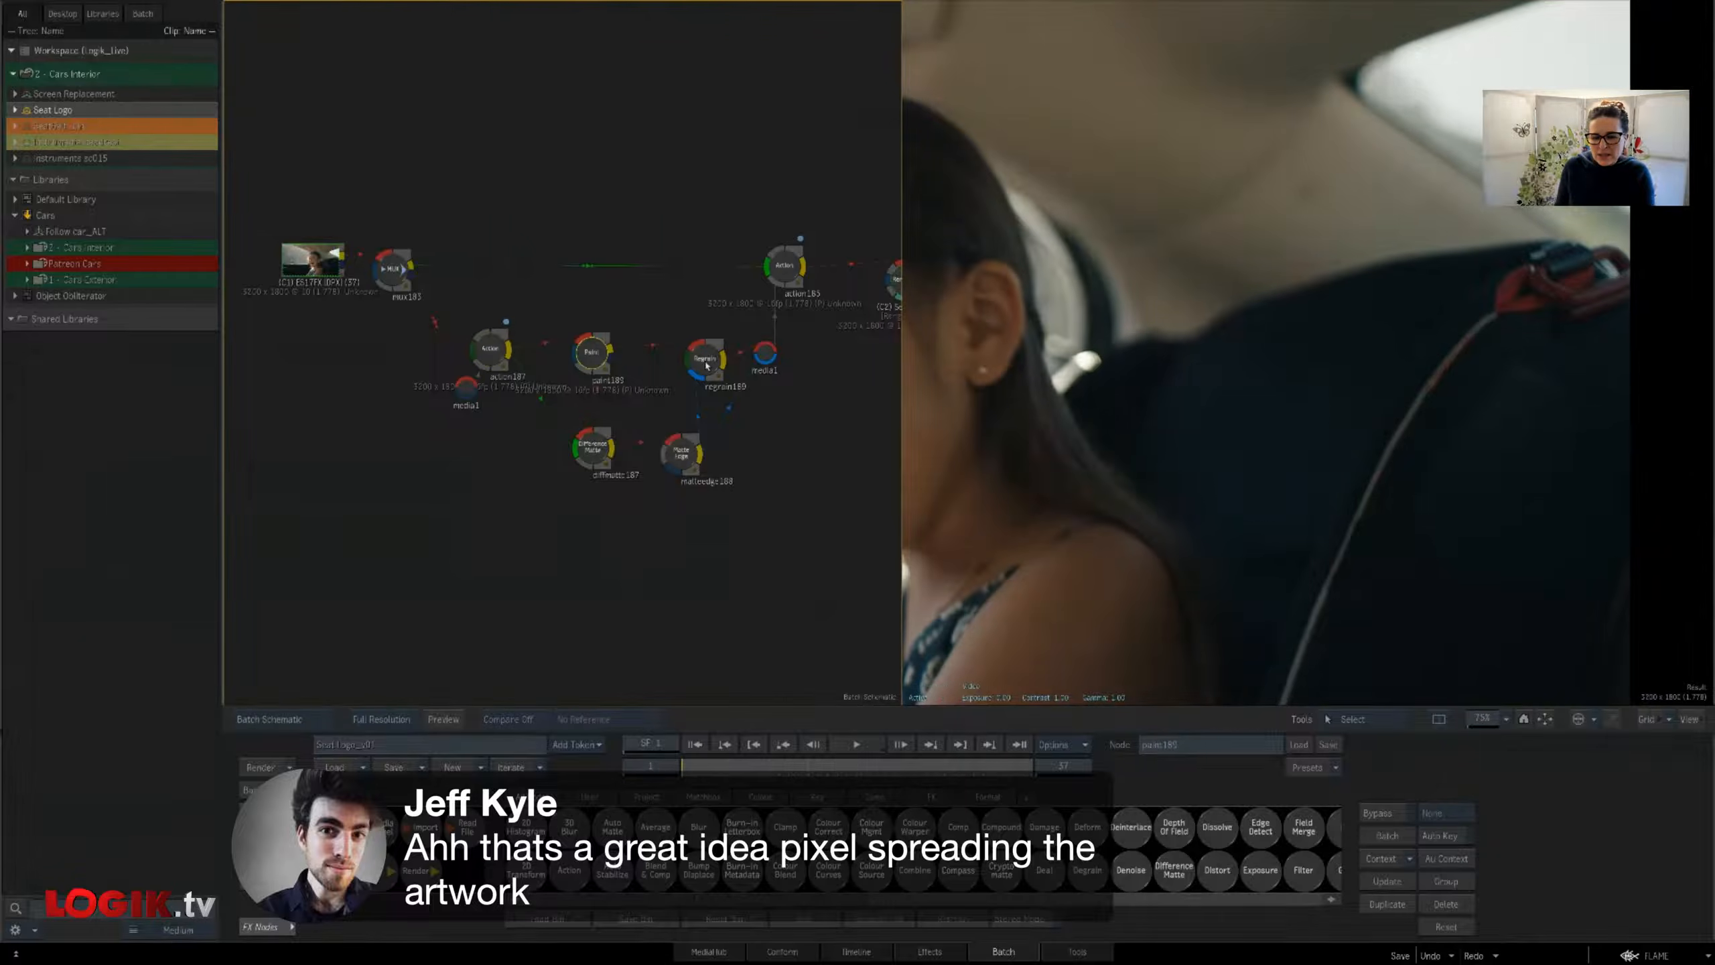
{"action": "left_click", "coordinate": [703, 364]}
{"action": "left_click_drag", "start_coordinate": [596, 352], "coordinate": [586, 358]}
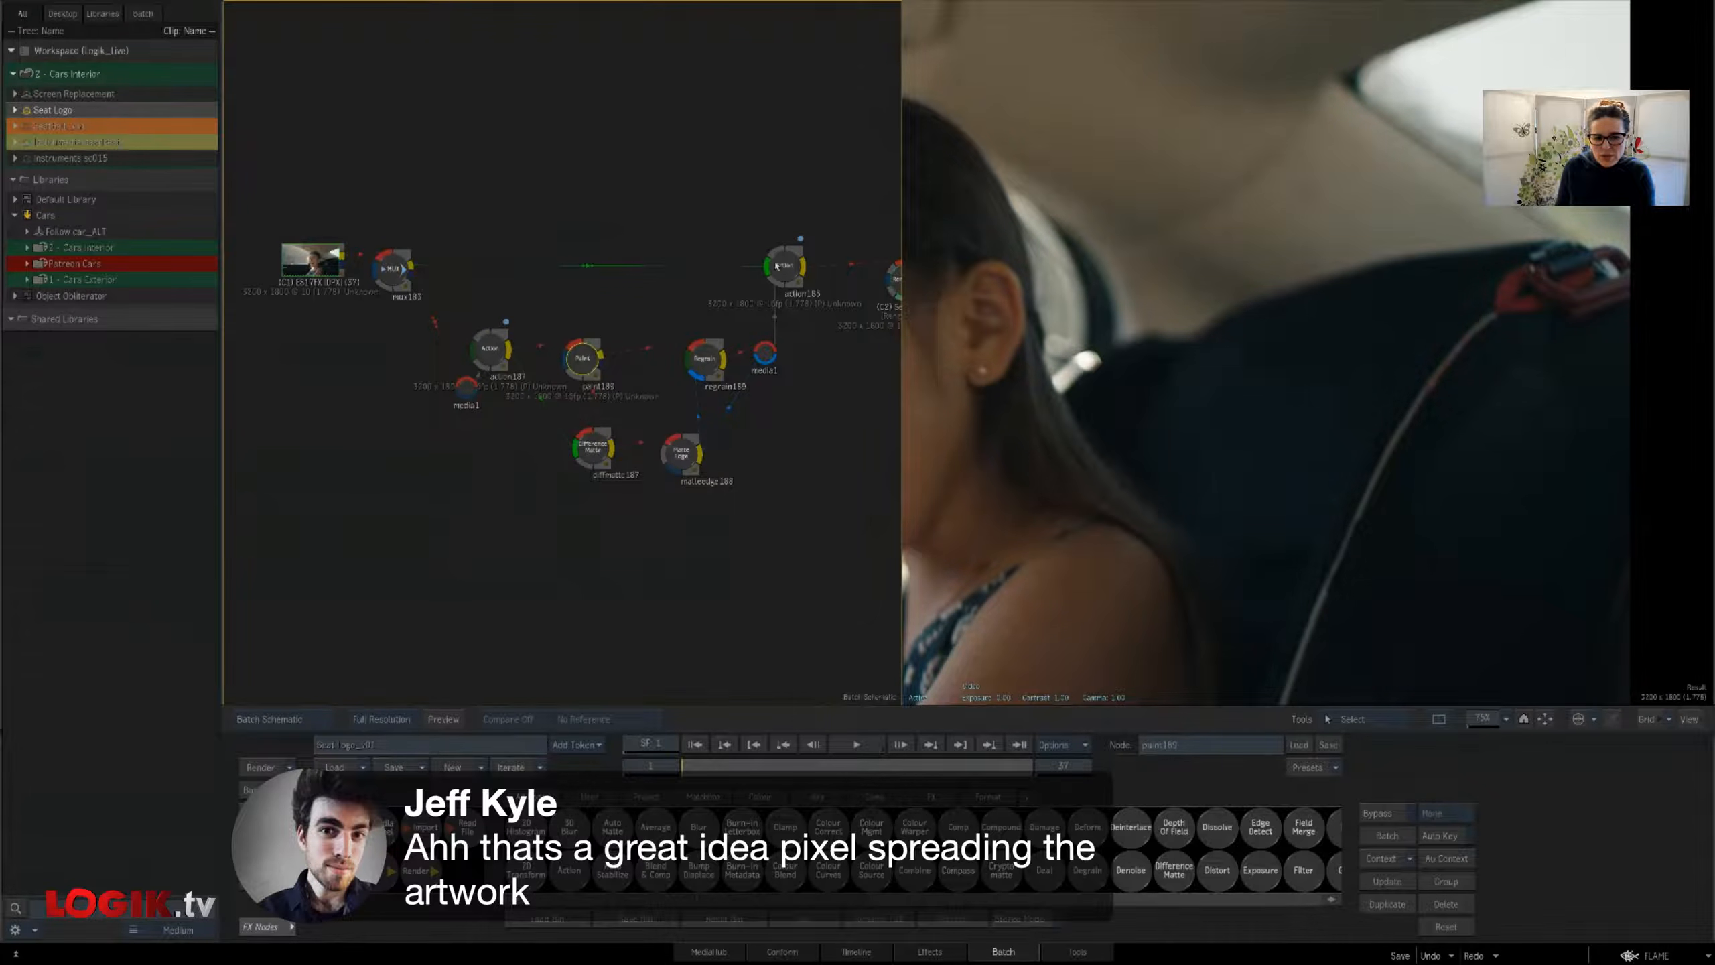
{"action": "left_click", "coordinate": [784, 265]}
Compare the seat logo area between the Context 1 original and the Context 2 result
{"action": "left_click_drag", "start_coordinate": [1406, 504], "coordinate": [694, 379]}
{"action": "key", "text": "1"}
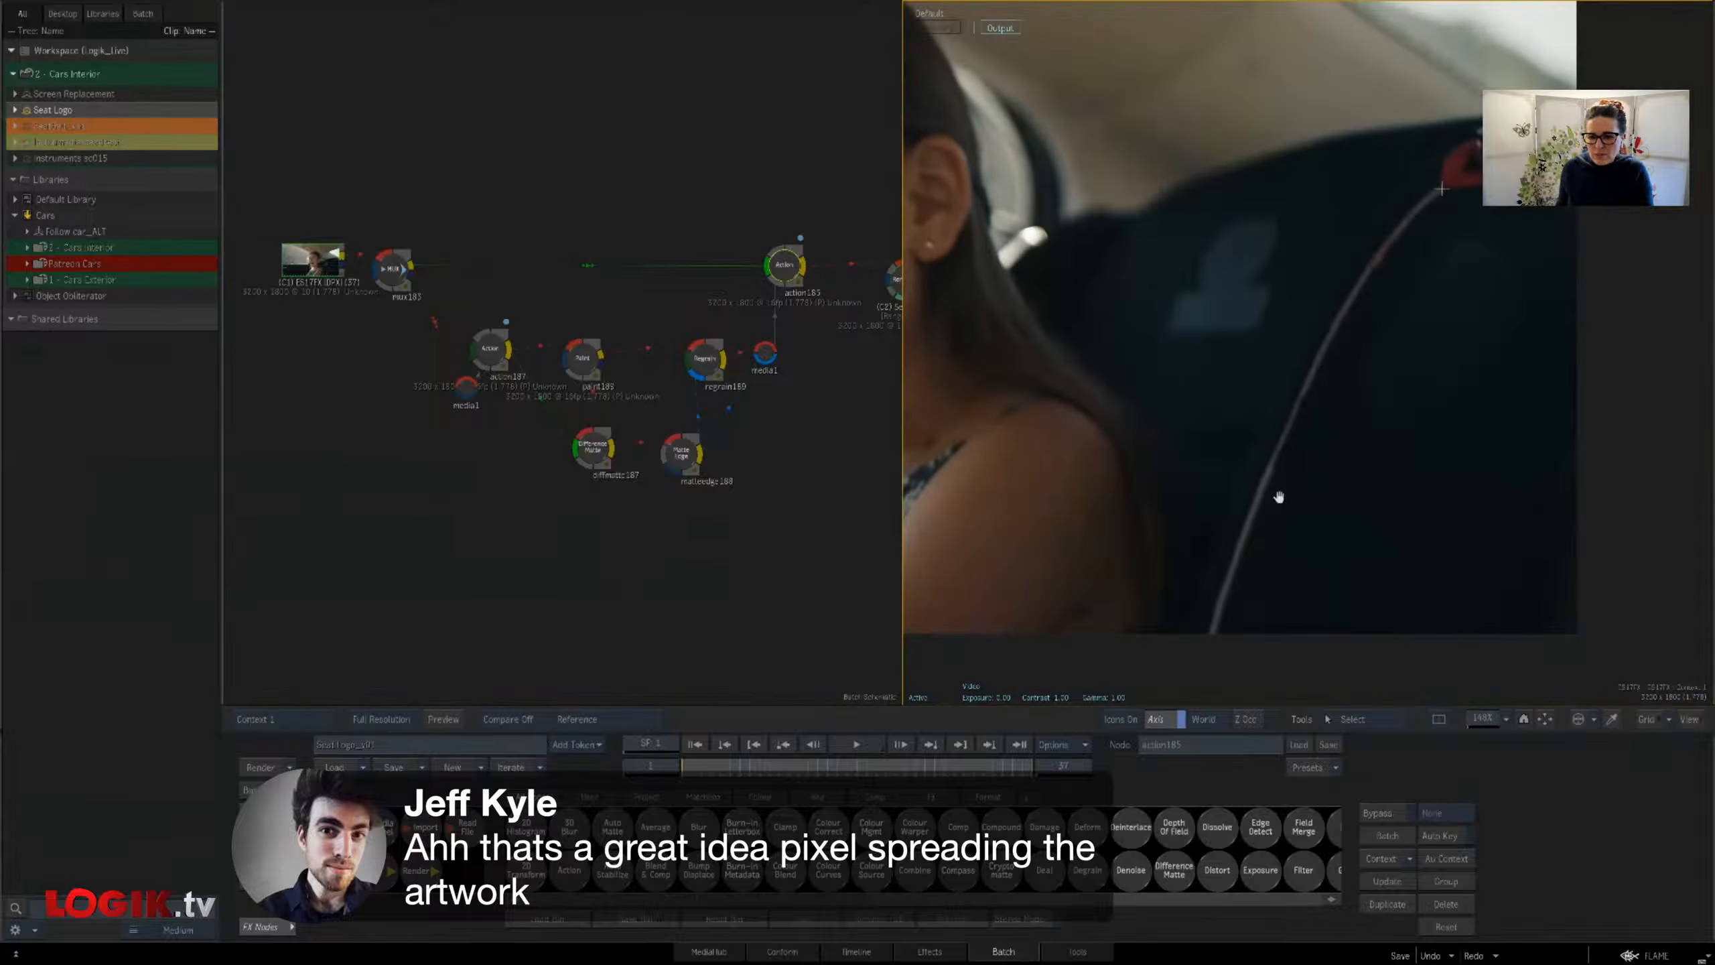
{"action": "key", "text": "2"}
{"action": "key", "text": "1"}
{"action": "key", "text": "2"}
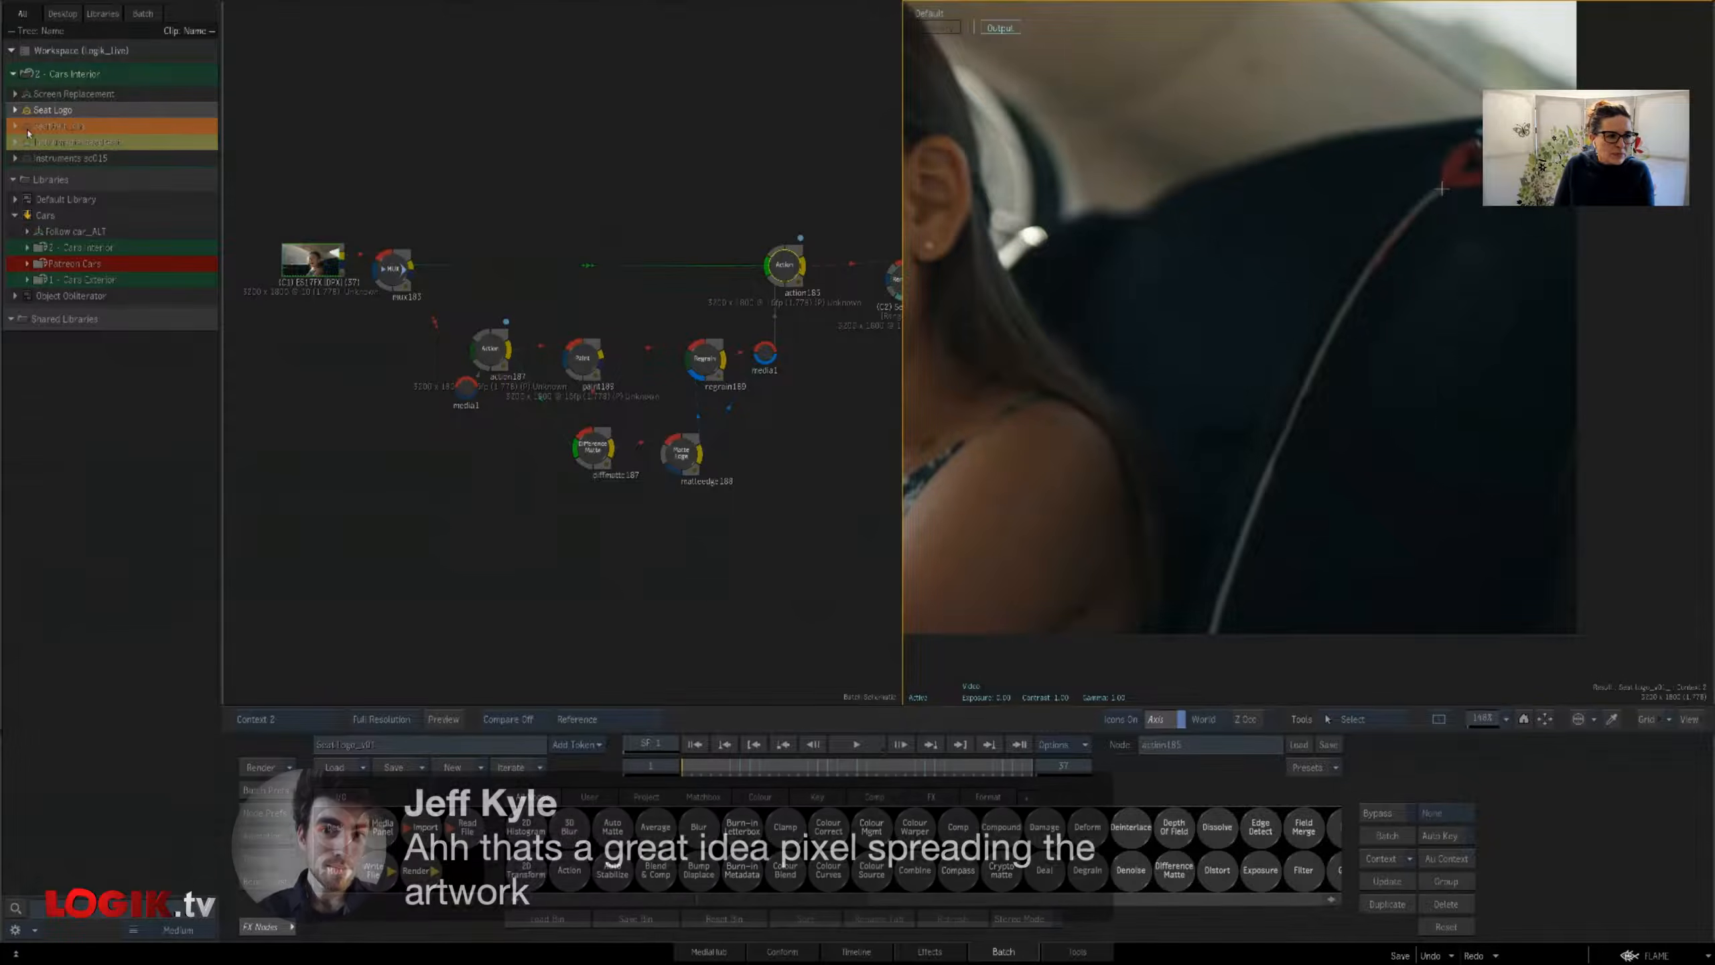
Open the seatbelt batch and examine the belt at the girl's neck across several early frames
{"action": "double_click", "coordinate": [76, 127]}
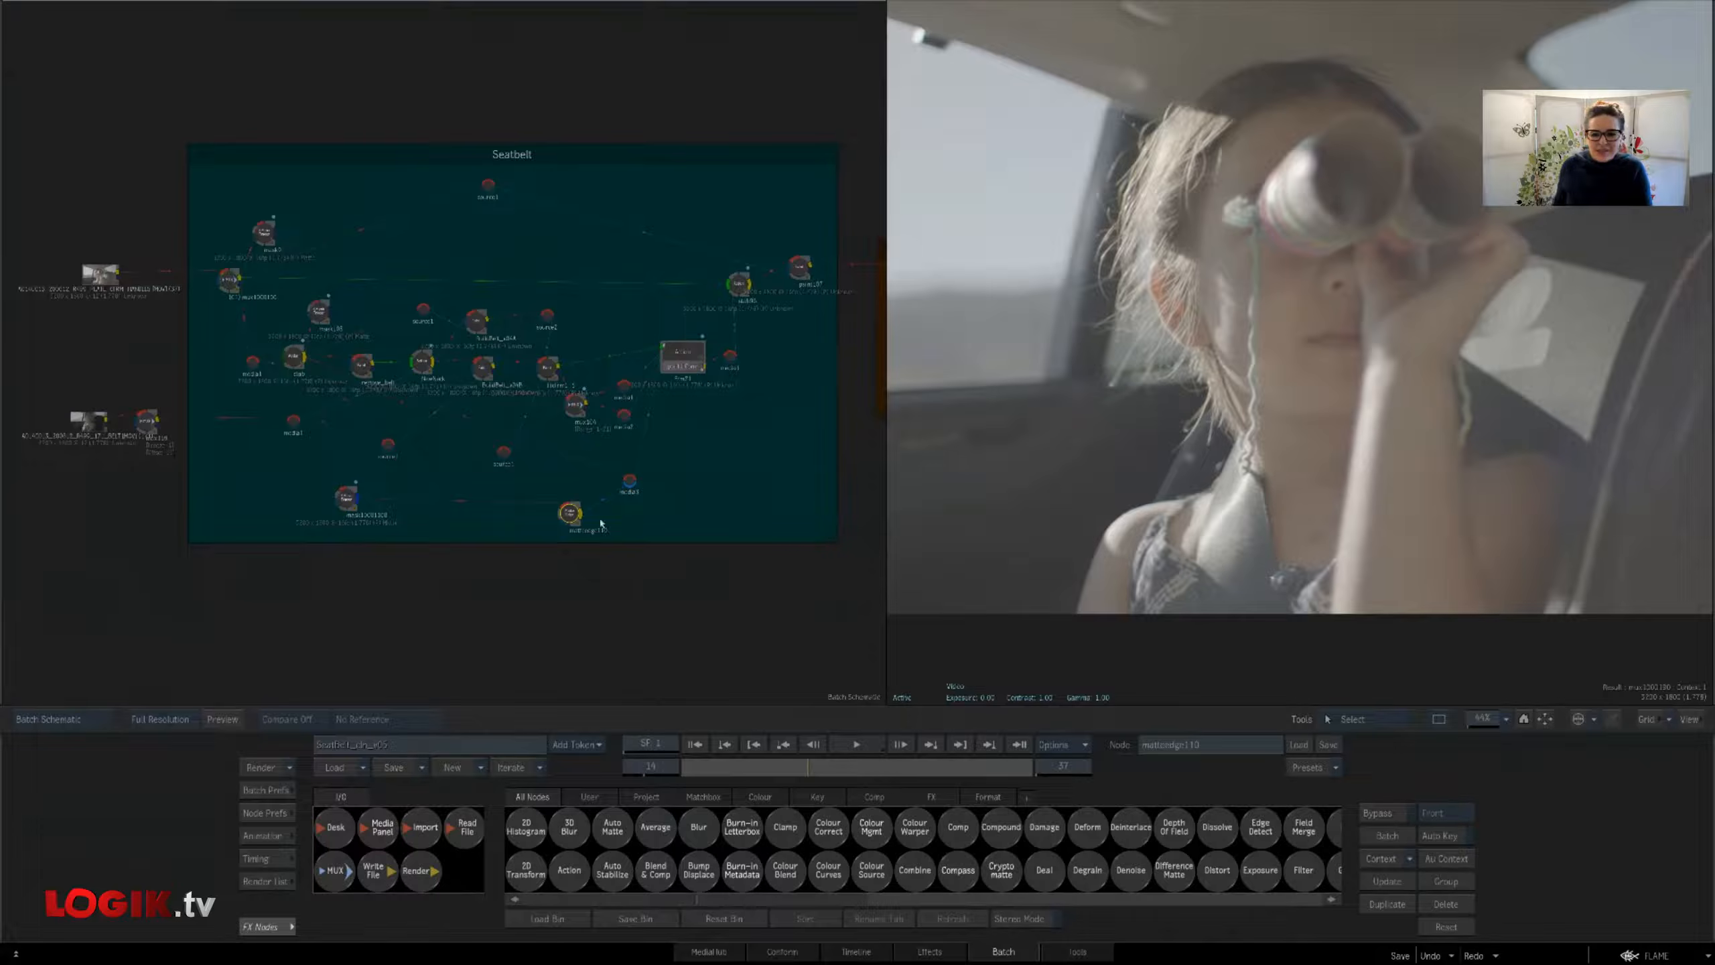
{"action": "left_click_drag", "start_coordinate": [1259, 559], "coordinate": [1221, 508]}
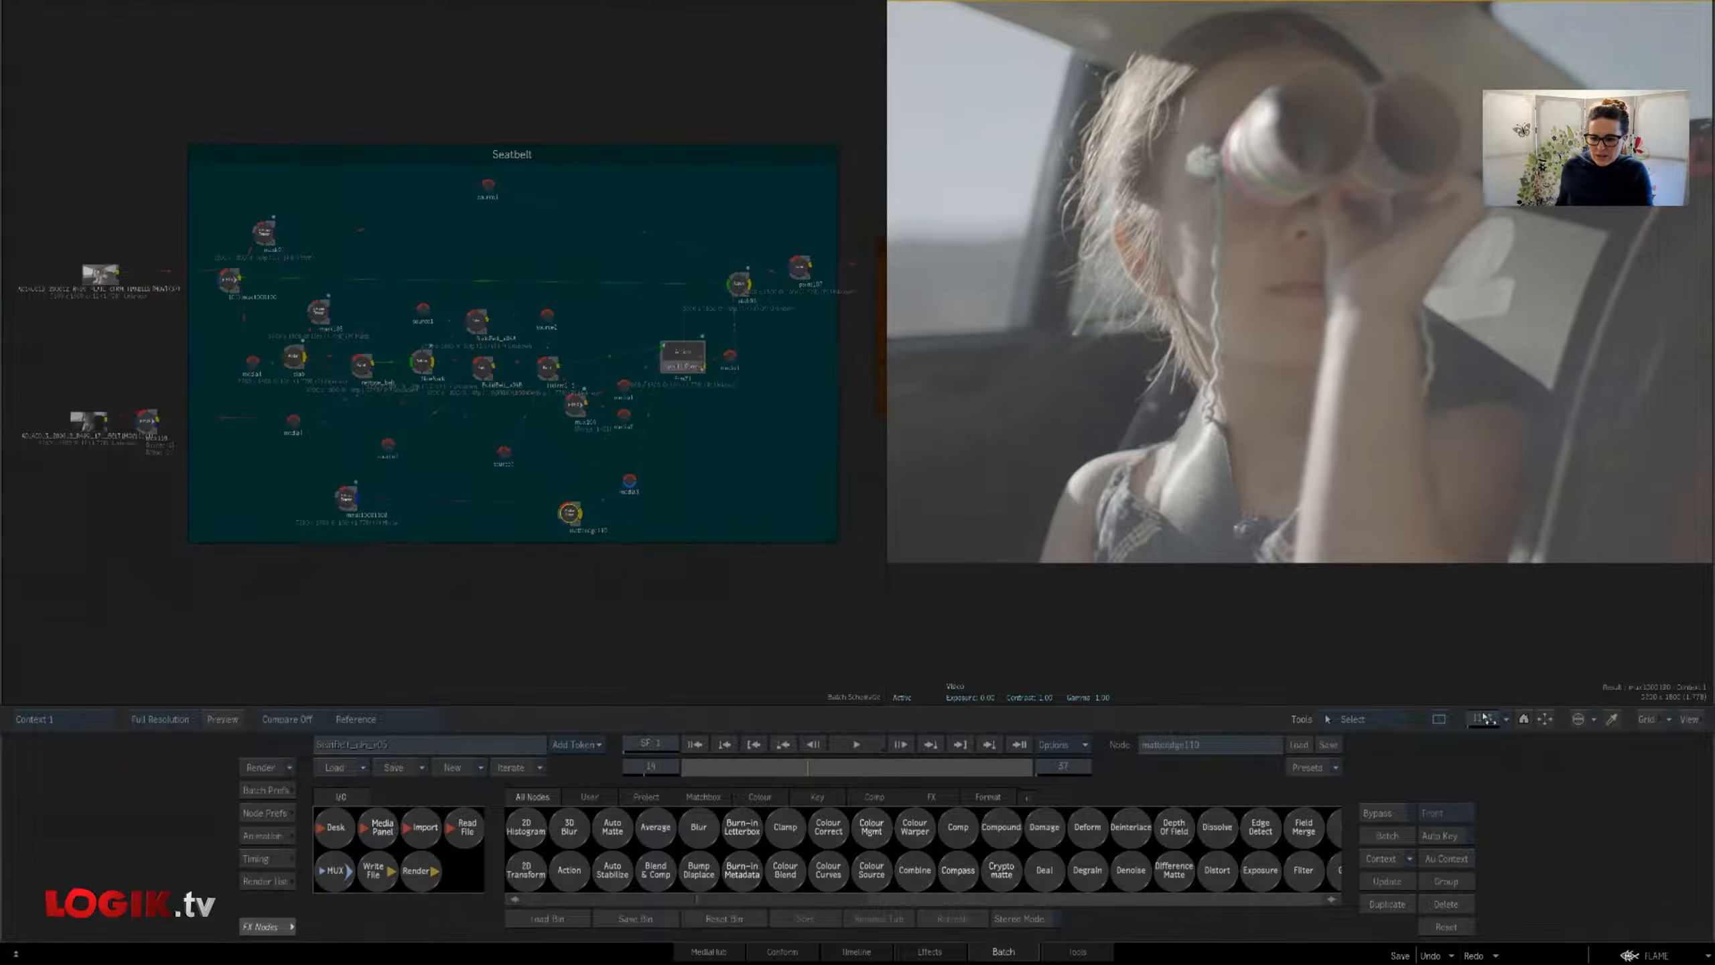
{"action": "left_click_drag", "start_coordinate": [1487, 719], "coordinate": [1462, 719]}
{"action": "left_click_drag", "start_coordinate": [1437, 573], "coordinate": [1366, 615]}
{"action": "mouse_move", "coordinate": [703, 766]}
{"action": "left_mouse_down"}
{"action": "mouse_move", "coordinate": [1022, 796]}
{"action": "mouse_move", "coordinate": [625, 782]}
{"action": "mouse_move", "coordinate": [1045, 785]}
{"action": "mouse_move", "coordinate": [731, 779]}
{"action": "left_mouse_up"}
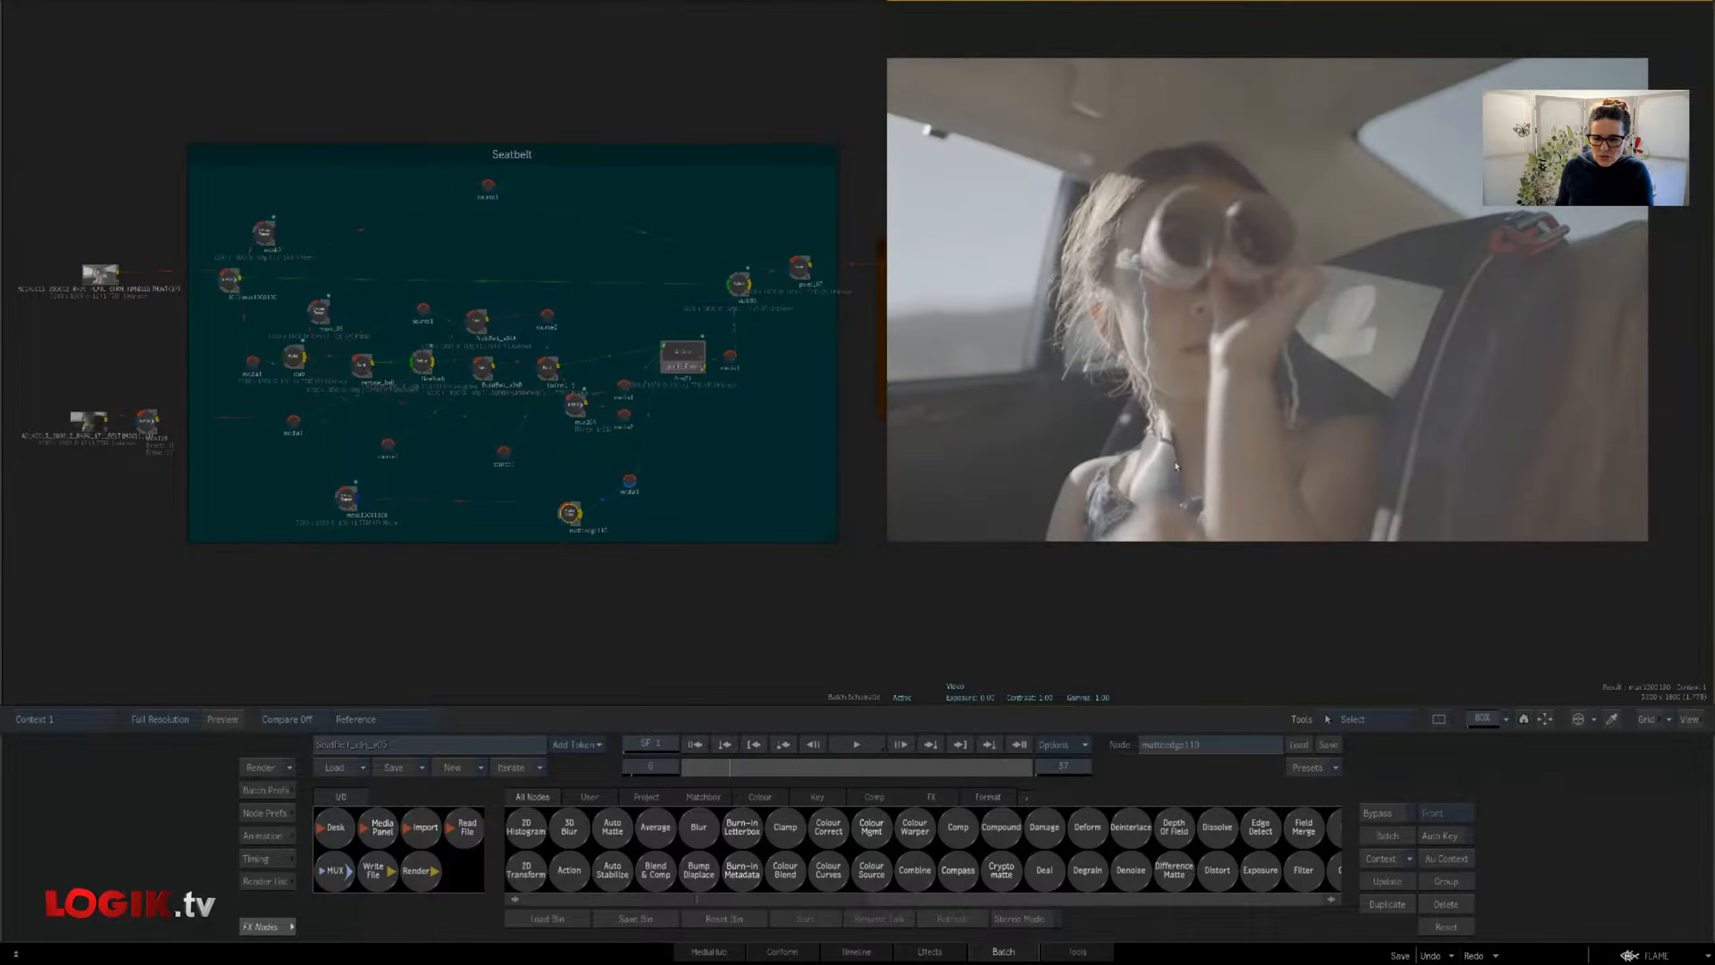
{"action": "left_click_drag", "start_coordinate": [1478, 721], "coordinate": [1489, 721]}
{"action": "left_click_drag", "start_coordinate": [952, 503], "coordinate": [1115, 425]}
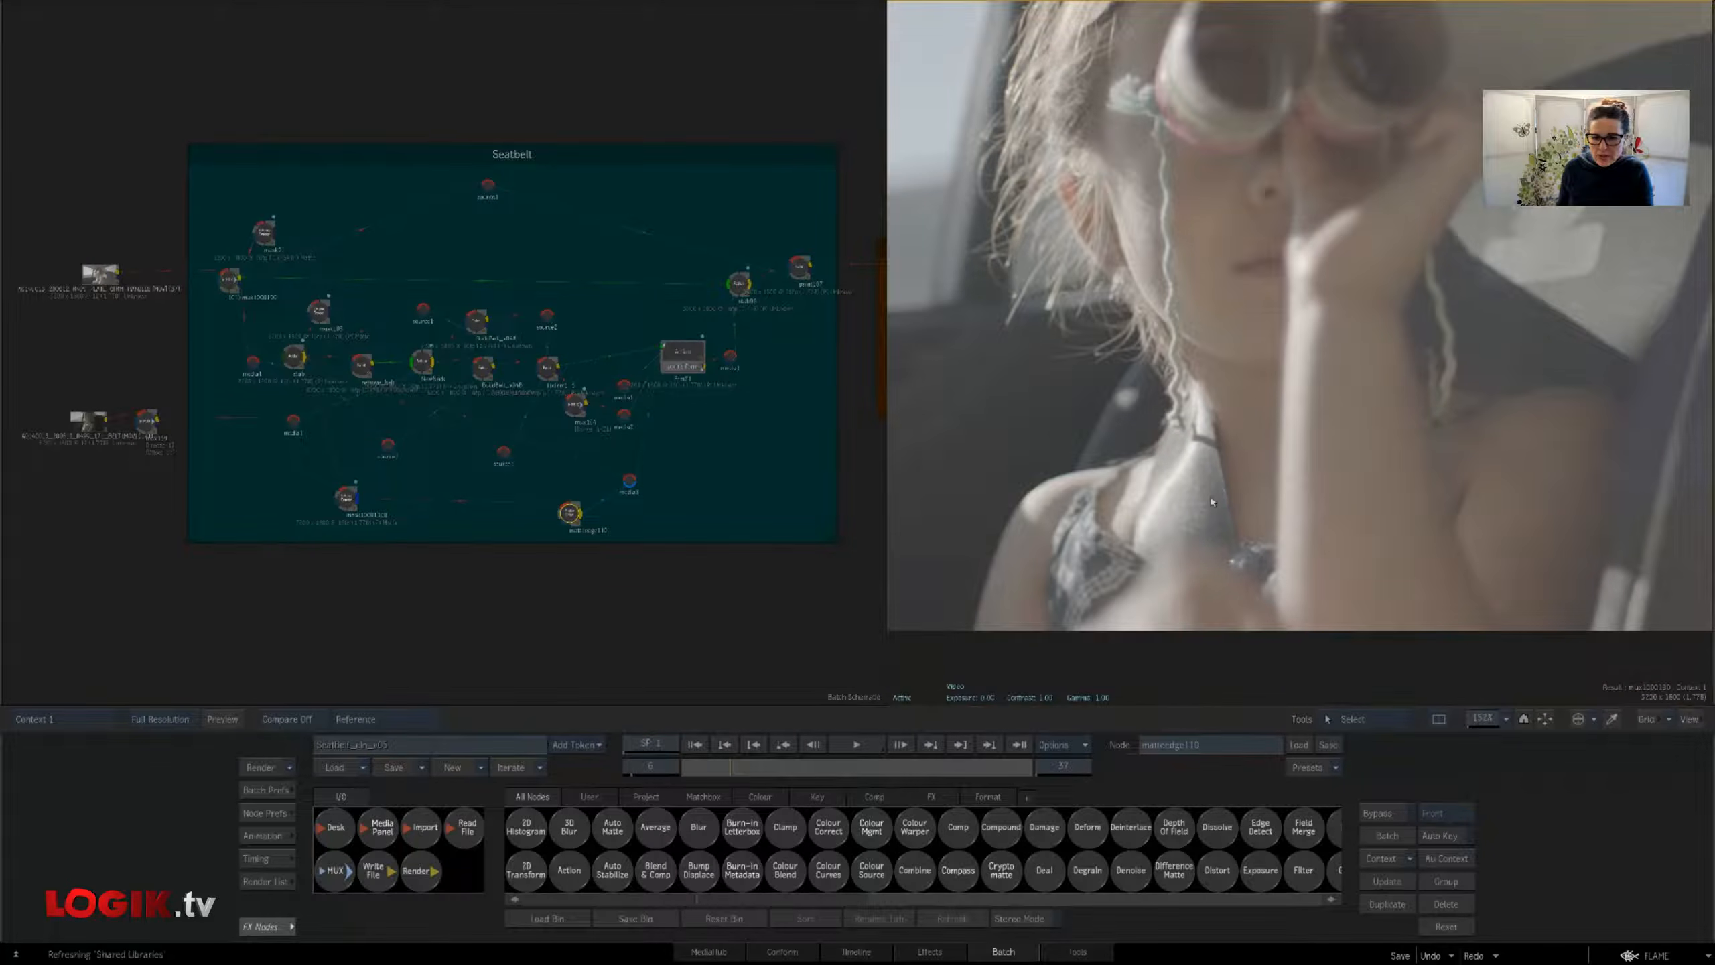
{"action": "left_click_drag", "start_coordinate": [768, 769], "coordinate": [728, 757]}
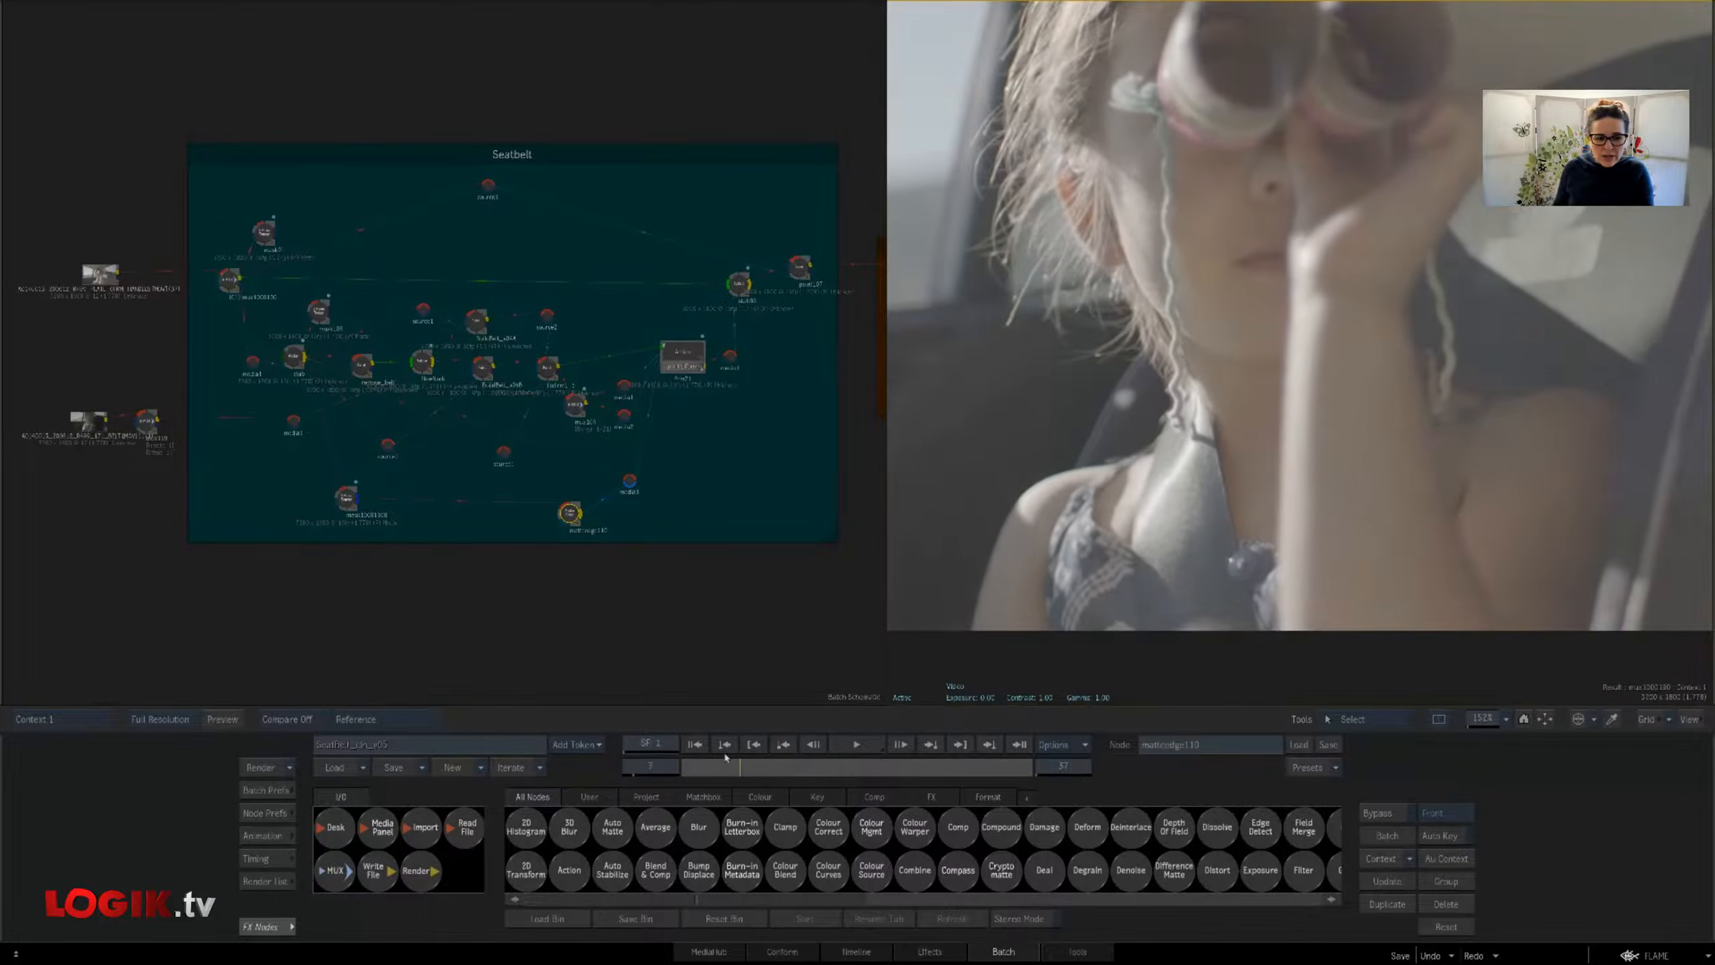
Widen the batch schematic and frame the Seatbelt node group beside a close view of the girl's neck
{"action": "left_click_drag", "start_coordinate": [565, 609], "coordinate": [547, 594]}
{"action": "left_click_drag", "start_coordinate": [776, 543], "coordinate": [924, 536]}
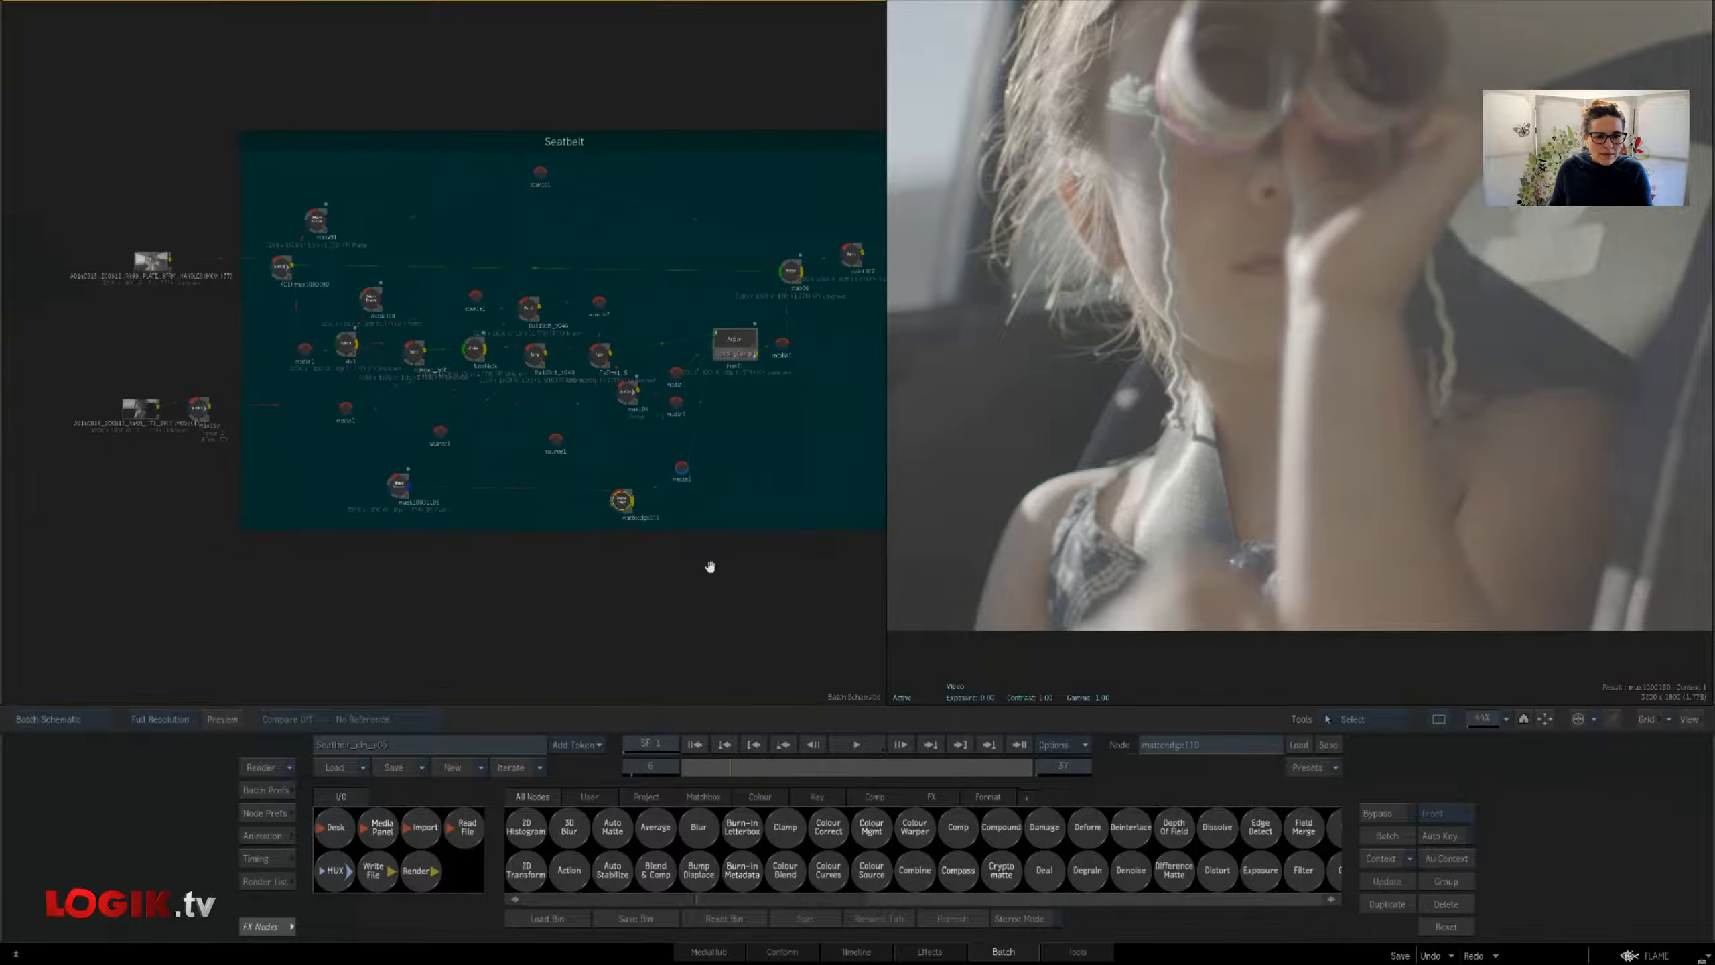
{"action": "left_click_drag", "start_coordinate": [813, 575], "coordinate": [755, 566]}
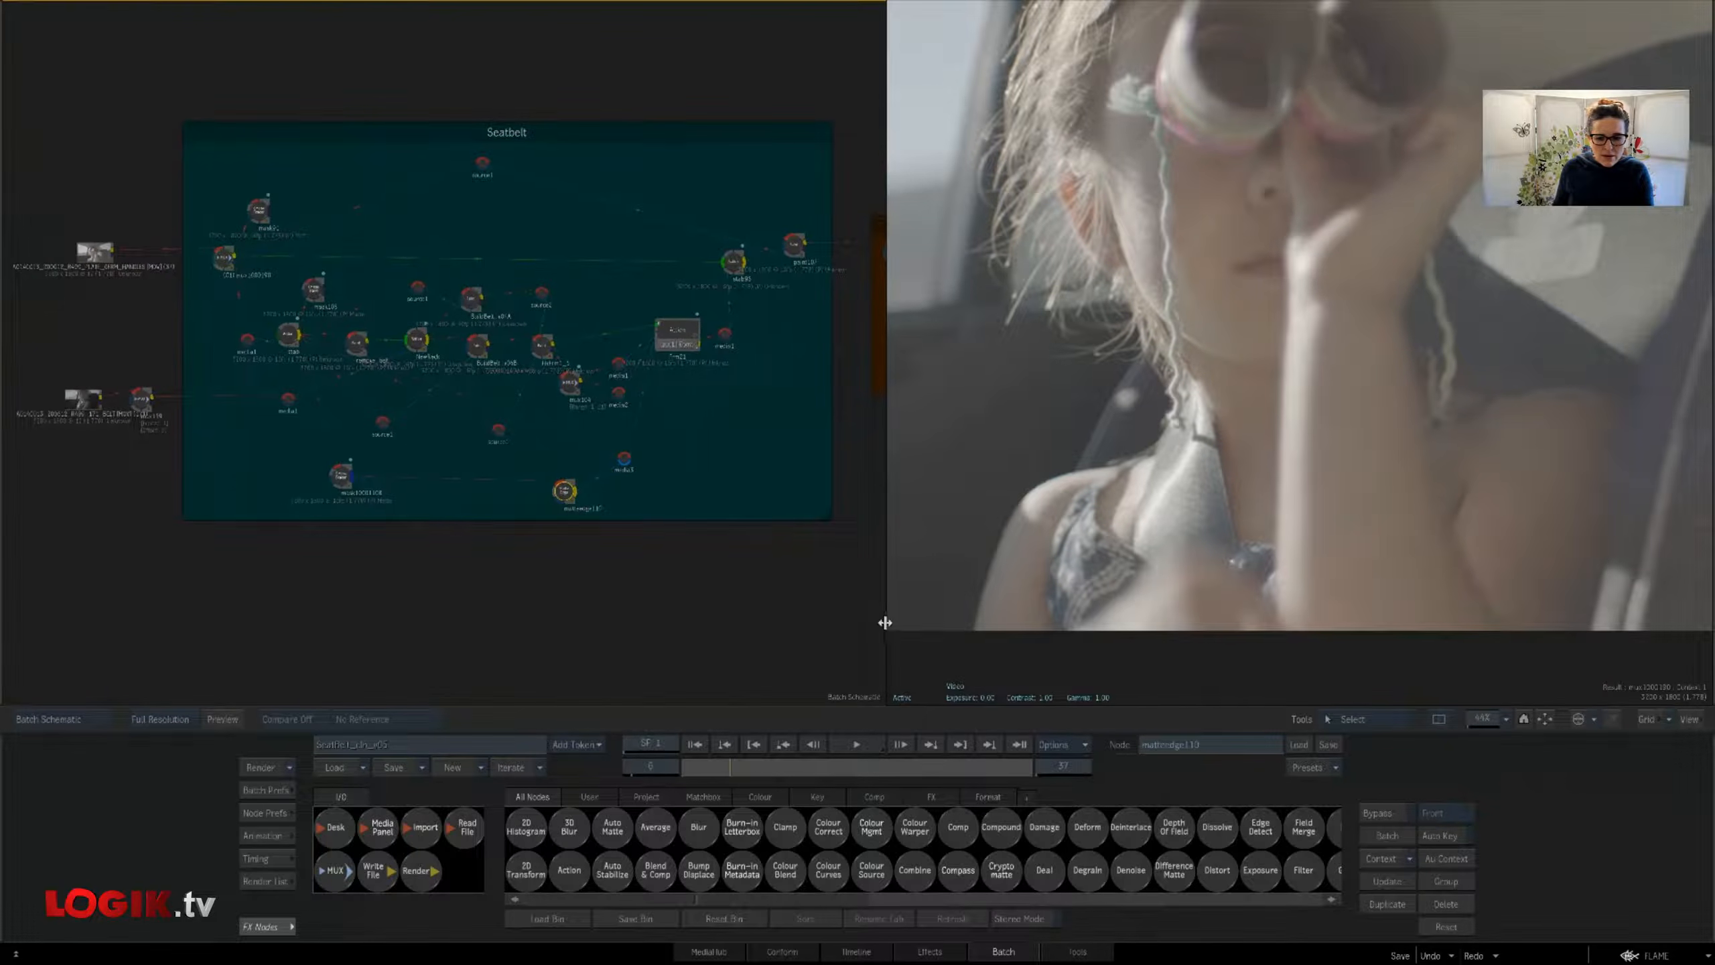
{"action": "left_click_drag", "start_coordinate": [884, 622], "coordinate": [951, 601]}
{"action": "left_click_drag", "start_coordinate": [1418, 536], "coordinate": [1513, 516]}
{"action": "left_click_drag", "start_coordinate": [1484, 720], "coordinate": [1526, 720]}
{"action": "left_click_drag", "start_coordinate": [1512, 593], "coordinate": [1526, 552]}
{"action": "left_click_drag", "start_coordinate": [1078, 533], "coordinate": [1259, 537]}
{"action": "mouse_move", "coordinate": [1472, 719]}
{"action": "left_mouse_down"}
{"action": "mouse_move", "coordinate": [1506, 721]}
{"action": "mouse_move", "coordinate": [1484, 719]}
{"action": "left_mouse_up"}
{"action": "left_click_drag", "start_coordinate": [1127, 439], "coordinate": [1013, 487]}
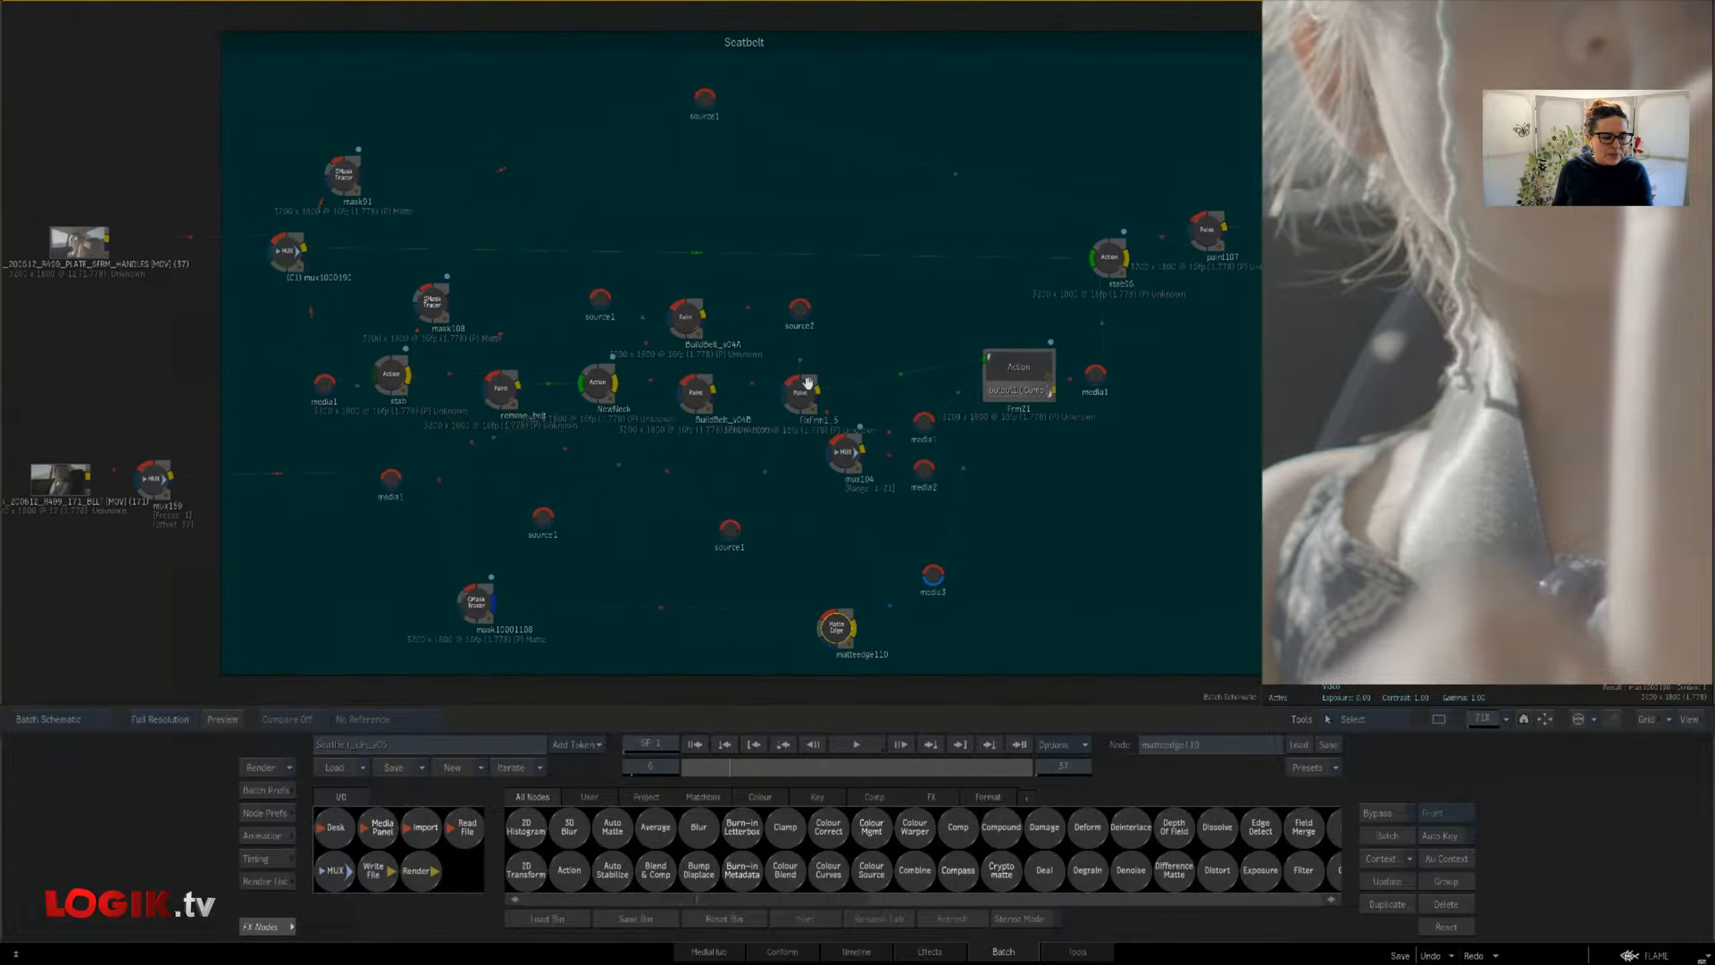
Reposition the mask nodes near the stab Action and look inside the lower GMask Tracer, then return to the batch
{"action": "left_click", "coordinate": [304, 250]}
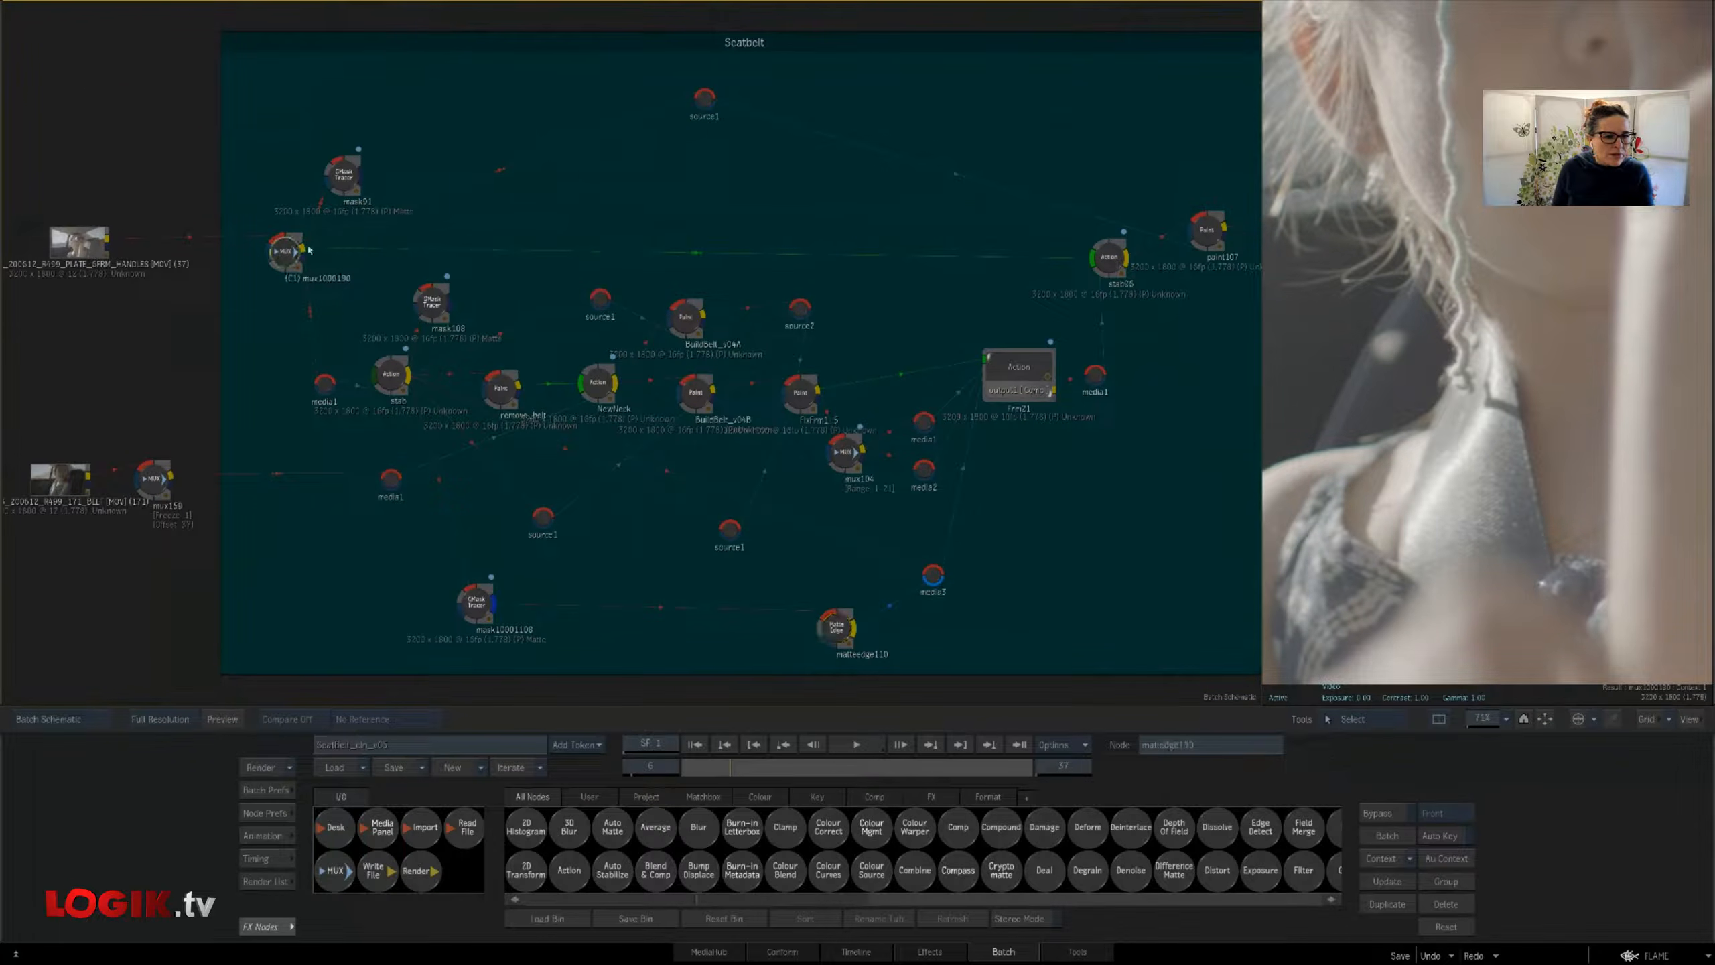
{"action": "left_click", "coordinate": [397, 376]}
{"action": "left_click_drag", "start_coordinate": [432, 305], "coordinate": [440, 290]}
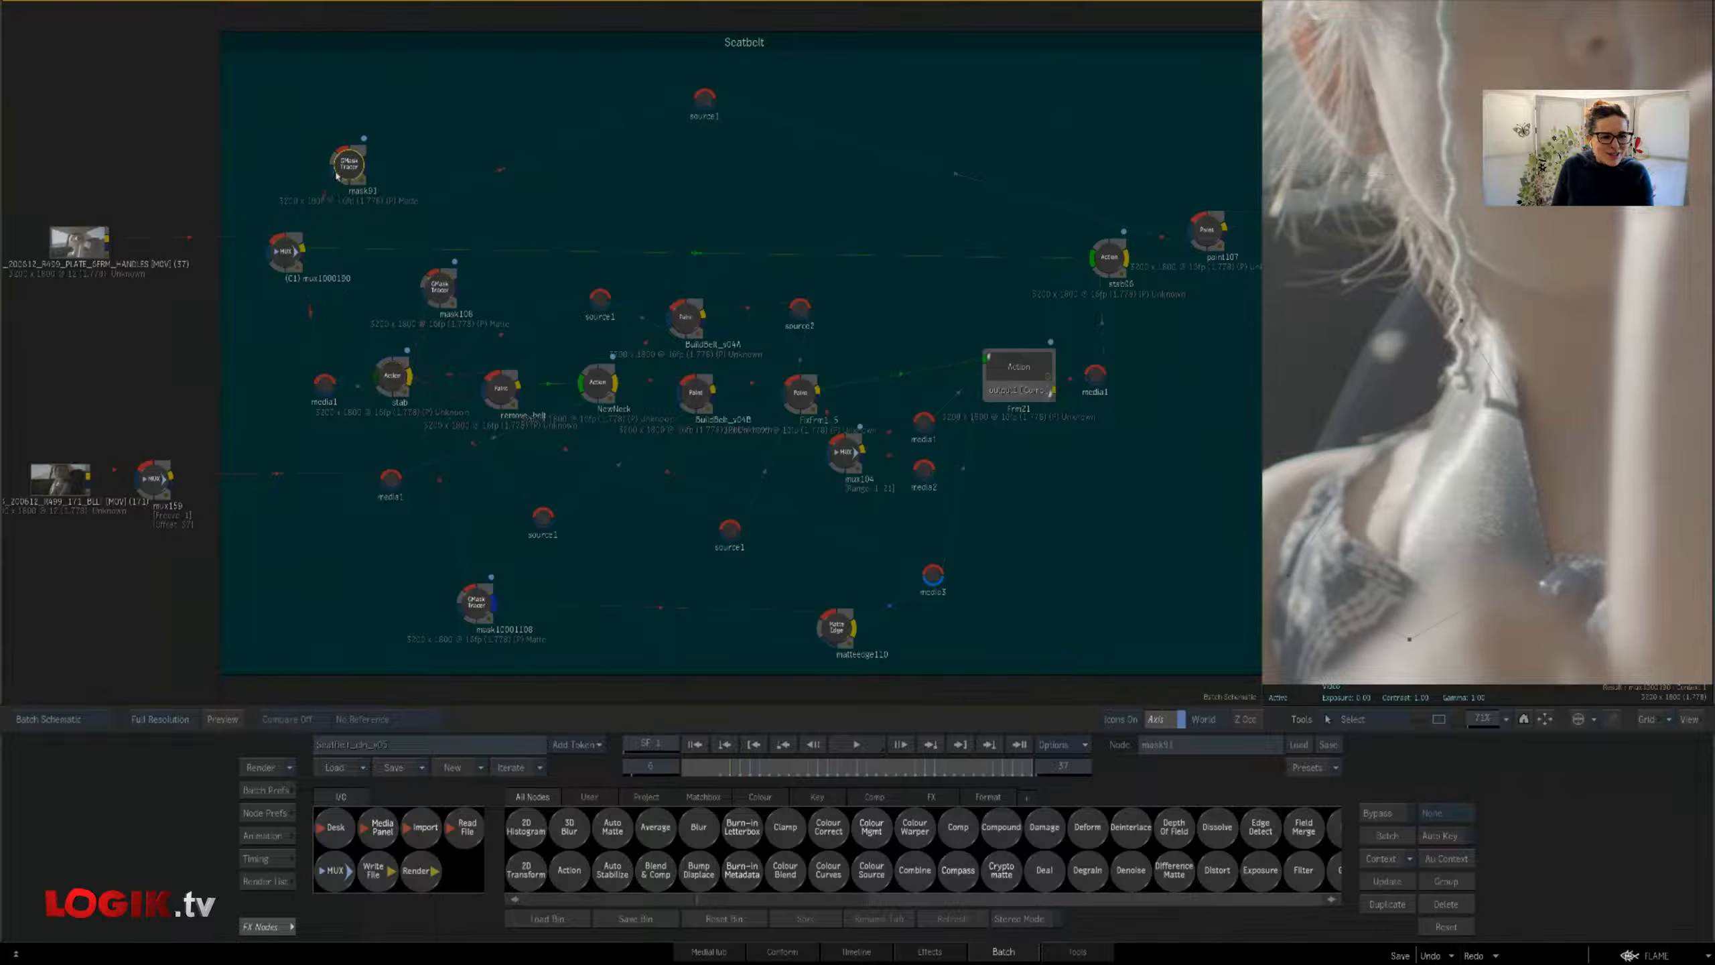
{"action": "left_click_drag", "start_coordinate": [343, 174], "coordinate": [344, 169]}
{"action": "double_click", "coordinate": [440, 290]}
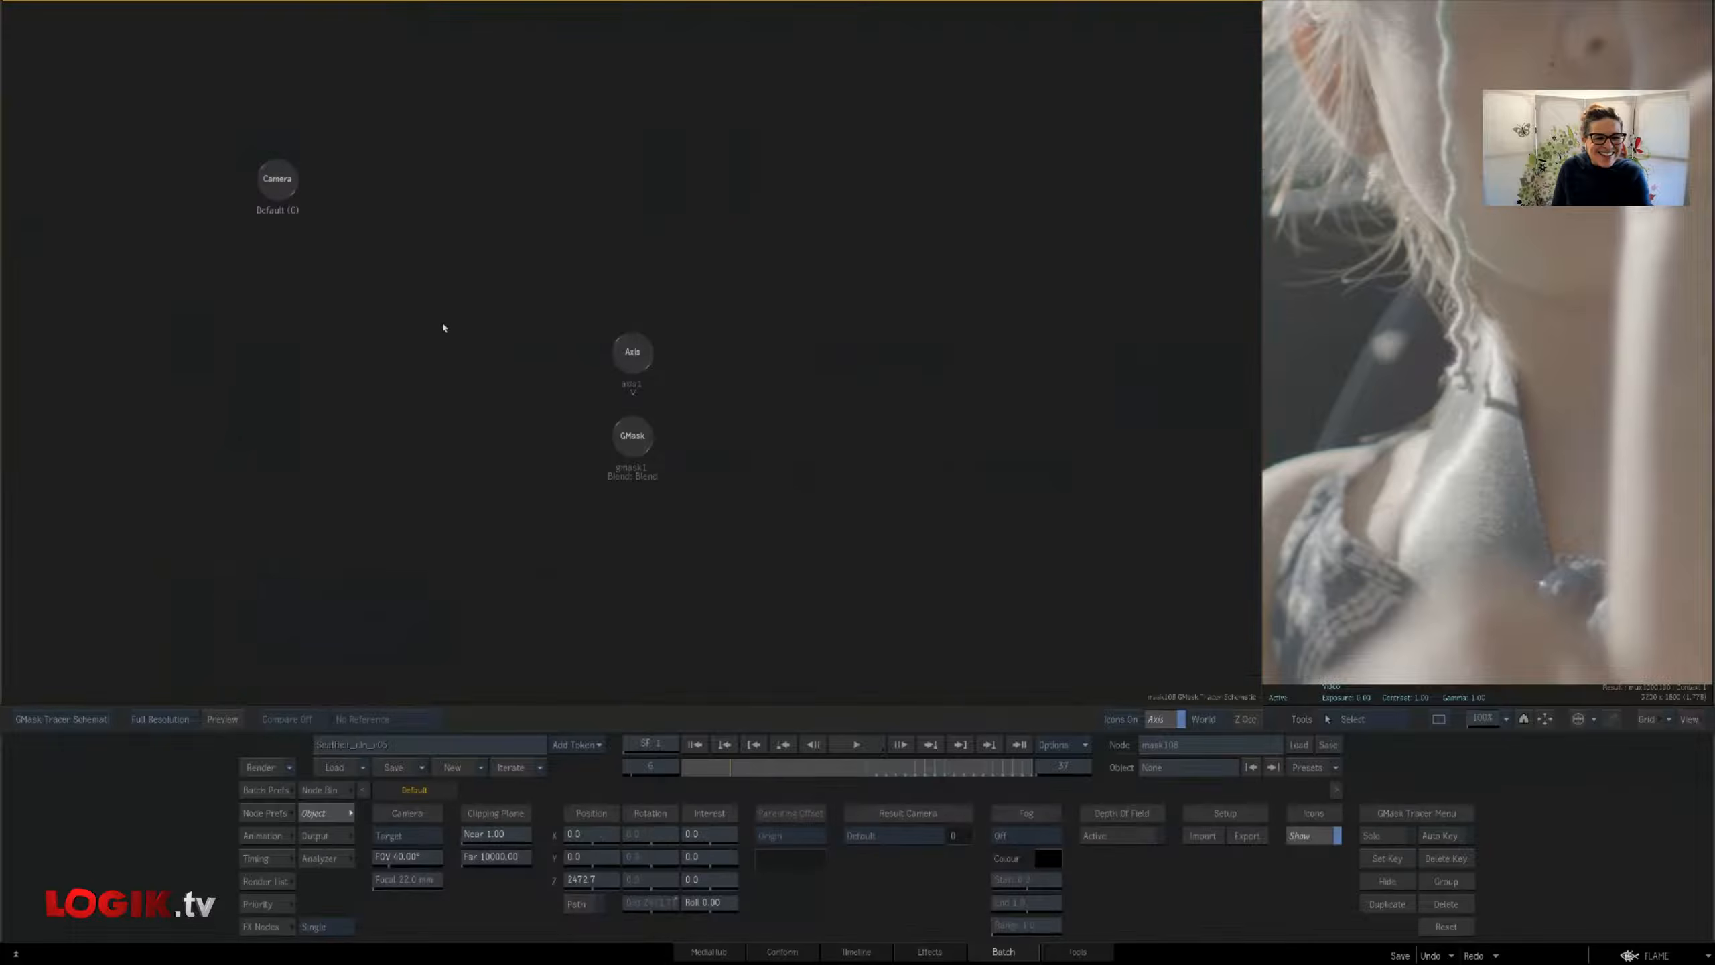
{"action": "key", "text": "Escape"}
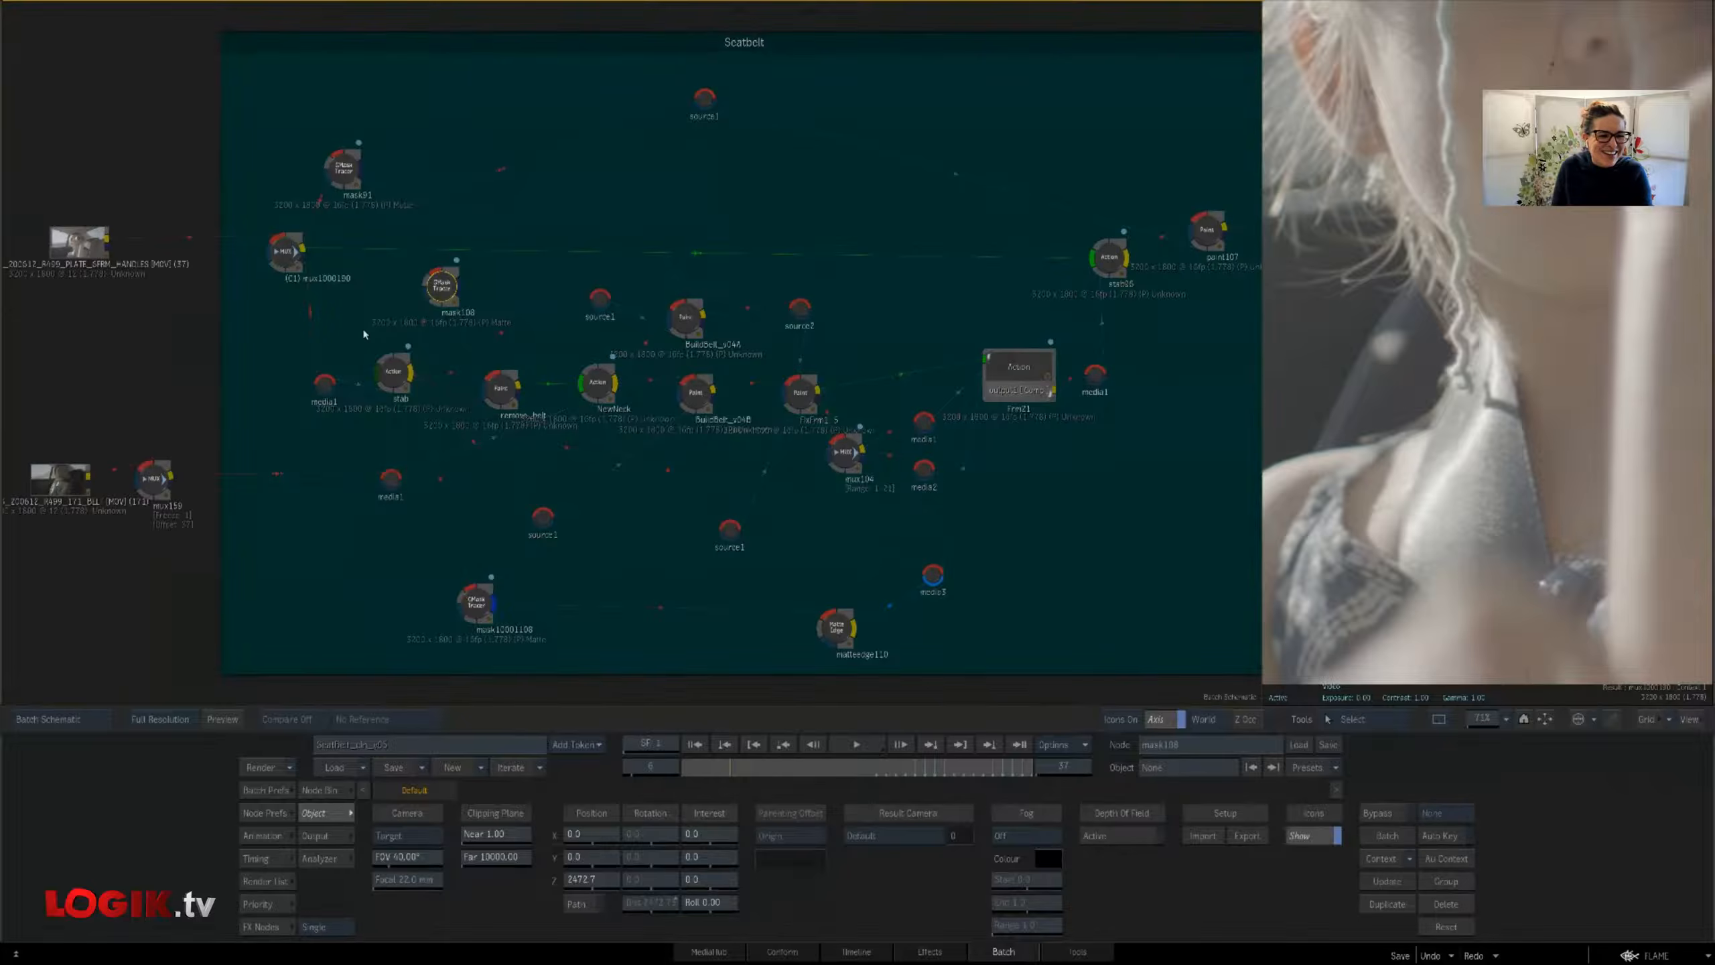
View the stab Action's output around the neck and scrub it to check the stabilisation
{"action": "left_click", "coordinate": [402, 371]}
{"action": "left_click_drag", "start_coordinate": [1490, 427], "coordinate": [1384, 665]}
{"action": "left_click_drag", "start_coordinate": [762, 770], "coordinate": [728, 826]}
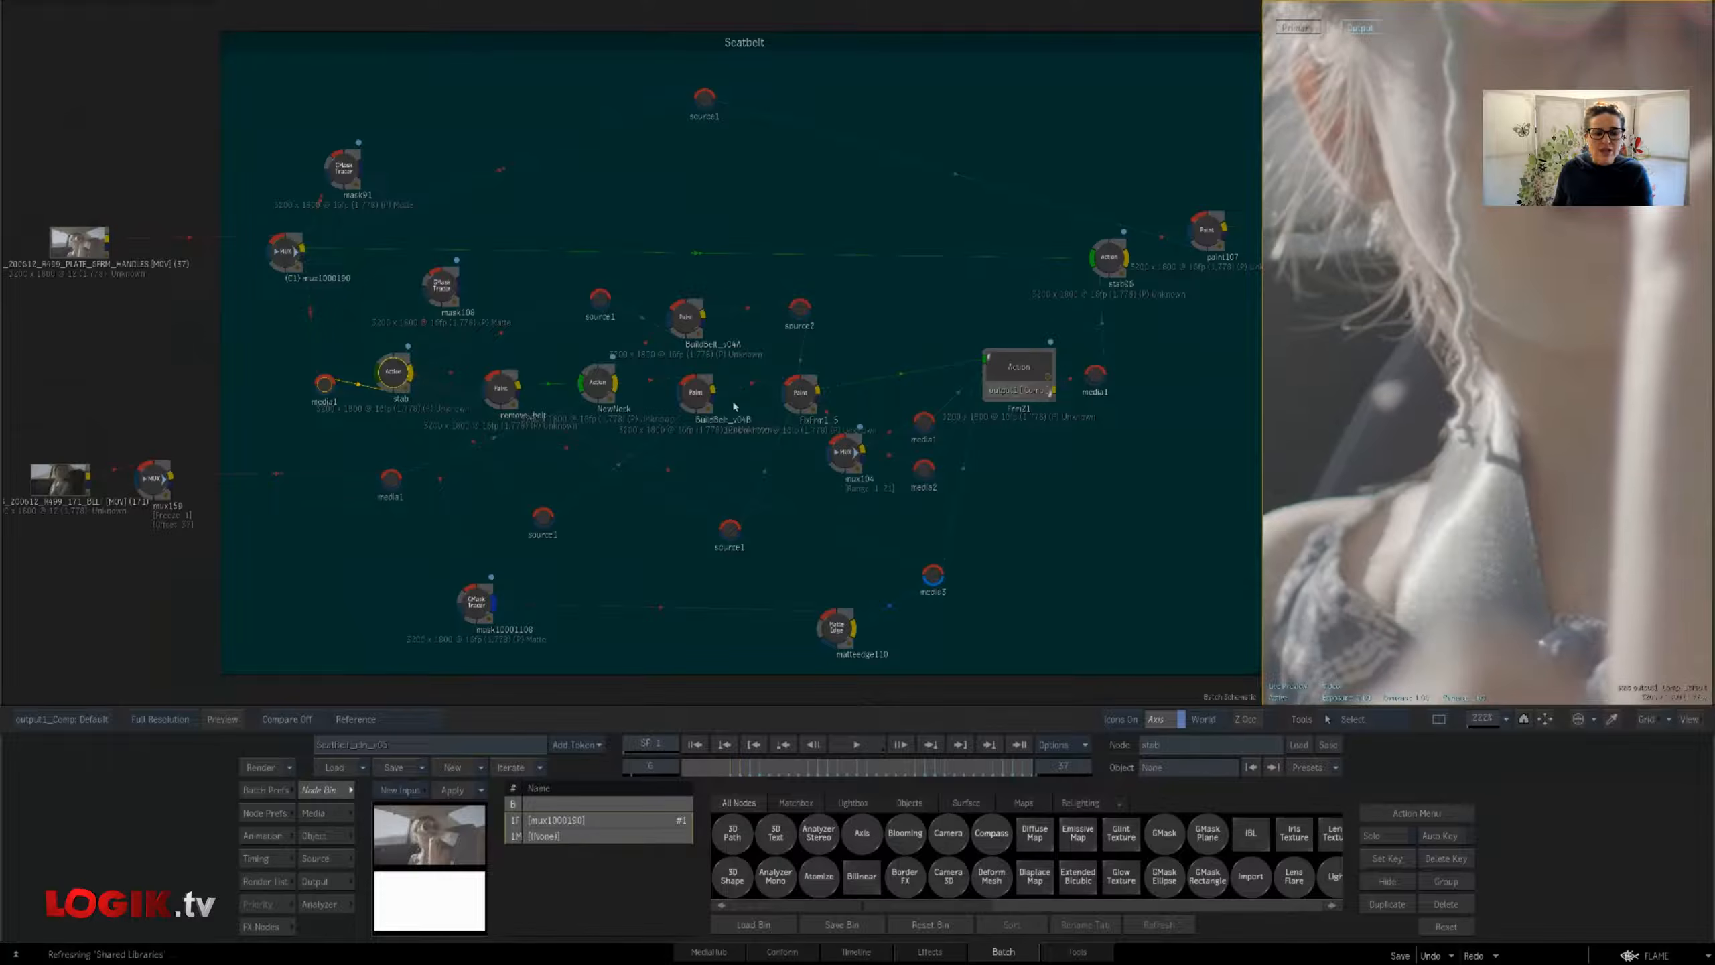
View the paint node that removes the belt and examine the painted shoulder and neck area
{"action": "left_click", "coordinate": [504, 390]}
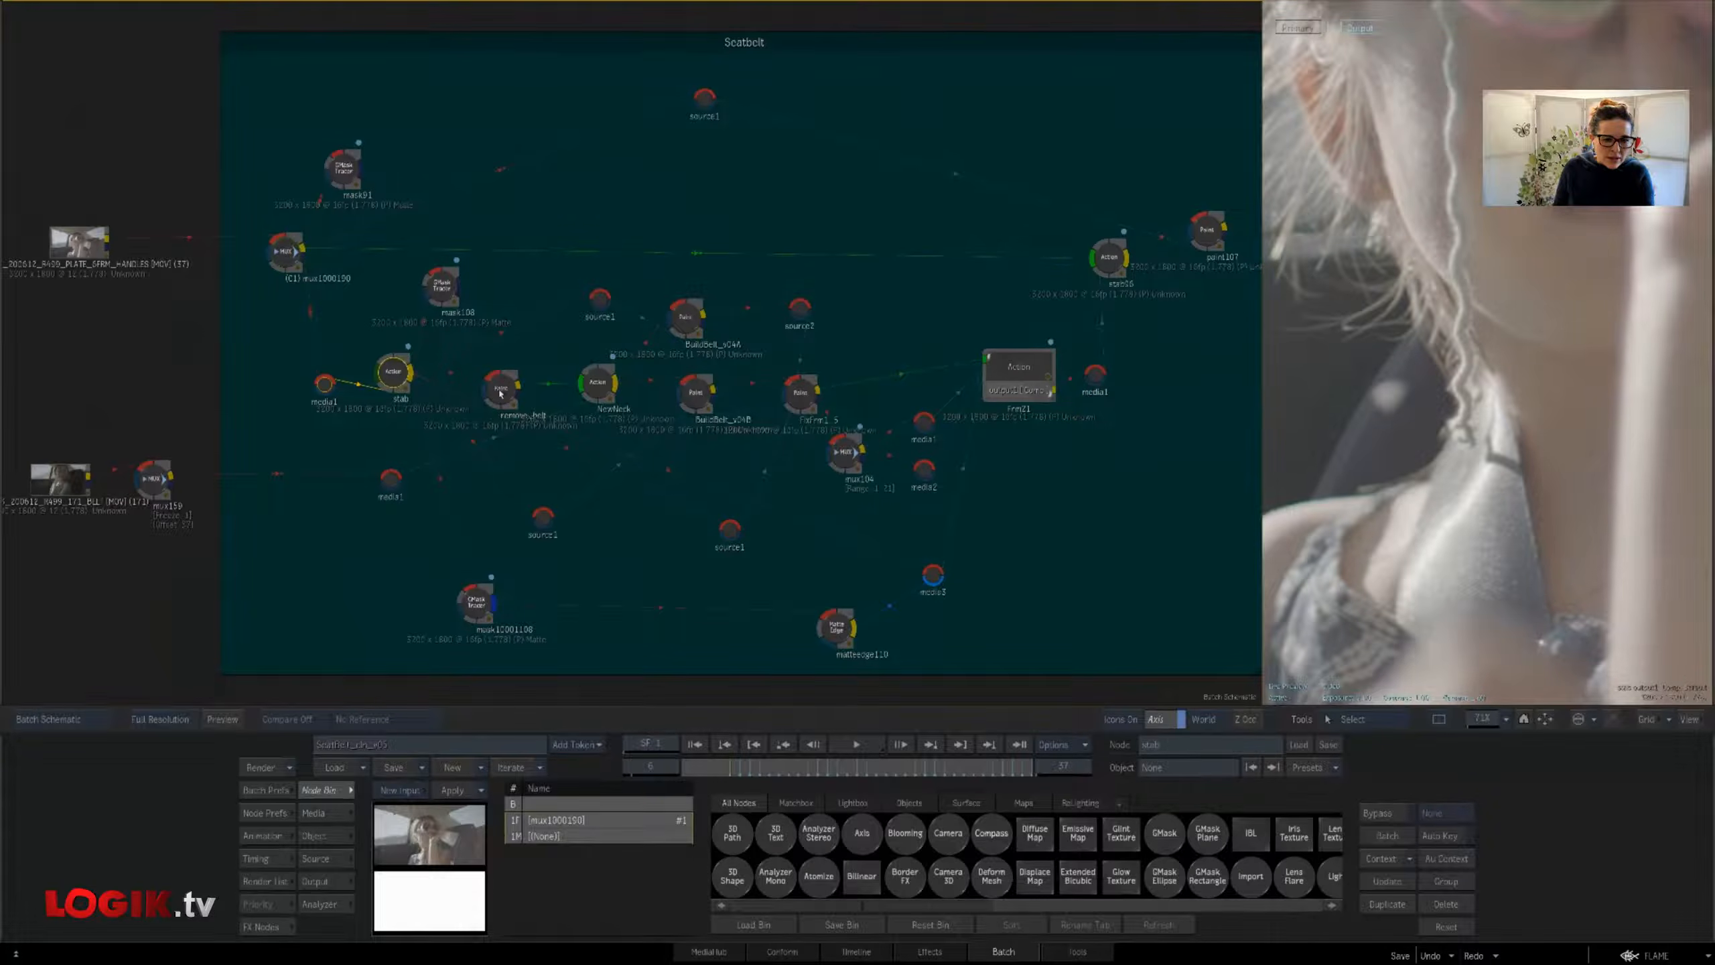
{"action": "left_click", "coordinate": [501, 392]}
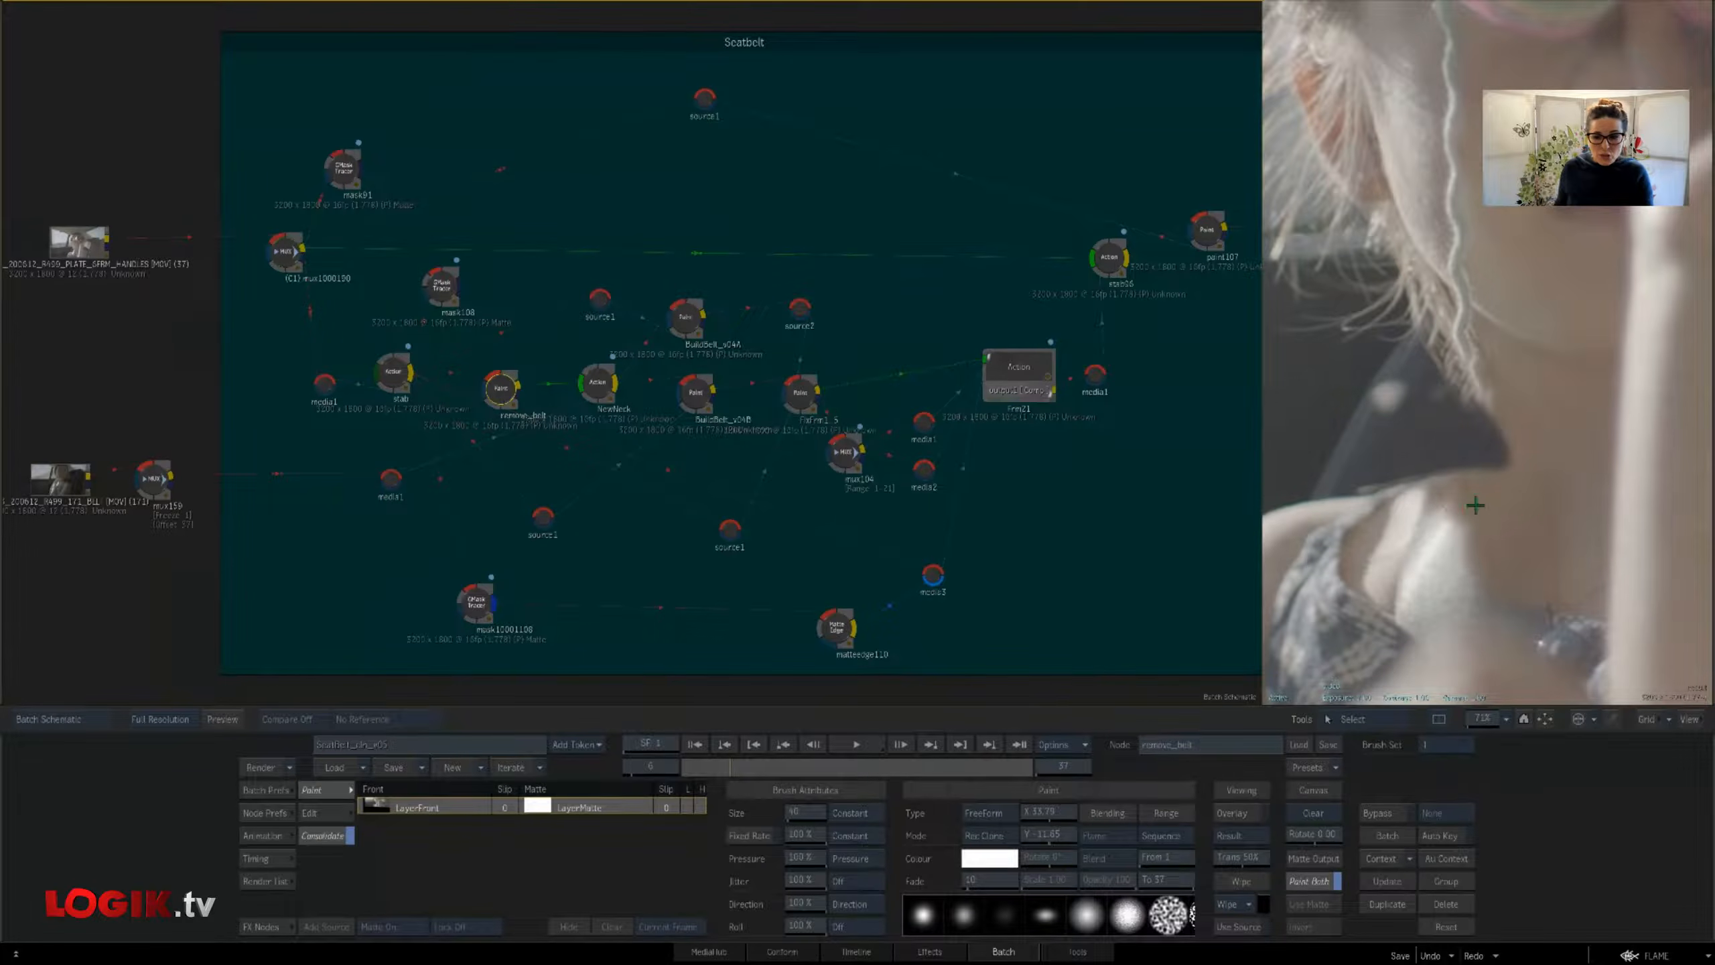
{"action": "left_click", "coordinate": [1432, 513]}
{"action": "left_click_drag", "start_coordinate": [1427, 526], "coordinate": [1448, 452]}
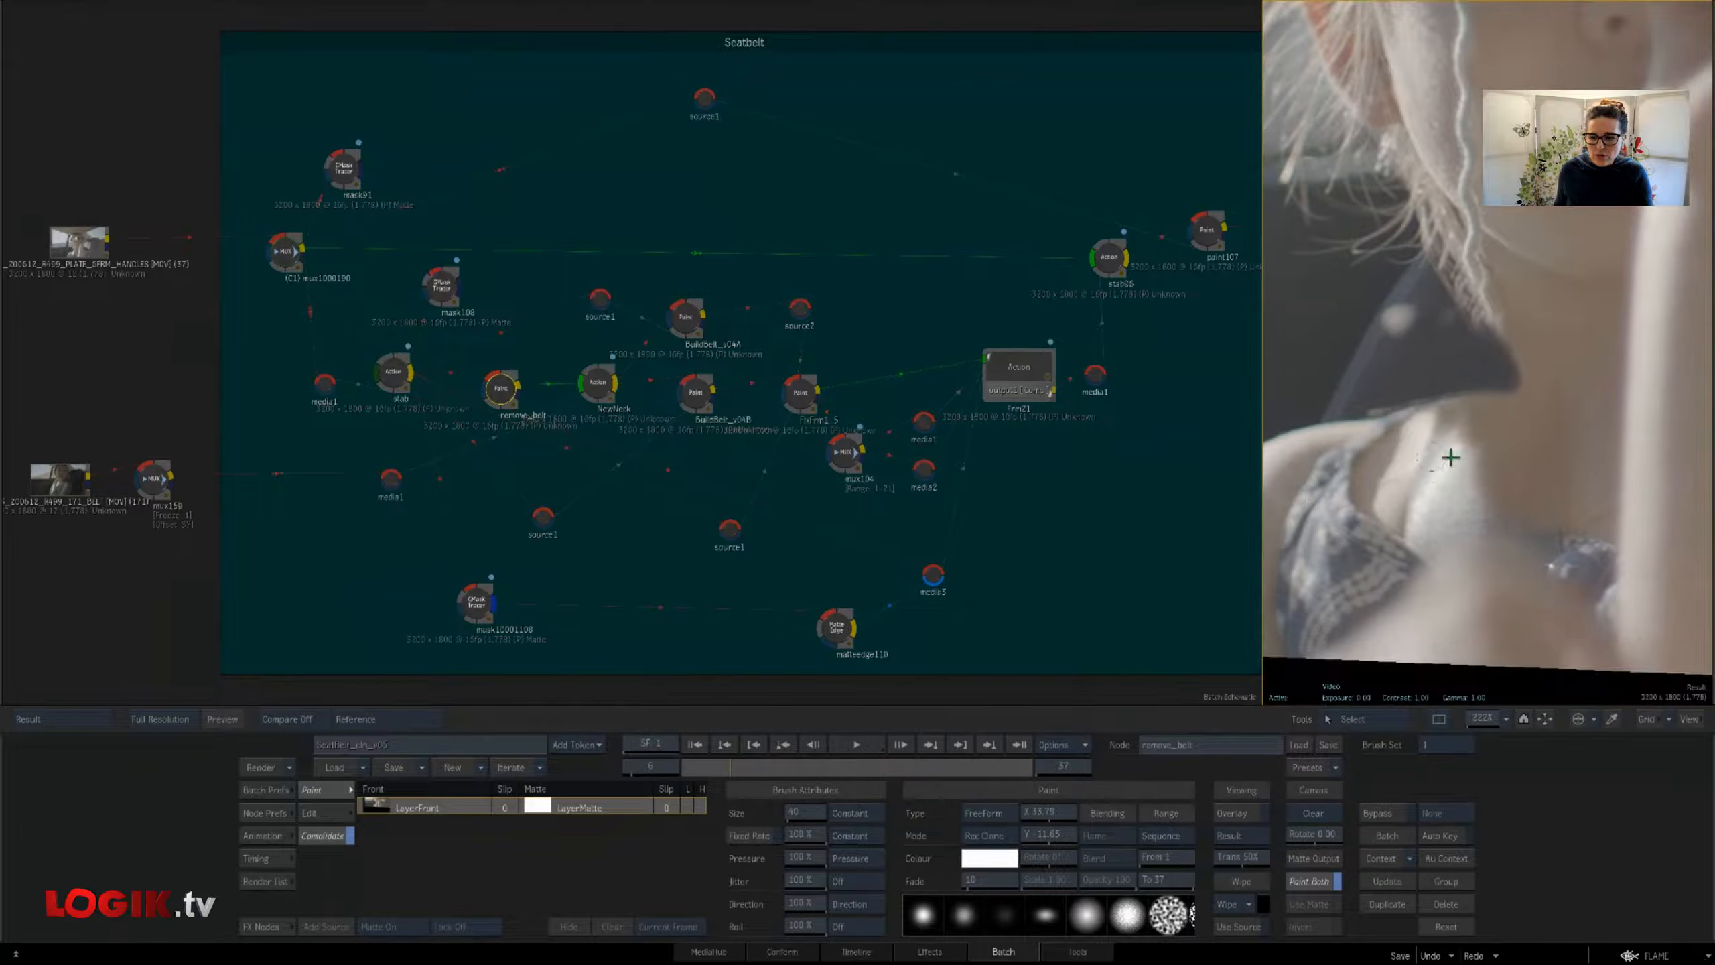
Open the NewNeck Action's schematic and inspect its surface, selective and Primary texture nodes
{"action": "left_click", "coordinate": [597, 390]}
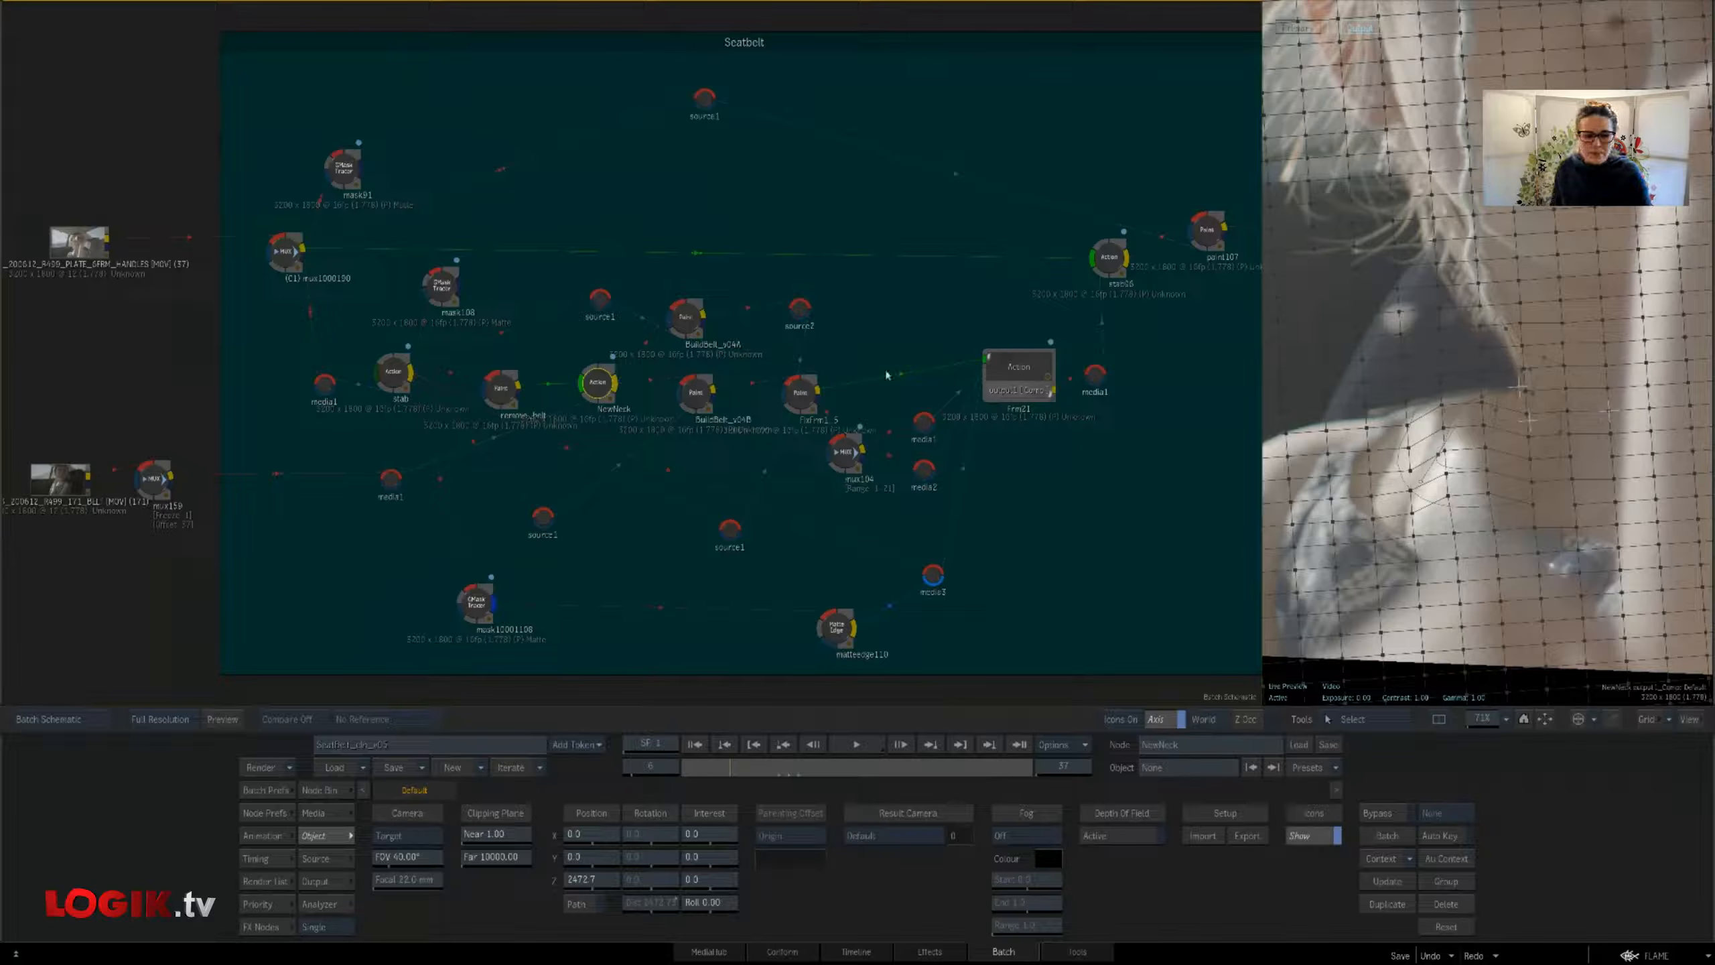
{"action": "key", "text": "grave"}
{"action": "left_click_drag", "start_coordinate": [800, 452], "coordinate": [755, 413]}
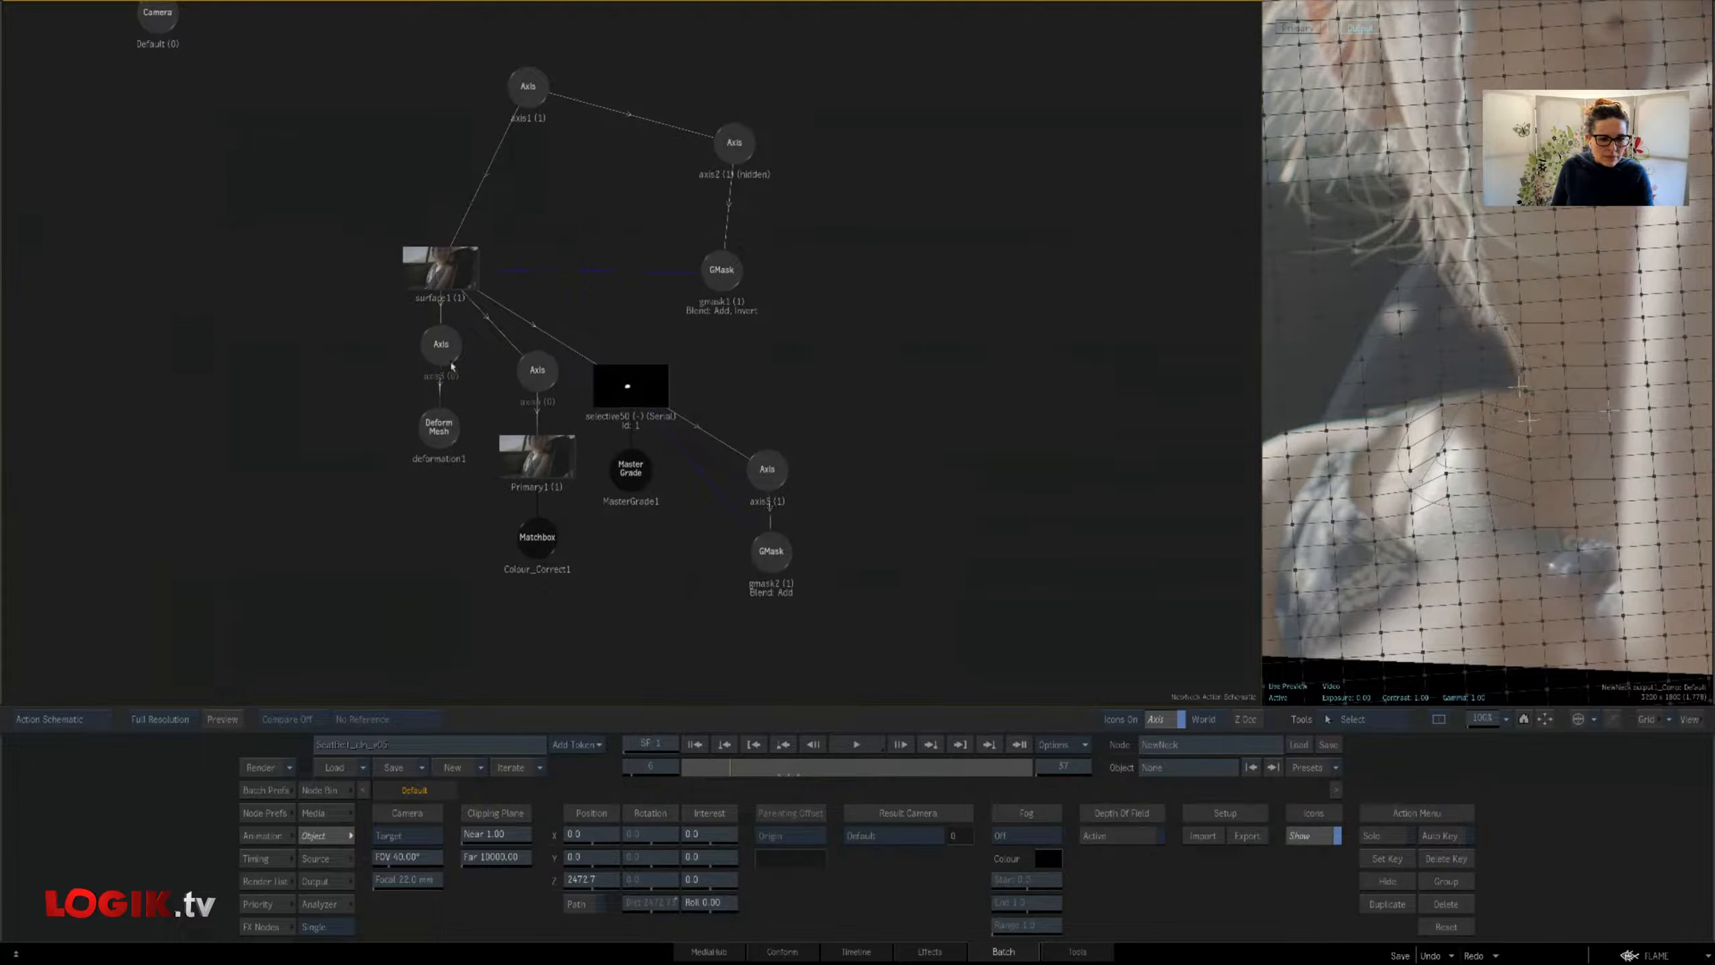
{"action": "left_click", "coordinate": [434, 274]}
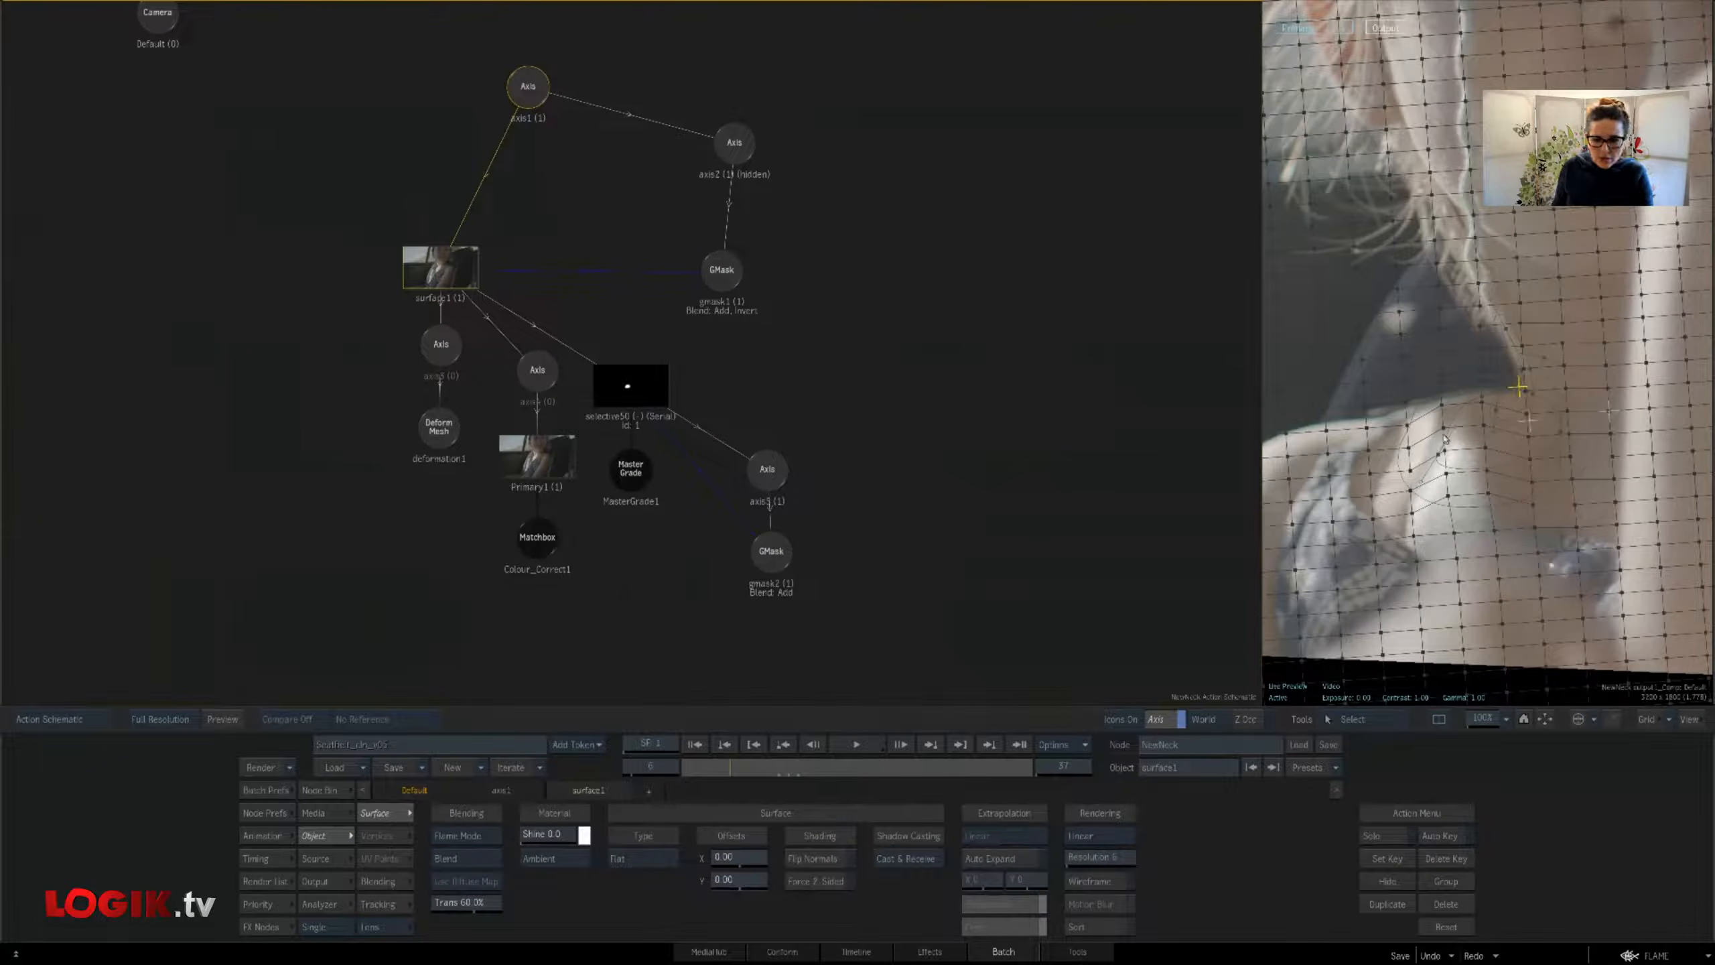
{"action": "left_click", "coordinate": [628, 386]}
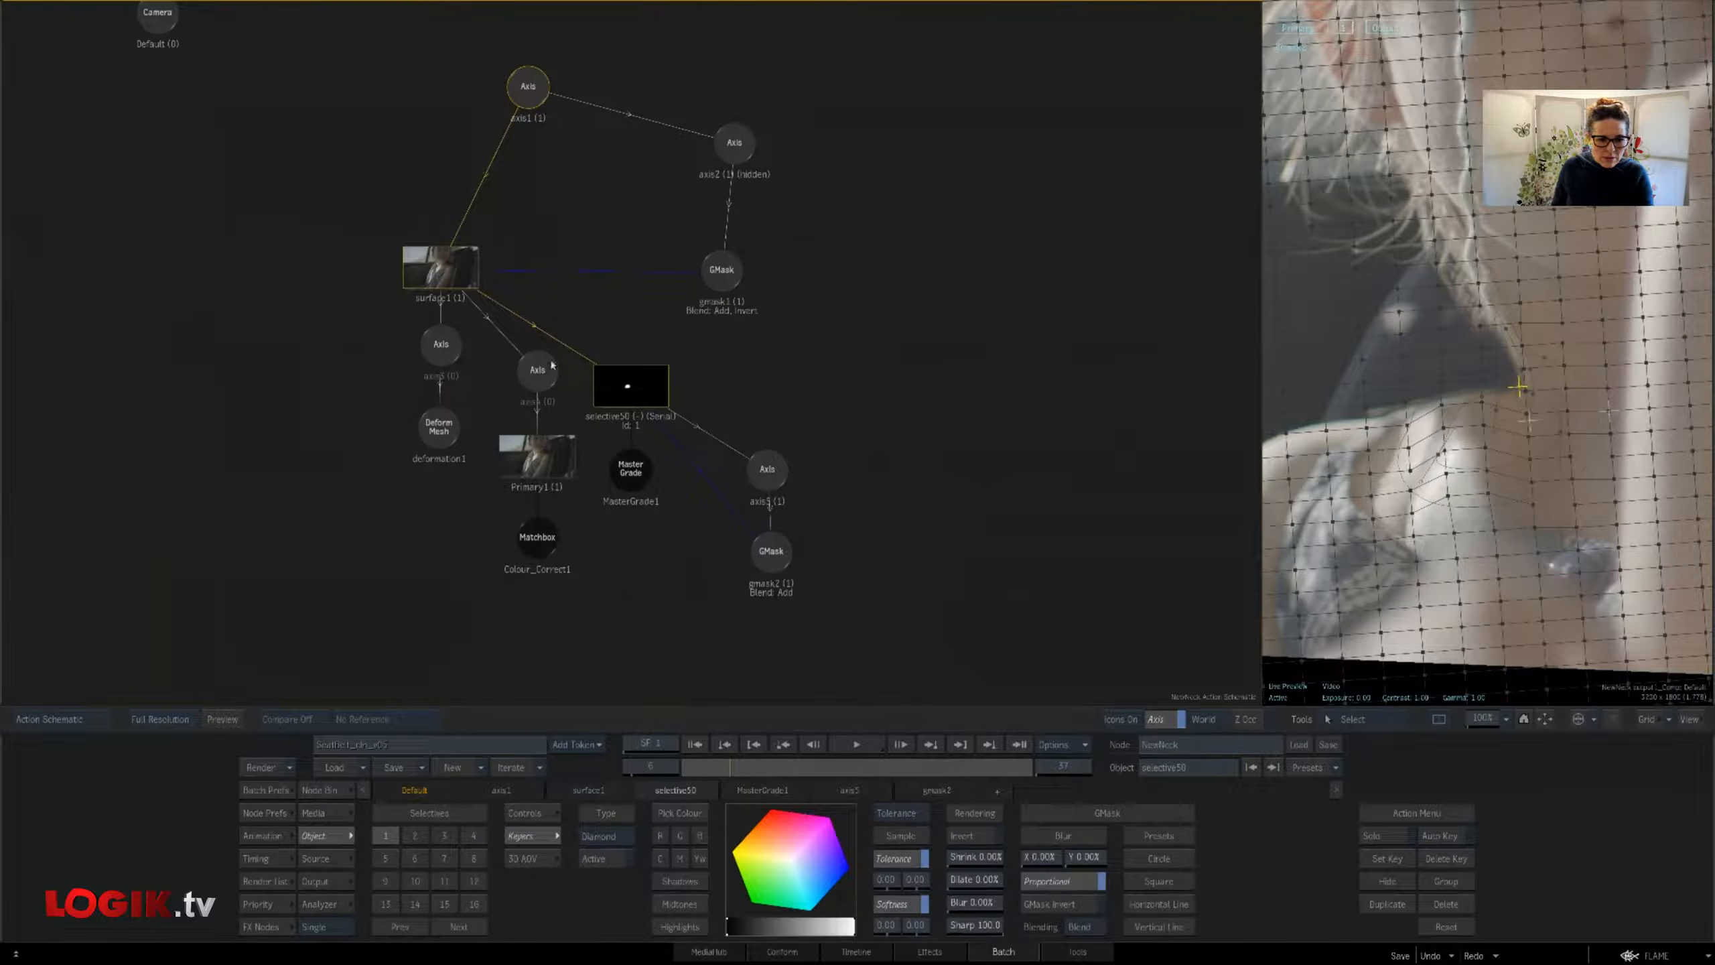
{"action": "left_click", "coordinate": [534, 459]}
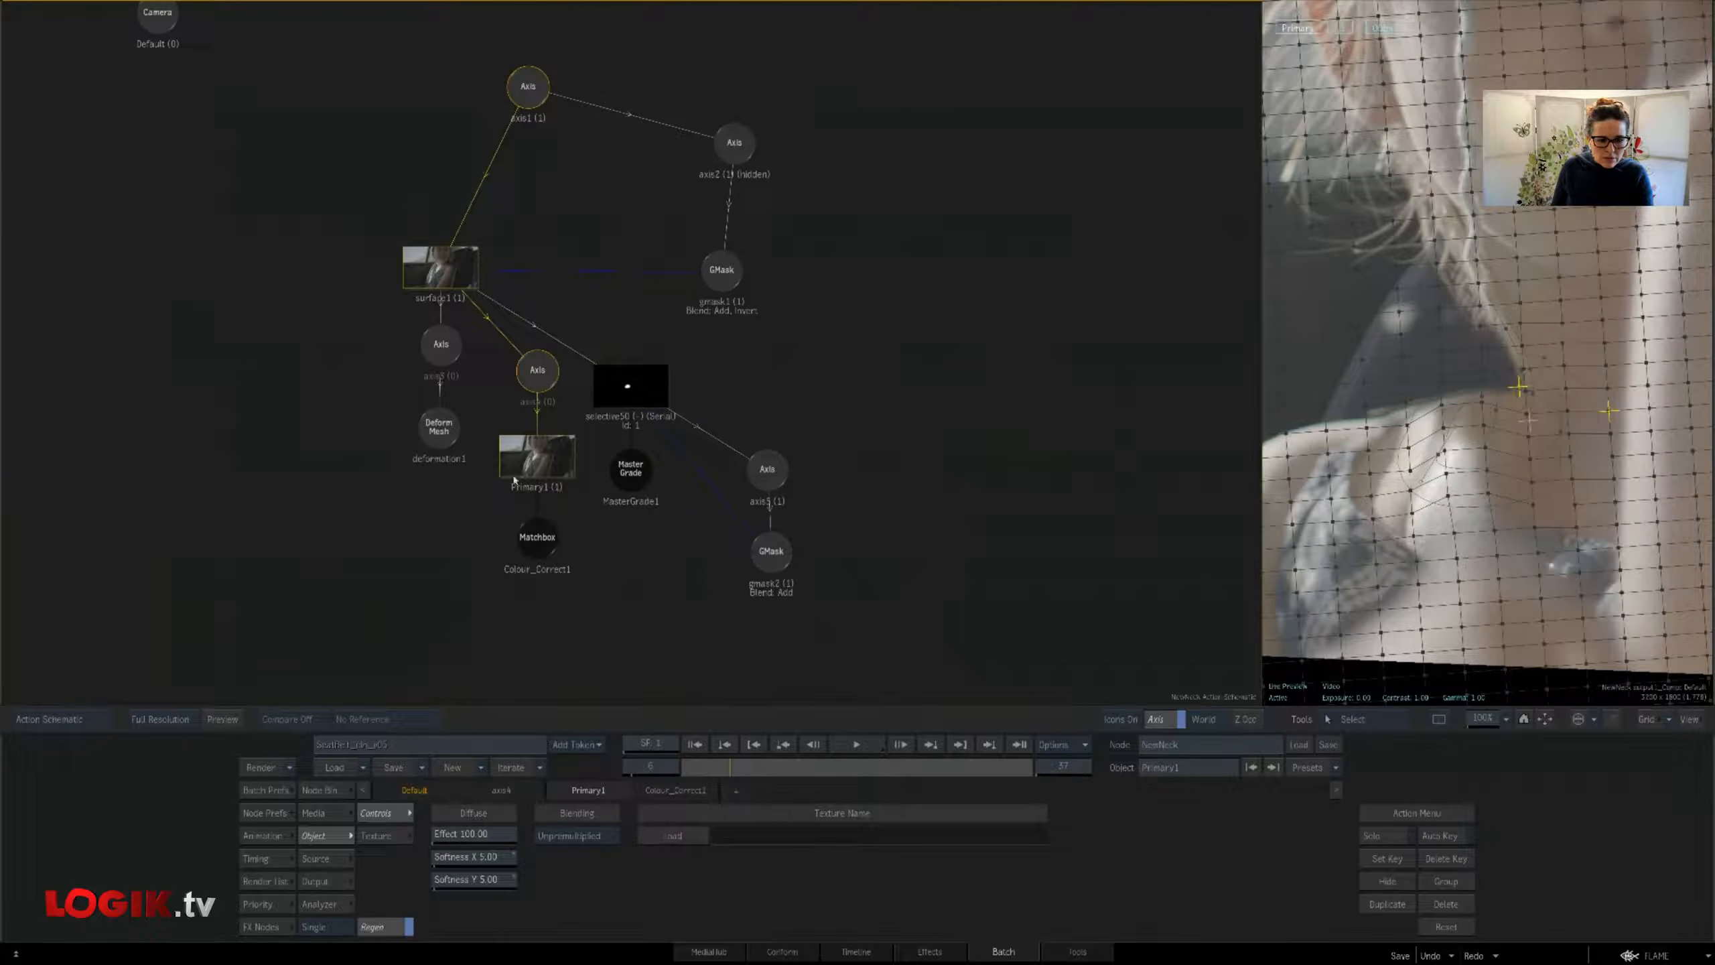
Examine how NewNeck's Deform Mesh and gmask2 shape the neck, checking the result with and without overlay icons
{"action": "left_click", "coordinate": [424, 428]}
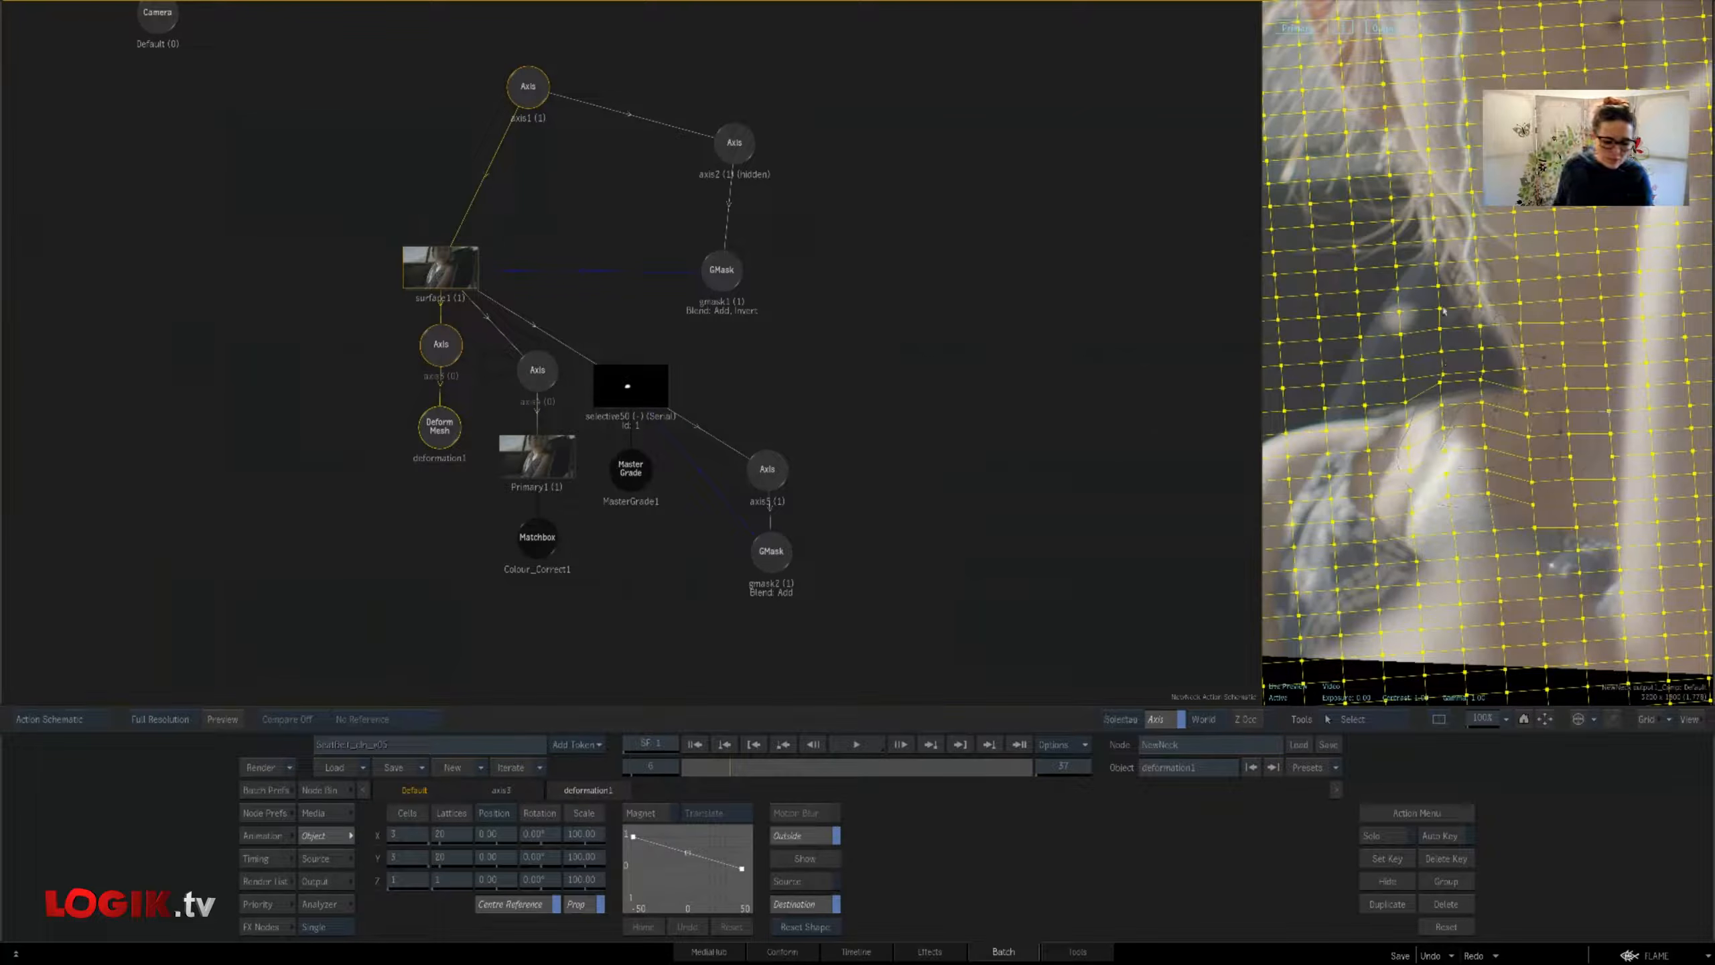
{"action": "key", "text": "shift+i"}
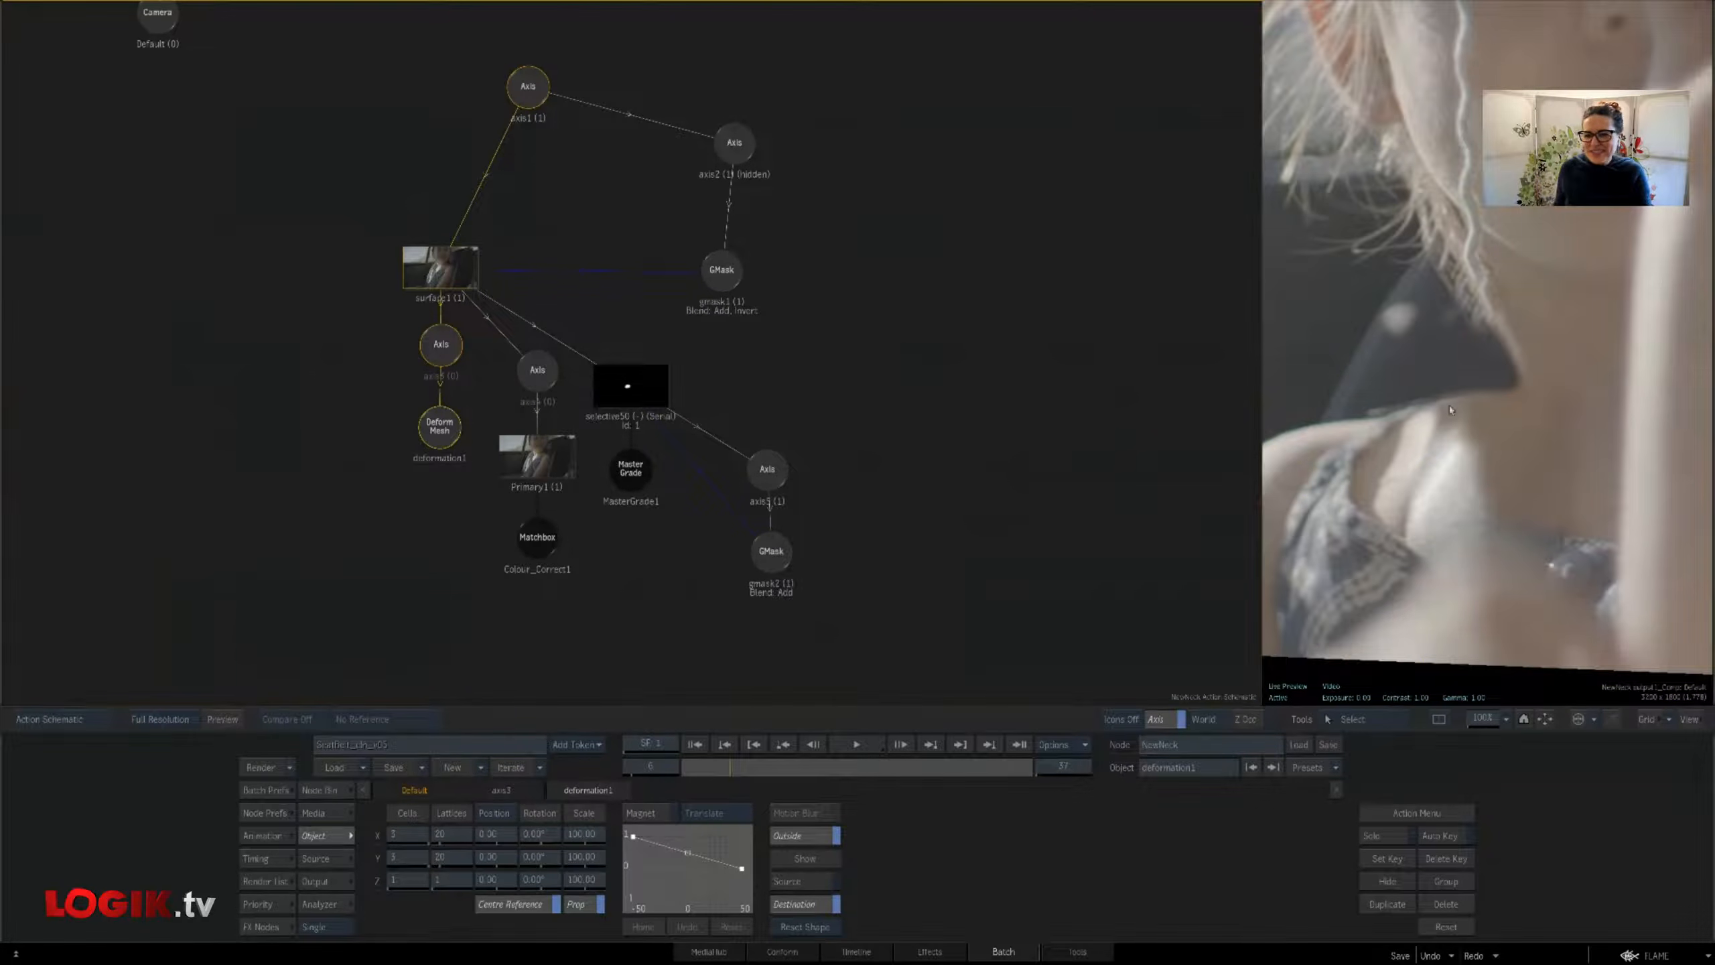
{"action": "left_click_drag", "start_coordinate": [433, 268], "coordinate": [435, 270]}
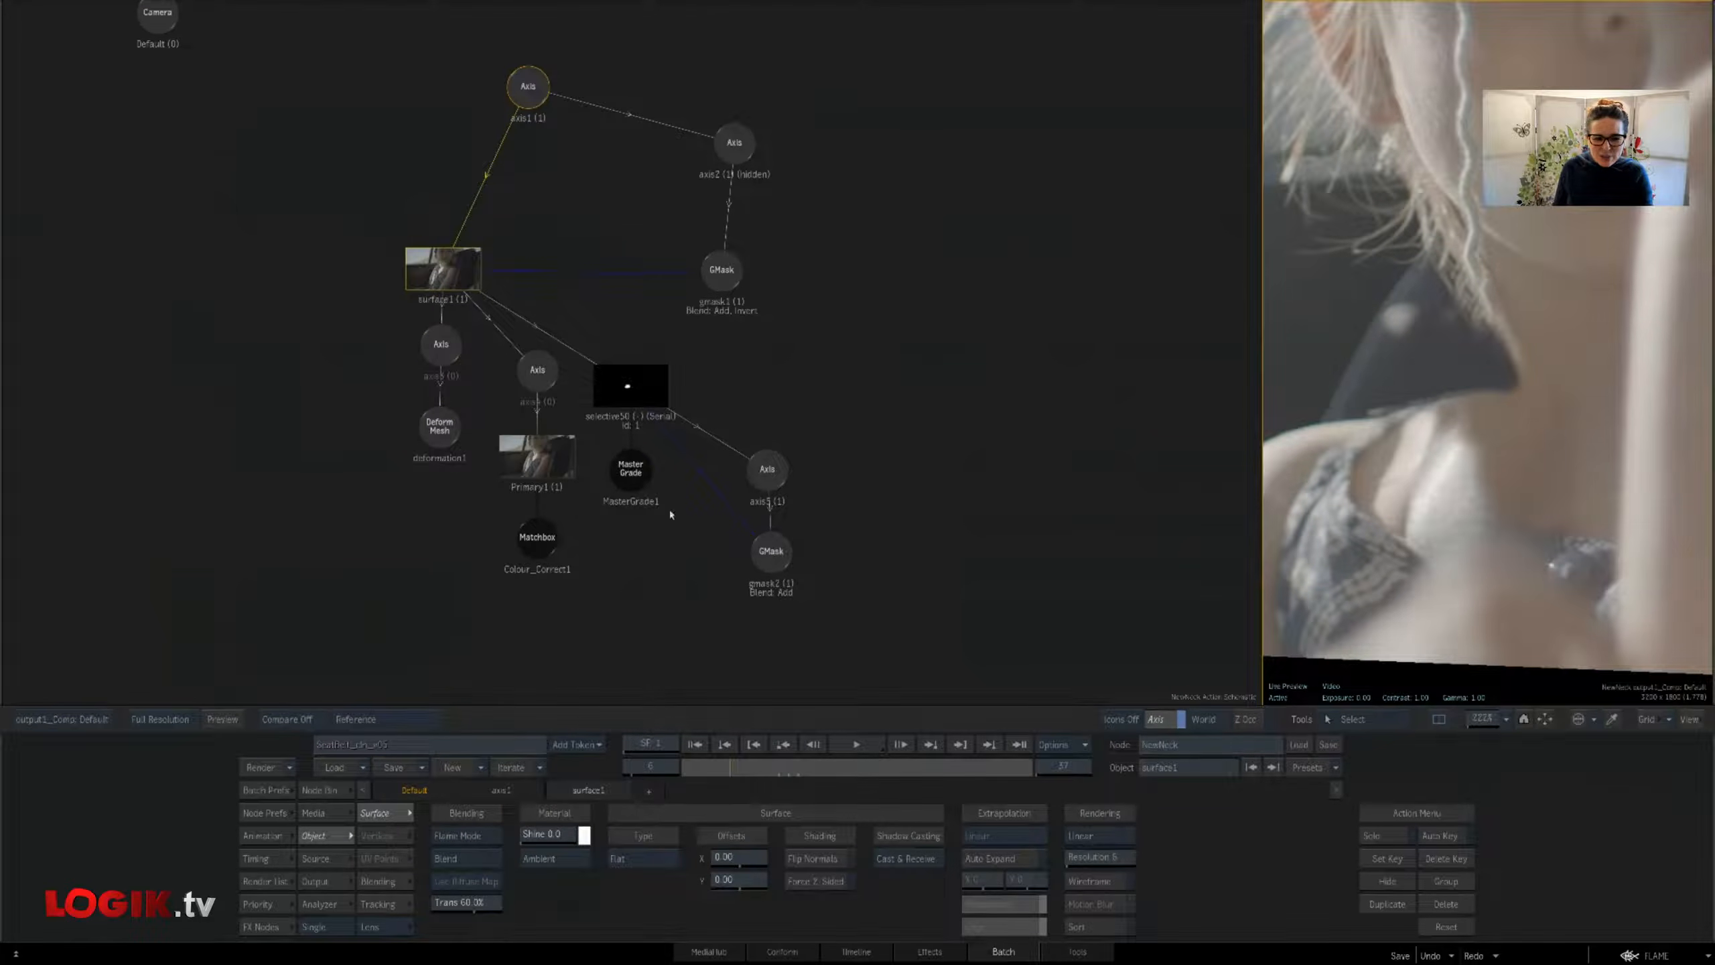
{"action": "left_click", "coordinate": [772, 560]}
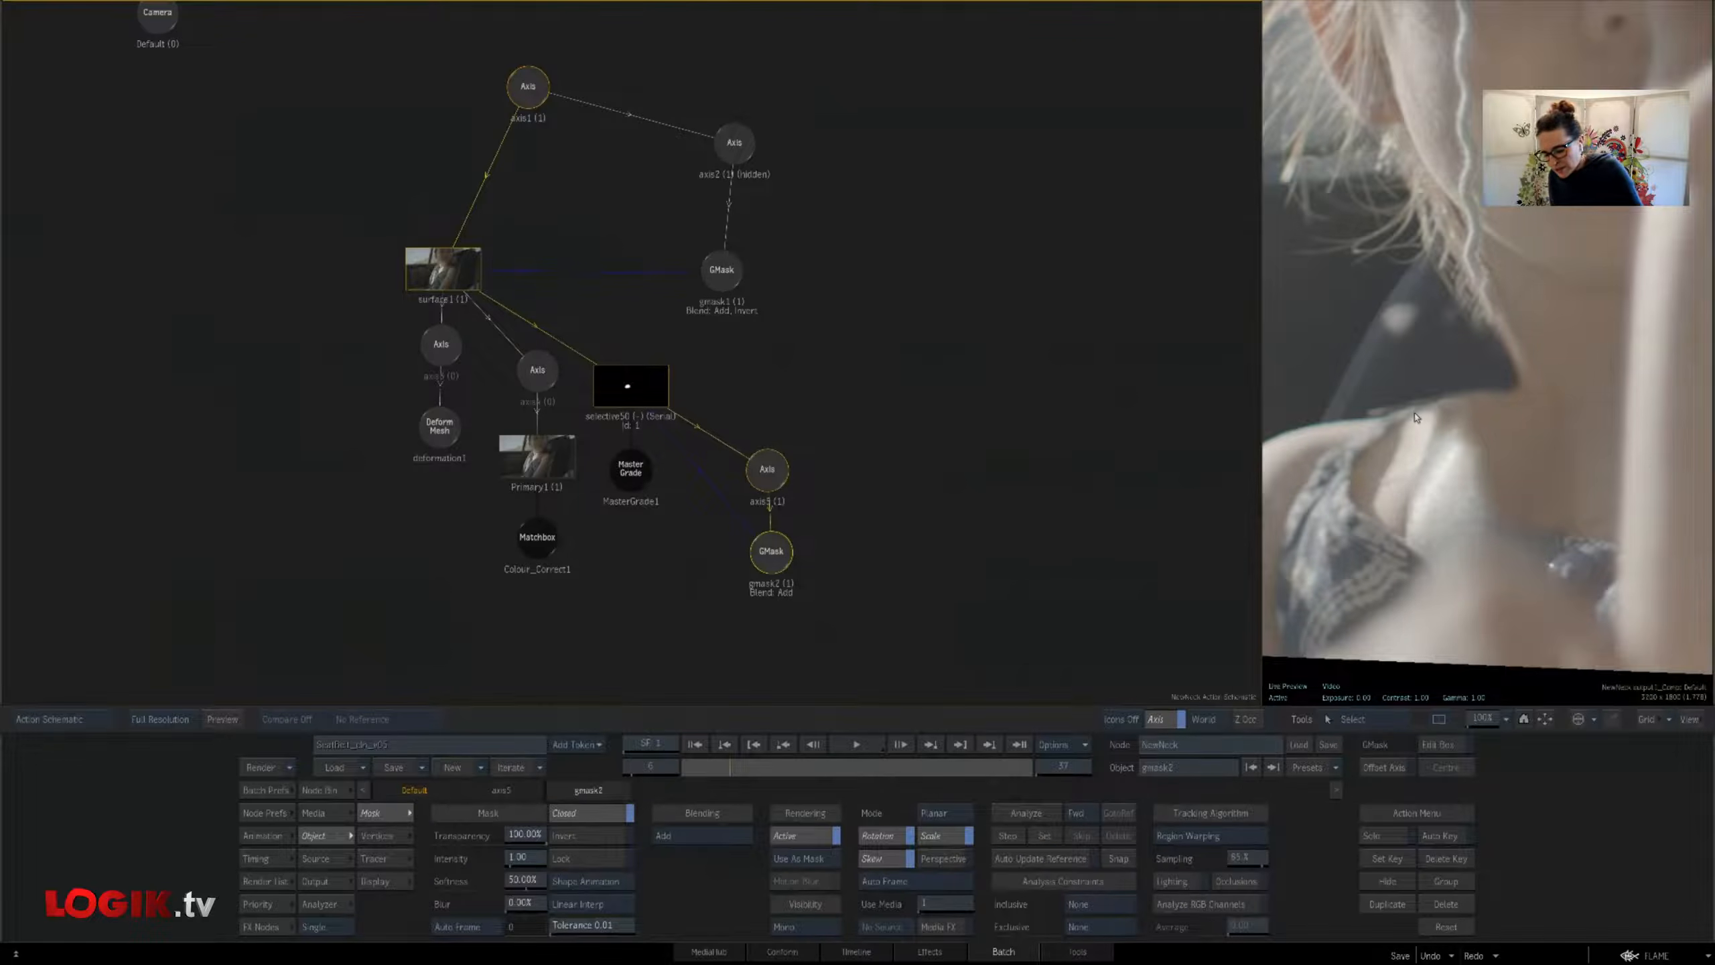
{"action": "left_click", "coordinate": [442, 425]}
{"action": "left_click_drag", "start_coordinate": [966, 350], "coordinate": [941, 351]}
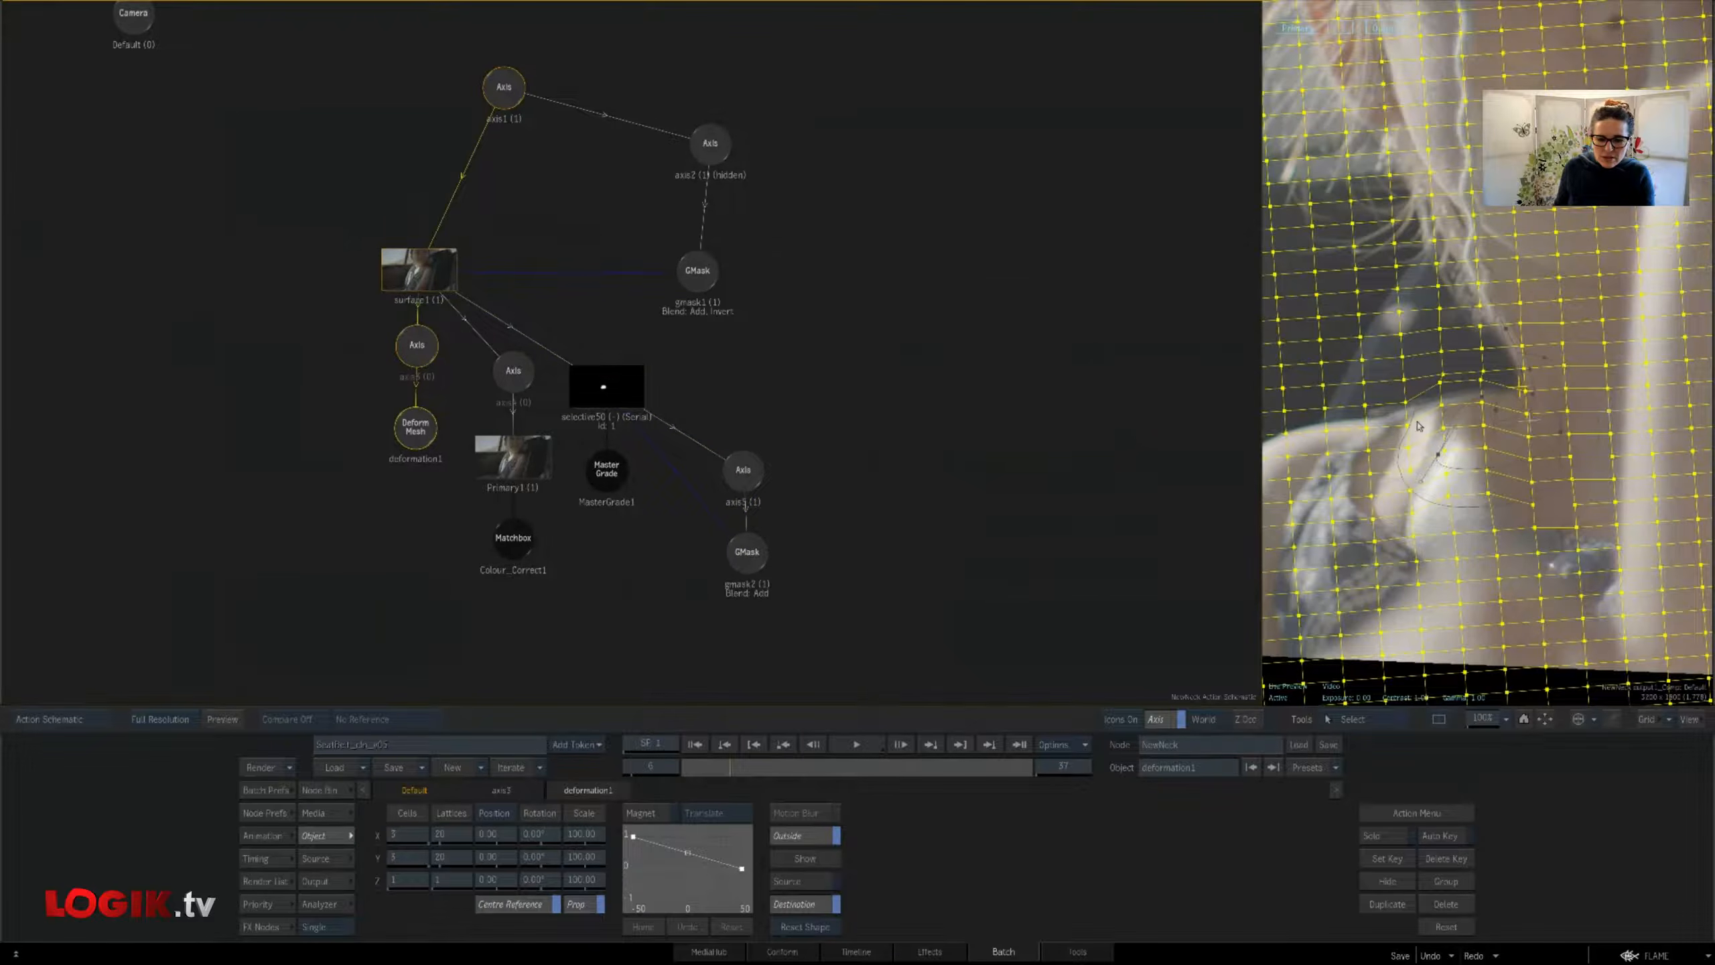
{"action": "left_click", "coordinate": [753, 560]}
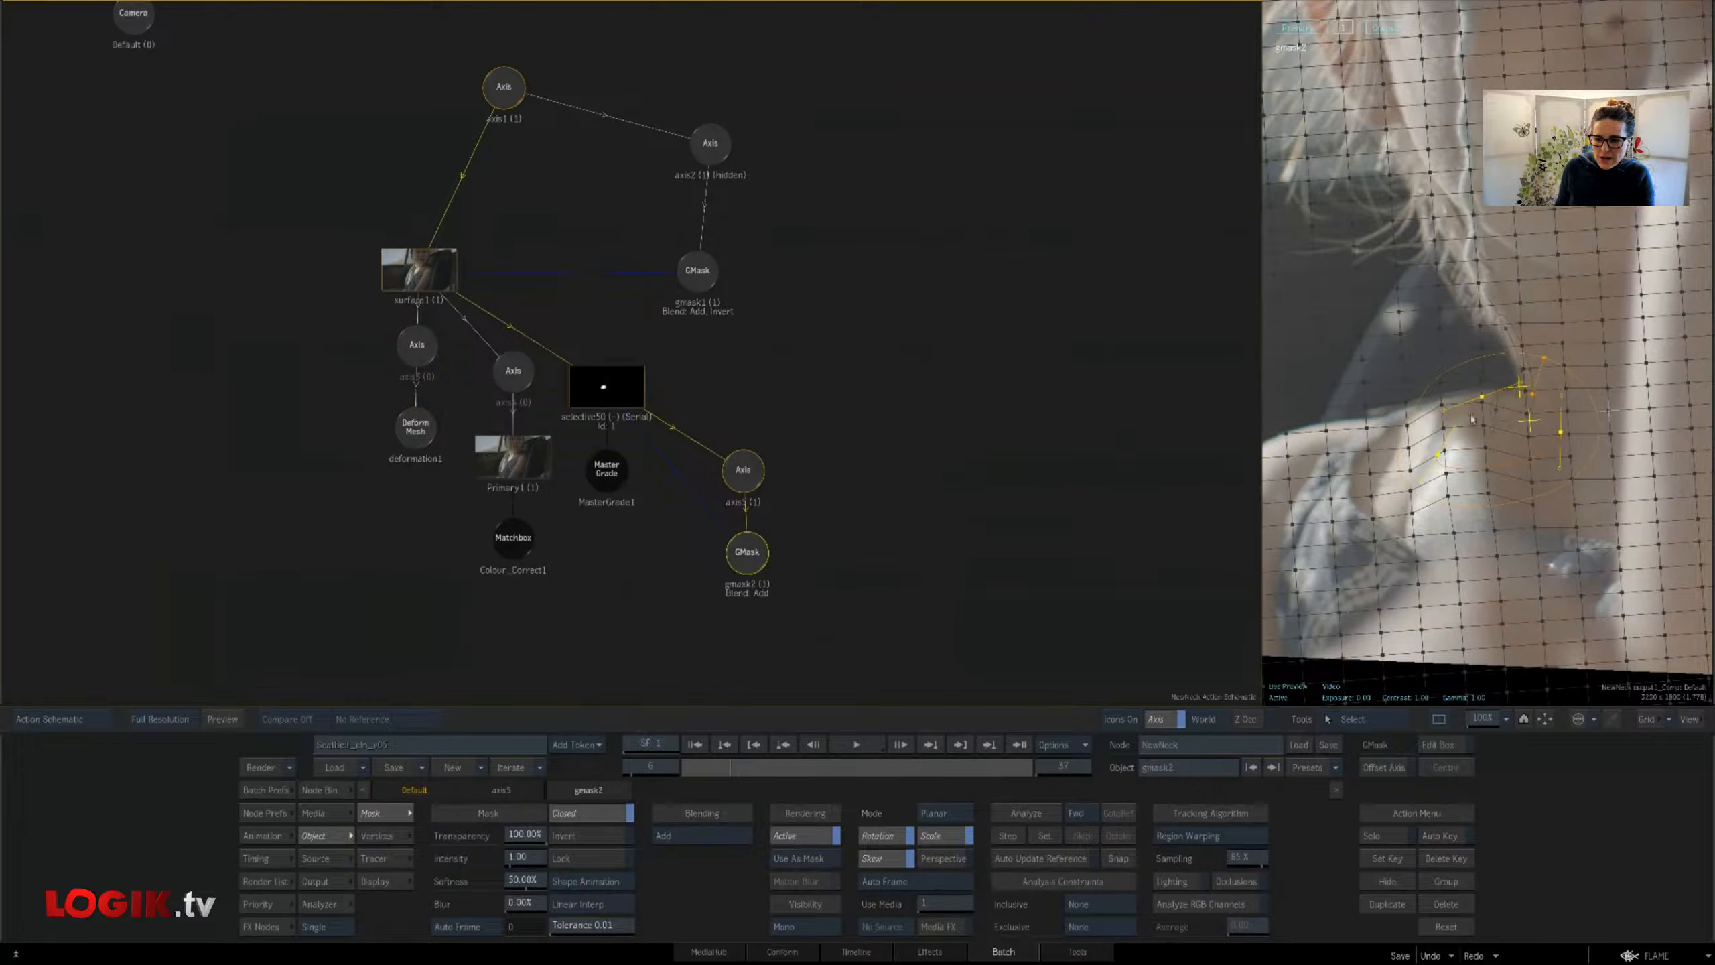
Select NewNeck's surface1 and step through the frames to check its transparency, finishing back in the batch schematic
{"action": "left_click", "coordinate": [430, 280]}
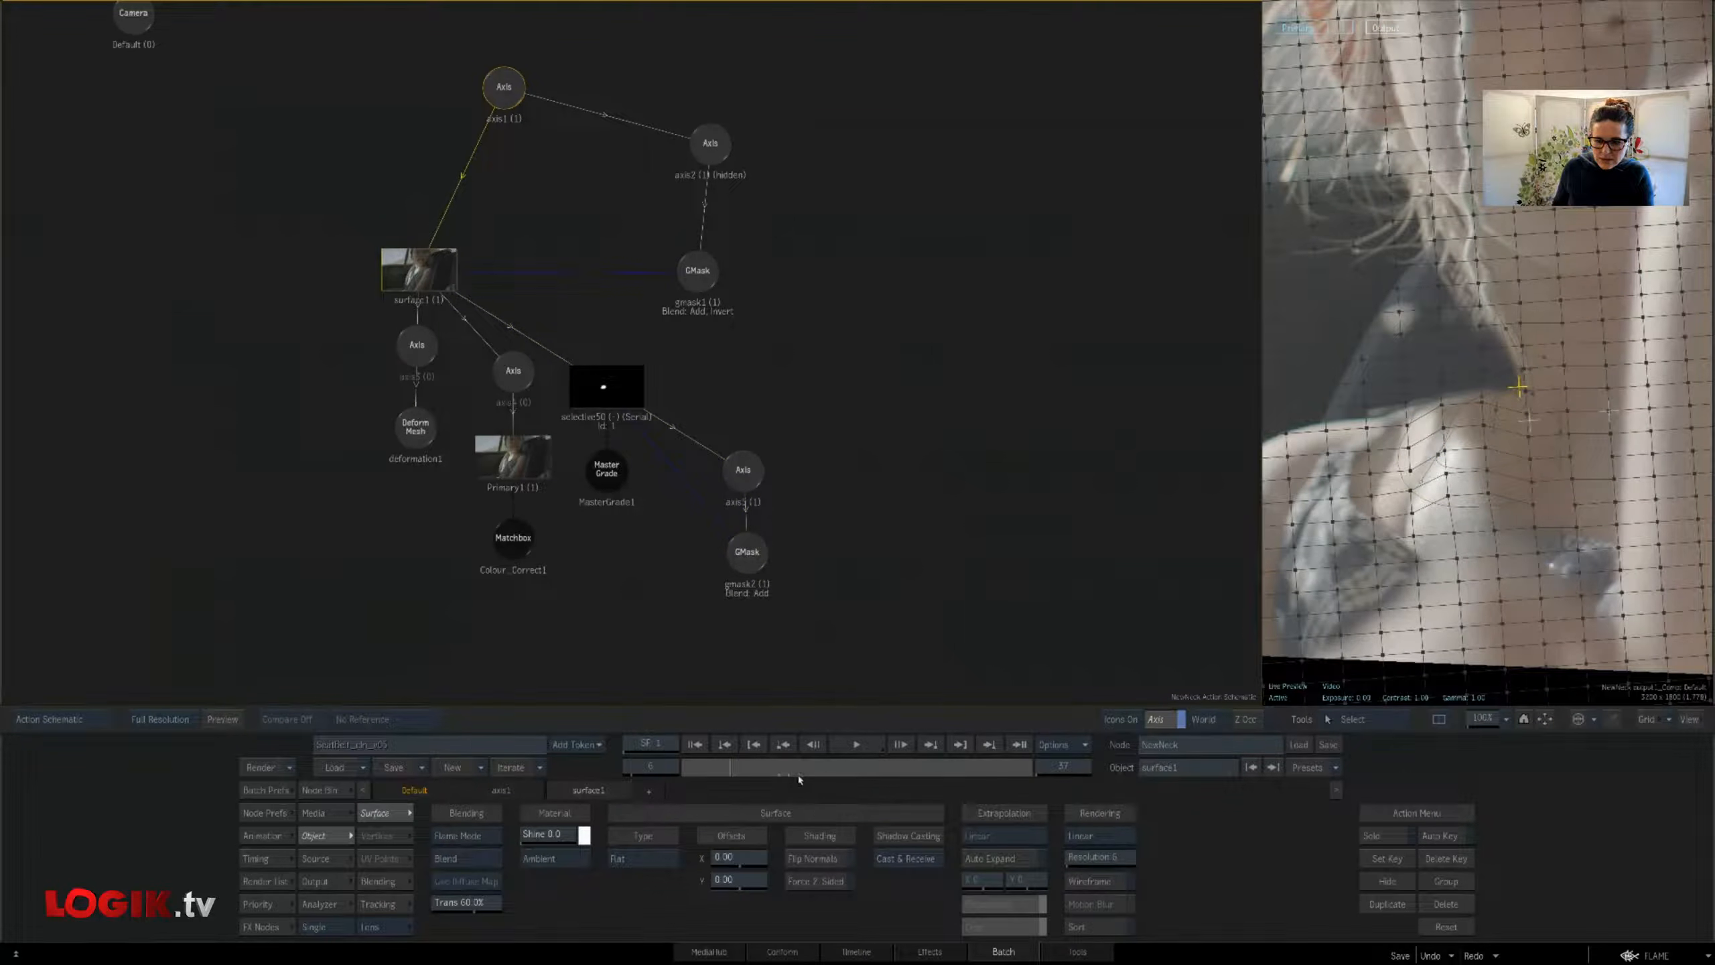
{"action": "left_click_drag", "start_coordinate": [798, 775], "coordinate": [796, 773]}
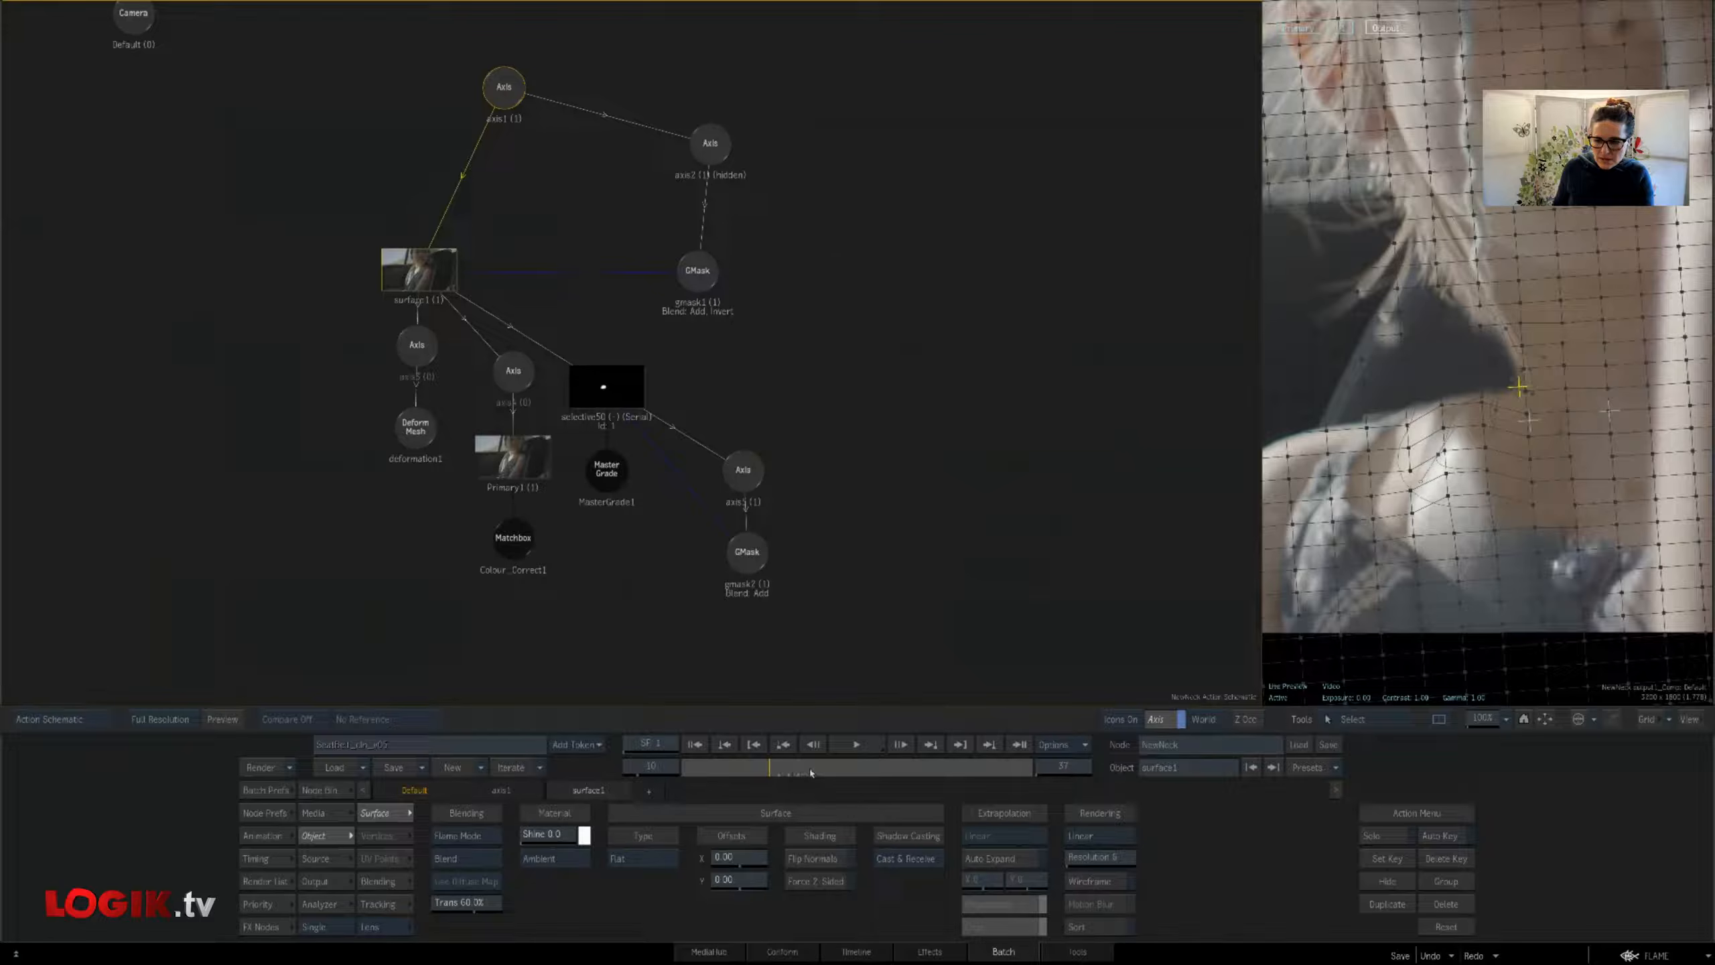
{"action": "key", "text": "Right"}
{"action": "key", "text": "Right"}
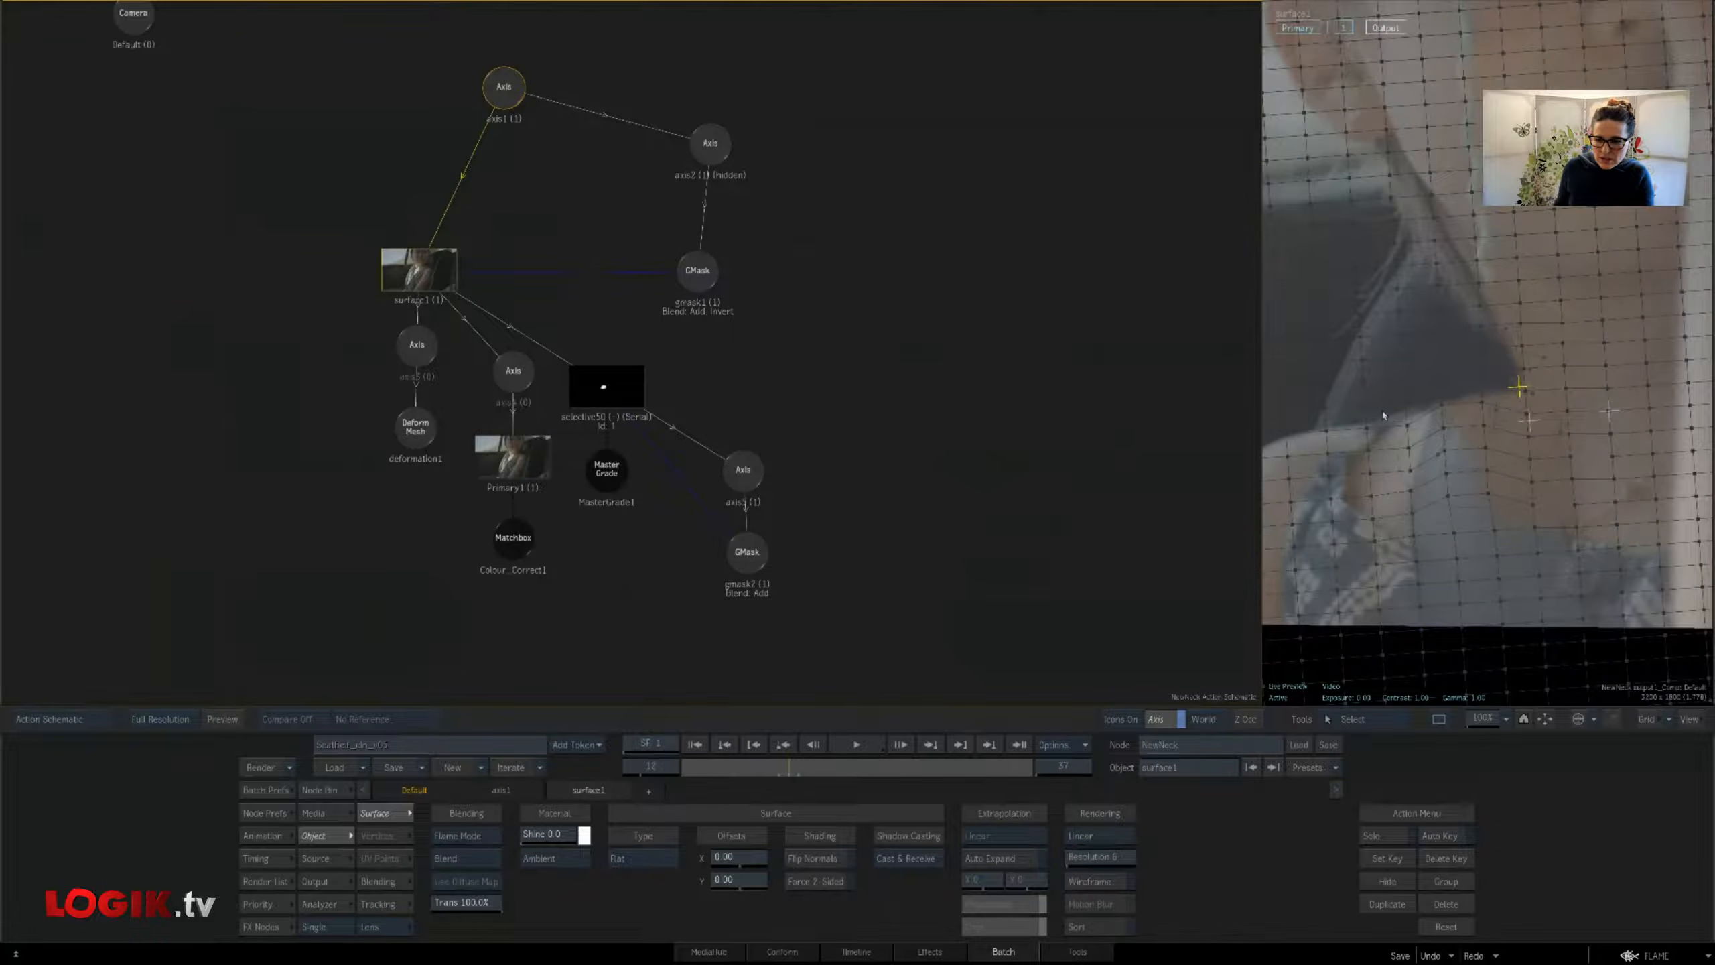
{"action": "key", "text": "Right"}
{"action": "key", "text": "Right"}
{"action": "key", "text": "Escape"}
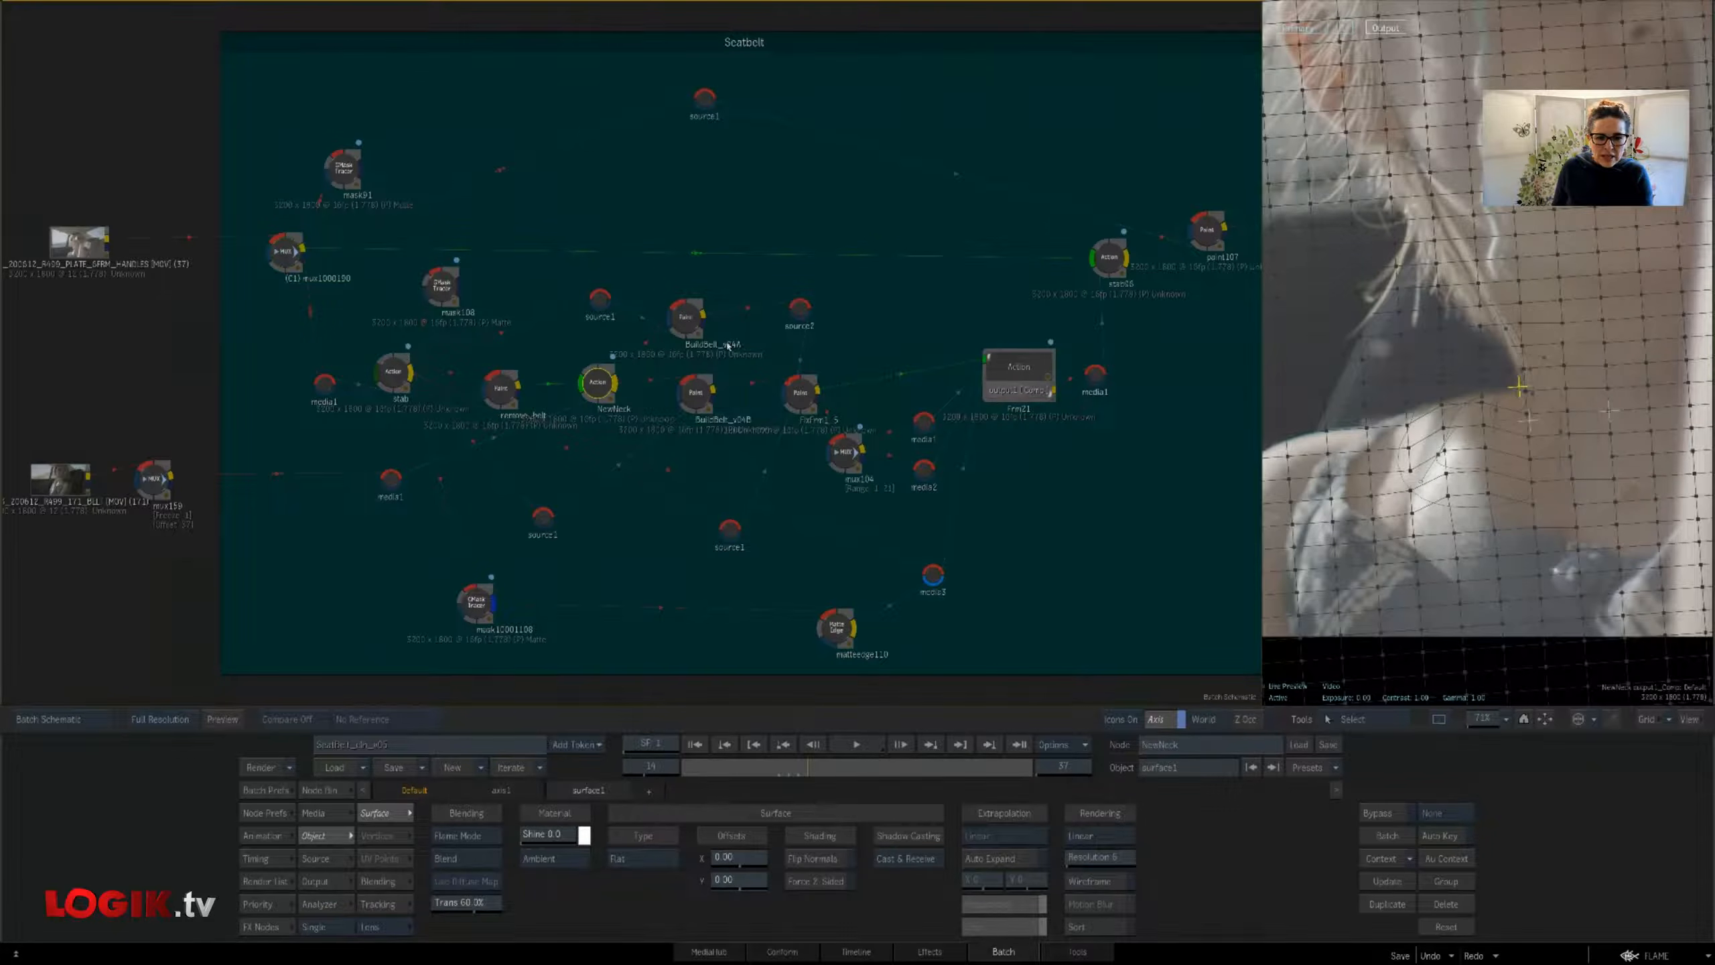
View the BuildBelt_v04A paint result and inspect the settings of both BuildBelt paint nodes
{"action": "left_click", "coordinate": [686, 318]}
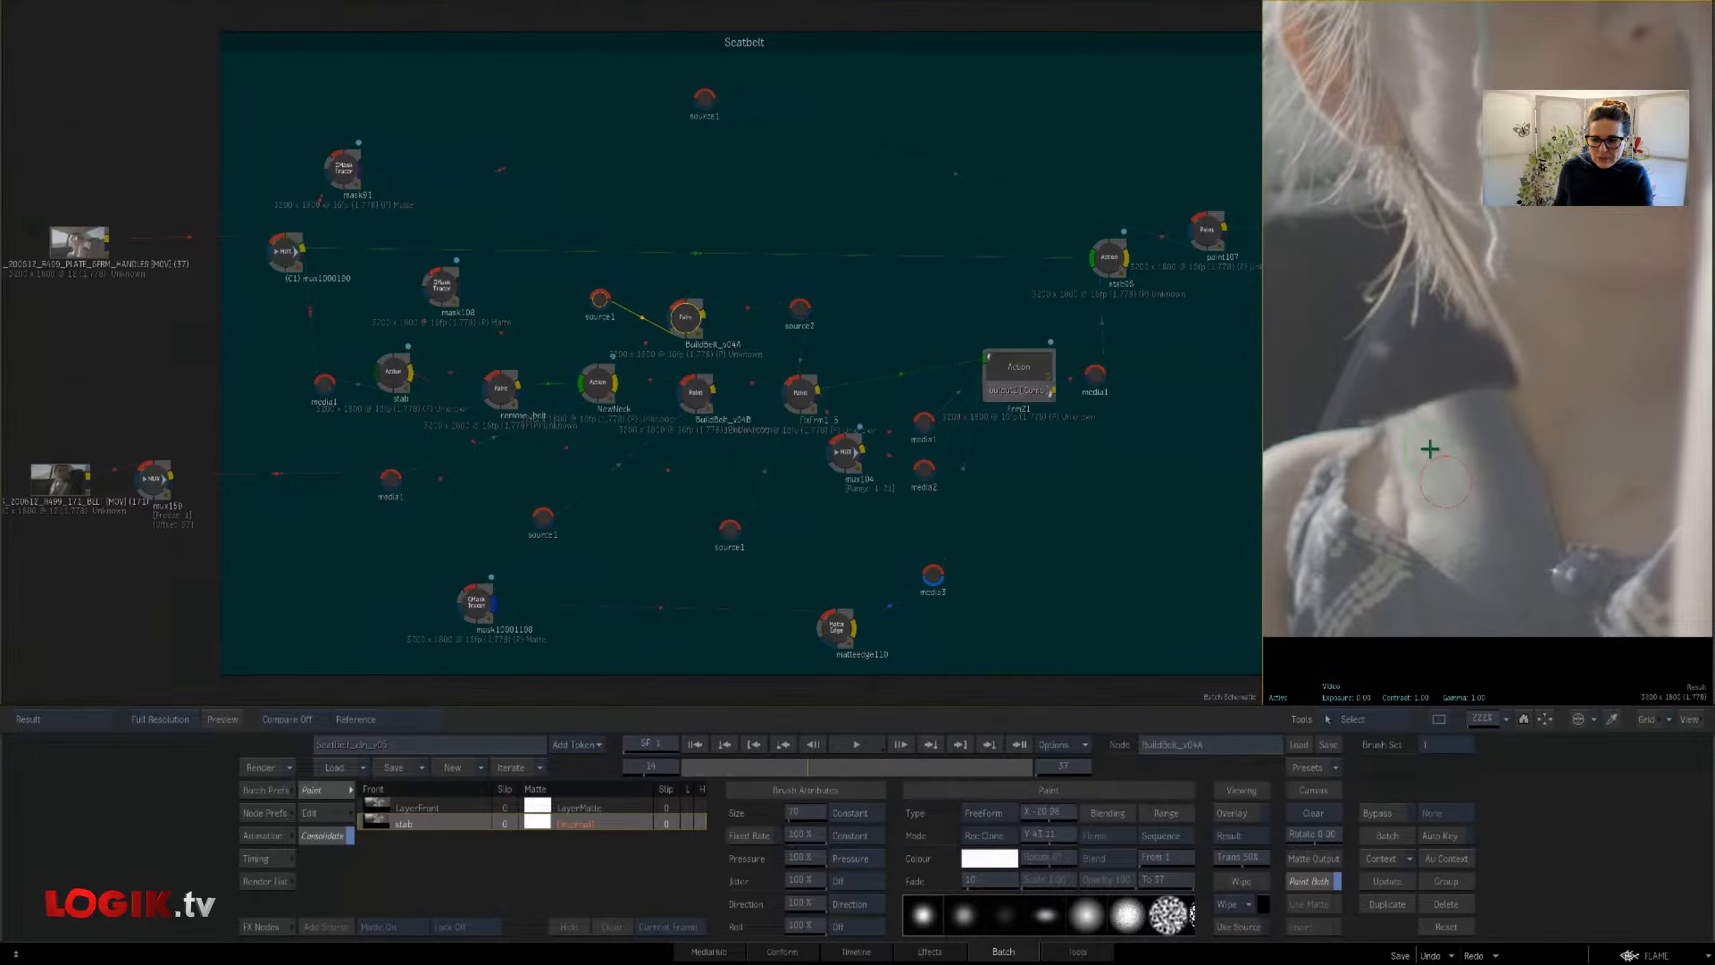
{"action": "key", "text": "F4"}
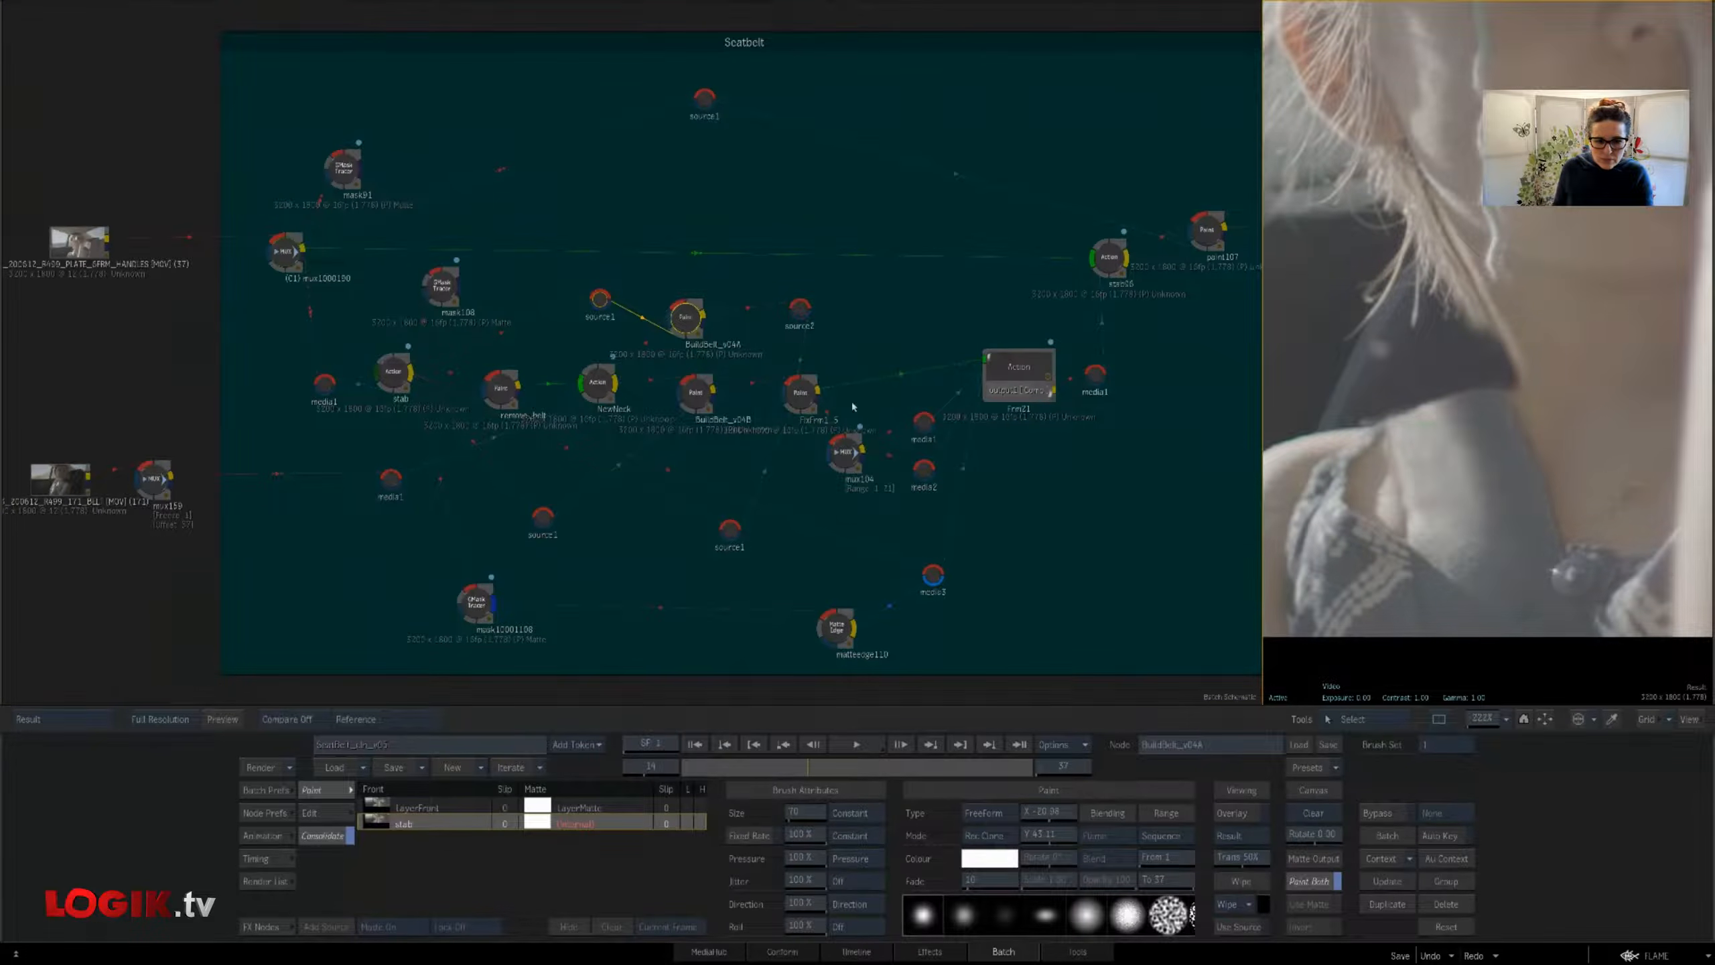
{"action": "left_click", "coordinate": [698, 397]}
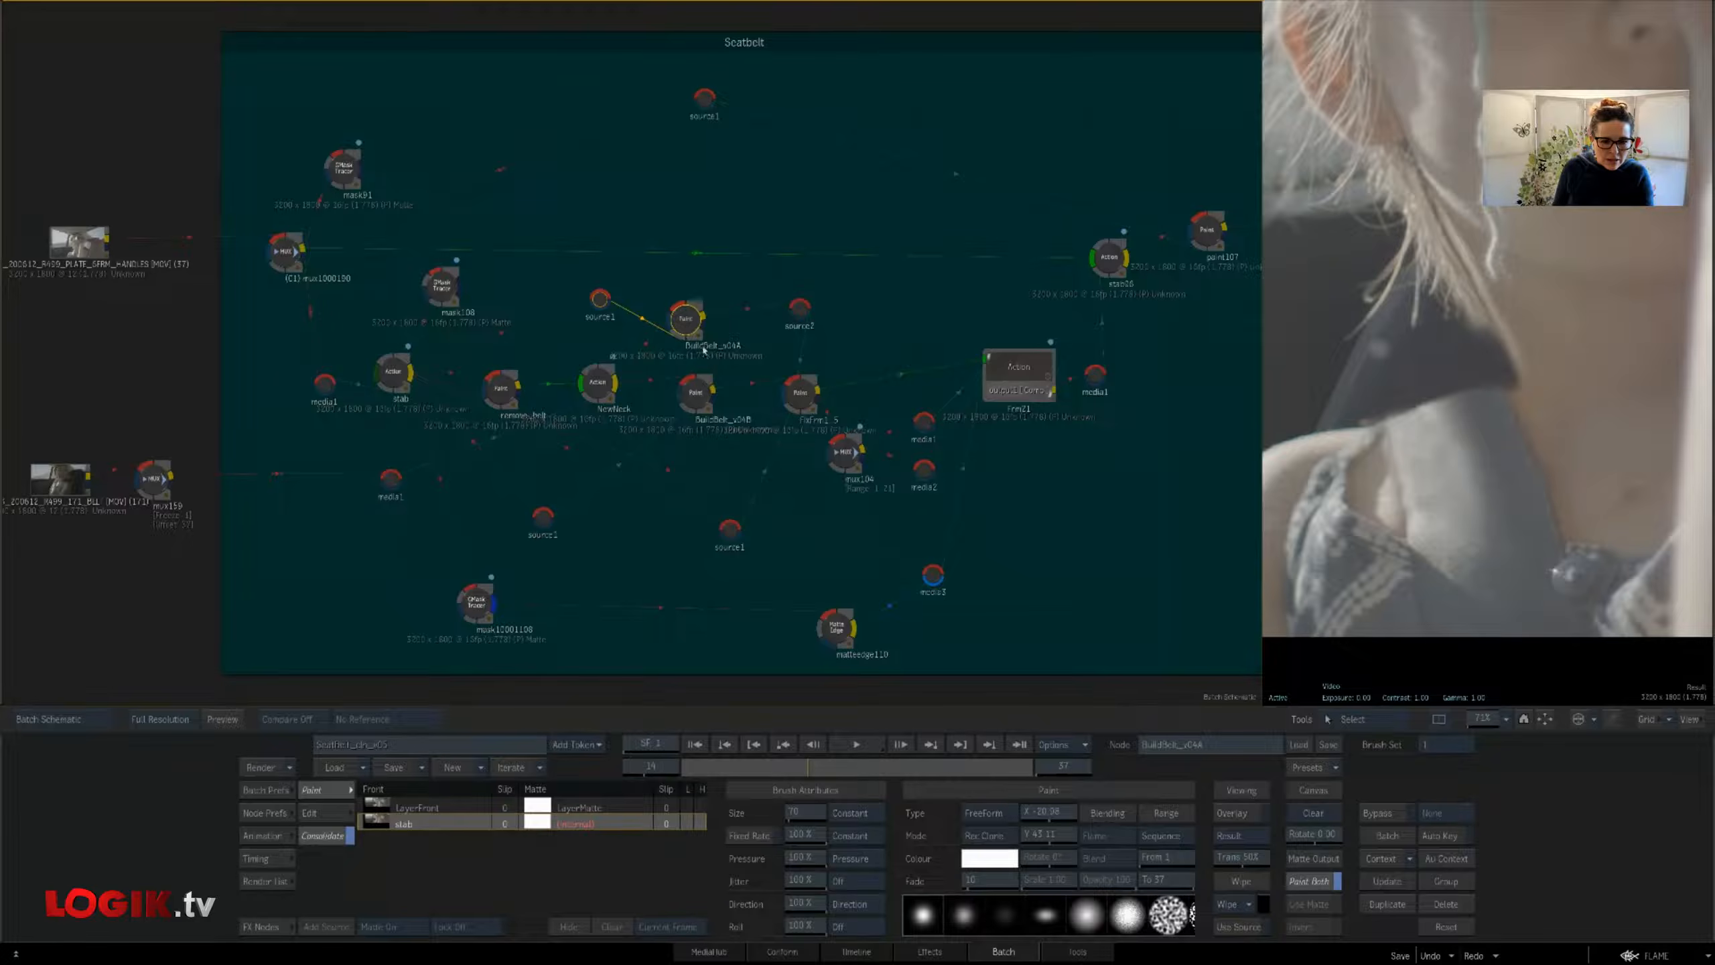
{"action": "left_click_drag", "start_coordinate": [687, 322], "coordinate": [694, 321]}
{"action": "left_click", "coordinate": [694, 388]}
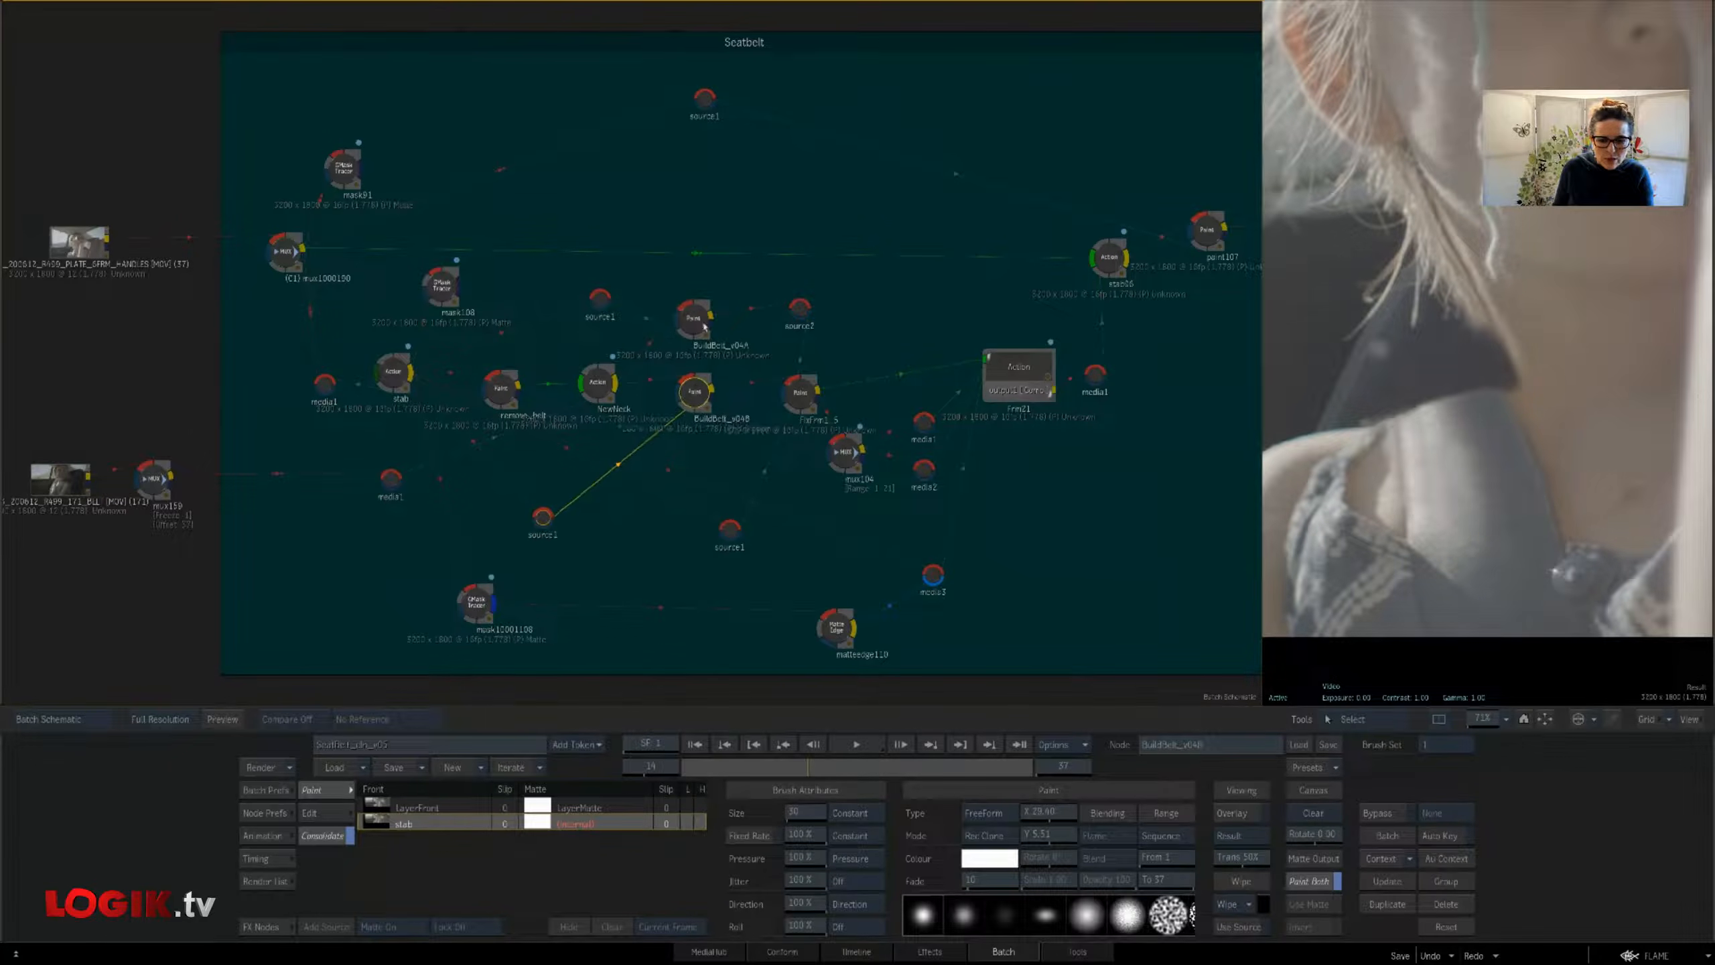
{"action": "left_click_drag", "start_coordinate": [696, 326], "coordinate": [691, 324]}
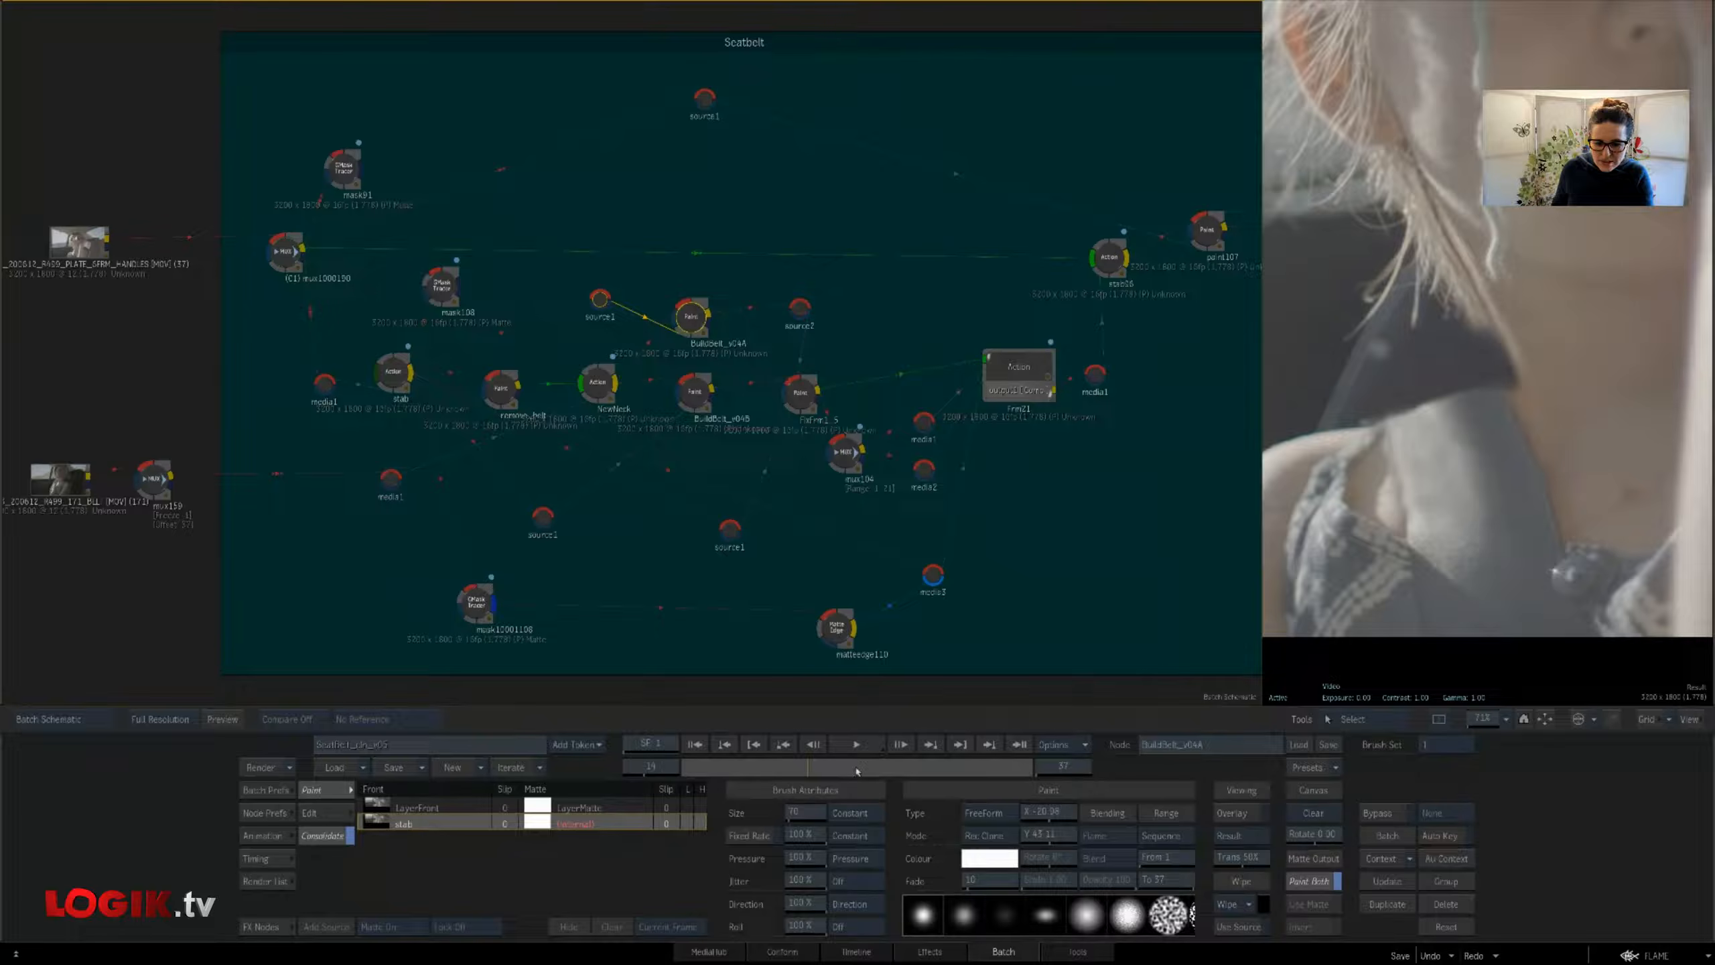
Advance through the frames to frame 19 to check the BuildBelt_v04A paint work on the belt
{"action": "key", "text": "Right"}
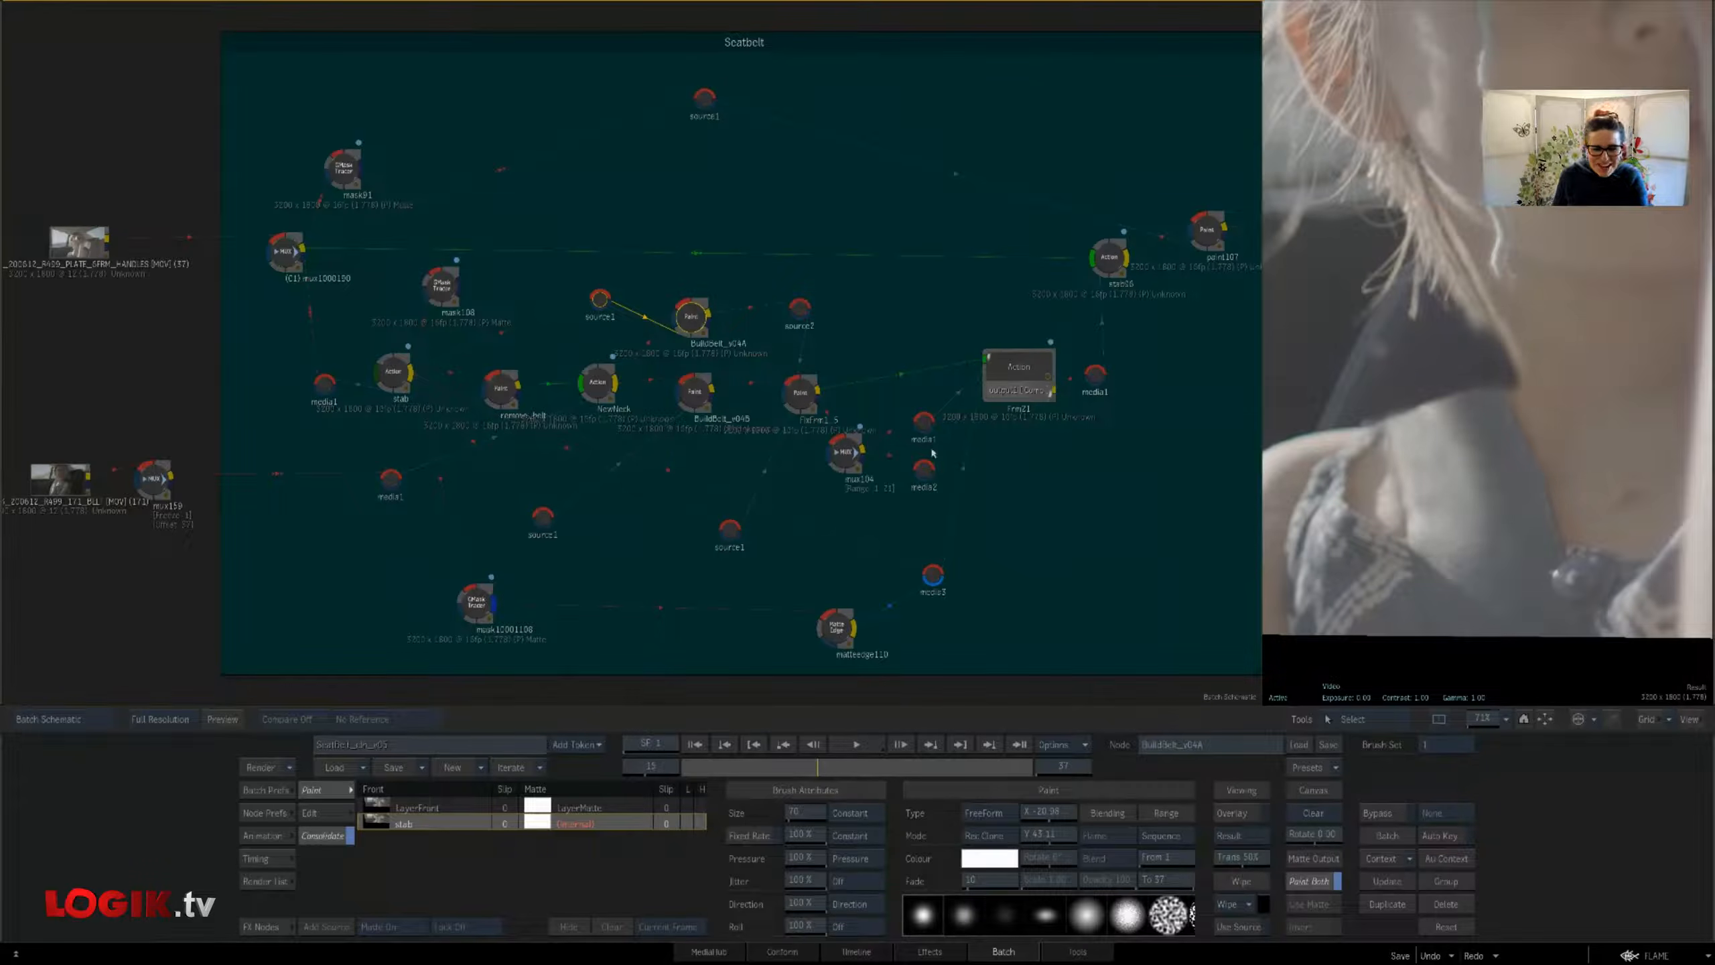
{"action": "key", "text": "Right"}
{"action": "key", "text": "Right"}
{"action": "key", "text": "Right"}
{"action": "key", "text": "Right"}
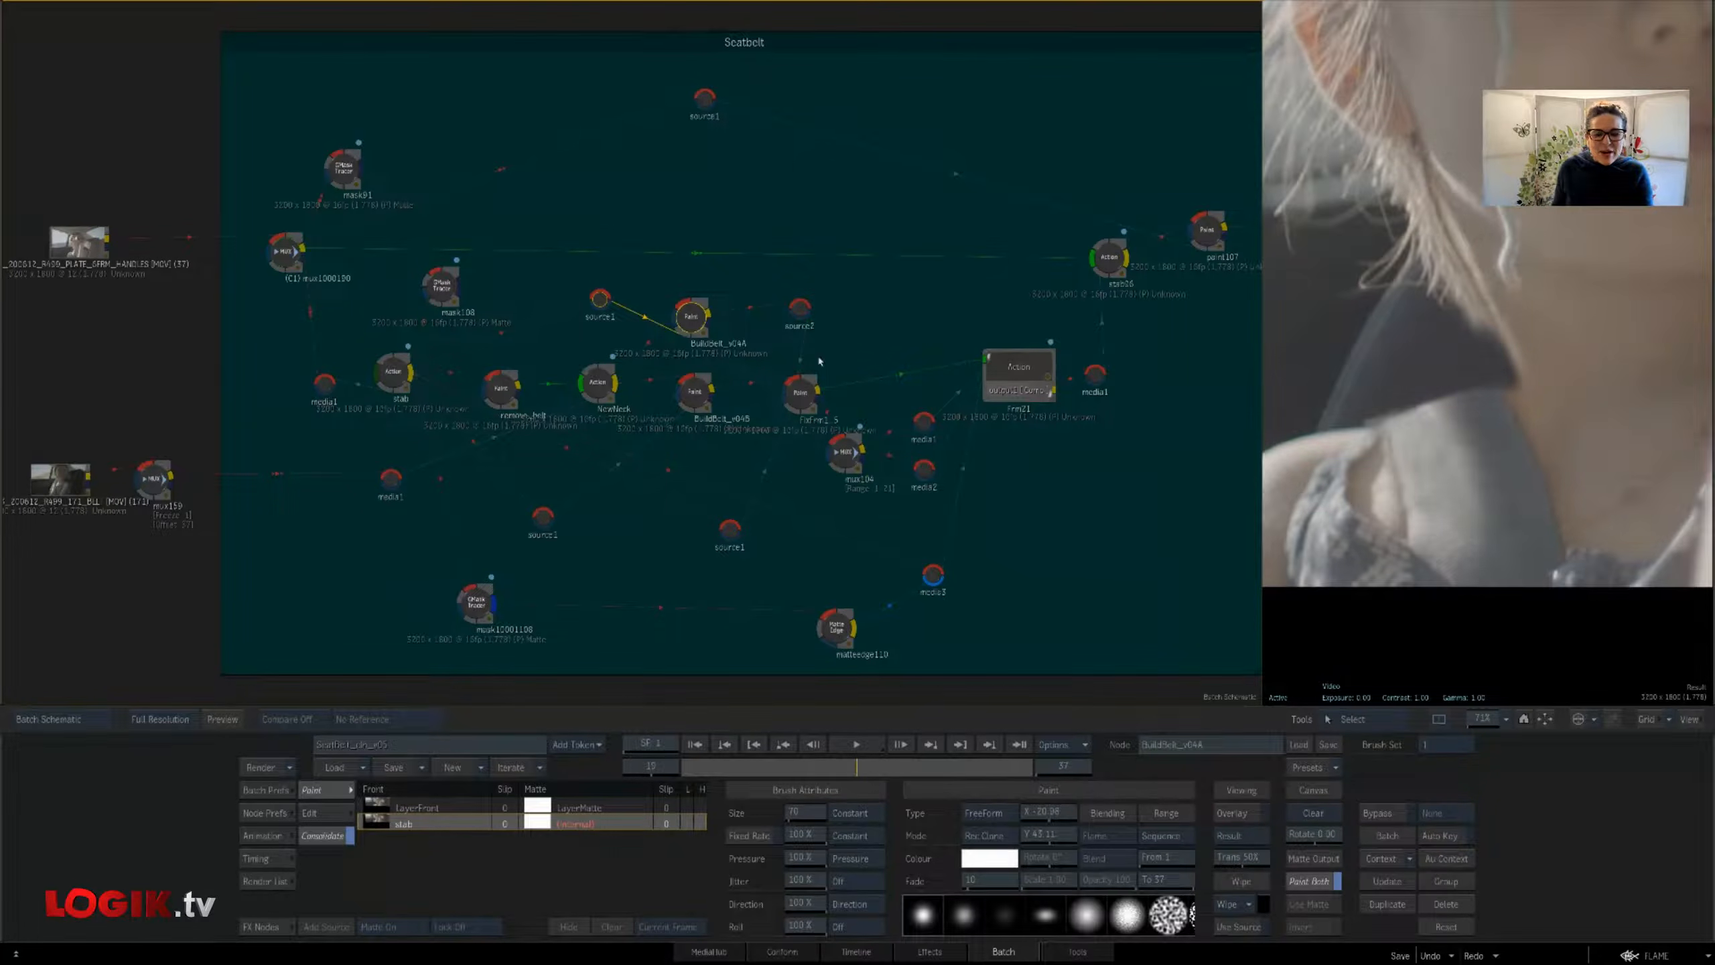
Inspect the paint node feeding the frm21 Action and the active frame range of mux104
{"action": "left_click_drag", "start_coordinate": [906, 345], "coordinate": [746, 307]}
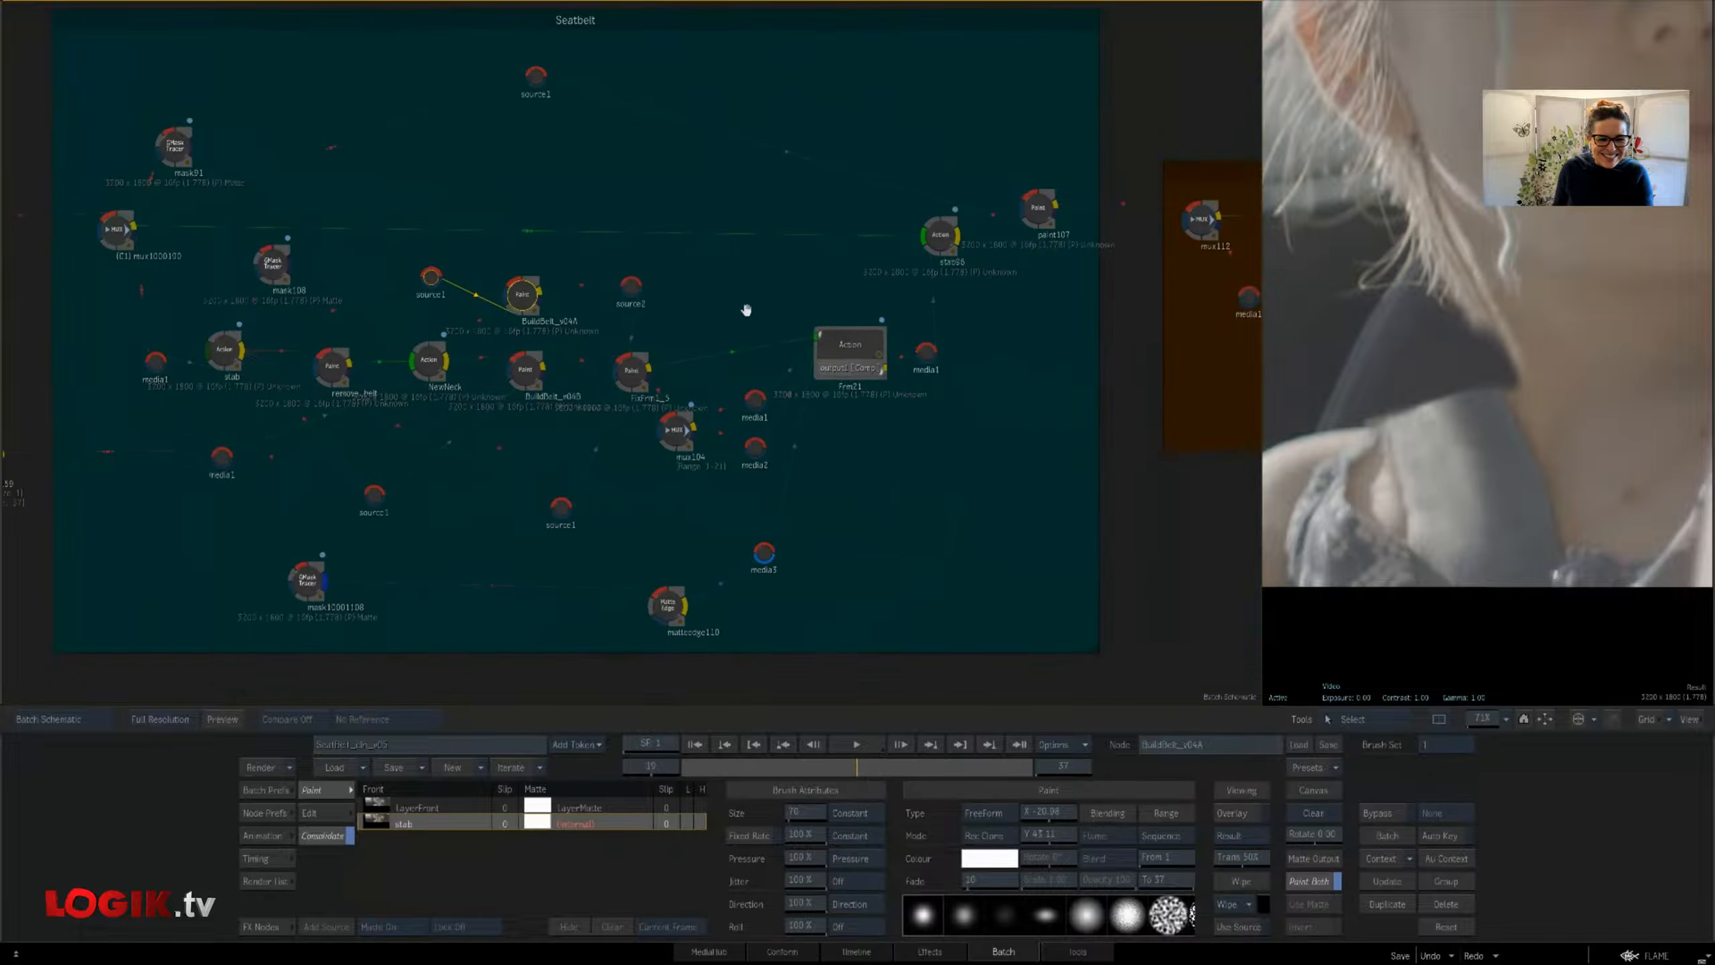
{"action": "left_click", "coordinate": [630, 377]}
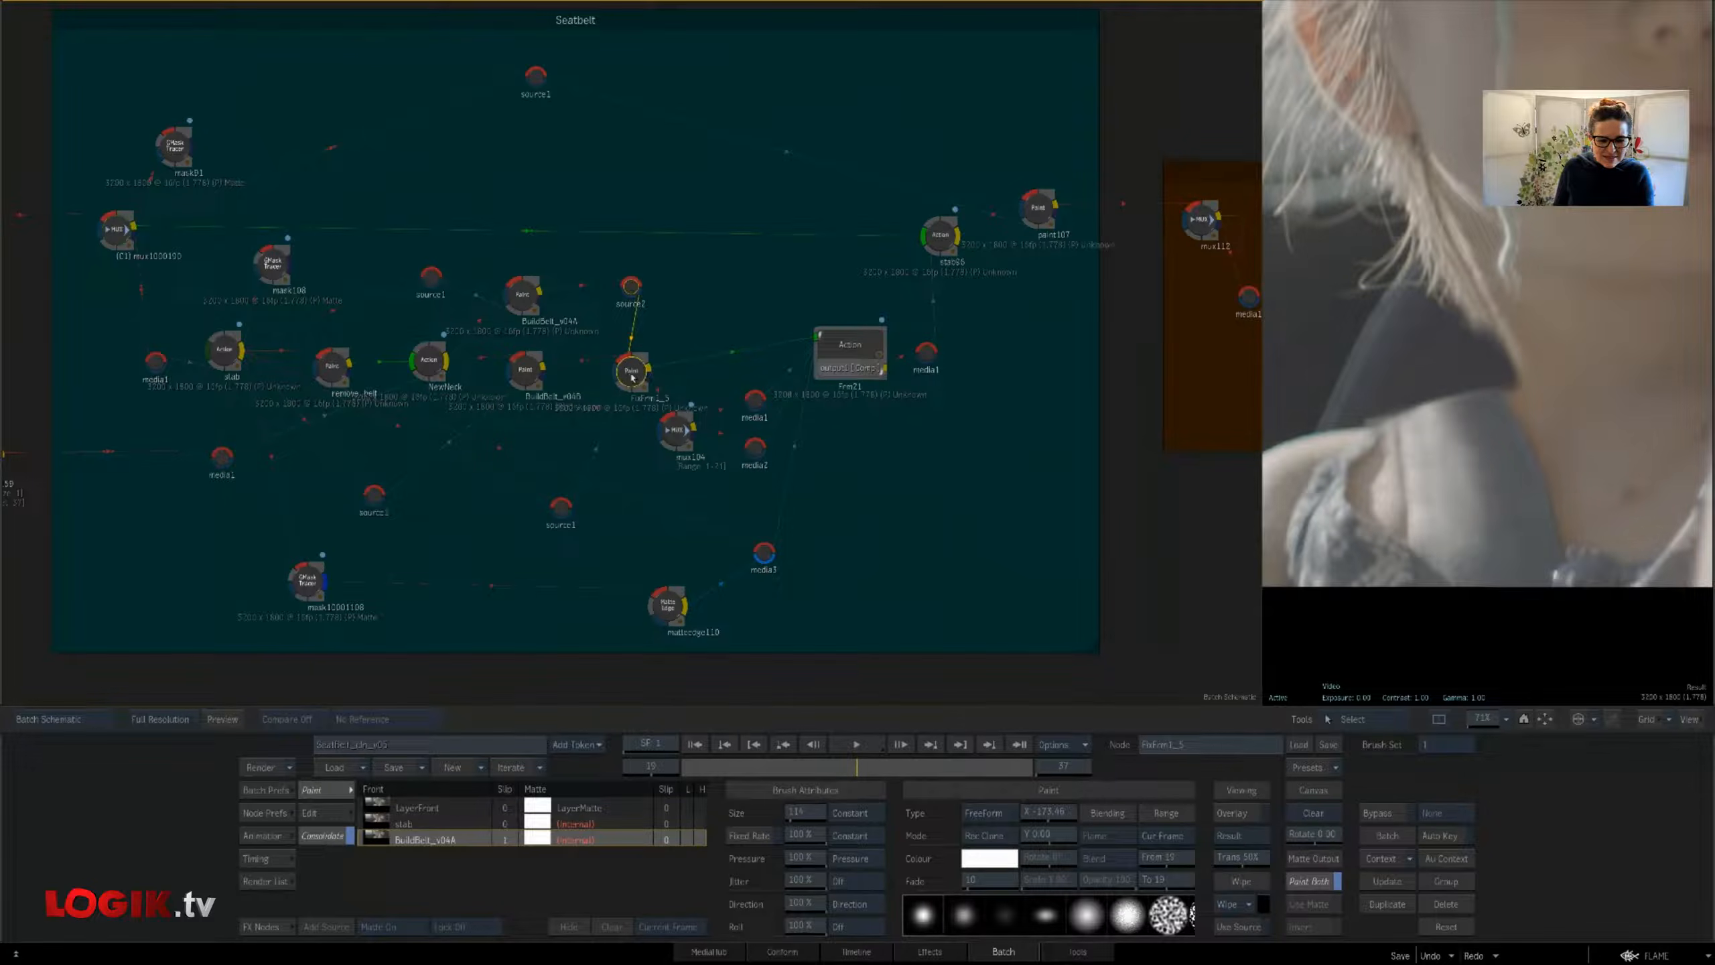
{"action": "left_click_drag", "start_coordinate": [632, 378], "coordinate": [648, 375]}
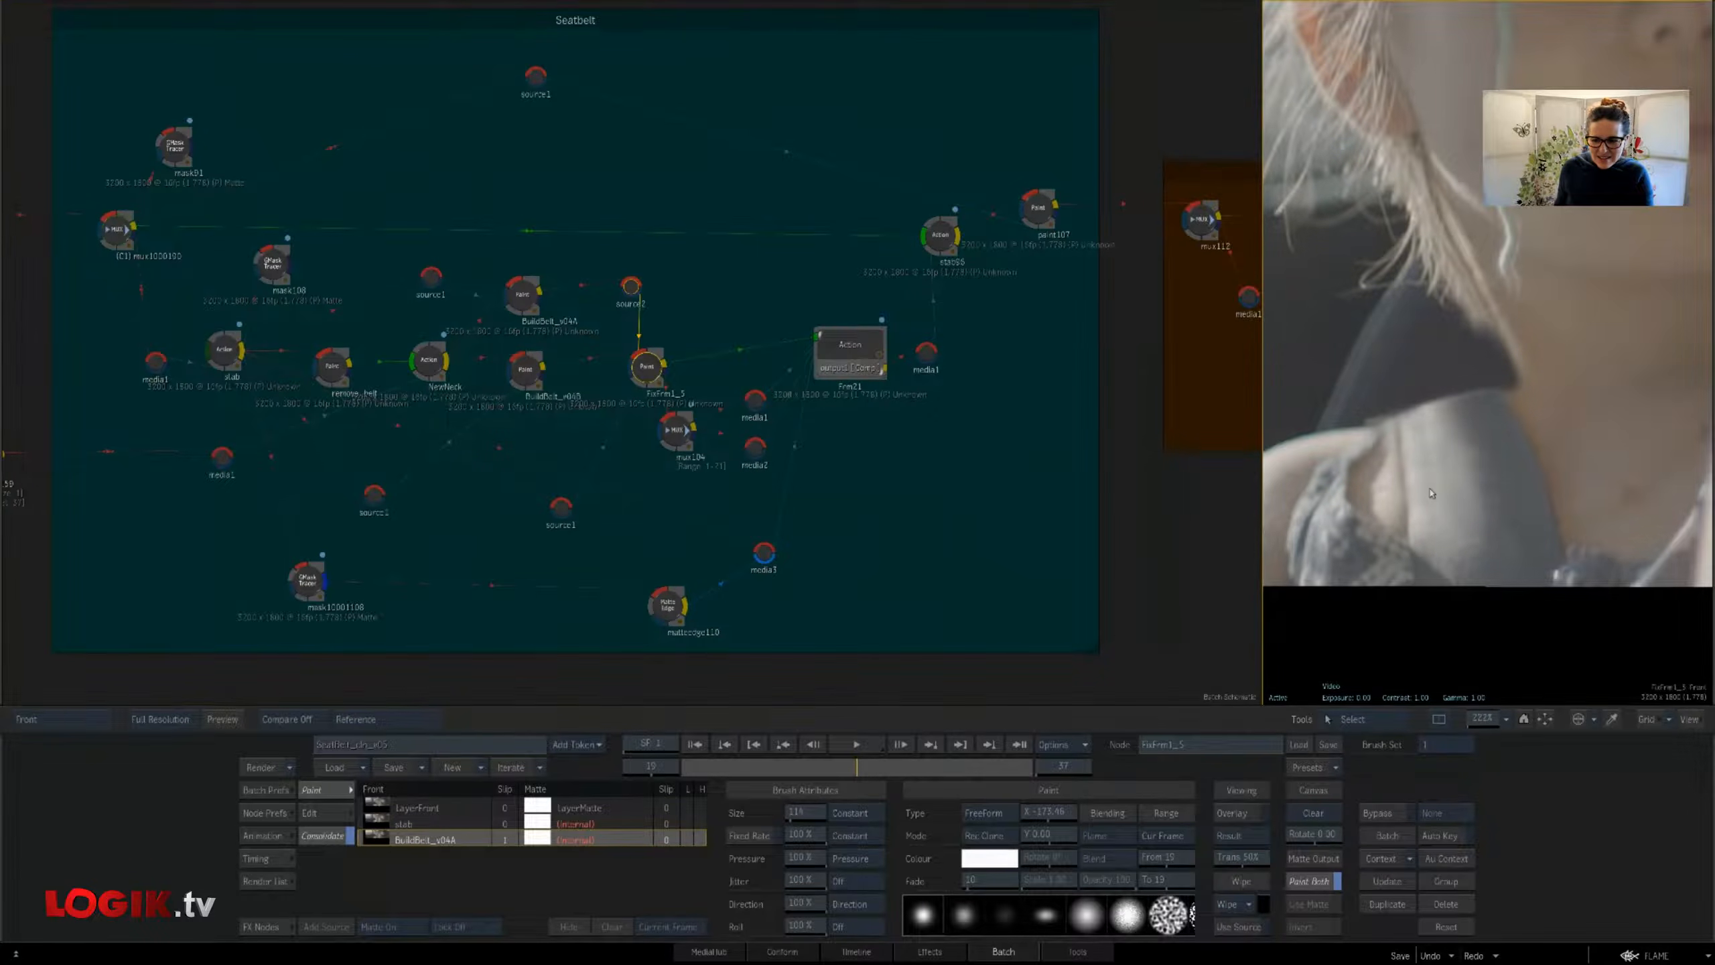
{"action": "left_click_drag", "start_coordinate": [879, 443], "coordinate": [807, 429]}
{"action": "left_click", "coordinate": [611, 424]}
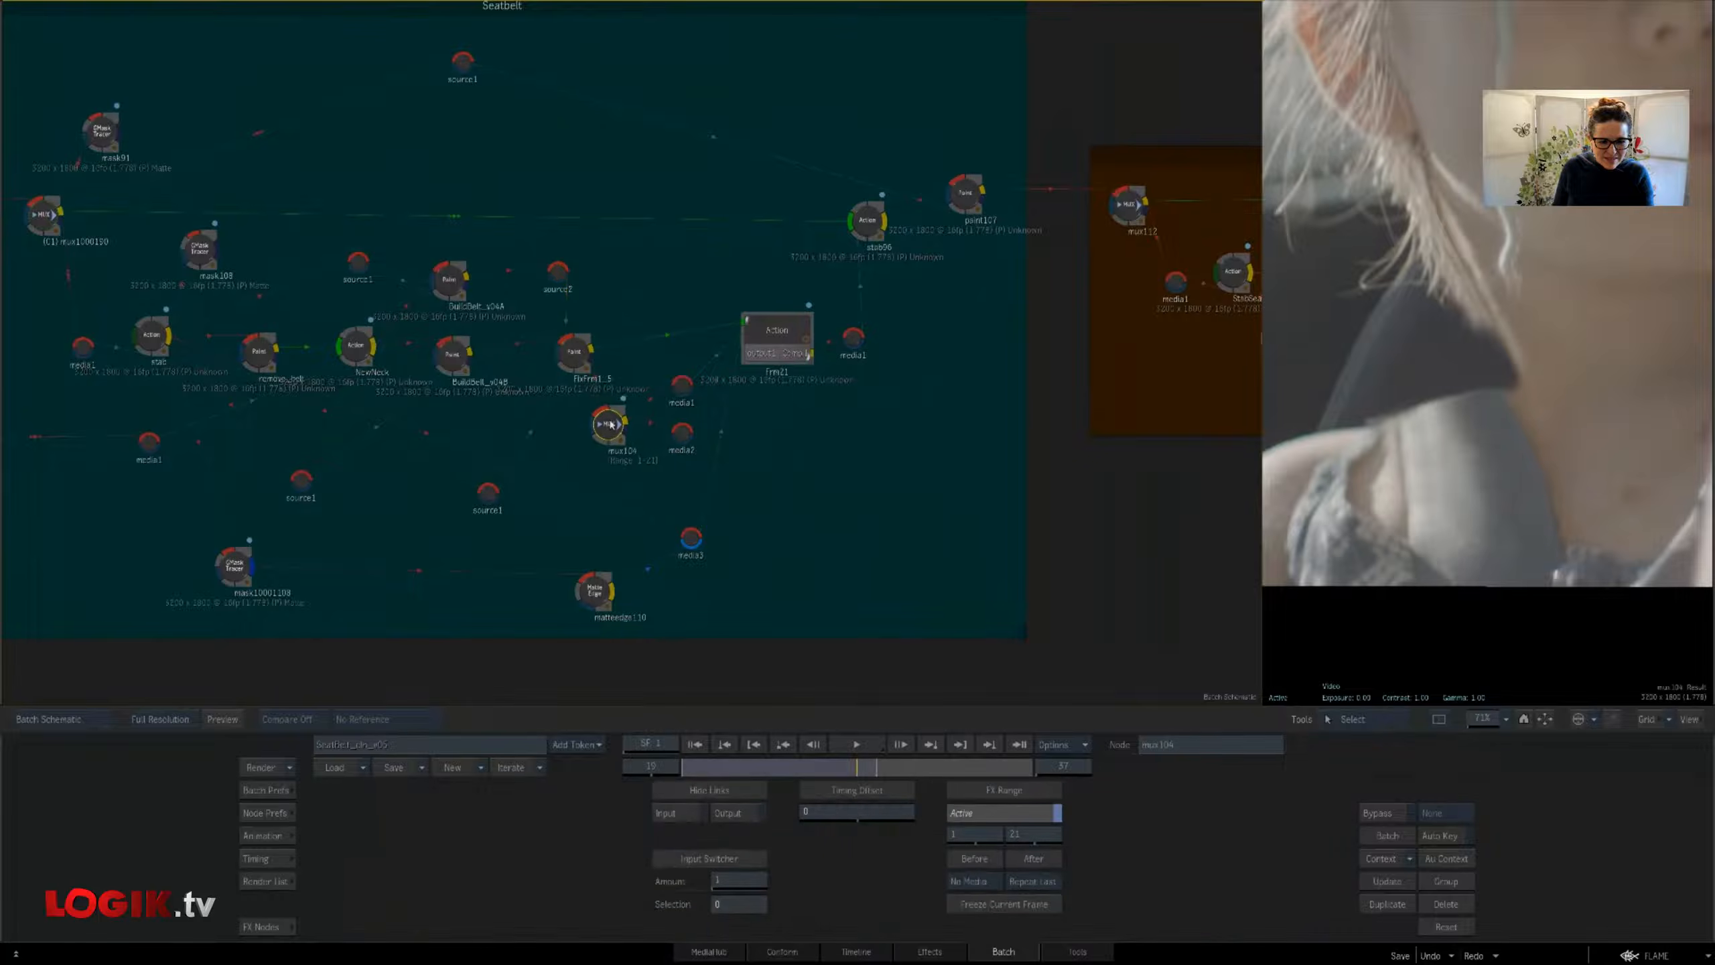
Open the frm21 Action, select gmask1 and compare the front media with the comp output around the neck
{"action": "double_click", "coordinate": [776, 338]}
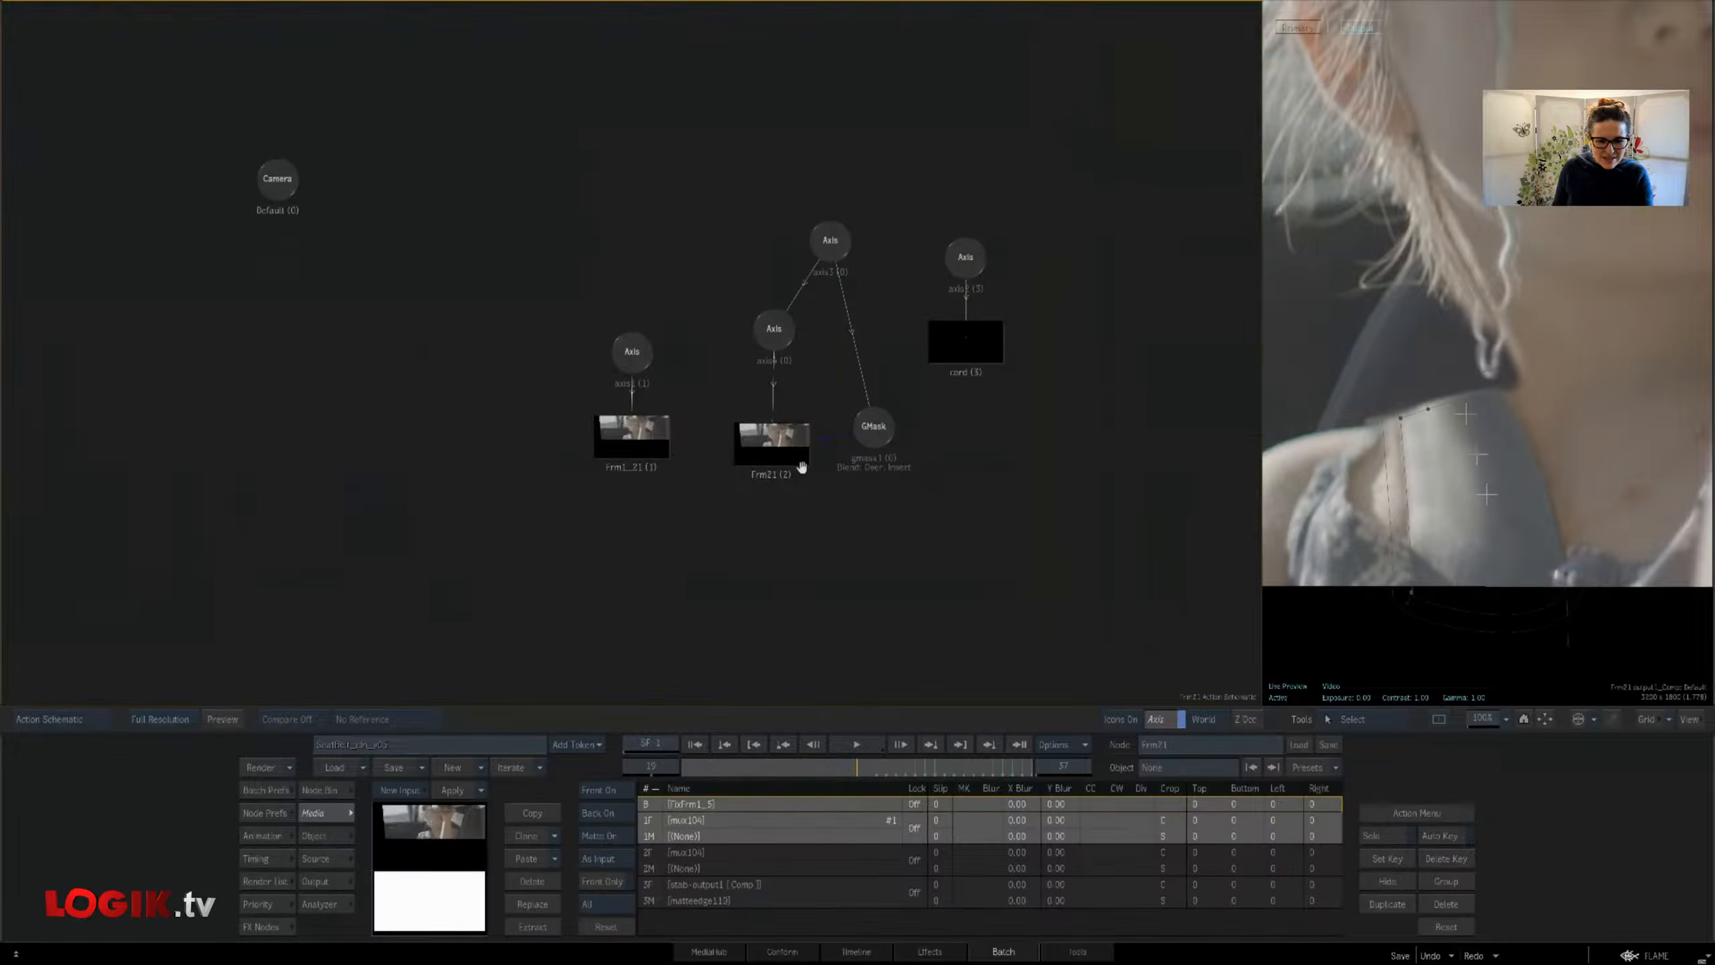
{"action": "left_click", "coordinate": [749, 410]}
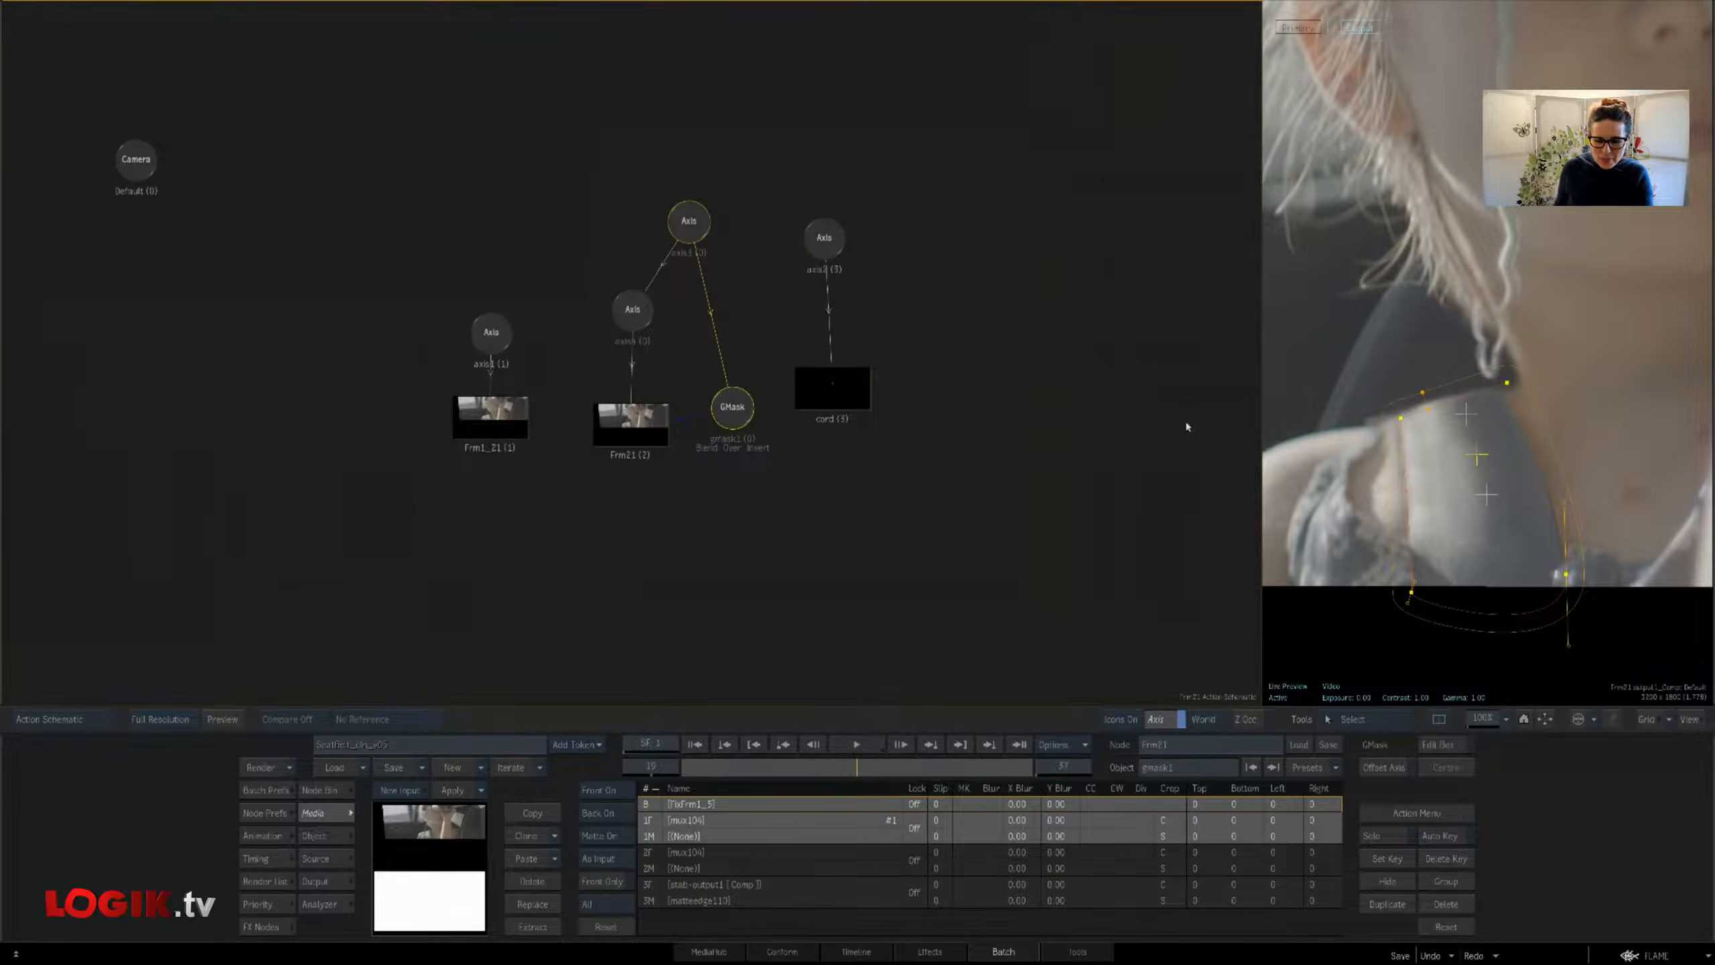
{"action": "key", "text": "F1"}
{"action": "key", "text": "F4"}
{"action": "key", "text": "F1"}
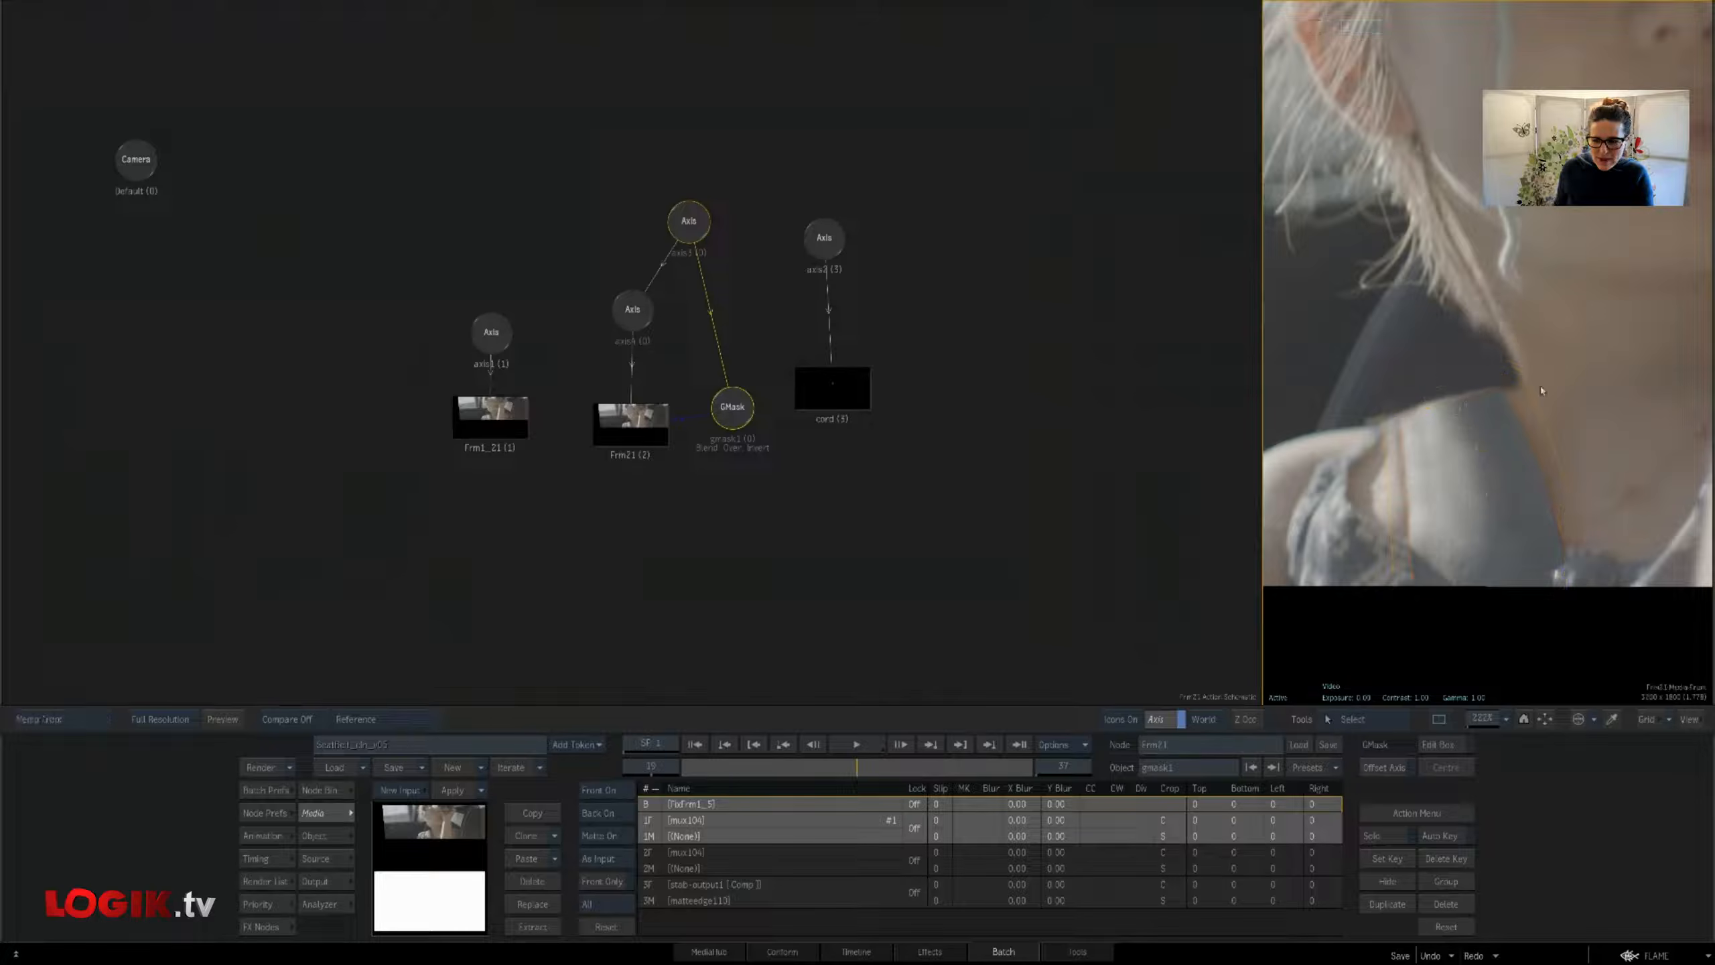
{"action": "key", "text": "F4"}
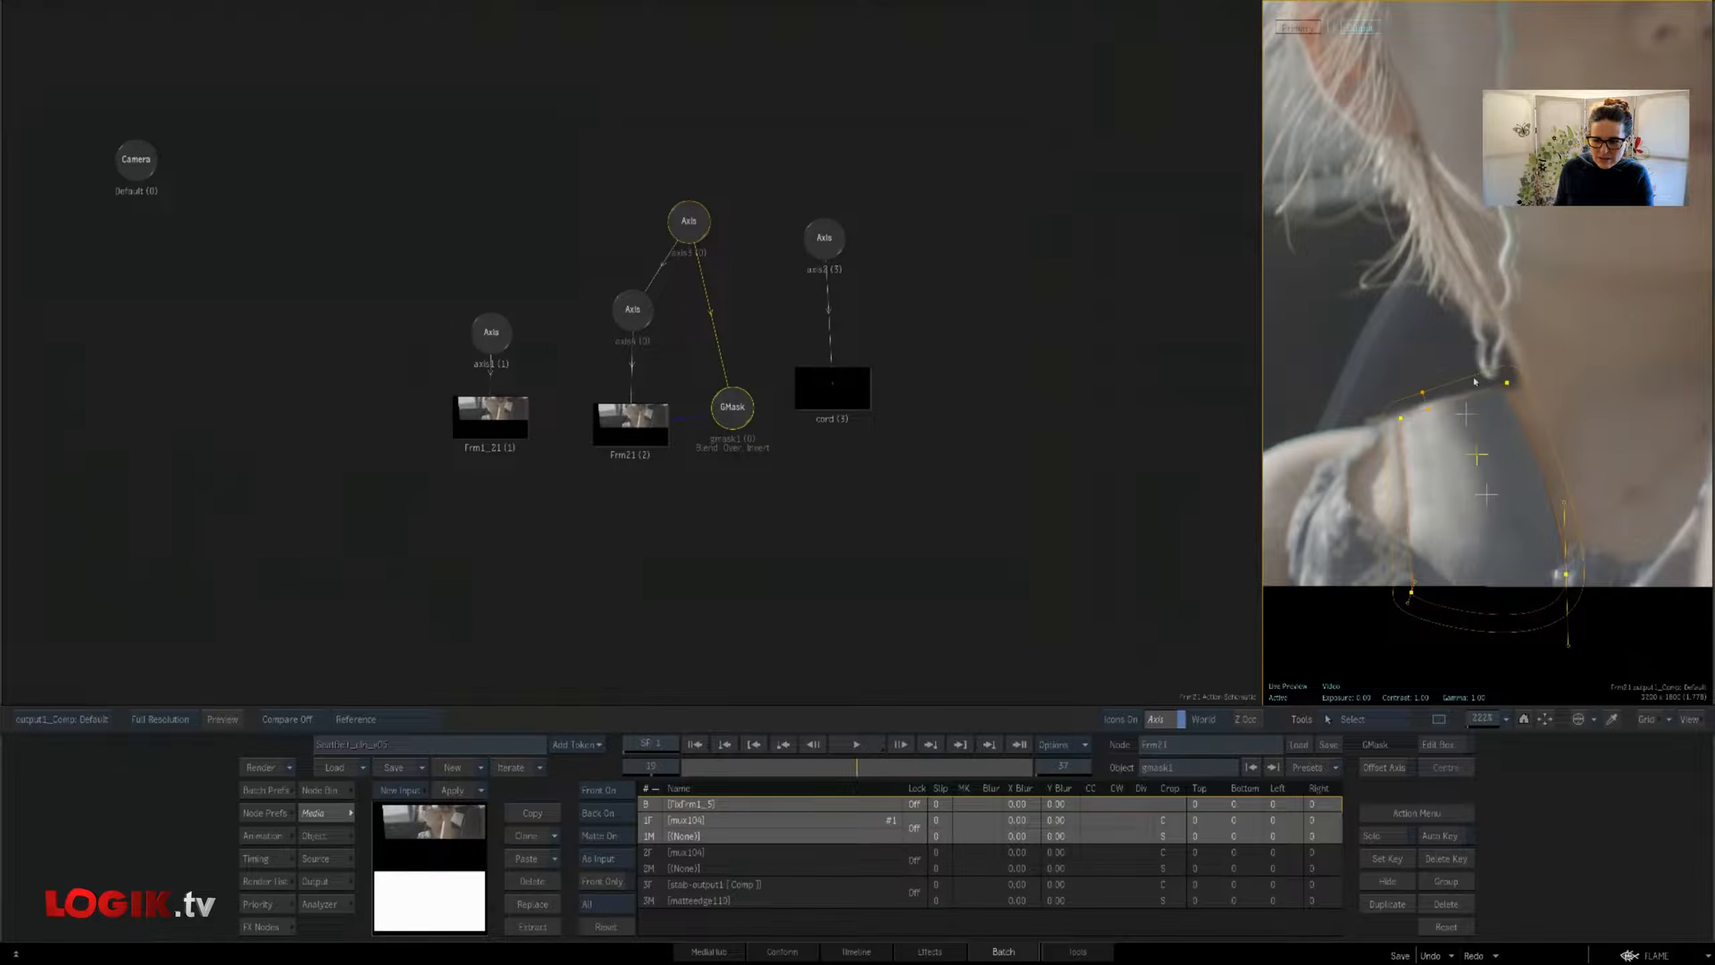
{"action": "key", "text": "F1"}
{"action": "key", "text": "F4"}
Hide the cord surface in frm21 and inspect gmask1 and its parent axis before leaving the Action
{"action": "left_click", "coordinate": [855, 409]}
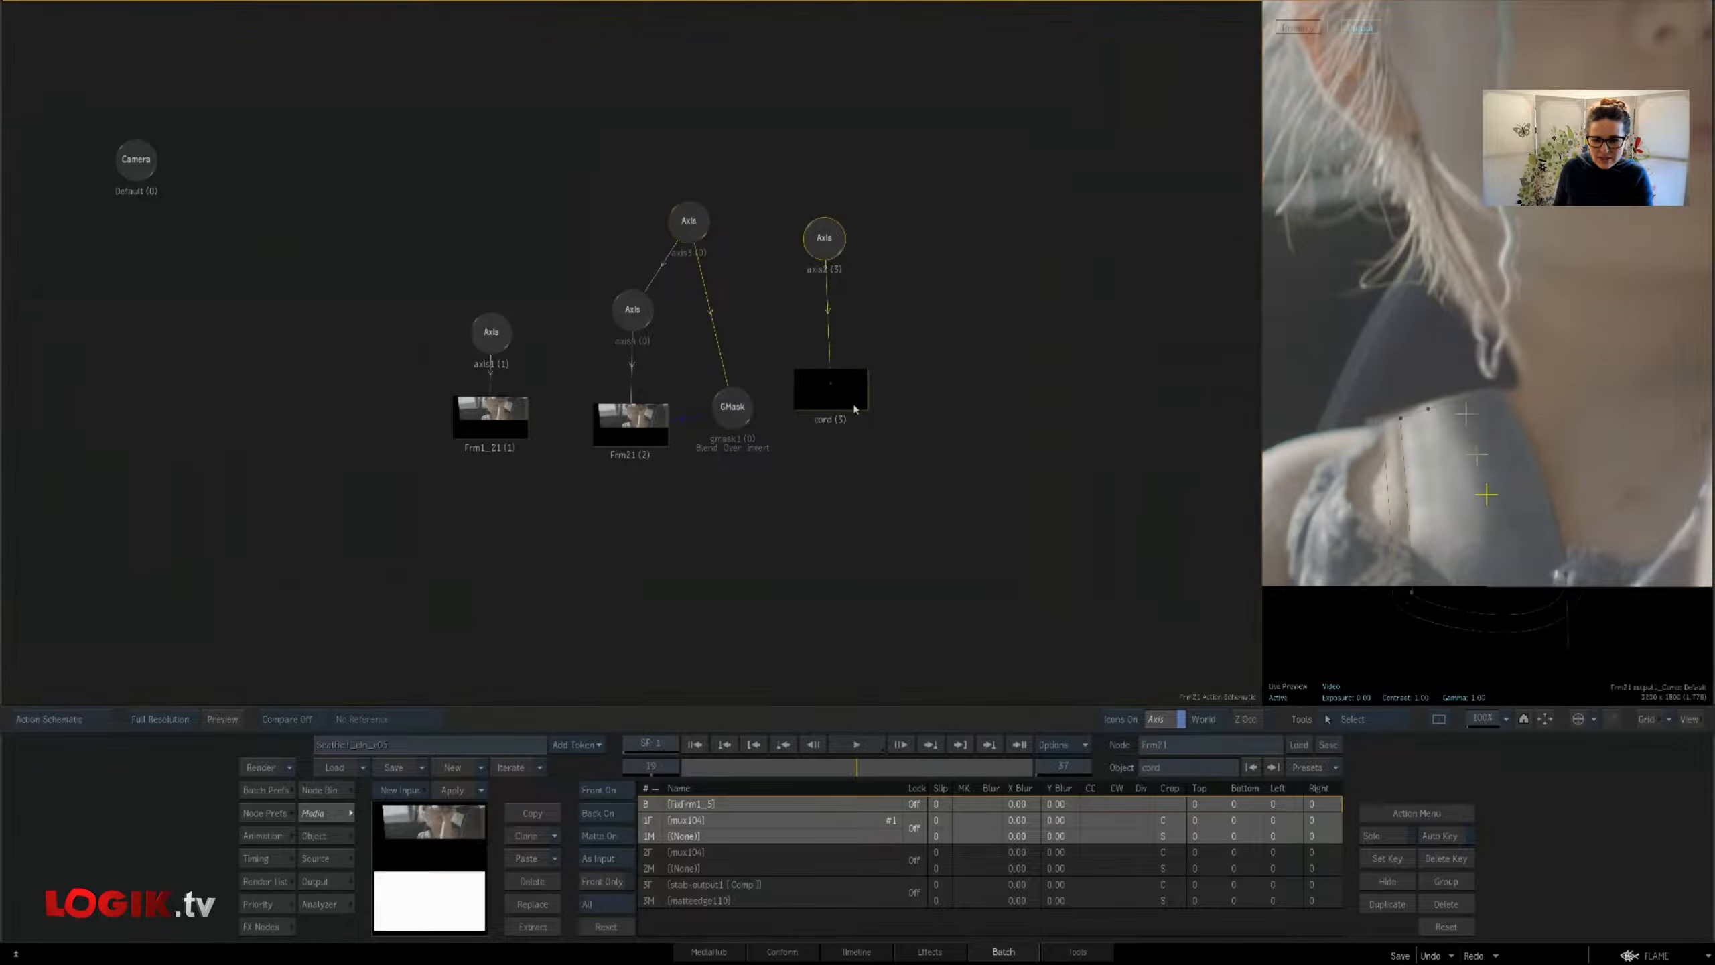
{"action": "key", "text": "shift+h"}
{"action": "left_click_drag", "start_coordinate": [732, 408], "coordinate": [733, 429]}
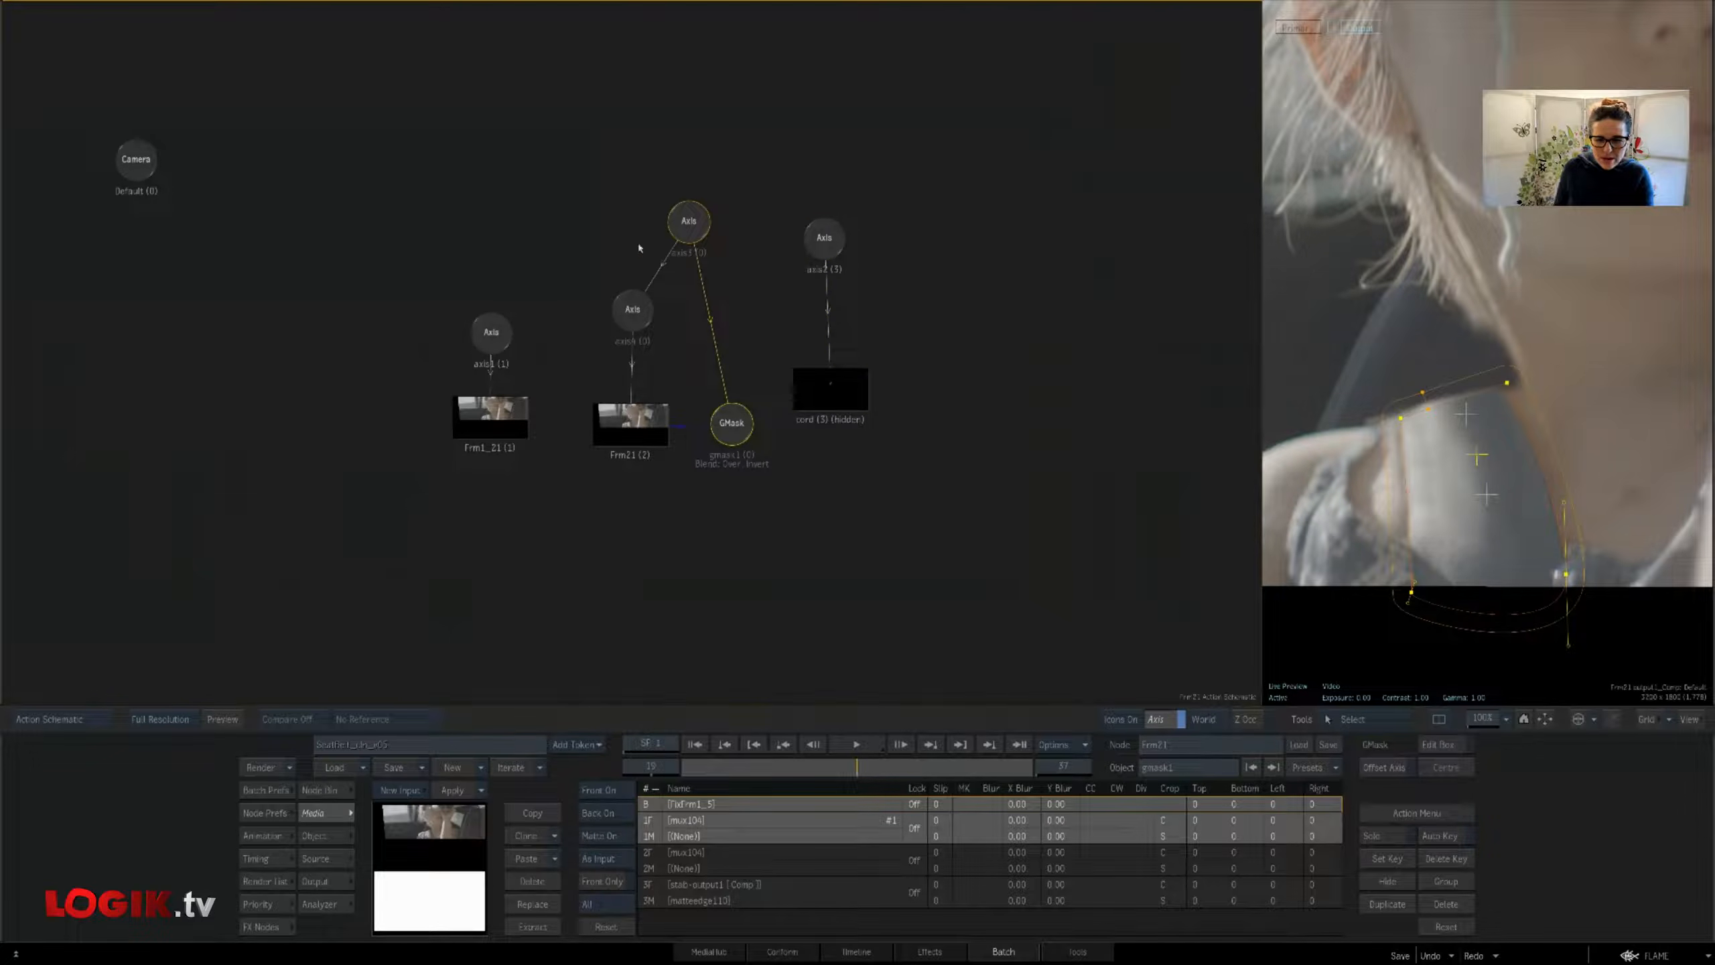
{"action": "left_click_drag", "start_coordinate": [689, 227], "coordinate": [700, 241]}
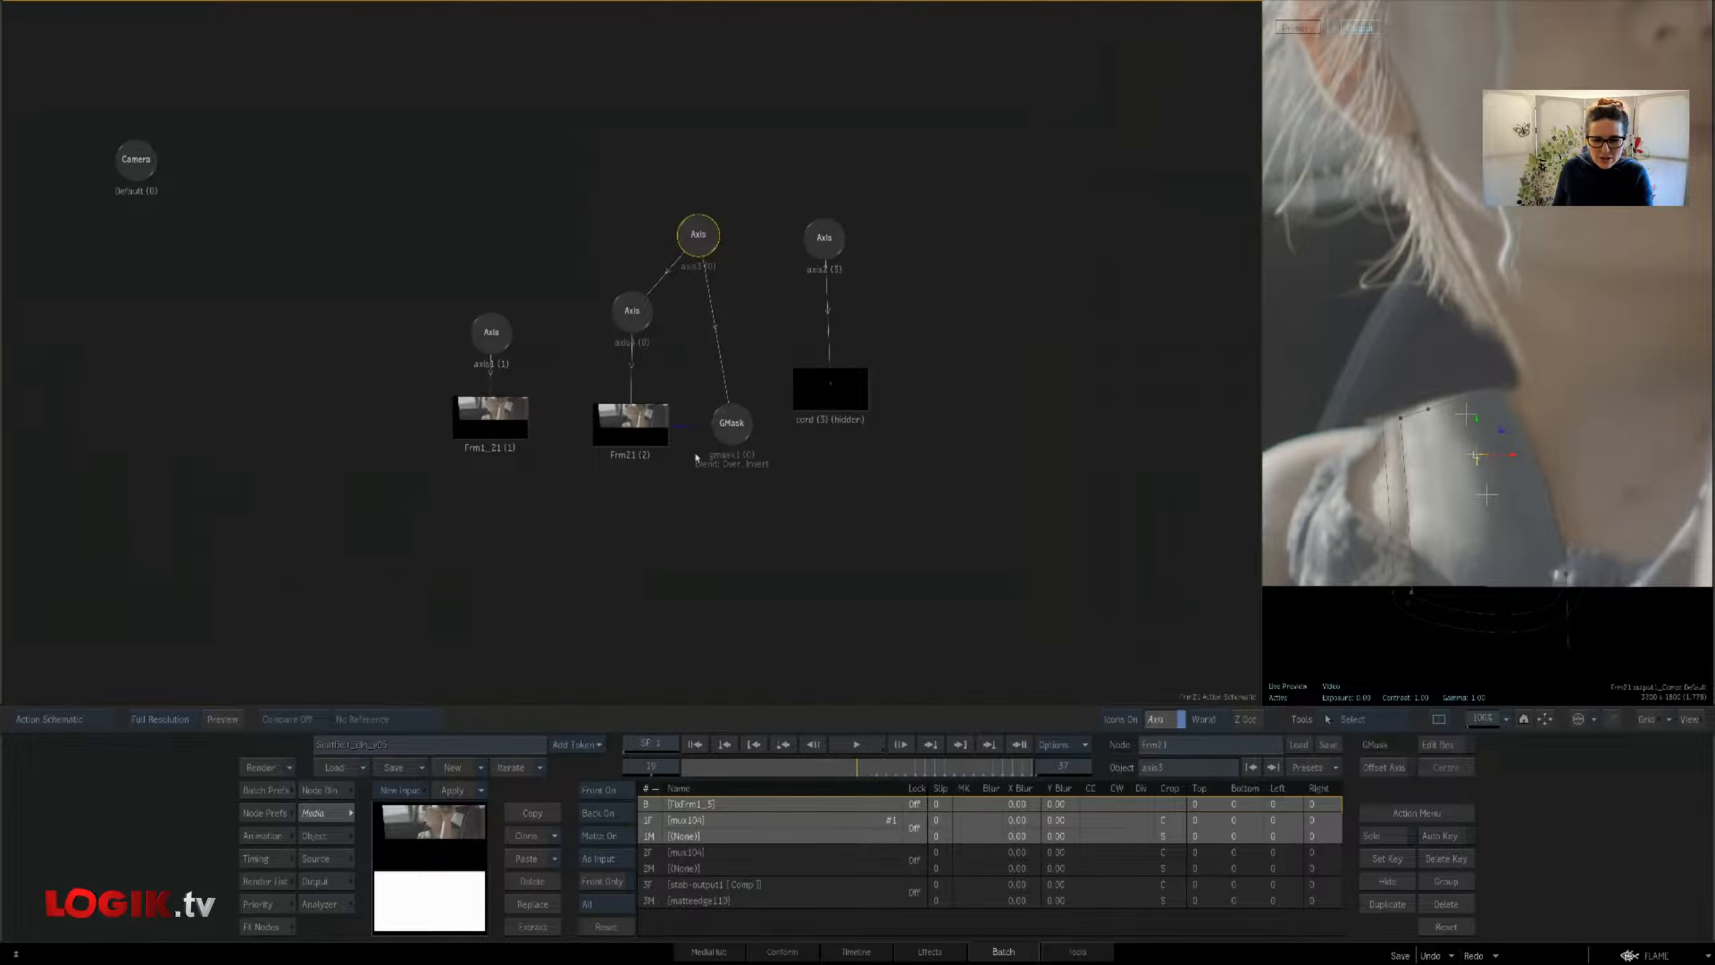
{"action": "key", "text": "Escape"}
Open the Action that follows frm21 and select its tracked axis and gmask1 to see where they sit on the neck
{"action": "left_click_drag", "start_coordinate": [851, 418], "coordinate": [761, 428]}
{"action": "left_click", "coordinate": [776, 238]}
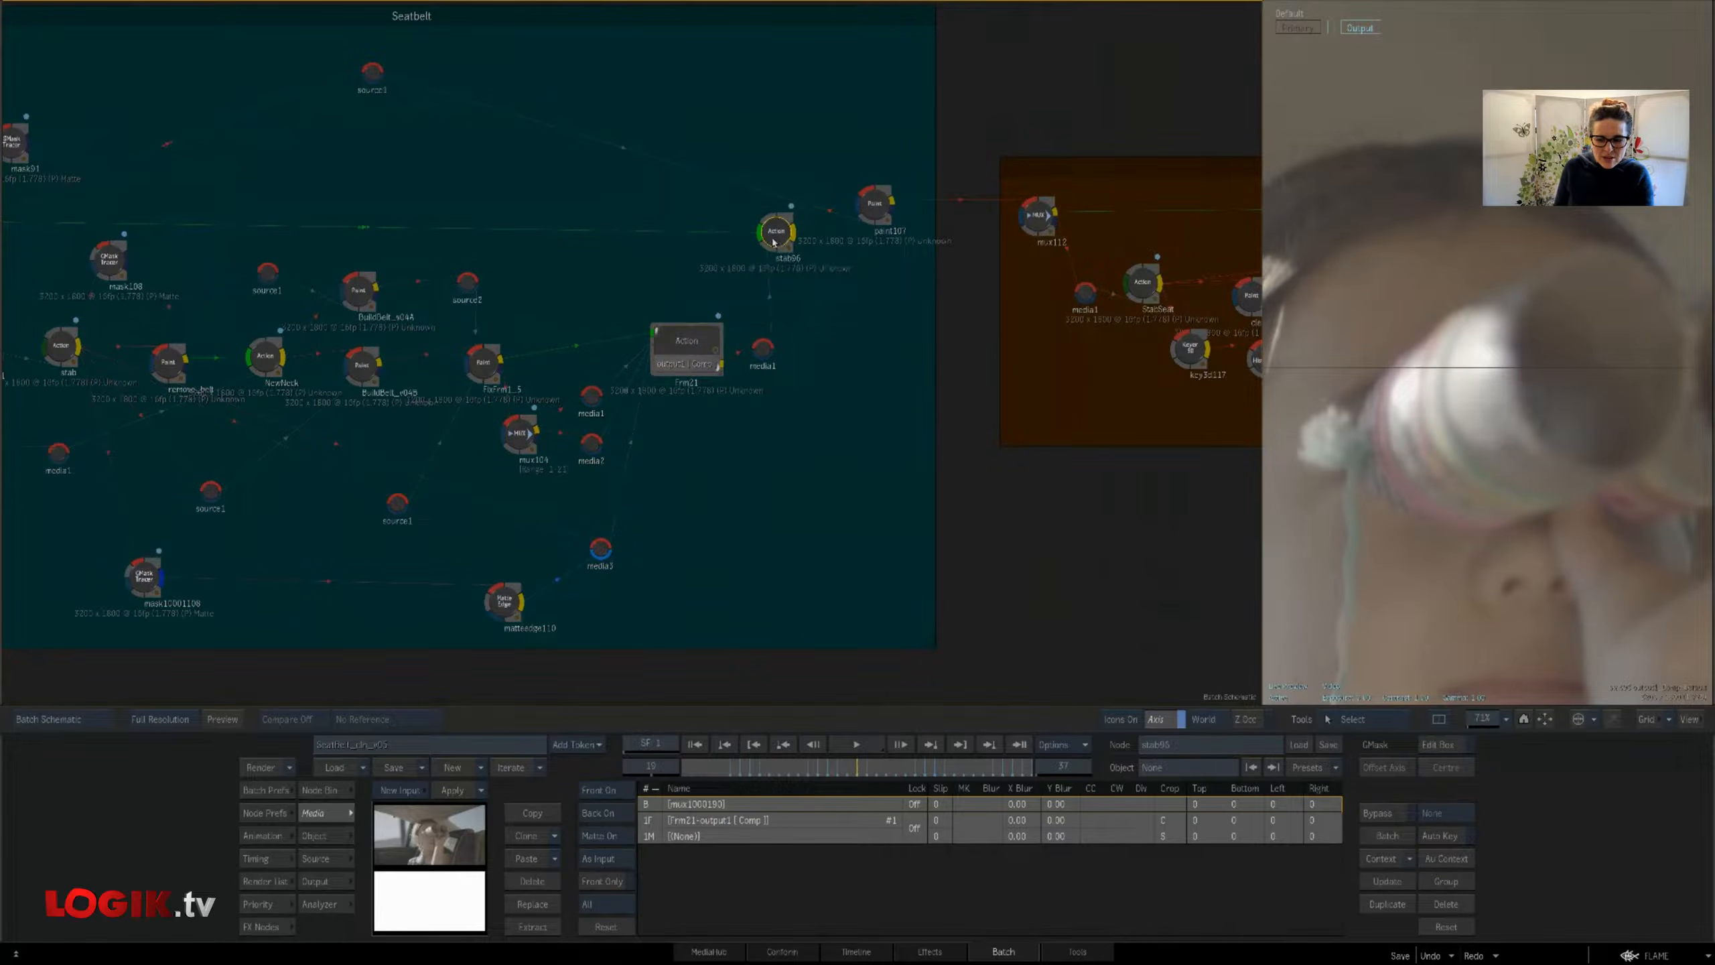
{"action": "double_click", "coordinate": [773, 247]}
{"action": "left_click", "coordinate": [787, 270]}
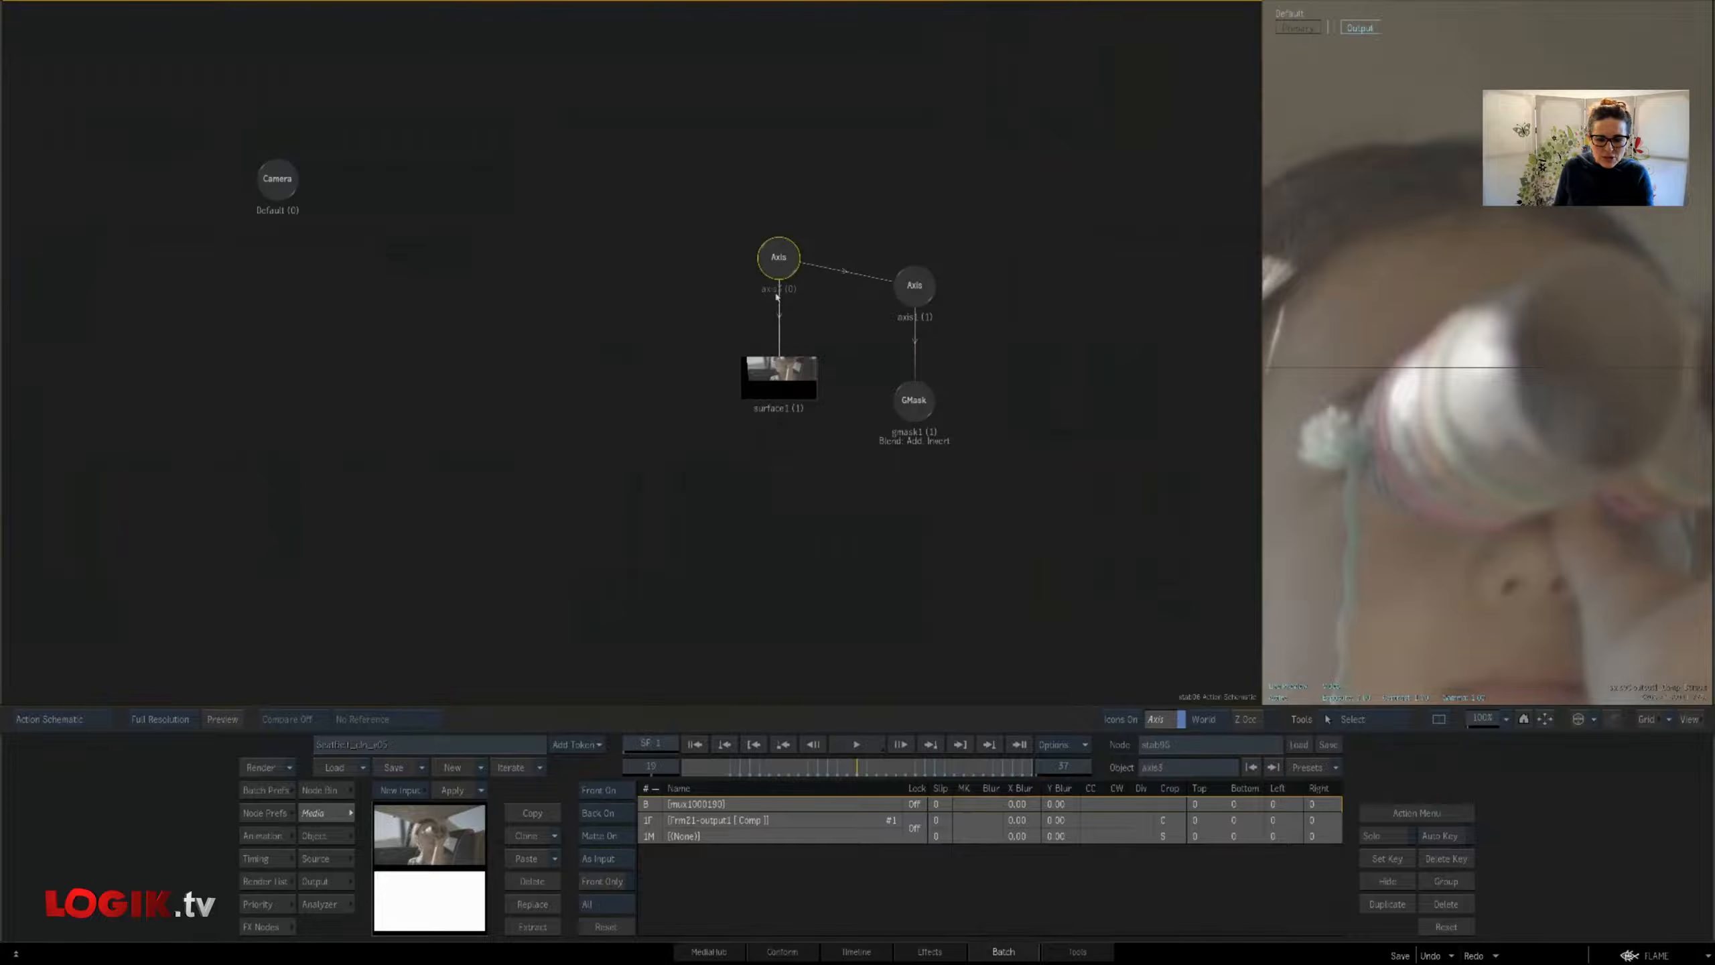
{"action": "left_click", "coordinate": [906, 404]}
{"action": "scroll", "coordinate": [1321, 513], "scroll_direction": "up", "scroll_amount": 4}
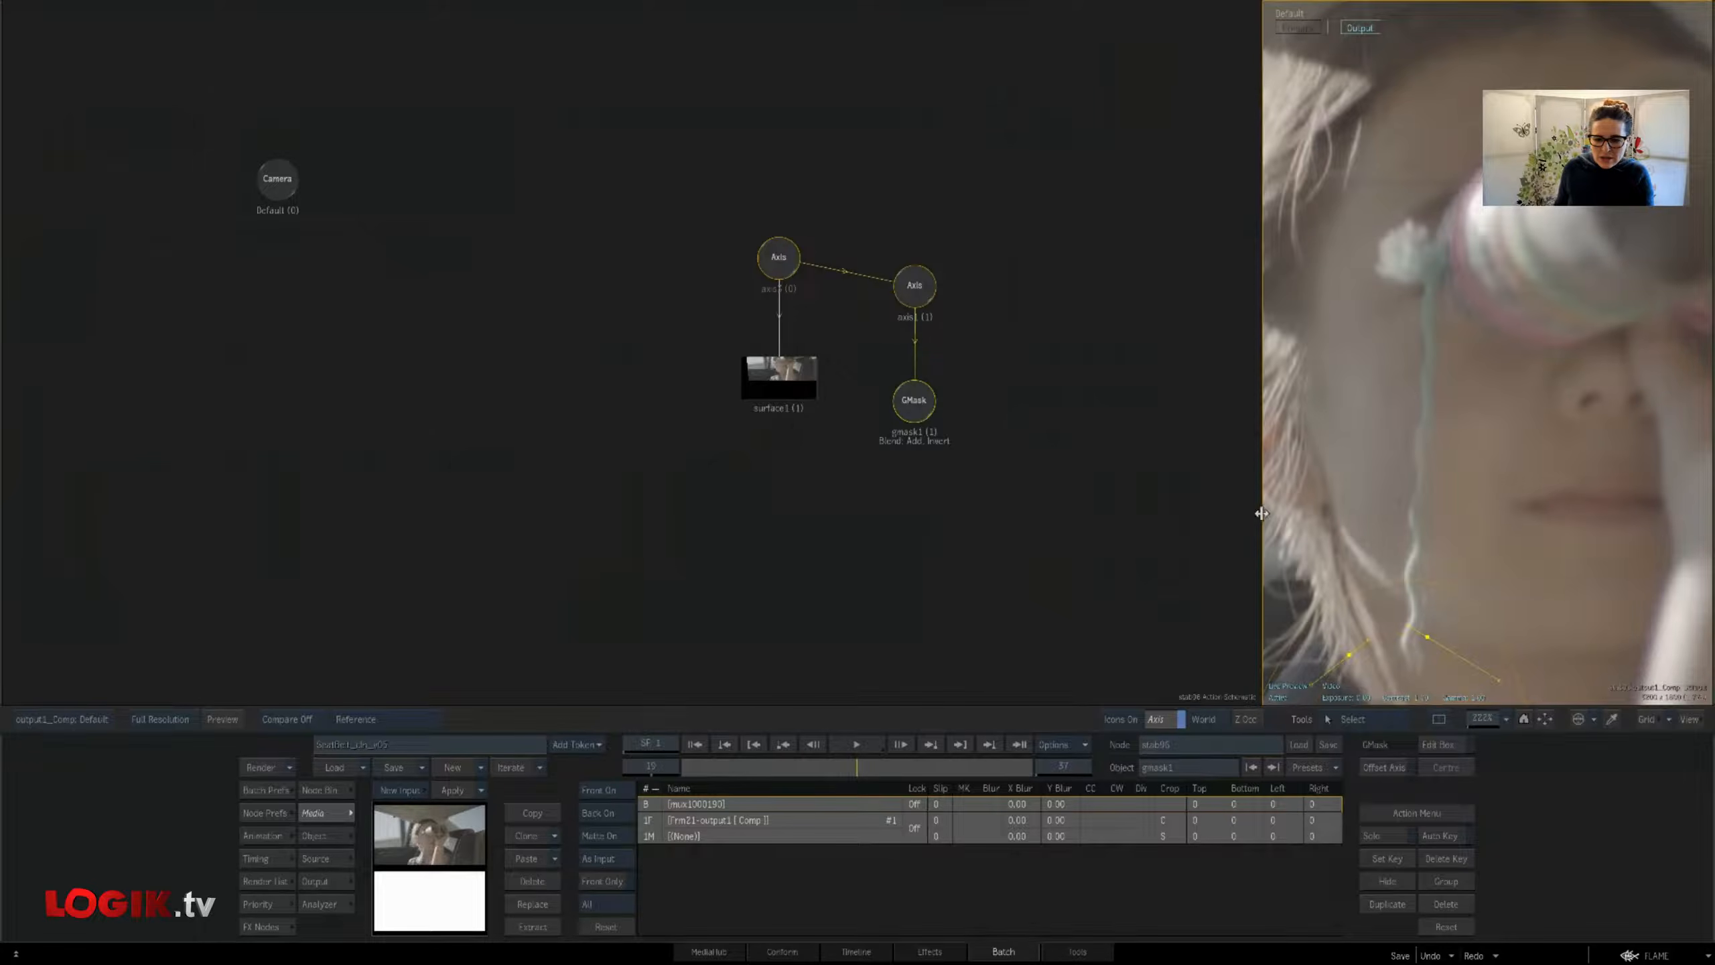
Enlarge the viewer and examine the axis values, the gmask1 settings and the mask shape over the neck and shoulder
{"action": "left_click_drag", "start_coordinate": [1258, 510], "coordinate": [1057, 466]}
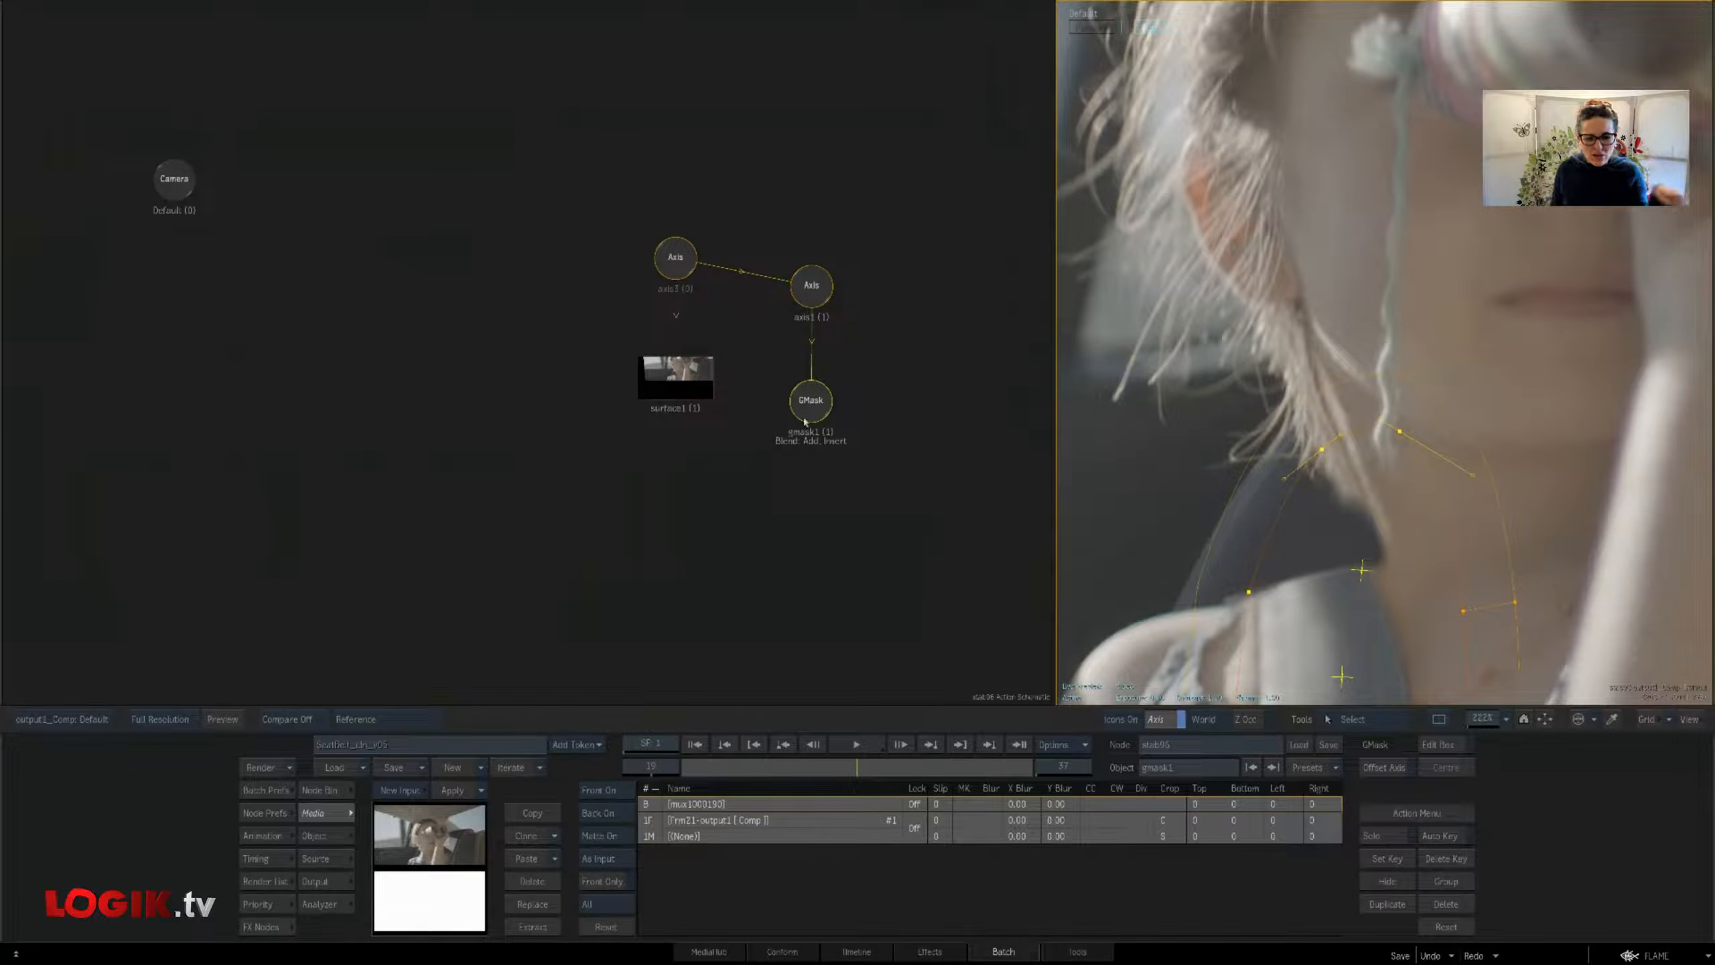
{"action": "double_click", "coordinate": [676, 265]}
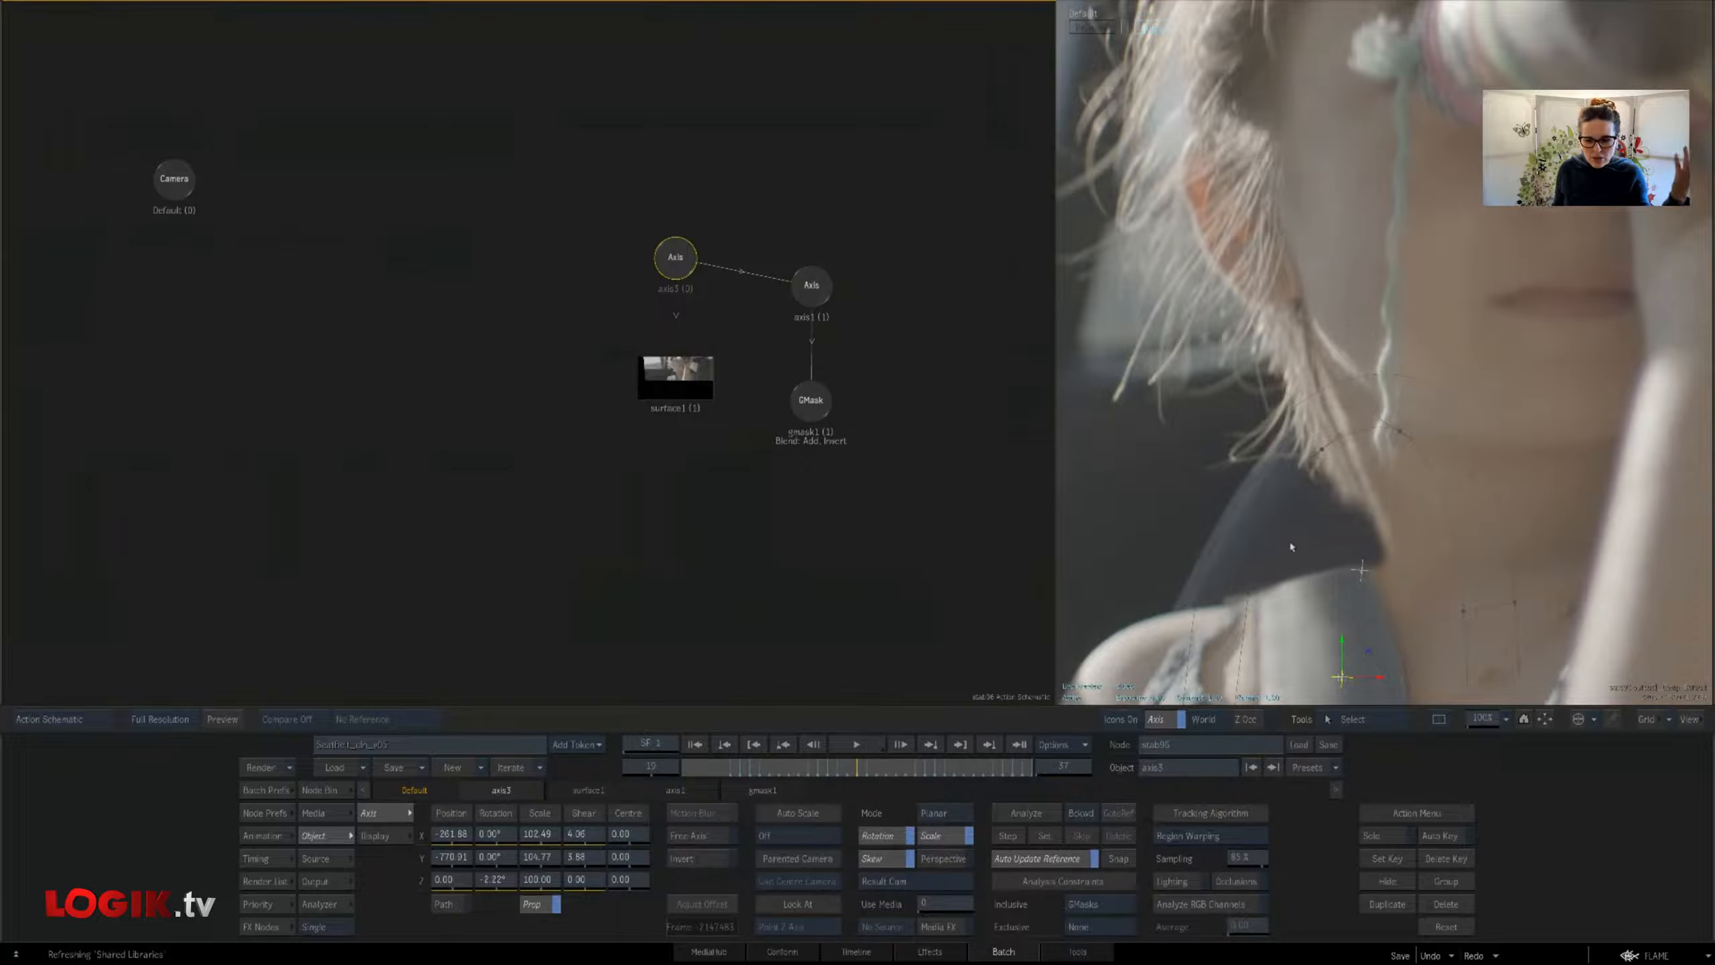
{"action": "double_click", "coordinate": [811, 399]}
{"action": "left_click_drag", "start_coordinate": [1174, 515], "coordinate": [1184, 312]}
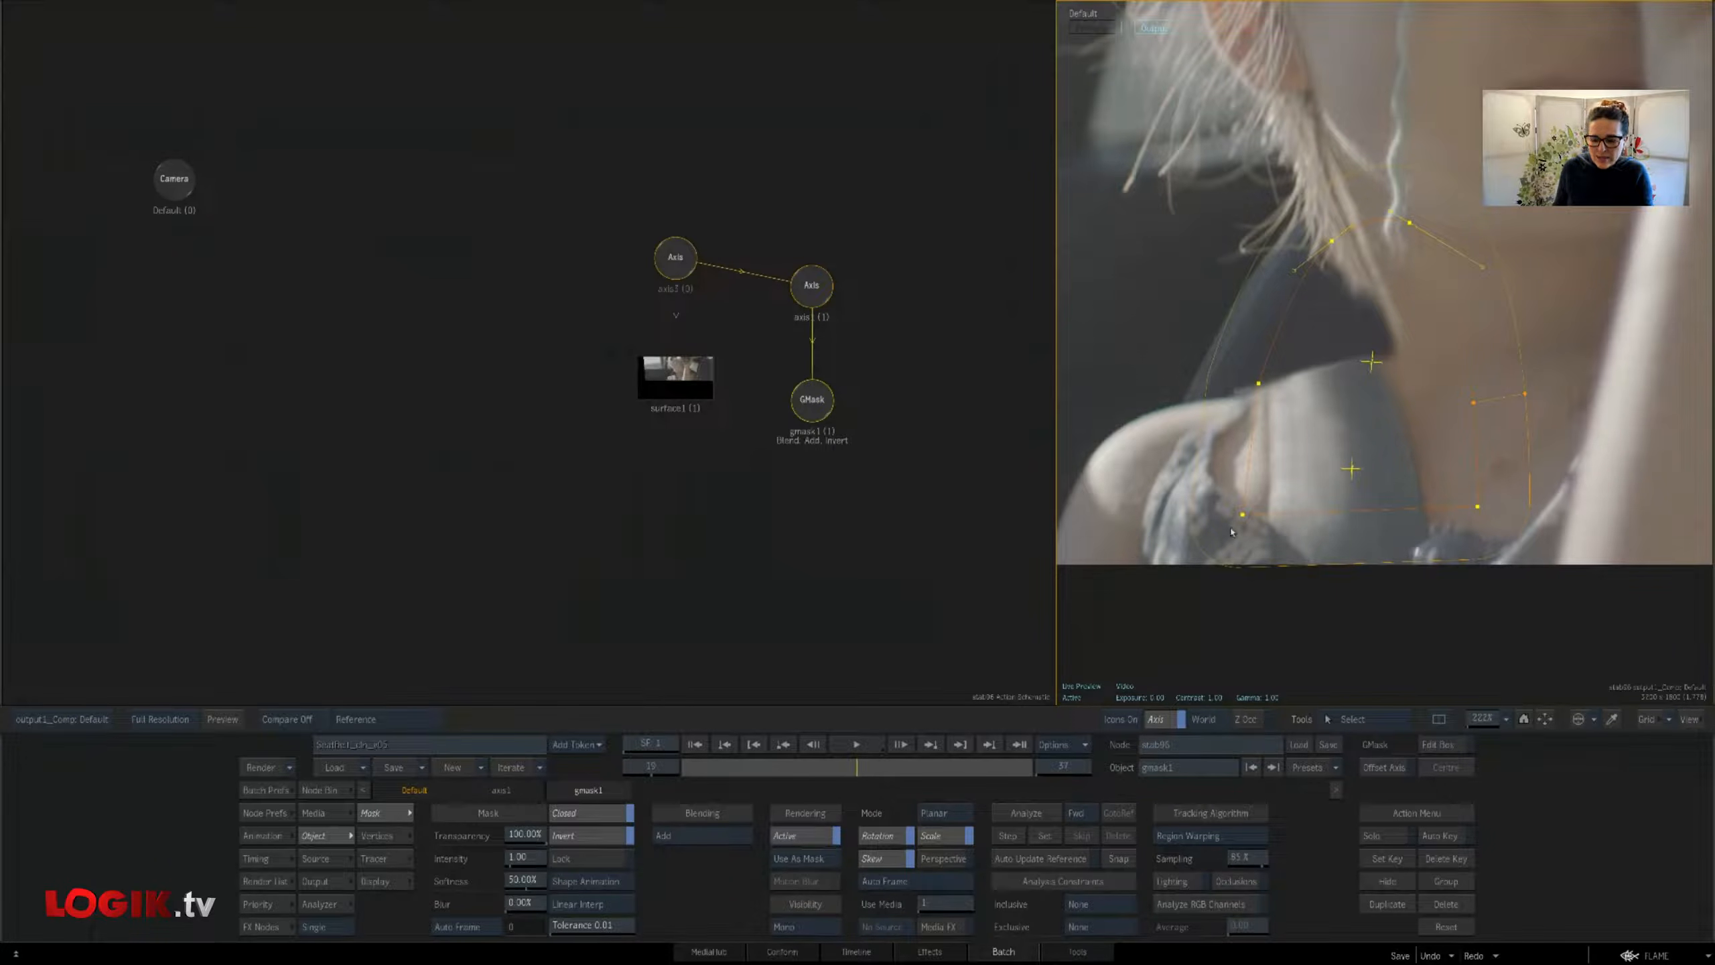
{"action": "left_click_drag", "start_coordinate": [1483, 720], "coordinate": [1456, 727]}
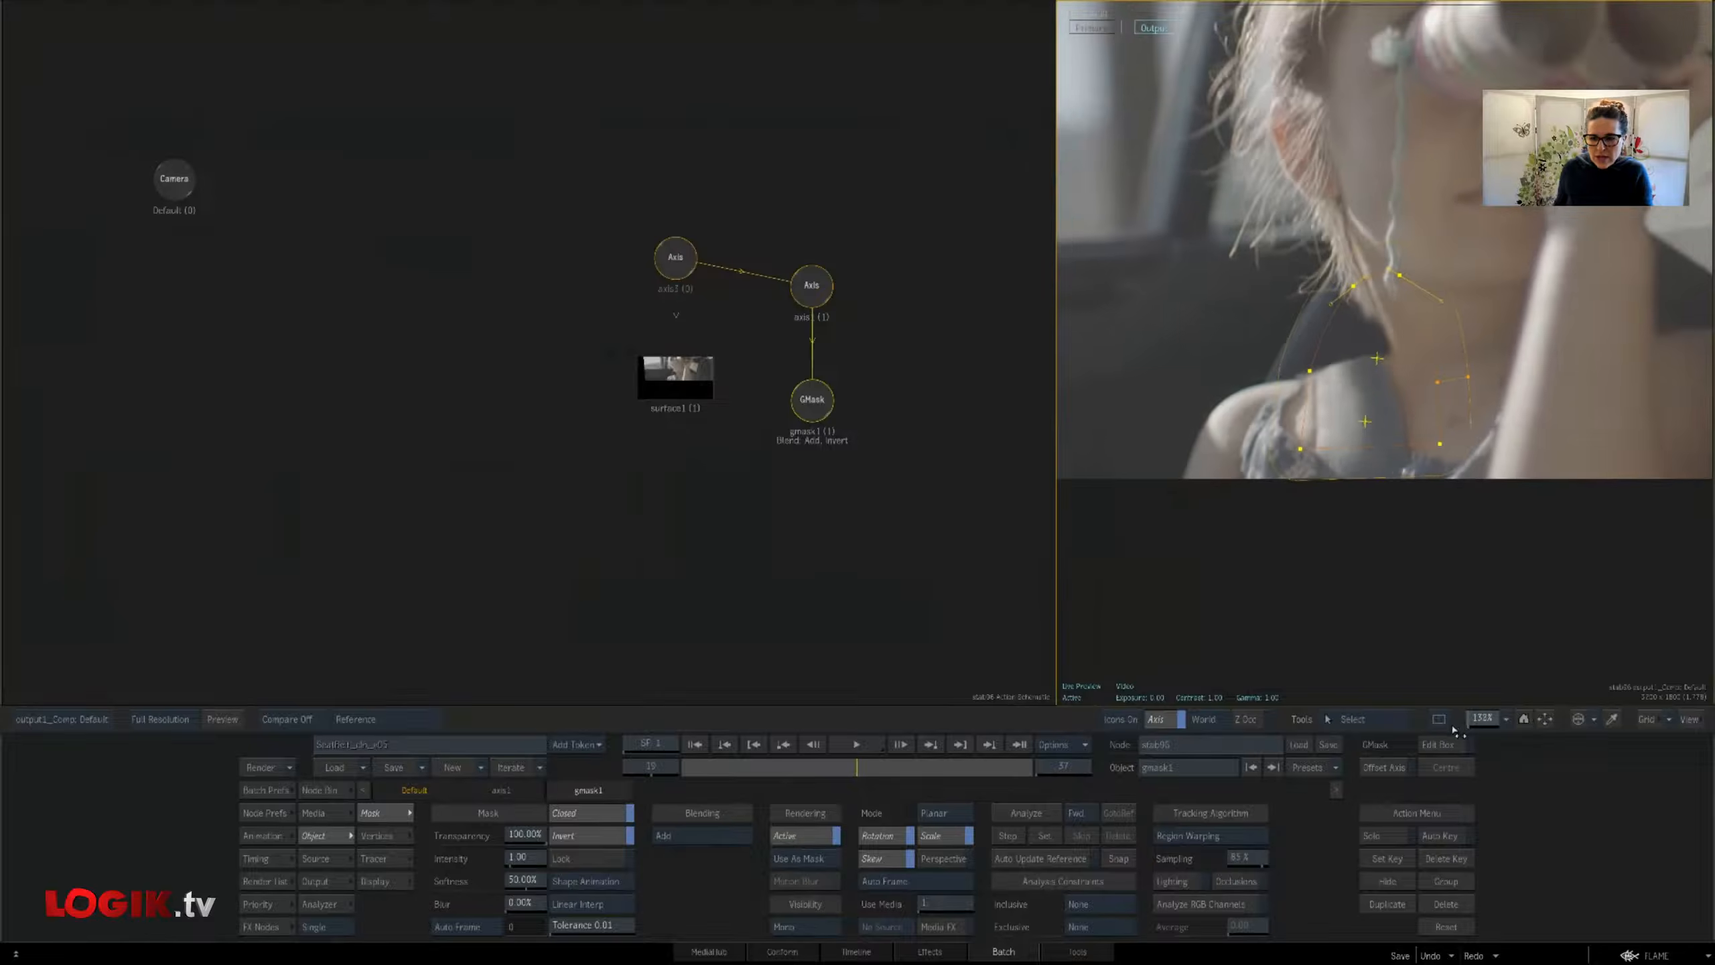
{"action": "mouse_move", "coordinate": [1209, 505]}
{"action": "left_mouse_down"}
{"action": "mouse_move", "coordinate": [1229, 533]}
{"action": "mouse_move", "coordinate": [1204, 526]}
{"action": "left_mouse_up"}
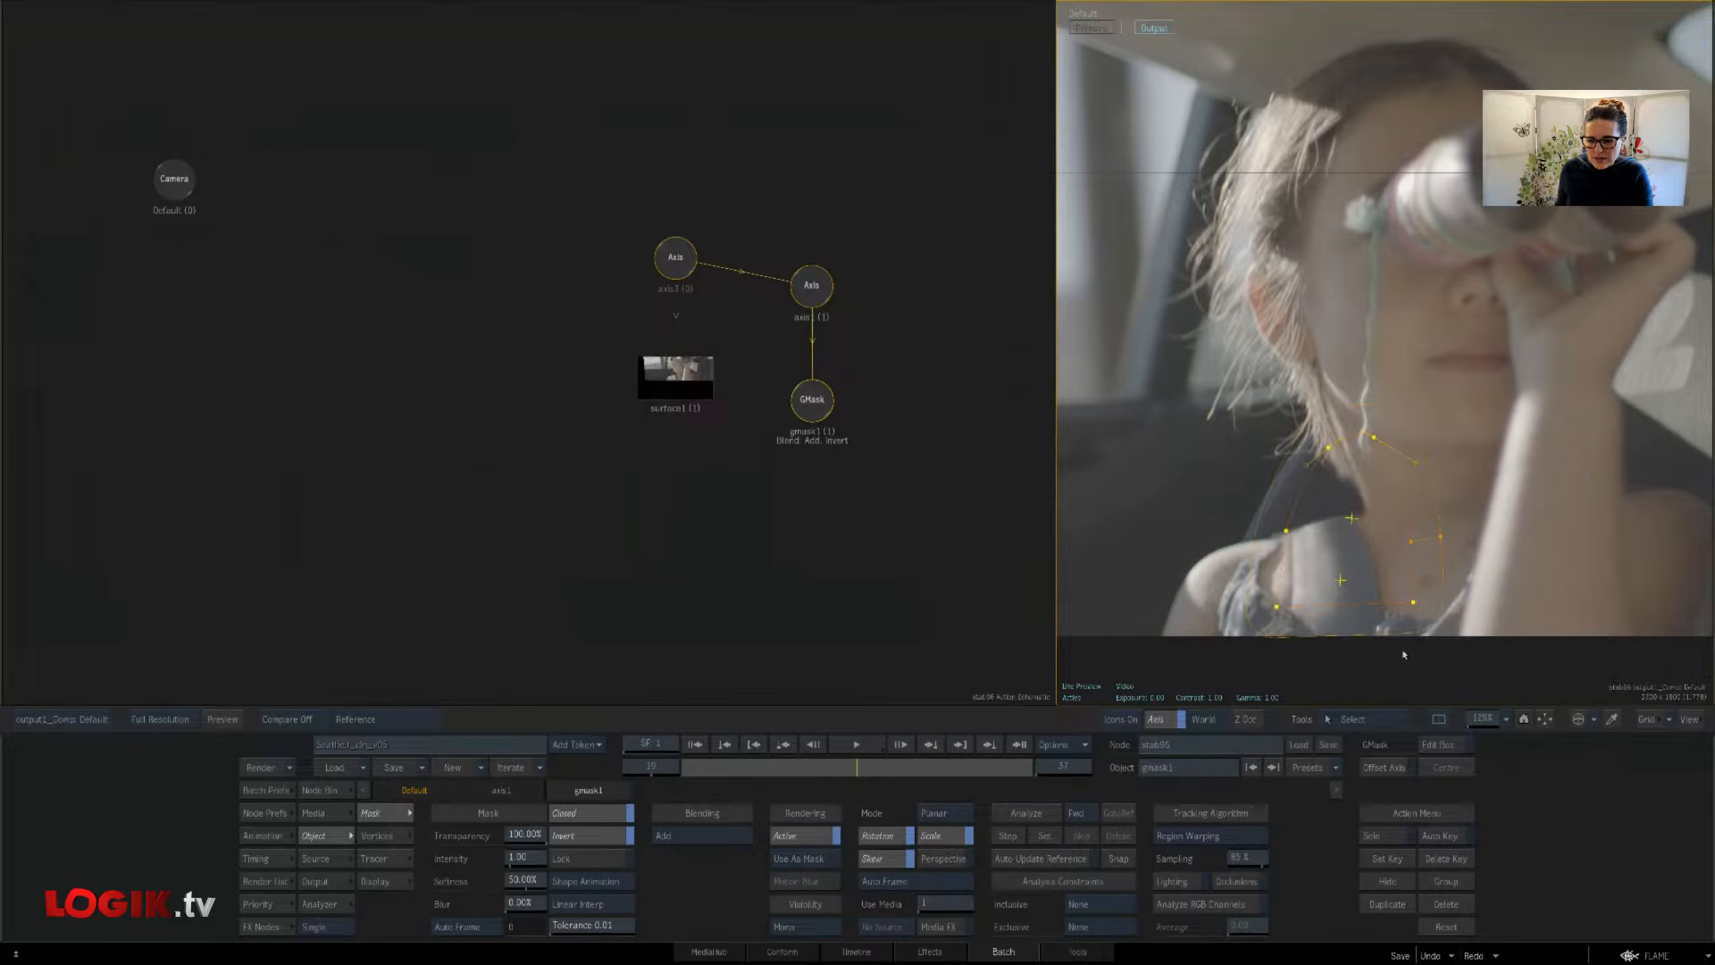
Return to the batch schematic, view the paint107 result and locate the rendered clips beyond the Seat_Logo group
{"action": "key", "text": "Escape"}
{"action": "left_click_drag", "start_coordinate": [805, 401], "coordinate": [749, 412]}
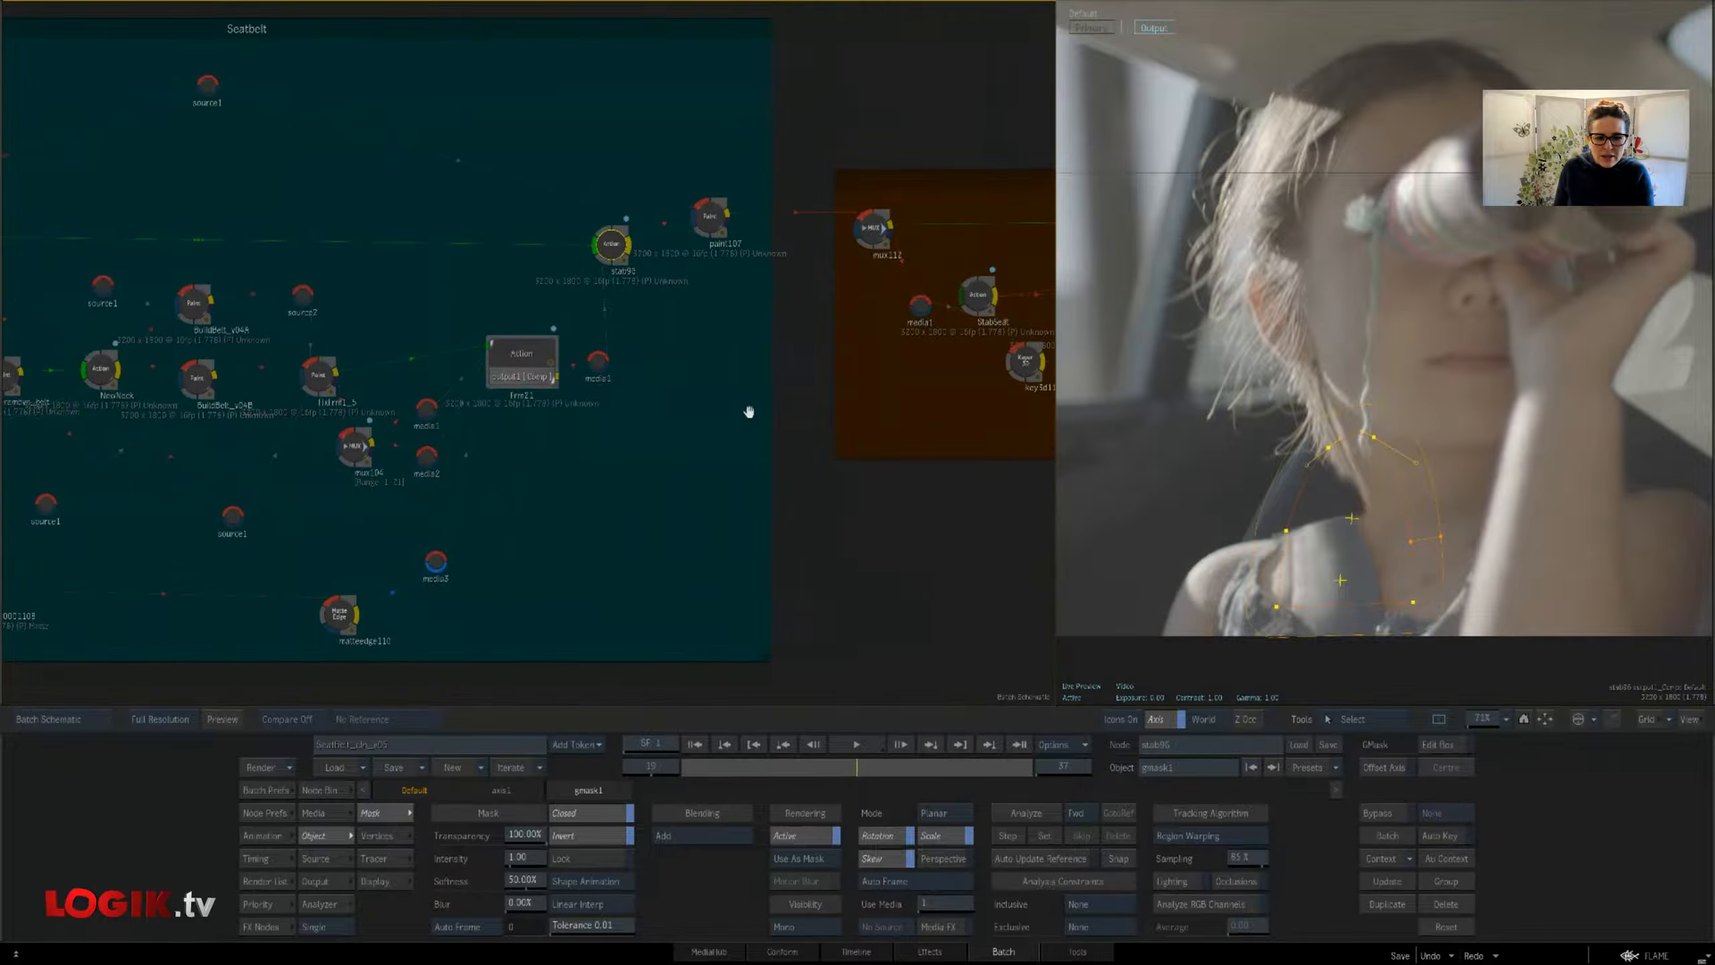
{"action": "left_click", "coordinate": [714, 223]}
{"action": "mouse_move", "coordinate": [877, 473]}
{"action": "left_mouse_down"}
{"action": "mouse_move", "coordinate": [720, 475]}
{"action": "mouse_move", "coordinate": [500, 534]}
{"action": "left_mouse_up"}
{"action": "left_click_drag", "start_coordinate": [914, 385], "coordinate": [665, 373]}
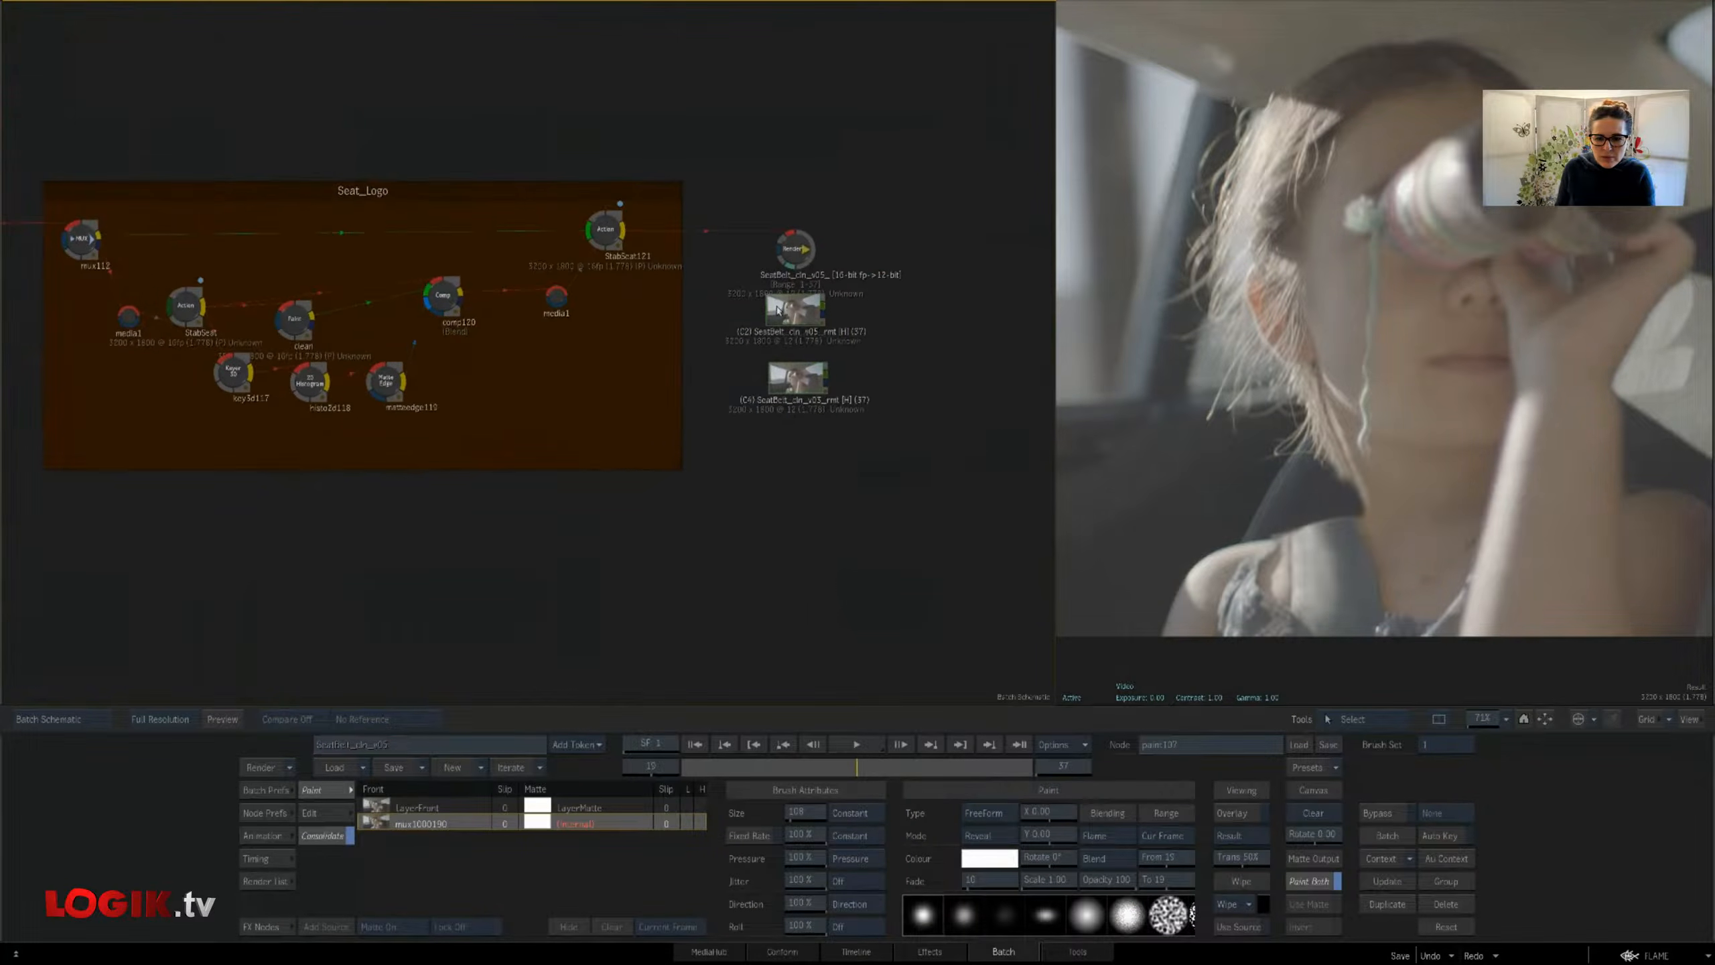
View the upper rendered seatbelt clip near its start and check its matte, finishing in the schematic with the media library shown
{"action": "left_click", "coordinate": [795, 312]}
{"action": "left_click_drag", "start_coordinate": [846, 767], "coordinate": [723, 777]}
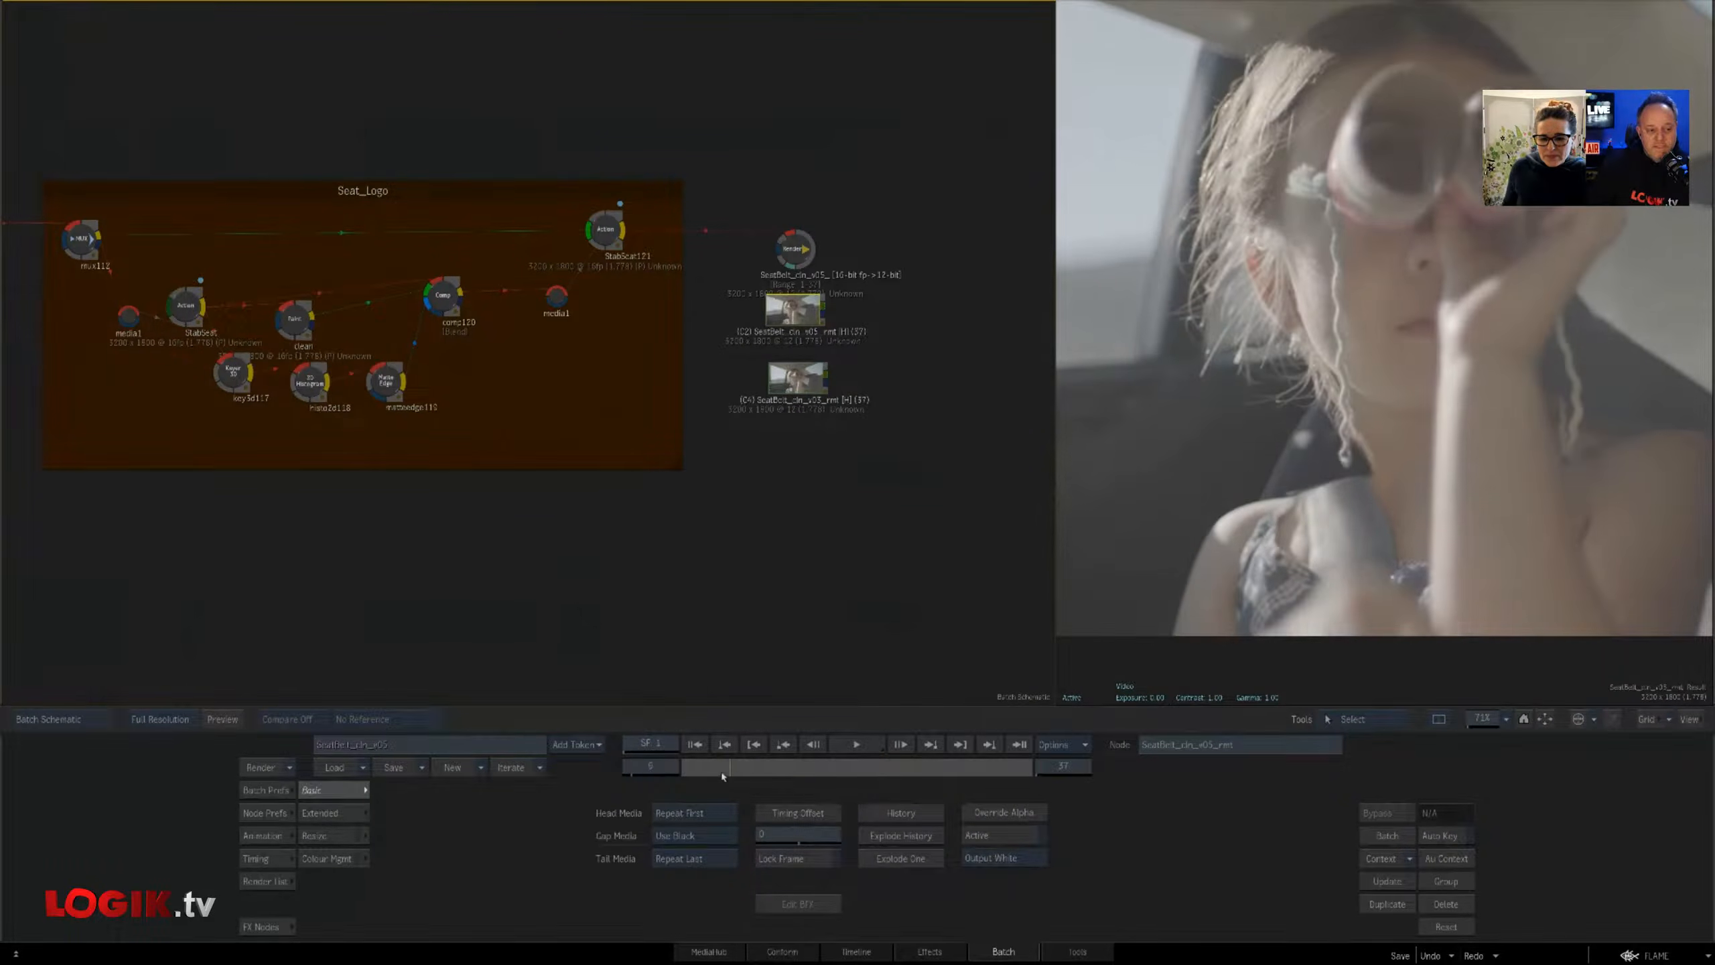
{"action": "left_click_drag", "start_coordinate": [680, 555], "coordinate": [784, 538]}
{"action": "key", "text": "F4"}
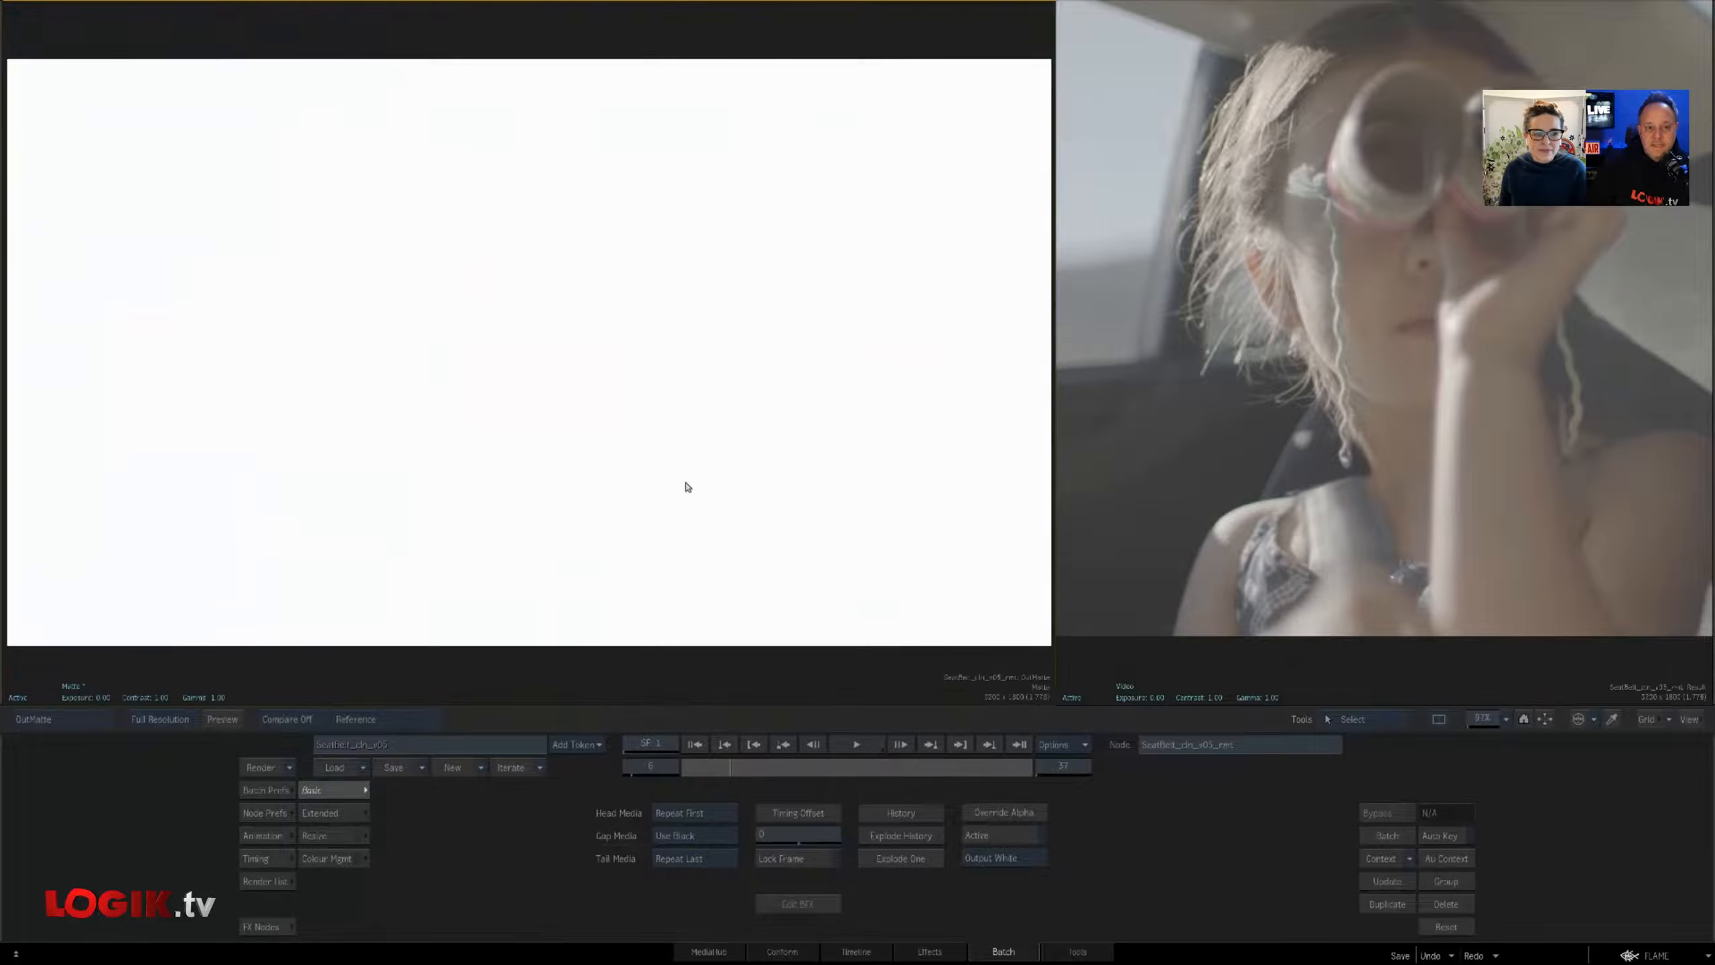
{"action": "key", "text": "Escape"}
{"action": "mouse_move", "coordinate": [1, 419]}
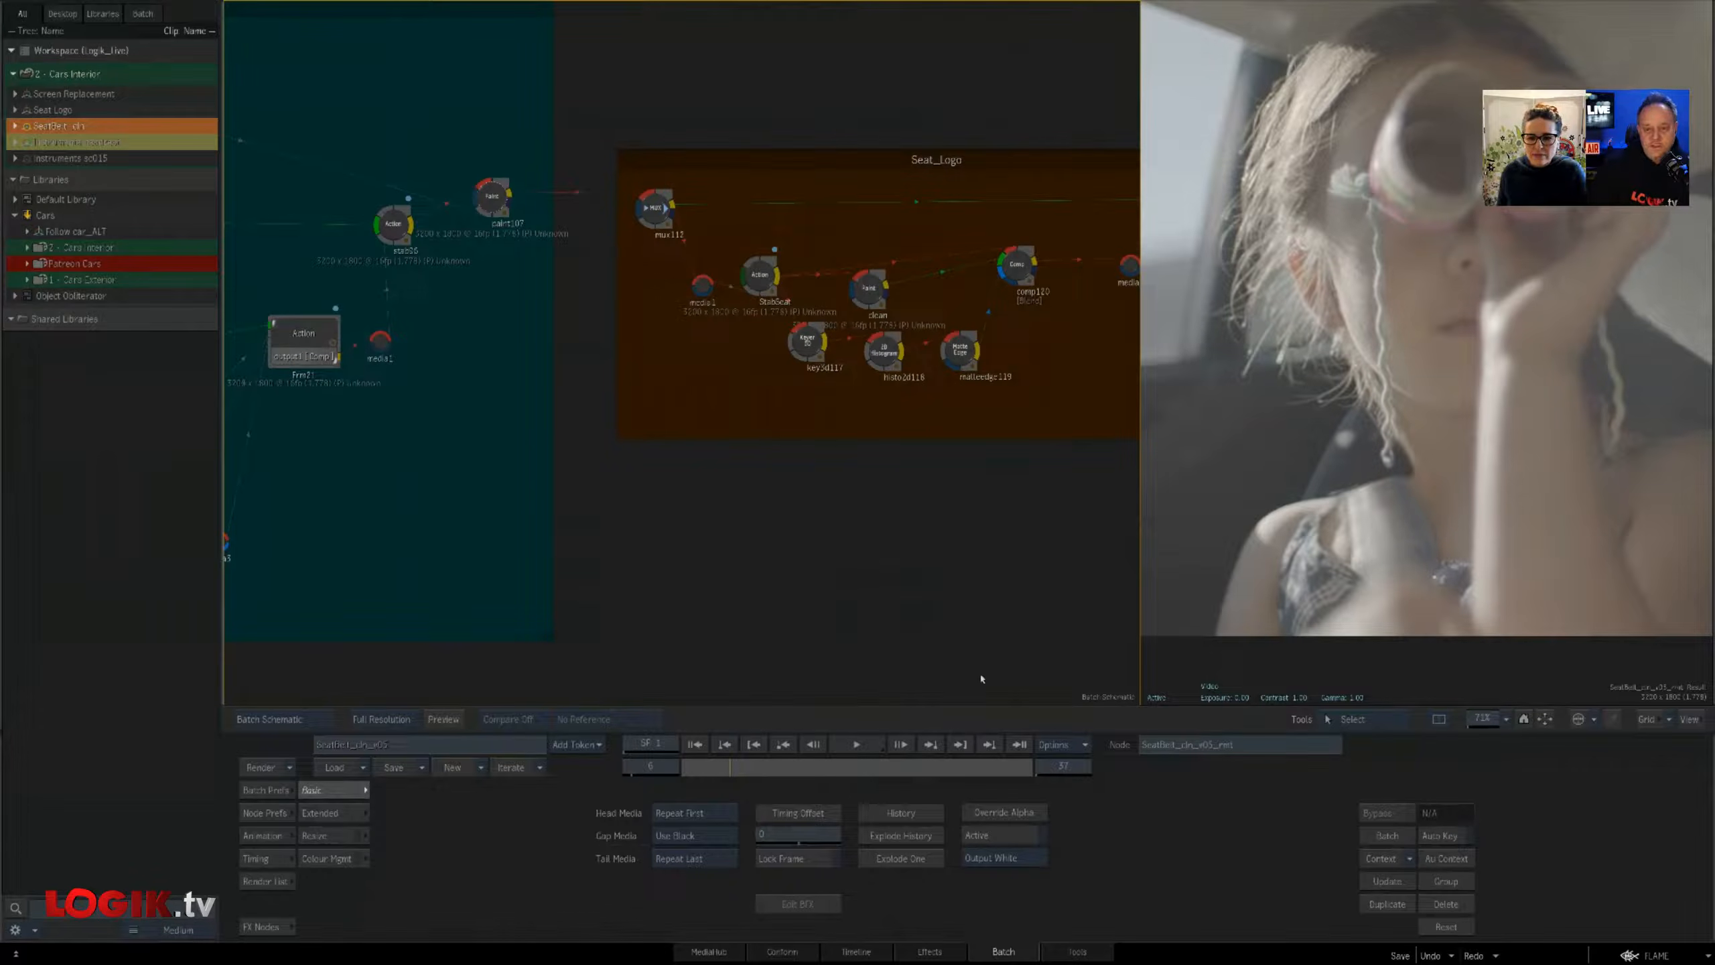
Return to the Seatbelt group, hide the media library, and scrub through the shot in the context 1 view
{"action": "left_click_drag", "start_coordinate": [695, 532], "coordinate": [1014, 560]}
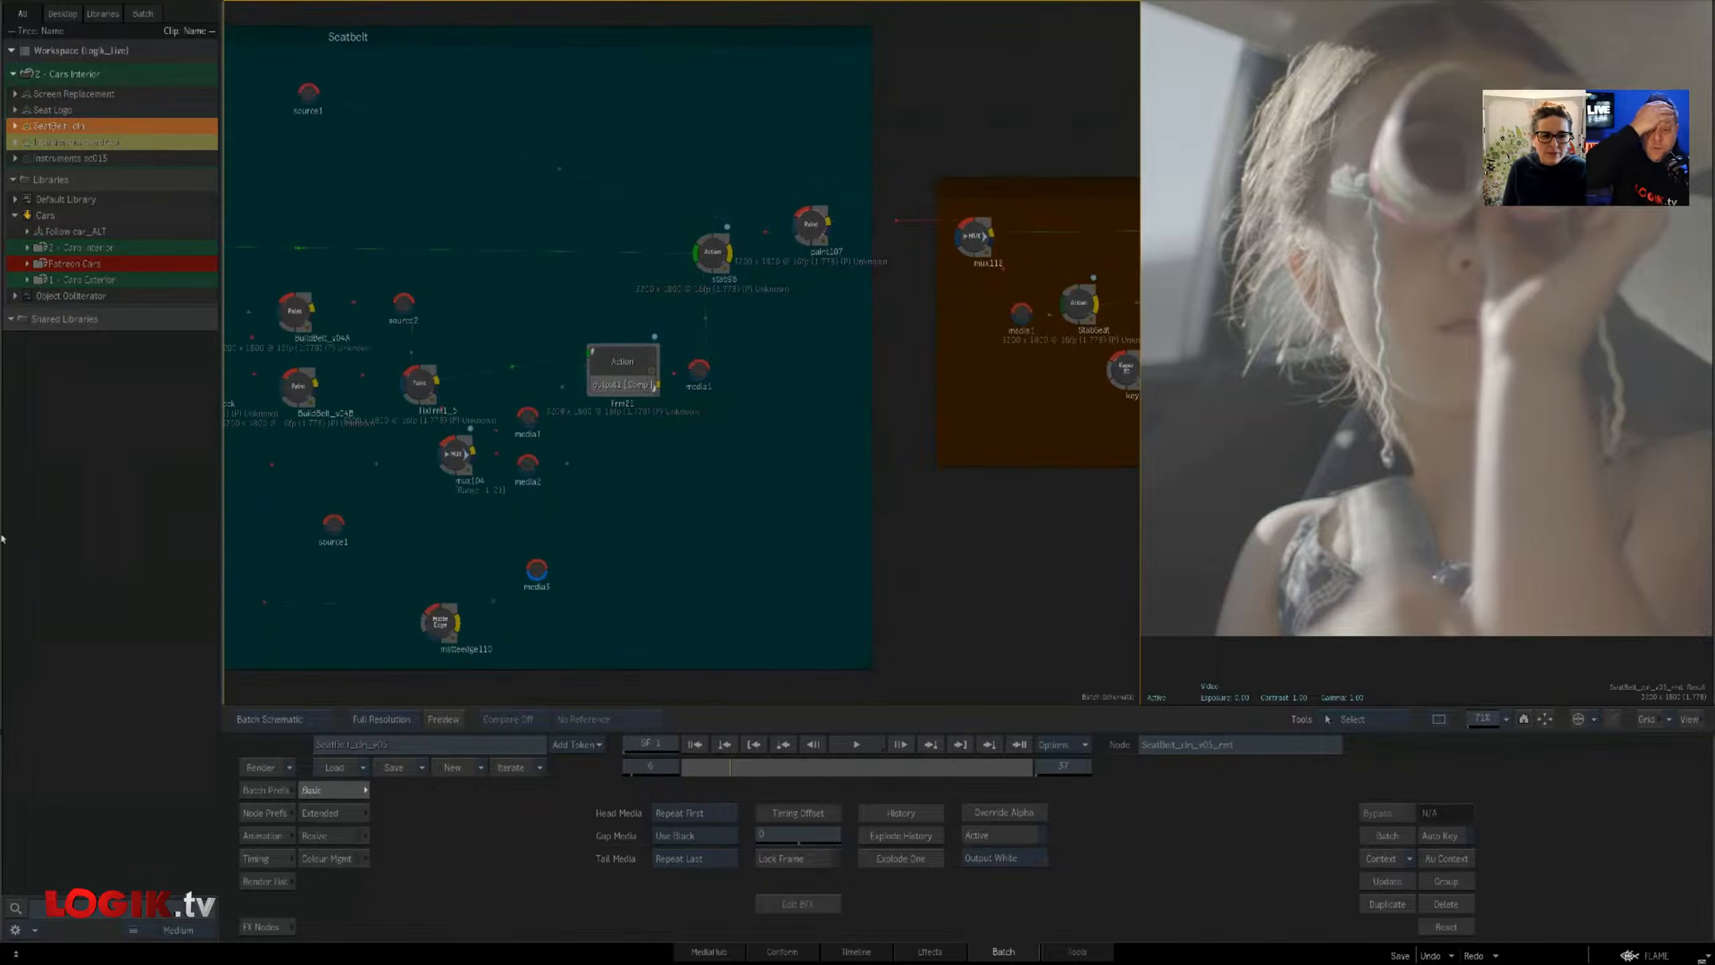
{"action": "mouse_move", "coordinate": [1, 539]}
{"action": "key", "text": "1"}
{"action": "mouse_move", "coordinate": [755, 775]}
{"action": "left_mouse_down"}
{"action": "mouse_move", "coordinate": [855, 755]}
{"action": "mouse_move", "coordinate": [783, 762]}
{"action": "left_mouse_up"}
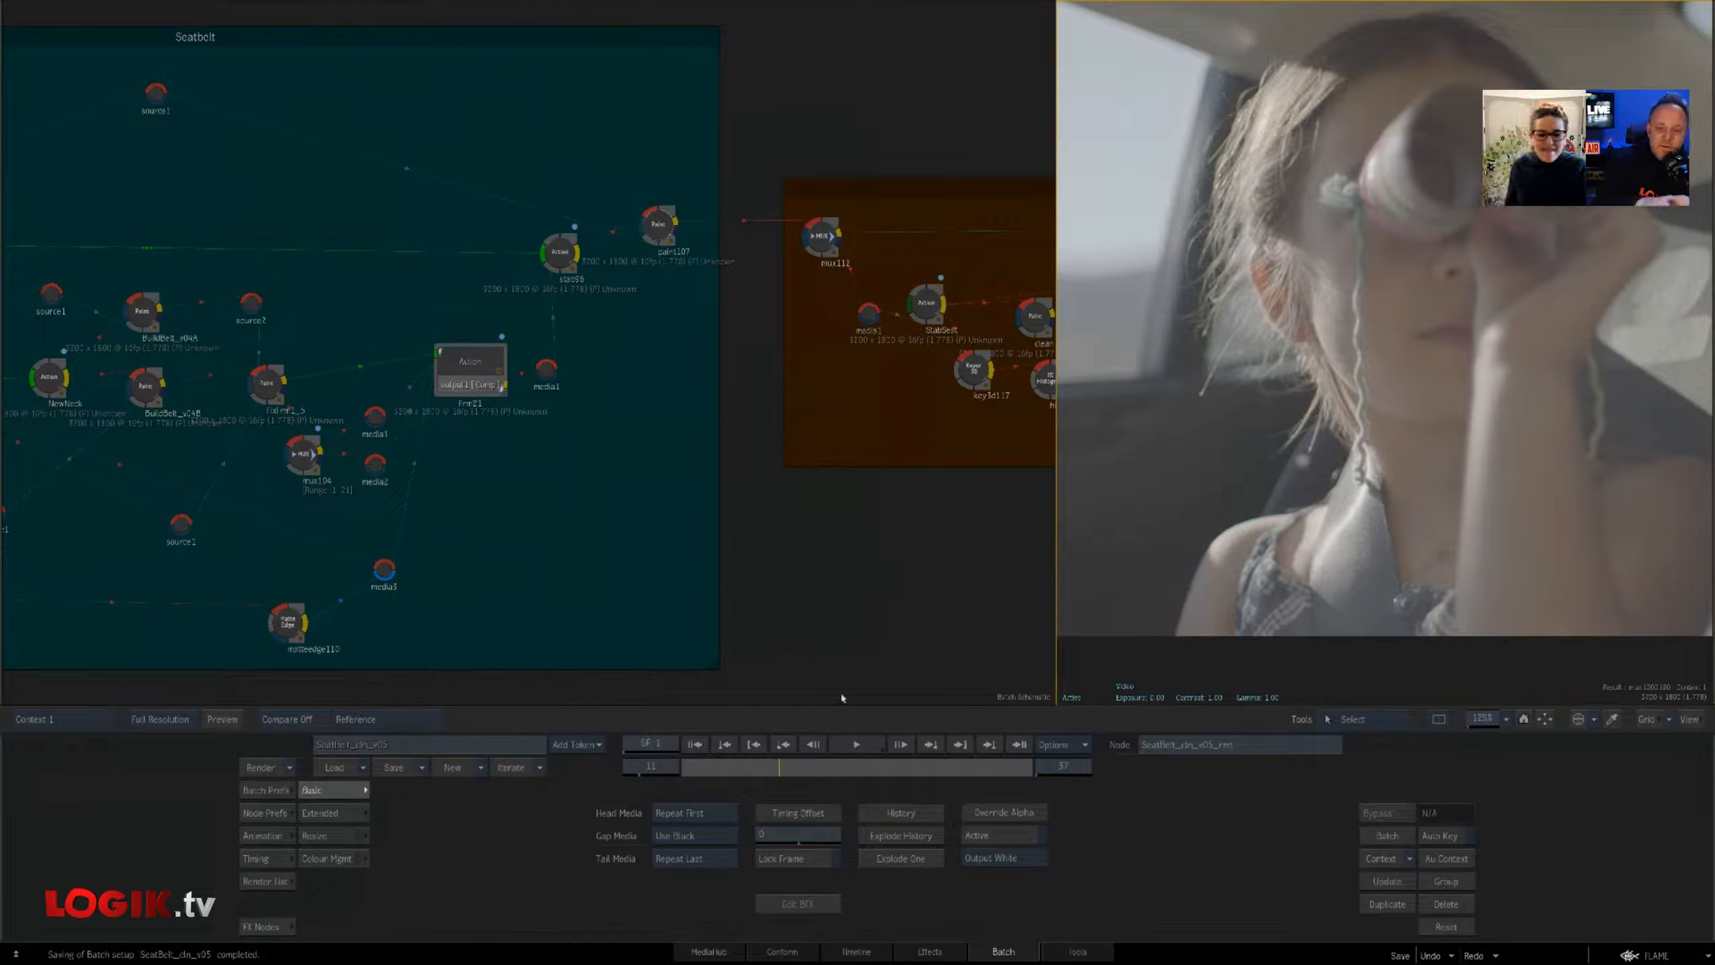
{"action": "mouse_move", "coordinate": [782, 768]}
{"action": "left_mouse_down"}
{"action": "mouse_move", "coordinate": [926, 768]}
{"action": "mouse_move", "coordinate": [808, 771]}
{"action": "left_mouse_up"}
Open the stab Action near the start of the Seatbelt group and scrub through its stabilised output
{"action": "left_click_drag", "start_coordinate": [277, 495], "coordinate": [746, 442]}
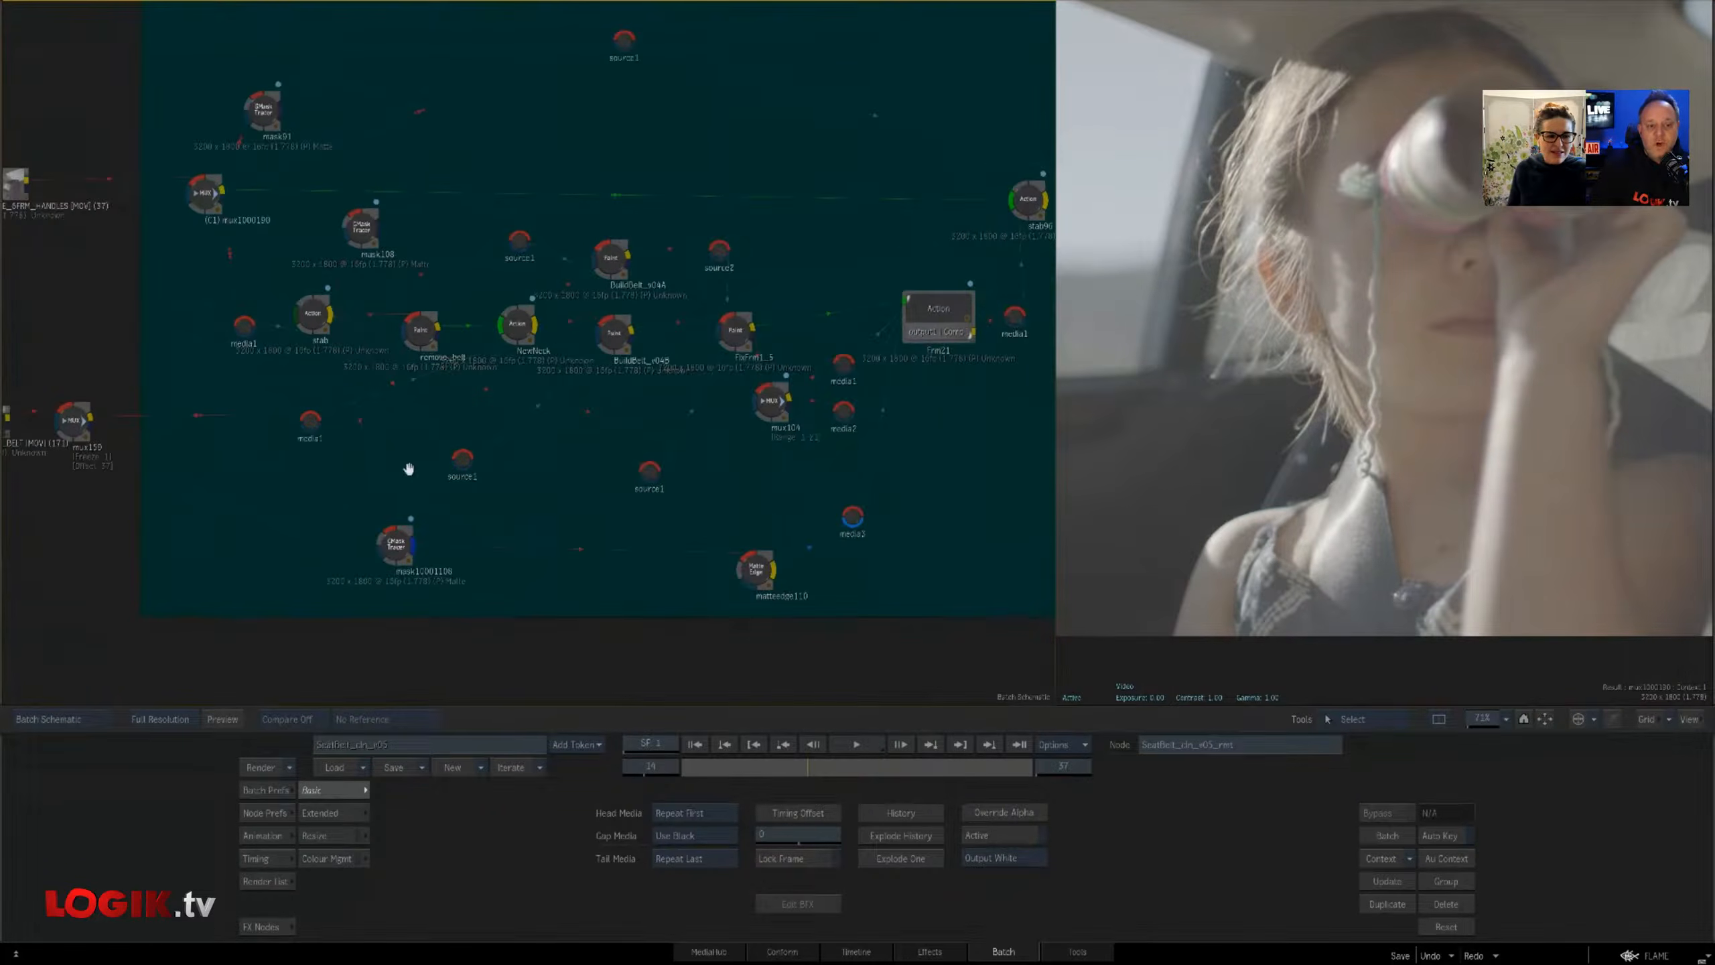
{"action": "left_click_drag", "start_coordinate": [409, 469], "coordinate": [464, 479]}
{"action": "double_click", "coordinate": [426, 380]}
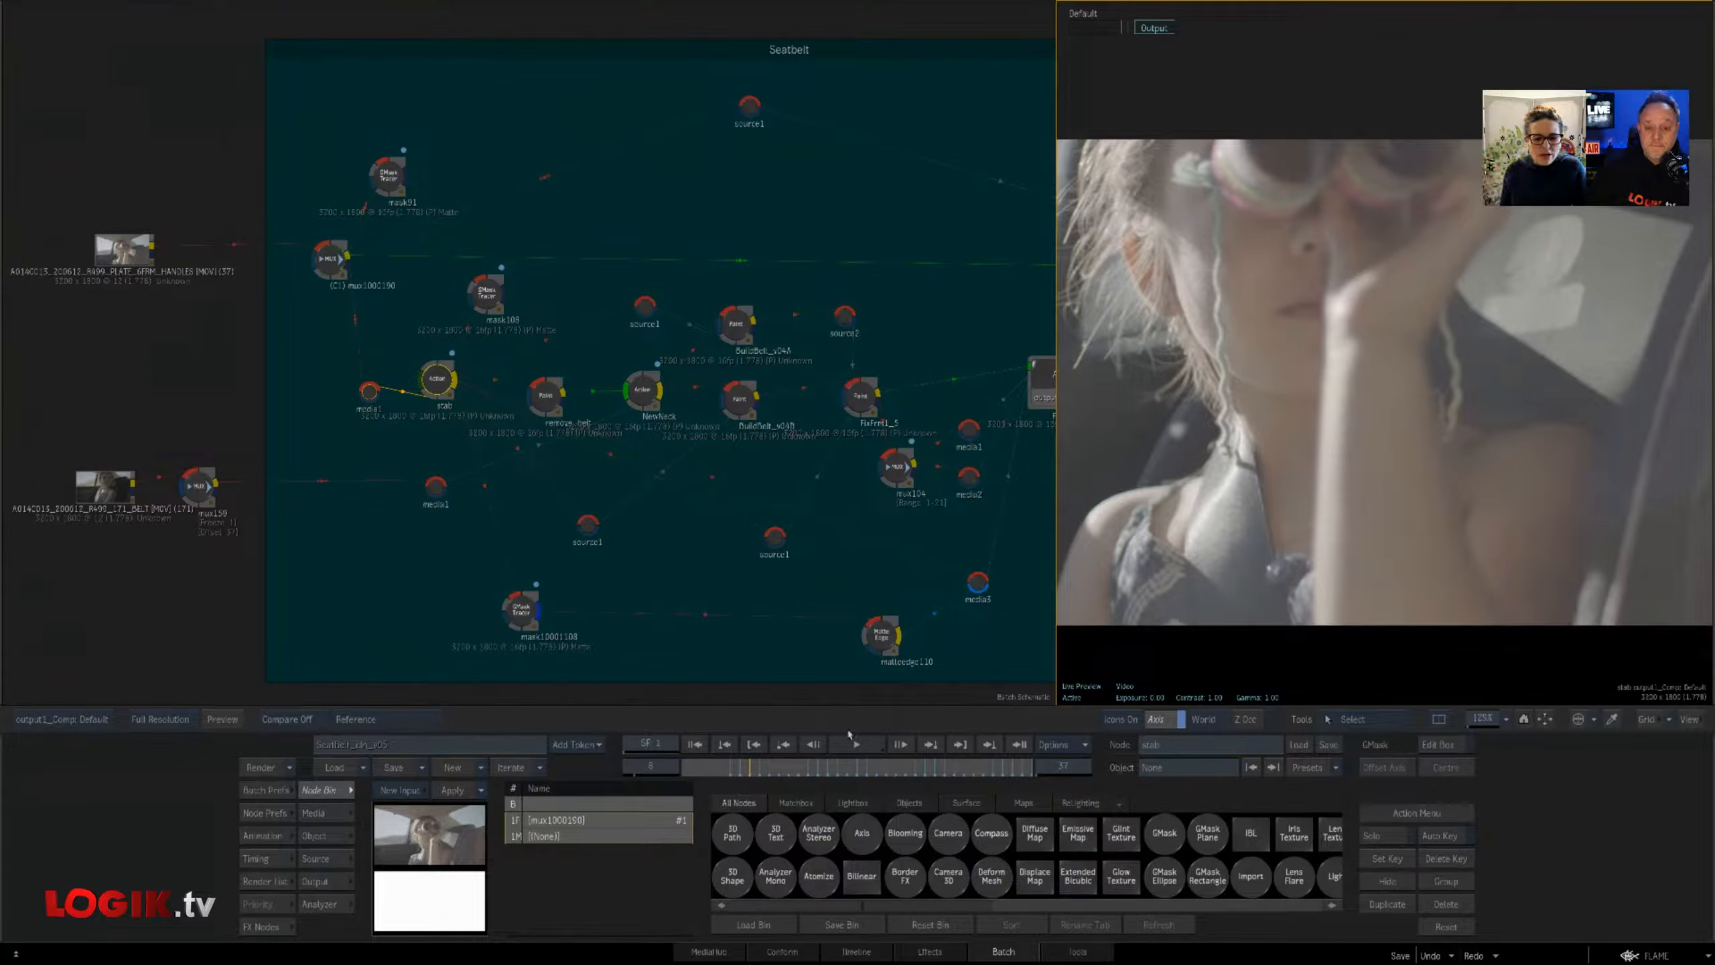
{"action": "left_click_drag", "start_coordinate": [749, 774], "coordinate": [818, 796]}
Open the GMask Tracer above the stab node, select gmask2 with its axis, and examine the mask shape over the neck and shoulder
{"action": "left_click", "coordinate": [388, 177]}
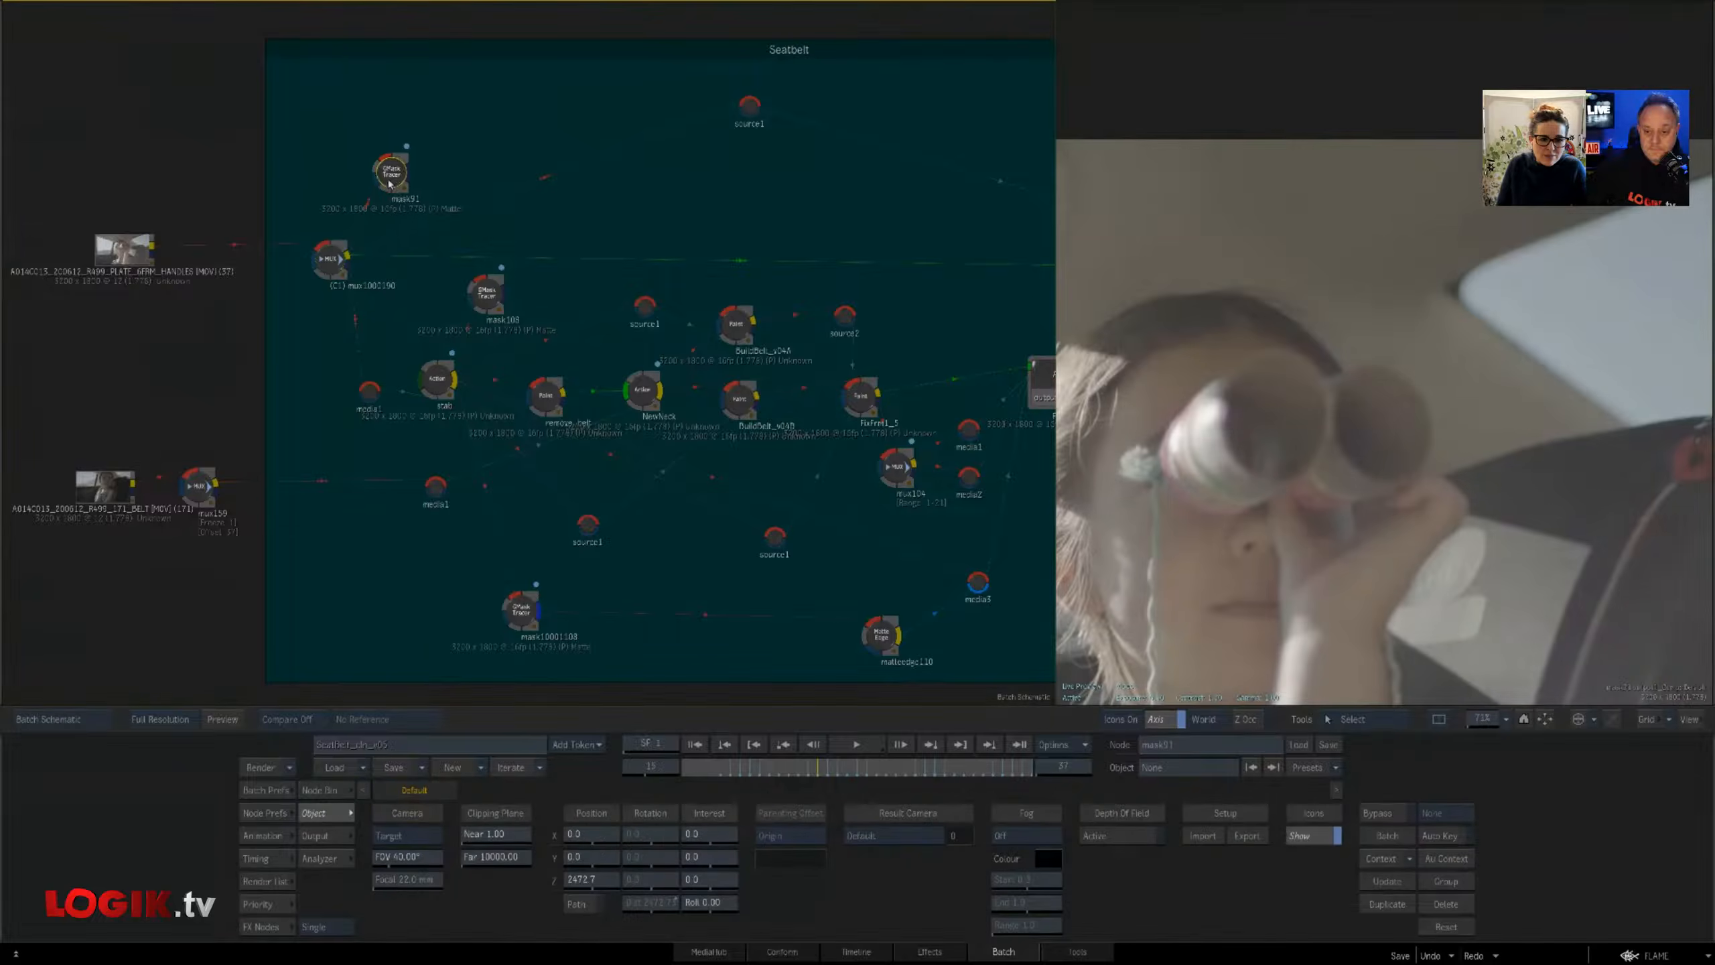
{"action": "key", "text": "F4"}
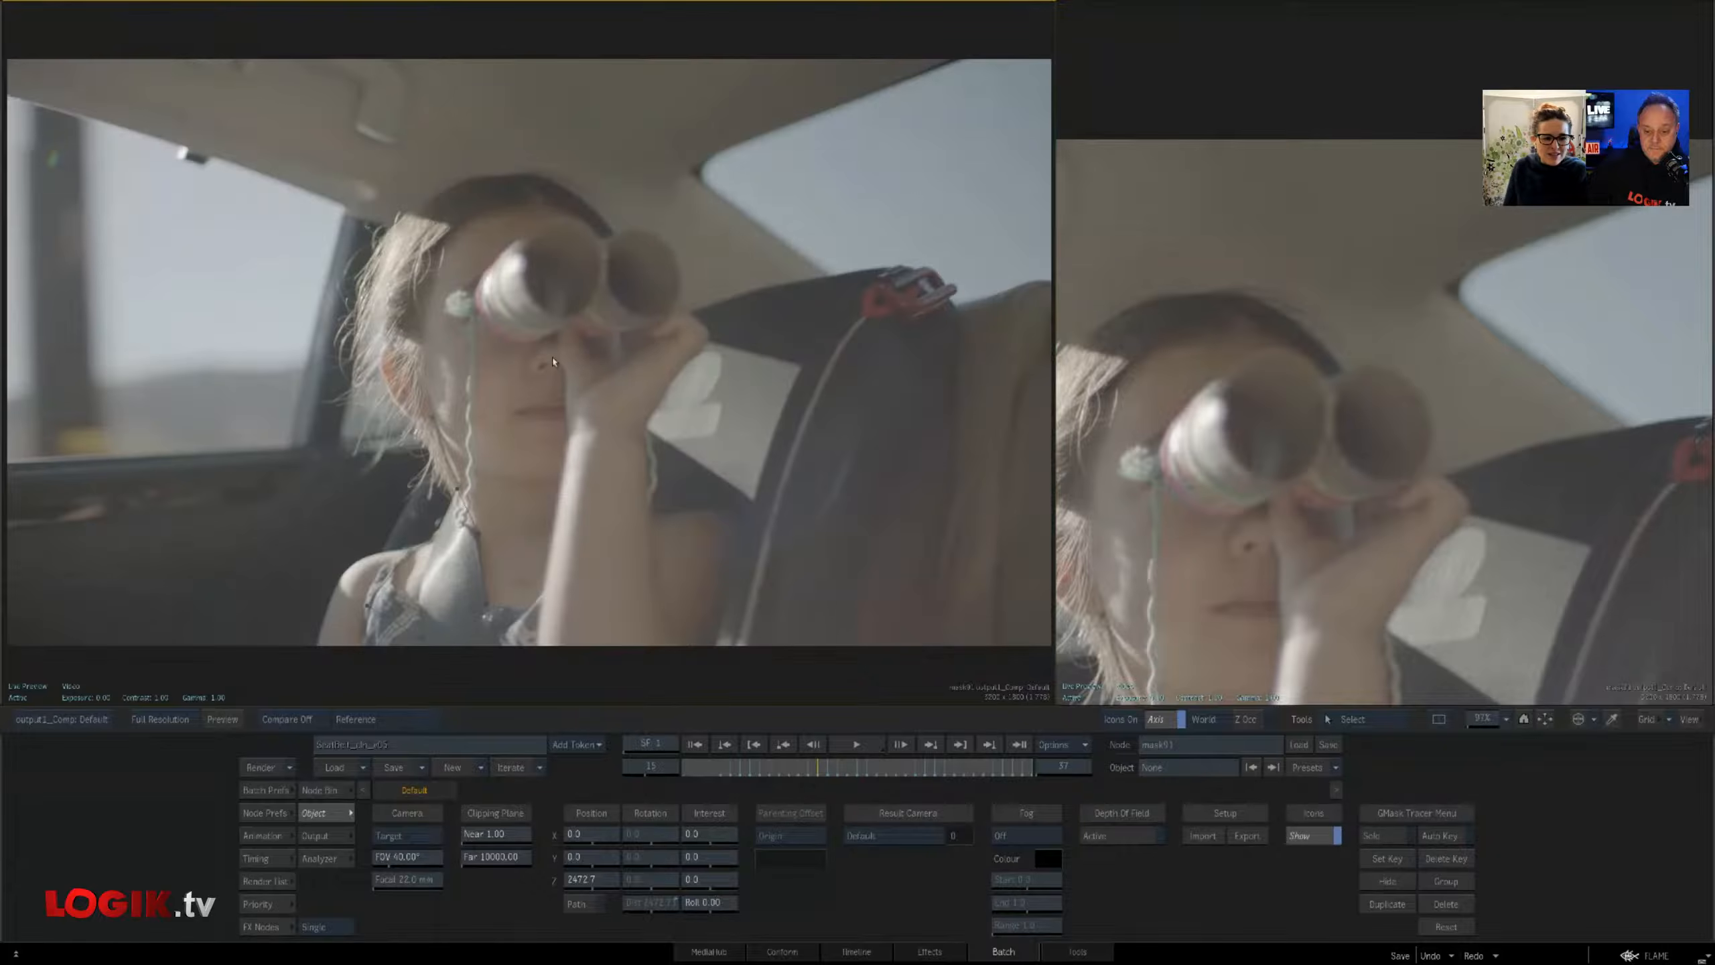
{"action": "key", "text": "Escape"}
{"action": "left_click", "coordinate": [532, 433]}
{"action": "left_click", "coordinate": [691, 416]}
{"action": "left_click_drag", "start_coordinate": [1212, 494], "coordinate": [1320, 395]}
{"action": "mouse_move", "coordinate": [817, 766]}
{"action": "left_mouse_down"}
{"action": "mouse_move", "coordinate": [942, 789]}
{"action": "mouse_move", "coordinate": [731, 798]}
{"action": "mouse_move", "coordinate": [930, 782]}
{"action": "mouse_move", "coordinate": [827, 782]}
{"action": "left_mouse_up"}
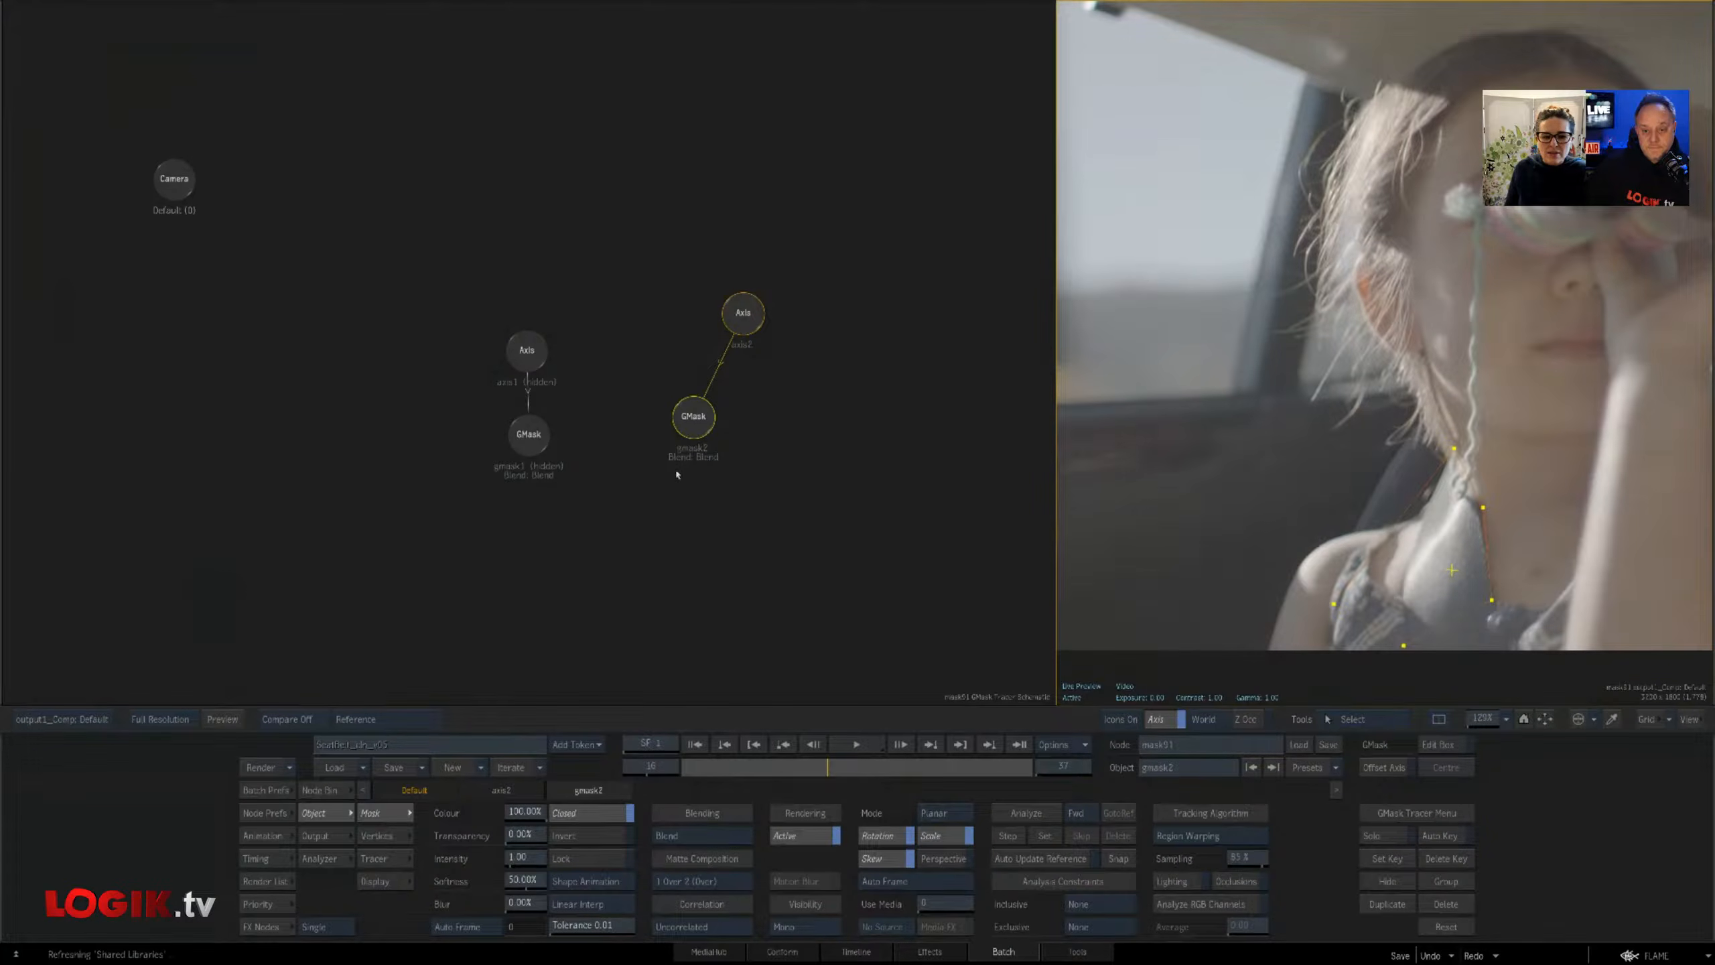
Reopen the stab Action, select the axis driving surface1, and scrub its output to check the inverted track before returning to the batch schematic
{"action": "key", "text": "Escape"}
{"action": "left_click", "coordinate": [437, 380]}
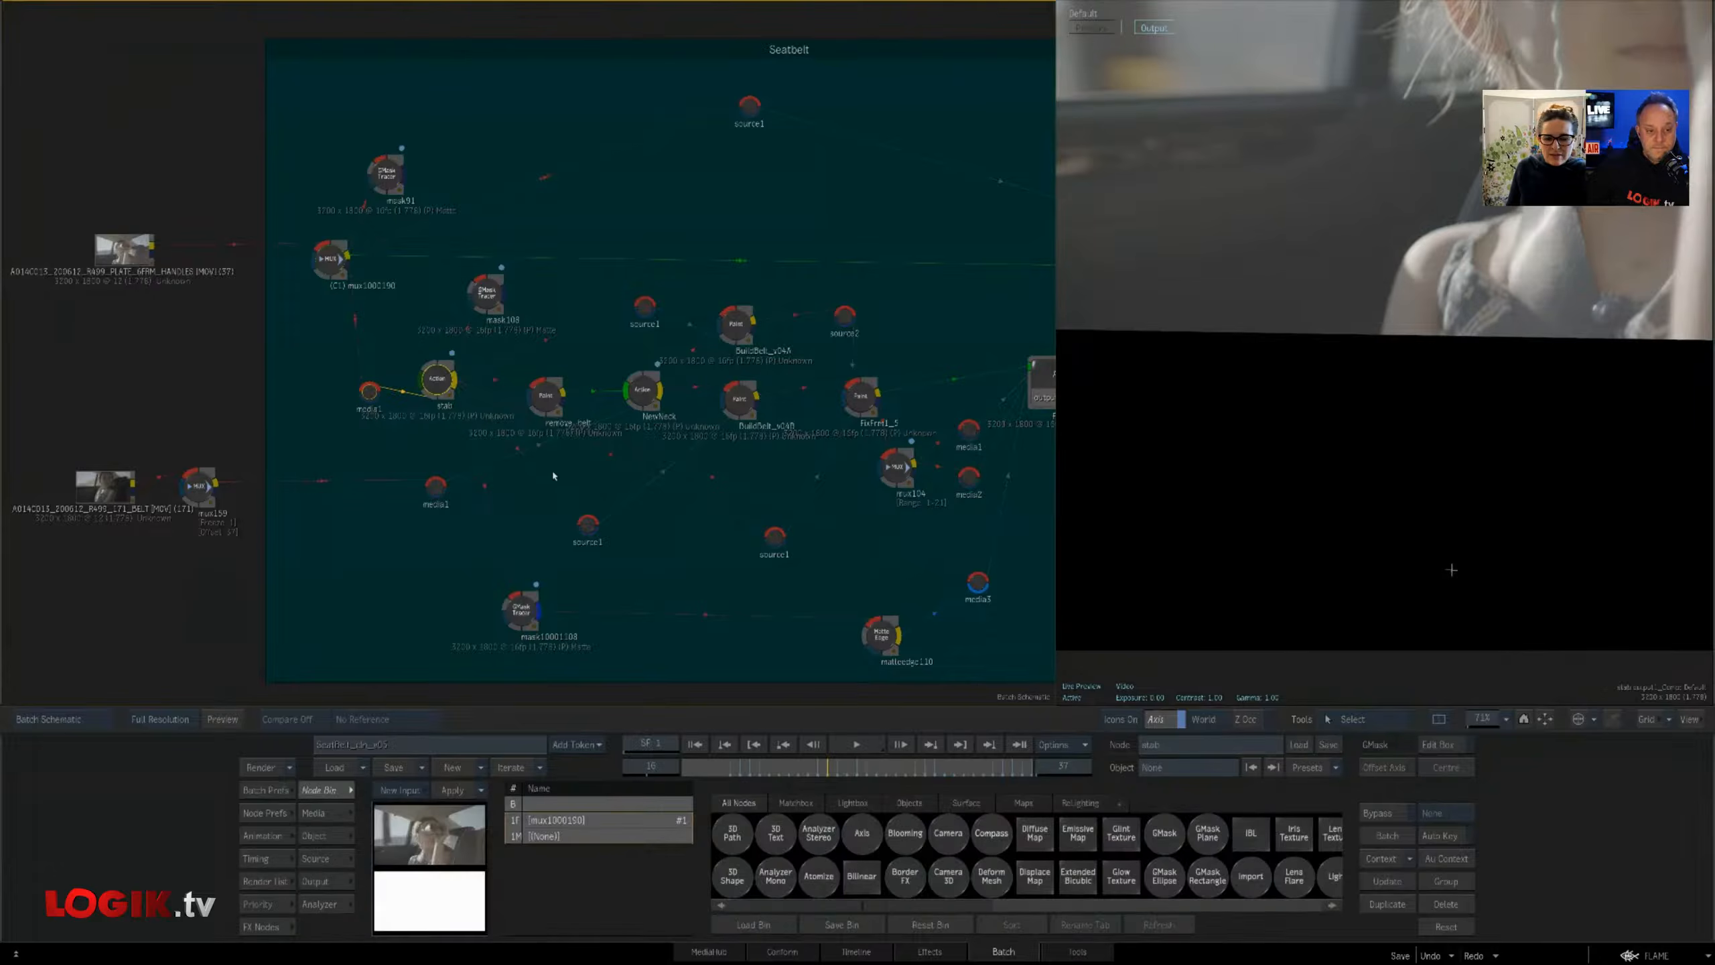
{"action": "key", "text": "Escape"}
{"action": "left_click_drag", "start_coordinate": [675, 244], "coordinate": [674, 264]}
{"action": "double_click", "coordinate": [674, 263]}
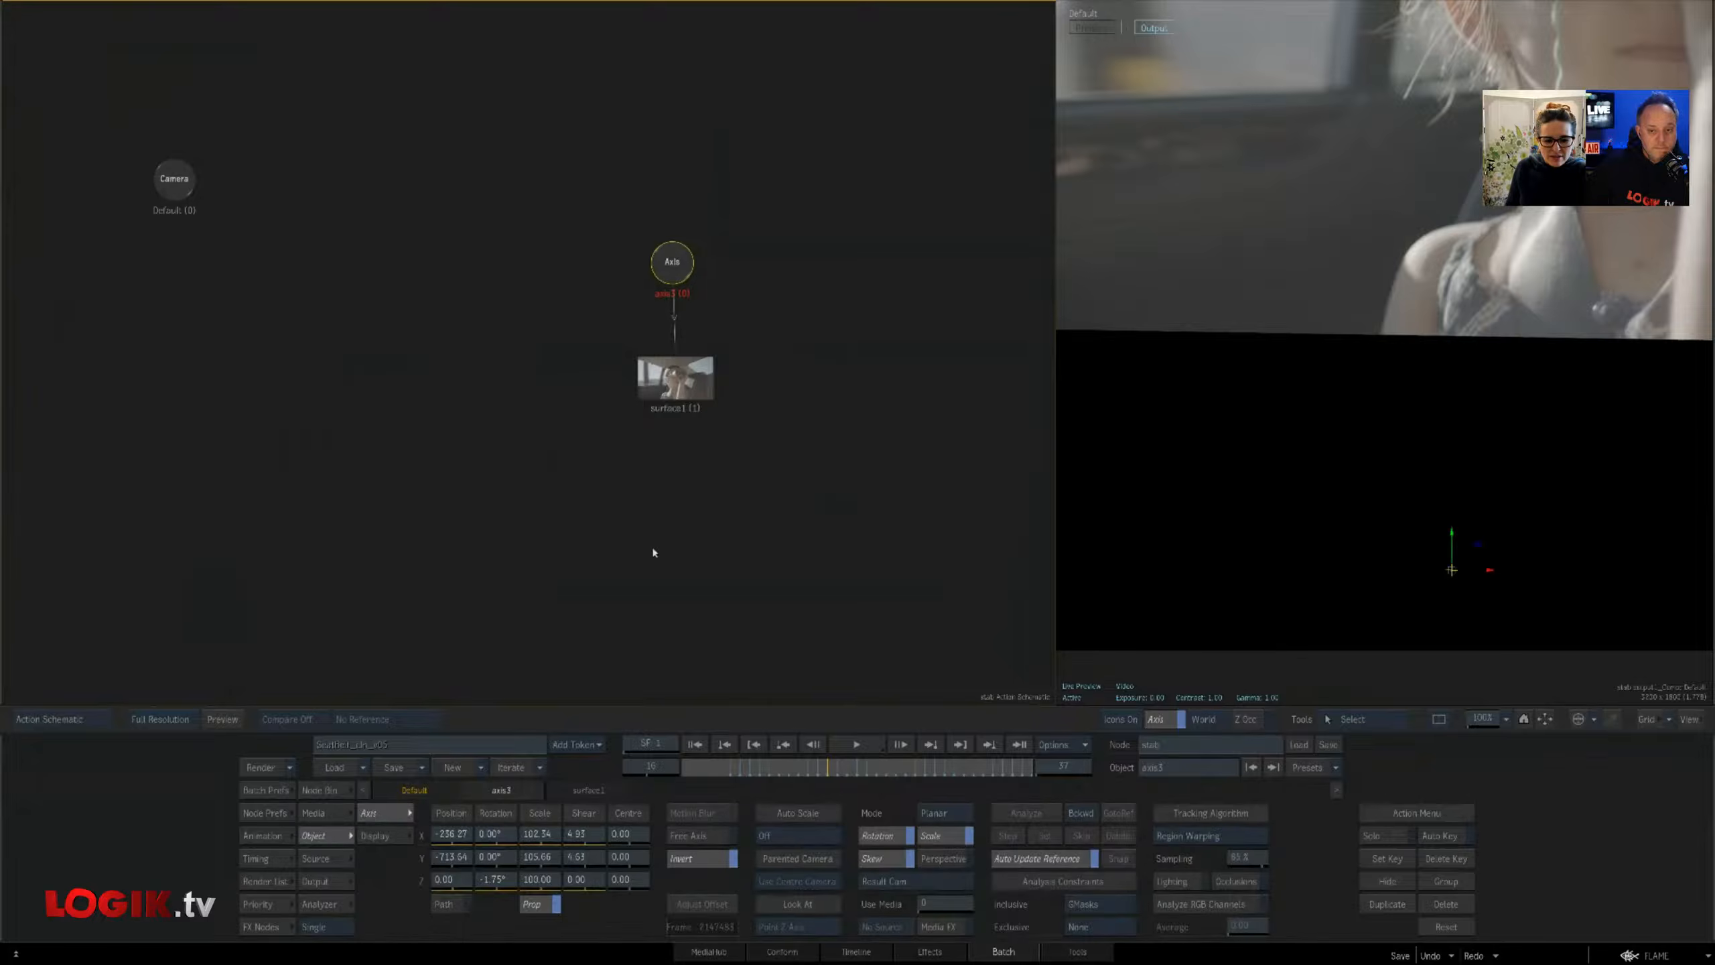
{"action": "left_click", "coordinate": [1147, 579]}
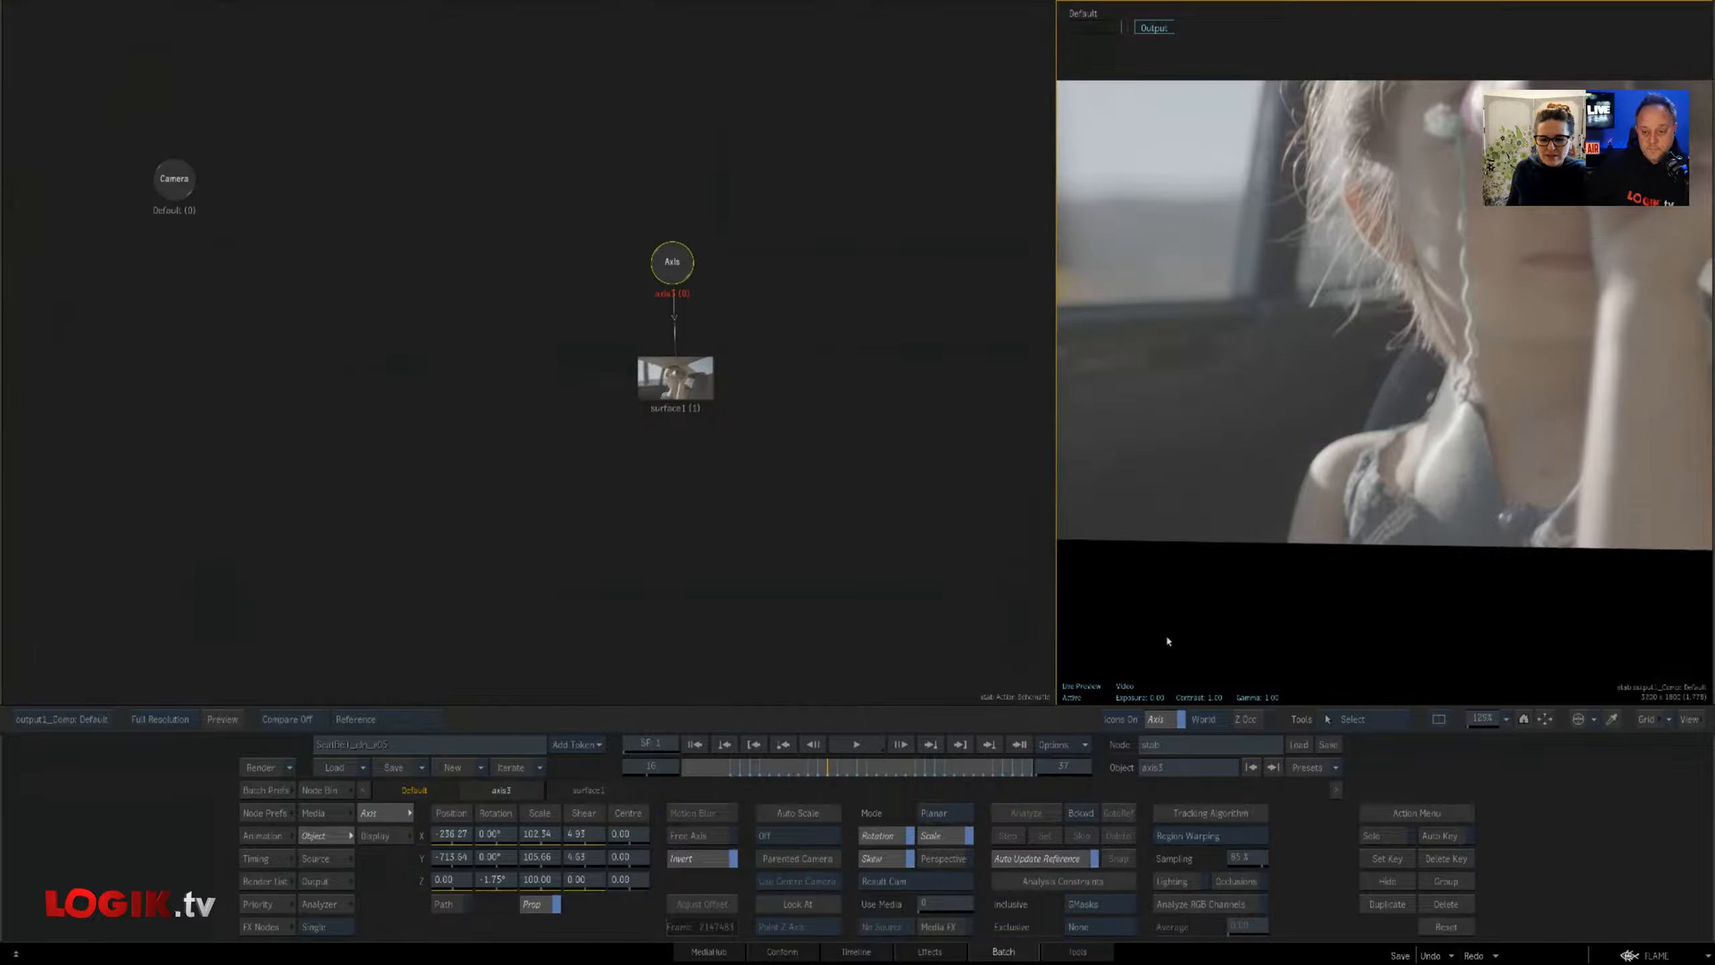
{"action": "left_click_drag", "start_coordinate": [772, 771], "coordinate": [862, 784]}
{"action": "key", "text": "Escape"}
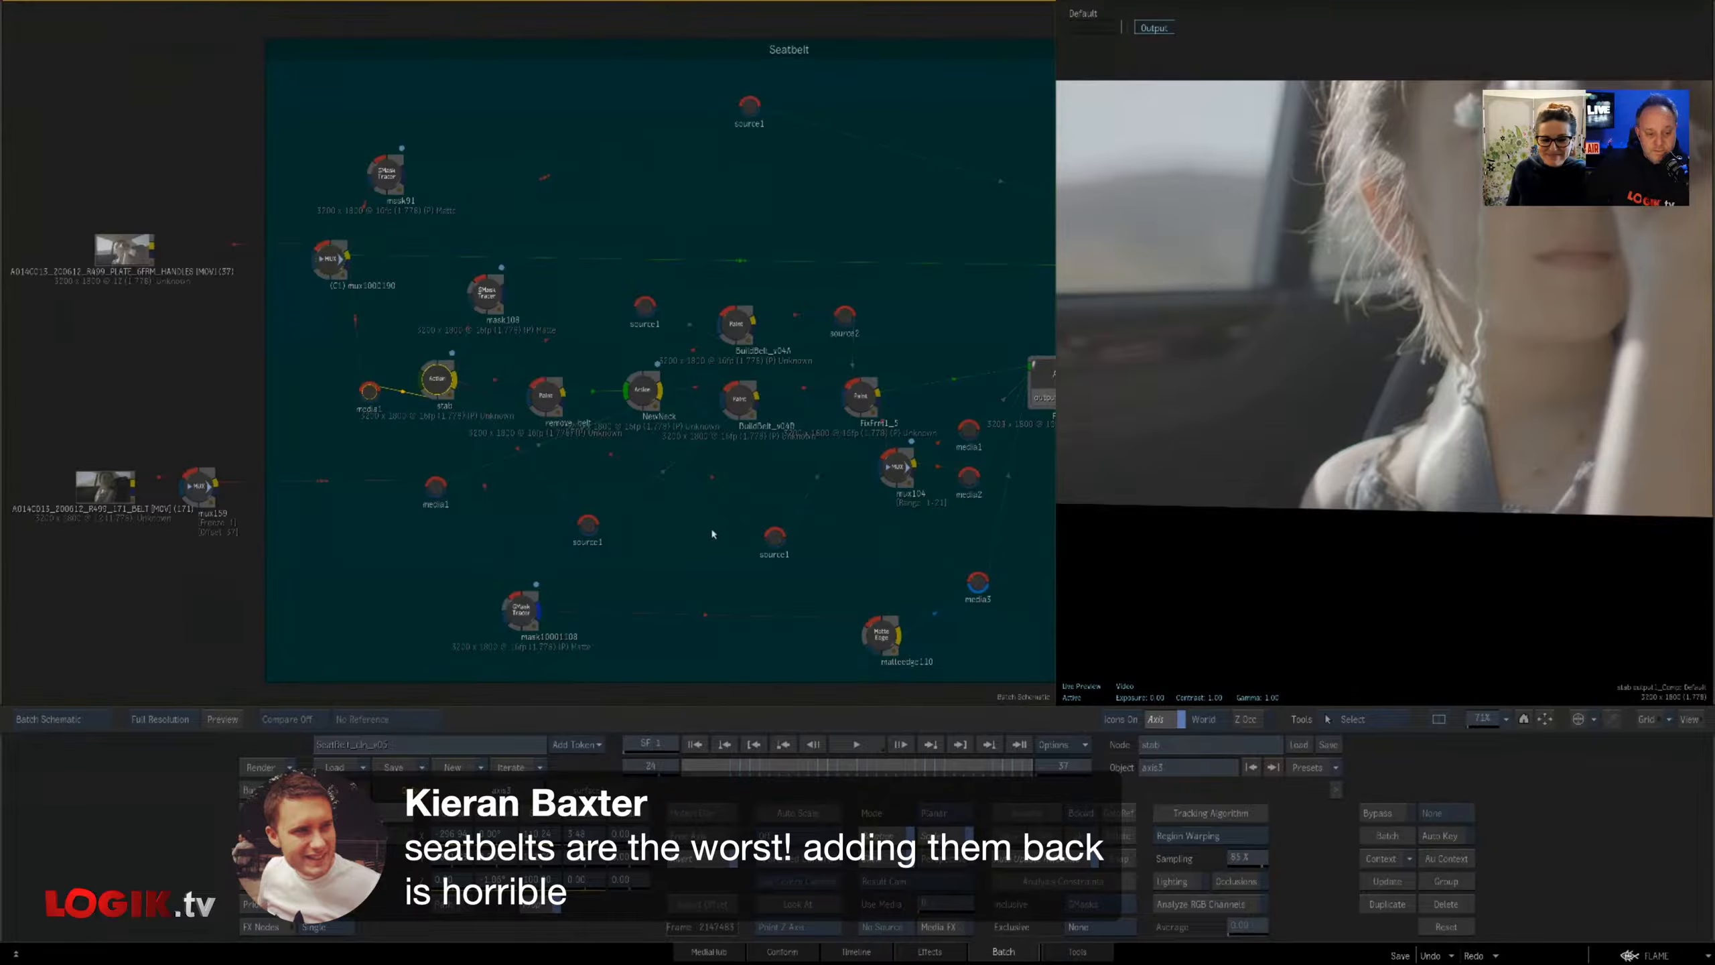
Reframe the Seatbelt group's nodes, show the media library, and widen the viewer to examine the stabilised neck and shoulder
{"action": "left_click_drag", "start_coordinate": [827, 572], "coordinate": [720, 536]}
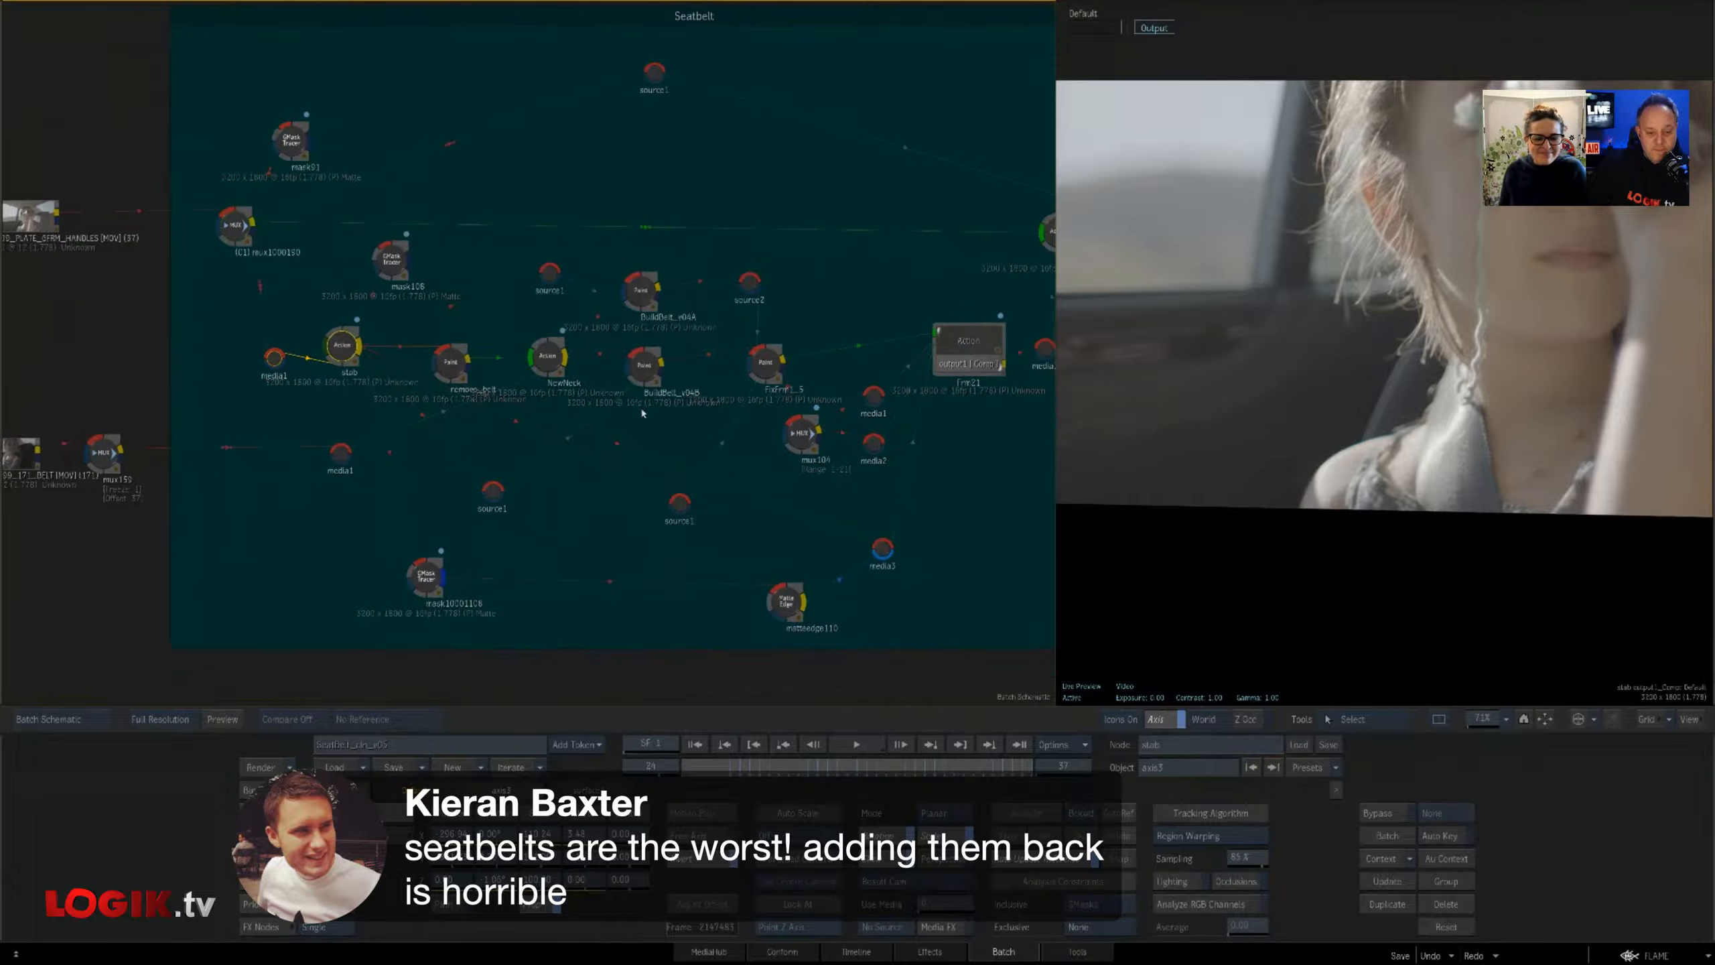
{"action": "left_click_drag", "start_coordinate": [814, 435], "coordinate": [772, 459]}
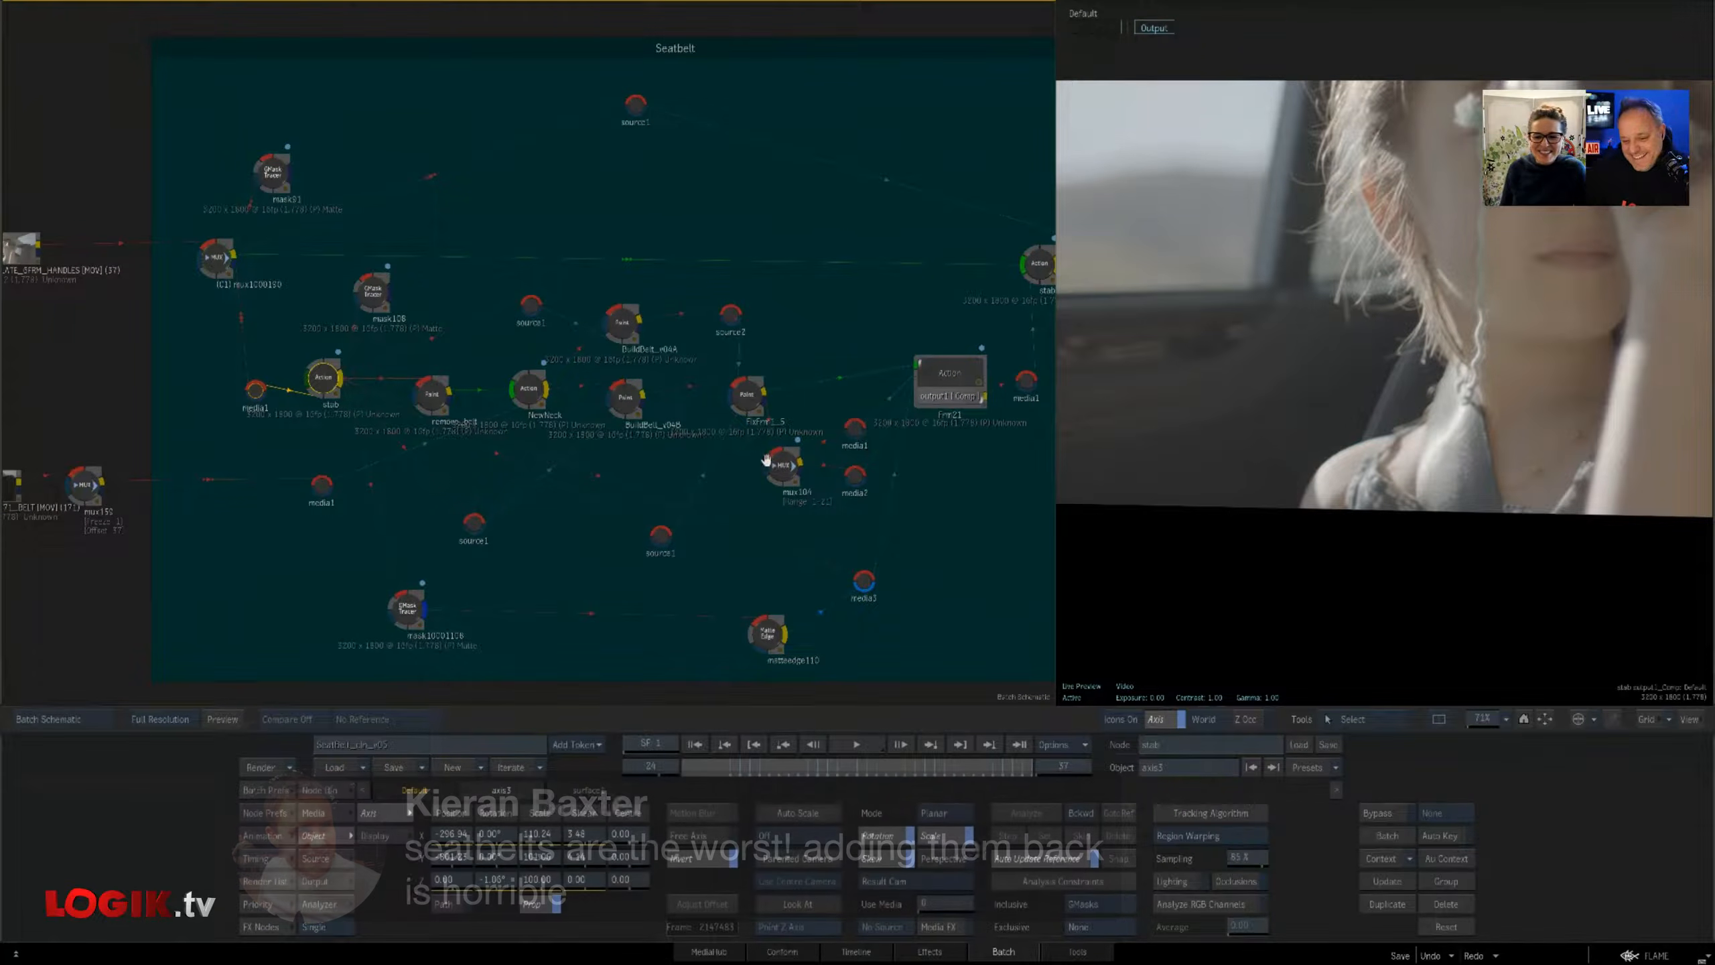
{"action": "mouse_move", "coordinate": [2, 481]}
{"action": "left_click_drag", "start_coordinate": [606, 425], "coordinate": [612, 464]}
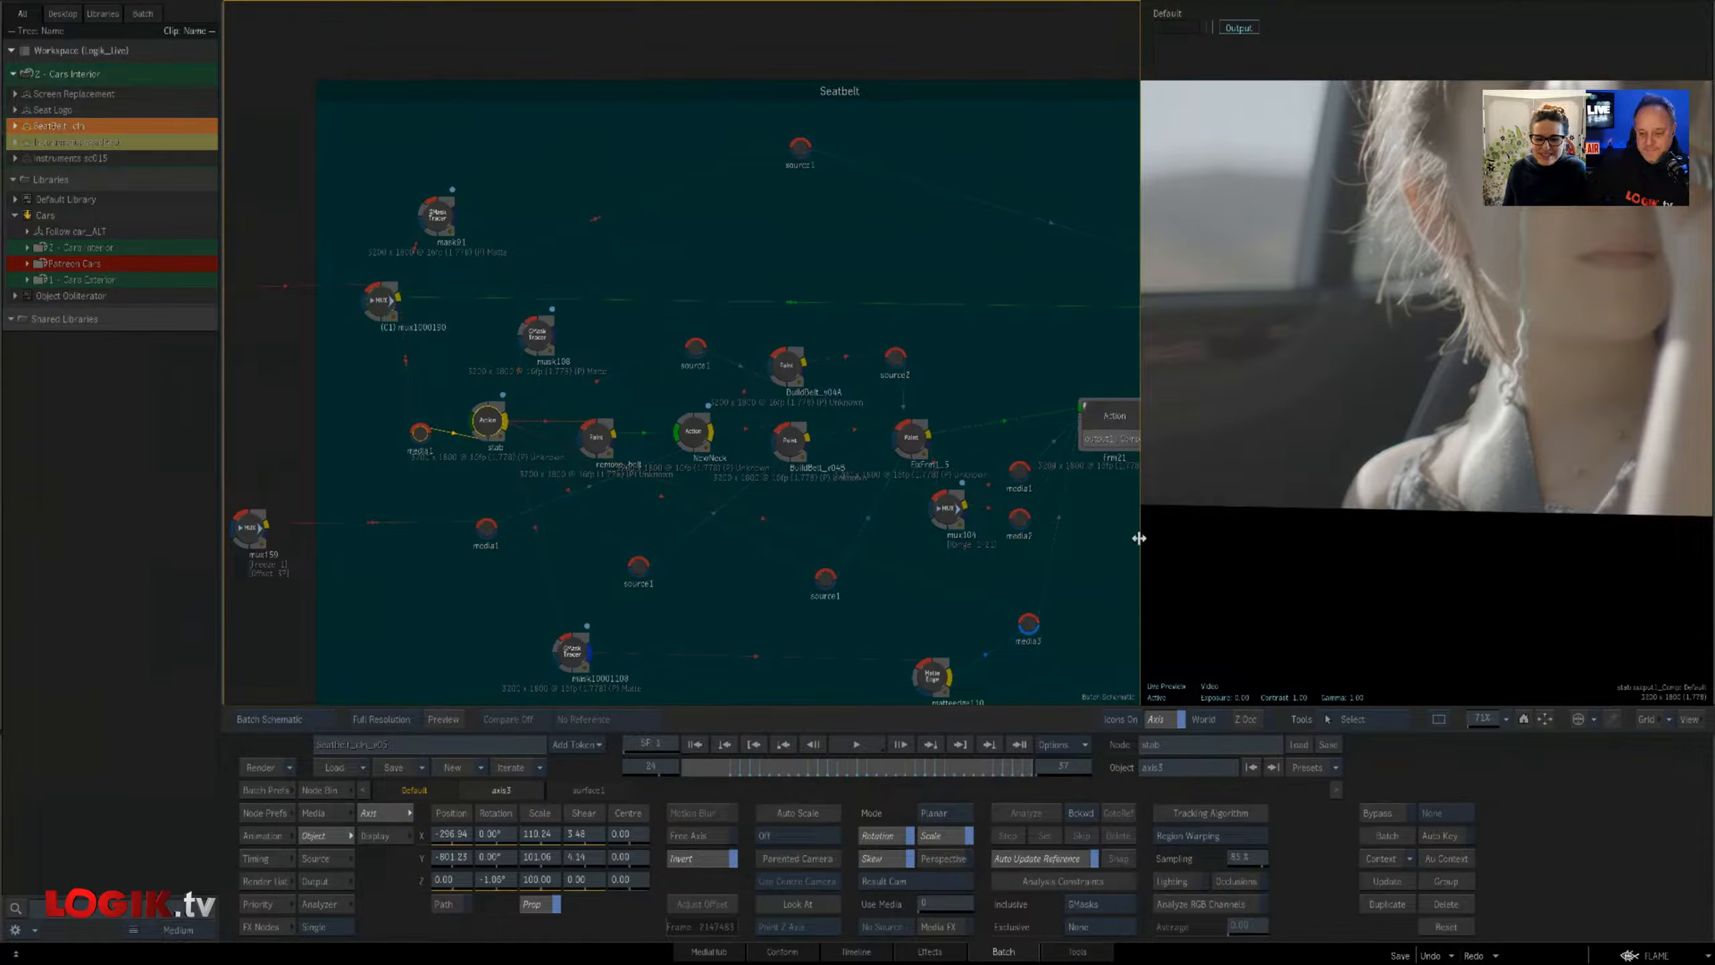
{"action": "left_click_drag", "start_coordinate": [1139, 539], "coordinate": [939, 564]}
{"action": "left_click_drag", "start_coordinate": [1106, 400], "coordinate": [1144, 491]}
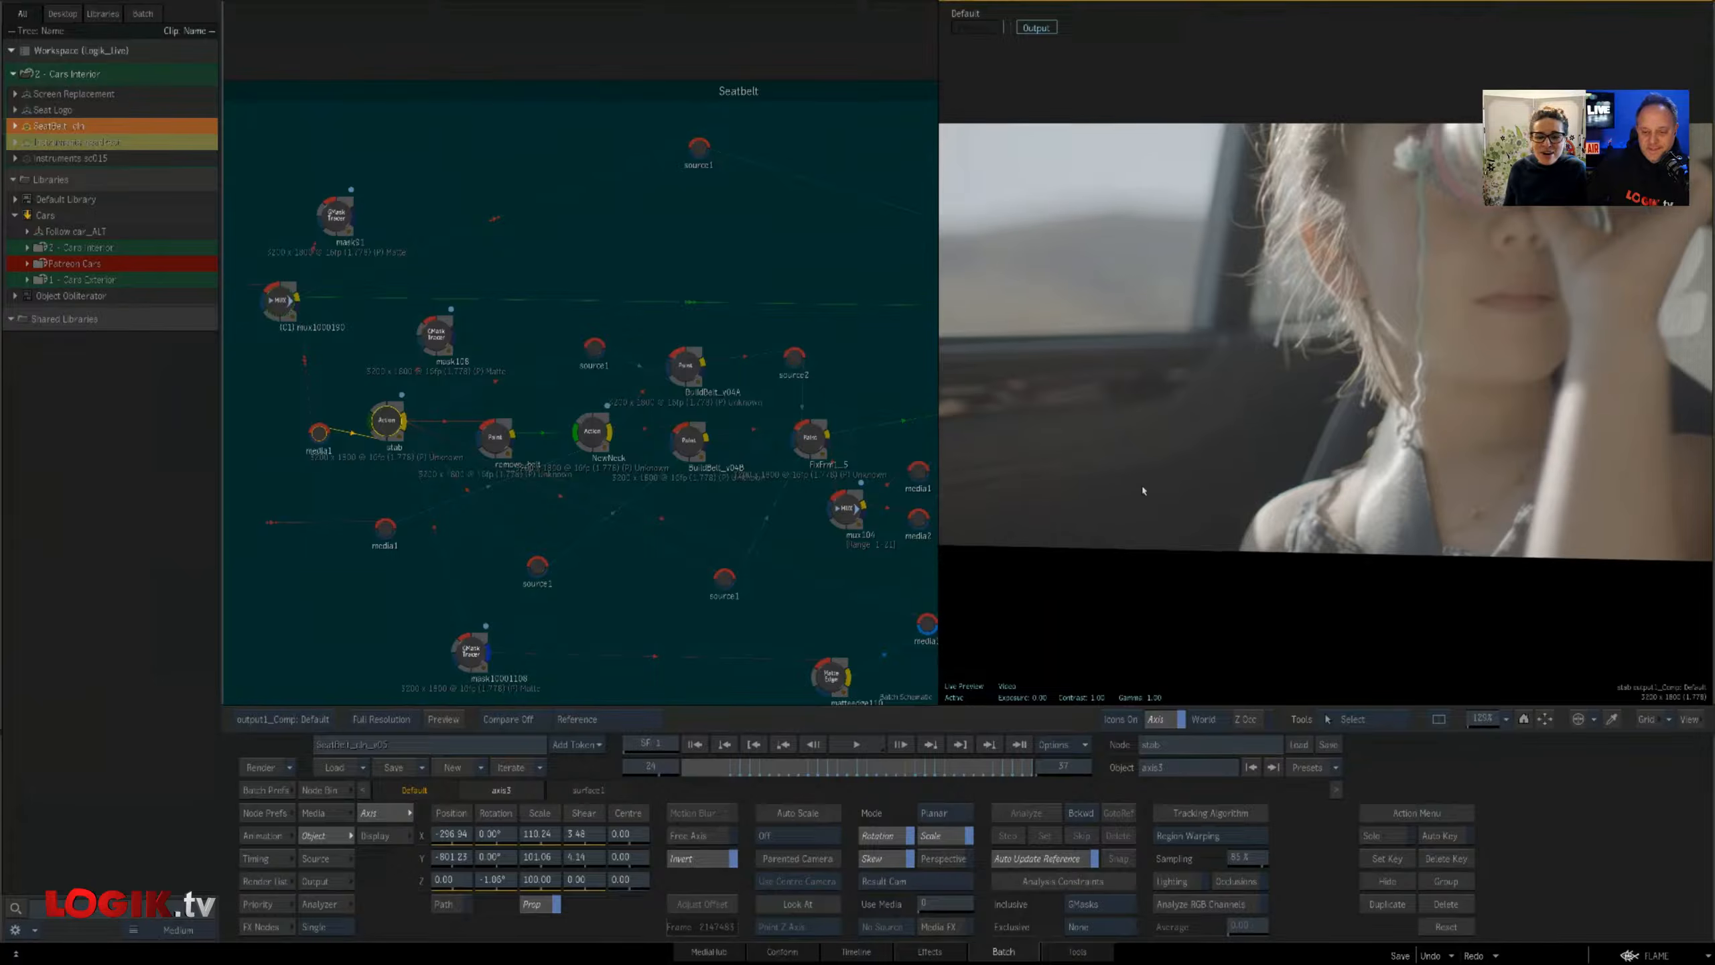